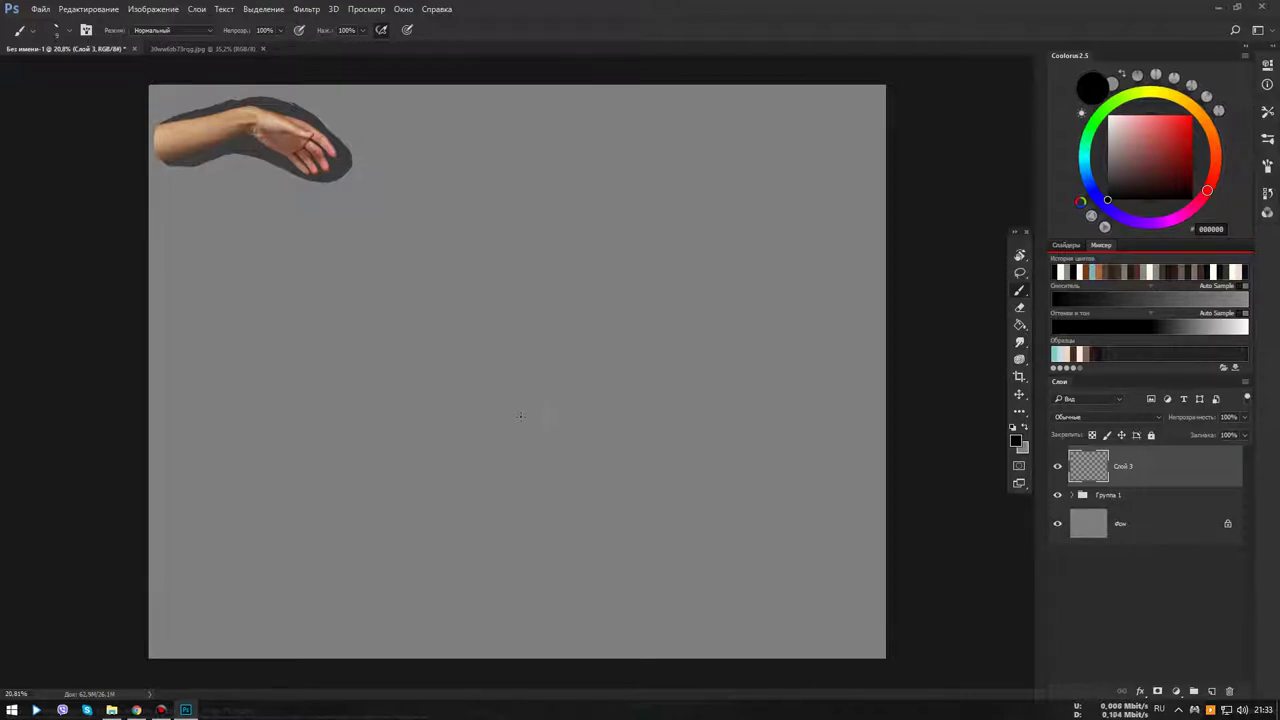
Close the second photo document, leaving the drawing with the arm photo and empty 'Слой 3'
left_click(258, 49)
left_click(264, 49)
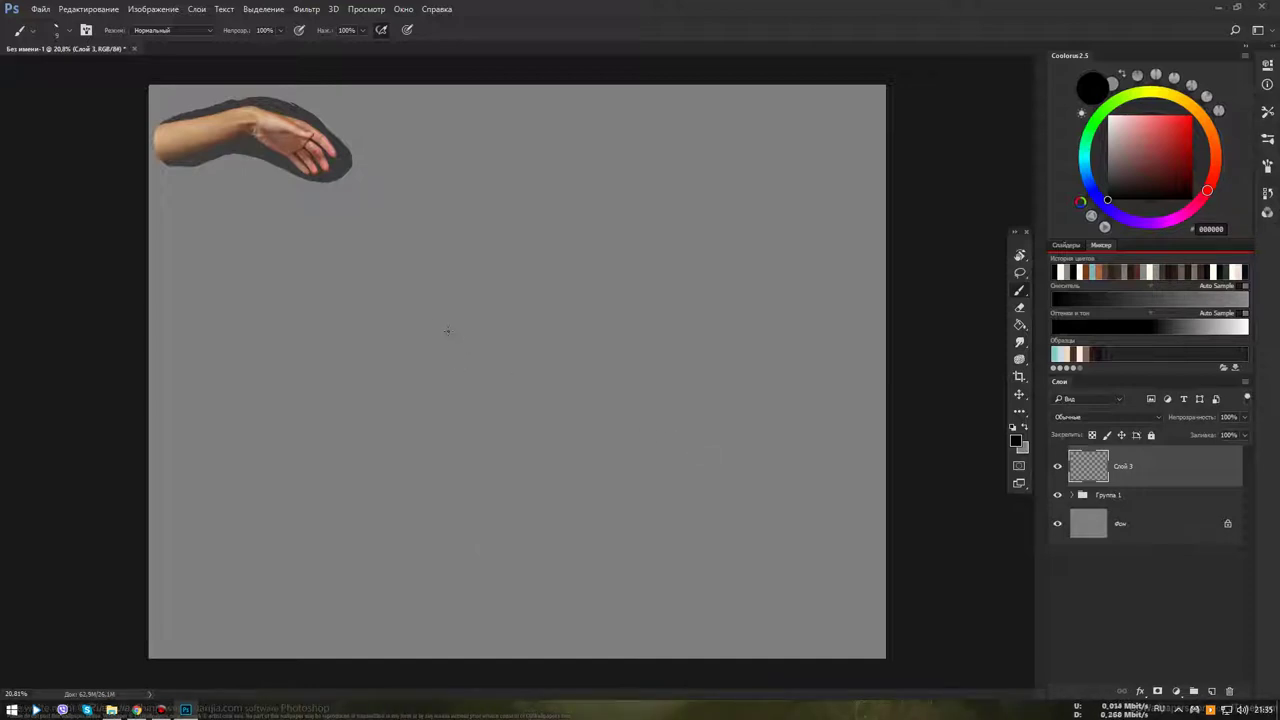
scroll(455, 335, "up", 3)
left_click_drag(482, 324, 573, 422)
scroll(573, 422, "down", 3)
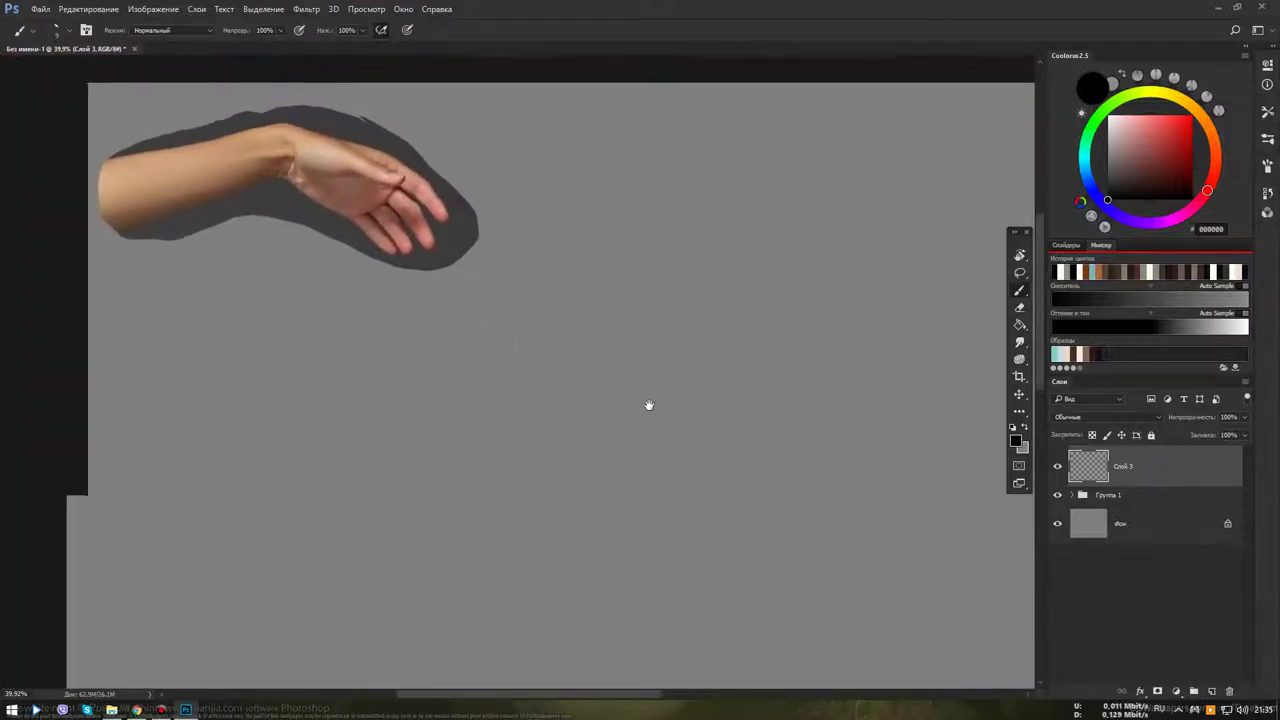
scroll(353, 180, "up", 3)
scroll(353, 180, "up", 3)
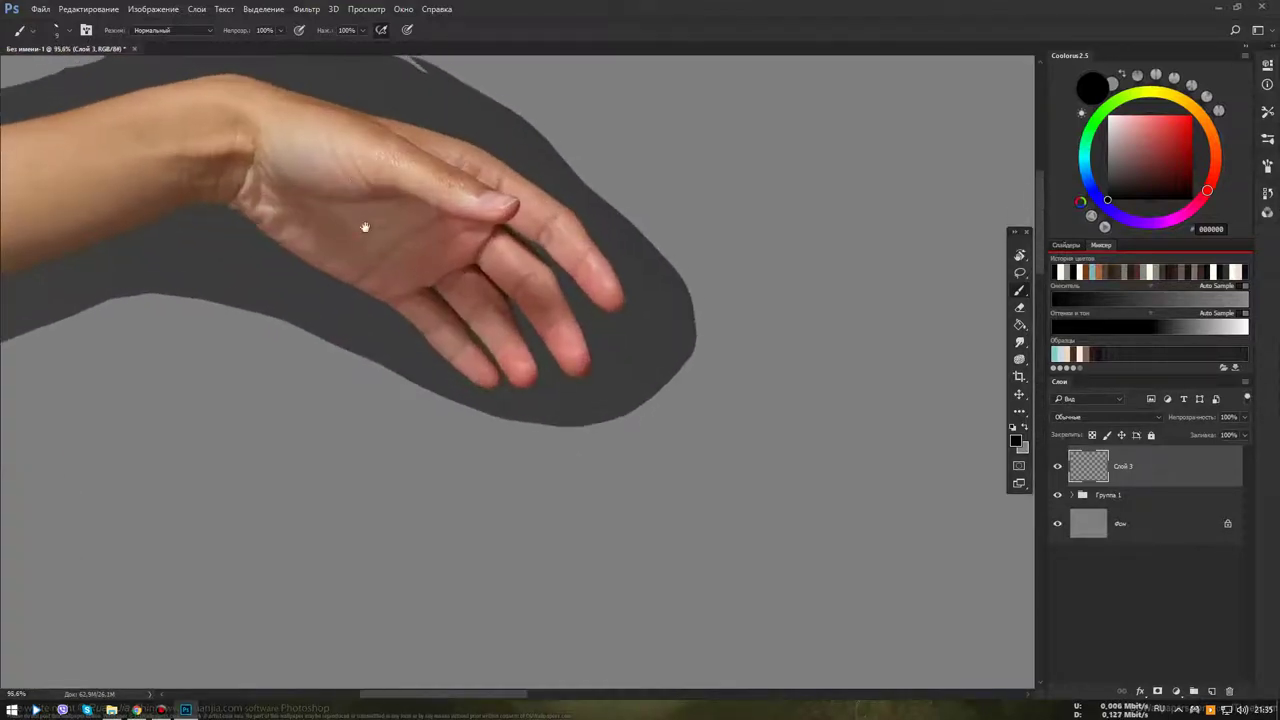
mouse_move(366, 223)
left_mouse_down()
mouse_move(580, 357)
mouse_move(620, 363)
mouse_move(595, 364)
left_mouse_up()
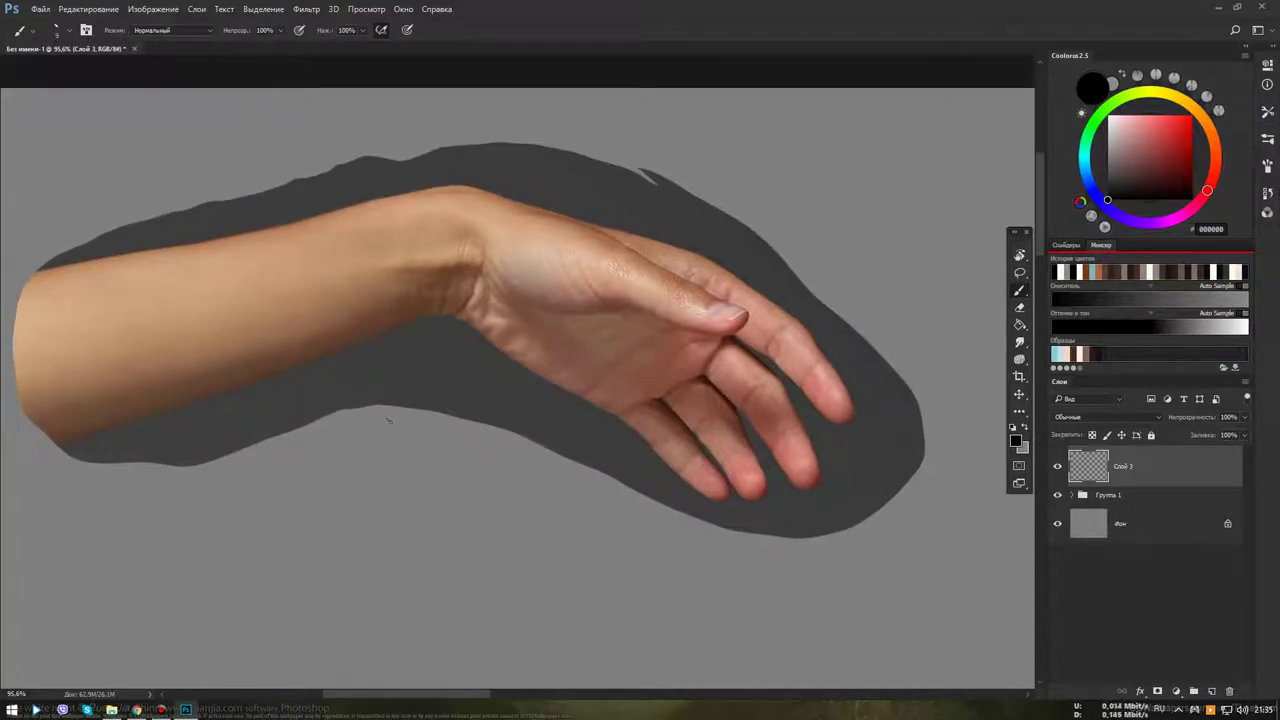
left_click_drag(100, 323, 200, 280)
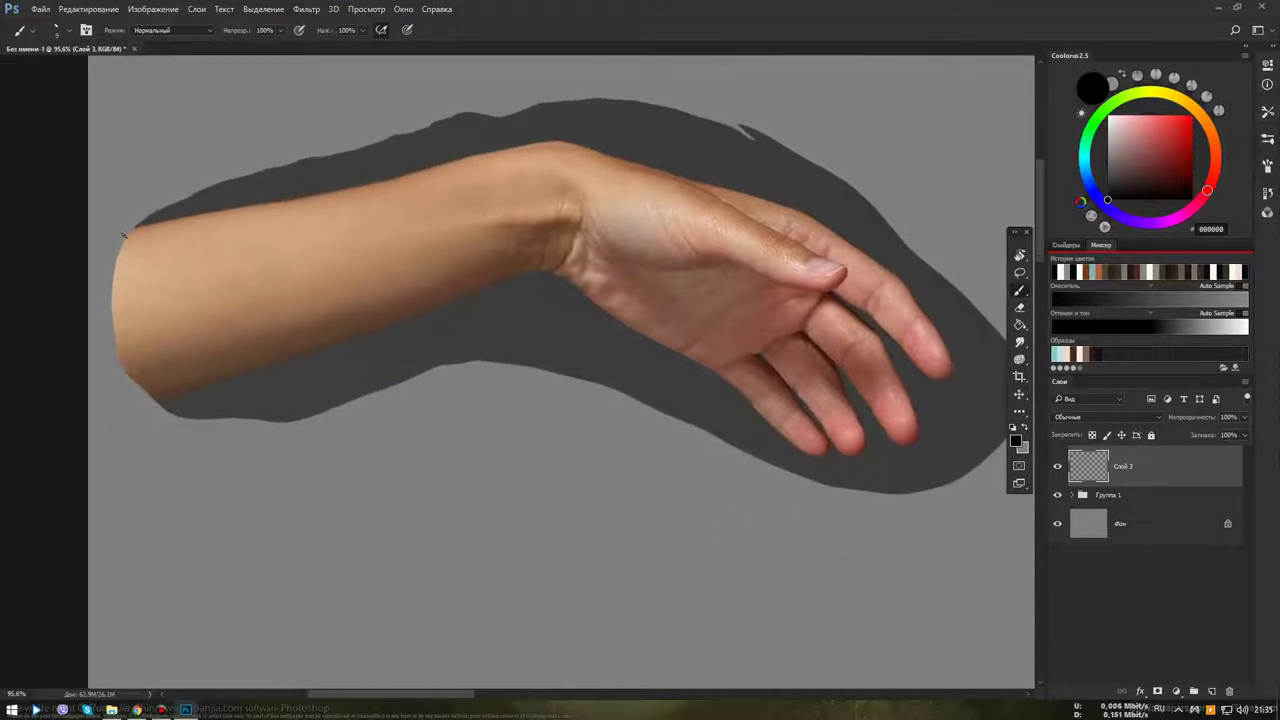
mouse_move(122, 234)
left_mouse_down()
mouse_move(92, 310)
mouse_move(150, 455)
left_mouse_up()
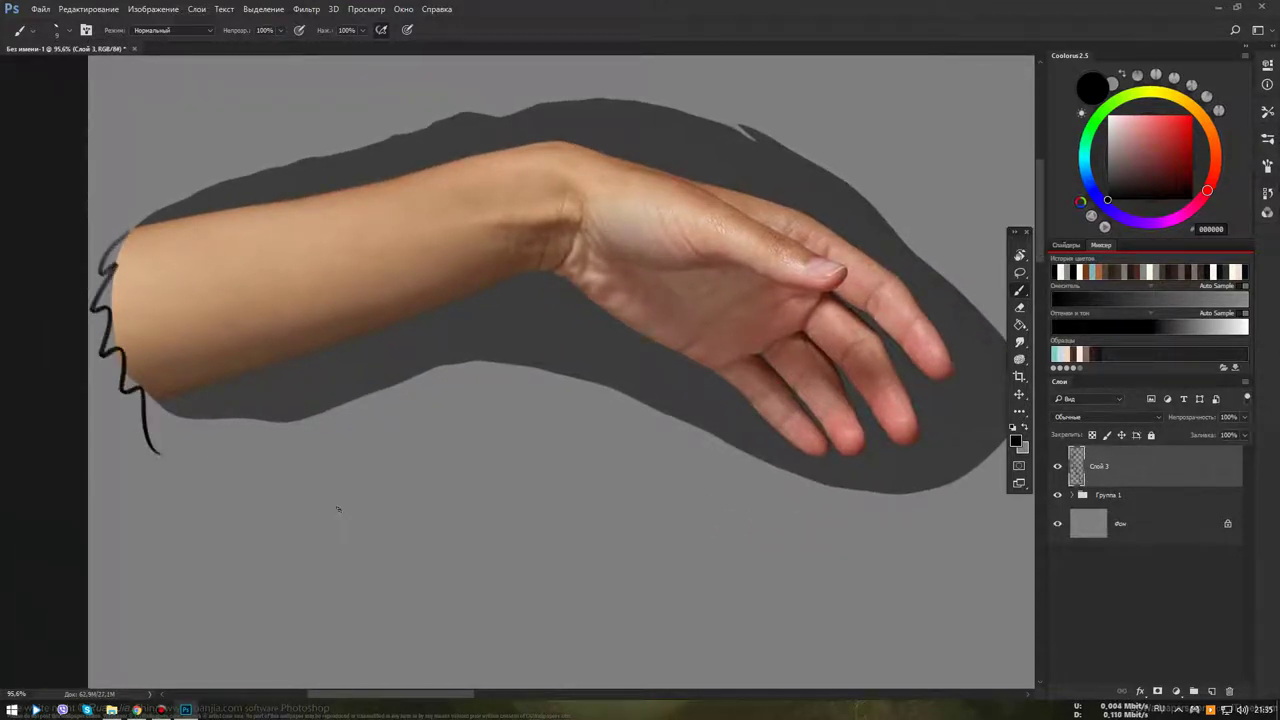
key("ctrl+z")
mouse_move(726, 502)
left_mouse_down()
mouse_move(508, 520)
mouse_move(580, 543)
mouse_move(614, 535)
left_mouse_up()
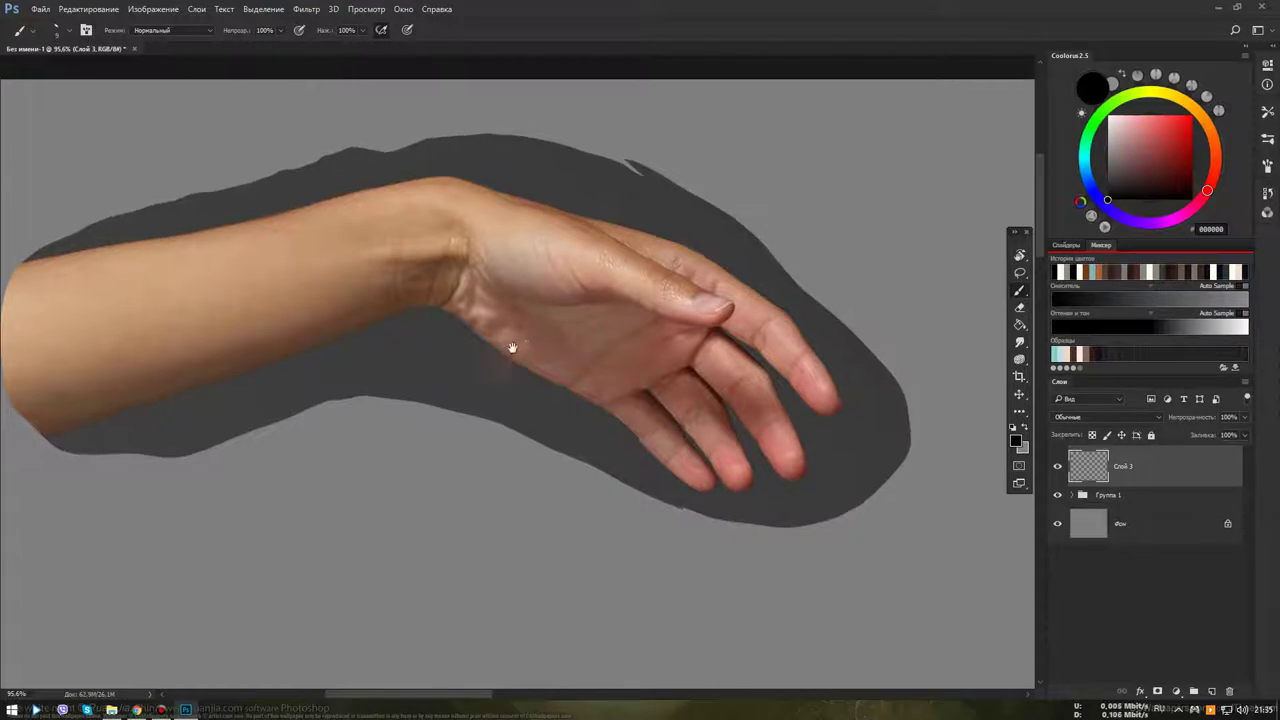
left_click_drag(510, 325, 486, 343)
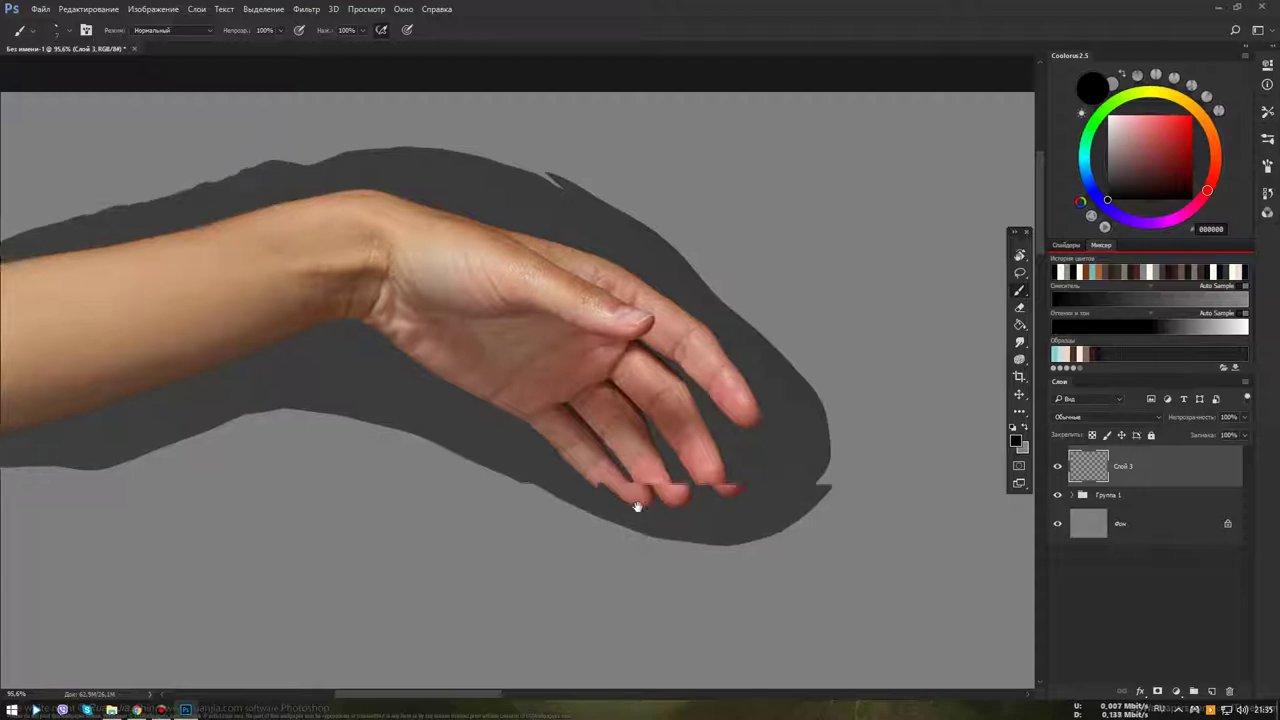
mouse_move(704, 380)
left_mouse_down()
mouse_move(752, 431)
mouse_move(823, 409)
left_mouse_up()
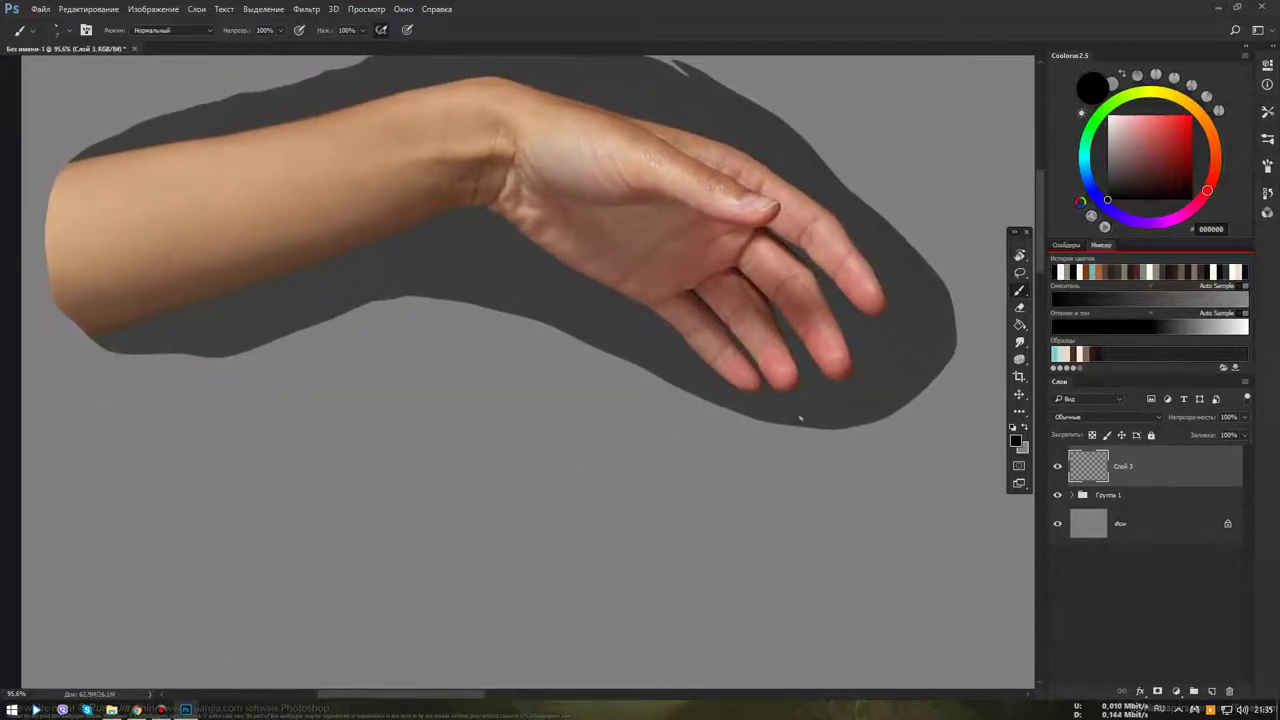
scroll(767, 442, "down", 2)
left_click_drag(743, 420, 675, 370)
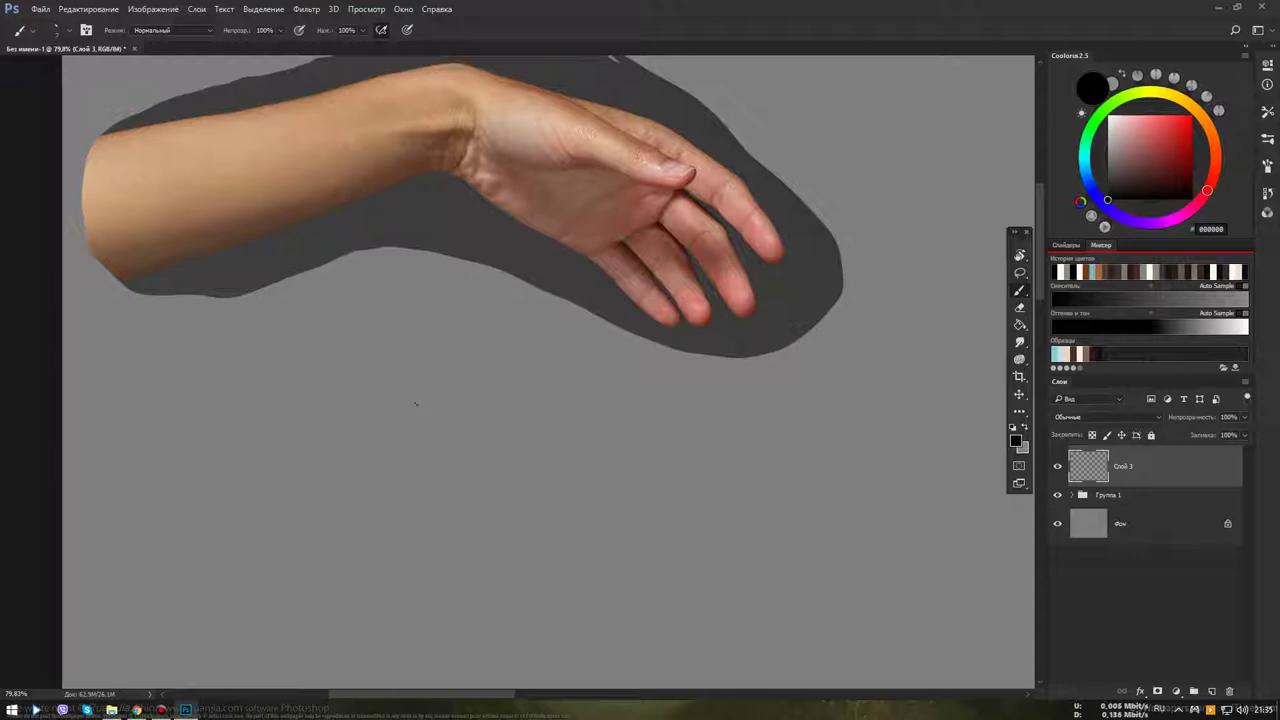
Sketch a long, faint curved gesture line for the arm below the hand photo
left_click_drag(450, 386, 186, 449)
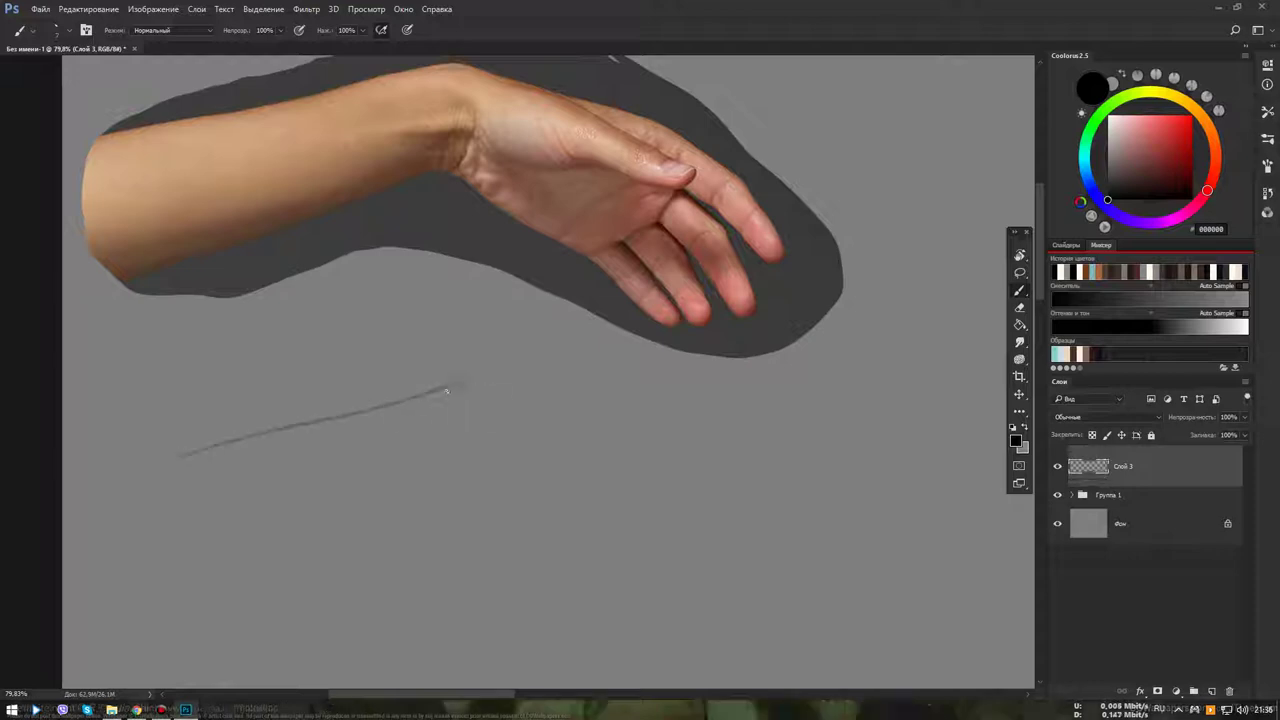
key("ctrl+z")
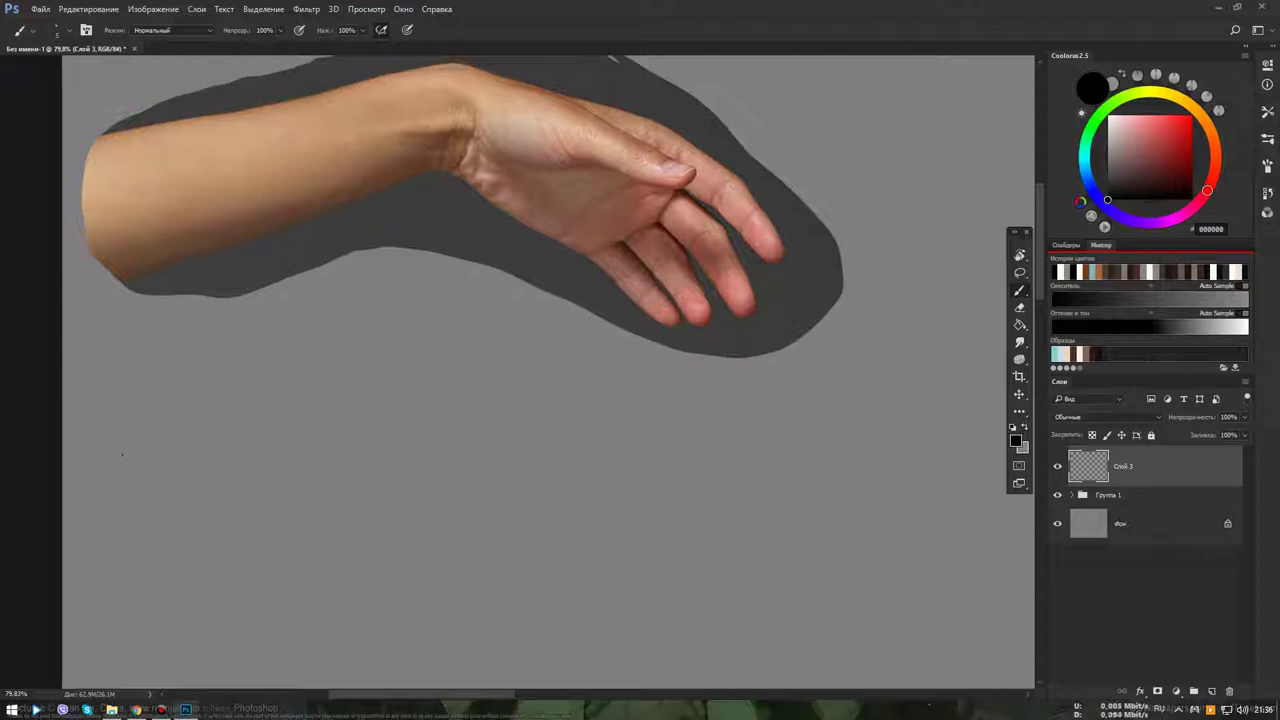
left_click_drag(155, 443, 425, 401)
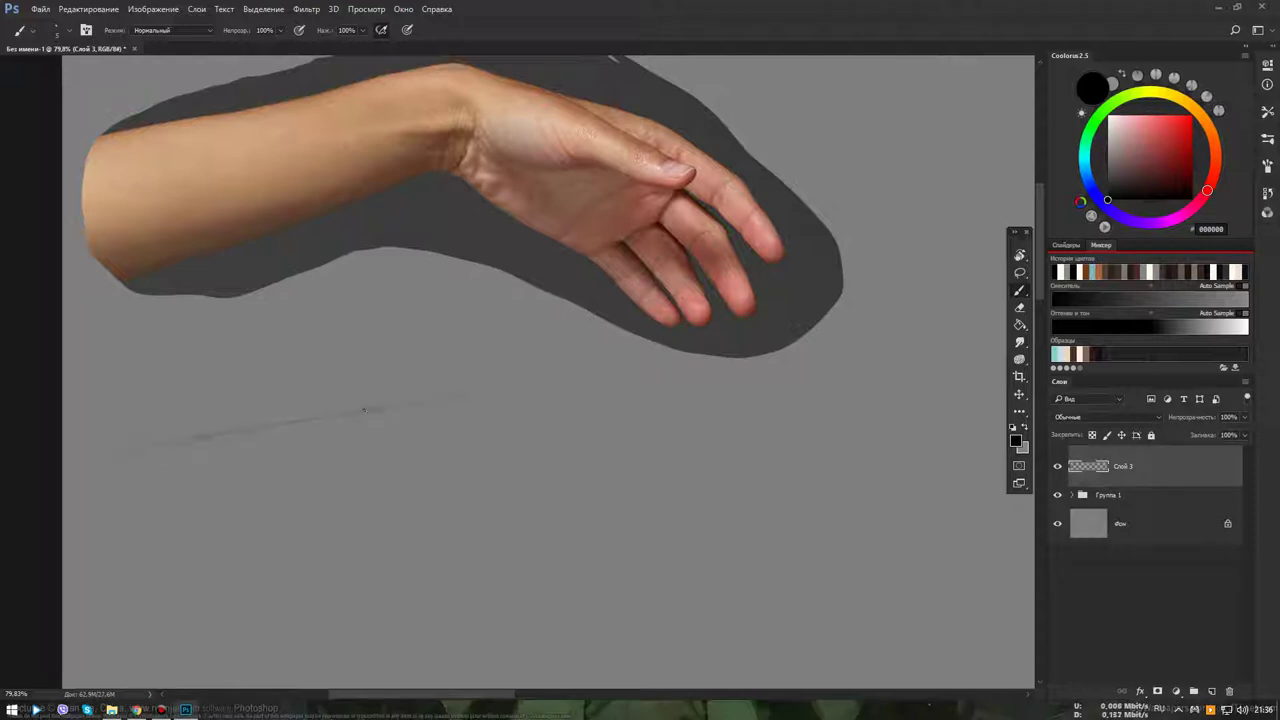
mouse_move(128, 450)
left_mouse_down()
mouse_move(470, 390)
mouse_move(745, 460)
mouse_move(832, 542)
left_mouse_up()
Zoom out, try vertical guide lines from the hand, then undo them
left_click_drag(745, 523, 737, 503)
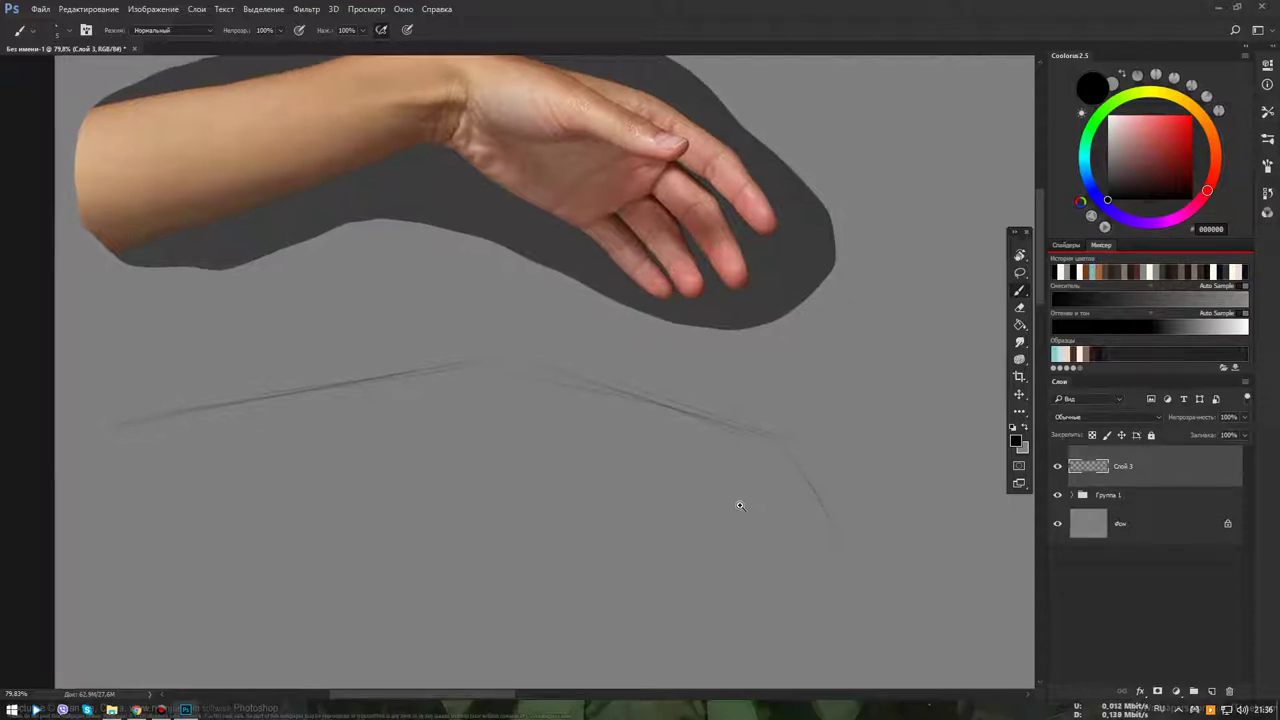
scroll(737, 503, "down", 3, "alt")
left_click_drag(700, 440, 638, 382)
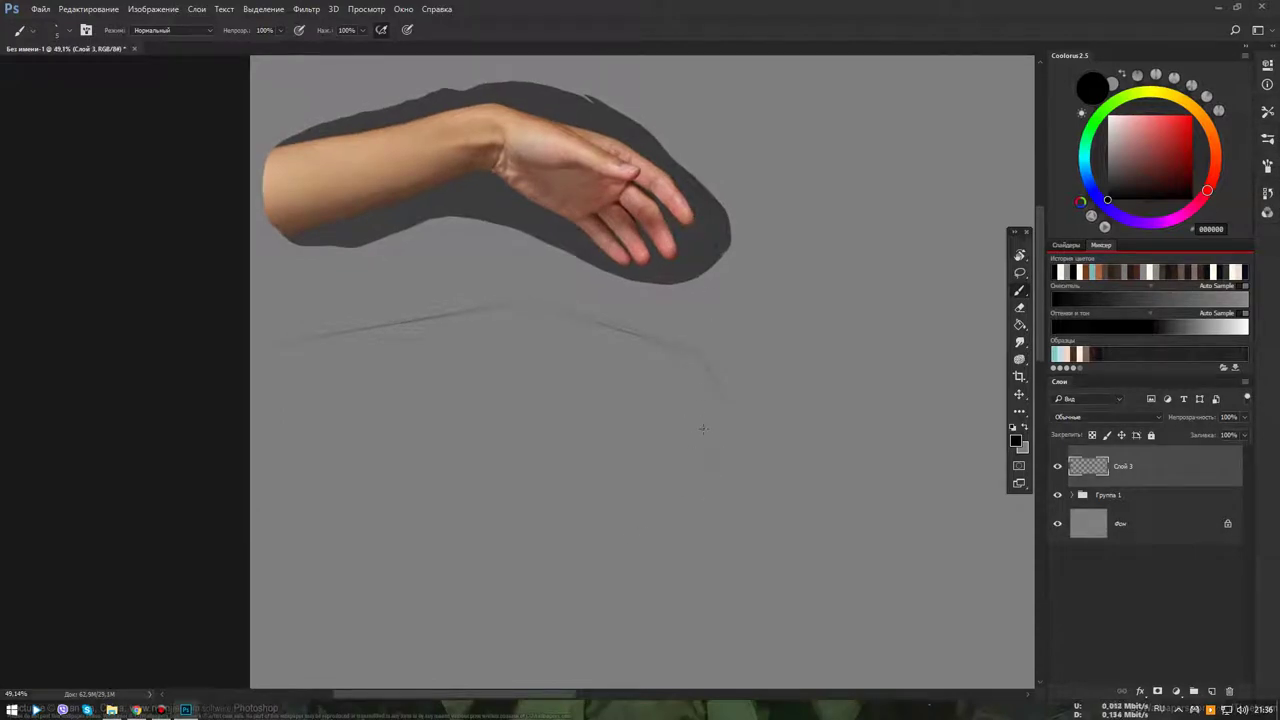
left_click_drag(695, 280, 695, 555)
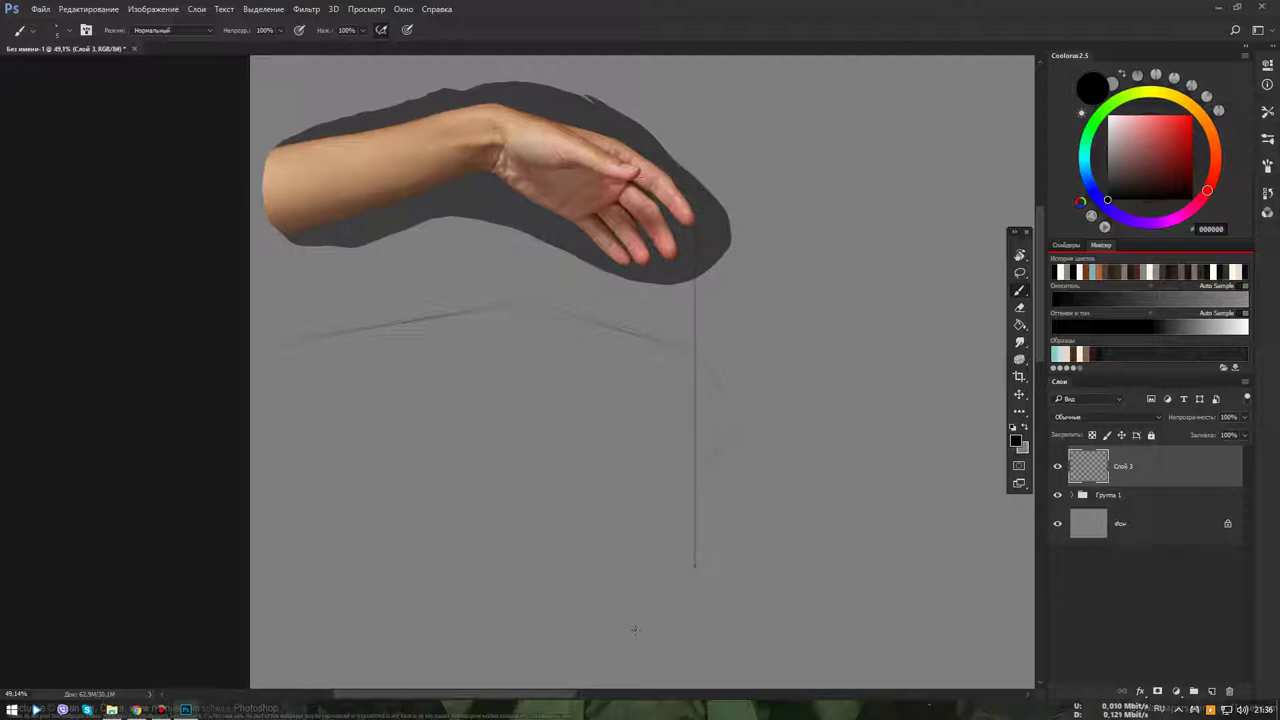
mouse_move(639, 630)
left_mouse_down()
mouse_move(639, 285)
mouse_move(587, 576)
mouse_move(540, 120)
left_mouse_up()
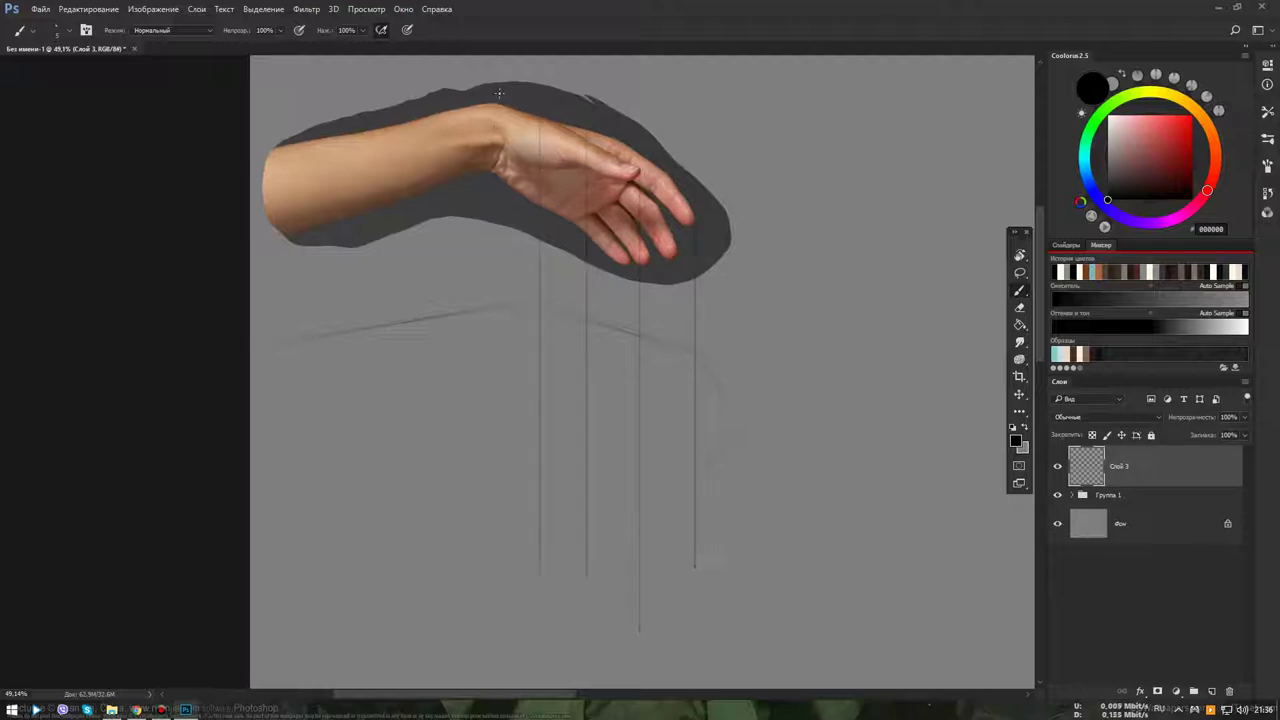
mouse_move(499, 466)
left_mouse_down()
mouse_move(499, 118)
mouse_move(454, 448)
left_mouse_up()
key("ctrl+z")
key("ctrl+z")
key("ctrl+z")
key("ctrl+z")
key("ctrl+z")
key("ctrl+z")
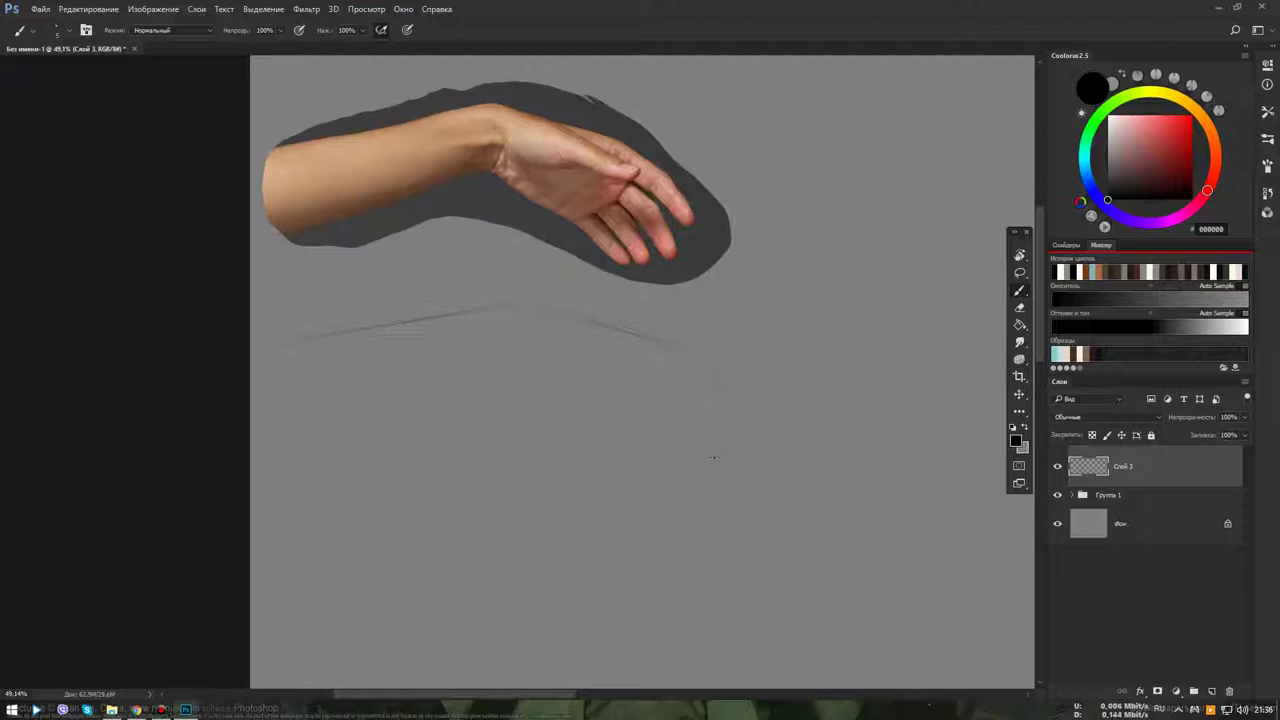
Add light contour strokes for the forearm, wrist and hand underside, plus a small oval beside the photo
left_click_drag(728, 436, 705, 465)
left_click_drag(468, 405, 512, 427)
left_click_drag(295, 445, 405, 420)
left_click_drag(621, 407, 577, 397)
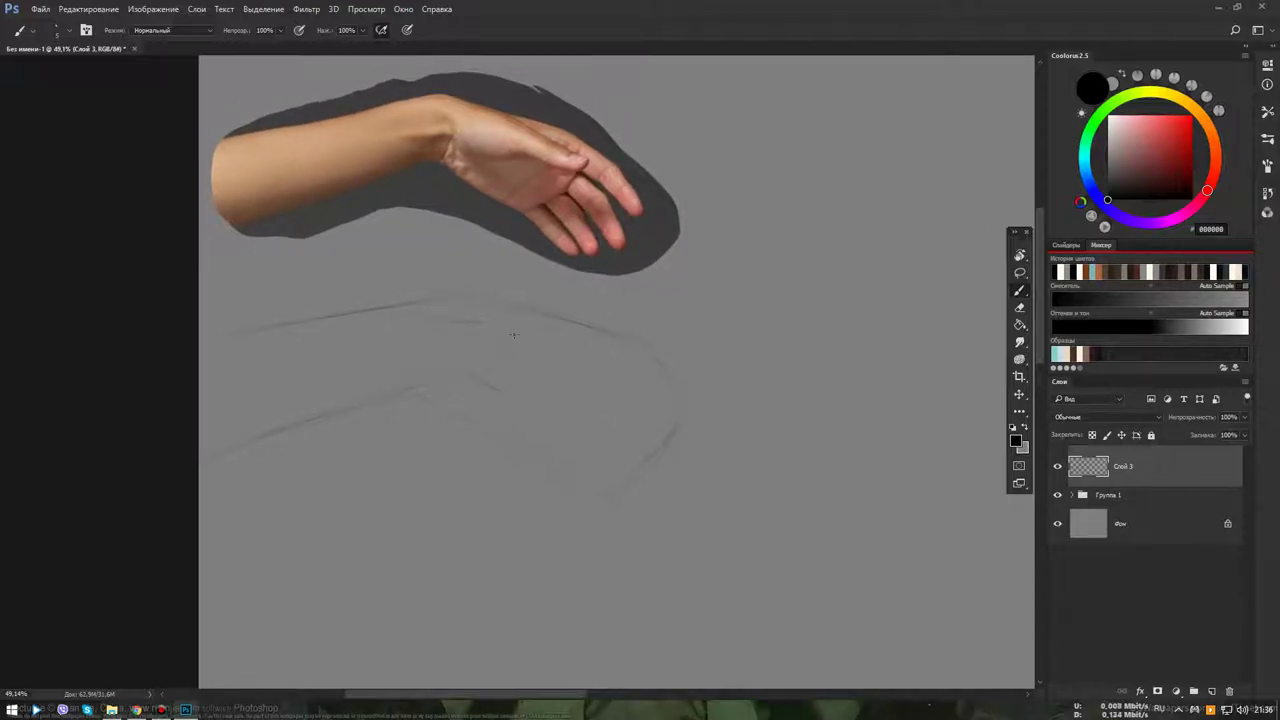
left_click_drag(536, 336, 514, 330)
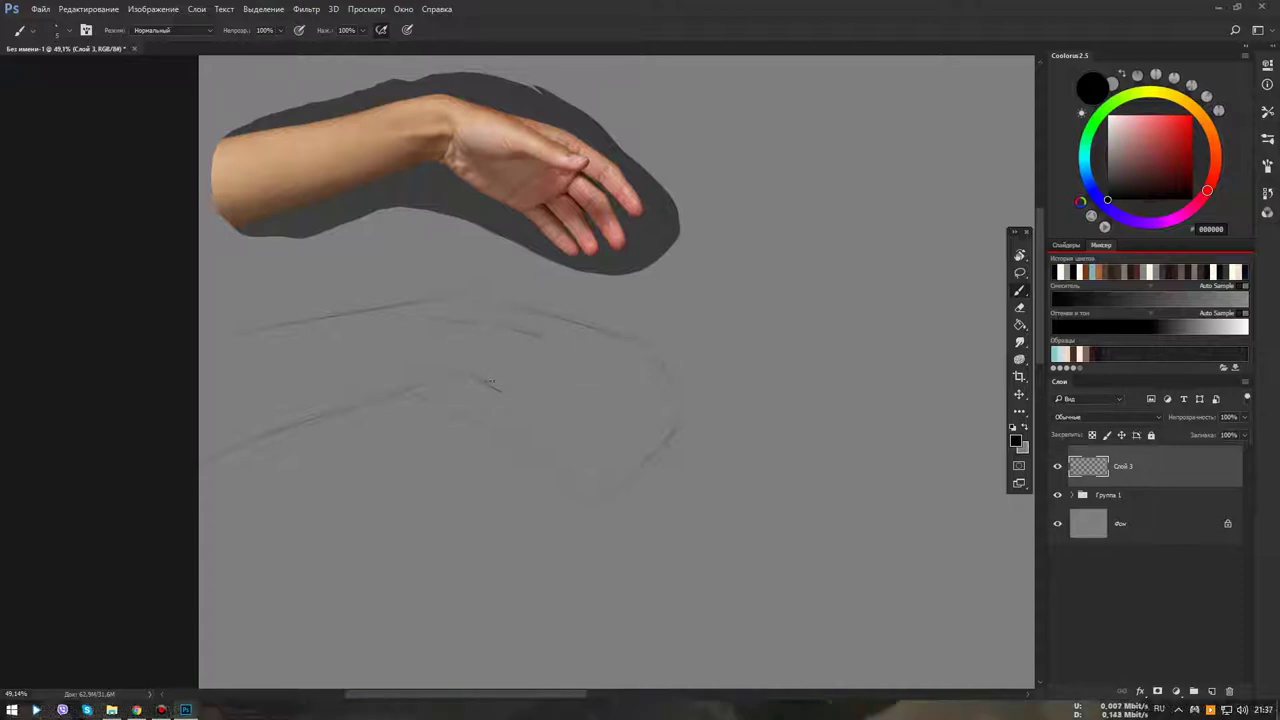
left_click_drag(492, 384, 545, 366)
left_click_drag(460, 300, 430, 293)
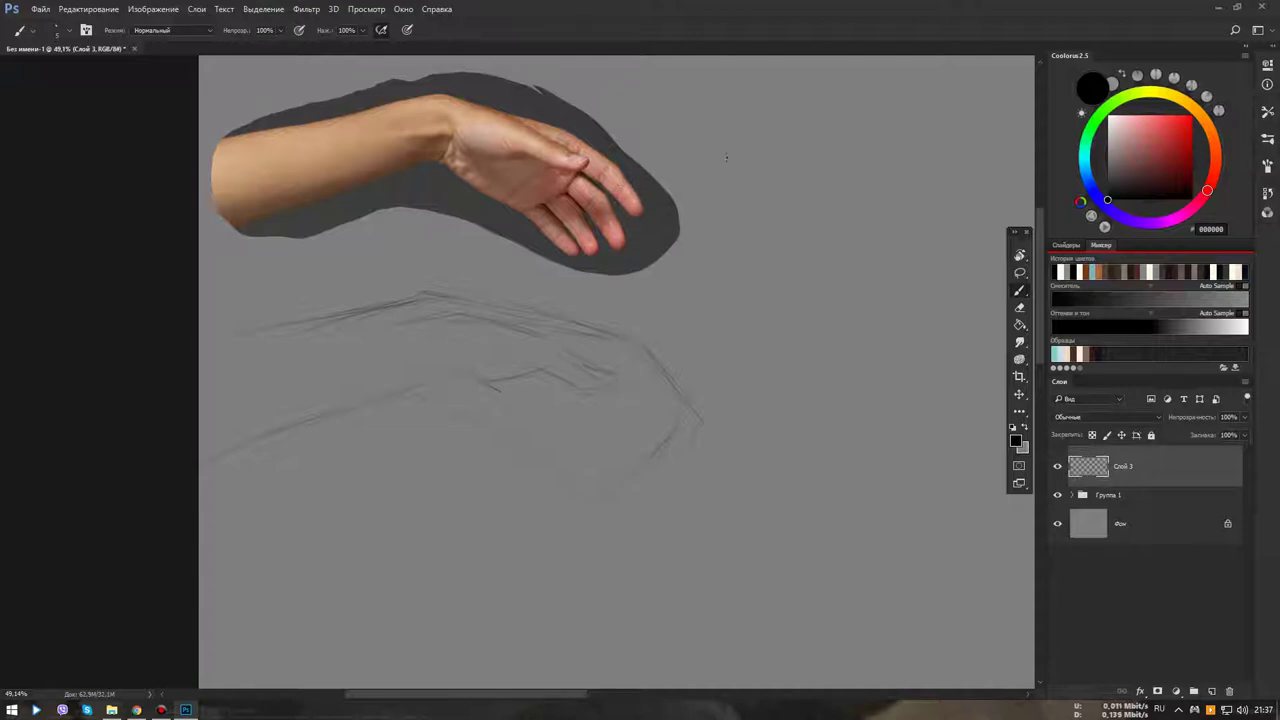
left_click_drag(710, 146, 702, 172)
mouse_move(760, 205)
left_mouse_down()
mouse_move(752, 188)
mouse_move(725, 196)
left_mouse_up()
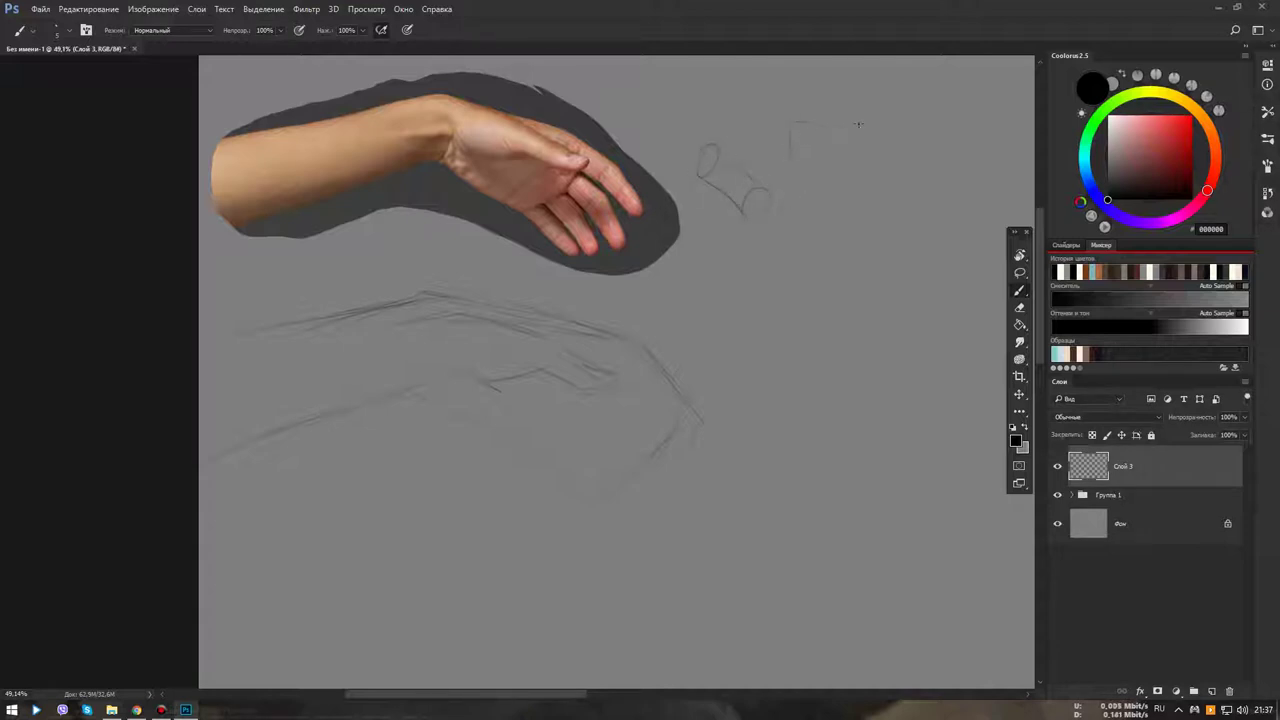
left_click_drag(848, 157, 794, 160)
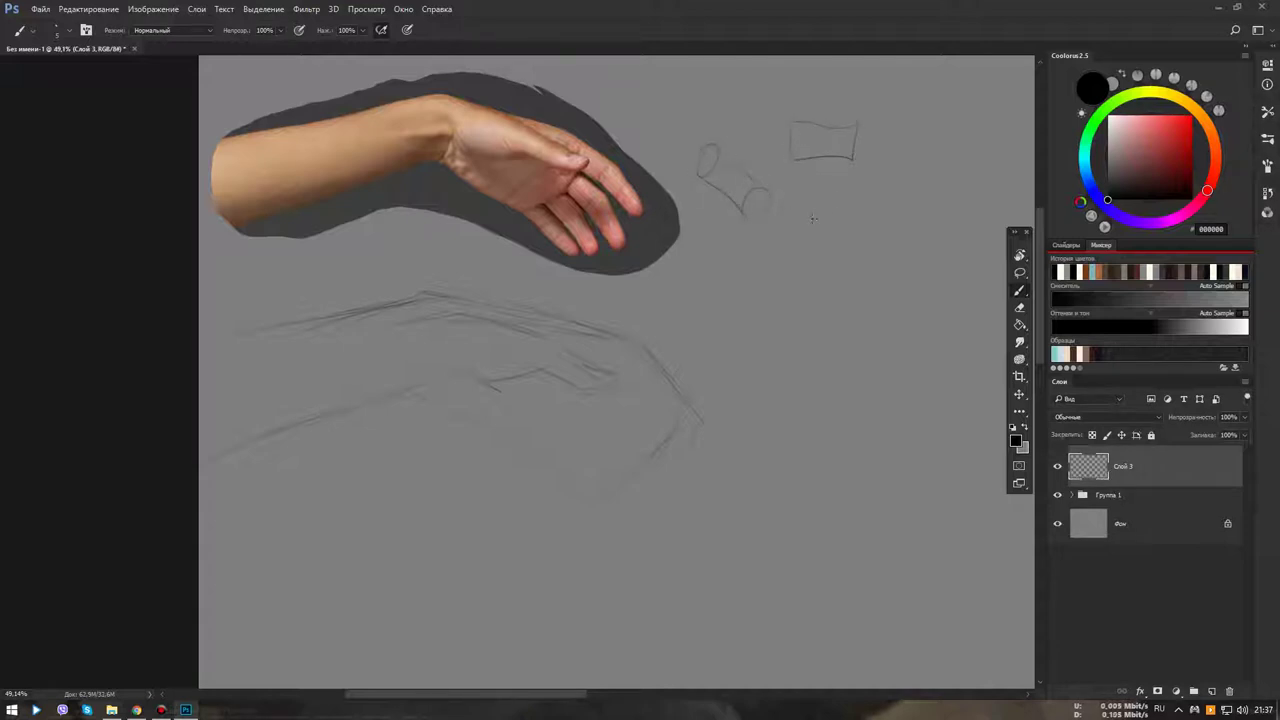
key("ctrl+z")
key("ctrl+z")
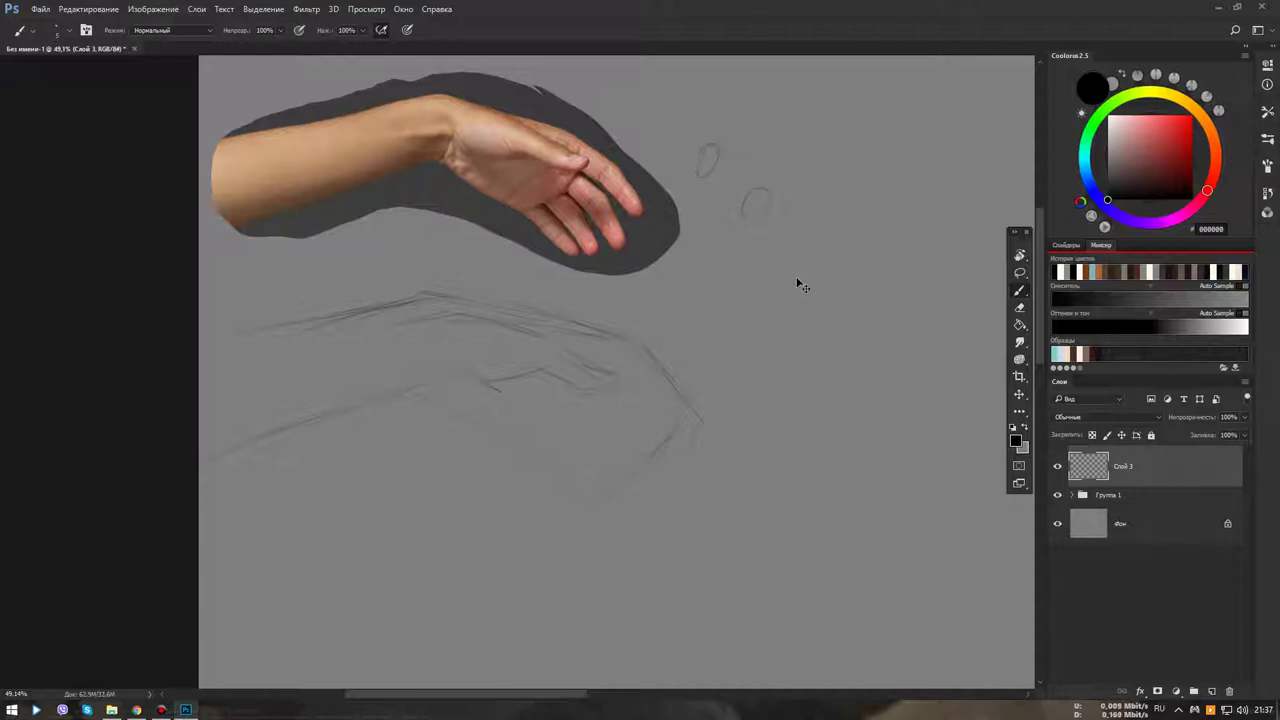
key("ctrl+z")
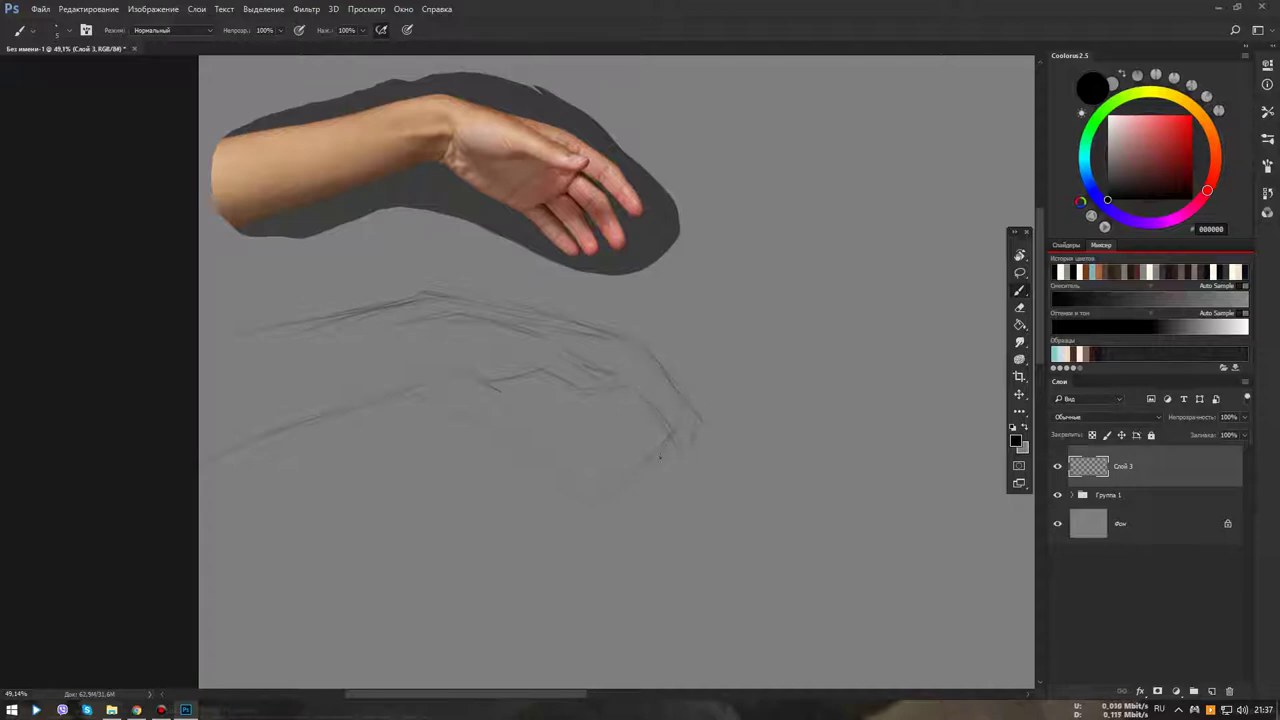
Sketch and darken the right-side and lower contours of the hand
left_click_drag(644, 412, 654, 432)
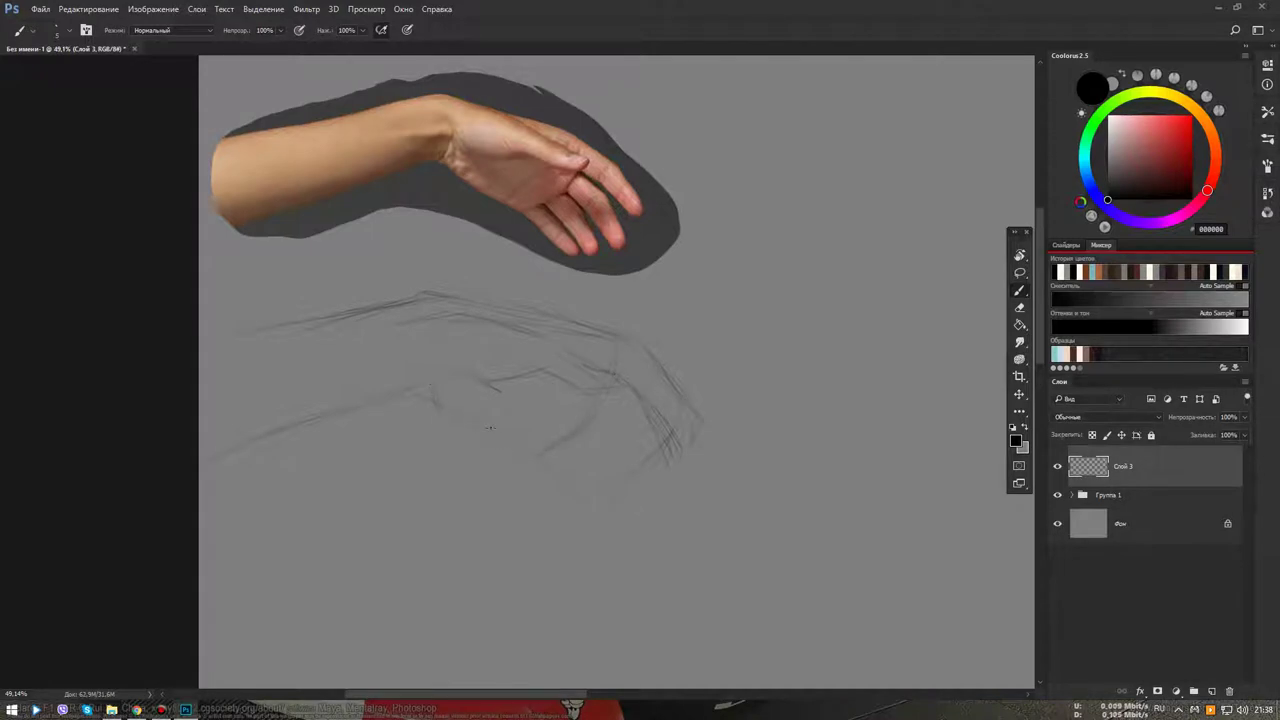
left_click_drag(528, 449, 510, 452)
left_click(626, 510)
mouse_move(686, 400)
left_mouse_down()
mouse_move(700, 468)
mouse_move(642, 508)
left_mouse_up()
mouse_move(696, 460)
left_mouse_down()
mouse_move(699, 444)
mouse_move(706, 456)
left_mouse_up()
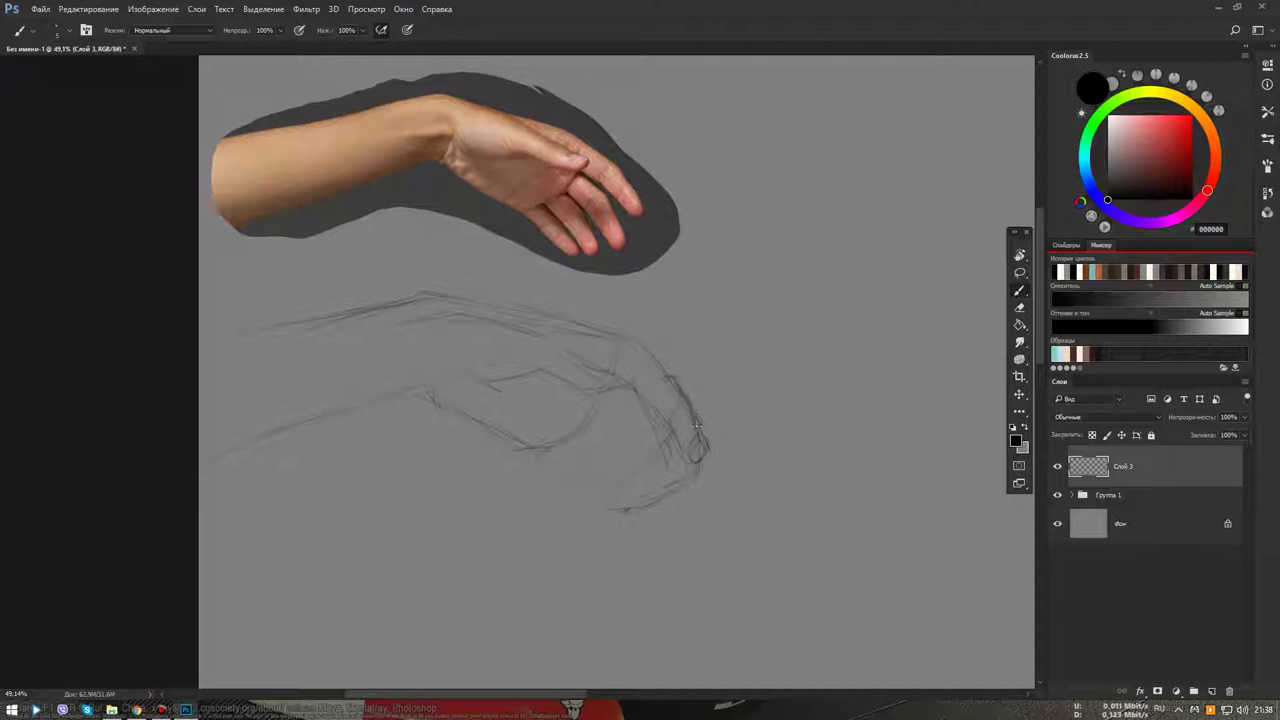
left_click_drag(684, 398, 704, 442)
left_click_drag(630, 348, 668, 378)
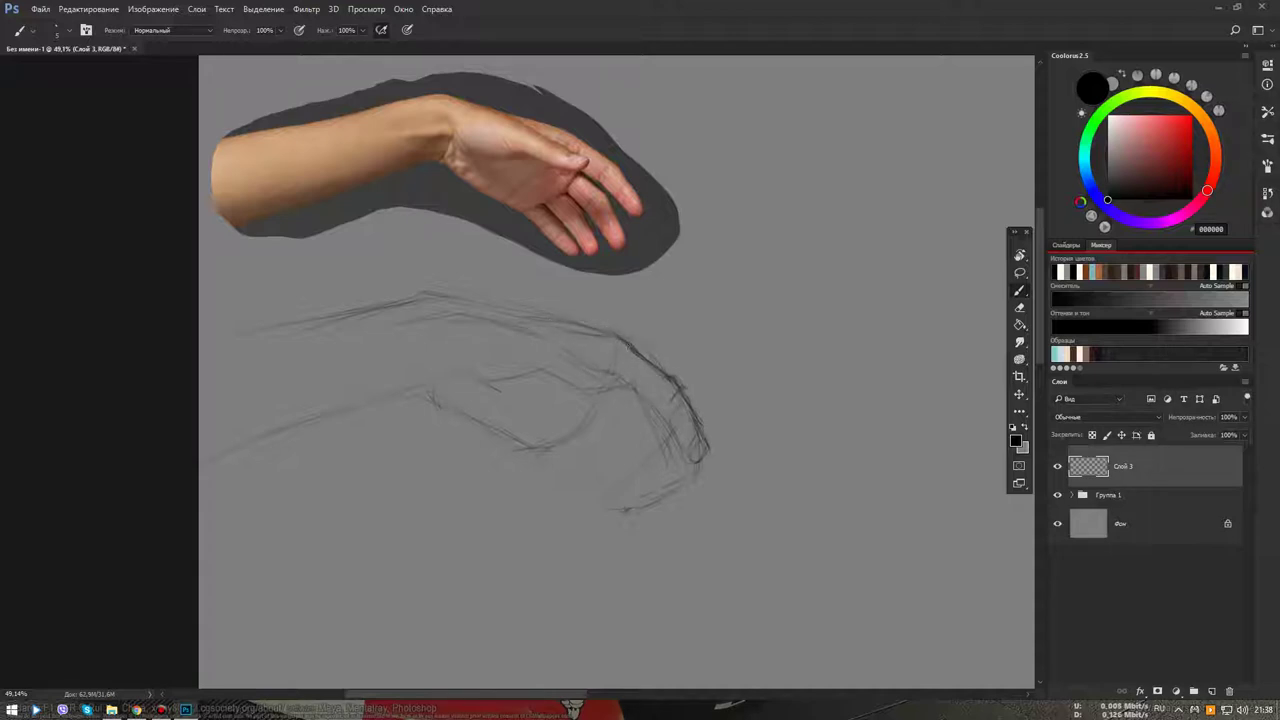
Strengthen the arm's upper contour; try a long upper-right line and undo it
left_click_drag(413, 305, 458, 307)
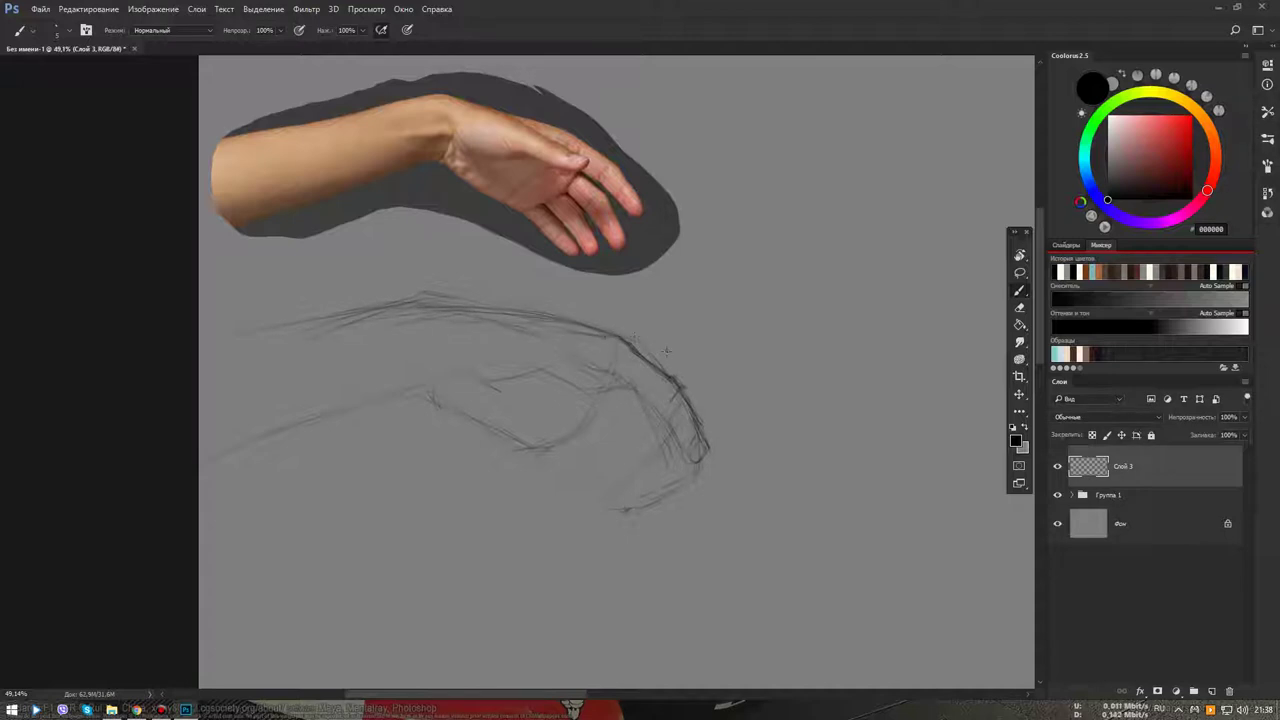
left_click_drag(761, 311, 940, 392)
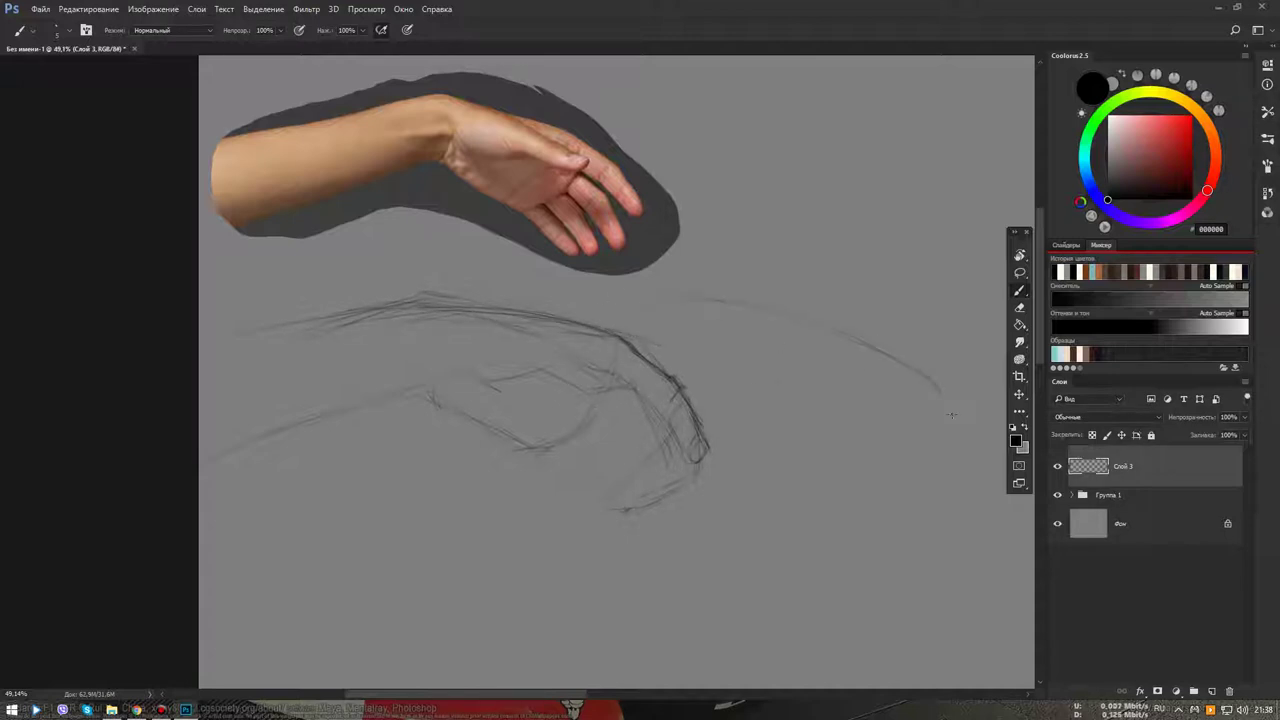
left_click_drag(640, 292, 945, 400)
key("ctrl+z")
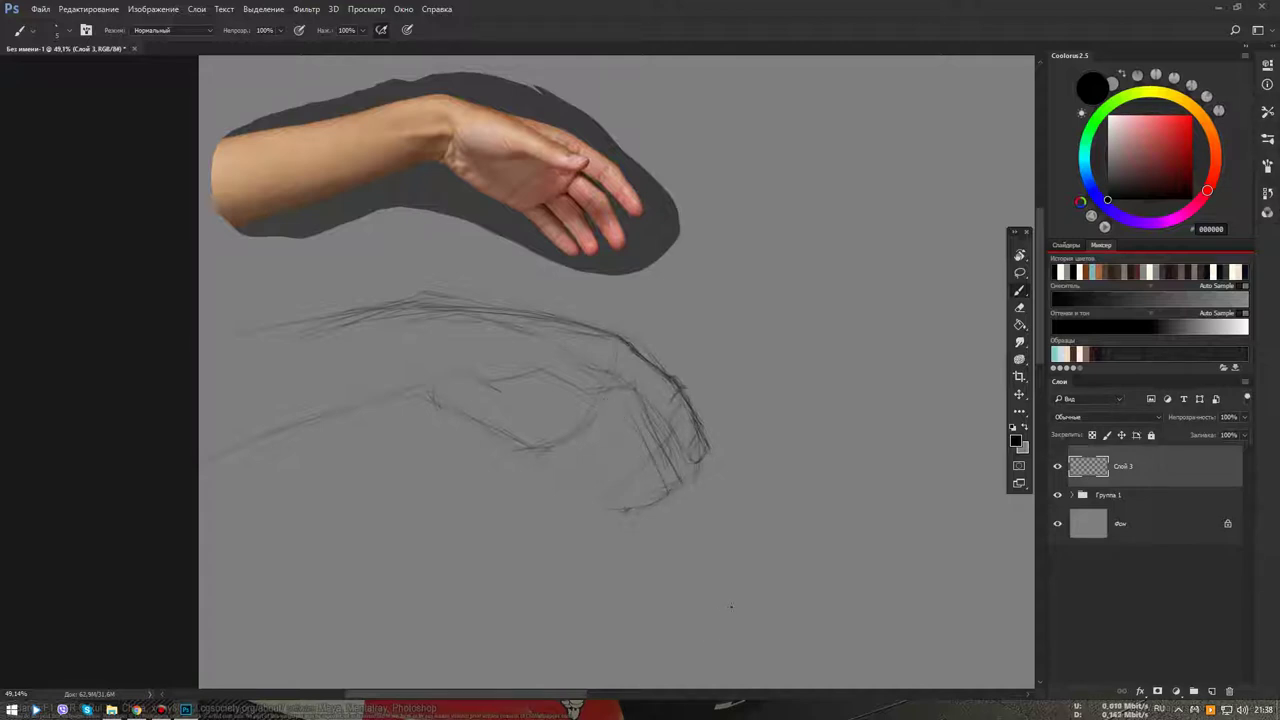
Block in the finger strokes and mark the wrist joint with a vertical line
left_click_drag(629, 414, 668, 482)
left_click_drag(622, 412, 676, 494)
left_click_drag(610, 440, 640, 500)
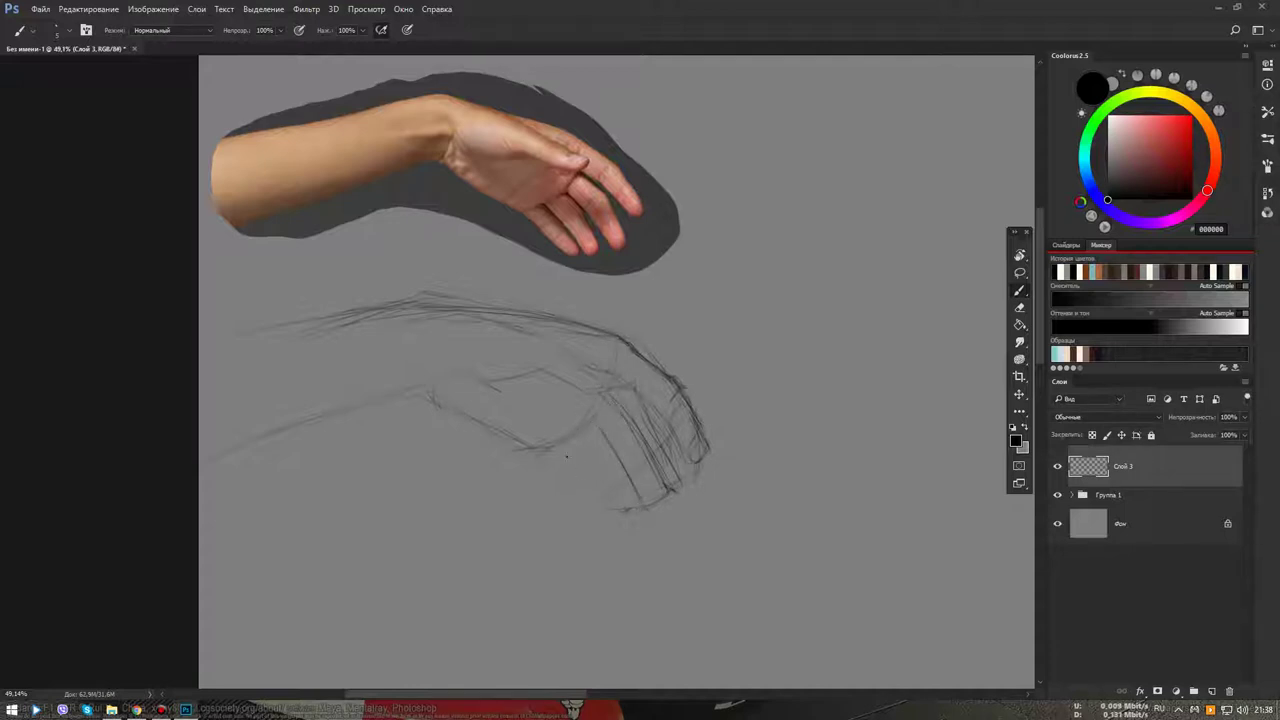
left_click_drag(562, 452, 628, 510)
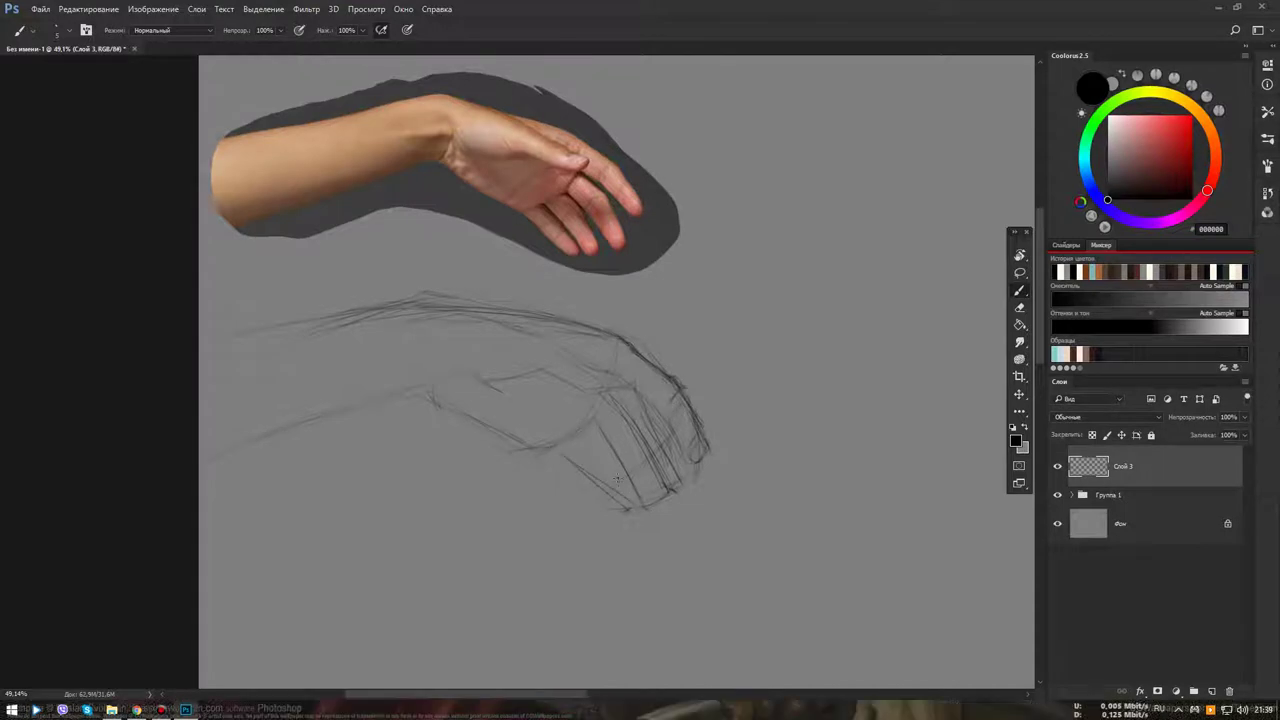
left_click_drag(560, 440, 592, 422)
left_click_drag(442, 384, 439, 344)
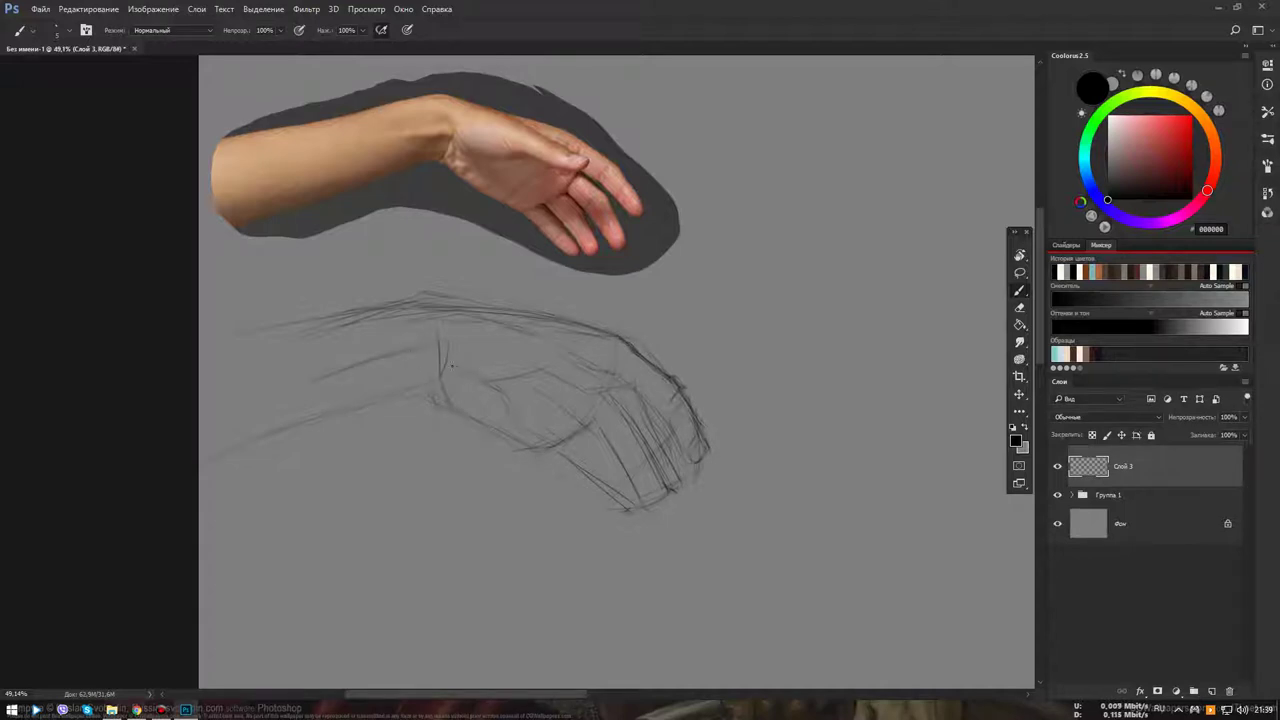
left_click(1072, 495)
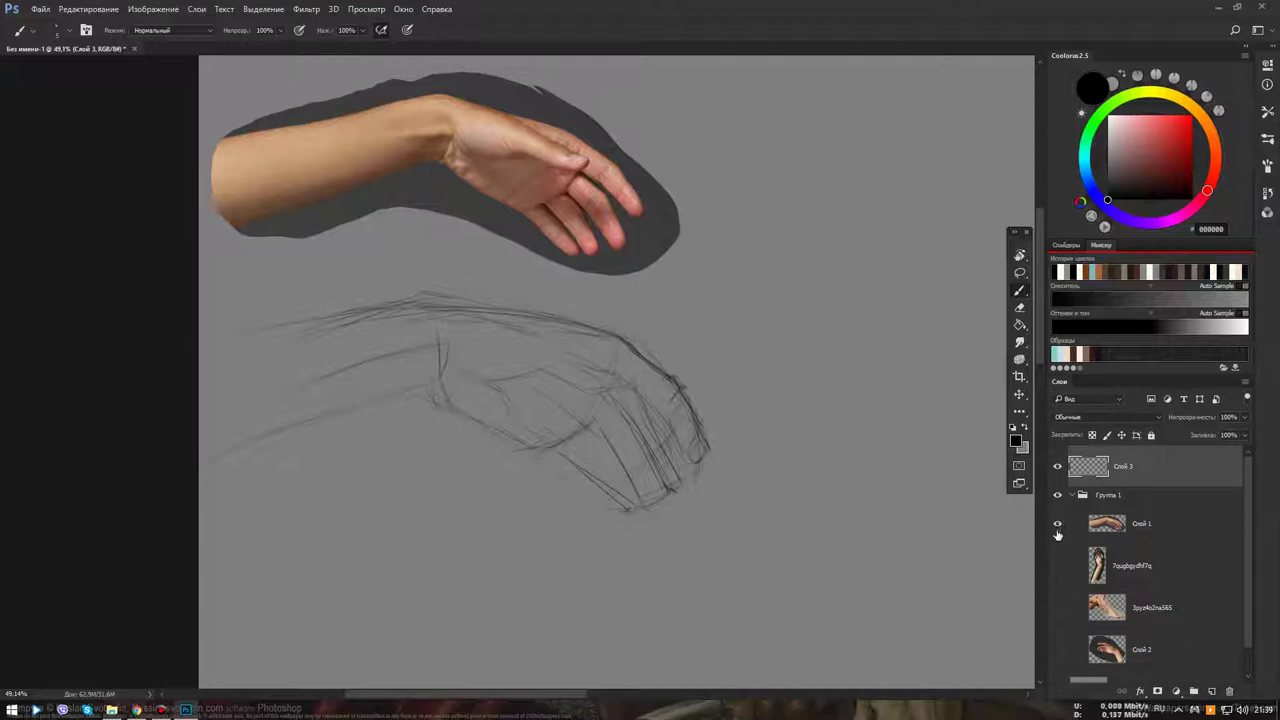
left_click(1057, 523)
left_click(1058, 567)
left_click(1058, 566)
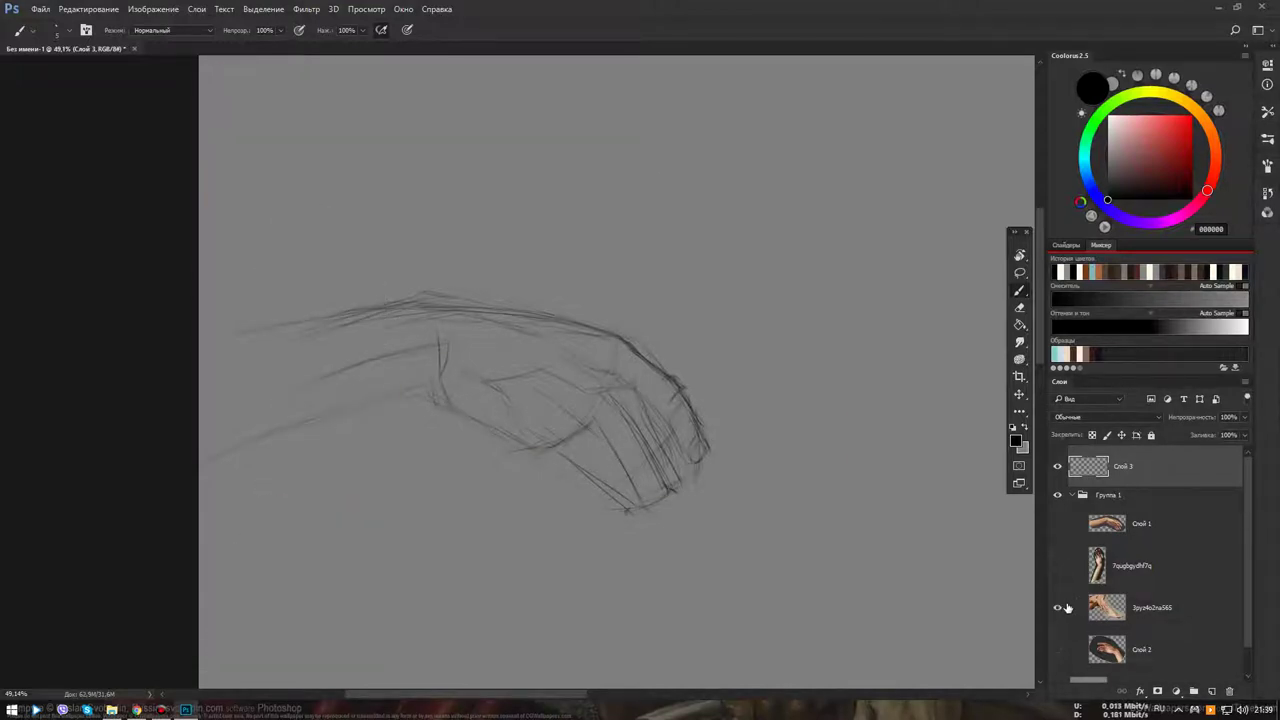
left_click(1058, 607)
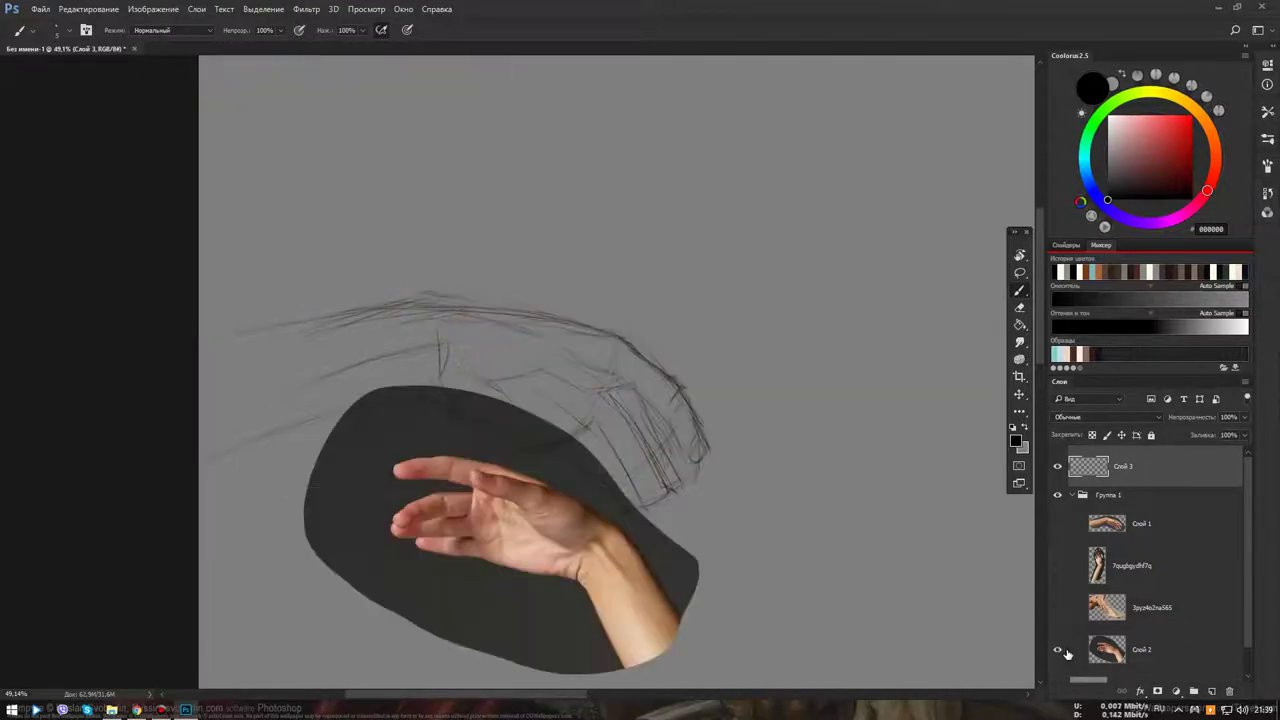
left_click(1058, 650)
left_click(1058, 649)
left_click(1058, 523)
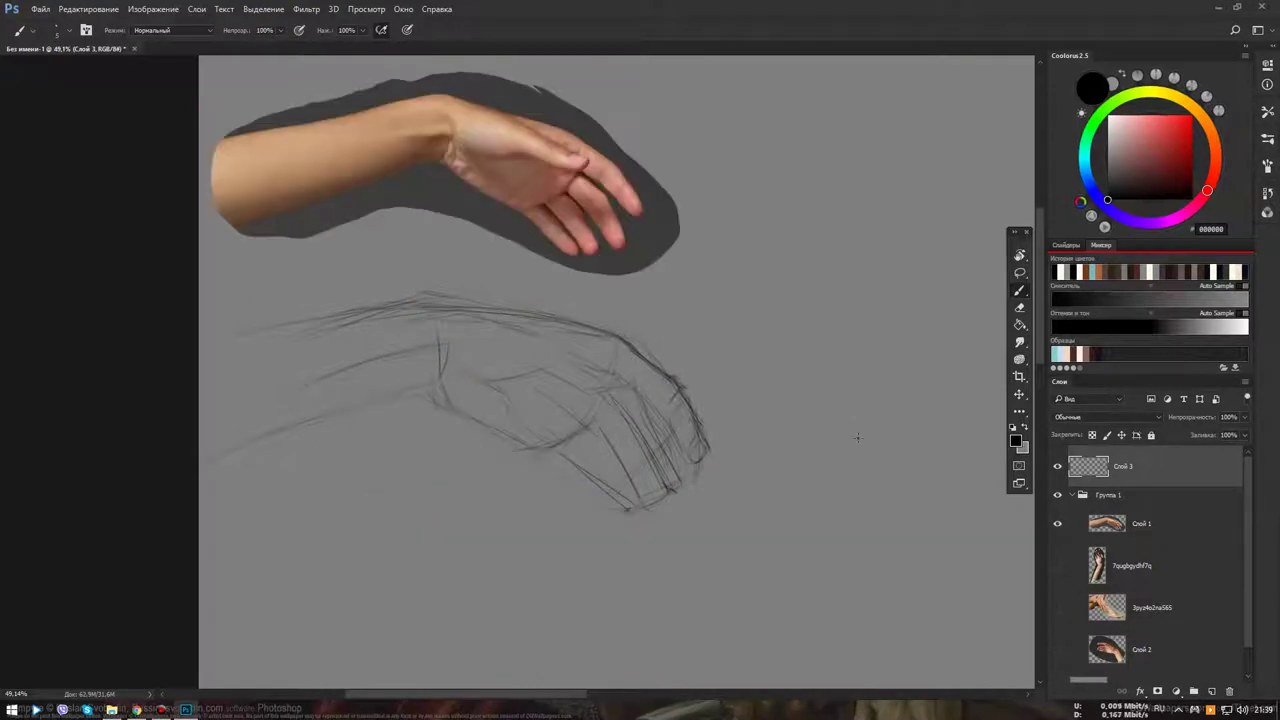
left_click(1072, 495)
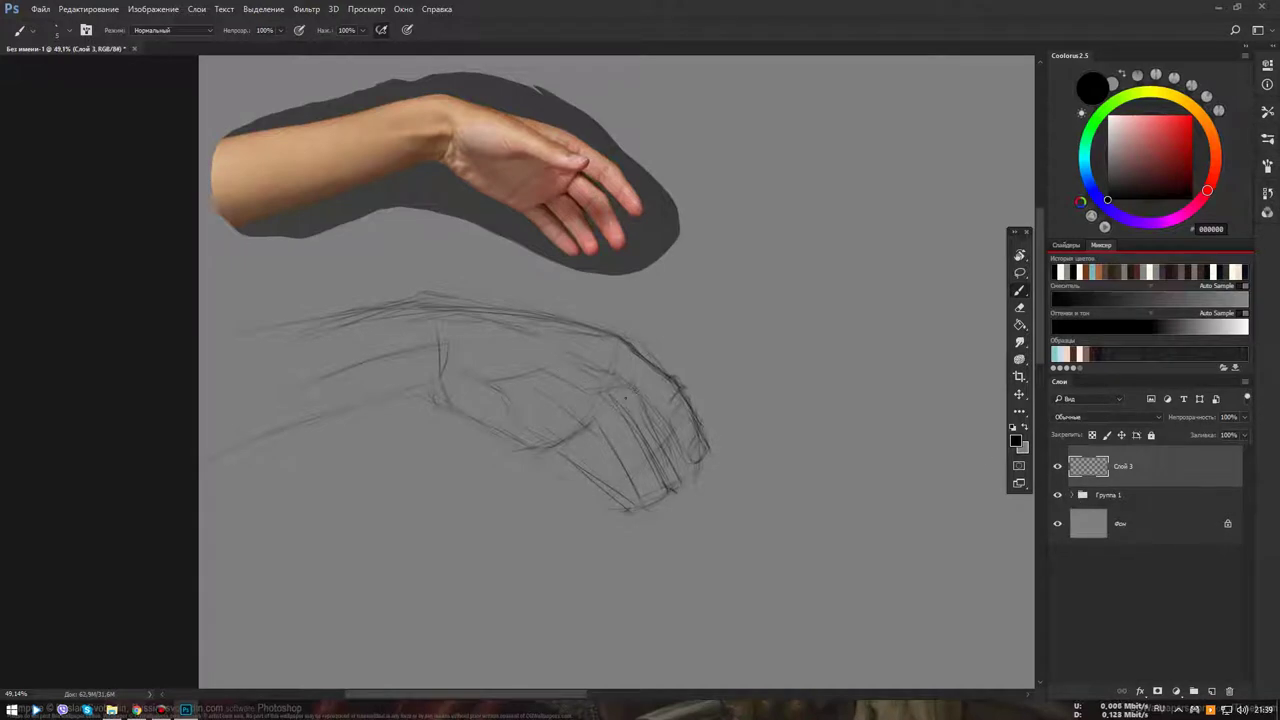
Add short strokes and hatching at the fingertips, knuckles and back of the hand
left_click_drag(624, 396, 629, 386)
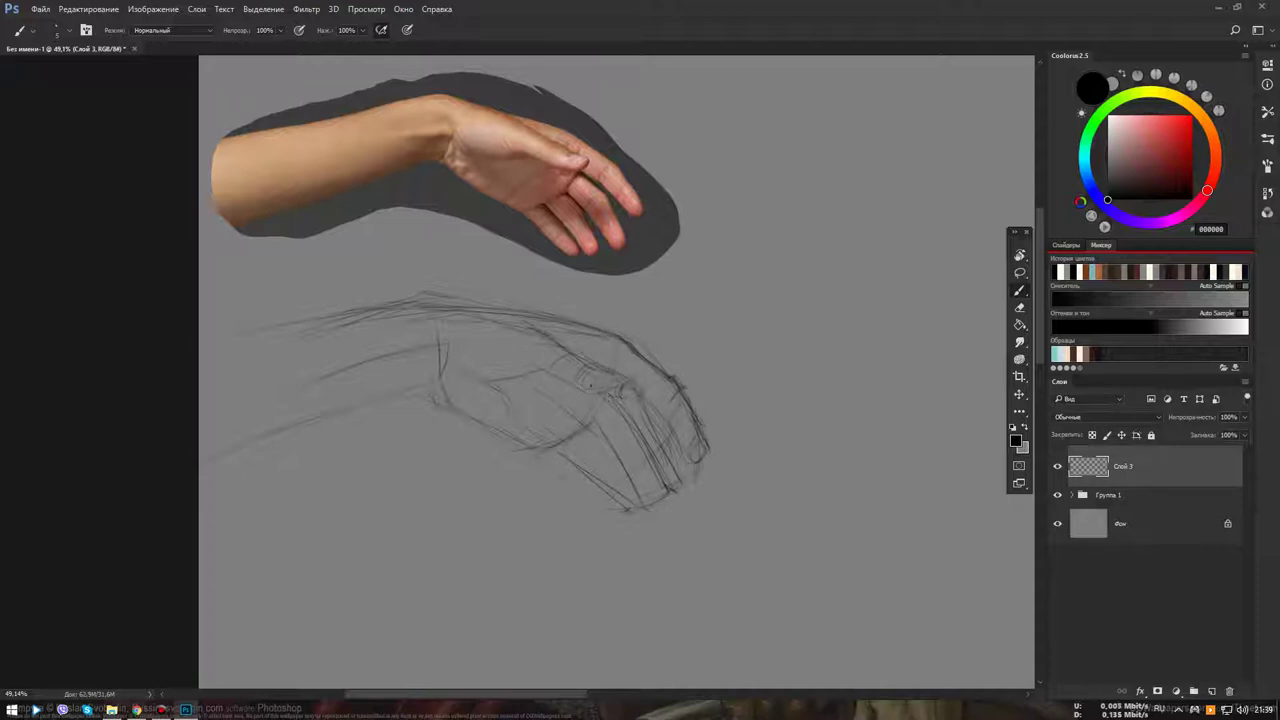
left_click_drag(576, 393, 597, 381)
left_click_drag(529, 373, 506, 382)
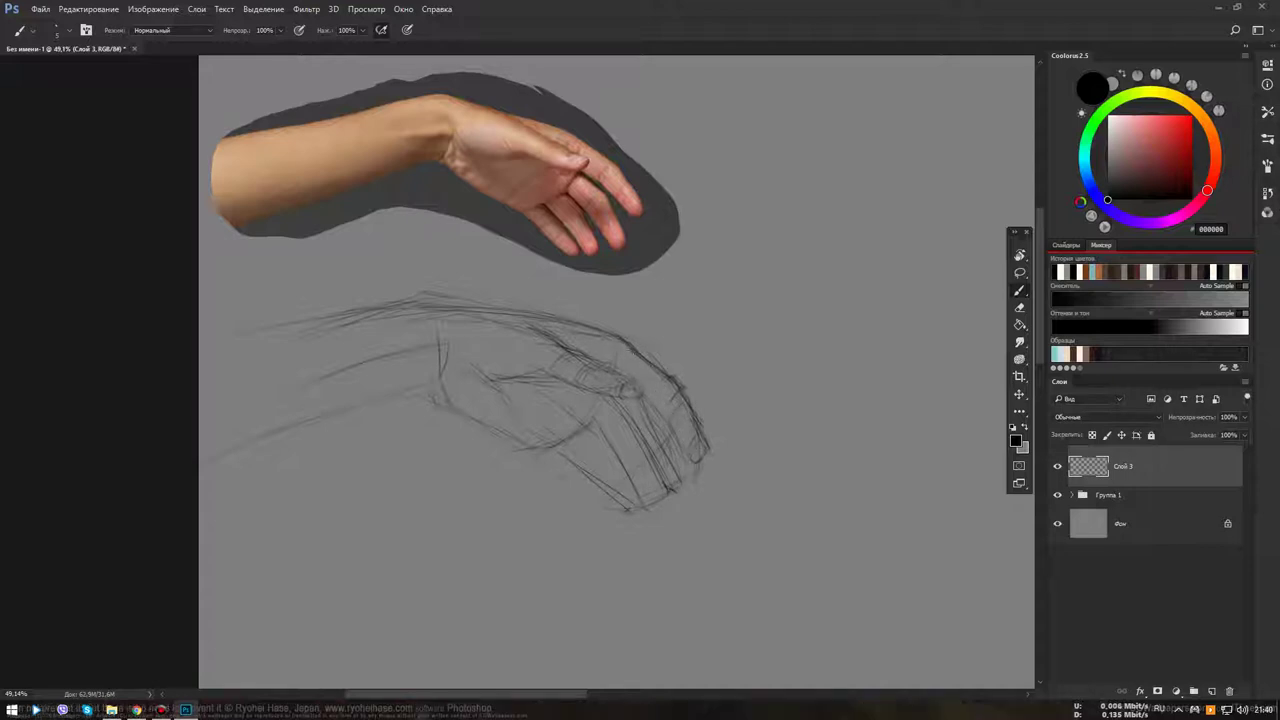
Flip the sketch horizontally to check proportions, flip it back, and add a palm stroke
scroll(672, 400, "down", 2)
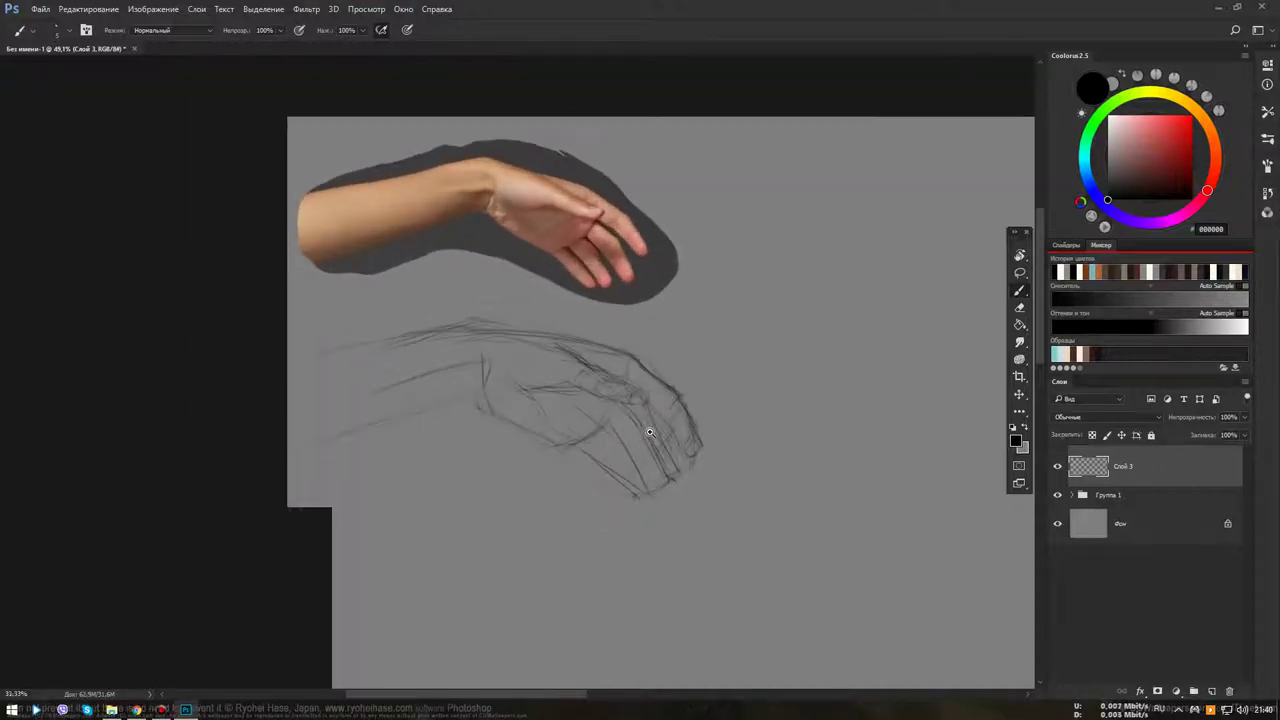
key("ctrl+shift+h")
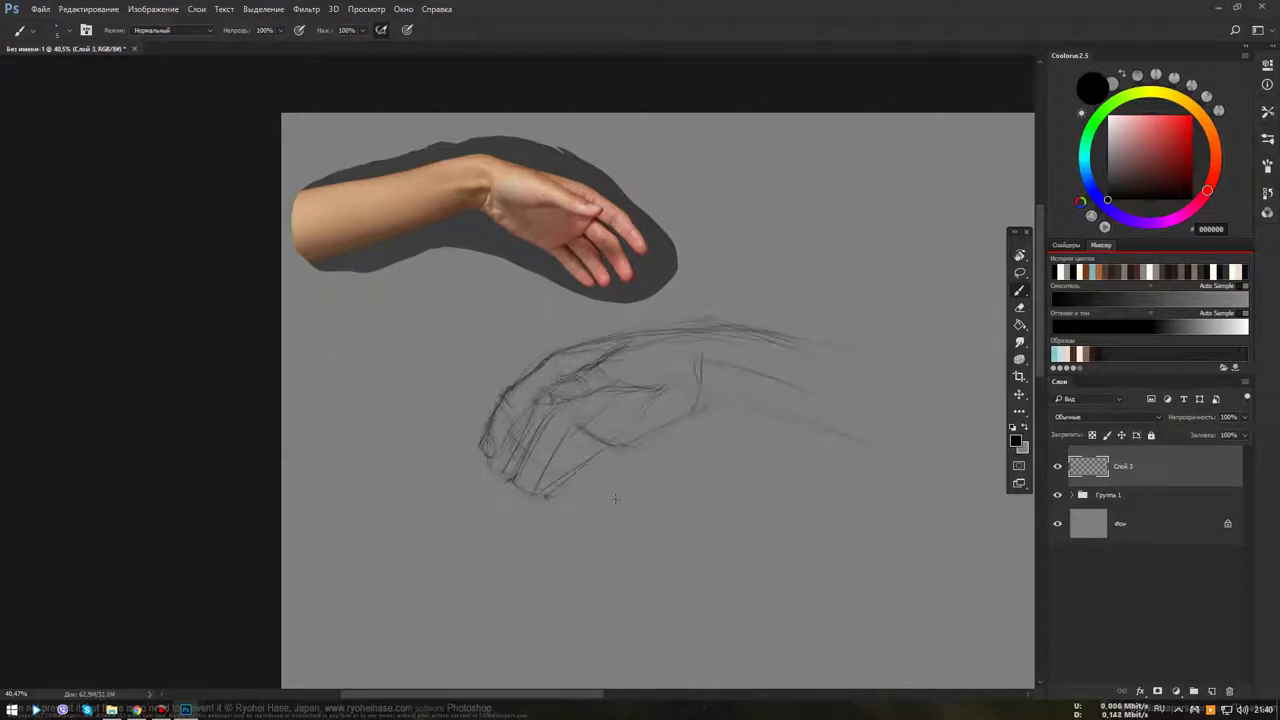
key("ctrl+shift+h")
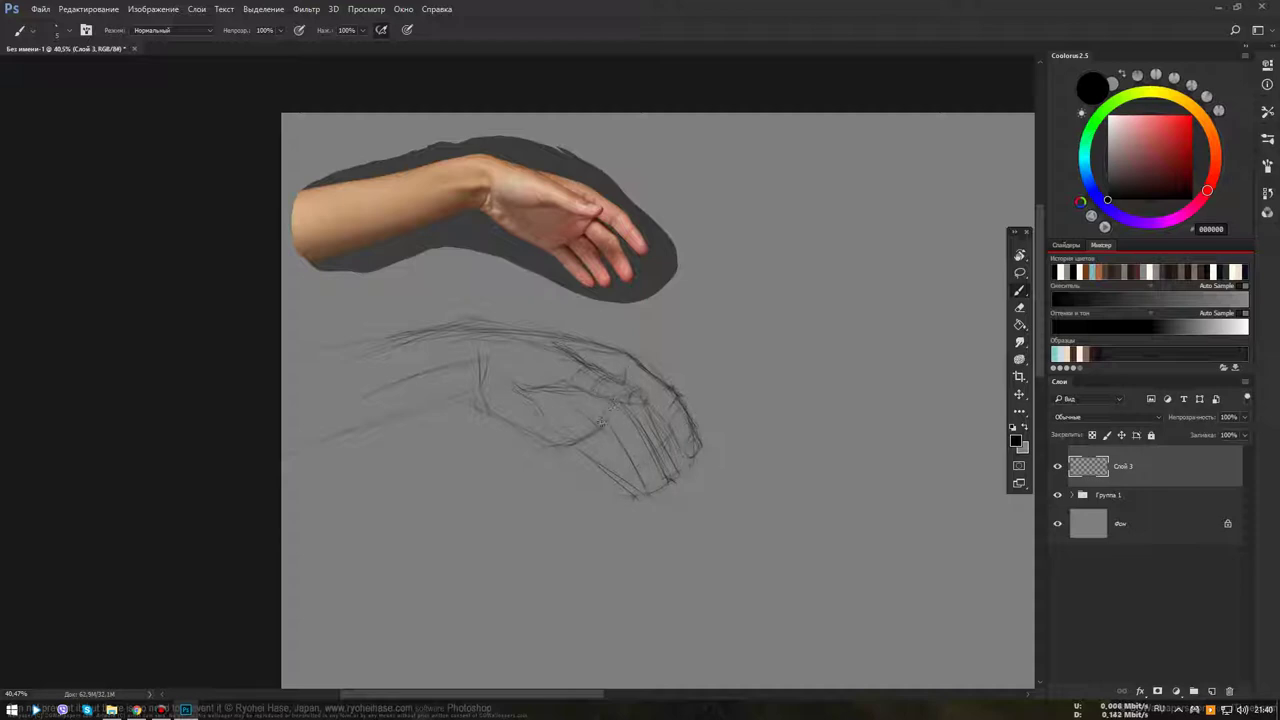
mouse_move(556, 439)
left_mouse_down()
mouse_move(606, 421)
mouse_move(596, 418)
left_mouse_up()
Try loose fingertip ovals, undo them, and recentre the zoomed view on the sketch
left_click_drag(699, 413, 700, 474)
key("ctrl+alt+z")
key("ctrl+alt+z")
key("ctrl+alt+z")
scroll(650, 485, "up", 1)
scroll(638, 500, "up", 1)
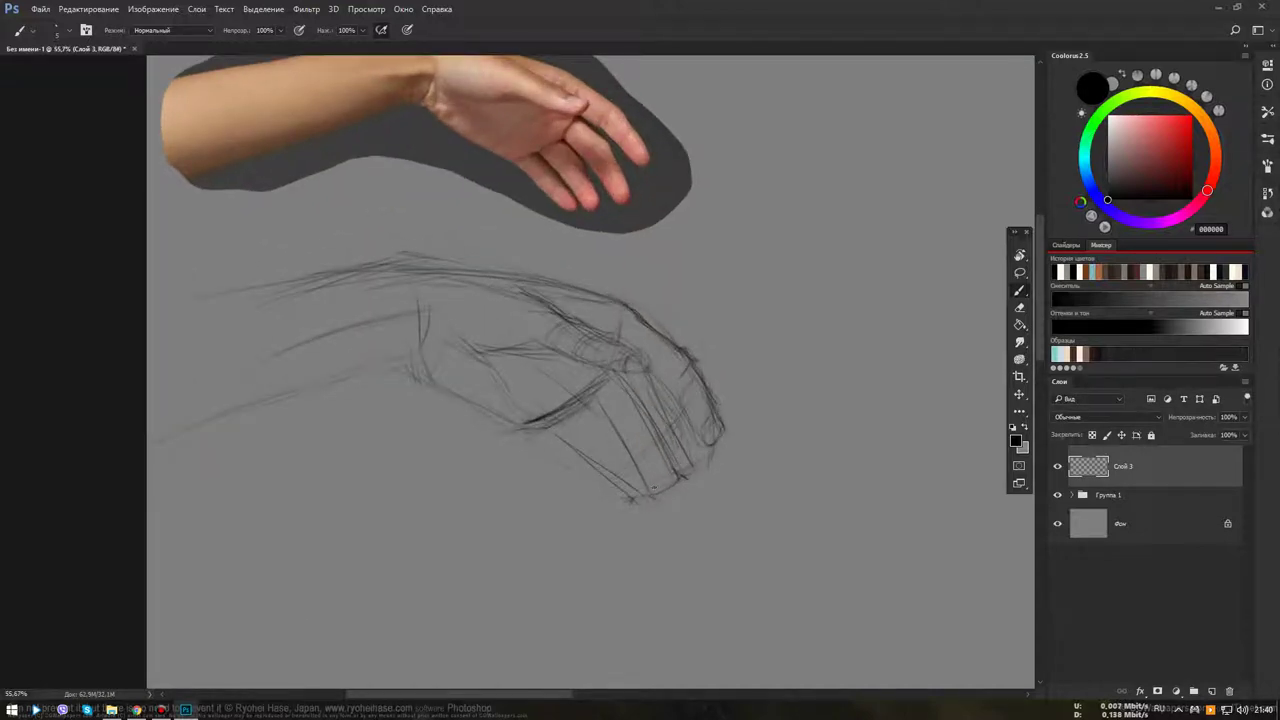
scroll(645, 494, "down", 2)
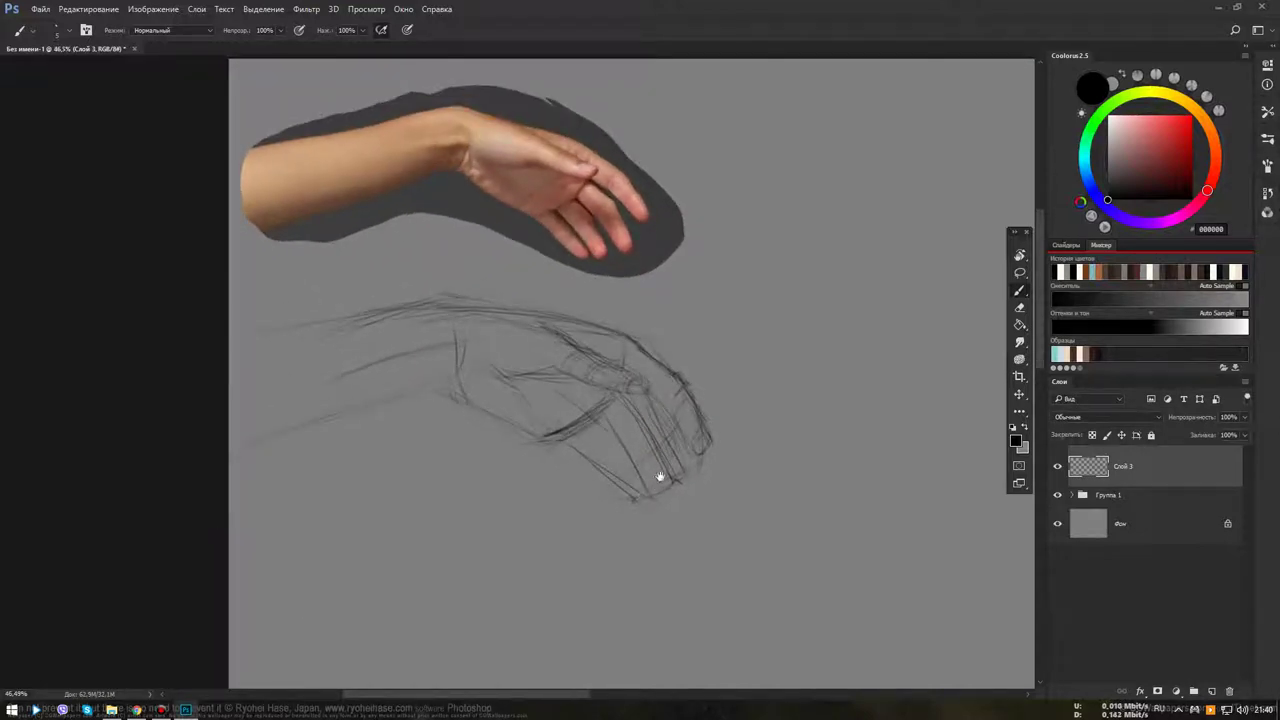
left_click_drag(660, 477, 682, 462)
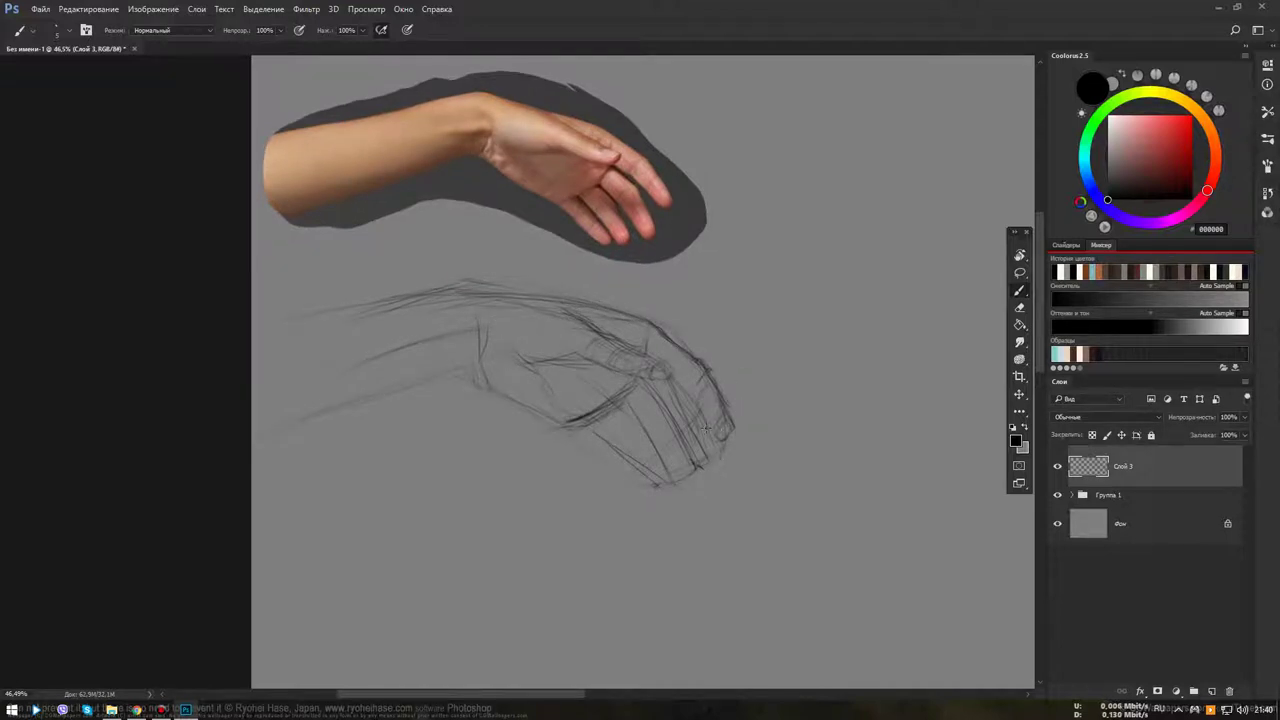
Lighten the hand's construction lines with a 400 px Eraser, then return to the Brush
key("e")
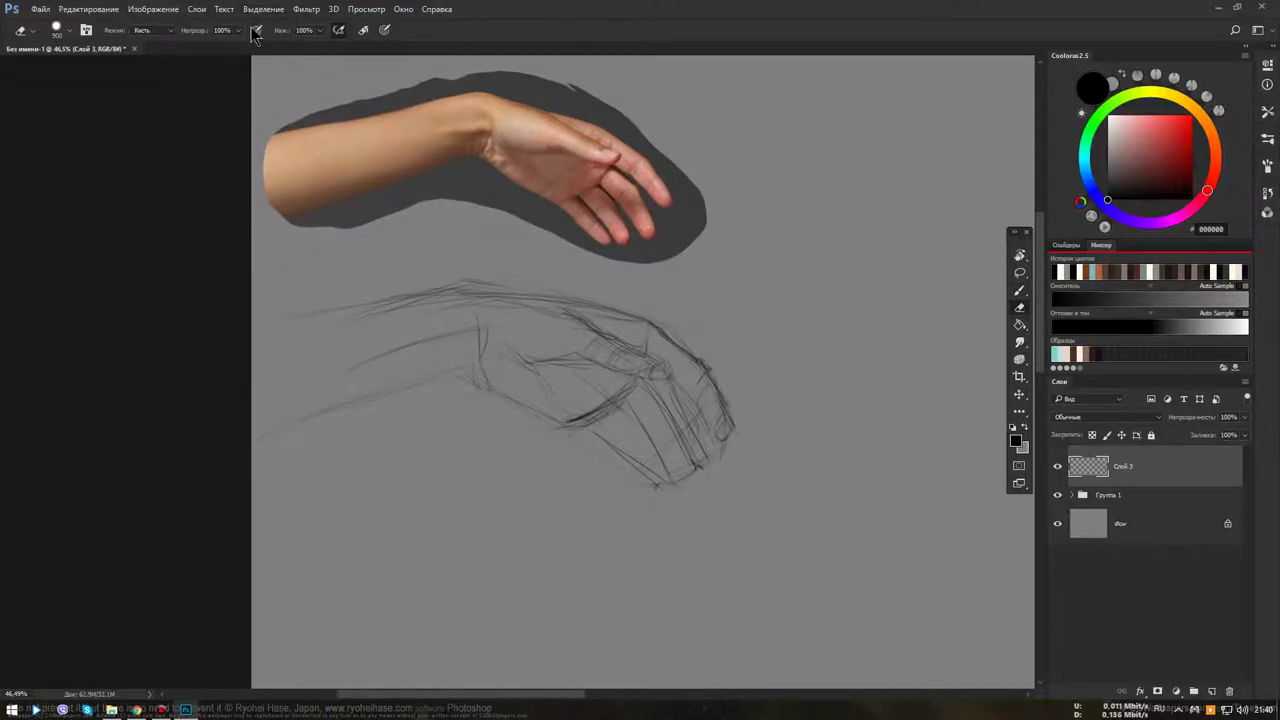
key("bracketleft")
key("bracketleft")
key("bracketleft")
mouse_move(685, 373)
left_mouse_down()
mouse_move(467, 309)
mouse_move(620, 371)
mouse_move(720, 386)
mouse_move(736, 429)
mouse_move(362, 400)
mouse_move(286, 371)
left_mouse_up()
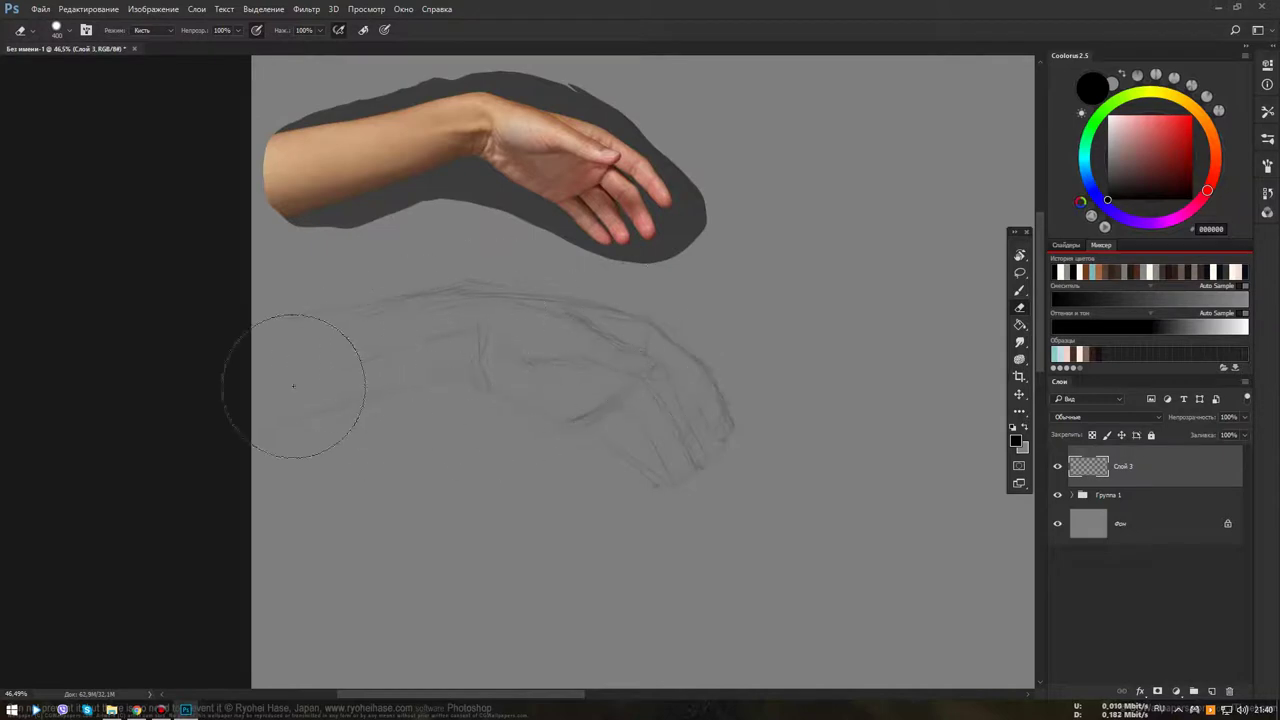
key("b")
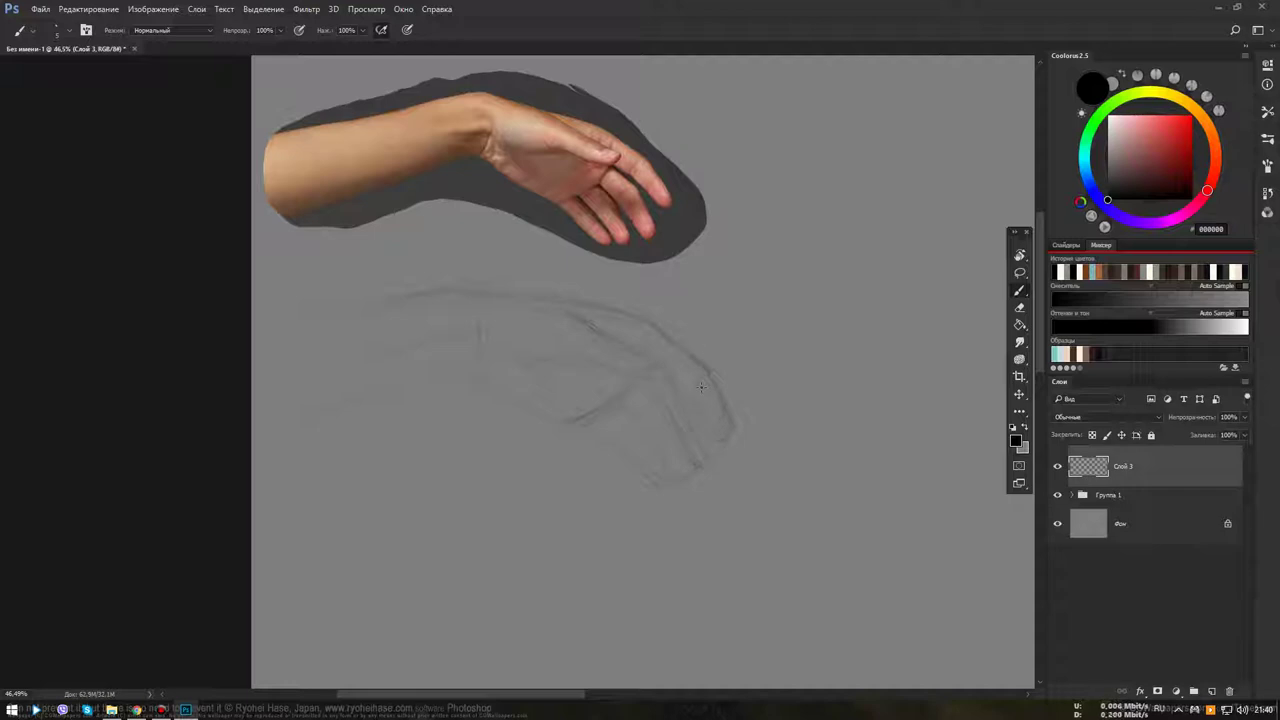
left_click_drag(738, 406, 768, 403)
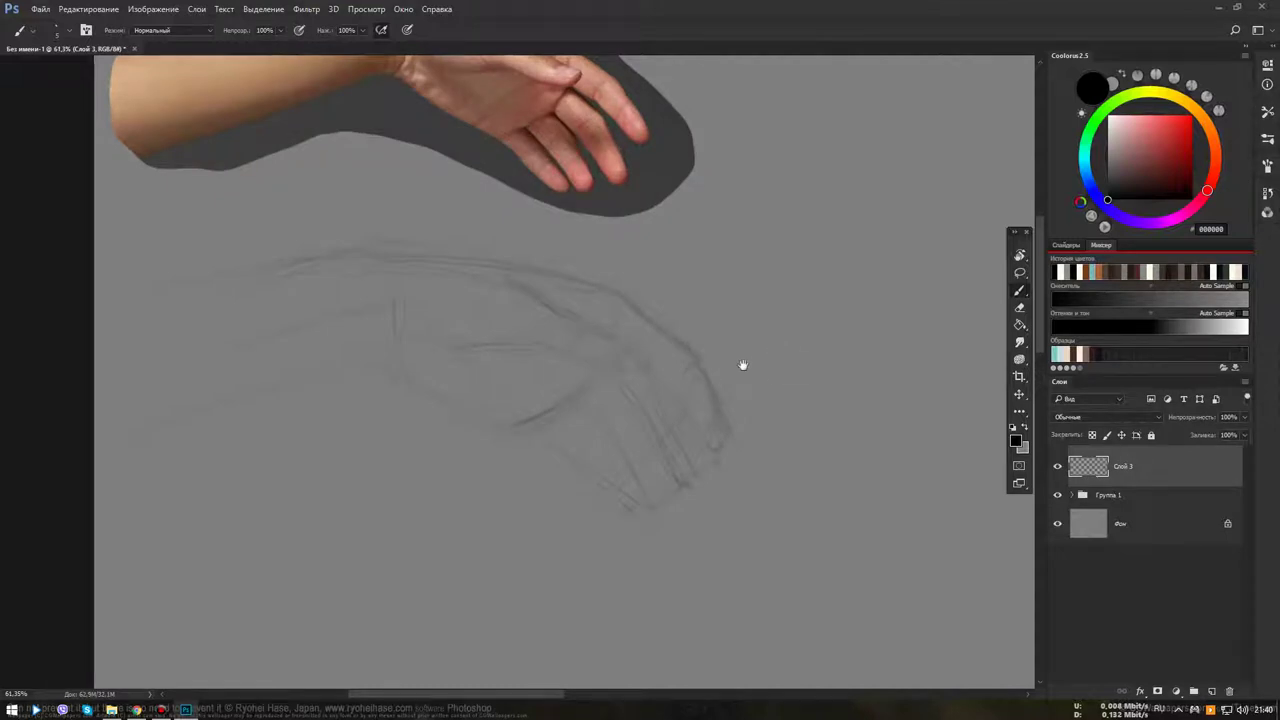
mouse_move(749, 402)
left_mouse_down()
mouse_move(797, 434)
mouse_move(789, 460)
left_mouse_up()
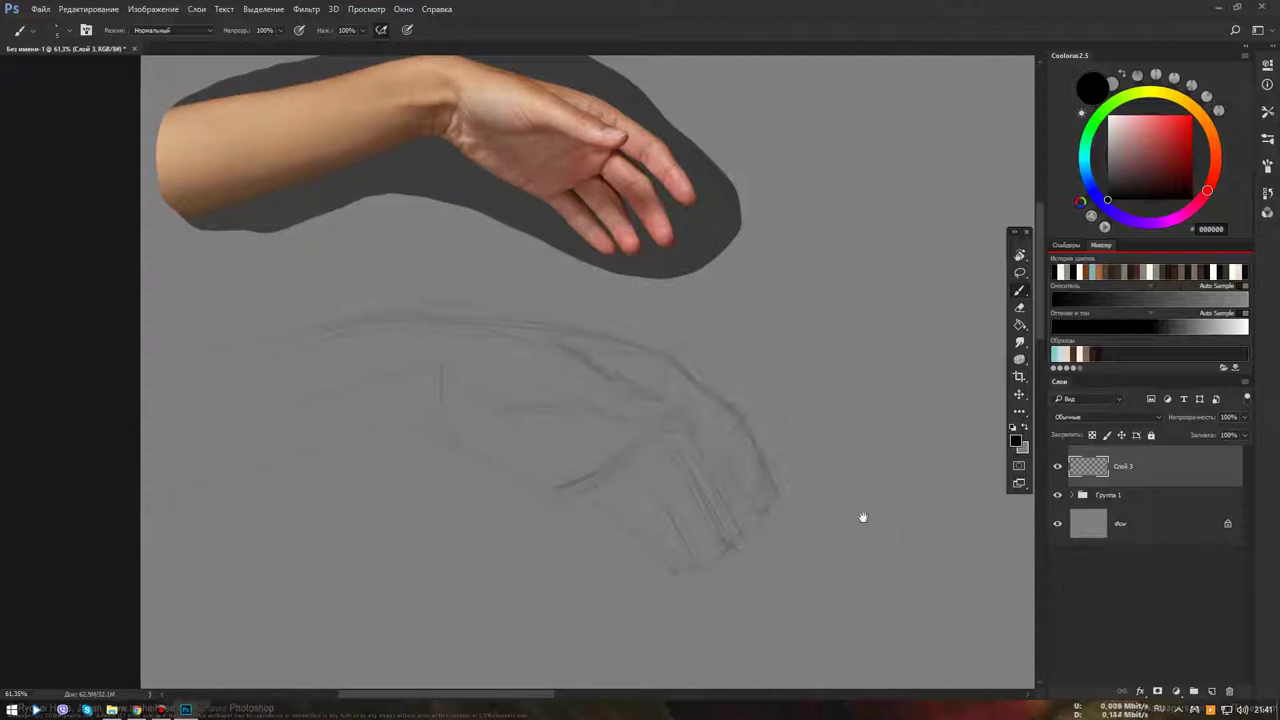
left_click_drag(860, 517, 868, 517)
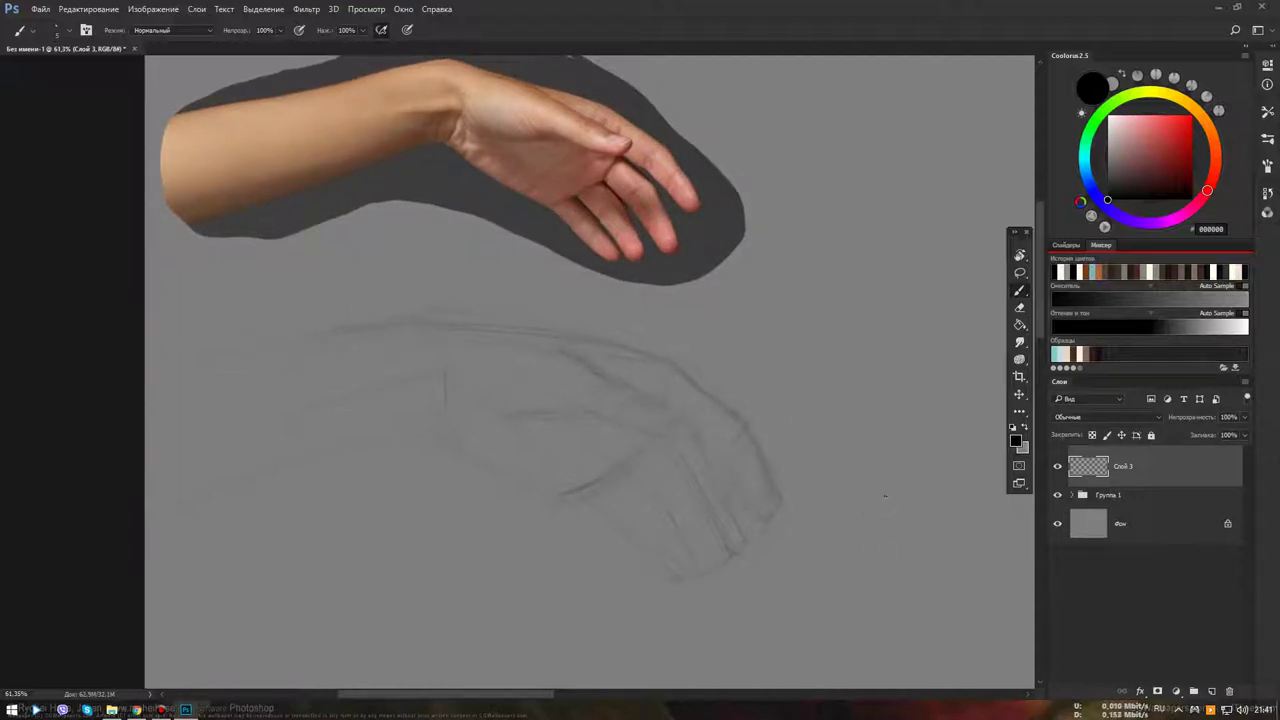
left_click(1057, 494)
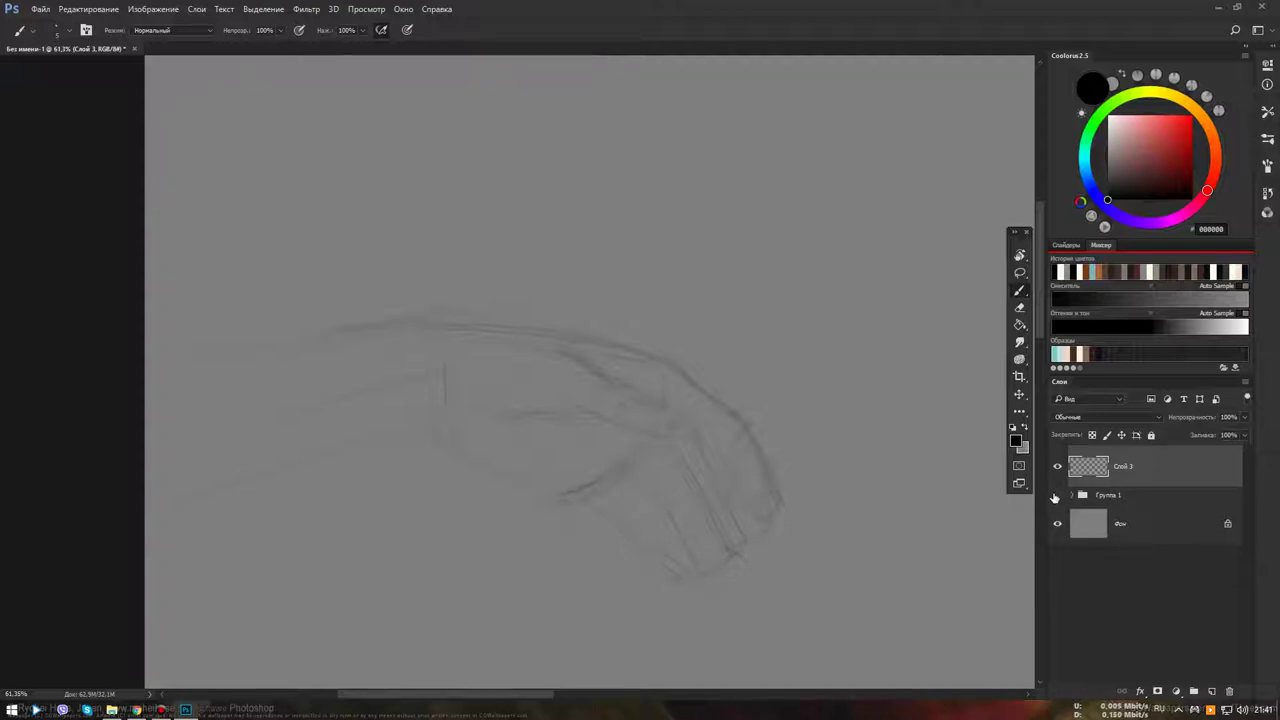
left_click(1057, 495)
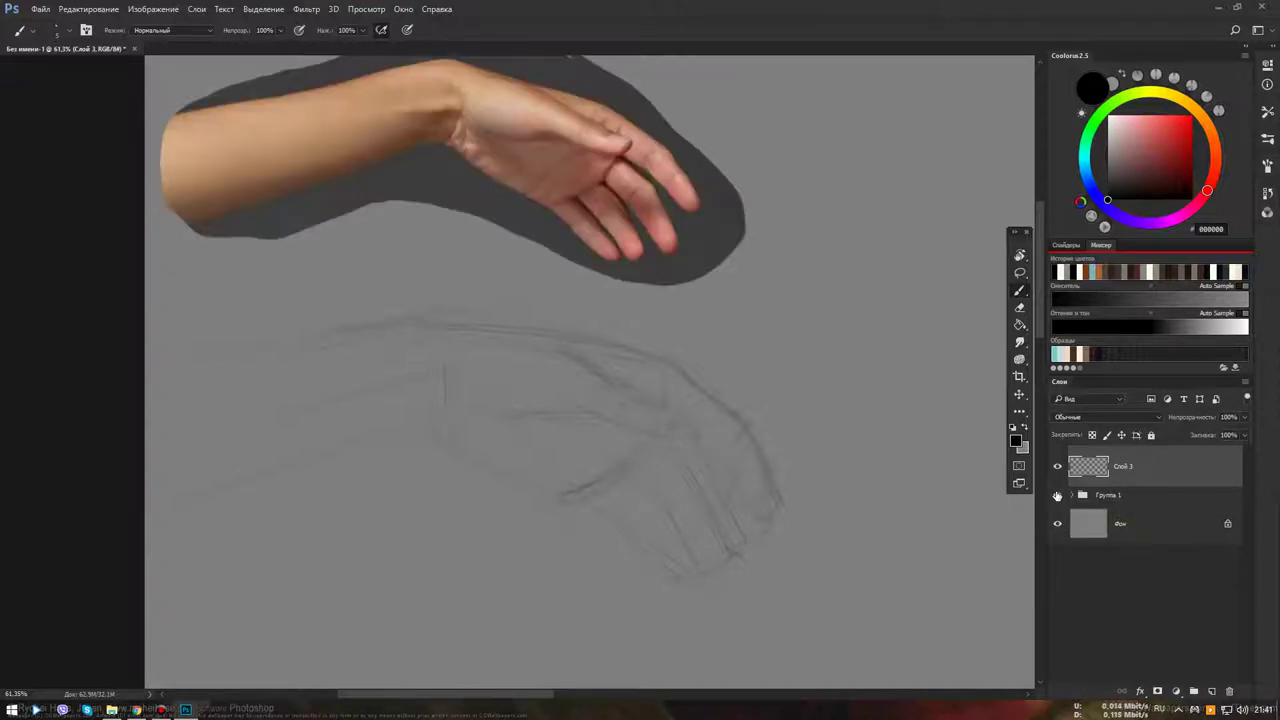
left_click_drag(860, 500, 866, 511)
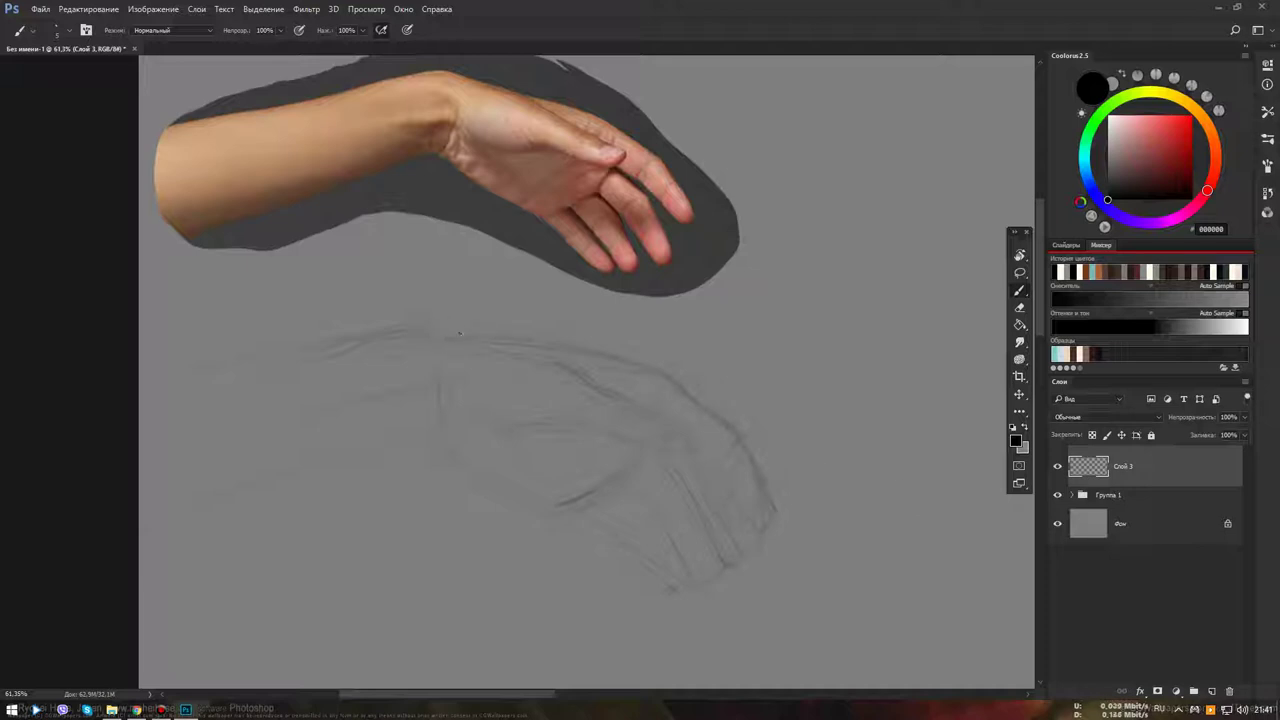
Draw darker lines along the wrist top, knuckles, fingers and the palm's lower edge
left_click_drag(432, 322, 386, 334)
left_click_drag(500, 338, 430, 322)
left_click_drag(560, 356, 502, 341)
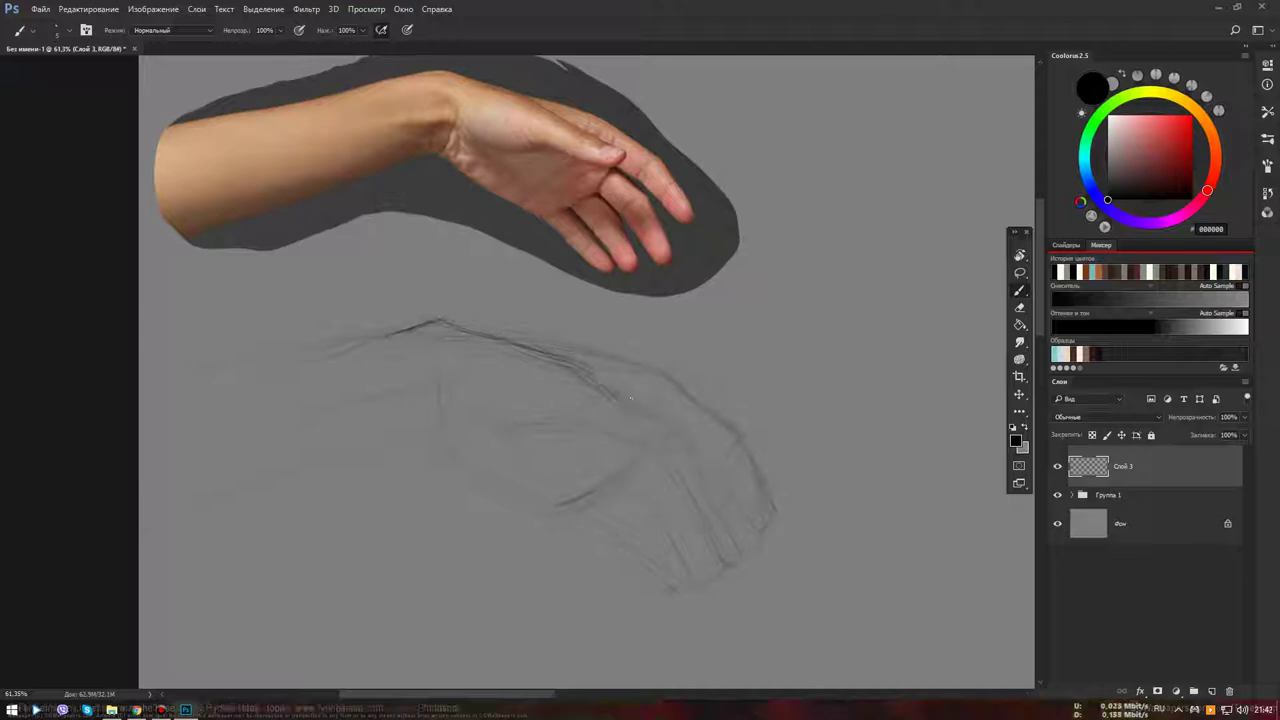
left_click_drag(580, 366, 706, 451)
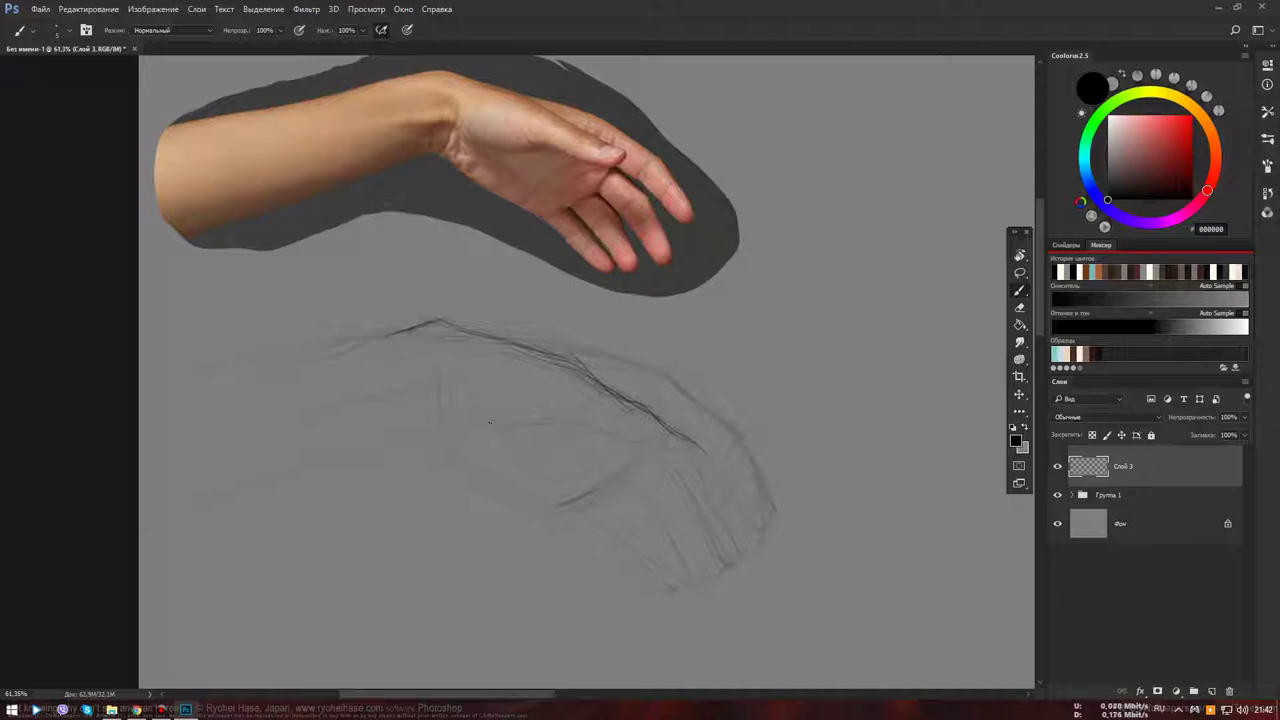
left_click_drag(481, 414, 560, 434)
left_click_drag(448, 396, 480, 420)
mouse_move(560, 418)
left_mouse_down()
mouse_move(684, 457)
mouse_move(660, 456)
left_mouse_up()
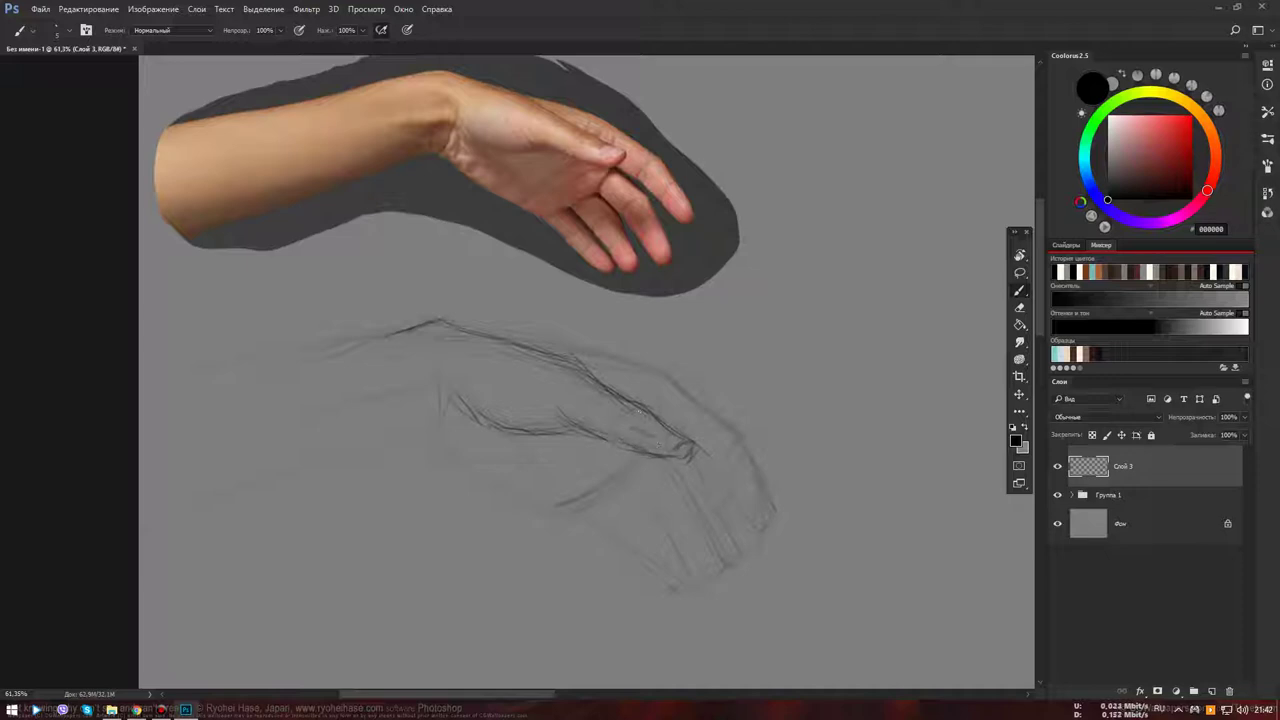
Reinforce the upper hand contour and outline the lowest finger down to its tip
left_click_drag(634, 428, 622, 410)
left_click_drag(515, 373, 600, 414)
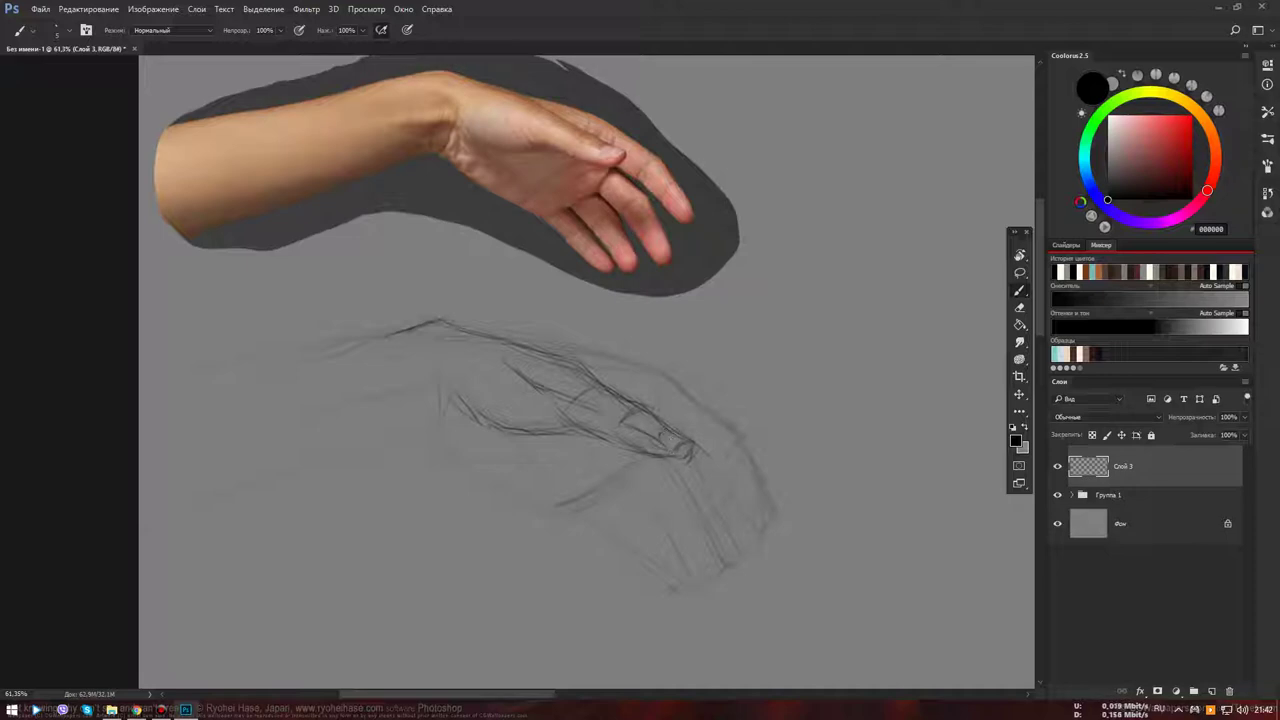
left_click_drag(656, 432, 686, 462)
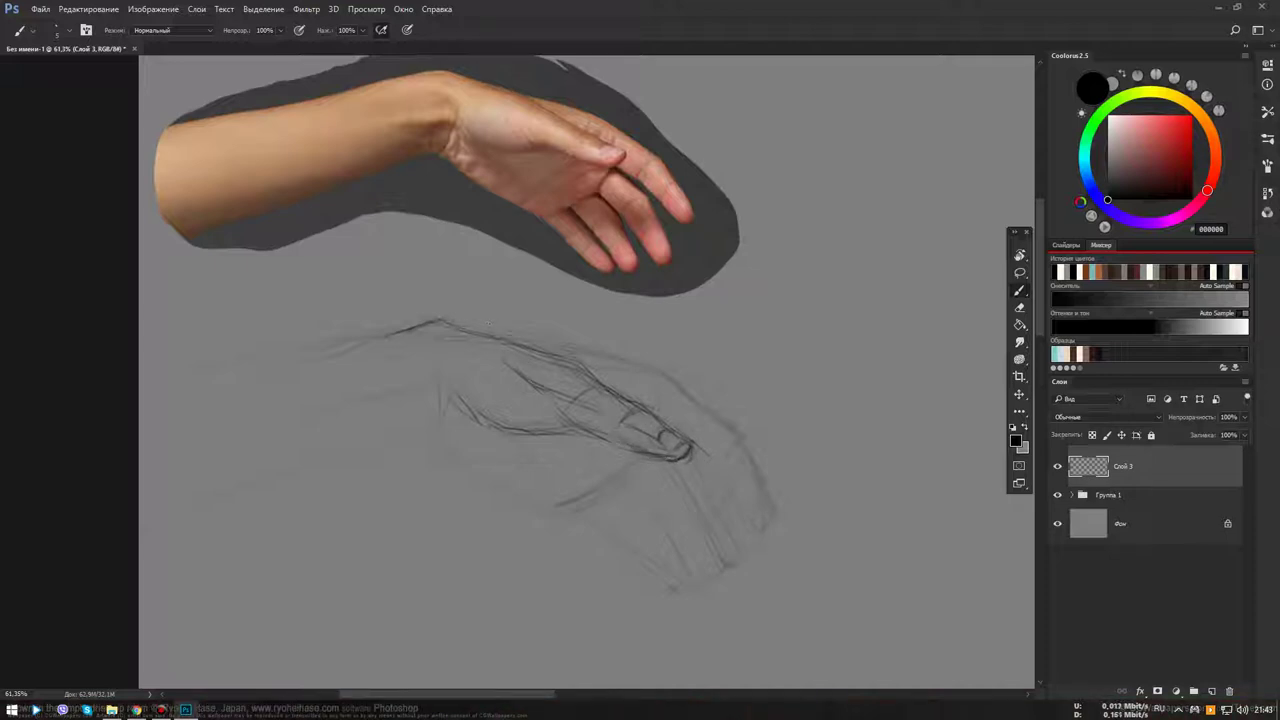
left_click_drag(512, 333, 616, 362)
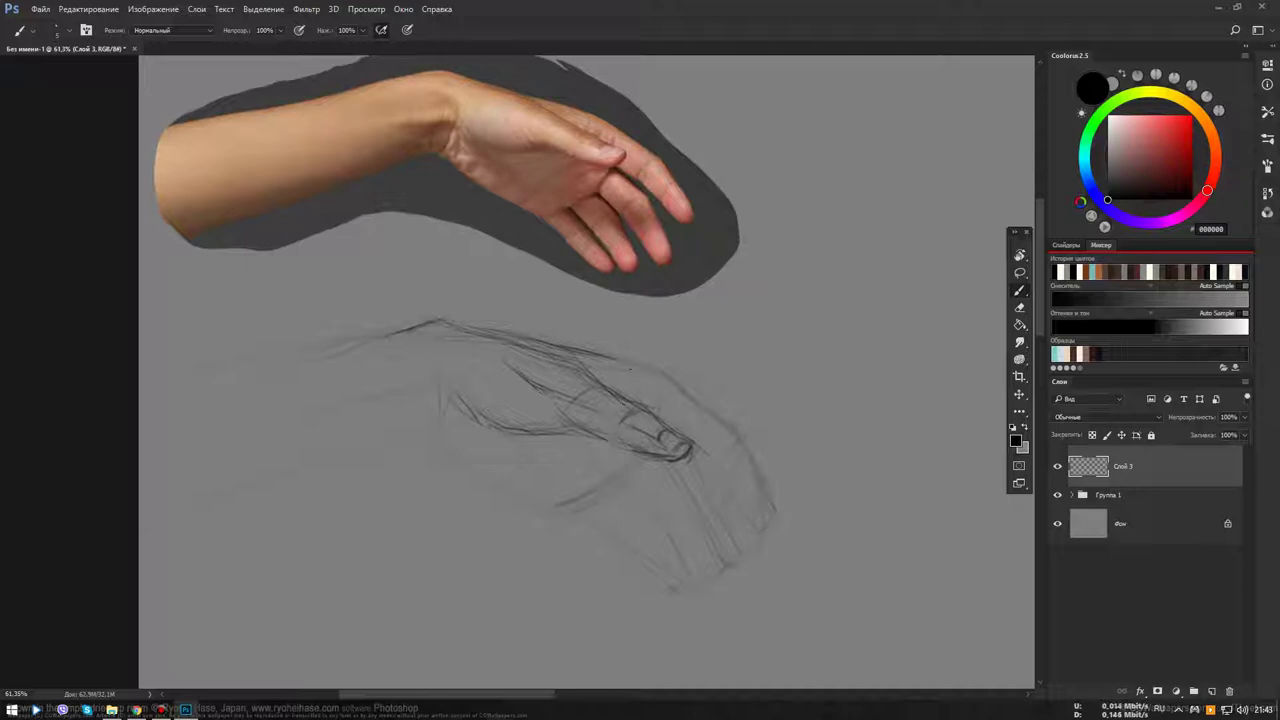
mouse_move(636, 366)
left_mouse_down()
mouse_move(608, 356)
mouse_move(624, 361)
left_mouse_up()
left_click_drag(662, 376, 732, 446)
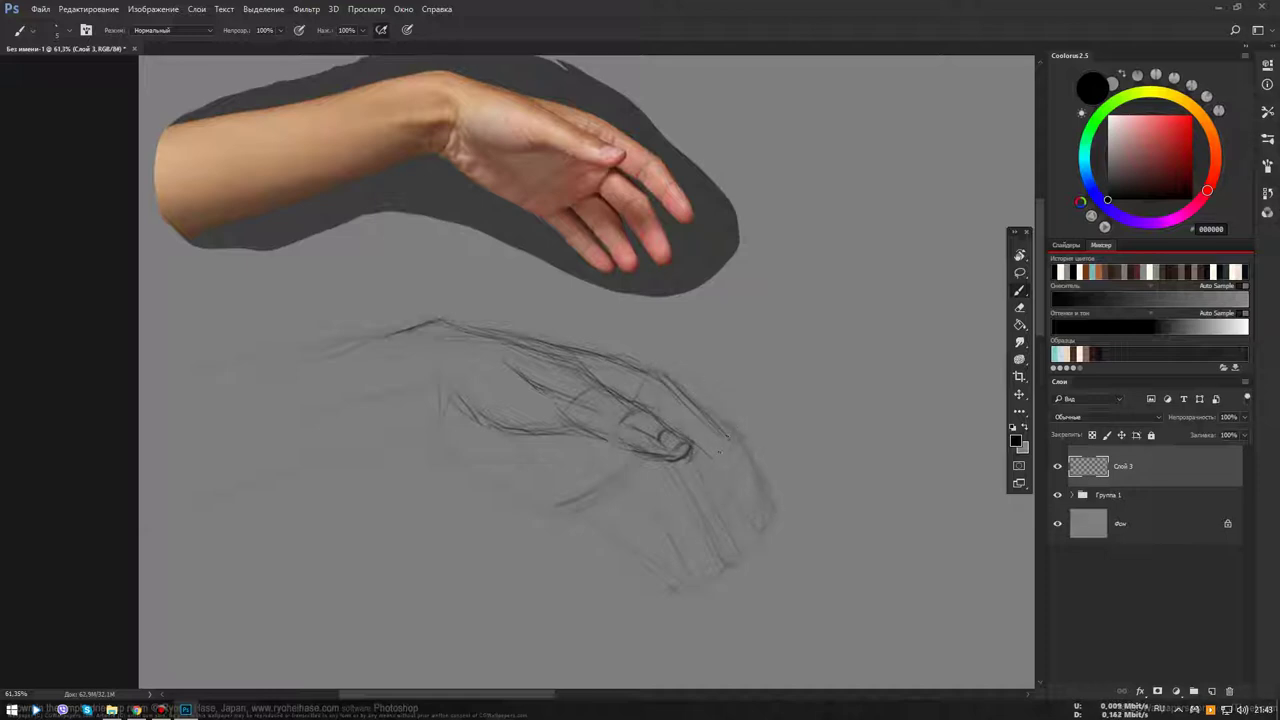
mouse_move(734, 435)
left_mouse_down()
mouse_move(720, 450)
mouse_move(729, 436)
mouse_move(772, 508)
left_mouse_up()
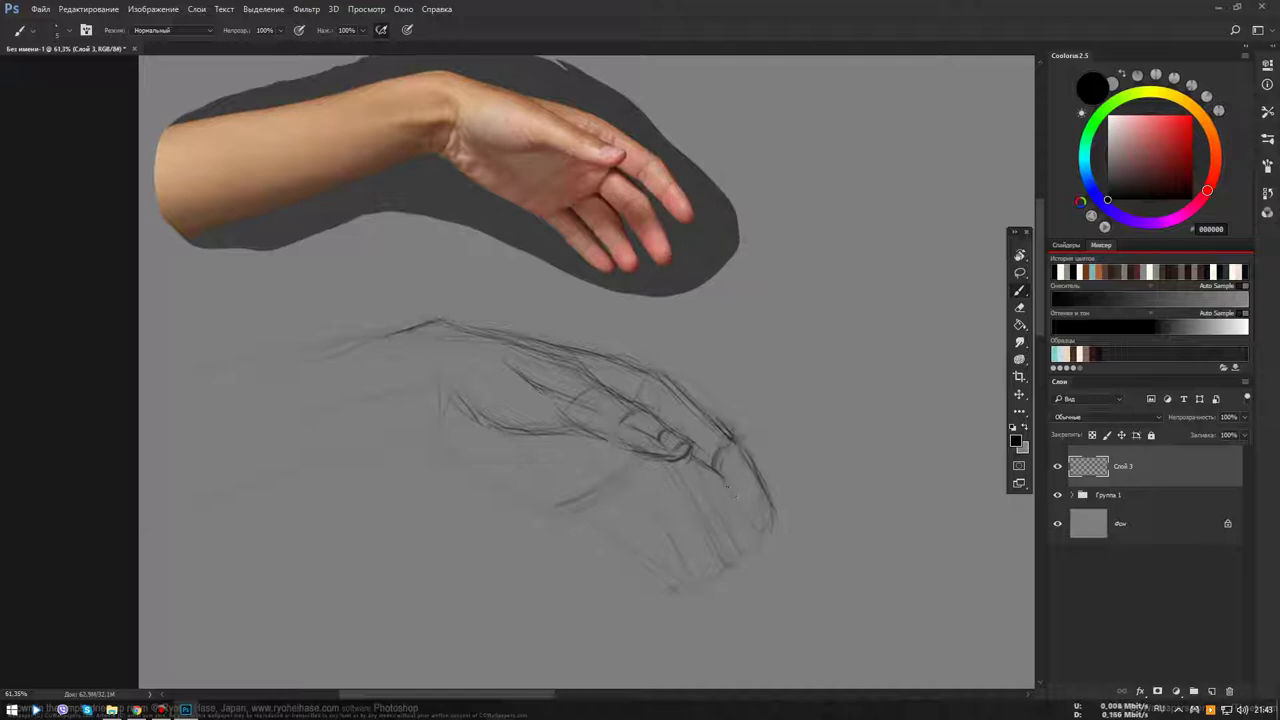
mouse_move(716, 466)
left_mouse_down()
mouse_move(766, 533)
mouse_move(754, 528)
mouse_move(772, 532)
left_mouse_up()
Toggle the Группа 1 reference photo on and off to compare, panning over the sketch
left_click(1058, 495)
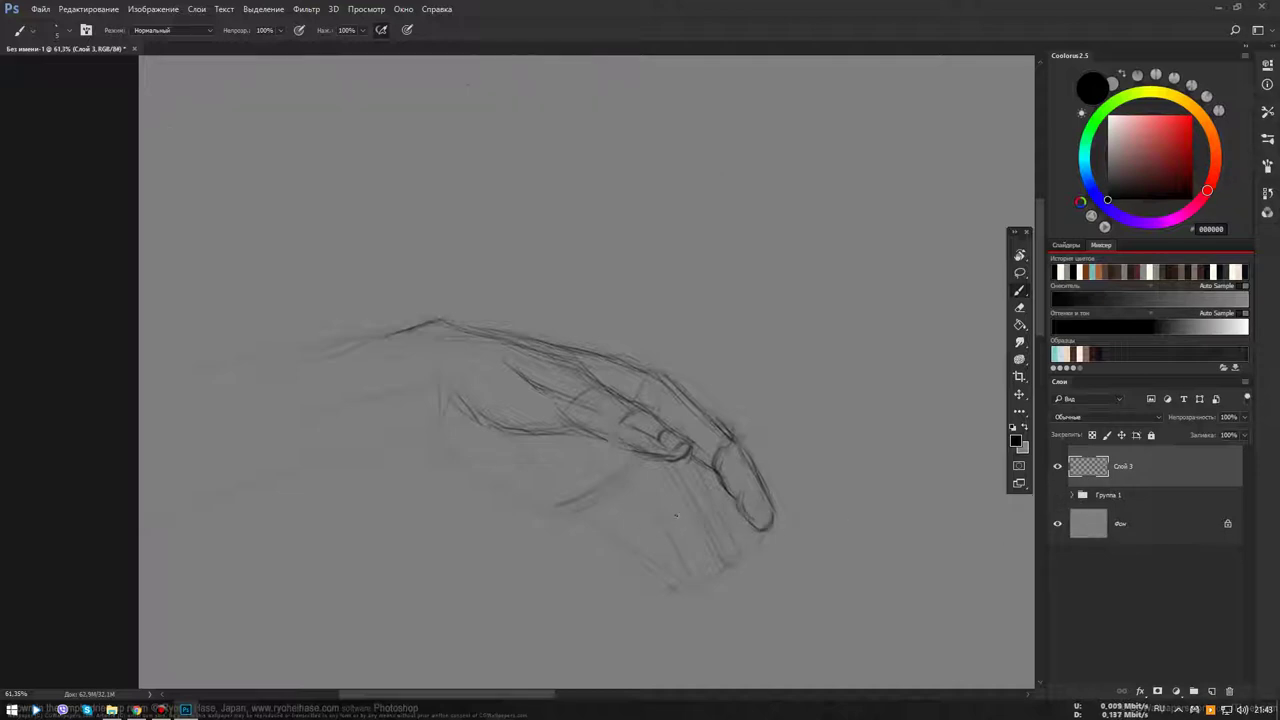
left_click_drag(674, 505, 634, 376)
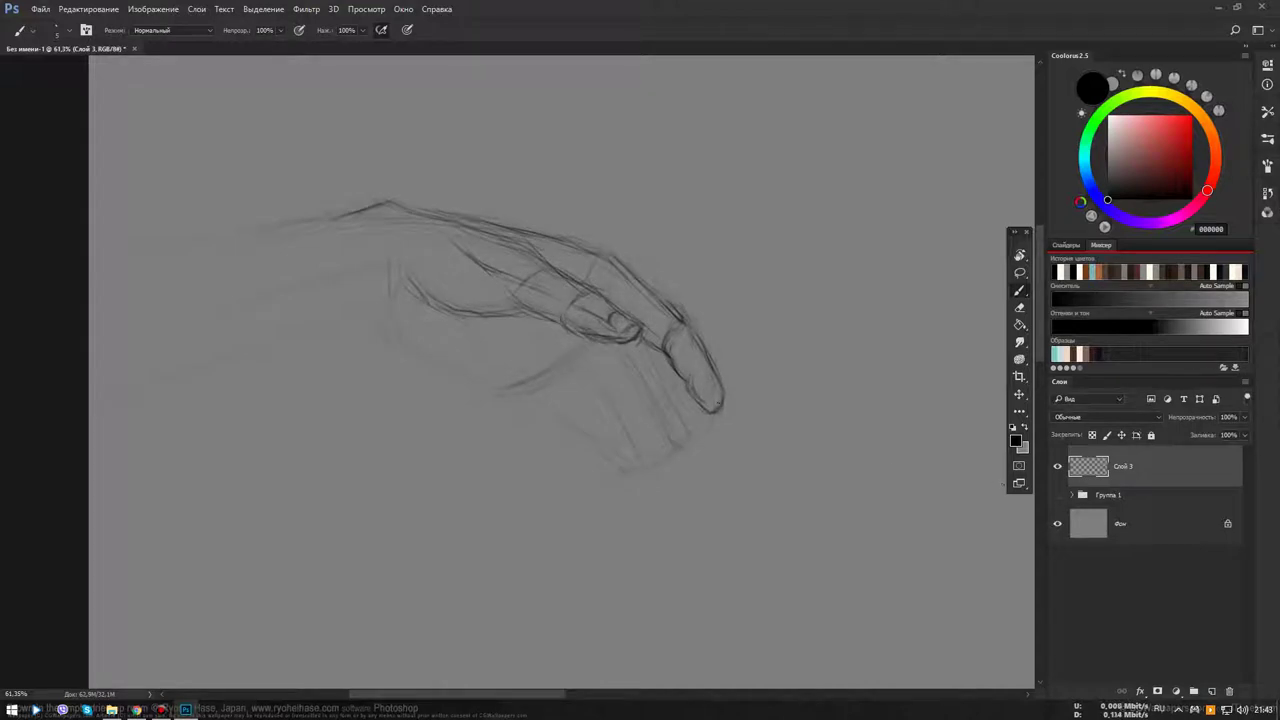
left_click(1058, 495)
left_click_drag(792, 481, 790, 599)
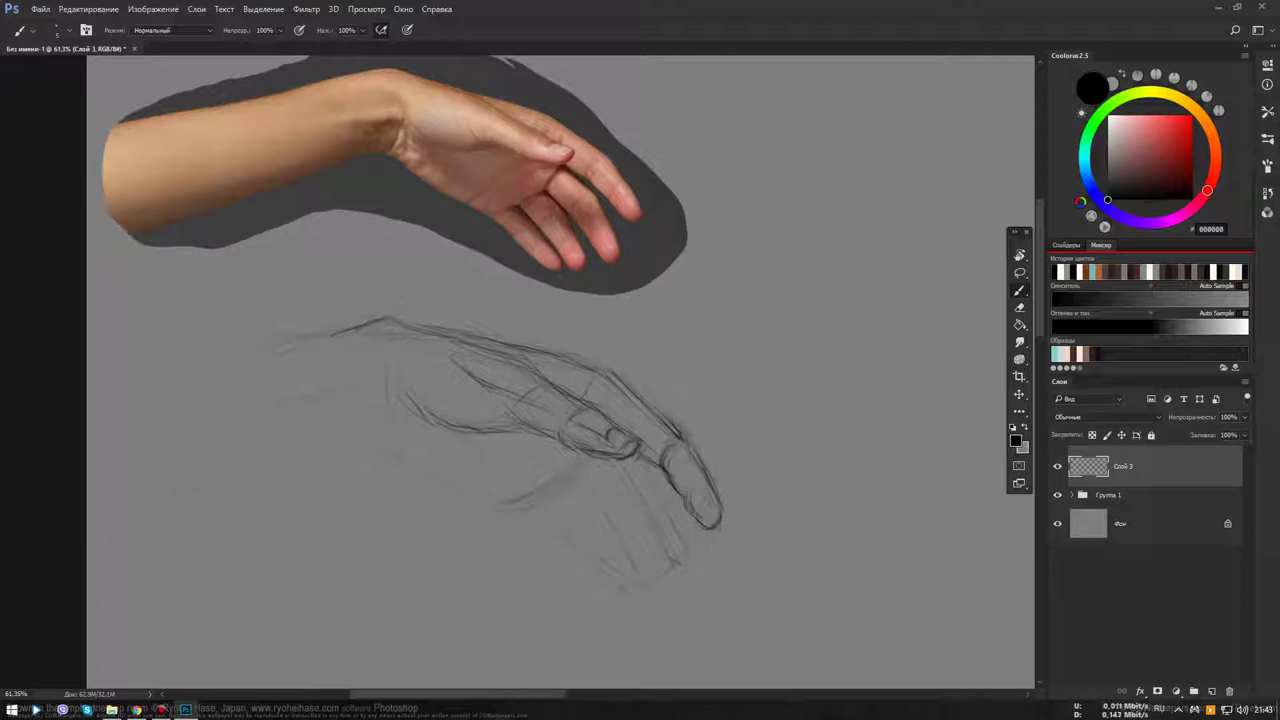
left_click(1057, 494)
left_click_drag(719, 512, 763, 422)
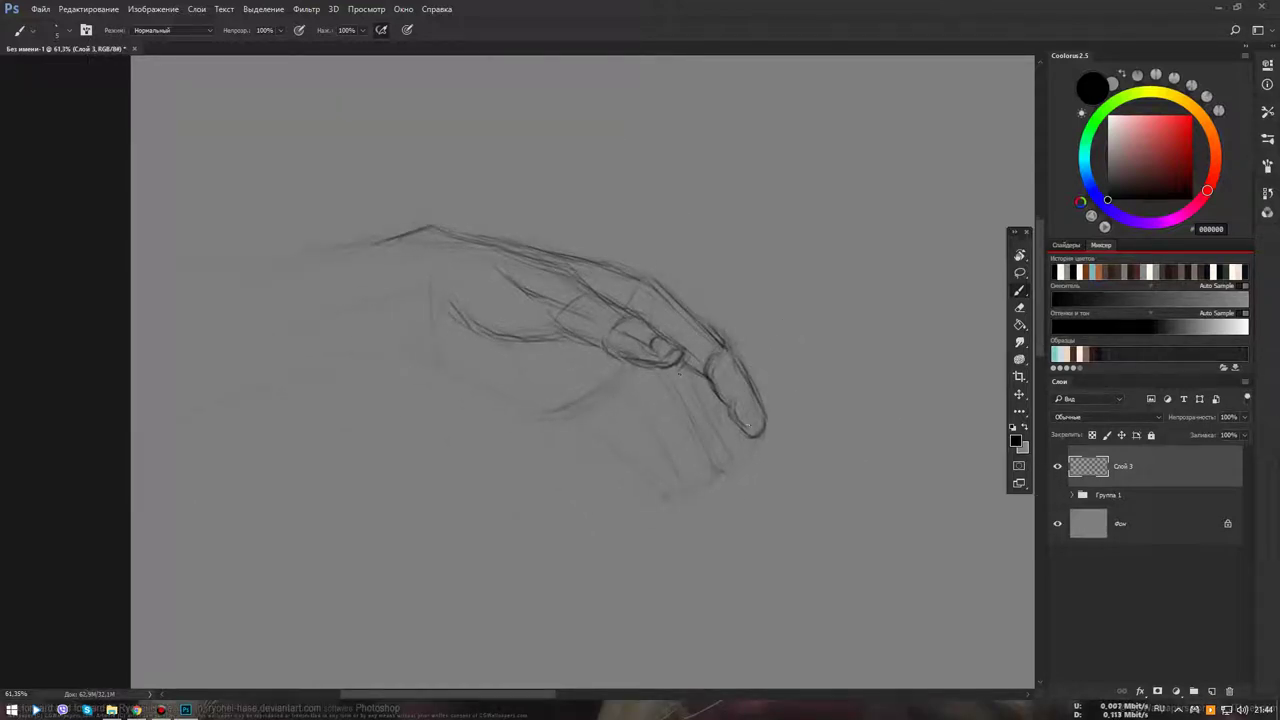
Brush the outline and tip of the second finger below the first
mouse_move(736, 480)
left_mouse_down()
mouse_move(746, 486)
mouse_move(726, 486)
mouse_move(643, 373)
left_mouse_up()
mouse_move(686, 434)
left_mouse_down()
mouse_move(676, 418)
mouse_move(690, 374)
mouse_move(736, 456)
mouse_move(728, 444)
mouse_move(725, 488)
left_mouse_up()
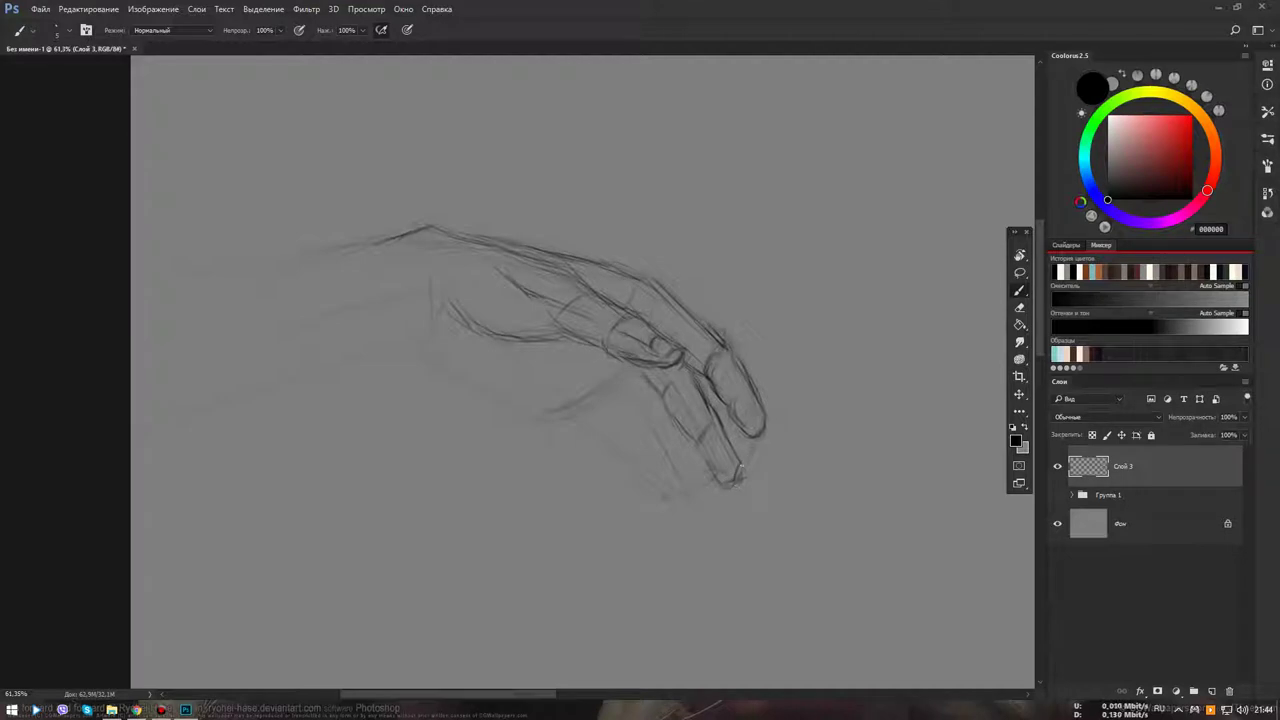
left_click_drag(728, 484, 718, 468)
Show the hand reference photo again and reinforce the line under the fingers
left_click(1057, 495)
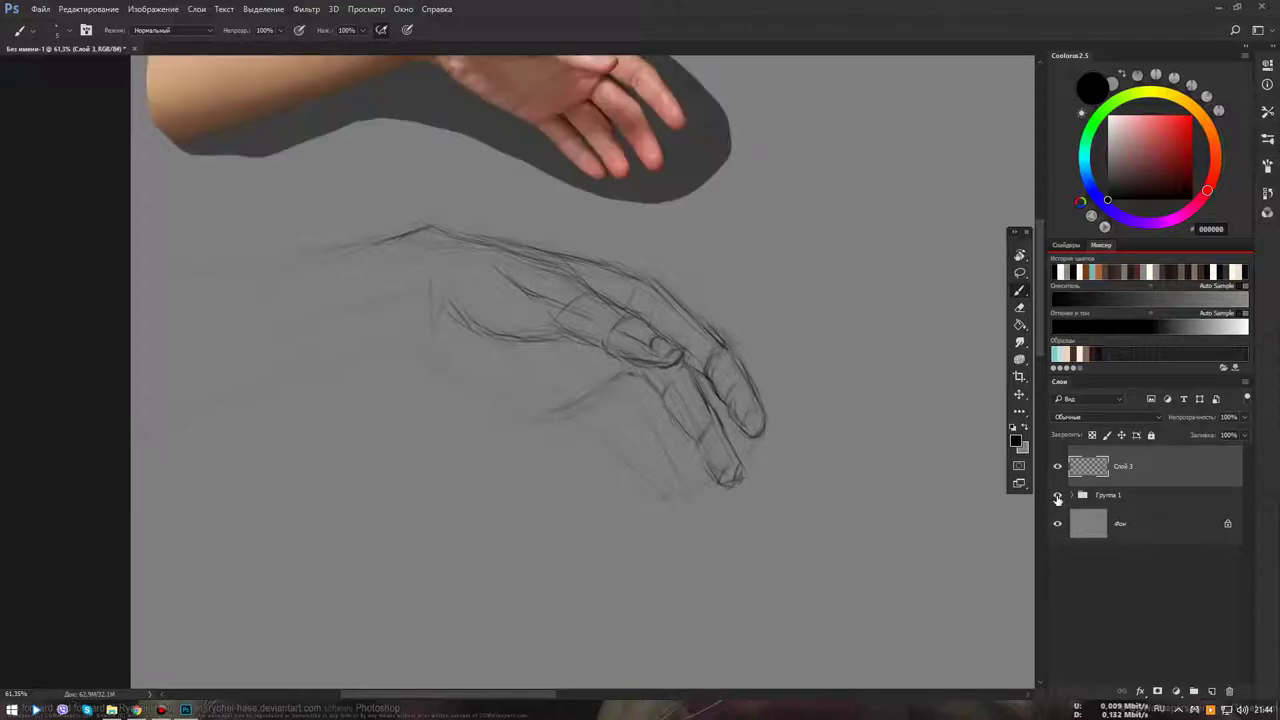
left_click_drag(839, 506, 826, 566)
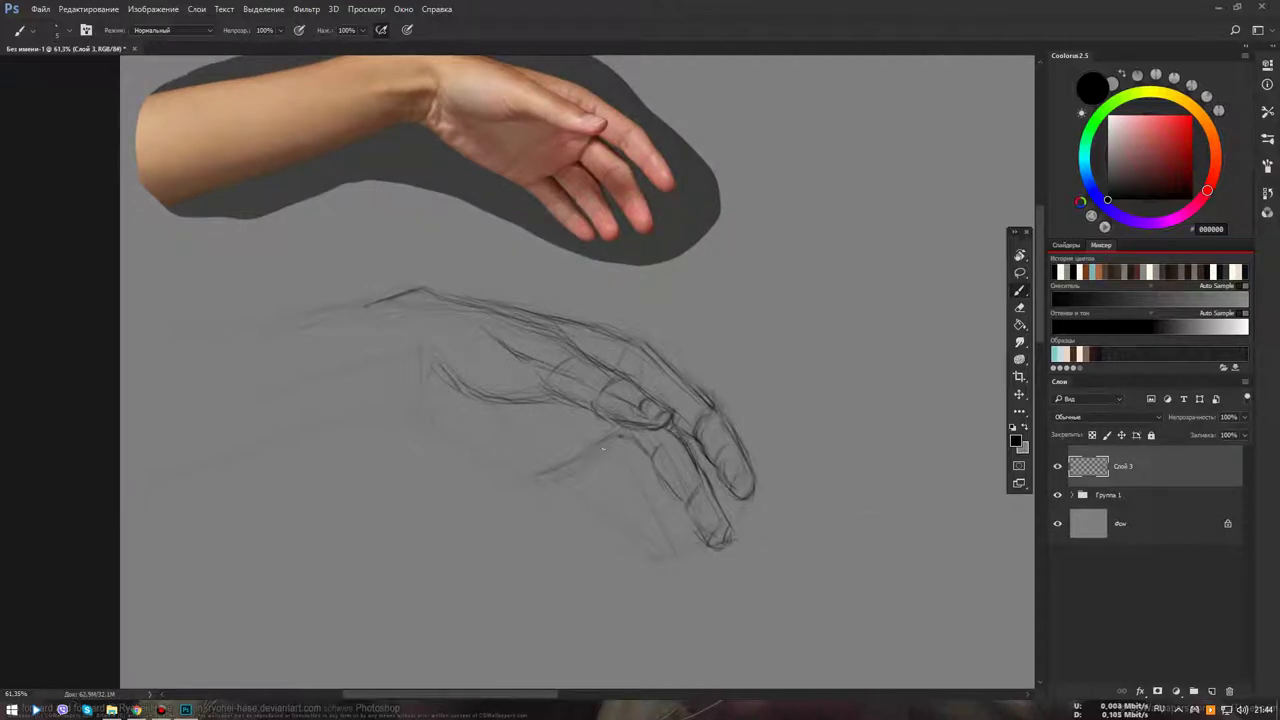
mouse_move(614, 434)
left_mouse_down()
mouse_move(660, 466)
mouse_move(682, 446)
left_mouse_up()
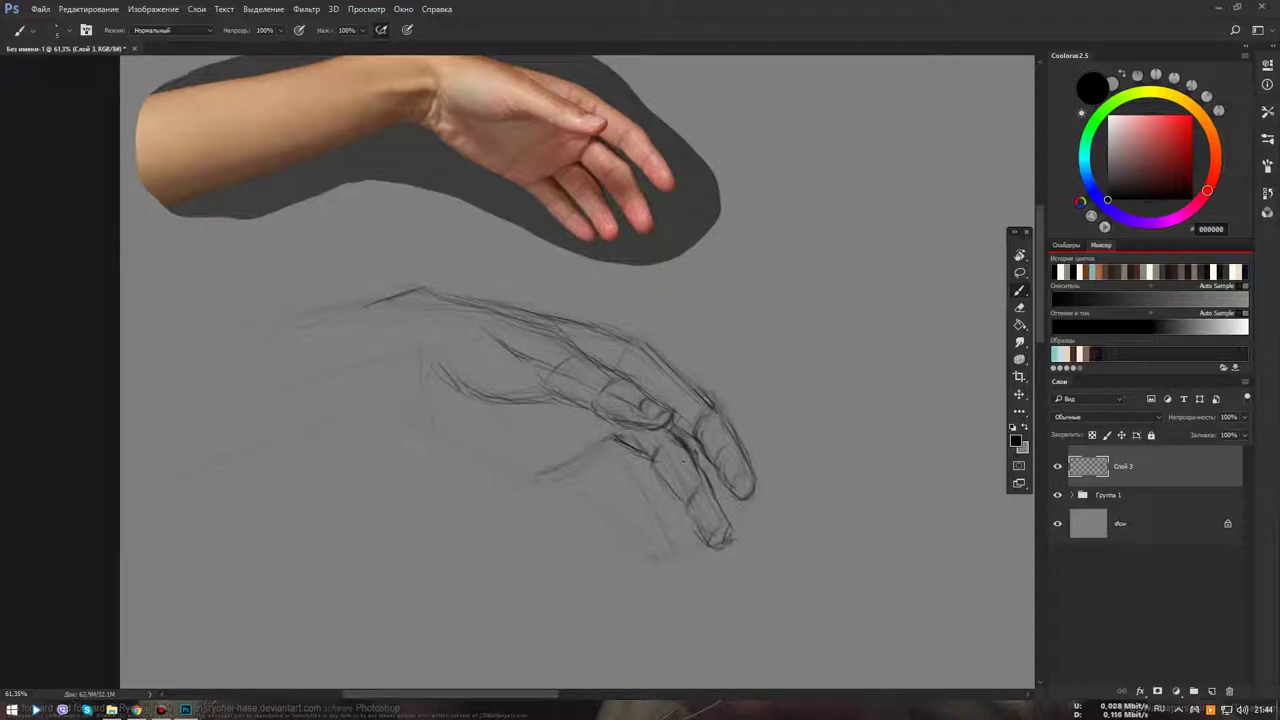
Shrink the eraser to size 30, strengthen the finger-edge outlines, then cancel a started save
key("e")
key("bracketleft")
key("bracketleft")
key("bracketleft")
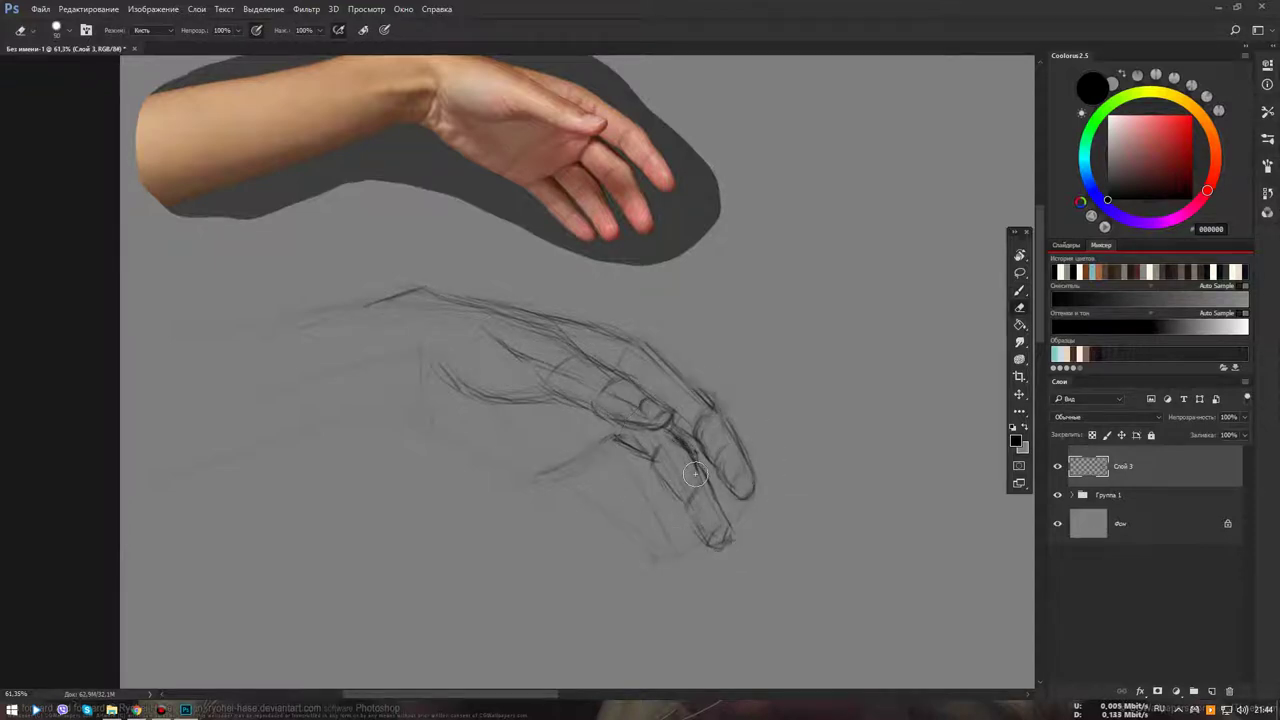
key("b")
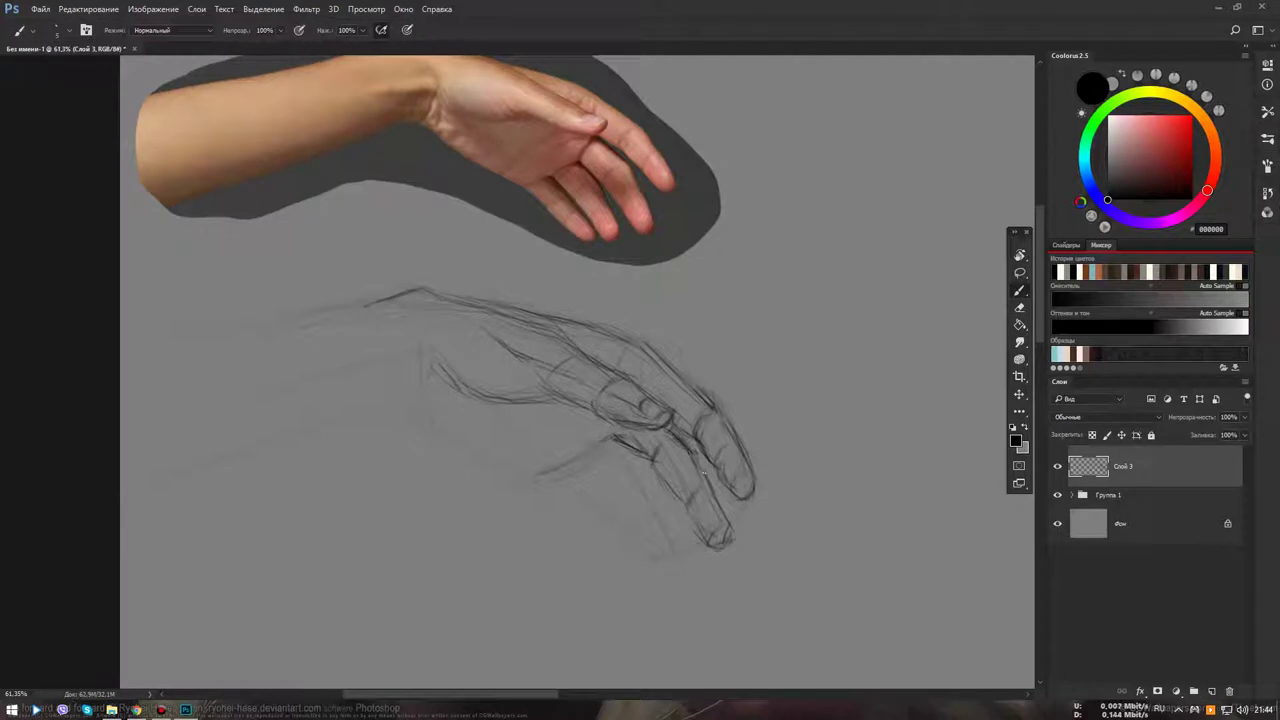
left_click_drag(703, 476, 692, 455)
left_click_drag(715, 496, 702, 466)
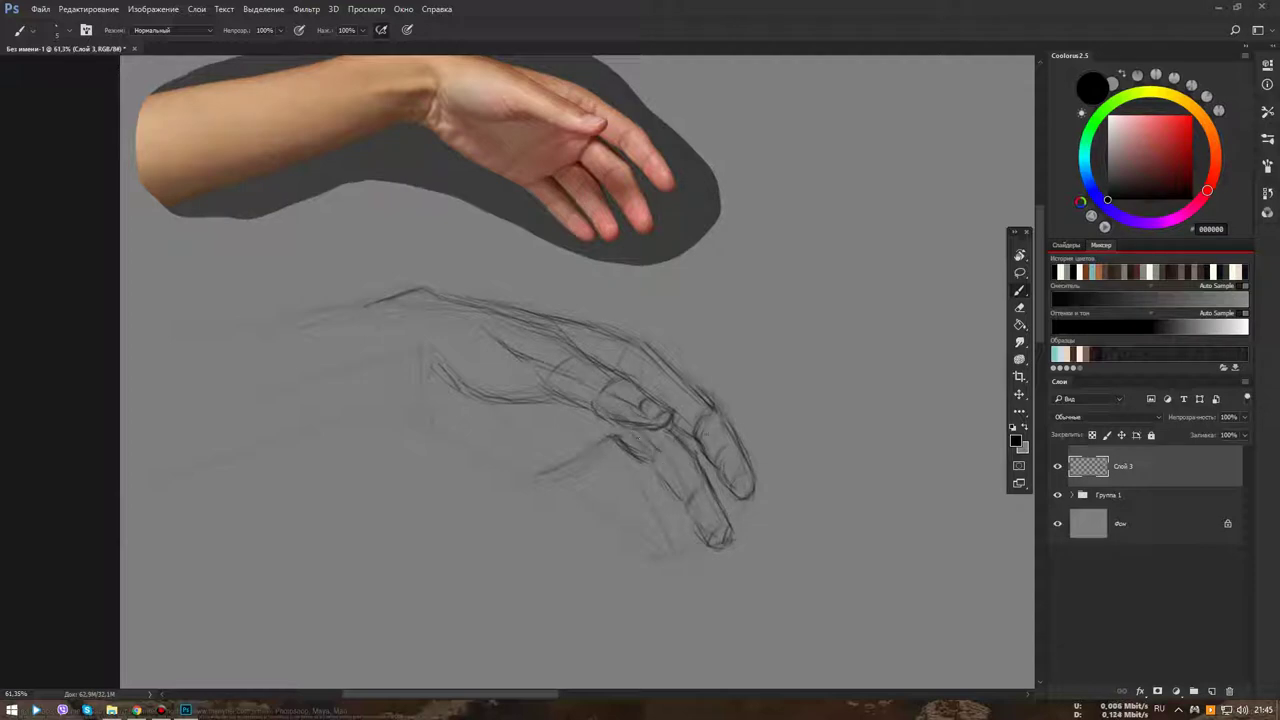
key("ctrl+s")
left_click(592, 420)
Hide the reference photo, then draw a construction line and the palm's lower edge
left_click(1057, 494)
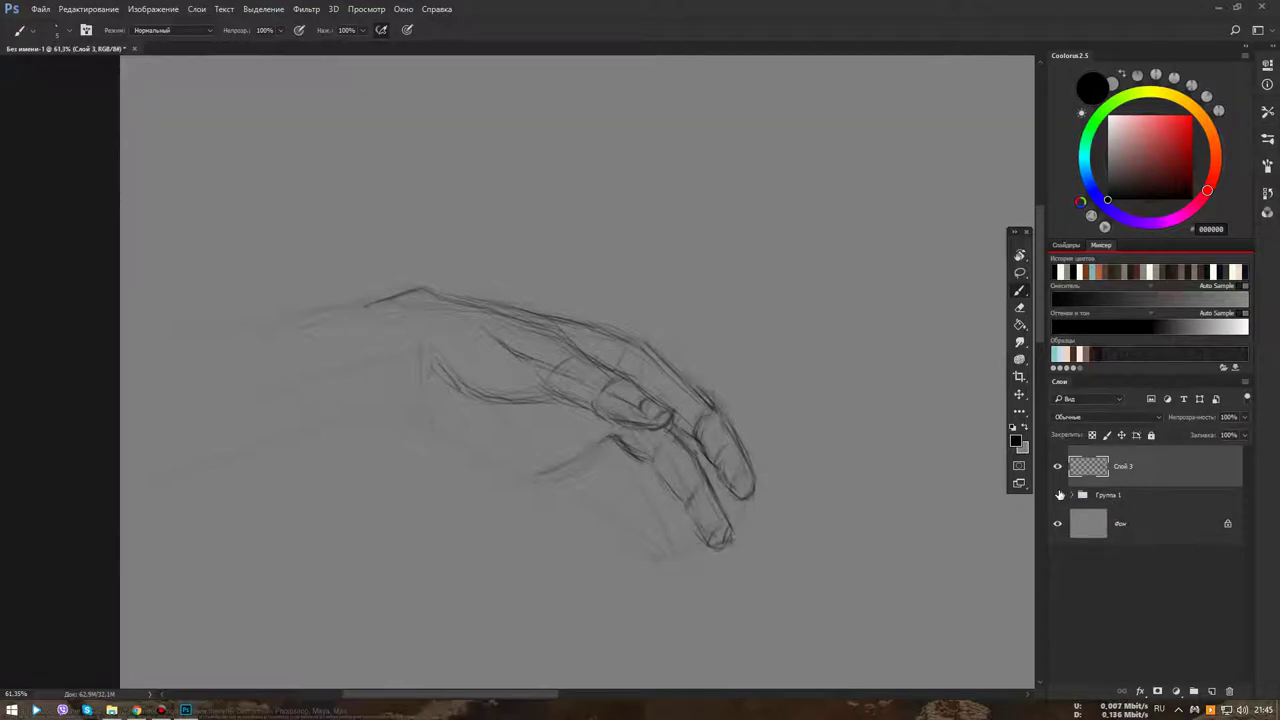
left_click_drag(671, 517, 680, 476)
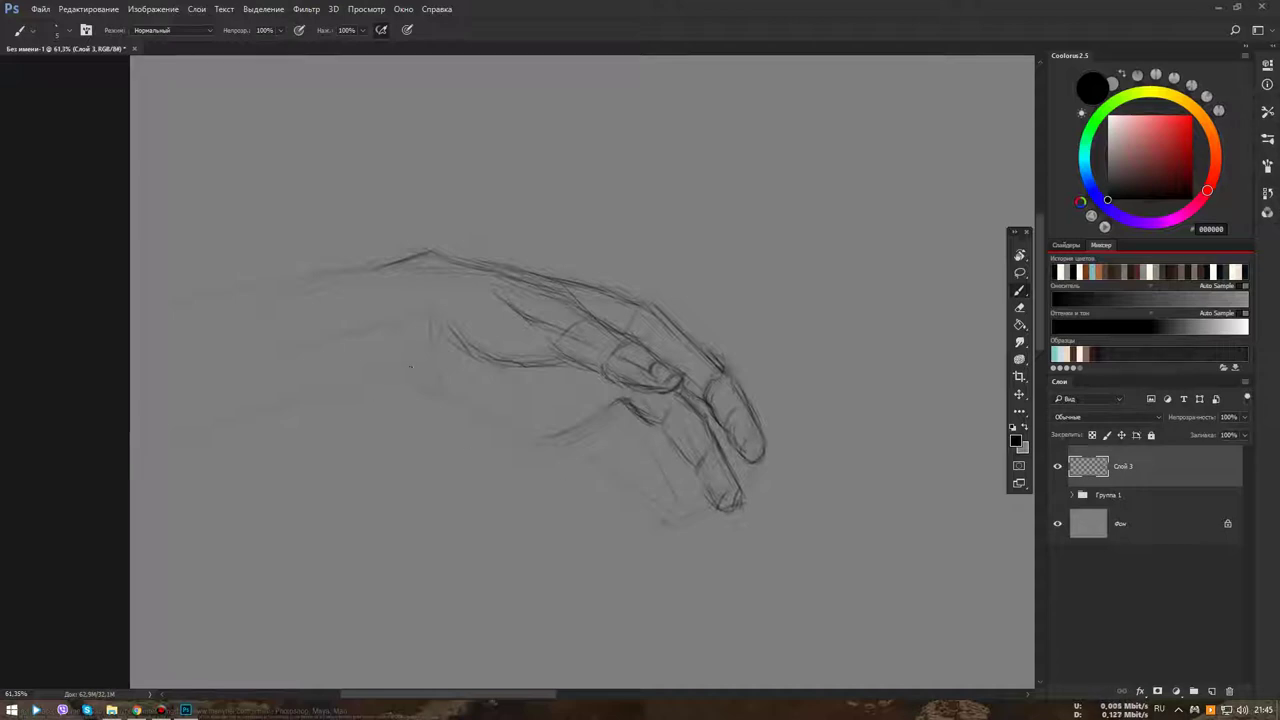
mouse_move(435, 371)
left_mouse_down()
mouse_move(500, 418)
mouse_move(570, 438)
left_mouse_up()
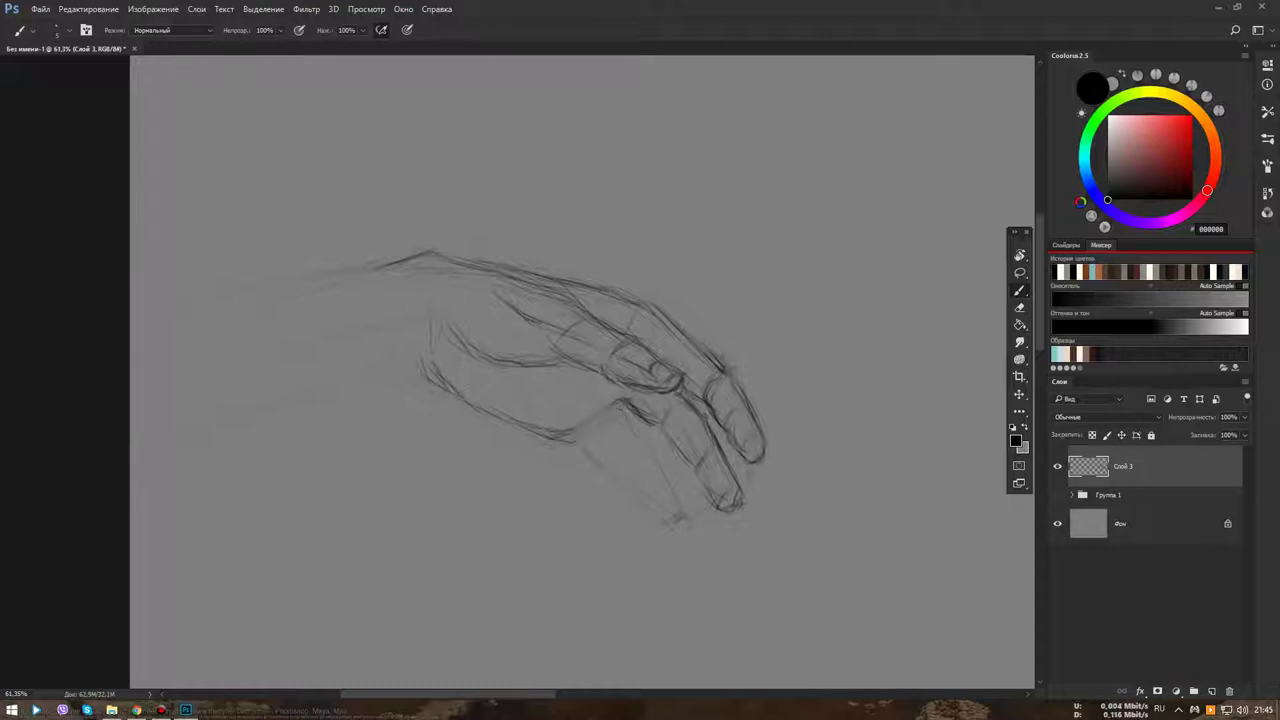
mouse_move(627, 421)
left_mouse_down()
mouse_move(650, 443)
mouse_move(676, 527)
left_mouse_up()
left_click_drag(628, 404, 620, 409)
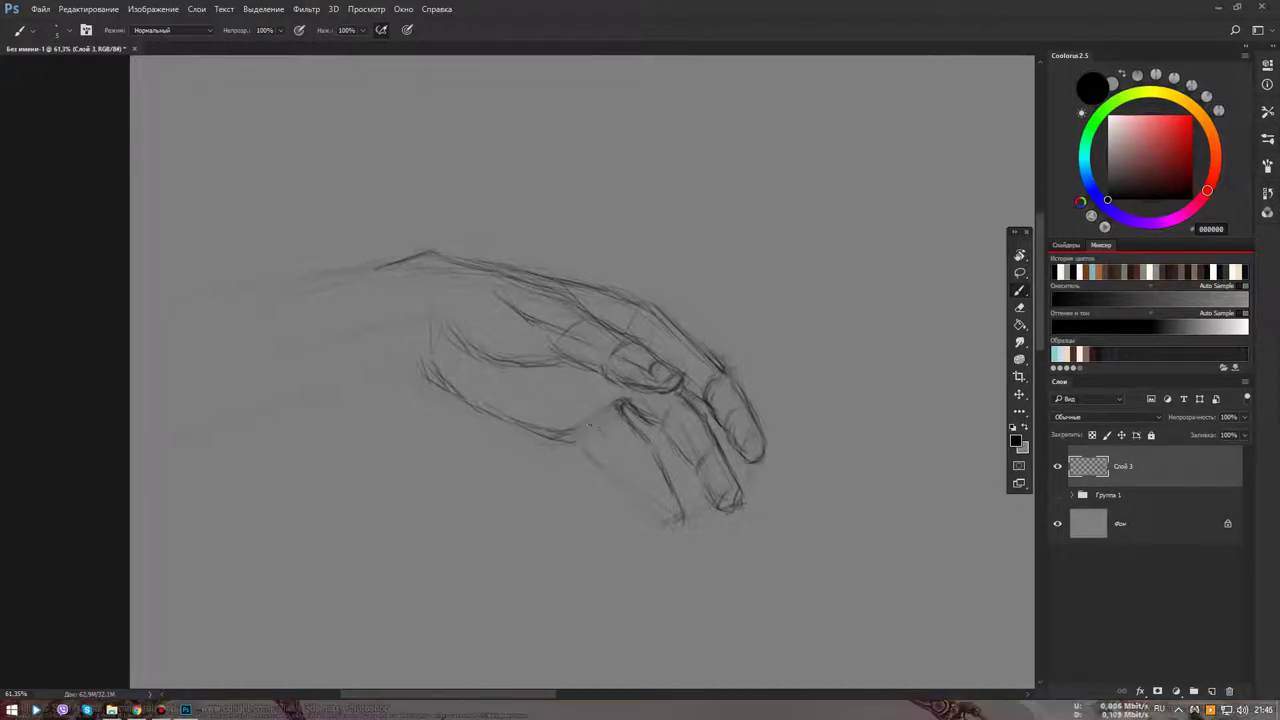
left_click_drag(593, 424, 598, 416)
Sketch lines below the palm and darken the lower finger's edge
left_click_drag(601, 474, 632, 462)
mouse_move(639, 494)
left_mouse_down()
mouse_move(643, 481)
mouse_move(676, 535)
left_mouse_up()
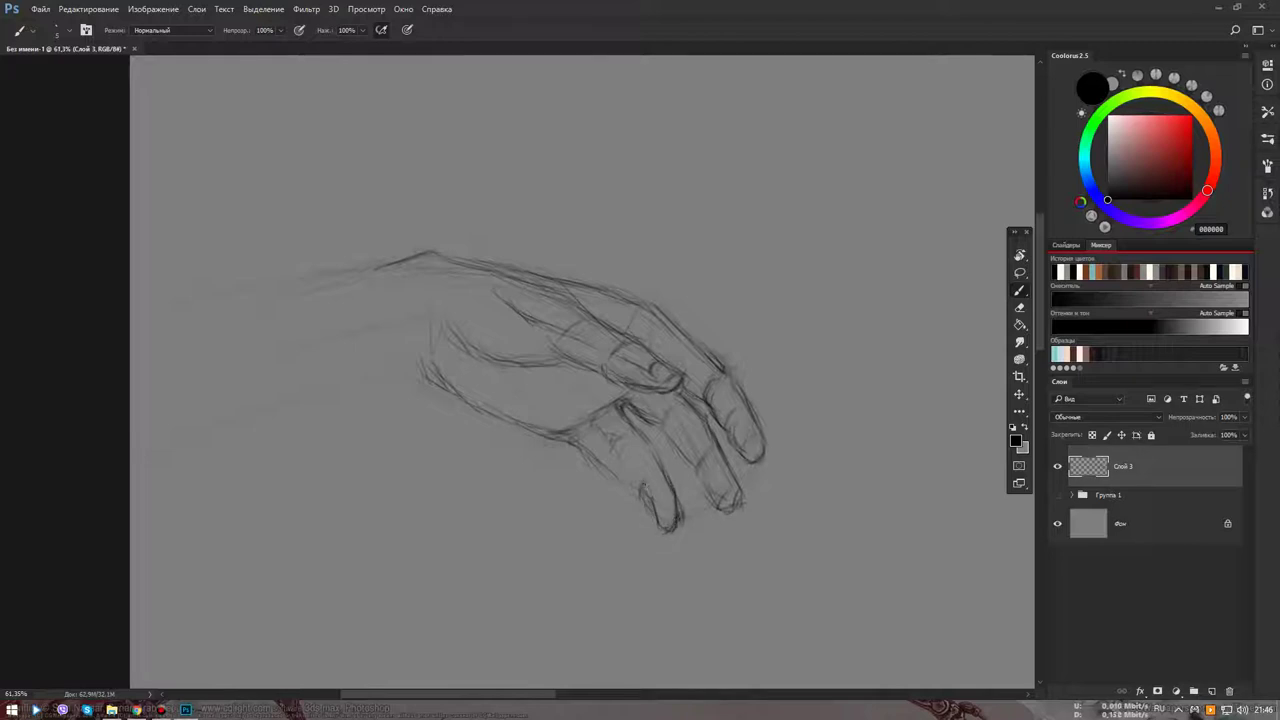
left_click_drag(644, 490, 662, 530)
mouse_move(628, 466)
left_mouse_down()
mouse_move(626, 437)
mouse_move(620, 459)
left_mouse_up()
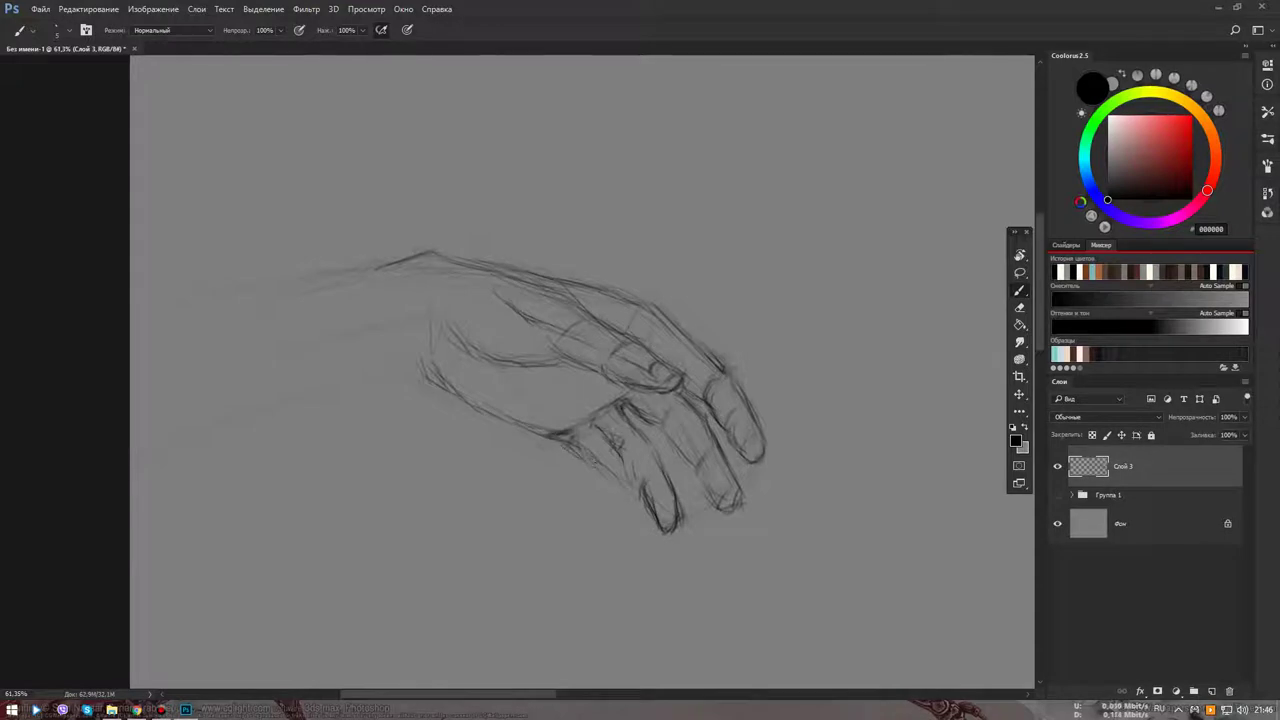
Reset colours to black and add strokes along the palm edge and lower finger
left_click(590, 451, "alt")
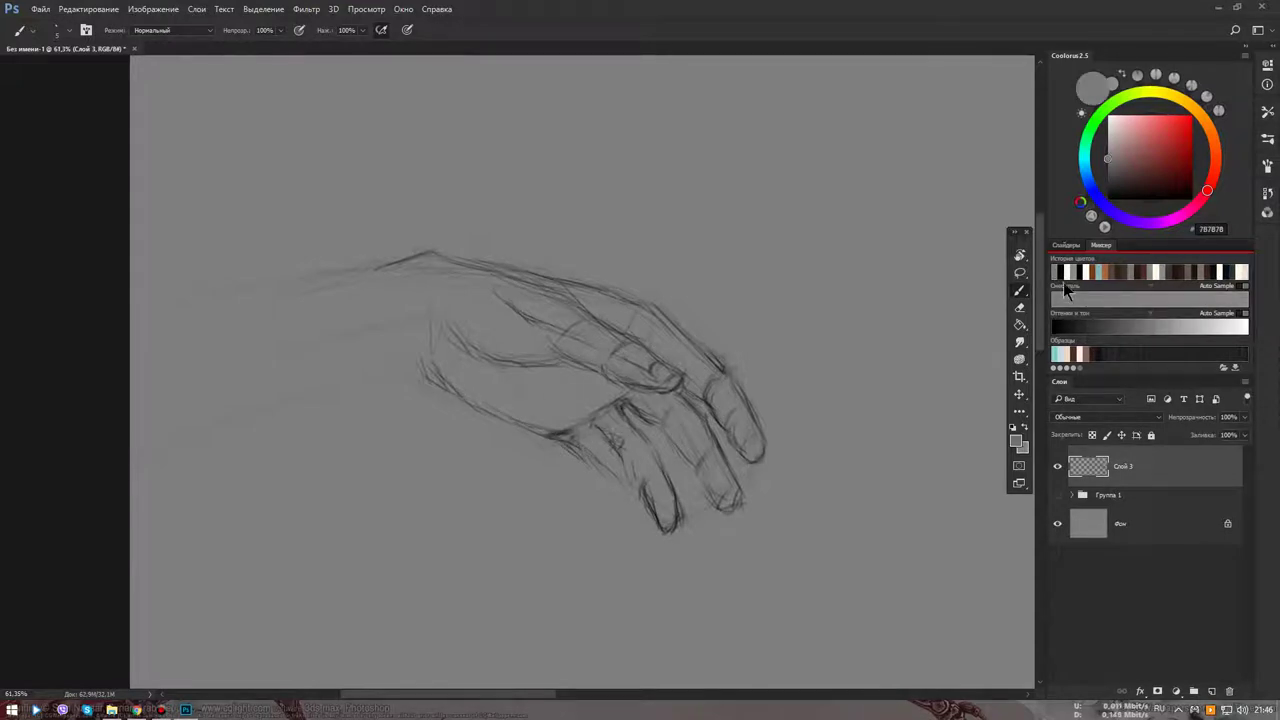
key("d")
key("e")
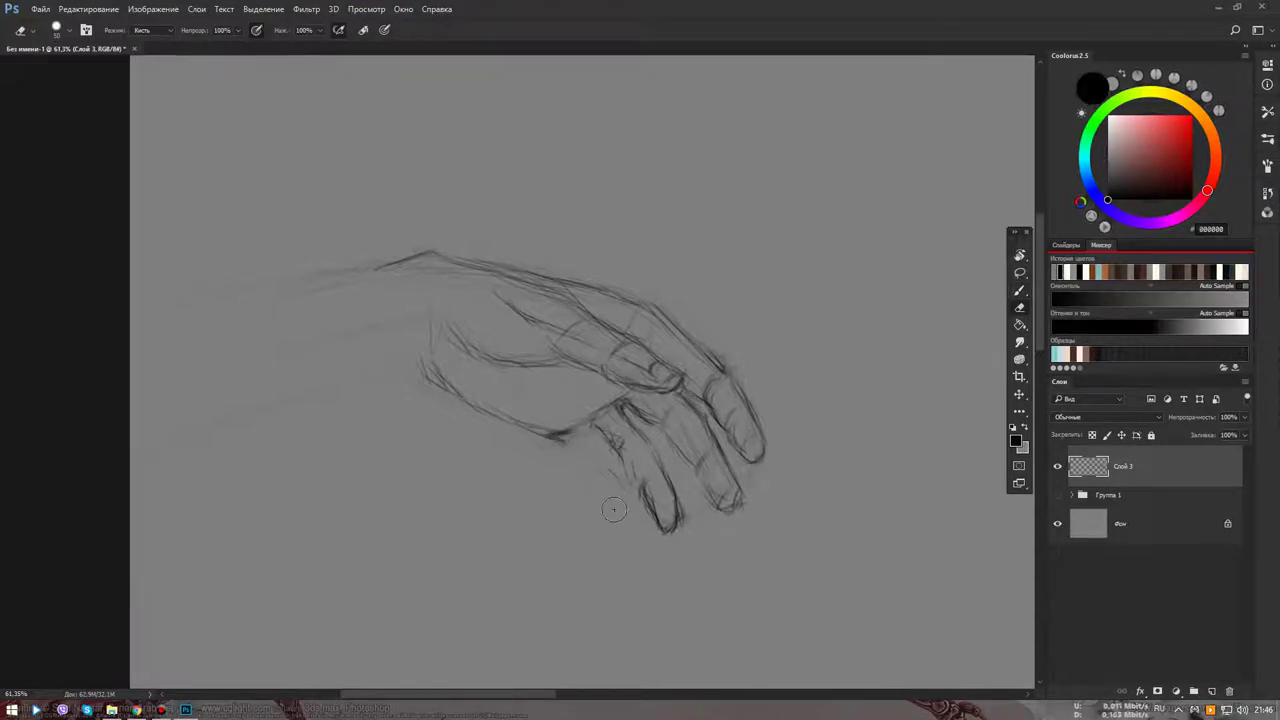
key("b")
left_click_drag(588, 426, 578, 438)
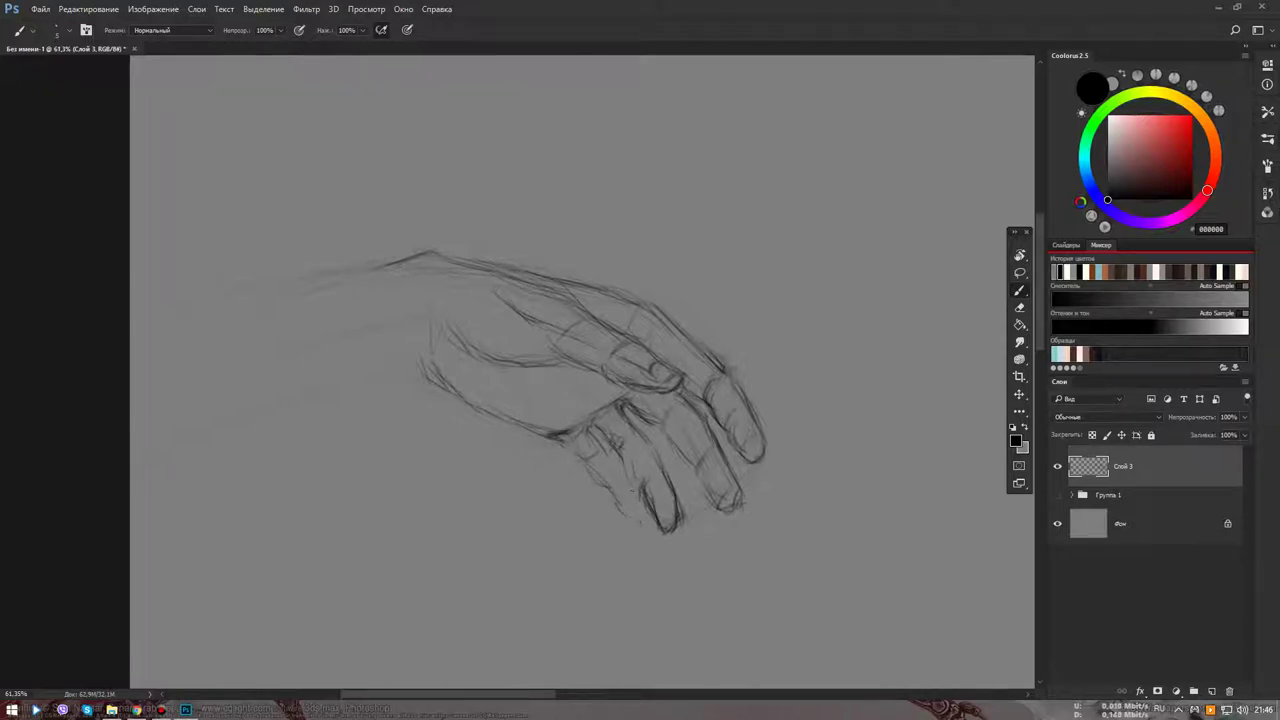
left_click_drag(646, 510, 641, 530)
mouse_move(639, 465)
left_mouse_down()
mouse_move(626, 493)
mouse_move(645, 520)
left_mouse_up()
Erase stray strokes on the lower finger and refine the knuckle lines
key("e")
left_click_drag(611, 430, 666, 534)
key("b")
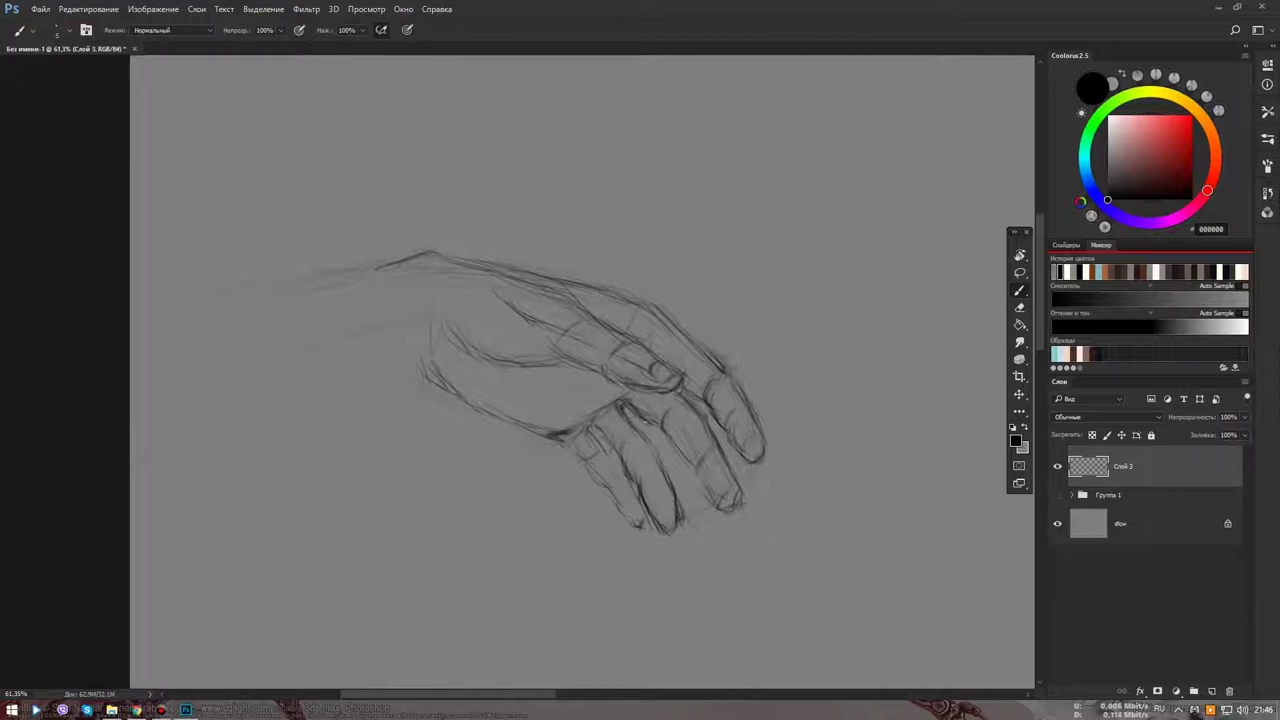
left_click_drag(626, 406, 658, 426)
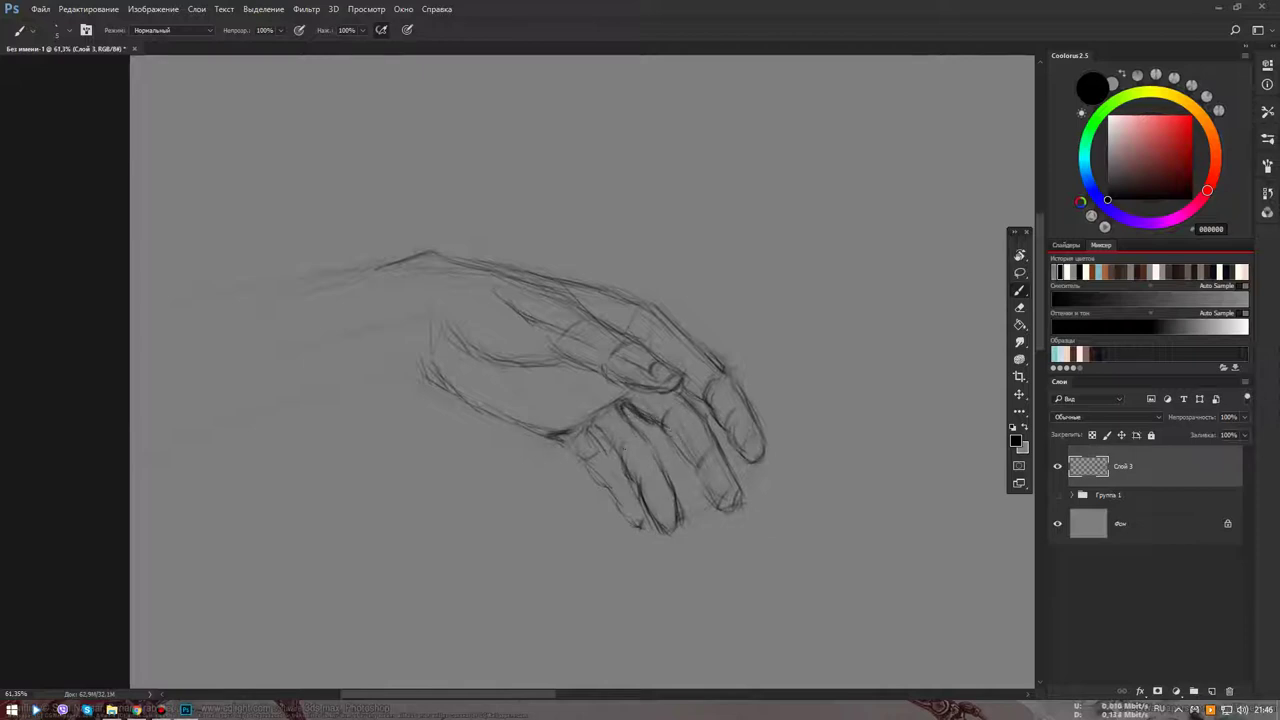
left_click_drag(622, 414, 664, 468)
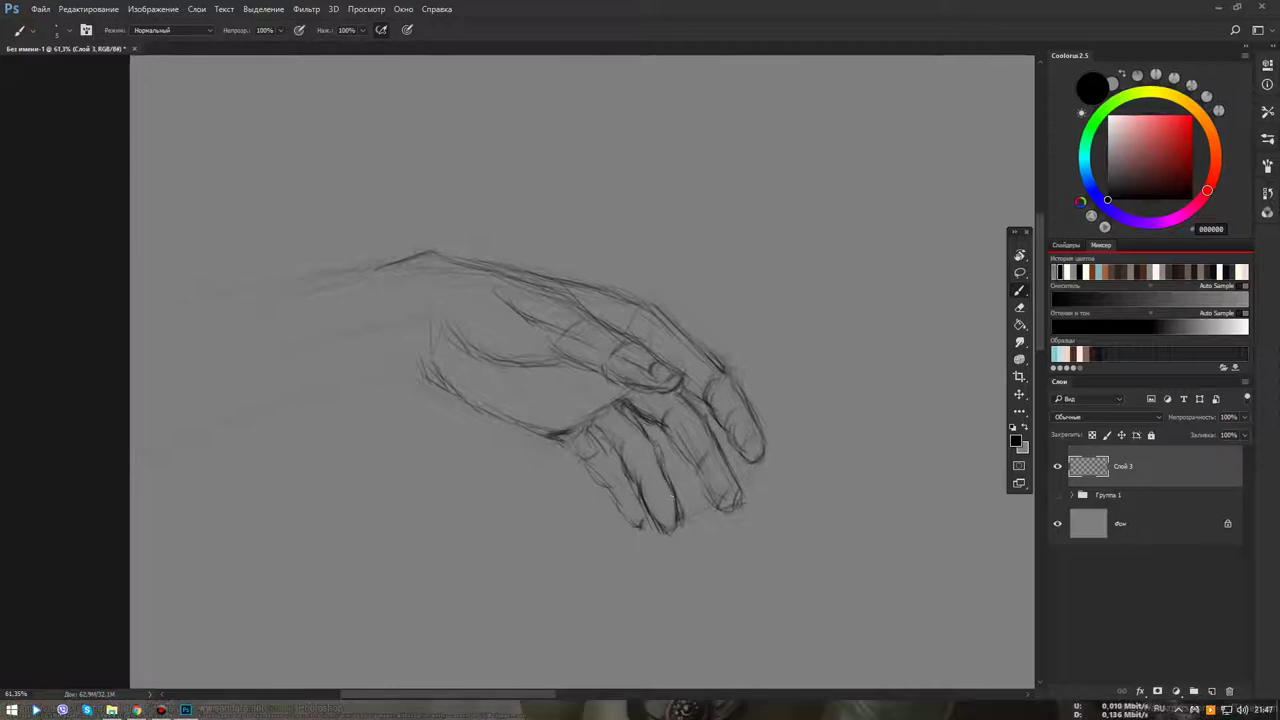
Mirror the canvas to check proportions and add strokes on the forearm and fingers
scroll(706, 520, "down", 5)
key("ctrl+shift+h")
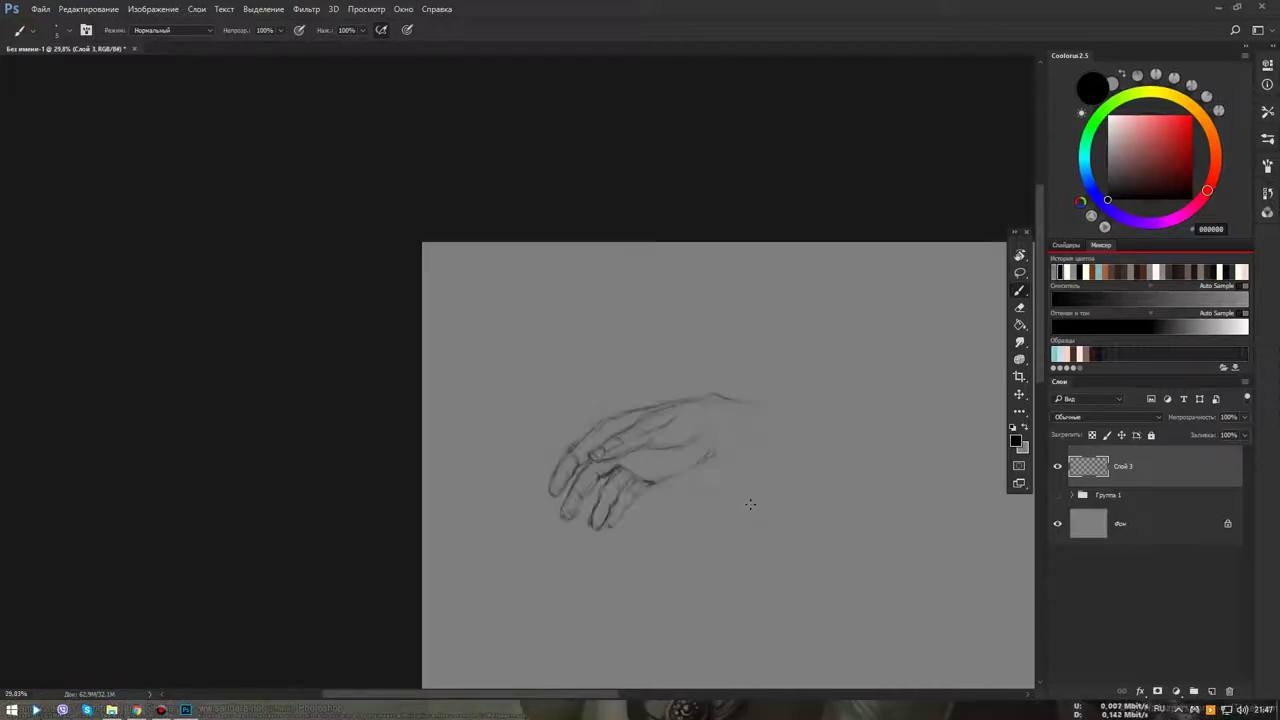
scroll(690, 495, "up", 3)
scroll(697, 489, "up", 2)
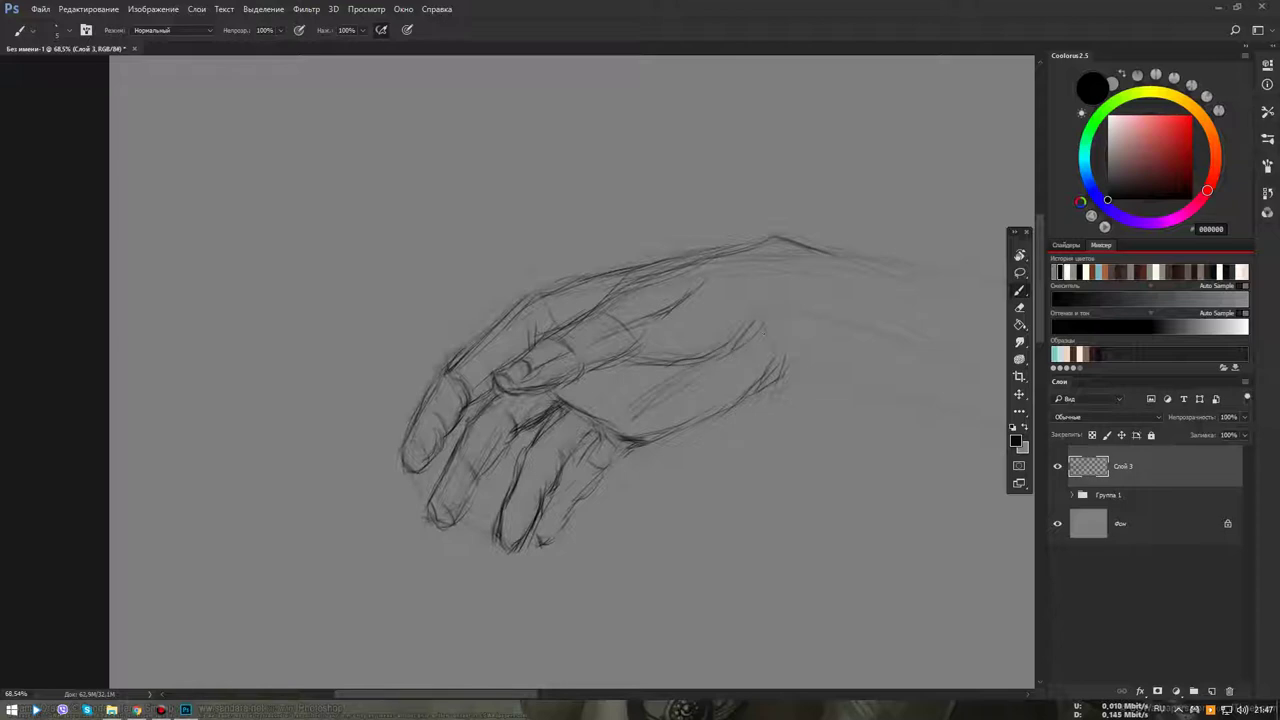
mouse_move(776, 305)
left_mouse_down()
mouse_move(762, 380)
mouse_move(878, 401)
left_mouse_up()
left_click_drag(748, 446, 791, 424)
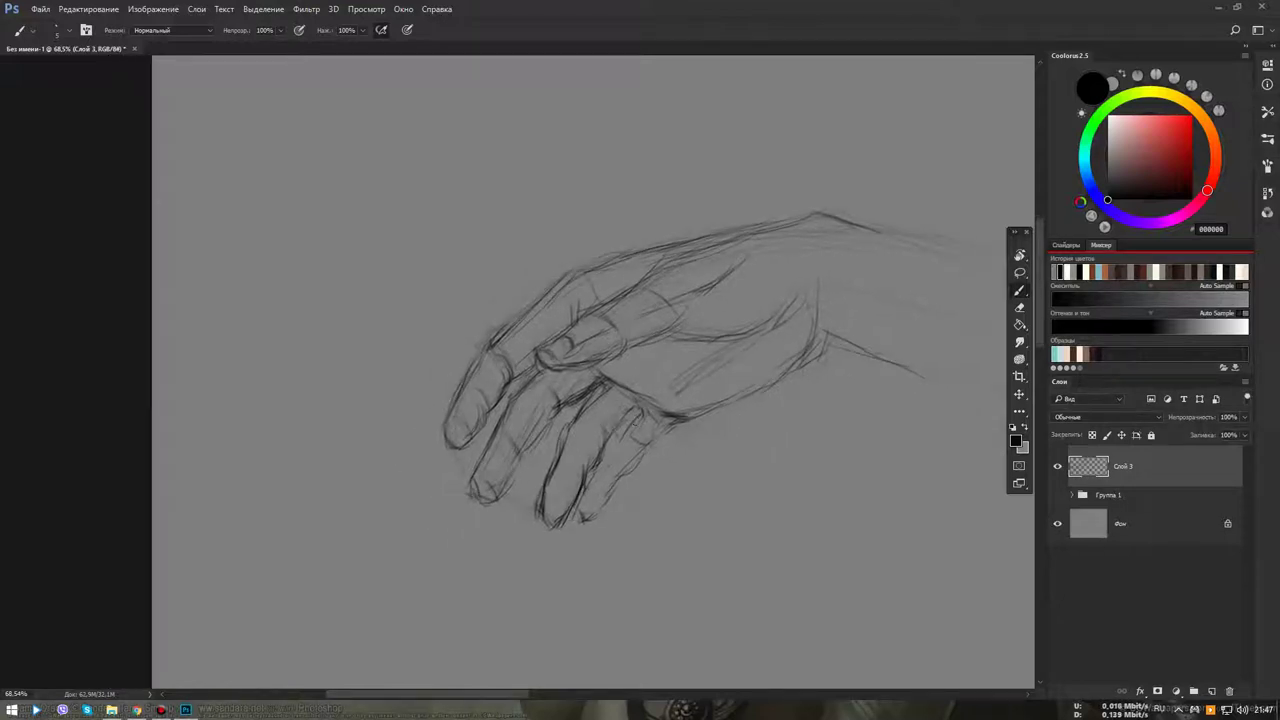
left_click_drag(633, 418, 606, 452)
Flip the canvas back, then extend and darken the lower forearm line to the left
scroll(680, 521, "down", 5)
key("ctrl+shift+h")
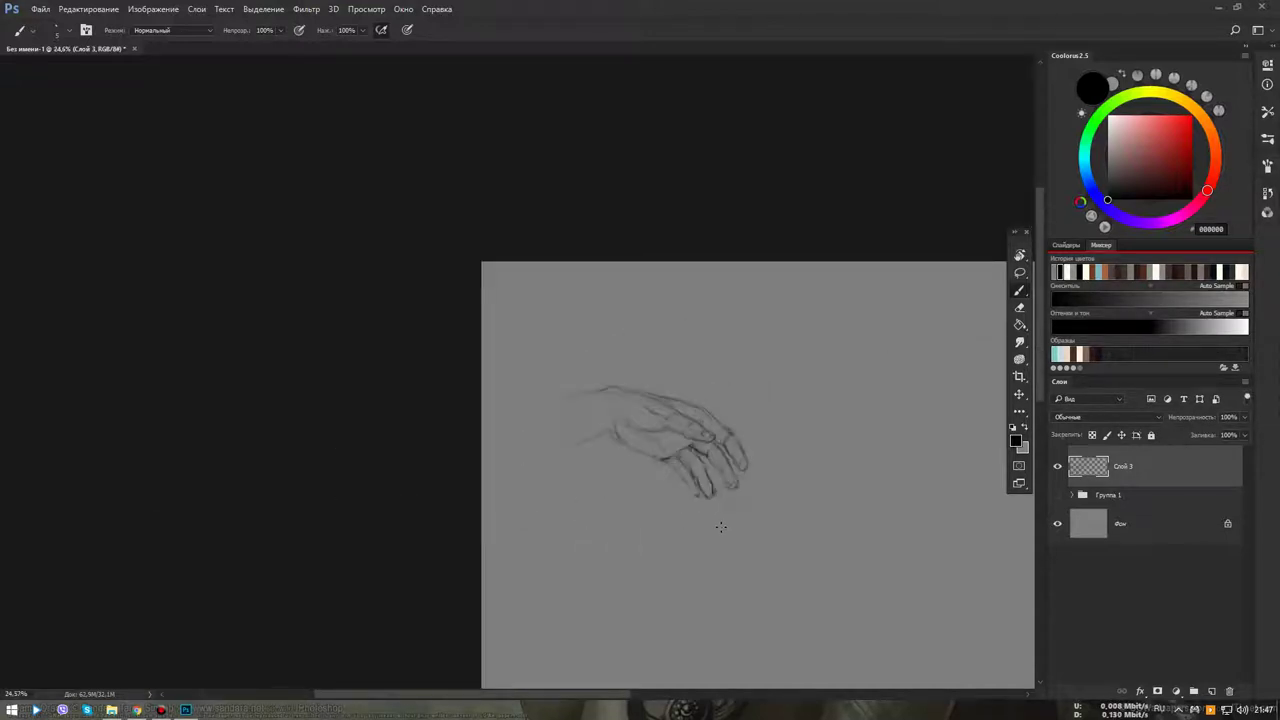
scroll(727, 520, "up", 2)
scroll(727, 515, "up", 2)
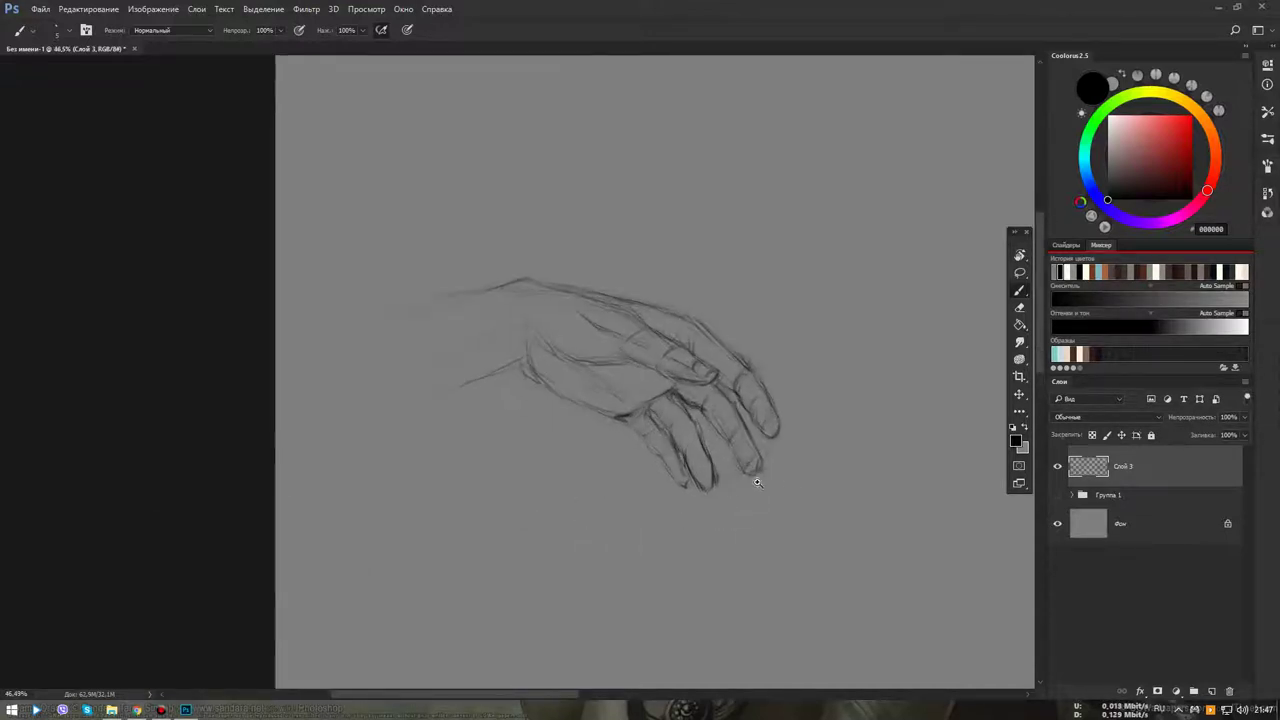
scroll(758, 482, "up", 2)
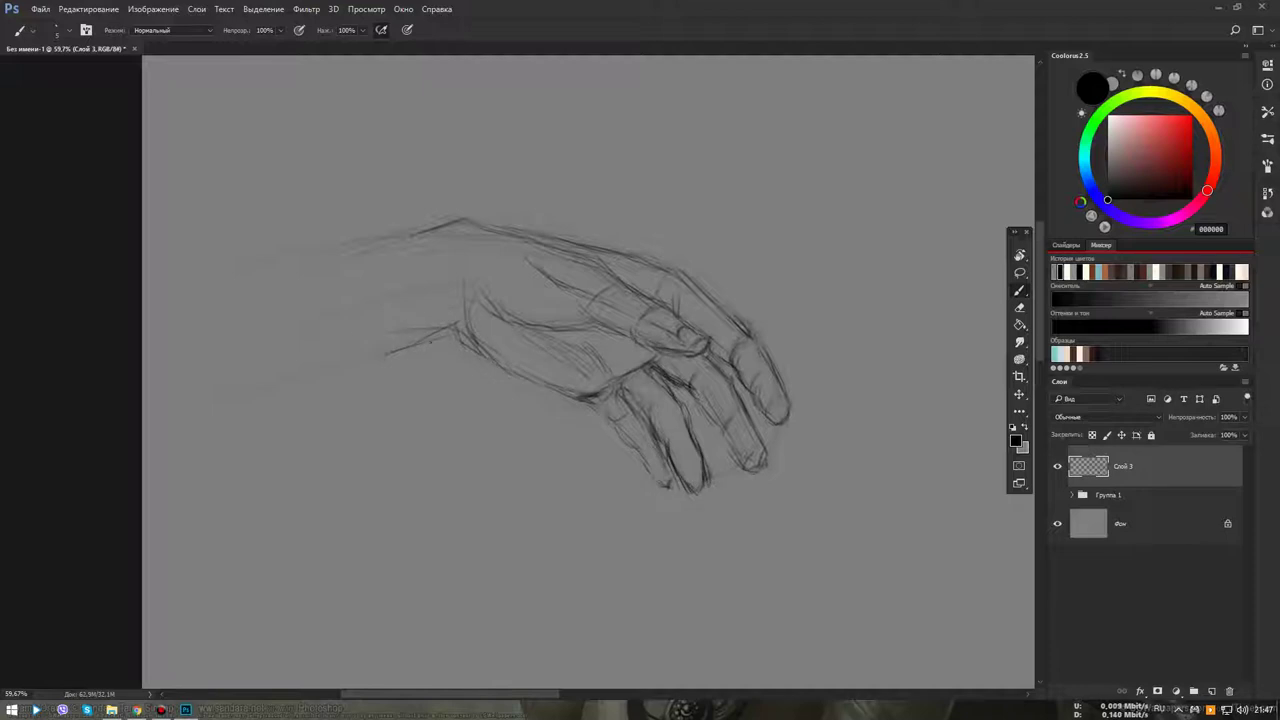
left_click_drag(215, 400, 330, 368)
left_click_drag(415, 335, 213, 407)
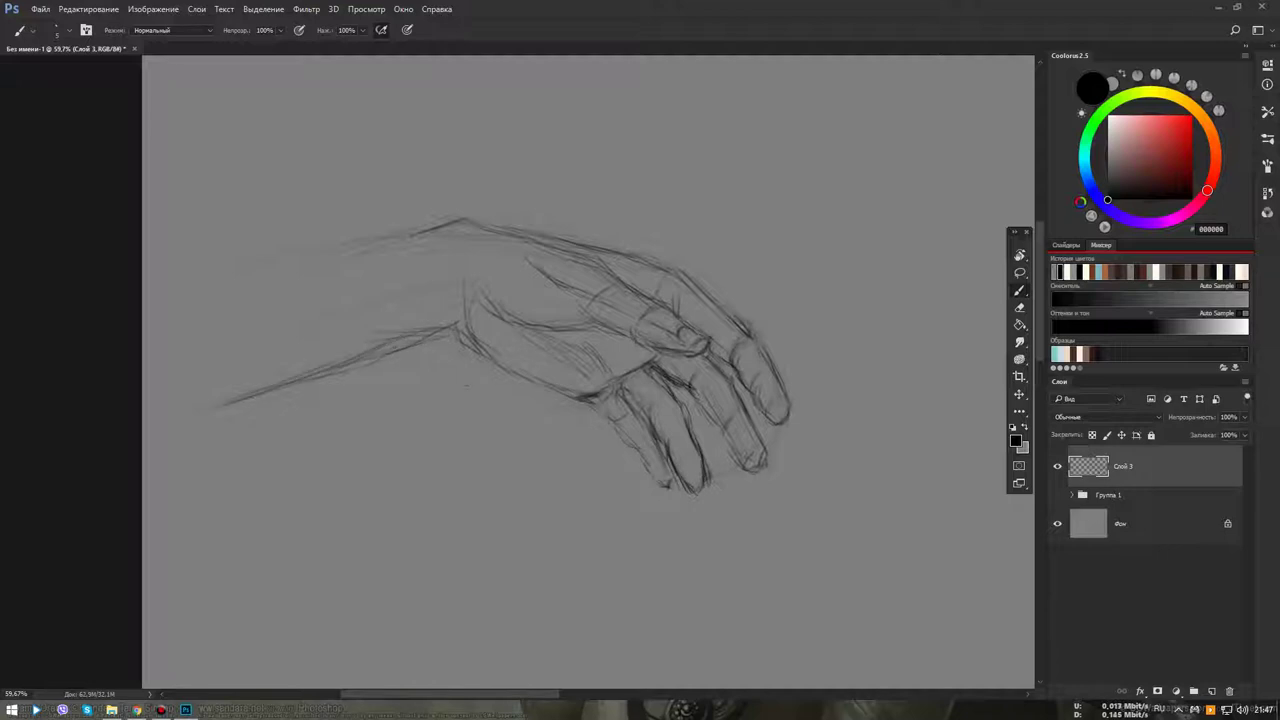
Erase the middle of the lower forearm line and show the reference hand photo
left_click_drag(455, 408, 440, 430)
key("e")
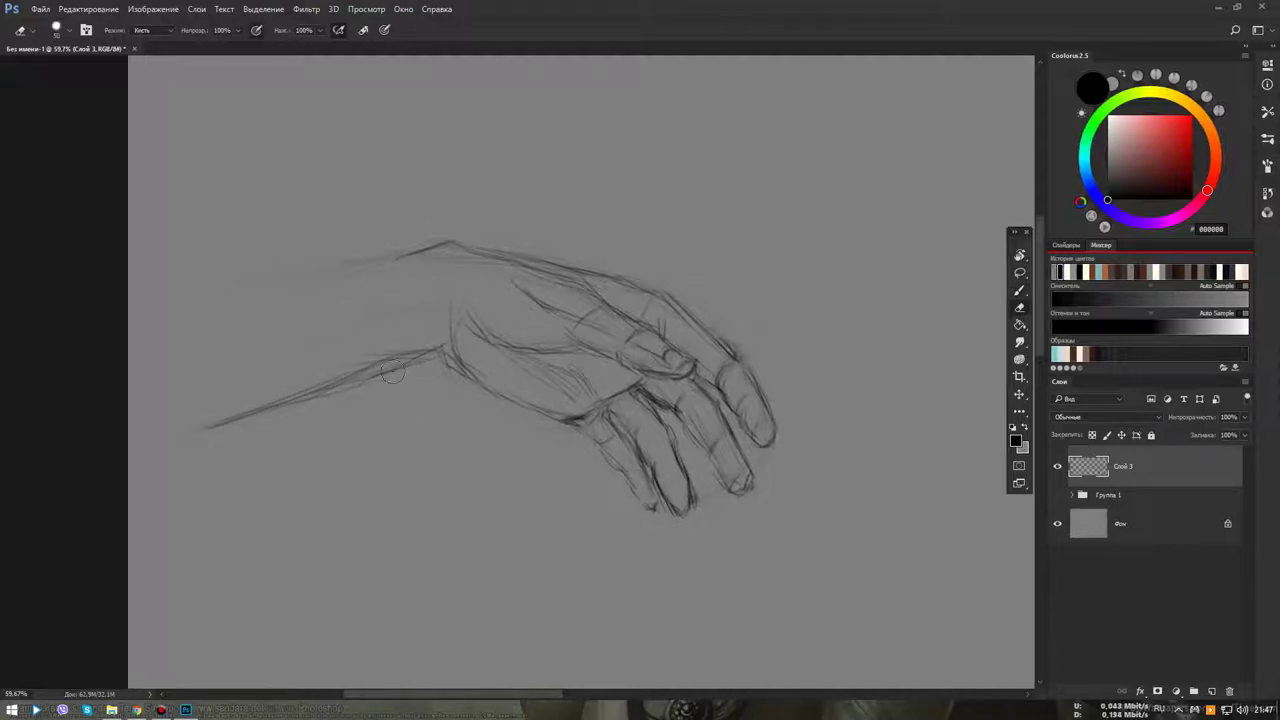
left_click_drag(392, 372, 225, 420)
key("b")
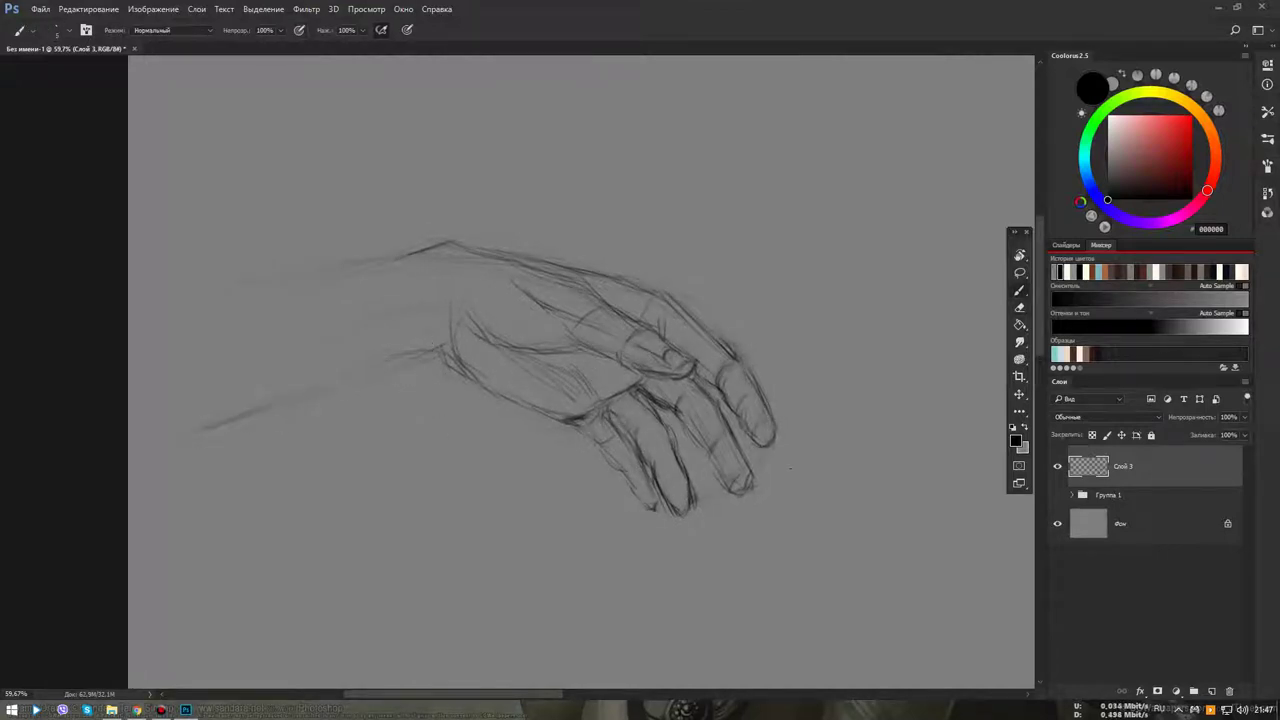
left_click(1057, 495)
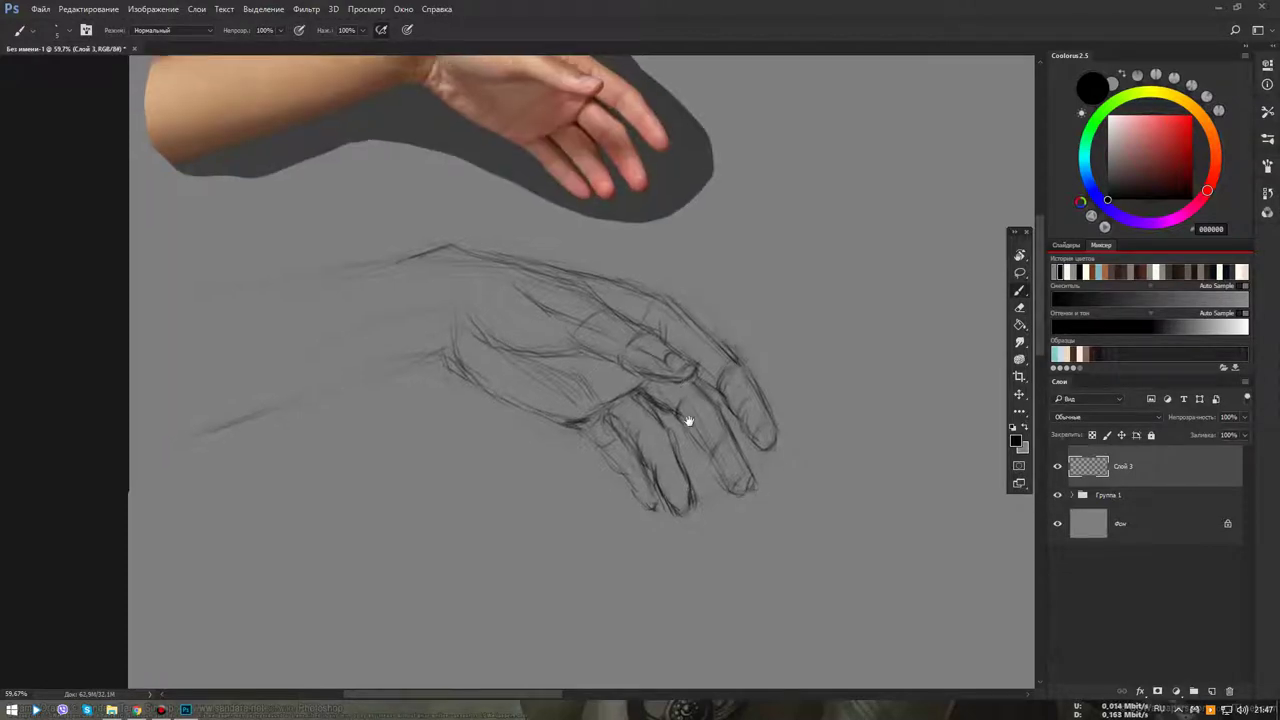
Strengthen the palm and wrist edges of the sketch with brush strokes
left_click_drag(688, 420, 690, 470)
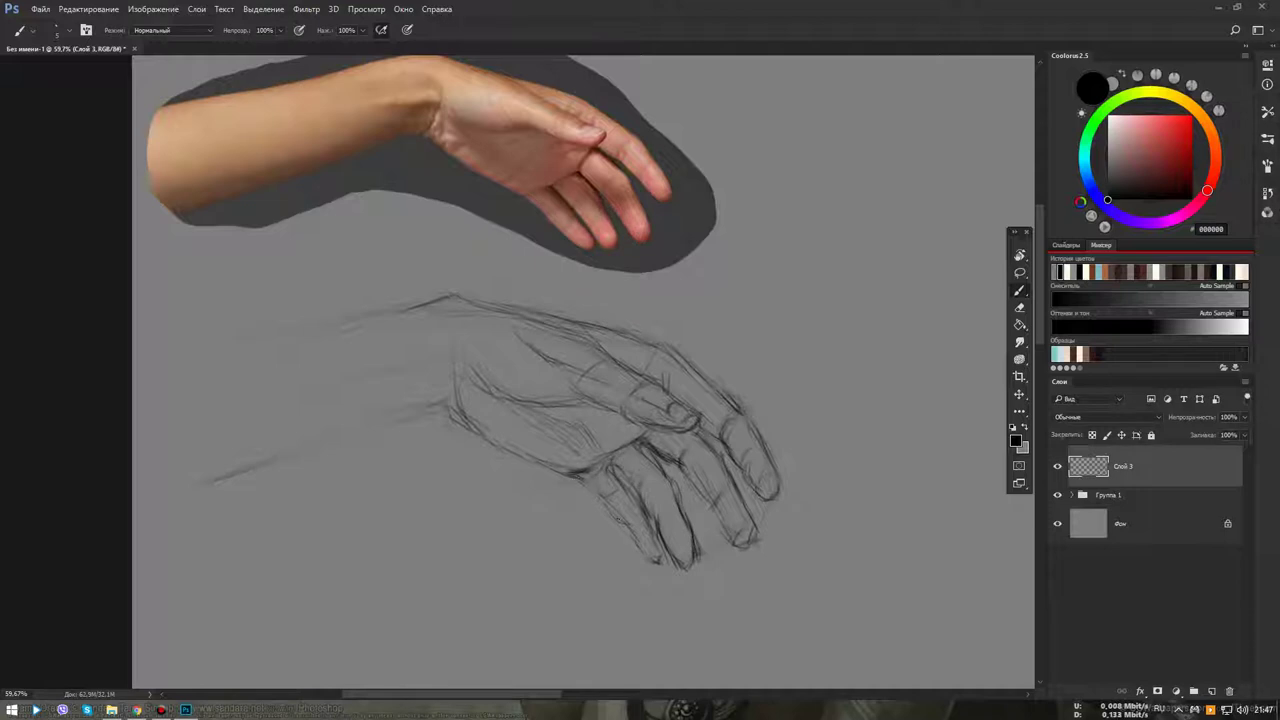
left_click_drag(458, 399, 527, 472)
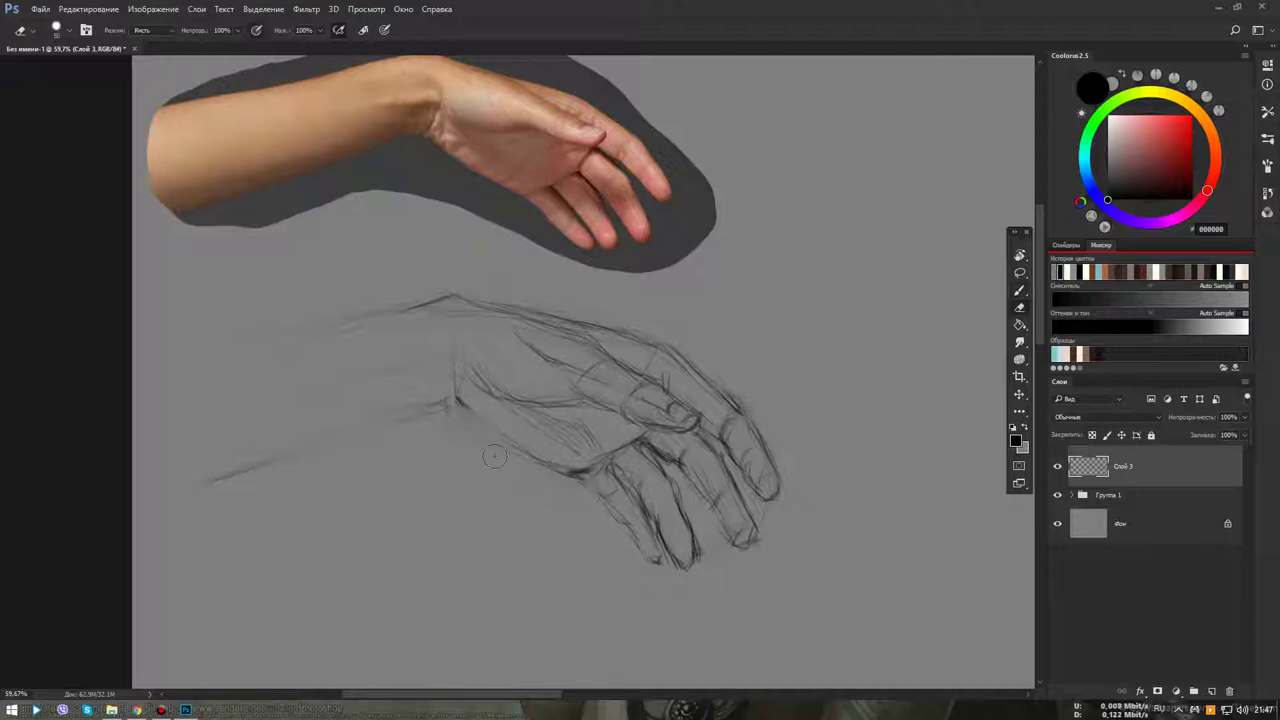
left_click_drag(482, 430, 557, 472)
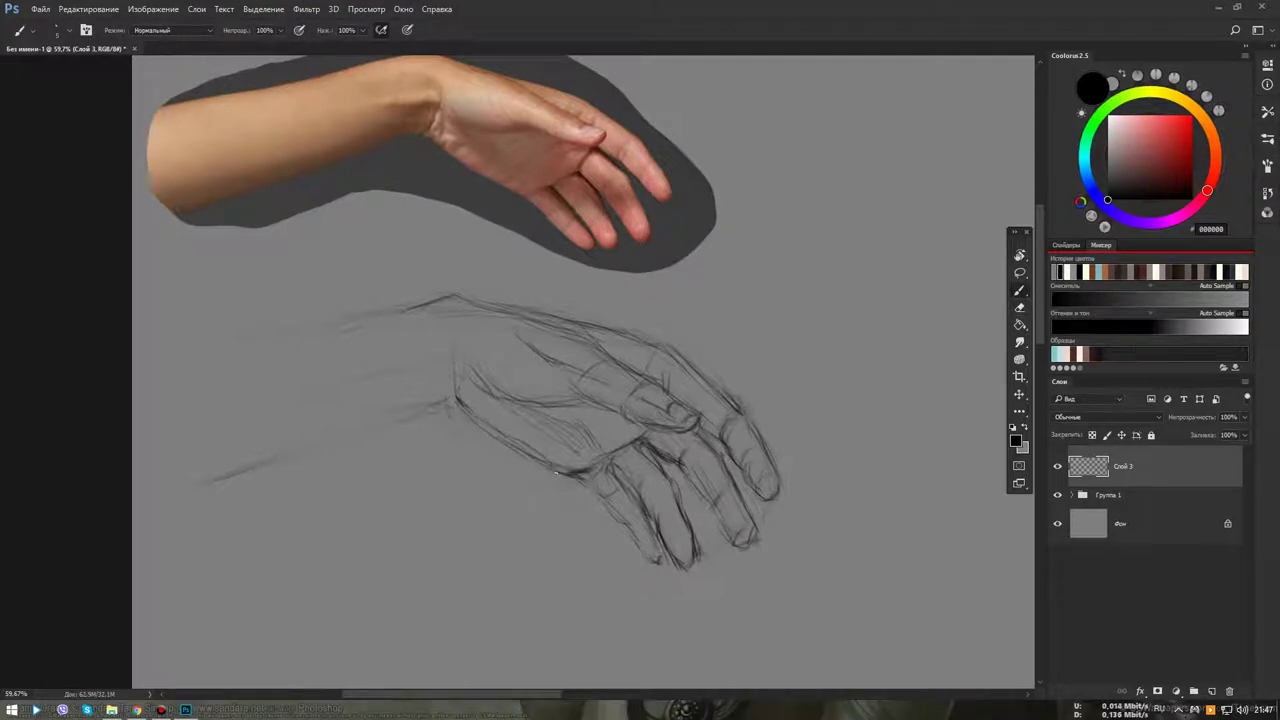
mouse_move(465, 350)
left_mouse_down()
mouse_move(457, 384)
mouse_move(387, 439)
left_mouse_up()
left_click_drag(456, 400, 350, 442)
Extend the upper forearm line to the left and erase stray strokes near the wrist
key("e")
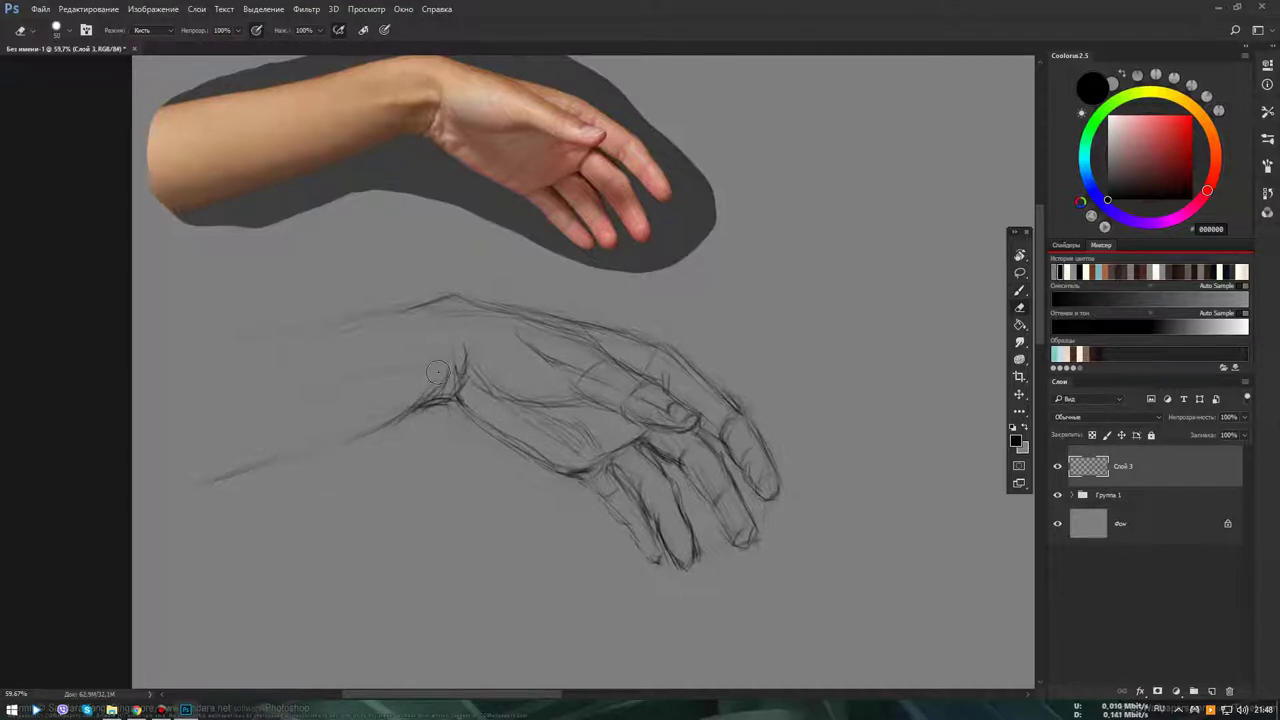
left_click_drag(374, 334, 364, 330)
key("b")
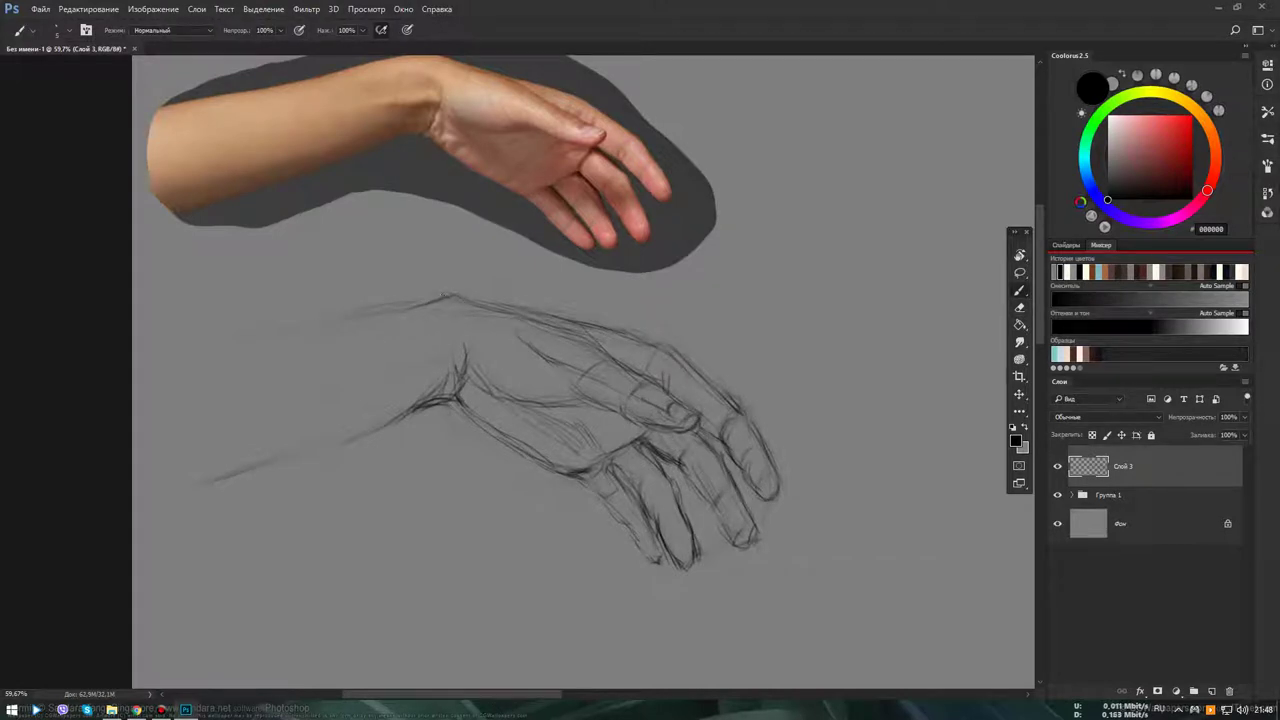
left_click_drag(428, 298, 205, 348)
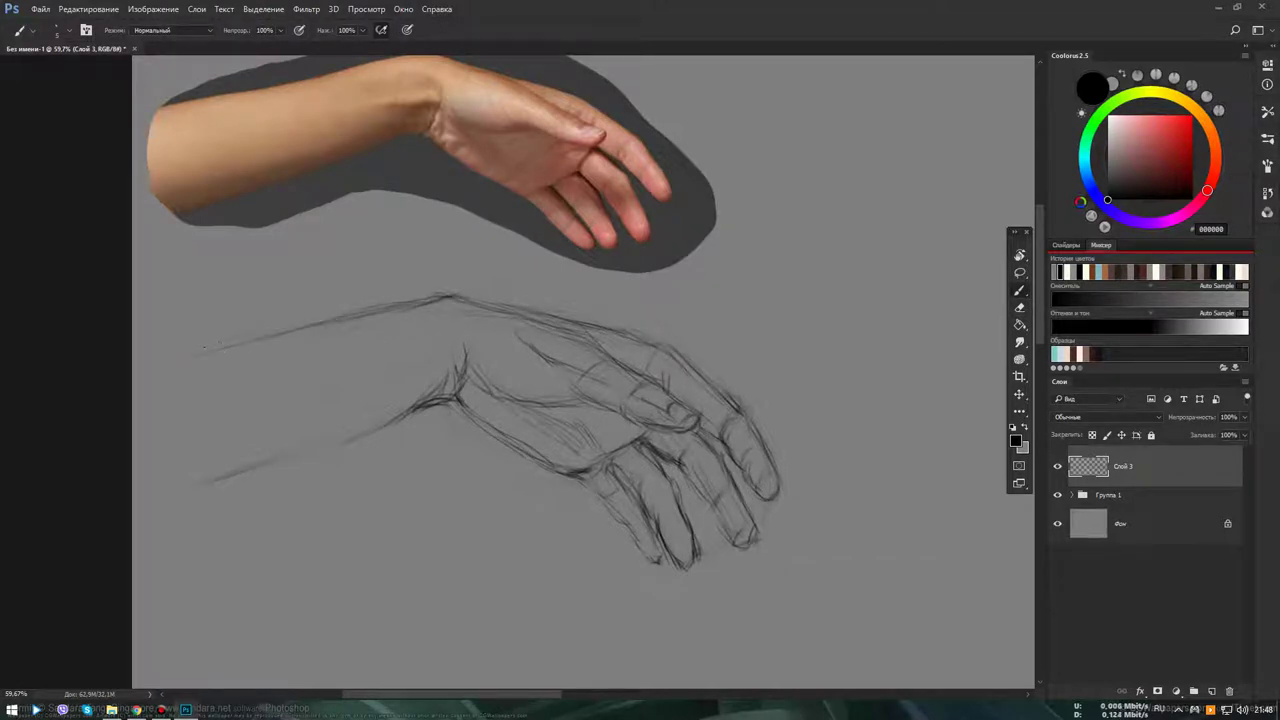
key("e")
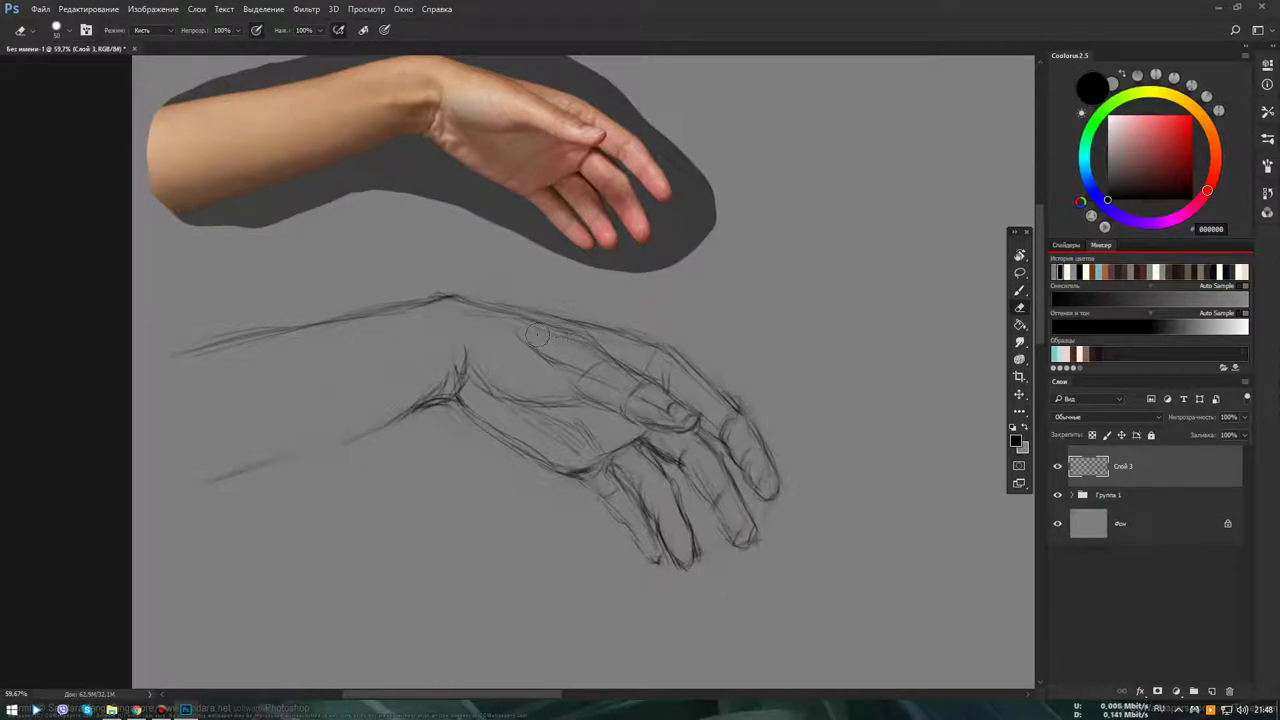
left_click_drag(565, 334, 520, 318)
Toggle sketch and photo visibility and mirror the canvas to check the sketch's proportions
left_click(1057, 466)
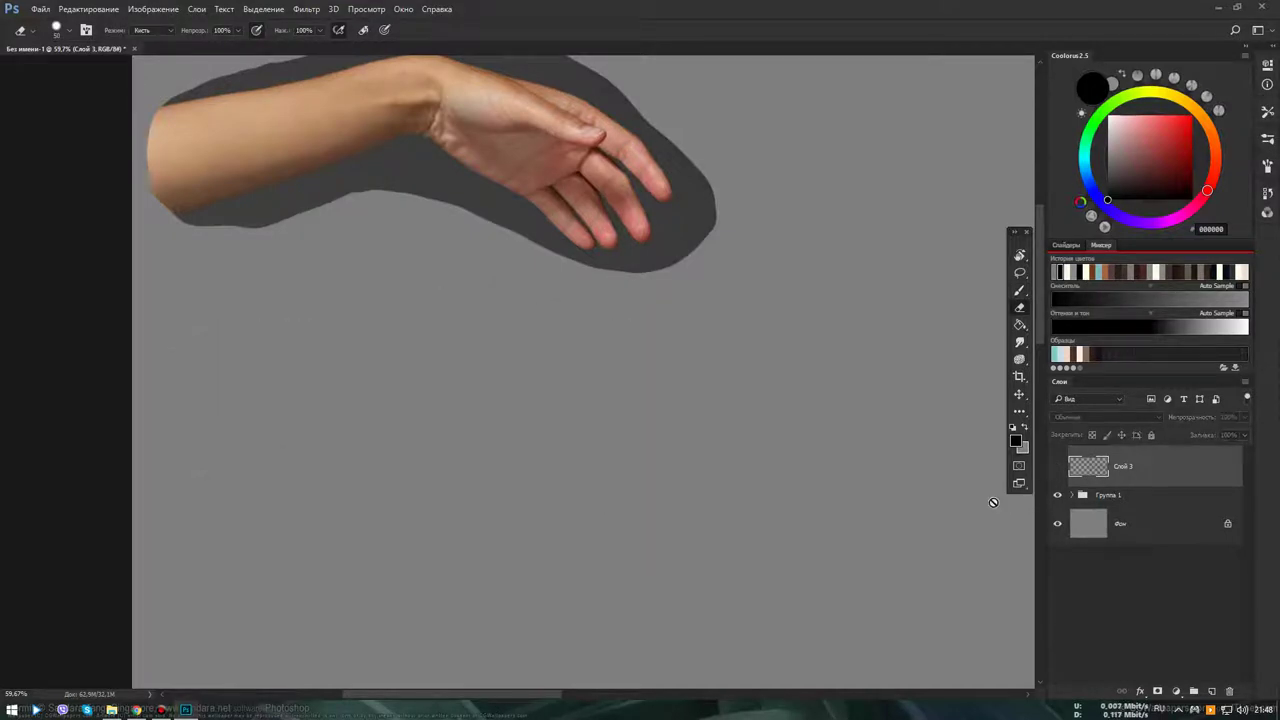
left_click(1057, 495)
scroll(785, 541, "down", 5)
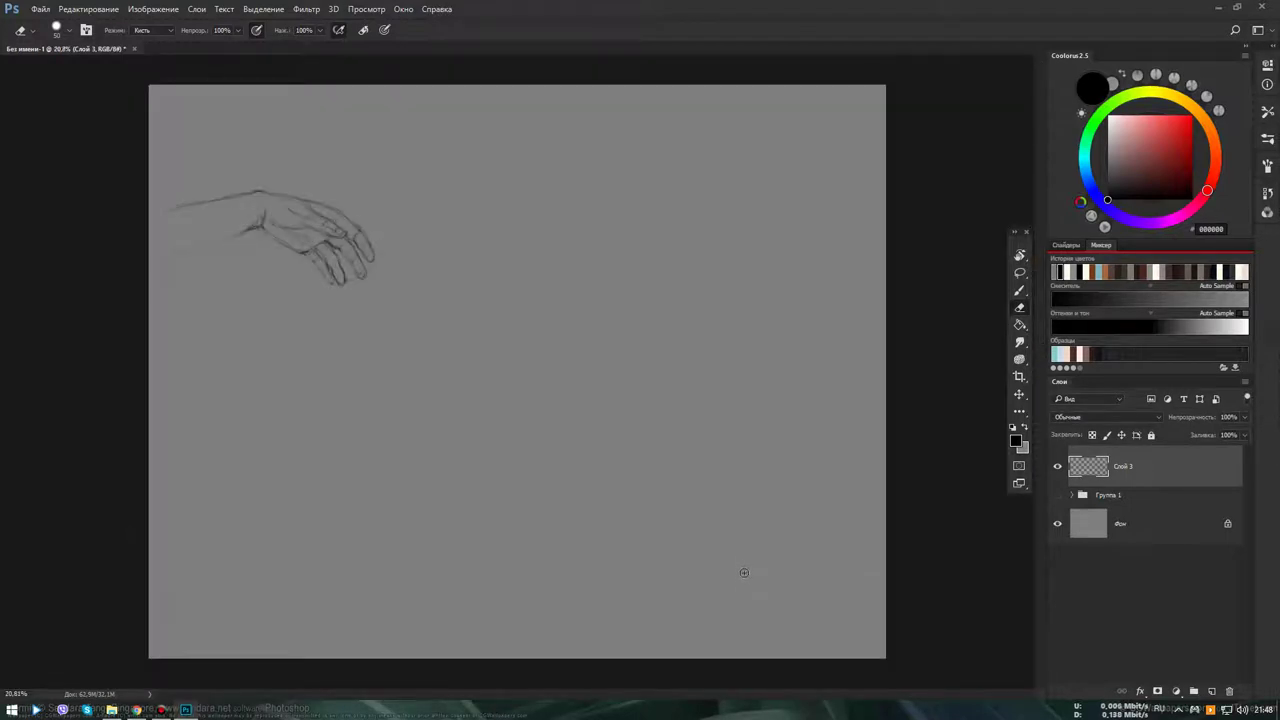
key("ctrl+shift+h")
key("ctrl+shift+h")
scroll(329, 234, "up", 3)
left_click_drag(329, 234, 531, 343)
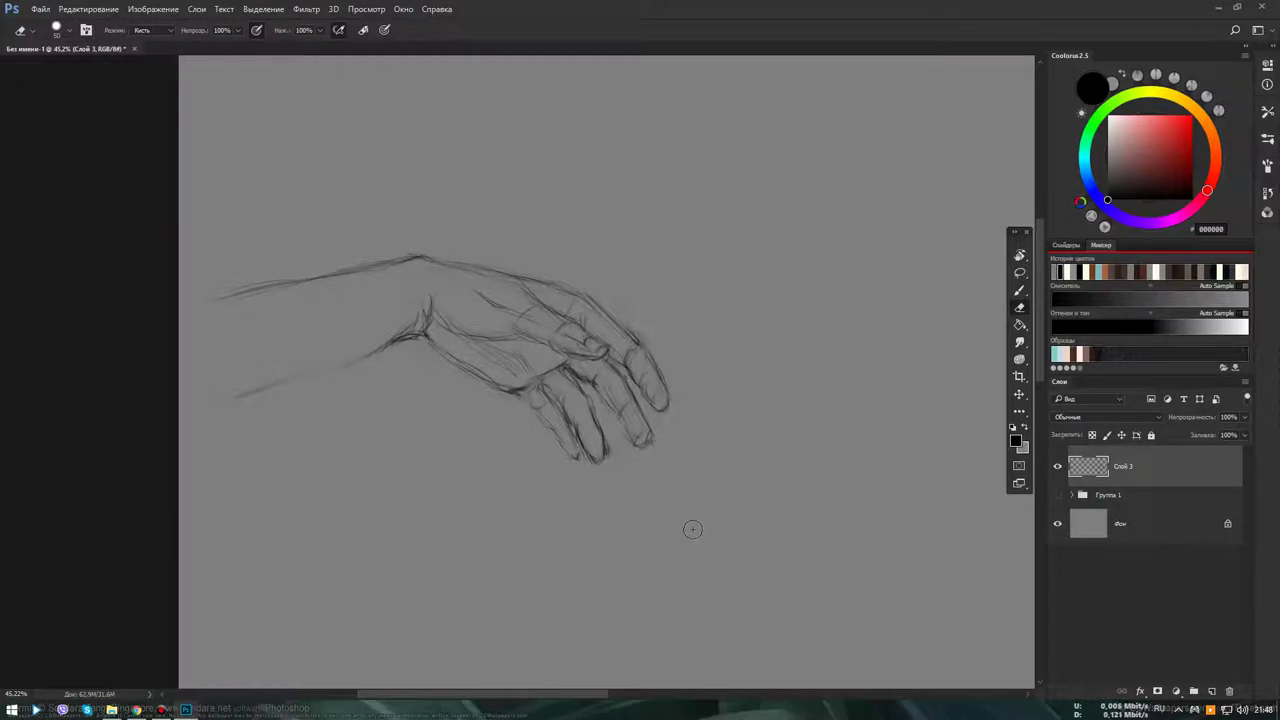
key("h")
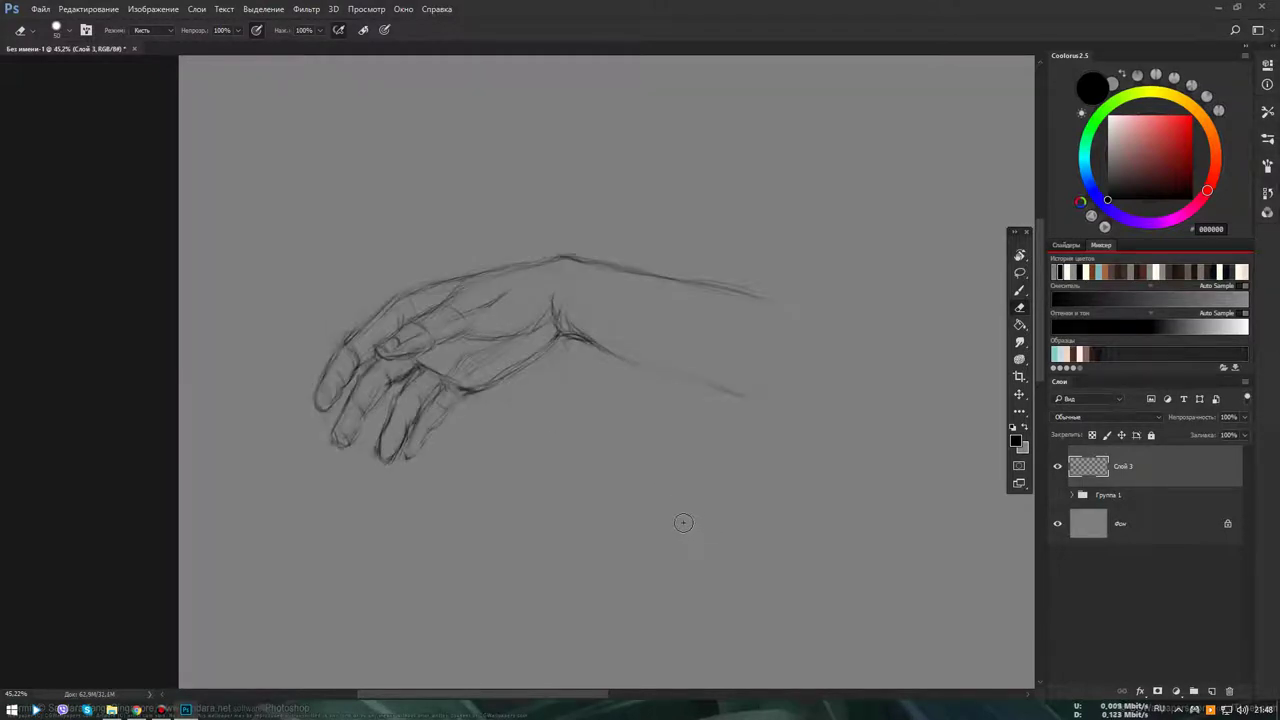
key("h")
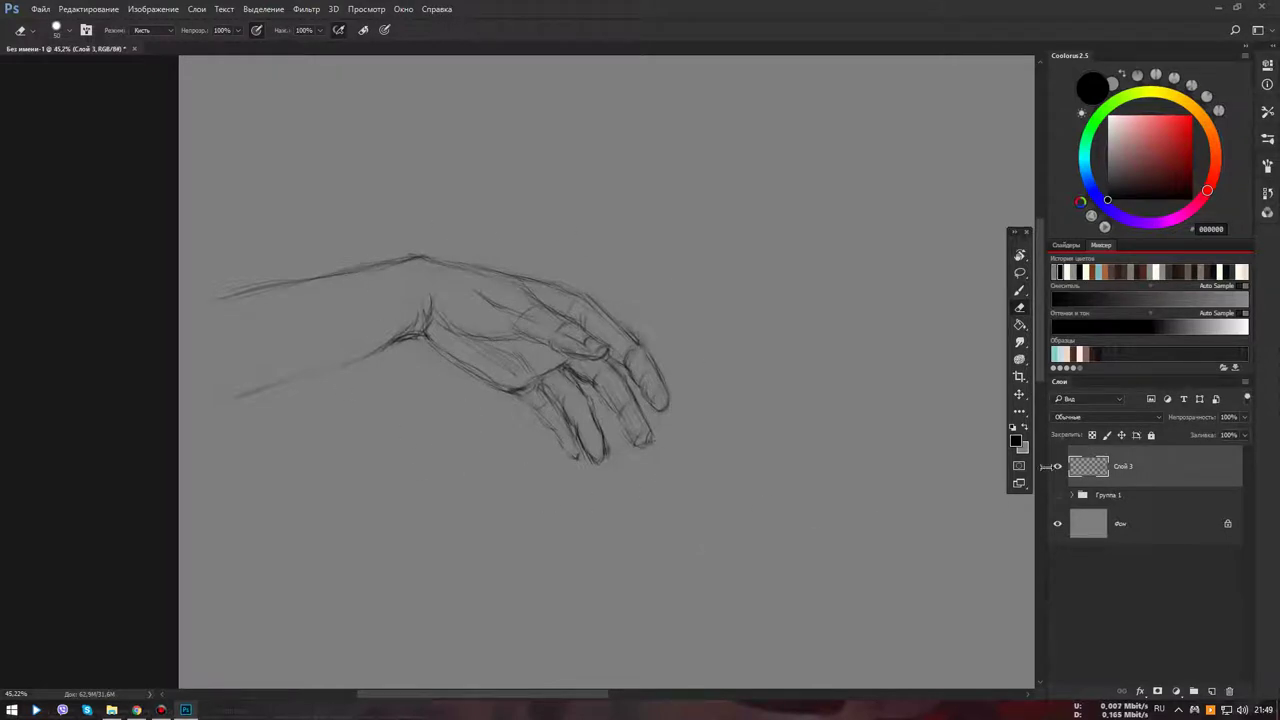
Hide the sketch, add layer Слой 4, show the reference photo and zoom to about 94%
left_click(1057, 466)
left_click(1212, 691)
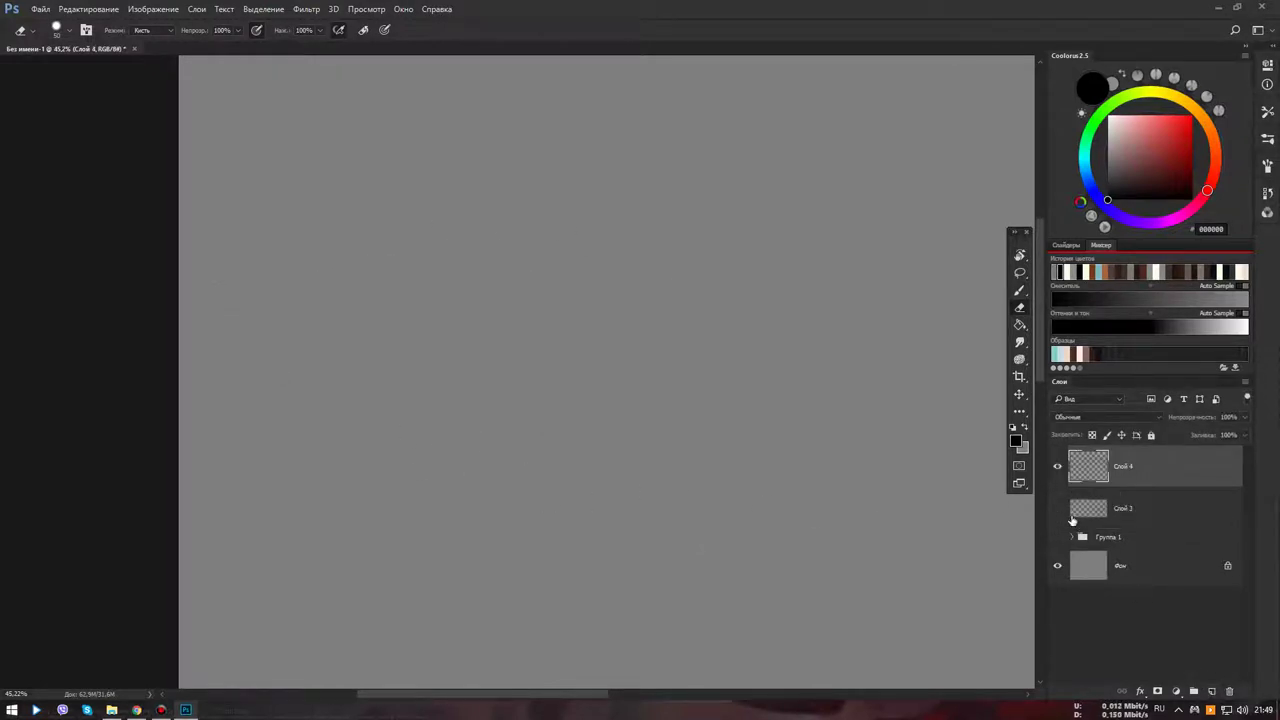
left_click(1057, 537)
scroll(570, 370, "up", 1)
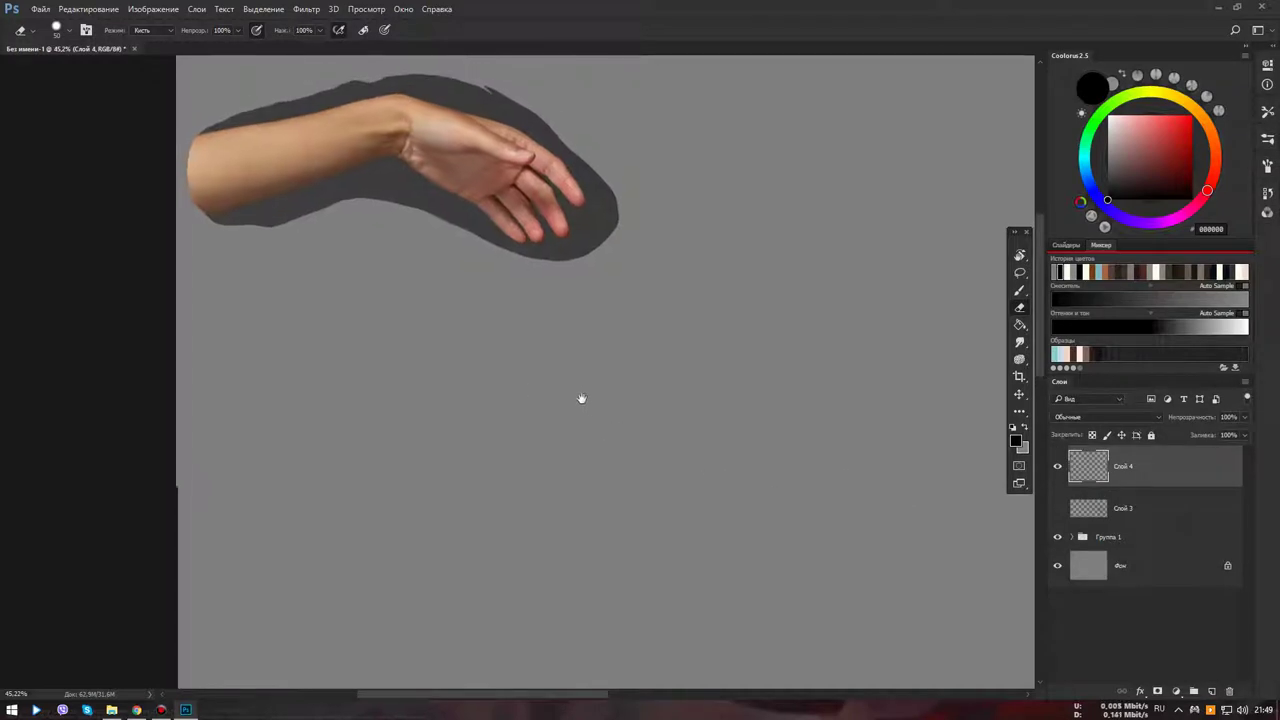
key("b")
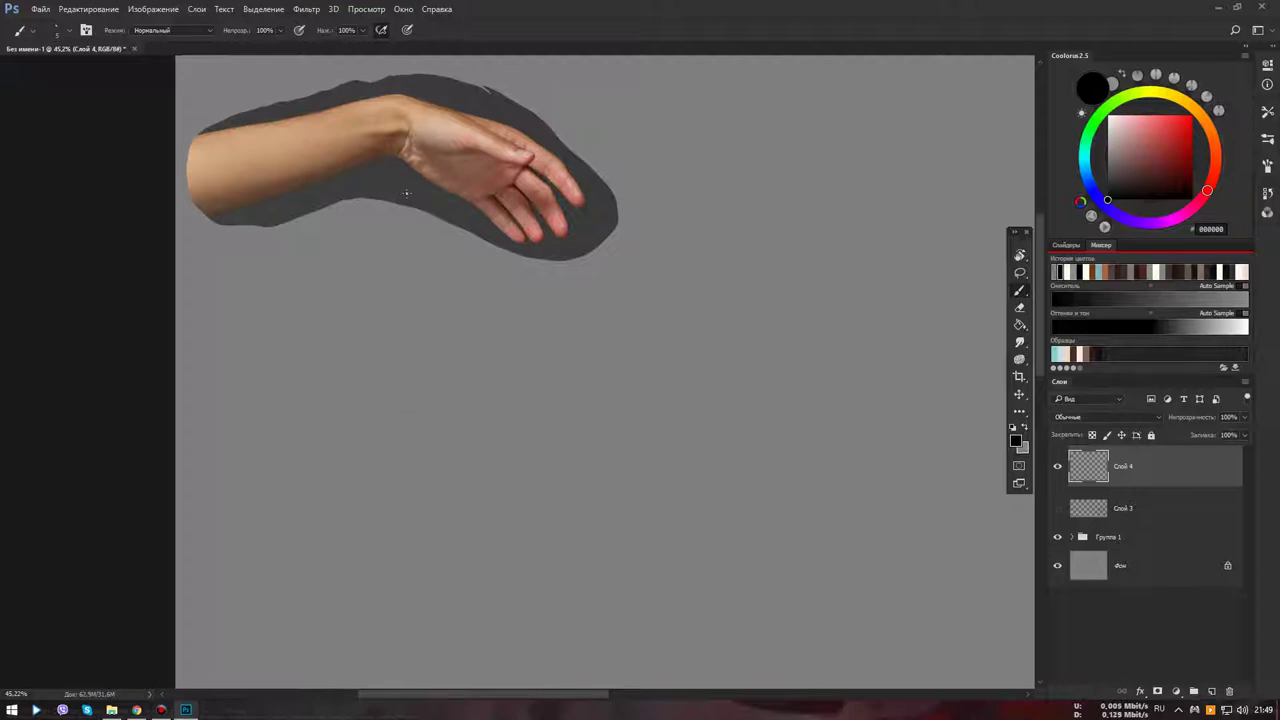
scroll(412, 120, "up", 3)
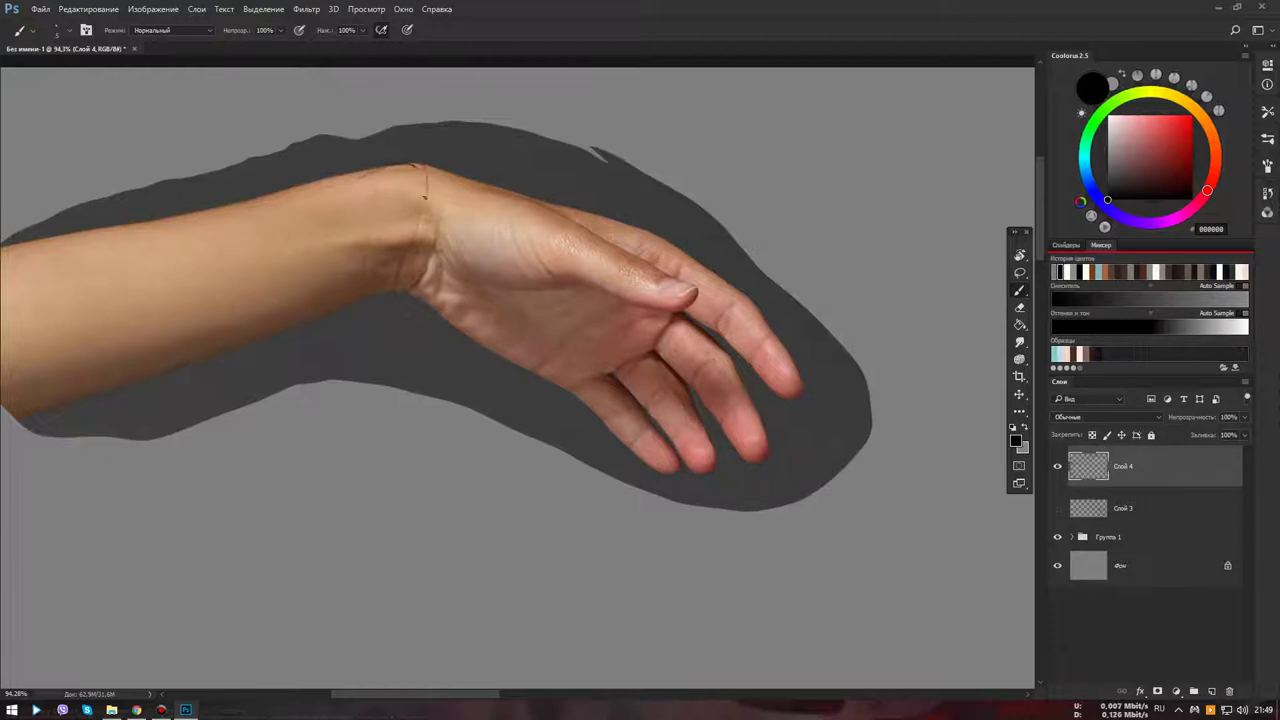
Draw the wrist crease and the forearm plane lines on Слой 4
left_click_drag(412, 166, 425, 232)
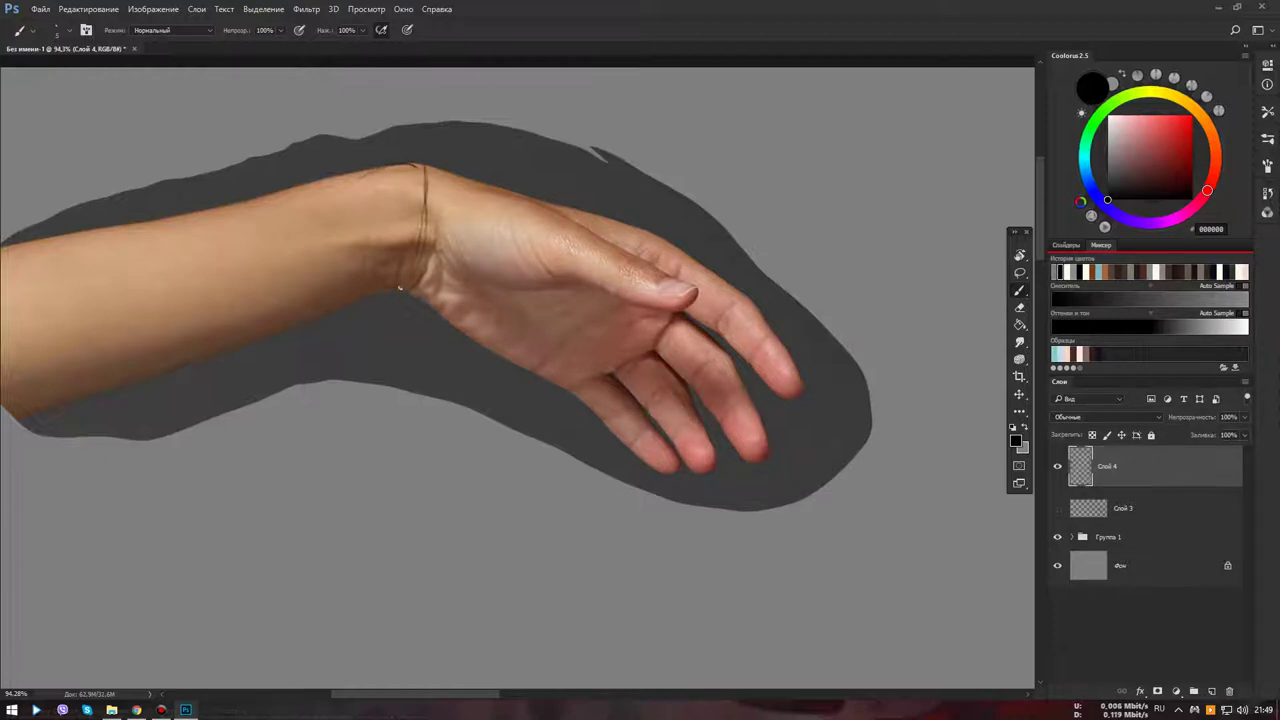
left_click_drag(383, 286, 342, 289)
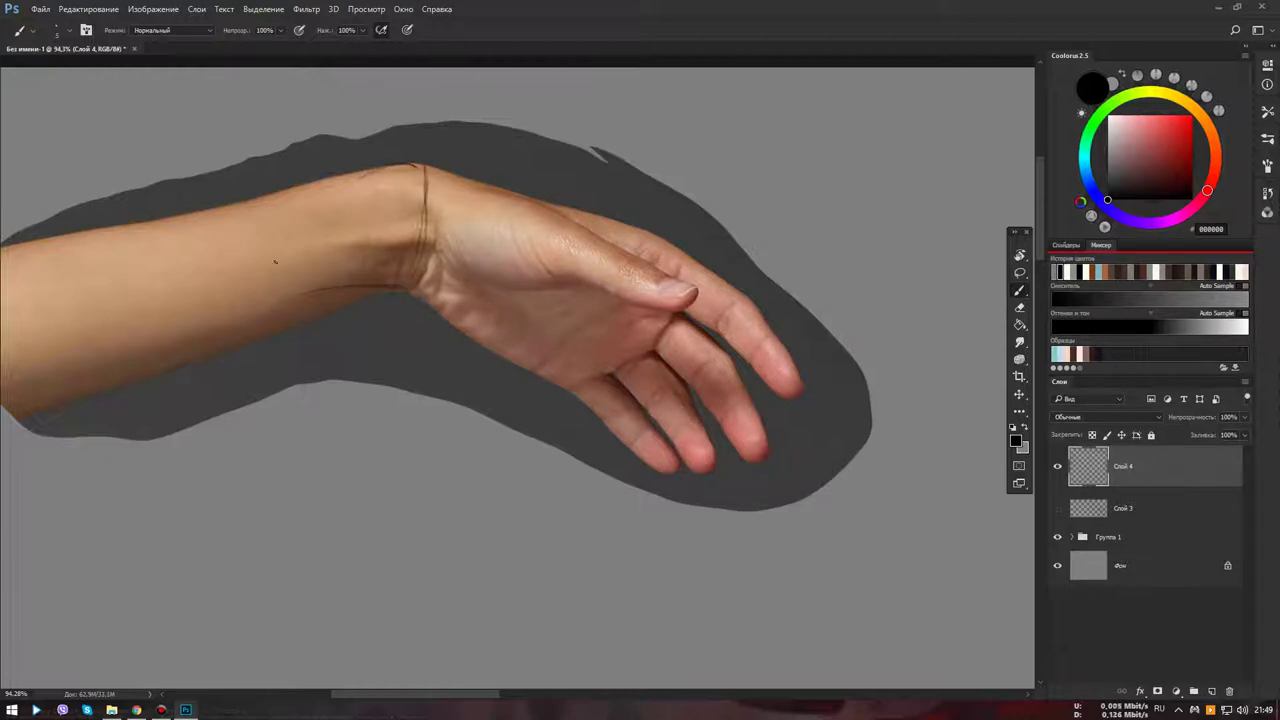
left_click_drag(25, 274, 405, 186)
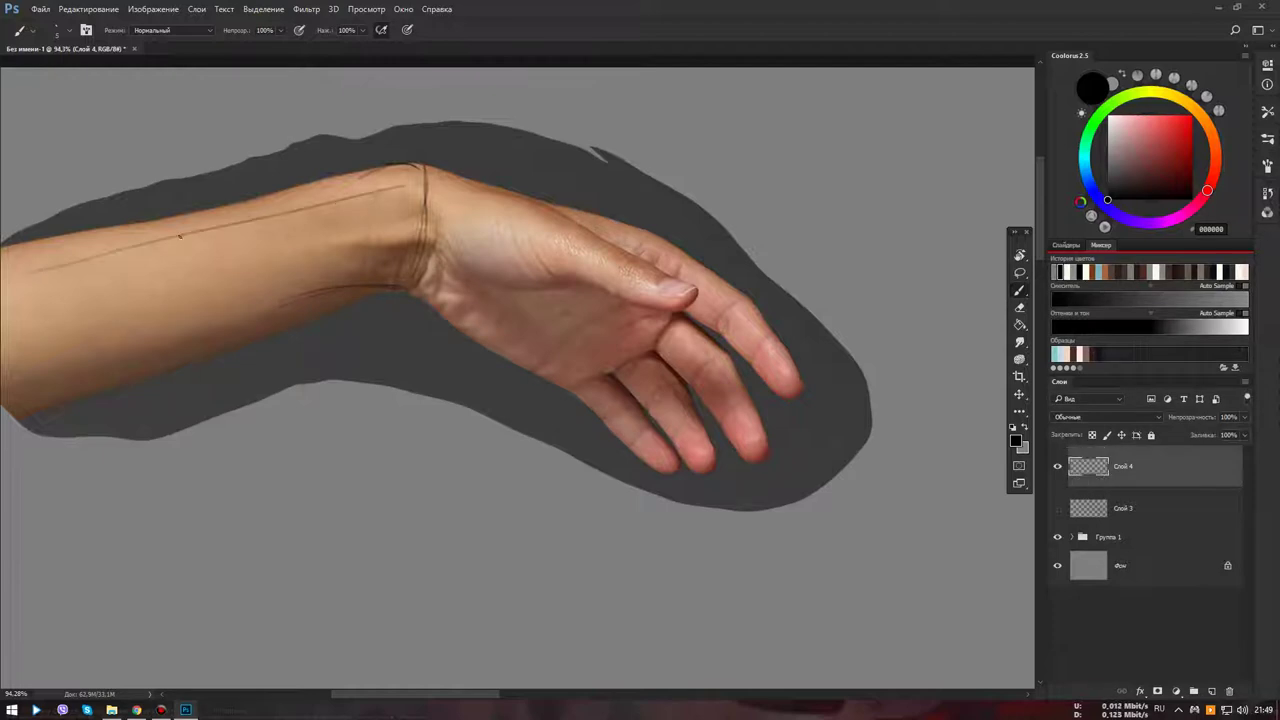
left_click_drag(118, 233, 405, 166)
left_click_drag(350, 216, 20, 346)
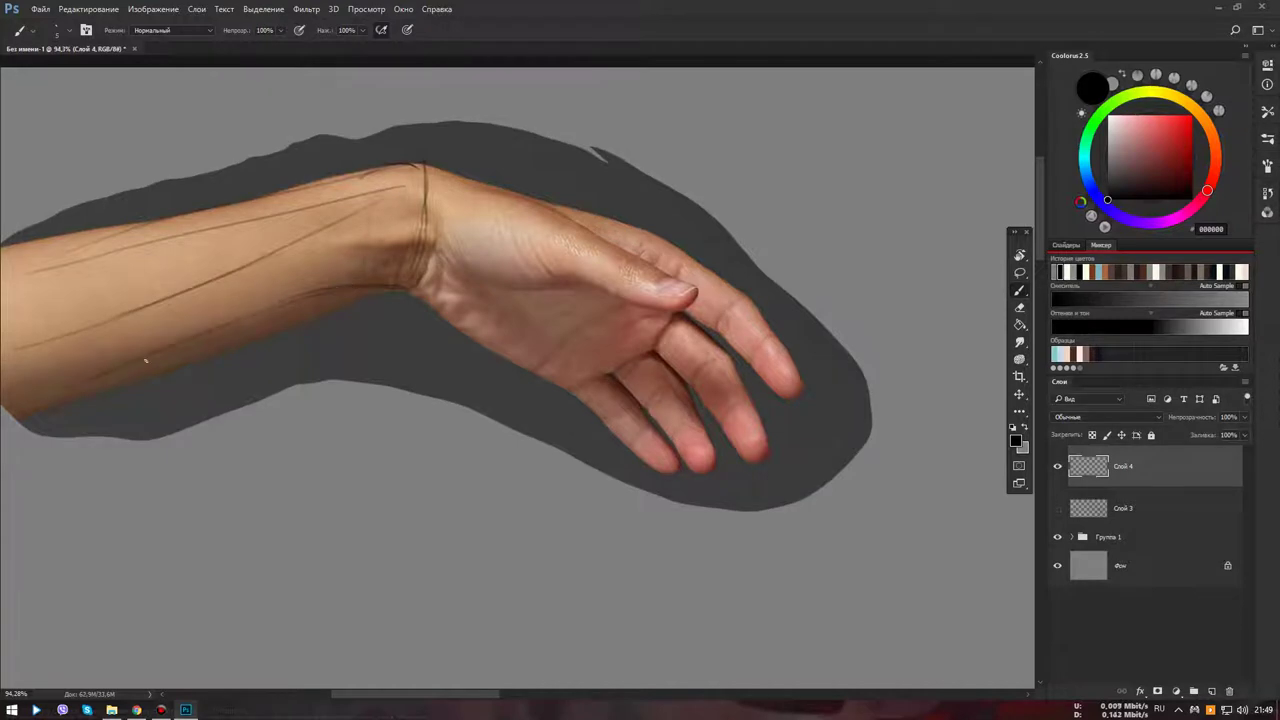
left_click_drag(305, 300, 40, 395)
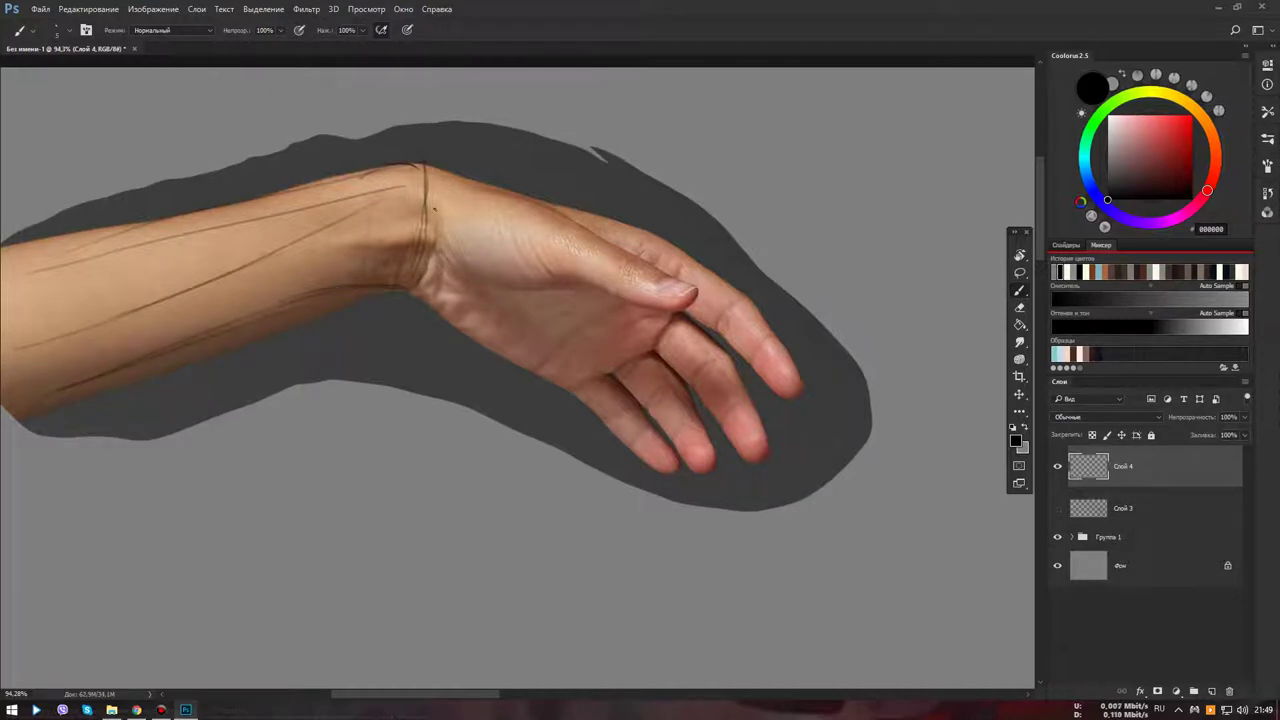
Sketch curved lines around the wrist and outline the hand's top edge
left_click_drag(435, 208, 418, 276)
left_click_drag(462, 184, 430, 284)
left_click_drag(422, 186, 418, 278)
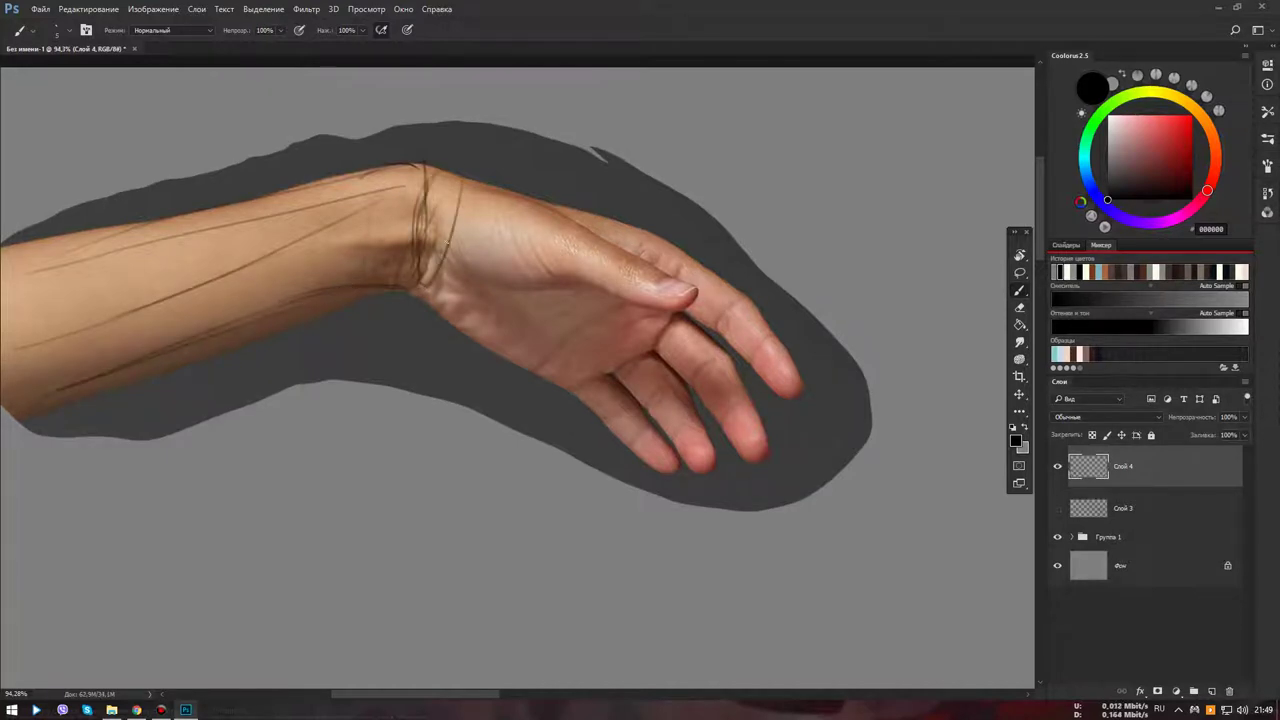
mouse_move(462, 178)
left_mouse_down()
mouse_move(444, 264)
mouse_move(422, 288)
left_mouse_up()
left_click_drag(541, 200, 636, 226)
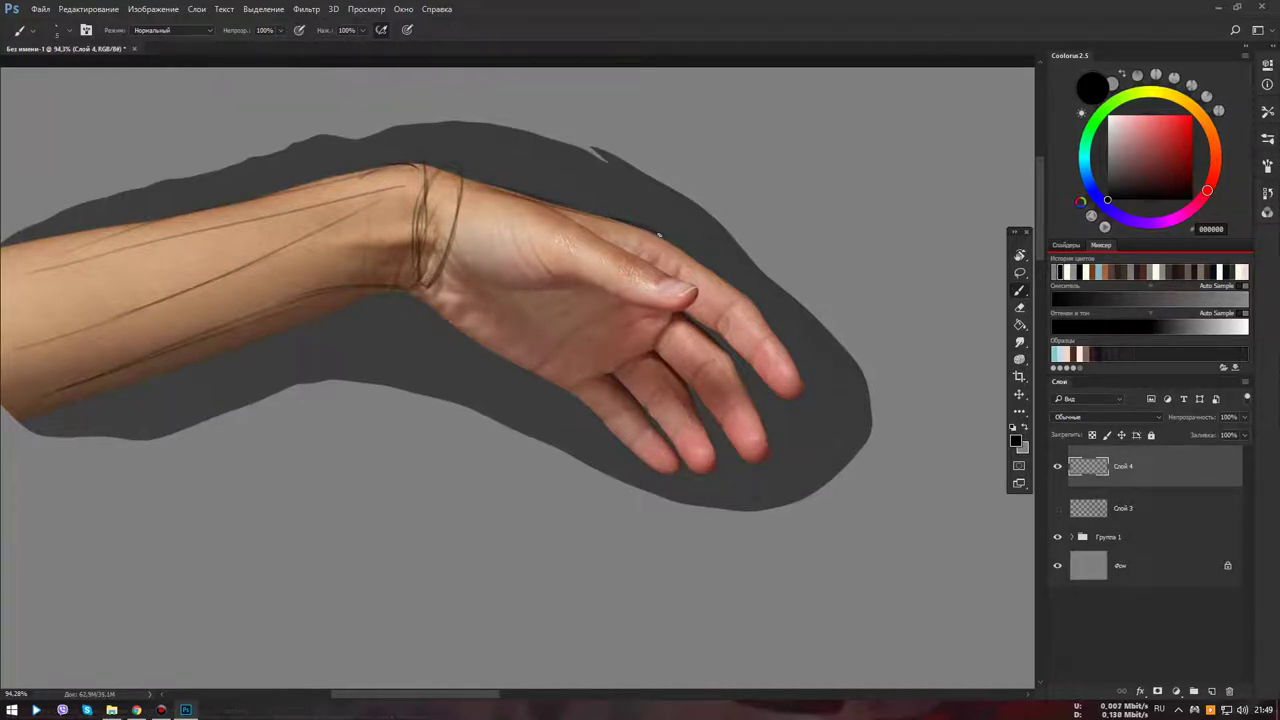
Draw the knuckle ring and outline the hand's lower and right edges
mouse_move(673, 244)
left_mouse_down()
mouse_move(650, 335)
mouse_move(576, 388)
mouse_move(652, 335)
left_mouse_up()
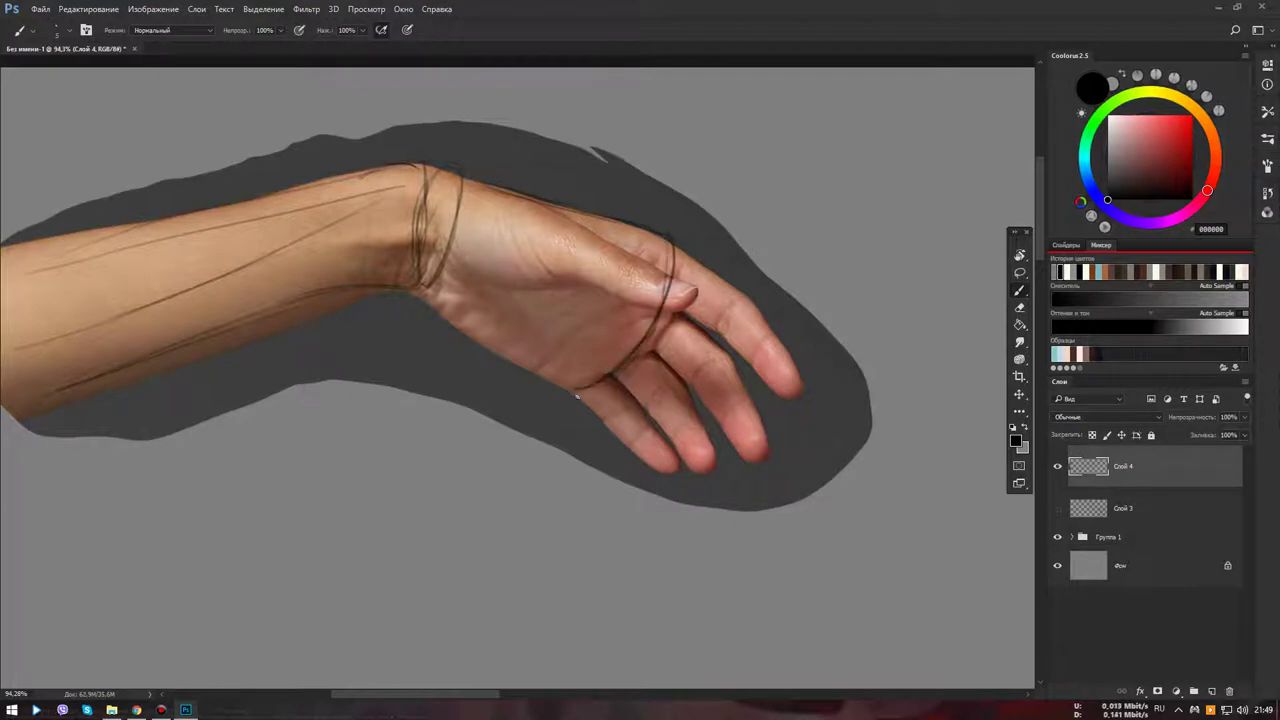
left_click_drag(670, 276, 642, 348)
mouse_move(451, 314)
left_mouse_down()
mouse_move(508, 357)
mouse_move(604, 390)
left_mouse_up()
left_click_drag(512, 362, 588, 378)
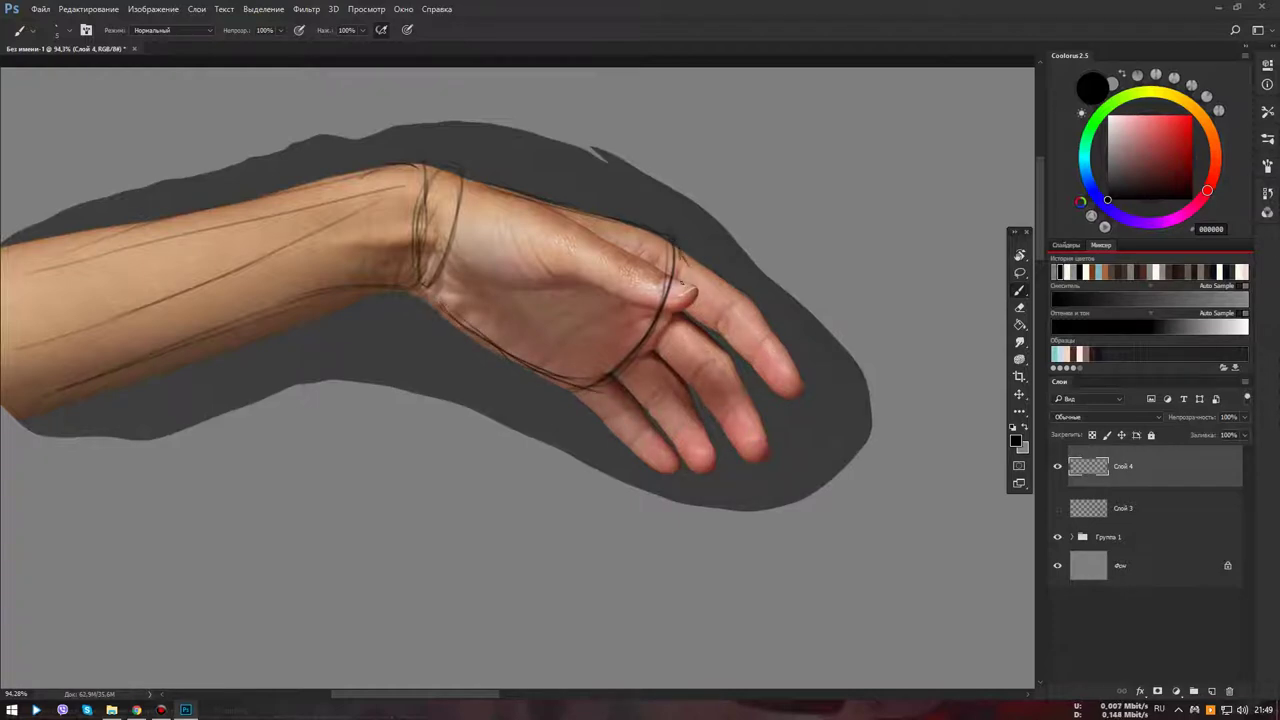
mouse_move(684, 264)
left_mouse_down()
mouse_move(678, 310)
mouse_move(580, 402)
left_mouse_up()
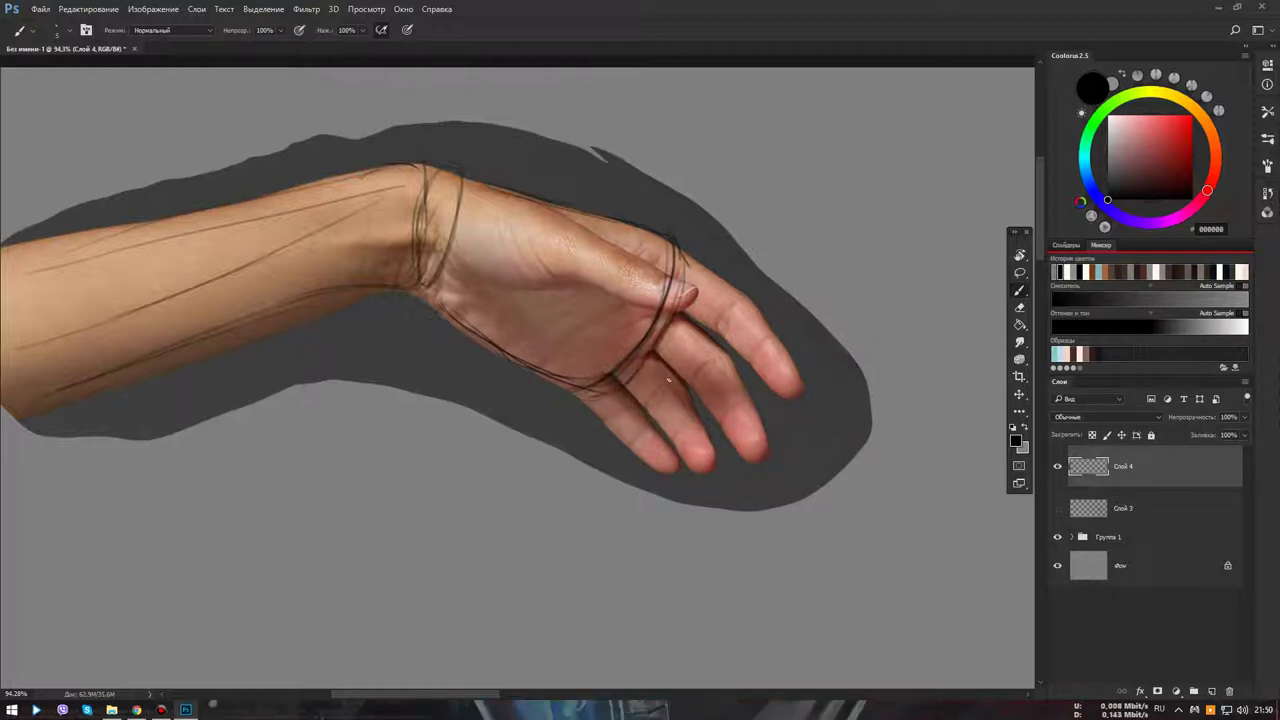
Erase the outer knuckle contour and redraw it as one cleaner line
key("e")
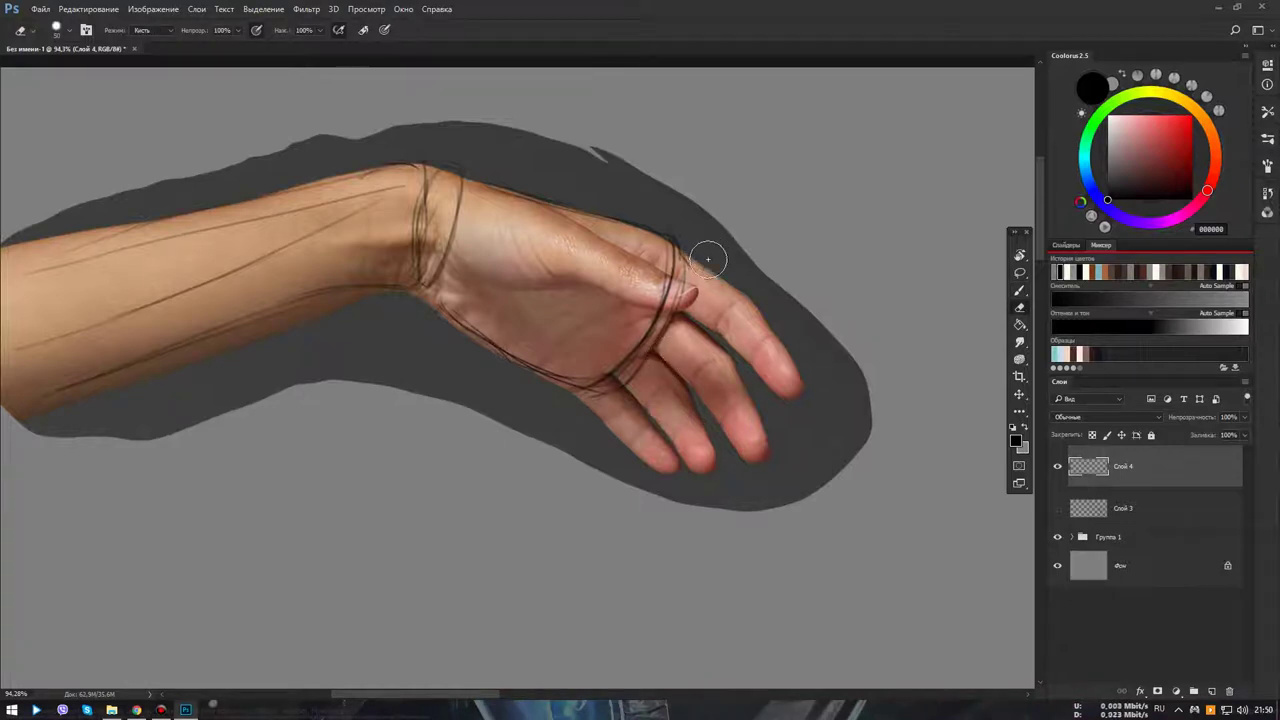
left_click_drag(700, 232, 668, 332)
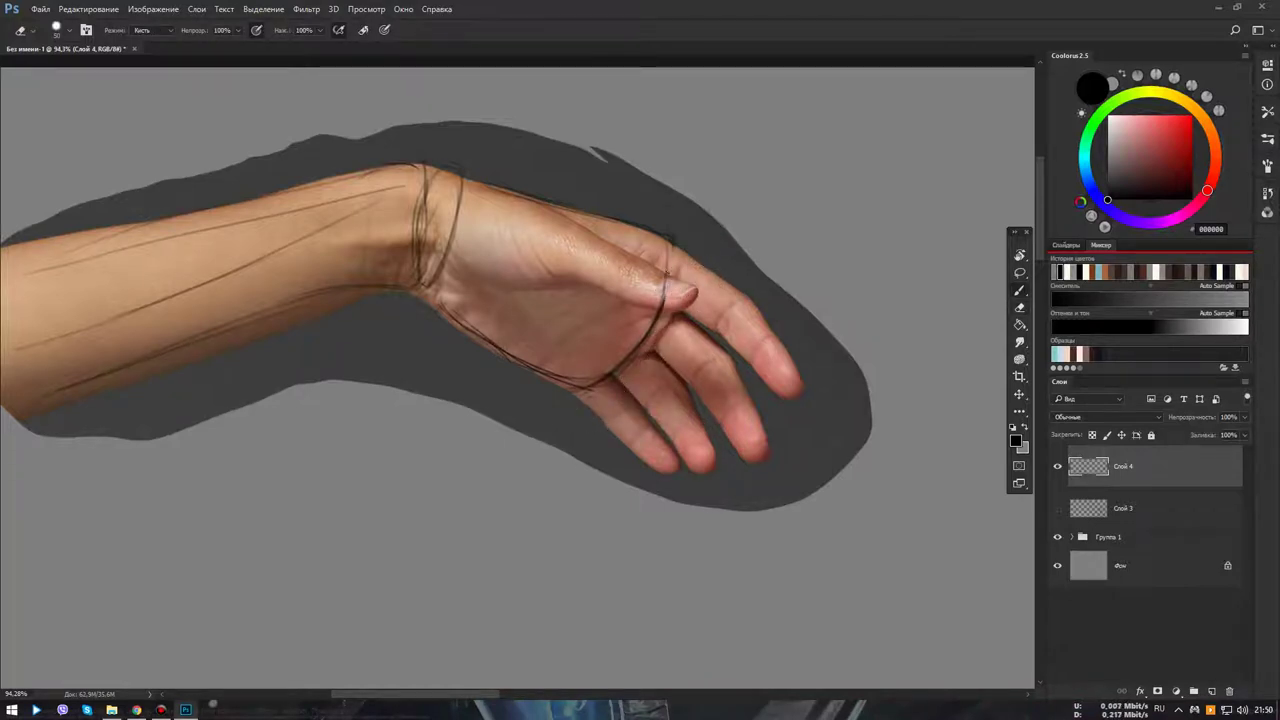
key("b")
left_click_drag(668, 254, 656, 332)
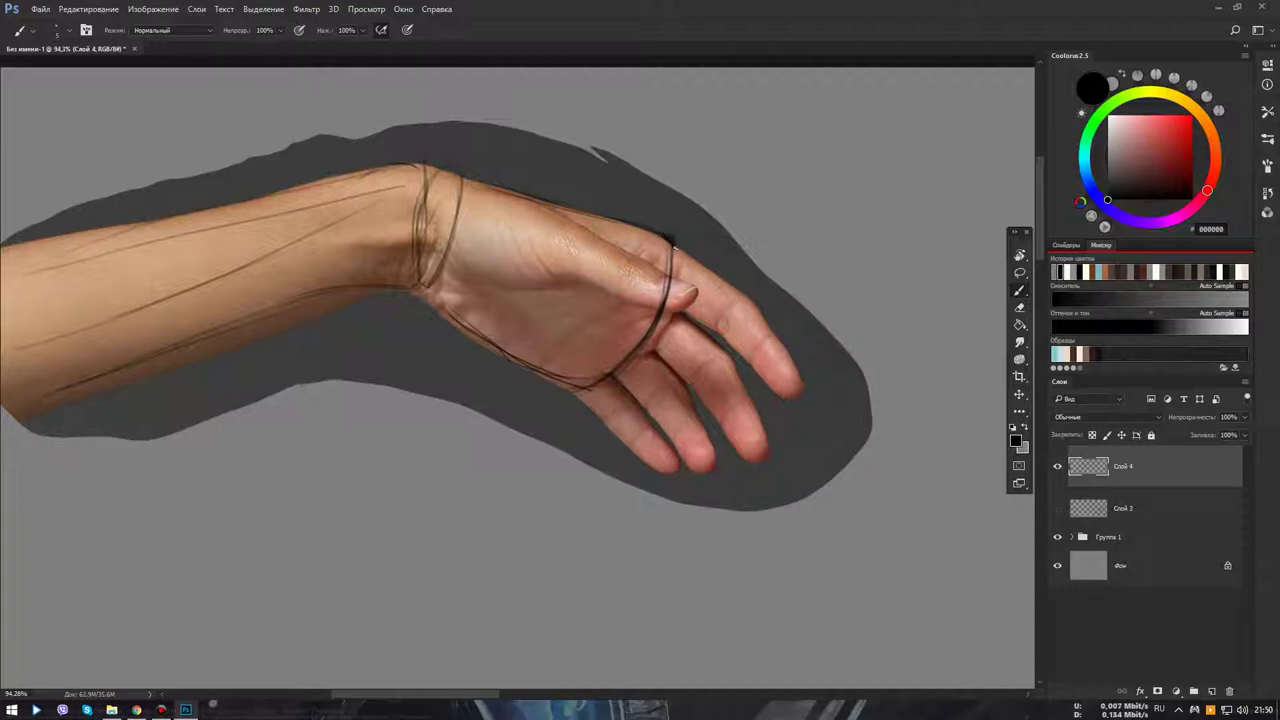
Sketch and darken the hand's top plane lines from wrist to knuckle
left_click_drag(658, 245, 612, 234)
mouse_move(460, 182)
left_mouse_down()
mouse_move(502, 197)
mouse_move(467, 190)
mouse_move(427, 299)
mouse_move(506, 338)
left_mouse_up()
left_click_drag(466, 188, 570, 218)
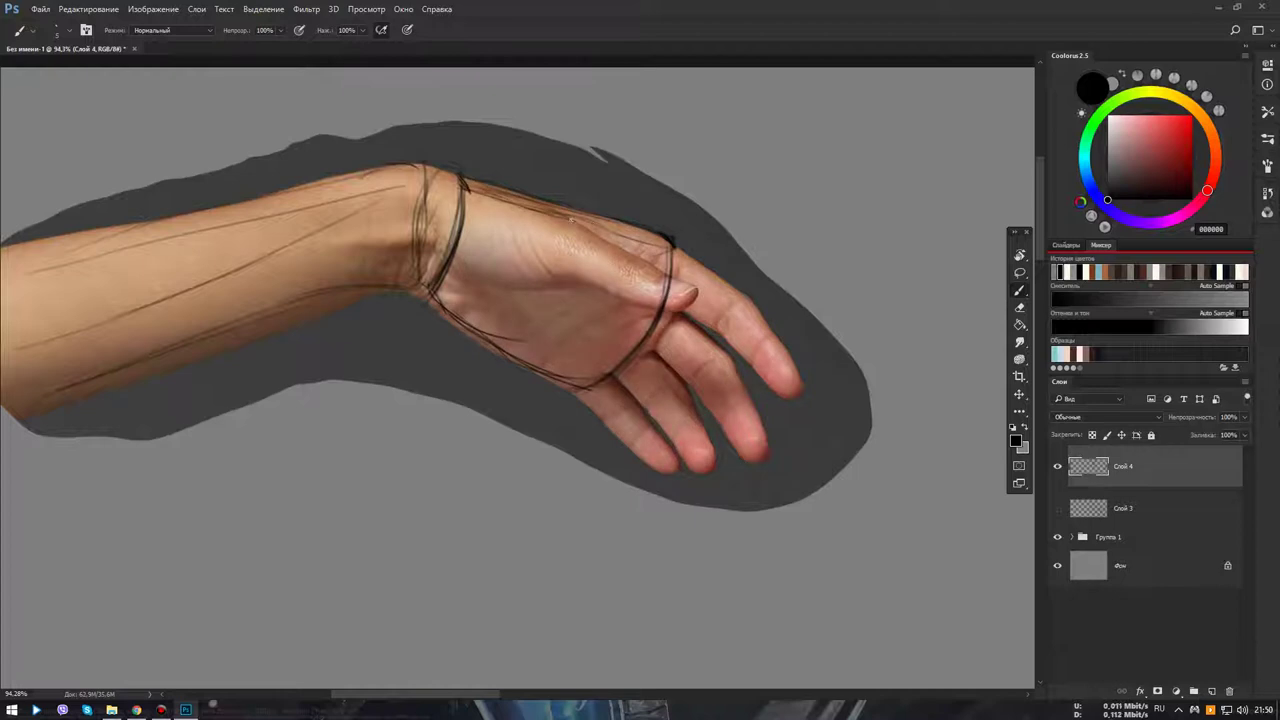
left_click_drag(492, 195, 668, 243)
left_click_drag(582, 225, 624, 237)
left_click_drag(608, 233, 671, 246)
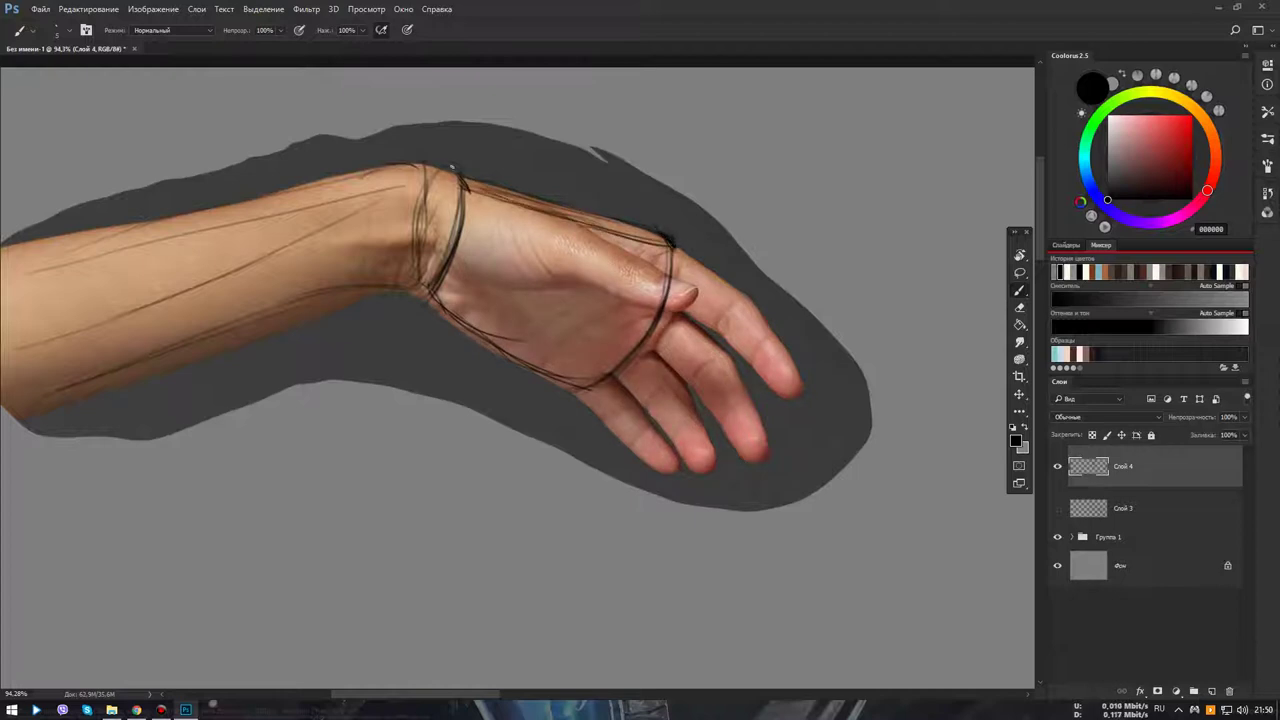
left_click_drag(459, 176, 606, 227)
left_click_drag(519, 192, 669, 240)
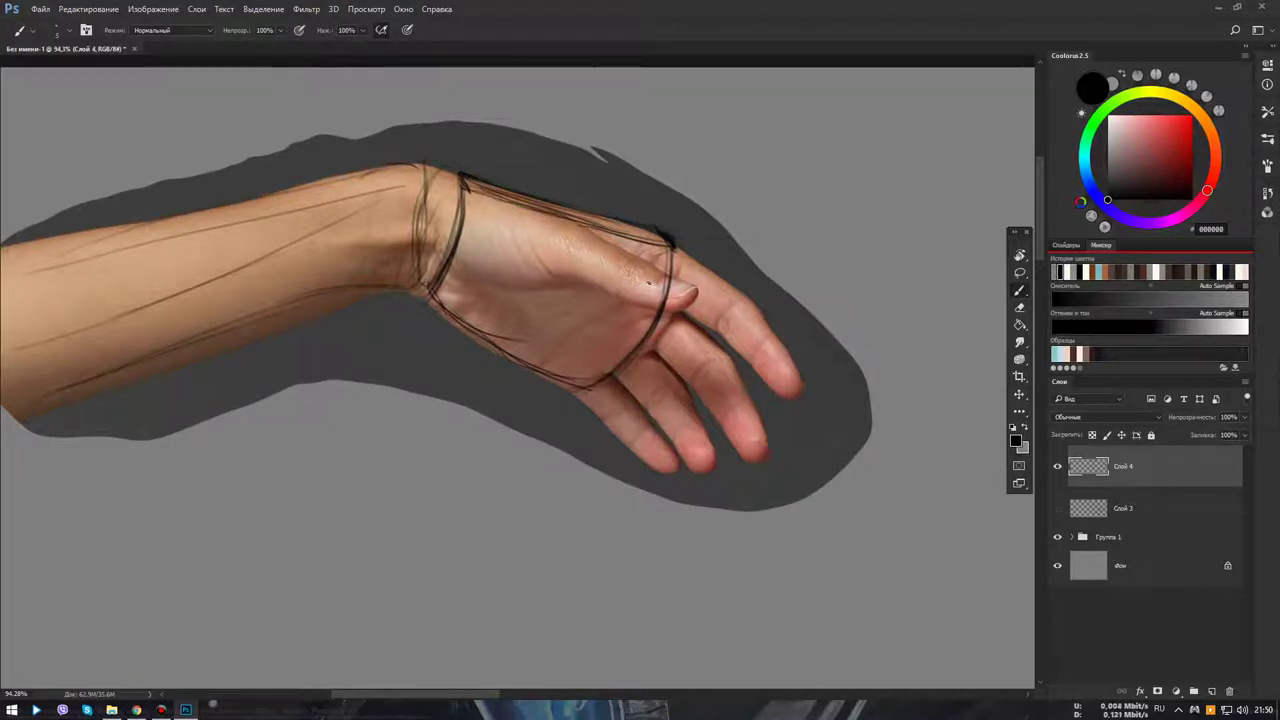
Erase the bracelet lines and dark ring, adding thin lines across the back of the hand
key("e")
mouse_move(670, 240)
left_mouse_down()
mouse_move(625, 265)
mouse_move(462, 182)
left_mouse_up()
key("b")
left_click_drag(560, 206, 707, 280)
key("e")
mouse_move(645, 248)
left_mouse_down()
mouse_move(683, 294)
mouse_move(600, 400)
left_mouse_up()
key("b")
Add a curved knuckle line, lower palm edge lines and wrist-to-knuckle strokes
mouse_move(690, 258)
left_mouse_down()
mouse_move(660, 345)
mouse_move(568, 402)
left_mouse_up()
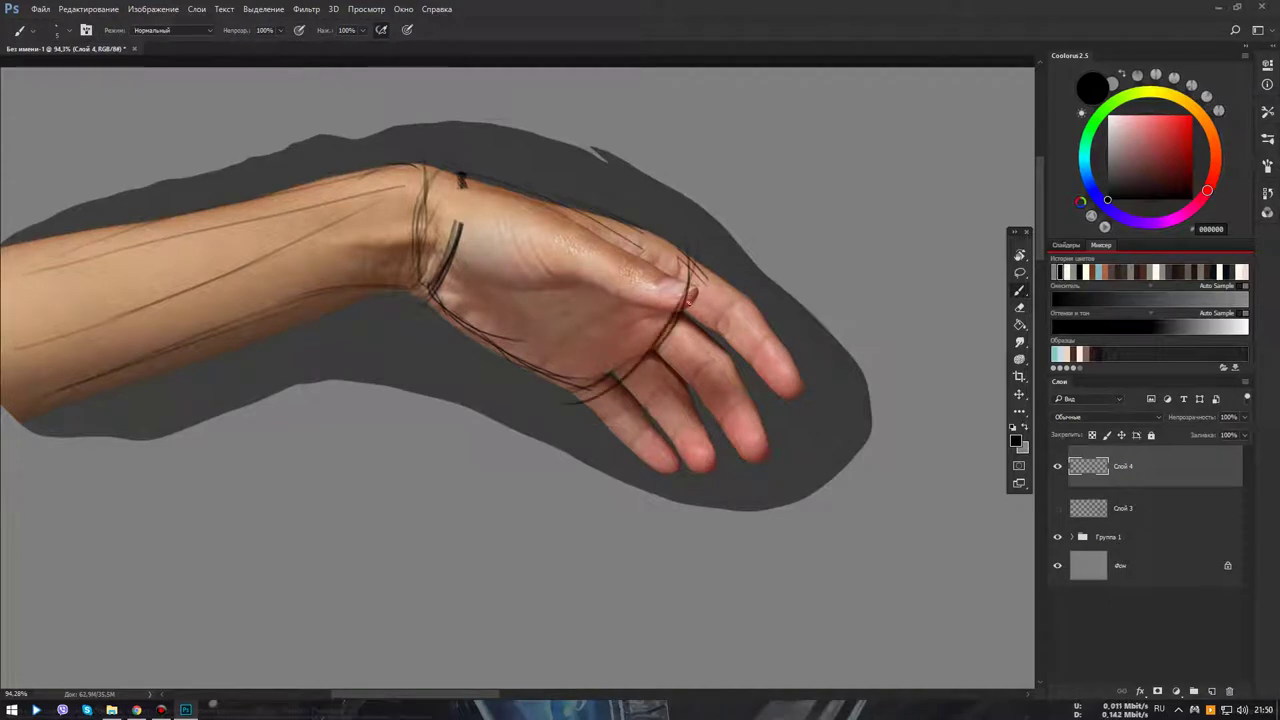
left_click_drag(673, 312, 645, 350)
mouse_move(679, 290)
left_mouse_down()
mouse_move(440, 176)
mouse_move(655, 268)
left_mouse_up()
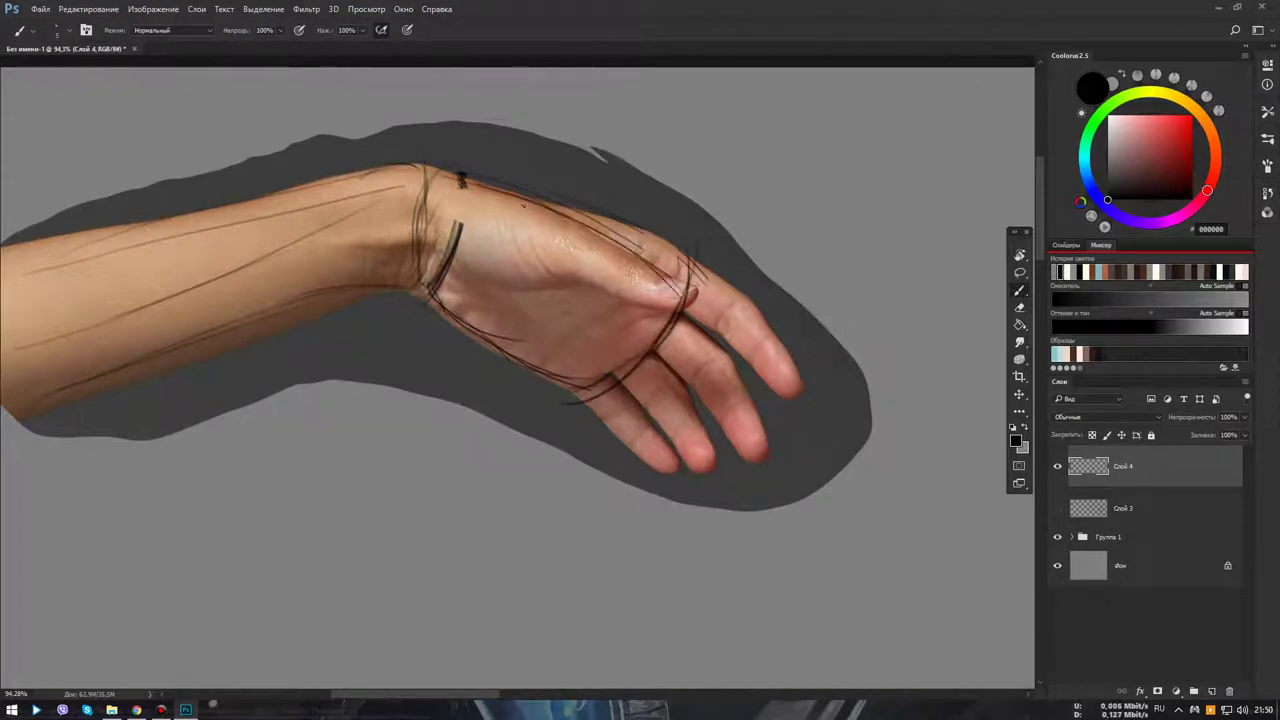
left_click_drag(515, 203, 682, 298)
left_click_drag(614, 218, 664, 240)
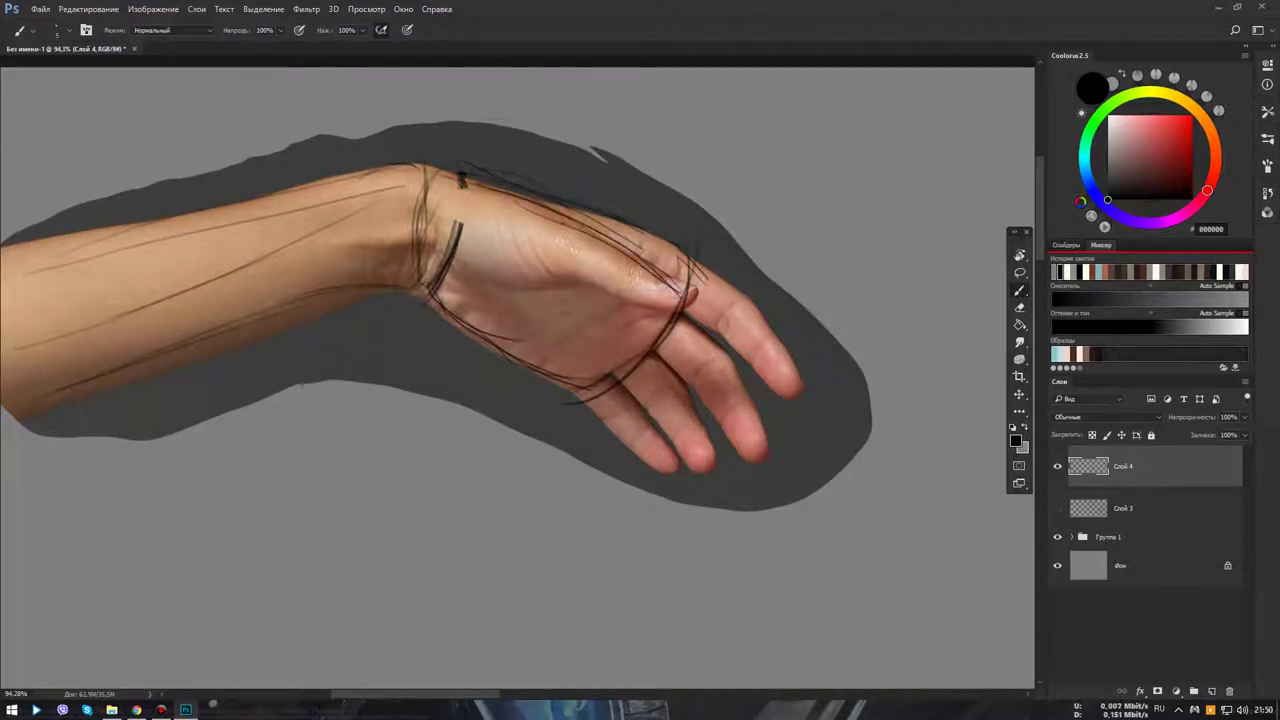
mouse_move(548, 204)
left_mouse_down()
mouse_move(589, 240)
mouse_move(508, 284)
mouse_move(468, 271)
left_mouse_up()
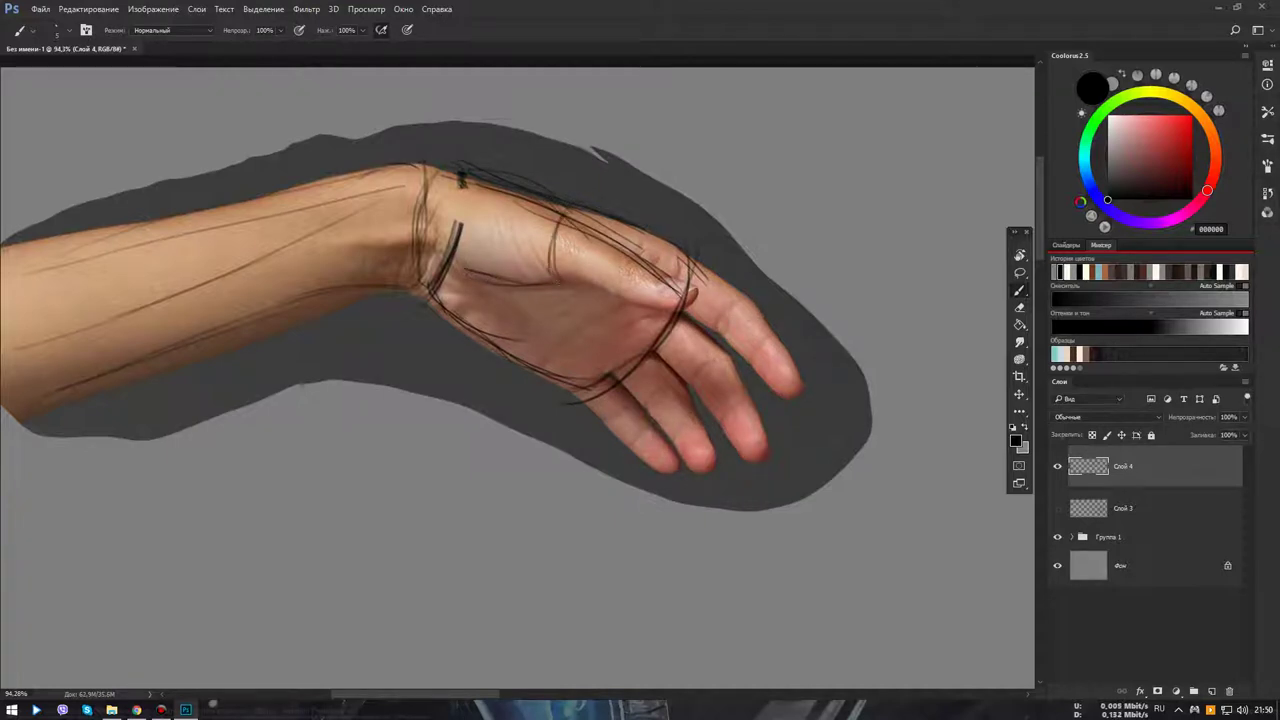
Erase the knuckle sketch lines and clear everything on Слой 4
key("e")
left_click_drag(690, 270, 610, 380)
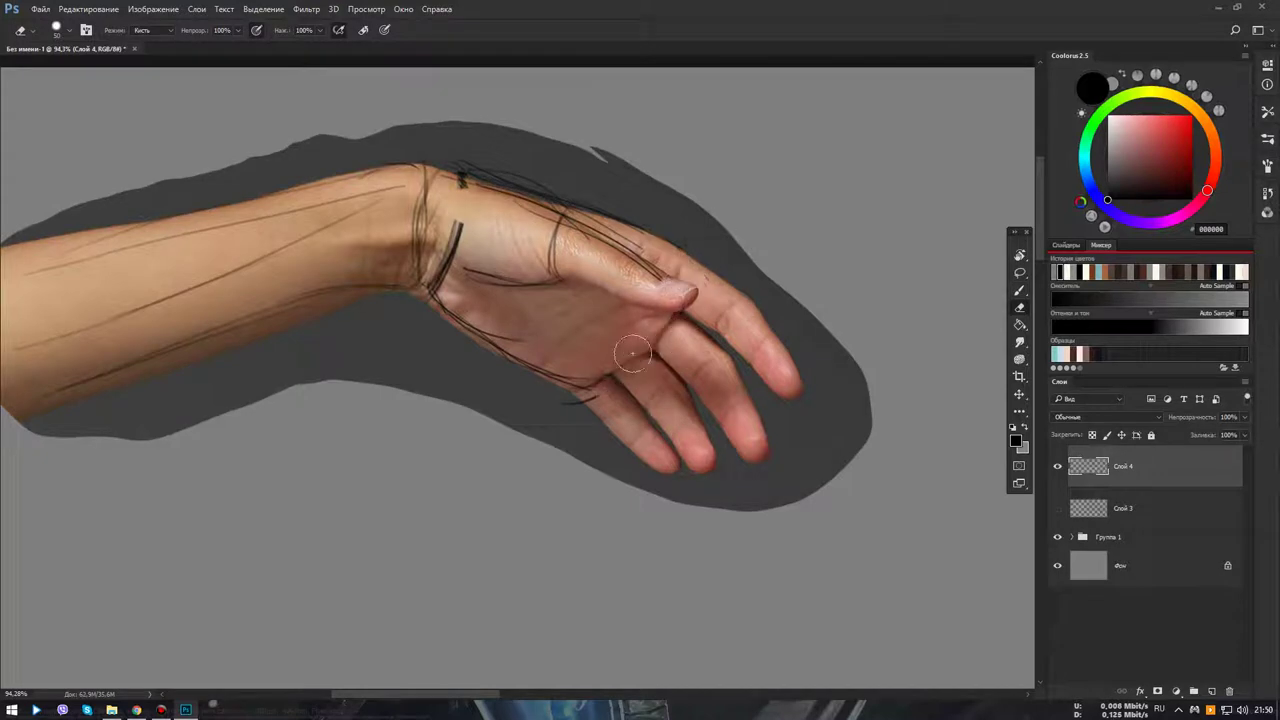
mouse_move(660, 345)
left_mouse_down()
mouse_move(586, 343)
mouse_move(495, 370)
left_mouse_up()
key("ctrl+a")
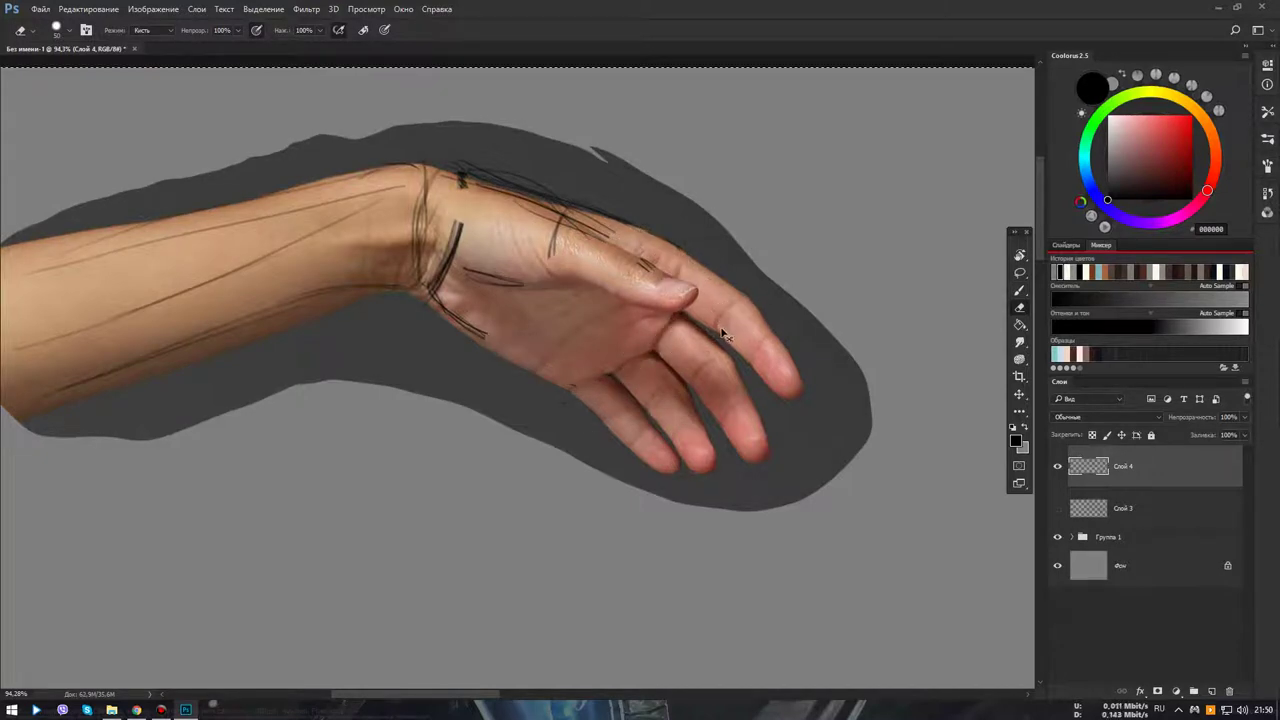
key("Delete")
key("b")
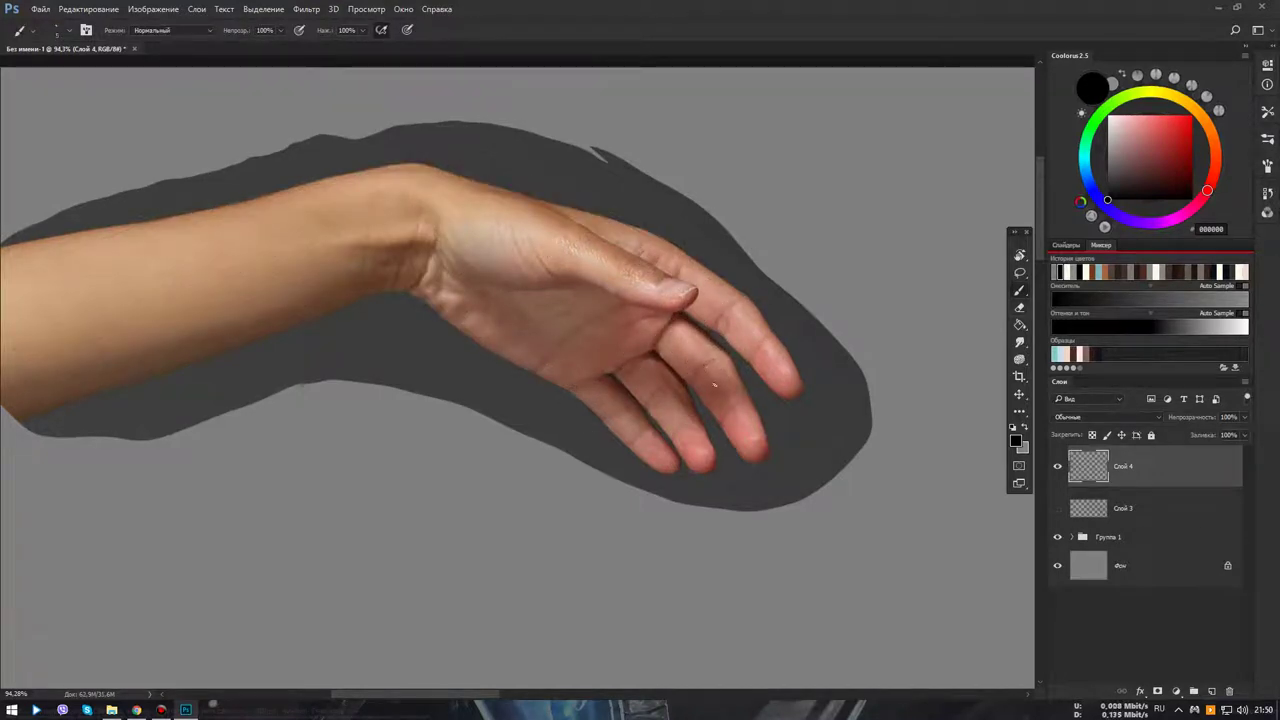
Sketch fresh construction lines near the wrist, thumb and back of the hand
left_click_drag(680, 380, 726, 379)
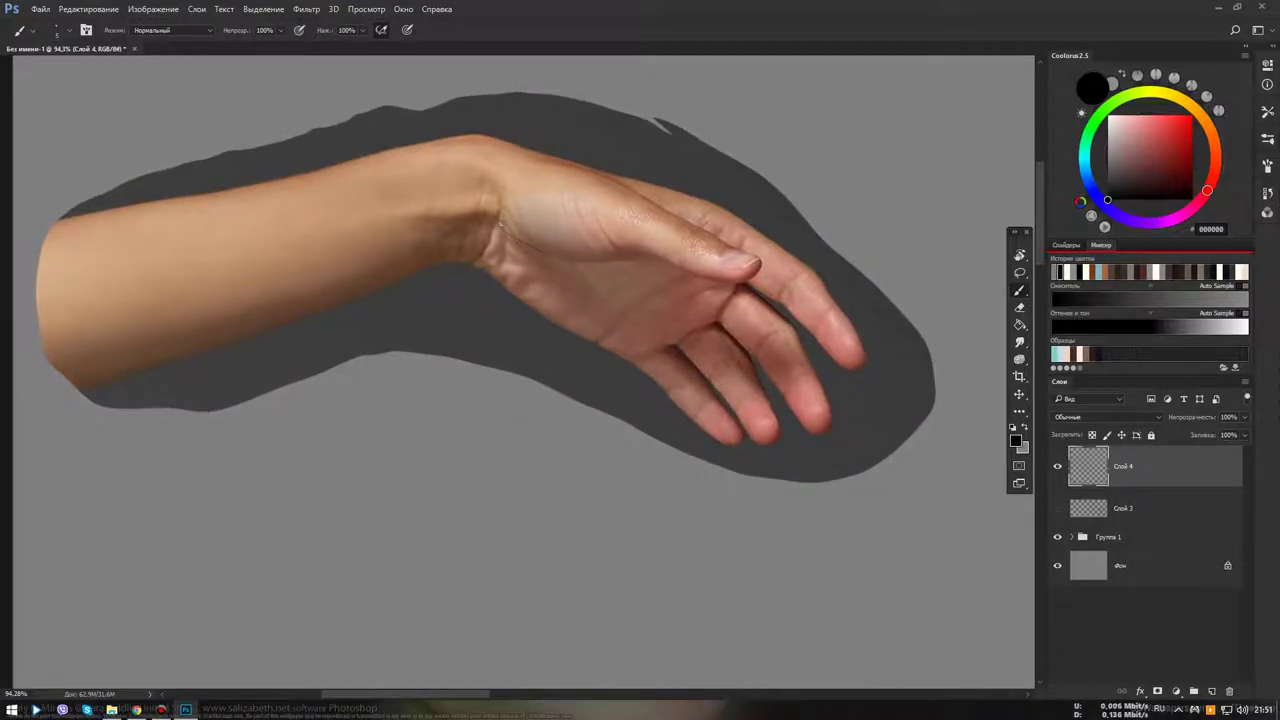
left_click_drag(517, 163, 545, 253)
mouse_move(598, 174)
left_mouse_down()
mouse_move(630, 189)
mouse_move(625, 248)
mouse_move(684, 266)
mouse_move(746, 252)
mouse_move(762, 274)
mouse_move(624, 180)
left_mouse_up()
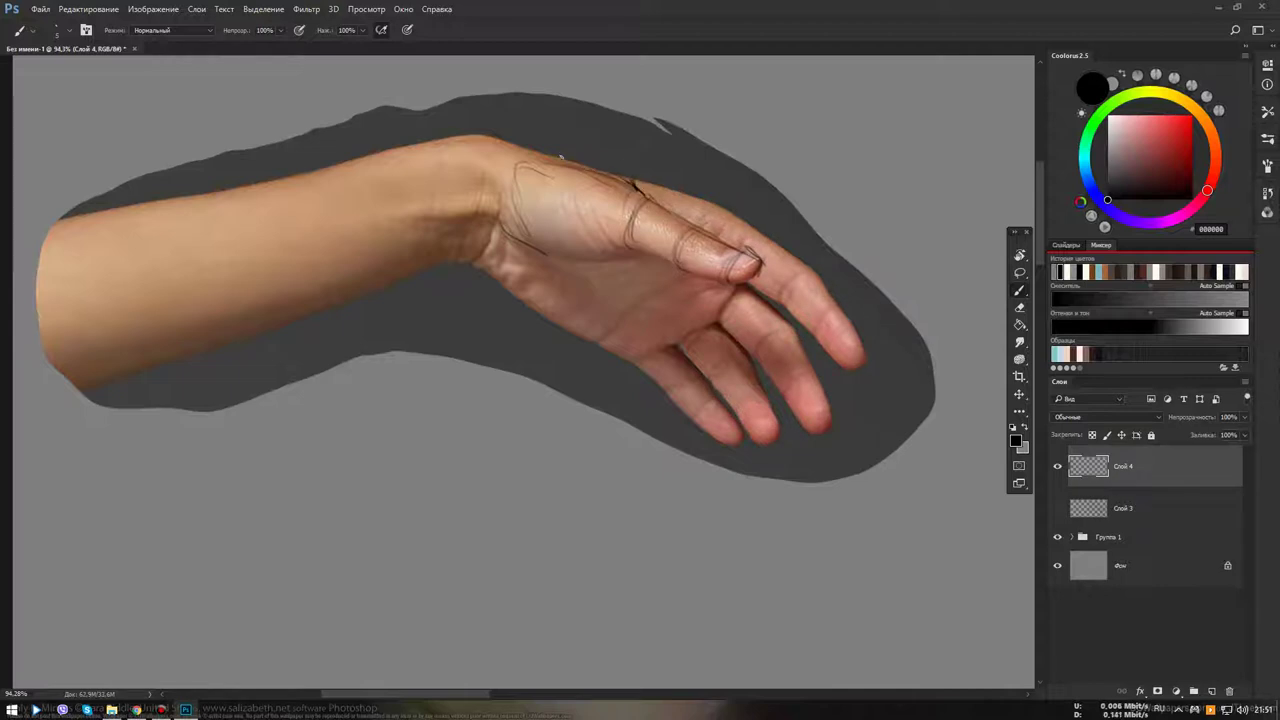
mouse_move(482, 154)
left_mouse_down()
mouse_move(522, 188)
mouse_move(520, 228)
mouse_move(574, 260)
left_mouse_up()
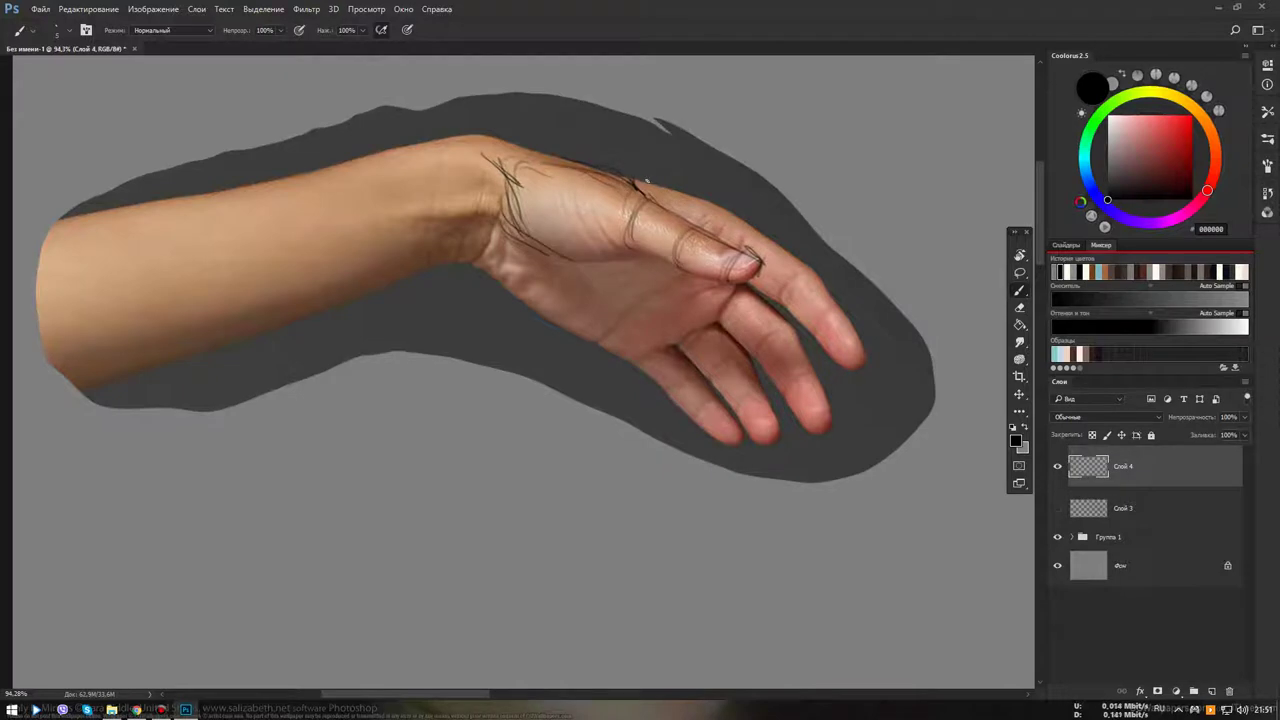
left_click_drag(676, 302, 606, 325)
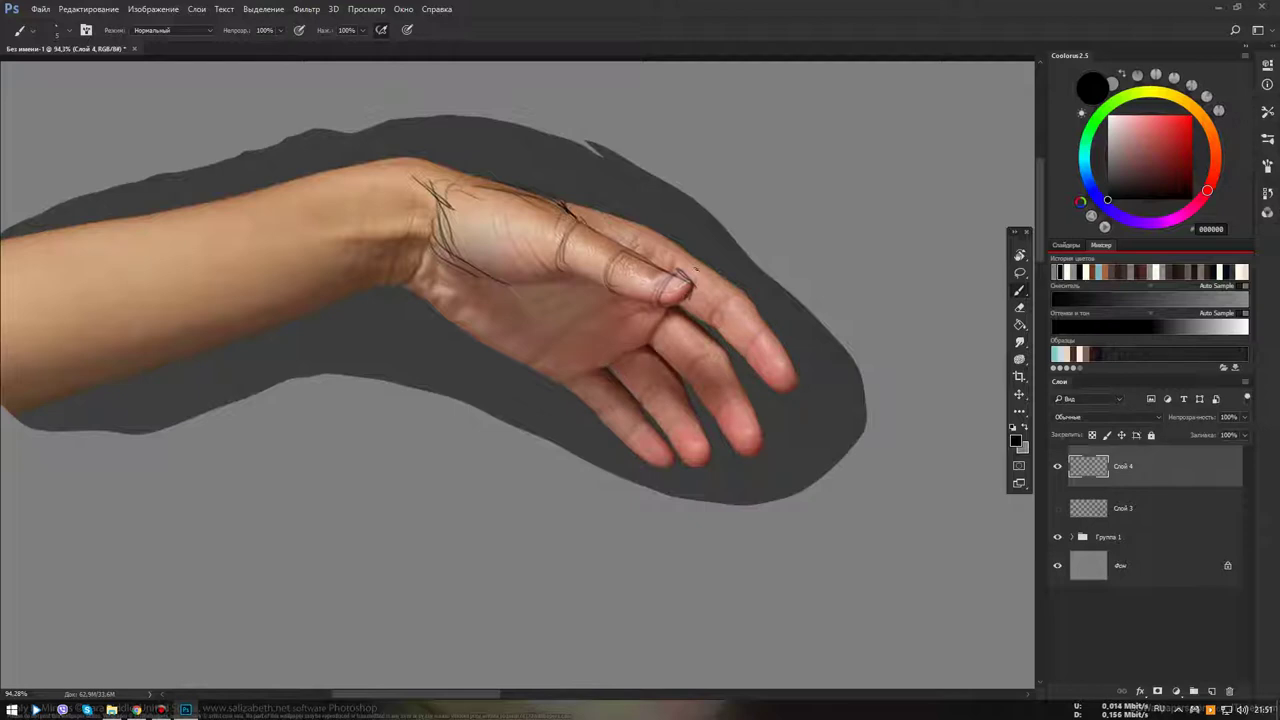
Sketch the palm edge, lower palm edge, top edge of the hand and a wrist stroke
mouse_move(684, 274)
left_mouse_down()
mouse_move(610, 366)
mouse_move(560, 385)
left_mouse_up()
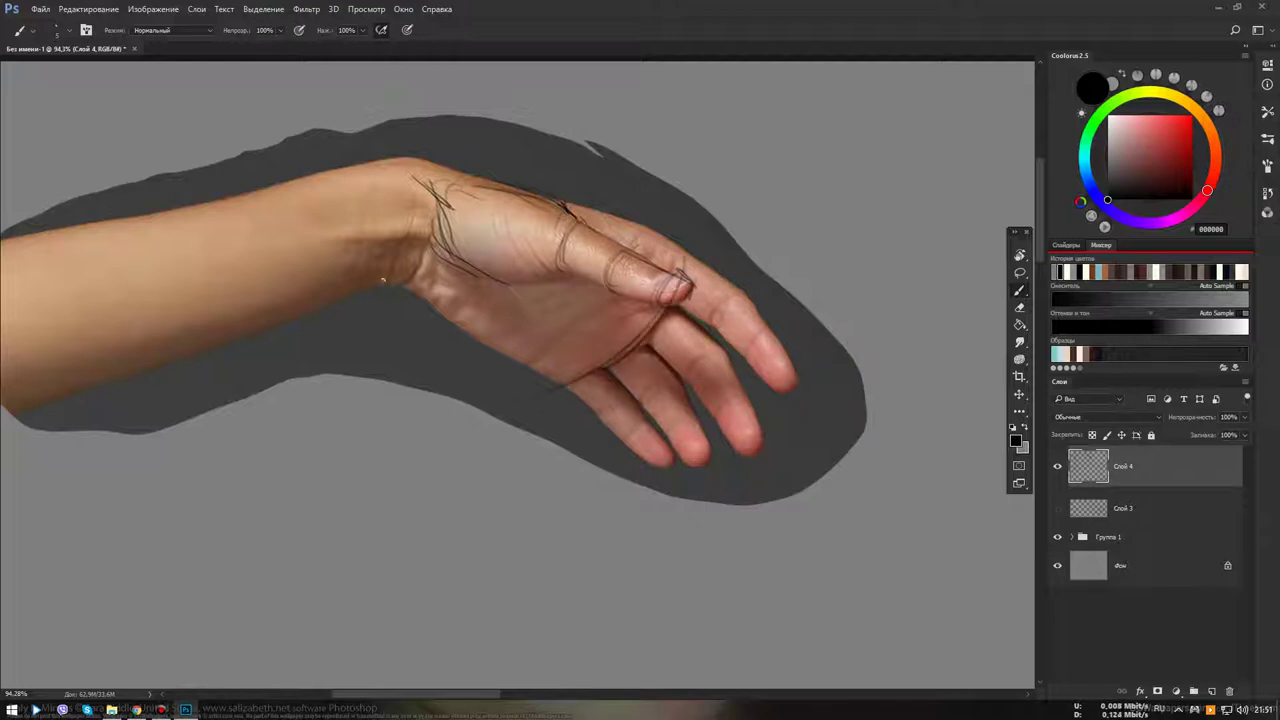
left_click_drag(470, 338, 582, 388)
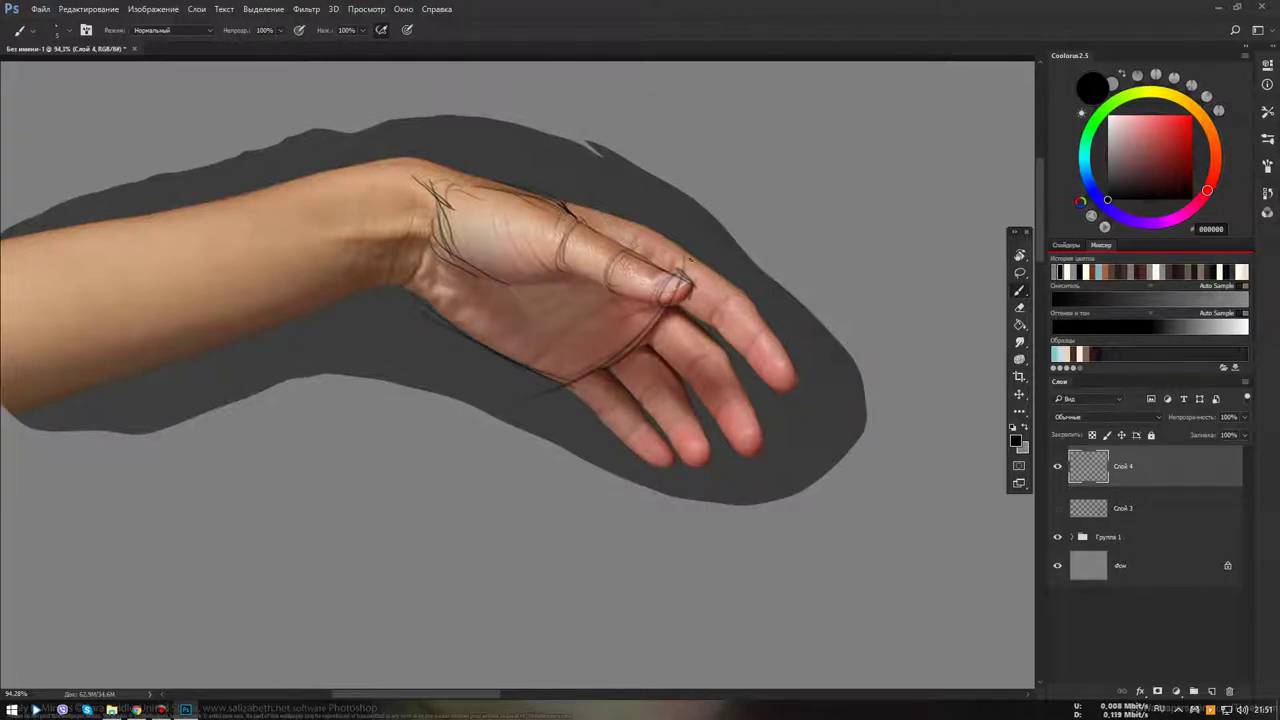
left_click_drag(648, 228, 466, 188)
left_click_drag(680, 254, 538, 213)
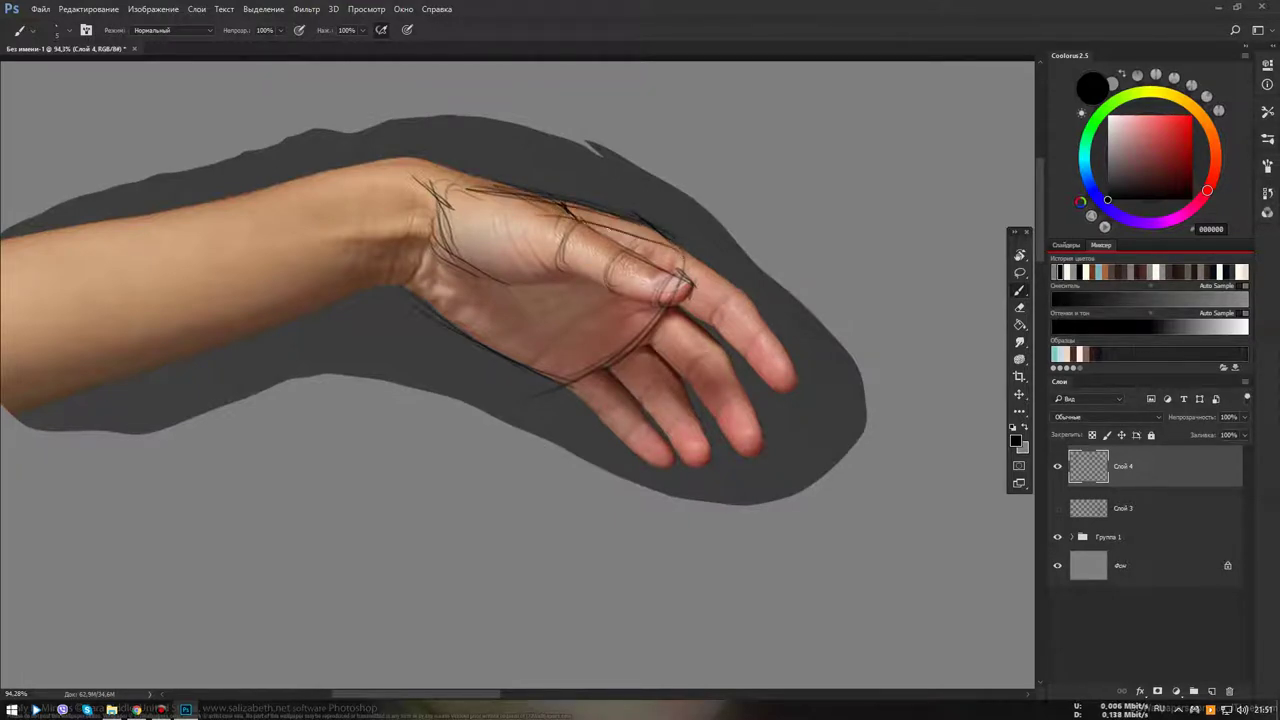
left_click_drag(638, 232, 472, 201)
mouse_move(598, 228)
left_mouse_down()
mouse_move(458, 201)
mouse_move(555, 204)
mouse_move(546, 197)
mouse_move(572, 221)
left_mouse_up()
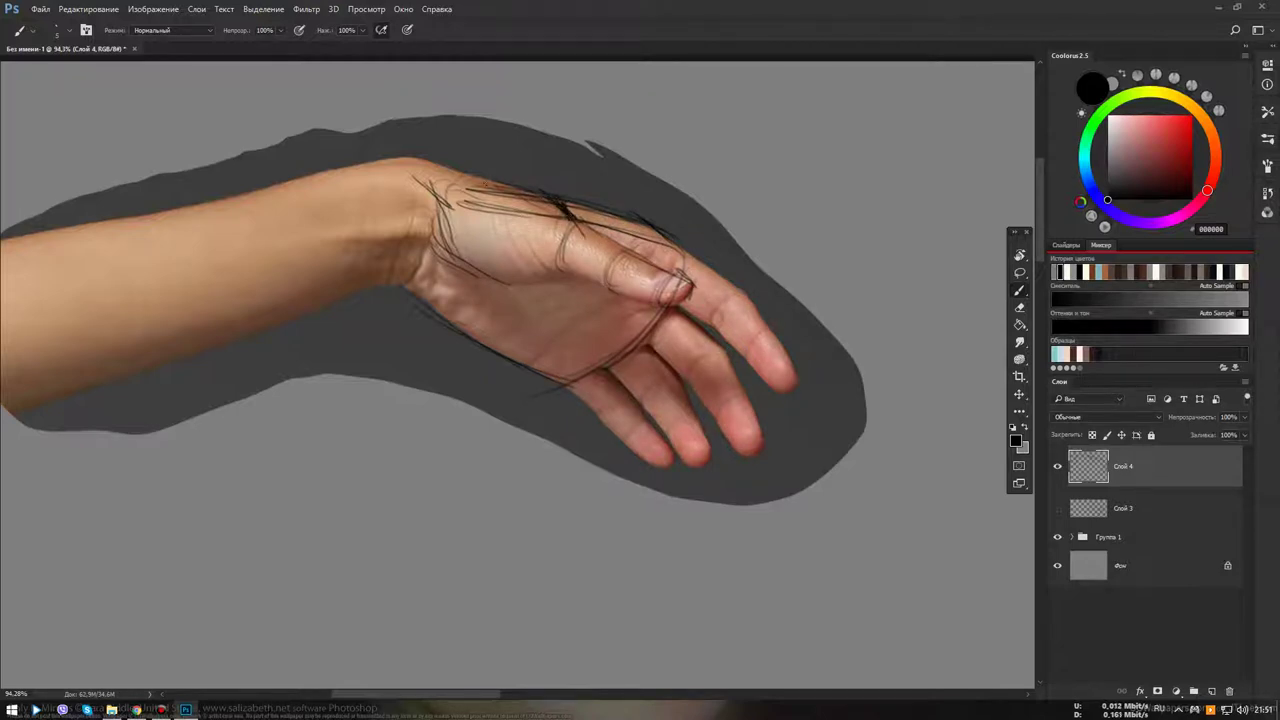
left_click_drag(460, 176, 445, 207)
left_click_drag(849, 317, 523, 325)
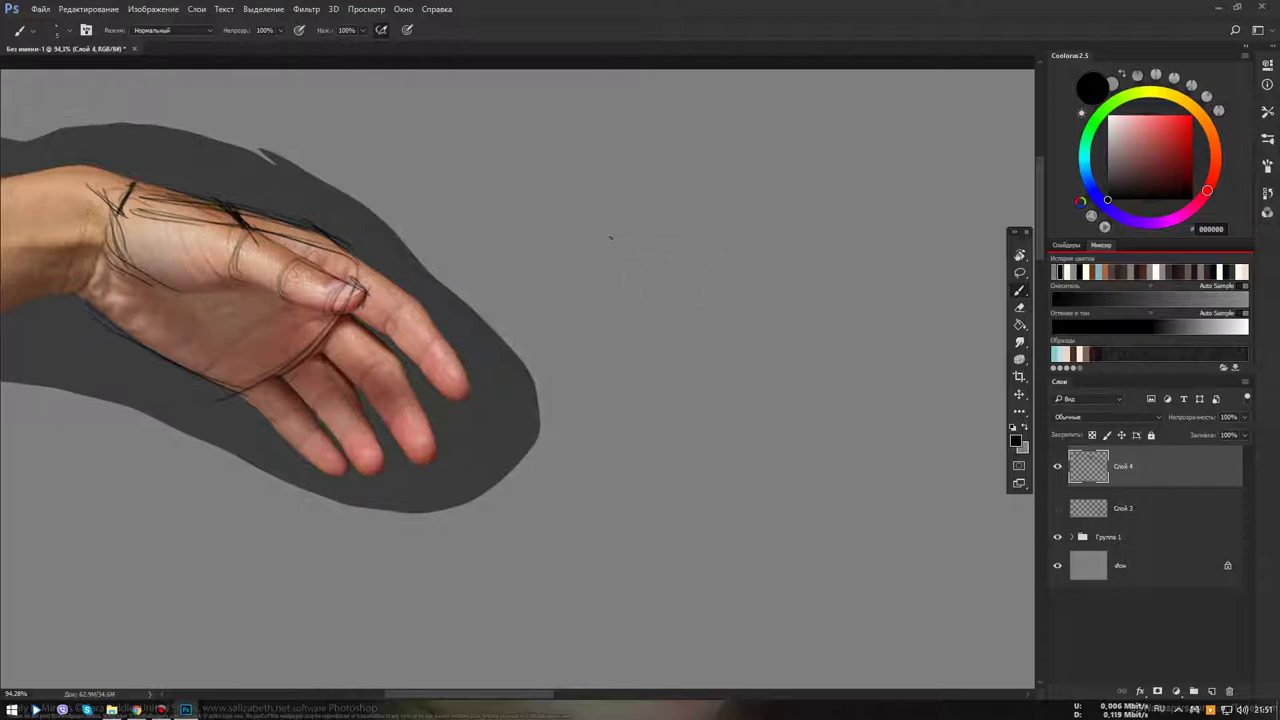
Draw the box's top edge and its left and right sides in the grey space beside the hand
left_click_drag(600, 223, 778, 208)
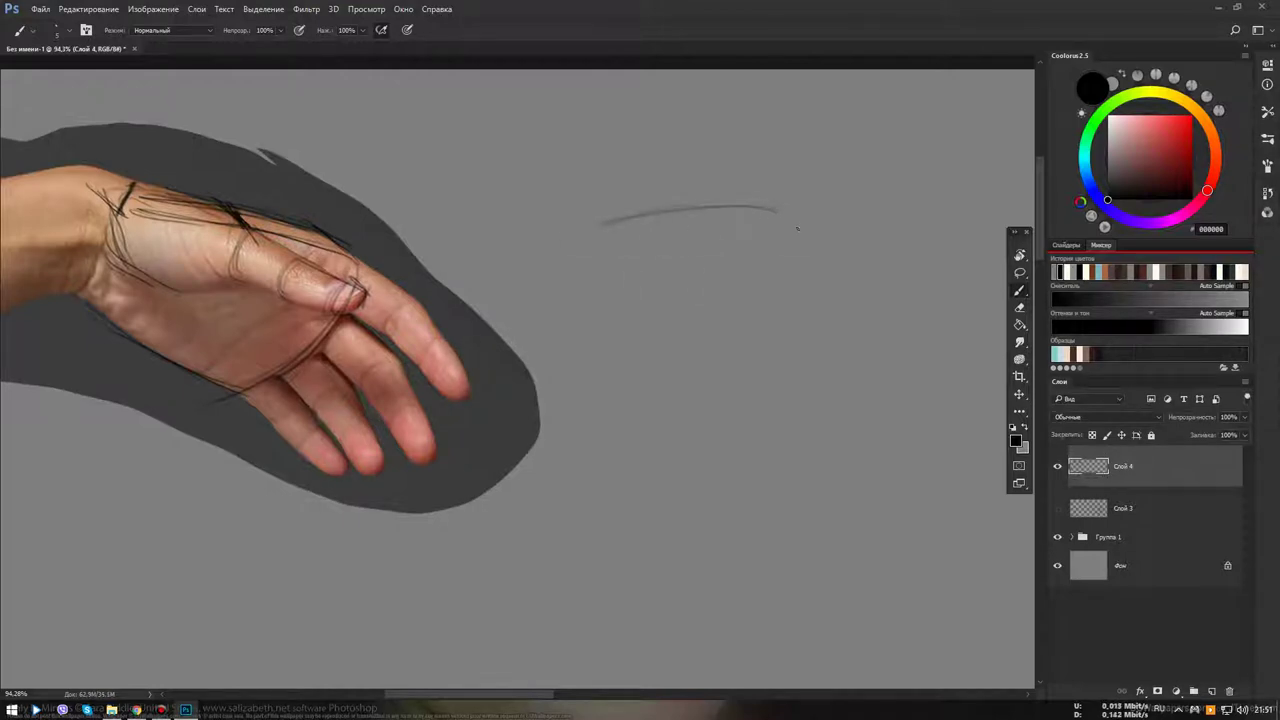
mouse_move(604, 217)
left_mouse_down()
mouse_move(633, 328)
mouse_move(627, 291)
left_mouse_up()
mouse_move(781, 212)
left_mouse_down()
mouse_move(817, 353)
mouse_move(642, 362)
mouse_move(818, 355)
left_mouse_up()
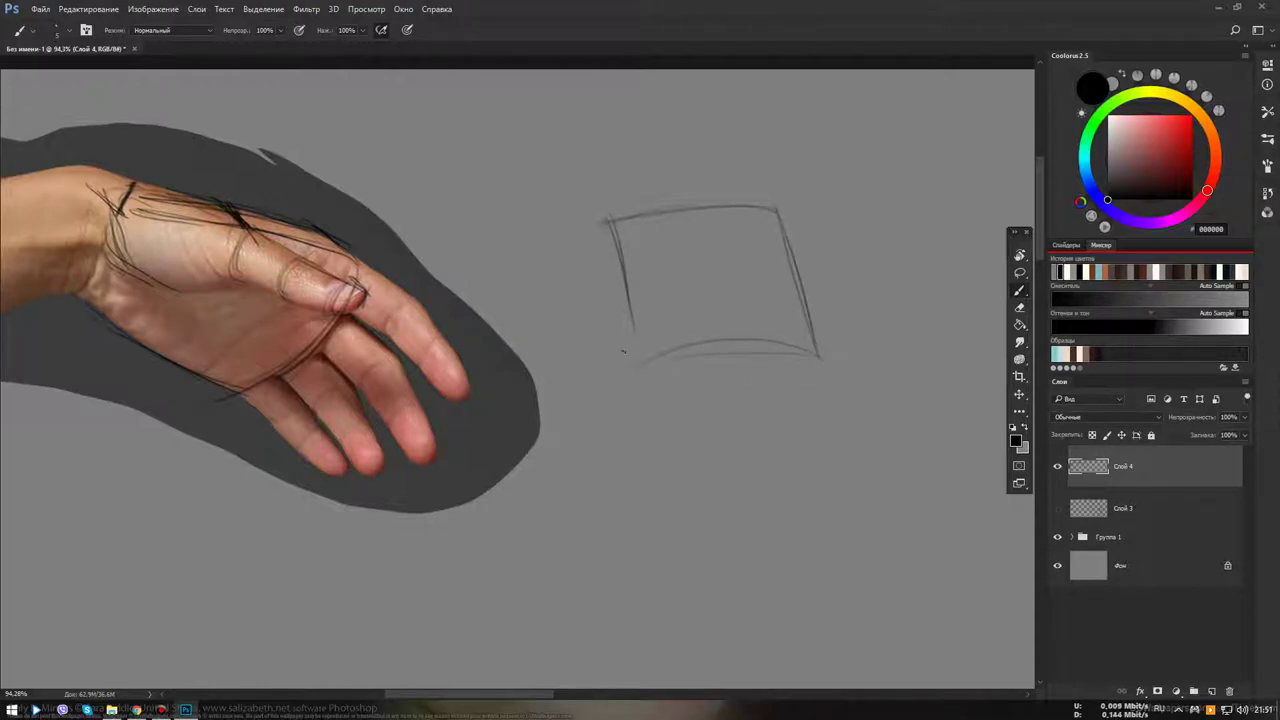
left_click_drag(632, 338, 621, 264)
left_click_drag(605, 218, 612, 312)
left_click_drag(609, 256, 617, 342)
Extend the left edge down and draw the box front face's bottom and right side
mouse_move(632, 404)
left_mouse_down()
mouse_move(616, 320)
mouse_move(634, 425)
left_mouse_up()
left_click_drag(640, 364, 636, 436)
mouse_move(644, 386)
left_mouse_down()
mouse_move(642, 426)
mouse_move(808, 395)
left_mouse_up()
left_click_drag(656, 410, 804, 408)
mouse_move(822, 366)
left_mouse_down()
mouse_move(822, 426)
mouse_move(814, 414)
left_mouse_up()
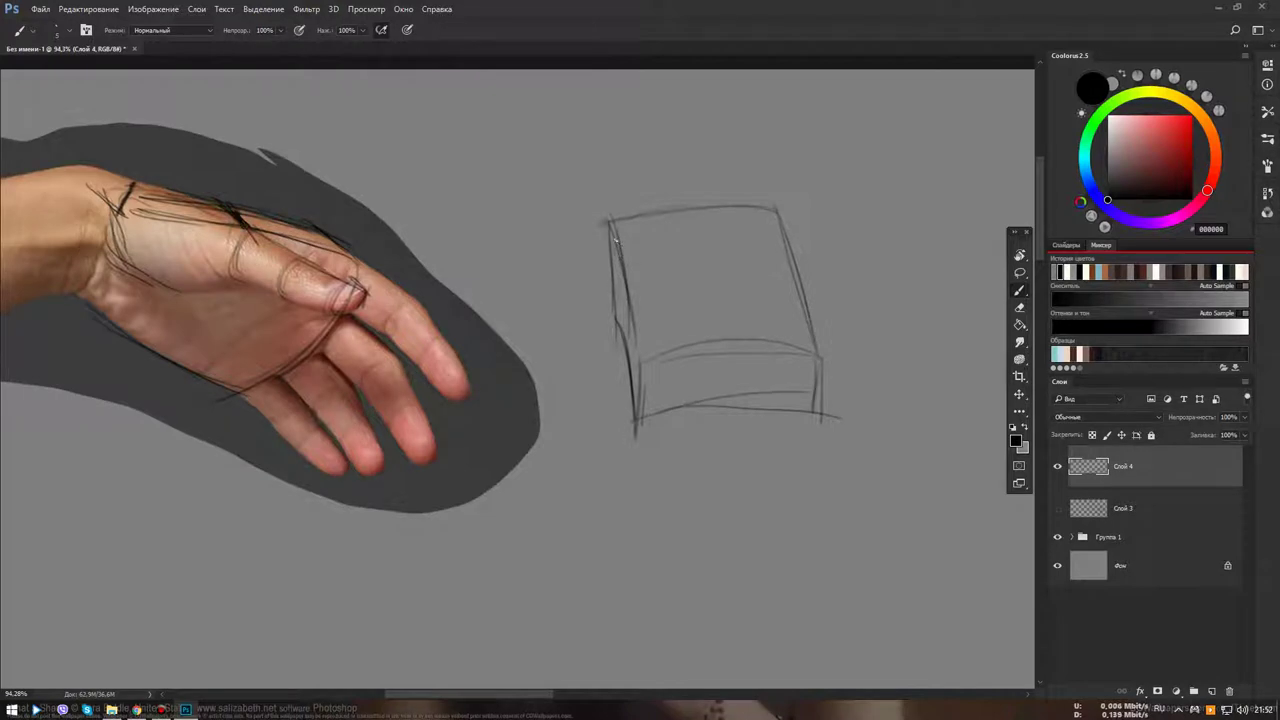
Add a side-plane wedge off the box corner, close the lower-left corner, and begin a knuckle oval
left_click_drag(613, 239, 592, 338)
mouse_move(610, 272)
left_mouse_down()
mouse_move(586, 346)
mouse_move(606, 346)
mouse_move(586, 350)
mouse_move(585, 382)
mouse_move(630, 390)
left_mouse_up()
left_click_drag(730, 446, 734, 371)
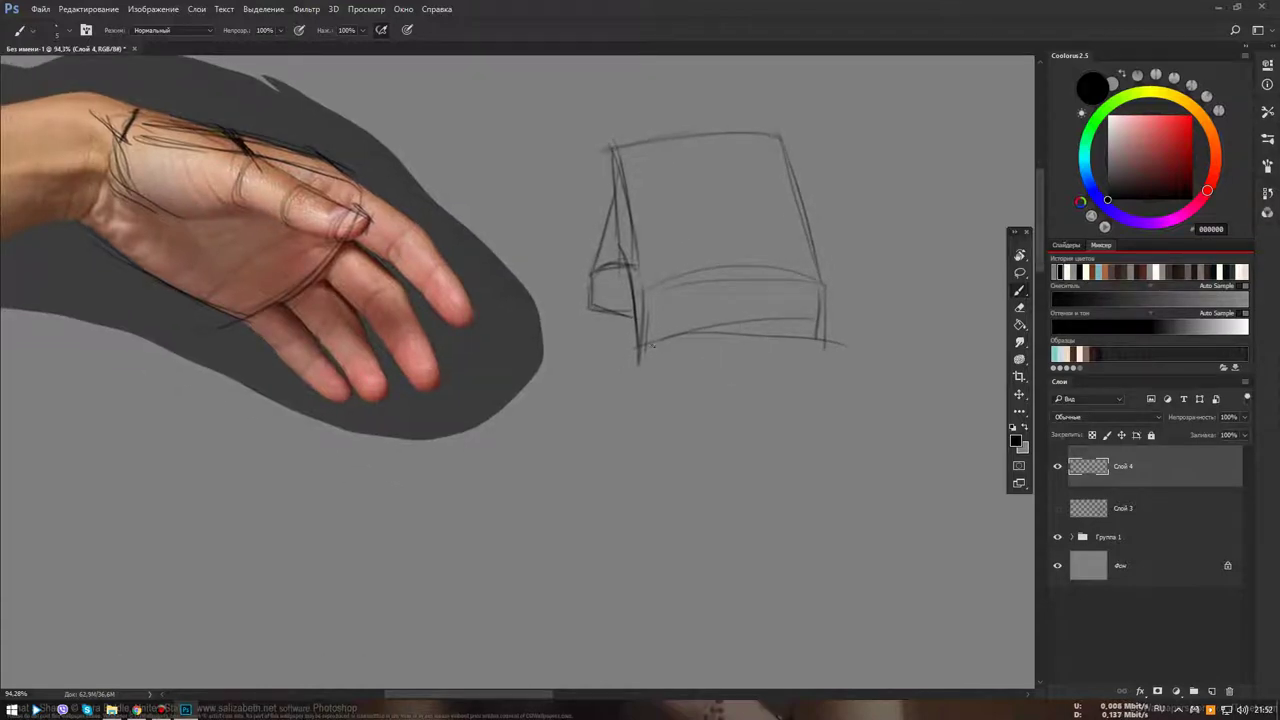
mouse_move(645, 302)
left_mouse_down()
mouse_move(651, 340)
mouse_move(642, 334)
mouse_move(700, 334)
left_mouse_up()
Finish the four knuckle ovals on the box front and drop finger lines from them
mouse_move(706, 282)
left_mouse_down()
mouse_move(683, 330)
mouse_move(734, 314)
mouse_move(795, 317)
left_mouse_up()
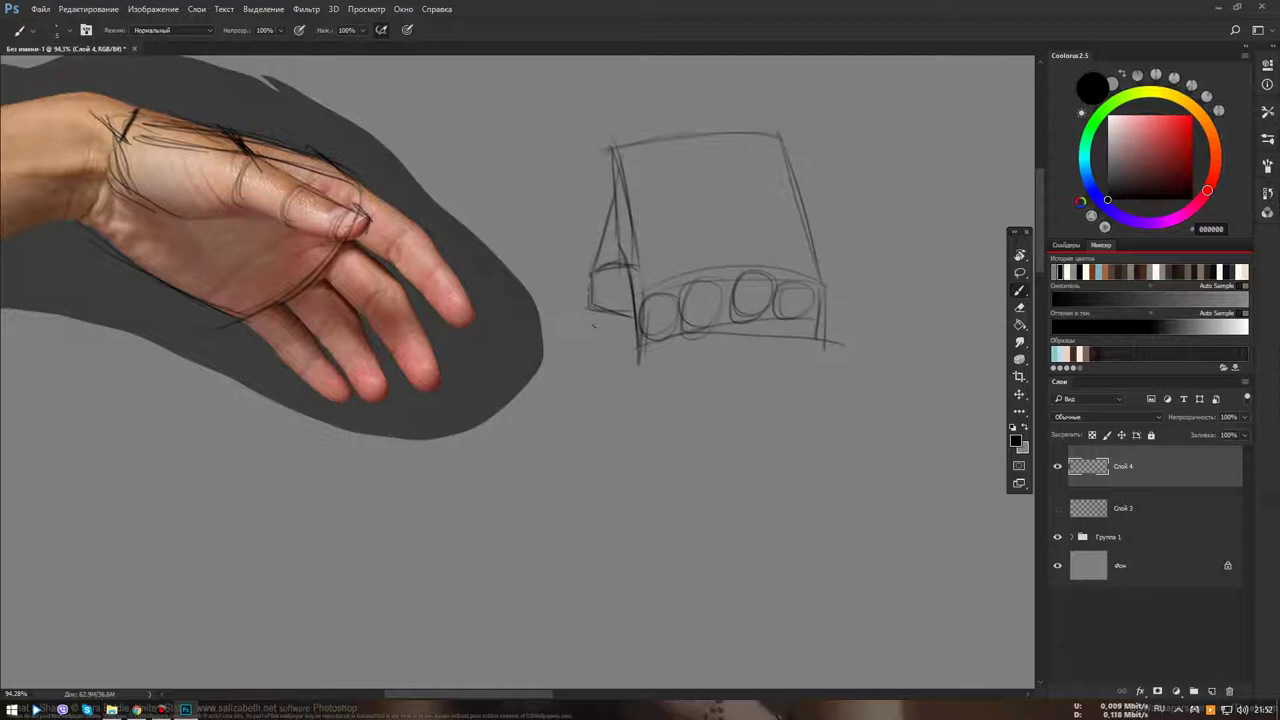
left_click_drag(610, 286, 596, 302)
left_click_drag(805, 296, 812, 307)
left_click_drag(802, 437, 808, 344)
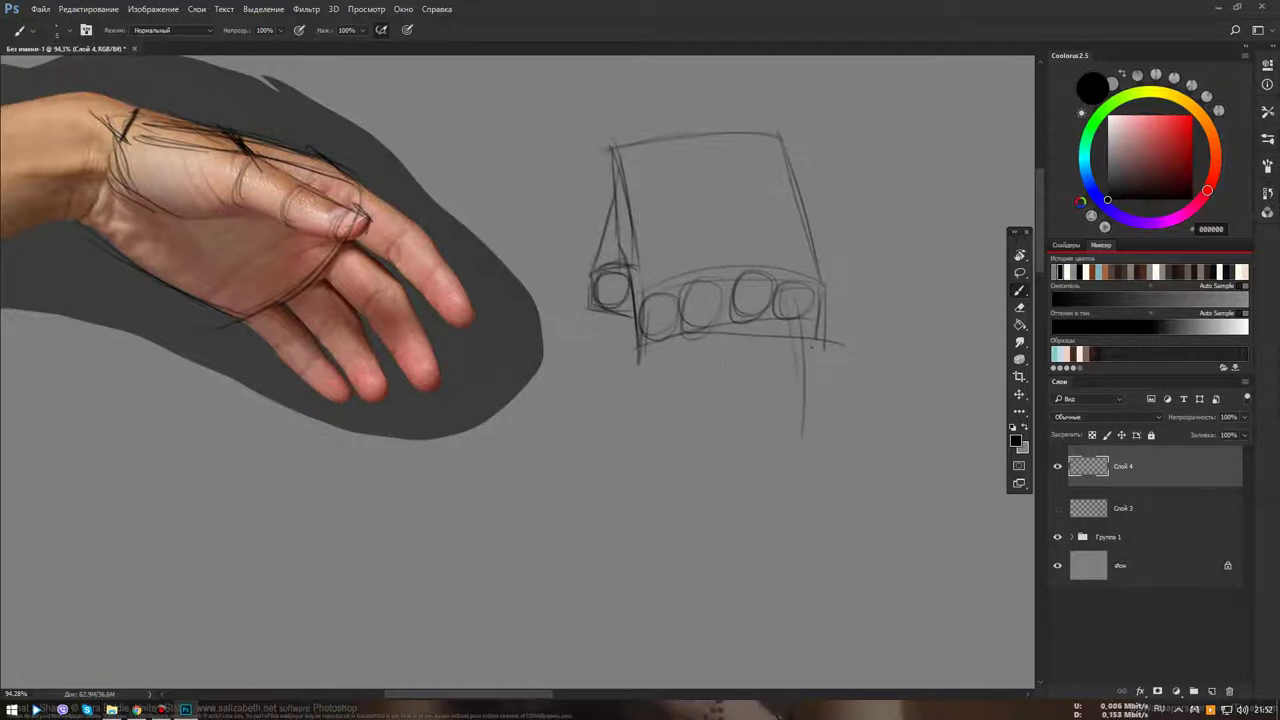
left_click_drag(797, 299, 798, 394)
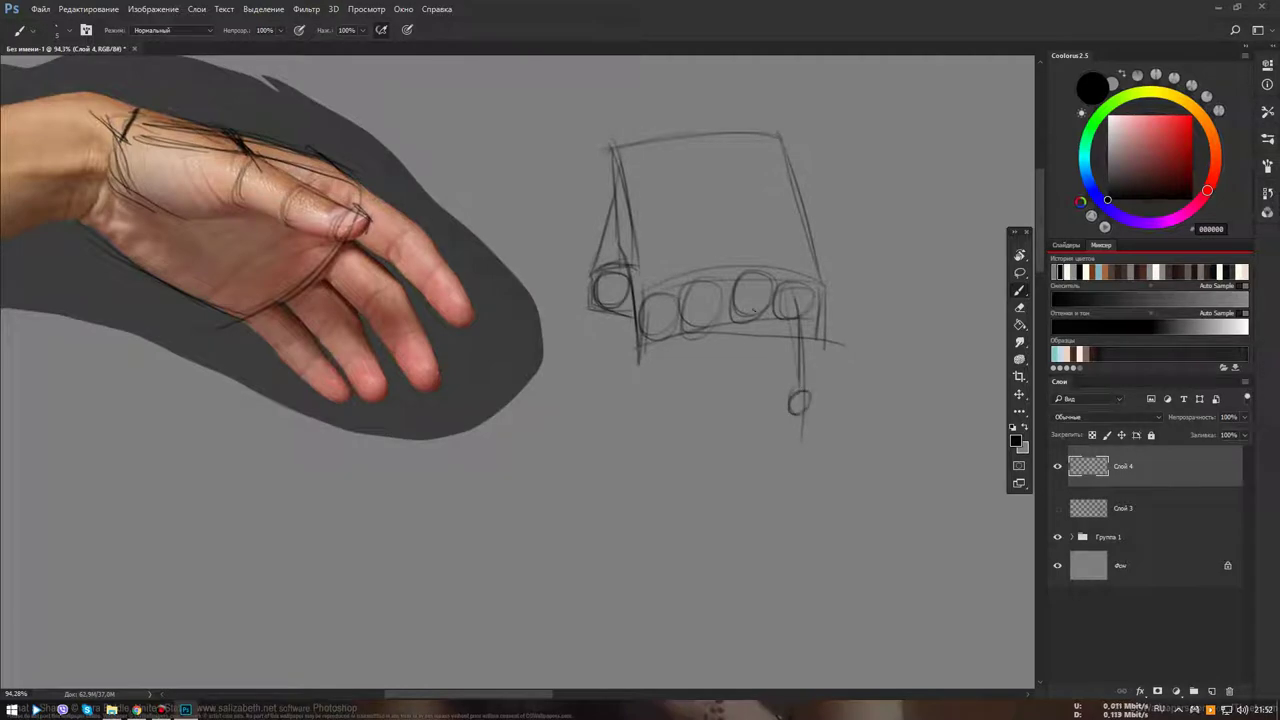
mouse_move(758, 300)
left_mouse_down()
mouse_move(750, 430)
mouse_move(752, 412)
left_mouse_up()
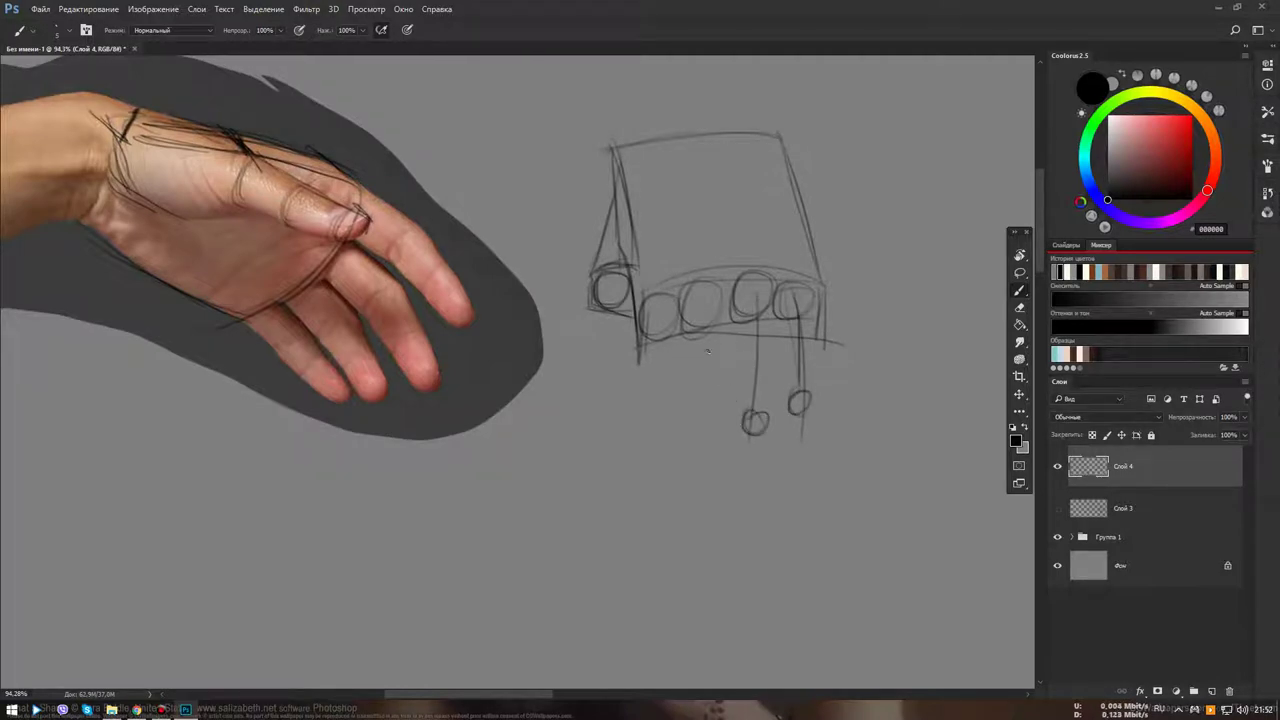
left_click_drag(704, 328, 692, 449)
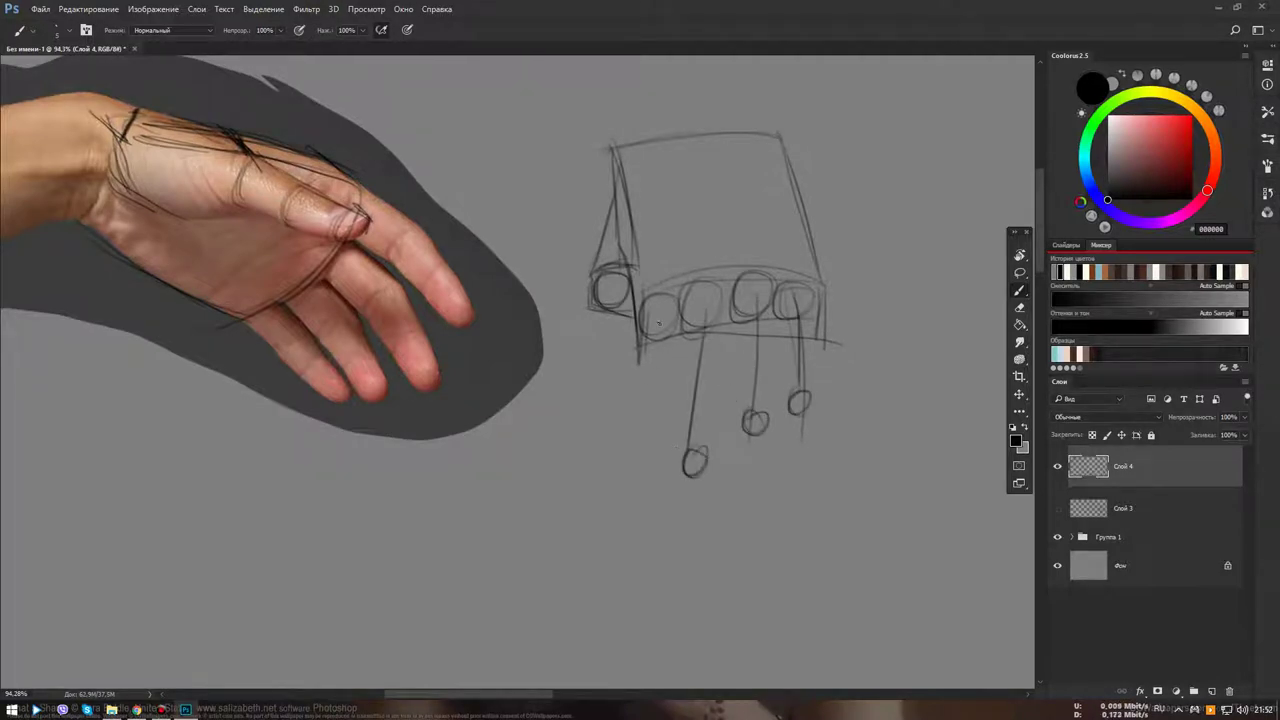
mouse_move(658, 322)
left_mouse_down()
mouse_move(648, 455)
mouse_move(660, 420)
mouse_move(692, 464)
mouse_move(806, 400)
left_mouse_up()
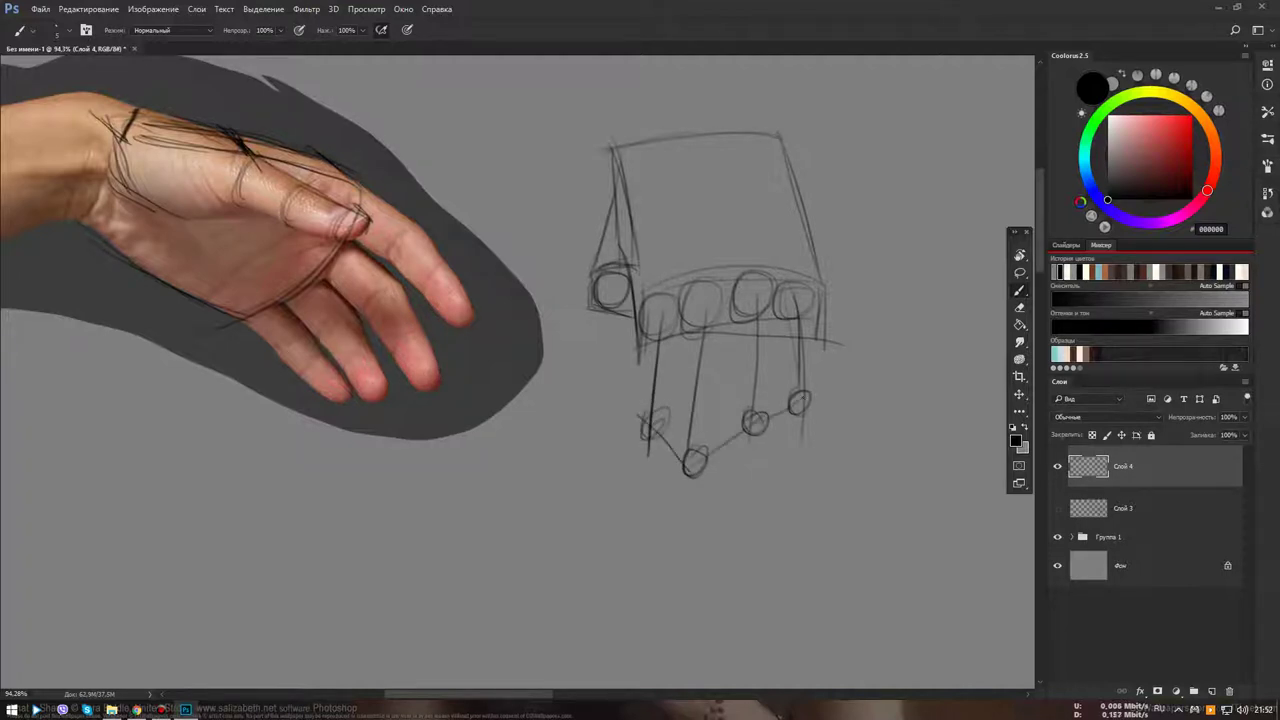
Sketch a lower row of joint ovals and link them to the knuckles with finger lines
left_click_drag(790, 484, 752, 502)
left_click_drag(682, 527, 674, 530)
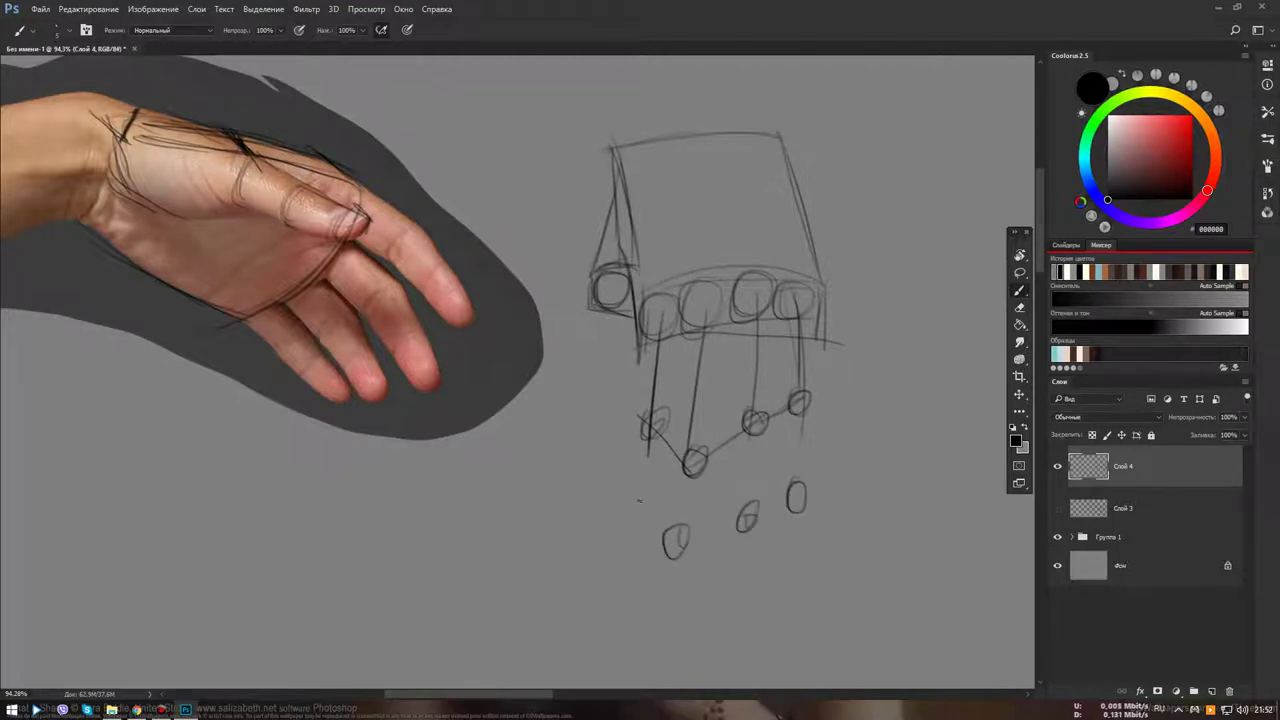
mouse_move(640, 491)
left_mouse_down()
mouse_move(690, 543)
mouse_move(790, 505)
left_mouse_up()
left_click_drag(803, 412, 797, 486)
left_click_drag(754, 430, 745, 516)
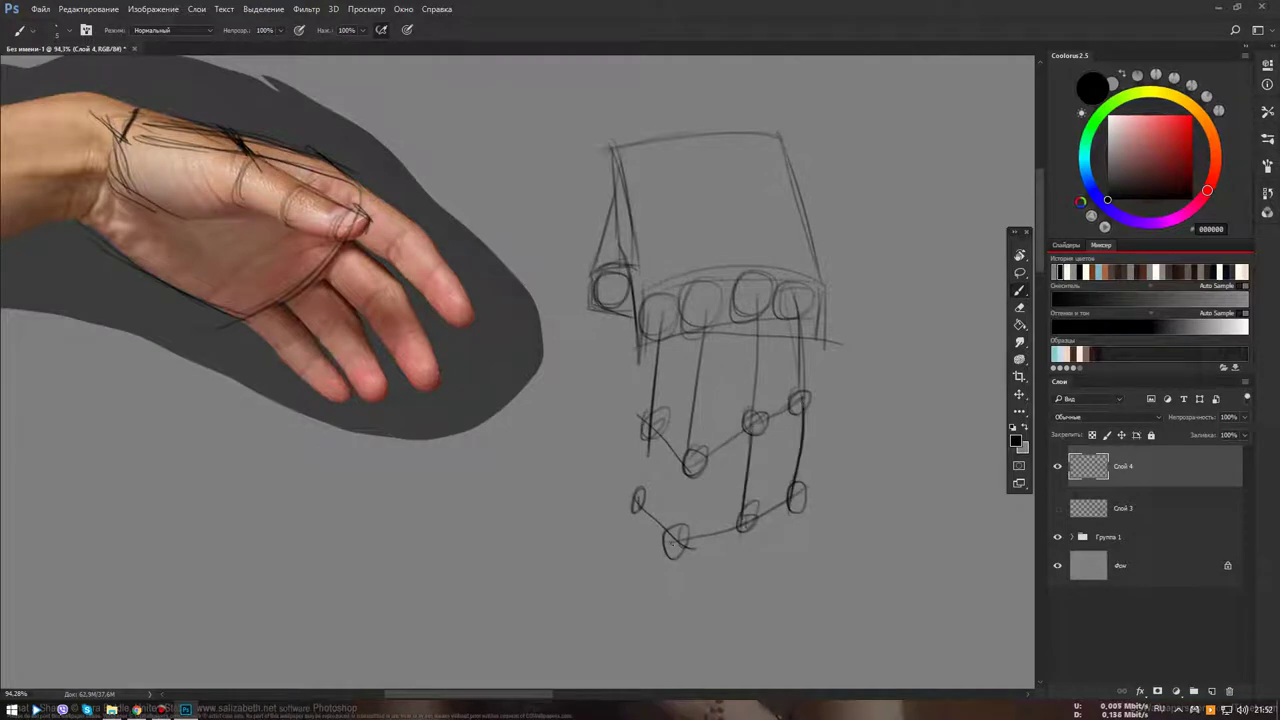
left_click_drag(691, 465, 678, 539)
left_click_drag(652, 428, 637, 498)
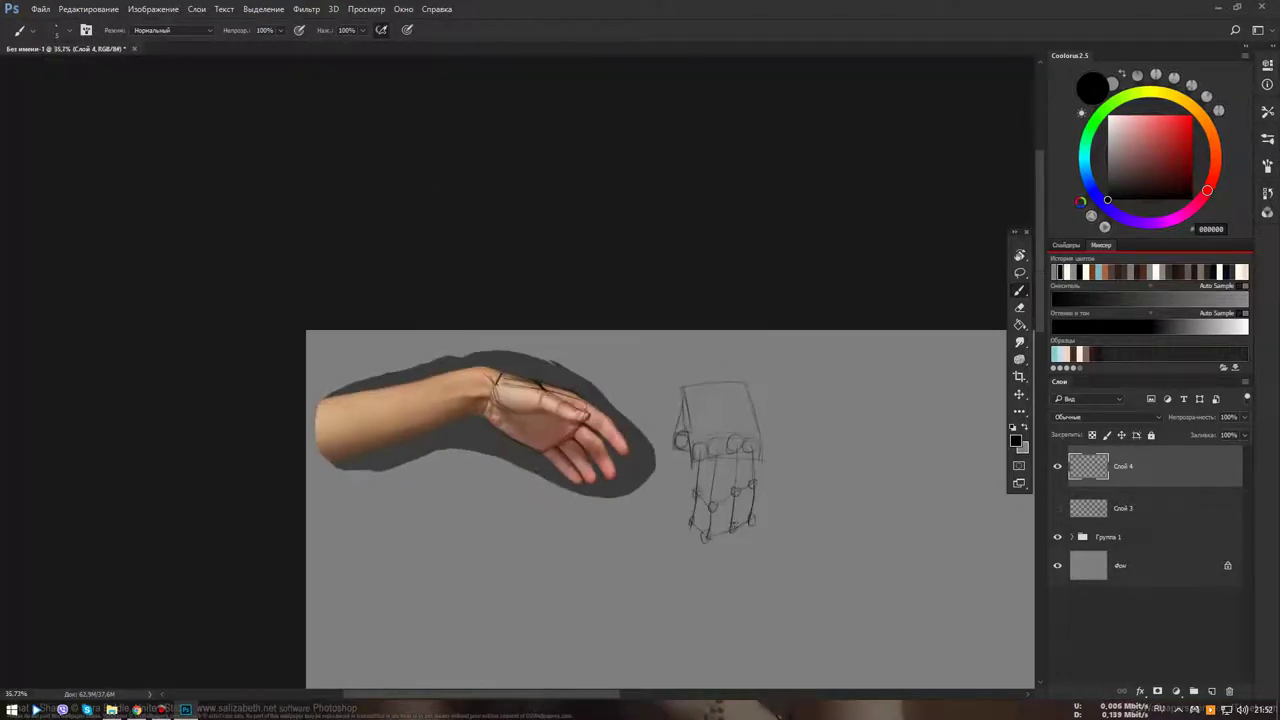
Add a third row of joint ovals, joined to the fingers above by lines and a bottom curve
scroll(725, 527, "down", 5)
scroll(779, 511, "up", 2)
scroll(765, 470, "up", 2)
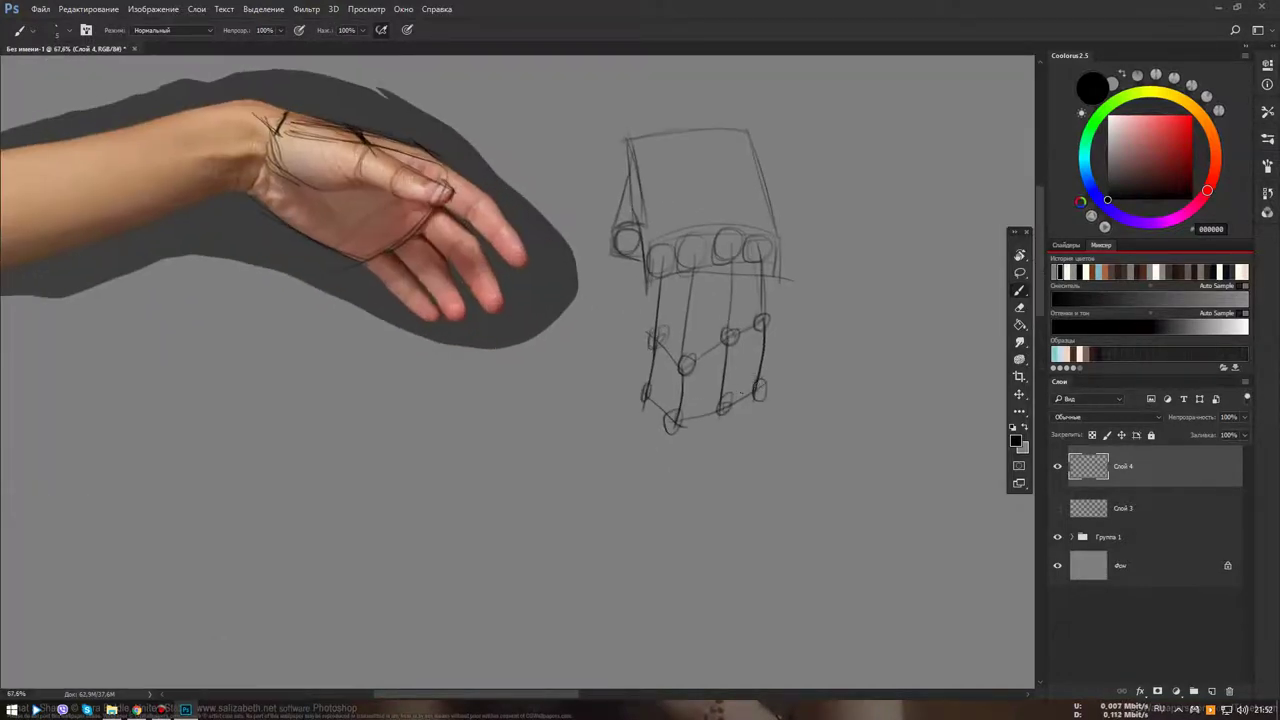
scroll(754, 431, "up", 1)
scroll(754, 432, "up", 1)
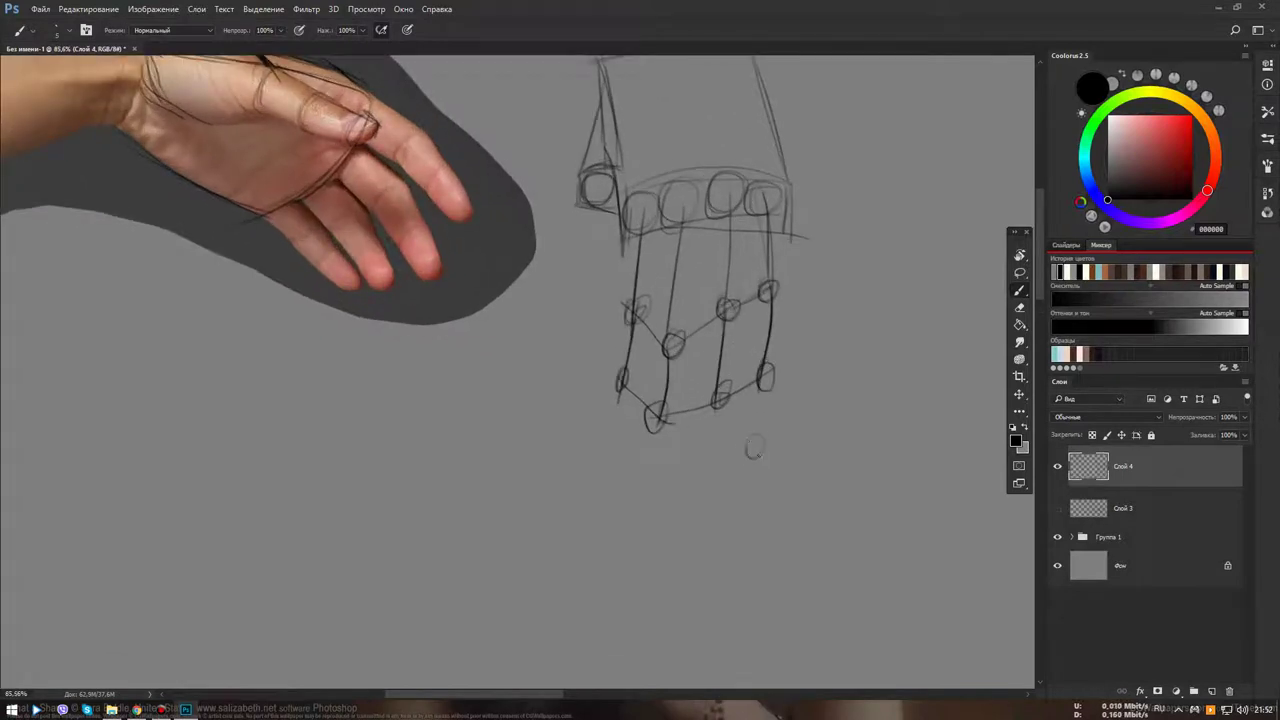
mouse_move(713, 450)
left_mouse_down()
mouse_move(708, 470)
mouse_move(641, 484)
left_mouse_up()
left_click_drag(605, 437, 607, 452)
left_click_drag(622, 380, 606, 445)
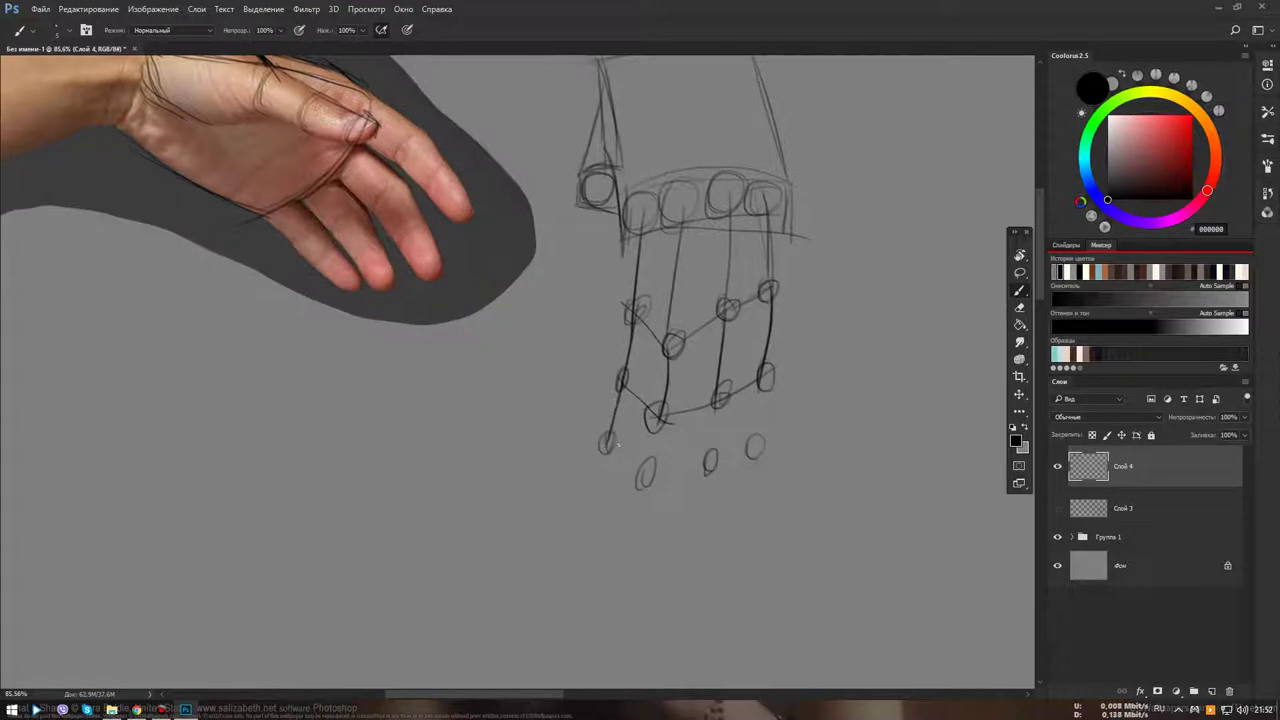
left_click_drag(666, 407, 645, 482)
left_click_drag(724, 395, 711, 472)
left_click_drag(766, 388, 756, 452)
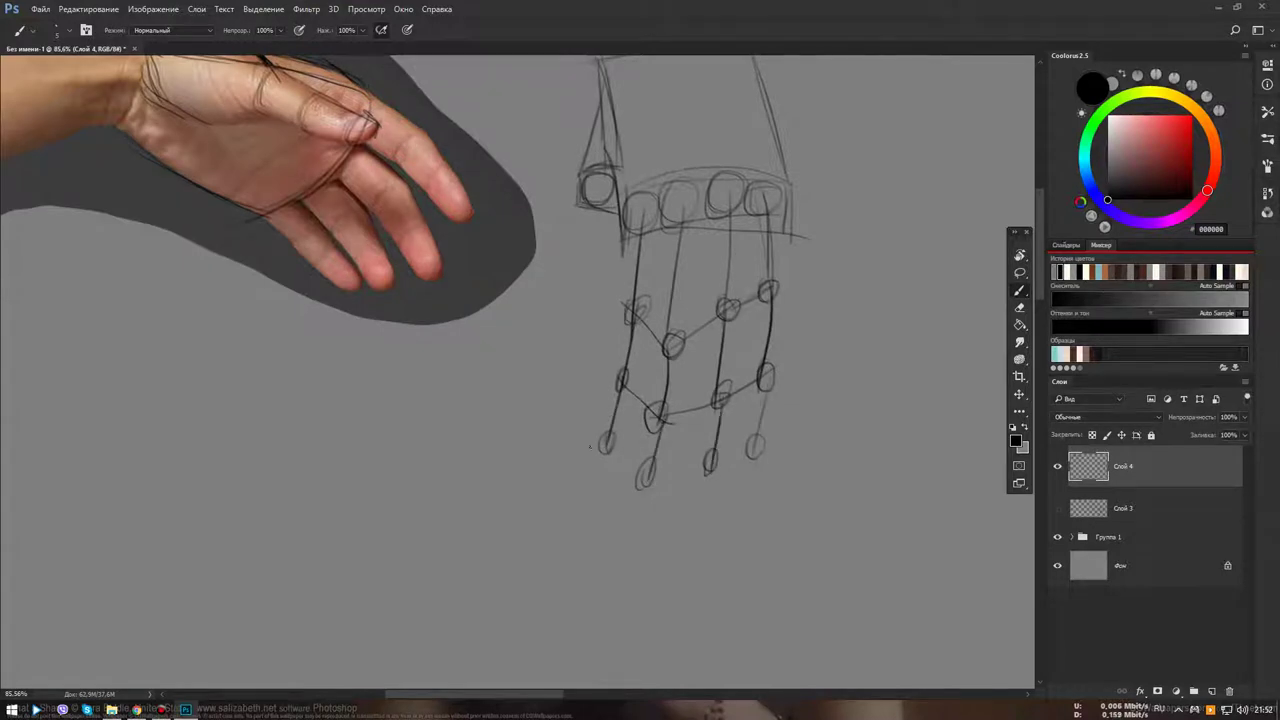
mouse_move(607, 440)
left_mouse_down()
mouse_move(648, 476)
mouse_move(766, 440)
left_mouse_up()
Circle the knuckle, middle and tip joints on the photo's index finger, then reframe the diagram
scroll(786, 449, "down", 5)
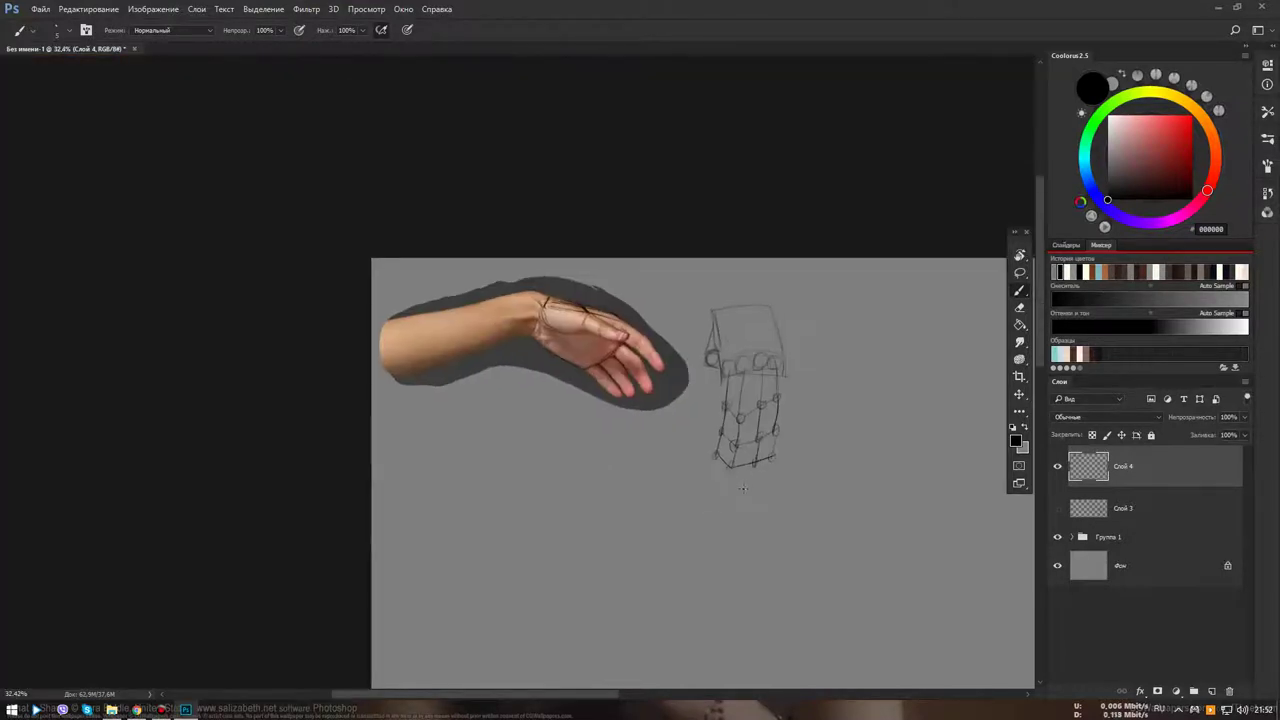
scroll(613, 358, "up", 2)
scroll(613, 358, "up", 2)
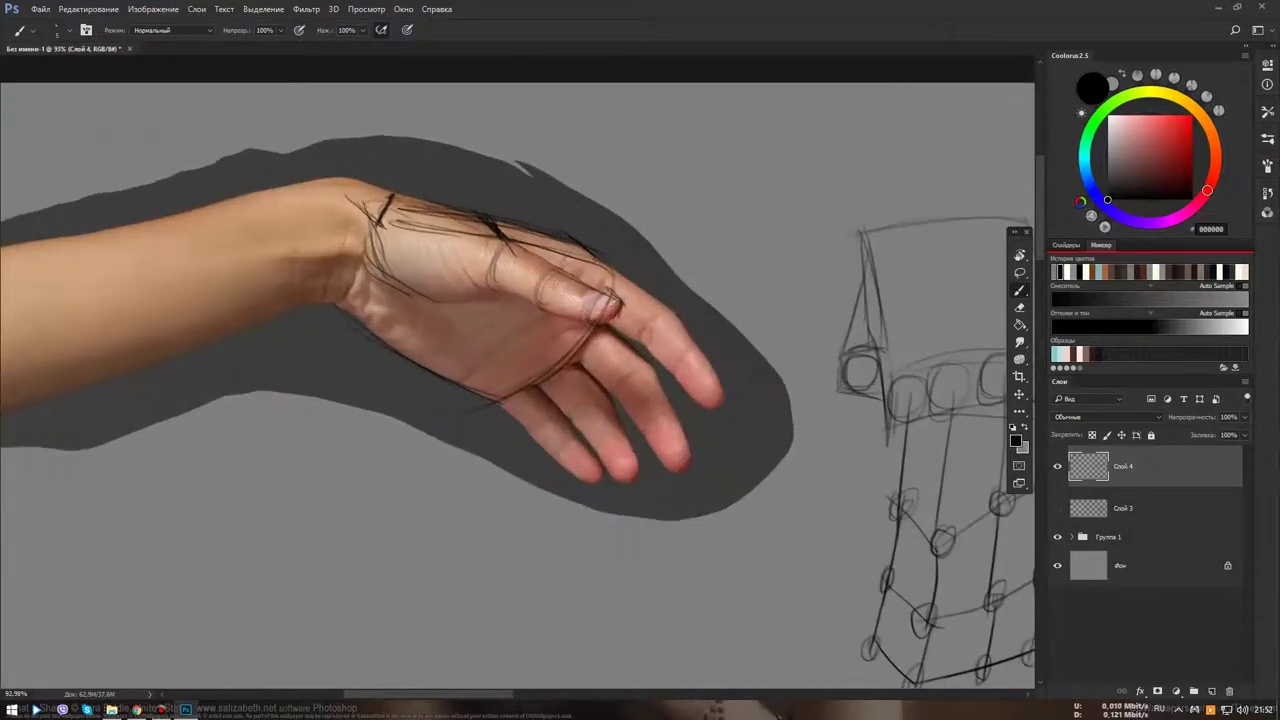
left_click_drag(598, 256, 579, 288)
left_click_drag(641, 334, 648, 338)
mouse_move(704, 368)
left_mouse_down()
mouse_move(700, 355)
mouse_move(711, 403)
mouse_move(688, 346)
mouse_move(586, 274)
left_mouse_up()
left_click_drag(868, 539, 793, 461)
left_click_drag(779, 461, 609, 420)
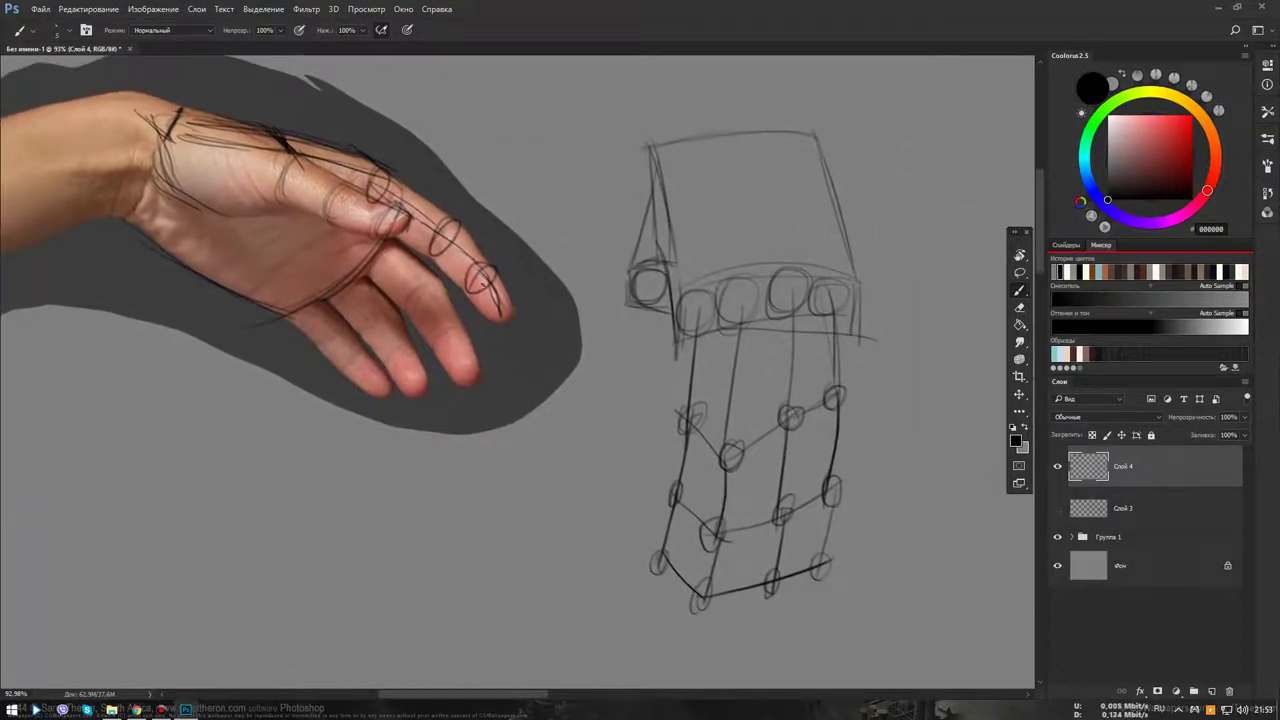
Erase the sketch lines over the index finger and clear the drawing layer
key("e")
left_click_drag(495, 305, 381, 191)
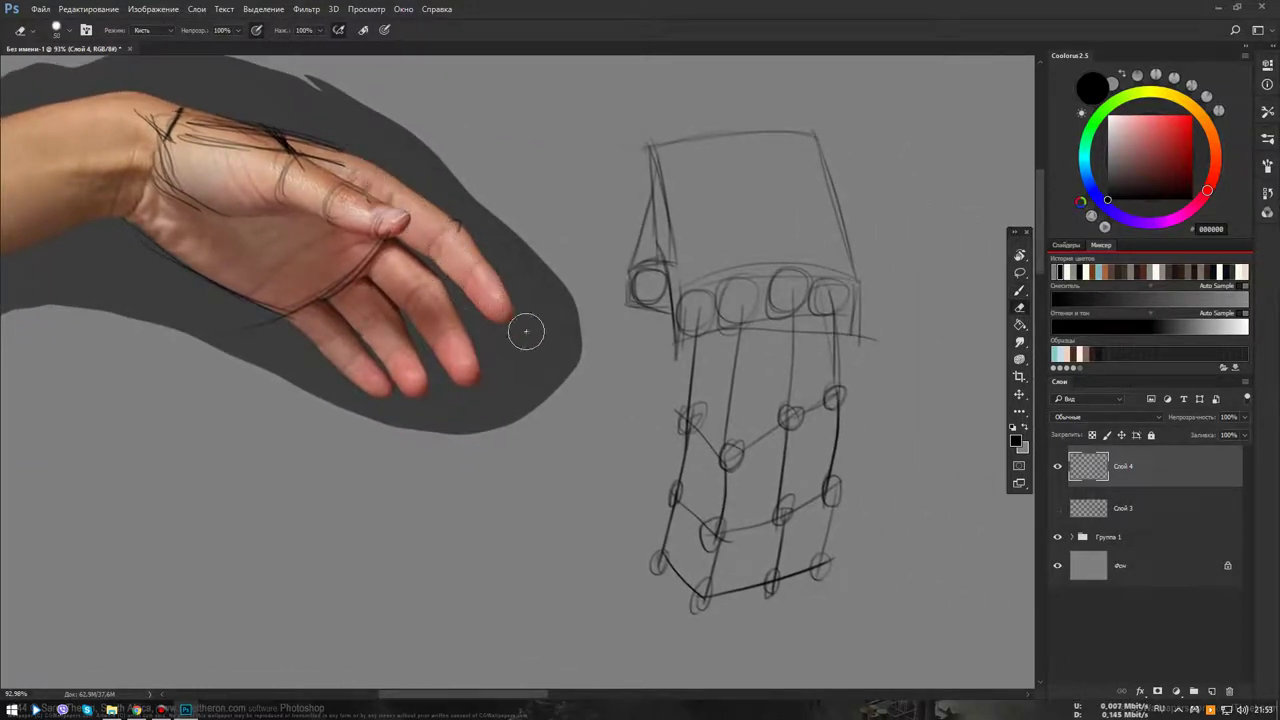
key("Delete")
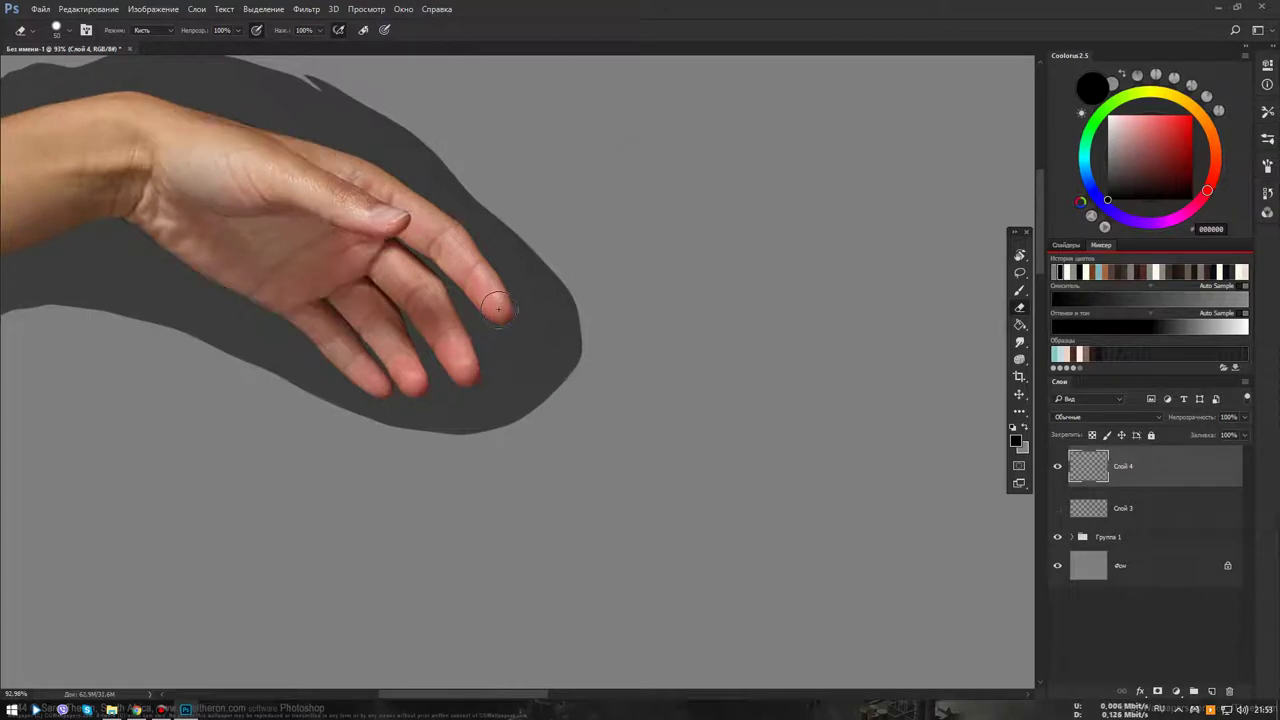
Redraw ovals at the photo finger's tip, middle and upper joints with a linking stroke
key("b")
mouse_move(469, 272)
left_mouse_down()
mouse_move(468, 306)
mouse_move(458, 287)
left_mouse_up()
mouse_move(452, 228)
left_mouse_down()
mouse_move(440, 268)
mouse_move(448, 230)
left_mouse_up()
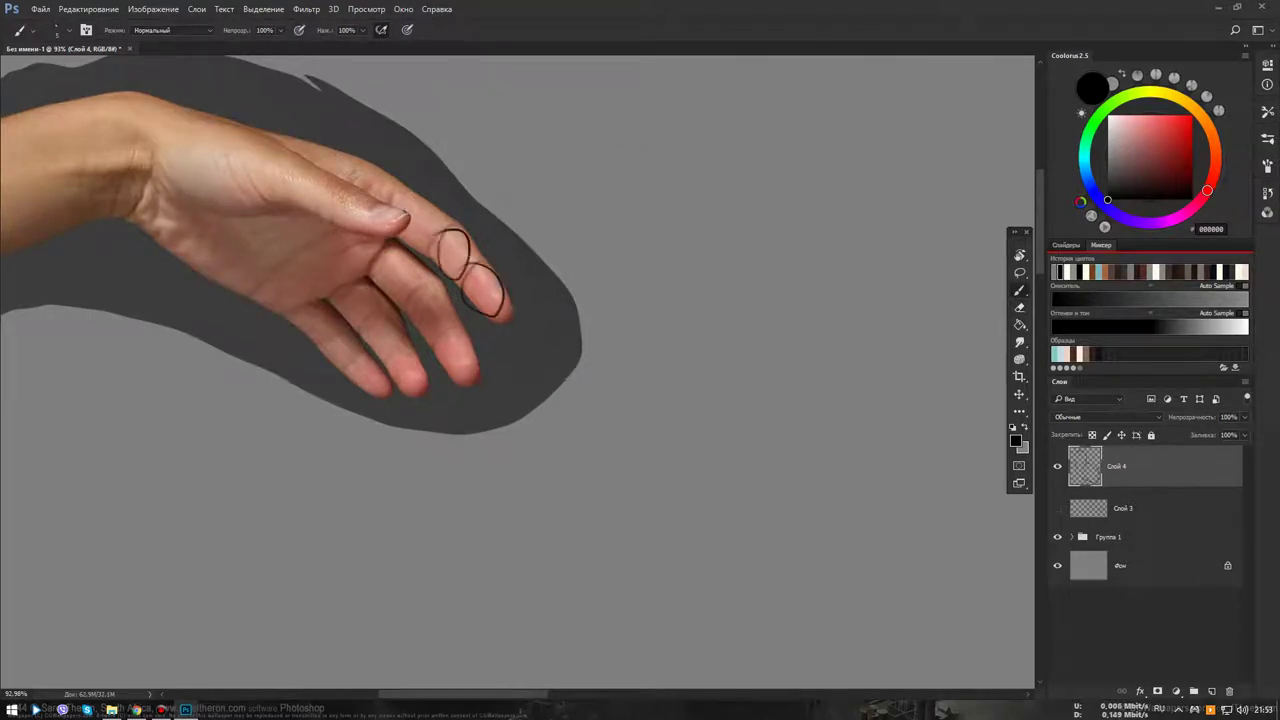
mouse_move(398, 190)
left_mouse_down()
mouse_move(398, 234)
mouse_move(400, 189)
mouse_move(432, 254)
left_mouse_up()
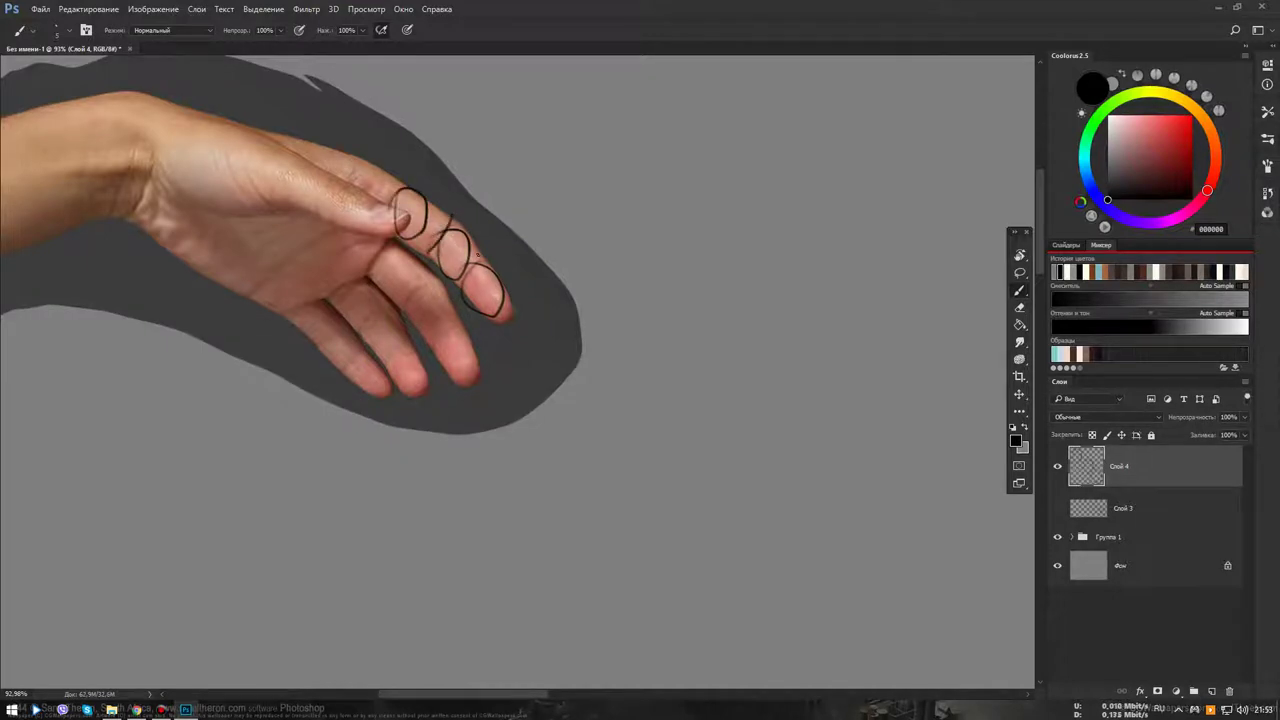
mouse_move(400, 182)
left_mouse_down()
mouse_move(386, 222)
mouse_move(446, 235)
mouse_move(500, 312)
left_mouse_up()
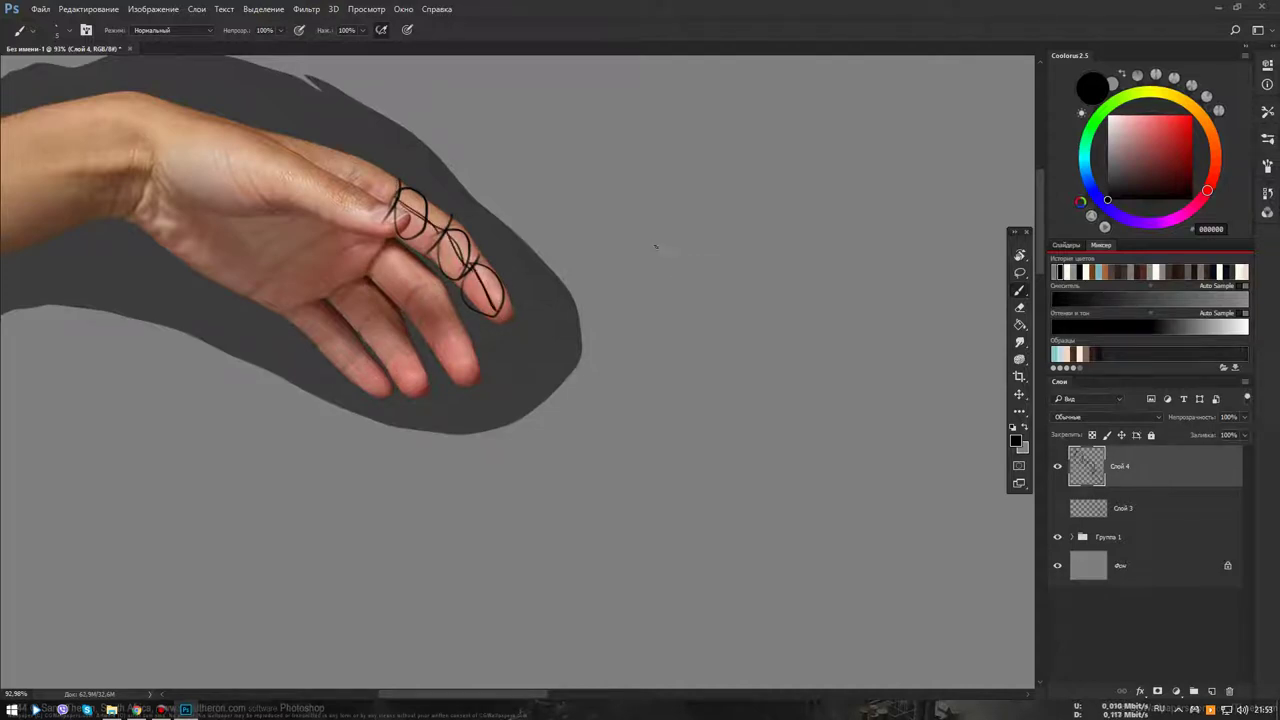
Erase the finger ovals and strokes, leaving the photo unmarked, and move toward empty canvas
key("e")
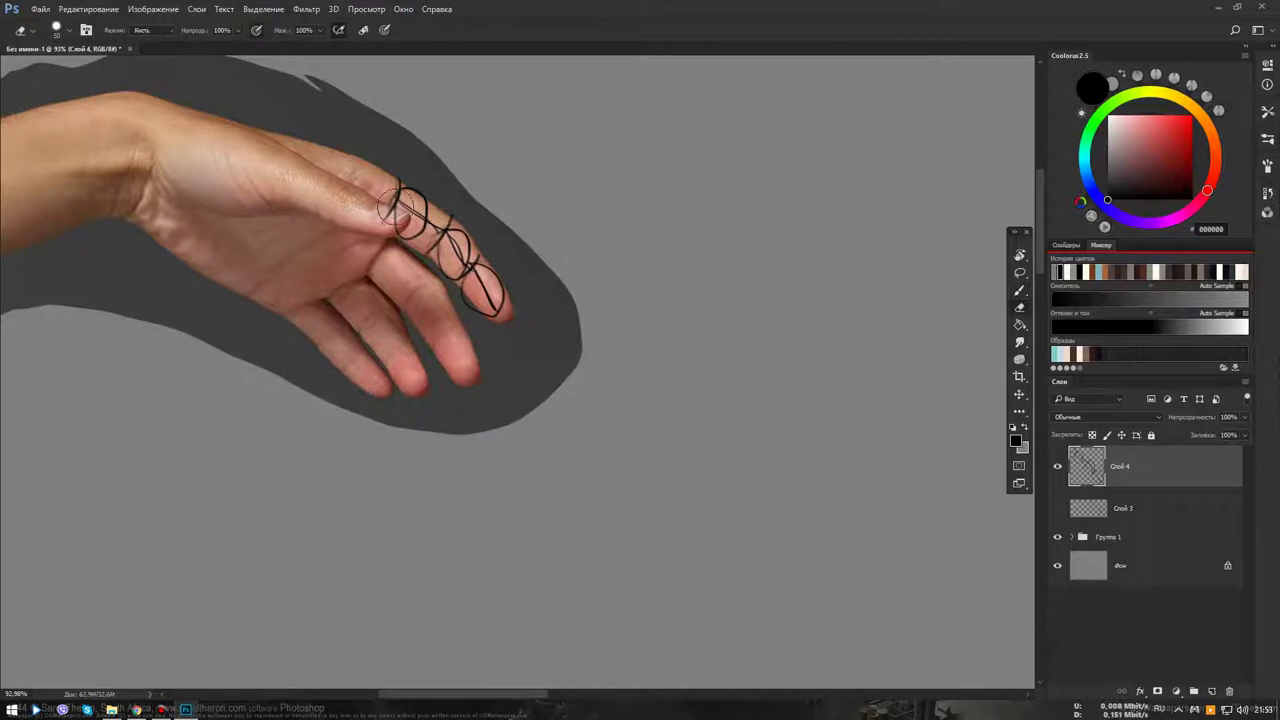
left_click_drag(390, 210, 494, 305)
left_click_drag(380, 178, 456, 230)
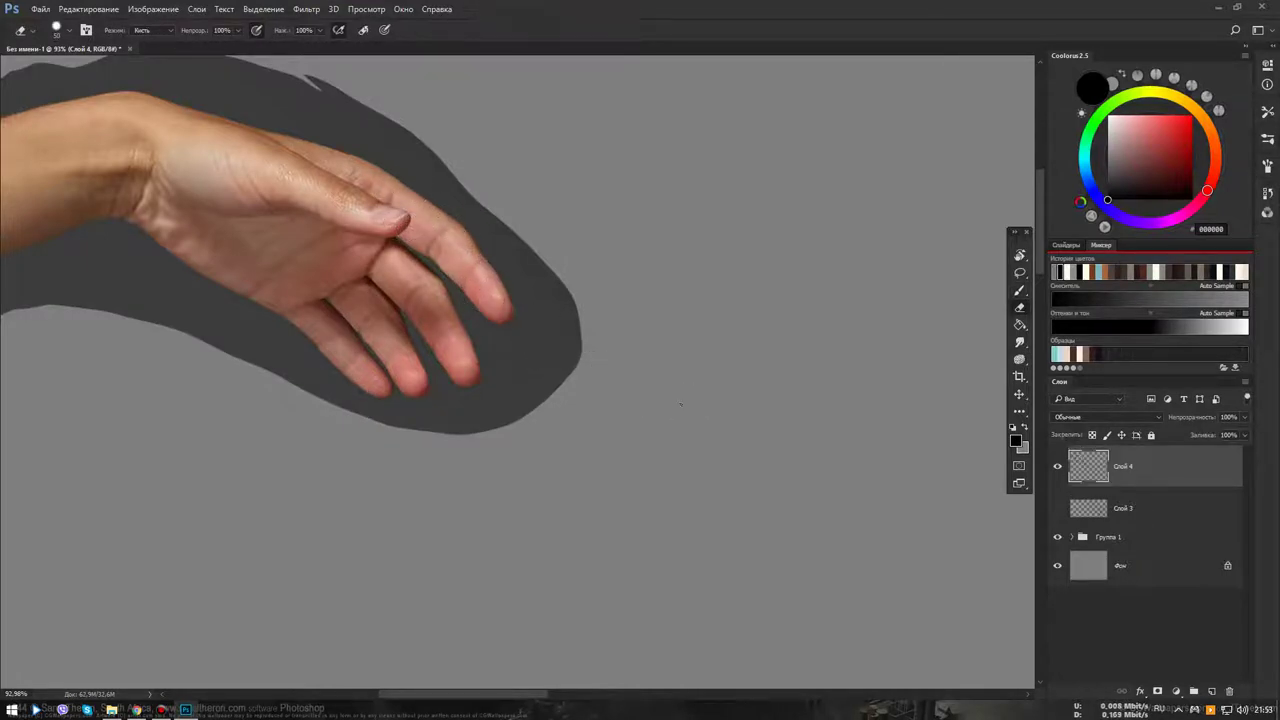
key("b")
mouse_move(525, 483)
left_mouse_down()
mouse_move(751, 369)
mouse_move(650, 410)
left_mouse_up()
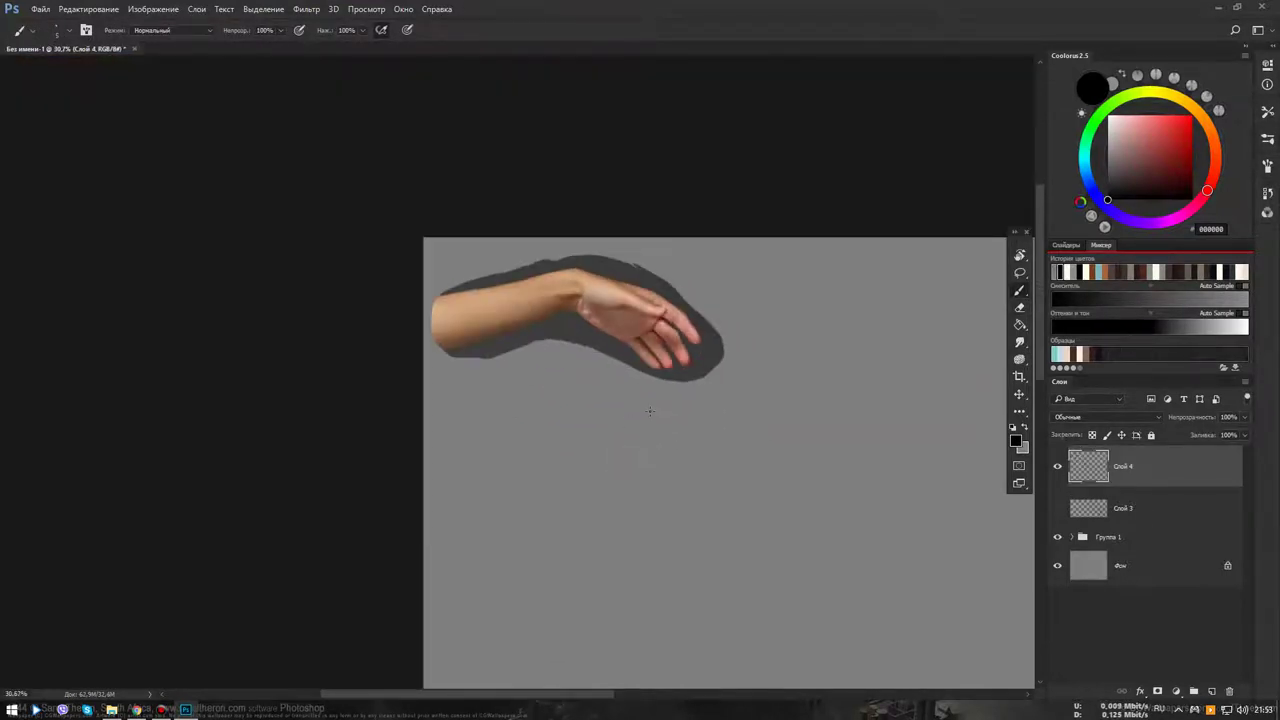
left_click_drag(707, 477, 600, 368)
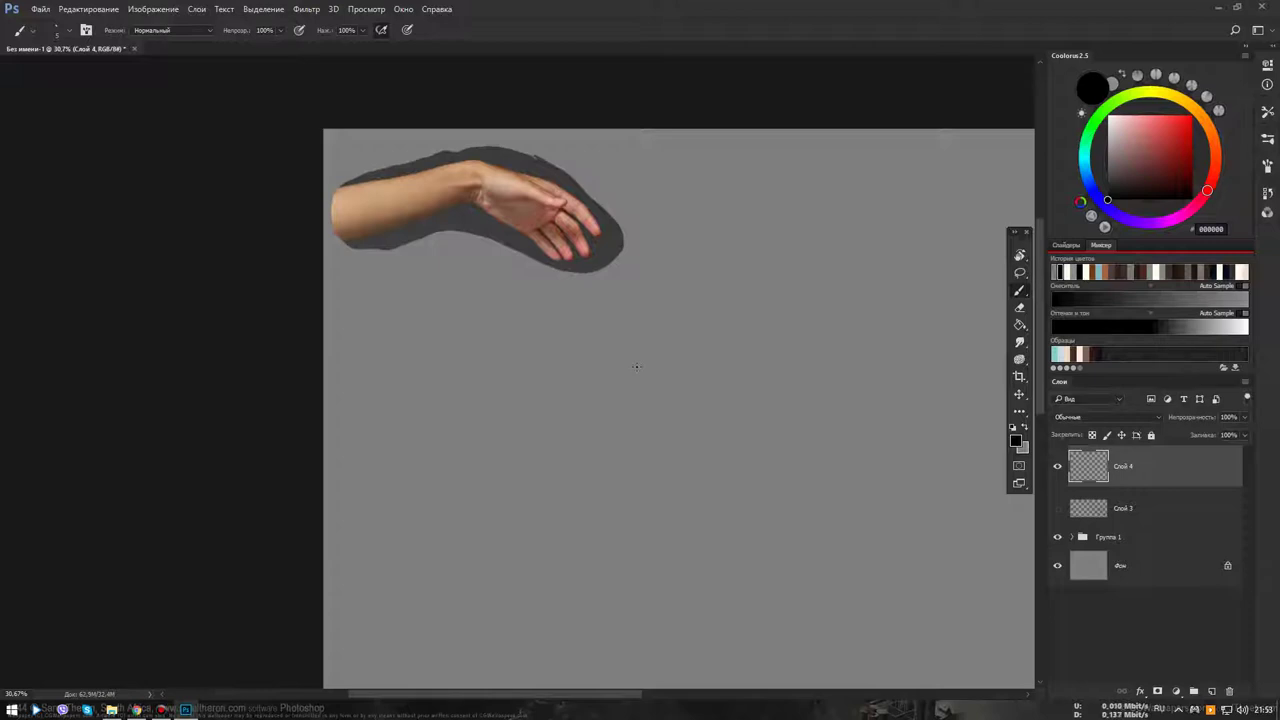
scroll(517, 457, "up", 3)
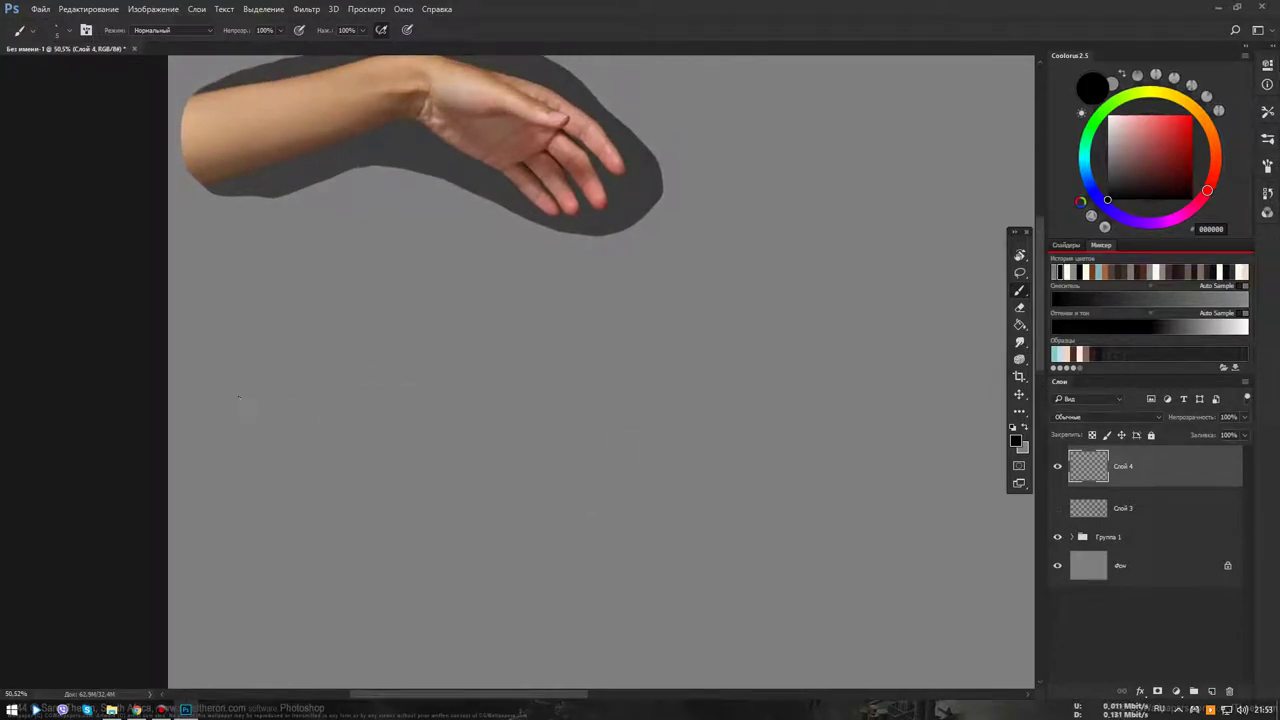
Sketch the forearm's upper and lower plane lines running into the wrist edge
mouse_move(220, 410)
left_mouse_down()
mouse_move(470, 362)
mouse_move(479, 424)
left_mouse_up()
mouse_move(220, 488)
left_mouse_down()
mouse_move(505, 424)
mouse_move(464, 439)
left_mouse_up()
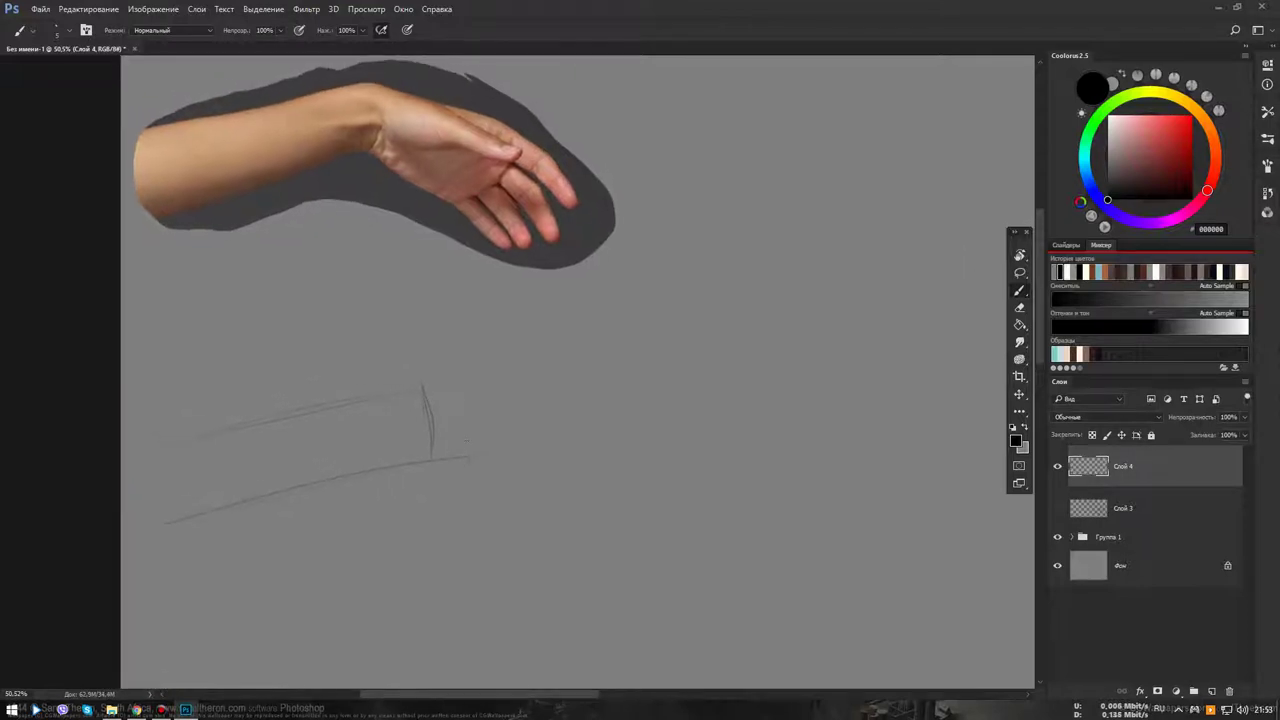
left_click_drag(420, 400, 178, 440)
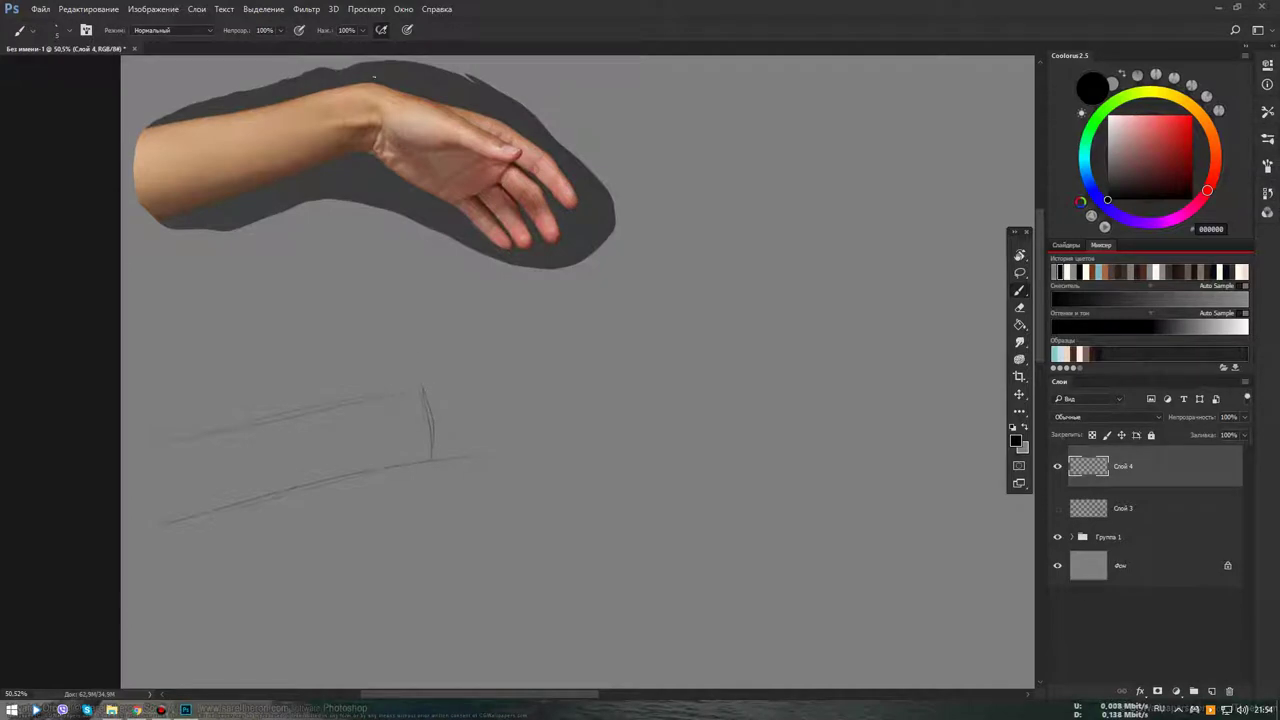
left_click_drag(421, 398, 424, 382)
mouse_move(344, 404)
left_mouse_down()
mouse_move(424, 381)
mouse_move(638, 452)
left_mouse_up()
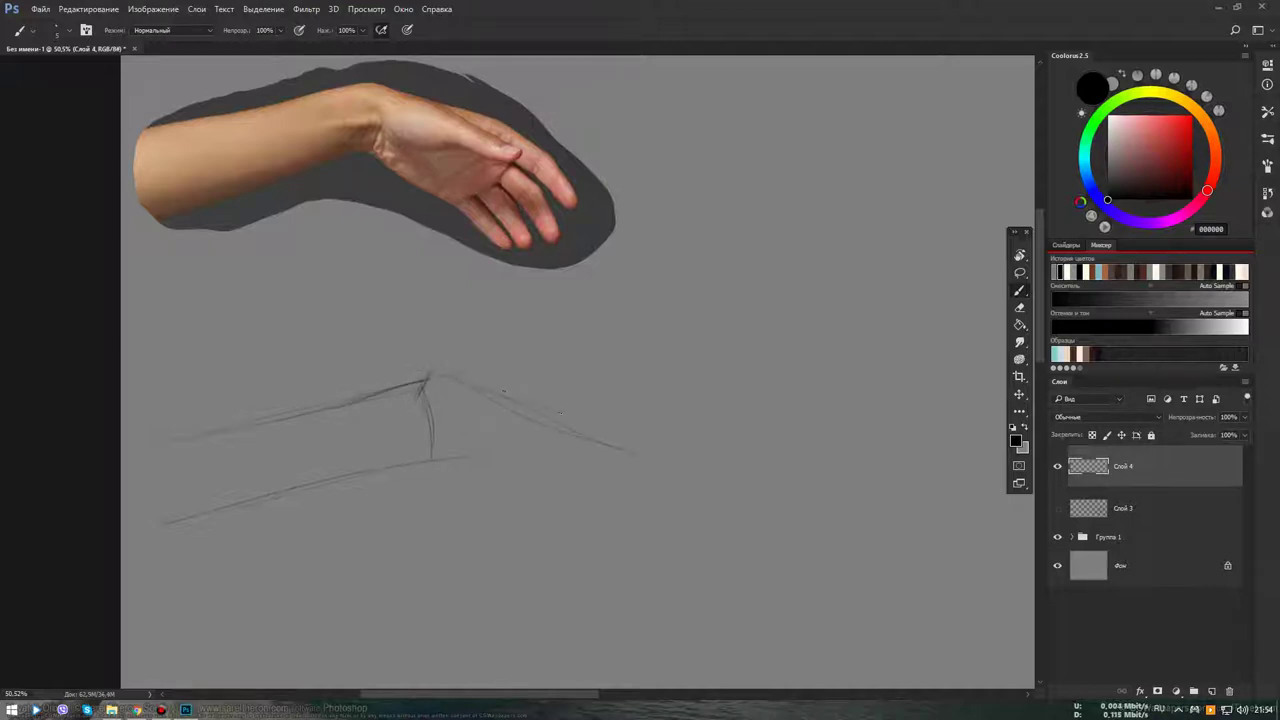
Rough in the boxy hand with a sloping top plane, closed far end, underside, and second wrist line
left_click_drag(470, 385, 605, 432)
left_click_drag(638, 453, 595, 530)
left_click_drag(445, 458, 586, 542)
left_click_drag(470, 475, 583, 541)
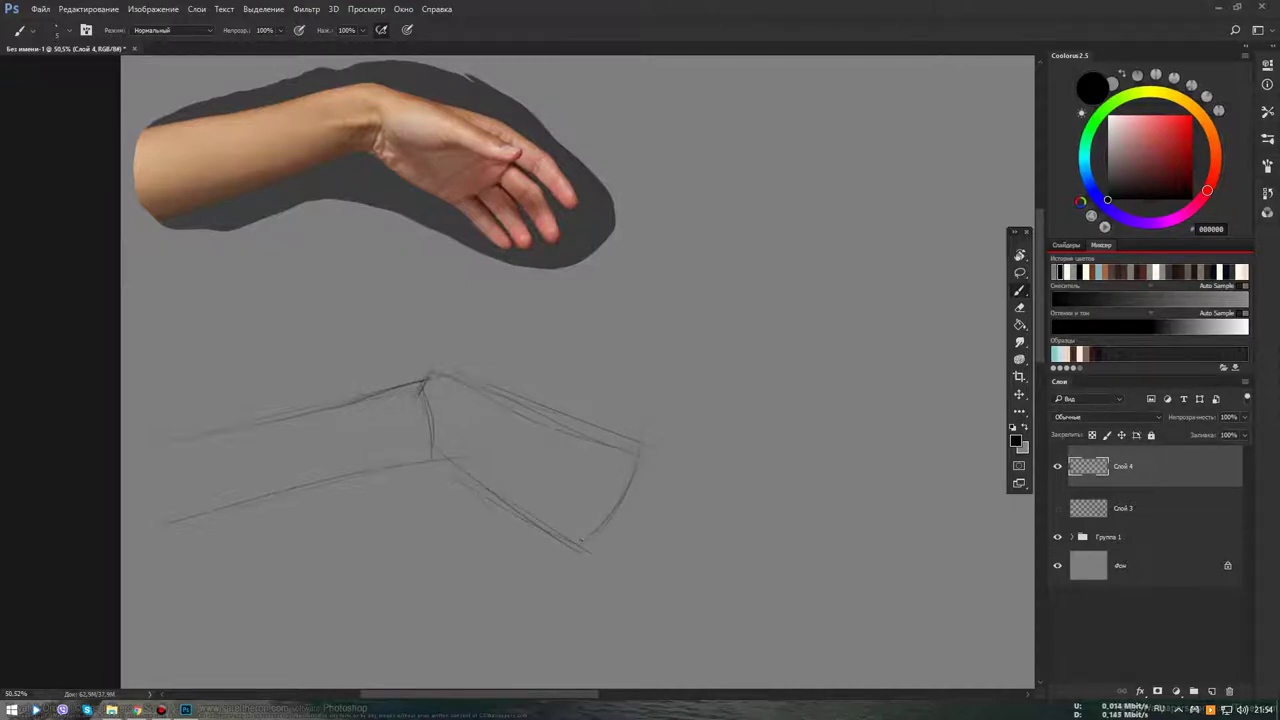
mouse_move(478, 388)
left_mouse_down()
mouse_move(450, 469)
mouse_move(460, 458)
left_mouse_up()
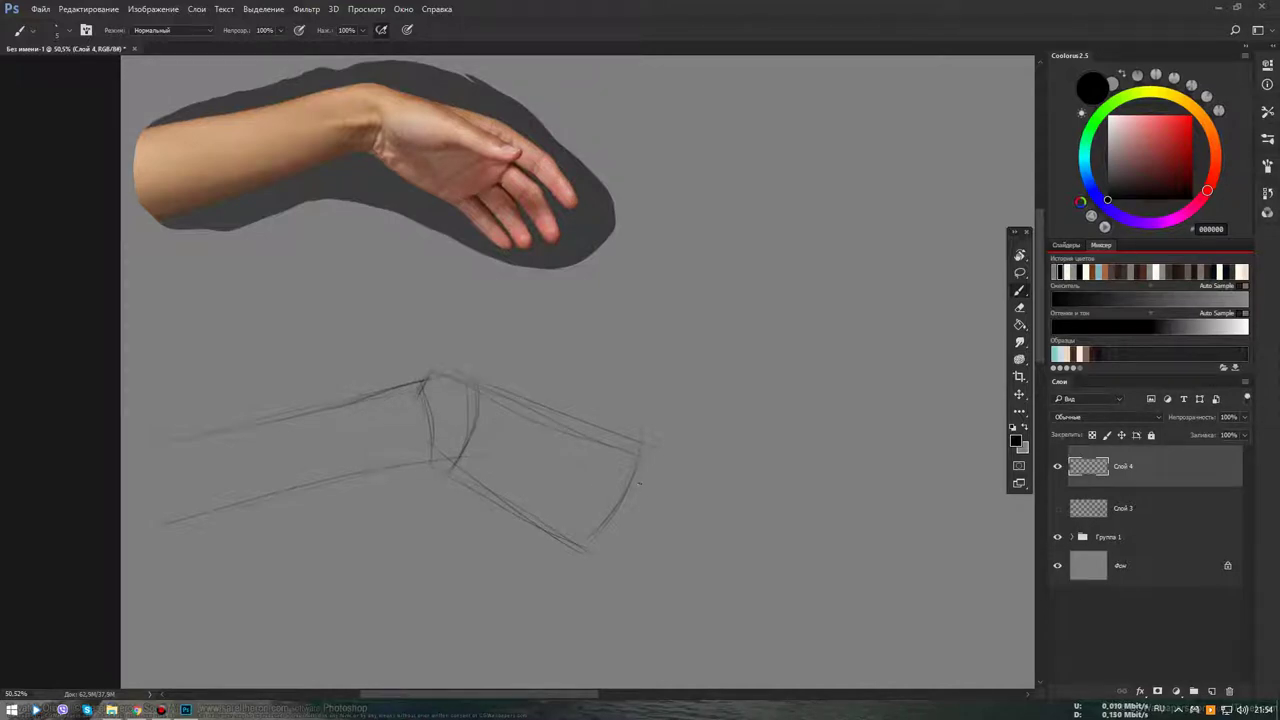
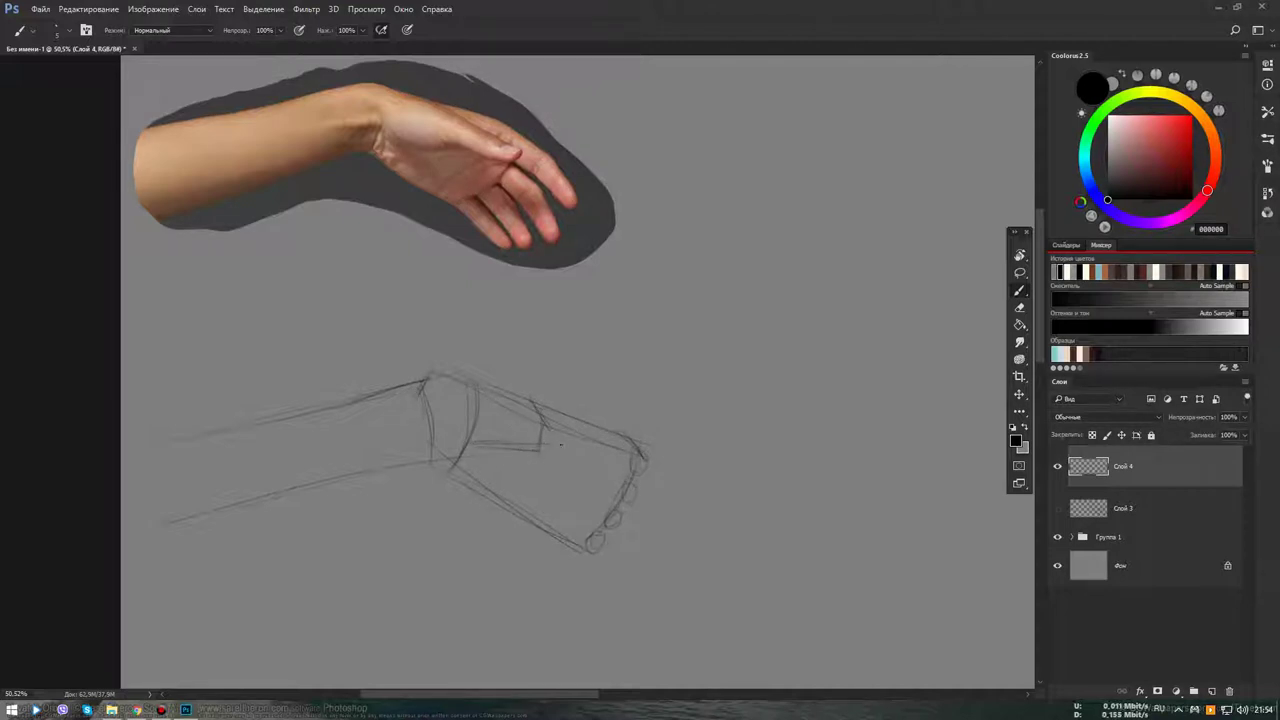
Sketch a faint finger curve, extend its line toward the hand and add a fingertip oval
left_click_drag(536, 424, 546, 438)
mouse_move(598, 452)
left_mouse_down()
mouse_move(624, 456)
mouse_move(582, 451)
mouse_move(607, 455)
left_mouse_up()
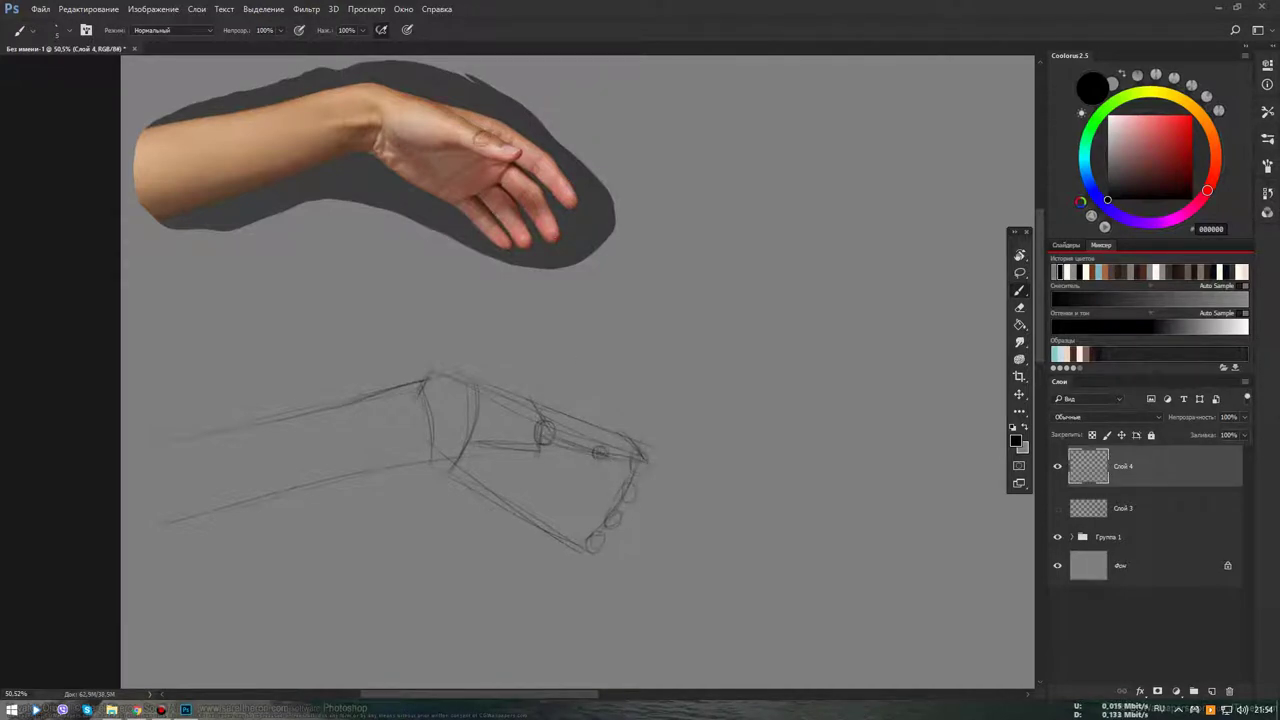
left_click_drag(647, 459, 651, 464)
scroll(651, 464, "up", 1)
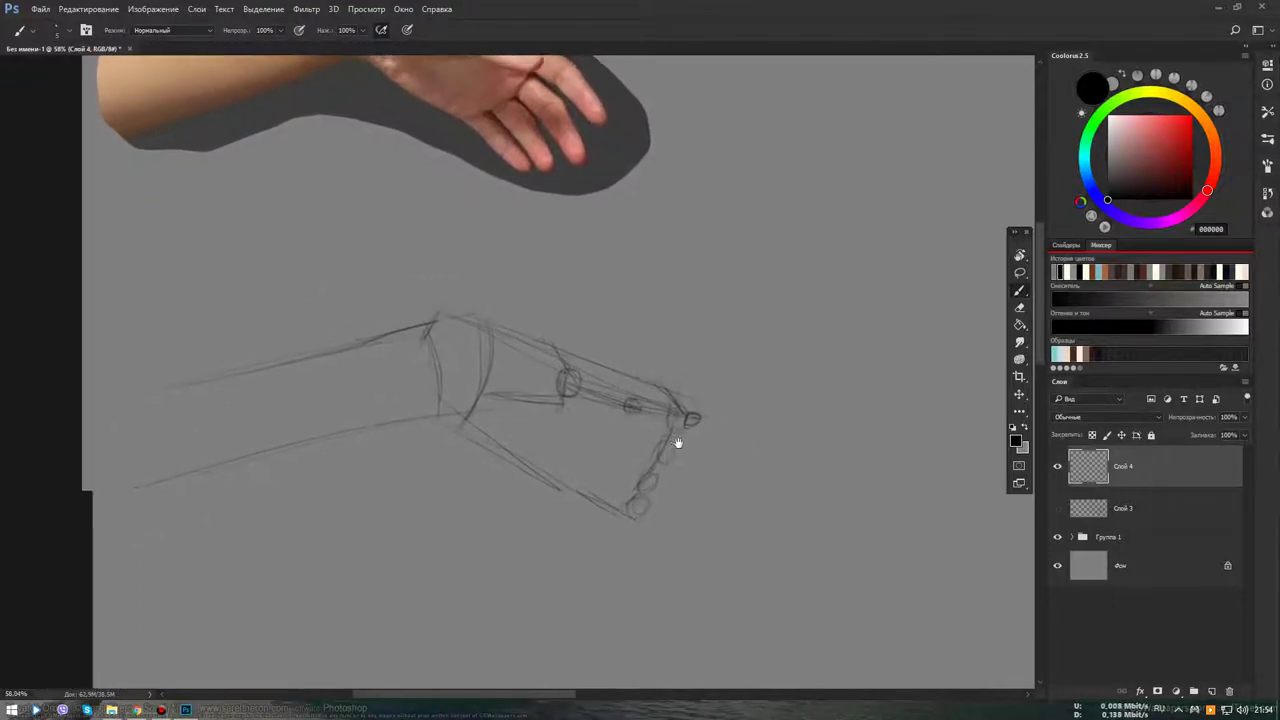
left_click_drag(680, 434, 642, 453)
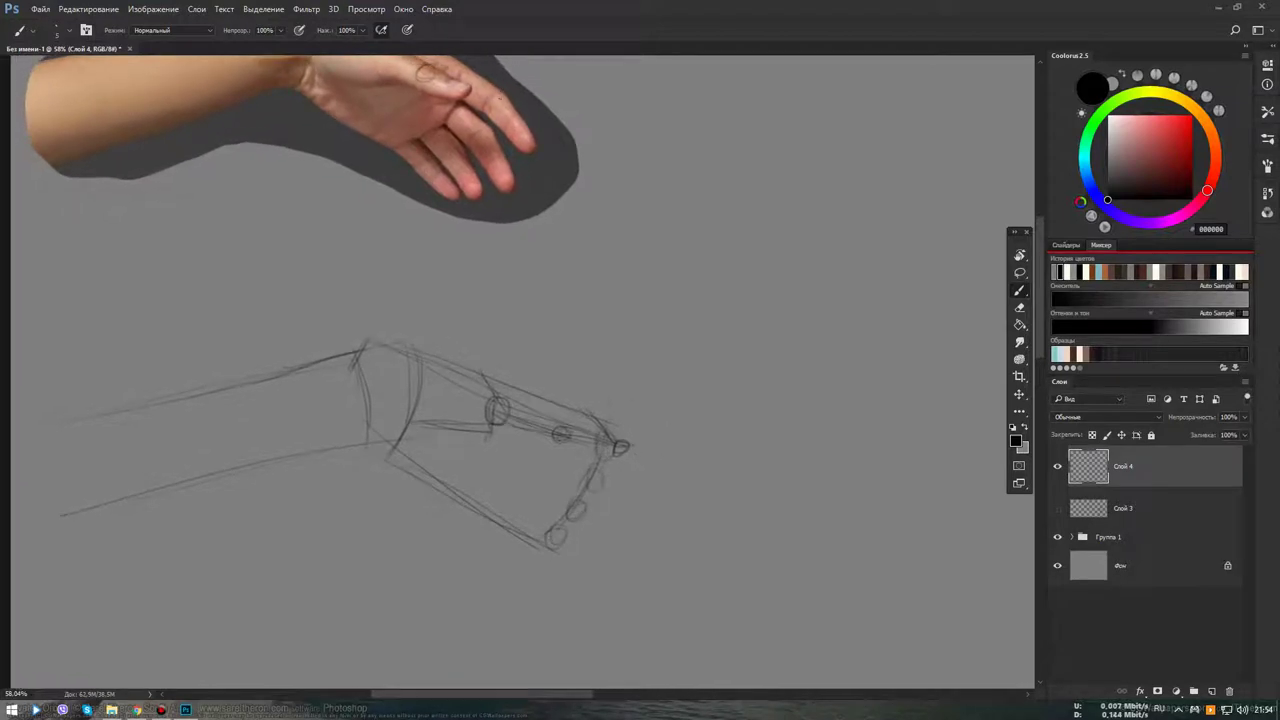
Mark a knuckle and construction lines on the reference photo, then start a new finger line
left_click_drag(524, 115, 522, 124)
mouse_move(462, 77)
left_mouse_down()
mouse_move(507, 110)
mouse_move(529, 153)
left_mouse_up()
left_click_drag(646, 470, 592, 418)
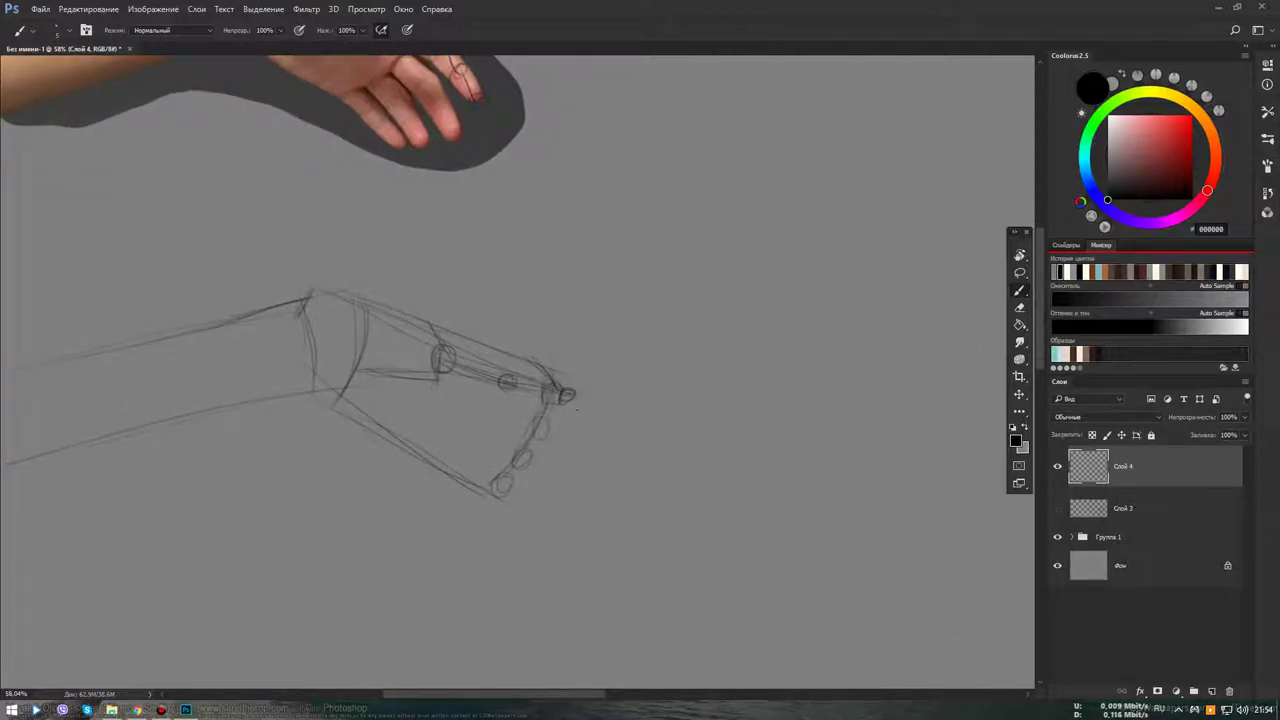
mouse_move(568, 402)
left_mouse_down()
mouse_move(604, 436)
mouse_move(650, 524)
left_mouse_up()
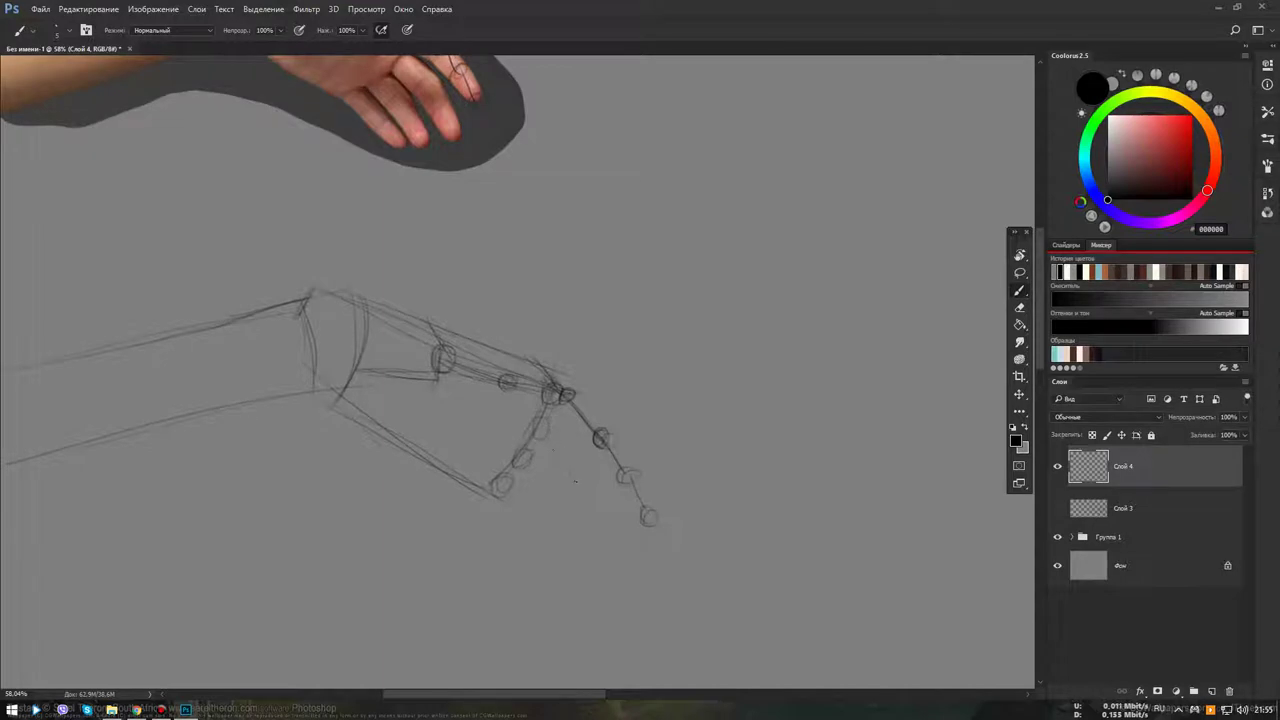
Extend the finger line and draw knuckle and fingertip joint circles with strokes around them
left_click_drag(552, 441, 626, 564)
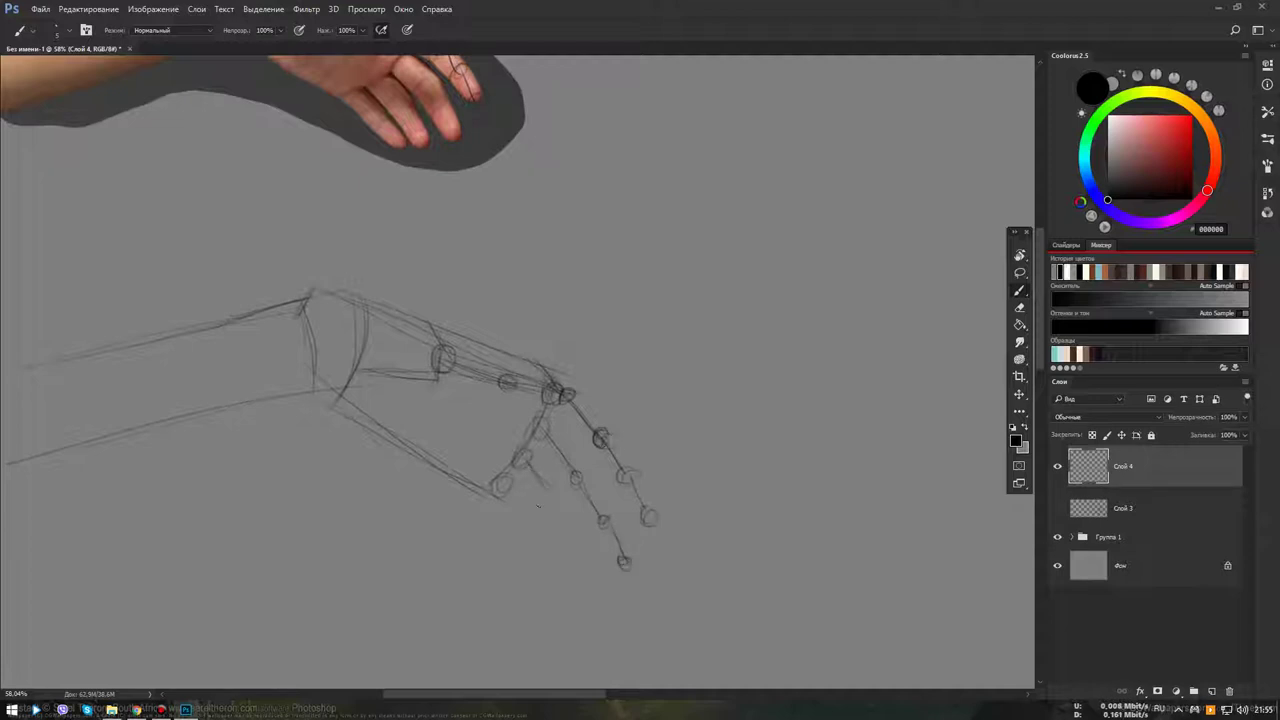
left_click_drag(557, 503, 559, 497)
left_click_drag(581, 542, 598, 584)
left_click_drag(638, 535, 602, 586)
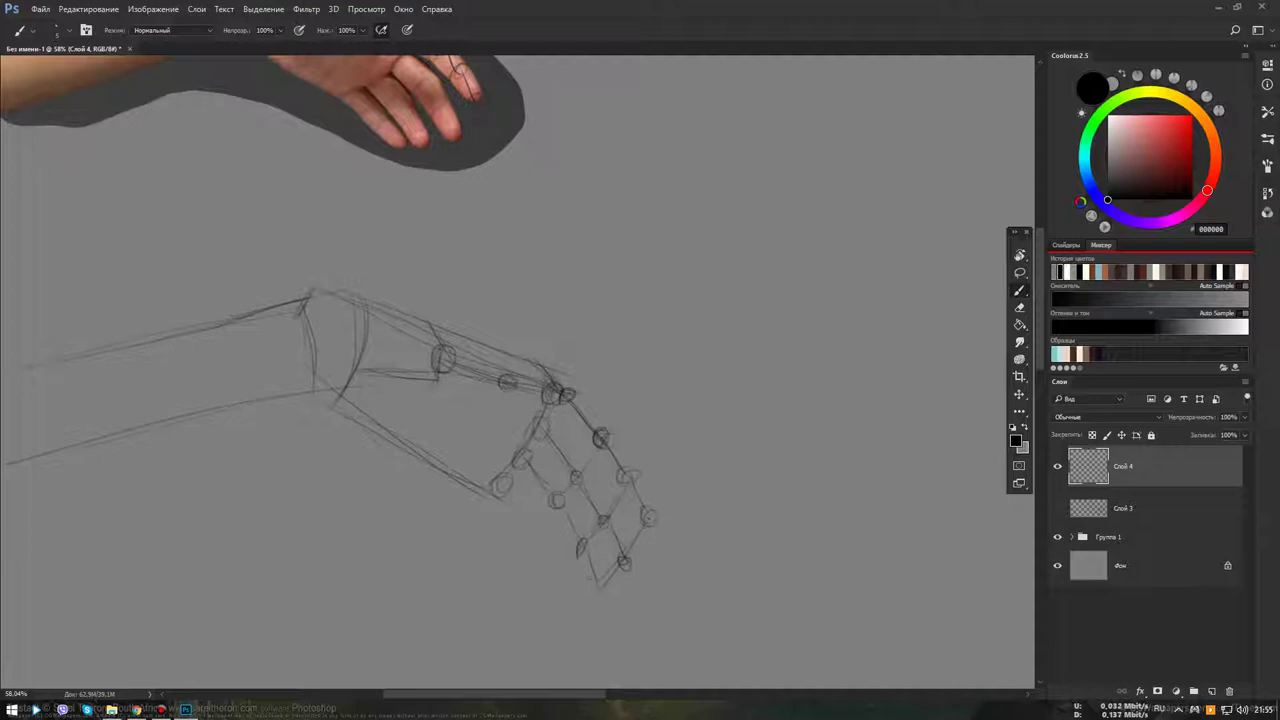
mouse_move(644, 528)
left_mouse_down()
mouse_move(594, 576)
mouse_move(556, 500)
left_mouse_up()
Reset colours to black and erase the stray finger strokes
left_click(599, 580, "alt")
key("d")
key("e")
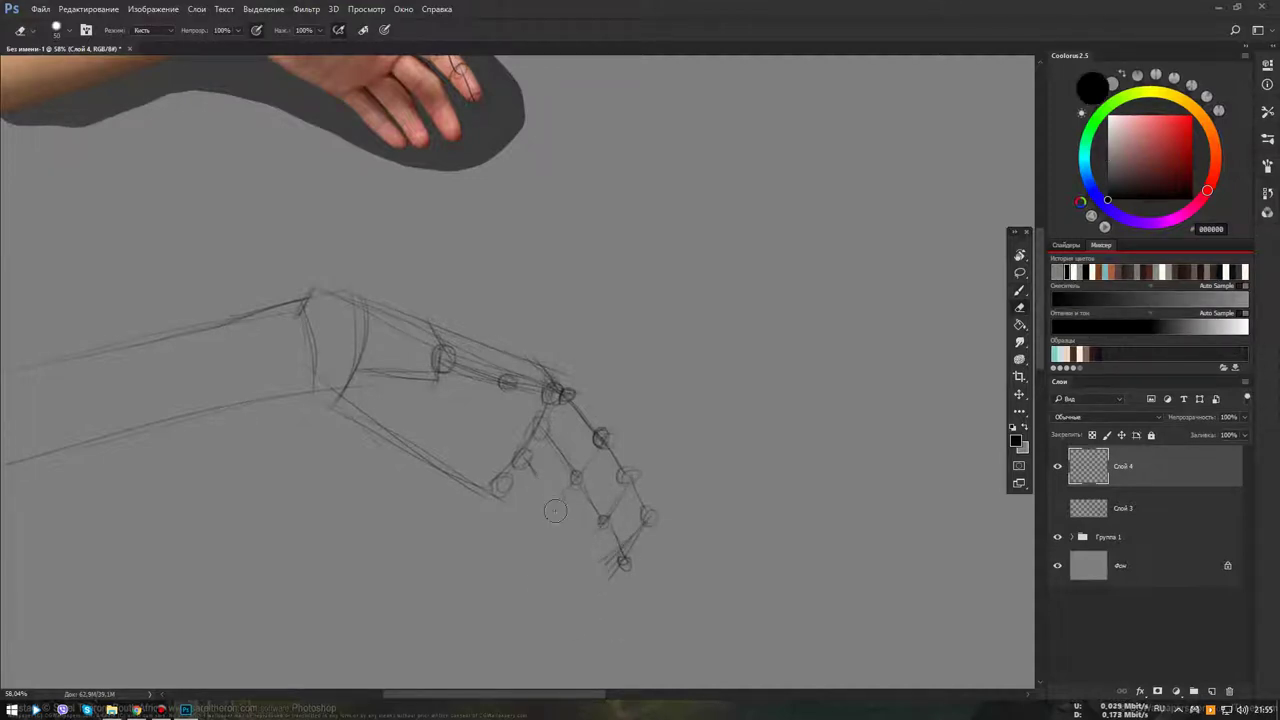
left_click_drag(590, 570, 600, 589)
left_click_drag(555, 495, 565, 543)
key("b")
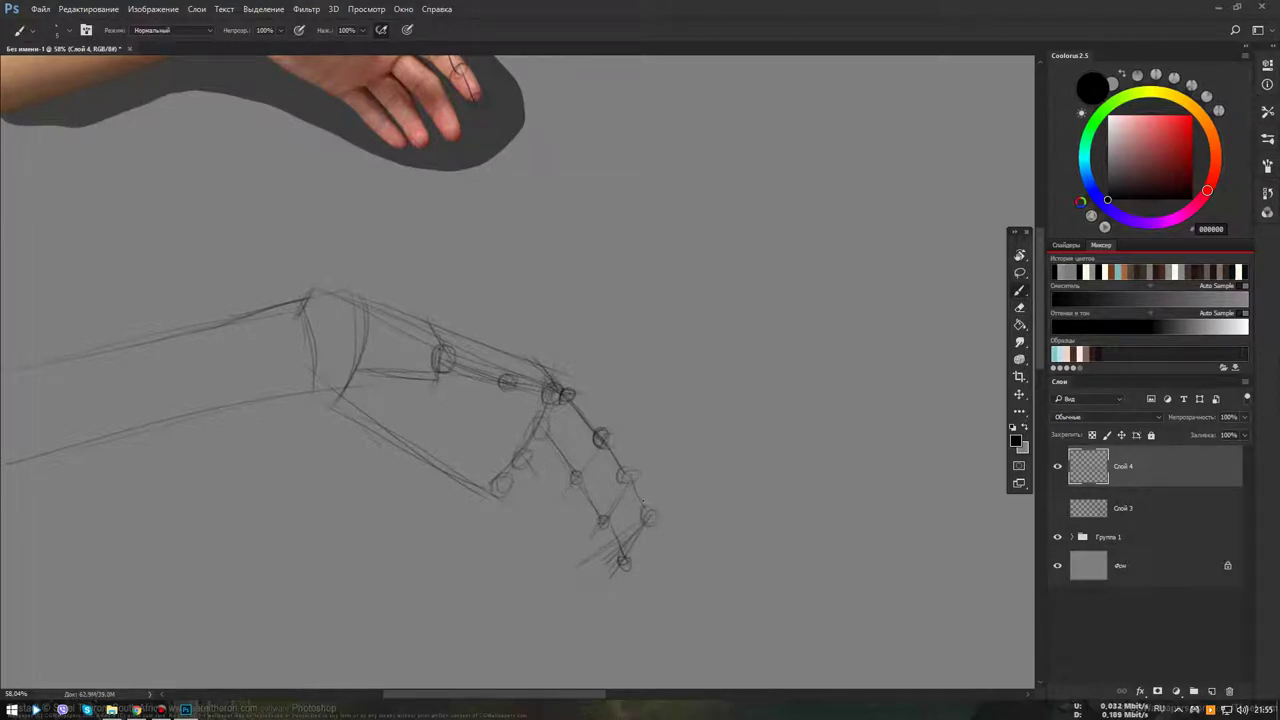
Draw the lines under and along the fingertips, tracing the reference finger's edge
left_click_drag(600, 572, 537, 597)
mouse_move(478, 88)
left_mouse_down()
mouse_move(455, 138)
mouse_move(428, 140)
mouse_move(446, 138)
left_mouse_up()
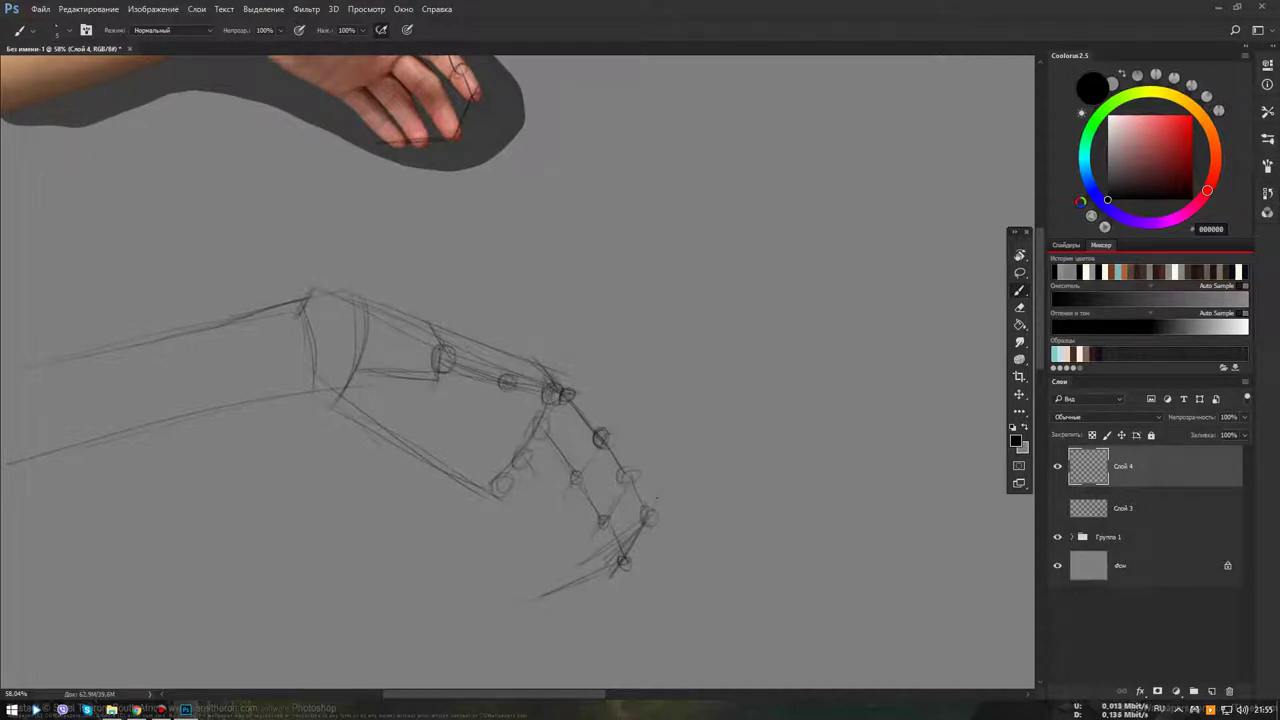
left_click_drag(657, 490, 626, 566)
left_click_drag(536, 592, 611, 566)
Add another joint circle, short finger segment lines, and complete the partial joint circle
left_click_drag(552, 477, 590, 446)
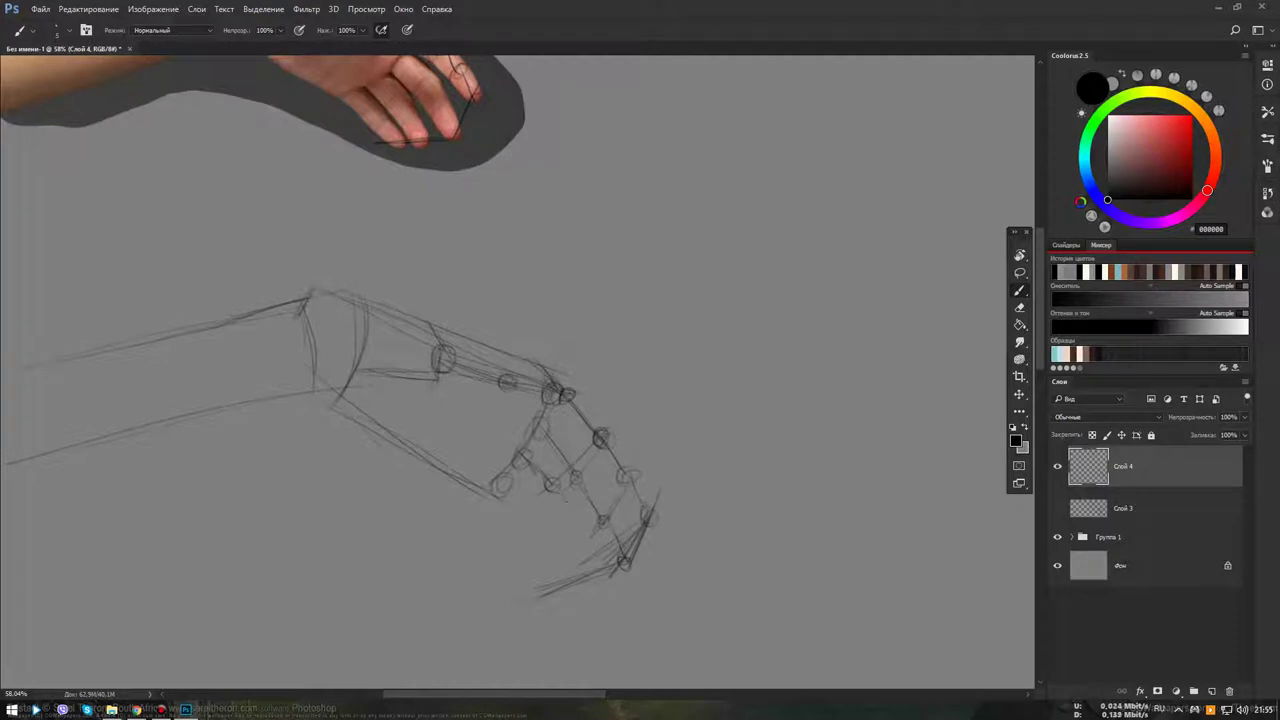
left_click_drag(564, 496, 574, 521)
left_click_drag(588, 575, 586, 564)
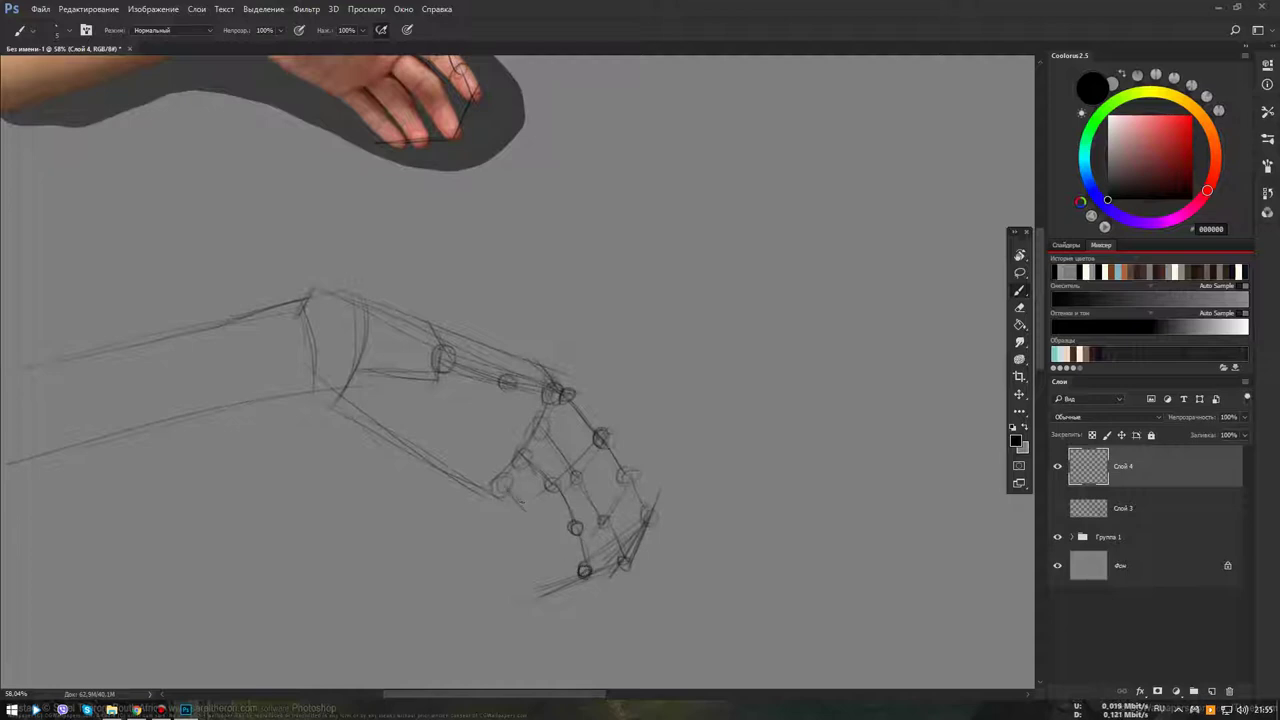
left_click_drag(519, 503, 527, 505)
left_click_drag(457, 240, 497, 340)
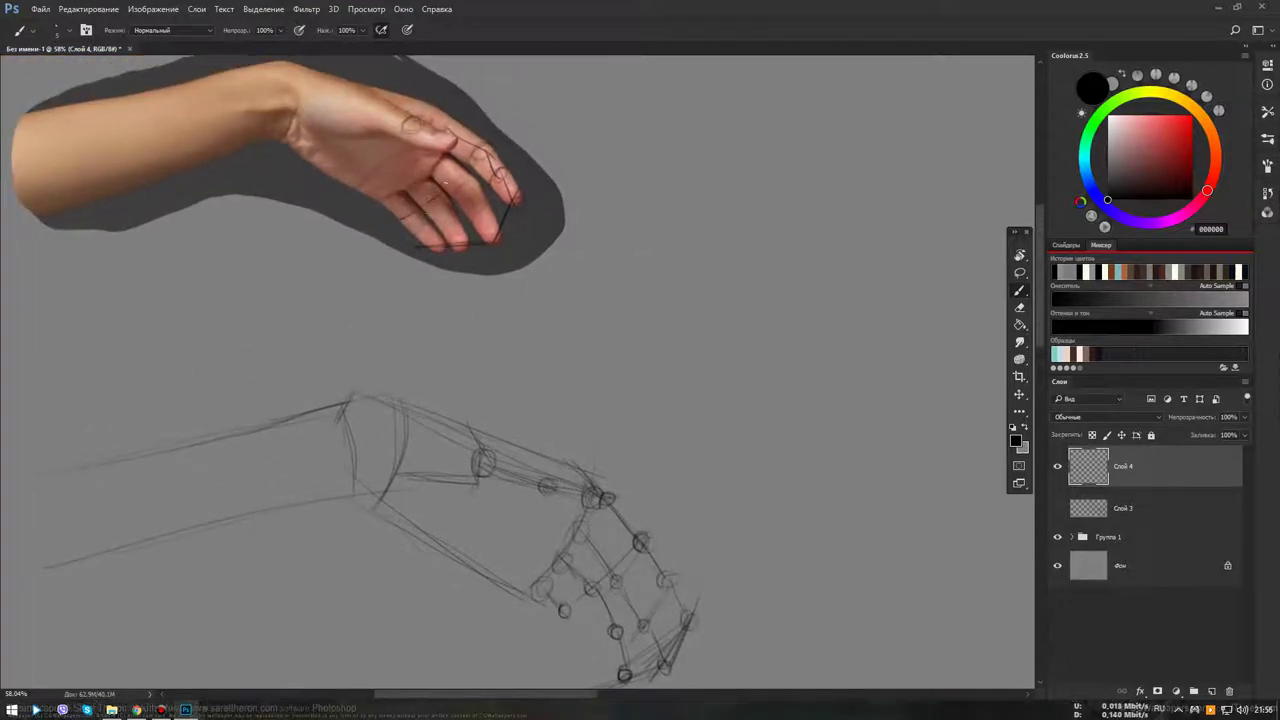
Mark finger construction lines on the reference photo and reframe the sketch
left_click_drag(406, 216, 430, 188)
mouse_move(563, 600)
left_mouse_down()
mouse_move(523, 479)
mouse_move(555, 561)
mouse_move(611, 555)
left_mouse_up()
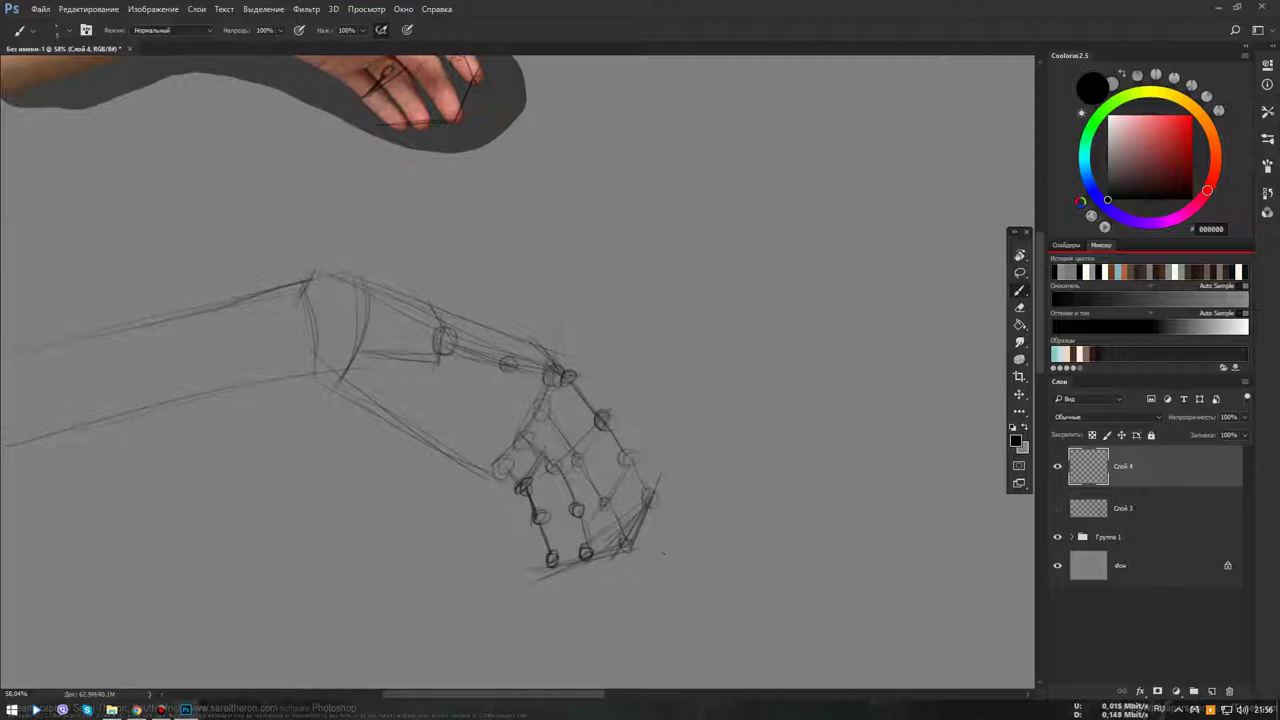
scroll(568, 478, "down", 5)
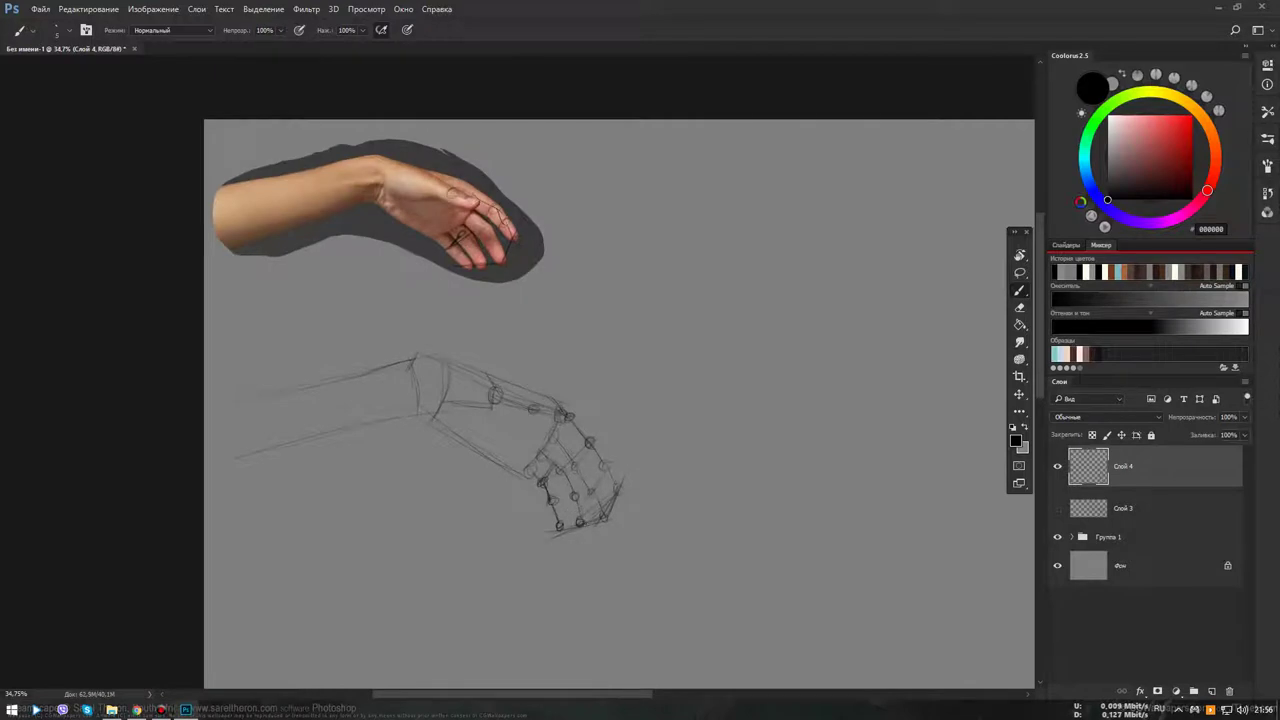
scroll(480, 500, "up", 3)
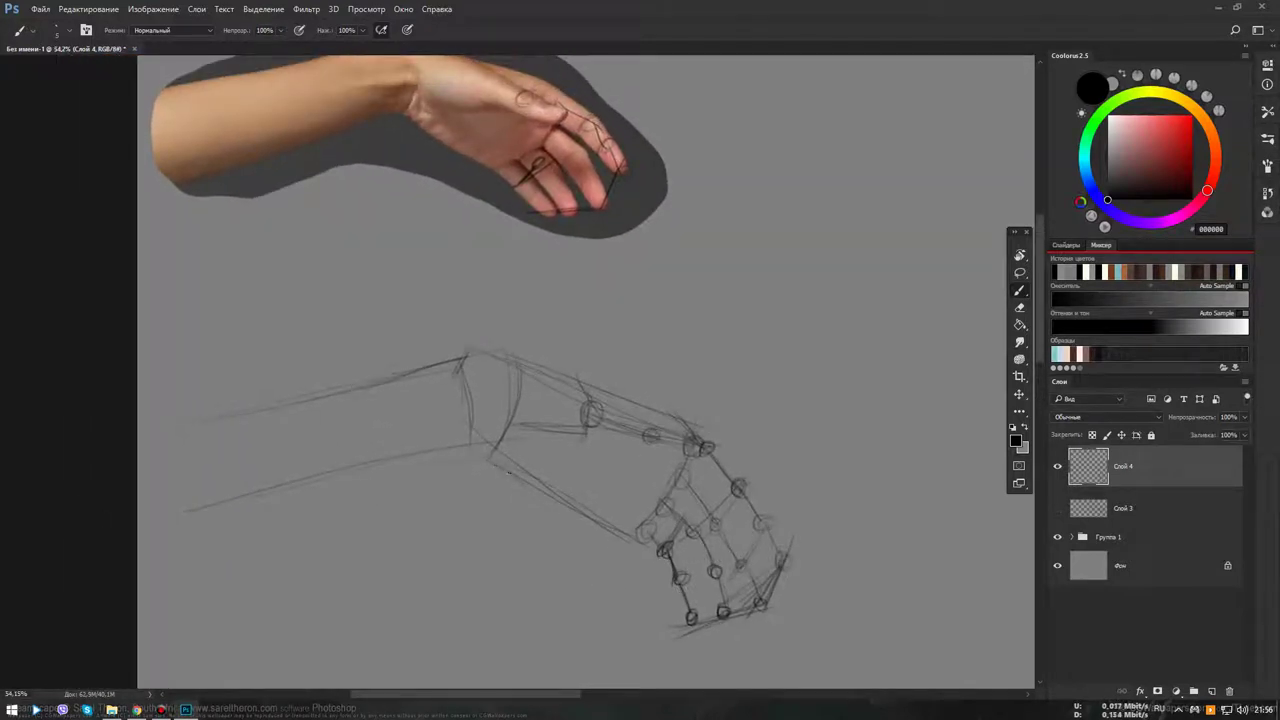
Darken and reinforce the wrist lines with strokes extending onto the forearm
left_click_drag(488, 468, 488, 431)
left_click_drag(520, 387, 517, 359)
left_click_drag(518, 386, 490, 442)
left_click_drag(510, 350, 489, 428)
mouse_move(507, 383)
left_mouse_down()
mouse_move(491, 425)
mouse_move(509, 435)
mouse_move(540, 423)
mouse_move(537, 443)
left_mouse_up()
left_click_drag(567, 393, 555, 423)
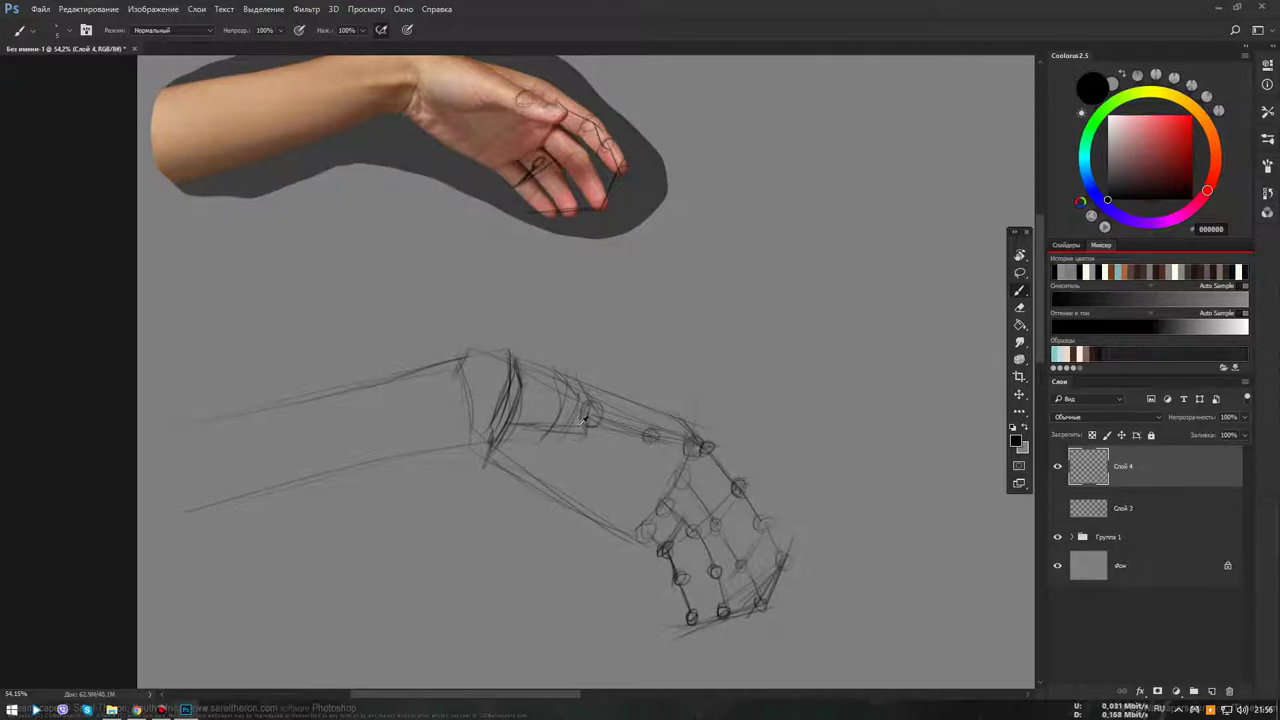
Pick a light grey and switch to a much larger Eraser
left_click(1062, 292)
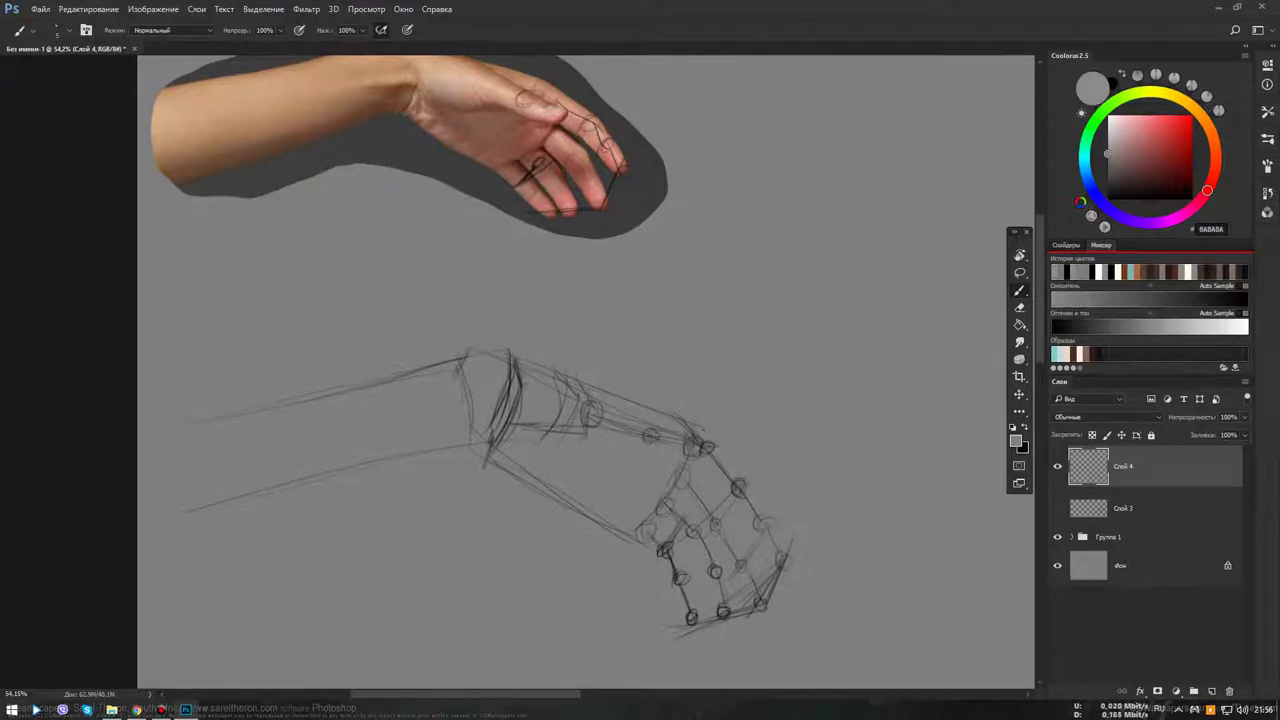
key("e")
key("bracketright")
key("bracketright")
key("bracketright")
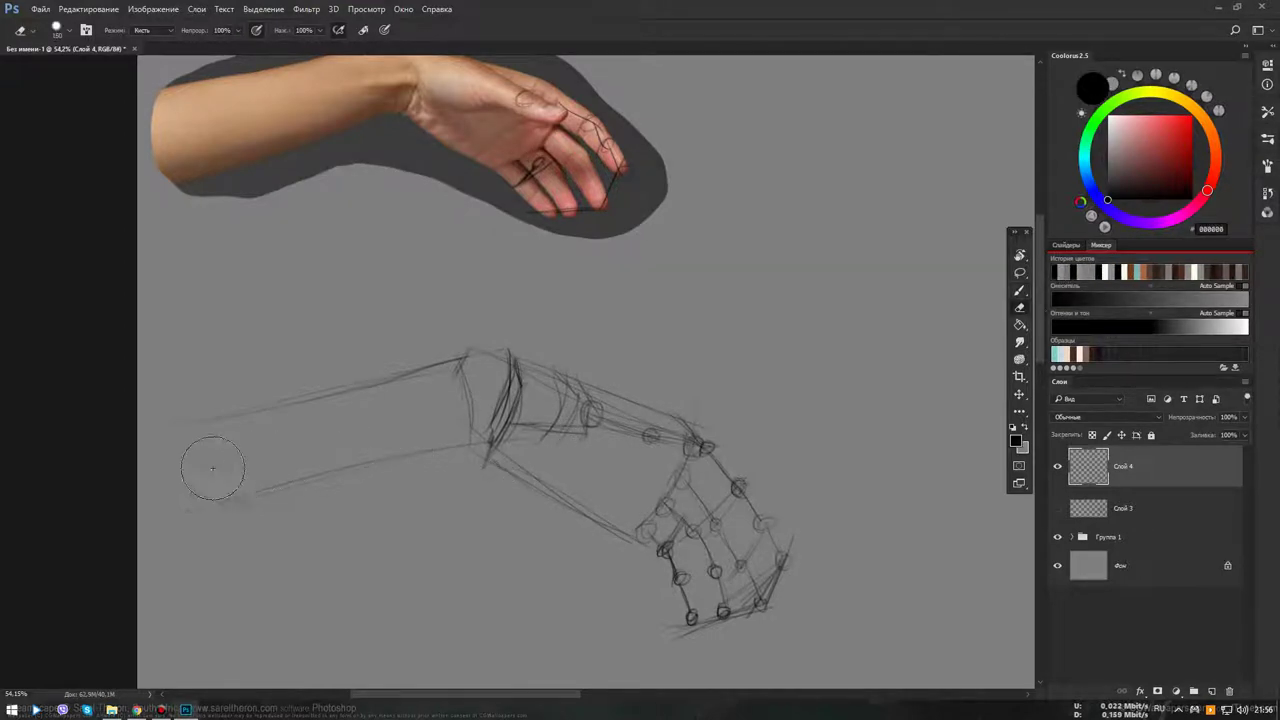
key("bracketright")
key("bracketright")
key("bracketright")
key("bracketright")
key("bracketright")
key("bracketright")
Fade the whole arm-and-hand sketch with one broad soft-eraser sweep, then return to the Brush
mouse_move(359, 481)
left_mouse_down()
mouse_move(457, 485)
mouse_move(600, 529)
mouse_move(686, 600)
mouse_move(809, 498)
mouse_move(606, 471)
mouse_move(243, 486)
mouse_move(599, 450)
left_mouse_up()
key("b")
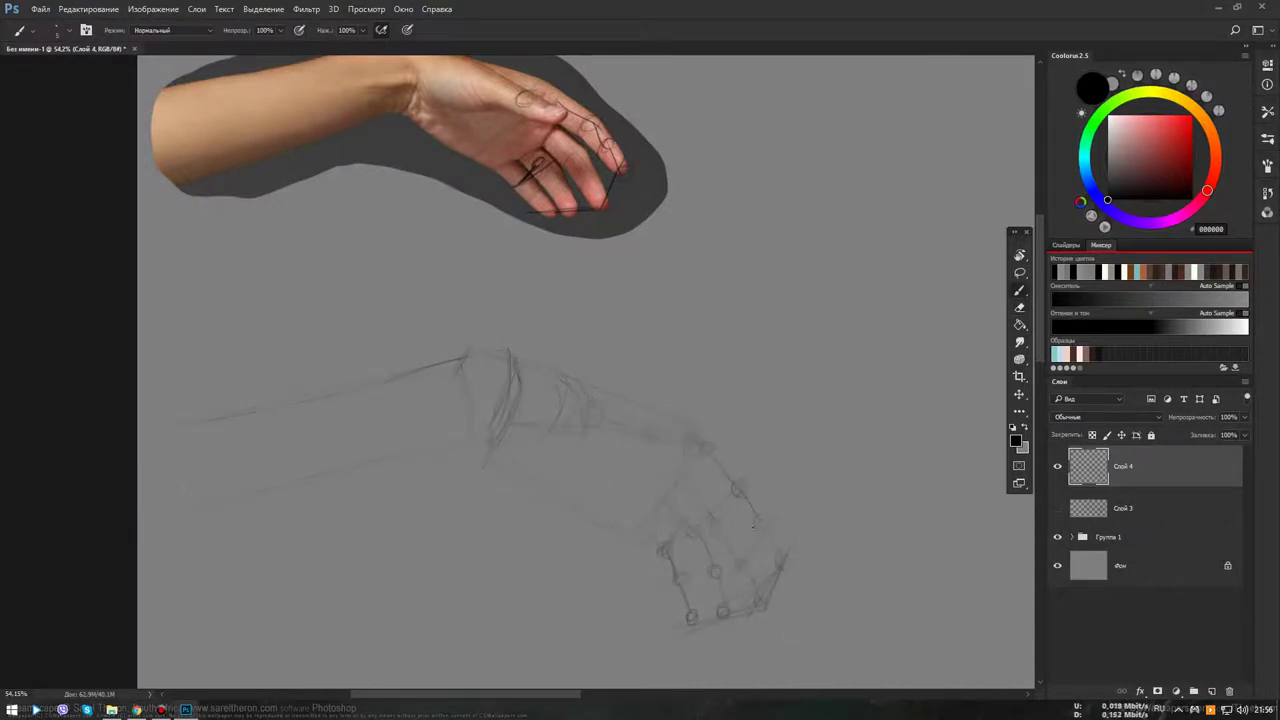
scroll(453, 249, "down", 3)
scroll(453, 249, "down", 2)
scroll(453, 249, "up", 4)
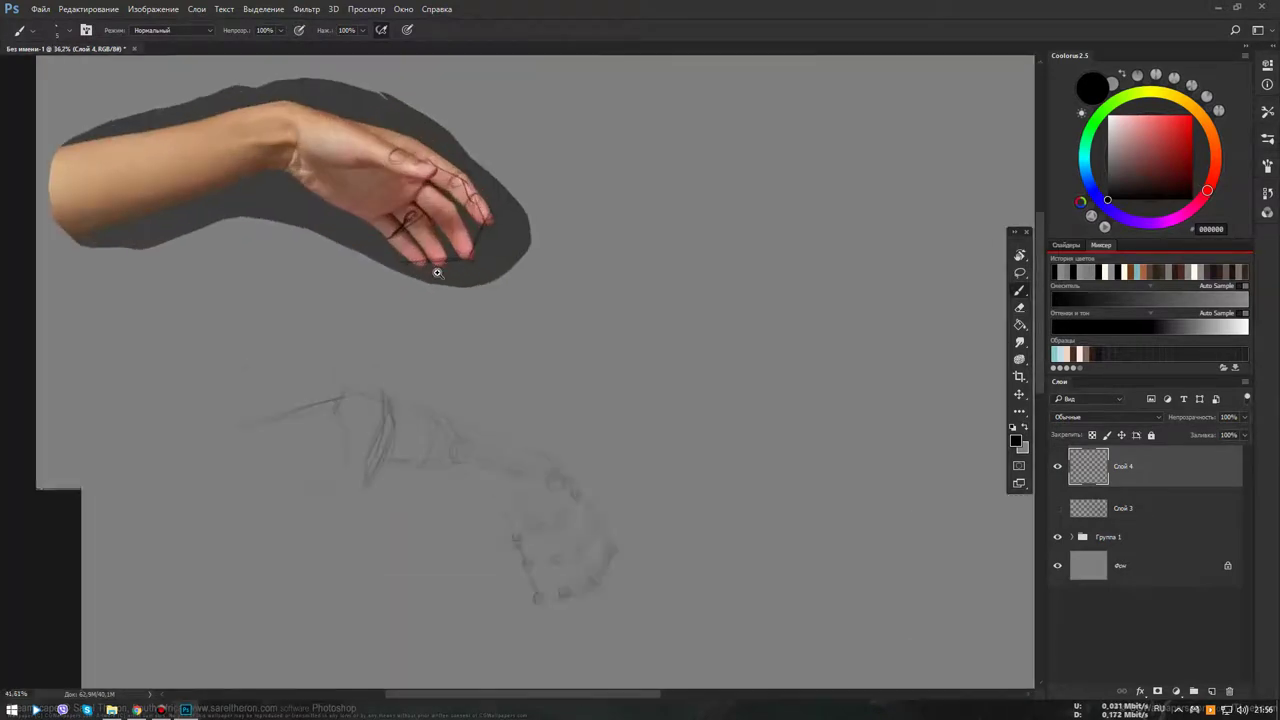
scroll(656, 363, "up", 2)
scroll(668, 363, "up", 1)
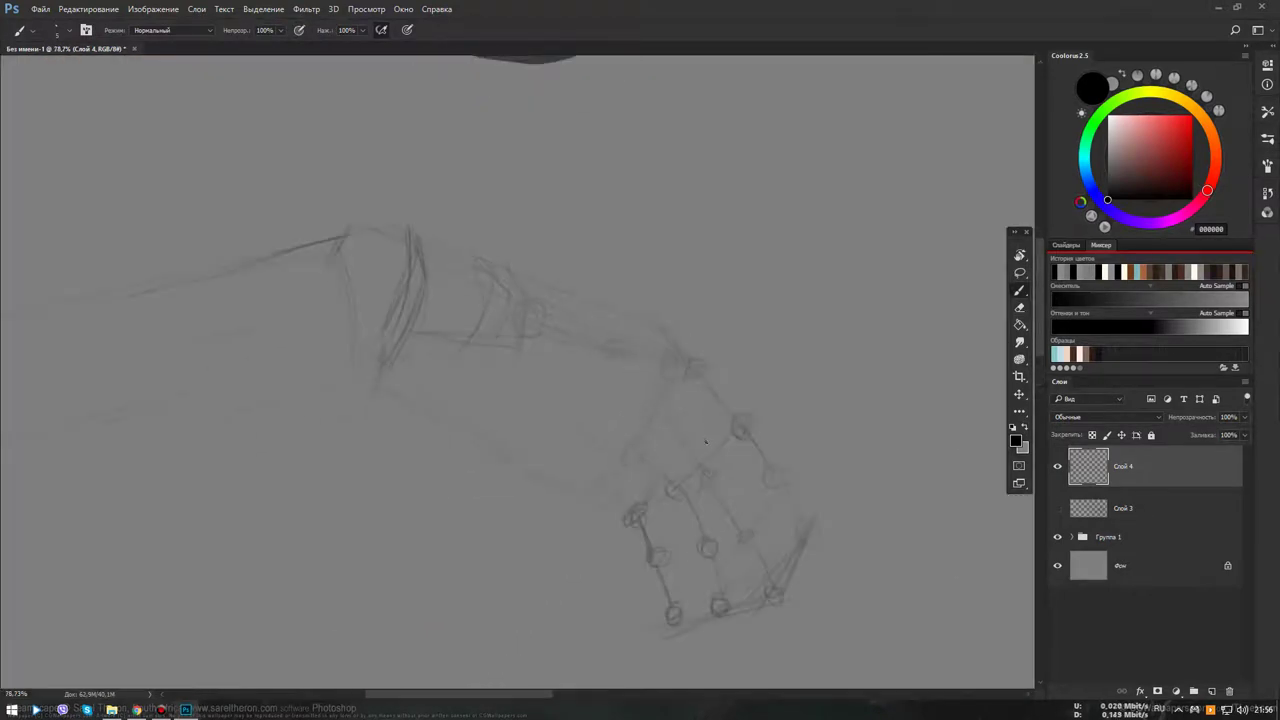
Zoom and pan to inspect the faded sketch alongside the reference photo
scroll(626, 434, "down", 4)
scroll(614, 442, "up", 2)
scroll(615, 441, "up", 2)
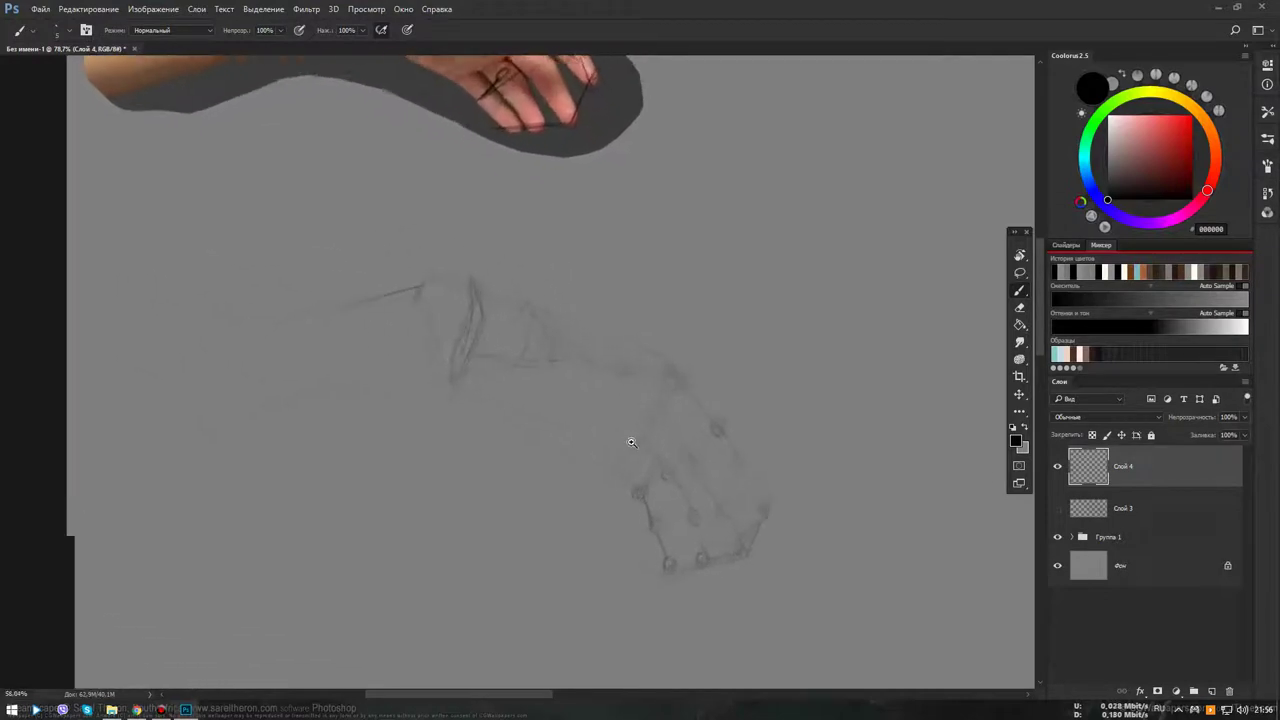
scroll(632, 439, "up", 1)
mouse_move(634, 443)
left_mouse_down()
mouse_move(677, 434)
mouse_move(724, 474)
left_mouse_up()
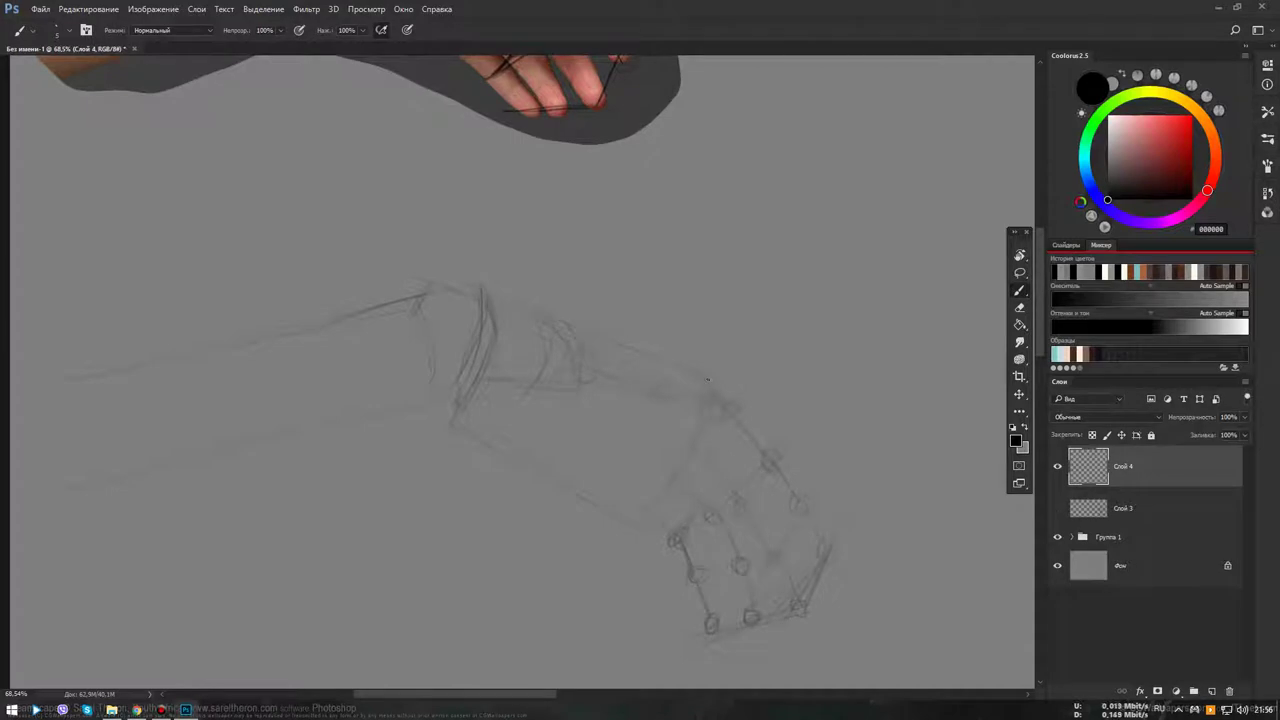
left_click_drag(707, 350, 709, 531)
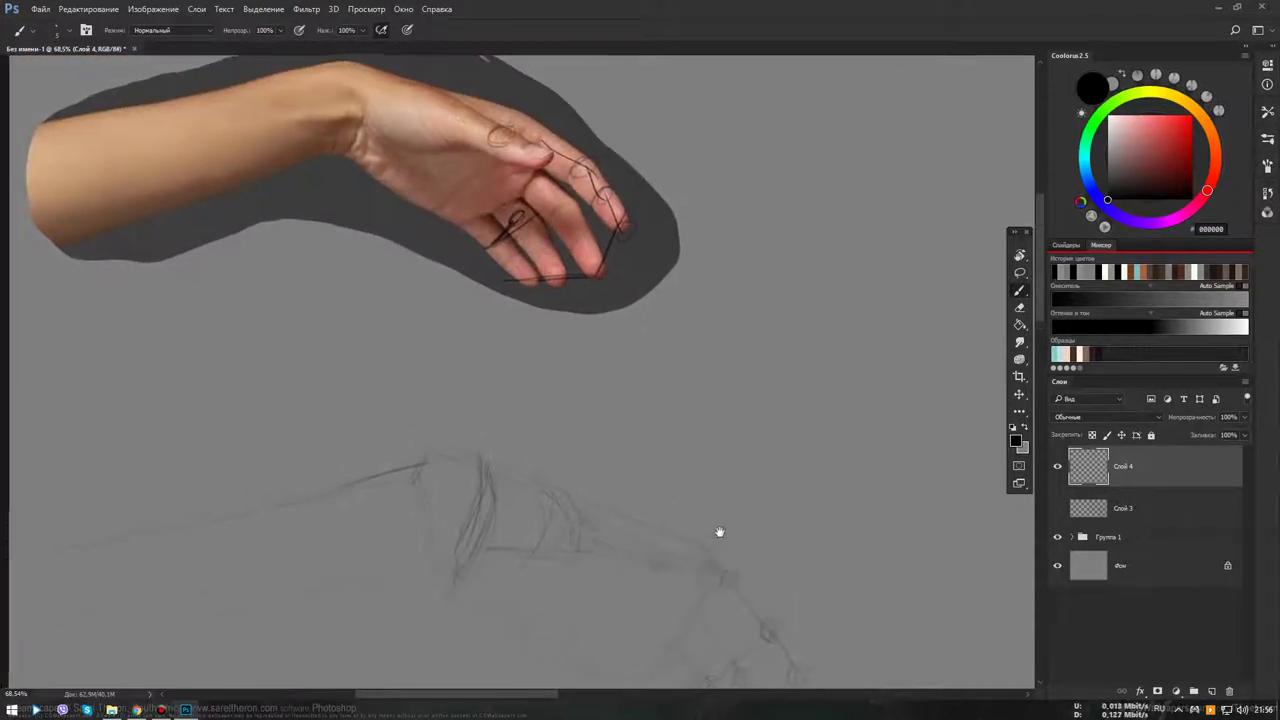
left_click_drag(683, 426, 700, 349)
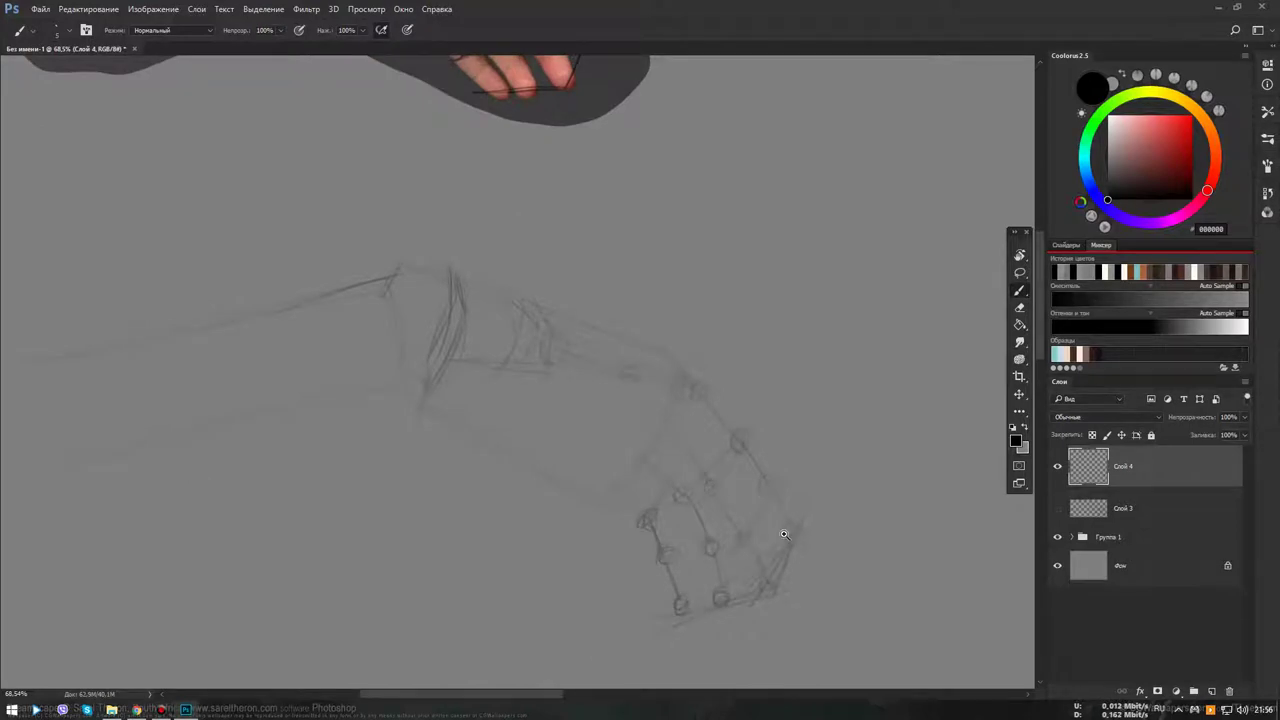
scroll(785, 530, "down", 3)
scroll(739, 444, "up", 3)
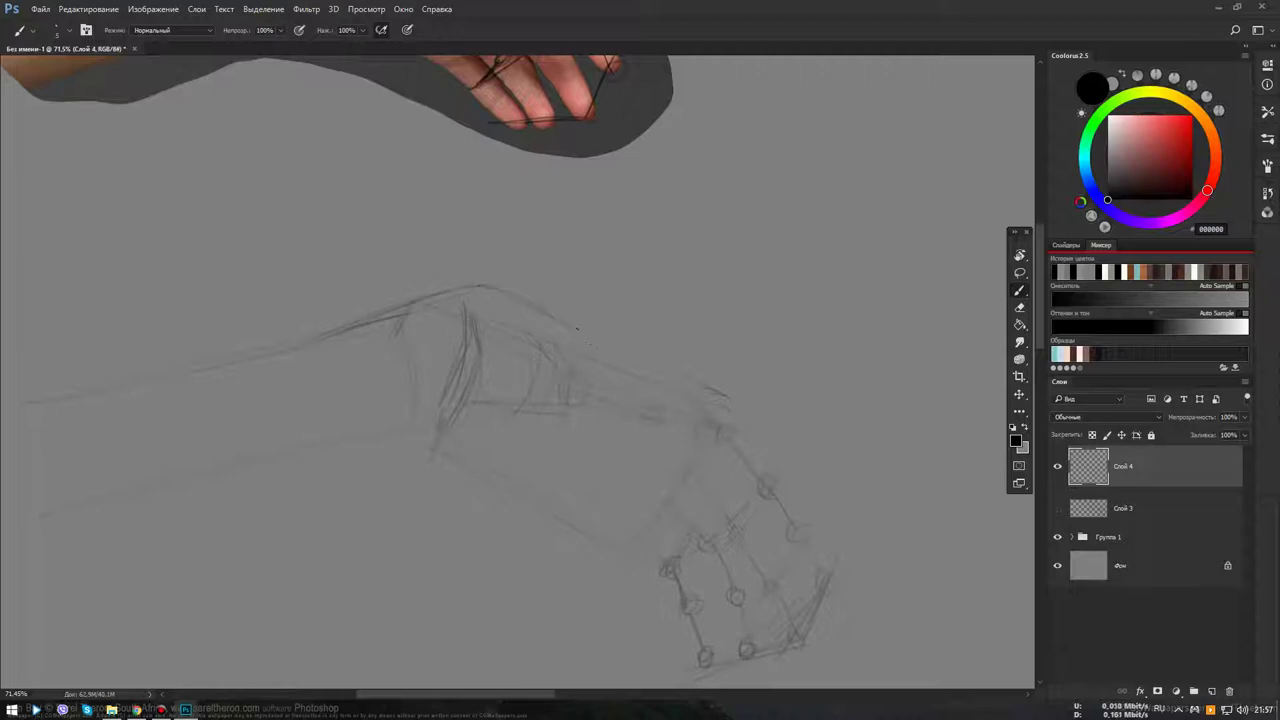
Redraw the wrist's elliptical contour, darken the upper forearm edge, and add a diagonal line below
left_click_drag(588, 350, 655, 390)
mouse_move(720, 443)
left_mouse_down()
mouse_move(586, 411)
mouse_move(470, 410)
left_mouse_up()
left_click_drag(556, 425, 458, 392)
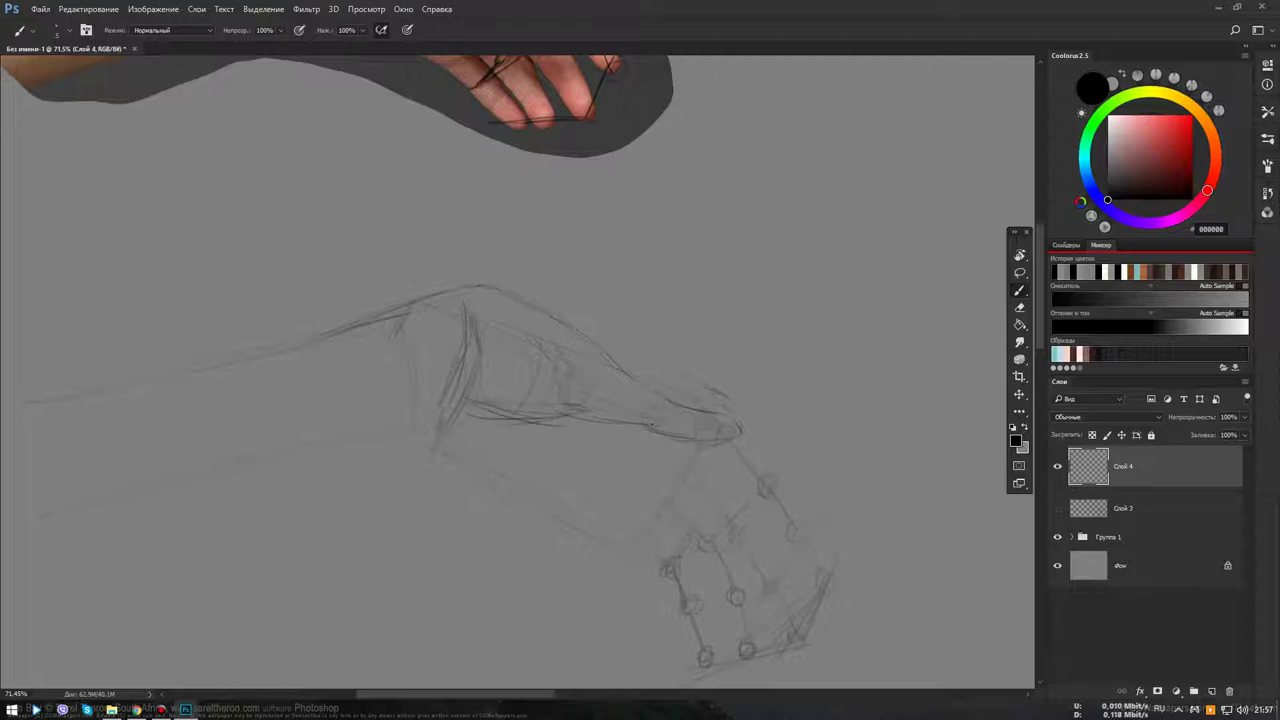
left_click_drag(580, 421, 542, 415)
mouse_move(660, 368)
left_mouse_down()
mouse_move(546, 313)
mouse_move(668, 370)
left_mouse_up()
left_click_drag(572, 316, 683, 381)
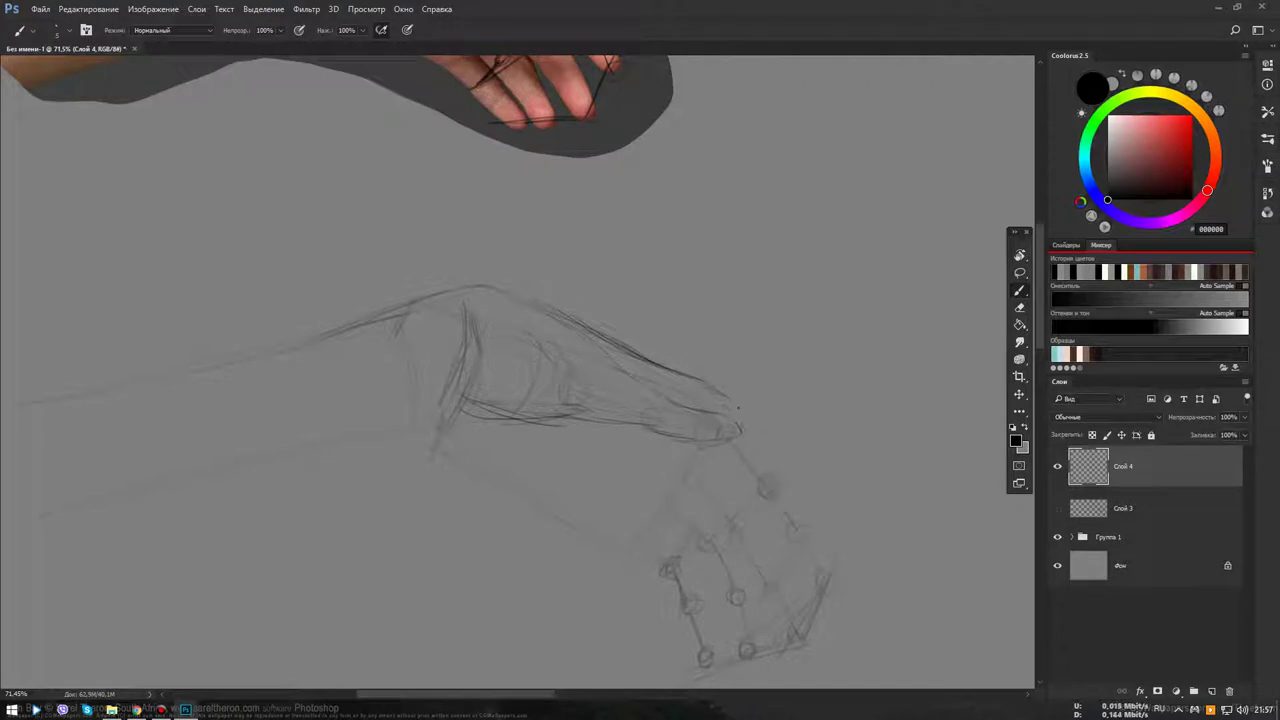
left_click_drag(738, 412, 782, 476)
mouse_move(733, 405)
left_mouse_down()
mouse_move(784, 477)
mouse_move(834, 602)
left_mouse_up()
Darken the hand's outer edge and the finger edge with short strokes
left_click_drag(805, 555, 773, 529)
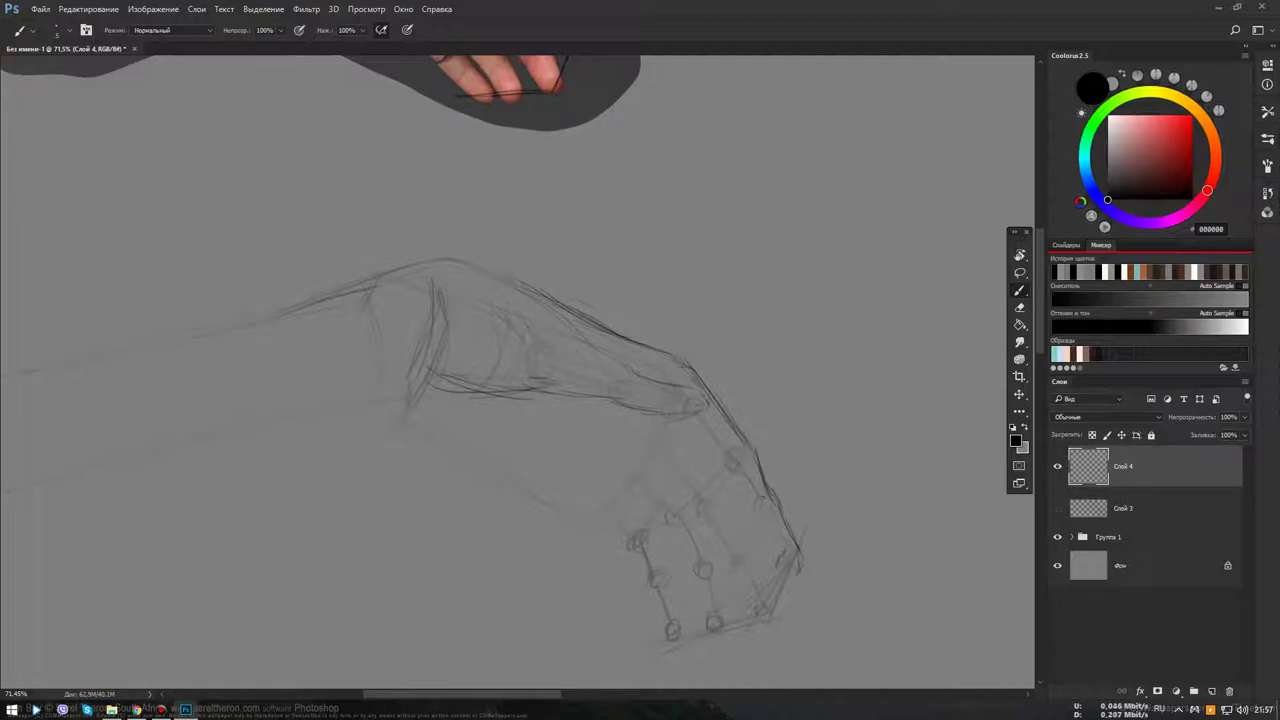
mouse_move(721, 458)
left_mouse_down()
mouse_move(717, 480)
mouse_move(690, 428)
left_mouse_up()
mouse_move(720, 470)
left_mouse_down()
mouse_move(794, 576)
mouse_move(785, 563)
left_mouse_up()
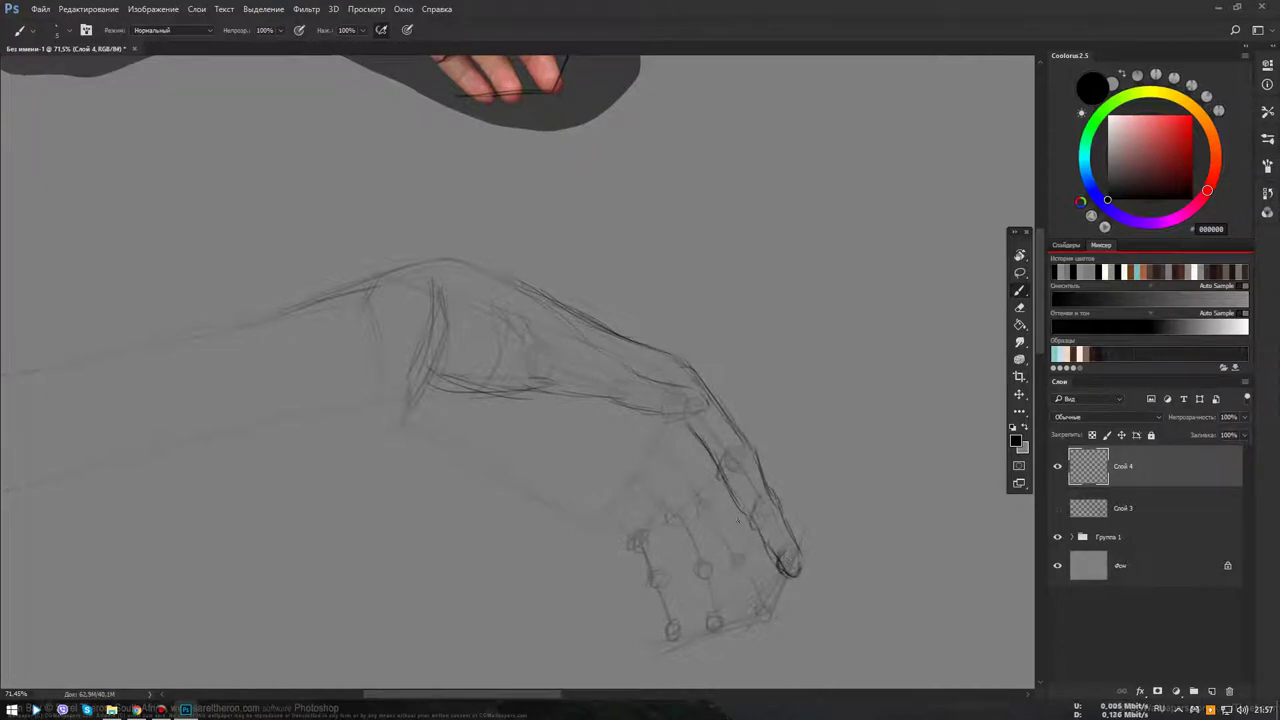
left_click_drag(749, 521, 771, 555)
left_click_drag(682, 433, 676, 447)
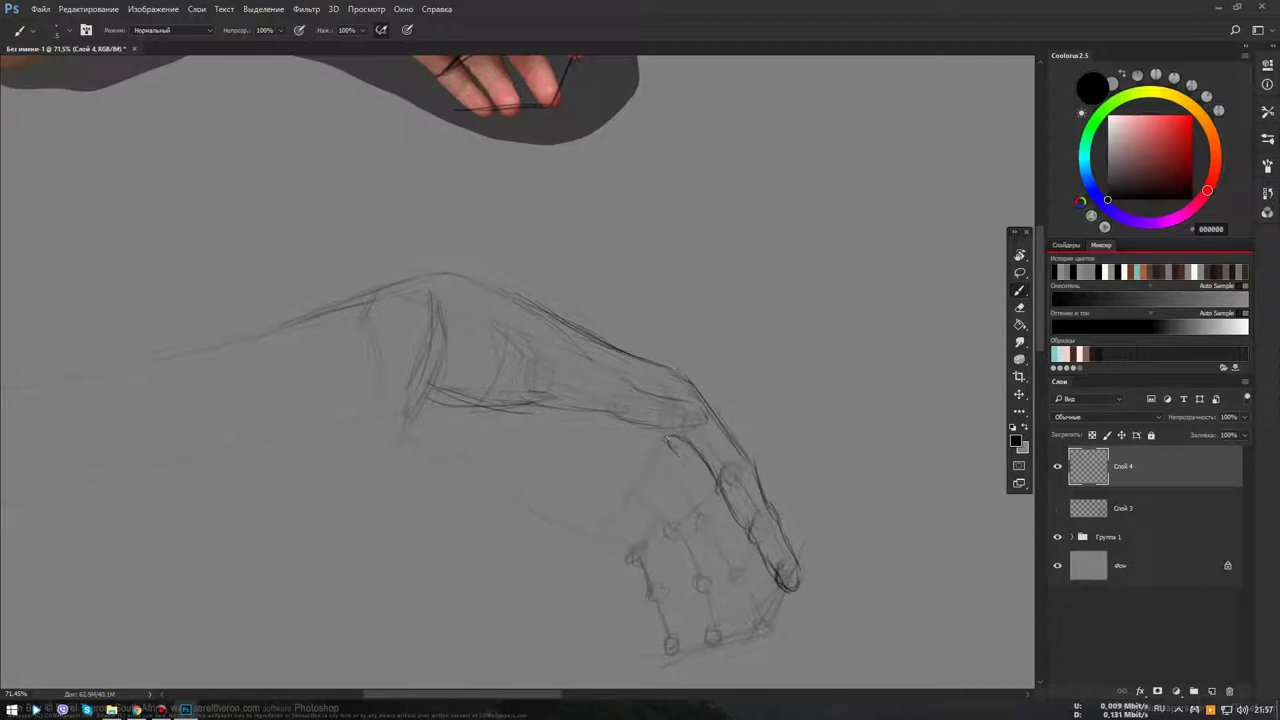
left_click_drag(690, 435, 682, 462)
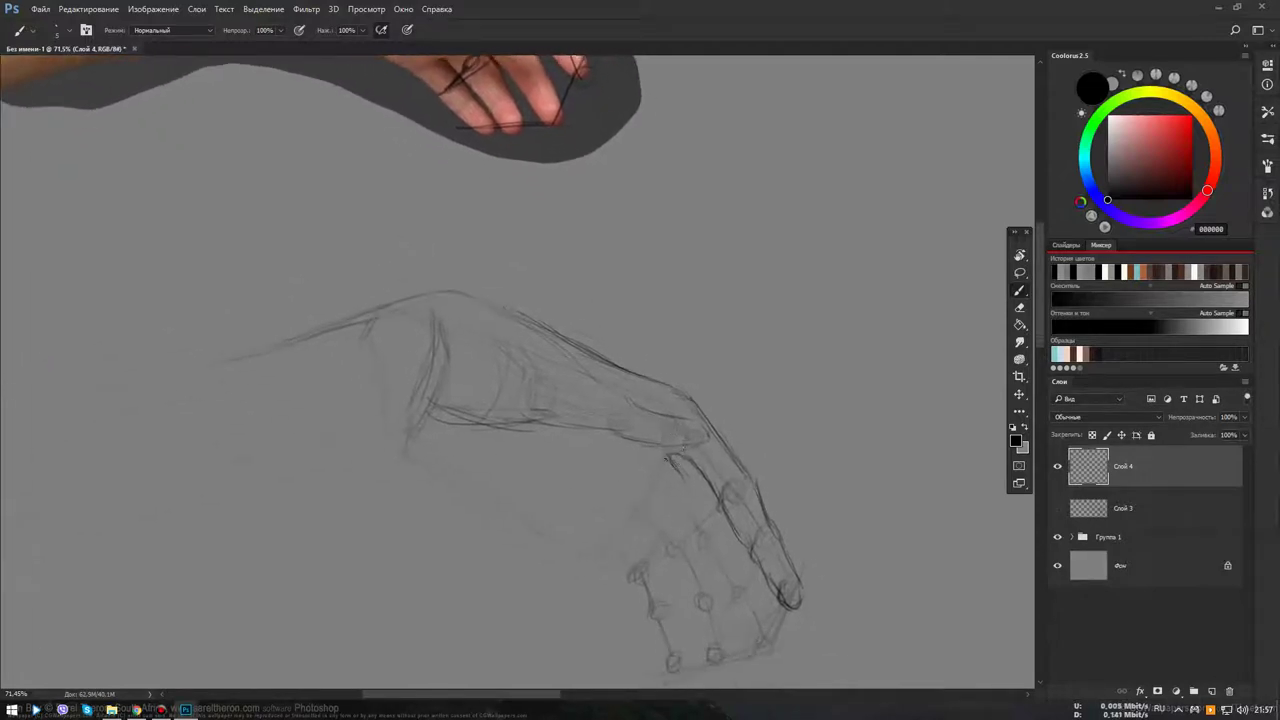
mouse_move(680, 456)
left_mouse_down()
mouse_move(720, 502)
mouse_move(680, 452)
left_mouse_up()
mouse_move(722, 522)
left_mouse_down()
mouse_move(766, 630)
mouse_move(757, 657)
left_mouse_up()
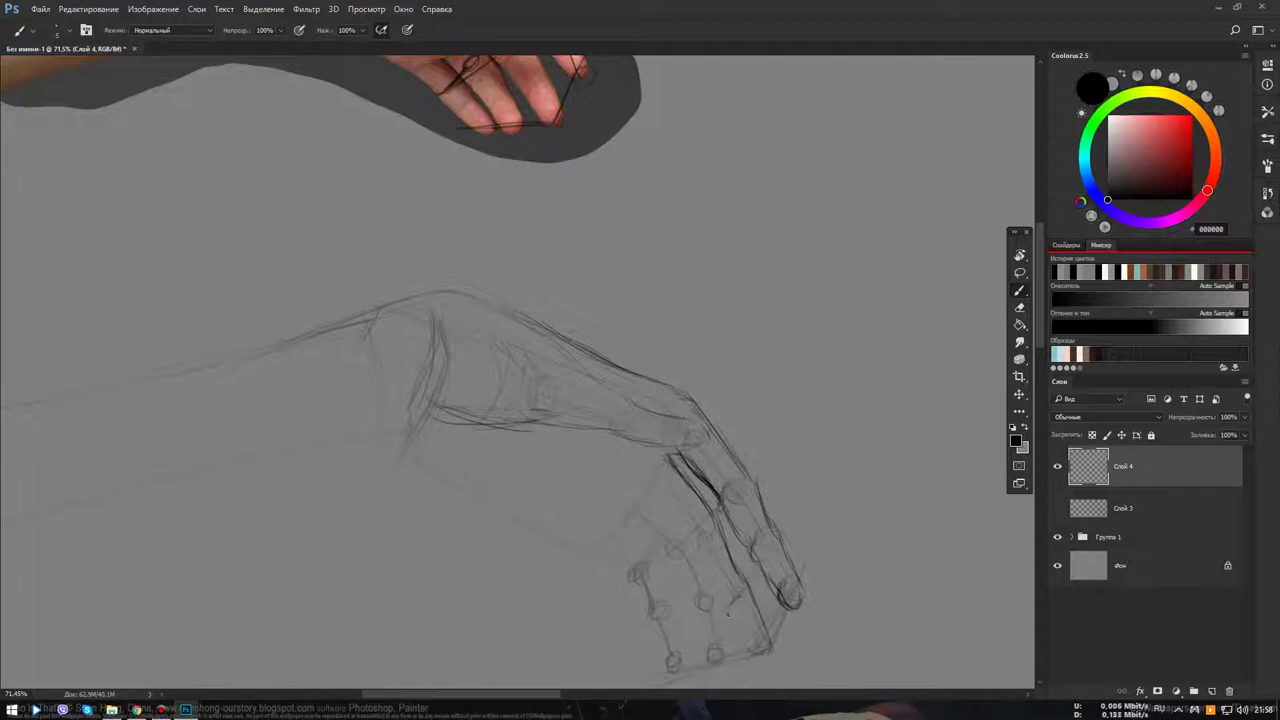
Strengthen the lower finger edges, mark a knuckle circle, and sketch lines along the lower finger
left_click_drag(734, 614, 754, 650)
left_click_drag(700, 562, 722, 596)
mouse_move(660, 508)
left_mouse_down()
mouse_move(735, 576)
mouse_move(712, 400)
mouse_move(723, 508)
mouse_move(634, 289)
left_mouse_up()
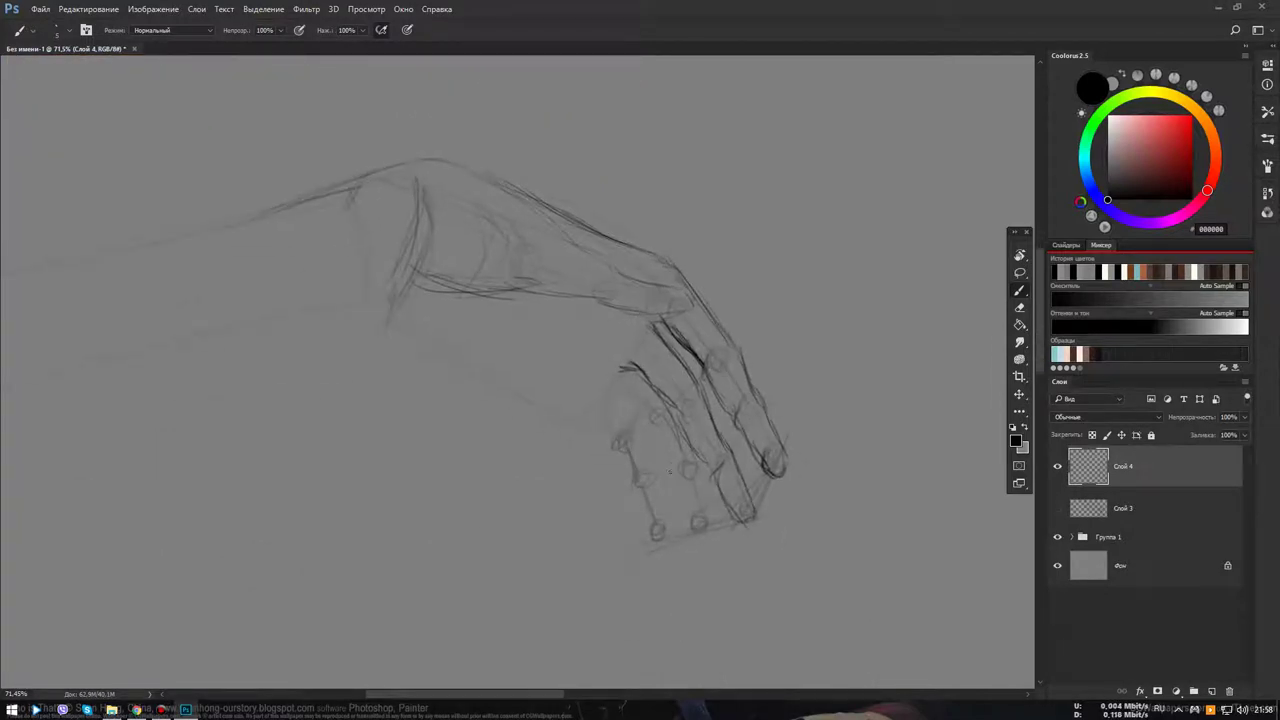
mouse_move(667, 466)
left_mouse_down()
mouse_move(661, 425)
mouse_move(665, 452)
left_mouse_up()
scroll(670, 480, "up", 3)
scroll(663, 429, "down", 2)
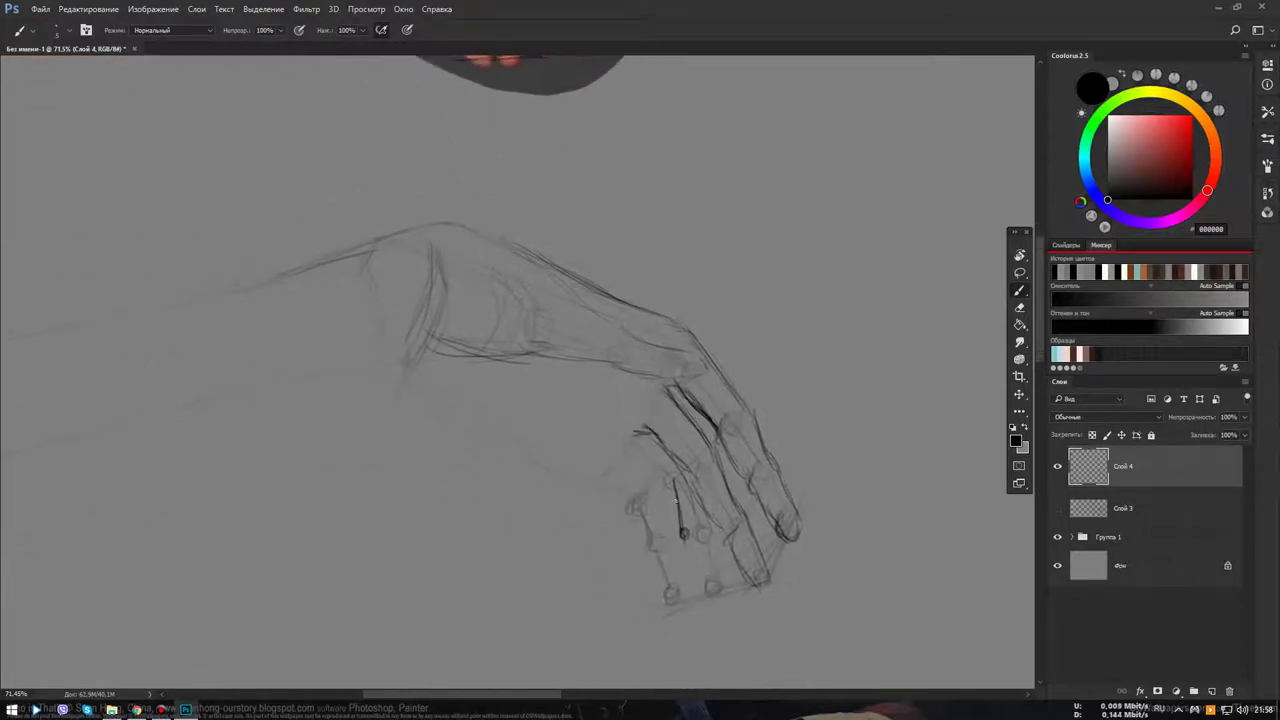
scroll(676, 474, "up", 3)
scroll(706, 580, "down", 2)
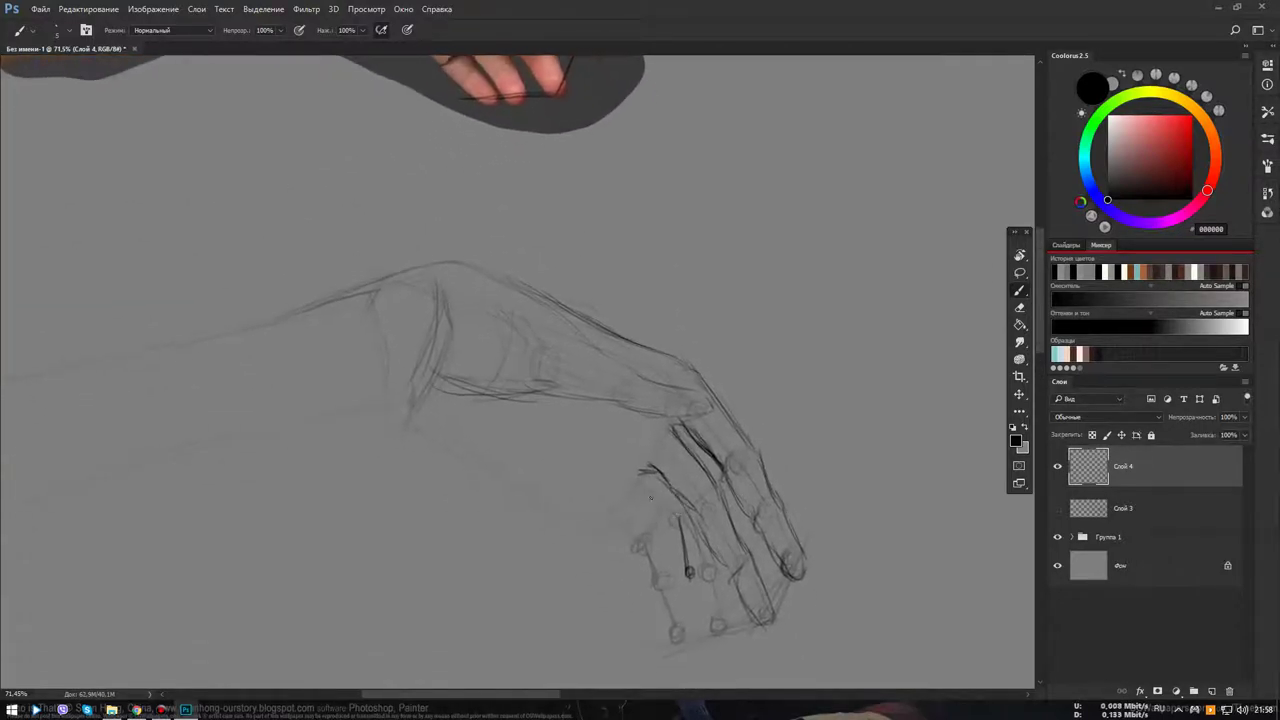
mouse_move(651, 498)
left_mouse_down()
mouse_move(698, 580)
mouse_move(690, 557)
left_mouse_up()
Reset to black and erase the overly dark strokes on the lower finger
left_click(1105, 327)
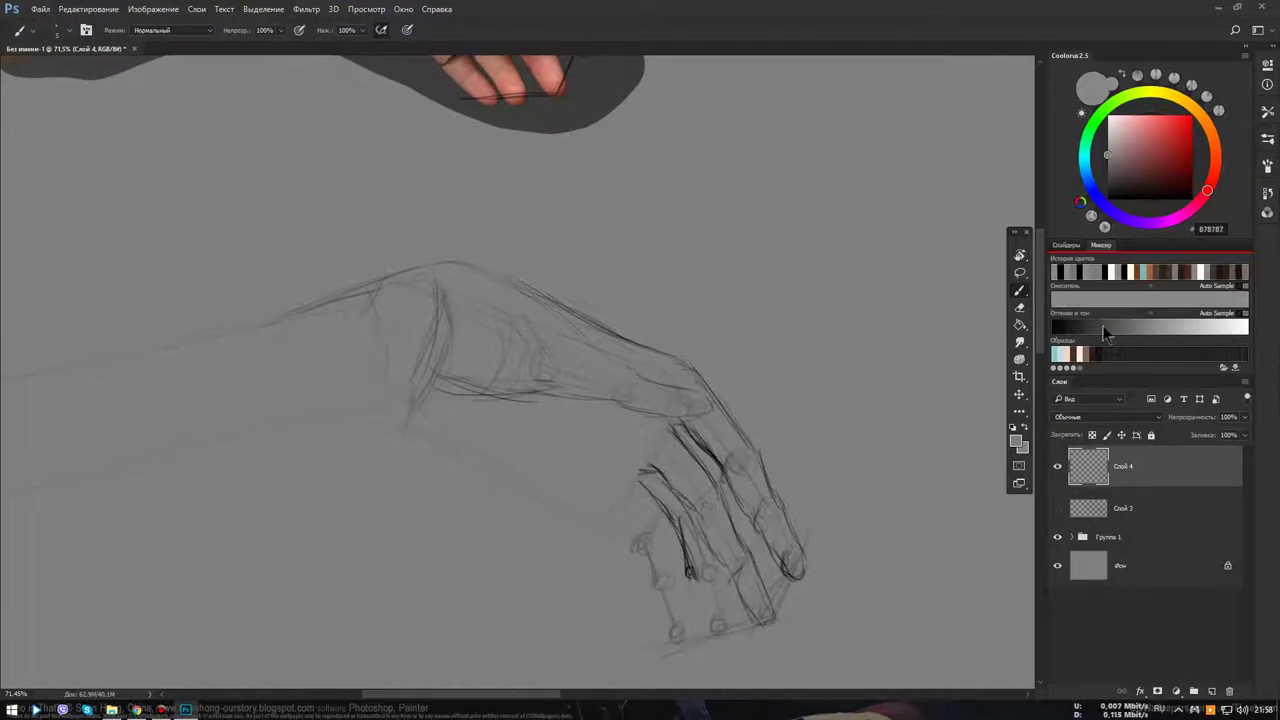
key("d")
key("e")
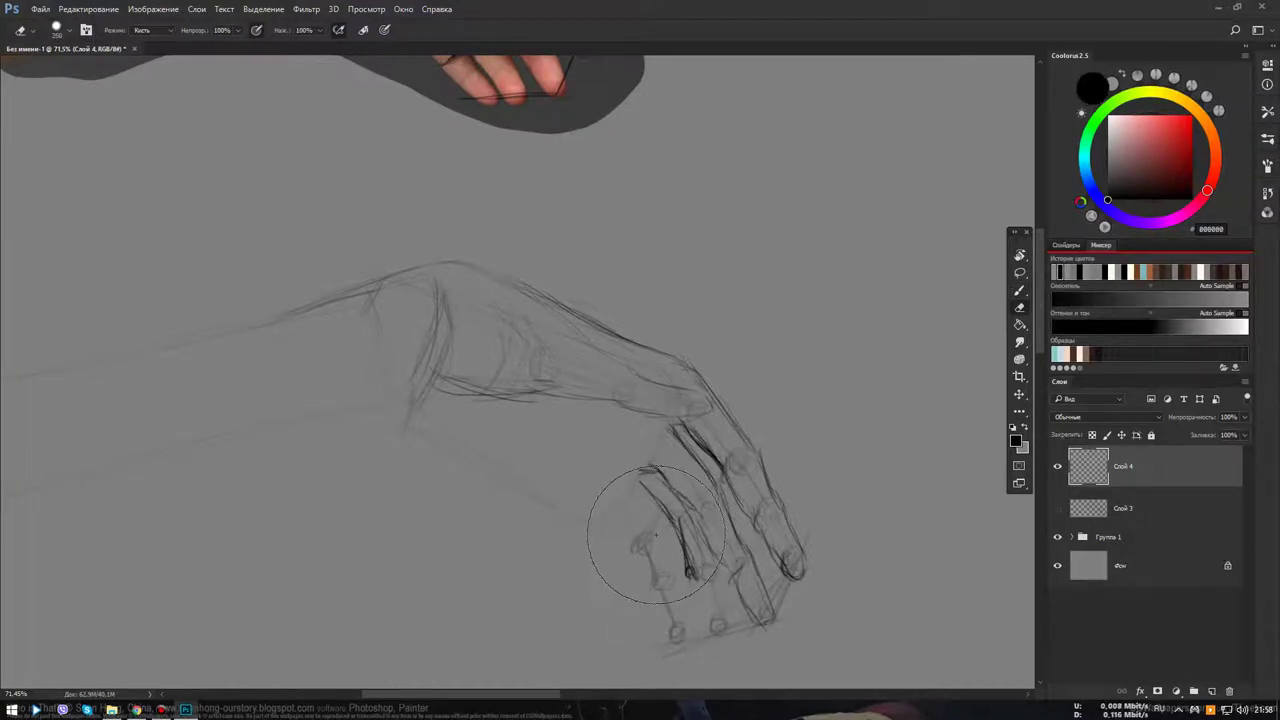
left_click_drag(645, 470, 630, 595)
mouse_move(640, 500)
left_mouse_down()
mouse_move(670, 570)
mouse_move(690, 575)
left_mouse_up()
left_click_drag(665, 520, 691, 575)
key("b")
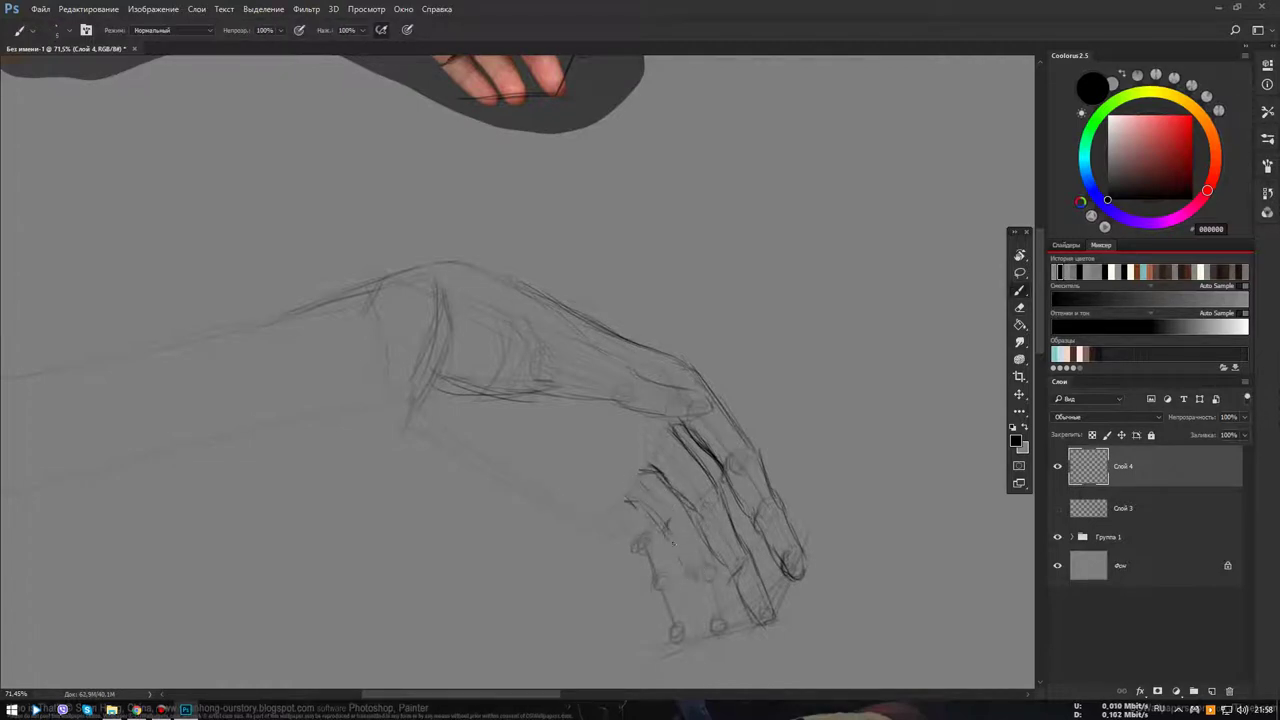
Draw and extend lines down the lower fingers
left_click_drag(666, 535, 696, 593)
left_click_drag(698, 534, 726, 622)
left_click_drag(688, 583, 710, 632)
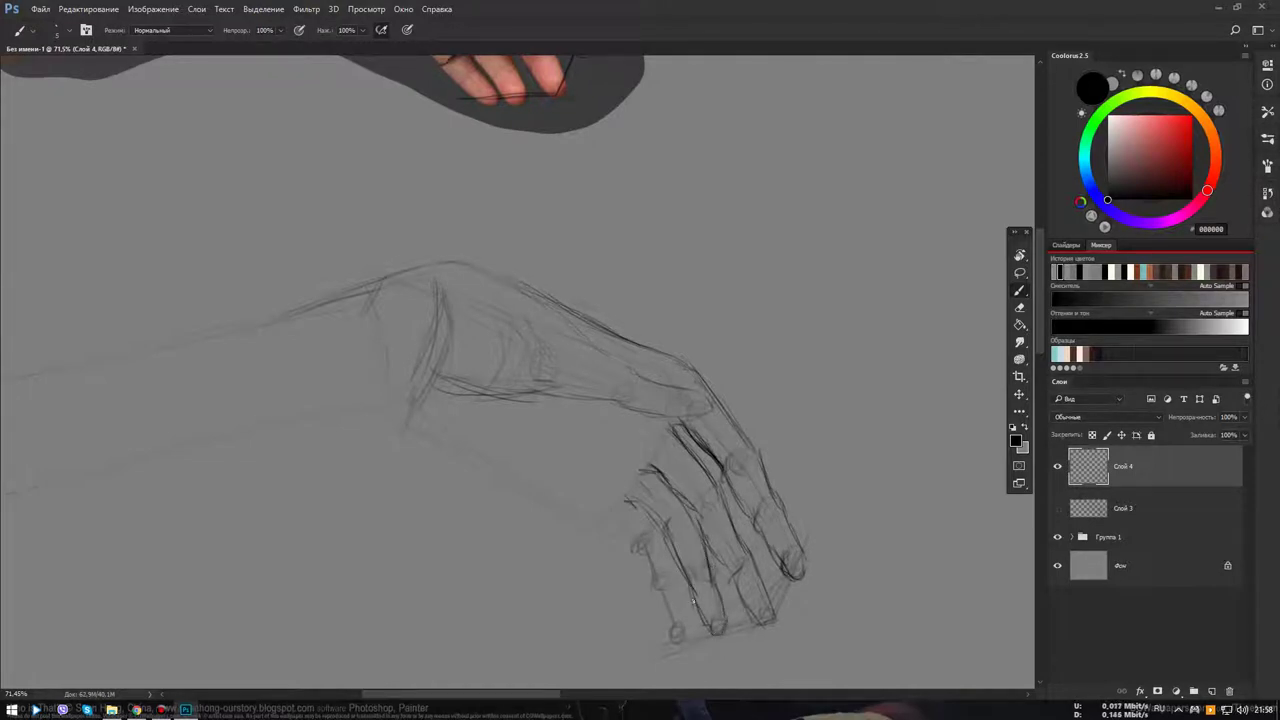
left_click_drag(686, 580, 710, 638)
mouse_move(626, 529)
left_mouse_down()
mouse_move(669, 609)
mouse_move(652, 528)
mouse_move(692, 478)
left_mouse_up()
mouse_move(645, 525)
left_mouse_down()
mouse_move(670, 572)
mouse_move(704, 538)
left_mouse_up()
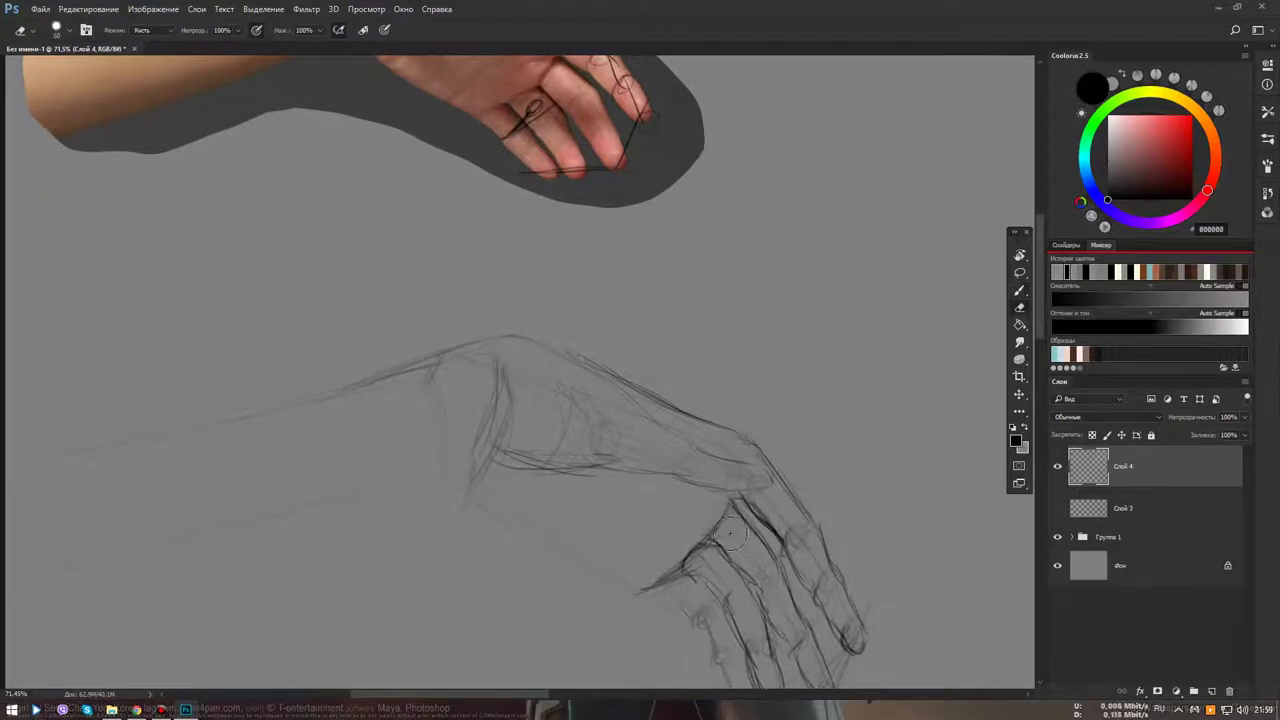
Hatch faint shading on the forearm and reinforce the lower edge of the wrist ellipse
left_click_drag(706, 546, 686, 575)
mouse_move(696, 528)
left_mouse_down()
mouse_move(705, 429)
mouse_move(785, 566)
left_mouse_up()
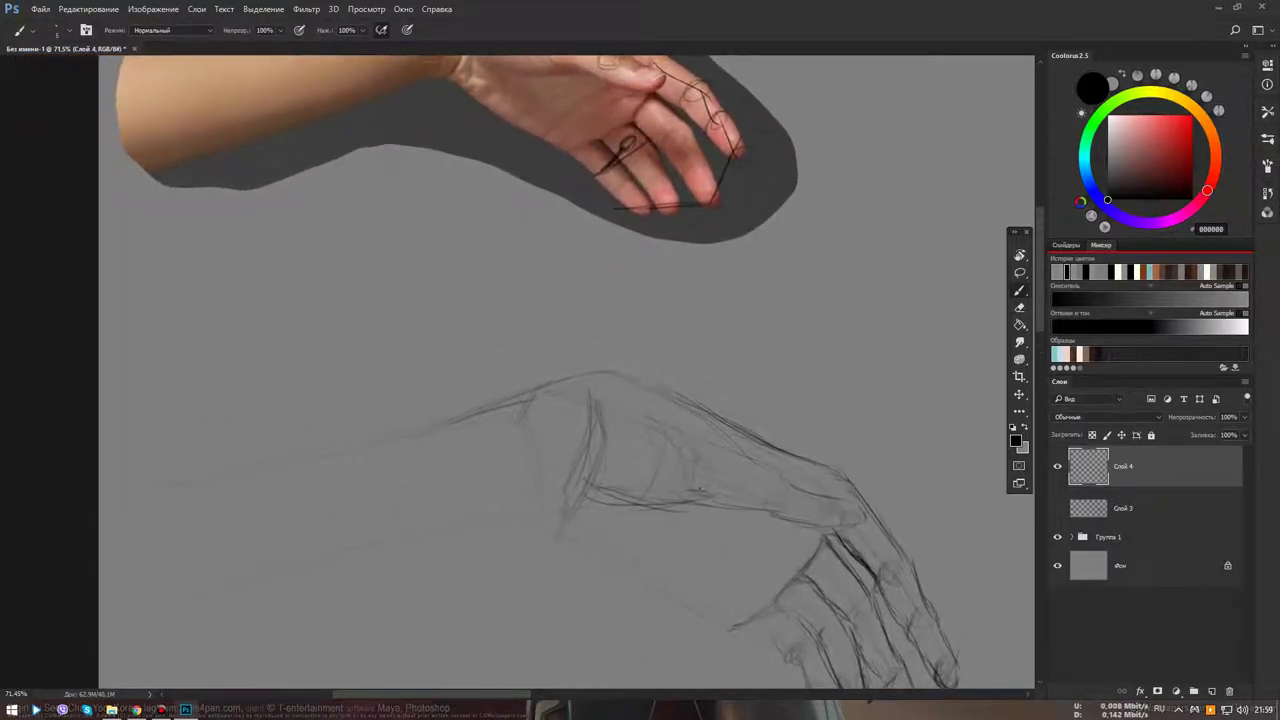
mouse_move(700, 504)
left_mouse_down()
mouse_move(722, 509)
mouse_move(634, 506)
mouse_move(734, 496)
mouse_move(690, 414)
left_mouse_up()
mouse_move(785, 486)
left_mouse_down()
mouse_move(772, 474)
mouse_move(860, 510)
mouse_move(766, 541)
mouse_move(786, 556)
left_mouse_up()
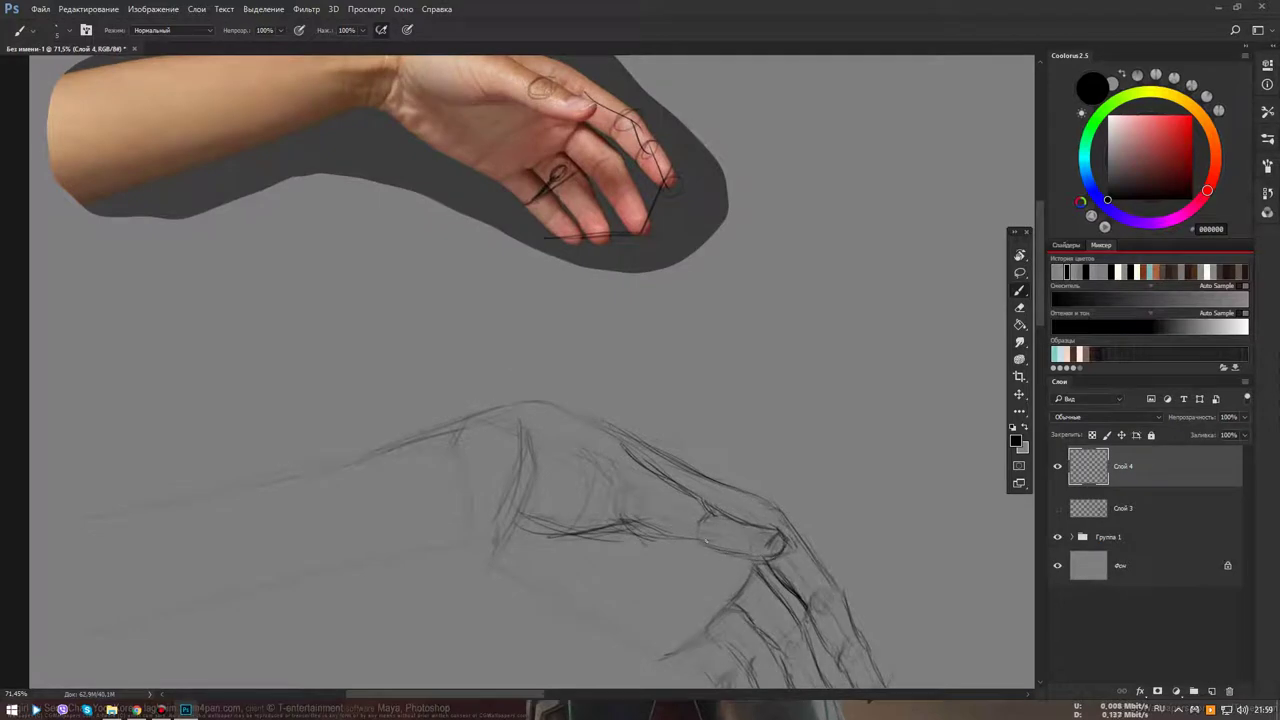
left_click_drag(708, 540, 724, 552)
mouse_move(636, 522)
left_mouse_down()
mouse_move(656, 513)
mouse_move(546, 516)
mouse_move(568, 518)
left_mouse_up()
Erase the stray dark forearm strokes and redraw the forearm lines in black
left_click(648, 518, "alt")
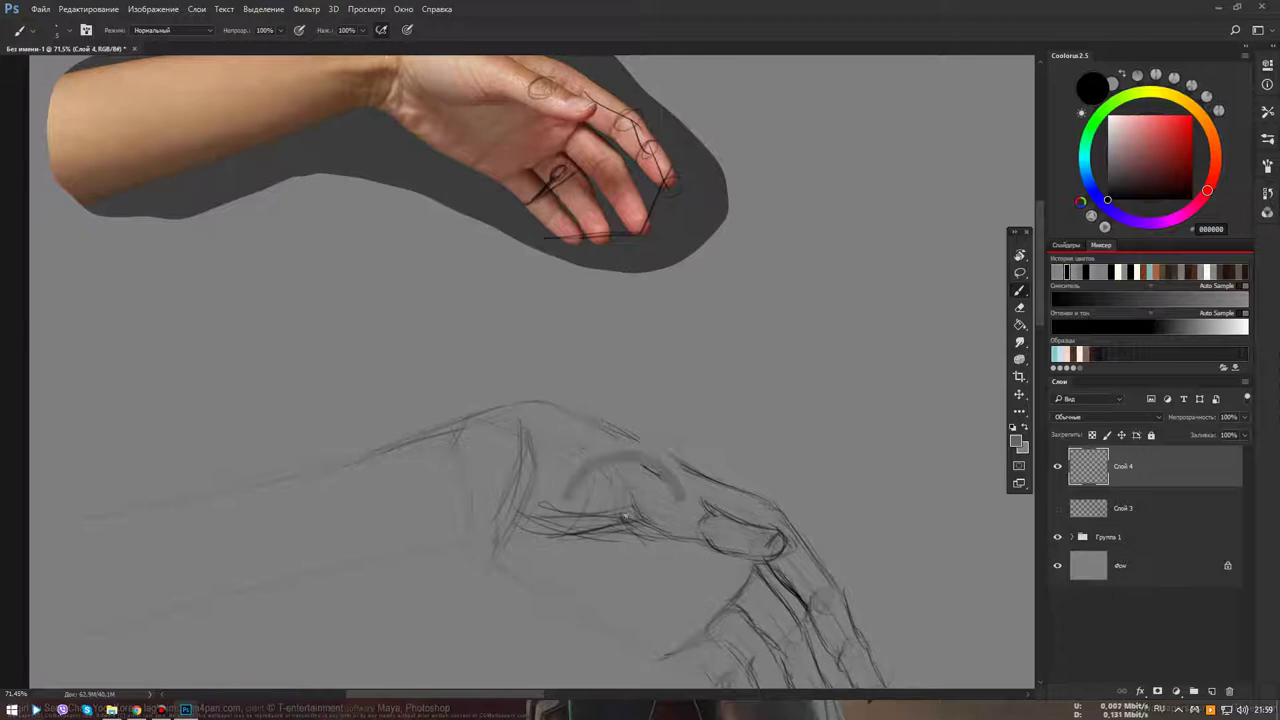
key("e")
left_click_drag(648, 522, 539, 504)
key("b")
key("d")
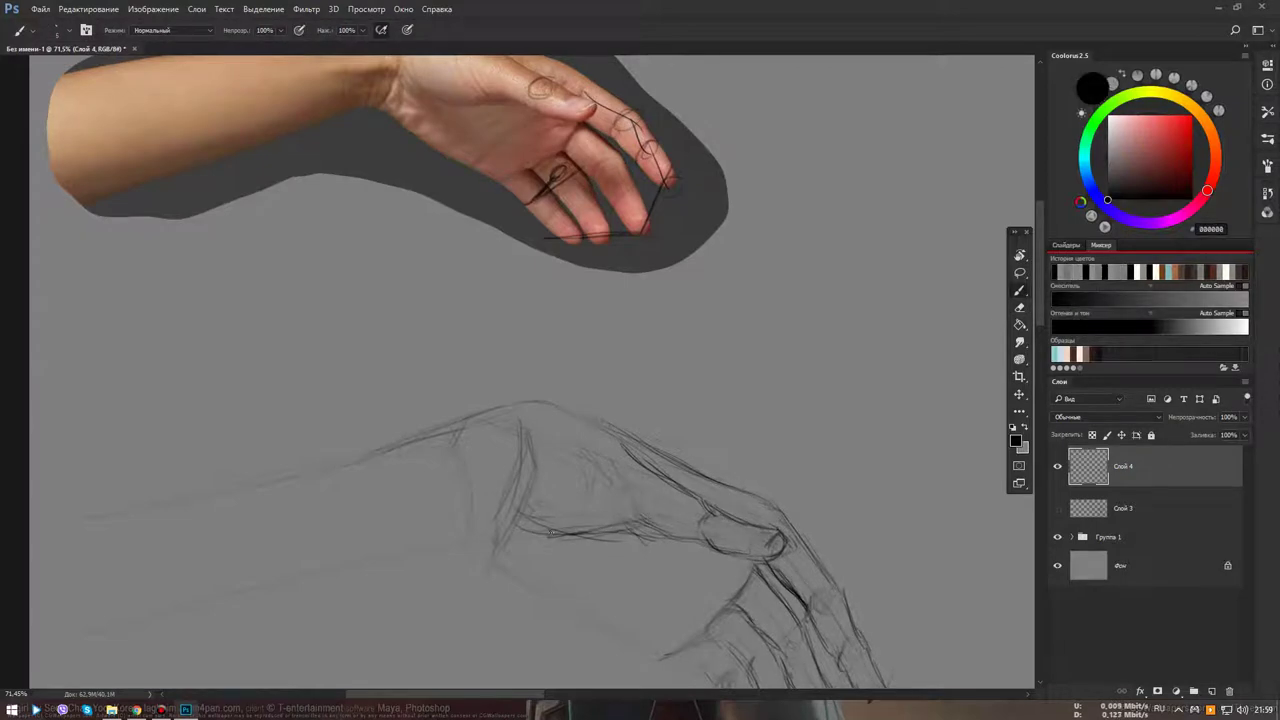
mouse_move(526, 496)
left_mouse_down()
mouse_move(572, 532)
mouse_move(492, 574)
mouse_move(655, 616)
left_mouse_up()
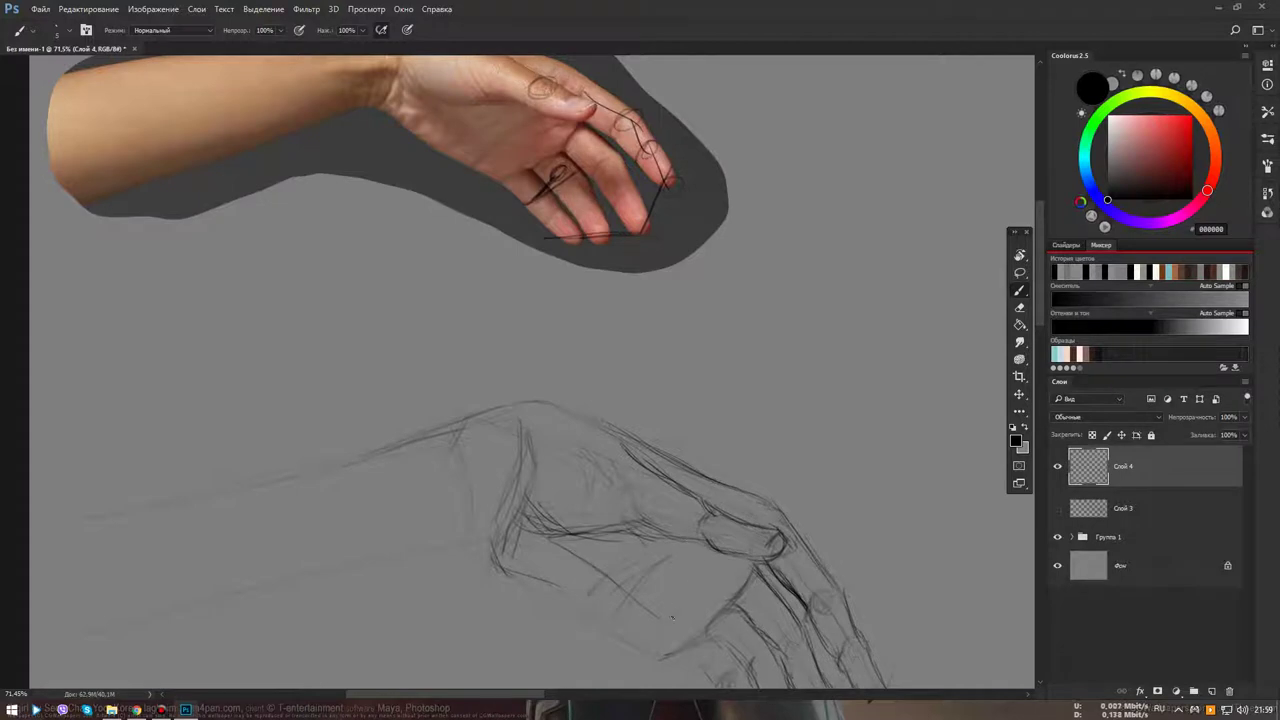
Extend the sketch line near the wrist and add faint strokes along the fingers
left_click_drag(691, 594, 642, 400)
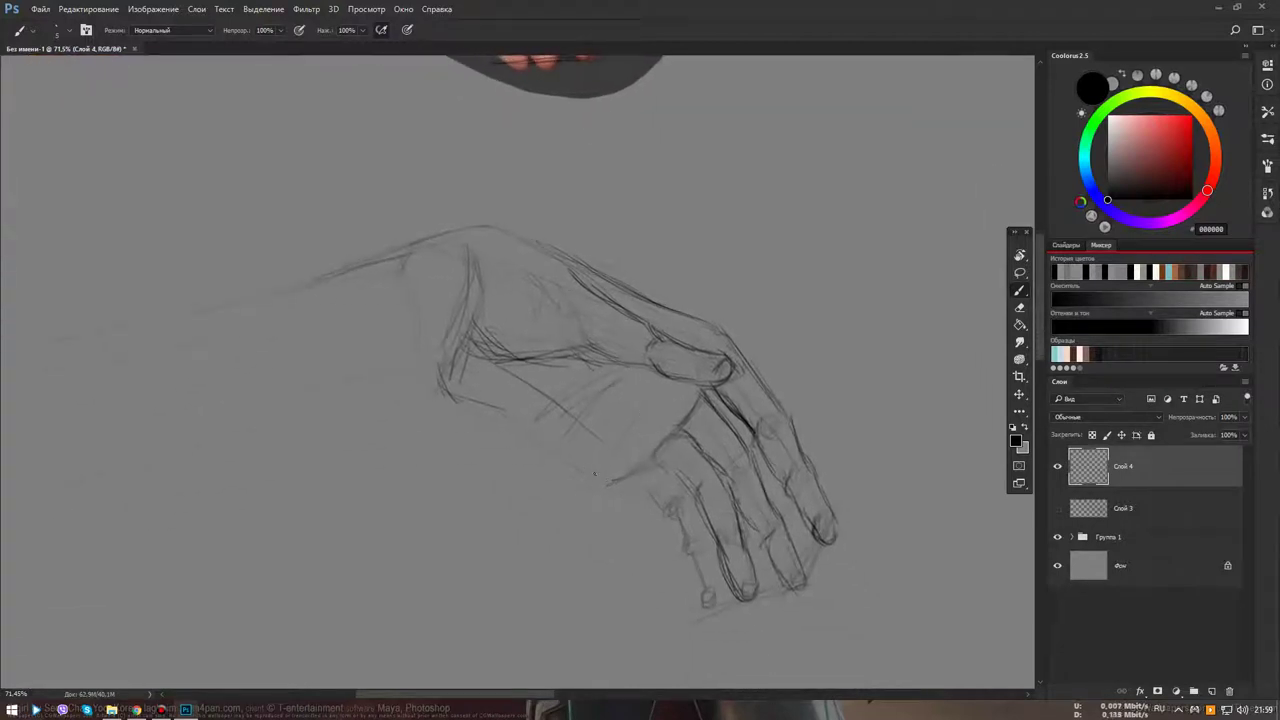
mouse_move(614, 485)
left_mouse_down()
mouse_move(659, 524)
mouse_move(681, 594)
mouse_move(702, 614)
left_mouse_up()
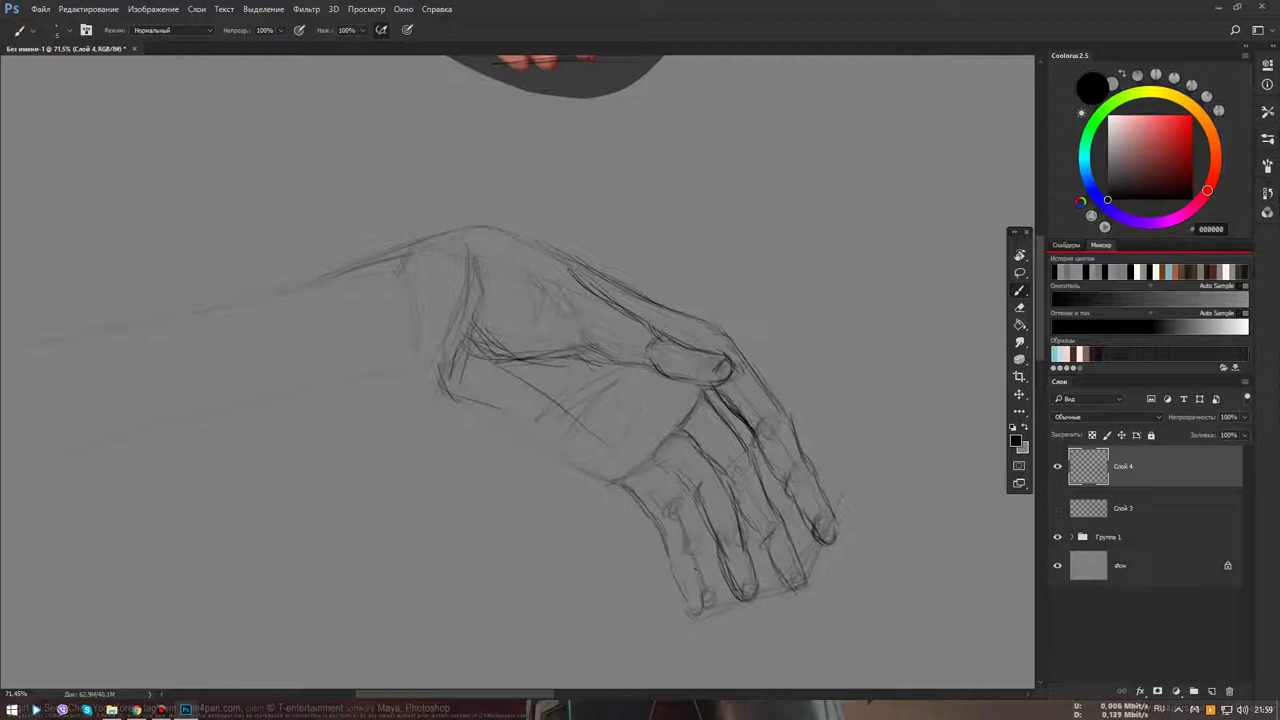
mouse_move(677, 564)
left_mouse_down()
mouse_move(628, 578)
mouse_move(652, 622)
mouse_move(674, 632)
left_mouse_up()
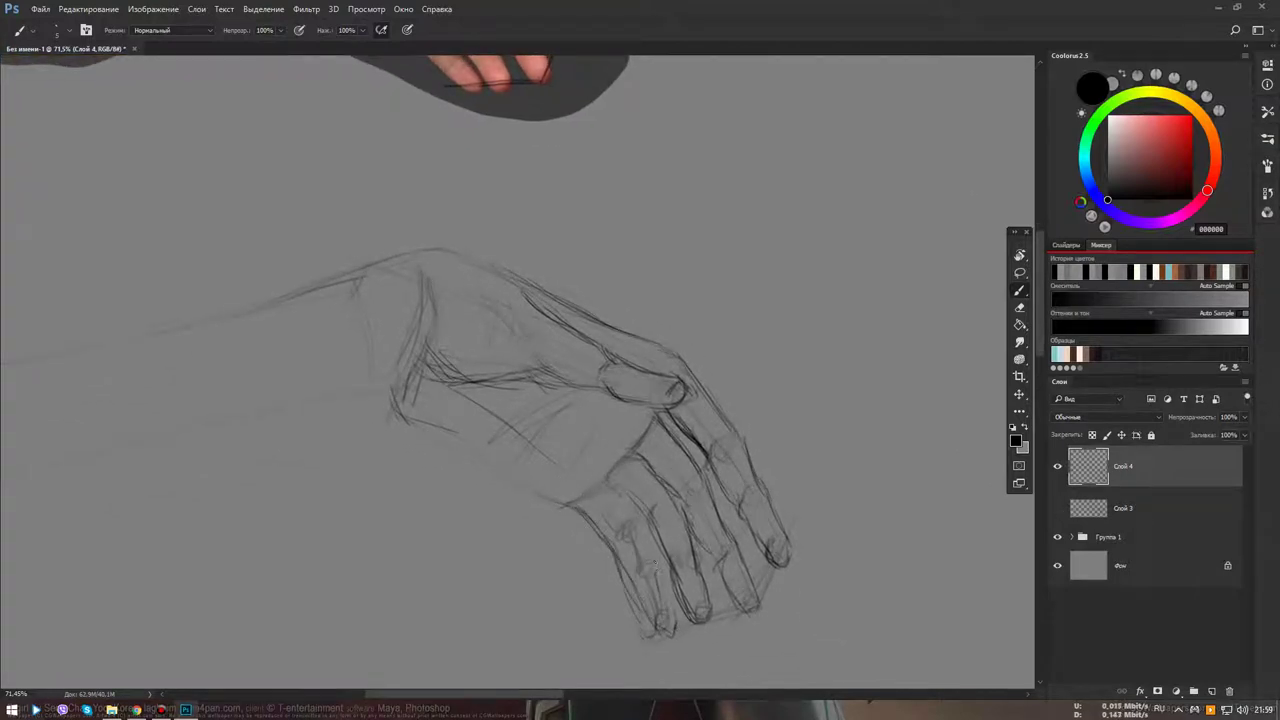
mouse_move(653, 563)
left_mouse_down()
mouse_move(664, 604)
mouse_move(622, 510)
mouse_move(650, 549)
mouse_move(667, 615)
left_mouse_up()
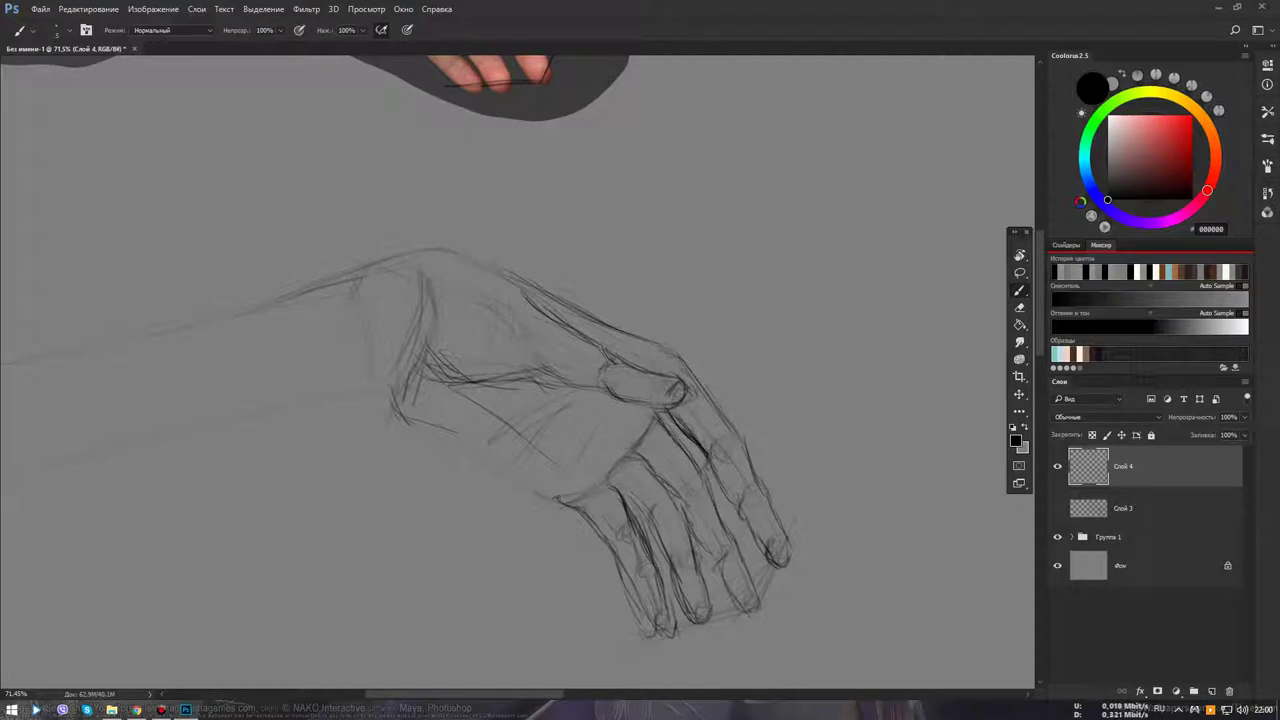
mouse_move(566, 503)
left_mouse_down()
mouse_move(703, 528)
mouse_move(712, 567)
left_mouse_up()
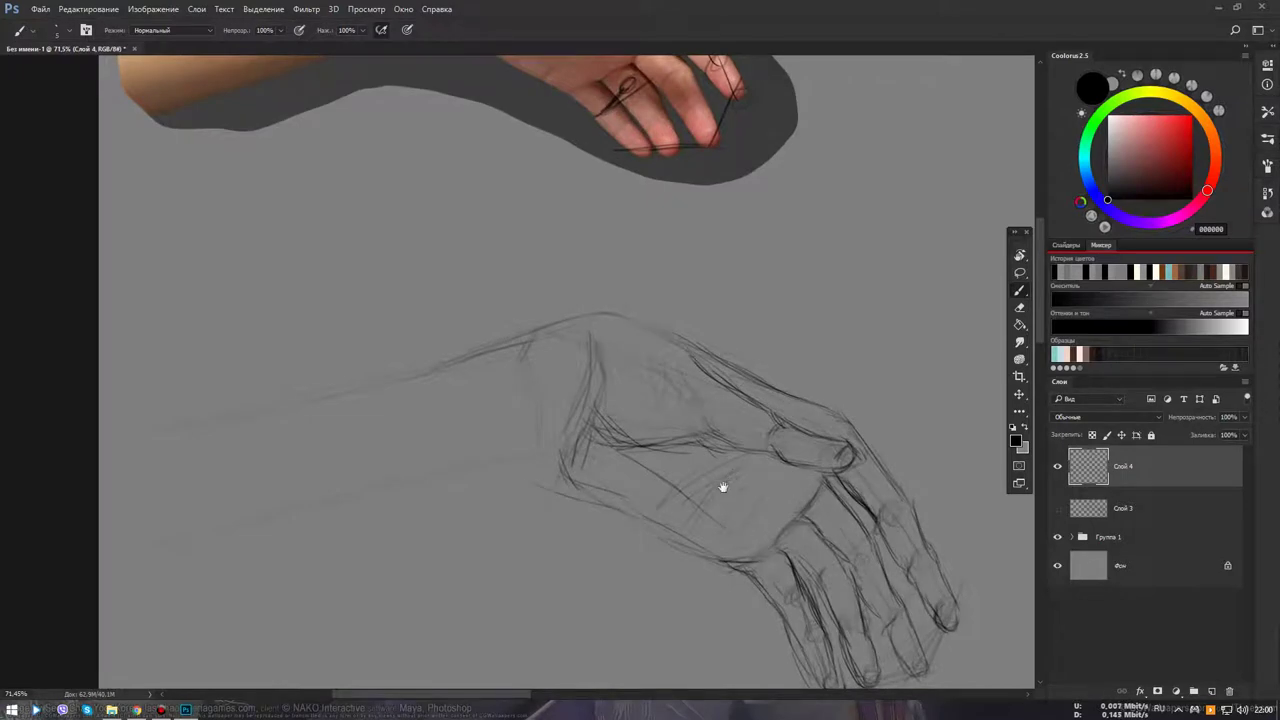
left_click_drag(724, 486, 662, 566)
Erase the strokes around the knuckles and redraw a firm knuckle and back-of-hand contour
key("e")
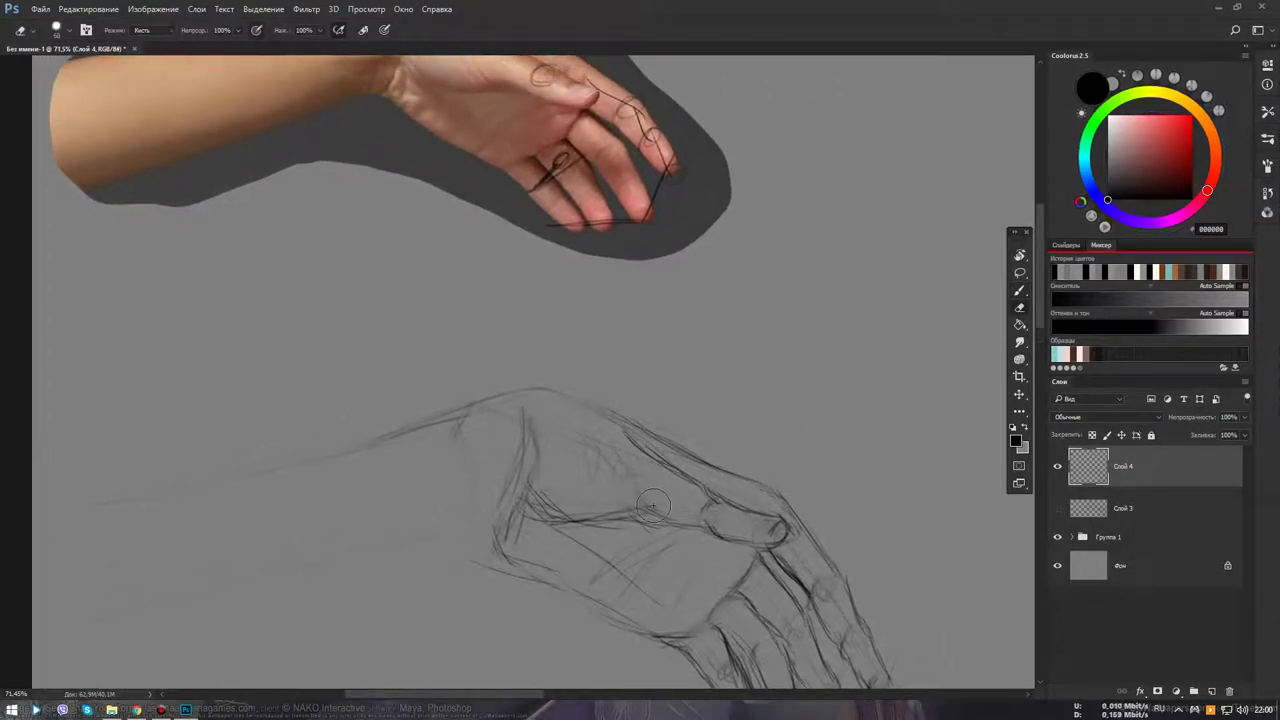
left_click_drag(655, 514, 745, 535)
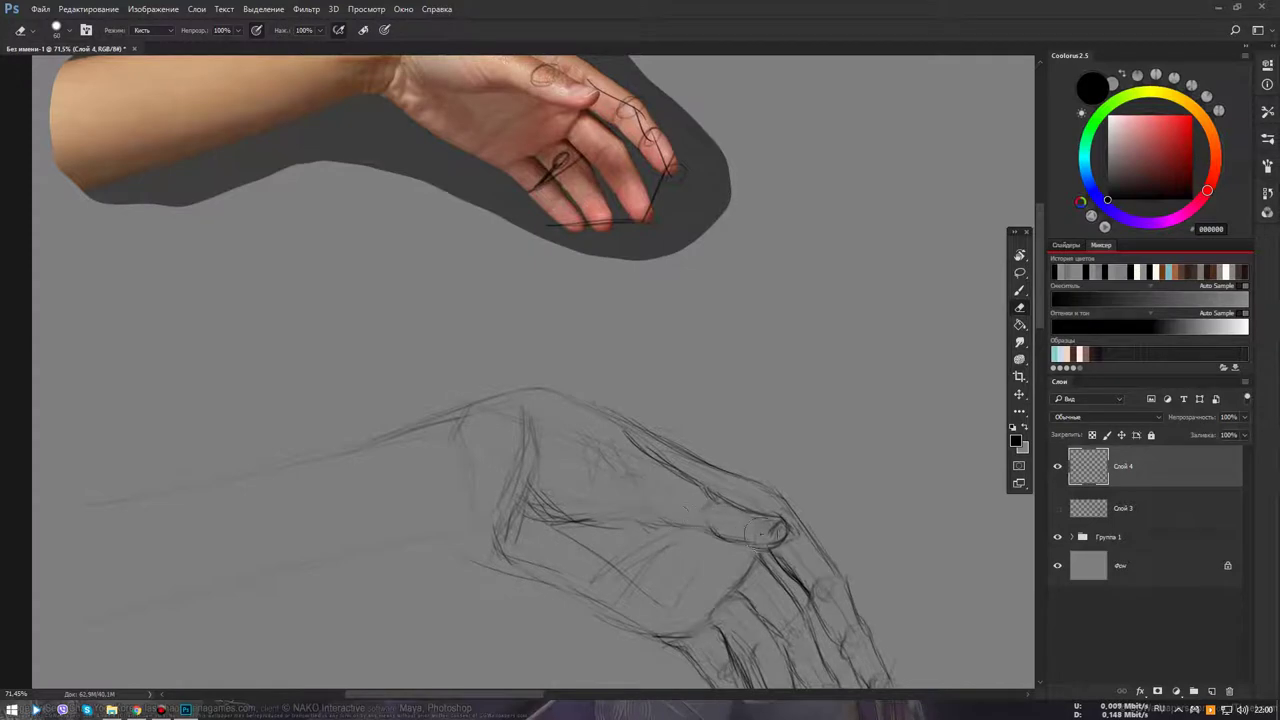
key("b")
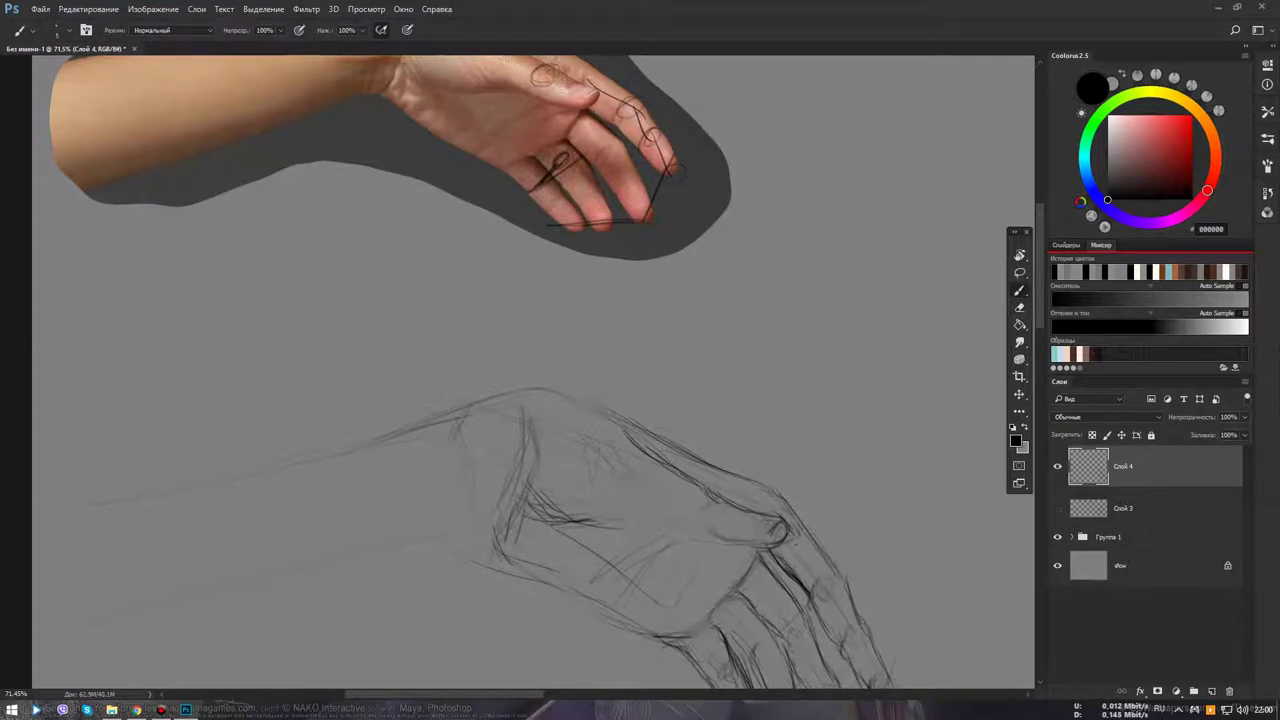
left_click_drag(788, 553, 664, 526)
mouse_move(723, 420)
left_mouse_down()
mouse_move(790, 403)
mouse_move(680, 425)
mouse_move(721, 385)
left_mouse_up()
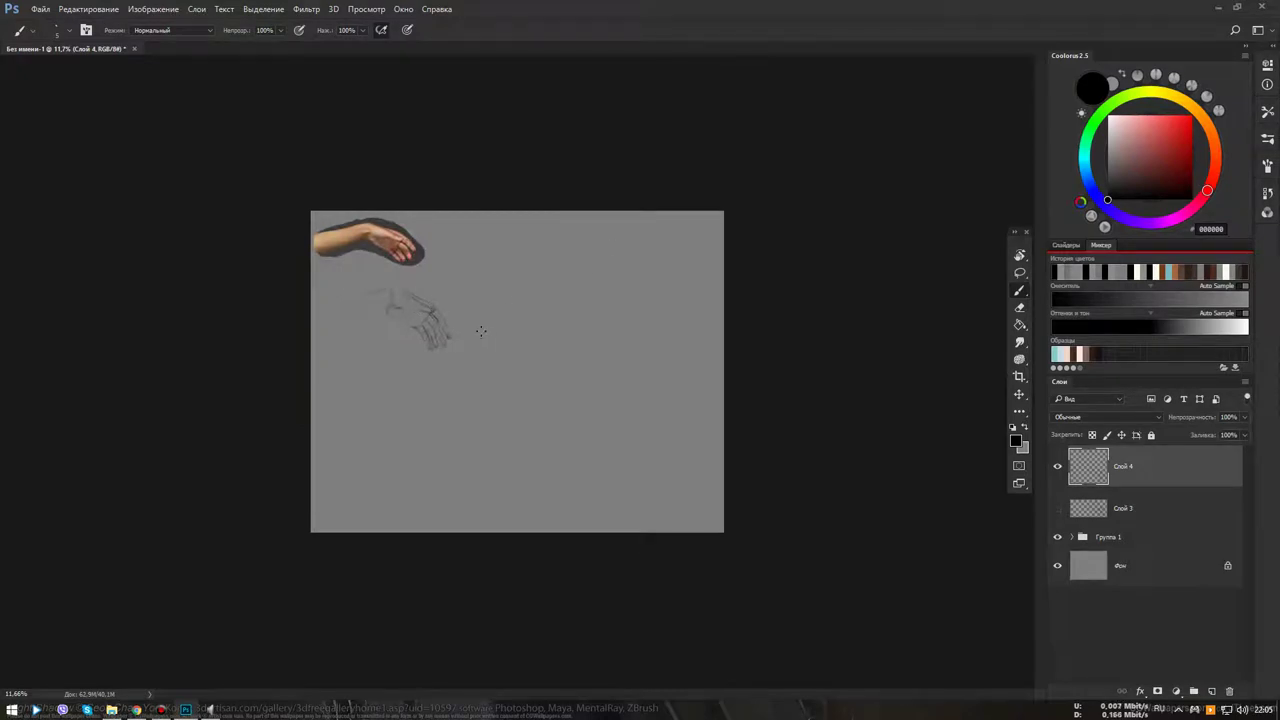
Add palm strokes and strengthen the back edge and left edge of the palm
scroll(481, 331, "up", 5)
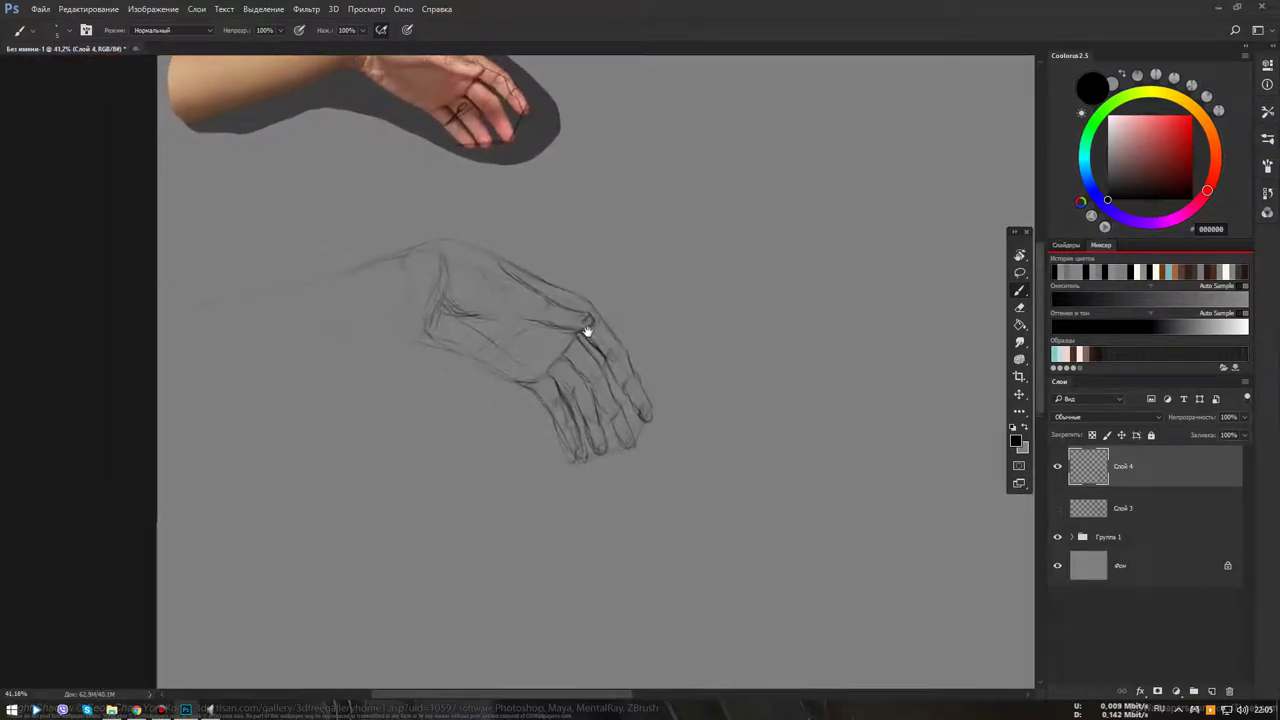
scroll(590, 340, "up", 1)
scroll(610, 360, "up", 2)
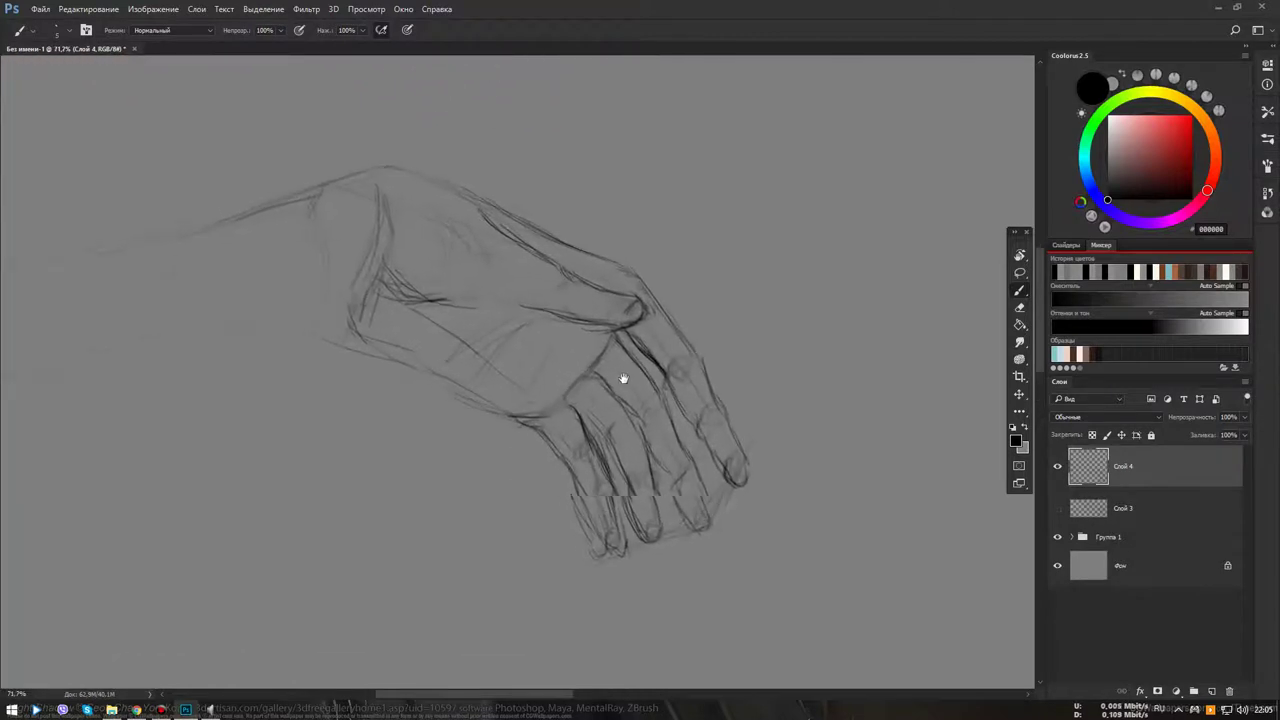
left_click_drag(623, 378, 683, 411)
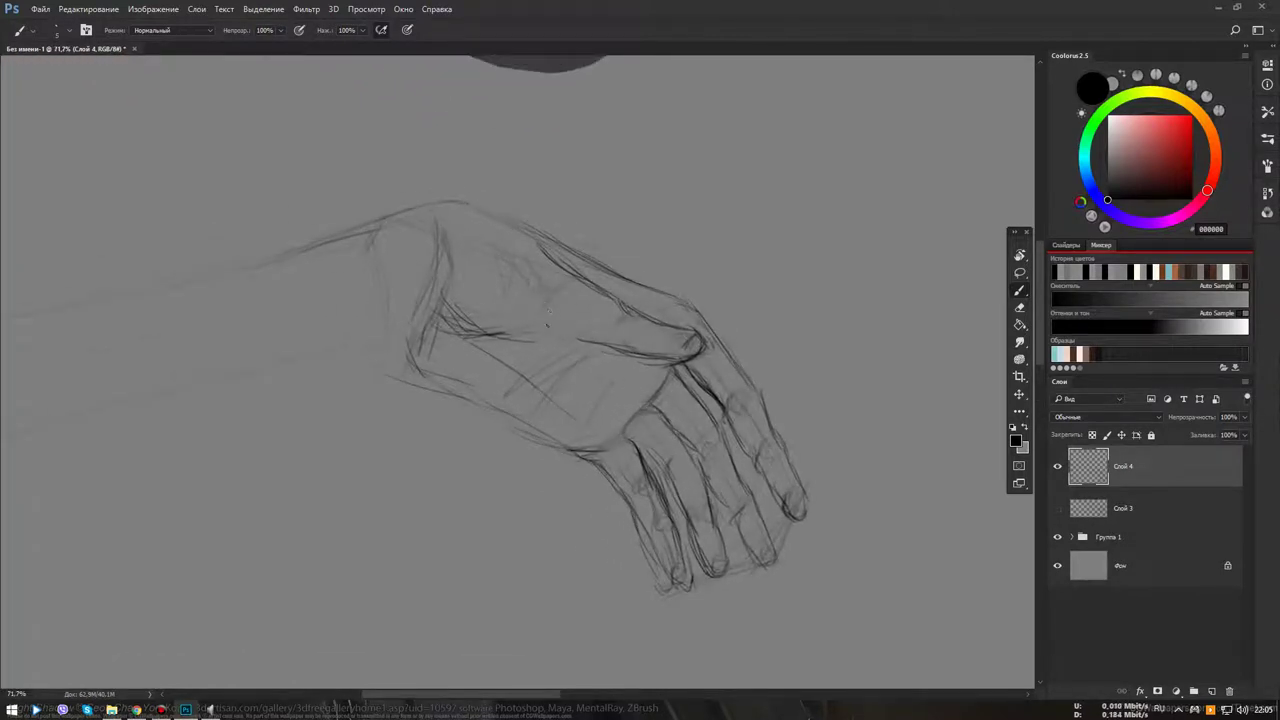
left_click_drag(582, 342, 607, 347)
left_click_drag(586, 312, 556, 311)
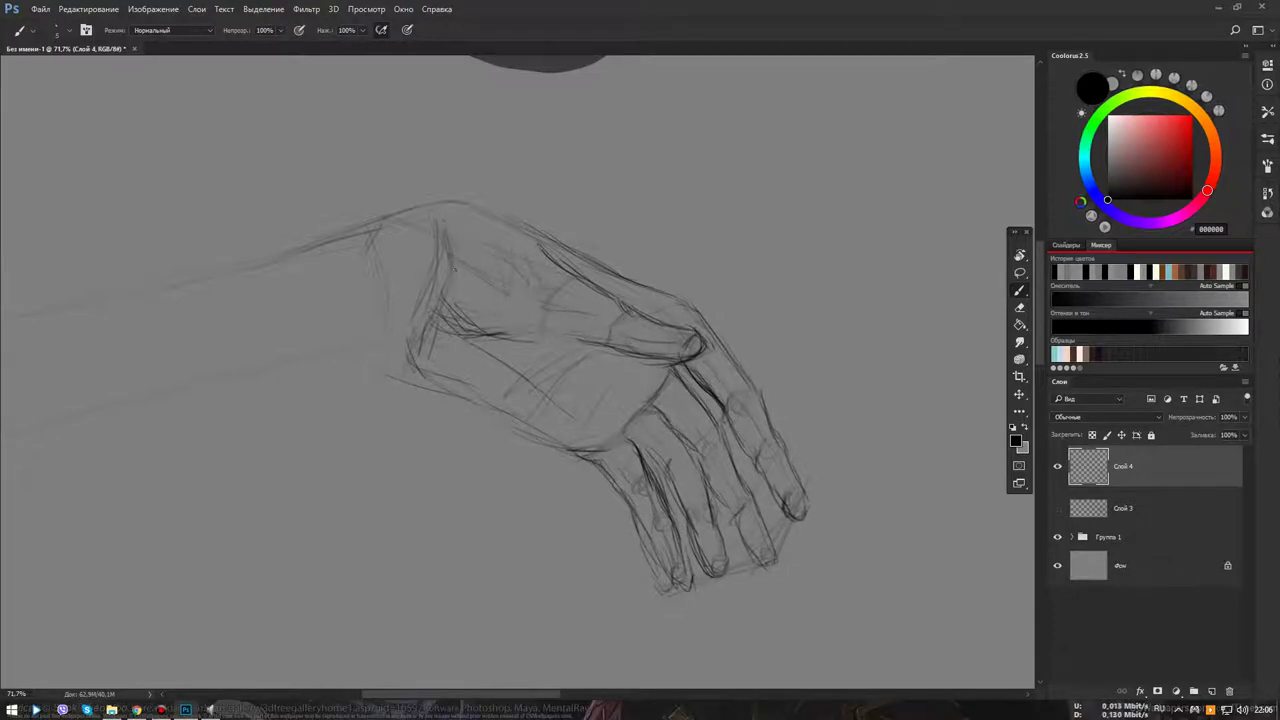
mouse_move(458, 257)
left_mouse_down()
mouse_move(452, 327)
mouse_move(538, 334)
left_mouse_up()
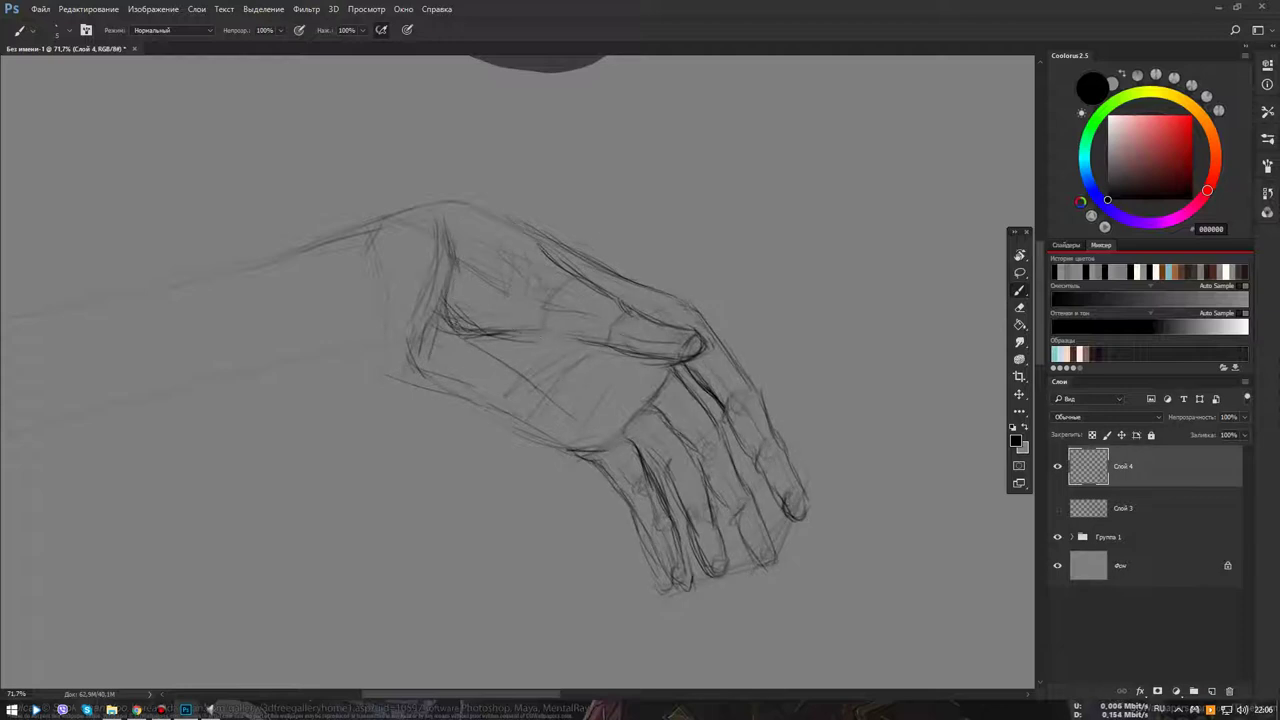
mouse_move(432, 336)
left_mouse_down()
mouse_move(425, 367)
mouse_move(538, 433)
left_mouse_up()
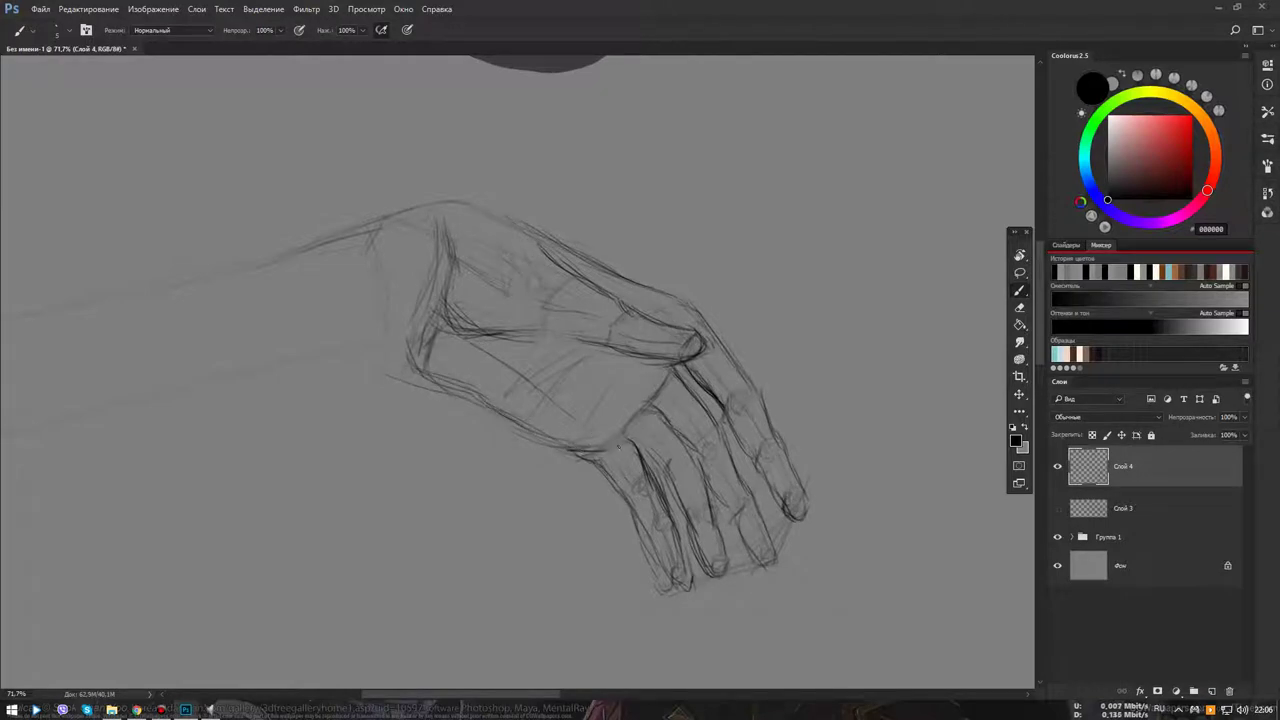
Darken finger lines, mark the knuckle area, and define the fingers' right edges and fingertip
left_click_drag(630, 451, 632, 465)
left_click_drag(650, 414, 682, 454)
left_click_drag(692, 457, 716, 487)
mouse_move(685, 382)
left_mouse_down()
mouse_move(678, 367)
mouse_move(741, 478)
left_mouse_up()
left_click_drag(726, 434, 749, 500)
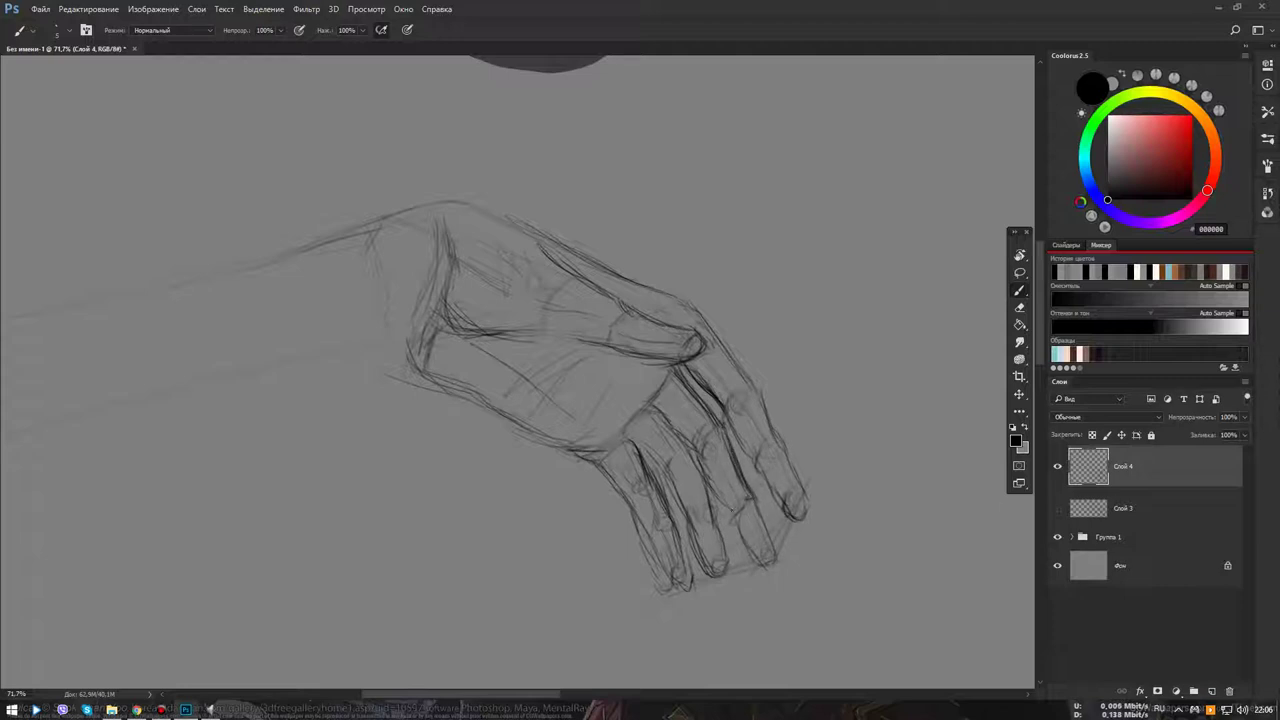
left_click_drag(758, 500, 776, 556)
mouse_move(771, 442)
left_mouse_down()
mouse_move(800, 490)
mouse_move(798, 524)
left_mouse_up()
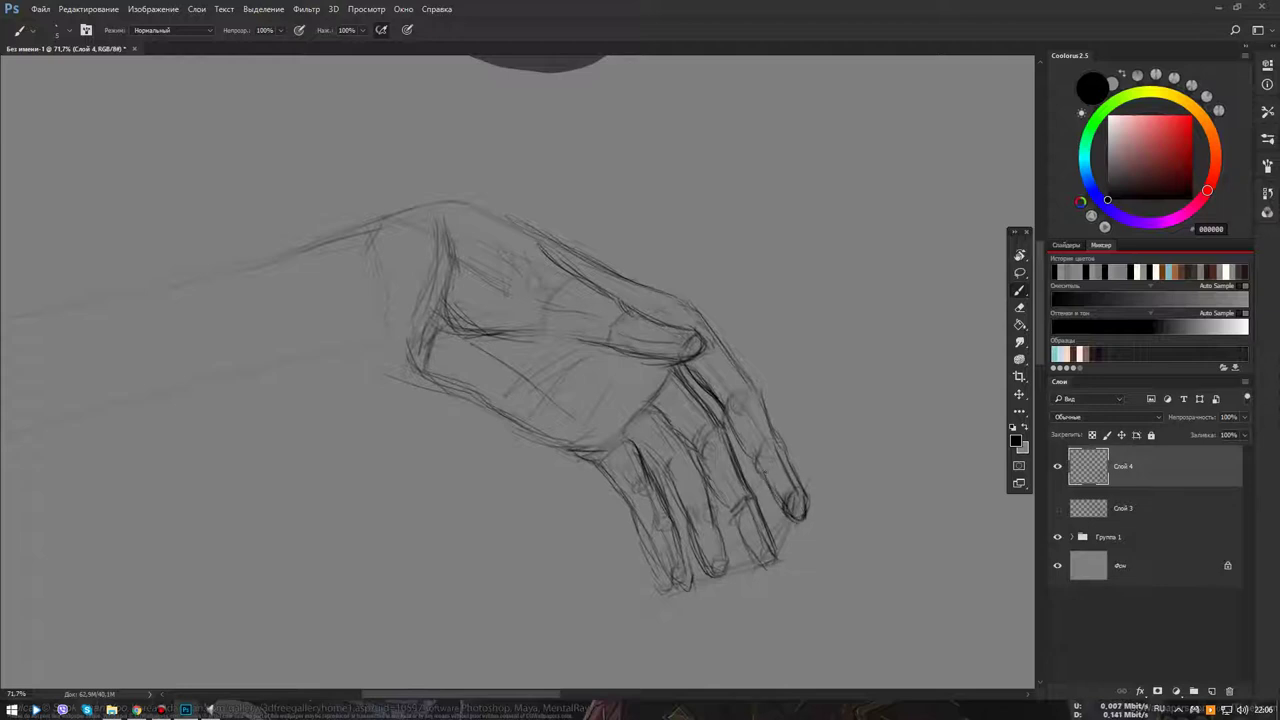
Darken the finger edge near the fingertip and the top edge of the hand
left_click_drag(742, 430, 752, 452)
left_click_drag(726, 394, 736, 410)
left_click_drag(687, 318, 690, 332)
left_click_drag(518, 224, 472, 204)
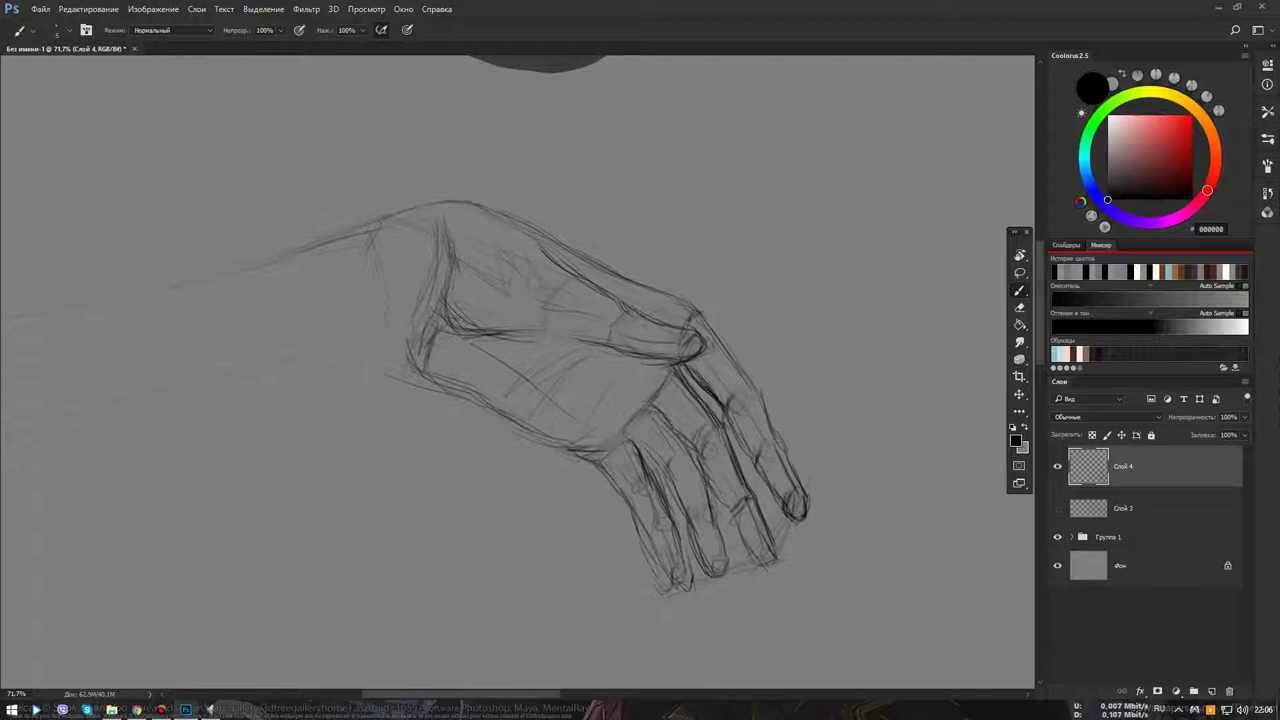
left_click_drag(391, 303, 629, 263)
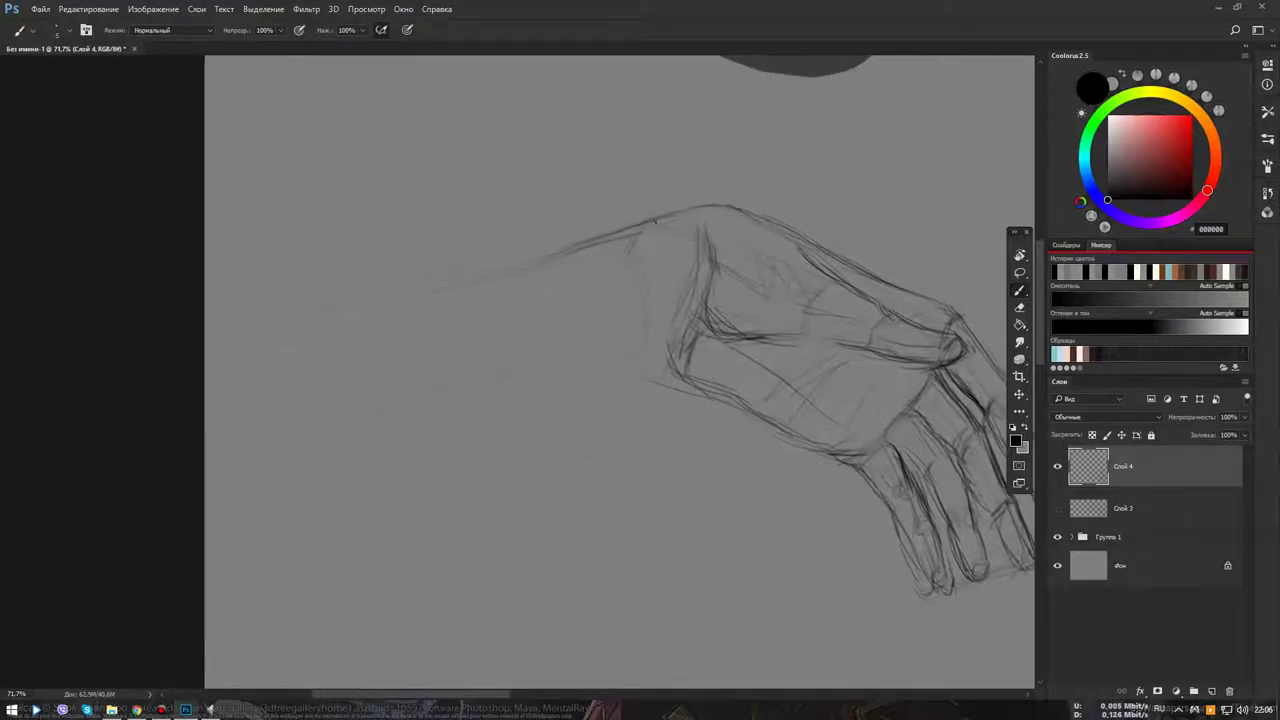
Draw the forearm's long top edge, vertical end line and lower edge darkened toward the wrist
mouse_move(421, 265)
left_mouse_down()
mouse_move(285, 278)
mouse_move(349, 398)
left_mouse_up()
left_click_drag(345, 340, 353, 408)
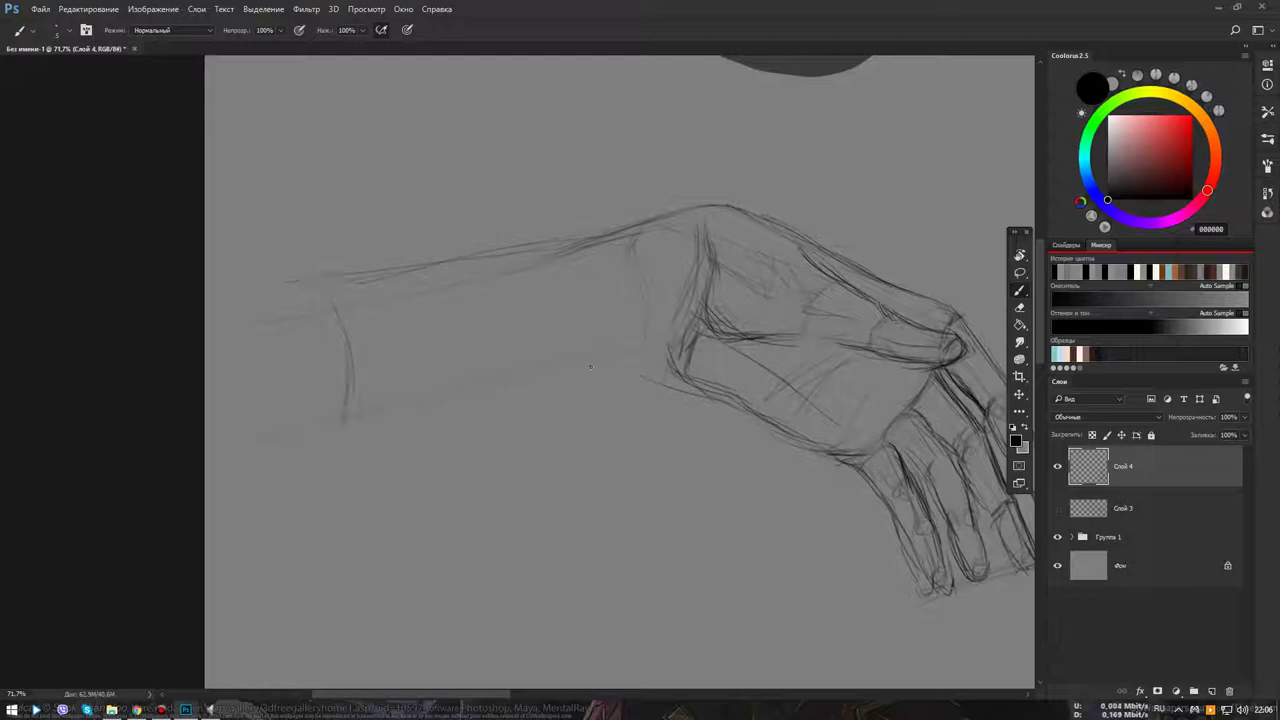
left_click_drag(338, 312, 345, 342)
left_click_drag(340, 420, 530, 376)
left_click_drag(430, 405, 670, 338)
Zoom in, add a stroke across the forearm near the wrist, and pan to the reference photo
scroll(577, 330, "down", 4)
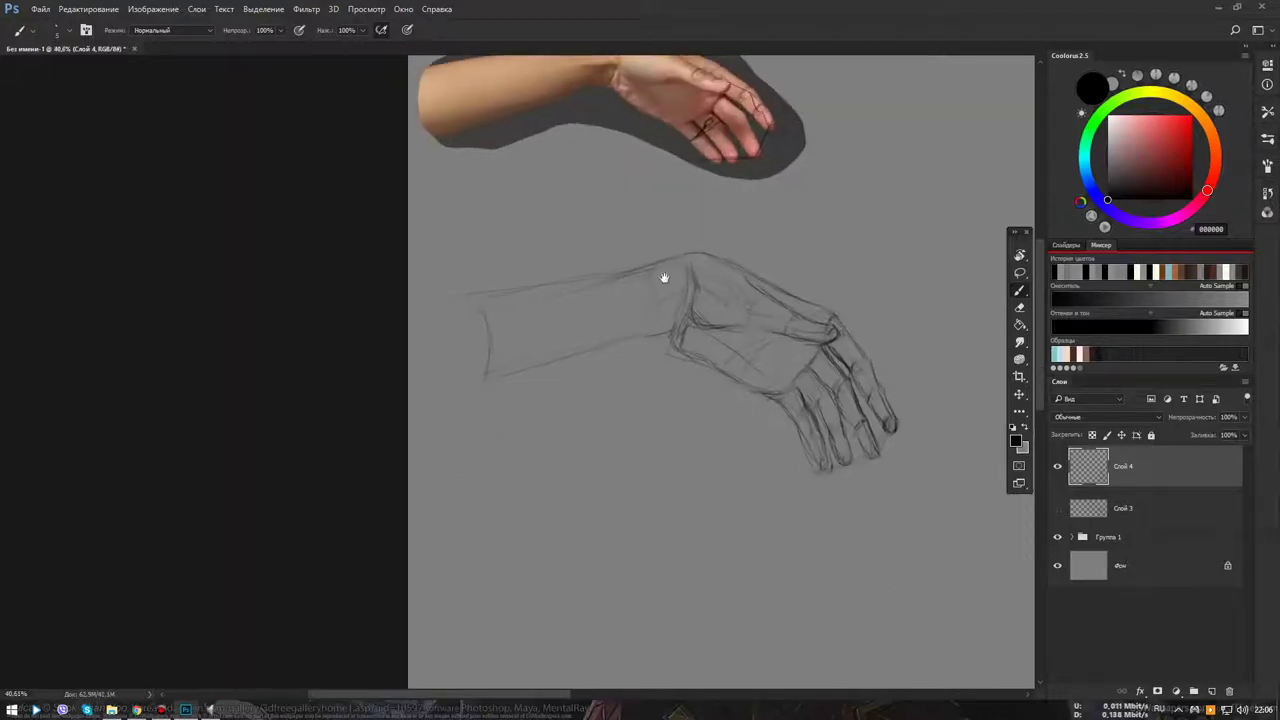
scroll(630, 358, "up", 2)
scroll(630, 350, "up", 2)
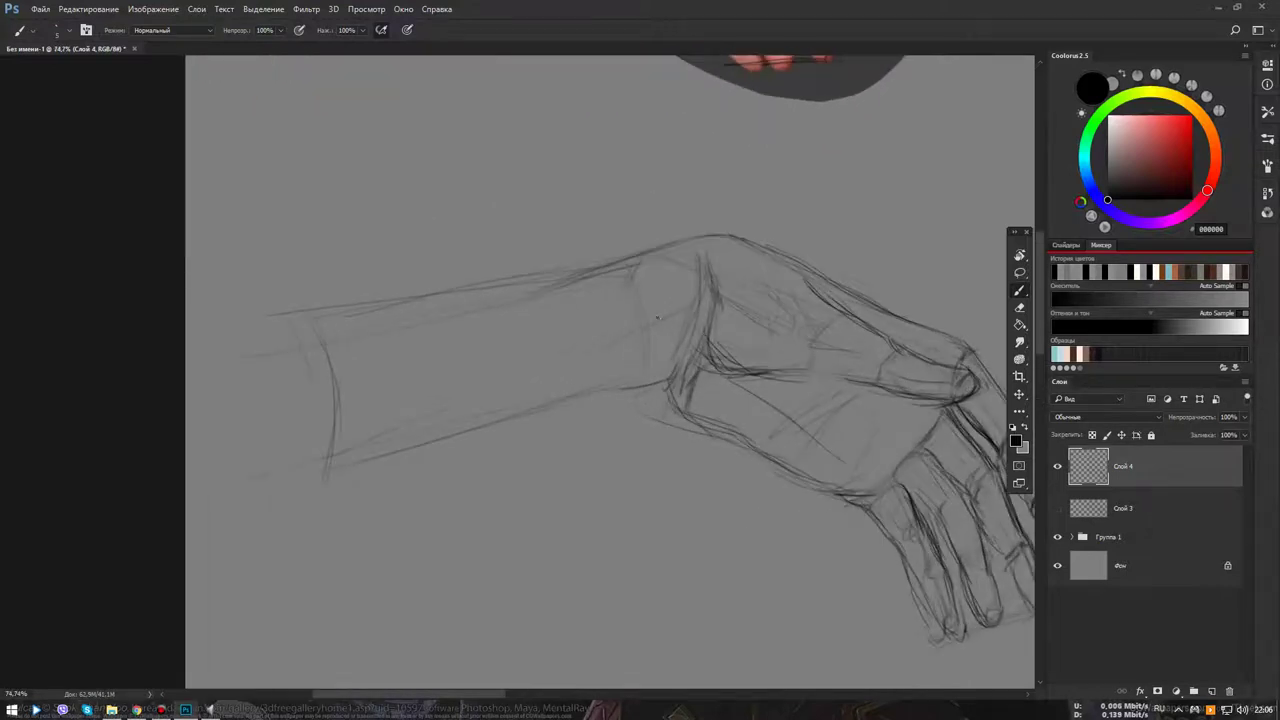
left_click_drag(632, 337, 570, 363)
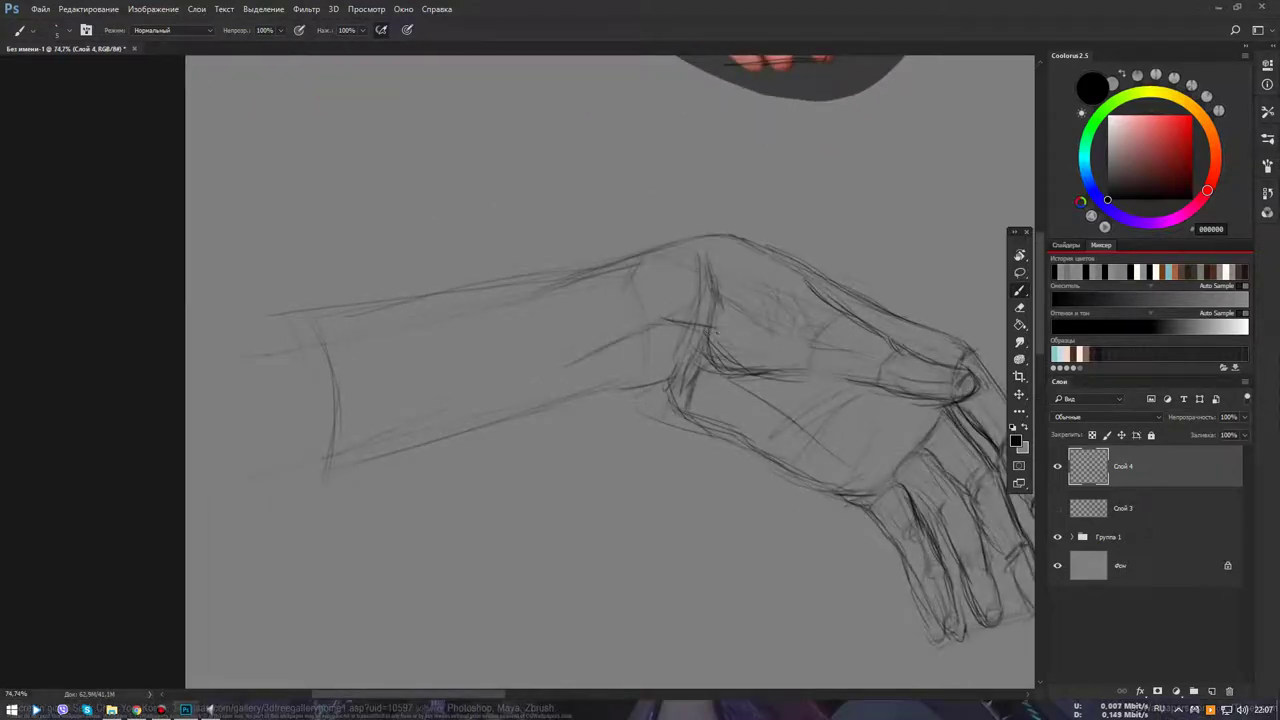
left_click_drag(715, 331, 616, 575)
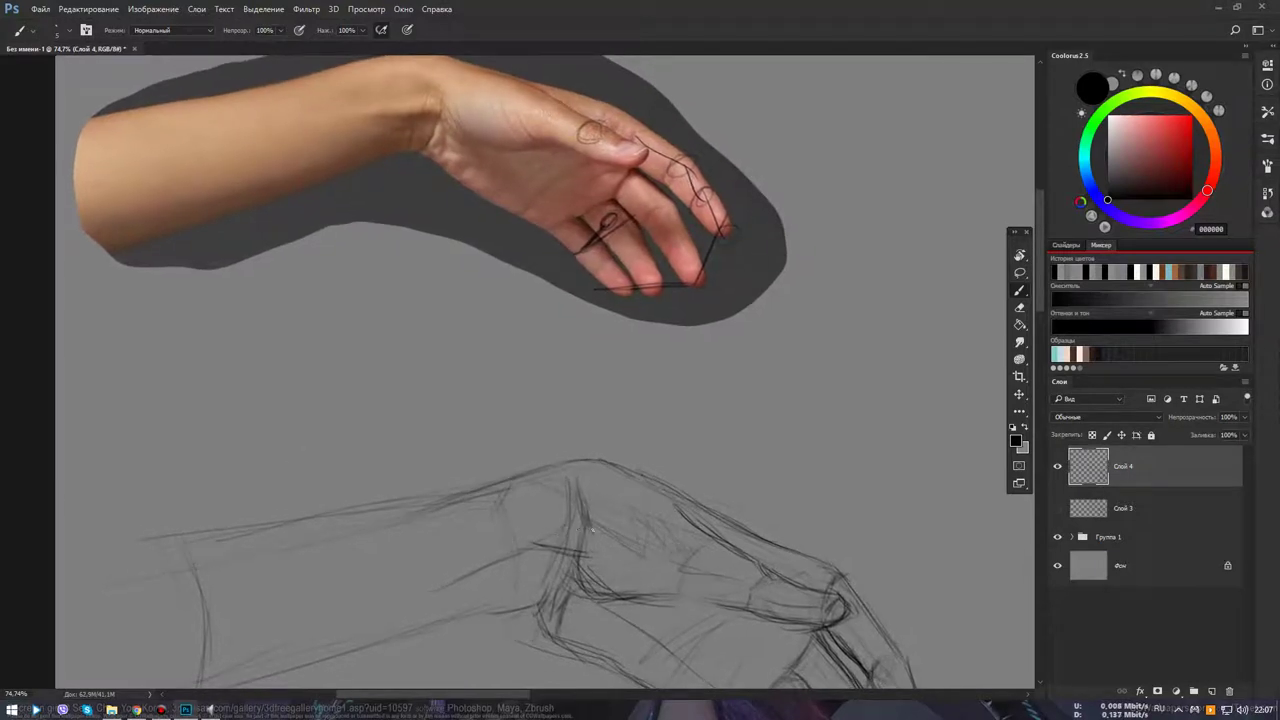
Erase stray strokes at the wrist and redraw the wrist lines
left_click_drag(581, 524, 553, 521)
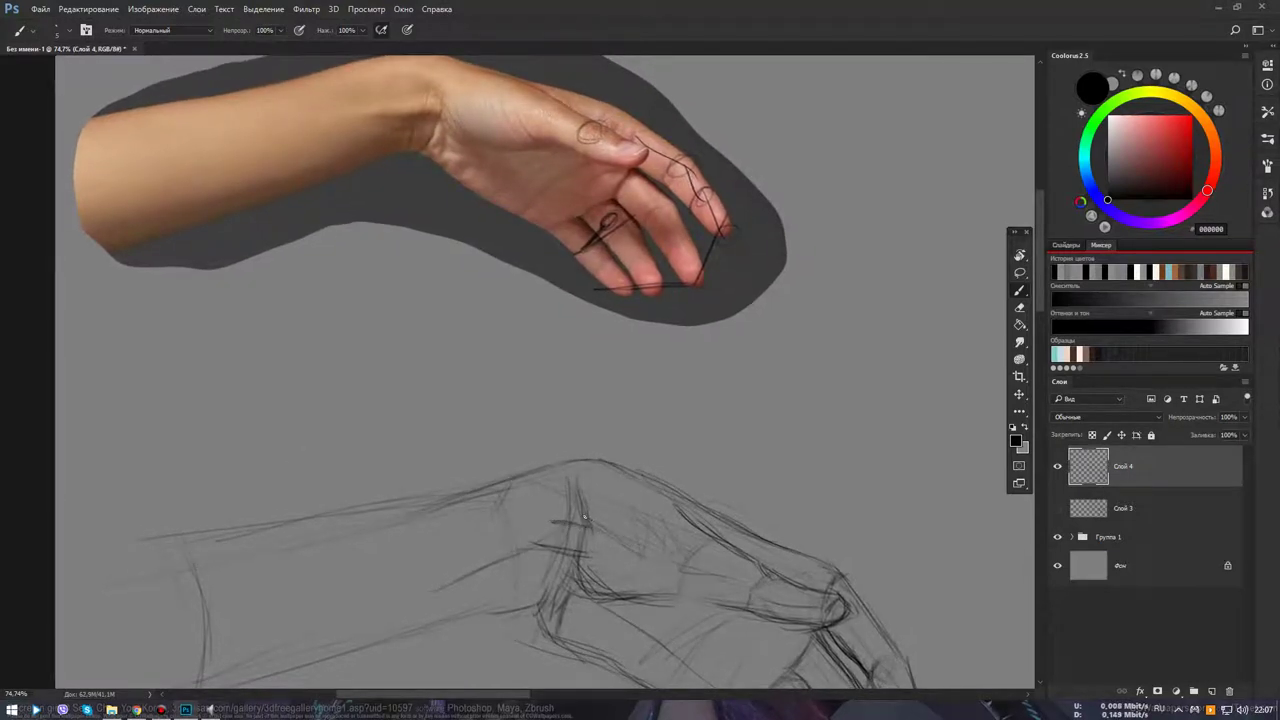
key("e")
left_click_drag(596, 498, 558, 498)
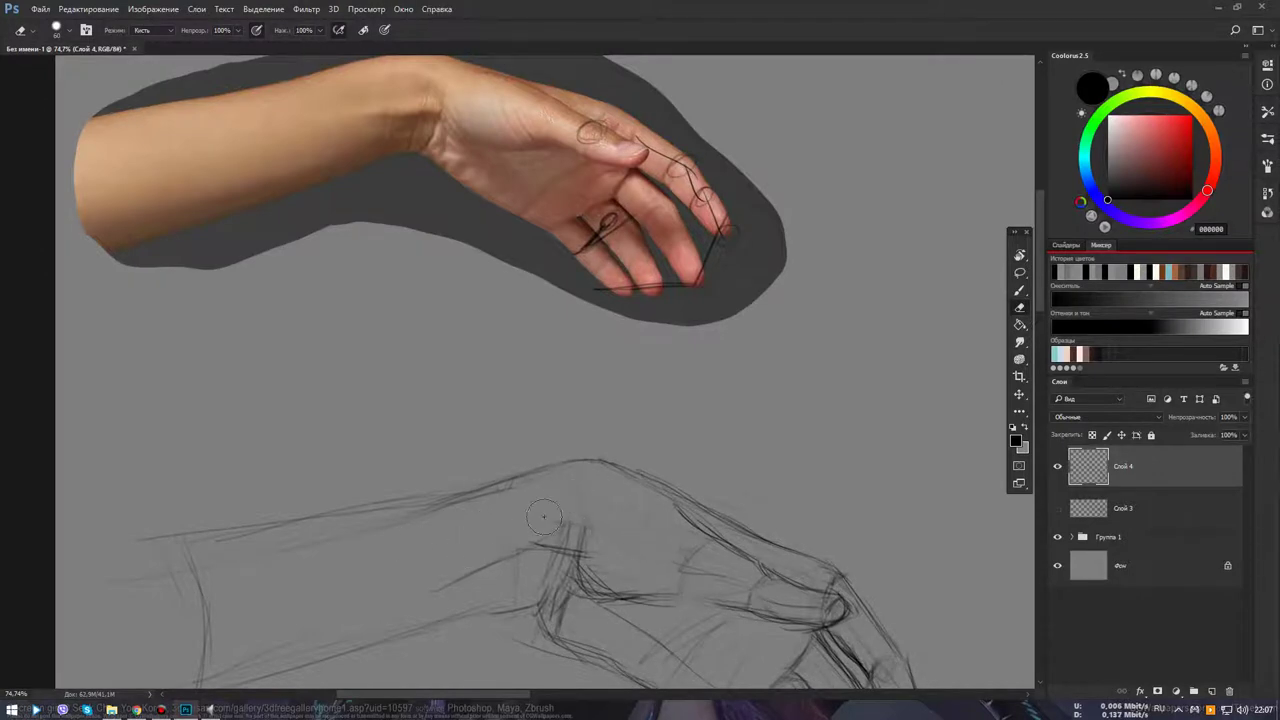
left_click_drag(578, 536, 620, 556)
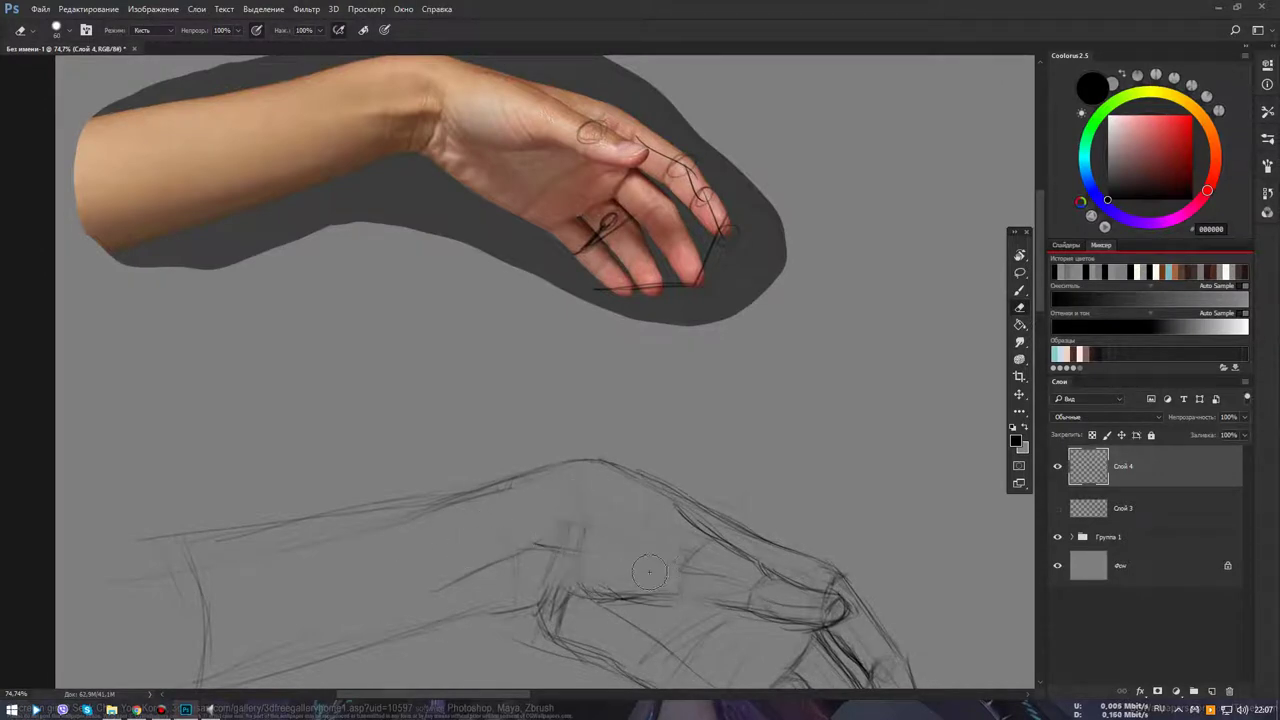
key("b")
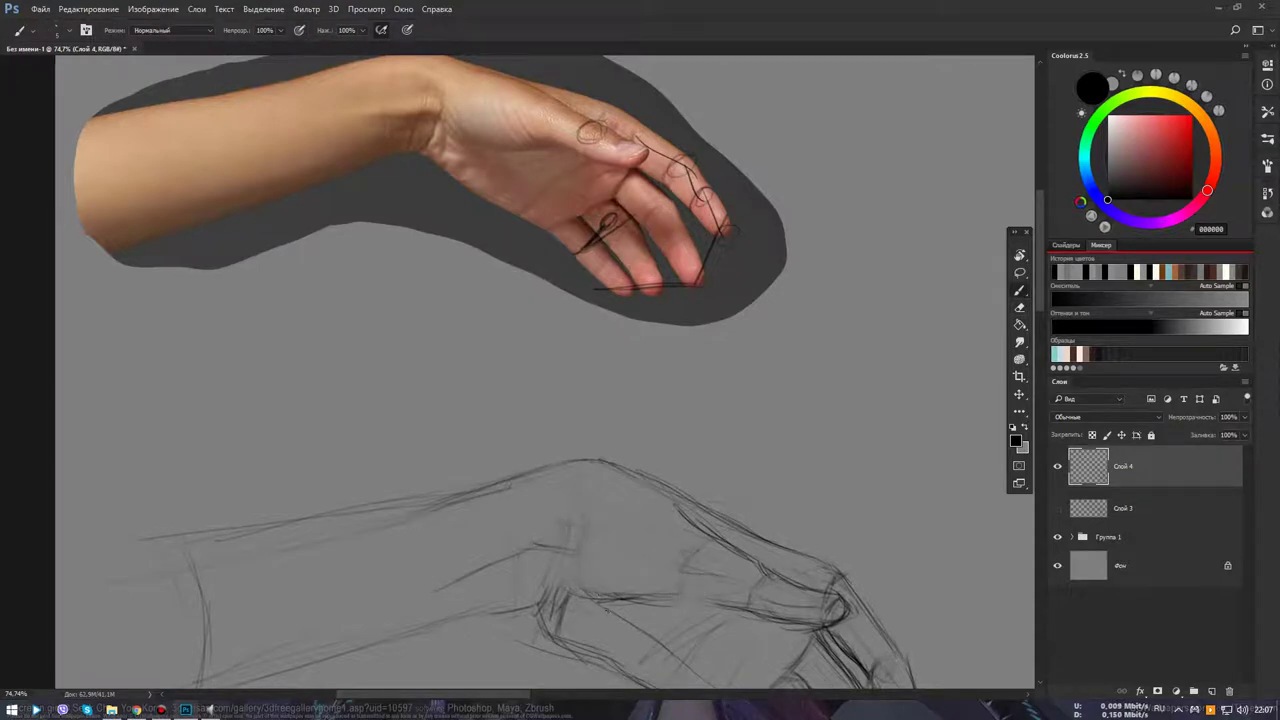
left_click_drag(582, 580, 638, 596)
left_click_drag(698, 594, 666, 578)
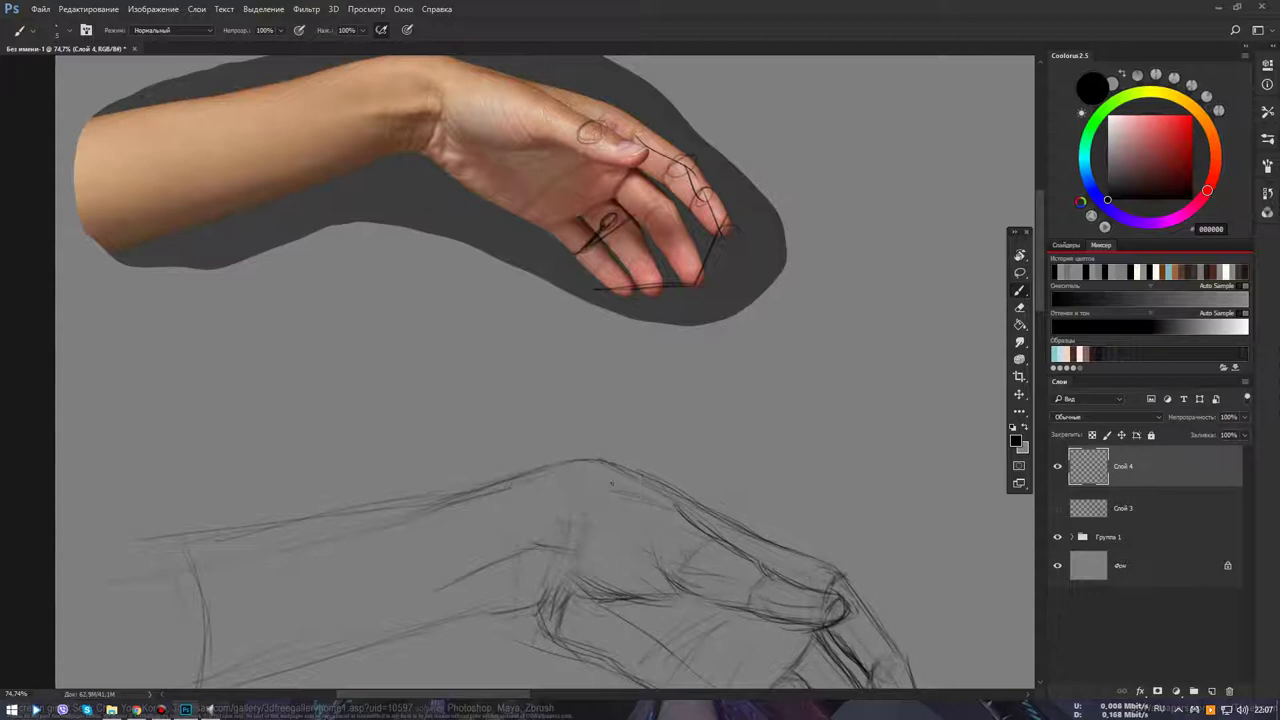
Strengthen the hand's upper contour toward the fingers and add a stroke on the palm
left_click_drag(611, 483, 711, 538)
left_click_drag(664, 530, 730, 584)
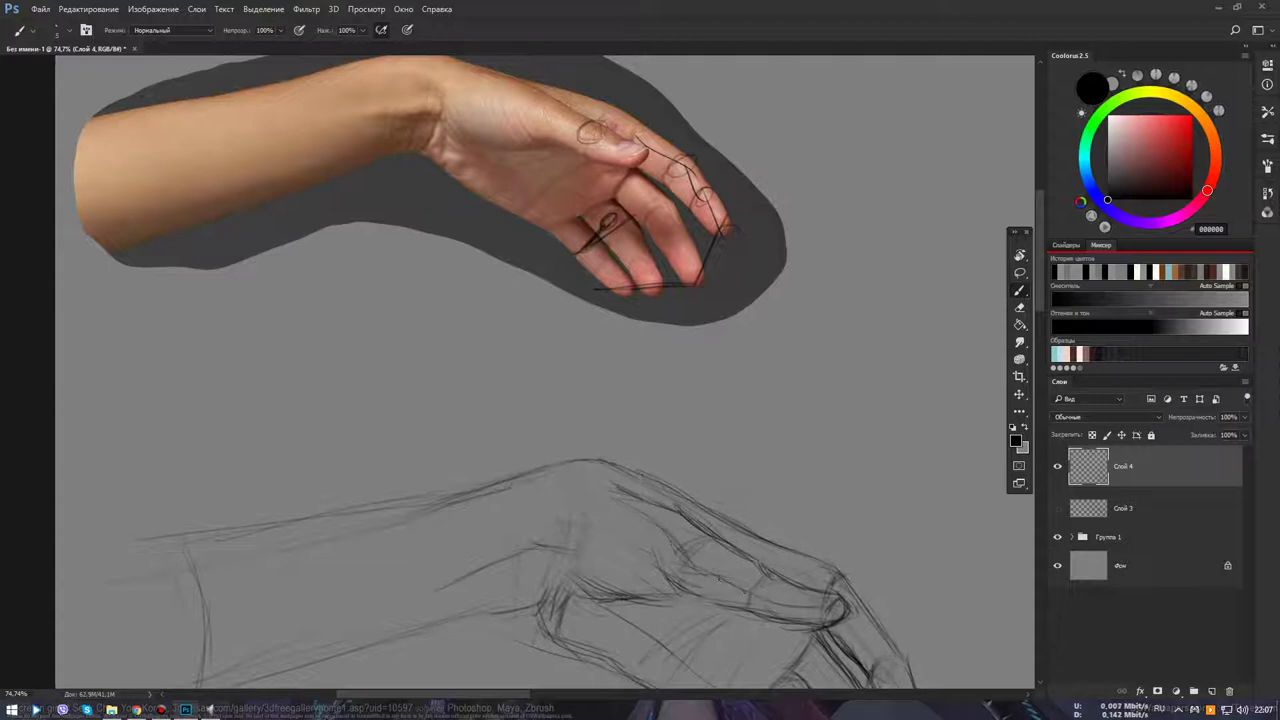
key("e")
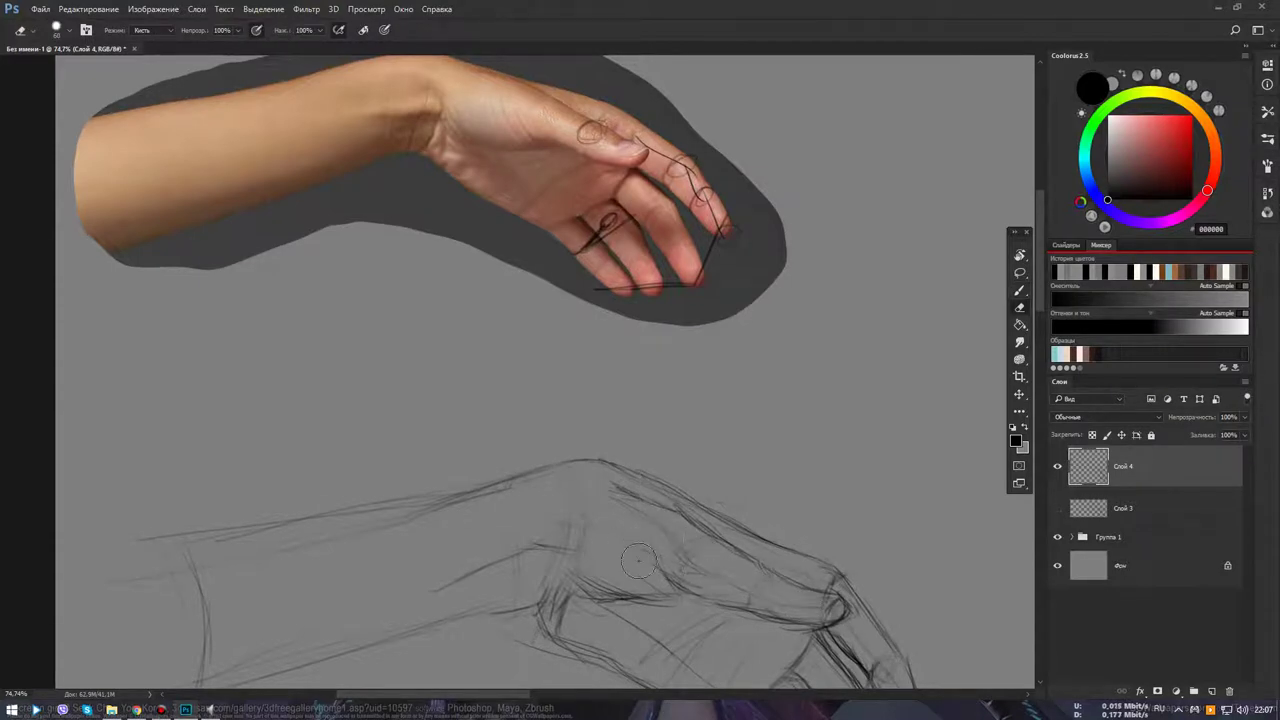
left_click_drag(706, 623, 653, 538)
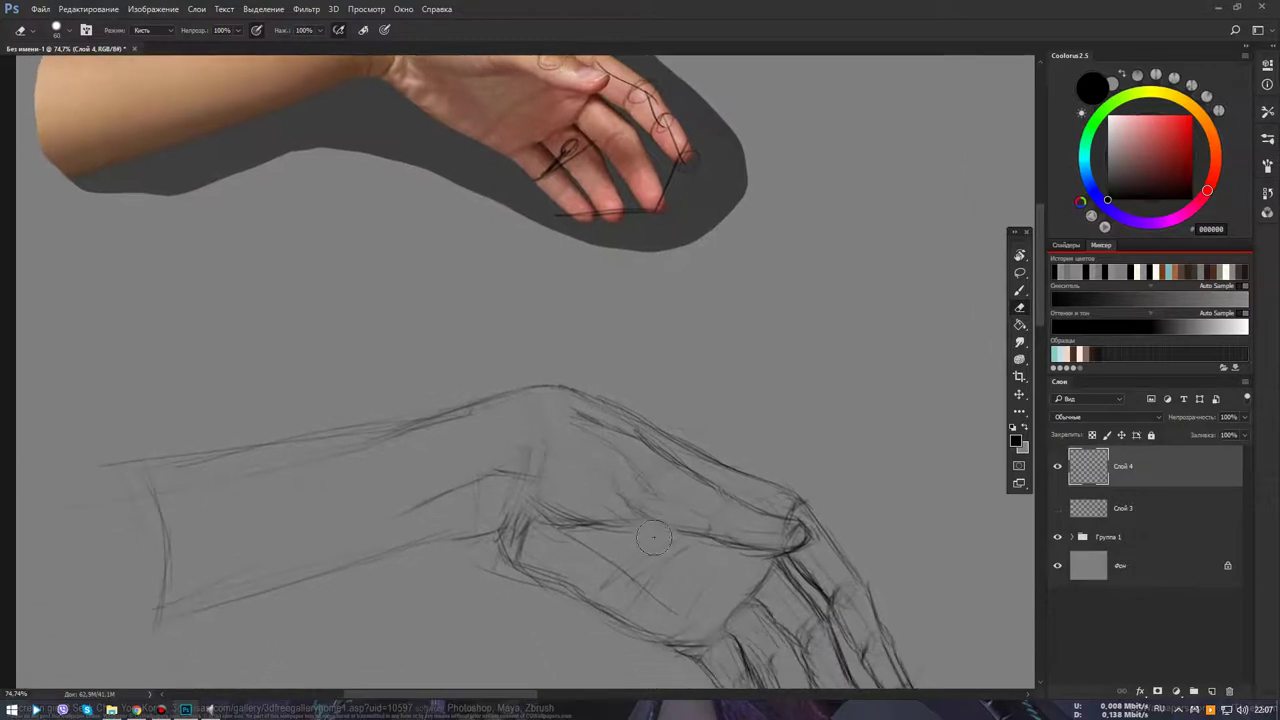
key("b")
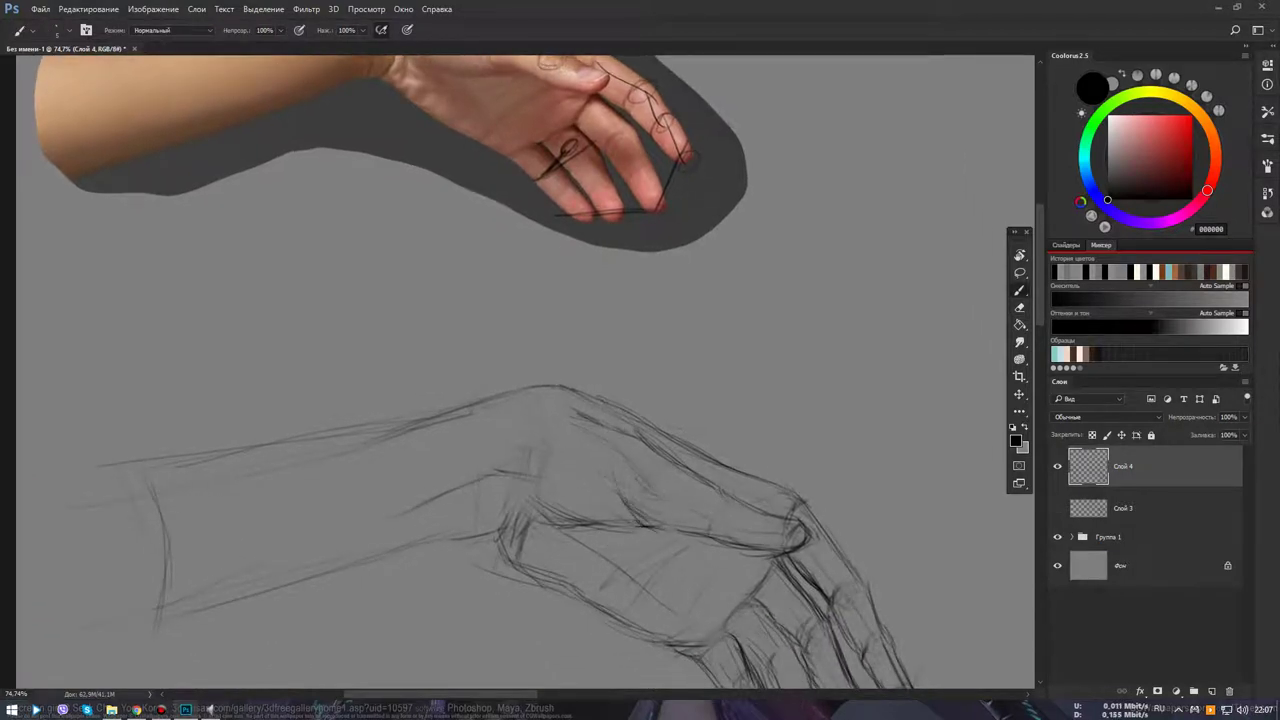
mouse_move(630, 524)
left_mouse_down()
mouse_move(505, 508)
mouse_move(569, 556)
left_mouse_up()
Fill gaps in the palm lines, erasing the unwanted palm stroke, then pan to the fingers
key("e")
key("b")
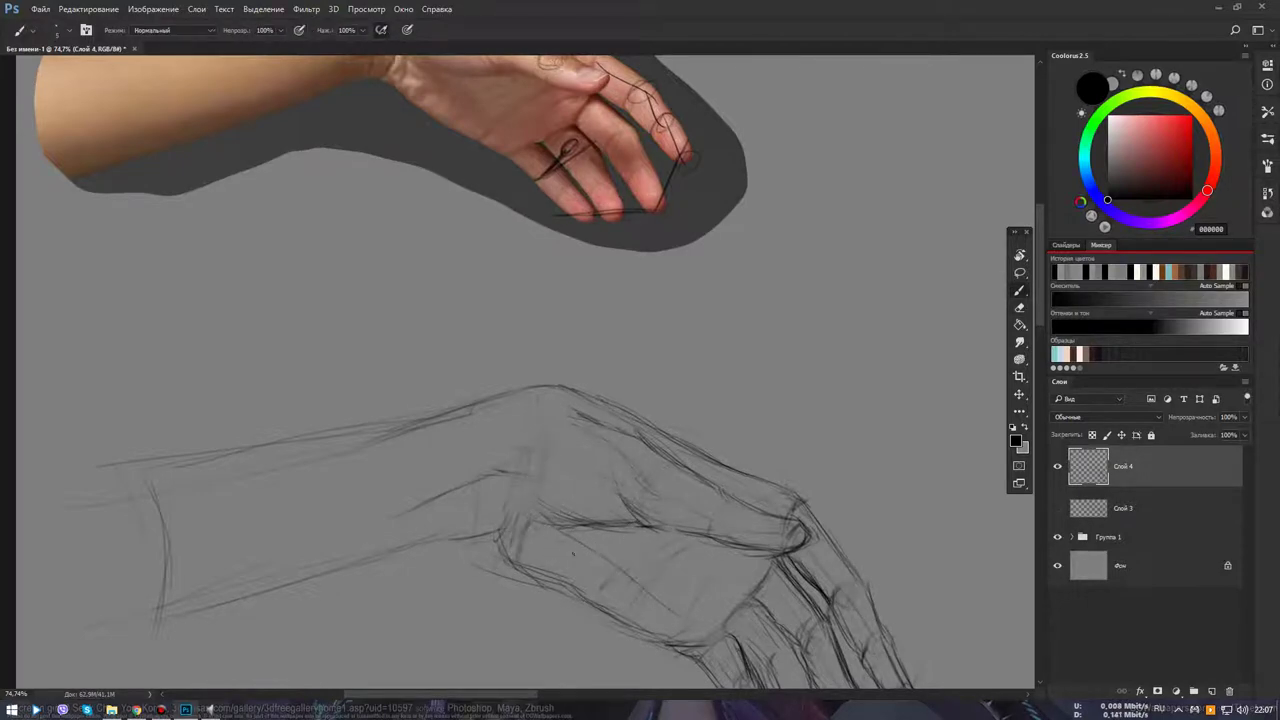
mouse_move(551, 545)
left_mouse_down()
mouse_move(505, 568)
mouse_move(560, 590)
mouse_move(504, 572)
mouse_move(532, 575)
mouse_move(478, 537)
left_mouse_up()
key("e")
key("b")
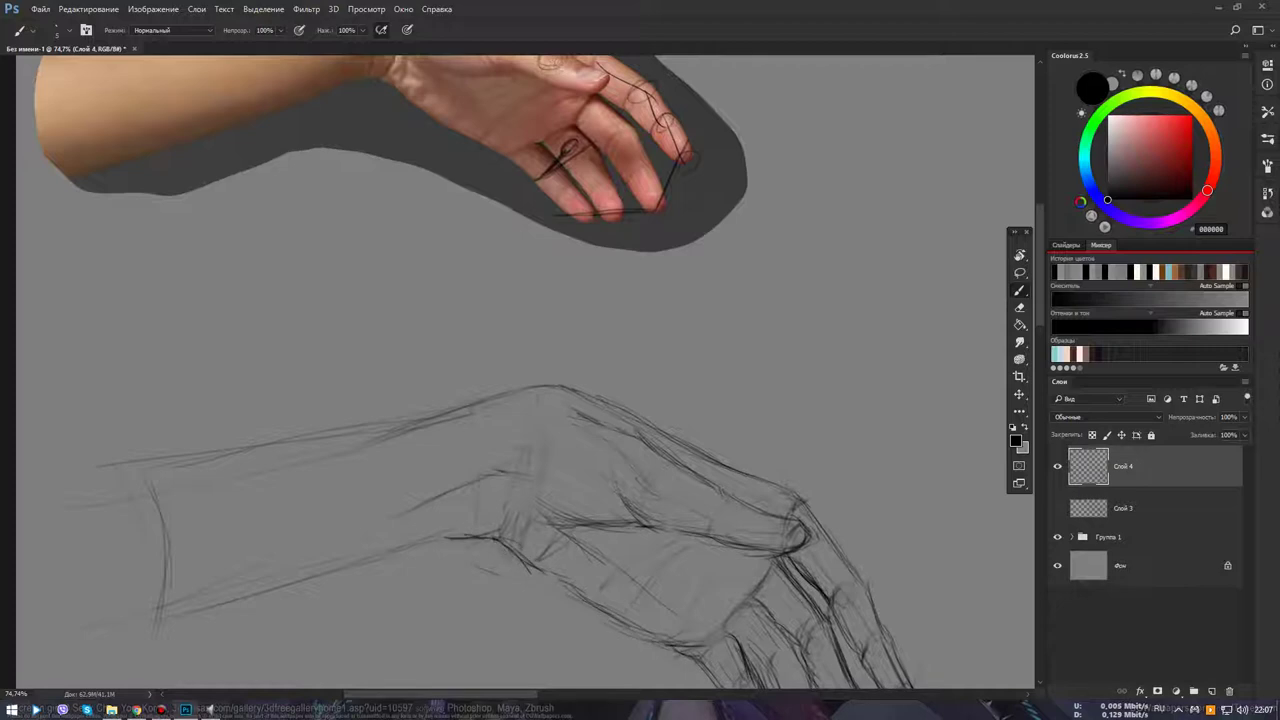
mouse_move(598, 572)
left_mouse_down()
mouse_move(571, 485)
mouse_move(574, 522)
mouse_move(642, 556)
mouse_move(614, 534)
mouse_move(627, 562)
mouse_move(614, 537)
mouse_move(586, 577)
mouse_move(540, 572)
mouse_move(500, 509)
mouse_move(545, 610)
left_mouse_up()
Erase faint lines at the lower fingertips, redraw the lower finger edges, and fit the document
key("e")
key("b")
key("e")
left_click_drag(545, 505, 574, 612)
key("b")
mouse_move(566, 530)
left_mouse_down()
mouse_move(596, 598)
mouse_move(584, 601)
left_mouse_up()
left_click_drag(528, 530, 564, 586)
left_click_drag(542, 544, 580, 609)
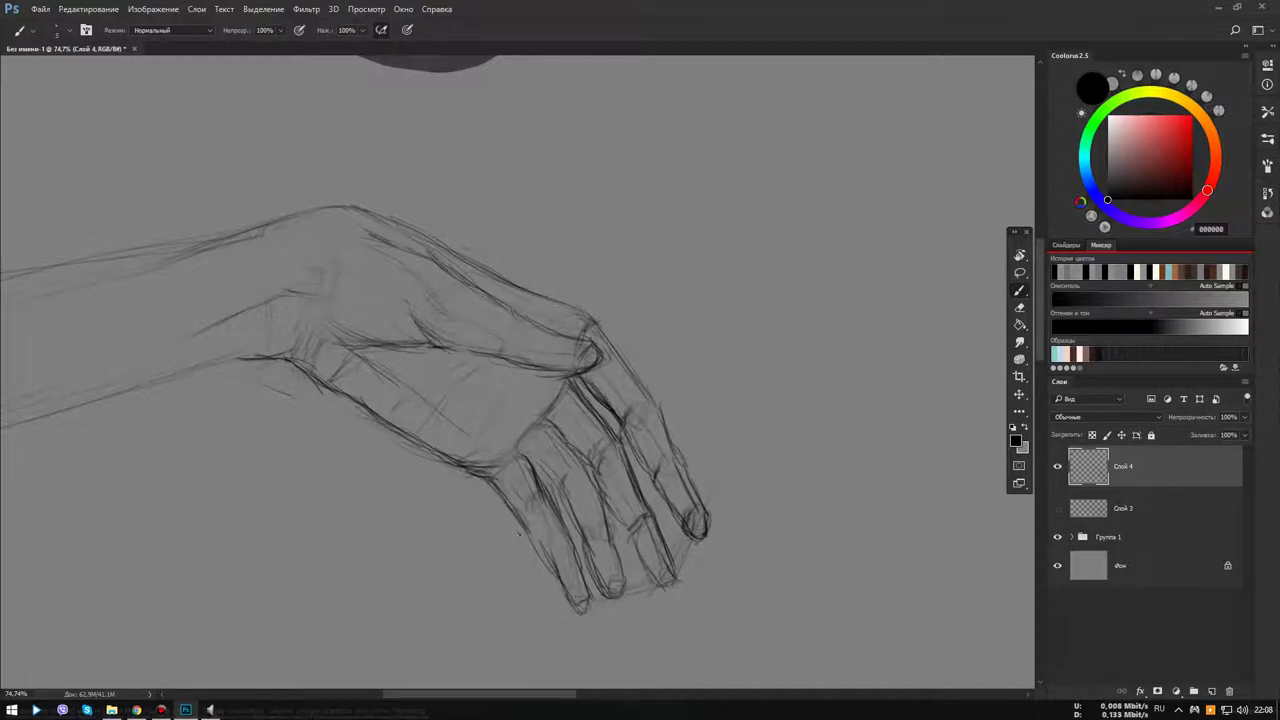
key("ctrl+0")
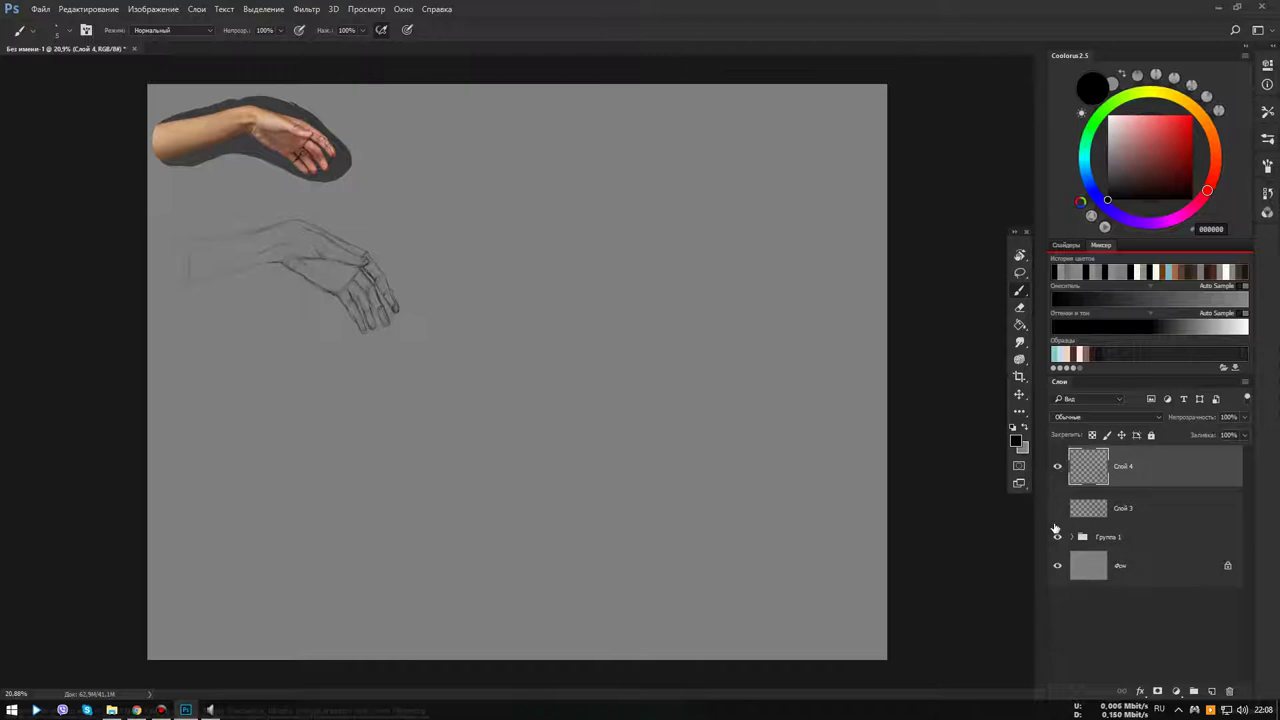
Hide the Группа 1 reference photo and prepare a large eraser with default black colour
left_click(1057, 535)
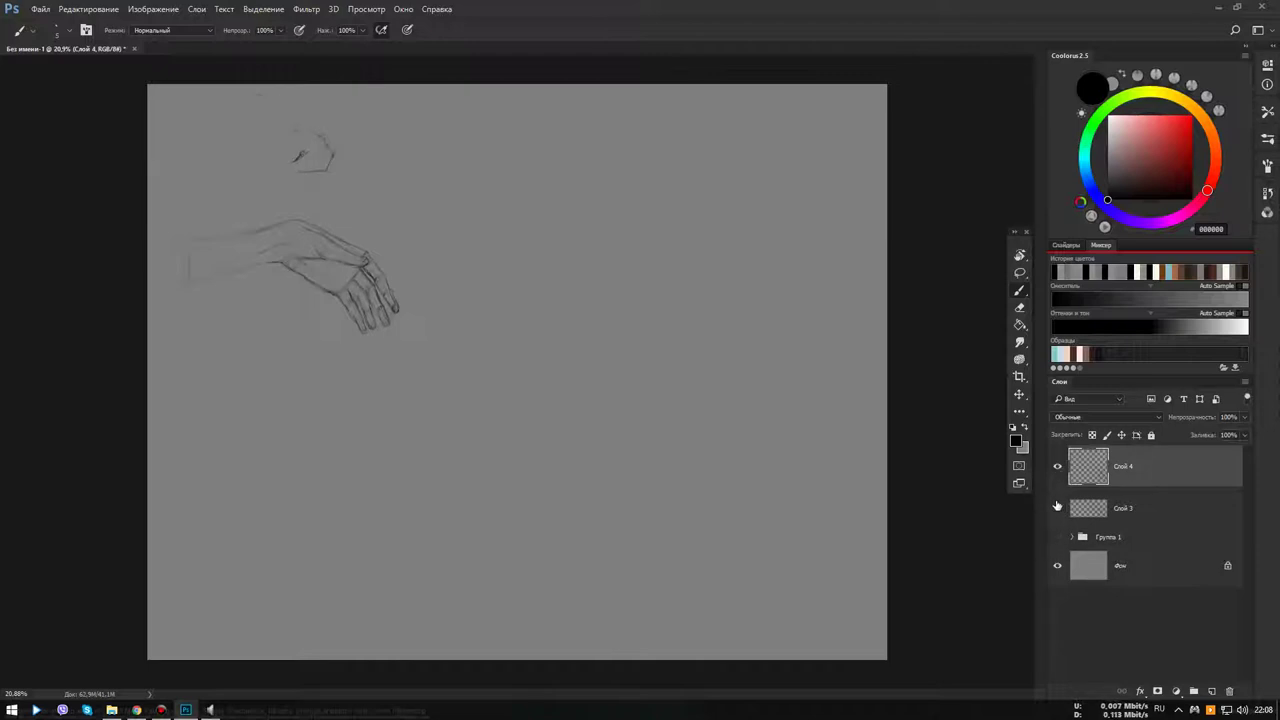
left_click(499, 260, "alt")
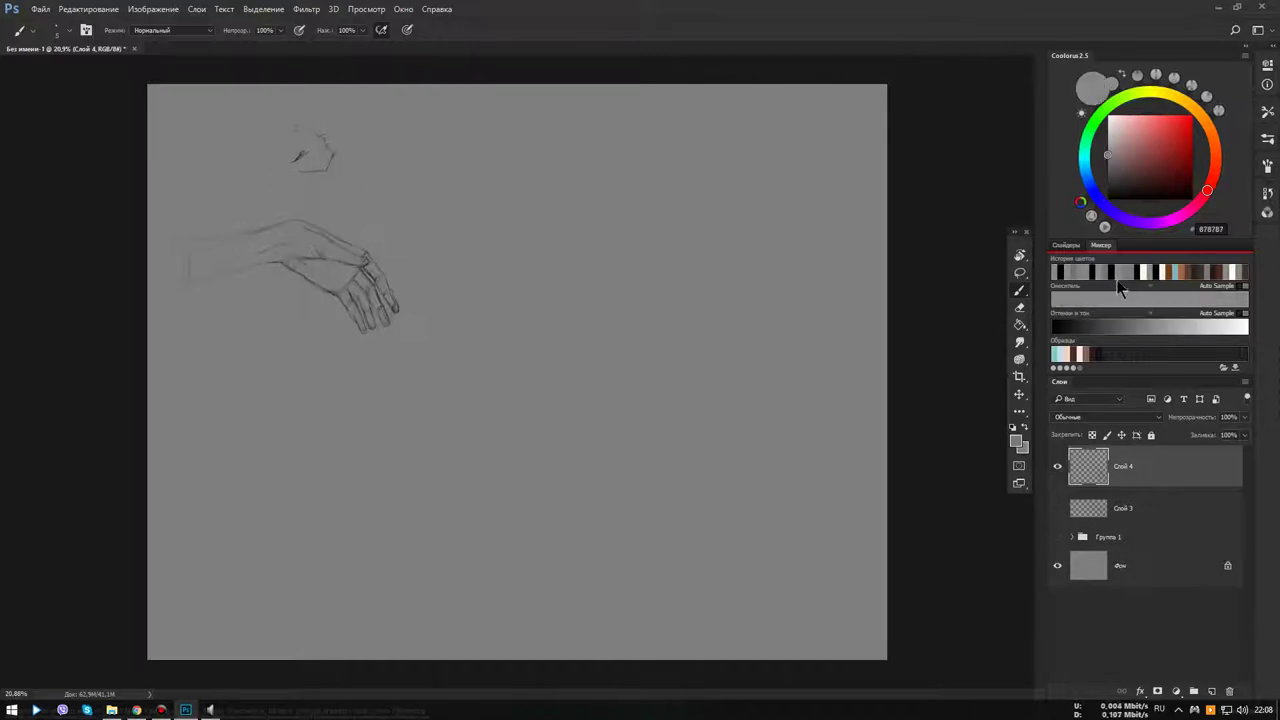
key("d")
key("e")
key("bracketright")
key("bracketright")
key("bracketright")
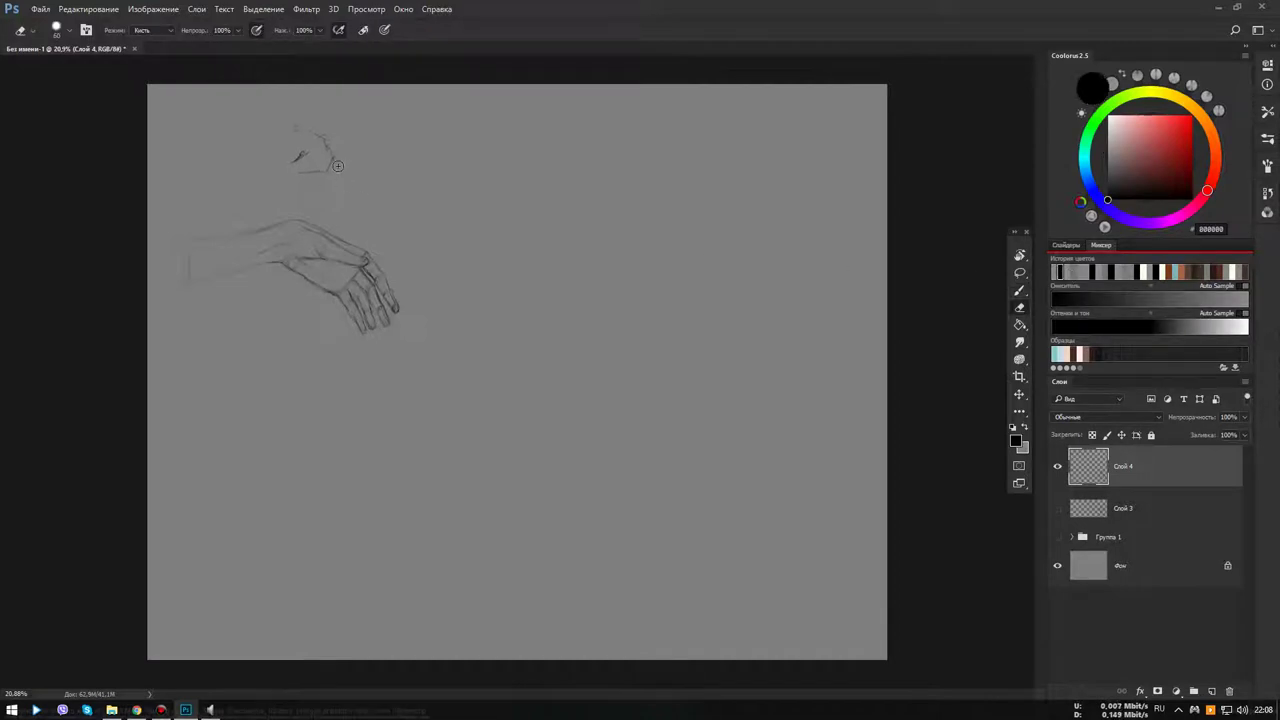
Erase the stray top marks, move Слой 4 down, and show the earlier sketch Слой 3
left_click_drag(335, 152, 310, 149)
key("b")
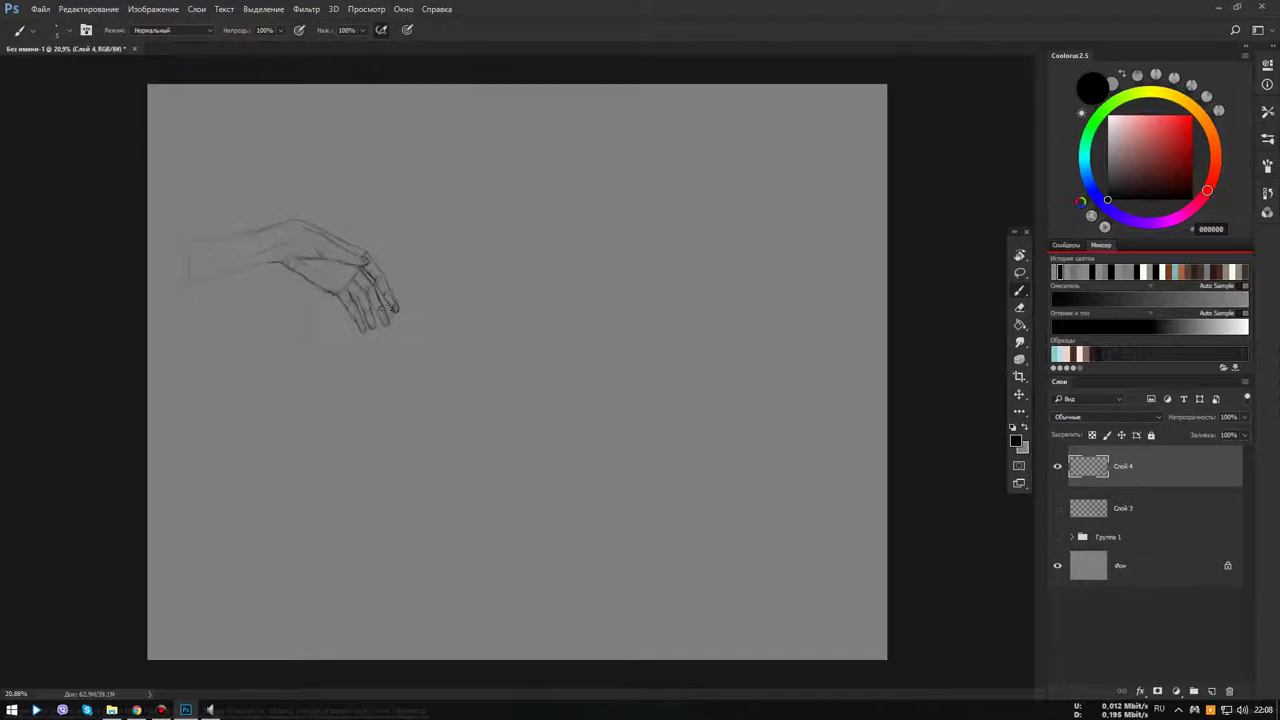
left_click_drag(370, 298, 380, 418)
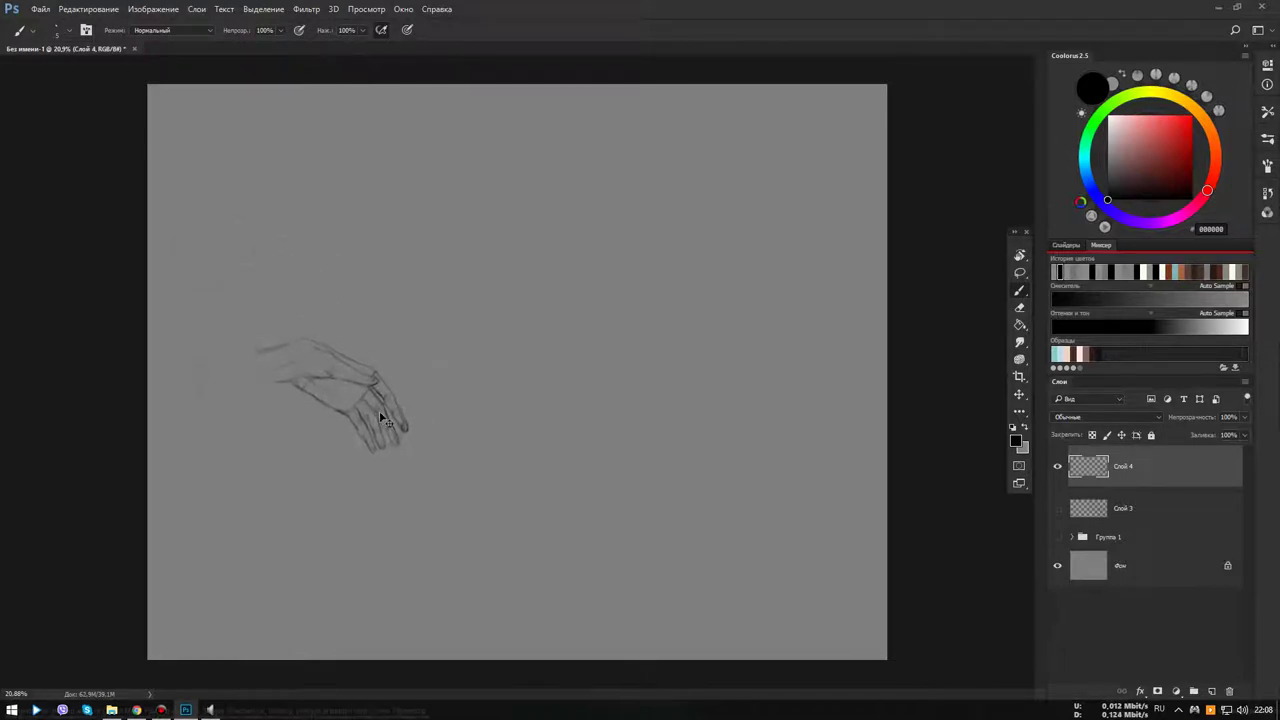
left_click(1058, 509)
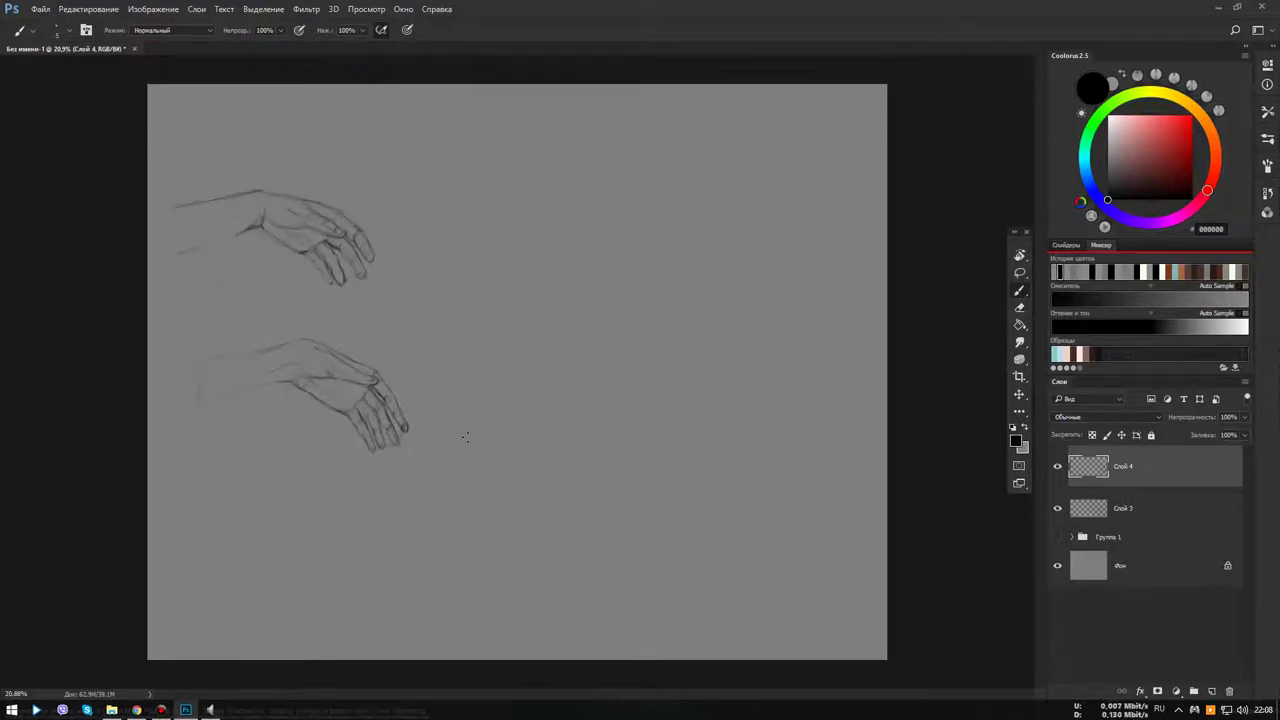
Move Слой 4 up under the older sketch, zoom in, and brush a check beside the upper hand
left_click_drag(346, 381, 340, 327)
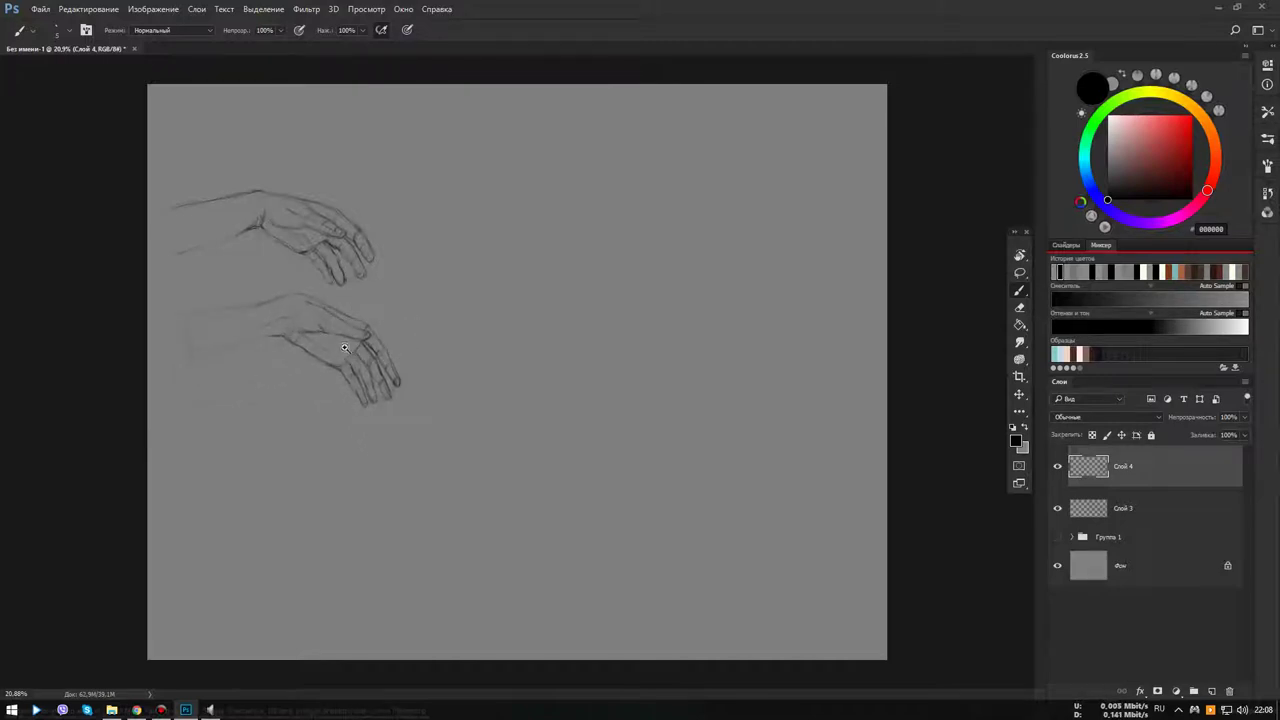
scroll(344, 347, "up", 3)
left_click_drag(357, 340, 447, 334)
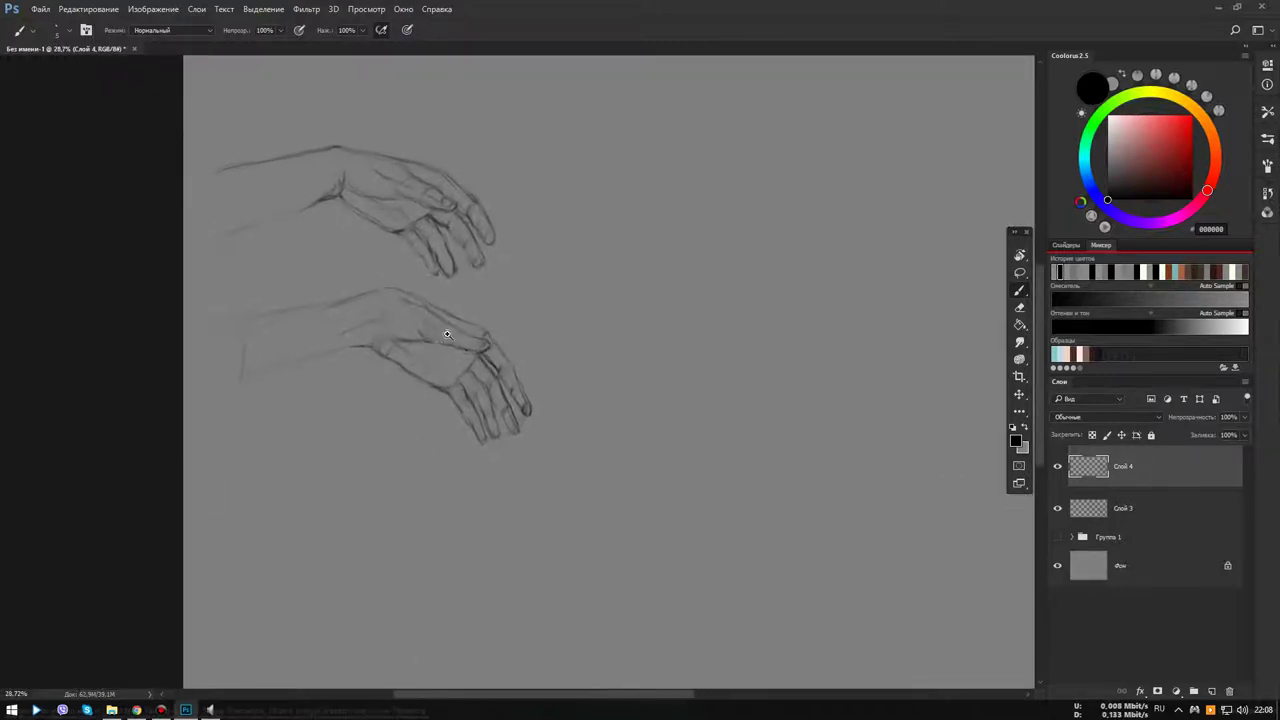
scroll(447, 334, "up", 2)
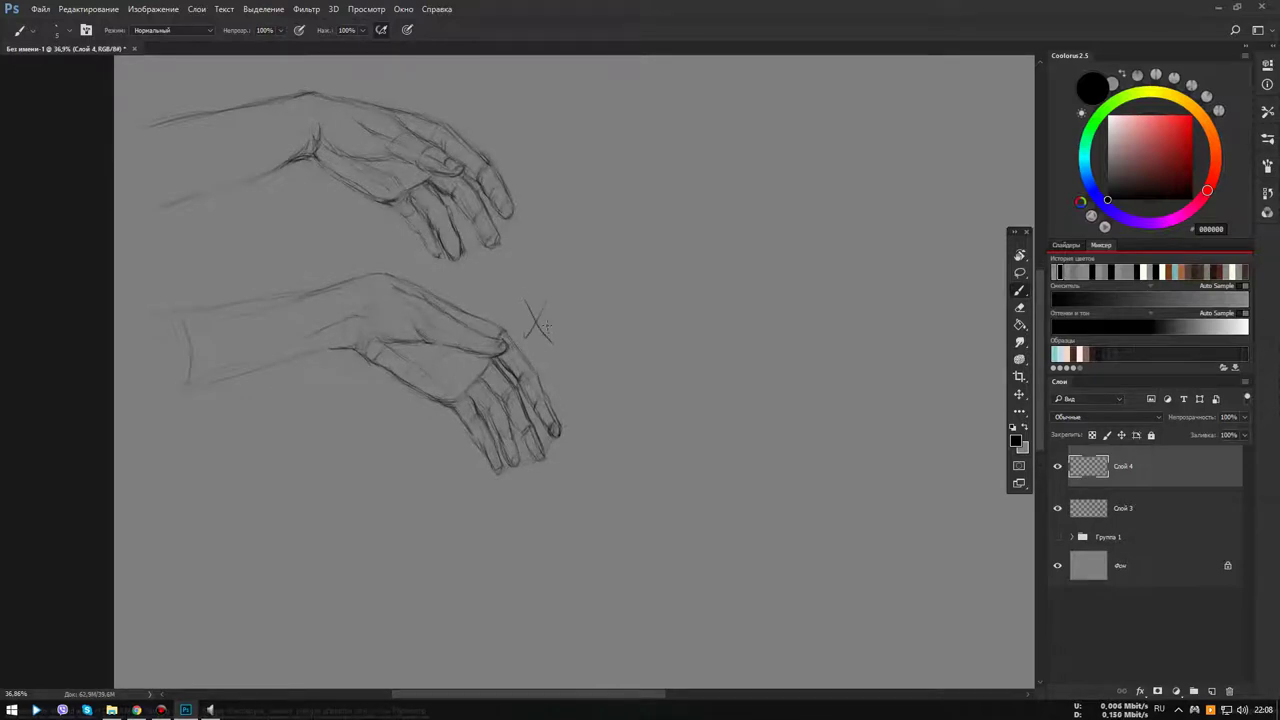
left_click_drag(533, 142, 562, 133)
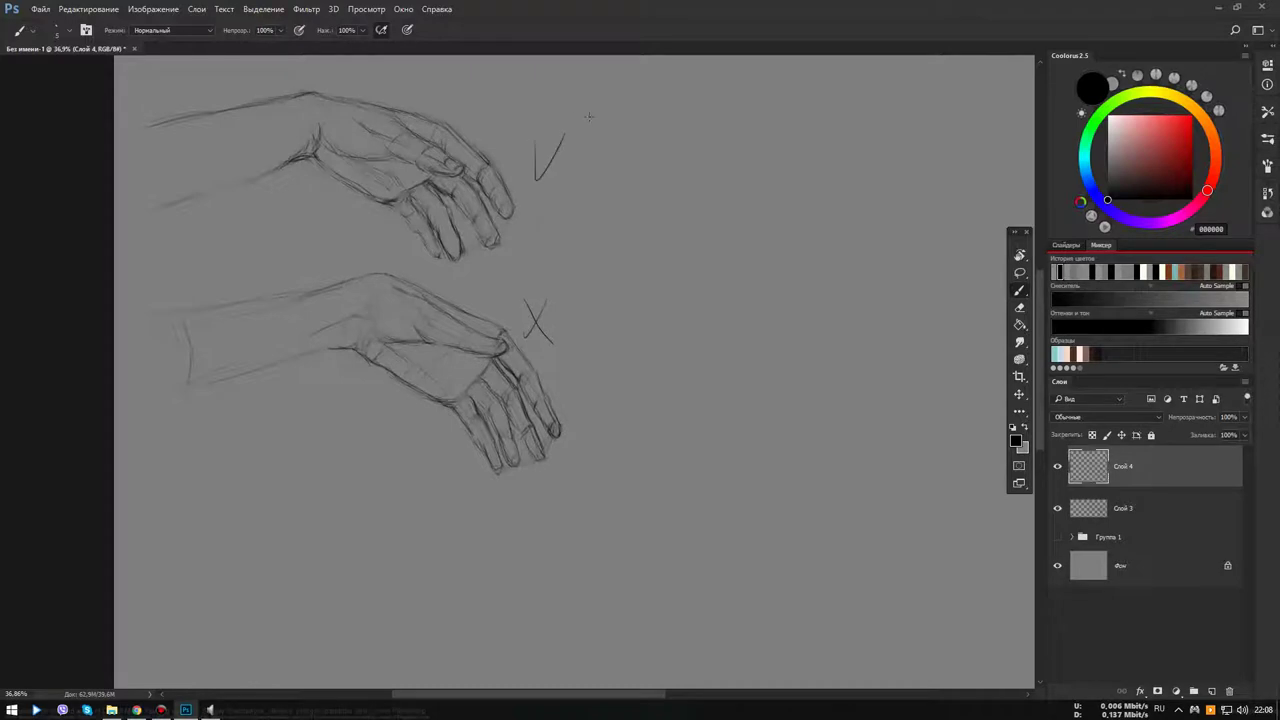
left_click_drag(618, 226, 661, 291)
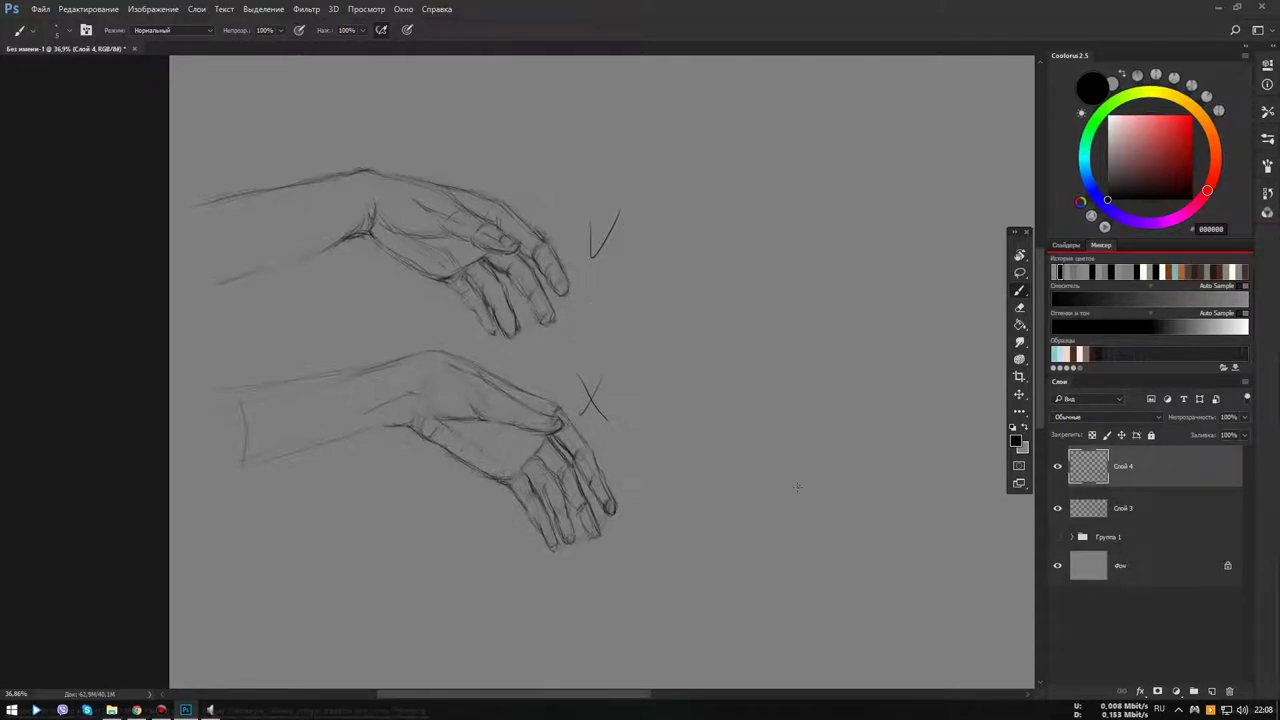
Show the Группа 1 reference photo, add a palm line, and erase stray fingertip lines on the lower sketch
left_click(1057, 537)
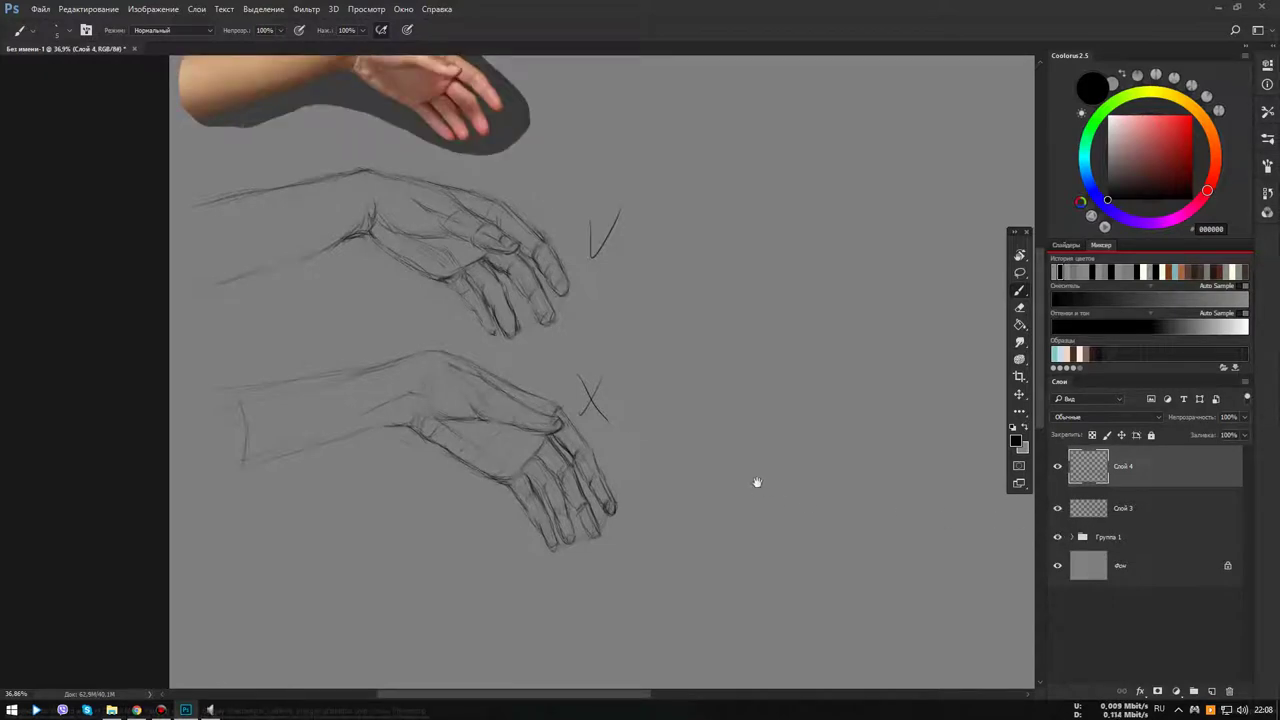
left_click_drag(757, 483, 785, 530)
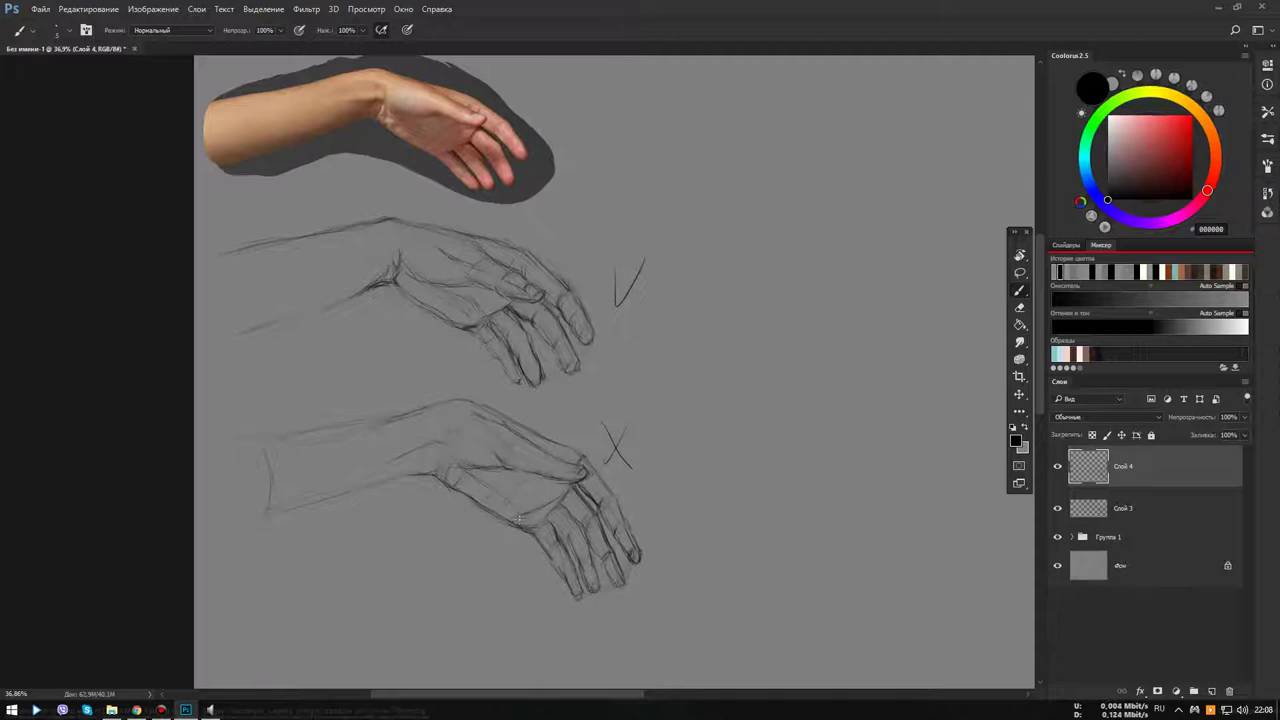
left_click_drag(518, 518, 572, 492)
key("e")
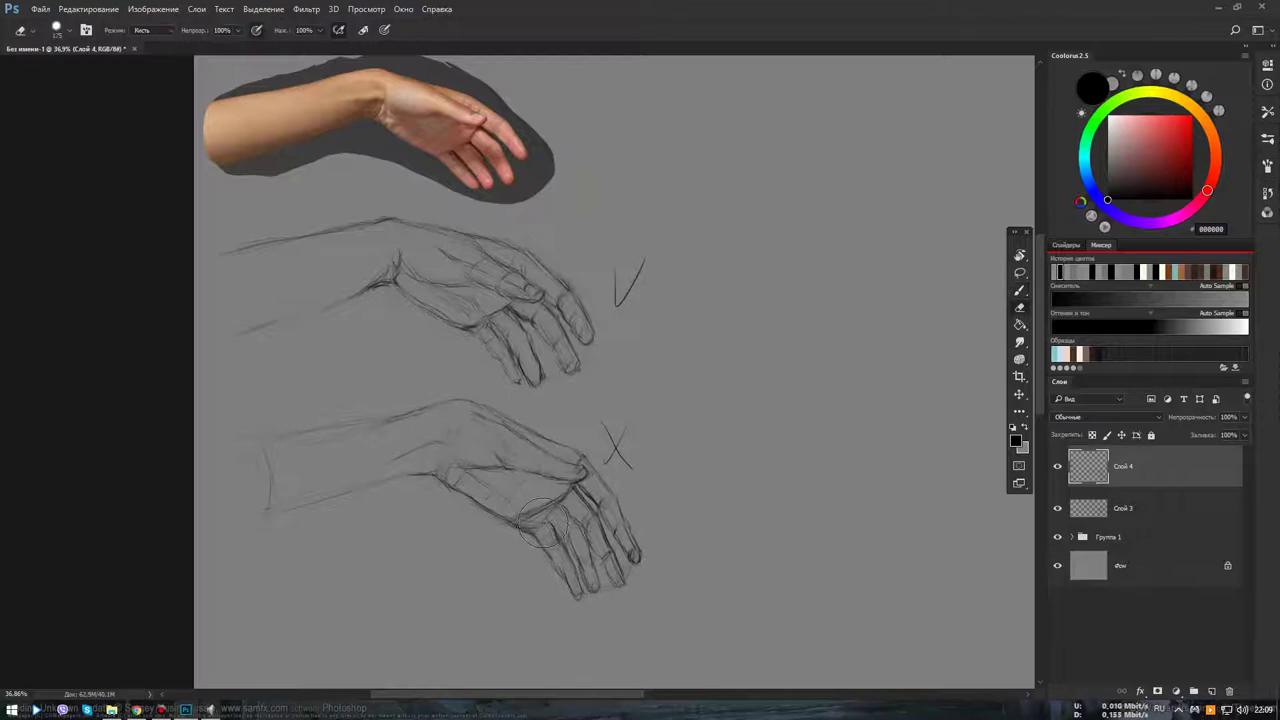
key("b")
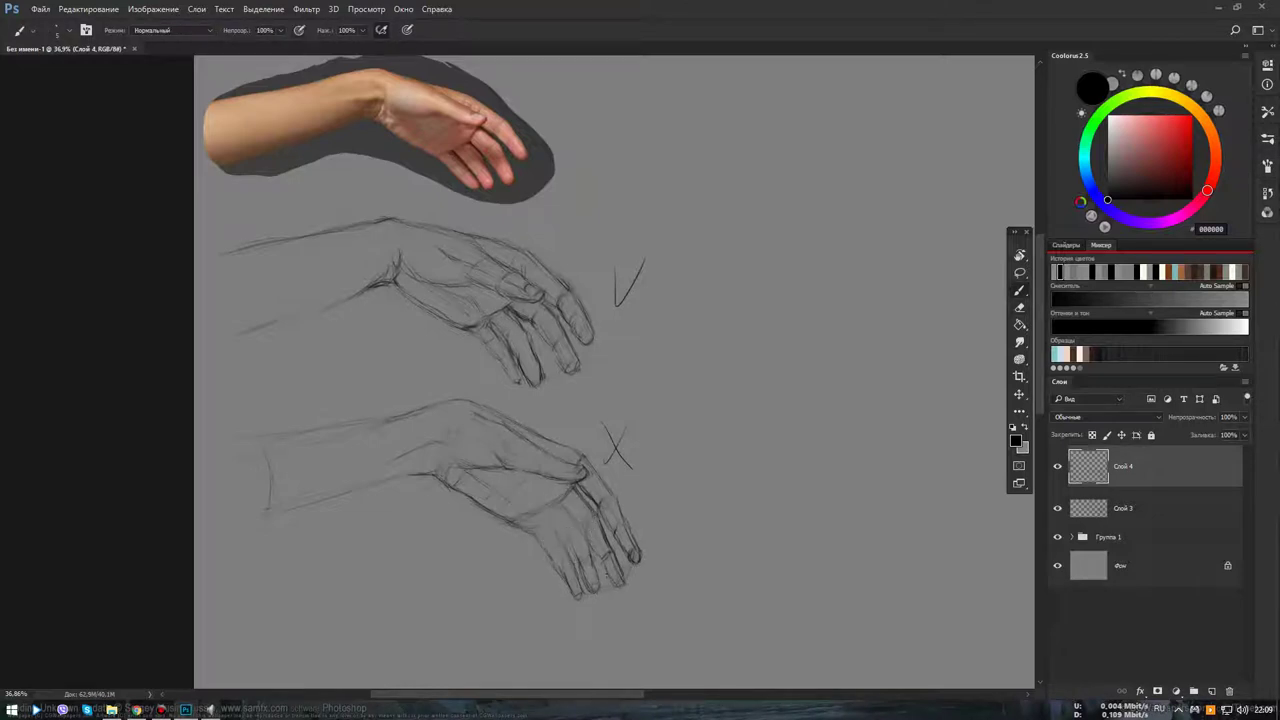
key("e")
left_click_drag(595, 589, 575, 595)
key("b")
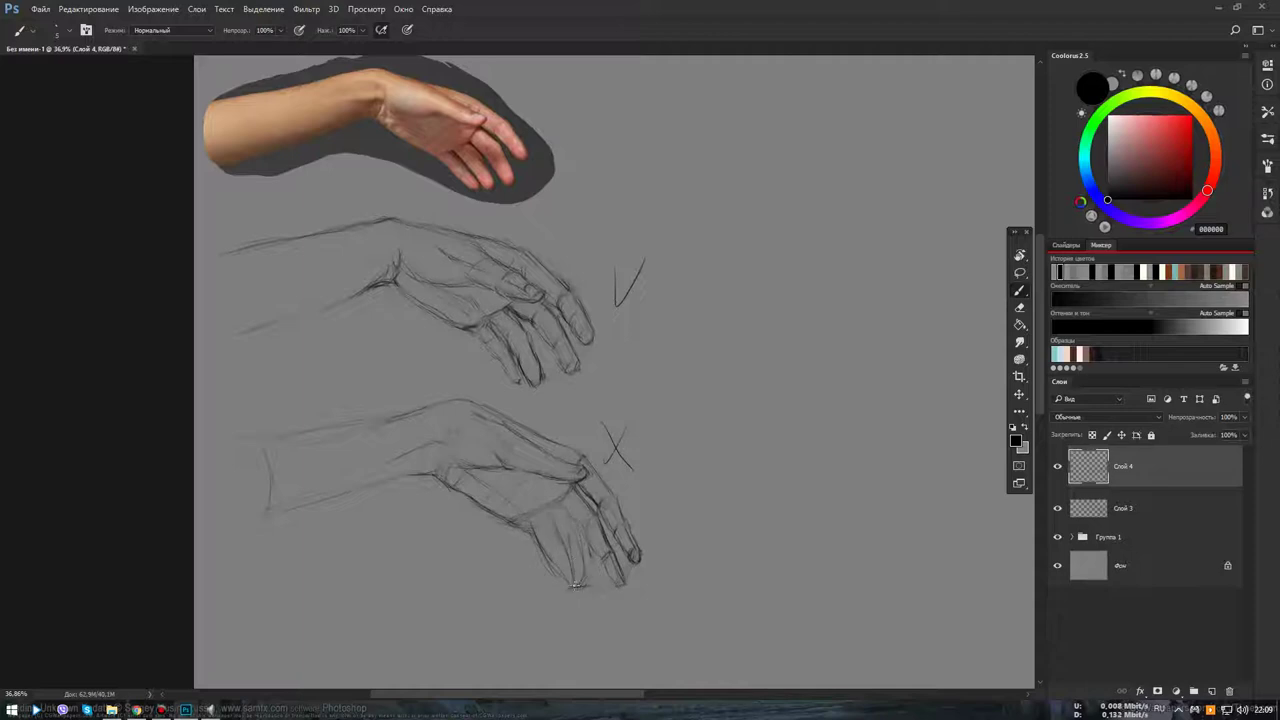
Add lines along and near the lower hand's fingers, toggling between Brush and Eraser
left_click_drag(574, 586, 578, 551)
left_click_drag(550, 560, 564, 576)
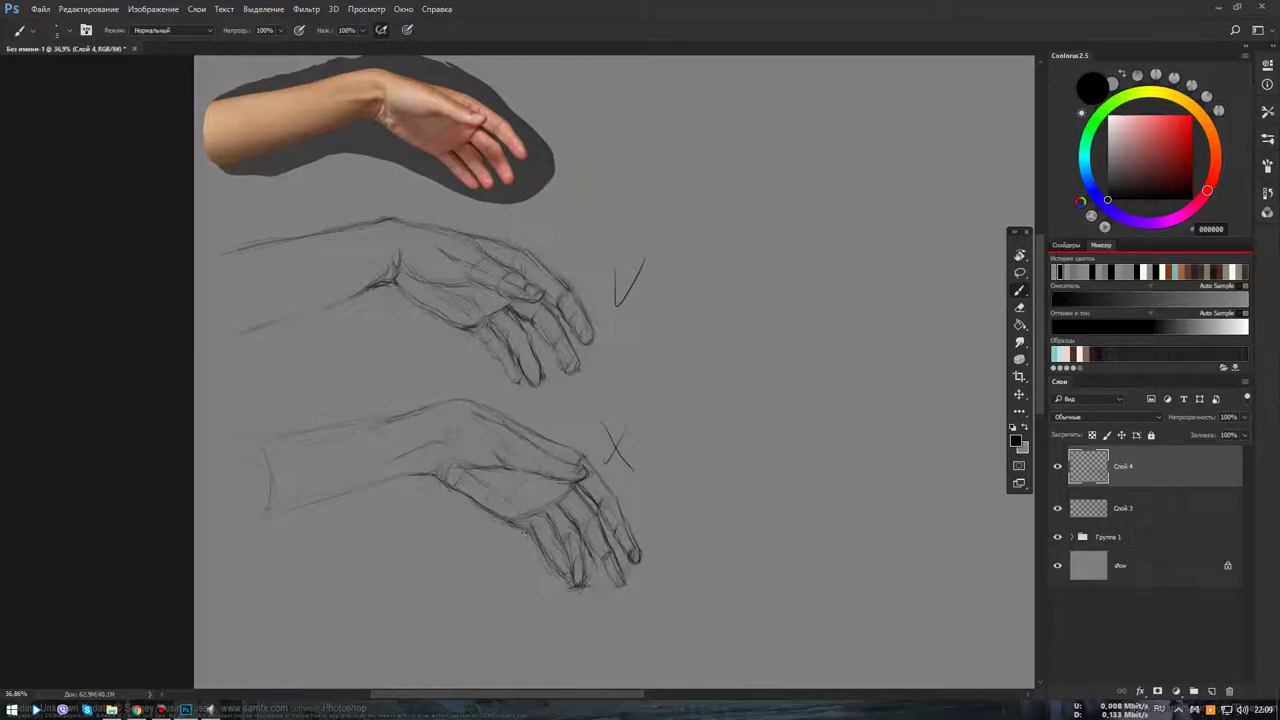
key("e")
key("b")
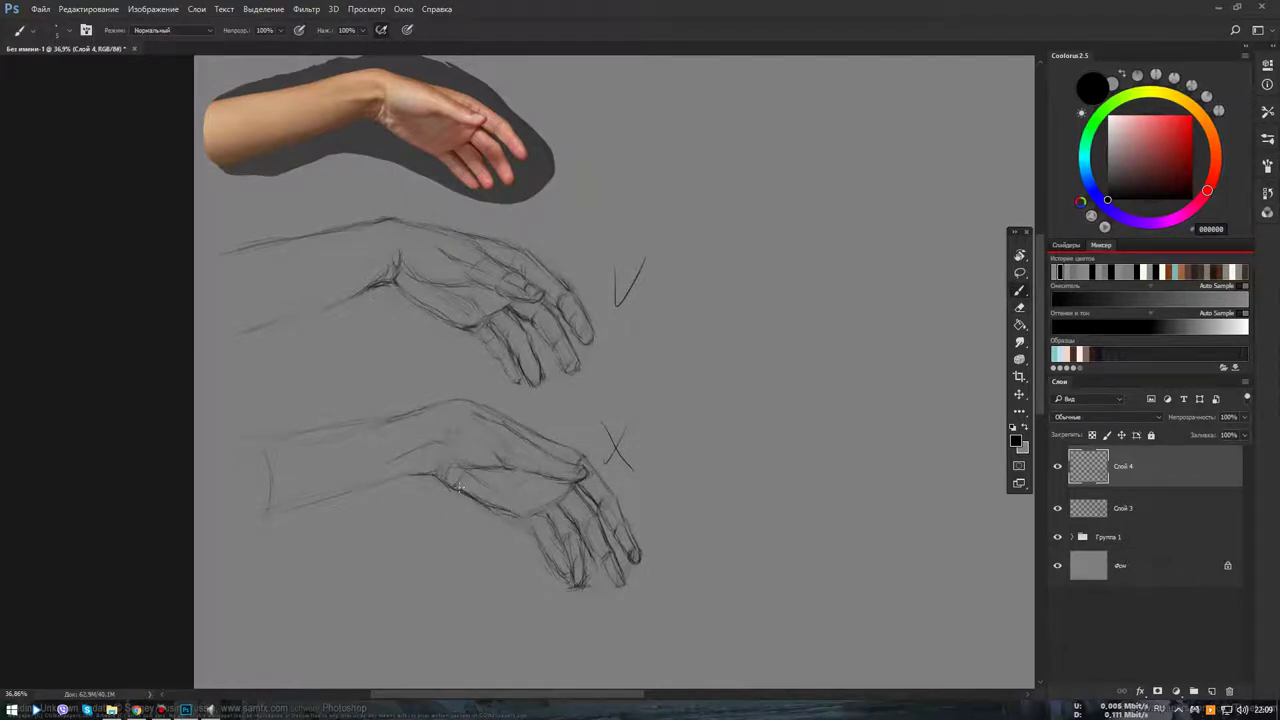
key("e")
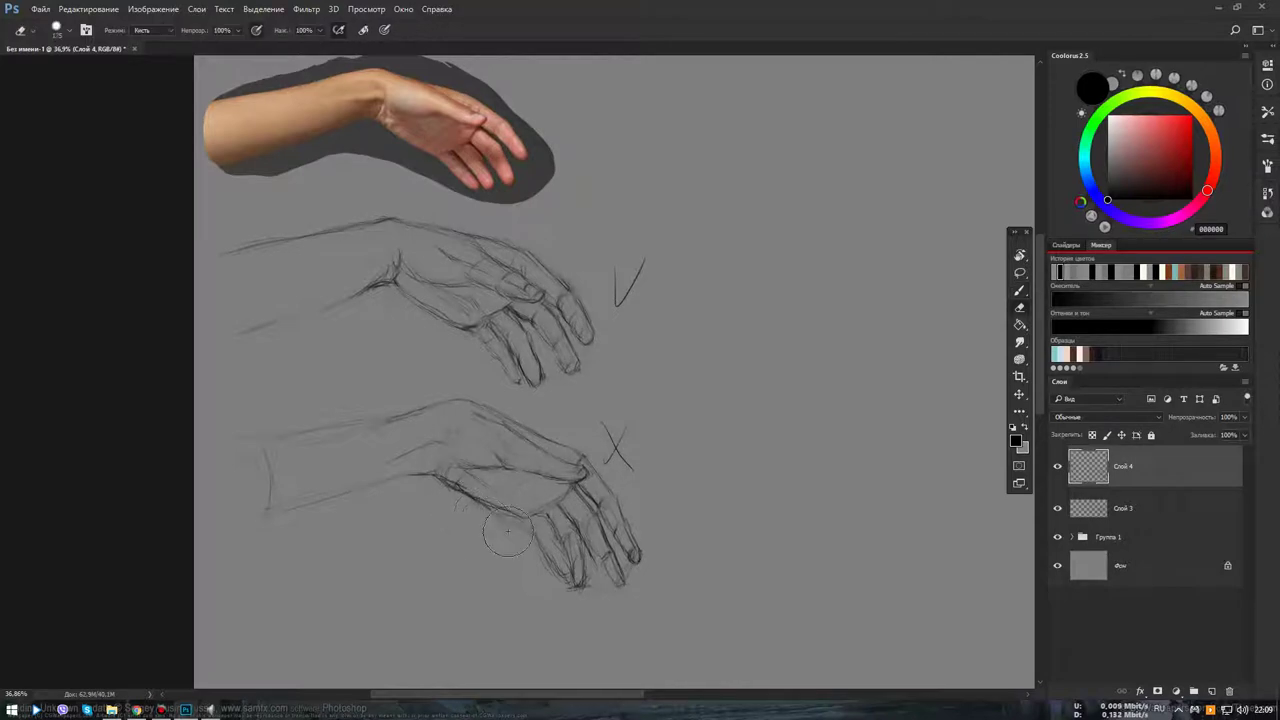
key("b")
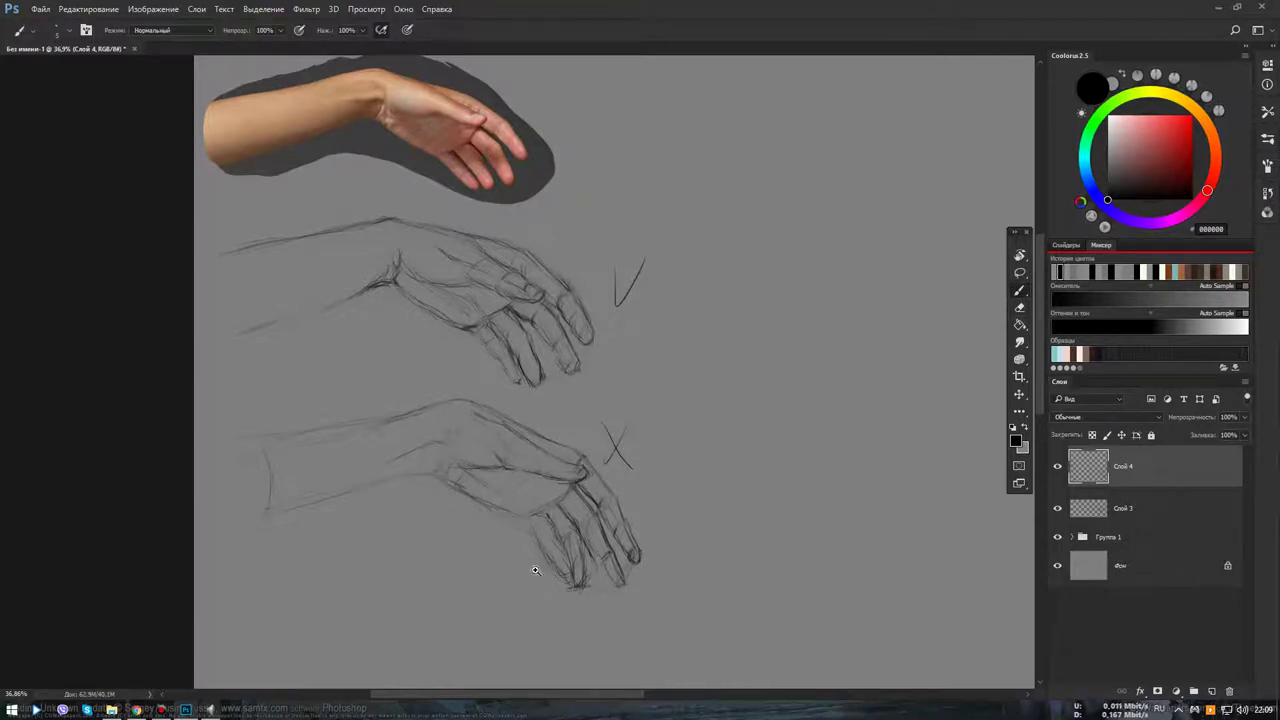
Recentre the view and hide both hand-sketch layers, Слой 3 and Слой 4
scroll(530, 563, "down", 3)
scroll(412, 345, "up", 3)
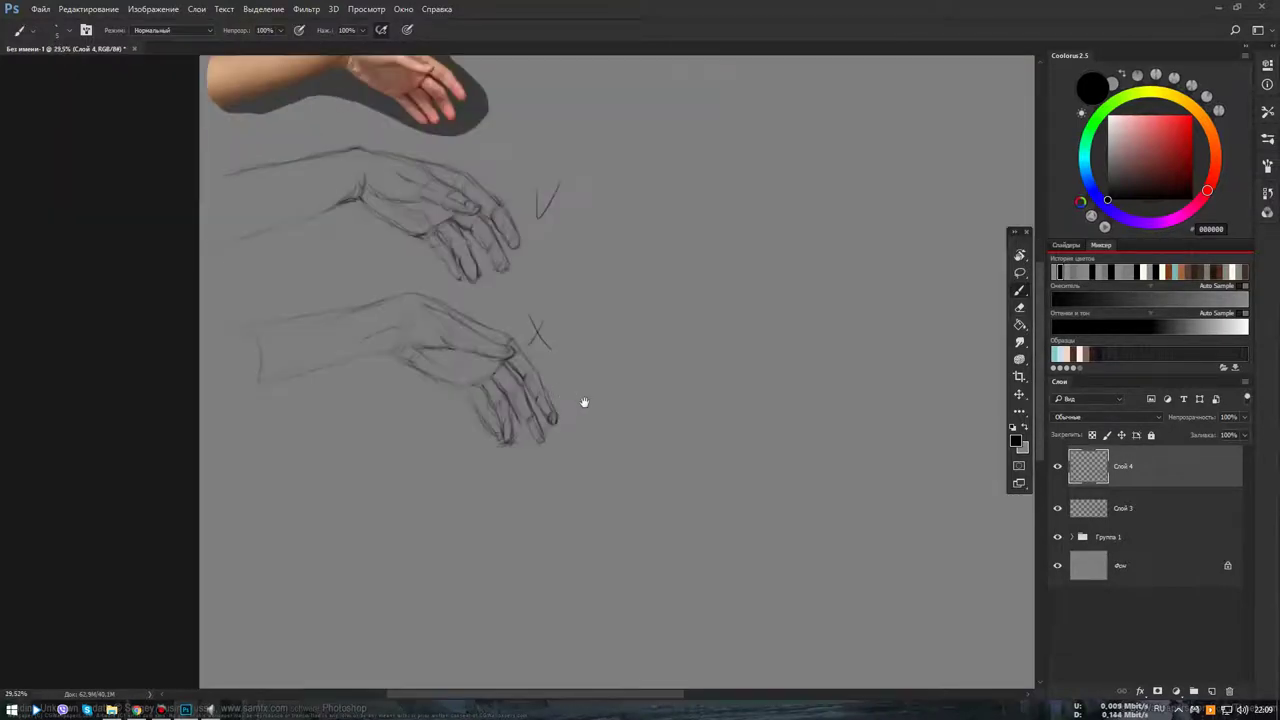
left_click_drag(584, 402, 616, 454)
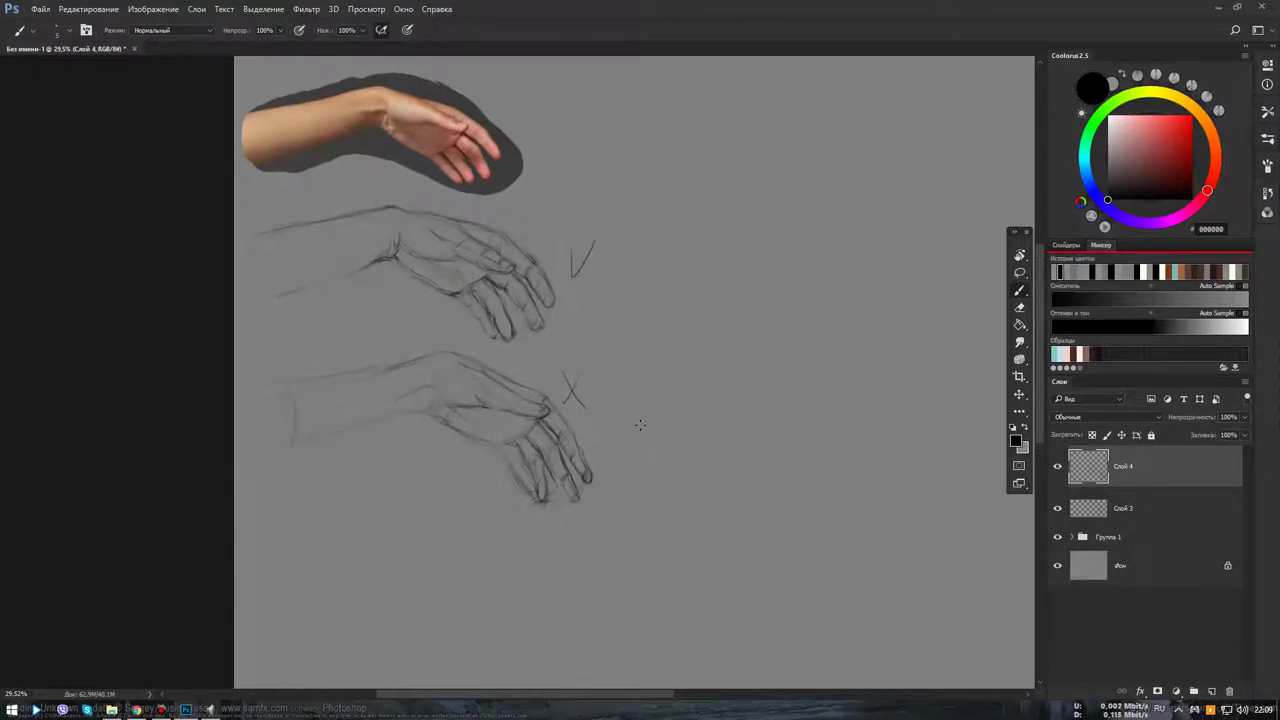
key("e")
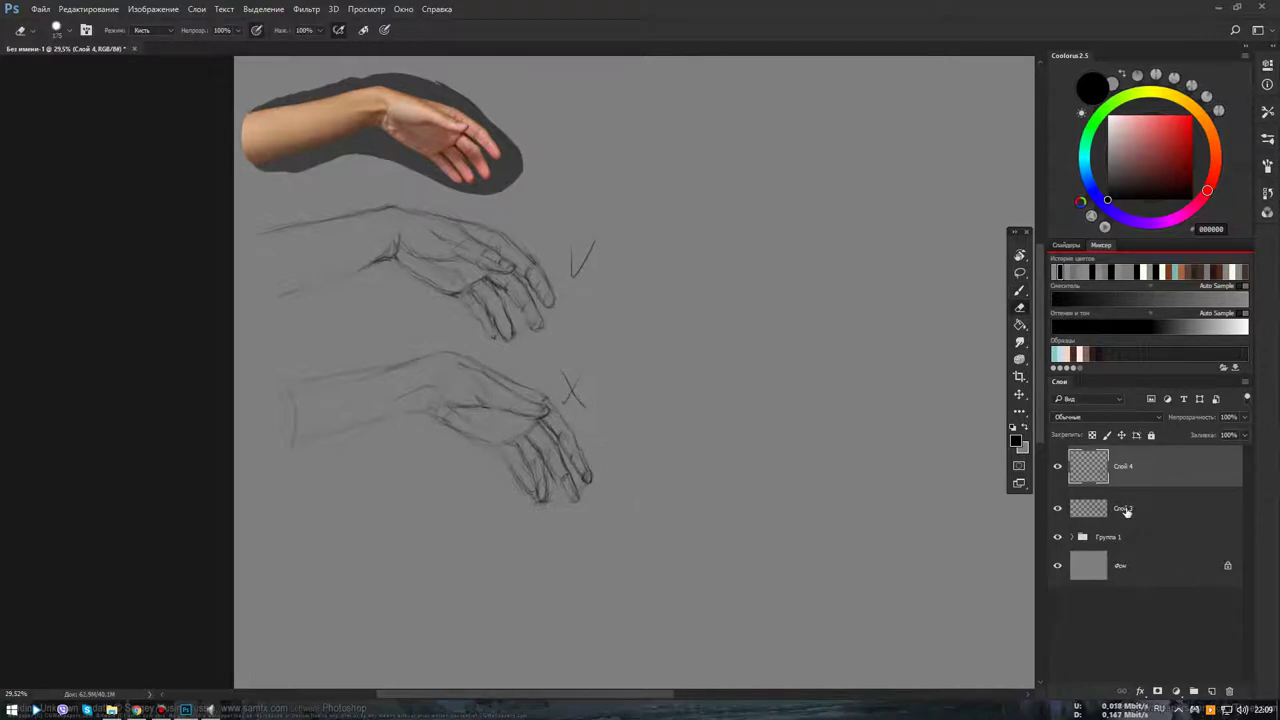
left_click_drag(1057, 508, 1057, 466)
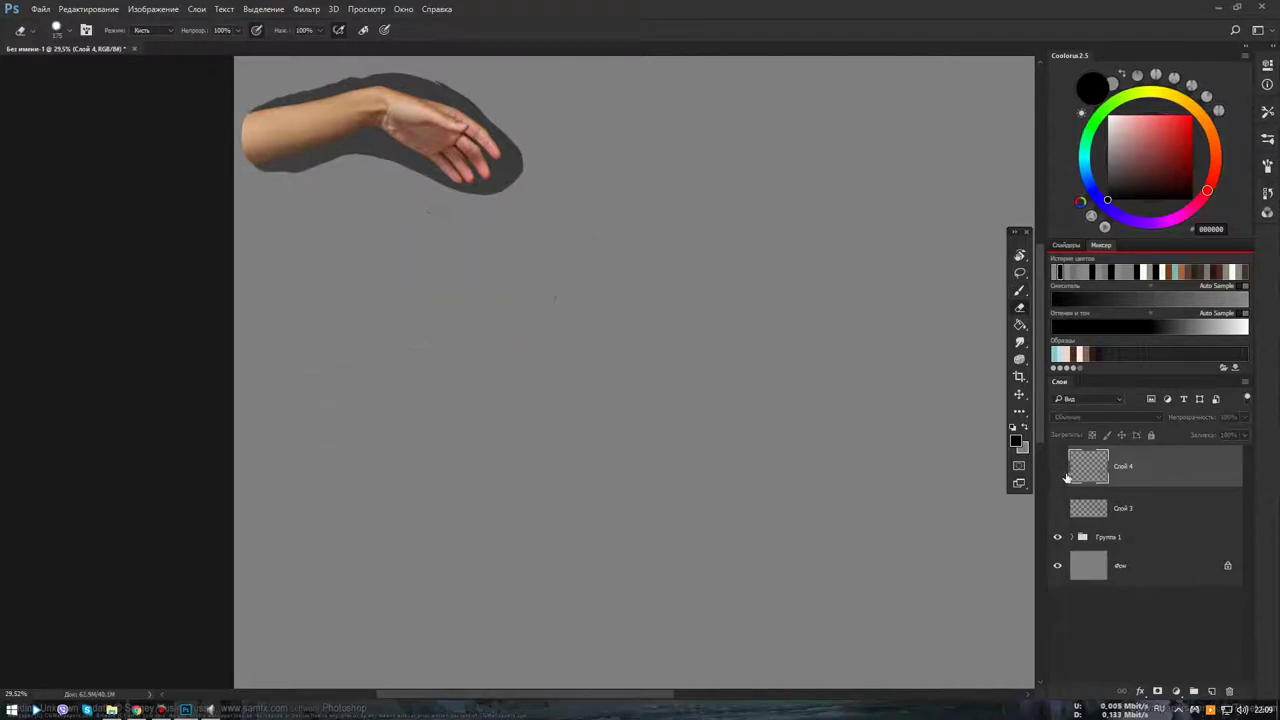
Add Слой 5 on top of the stack and set the paint colour to reddish-brown 925849
left_click(1212, 691)
key("b")
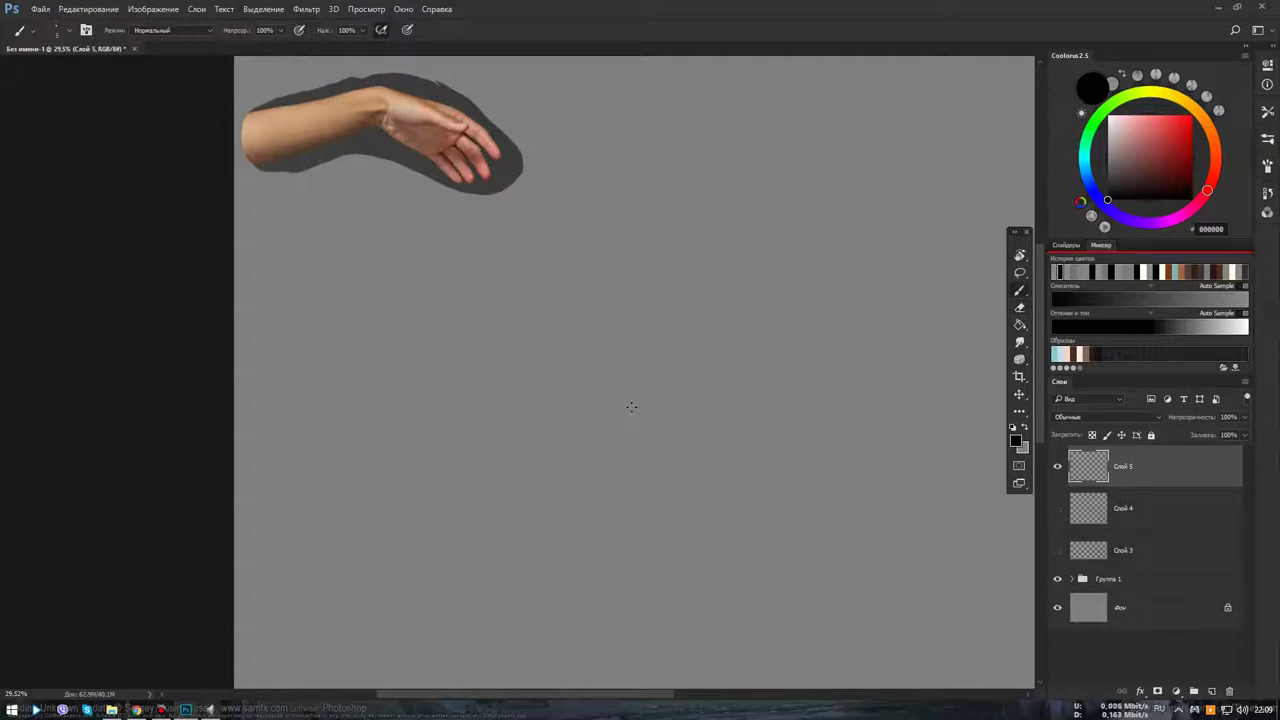
mouse_move(637, 401)
left_mouse_down()
mouse_move(717, 422)
mouse_move(561, 392)
left_mouse_up()
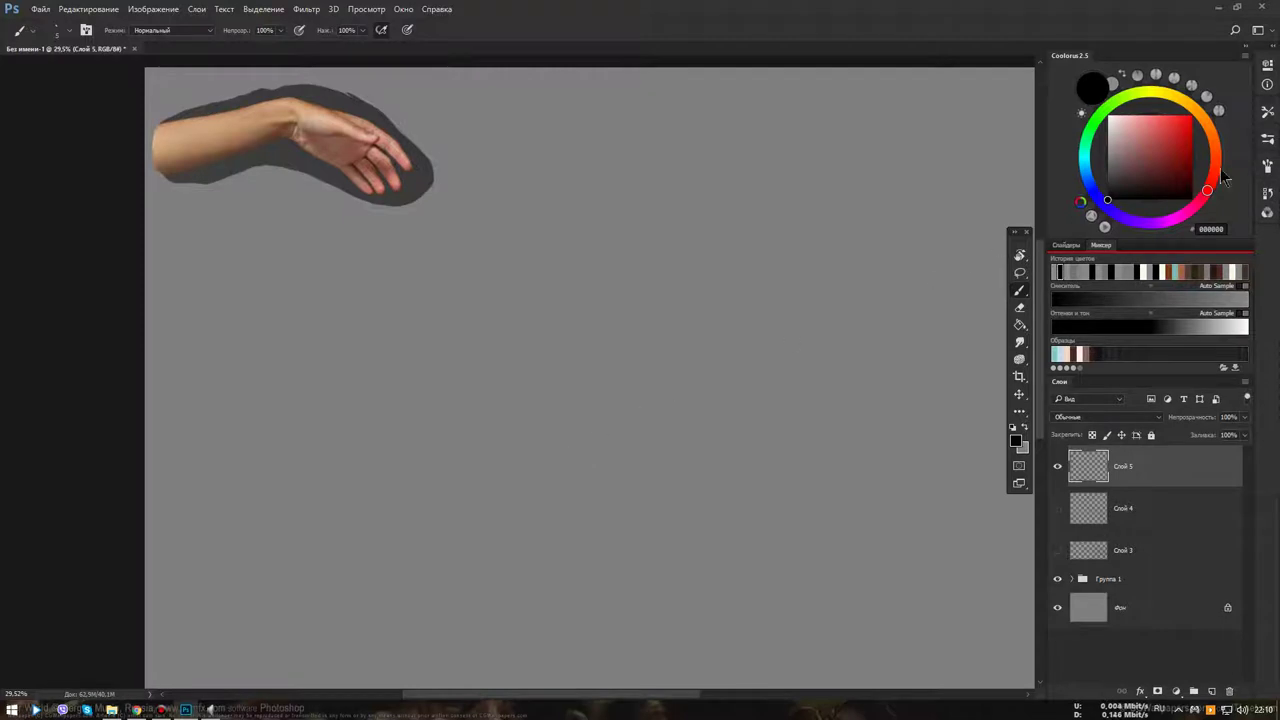
left_click(1222, 161)
left_click(1150, 151)
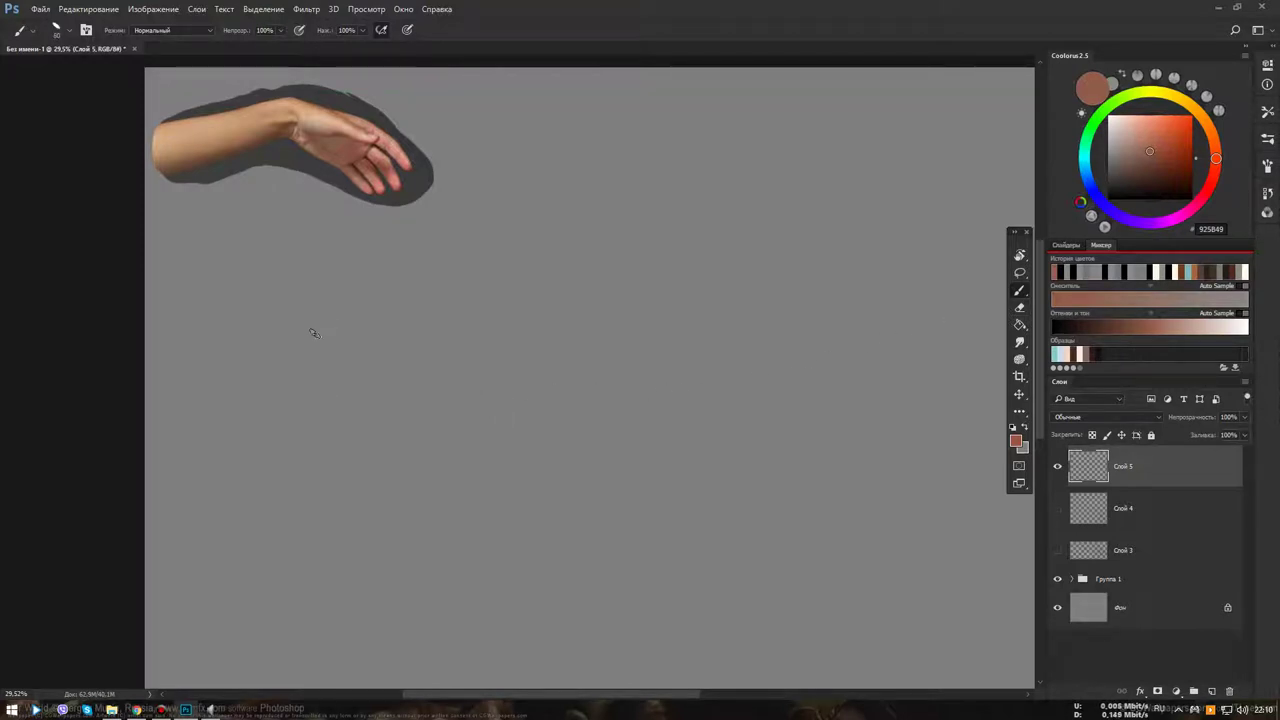
Paint the first reddish-brown forearm and hand blocks, then trim the shape's lower edge
mouse_move(300, 334)
left_mouse_down()
mouse_move(338, 322)
mouse_move(412, 340)
left_mouse_up()
mouse_move(305, 307)
left_mouse_down()
mouse_move(316, 290)
mouse_move(442, 336)
mouse_move(405, 322)
mouse_move(500, 410)
mouse_move(466, 436)
mouse_move(375, 424)
mouse_move(280, 375)
mouse_move(185, 420)
mouse_move(291, 345)
mouse_move(300, 300)
mouse_move(180, 350)
mouse_move(305, 297)
mouse_move(268, 361)
mouse_move(340, 310)
mouse_move(320, 372)
mouse_move(410, 332)
mouse_move(434, 359)
mouse_move(440, 415)
mouse_move(470, 425)
mouse_move(400, 440)
left_mouse_up()
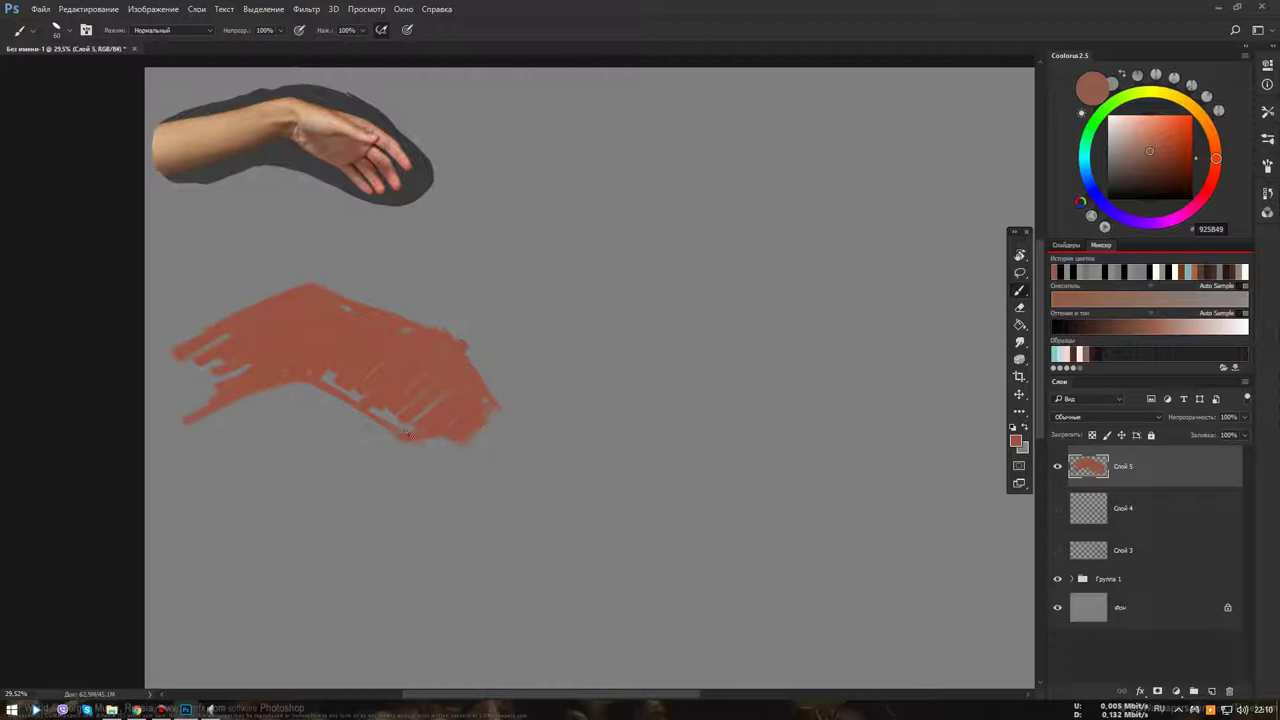
key("e")
mouse_move(482, 446)
left_mouse_down()
mouse_move(414, 443)
mouse_move(375, 420)
left_mouse_up()
key("b")
Fill the silhouette's lower middle and left gaps, then trim its right tip back
left_click_drag(365, 370, 330, 389)
key("e")
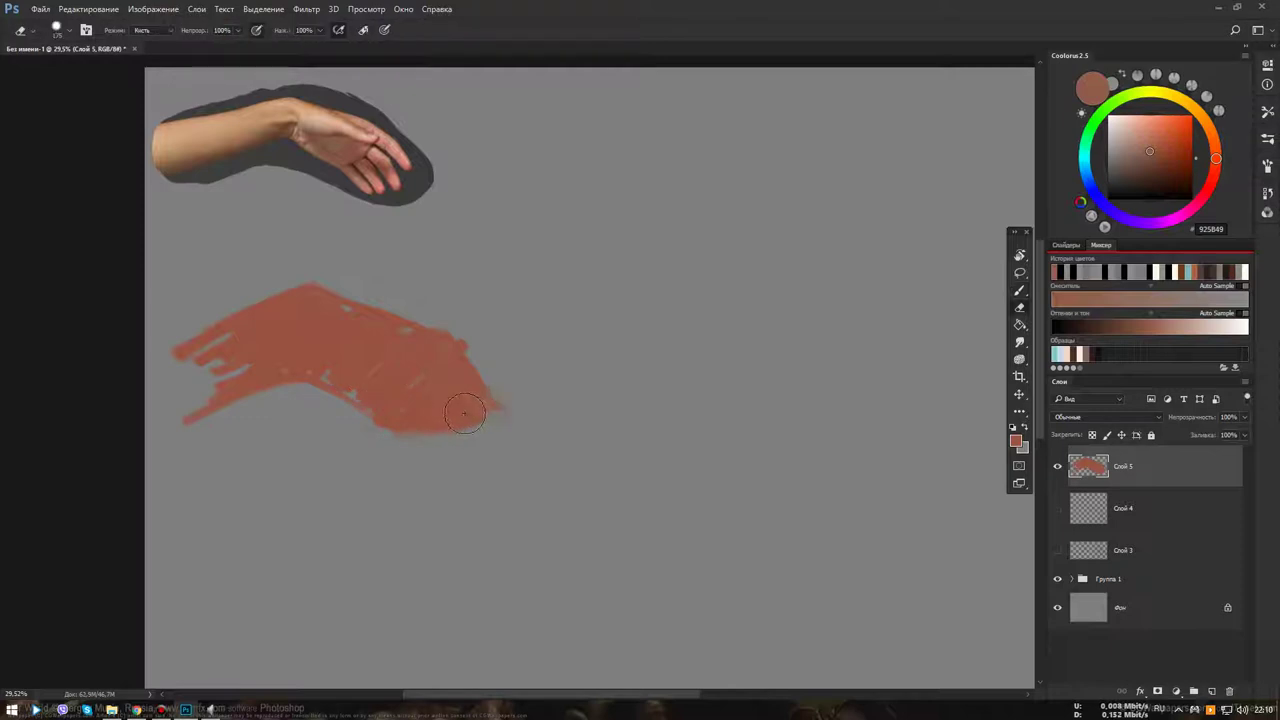
key("b")
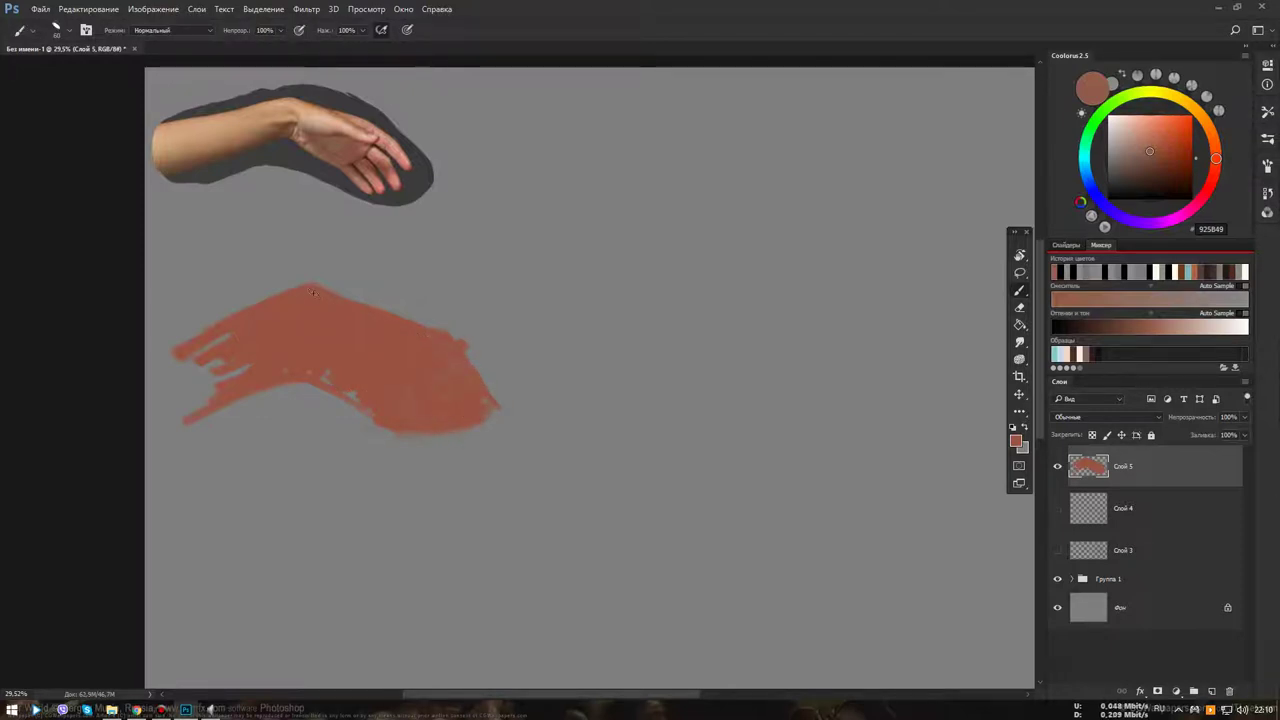
left_click_drag(205, 350, 240, 372)
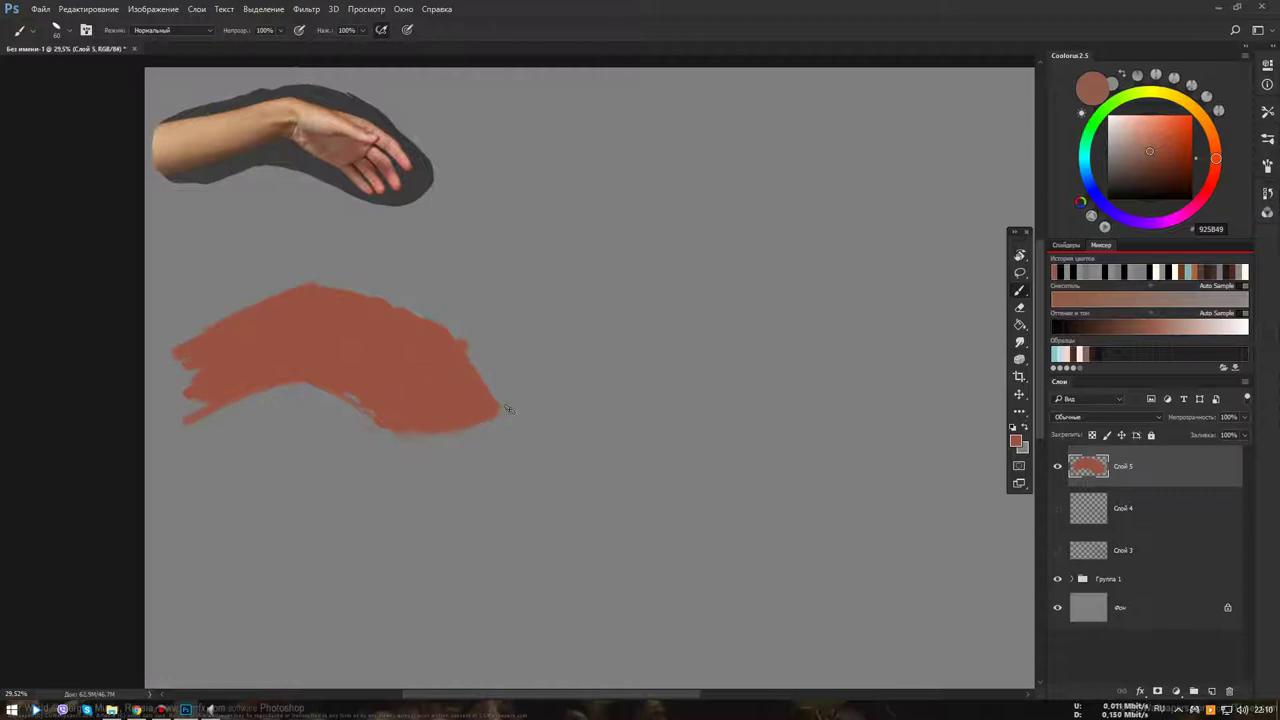
key("e")
left_click_drag(508, 396, 494, 437)
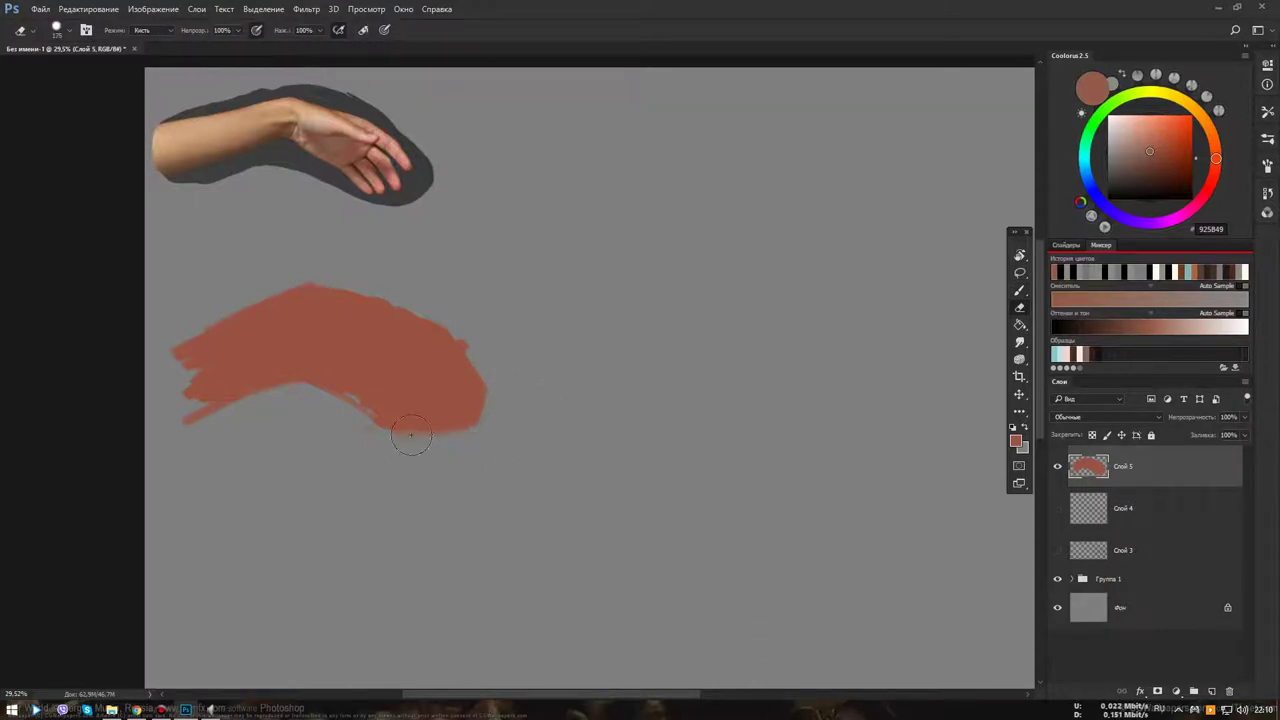
key("b")
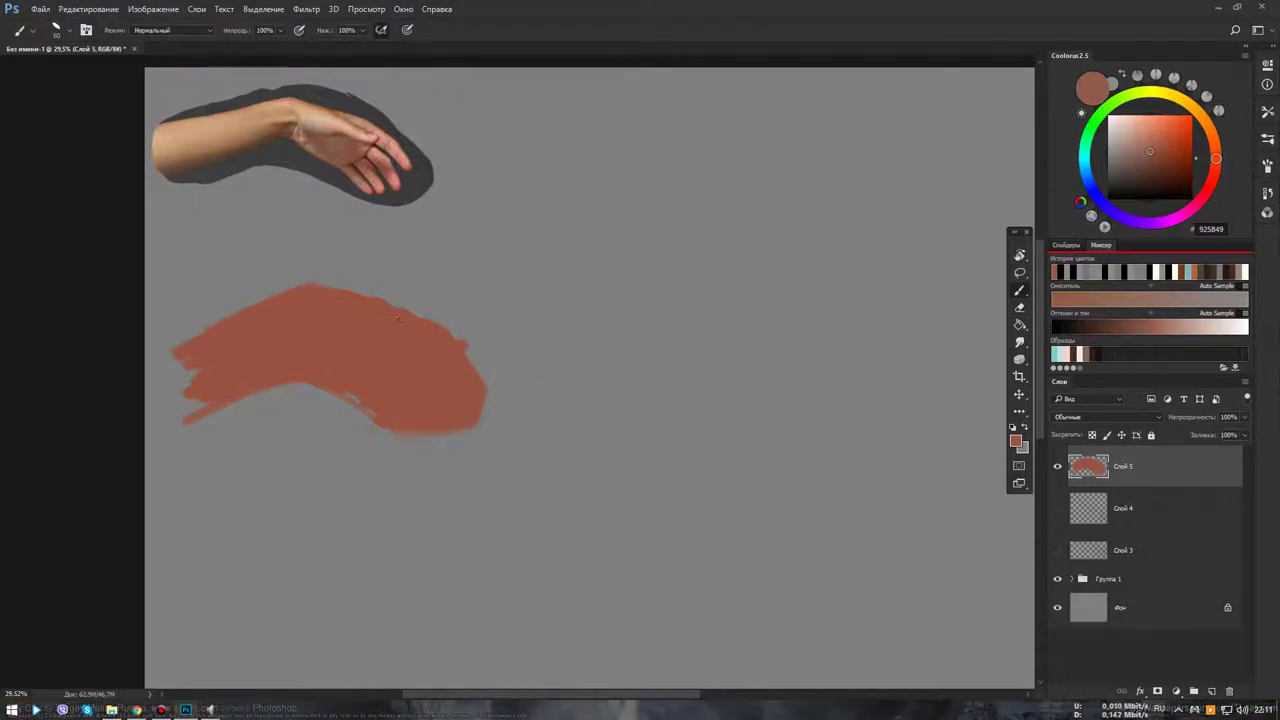
Pick darker brown 7B3F2F and load a different brush from the Brush Presets list
left_click(1156, 162)
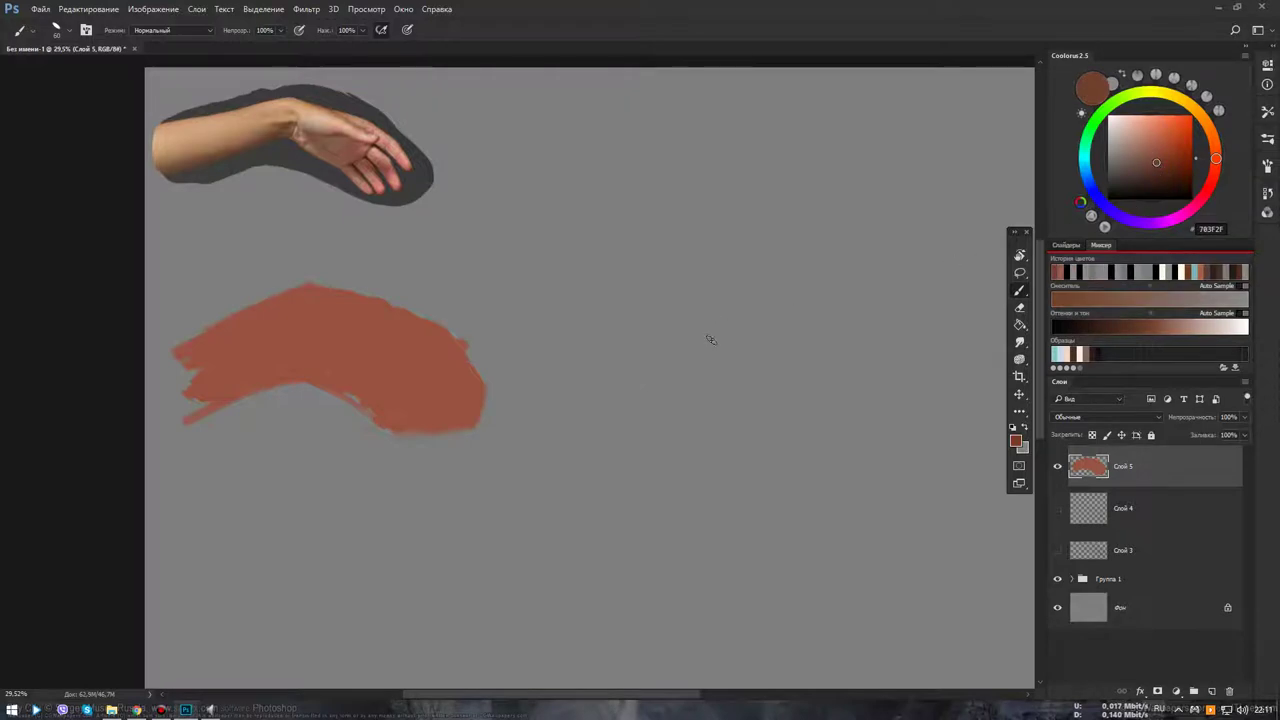
left_click(1266, 164)
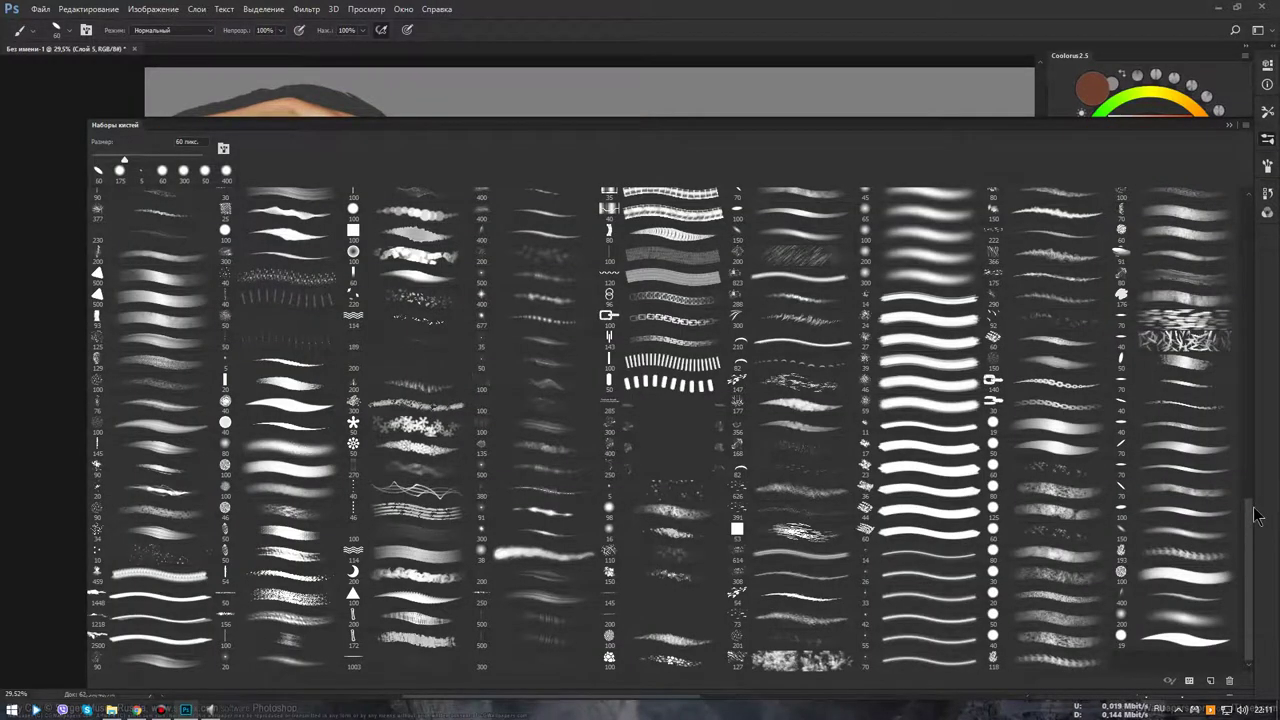
scroll(1256, 516, "up", 1)
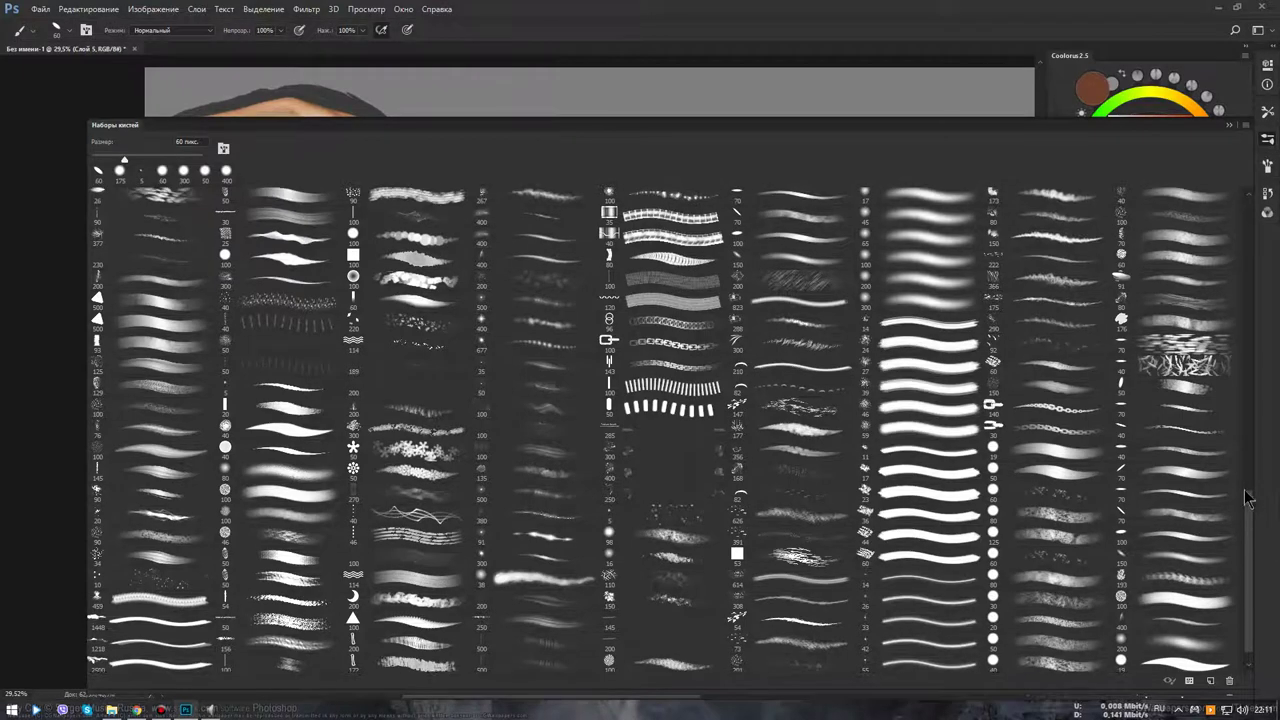
left_click(656, 101)
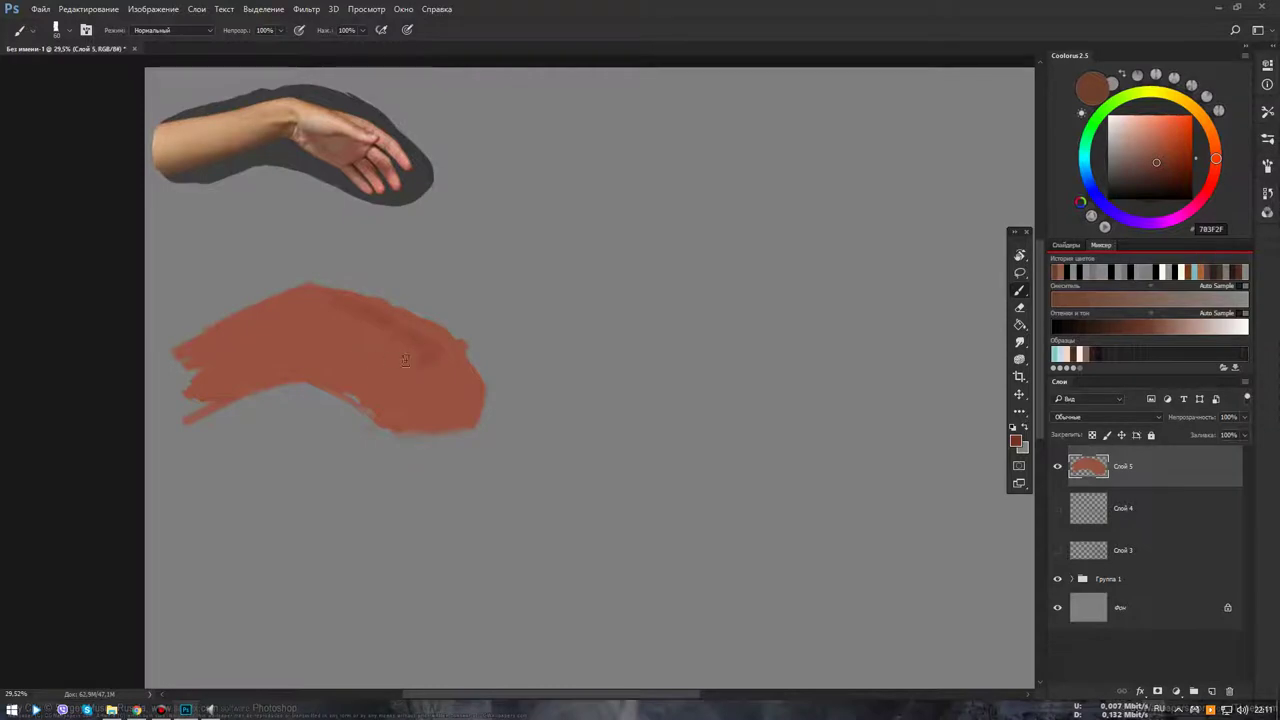
Paint darker brown streaks across the middle and right edge of the red shape, then zoom in
mouse_move(337, 349)
left_mouse_down()
mouse_move(410, 356)
mouse_move(363, 371)
mouse_move(351, 394)
mouse_move(363, 356)
mouse_move(334, 357)
mouse_move(356, 374)
left_mouse_up()
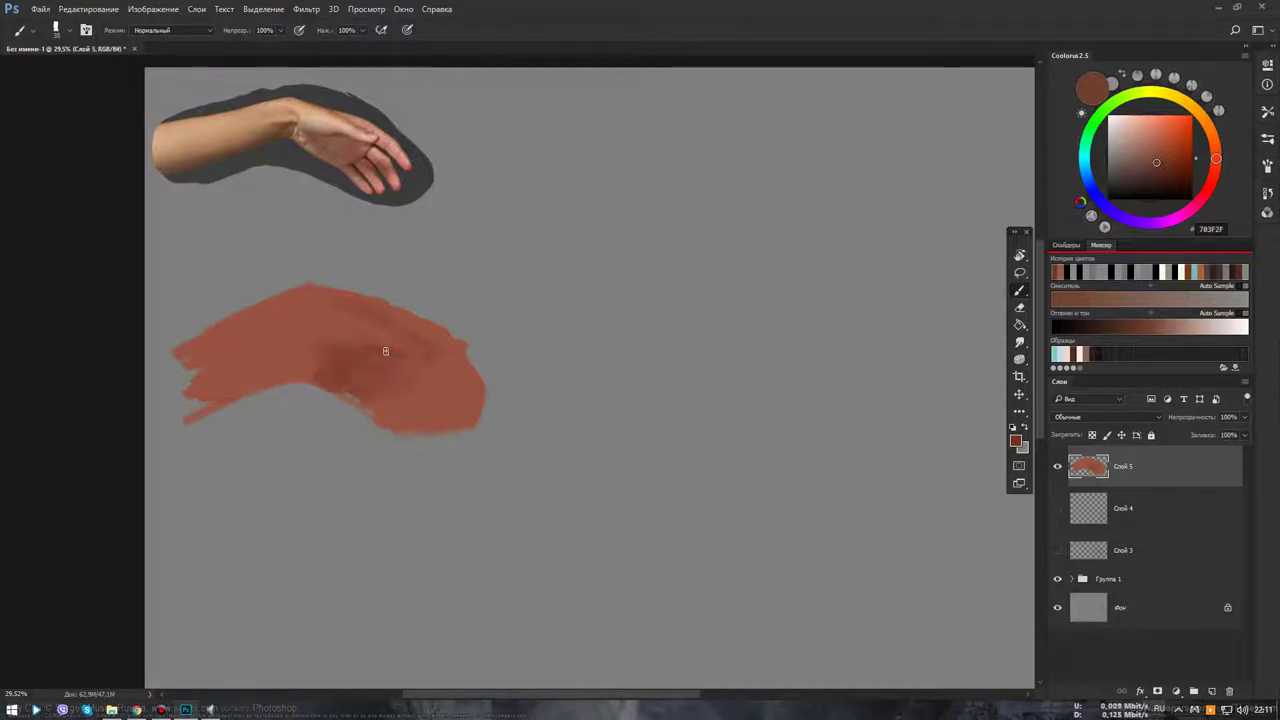
mouse_move(380, 349)
left_mouse_down()
mouse_move(428, 354)
mouse_move(417, 357)
left_mouse_up()
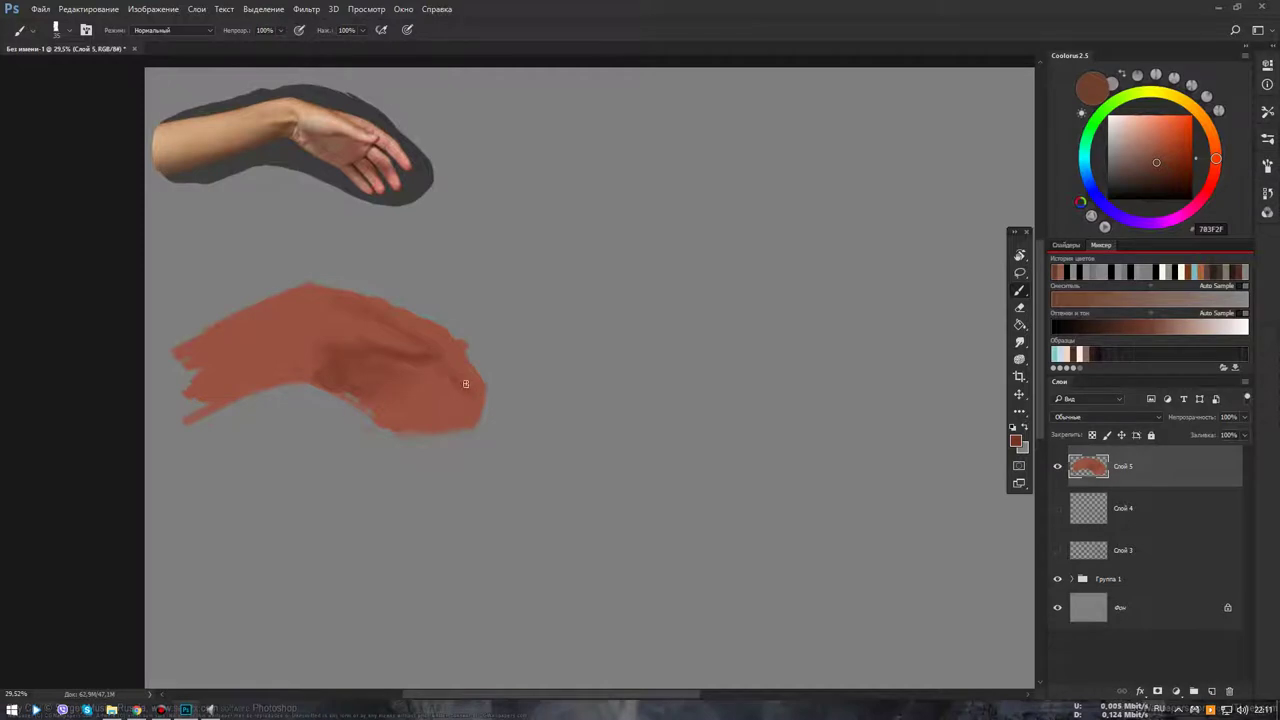
left_click_drag(486, 415, 484, 396)
mouse_move(489, 425)
left_mouse_down()
mouse_move(600, 395)
mouse_move(660, 486)
mouse_move(687, 461)
left_mouse_up()
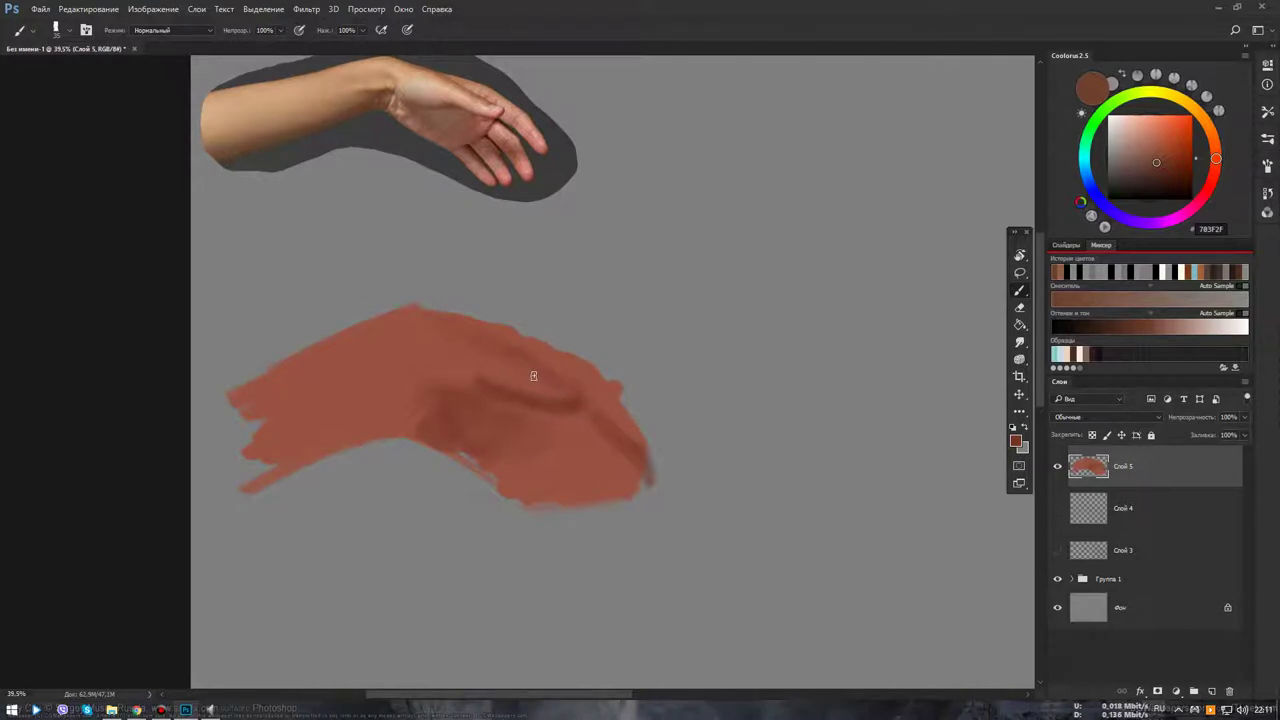
Sample 925849 and 7B3F2F from the shape while shading, ending with a redder 7A352B
left_click(533, 375, "alt")
left_click(518, 372, "alt")
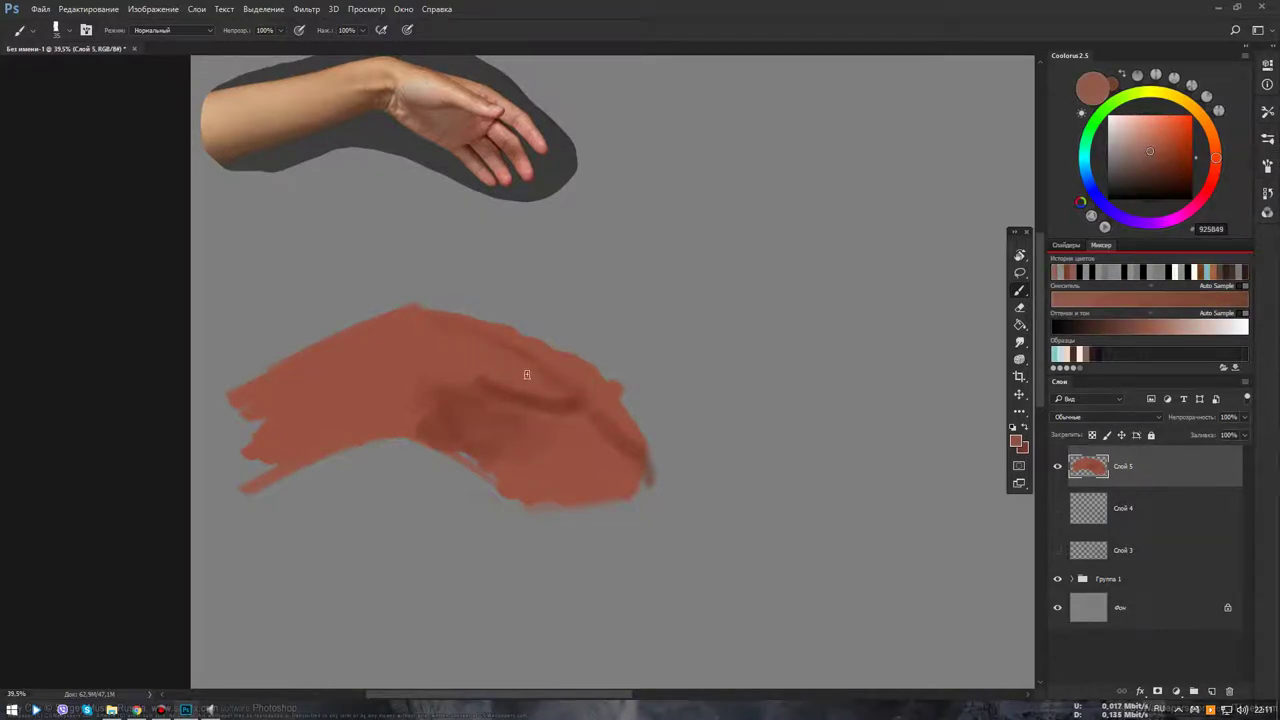
left_click_drag(566, 398, 580, 401)
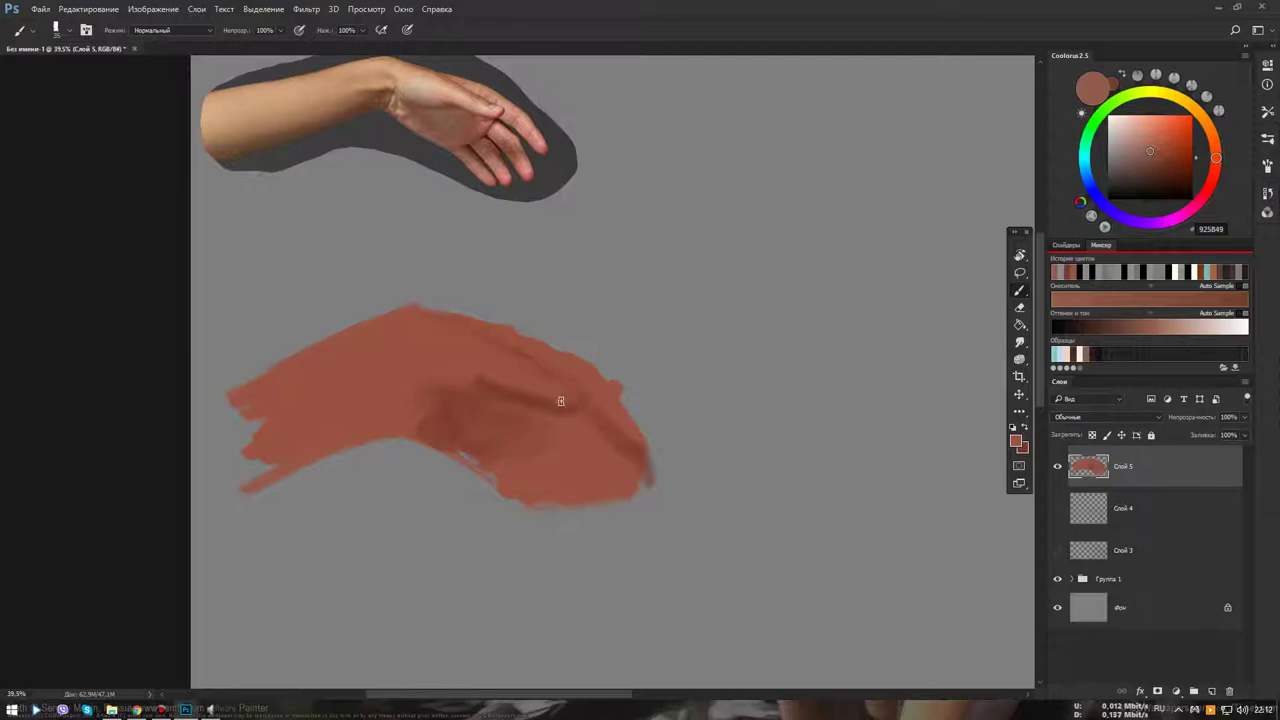
left_click(554, 384, "alt")
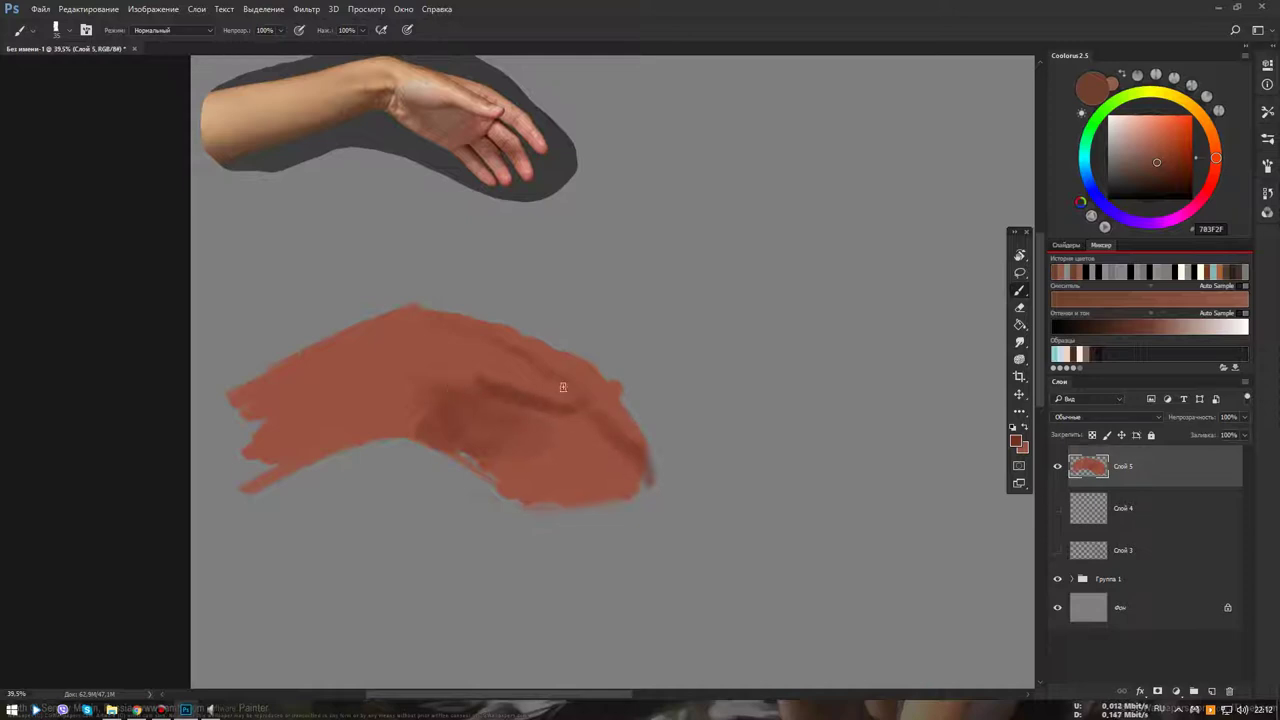
left_click_drag(1215, 158, 1214, 175)
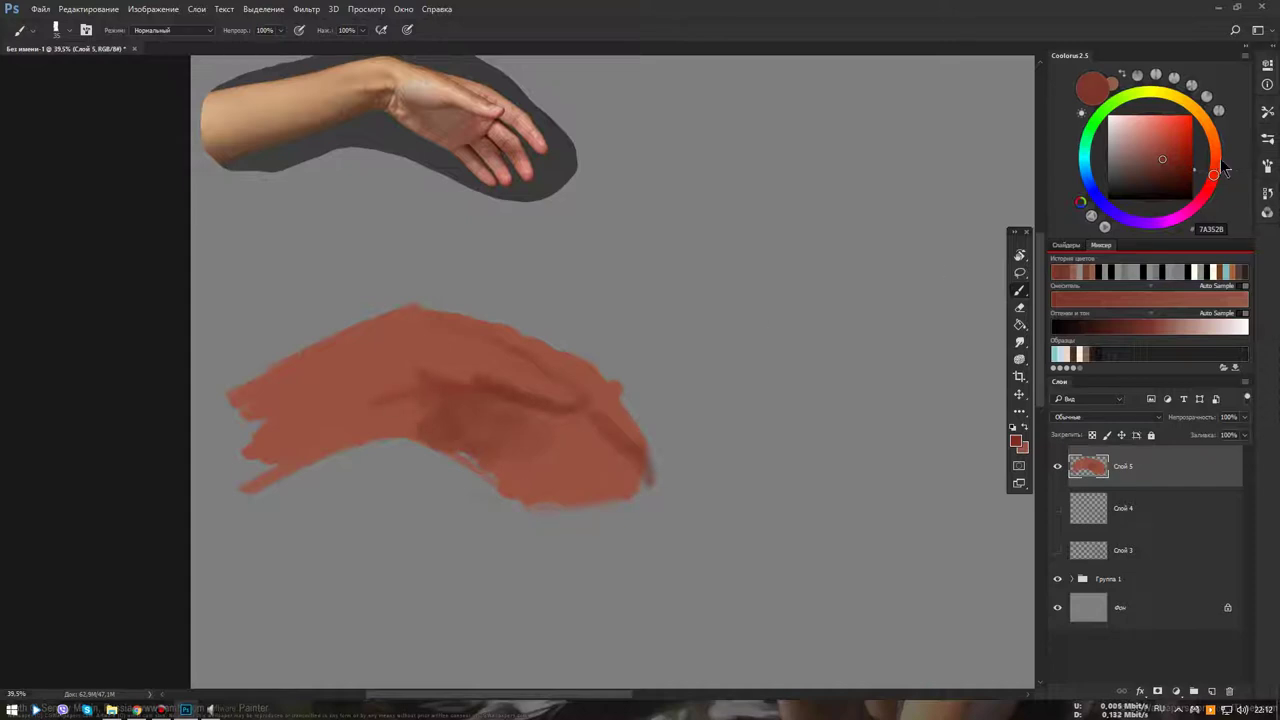
Darken the hand's middle and lower part in redder brown and paint two short fingers below
left_click_drag(1218, 168, 1215, 153)
left_click_drag(399, 412, 371, 424)
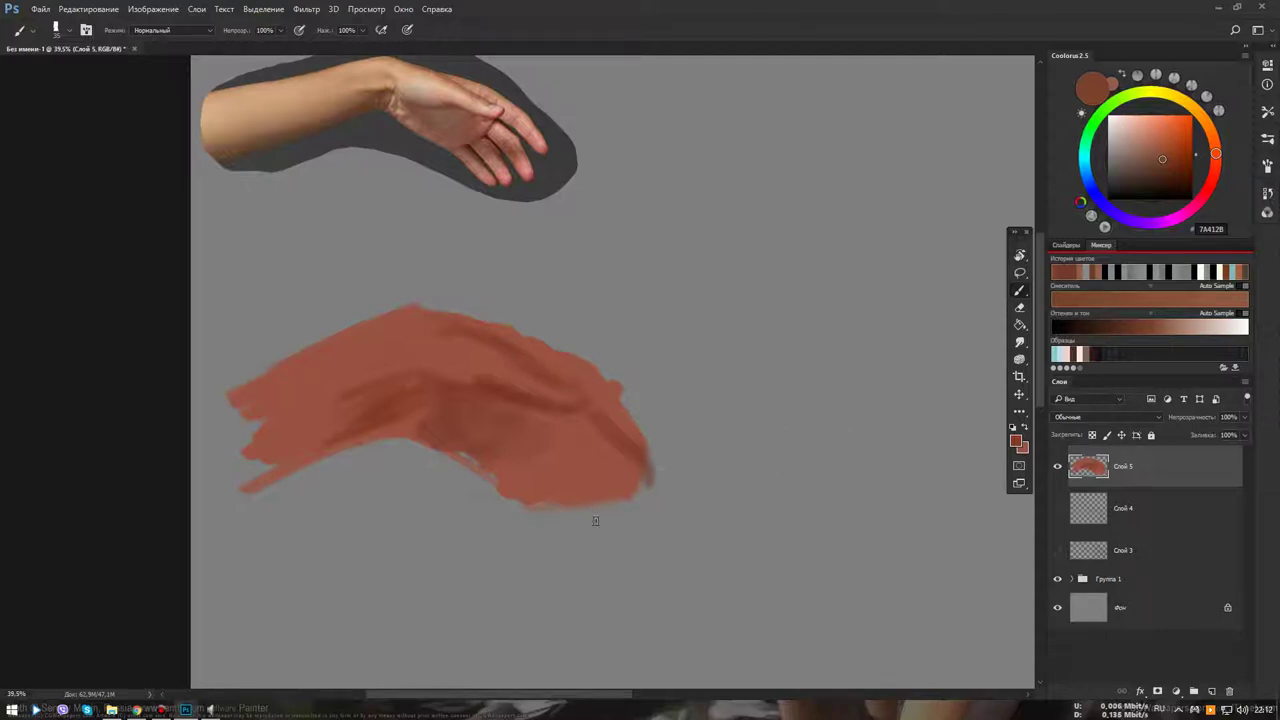
left_click(1207, 180)
left_click_drag(561, 436, 484, 456)
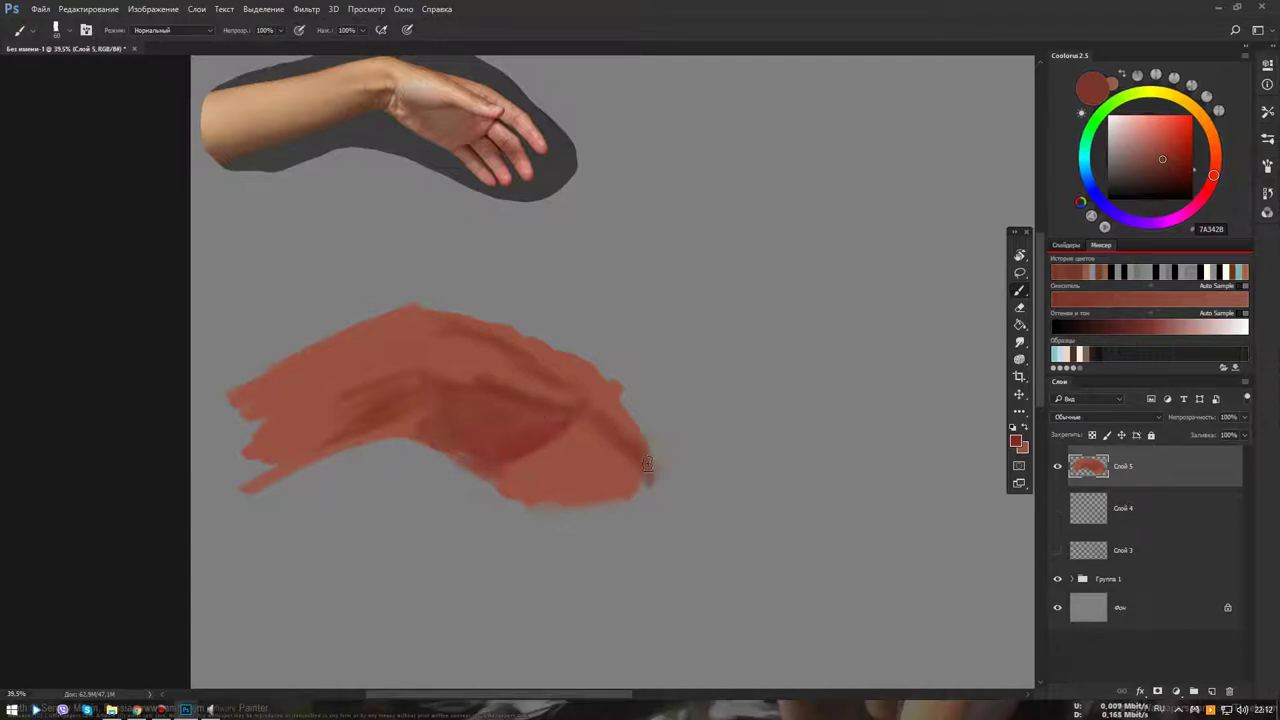
left_click_drag(644, 467, 660, 493)
left_click_drag(622, 496, 628, 528)
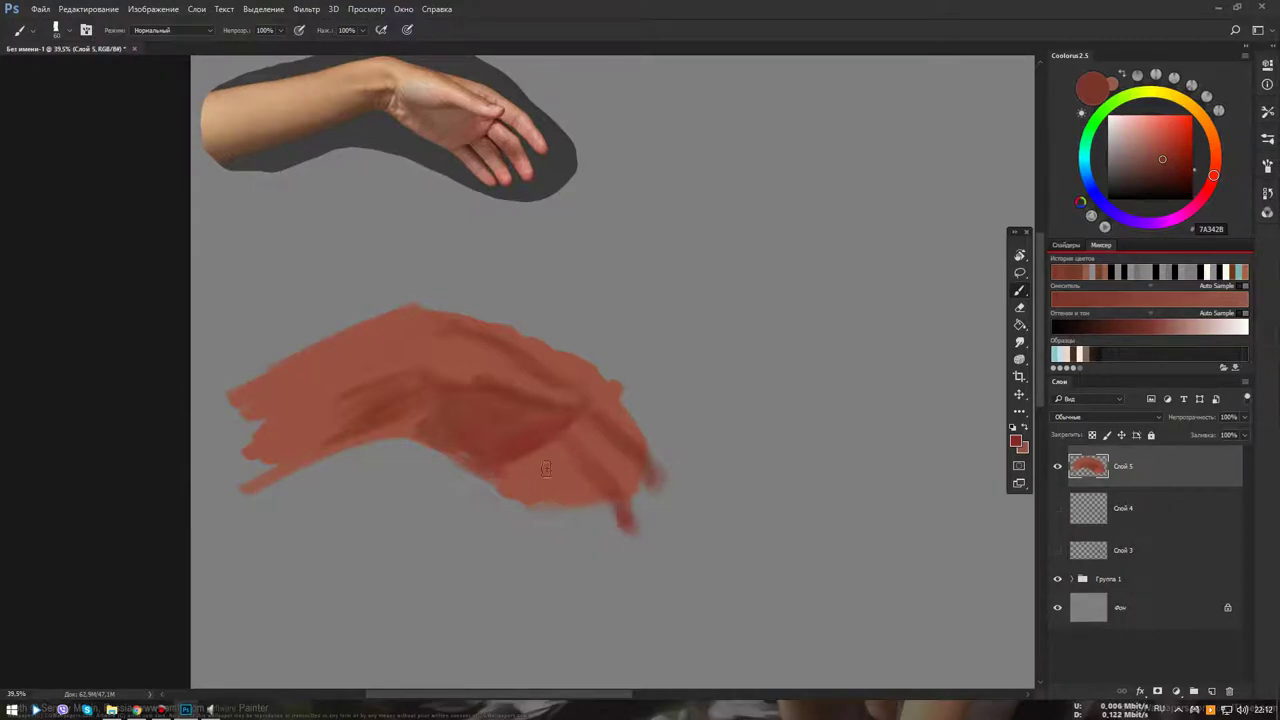
mouse_move(574, 506)
left_mouse_down()
mouse_move(594, 534)
mouse_move(564, 530)
left_mouse_up()
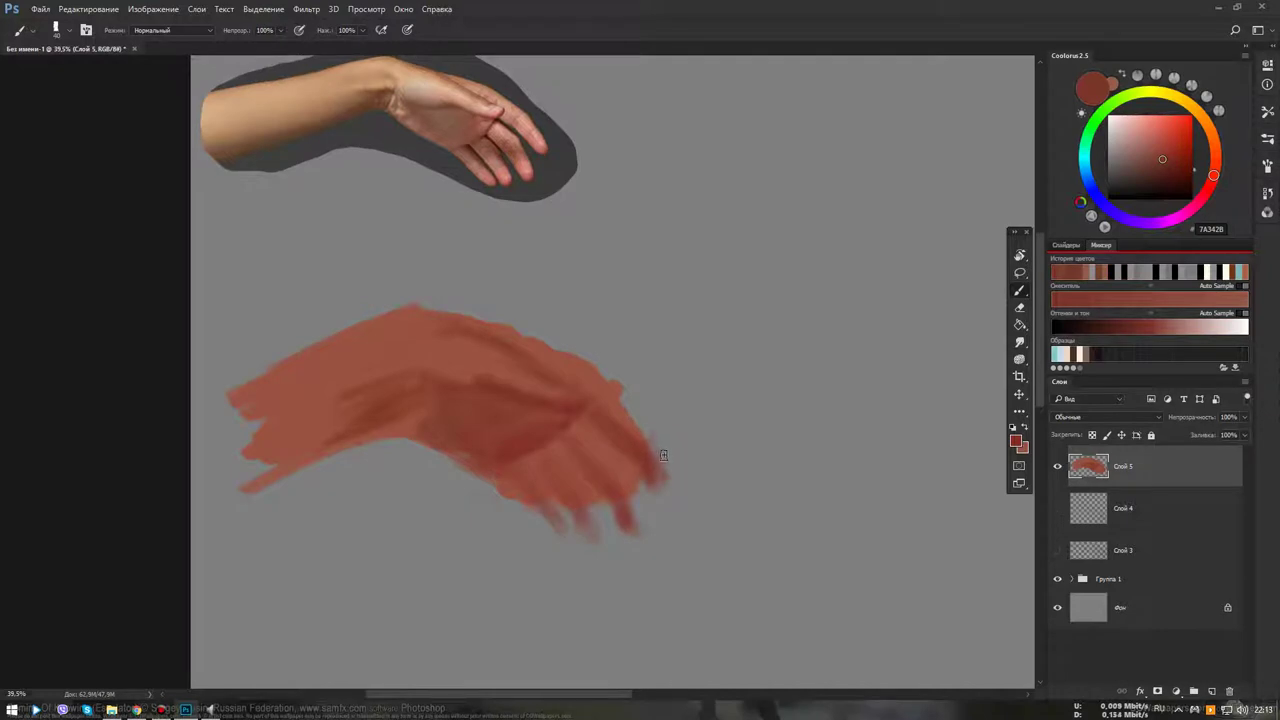
Alternately sample lighter and darker skin tones from the hand and adjust the paint hue
left_click(593, 382, "alt")
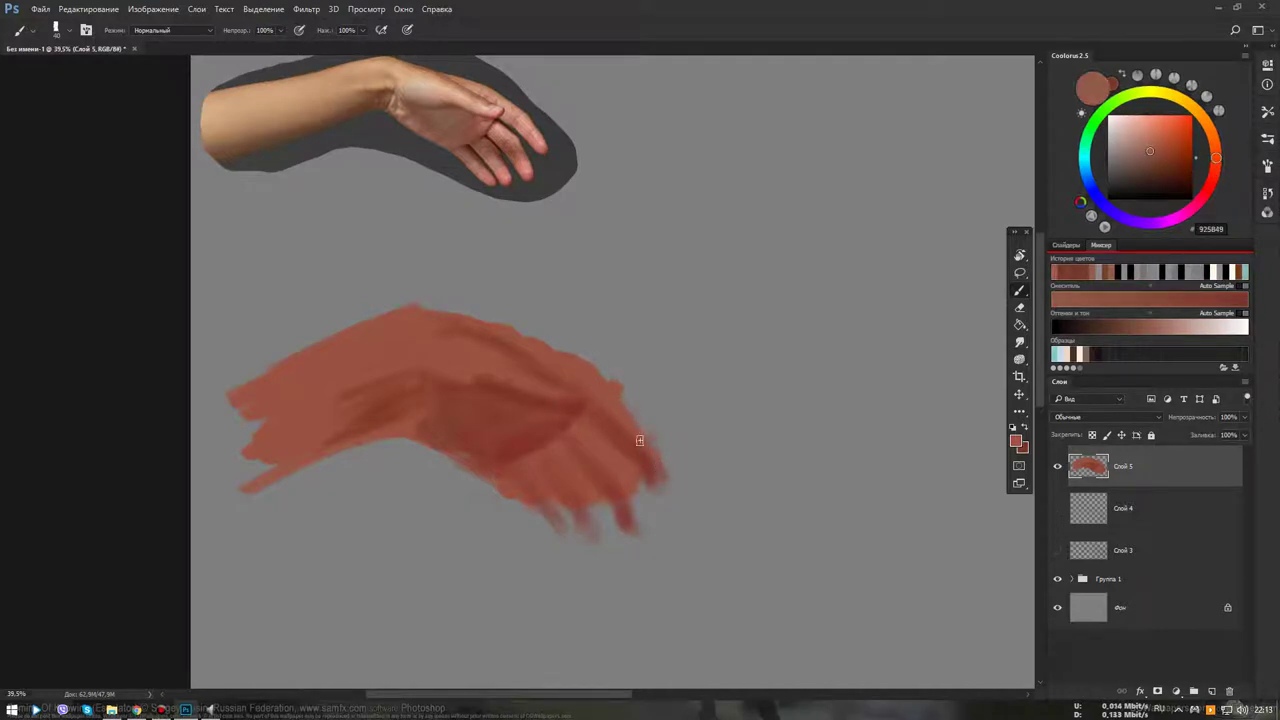
left_click(662, 482, "alt")
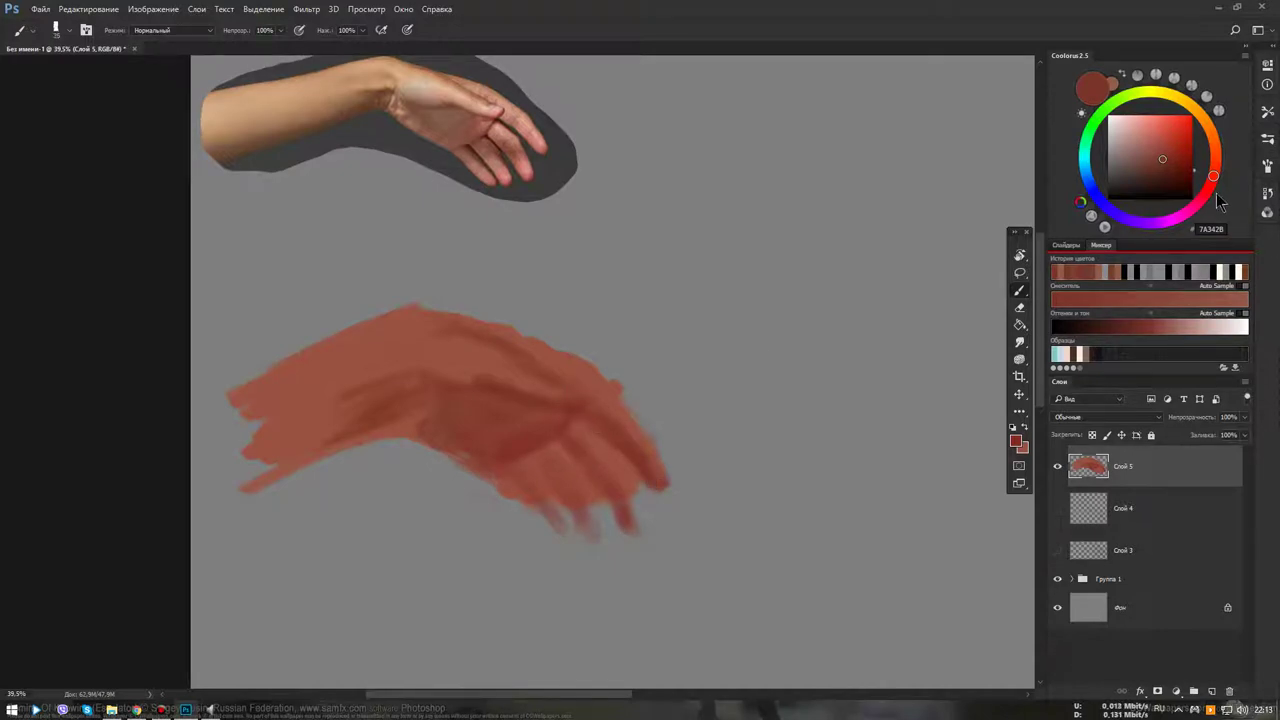
left_click_drag(1215, 176, 1215, 157)
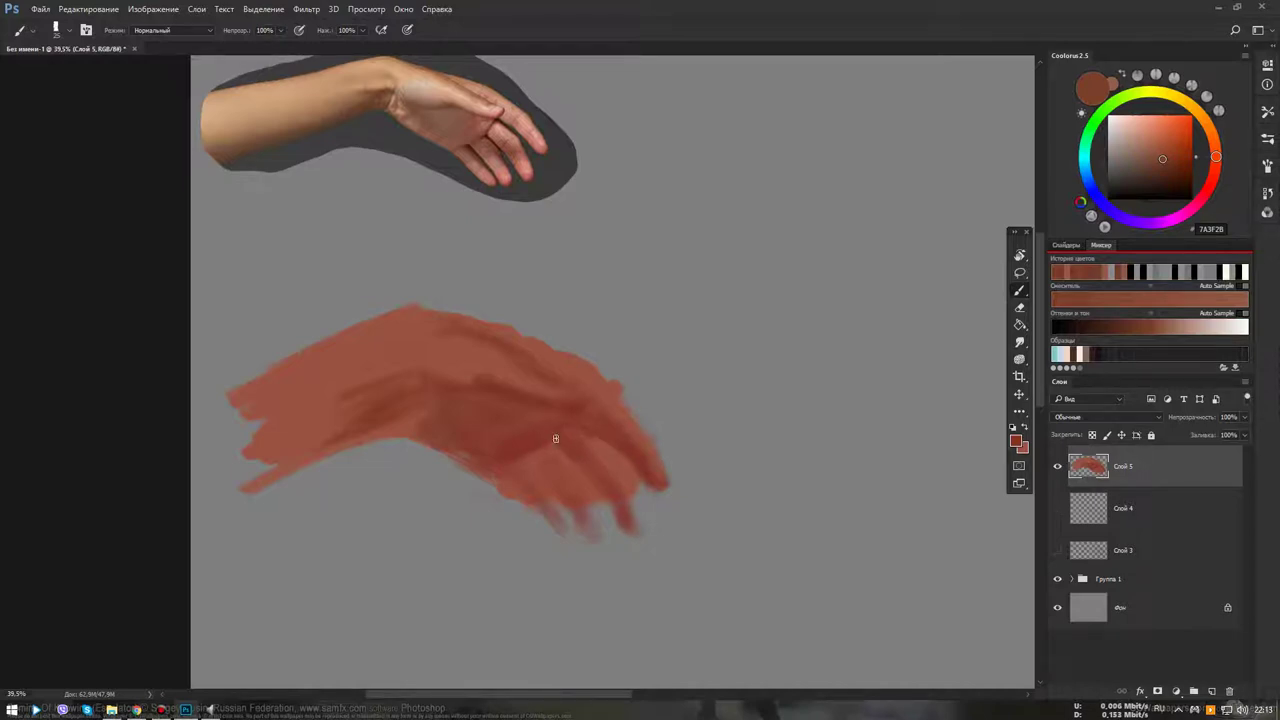
left_click(555, 426, "alt")
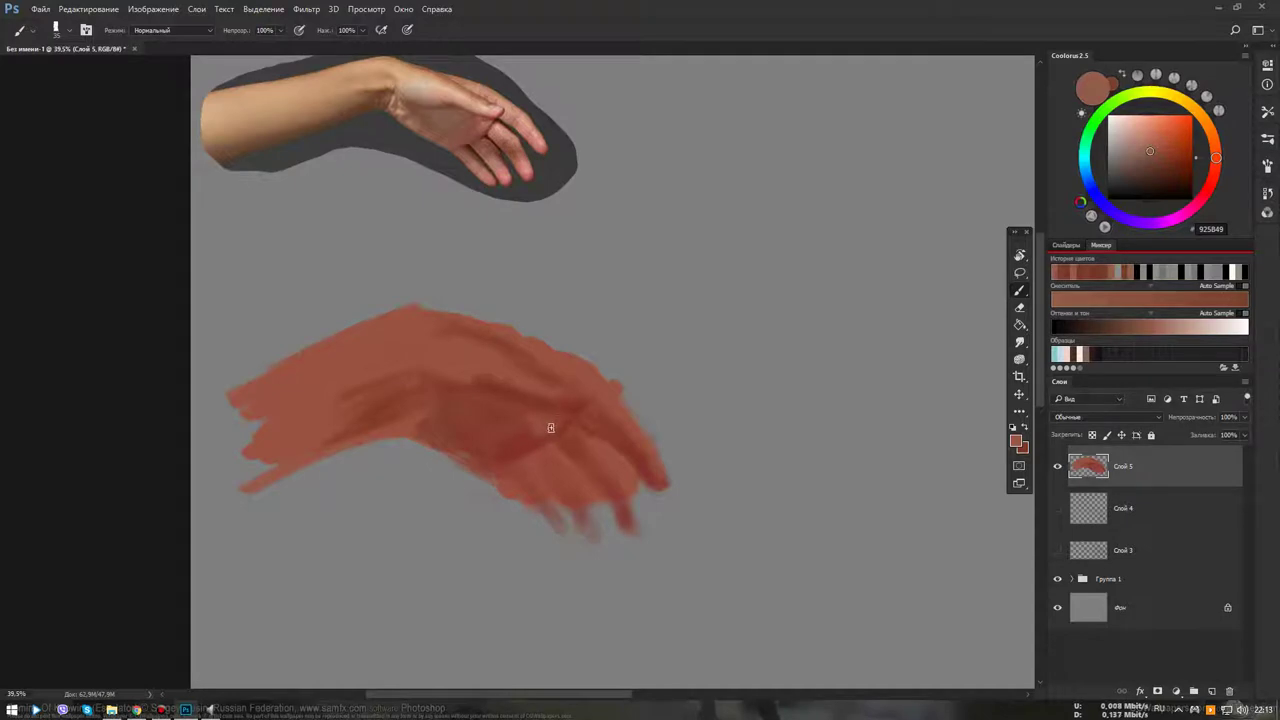
left_click(550, 438, "alt")
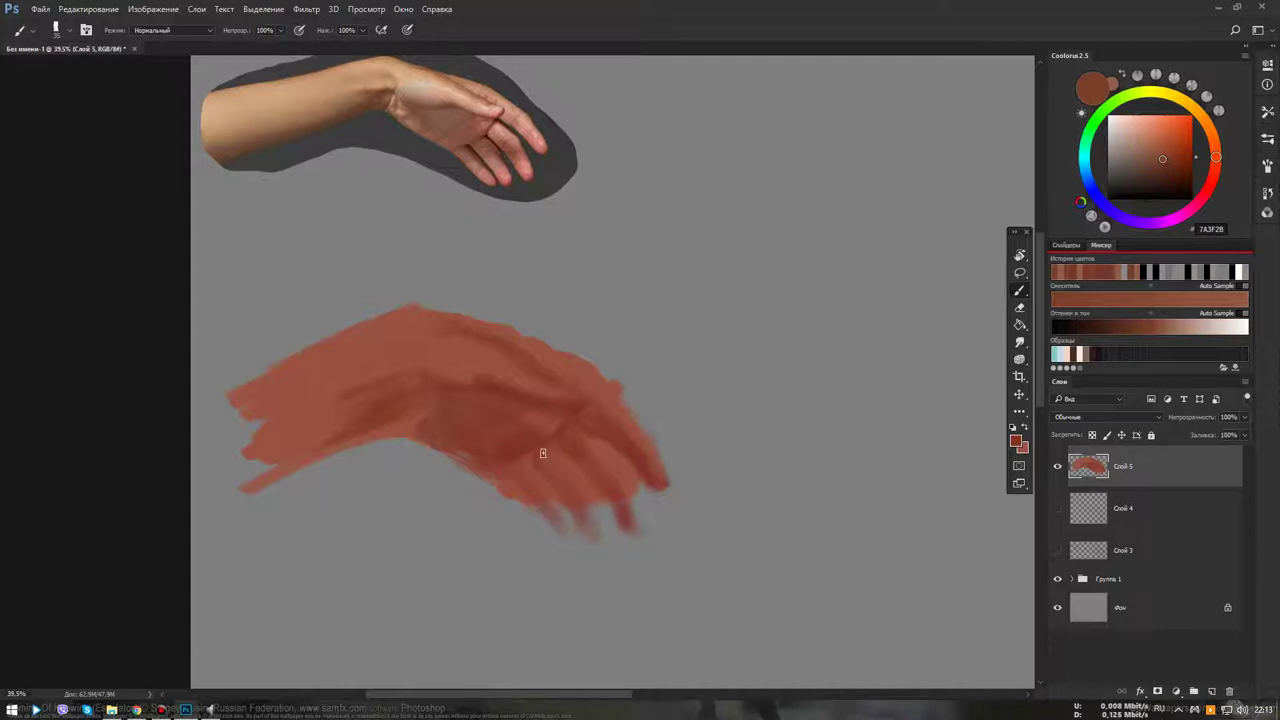
left_click(548, 454, "alt")
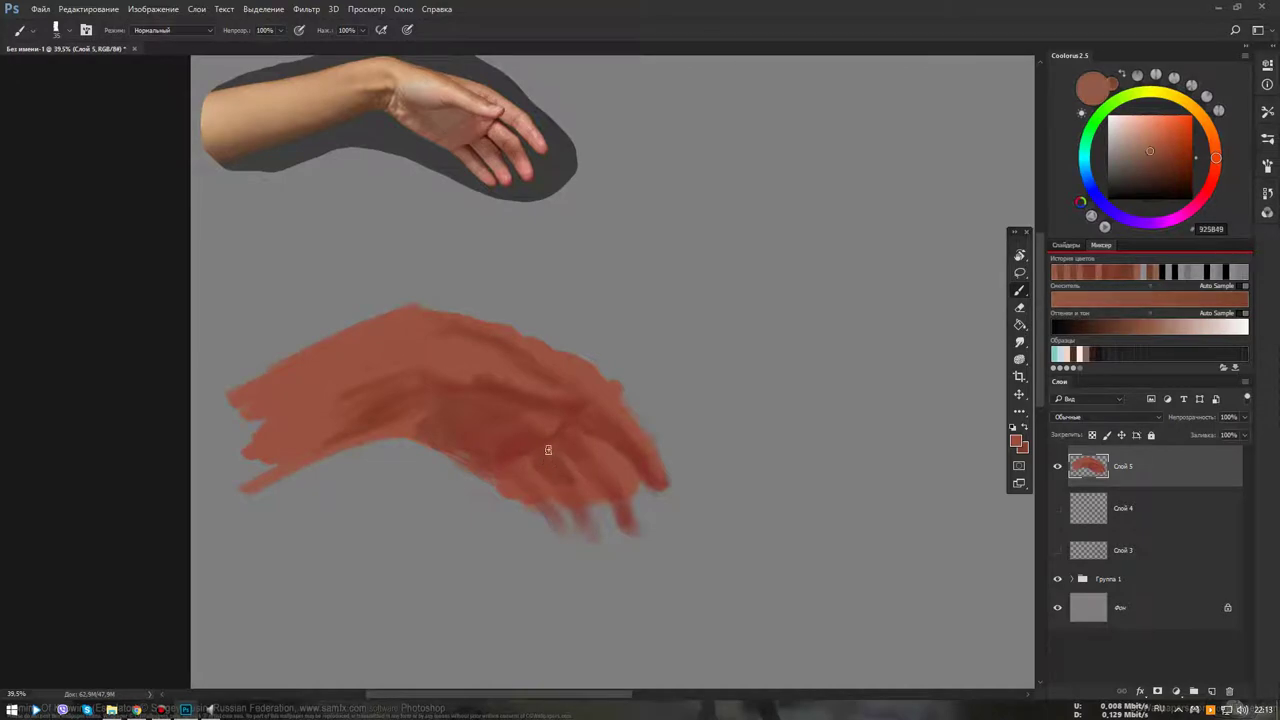
left_click(549, 468, "alt")
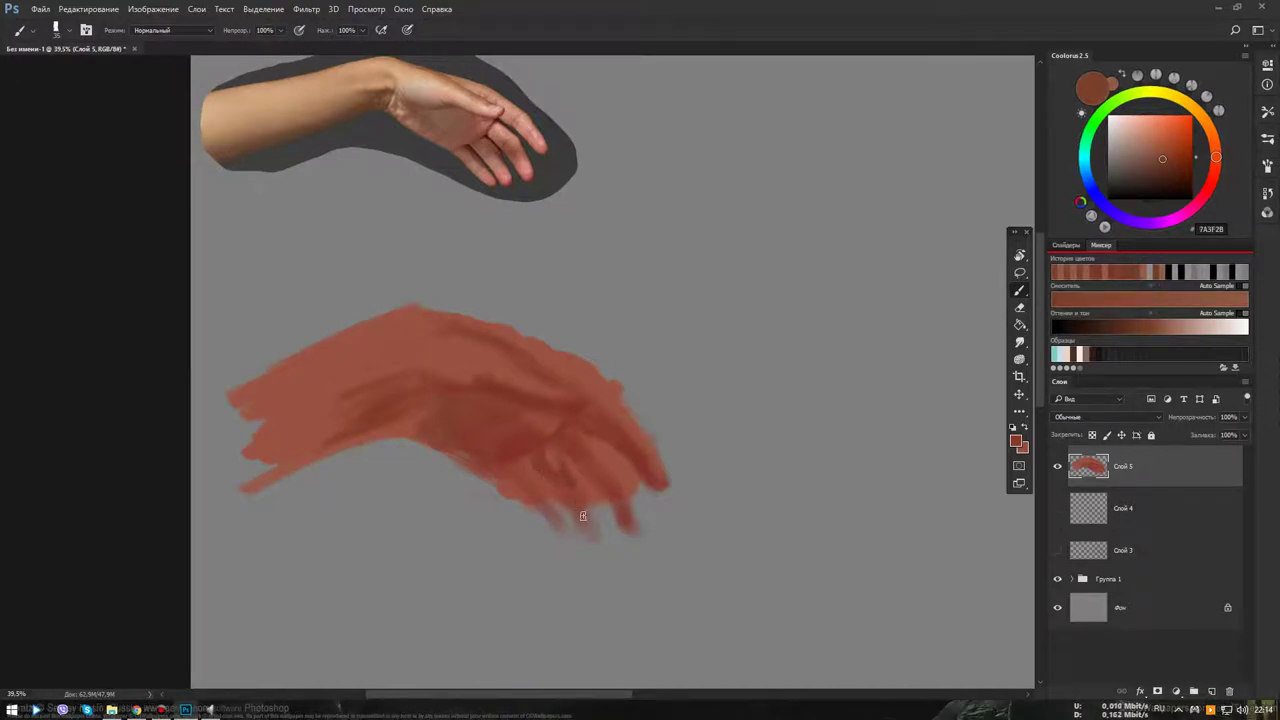
left_click(580, 503, "alt")
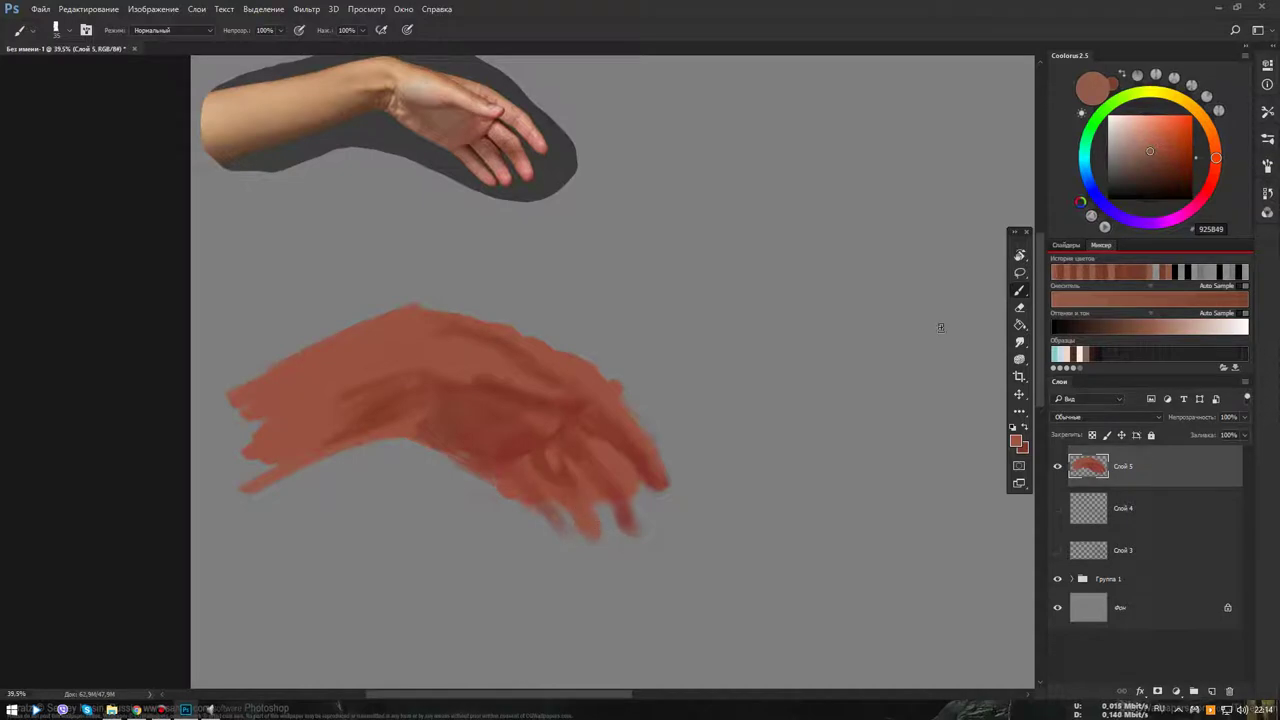
left_click_drag(1216, 158, 1212, 177)
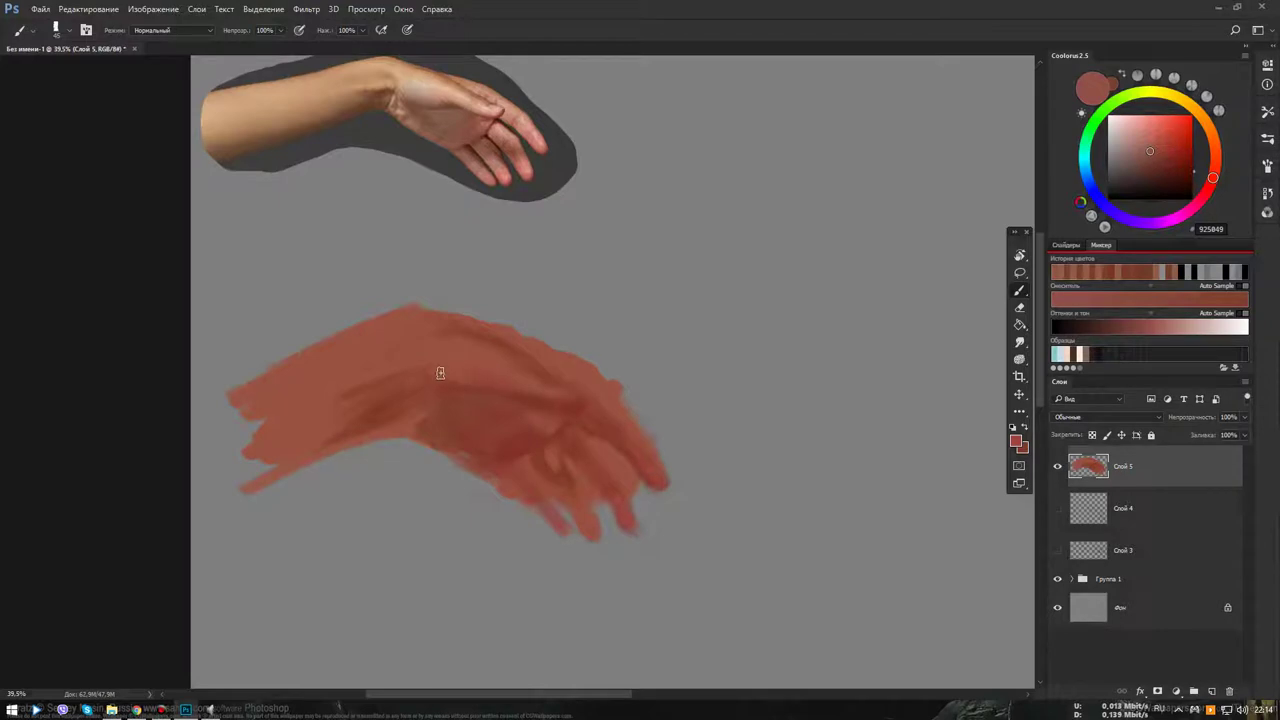
Alt-click the hand repeatedly to compare its darker, lighter and deep red skin tones
left_click(468, 395, "alt")
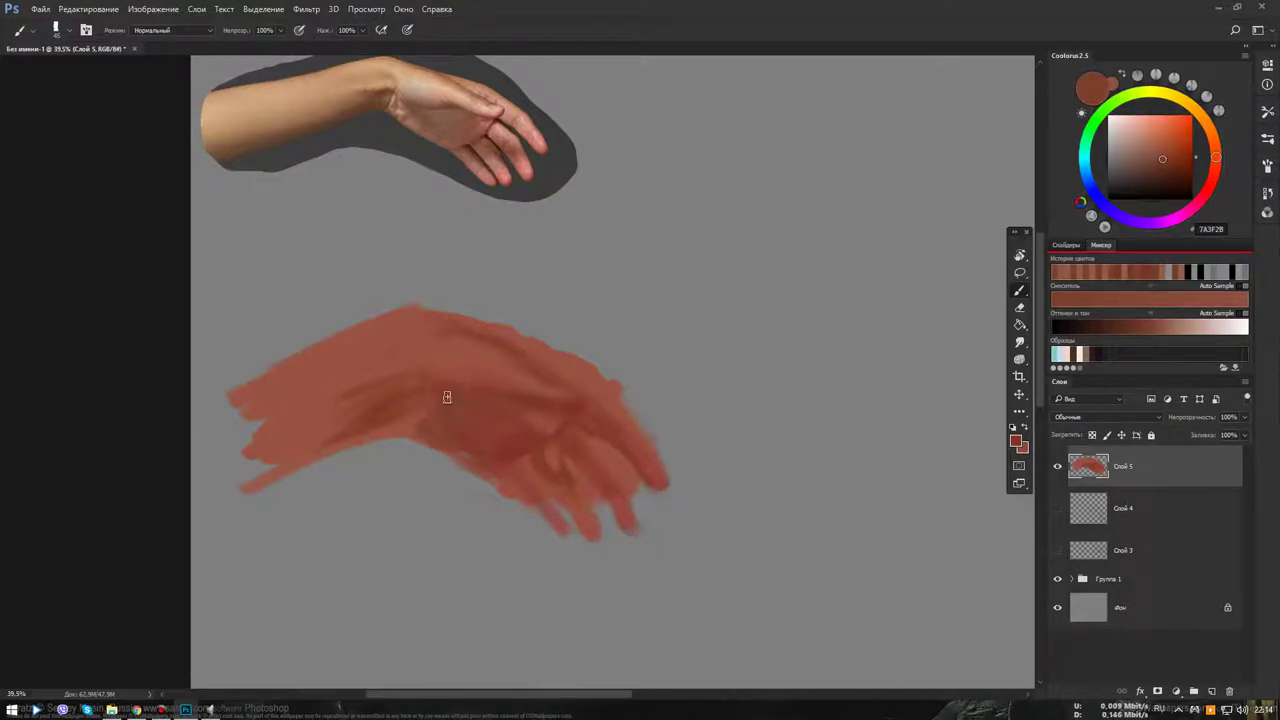
left_click(440, 400, "alt")
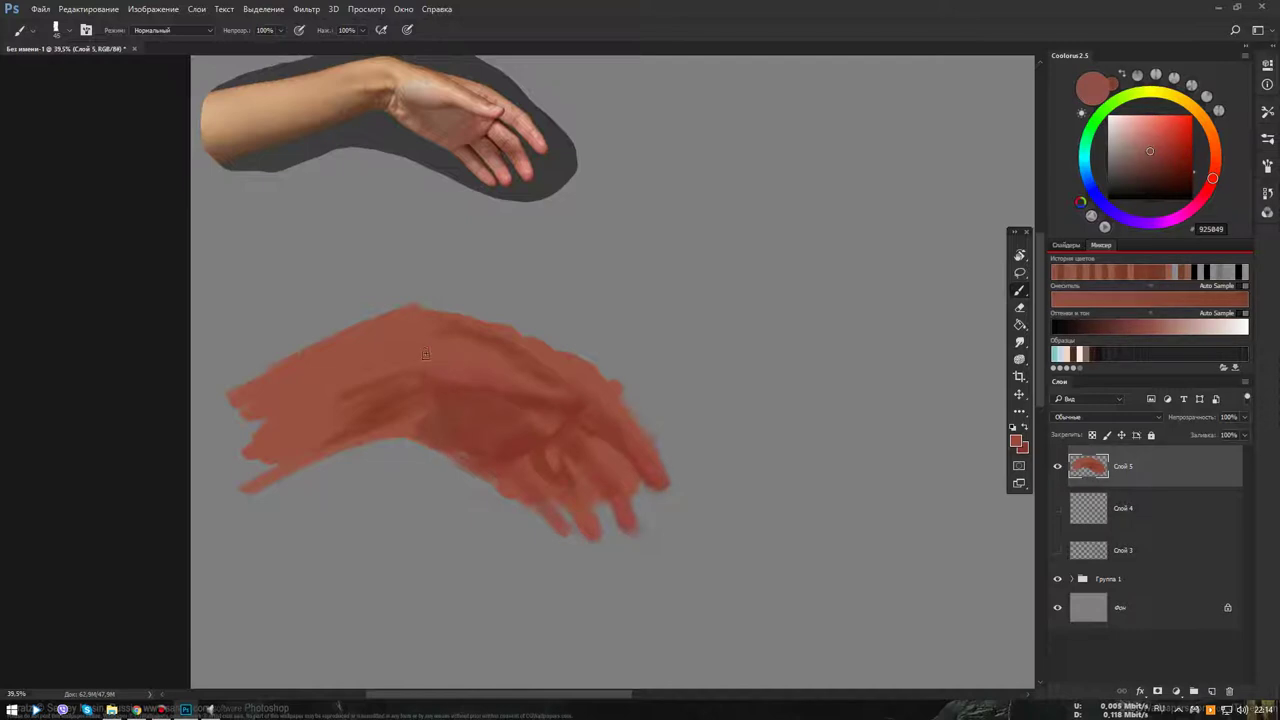
left_click(421, 418, "alt")
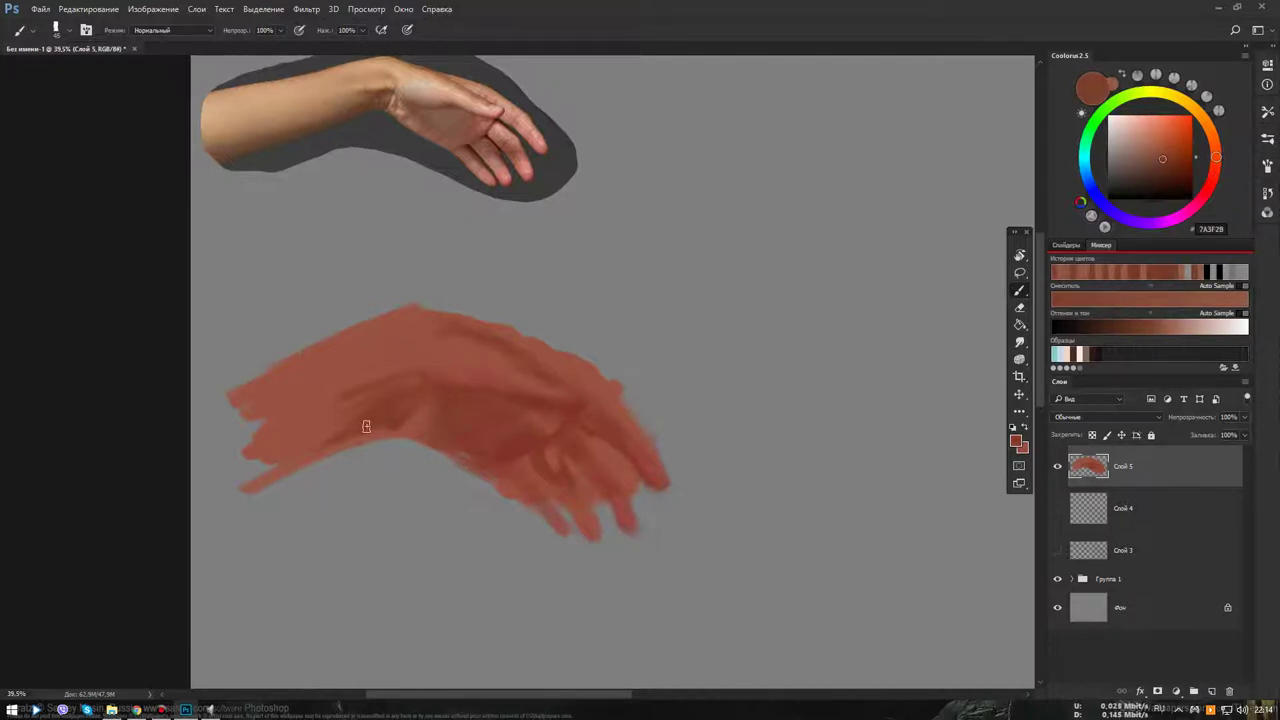
left_click(428, 422, "alt")
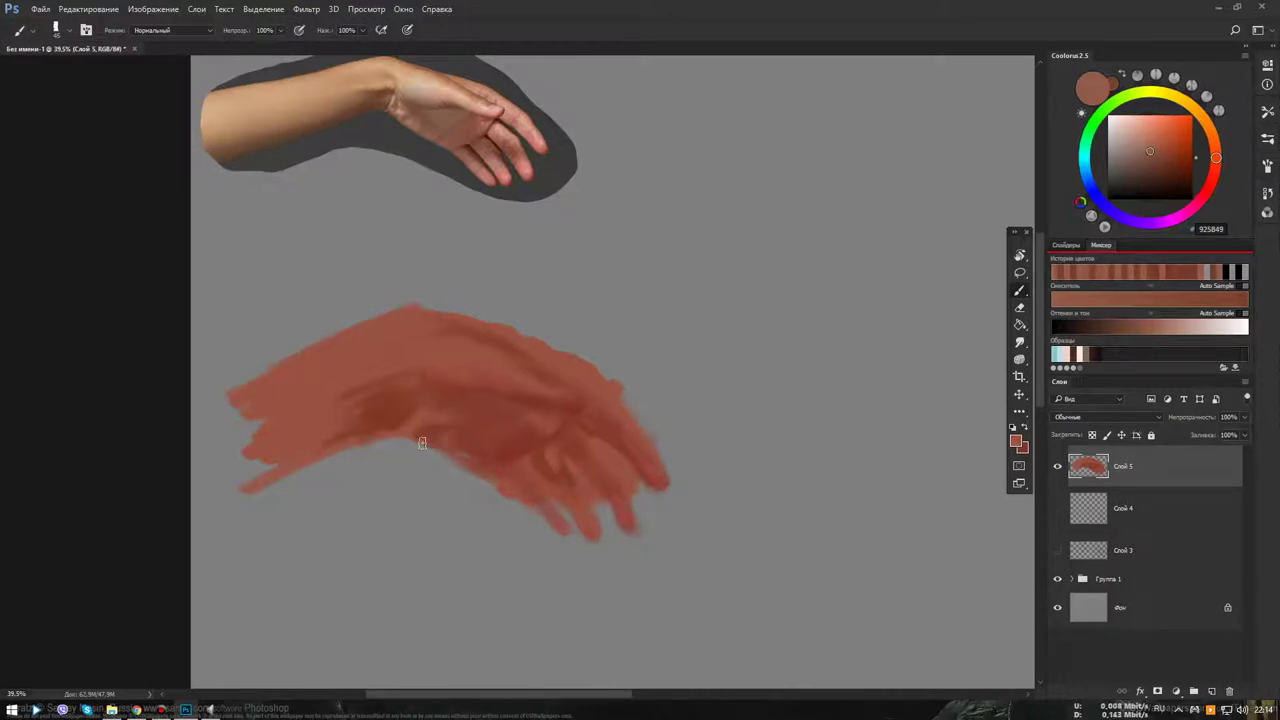
left_click(439, 426, "alt")
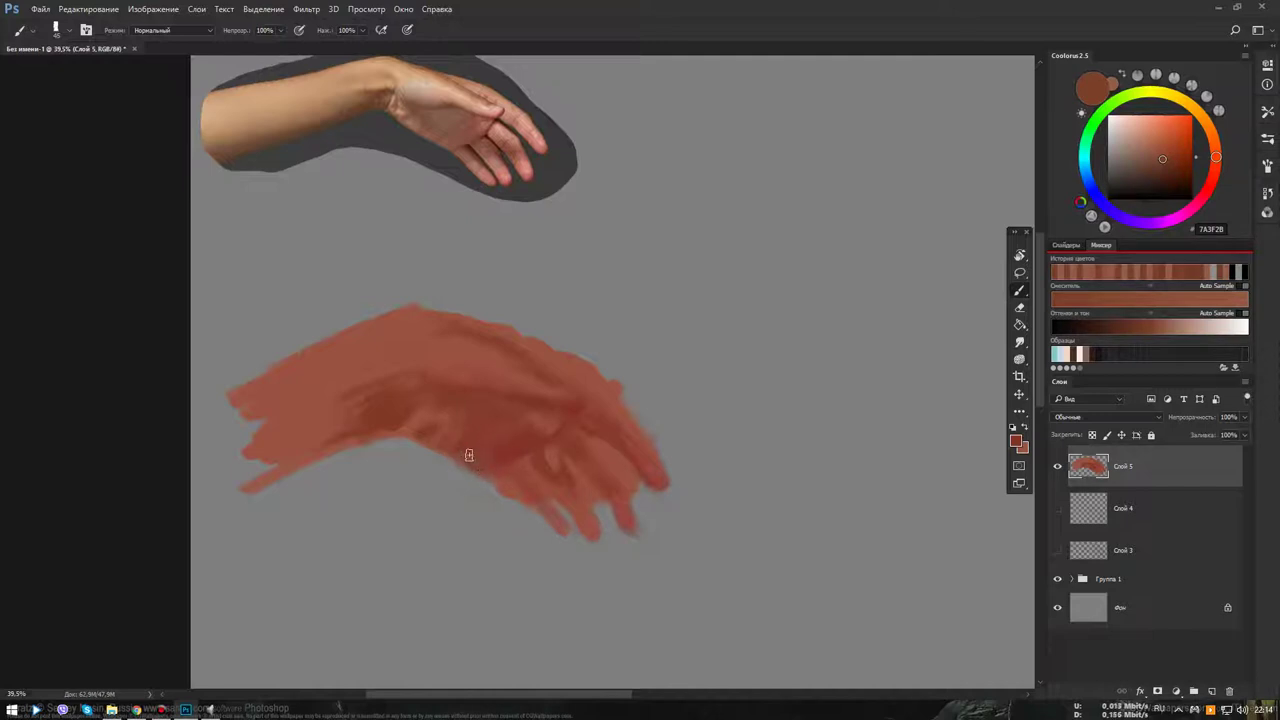
left_click(503, 452, "alt")
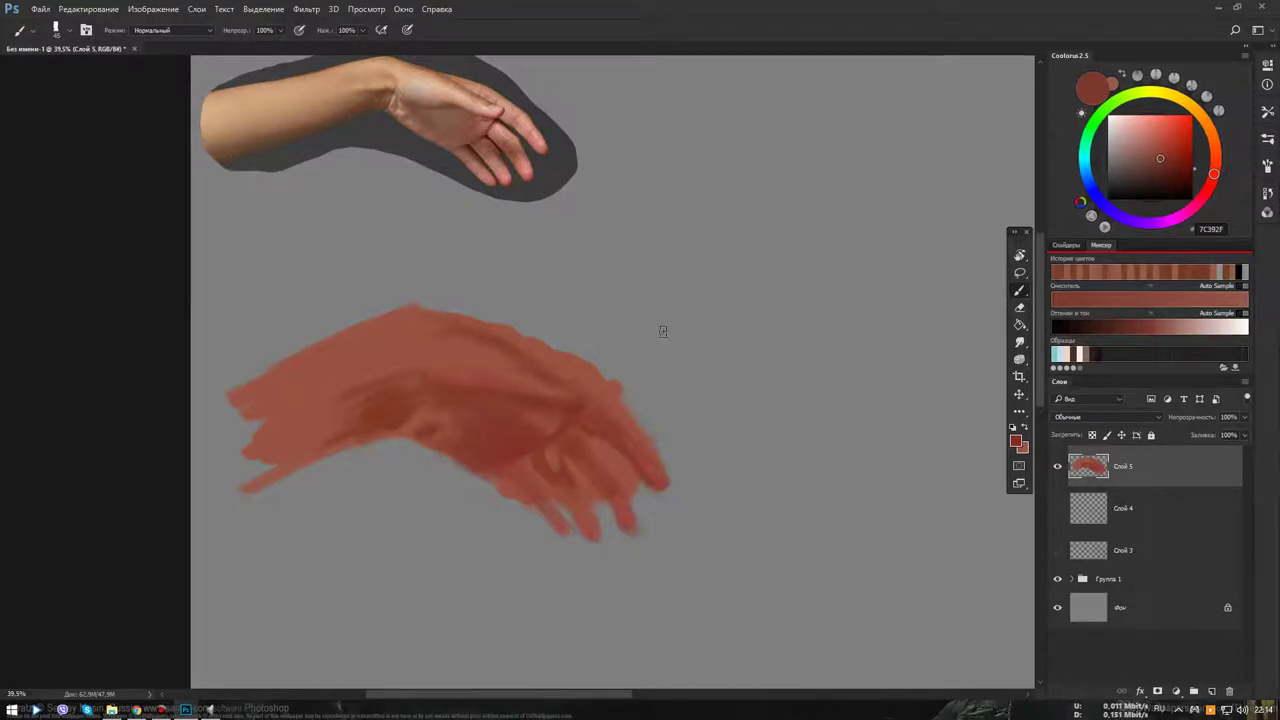
Sample the canvas grey 878787 as the paint colour
left_click(663, 330, "alt")
left_click(477, 408, "alt")
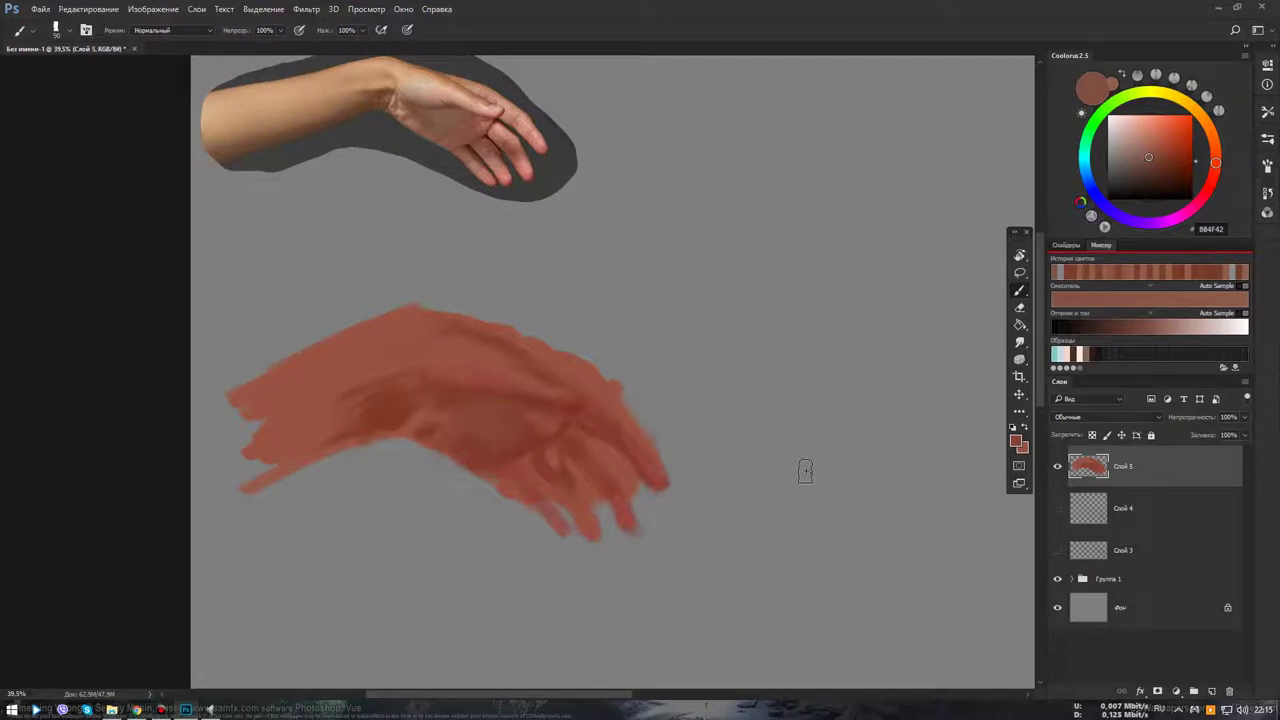
left_click(679, 374, "alt")
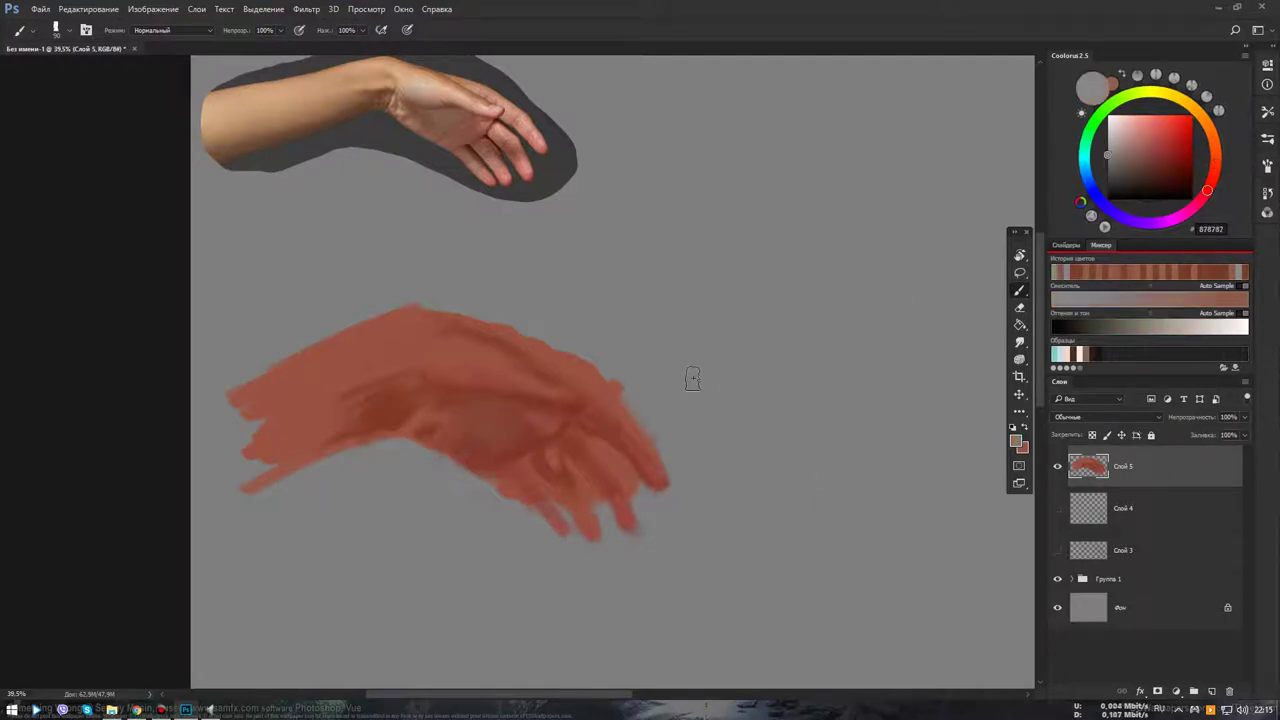
Pick dark grey 323232 and paint the finger gaps and the hand's upper edge
left_click(1108, 183)
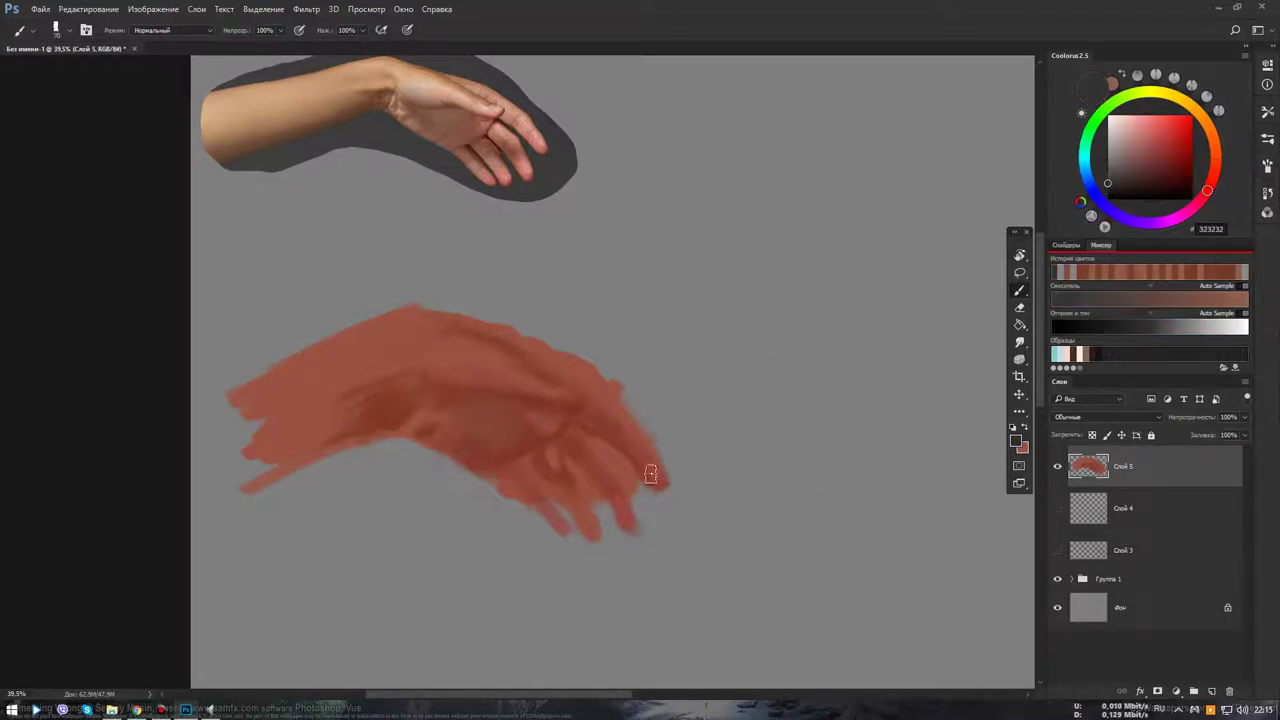
mouse_move(650, 473)
left_mouse_down()
mouse_move(640, 502)
mouse_move(610, 448)
left_mouse_up()
mouse_move(667, 477)
left_mouse_down()
mouse_move(625, 402)
mouse_move(668, 466)
mouse_move(639, 405)
mouse_move(514, 314)
mouse_move(357, 300)
mouse_move(586, 343)
left_mouse_up()
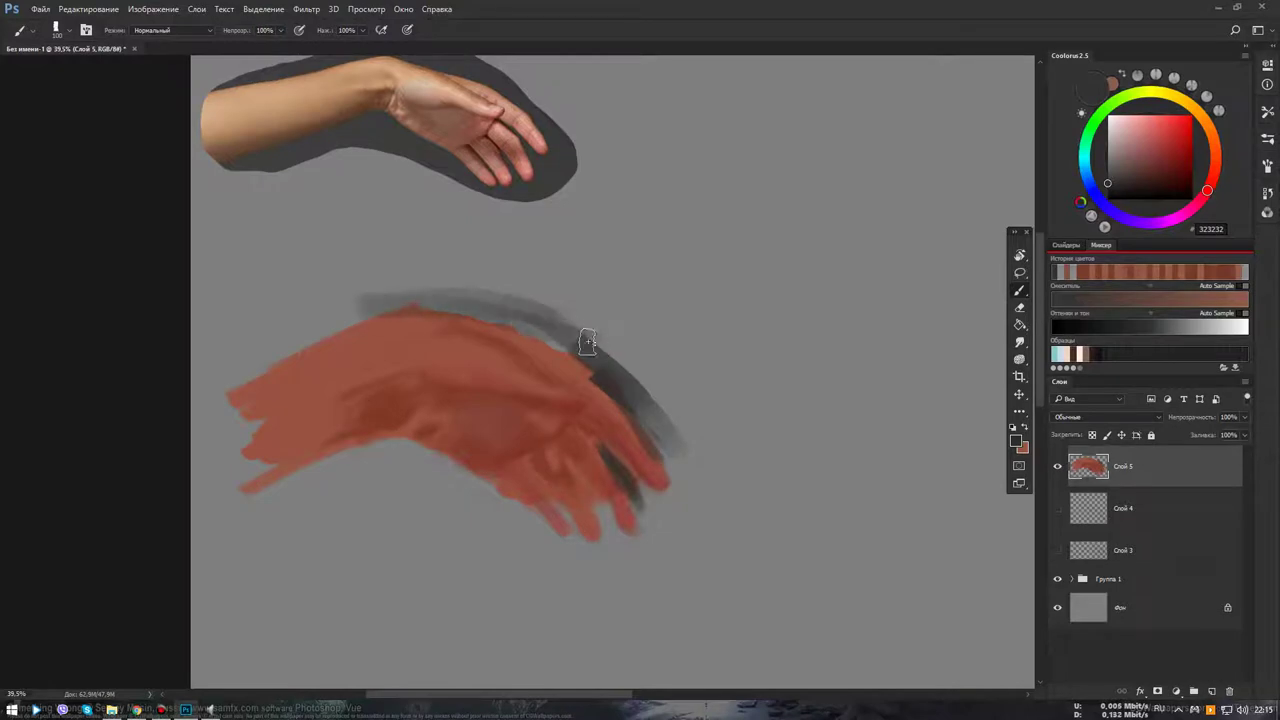
Add new layer Слой 6 beneath Слой 5 and paint dark grey under the hand
left_click(1211, 691)
left_click_drag(1152, 480, 1150, 515)
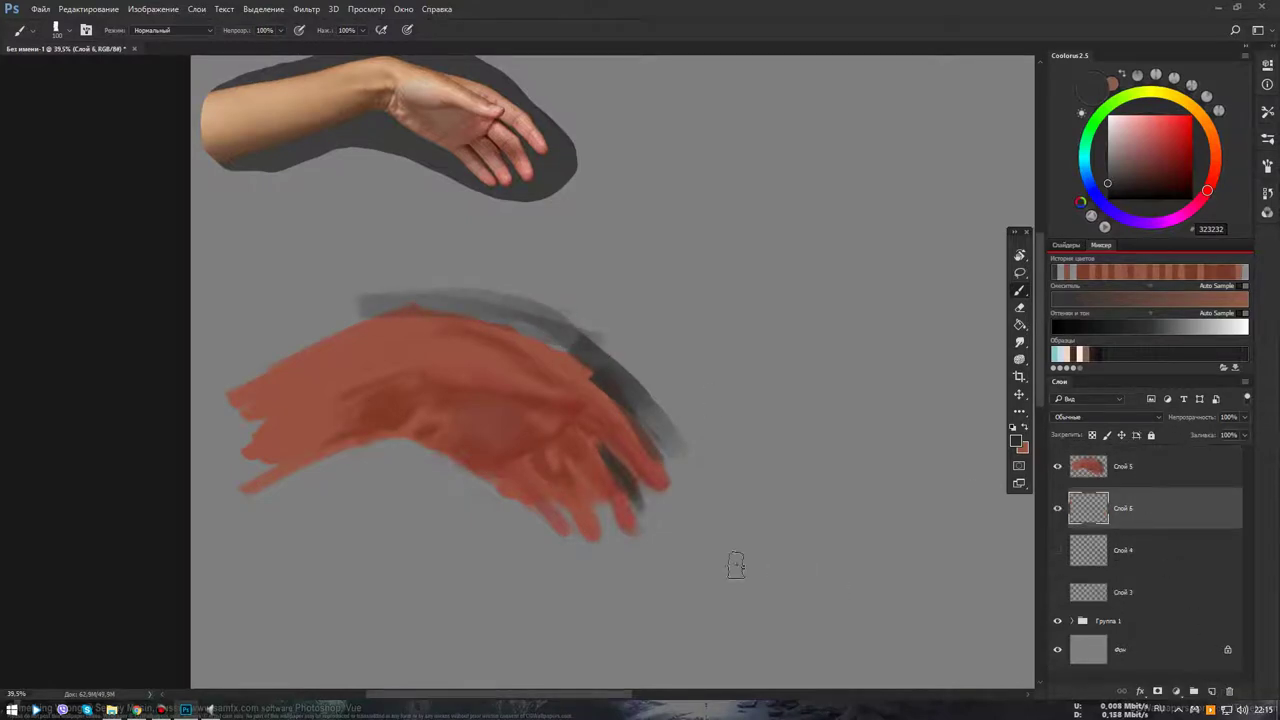
mouse_move(589, 552)
left_mouse_down()
mouse_move(485, 518)
mouse_move(408, 457)
mouse_move(470, 522)
mouse_move(665, 520)
left_mouse_up()
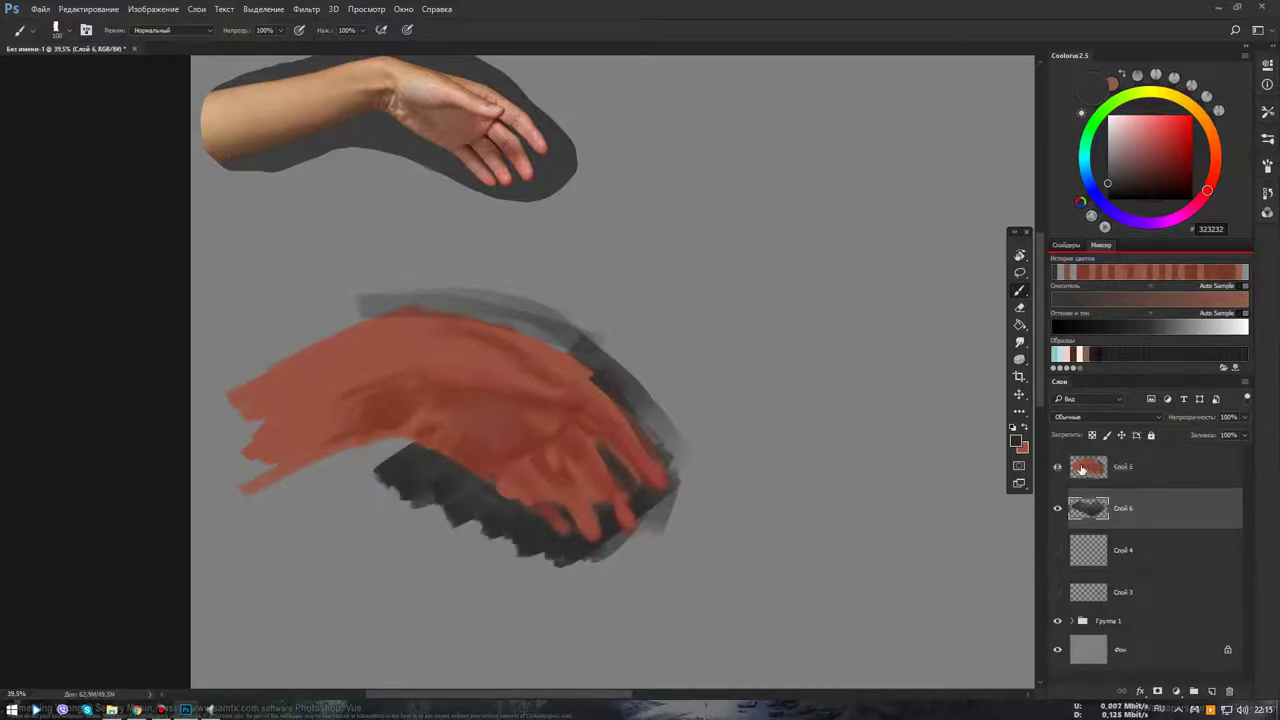
Back on the hand layer, darken the gaps between the red fingers
key("alt+bracketright")
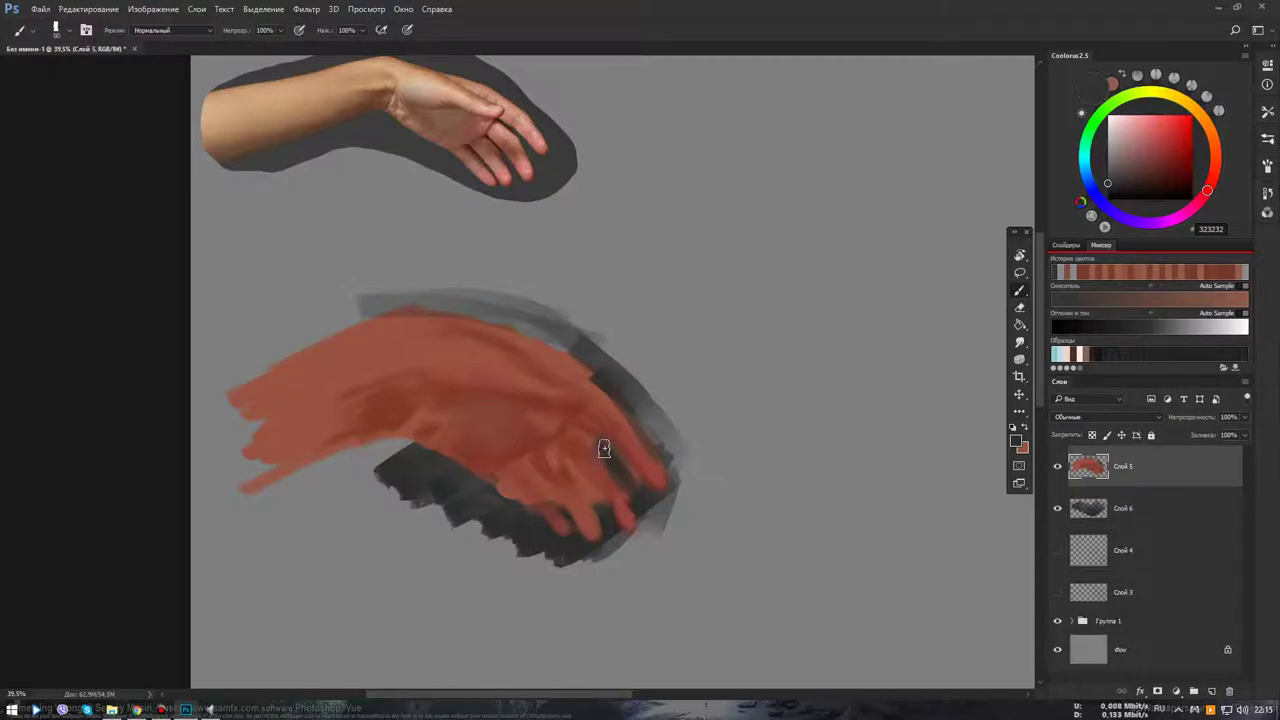
mouse_move(580, 430)
left_mouse_down()
mouse_move(604, 455)
mouse_move(602, 510)
left_mouse_up()
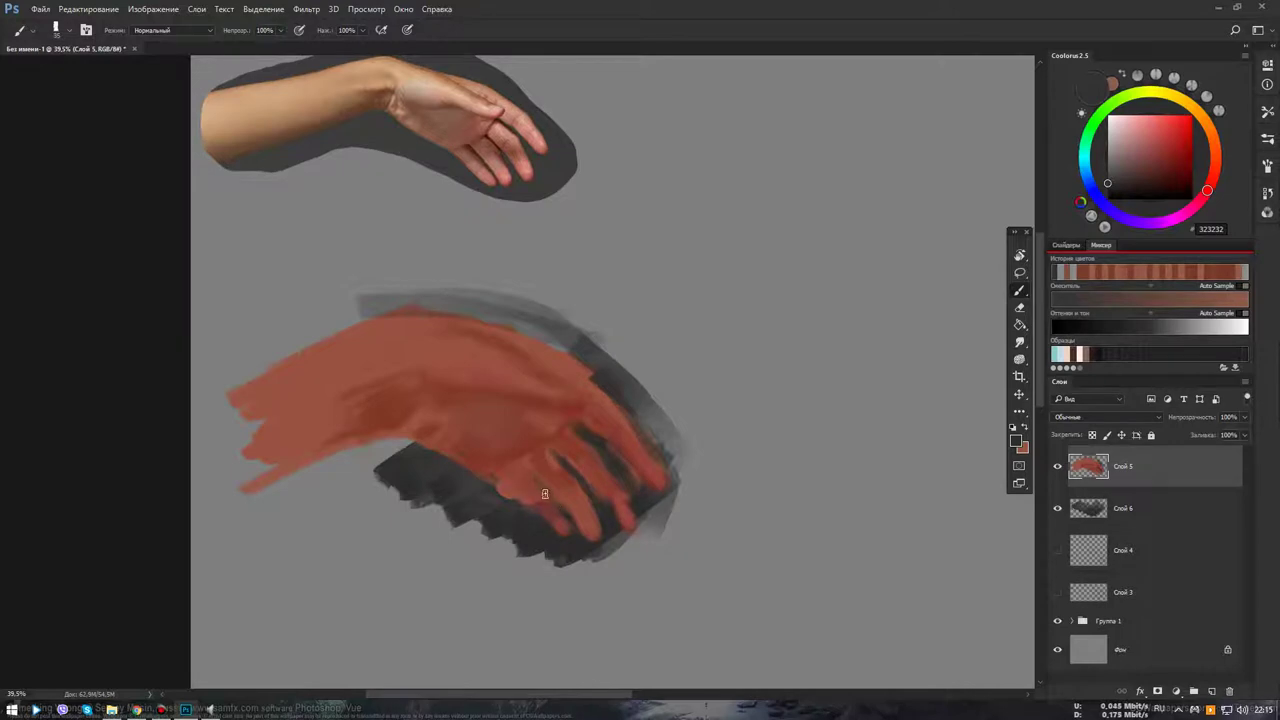
left_click_drag(545, 492, 552, 503)
left_click_drag(530, 485, 575, 531)
scroll(606, 561, "down", 3)
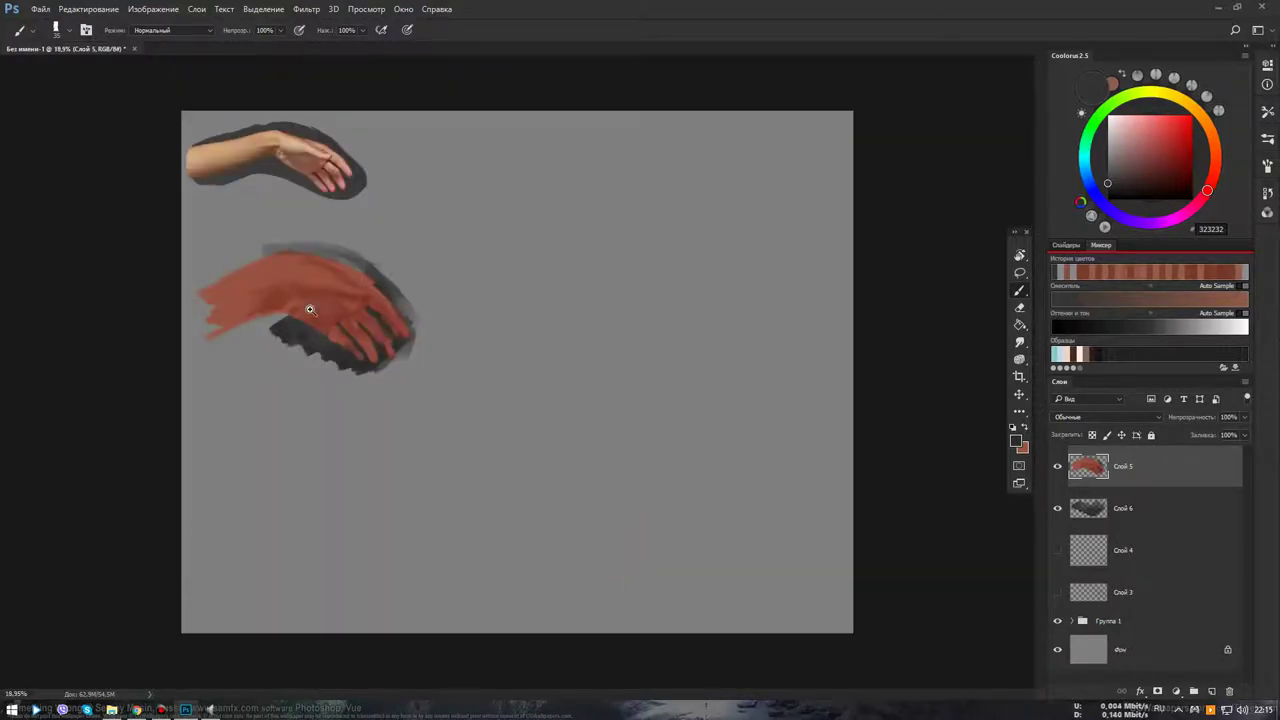
scroll(310, 309, "up", 3)
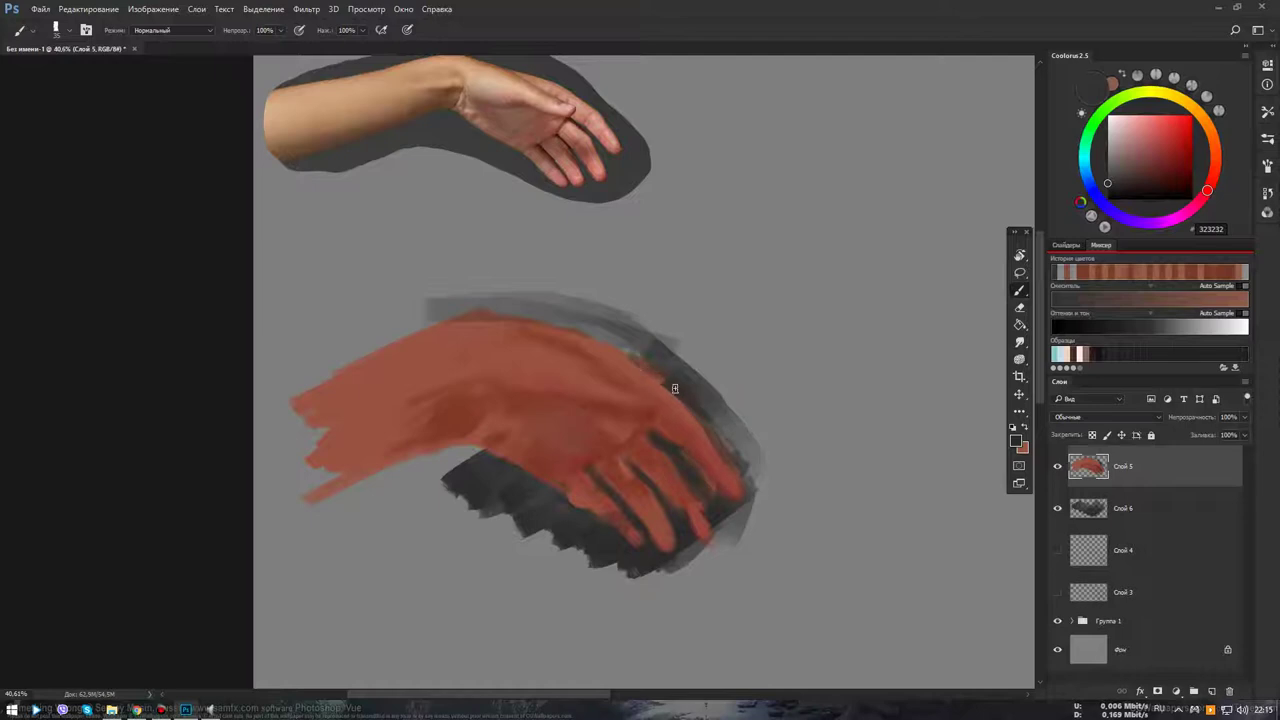
Extend the dark grey backdrop along the hand's upper edges, then resample skin tone 925849
mouse_move(676, 392)
left_mouse_down()
mouse_move(628, 350)
mouse_move(673, 390)
left_mouse_up()
mouse_move(621, 341)
left_mouse_down()
mouse_move(551, 323)
mouse_move(417, 322)
mouse_move(390, 335)
left_mouse_up()
mouse_move(503, 309)
left_mouse_down()
mouse_move(355, 345)
mouse_move(400, 334)
left_mouse_up()
left_click_drag(330, 370, 460, 325)
mouse_move(380, 329)
left_mouse_down()
mouse_move(448, 316)
mouse_move(348, 323)
mouse_move(409, 303)
left_mouse_up()
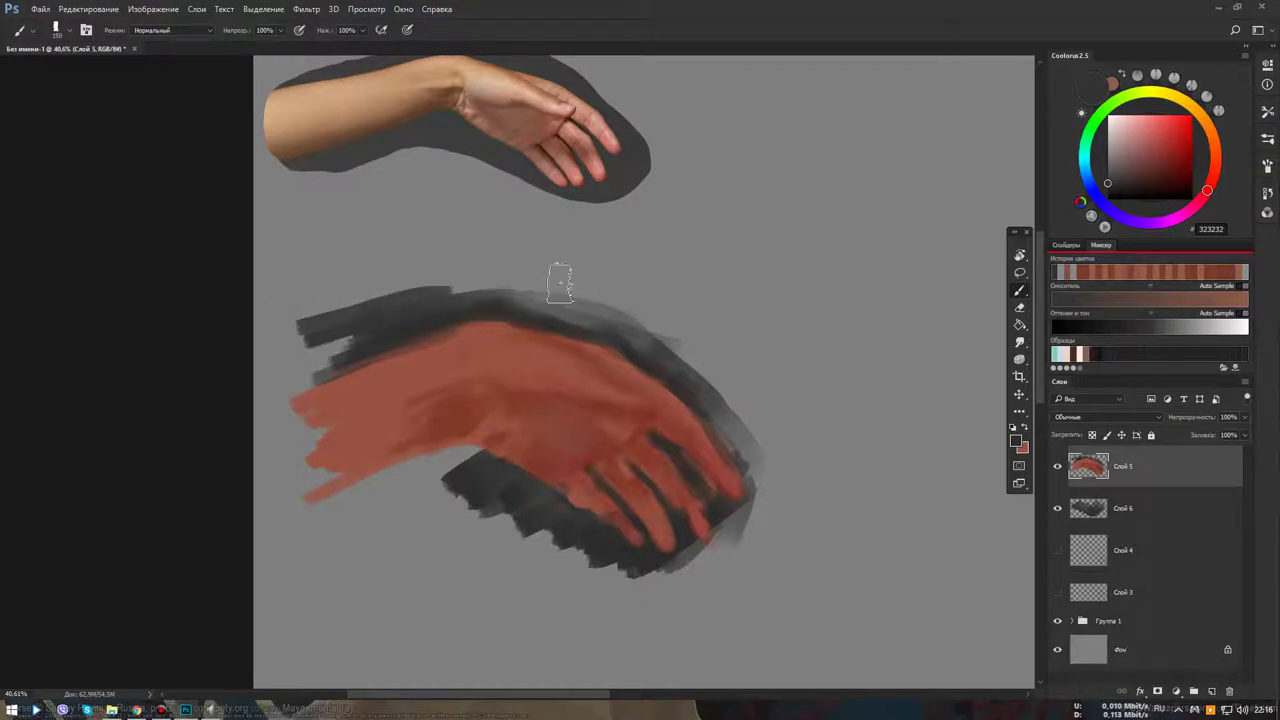
mouse_move(557, 277)
left_mouse_down()
mouse_move(420, 292)
mouse_move(593, 323)
left_mouse_up()
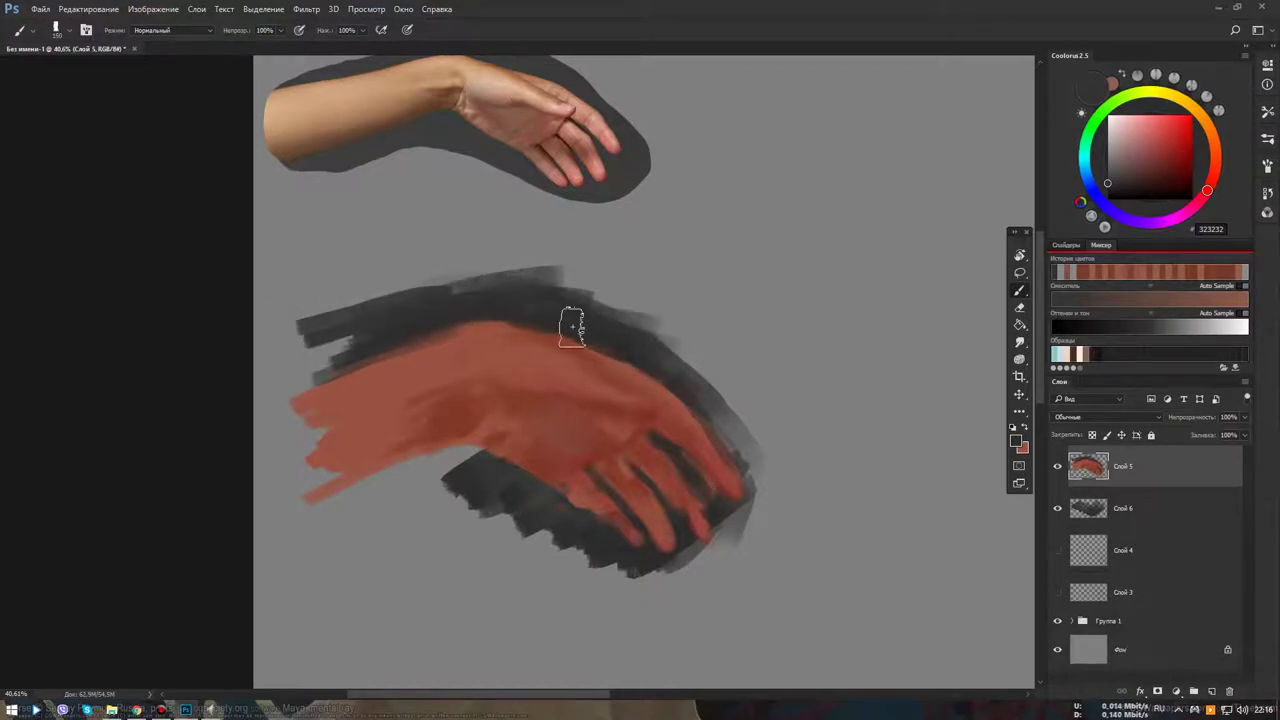
left_click(684, 398, "alt")
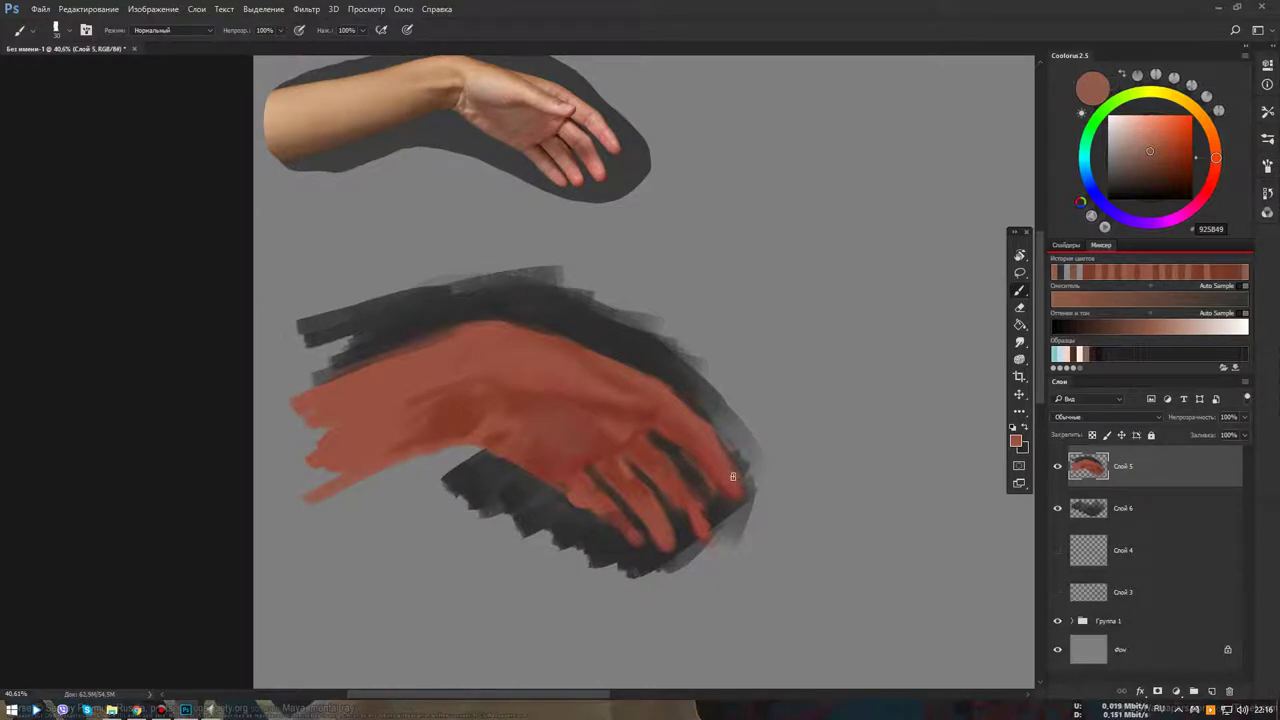
Brighten the red in Coolorus, frame hand and reference, then sample darker brown-red 7B3E2C
left_click_drag(1215, 157, 1210, 182)
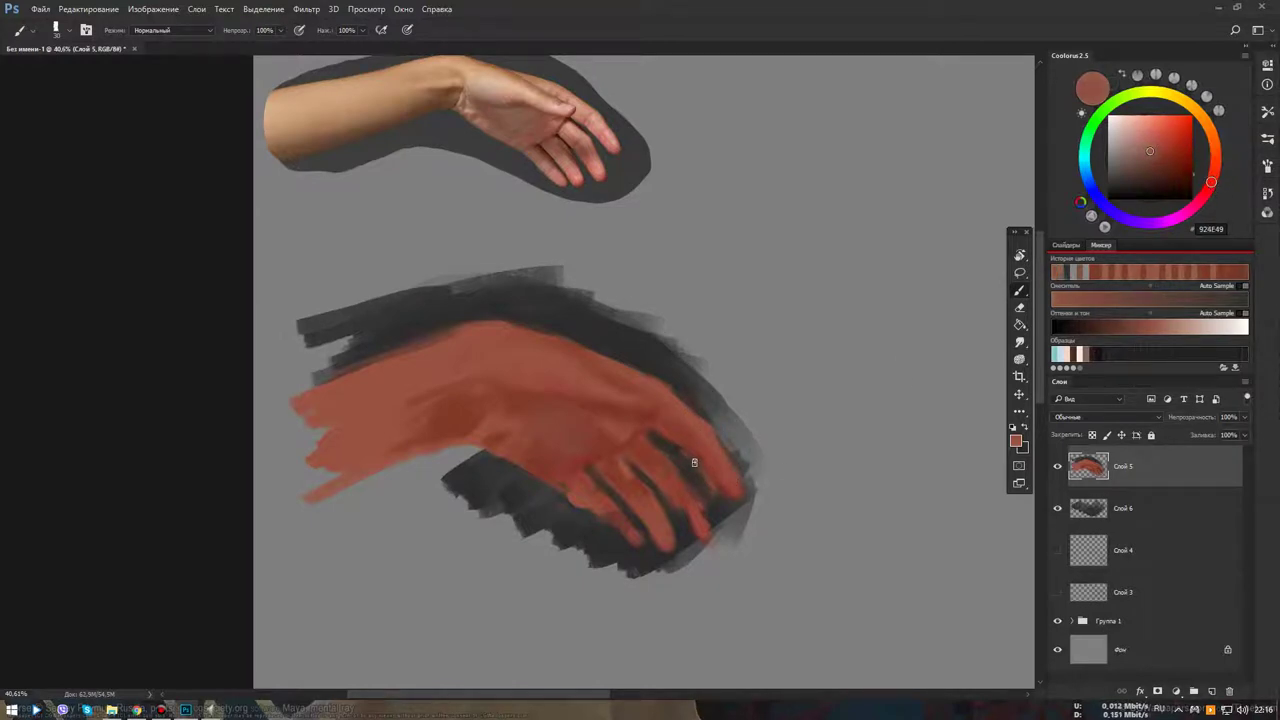
left_click(1149, 146)
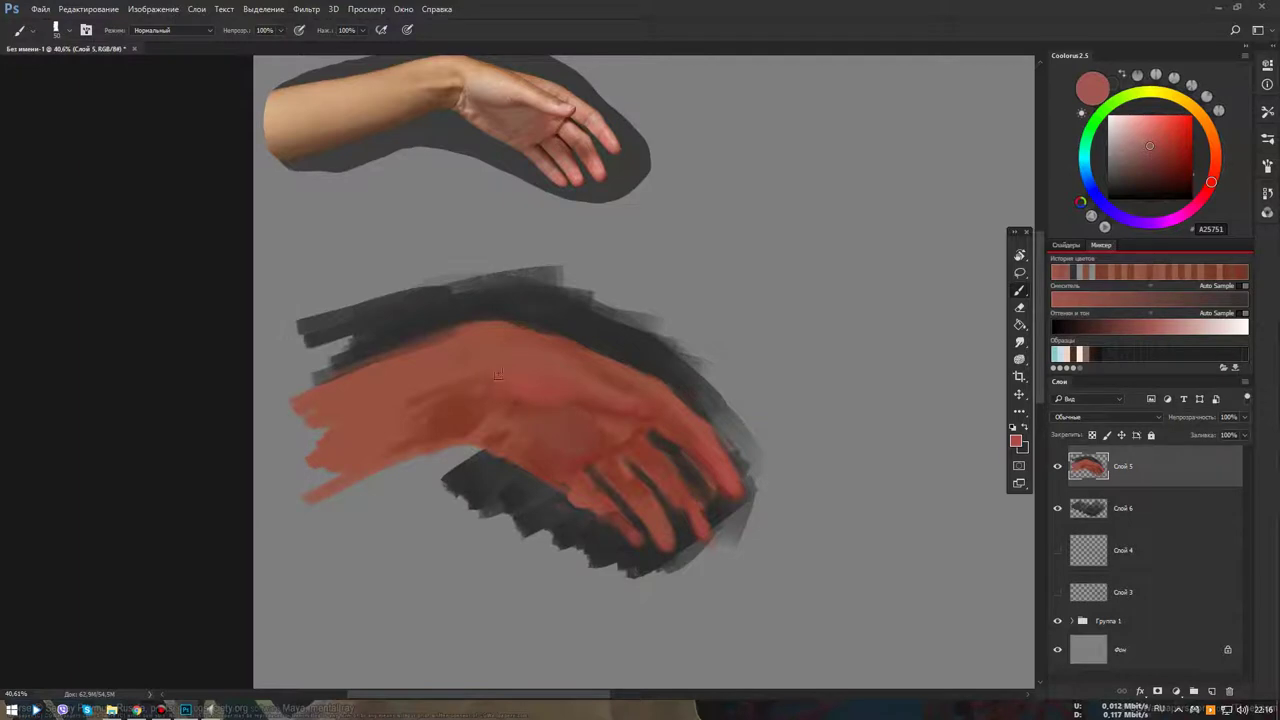
scroll(611, 481, "down", 5)
scroll(463, 360, "up", 2)
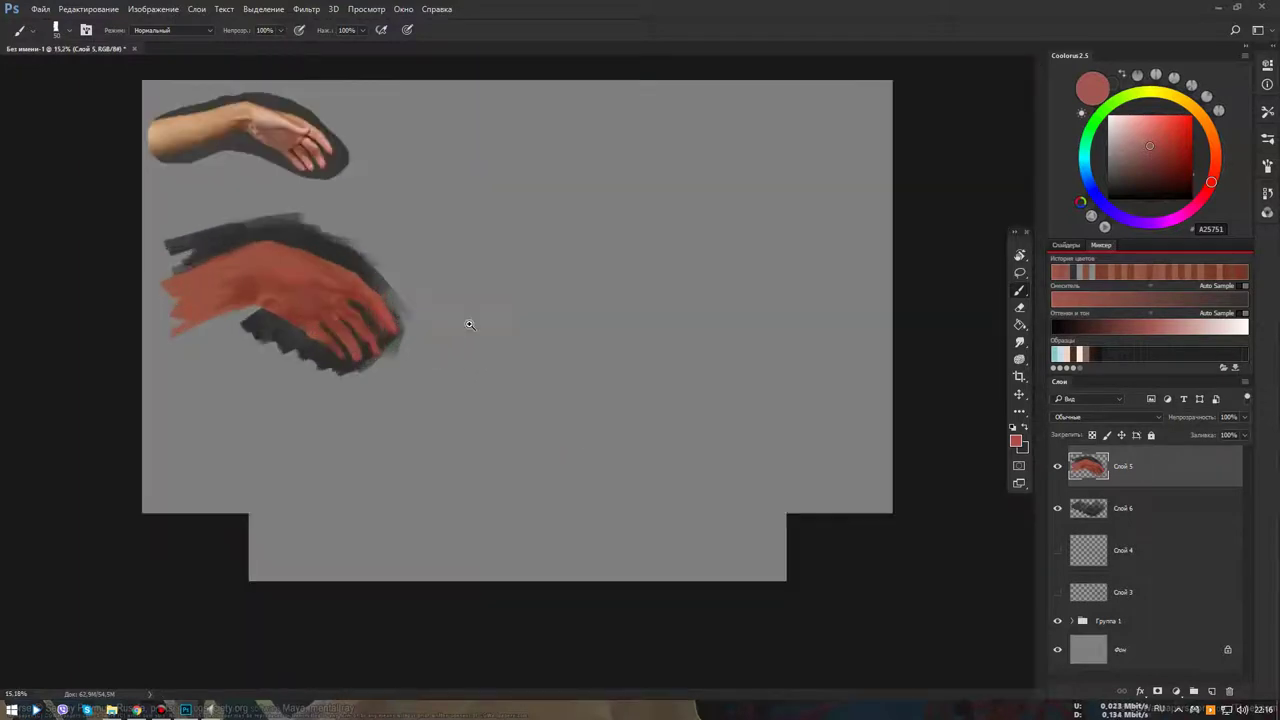
scroll(466, 323, "up", 1)
scroll(451, 354, "up", 1)
scroll(571, 328, "up", 1)
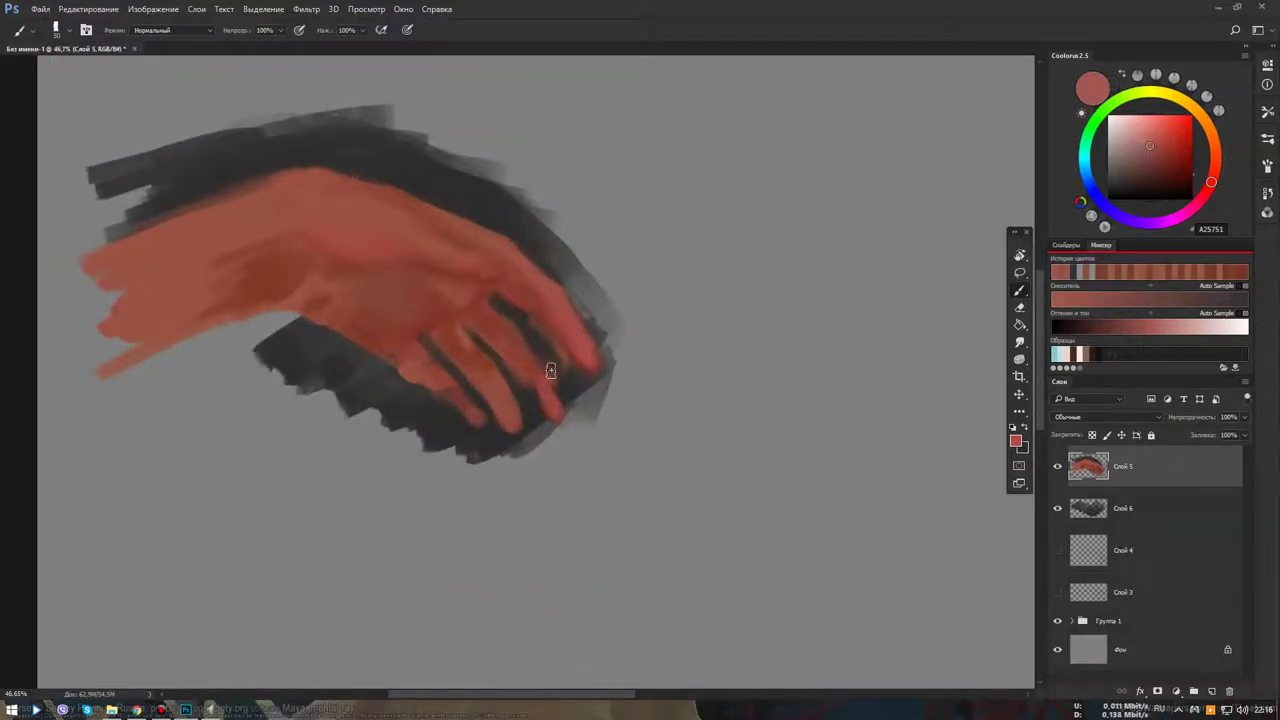
left_click_drag(549, 371, 668, 508)
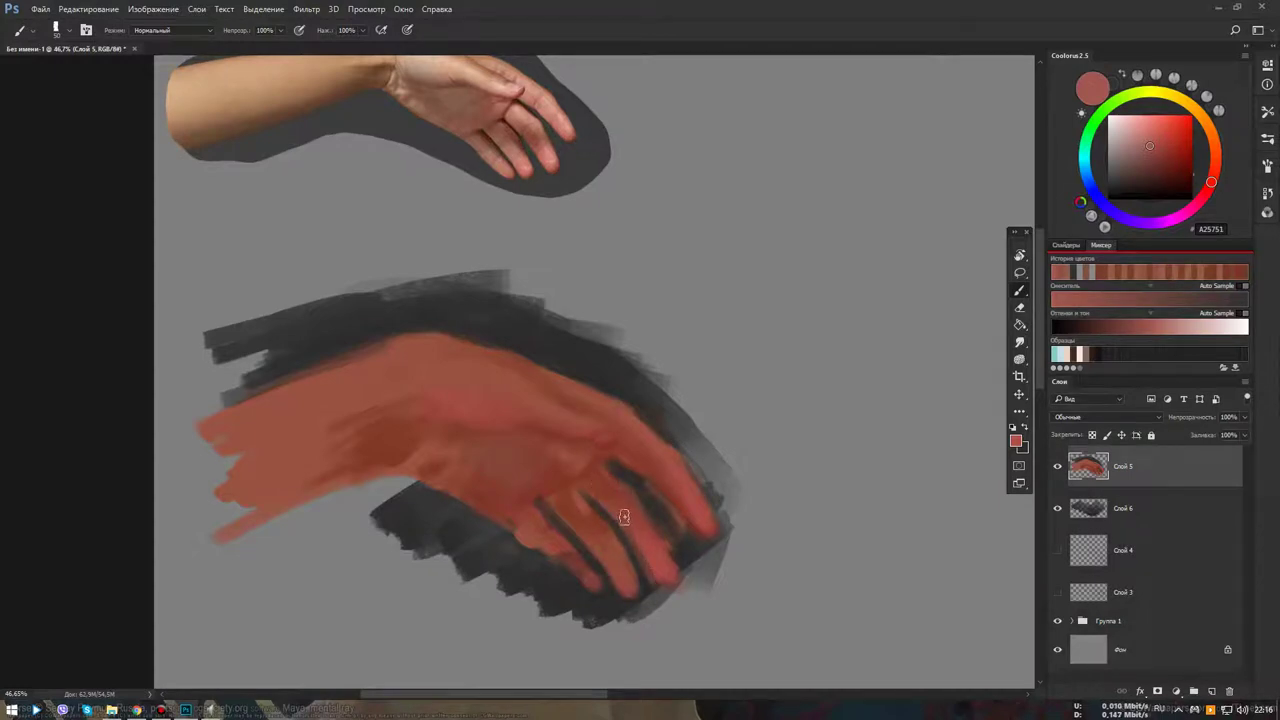
left_click(593, 456, "alt")
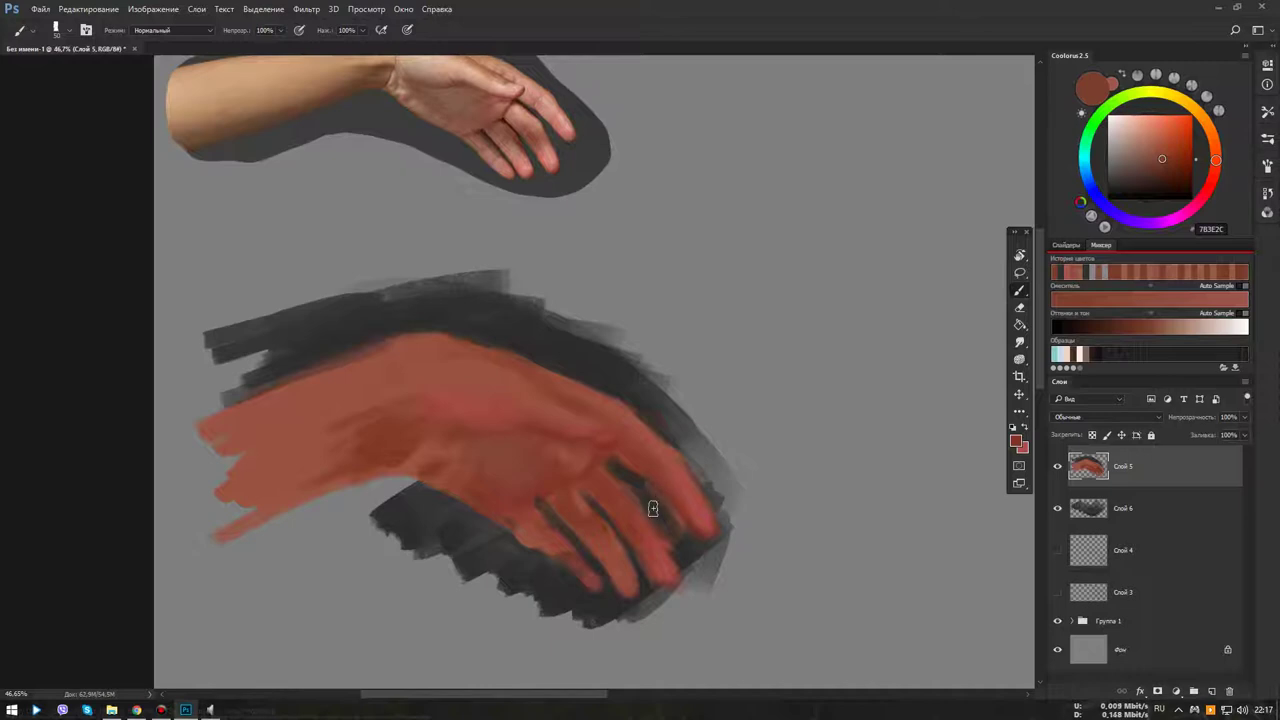
Sample muted brown, red-brown, bright red and backdrop tones, ending on red-brown A25751
left_click(505, 478, "alt")
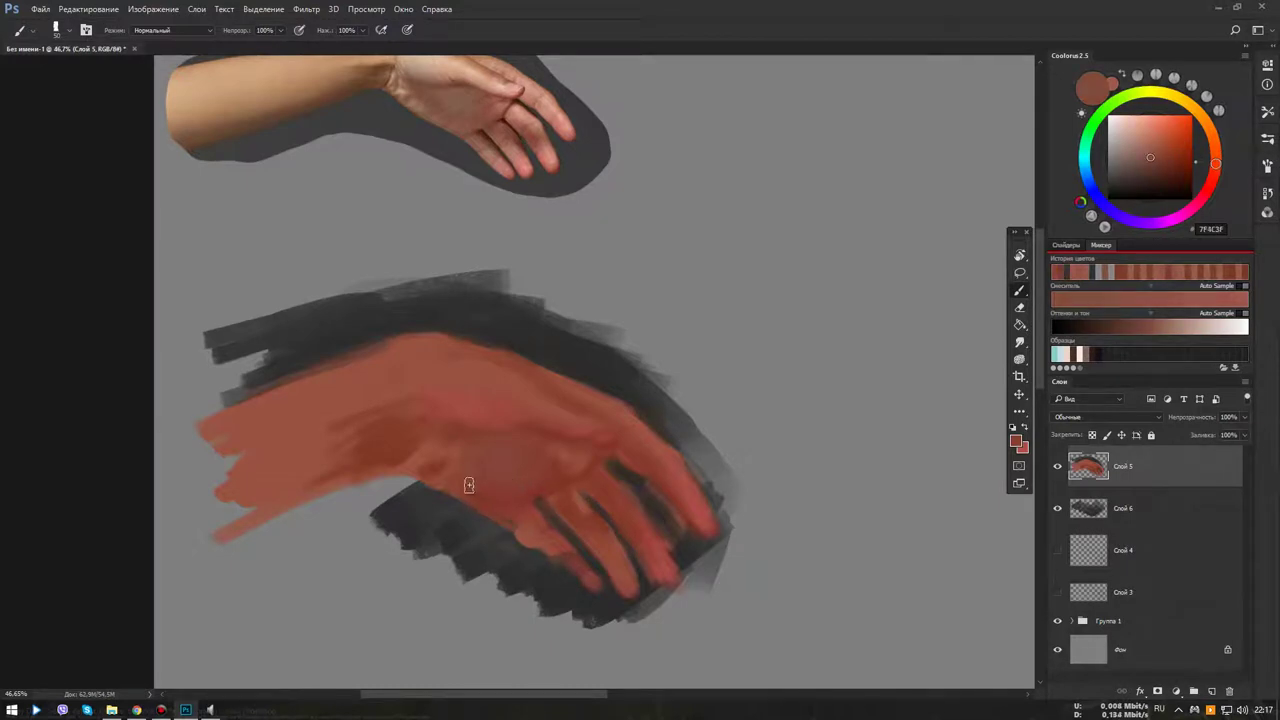
left_click(551, 488, "alt")
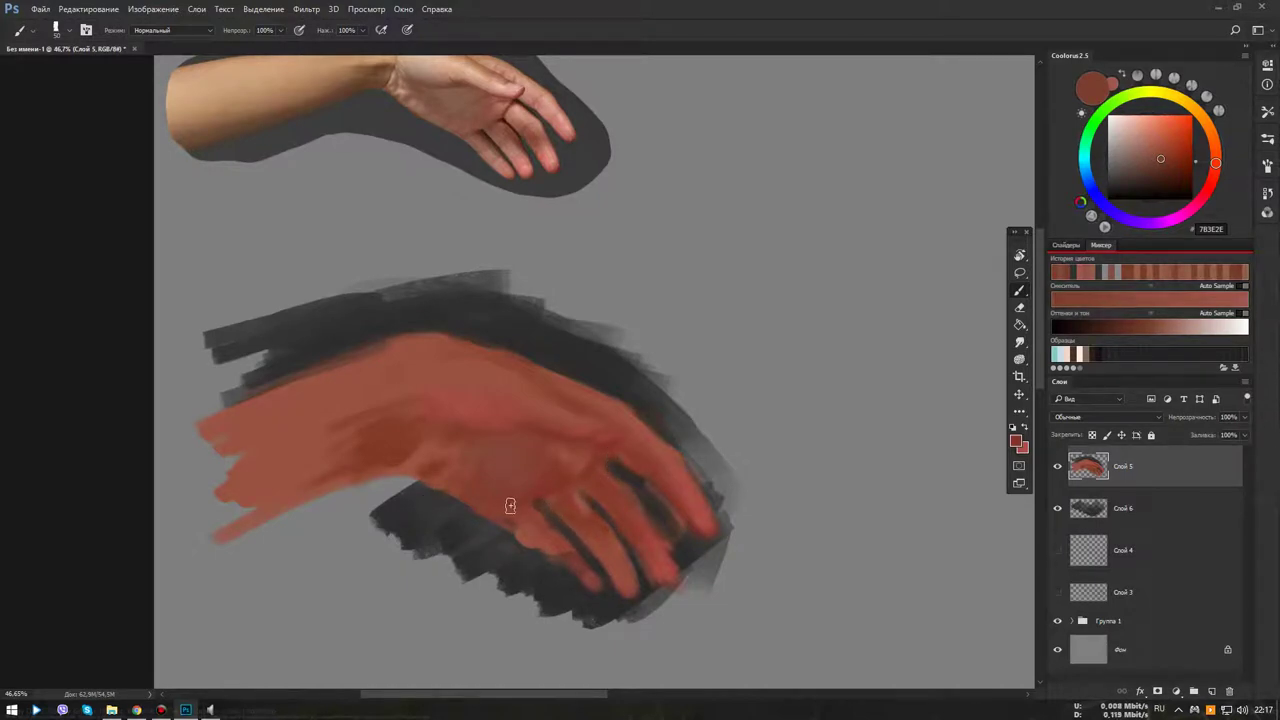
left_click(569, 465, "alt")
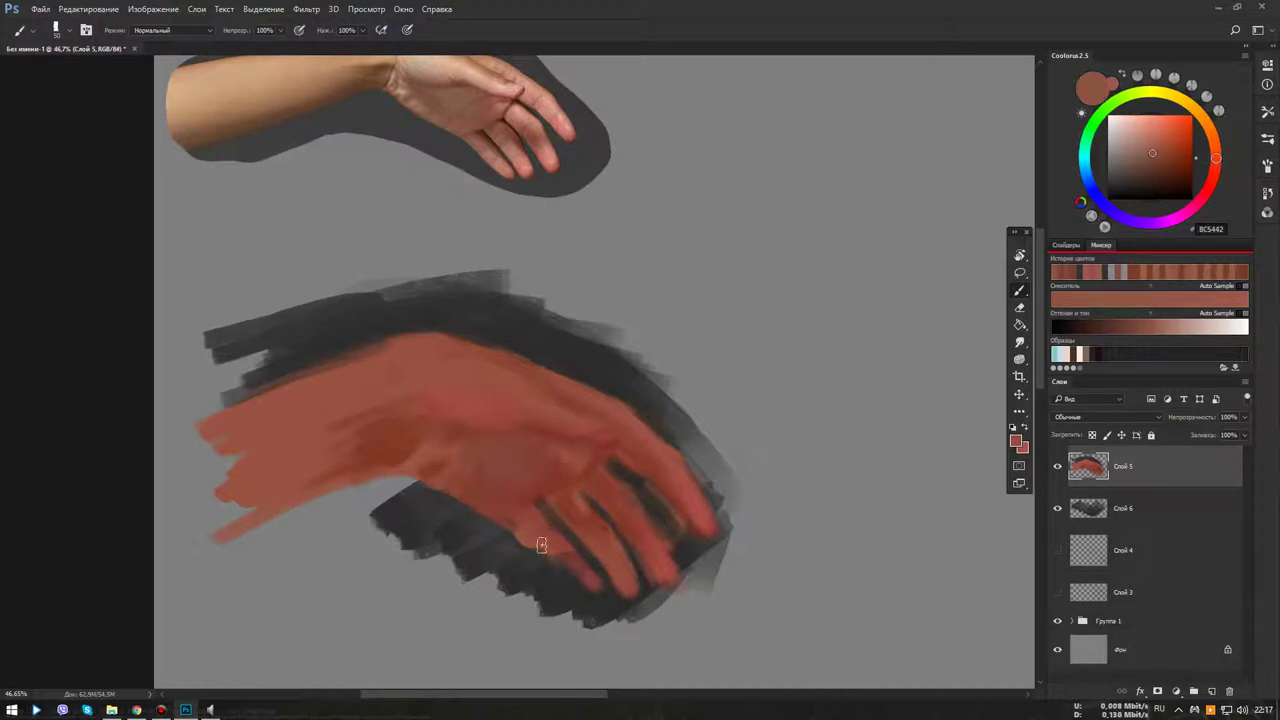
left_click(588, 527, "alt")
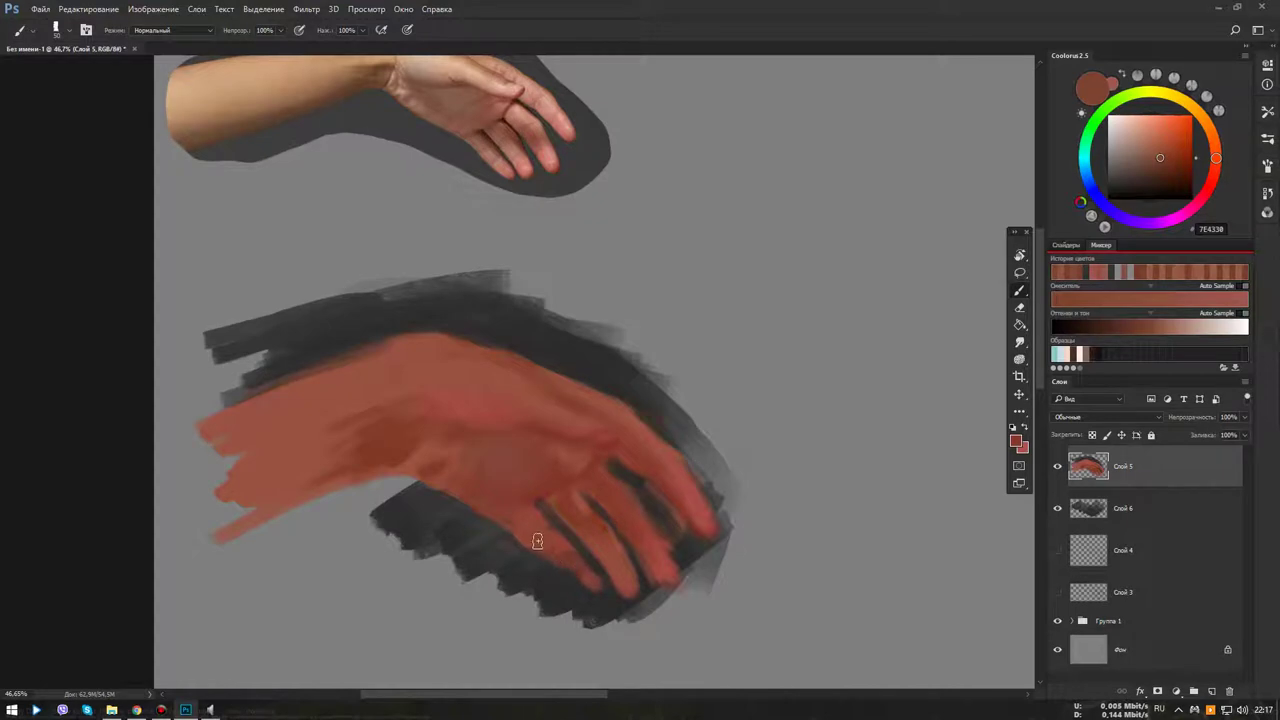
left_click(572, 562, "alt")
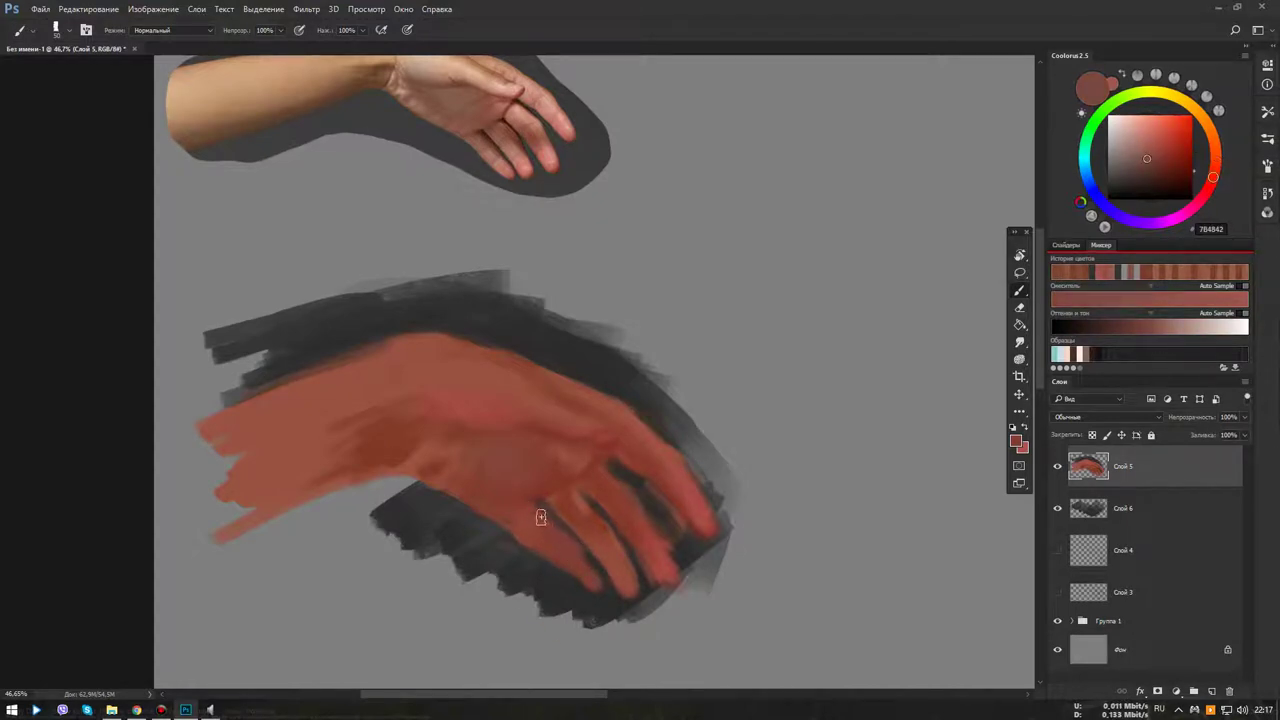
left_click(608, 595, "alt")
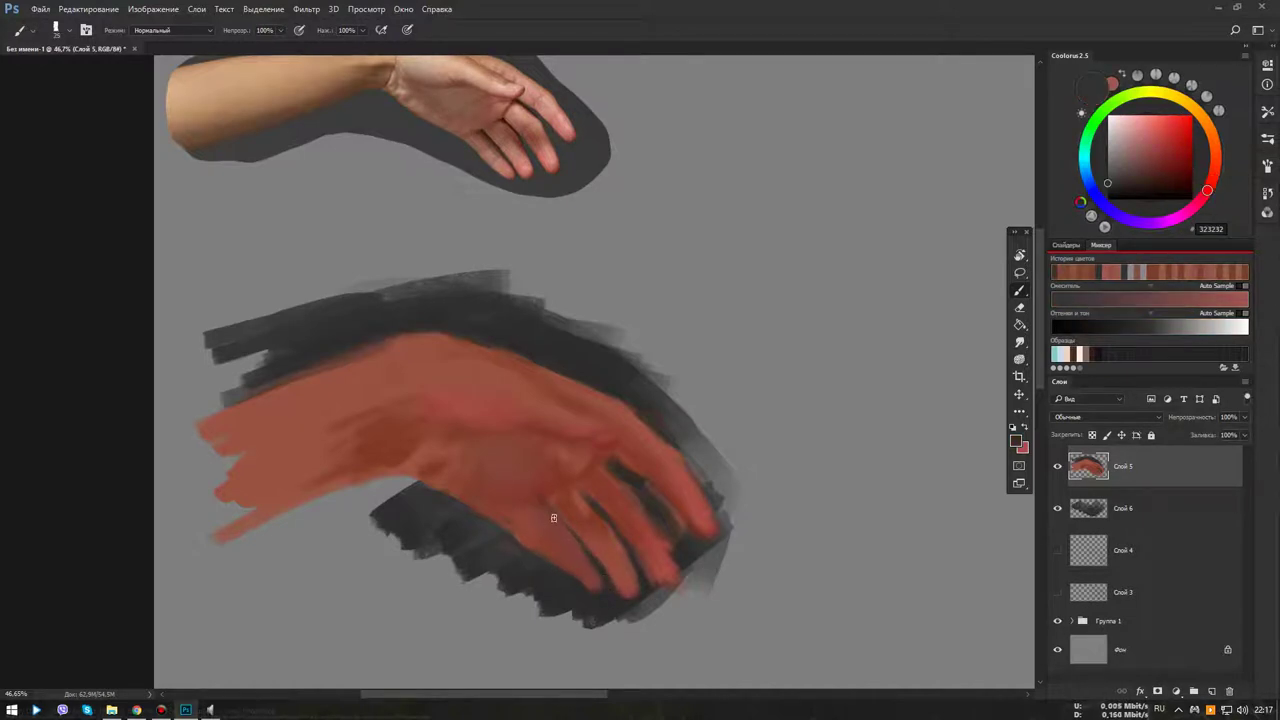
left_click(582, 570, "alt")
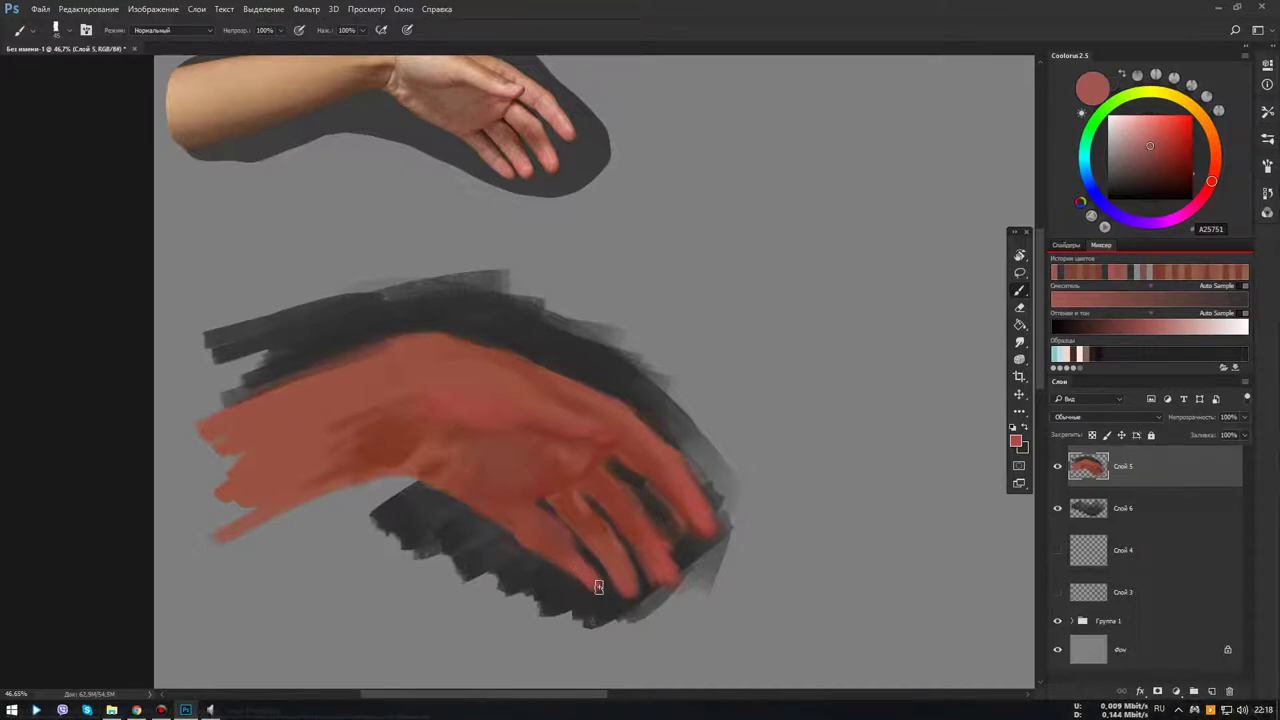
left_click_drag(643, 271, 752, 432)
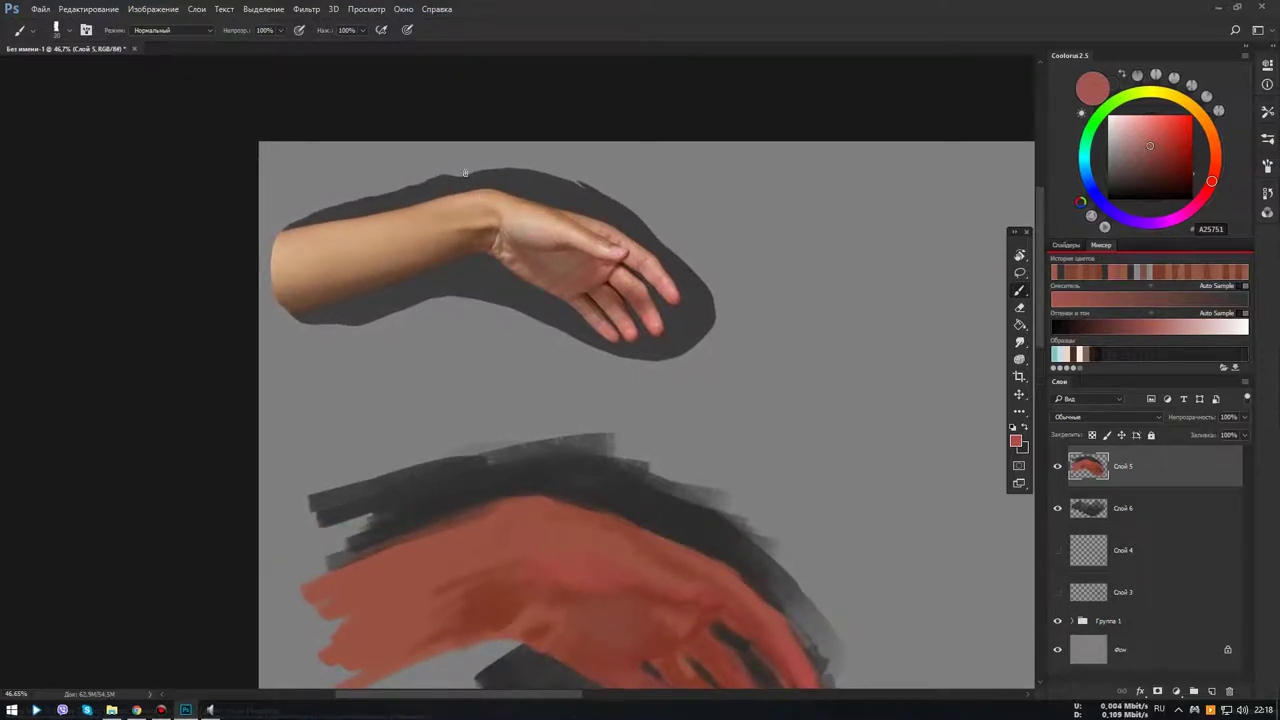
left_click_drag(411, 149, 495, 200)
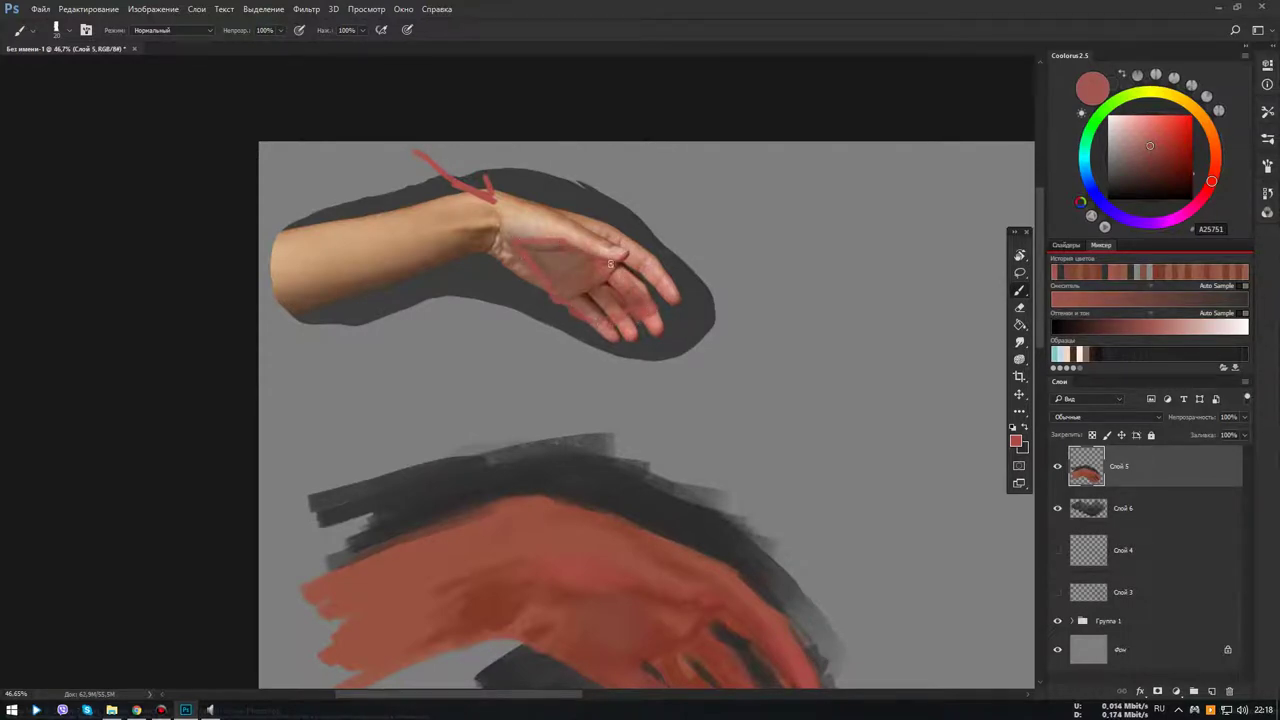
key("ctrl+s")
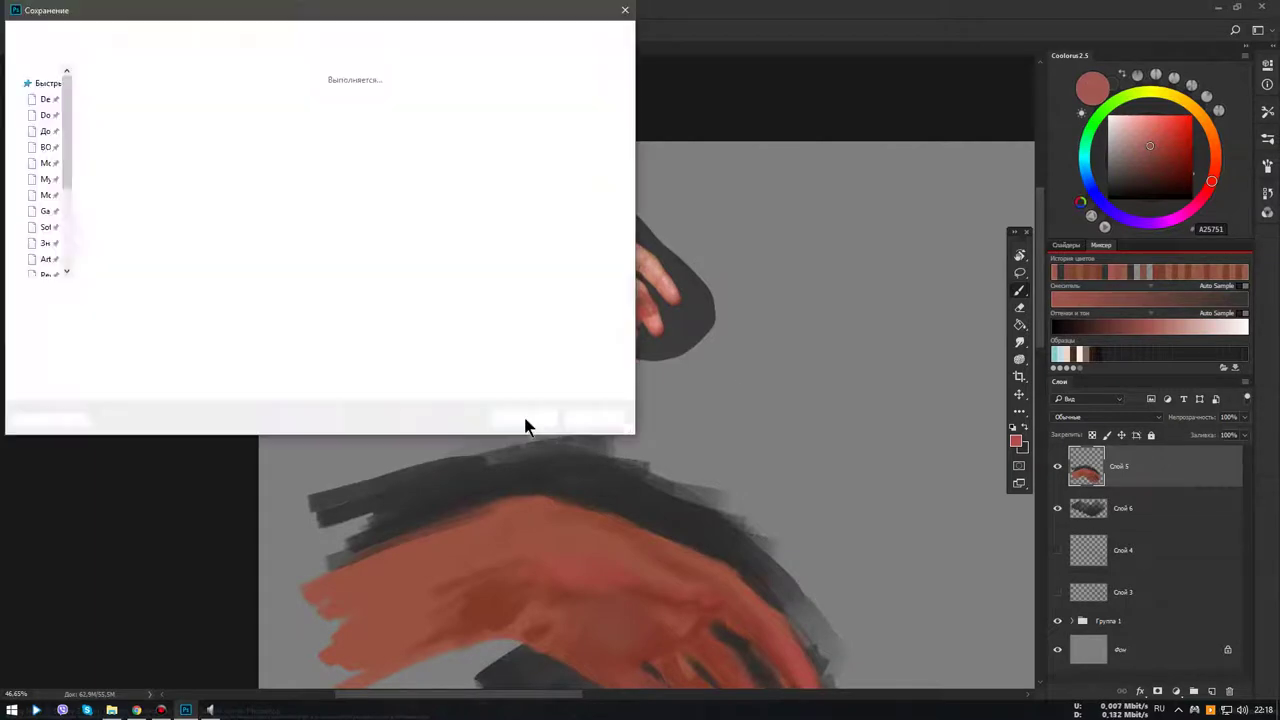
left_click(605, 420)
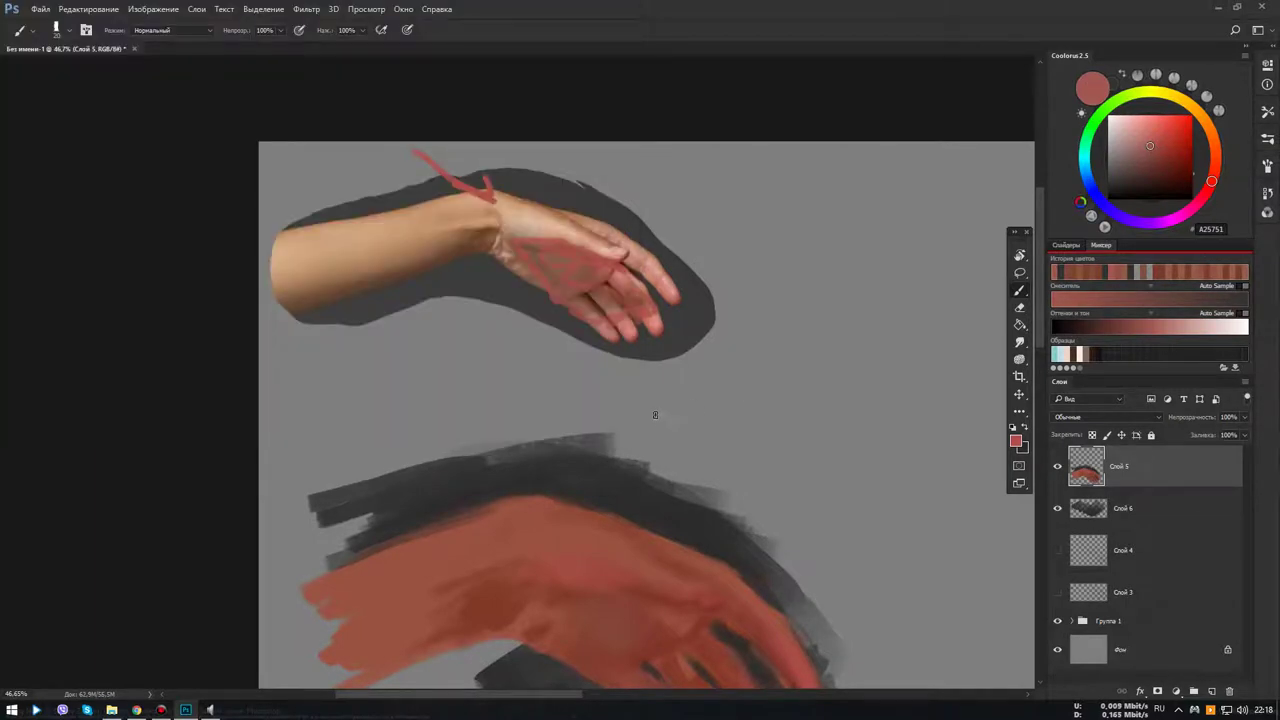
key("ctrl+z")
left_click_drag(700, 448, 635, 331)
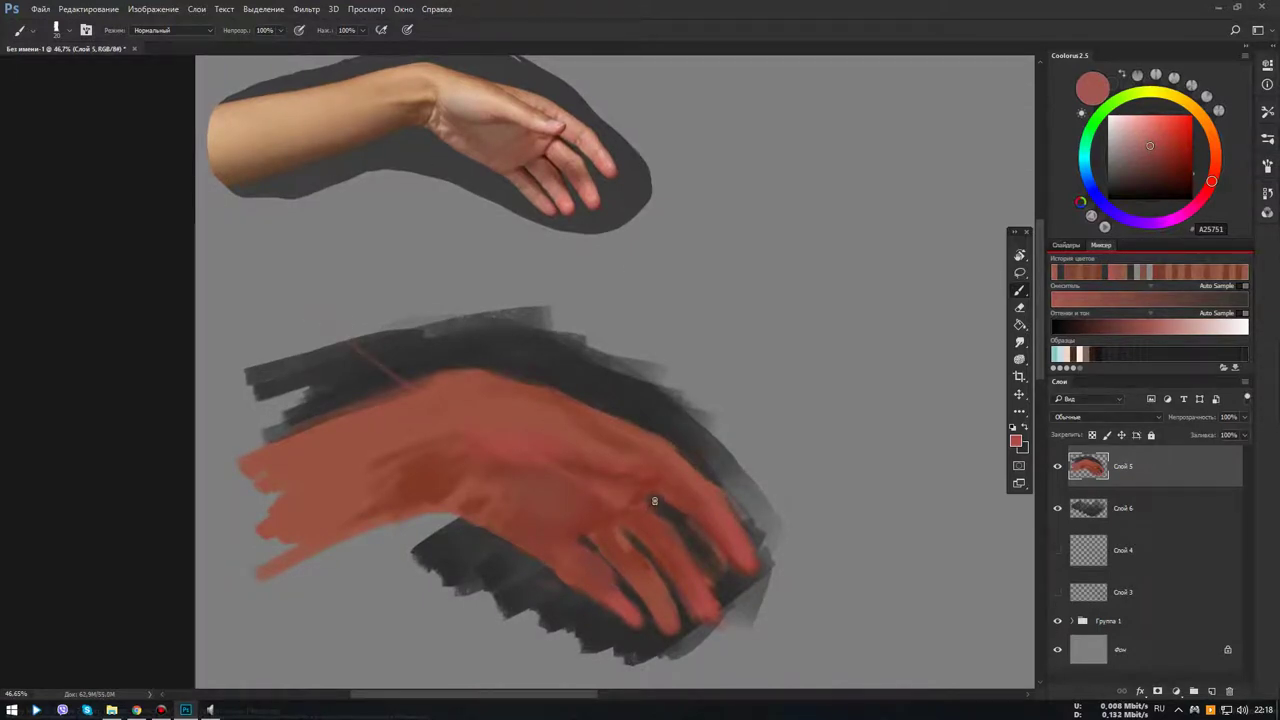
key("ctrl+z")
left_click(559, 497, "alt")
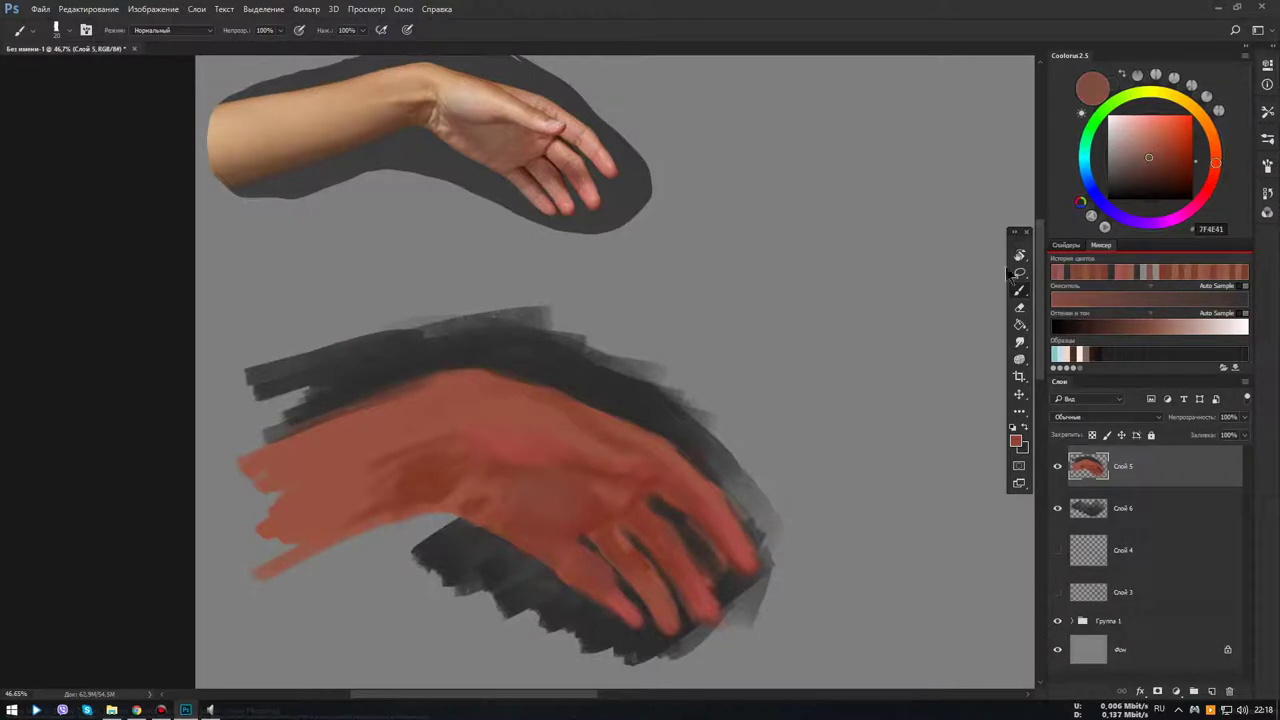
left_click(1145, 164)
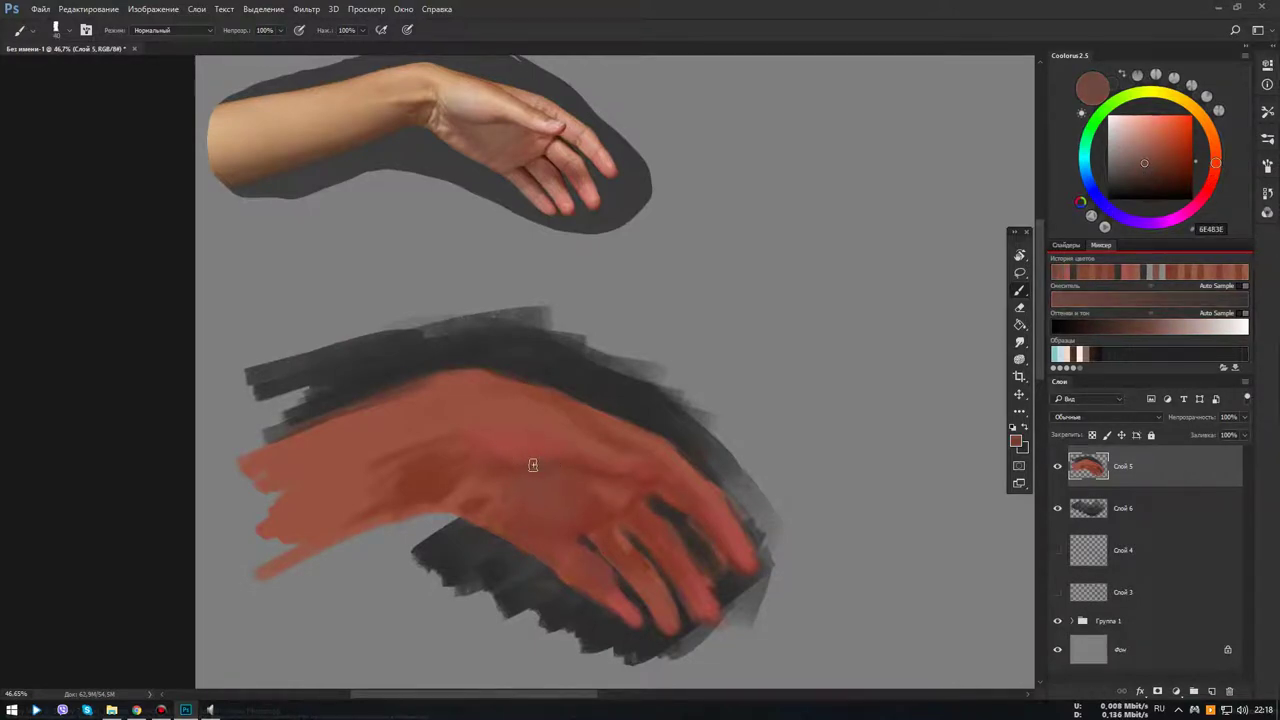
Sample backdrop grey, deep reddish-brown shadow, mid brown and bright red highlight tones
left_click(613, 393, "alt")
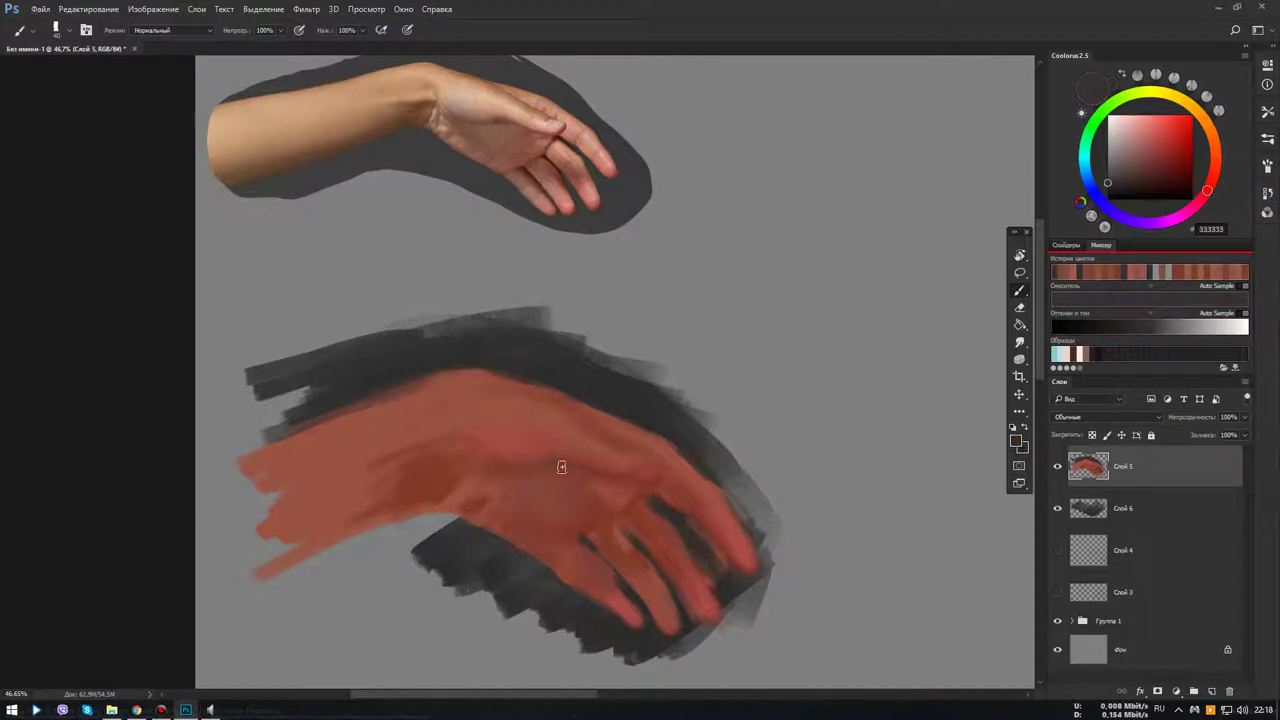
left_click(545, 465, "alt")
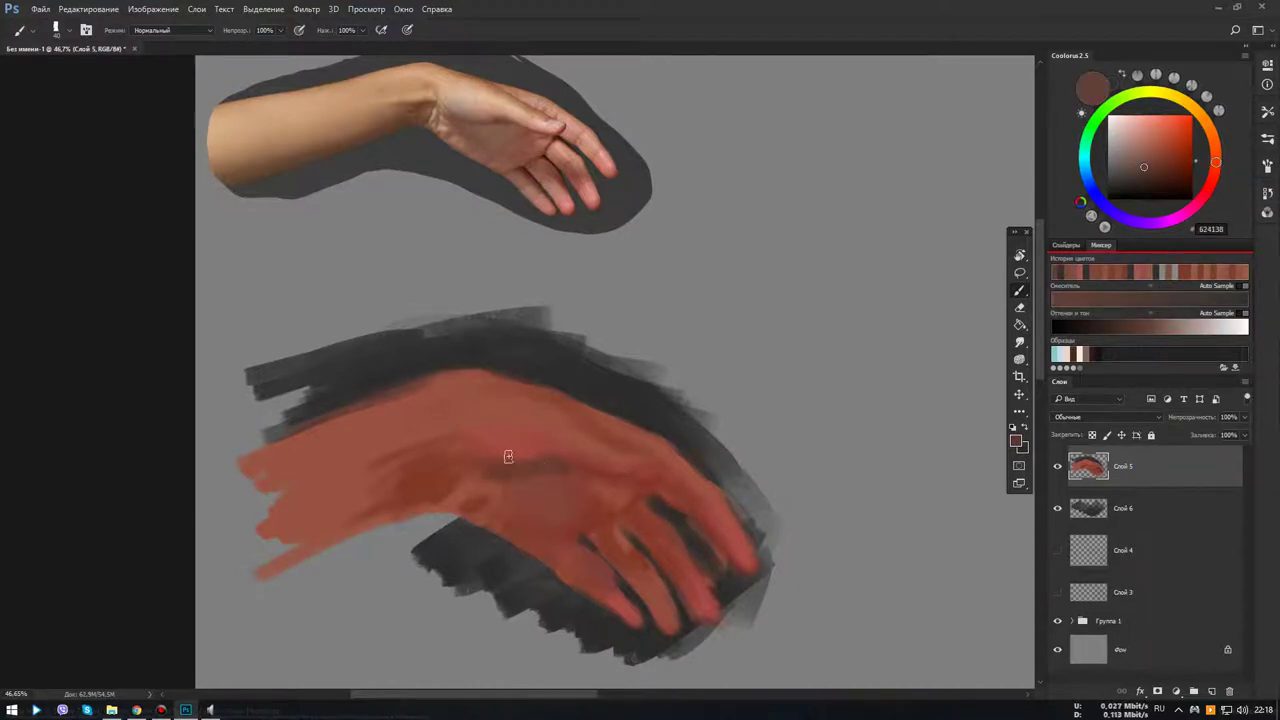
left_click(553, 464, "alt")
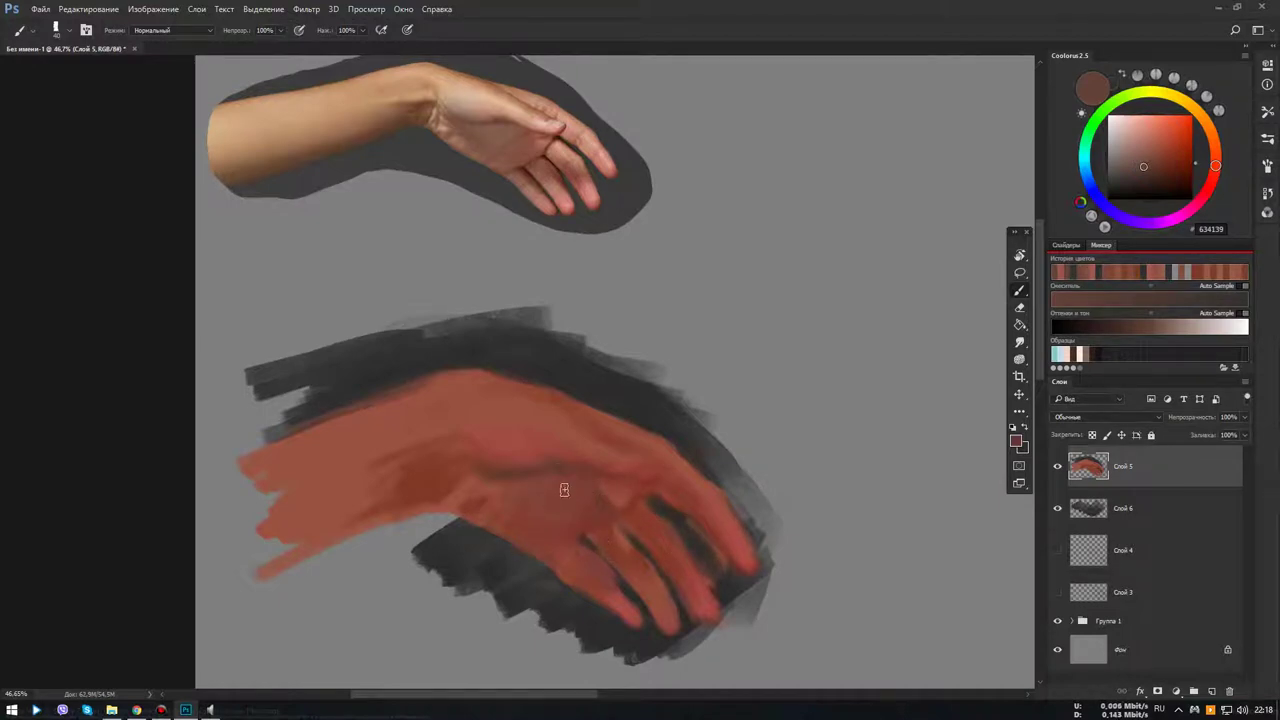
left_click(597, 512, "alt")
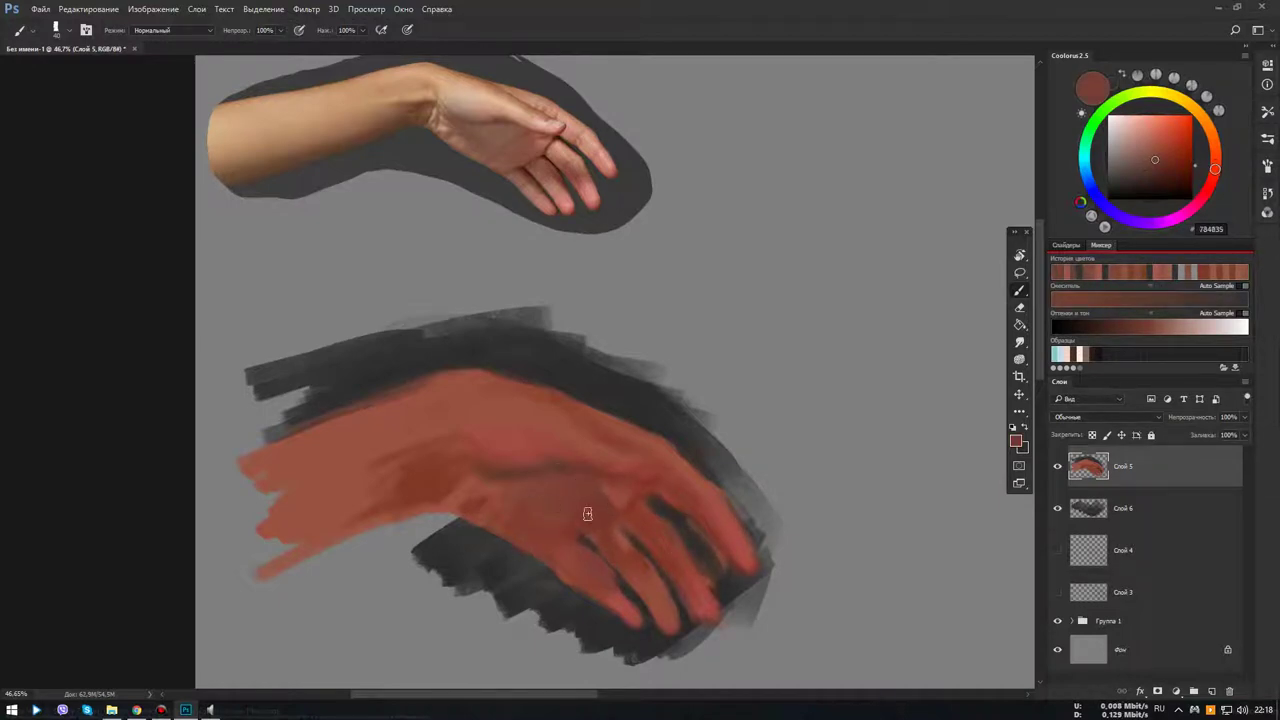
left_click(620, 492, "alt")
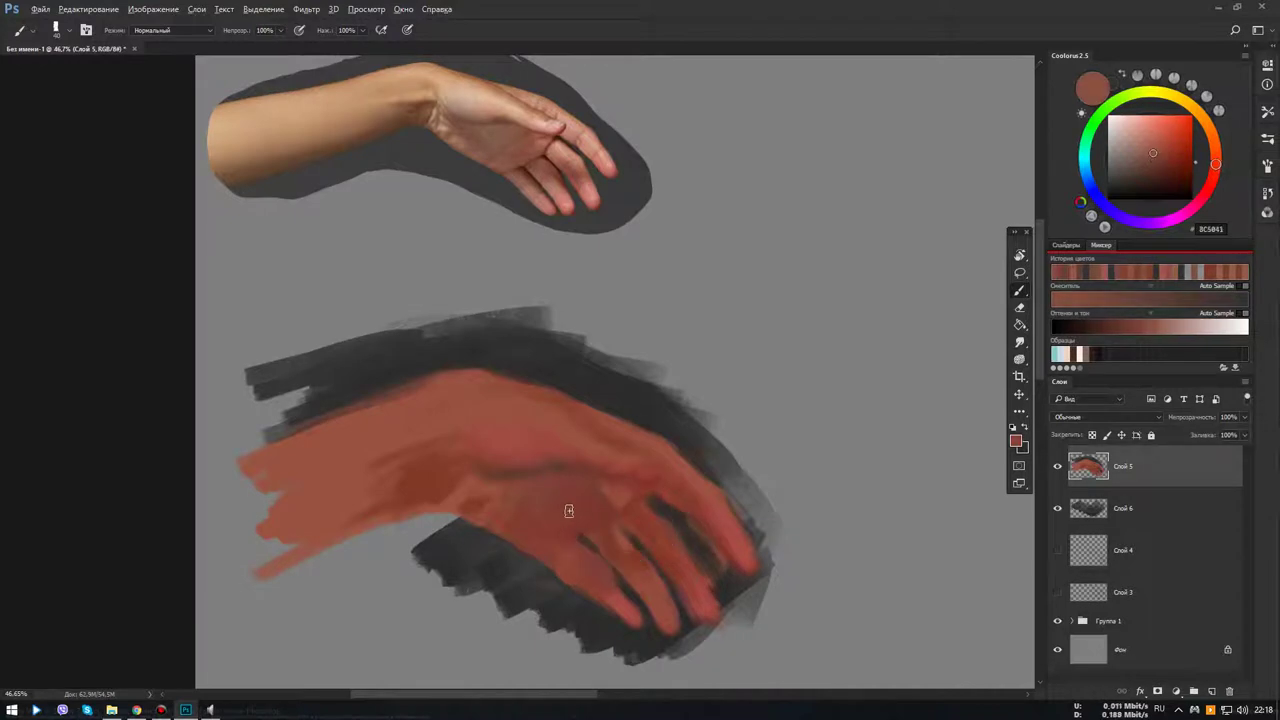
left_click(503, 399, "alt")
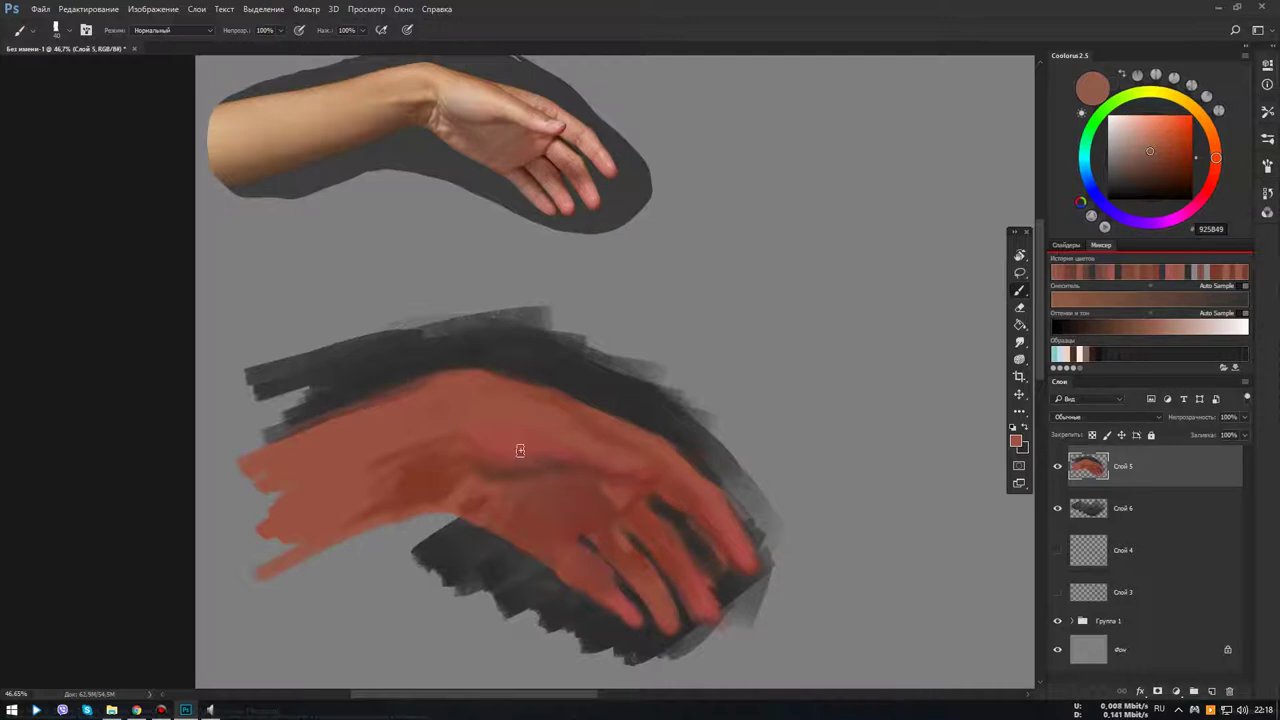
Nudge a darker shadow brown redder in Coolorus, then settle on mid red-brown 915948
left_click(568, 467, "alt")
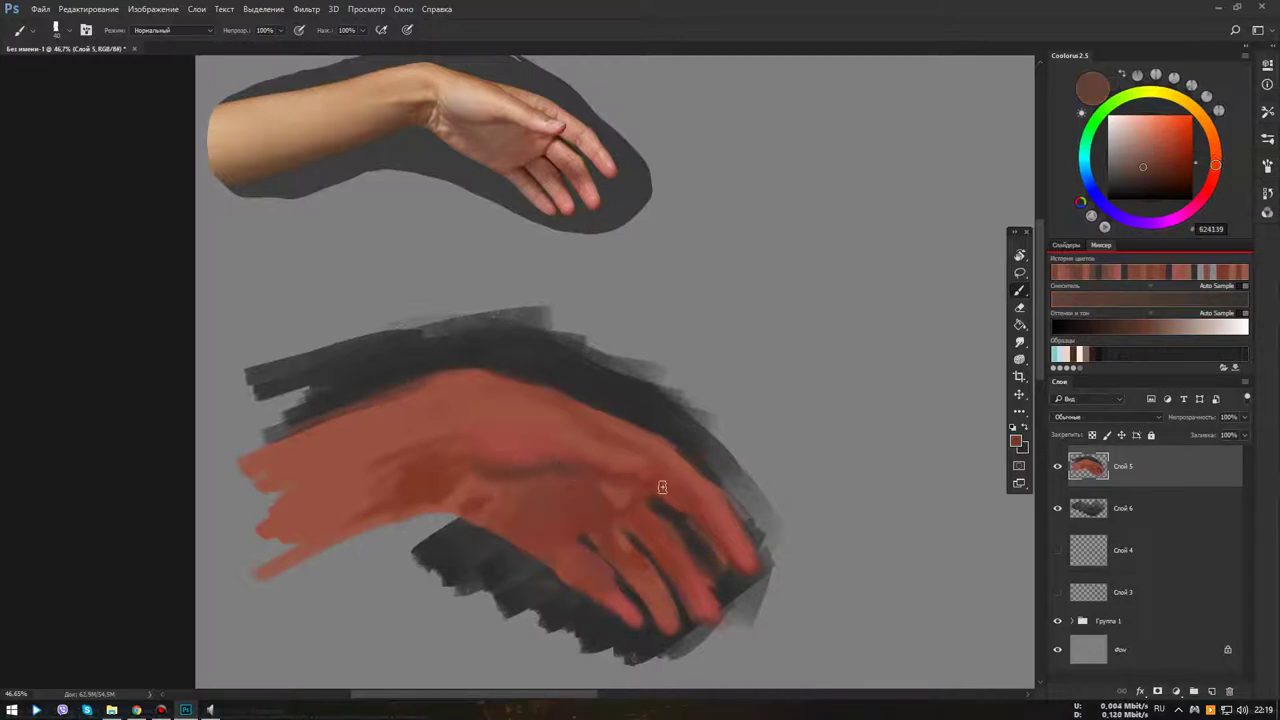
left_click(1214, 179)
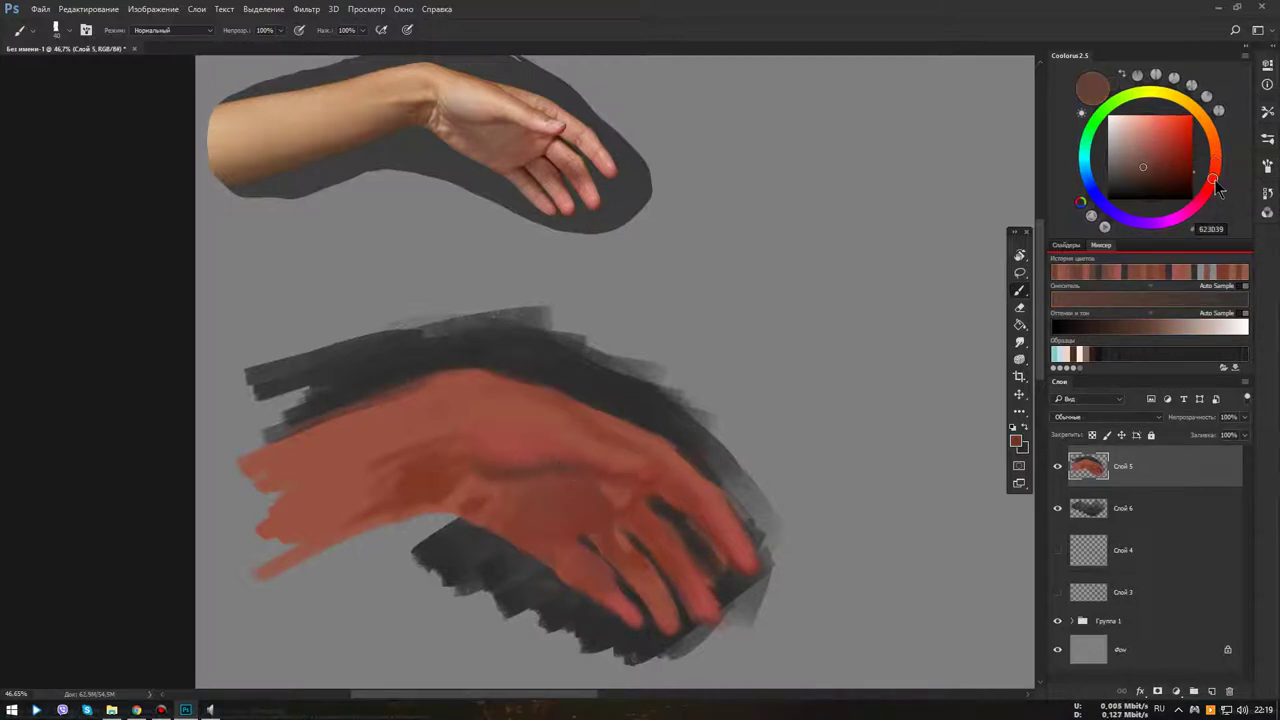
left_click(629, 456, "alt")
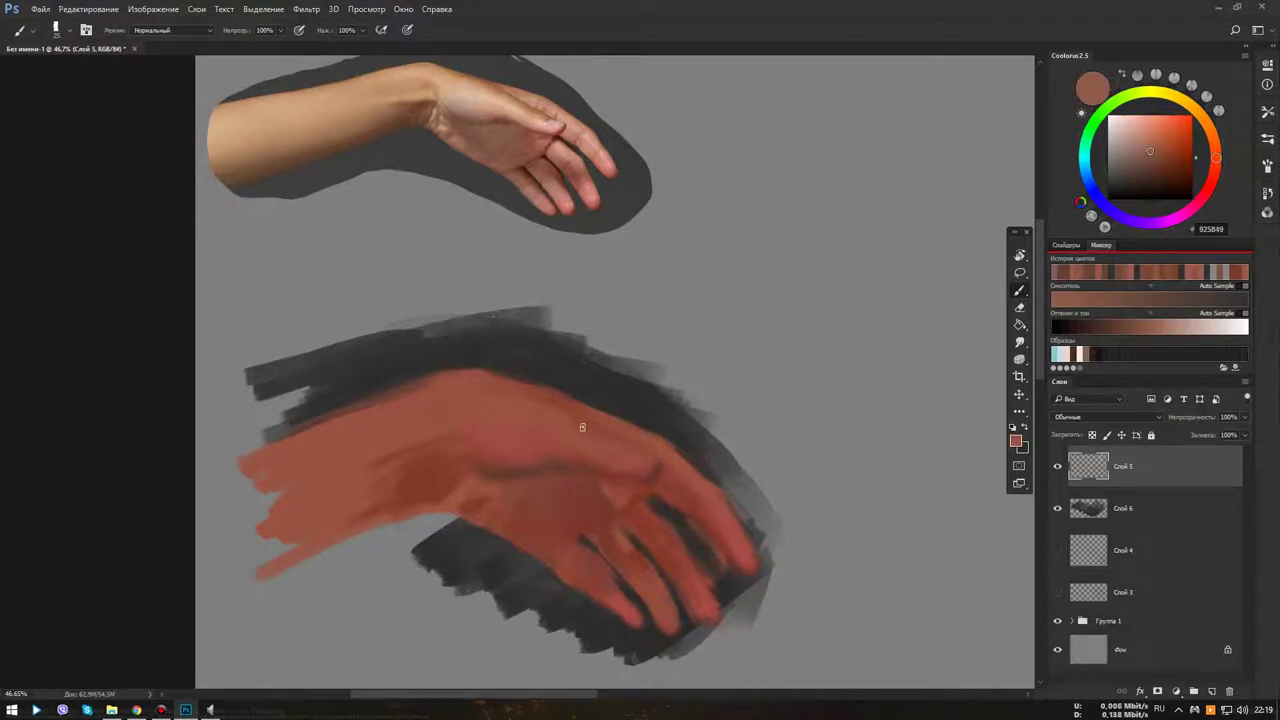
left_click(595, 420, "alt")
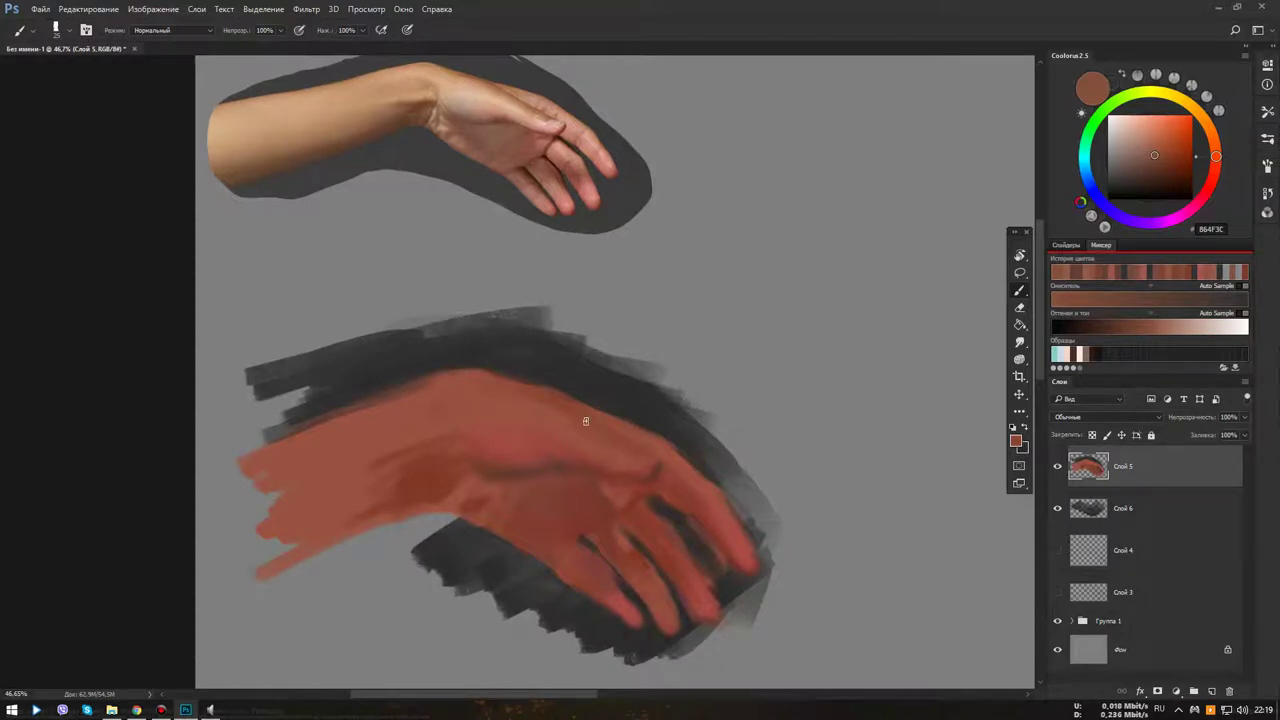
left_click(638, 459, "alt")
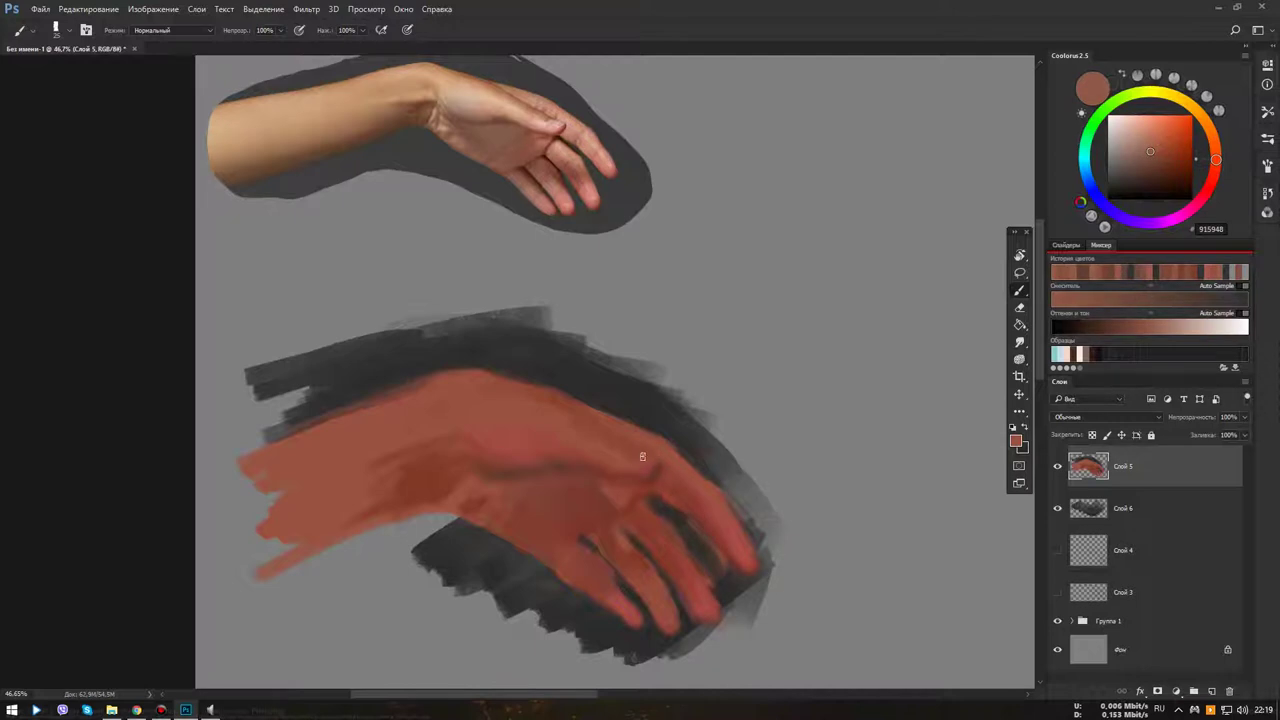
Zoom in on the hand and try darker and lighter red-browns on the Coolorus wheel
scroll(686, 485, "down", 5)
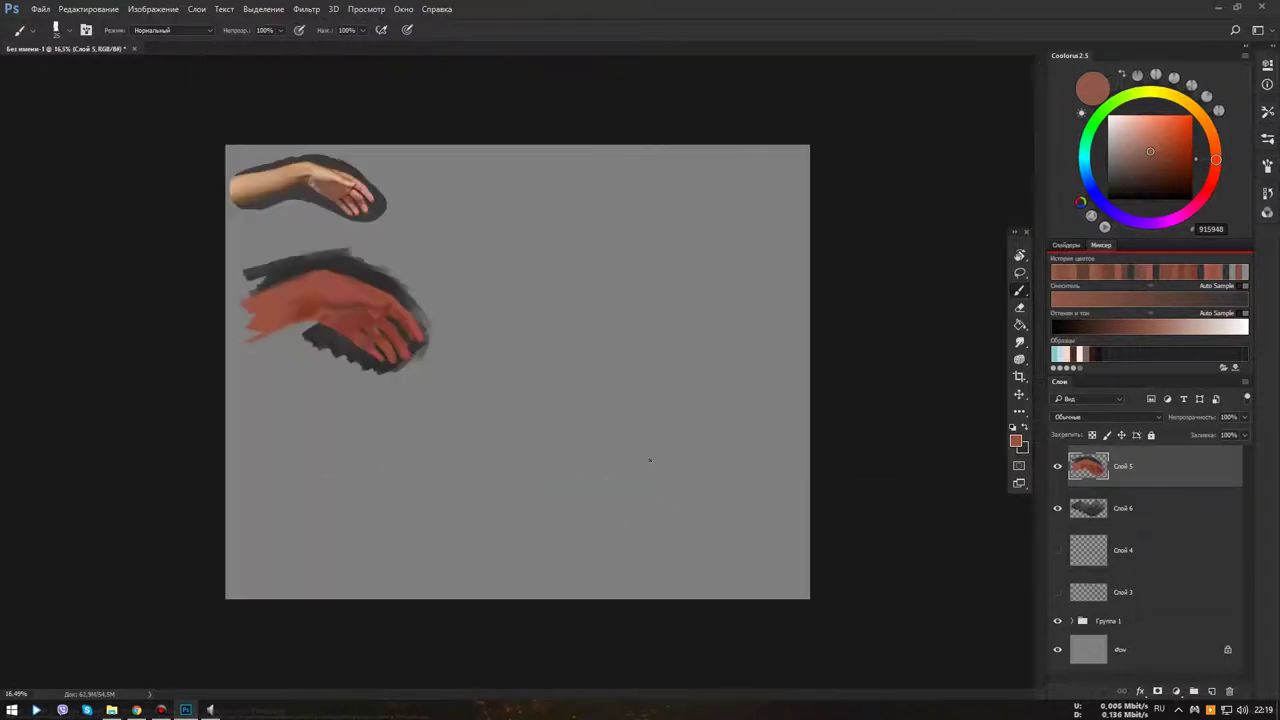
scroll(370, 288, "up", 3)
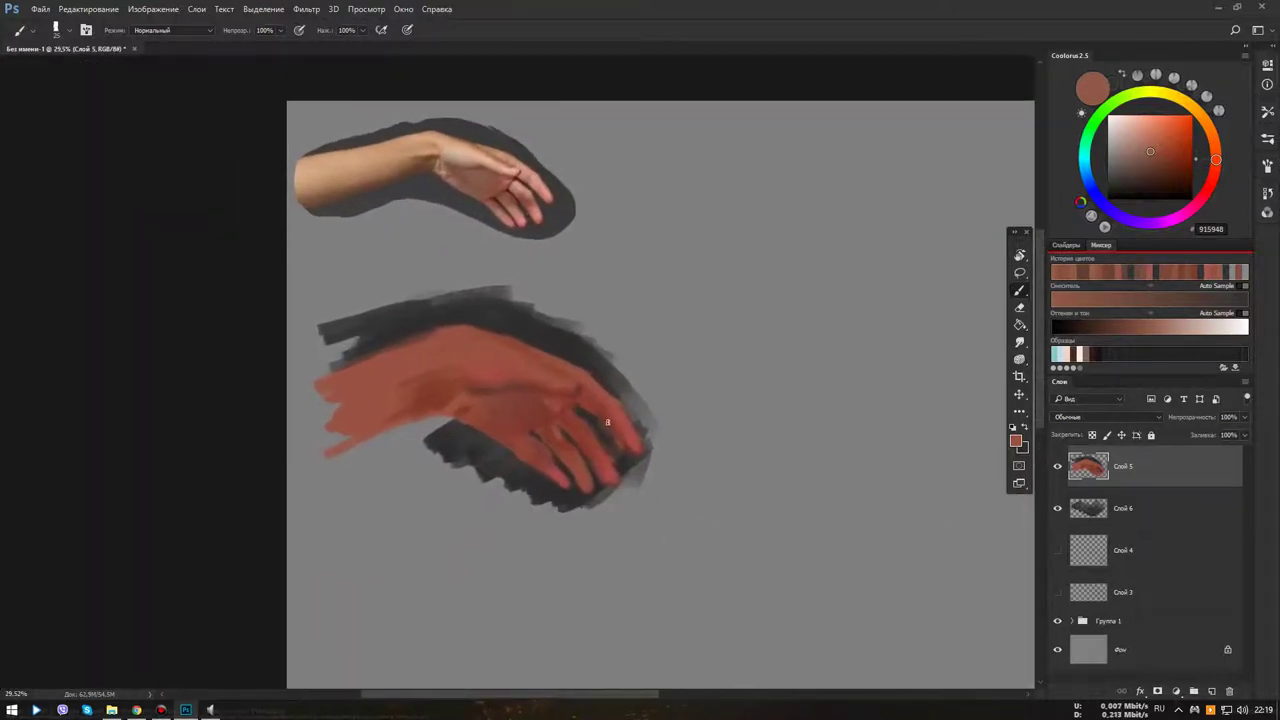
scroll(588, 422, "up", 2)
scroll(588, 422, "up", 2)
scroll(602, 454, "up", 1)
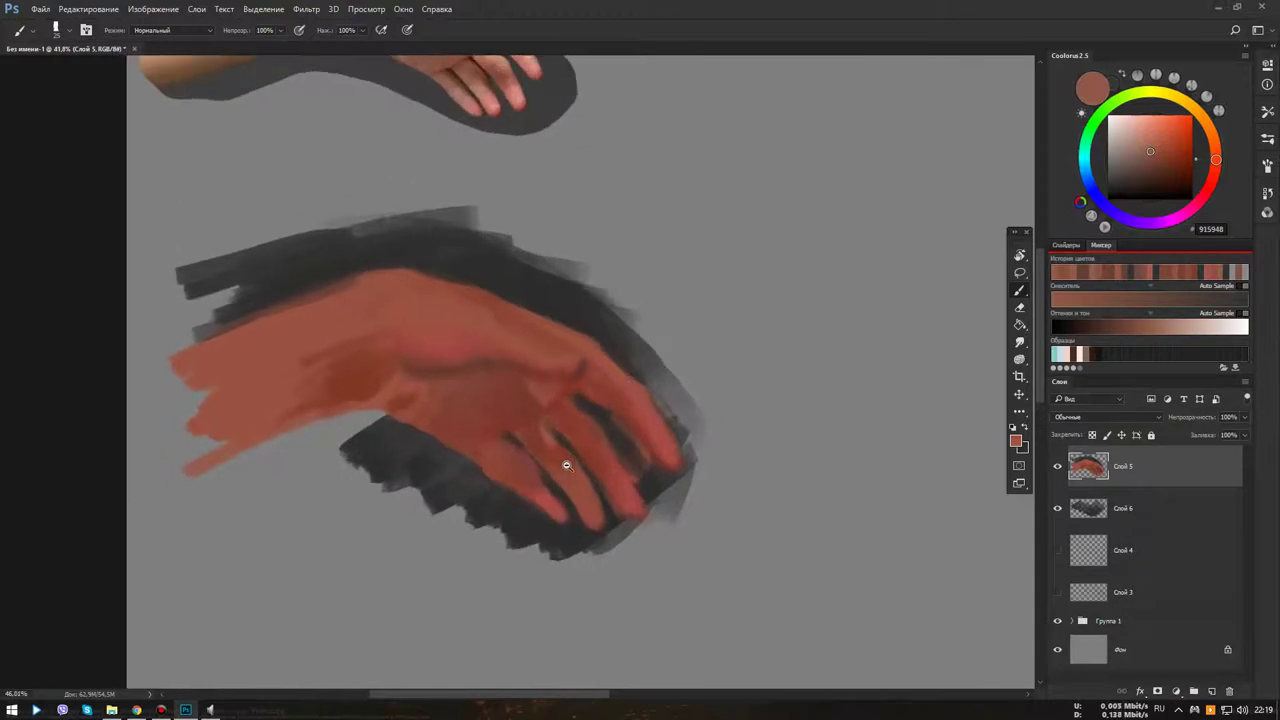
scroll(566, 457, "down", 3)
scroll(529, 463, "up", 3)
scroll(563, 463, "up", 1)
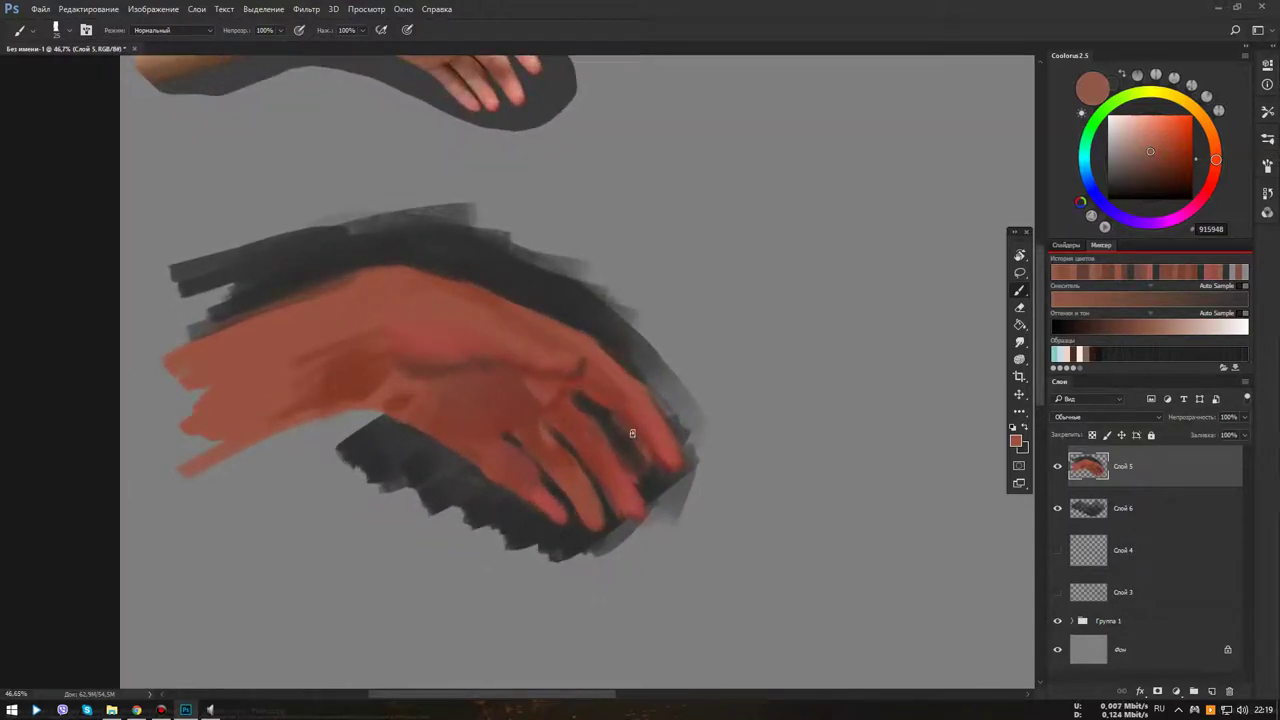
scroll(631, 433, "down", 1)
scroll(703, 494, "up", 1)
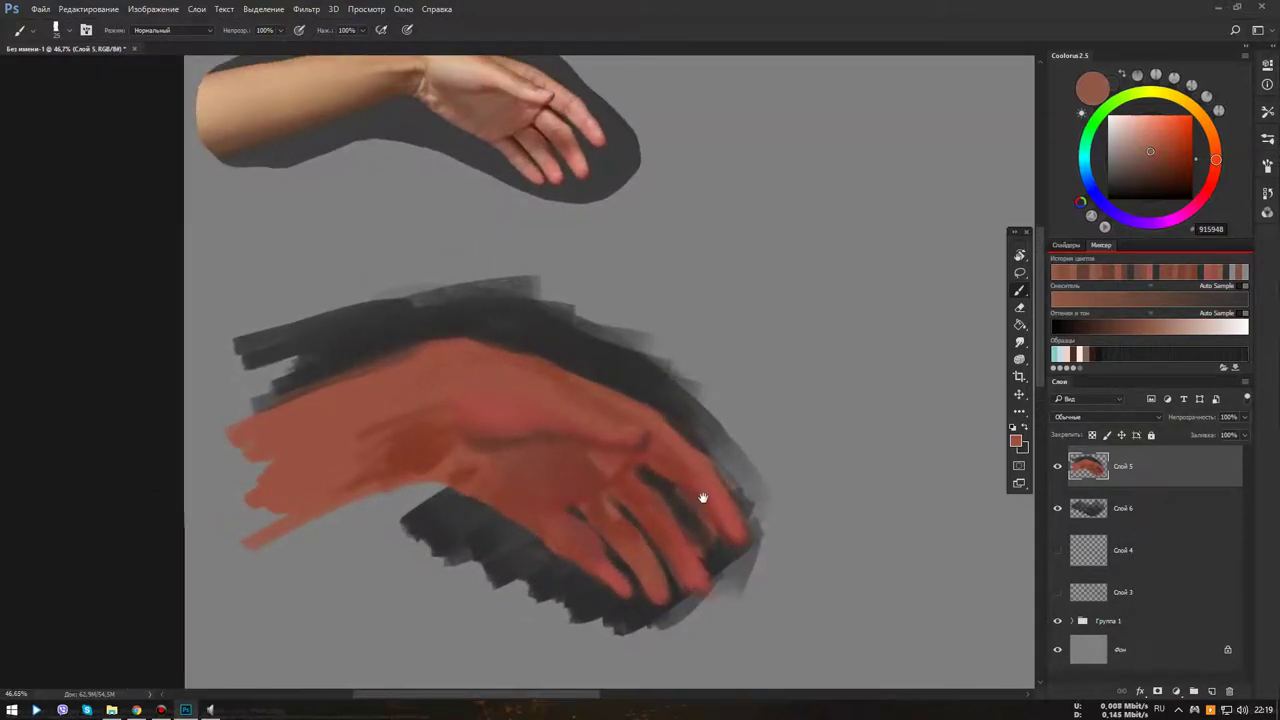
left_click(631, 452, "alt")
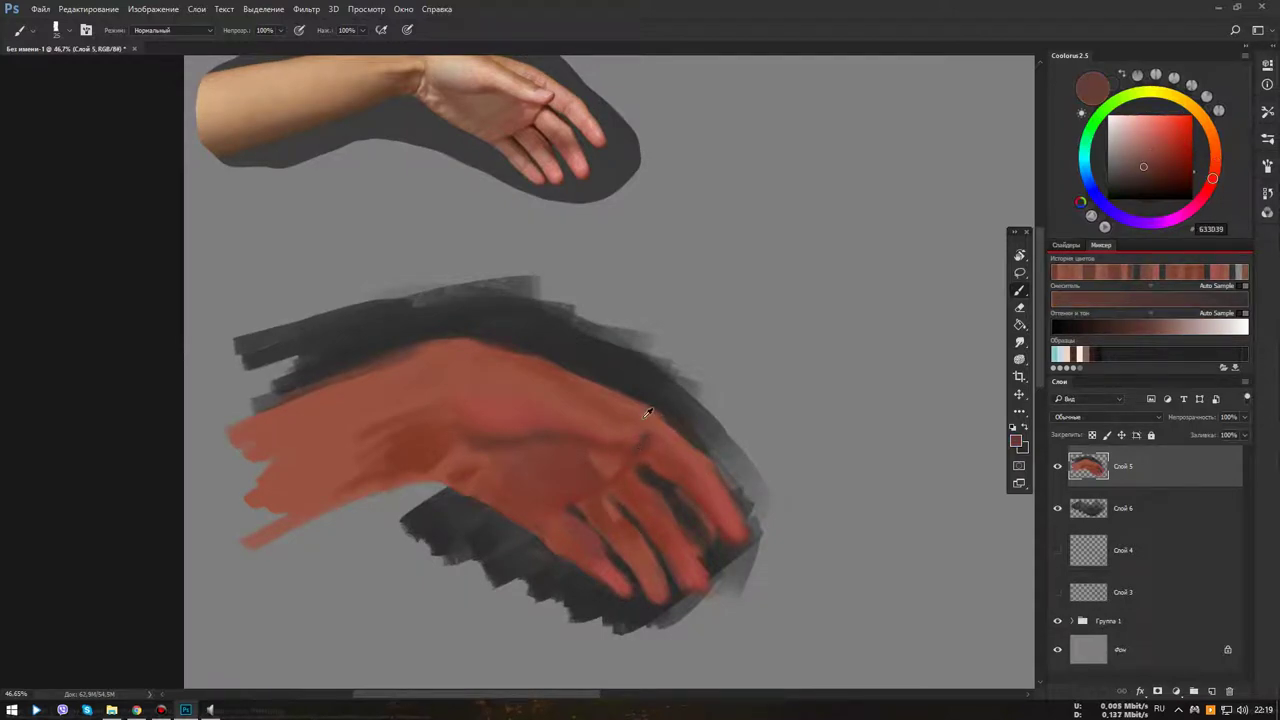
left_click(651, 432, "alt")
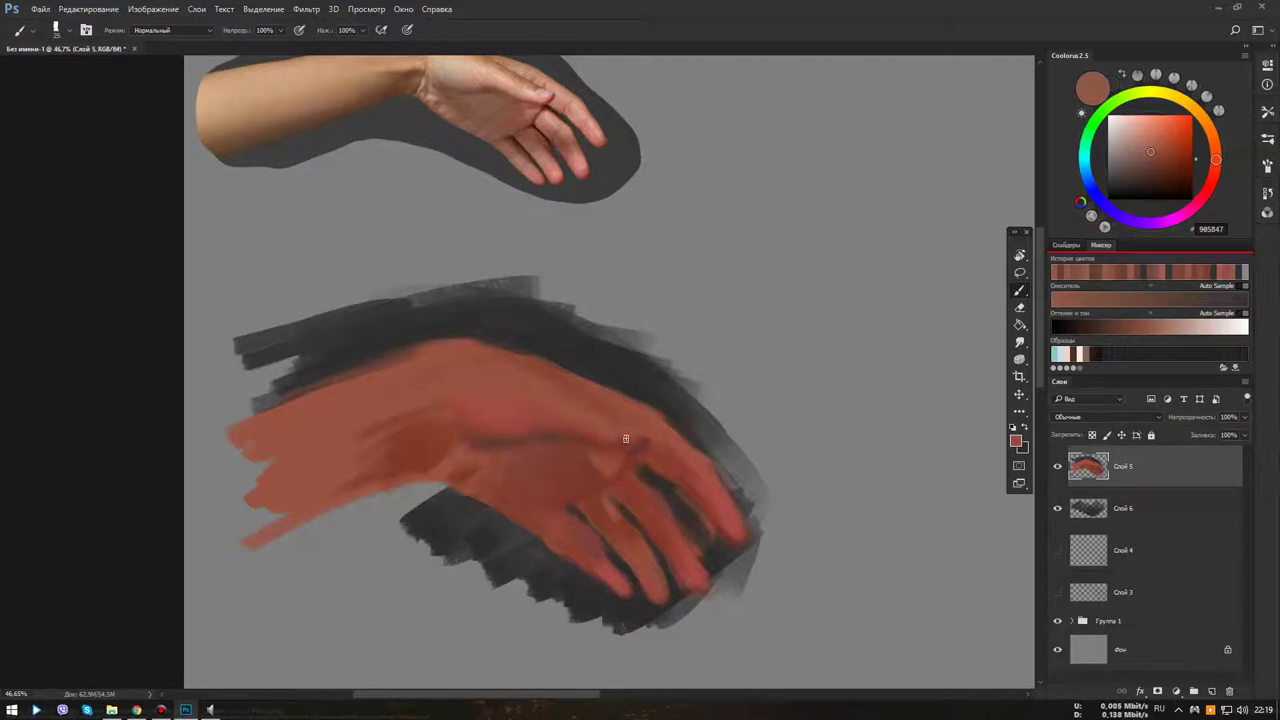
Try brighter and muted reds, then eyedrop red-brown 7C412D from the painted hand
left_click(628, 440, "alt")
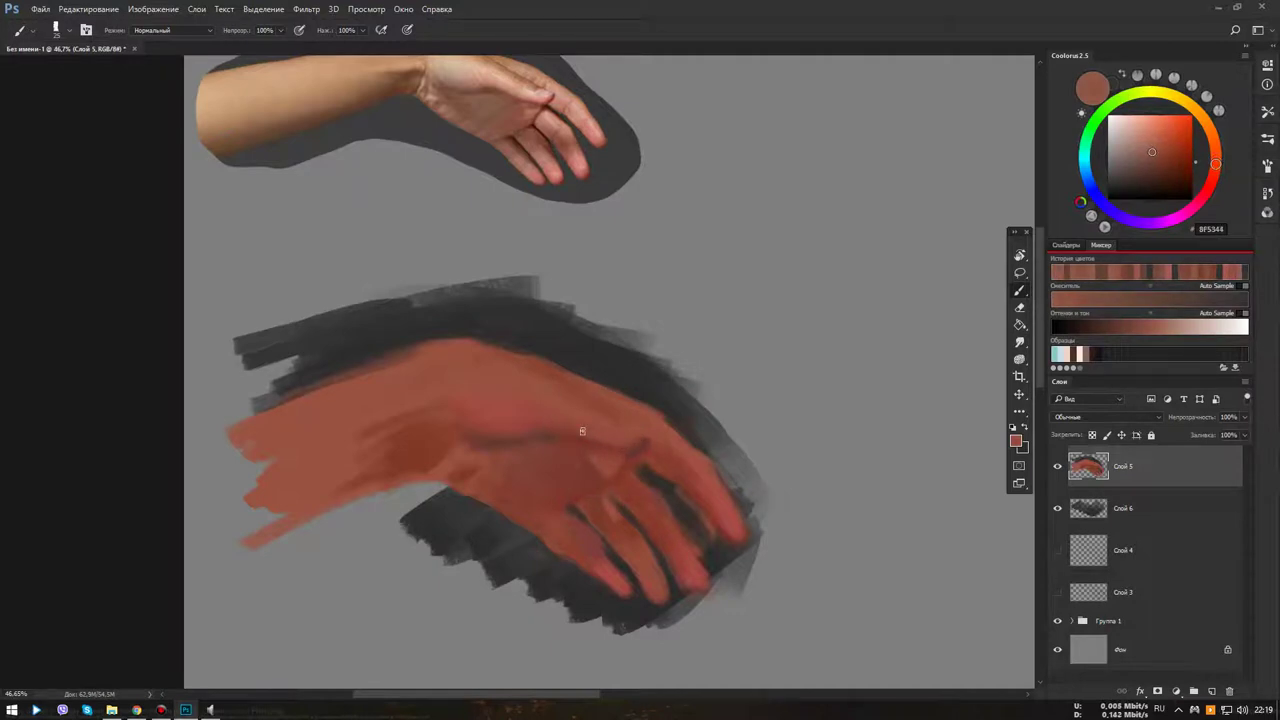
left_click(610, 428, "alt")
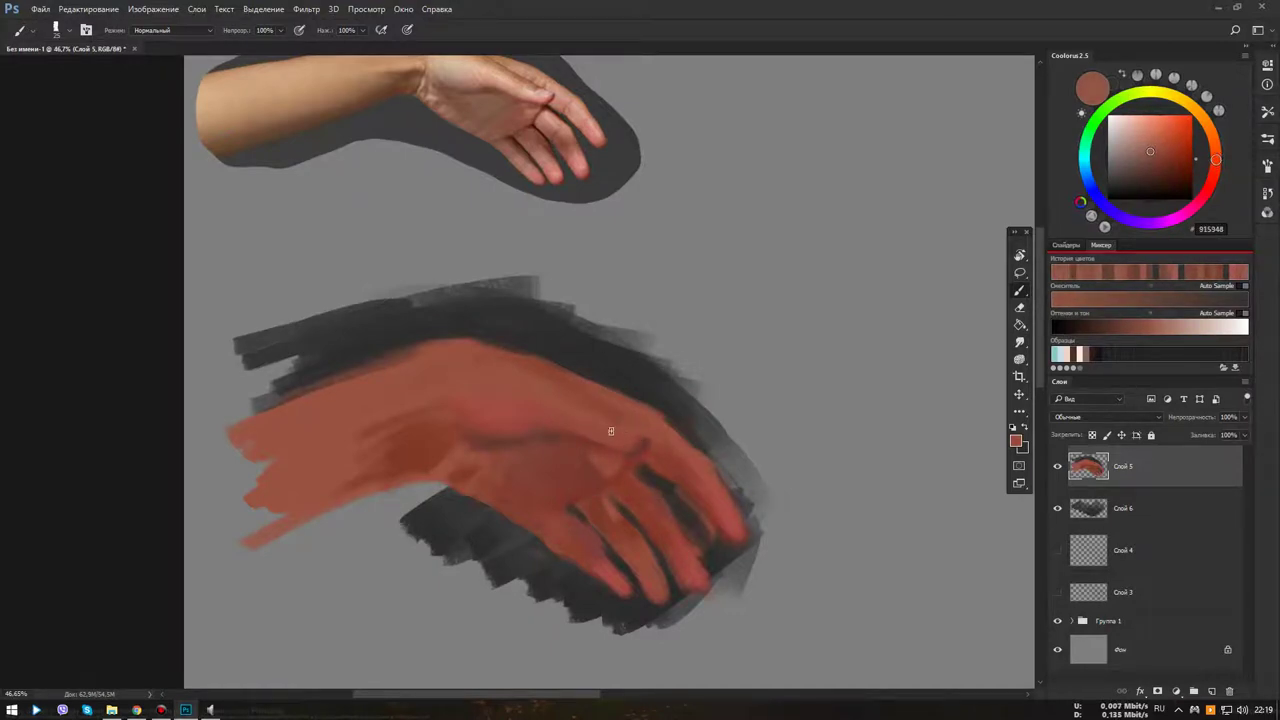
left_click(557, 371, "alt")
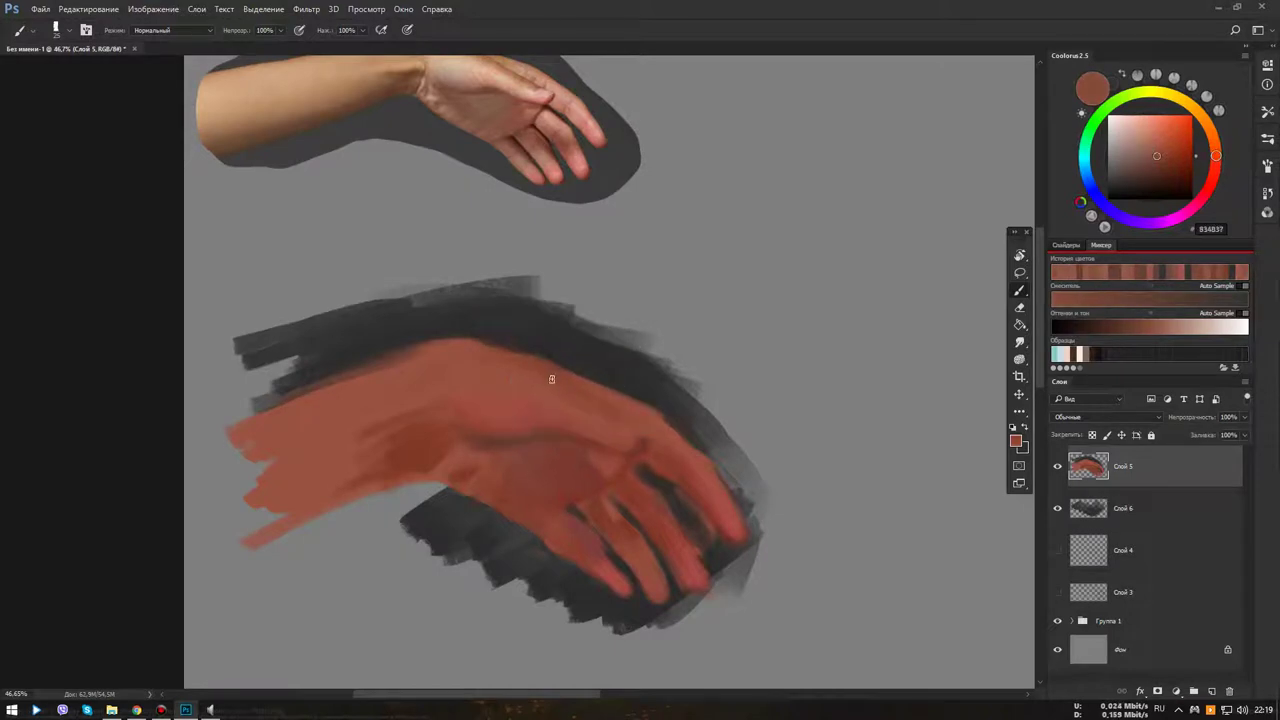
left_click(436, 455, "alt")
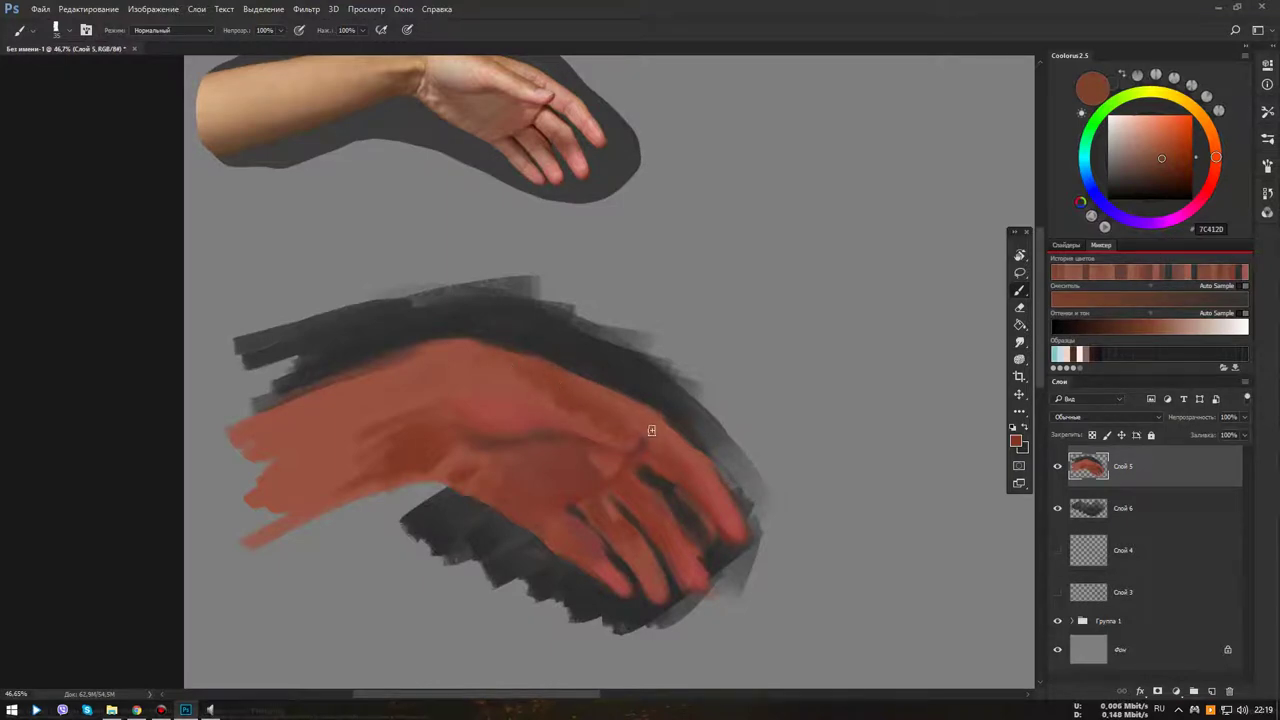
Swap to the dark grey swatch and back, then sample skin tone 925849 from the forearm
scroll(610, 450, "down", 2)
scroll(619, 450, "up", 1)
scroll(550, 372, "up", 1)
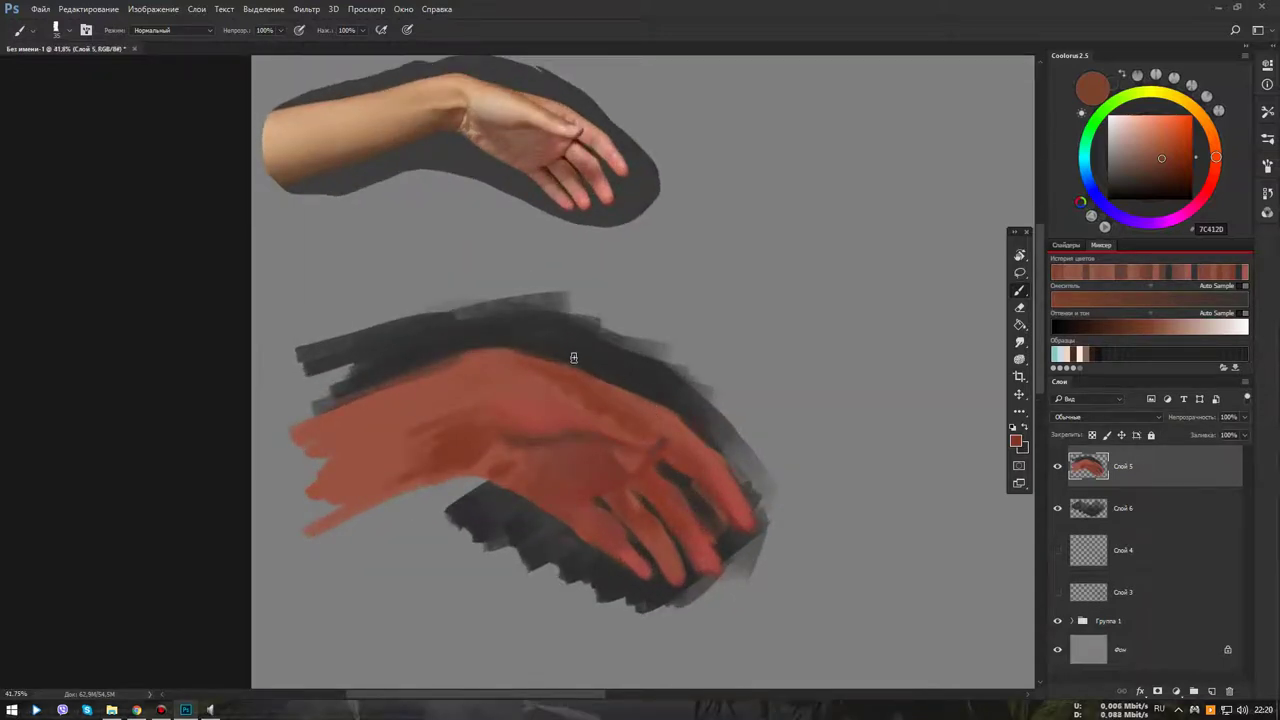
key("x")
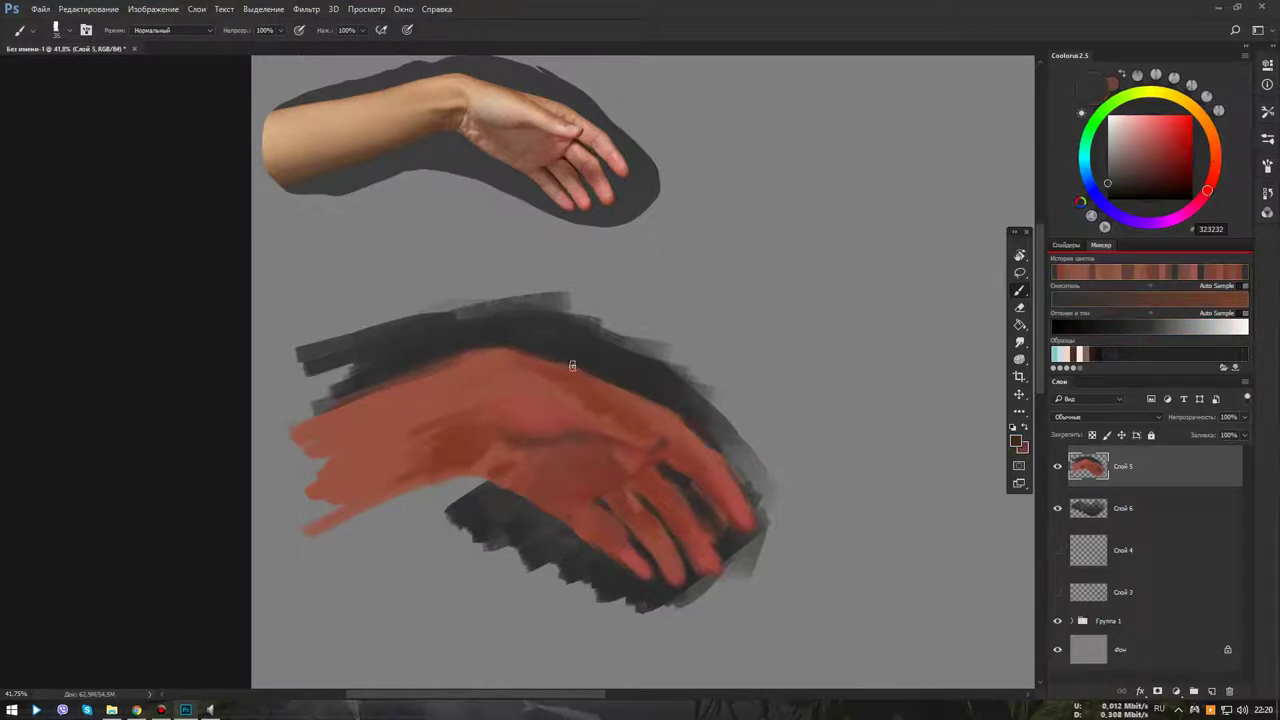
key("x")
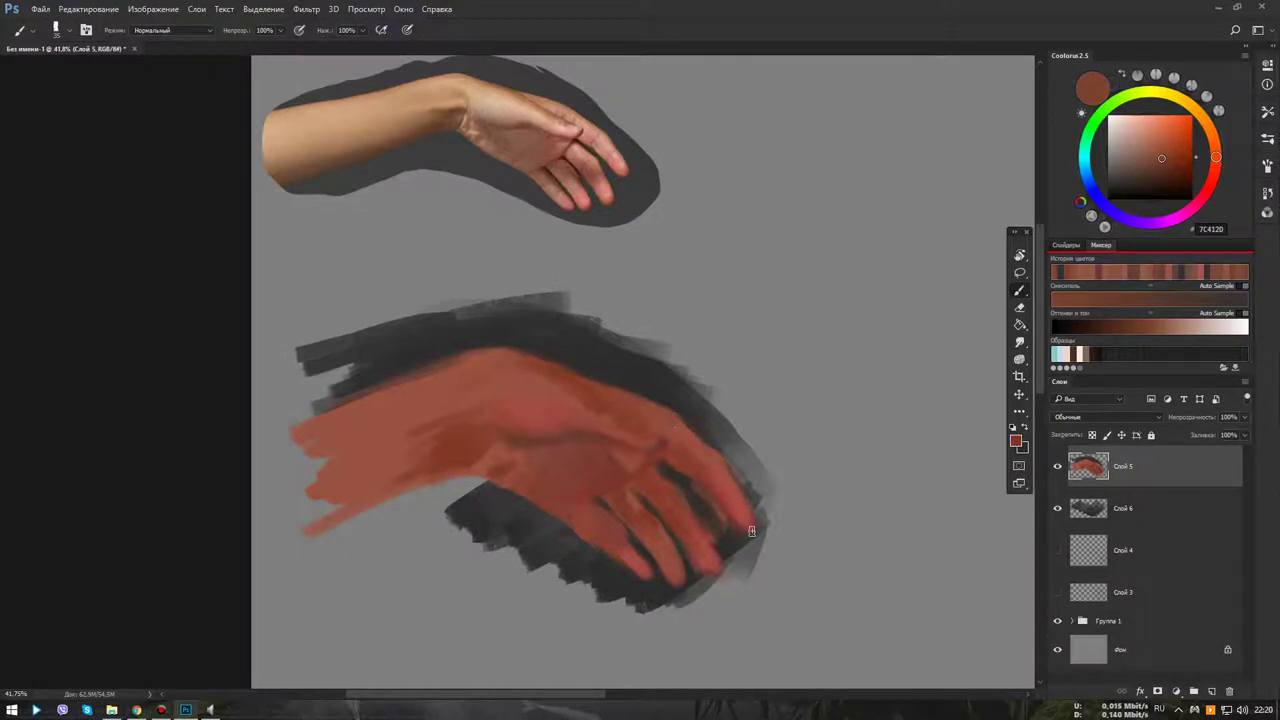
scroll(732, 512, "down", 2)
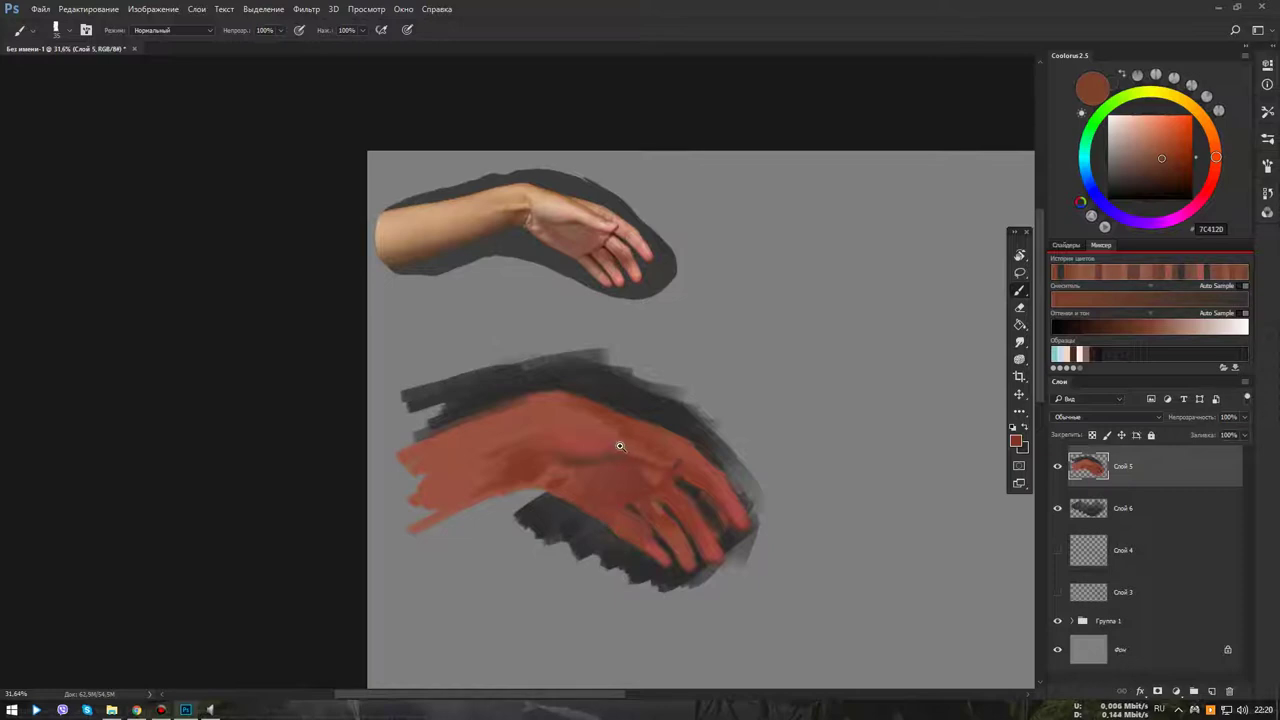
scroll(626, 423, "up", 2)
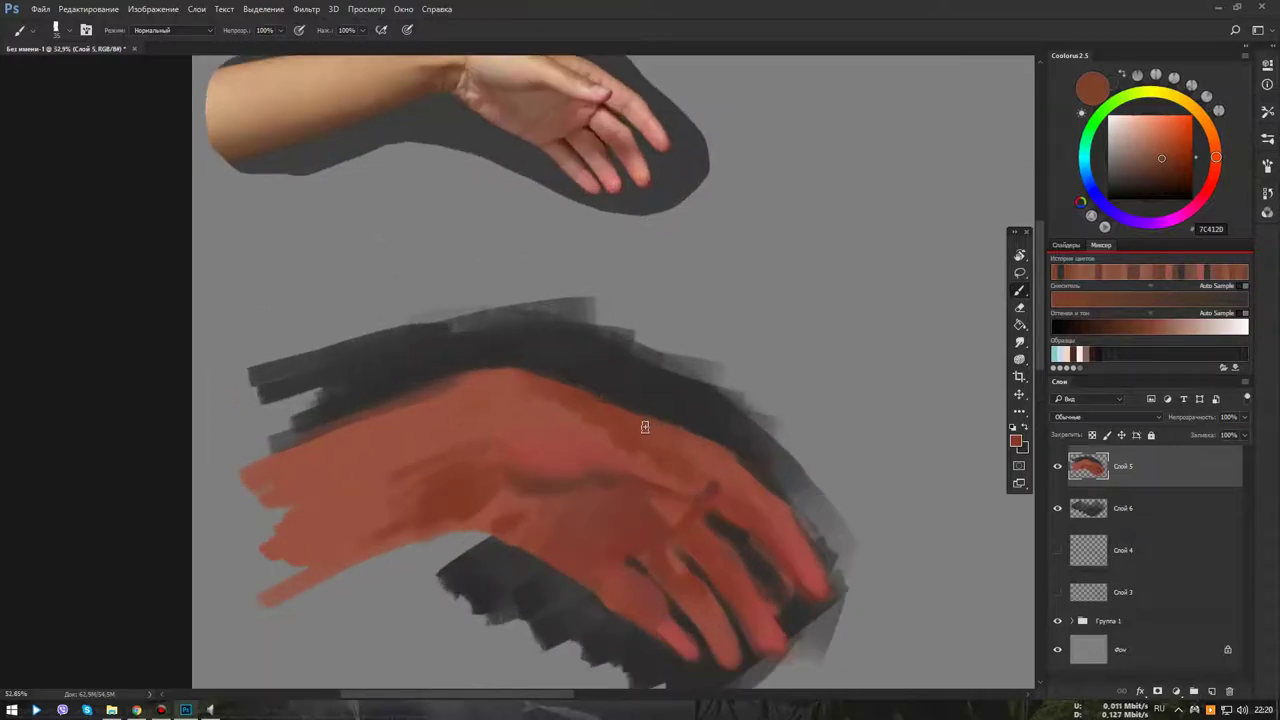
left_click(368, 447, "alt")
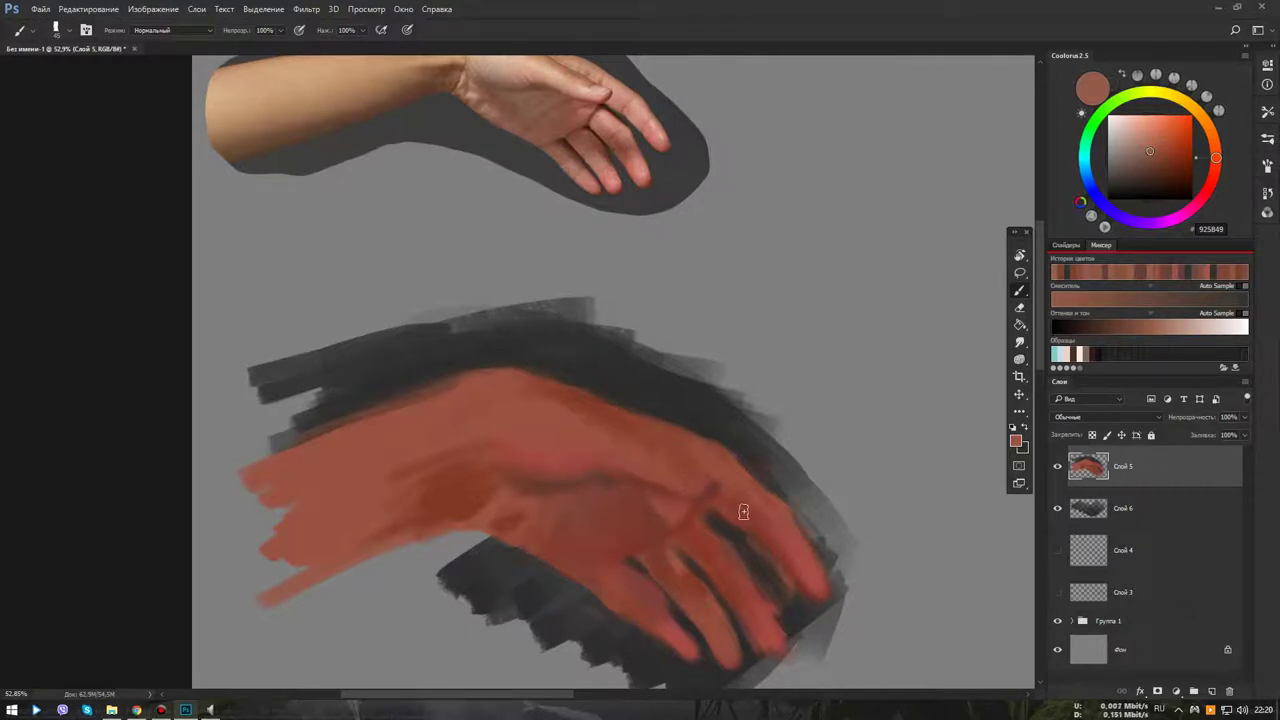
Pan to the red forearm and blend paint into it
scroll(740, 514, "down", 3)
scroll(720, 502, "up", 3)
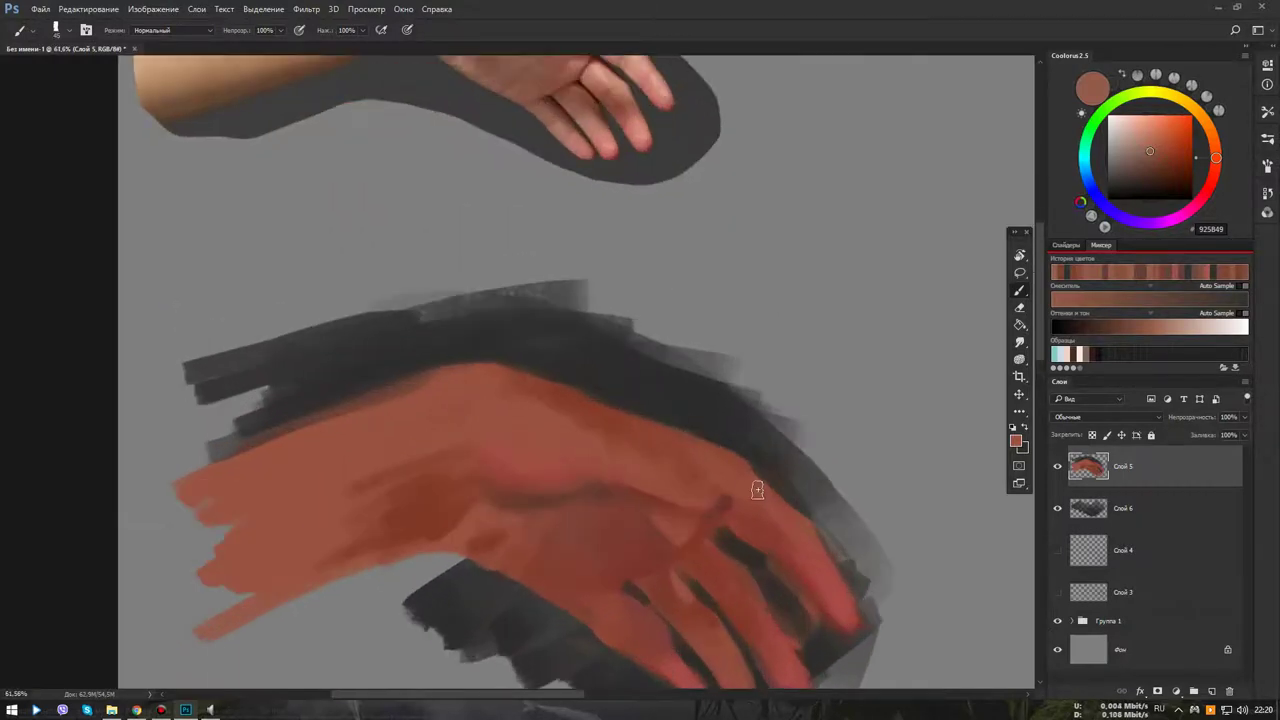
scroll(766, 449, "up", 2)
left_click_drag(778, 493, 765, 403)
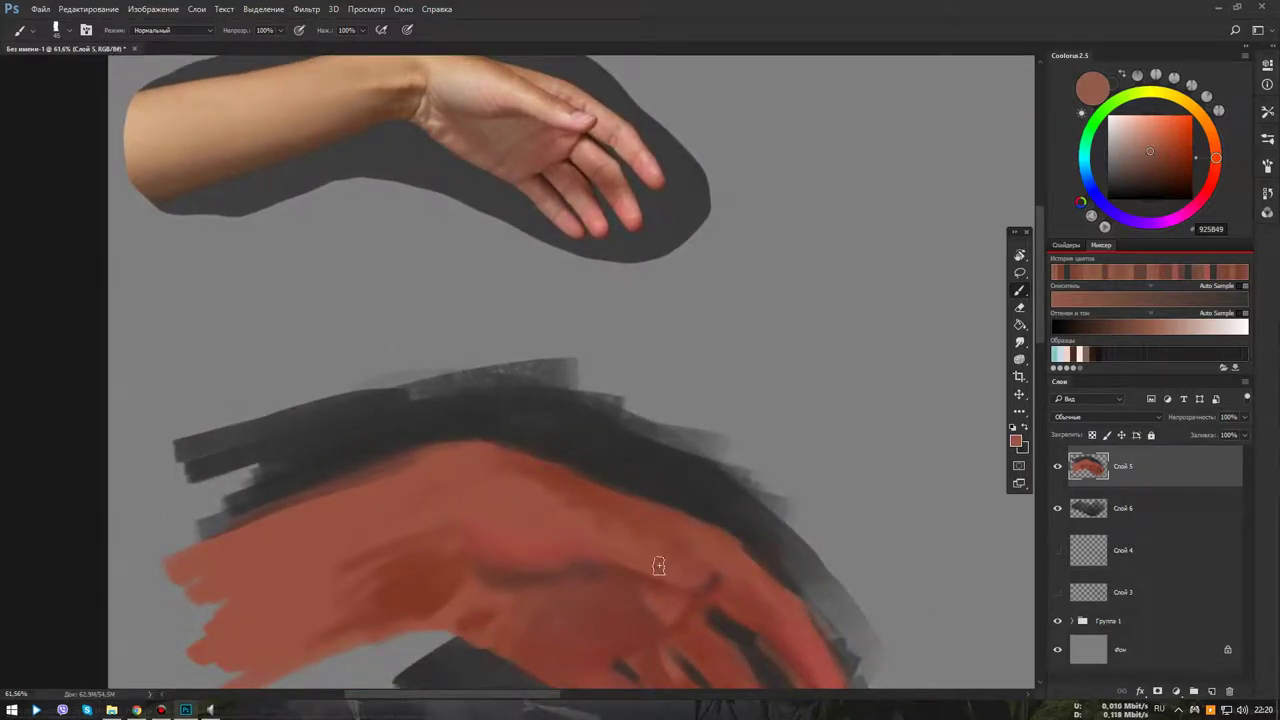
left_click_drag(660, 563, 680, 577)
Pick and sample darker red-browns from the hand, ending on 7B3A38
left_click(686, 548, "alt")
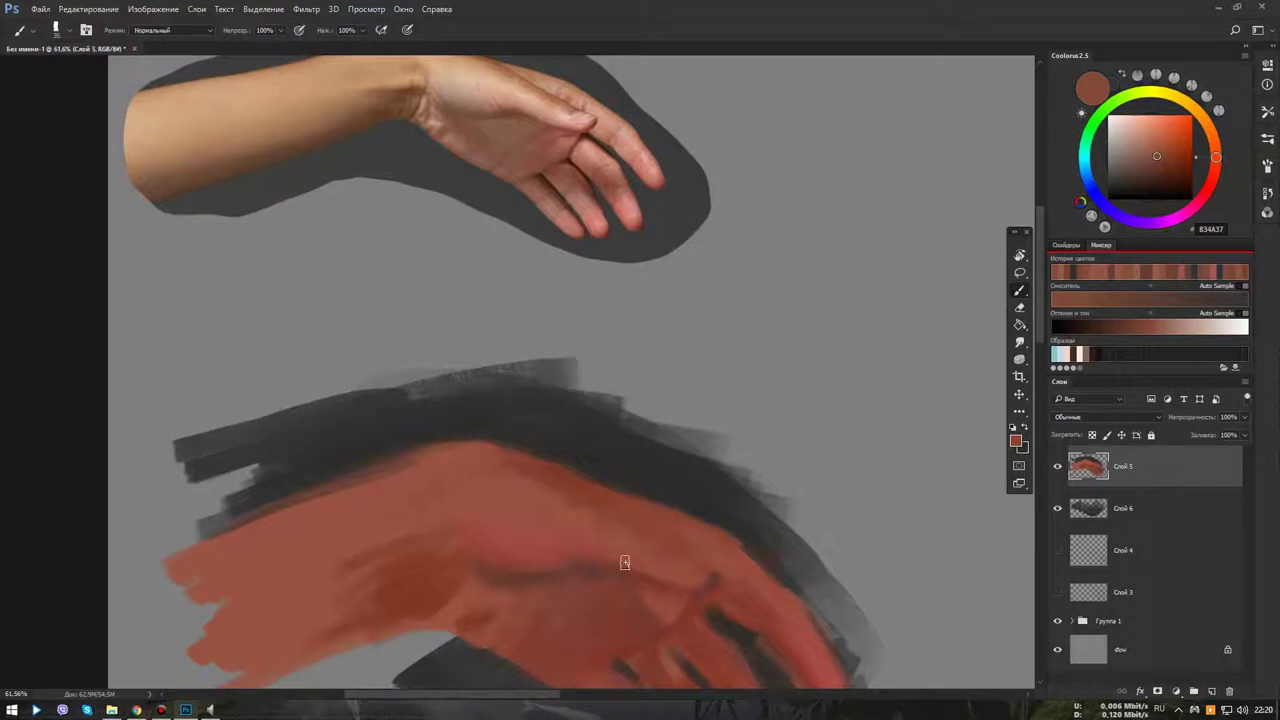
left_click(601, 495, "alt")
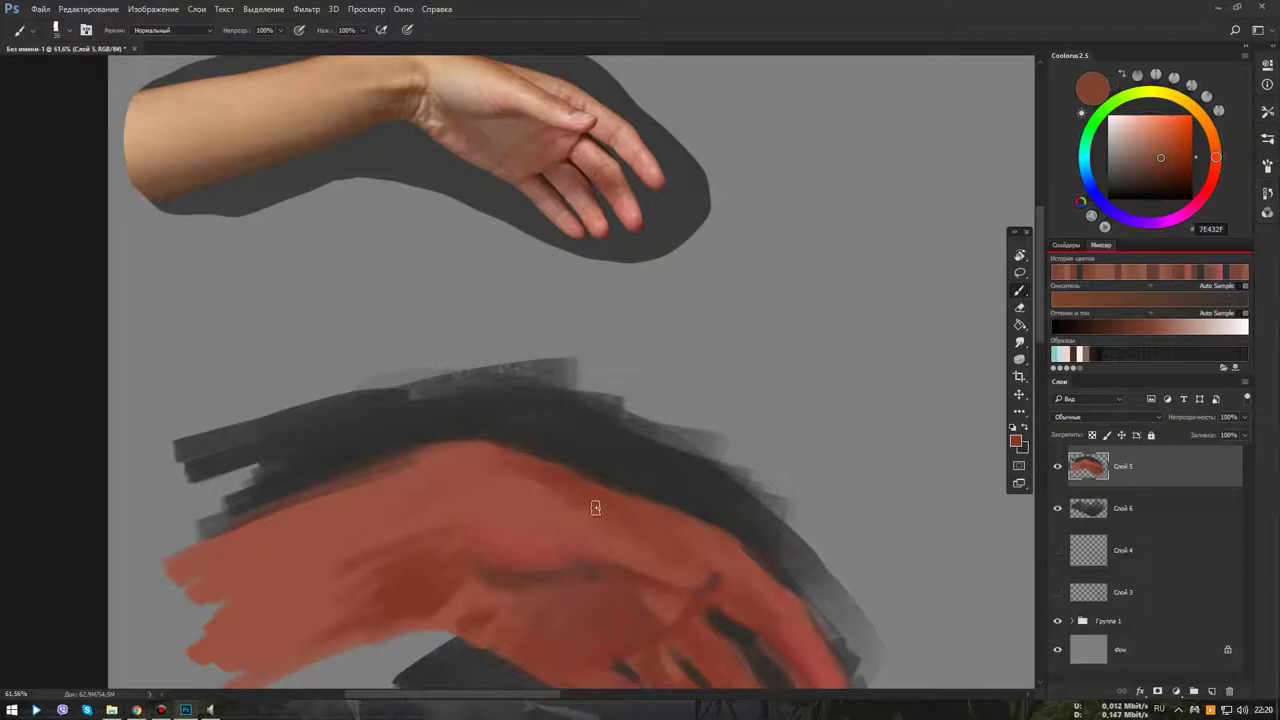
left_click_drag(677, 562, 654, 504)
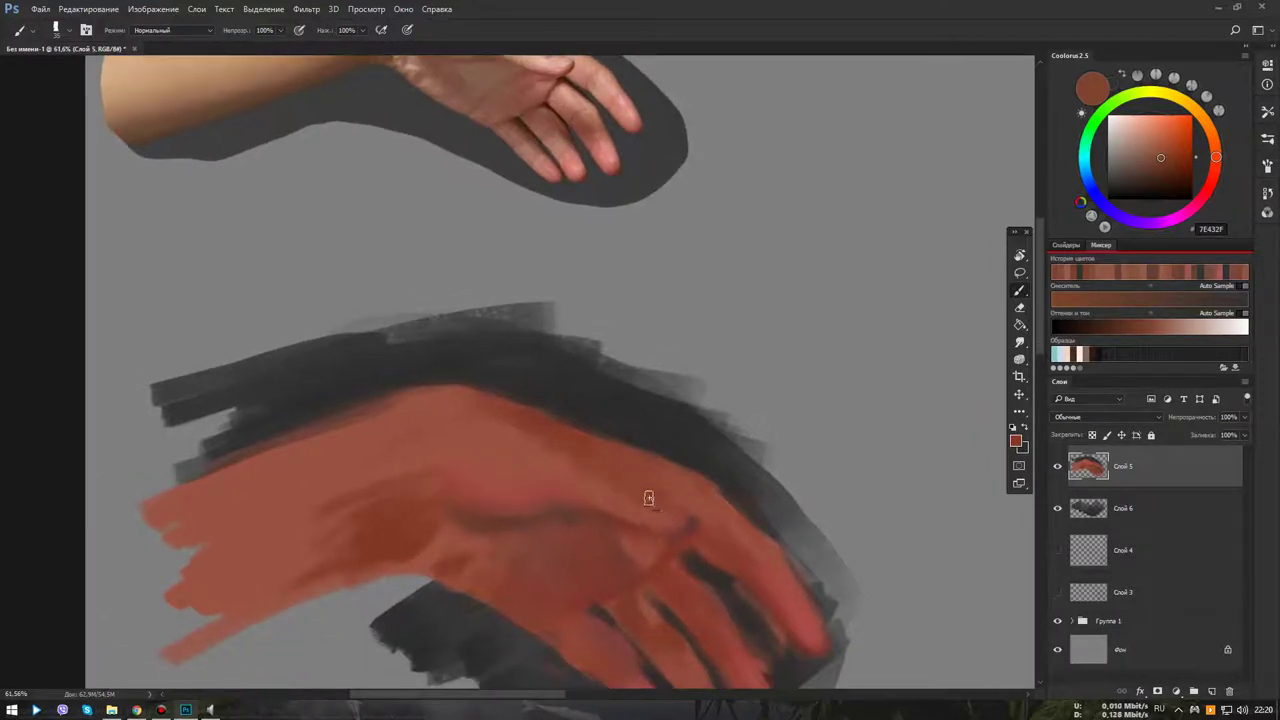
left_click(680, 520, "alt")
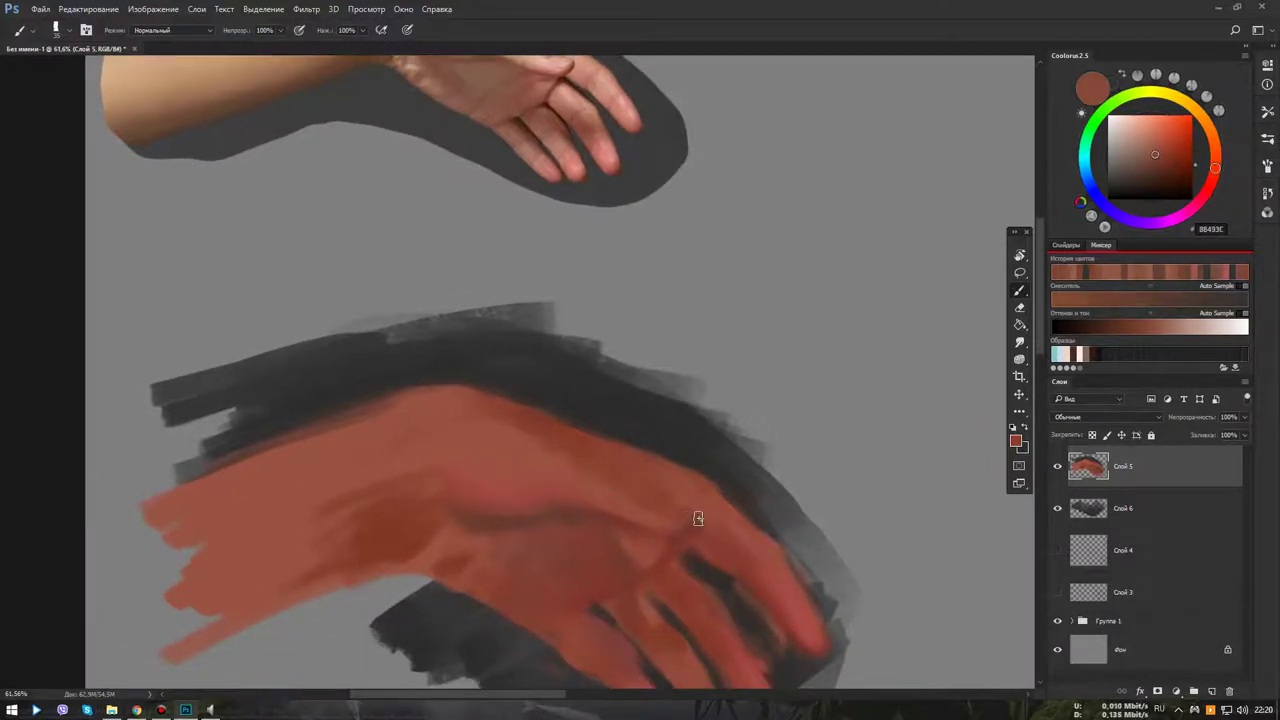
left_click(690, 519, "alt")
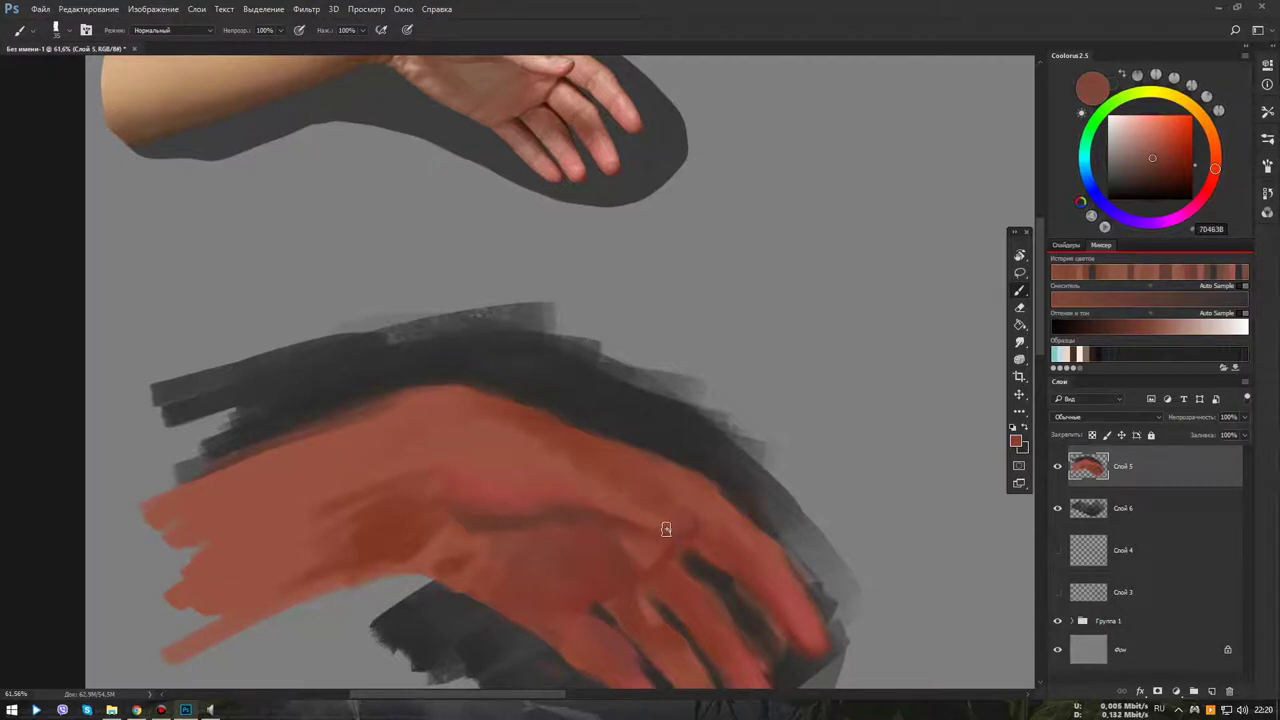
left_click(698, 534, "alt")
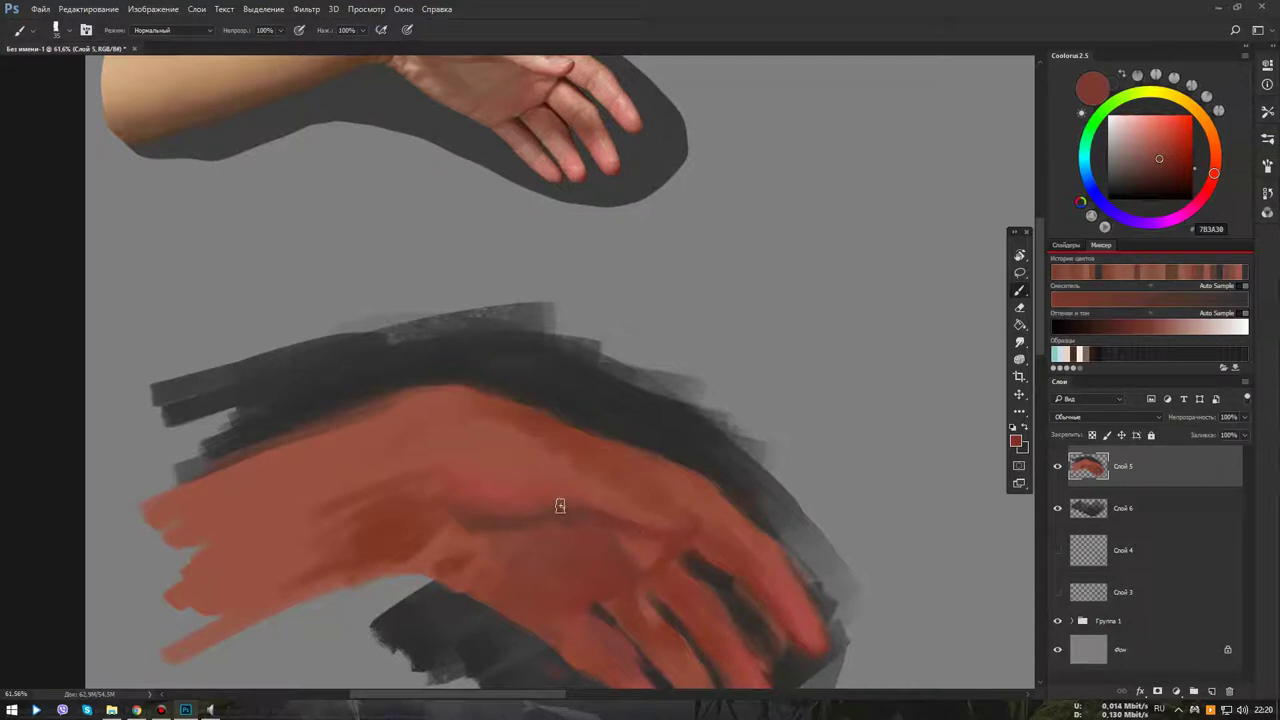
Pick darker muted brown 624139 in Coolorus, checking it against the reference hand
scroll(697, 541, "down", 5)
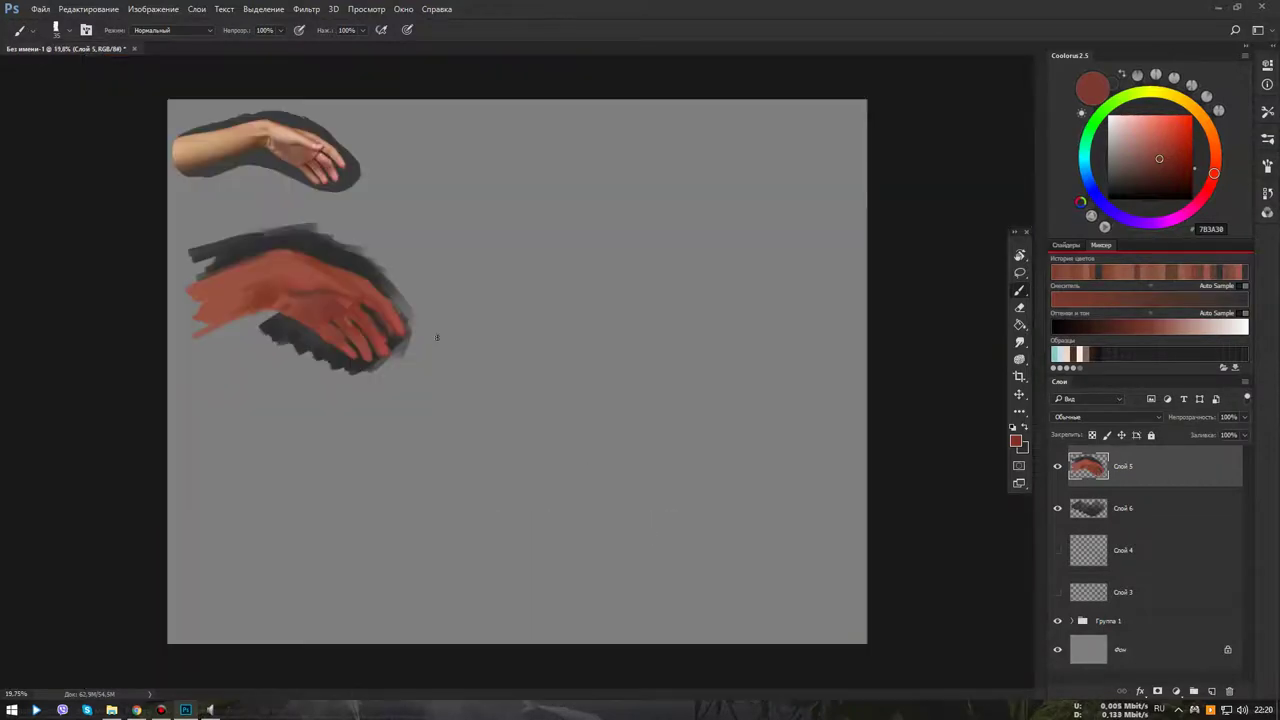
scroll(425, 337, "up", 3)
scroll(409, 337, "up", 3)
left_click(520, 352, "alt")
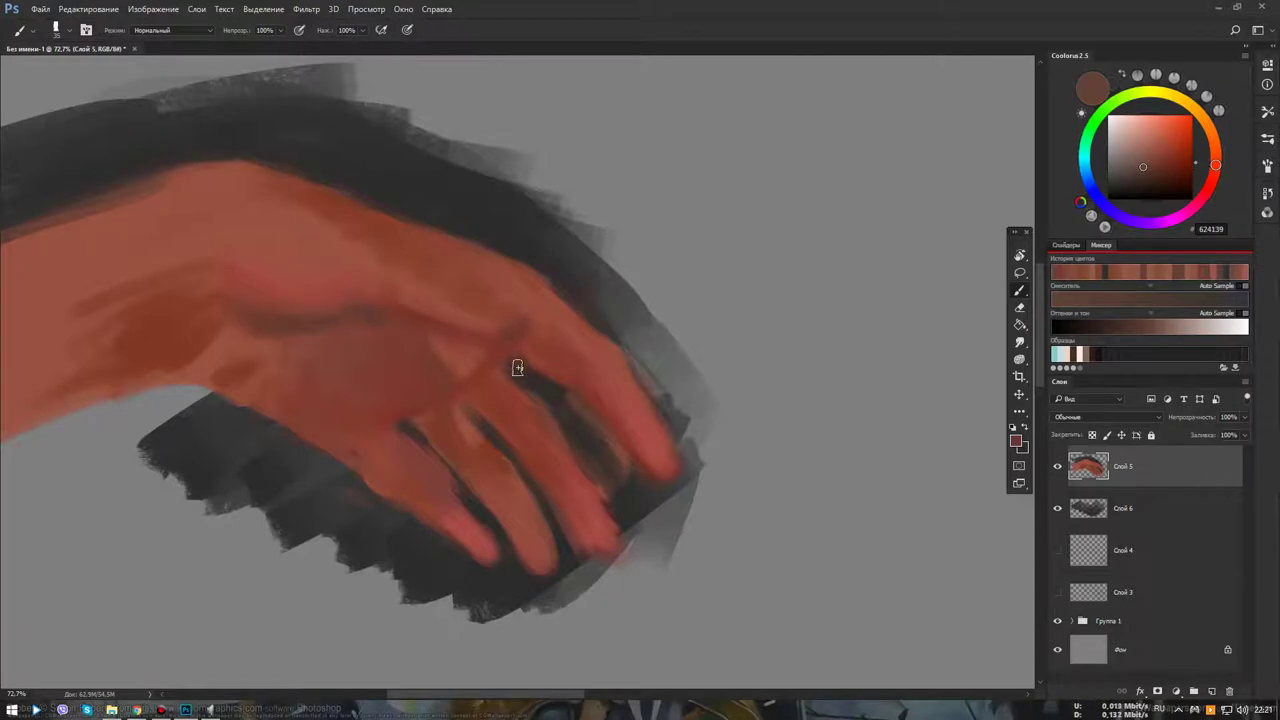
scroll(514, 366, "down", 3)
left_click_drag(600, 380, 761, 432)
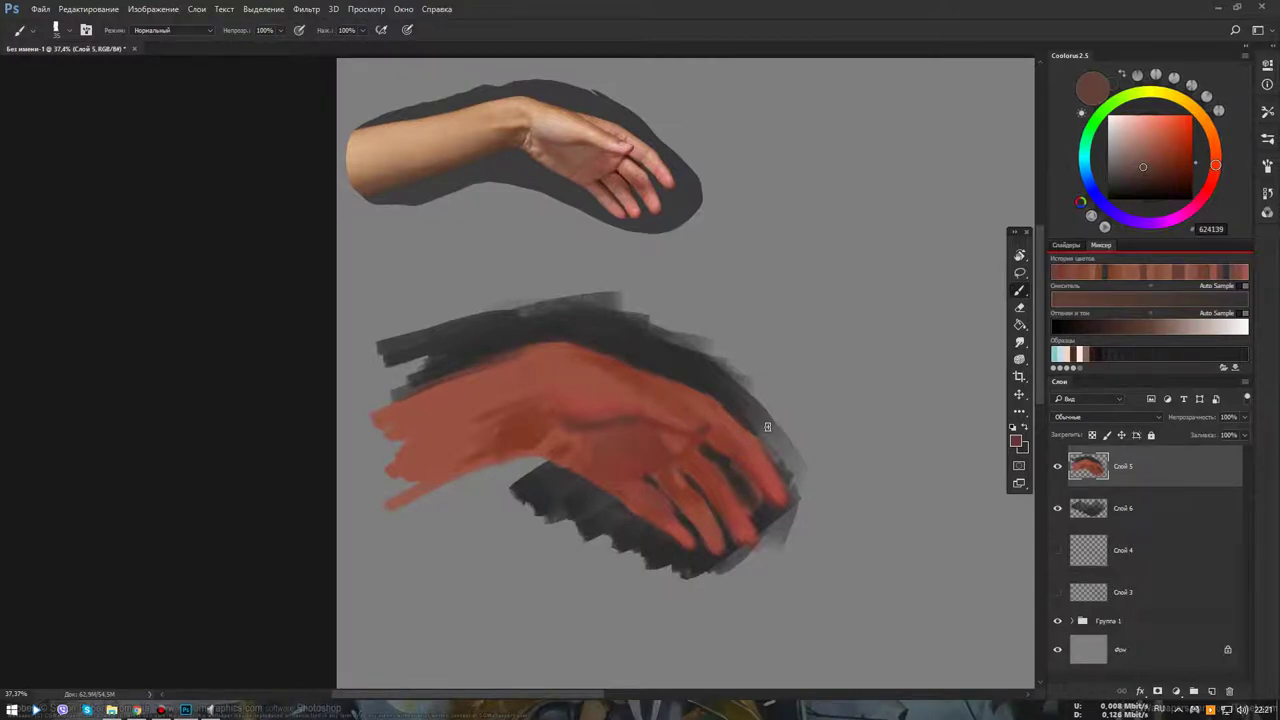
scroll(686, 438, "up", 2)
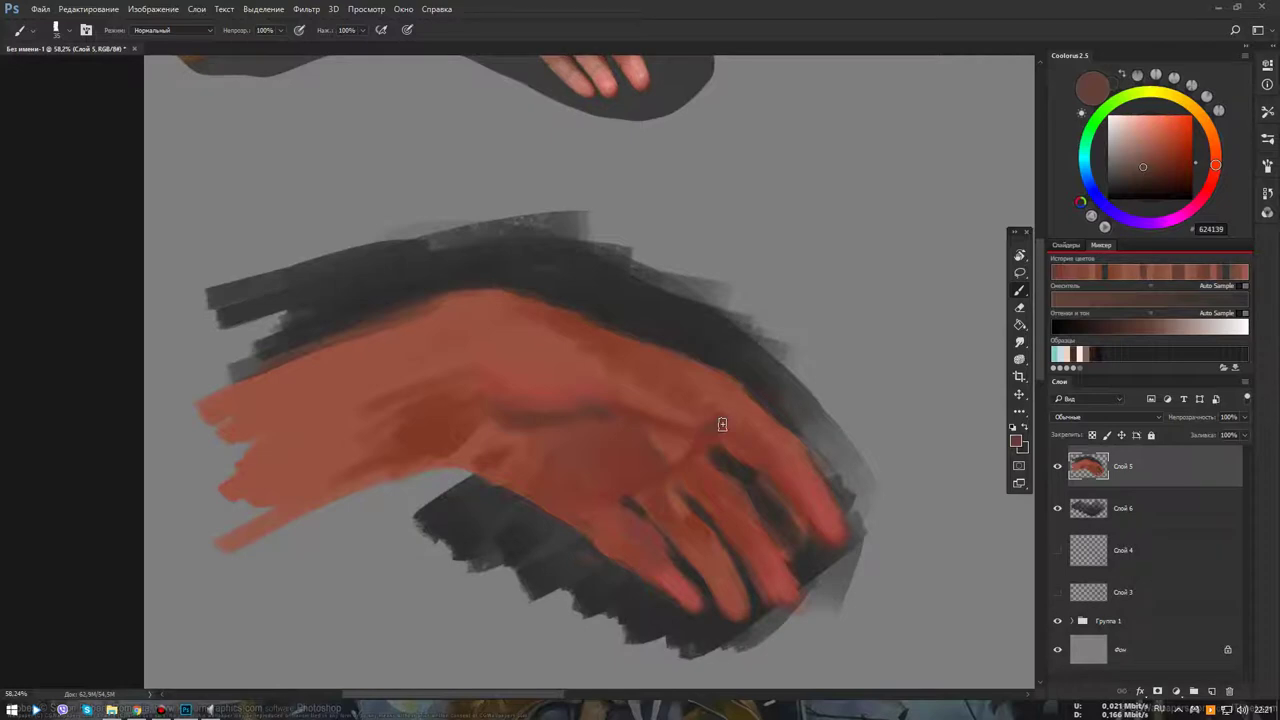
Sample mid skin tones from the painted hand, then pick up the dark shadow paint
left_click(528, 342, "alt")
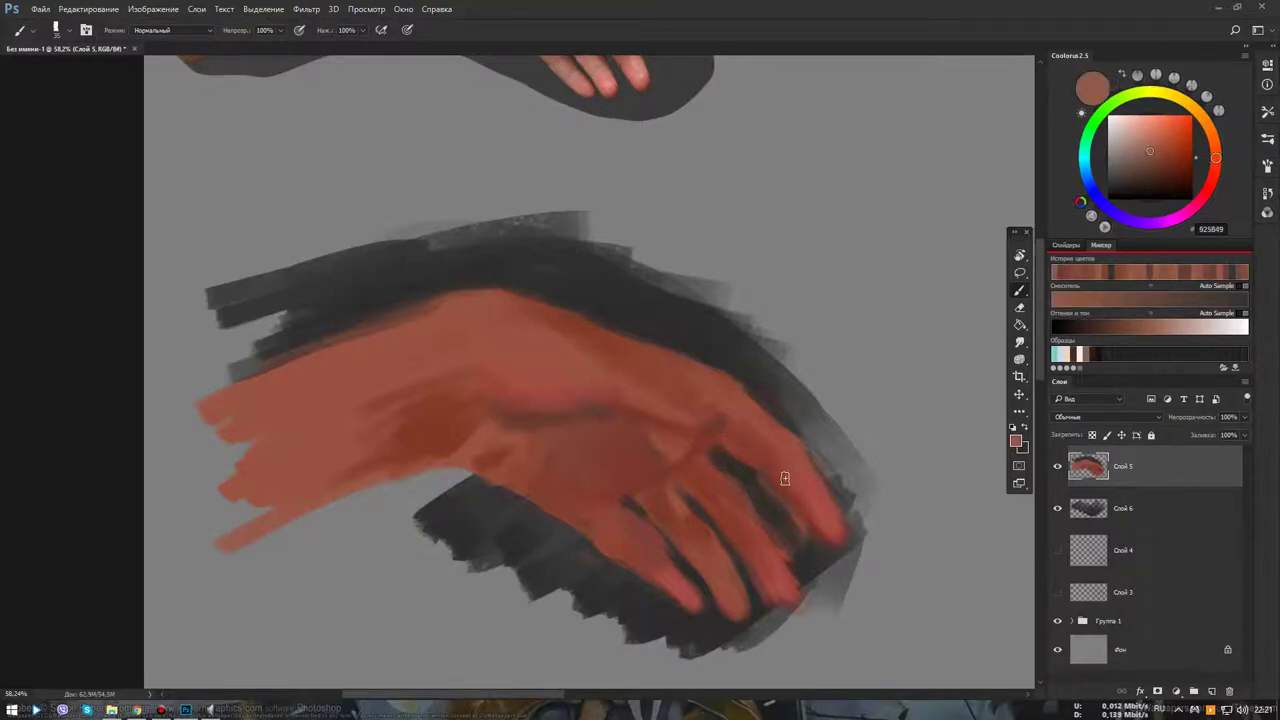
left_click(811, 496, "alt")
scroll(811, 496, "down", 5)
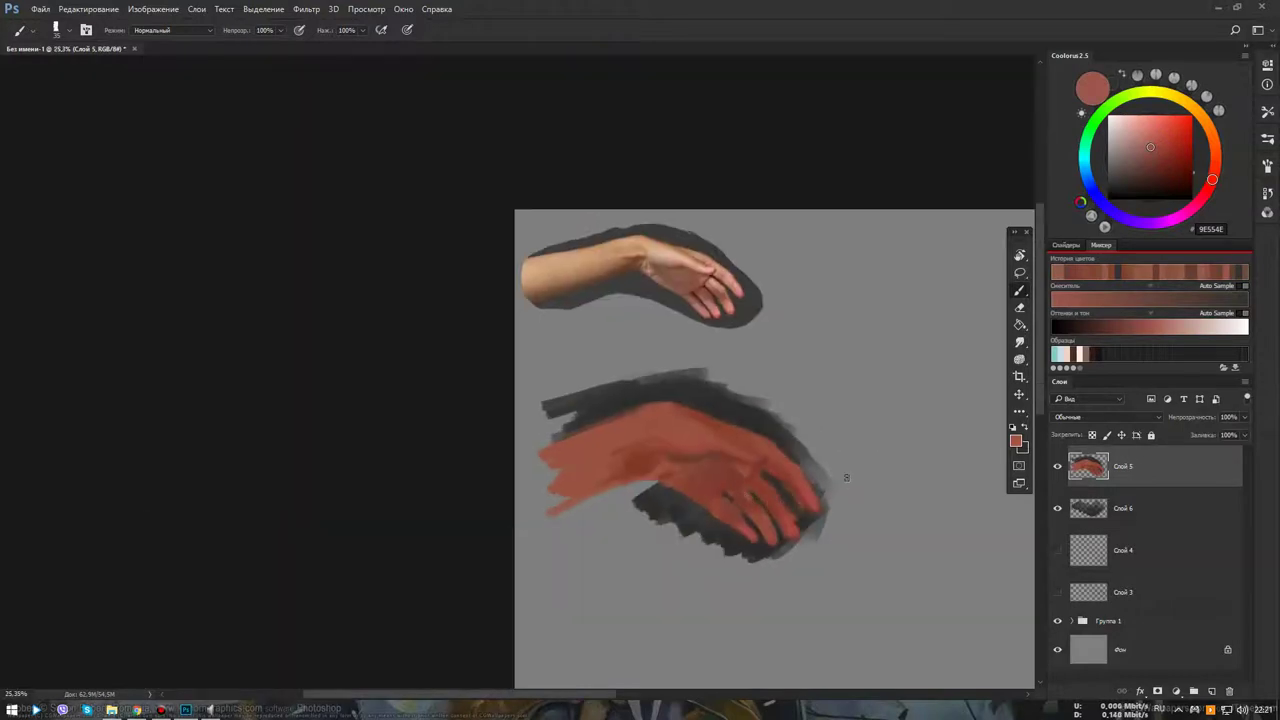
scroll(779, 473, "up", 1)
scroll(795, 478, "up", 1)
scroll(800, 481, "up", 1)
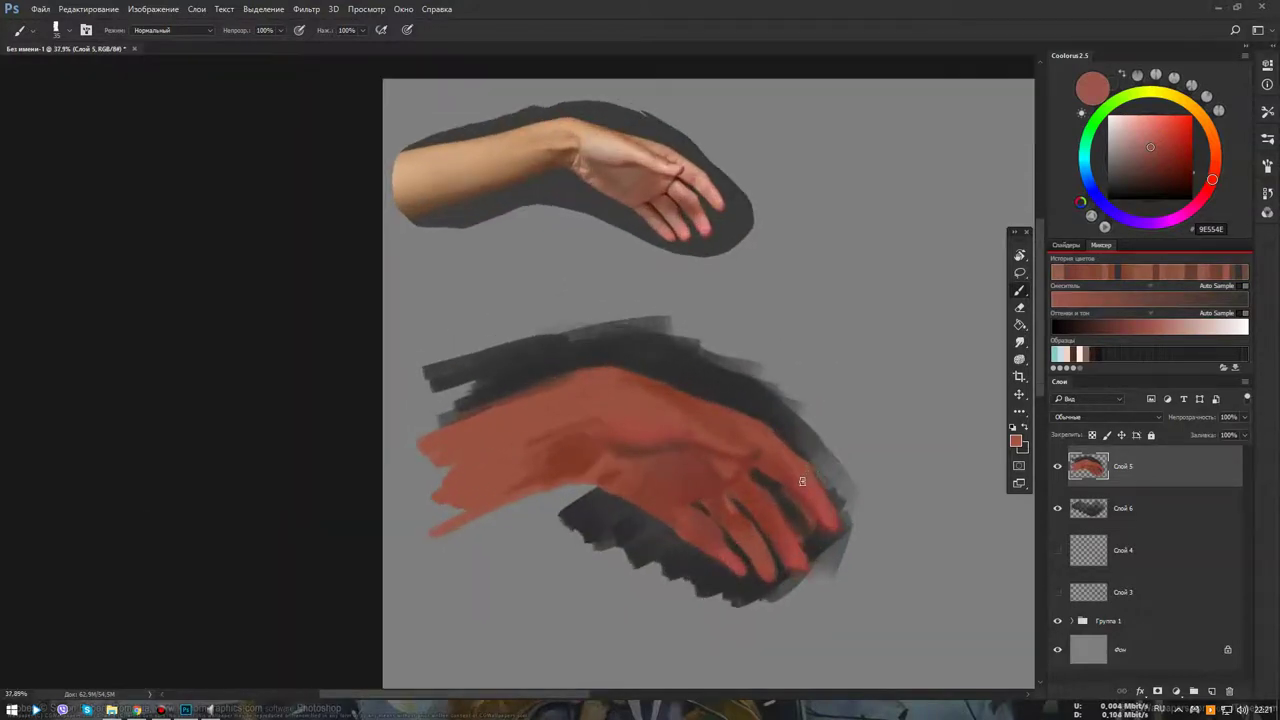
scroll(810, 475, "up", 1)
scroll(714, 488, "up", 2)
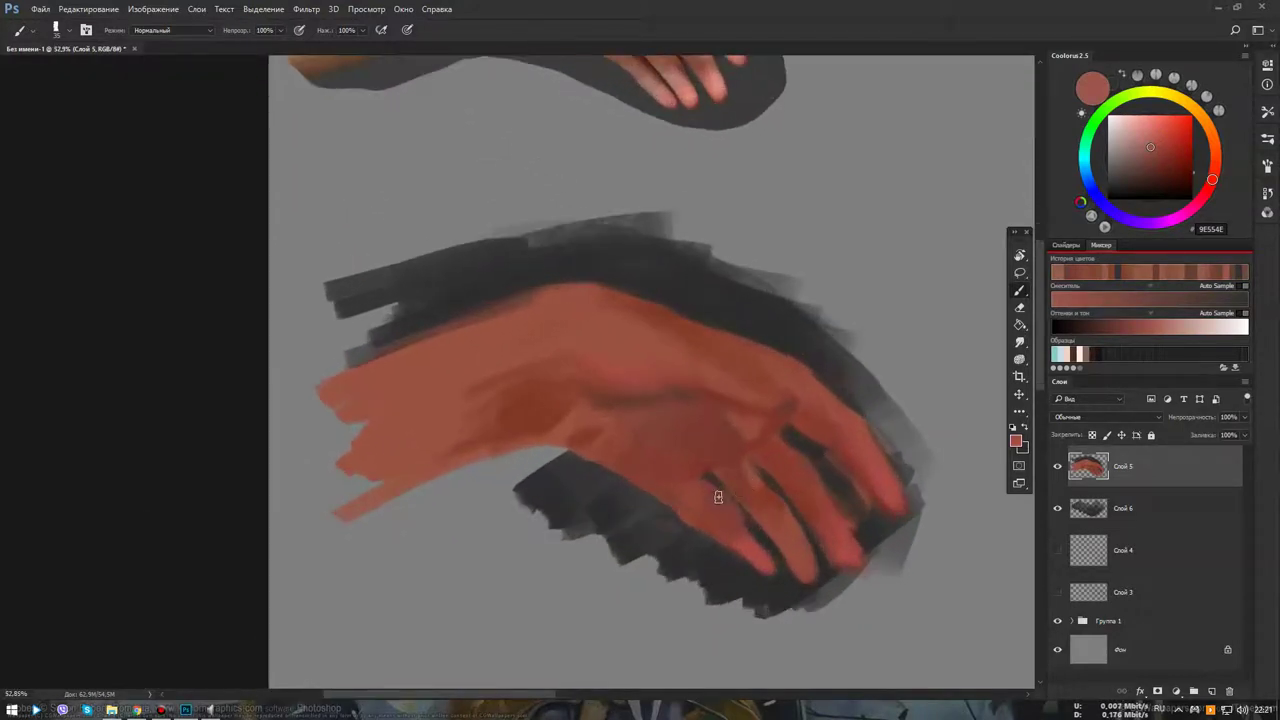
left_click(600, 466, "alt")
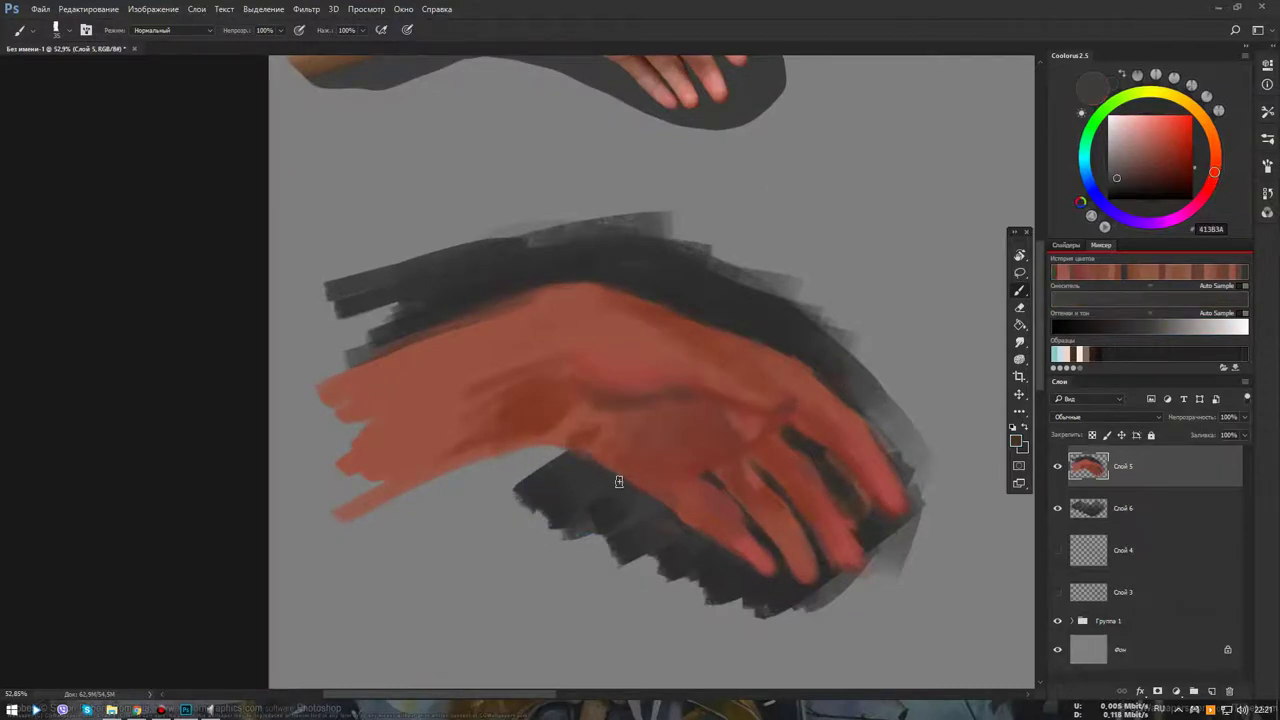
Brush dark grey streaks along the hand's lower and lower-left edges
mouse_move(565, 444)
left_mouse_down()
mouse_move(484, 458)
mouse_move(405, 502)
left_mouse_up()
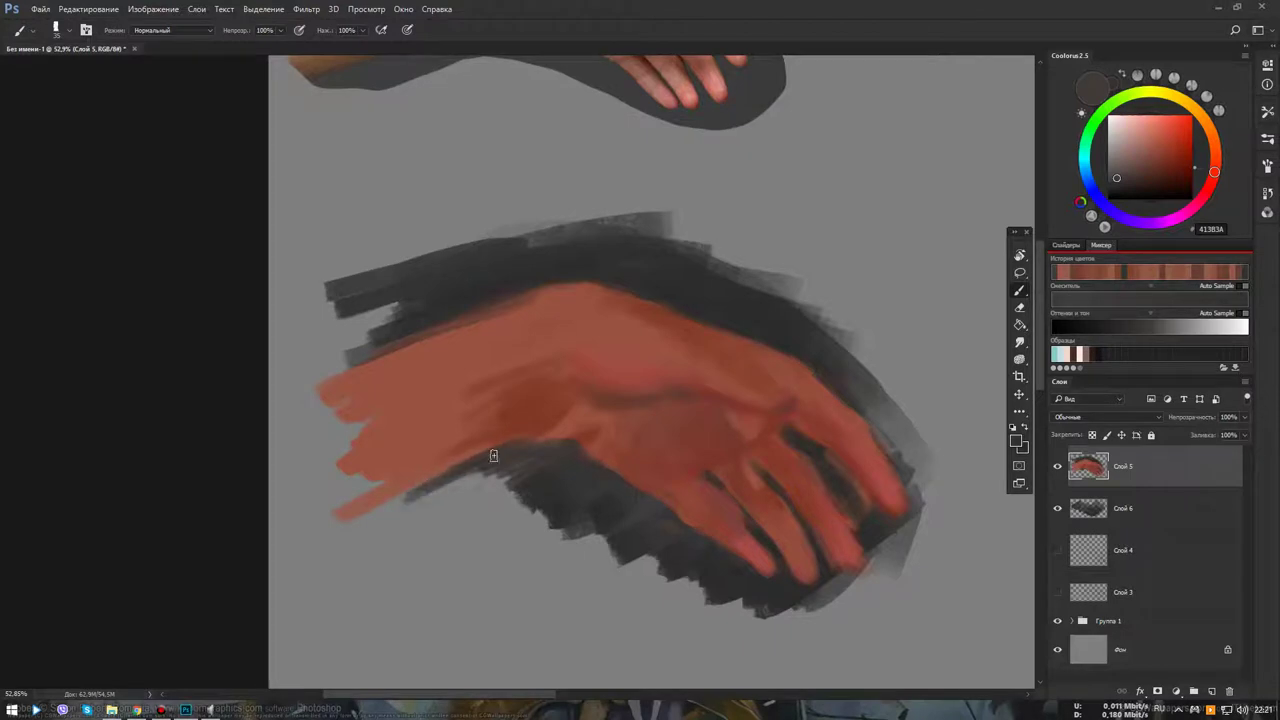
mouse_move(494, 470)
left_mouse_down()
mouse_move(435, 508)
mouse_move(447, 516)
mouse_move(434, 491)
mouse_move(372, 525)
left_mouse_up()
left_click(543, 492, "alt")
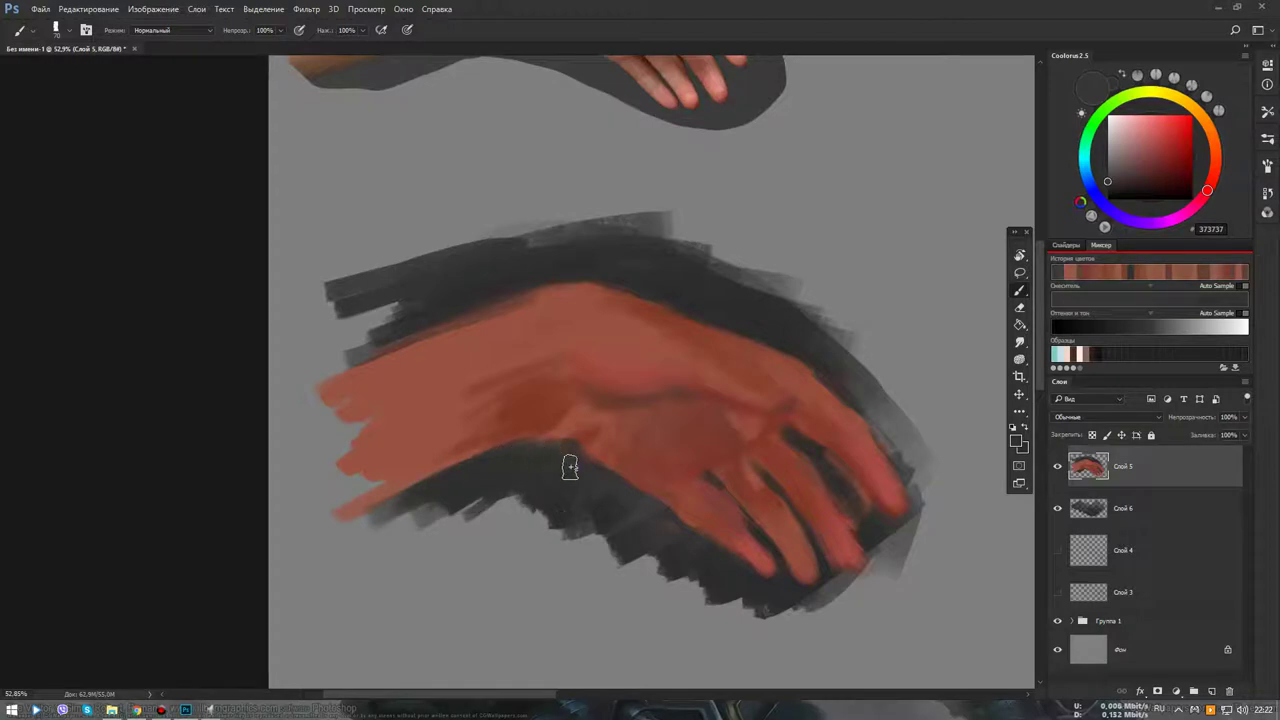
left_click_drag(543, 449, 551, 449)
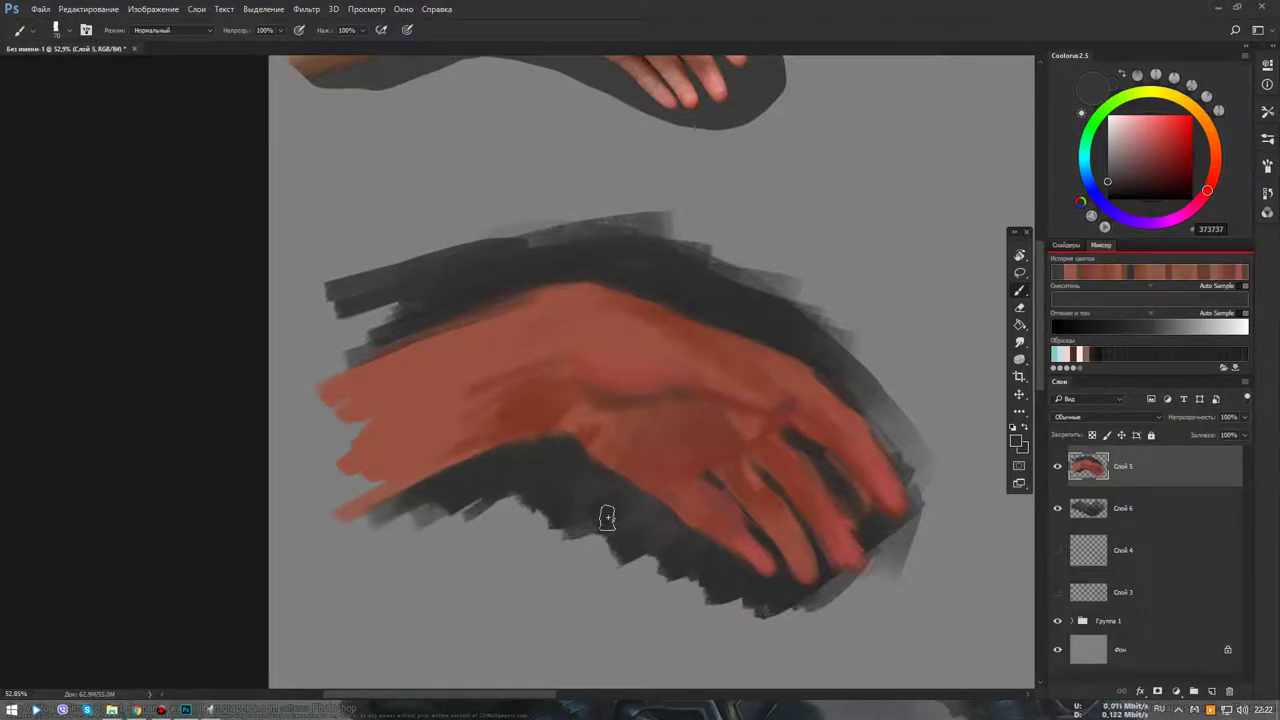
With dark grey 323232, repaint shadows below the fingers and along the right edge
left_click(777, 586, "alt")
mouse_move(714, 591)
left_mouse_down()
mouse_move(637, 535)
mouse_move(490, 503)
mouse_move(463, 522)
mouse_move(647, 537)
mouse_move(670, 596)
left_mouse_up()
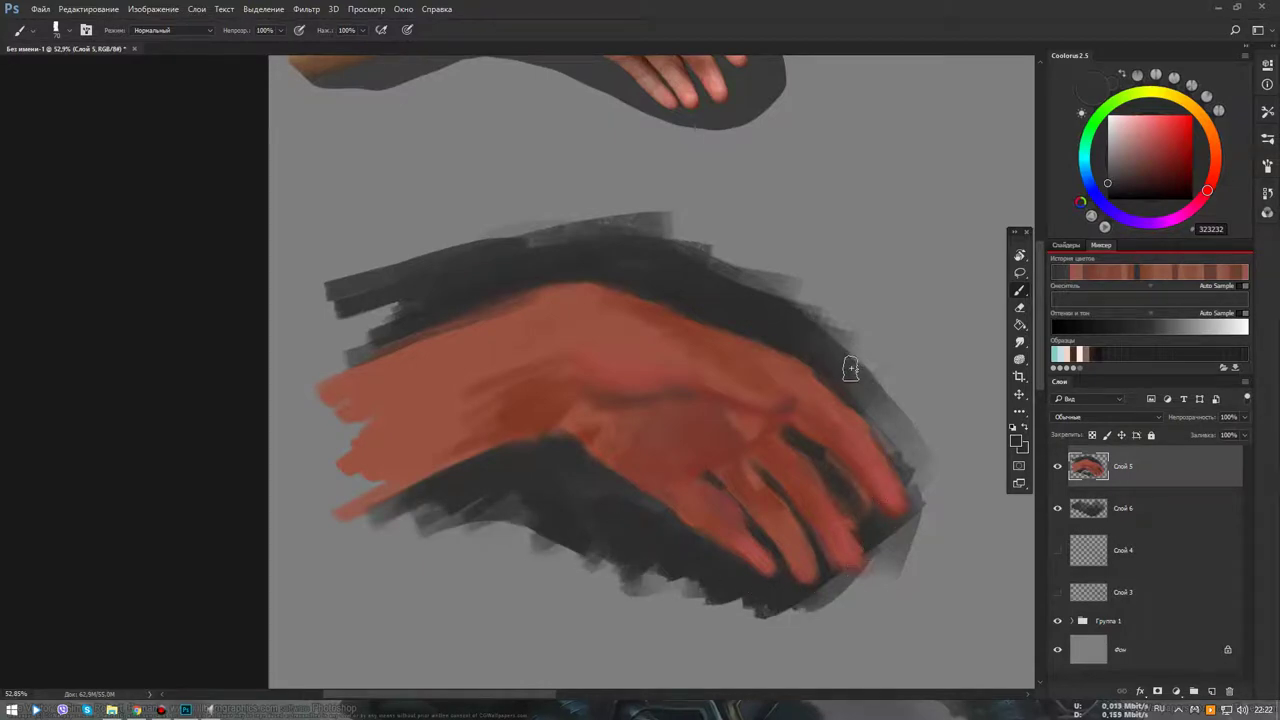
mouse_move(849, 366)
left_mouse_down()
mouse_move(929, 517)
mouse_move(923, 560)
mouse_move(808, 617)
left_mouse_up()
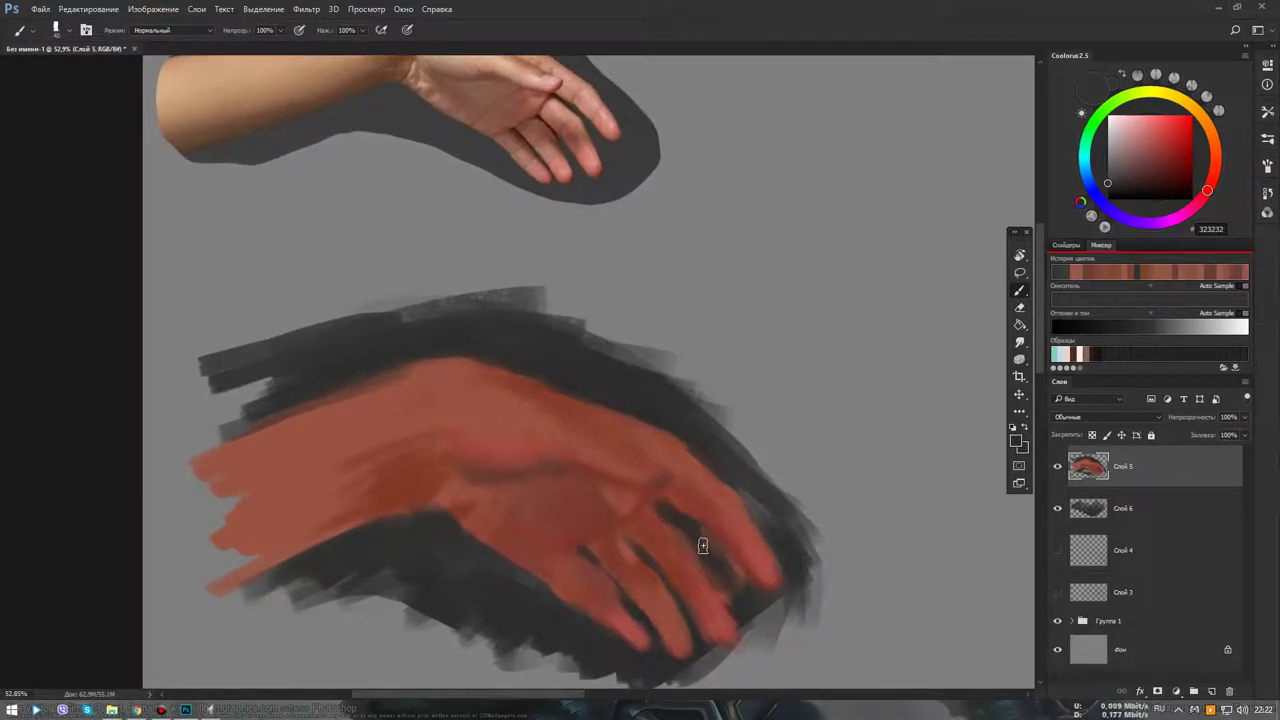
Darken the gap between the fingers, then sample reddish skin tones, landing on 9C544E
left_click_drag(729, 571, 714, 547)
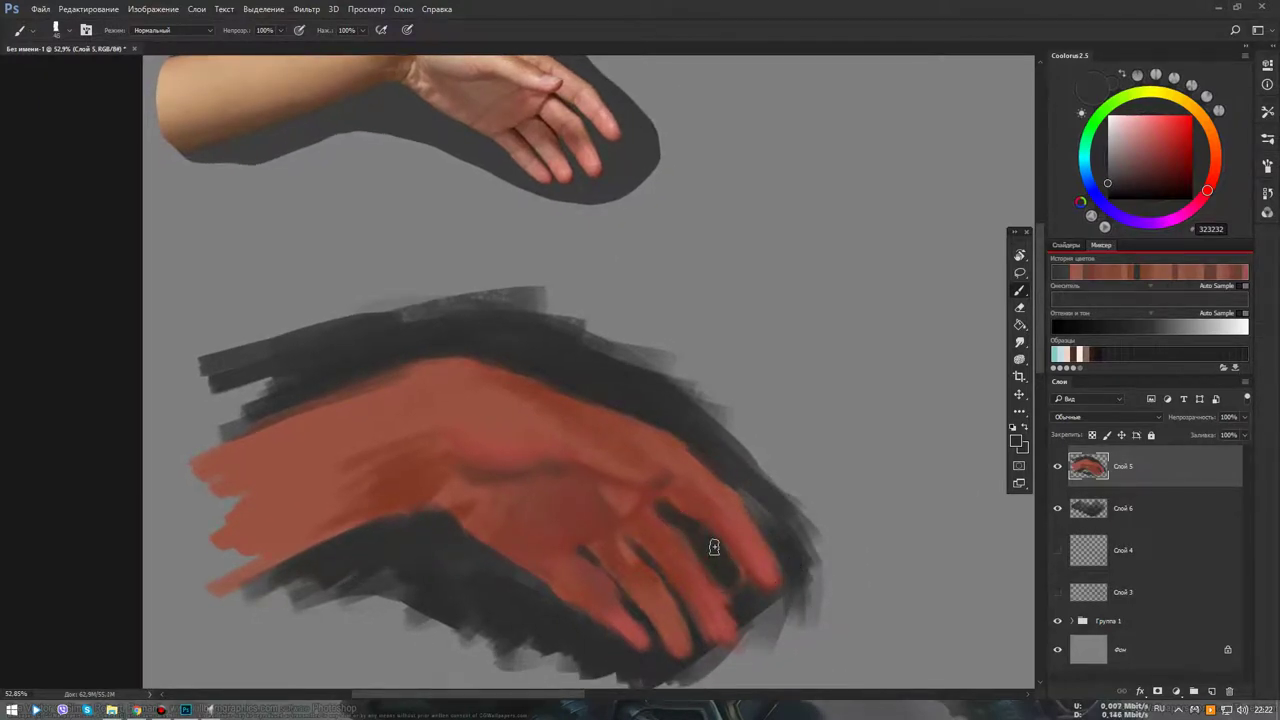
left_click(658, 517, "alt")
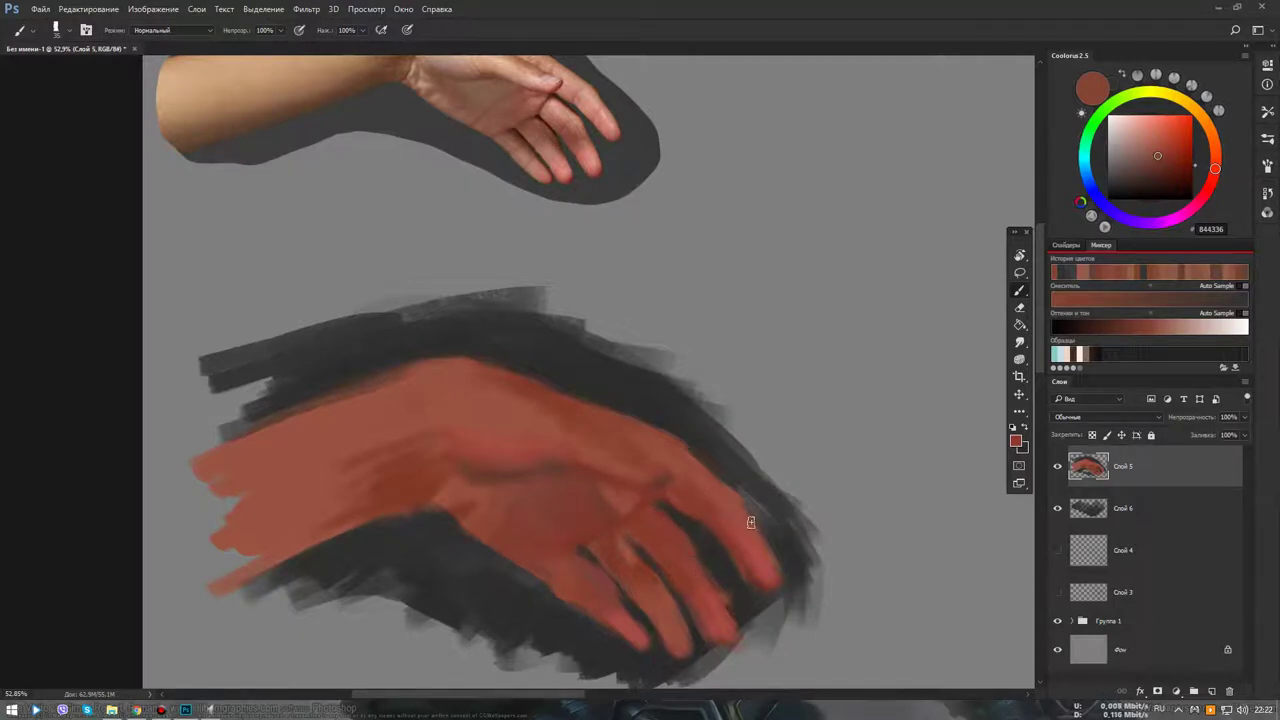
left_click(432, 398, "alt")
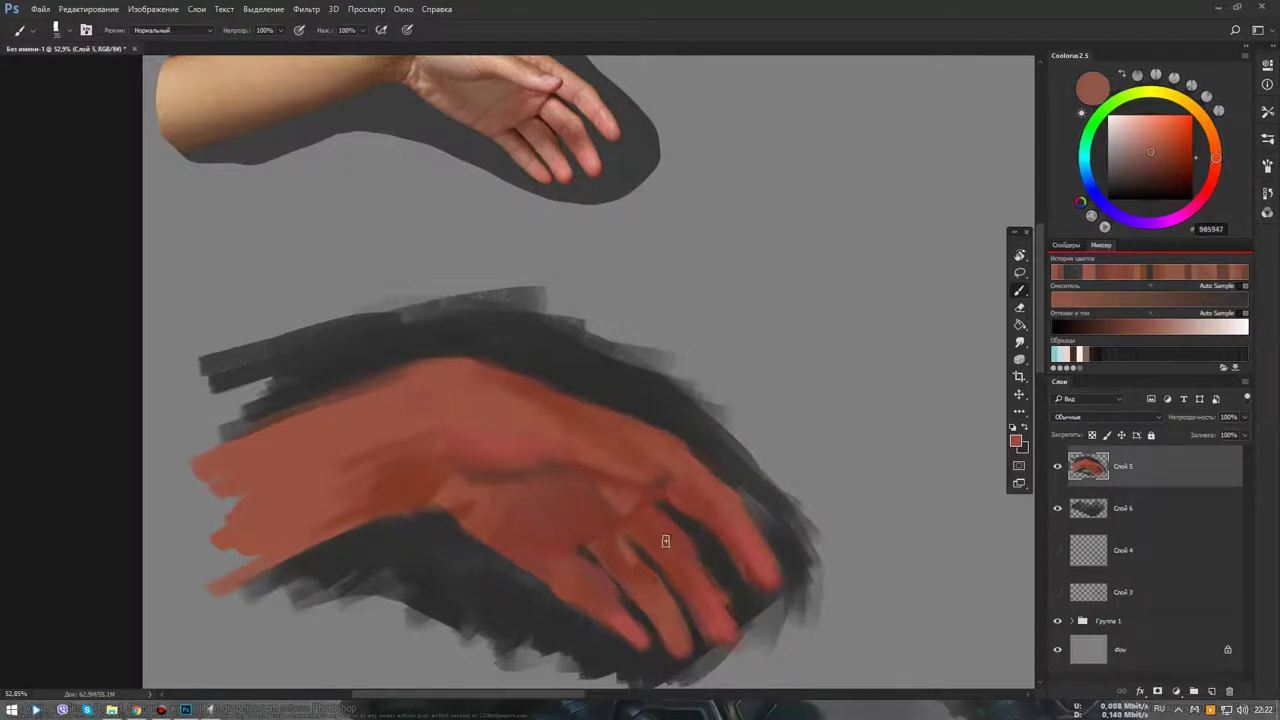
left_click(713, 580, "alt")
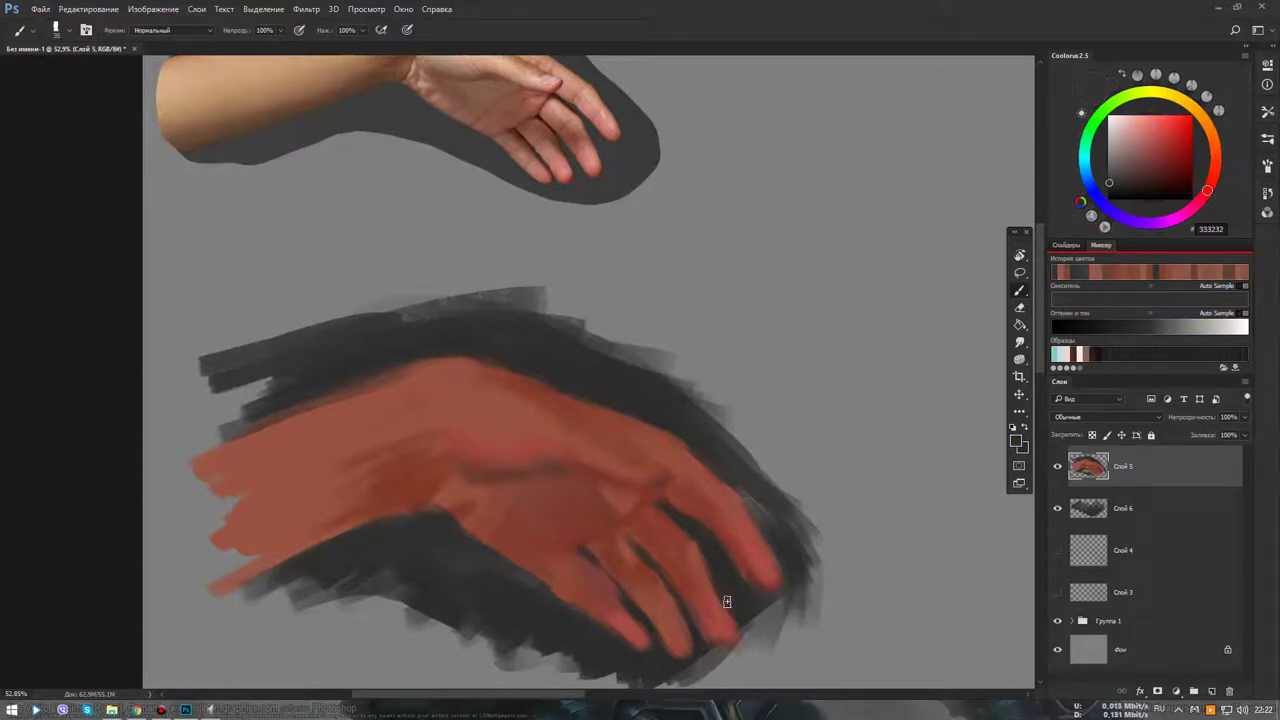
left_click(702, 553, "alt")
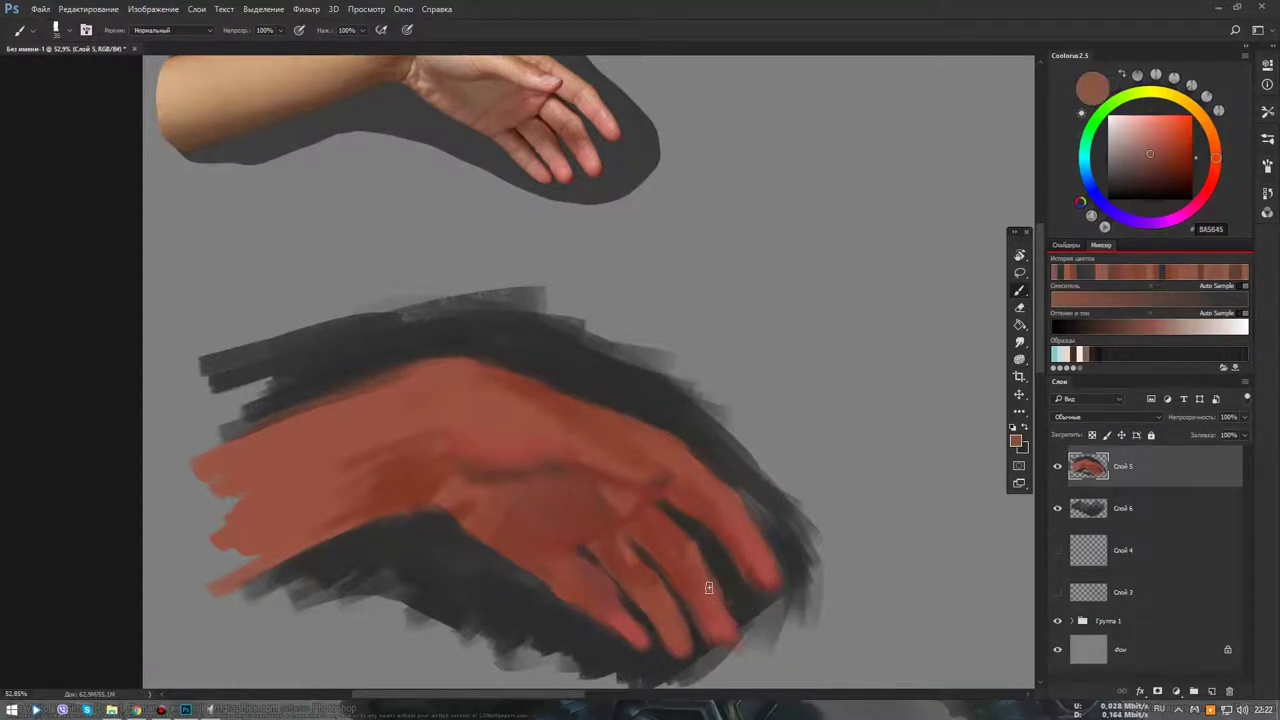
left_click(716, 608, "alt")
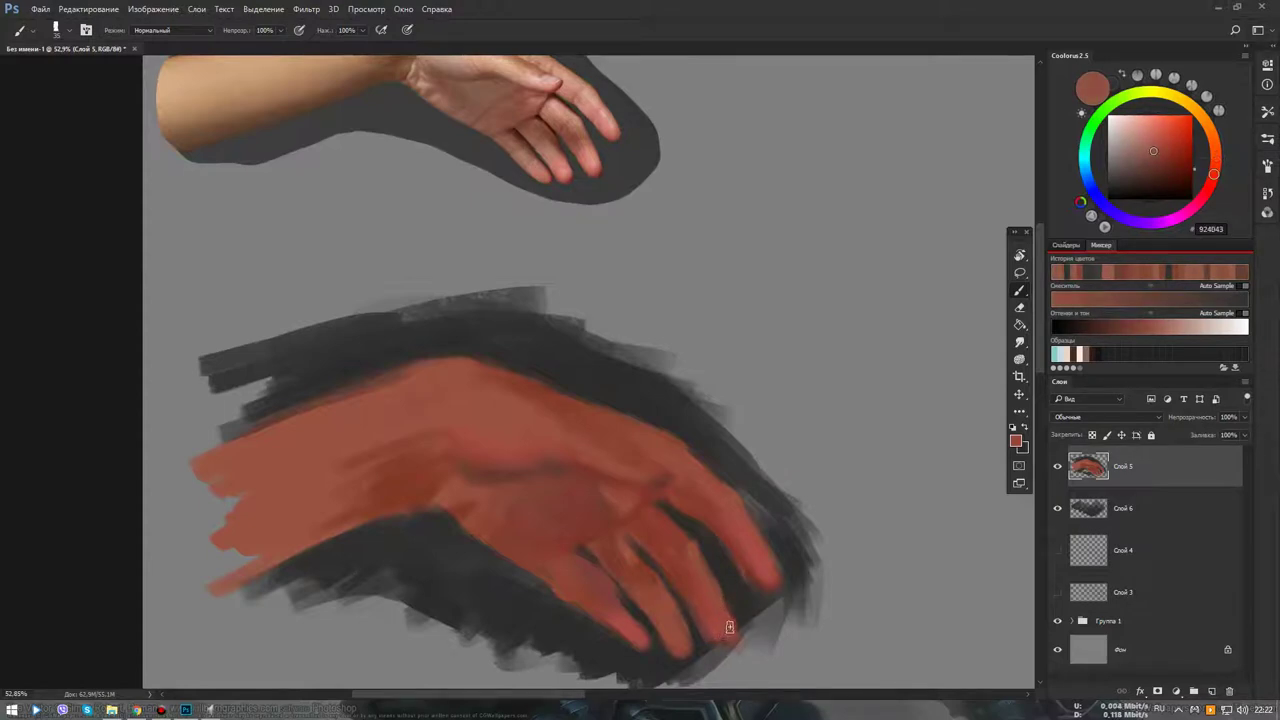
left_click(756, 562, "alt")
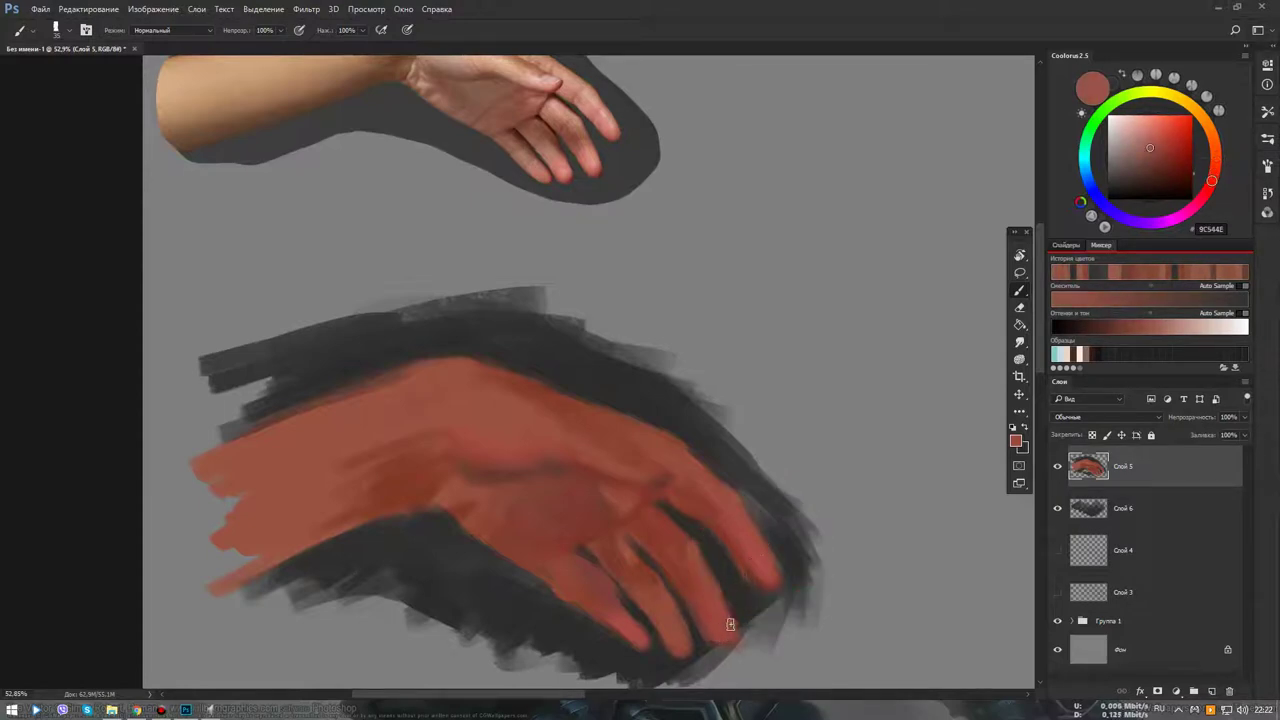
Sample darker reddish-brown tones across the hand, including 925B49, ending on 8C5242
left_click_drag(785, 559, 853, 497)
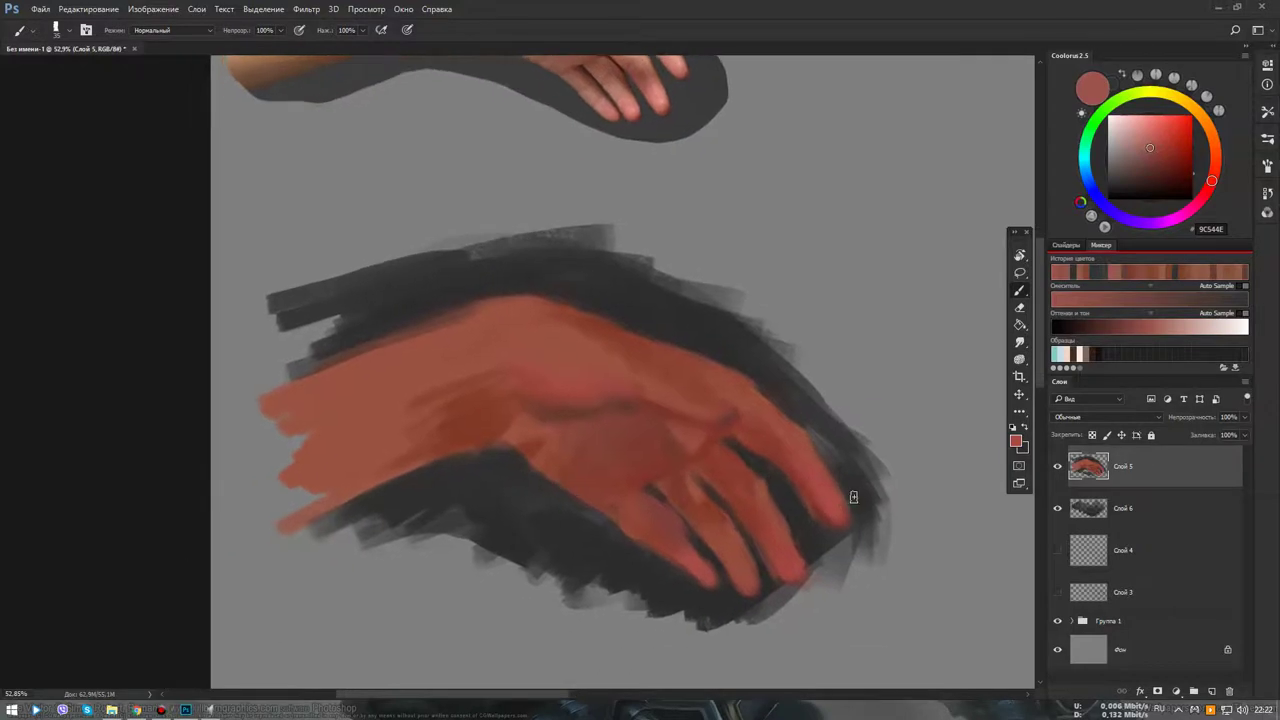
scroll(822, 512, "down", 3)
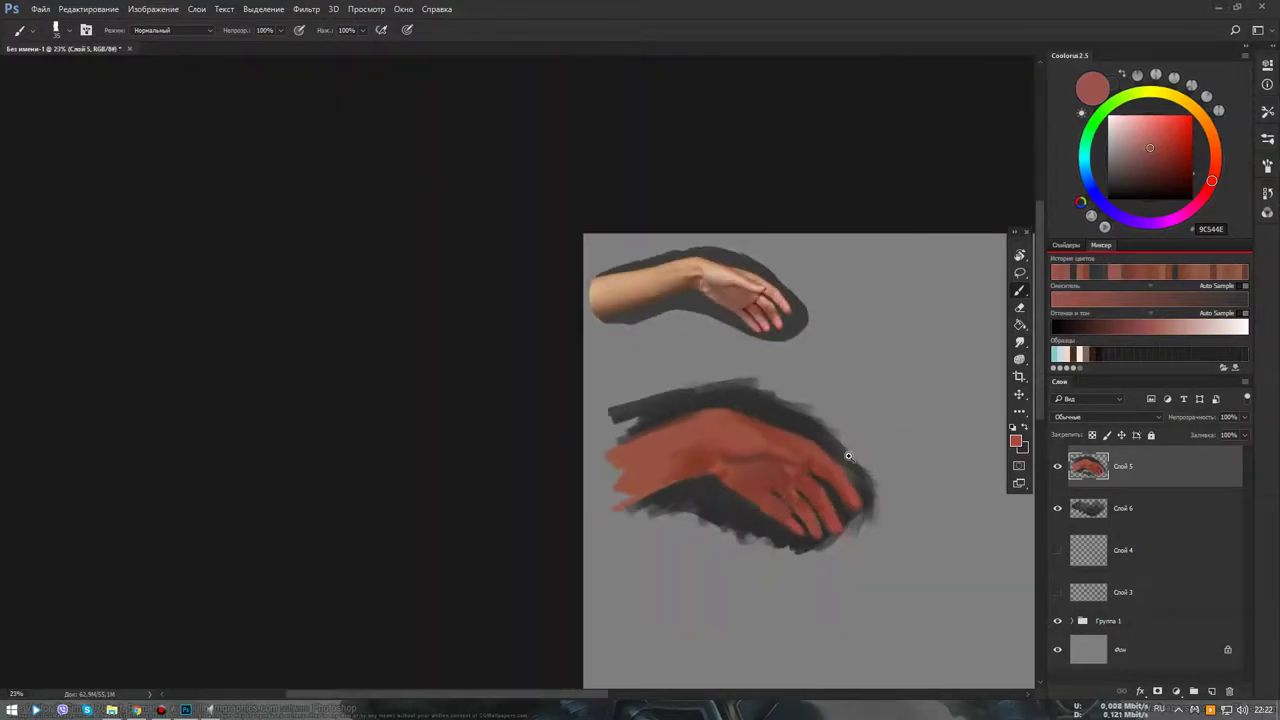
scroll(848, 456, "up", 3)
scroll(777, 571, "up", 2)
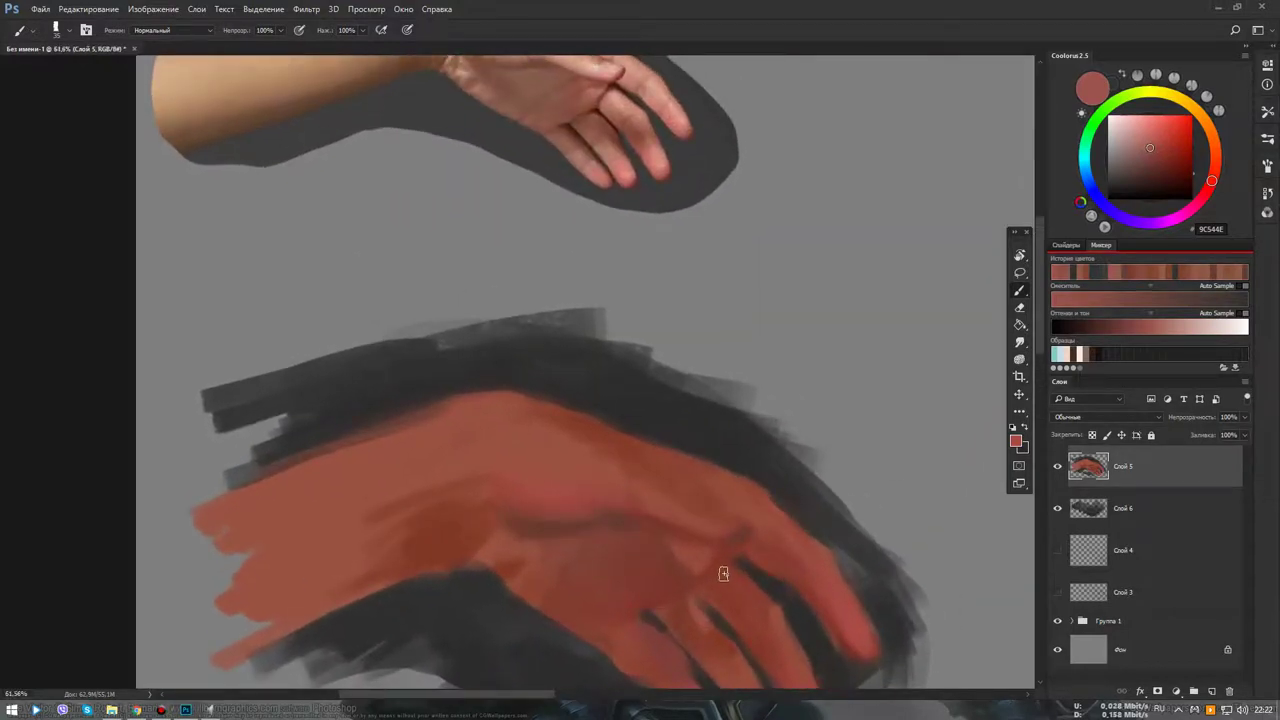
left_click(735, 538, "alt")
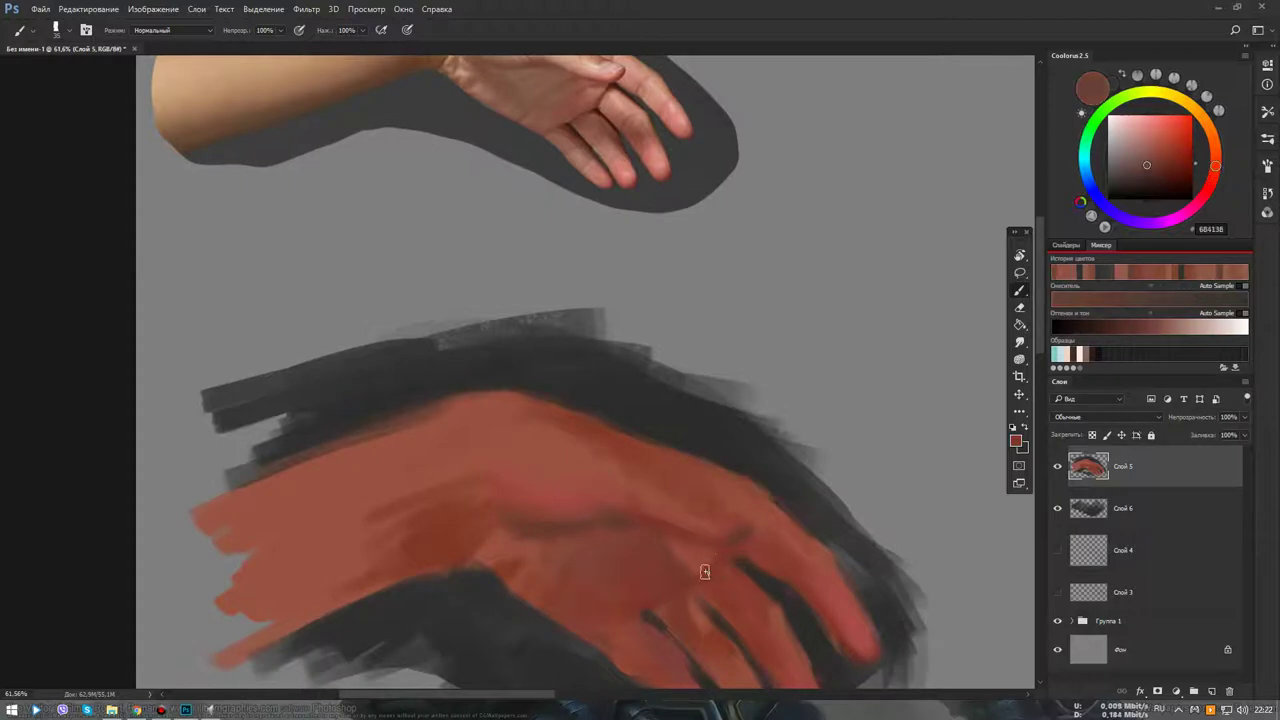
left_click(636, 533, "alt")
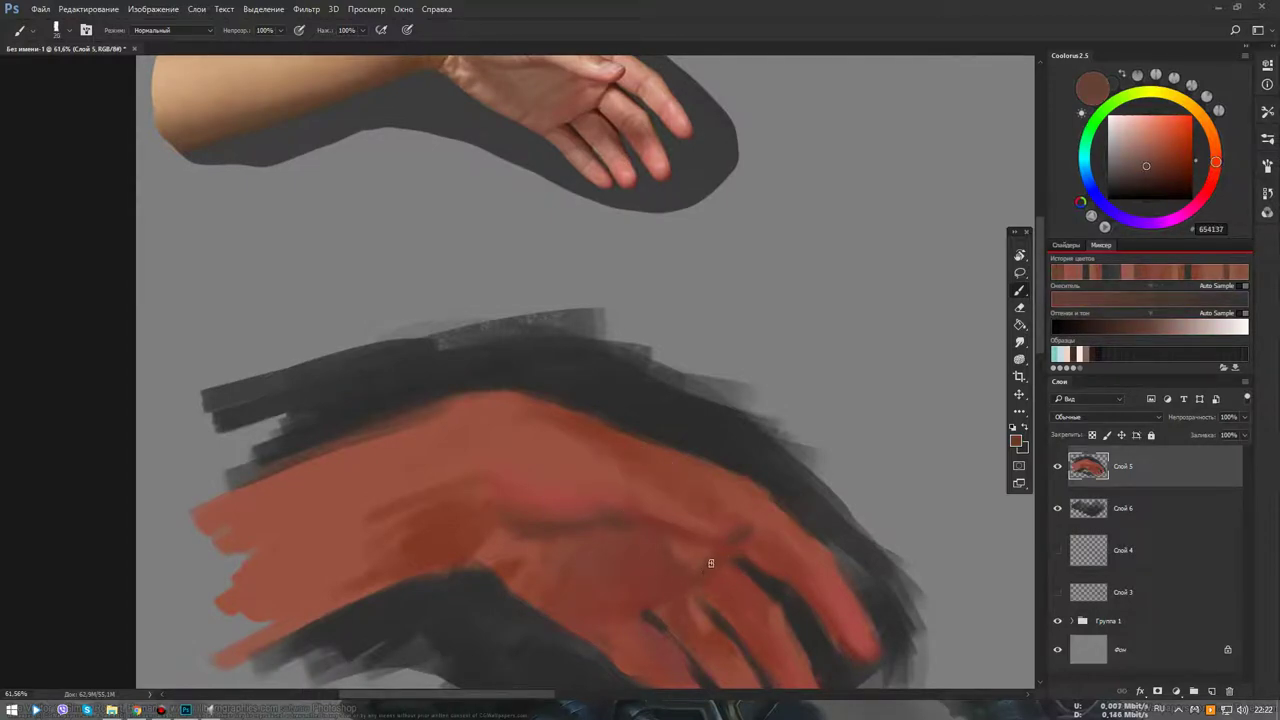
left_click(398, 455, "alt")
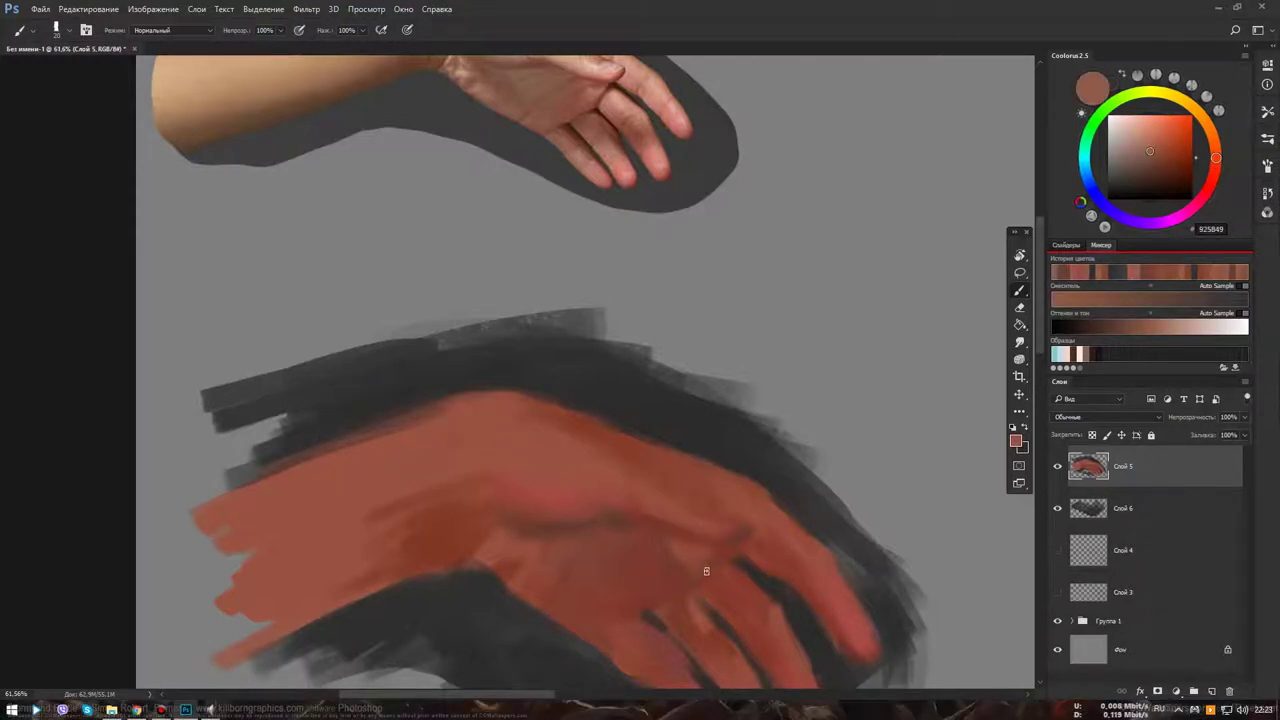
left_click(432, 545, "alt")
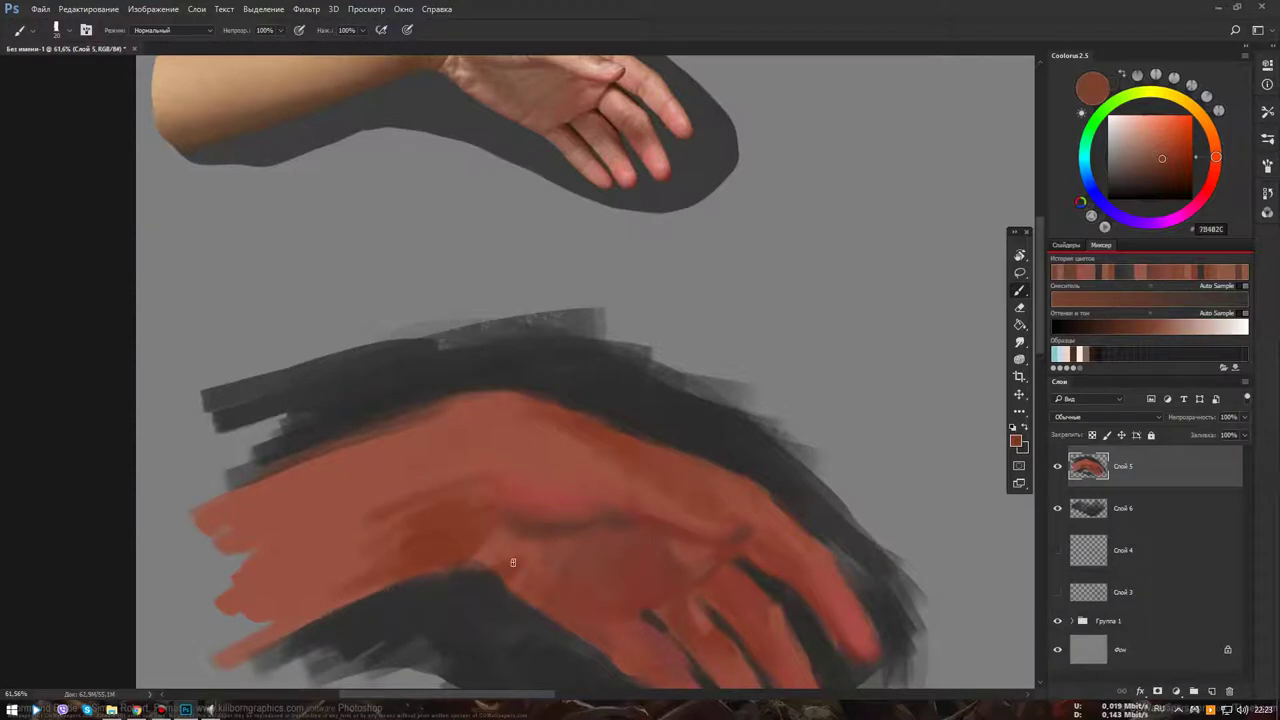
left_click(613, 519, "alt")
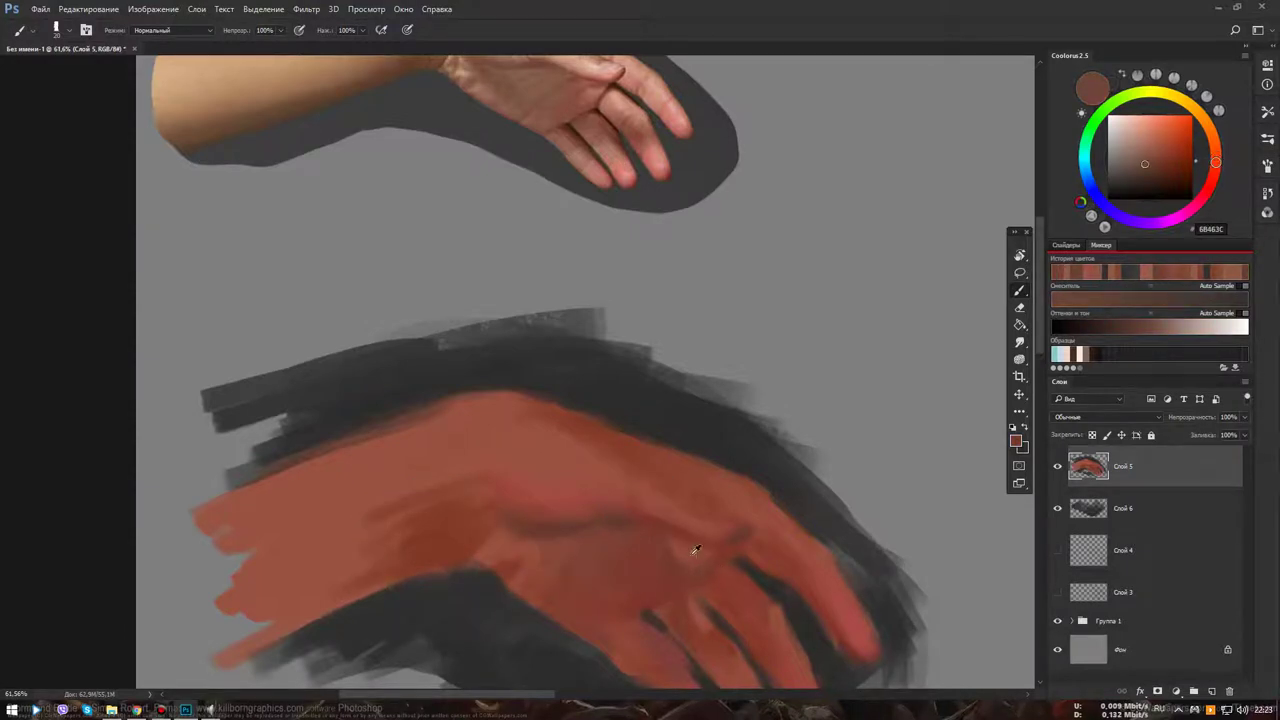
left_click(695, 549, "alt")
scroll(745, 581, "down", 3)
Eyedrop lighter fingertip reds ending on 975848, then zoom out to the whole canvas
scroll(680, 457, "up", 1)
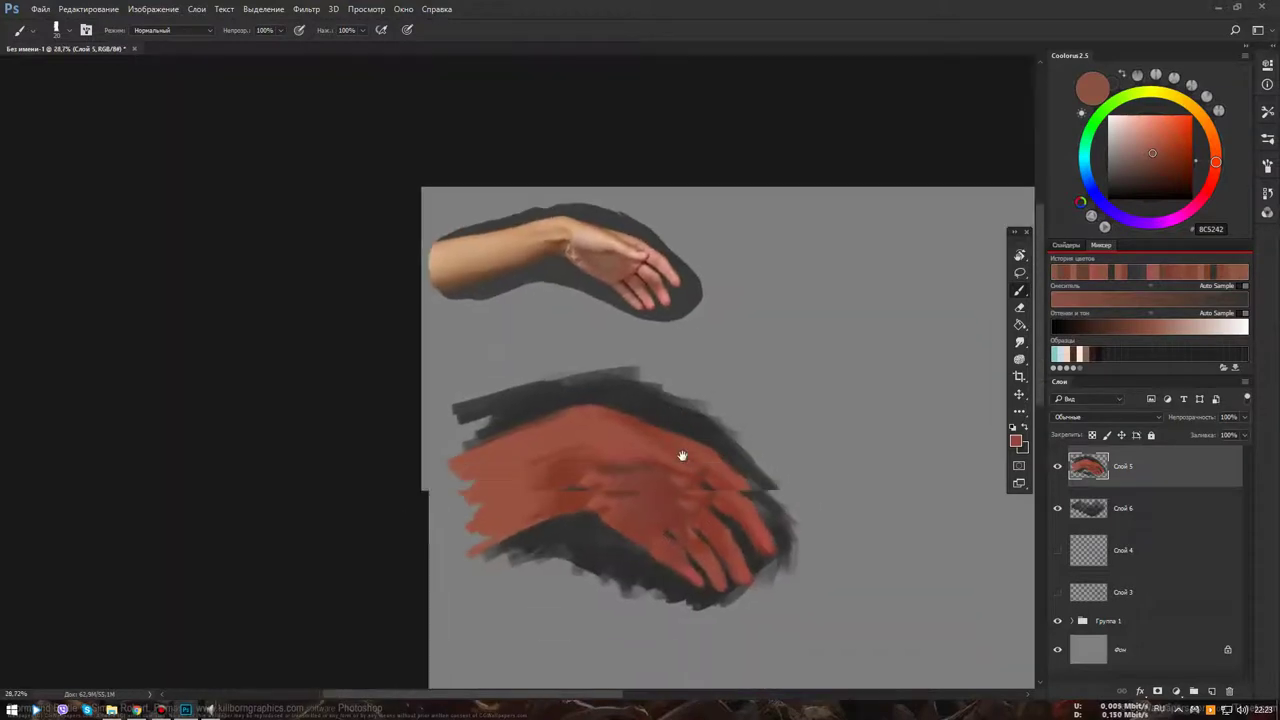
scroll(663, 463, "up", 1)
scroll(685, 470, "up", 1)
scroll(685, 470, "up", 1)
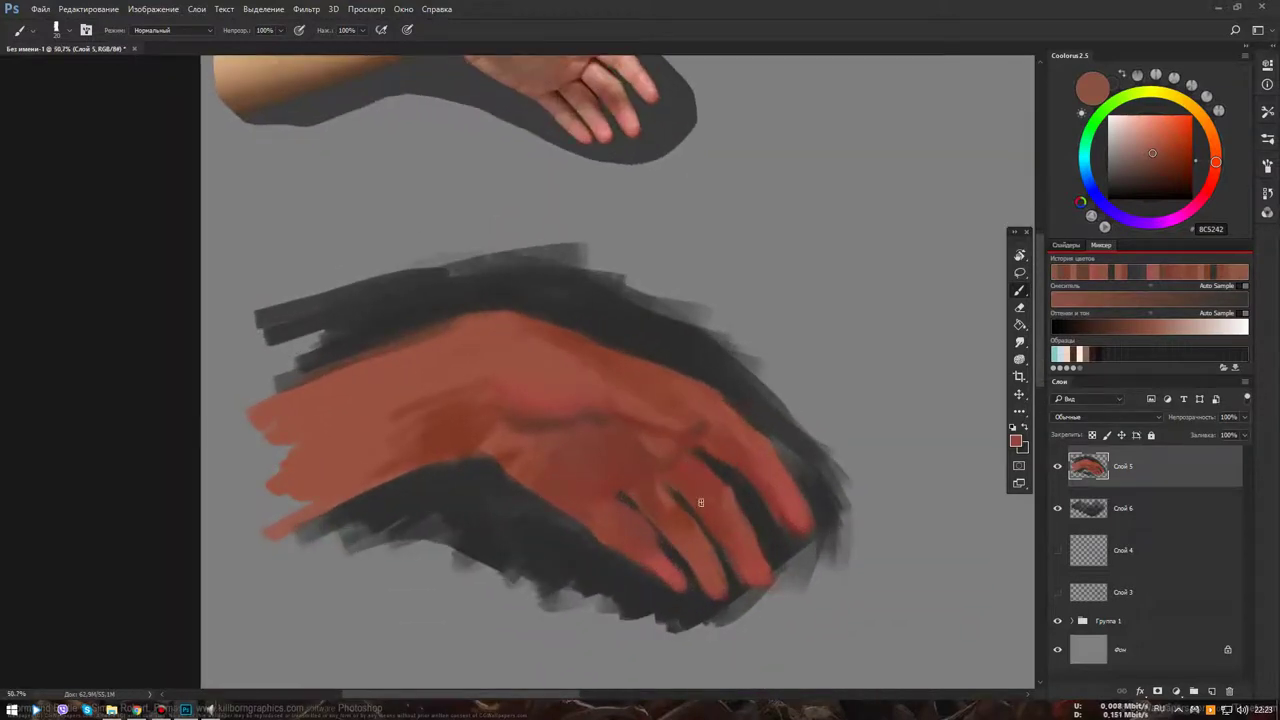
left_click(667, 509, "alt")
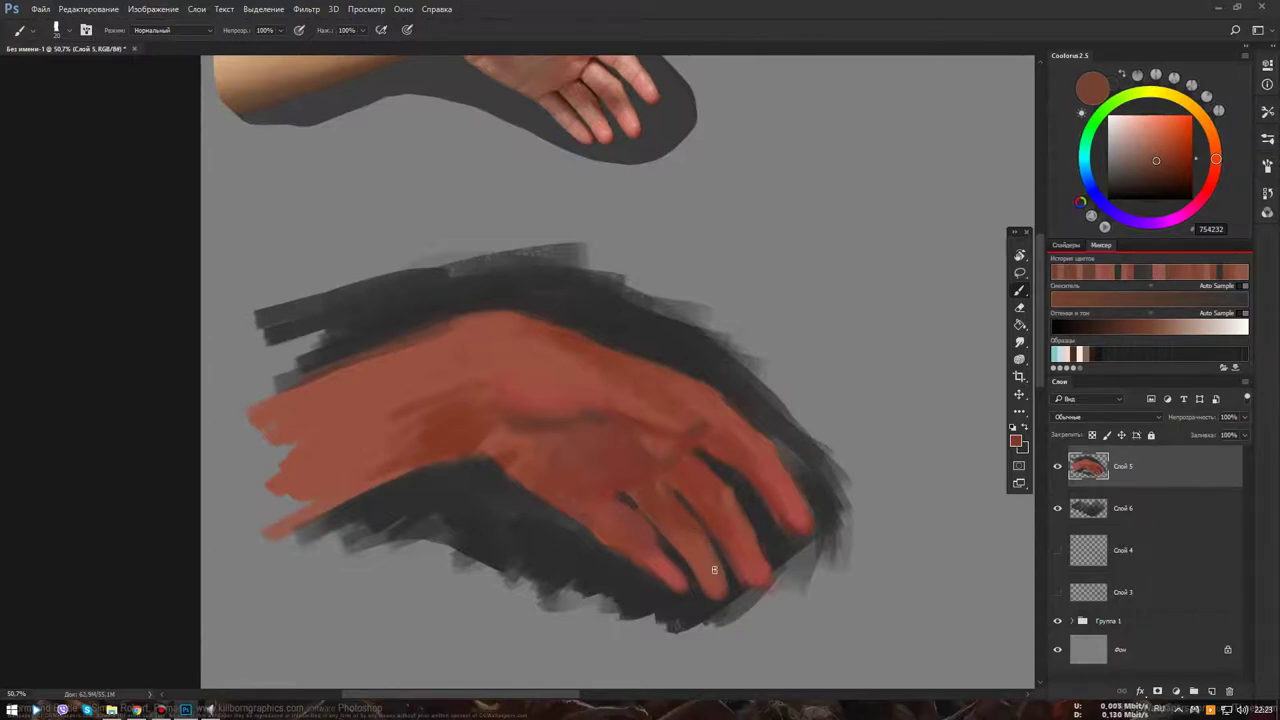
left_click(735, 585, "alt")
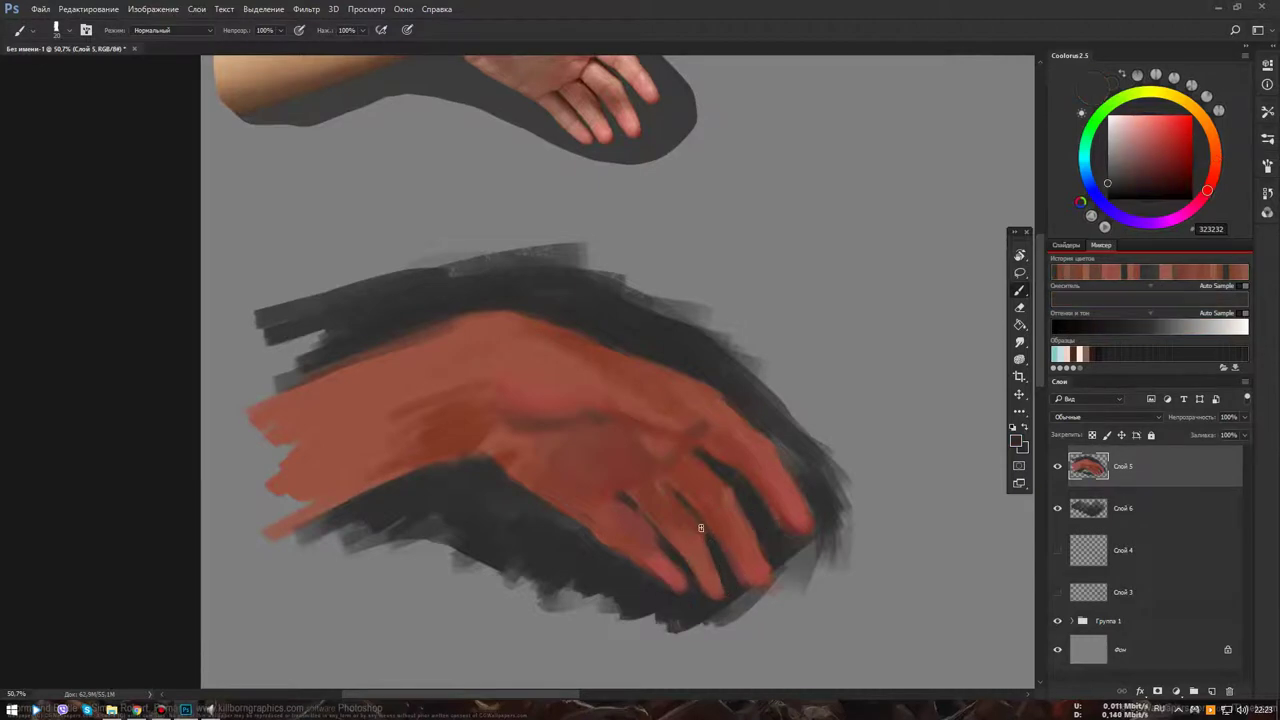
left_click(716, 572, "alt")
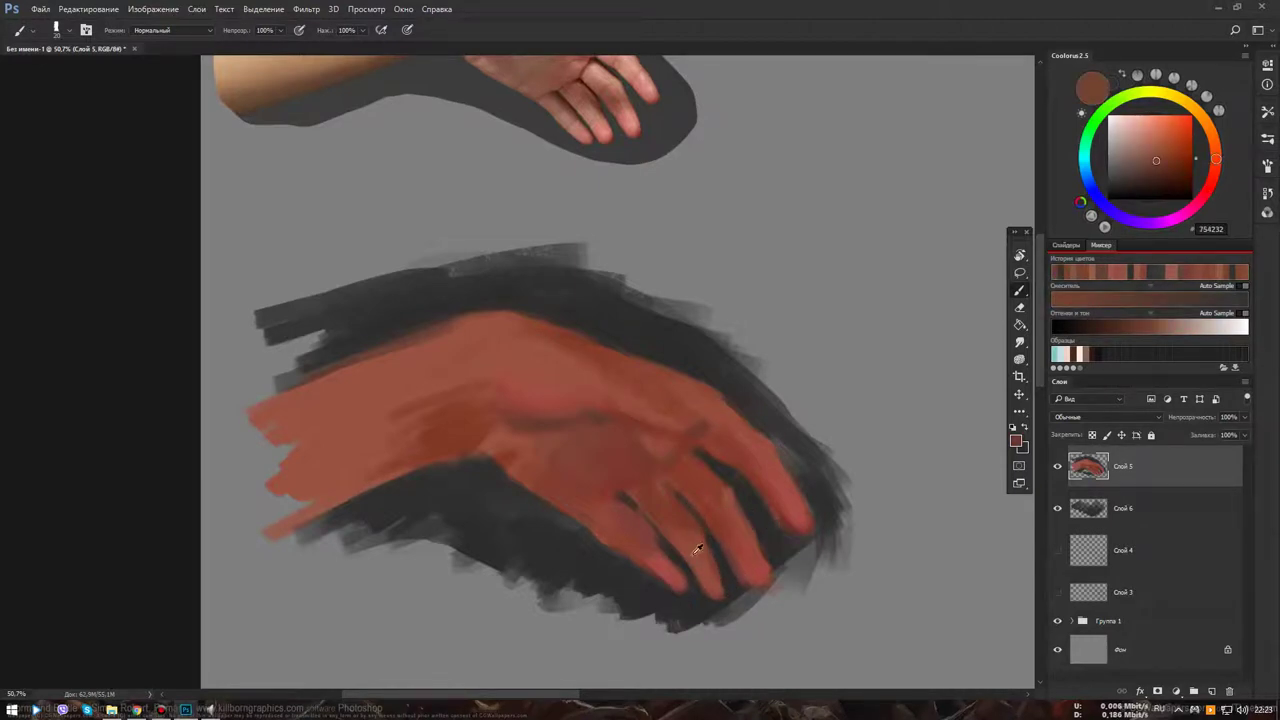
left_click(704, 587, "alt")
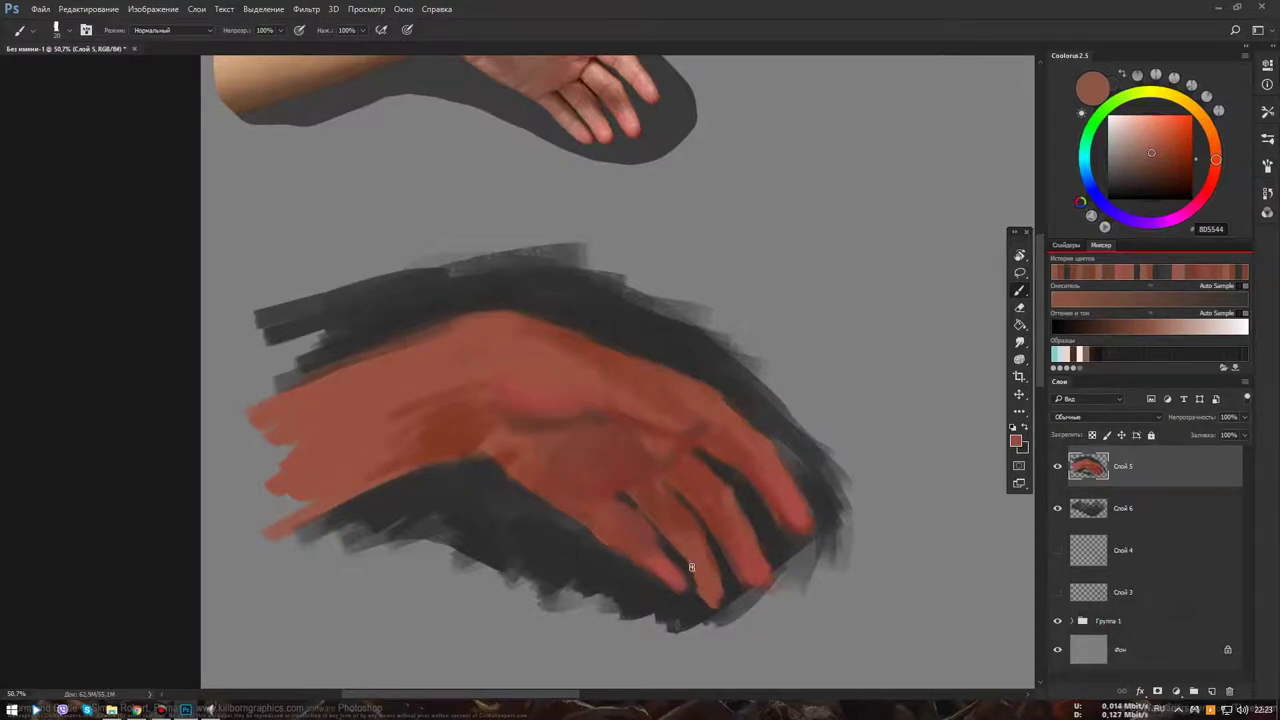
left_click(696, 591, "alt")
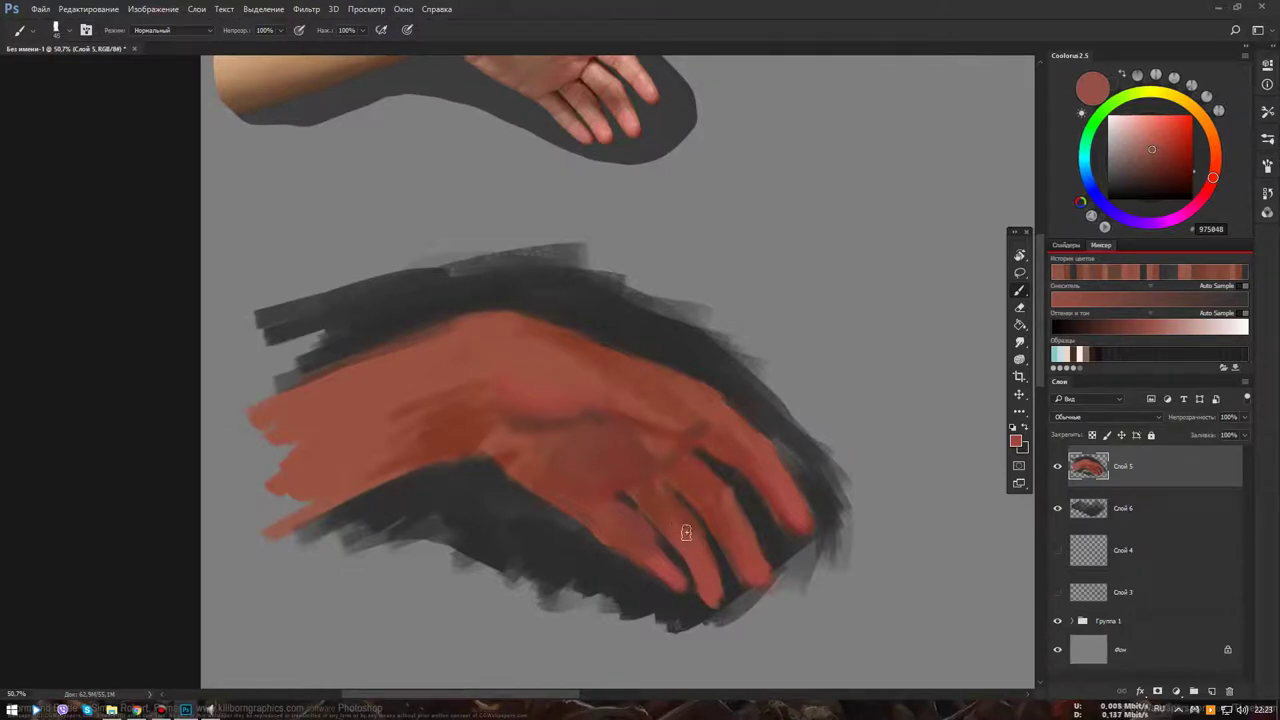
scroll(680, 540, "down", 5)
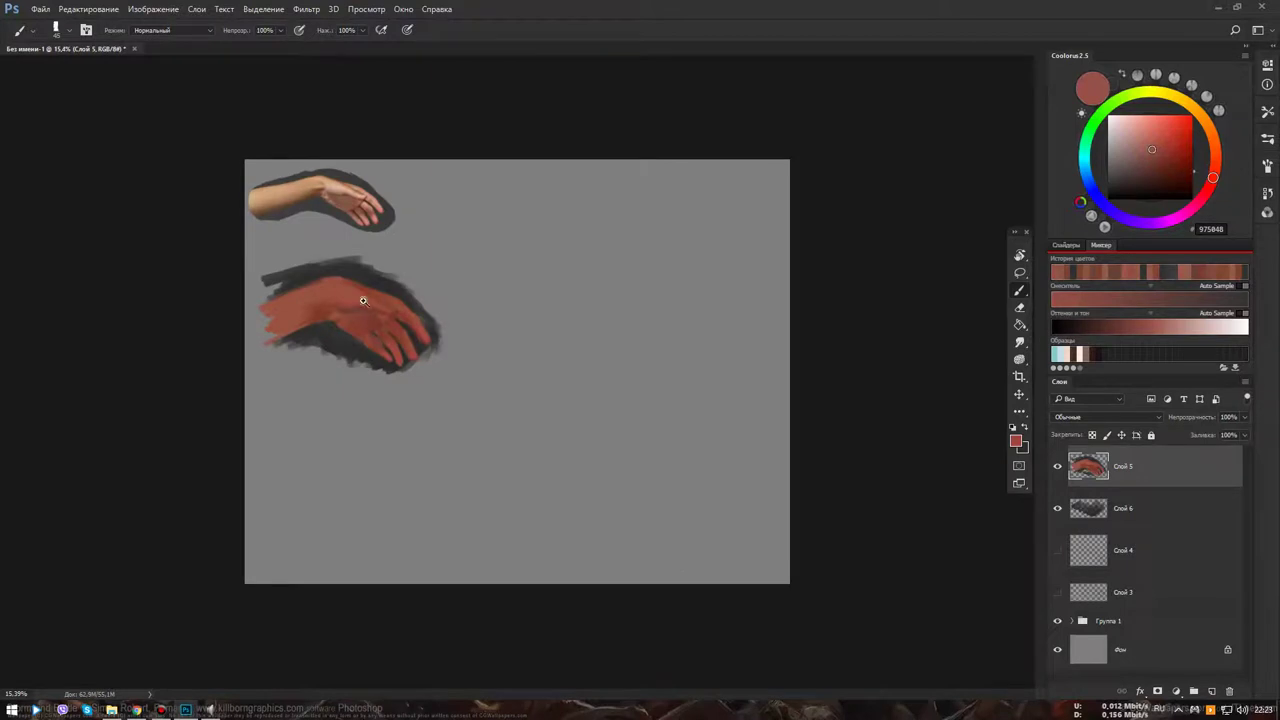
Zoom in and darken the left edge of the lowest finger with dark grey
scroll(363, 300, "up", 3)
scroll(343, 314, "up", 1)
mouse_move(526, 451)
left_mouse_down()
mouse_move(622, 670)
mouse_move(604, 616)
left_mouse_up()
left_click(433, 554, "alt")
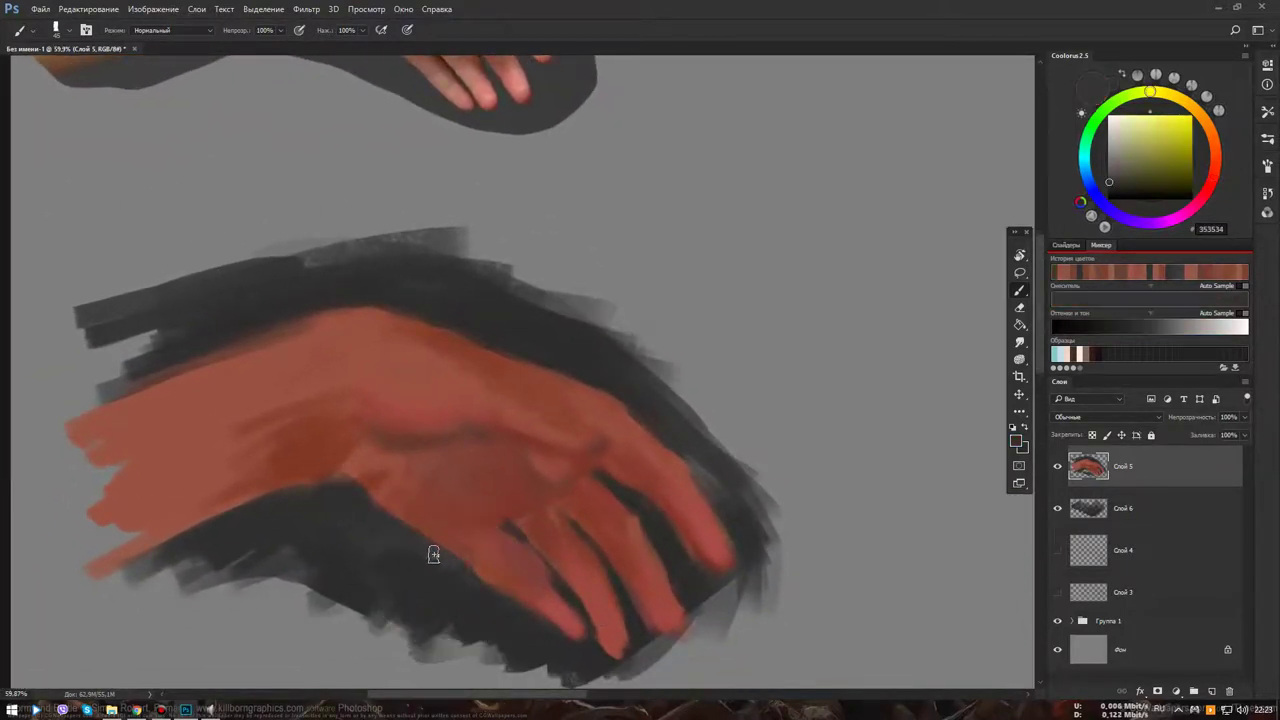
left_click_drag(497, 597, 497, 583)
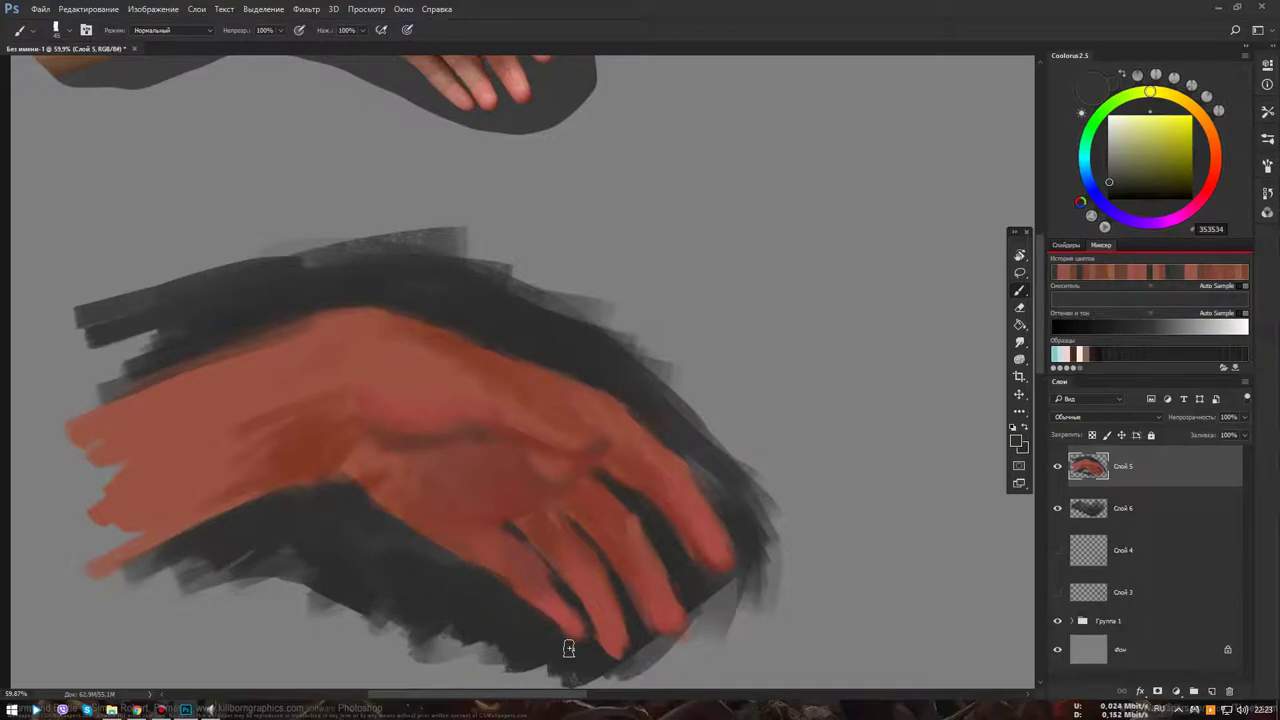
Sample finger reds and browns, then choose a darker brown for shading
left_click(548, 594, "alt")
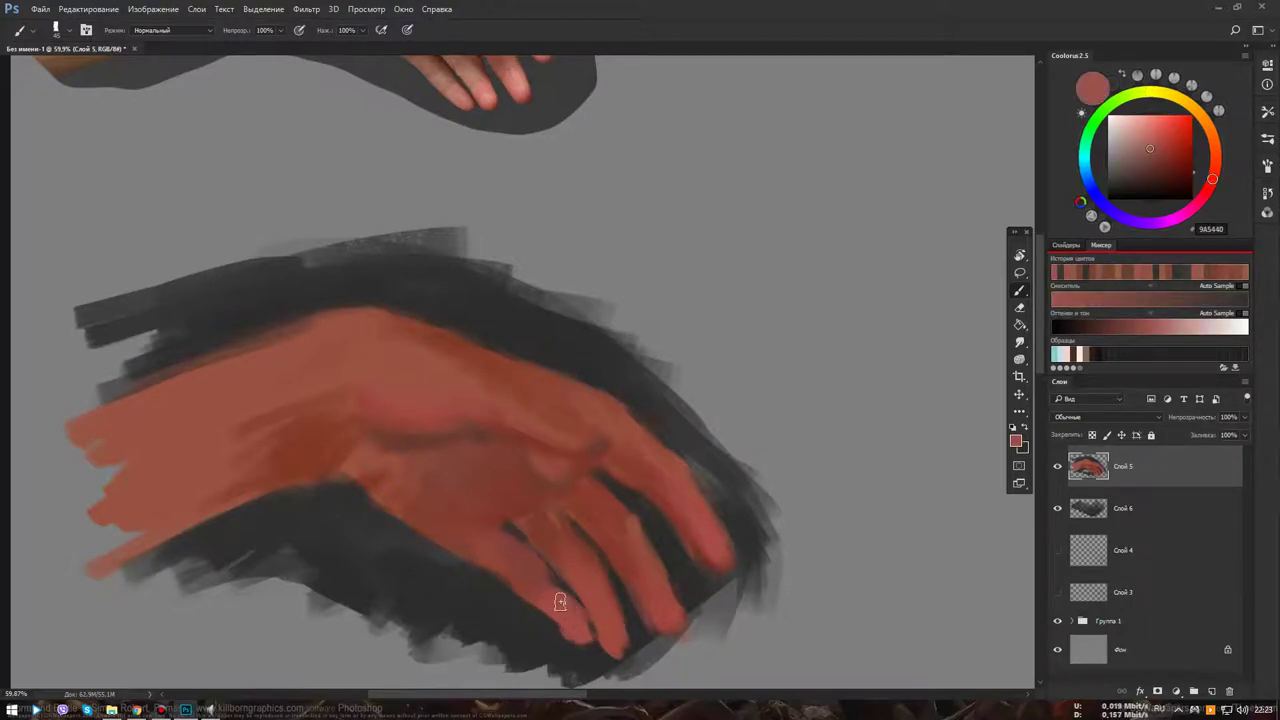
left_click(512, 538, "alt")
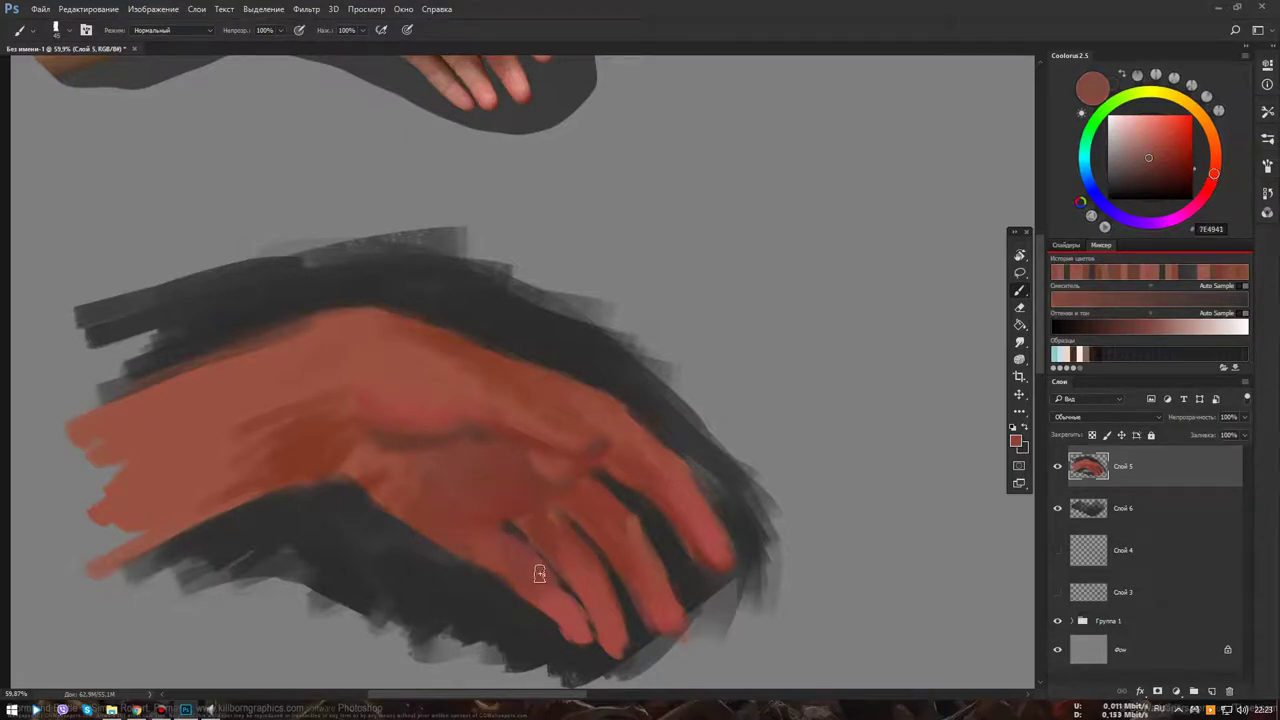
left_click(514, 528, "alt")
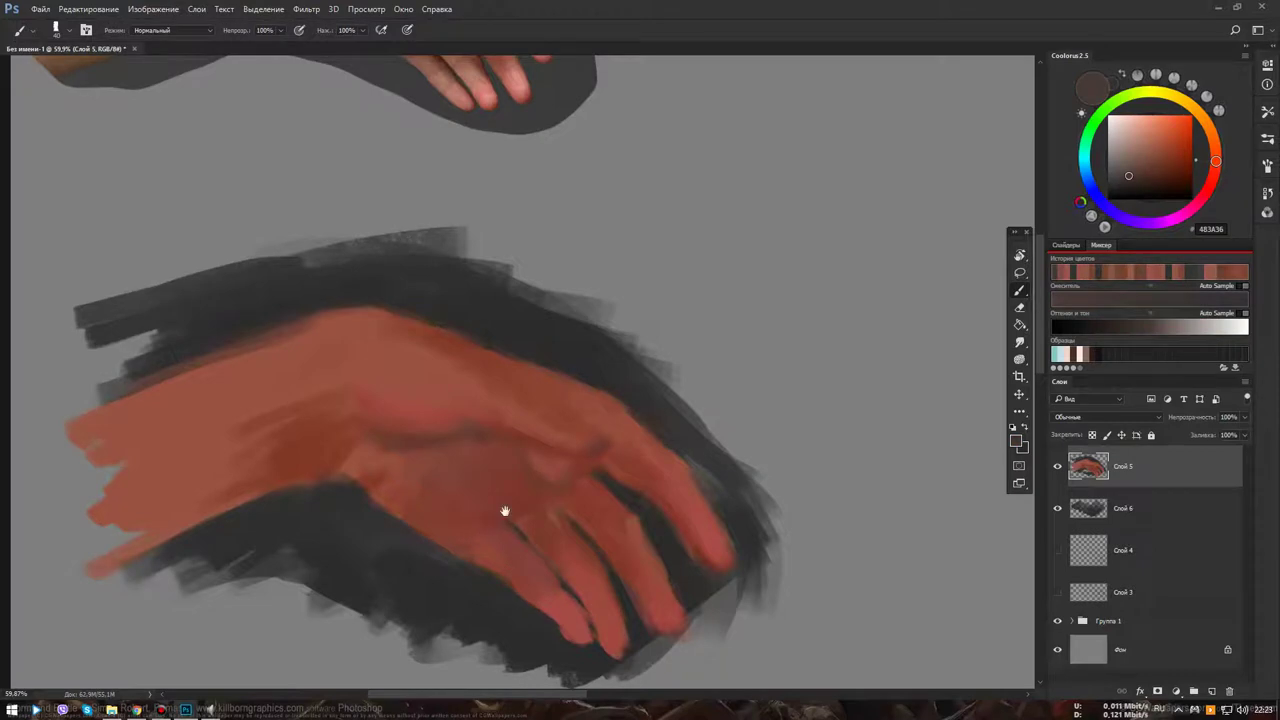
left_click_drag(505, 511, 548, 591)
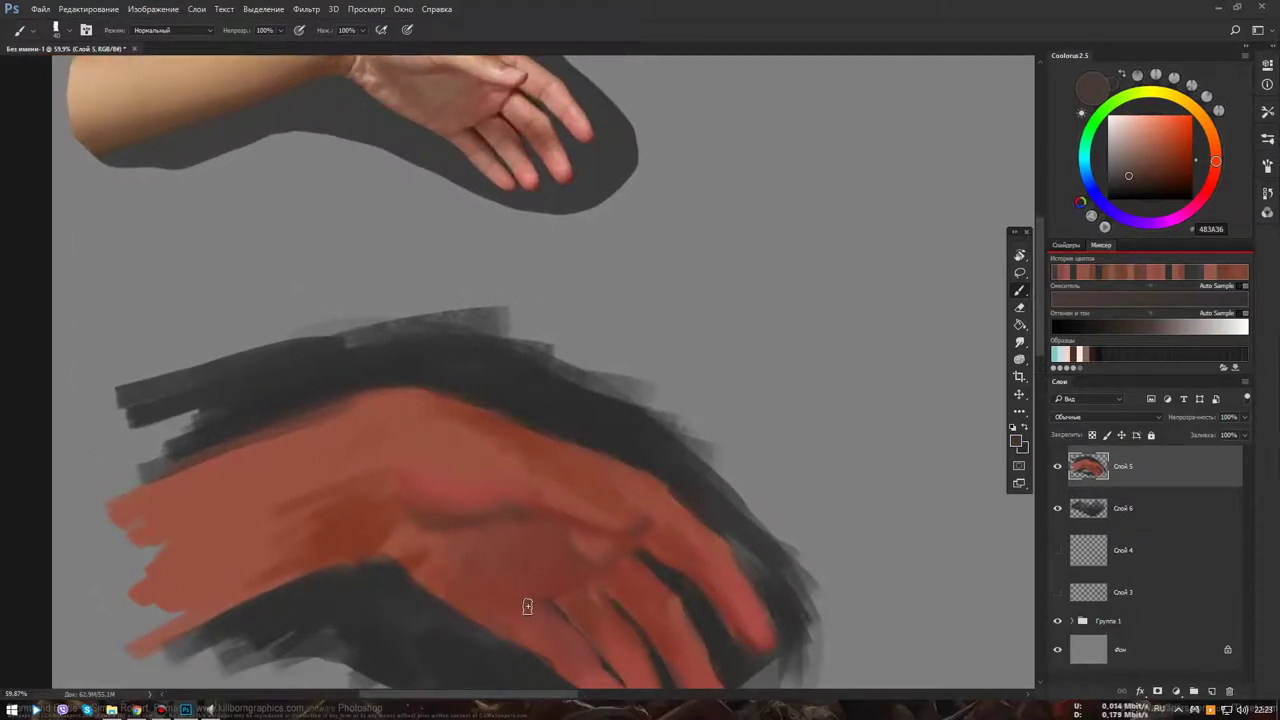
left_click(515, 513, "alt")
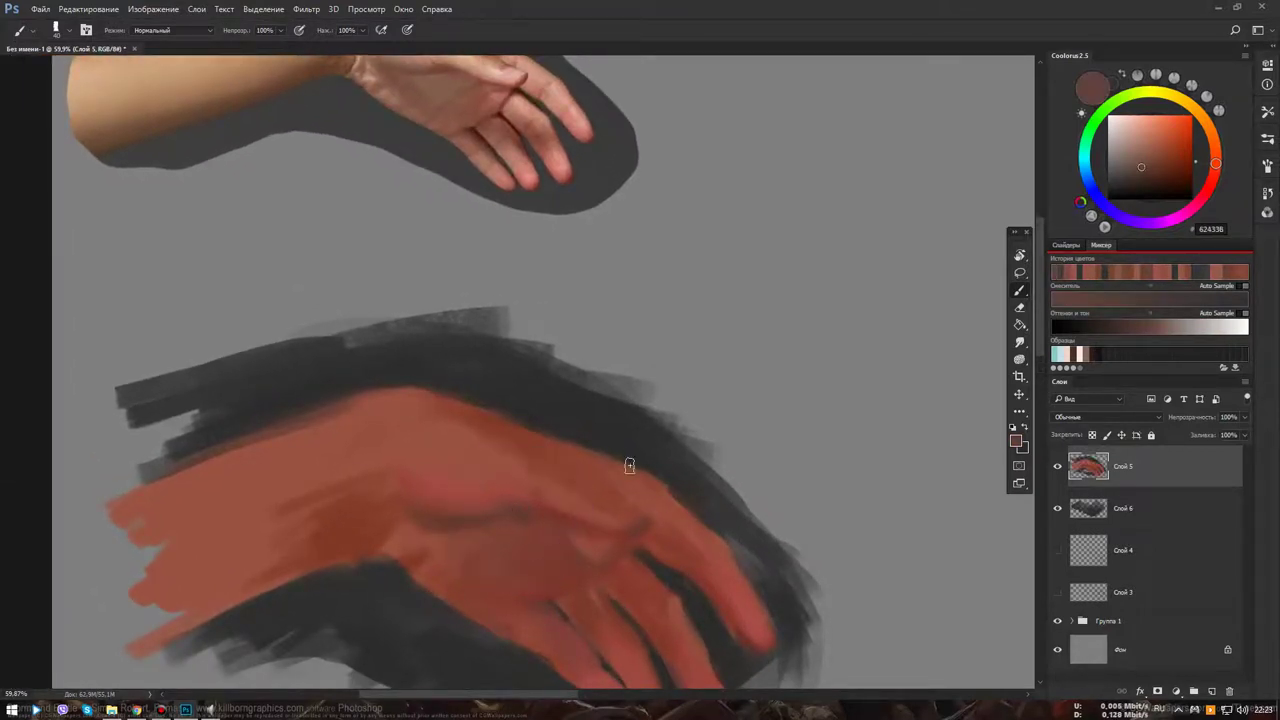
left_click(1145, 175)
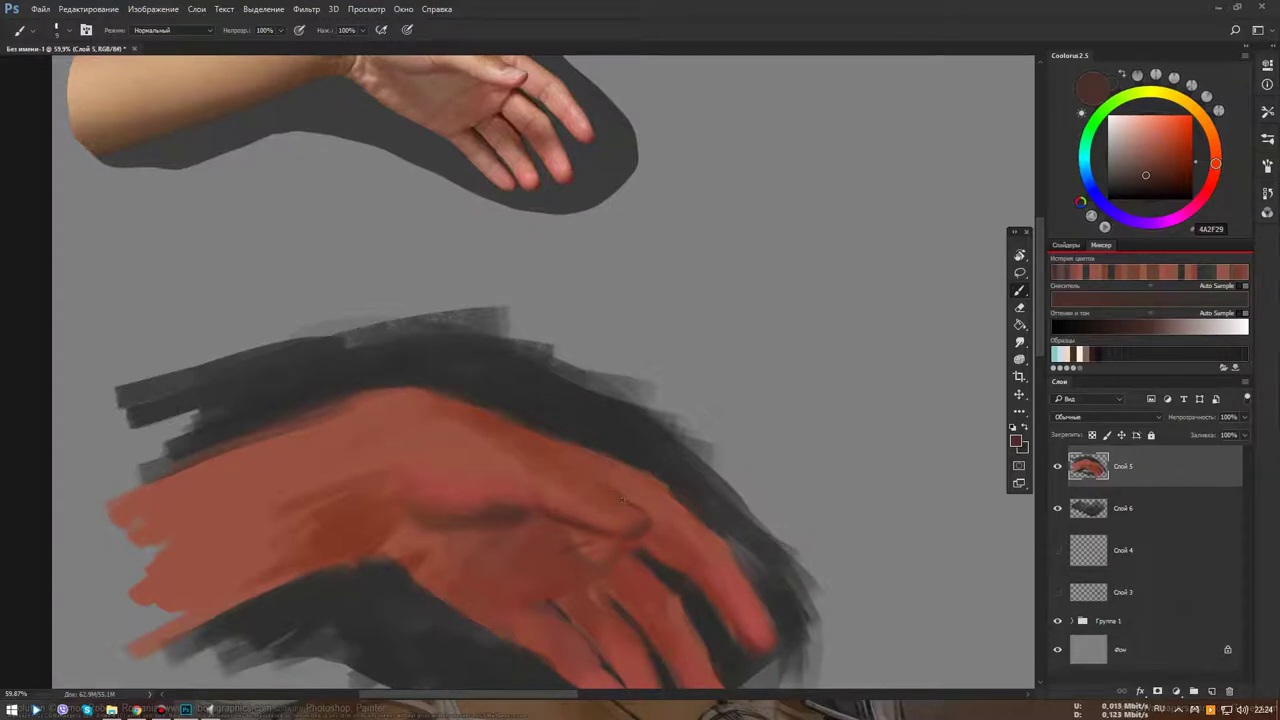
mouse_move(612, 458)
left_mouse_down()
mouse_move(534, 365)
mouse_move(602, 365)
left_mouse_up()
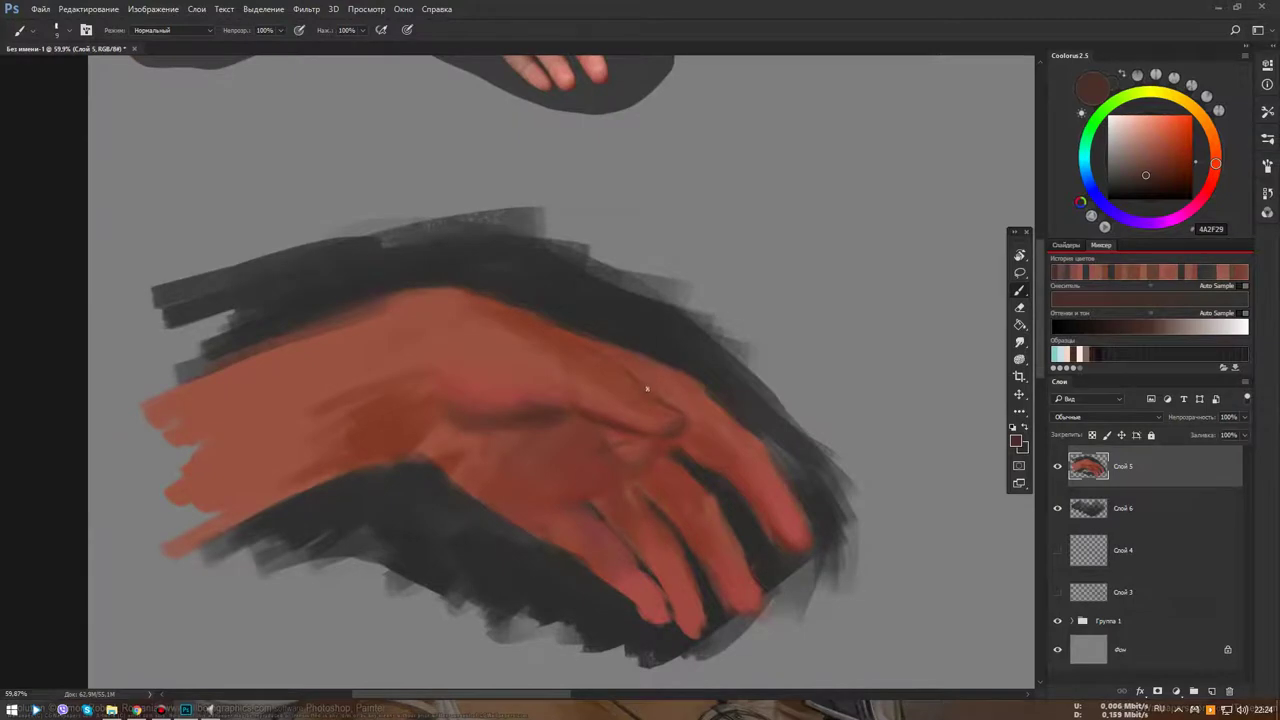
Merge Слой 6 into Слой 5, move the hand up about 100 px and reshape it
left_click(1100, 512, "shift")
key("ctrl+e")
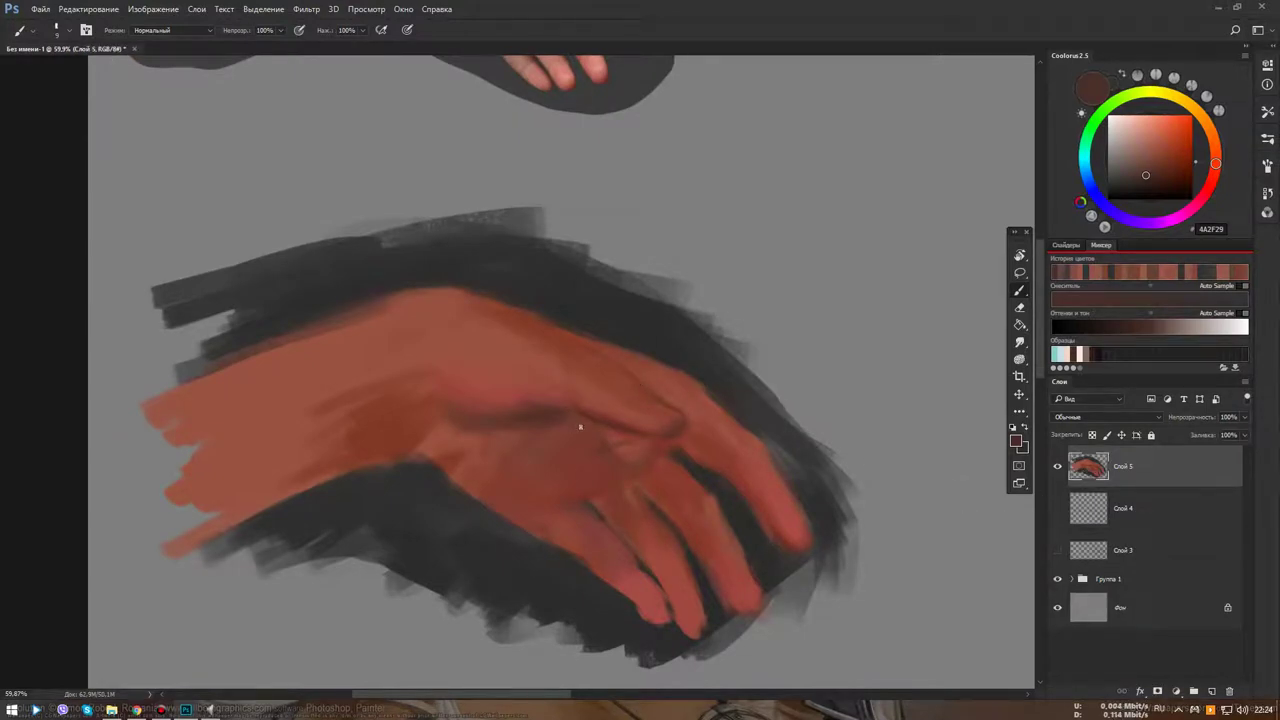
left_click_drag(580, 427, 560, 325)
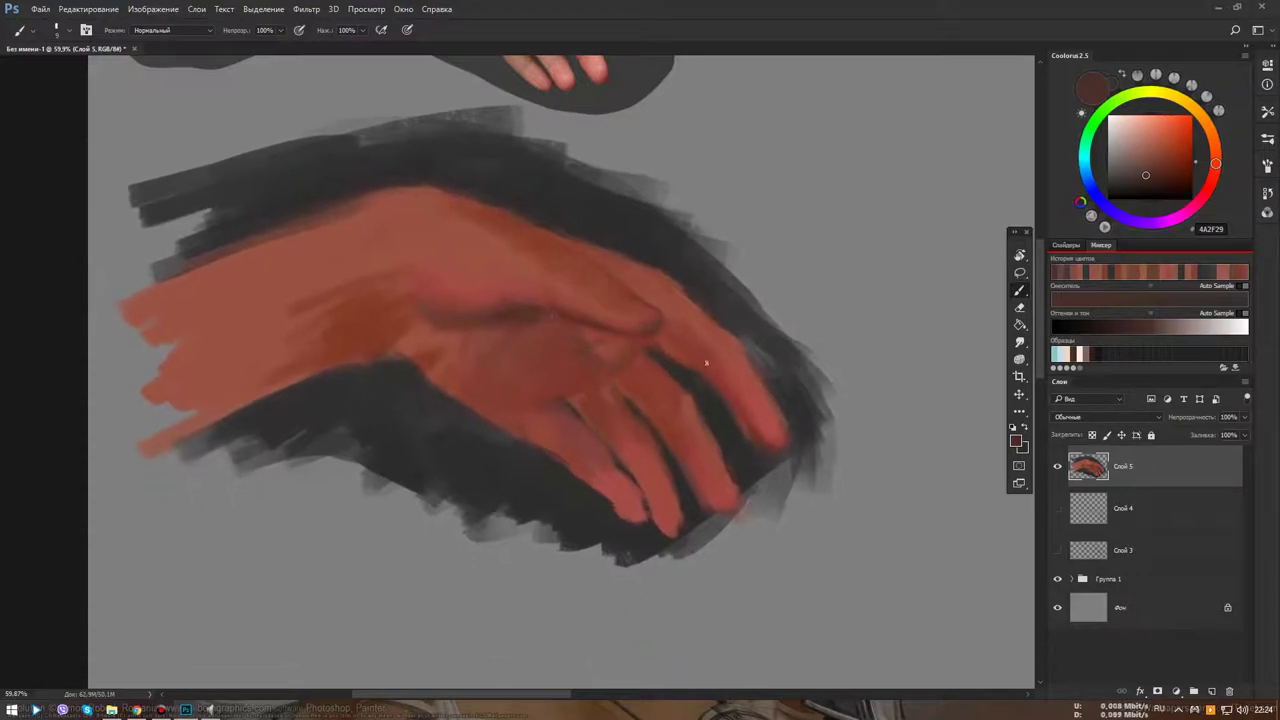
mouse_move(751, 360)
left_mouse_down()
mouse_move(800, 486)
mouse_move(718, 446)
left_mouse_up()
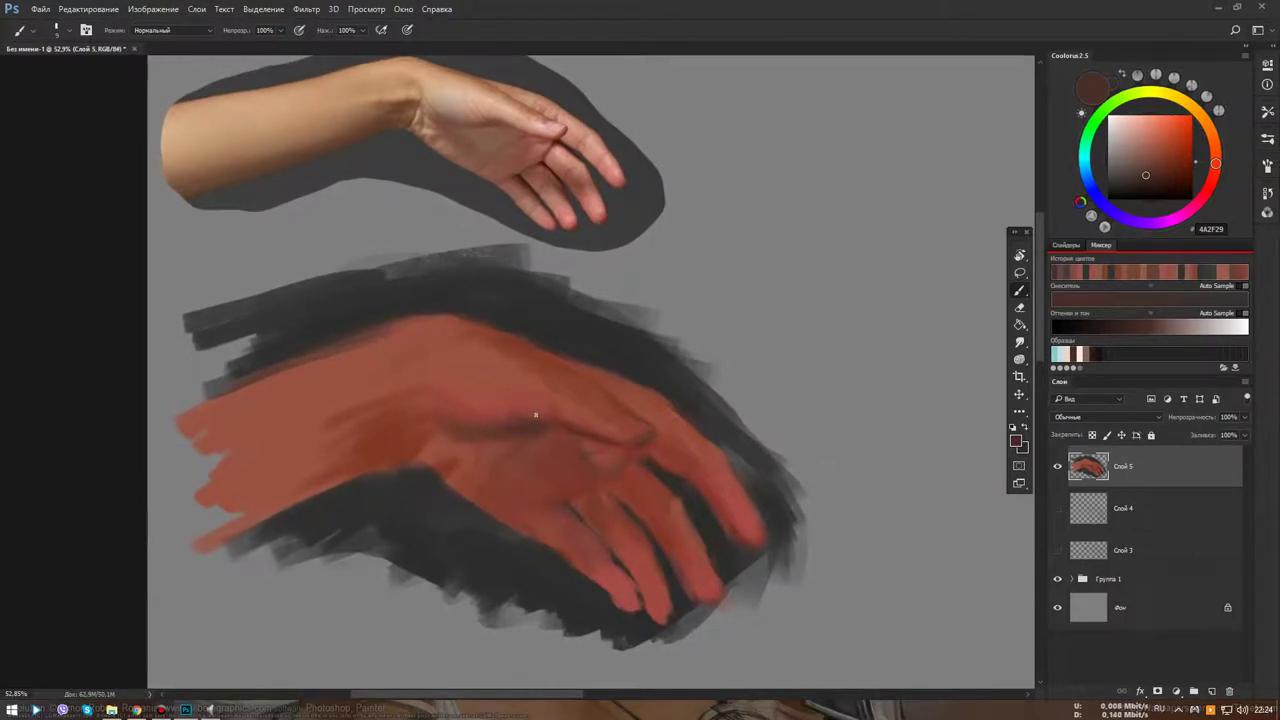
left_click_drag(550, 413, 533, 371)
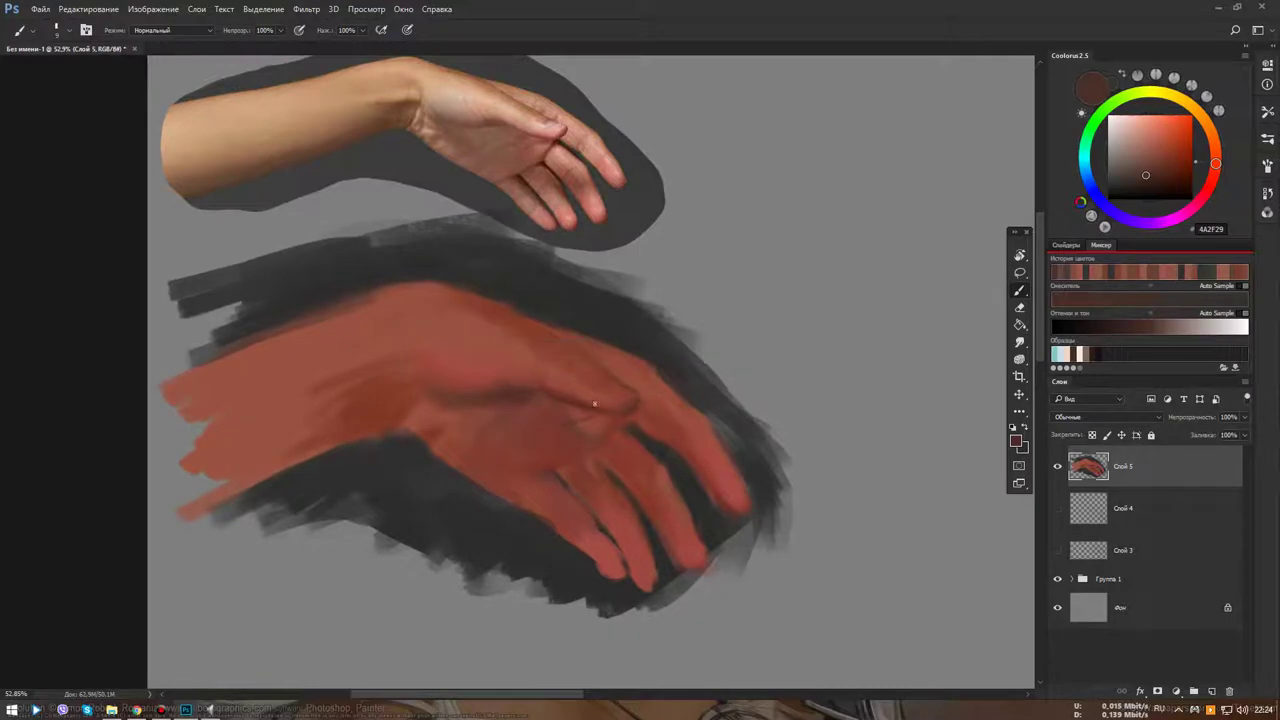
mouse_move(619, 434)
left_mouse_down()
mouse_move(640, 416)
mouse_move(612, 434)
mouse_move(623, 423)
mouse_move(686, 432)
left_mouse_up()
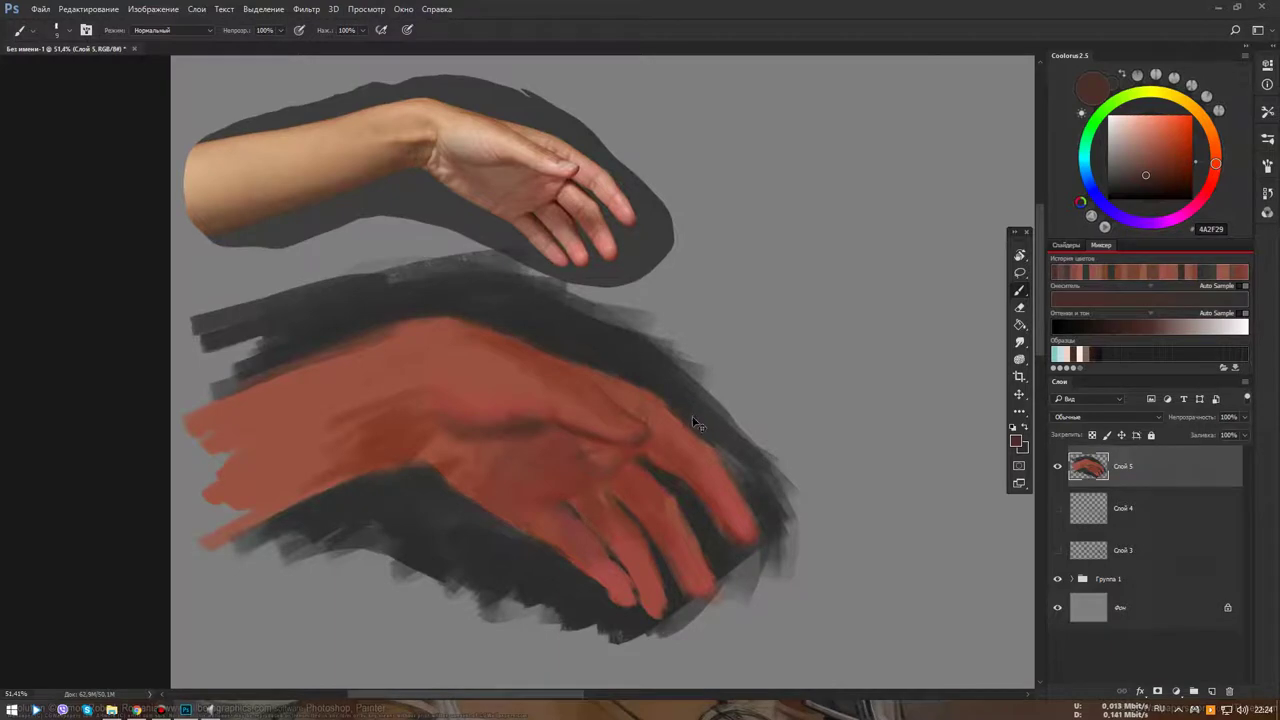
key("ctrl+z")
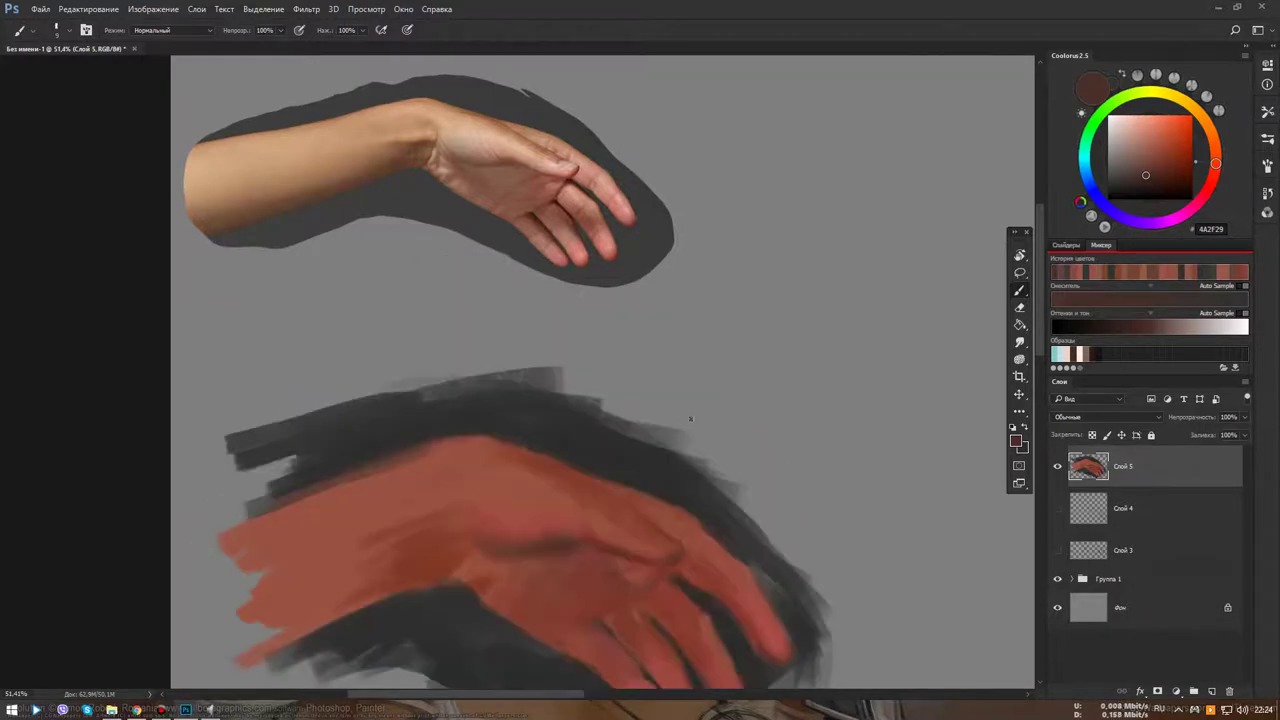
key("ctrl+z")
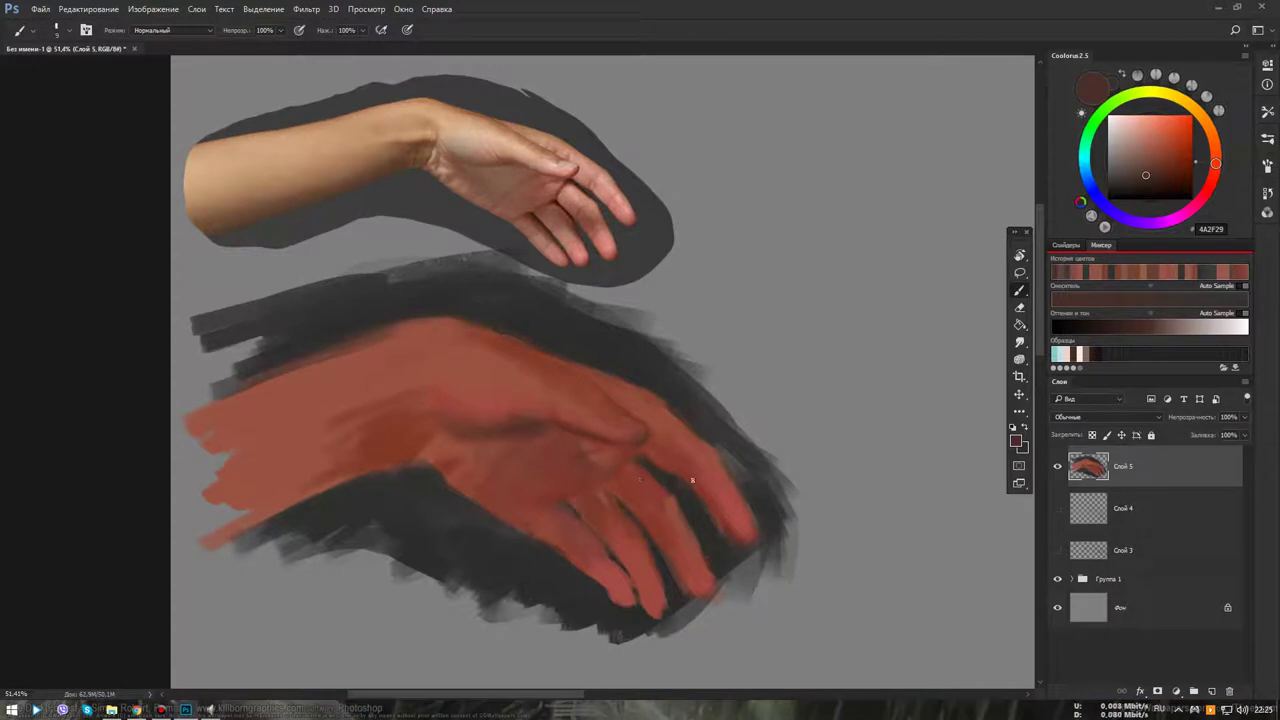
Alternate between sampled reddish skin tones and dark grey while modelling the fingers
left_click(595, 458, "alt")
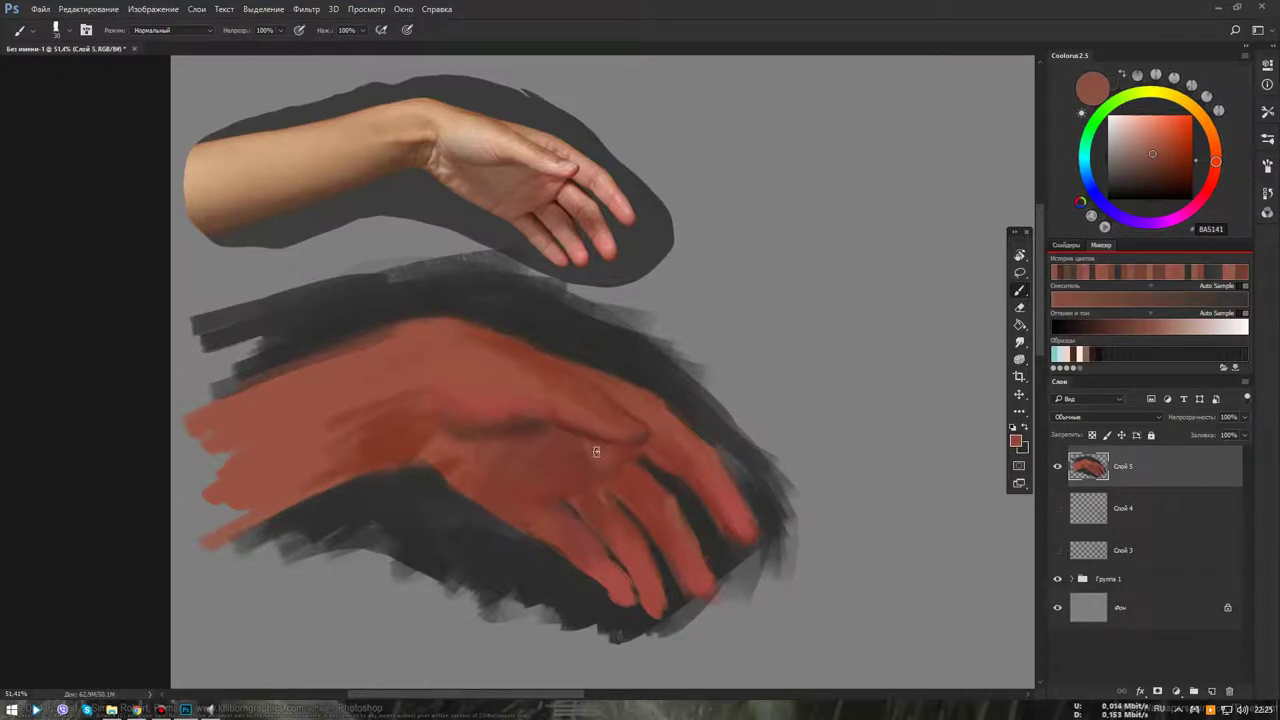
left_click(584, 460, "alt")
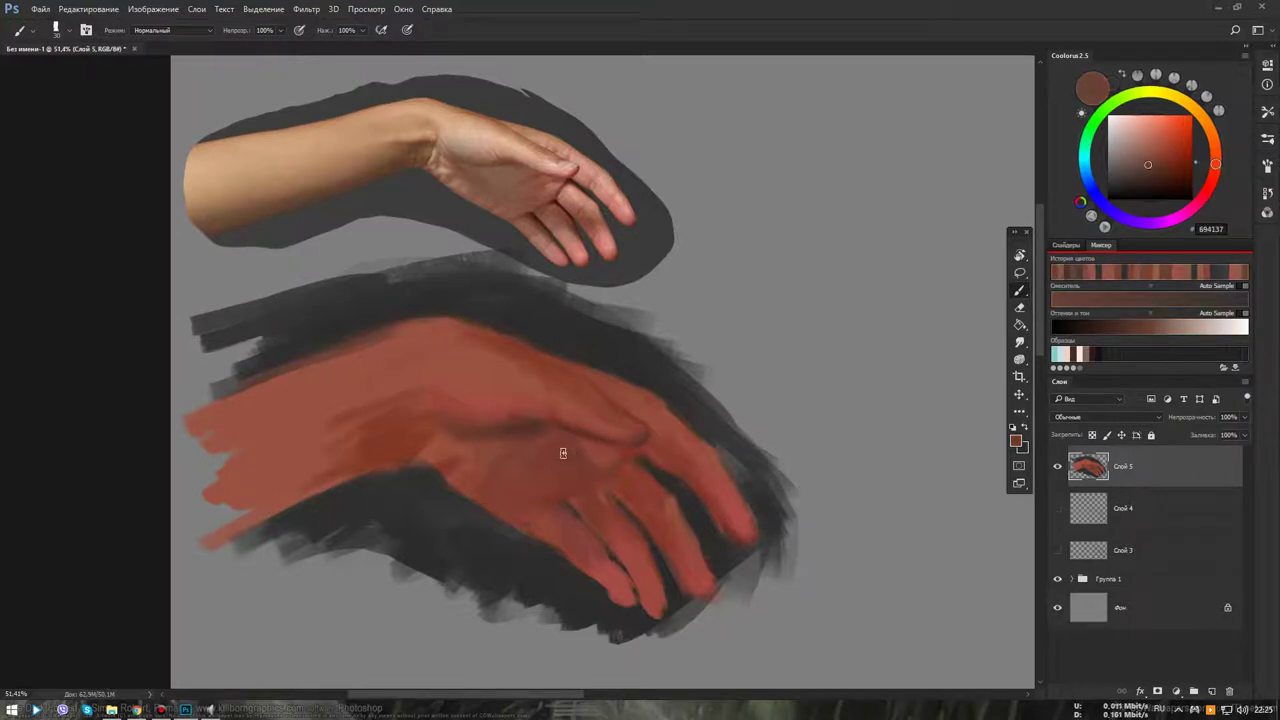
left_click(563, 453, "alt")
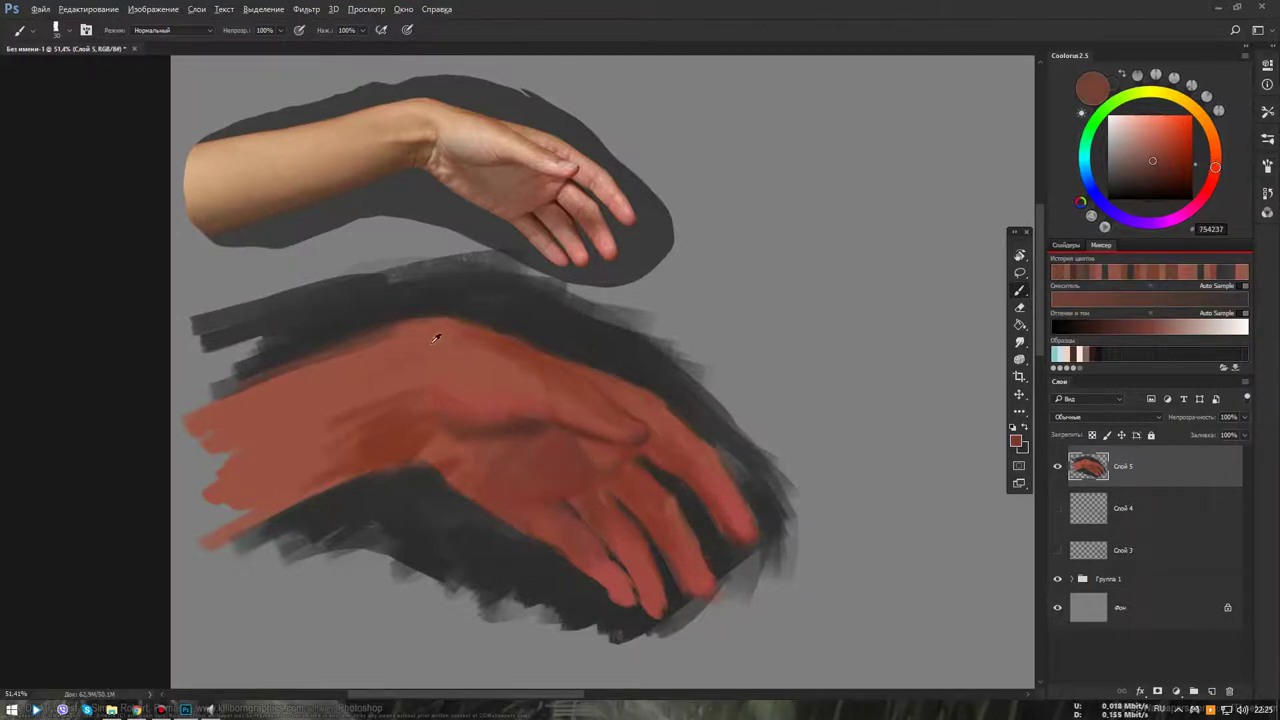
left_click(466, 357, "alt")
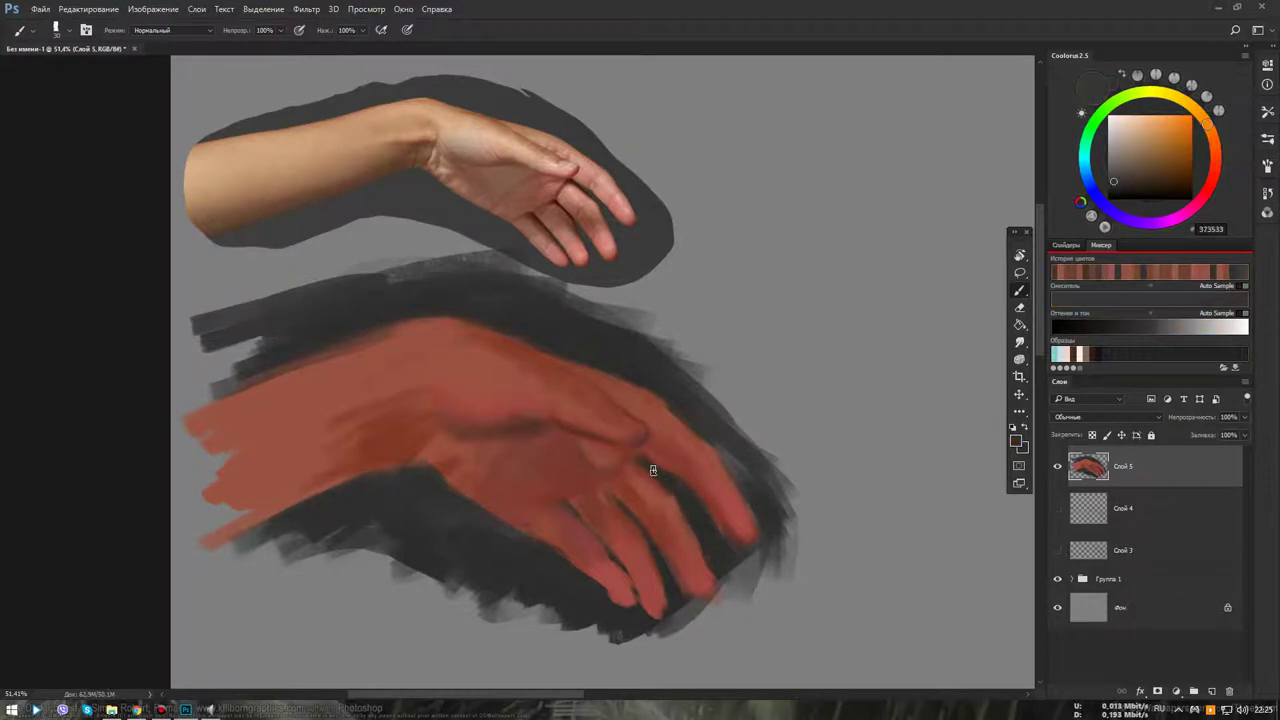
left_click(660, 475, "alt")
left_click(670, 499, "alt")
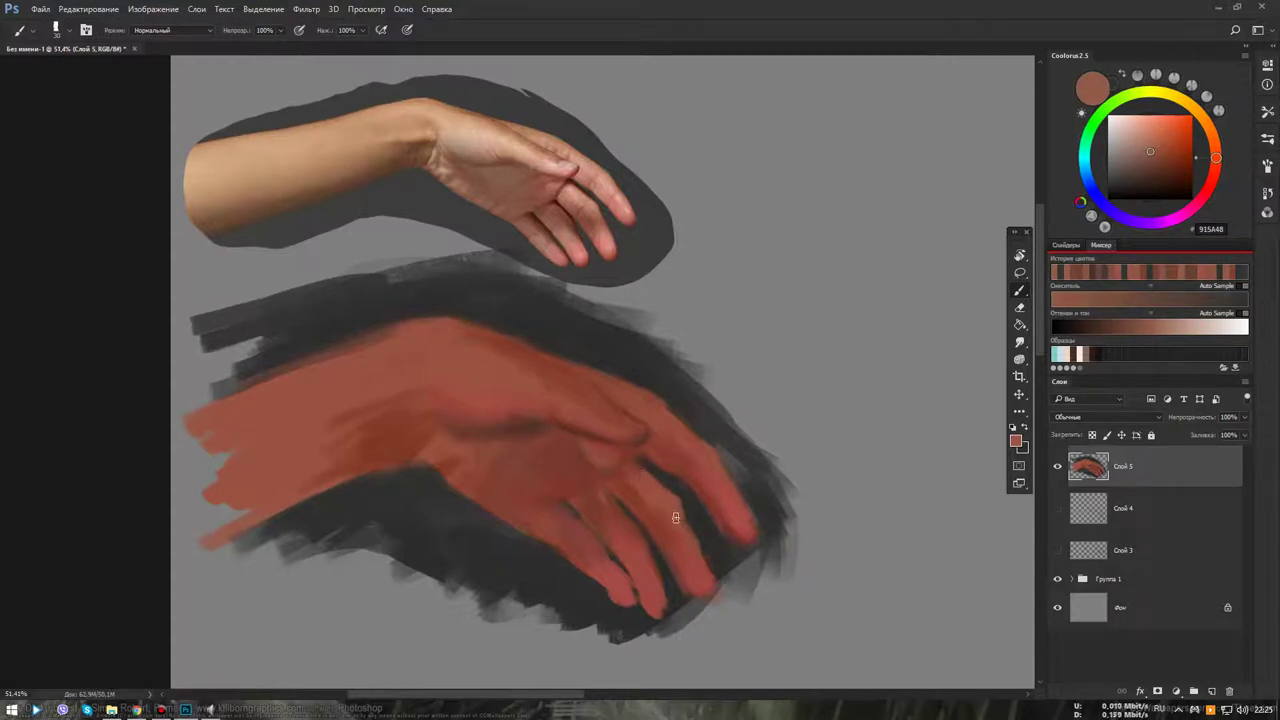
left_click(668, 568, "alt")
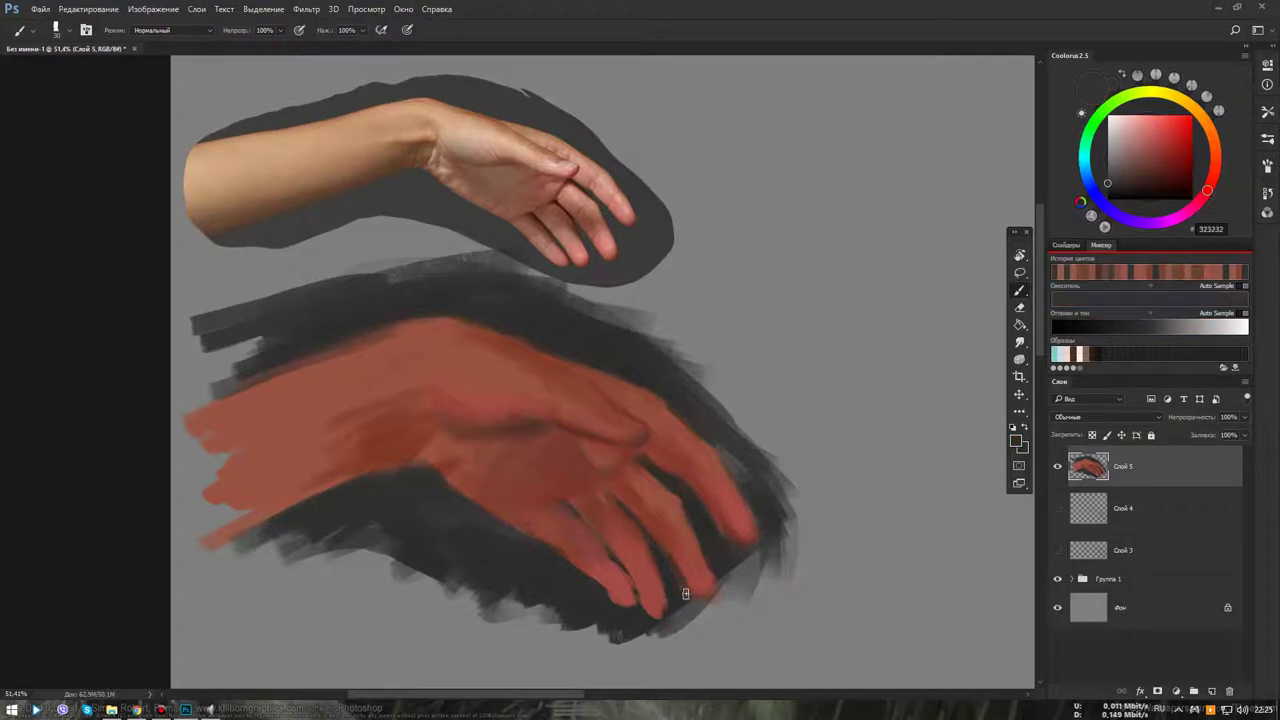
left_click(636, 532, "alt")
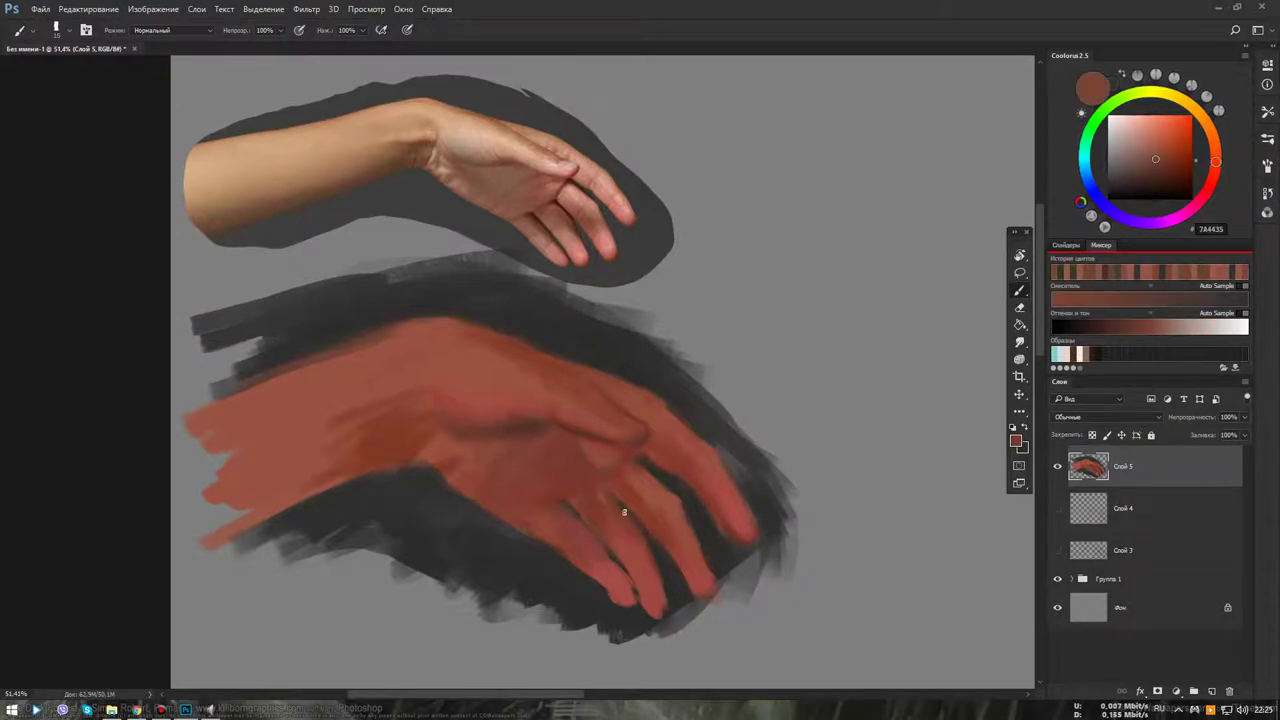
left_click(619, 516, "alt")
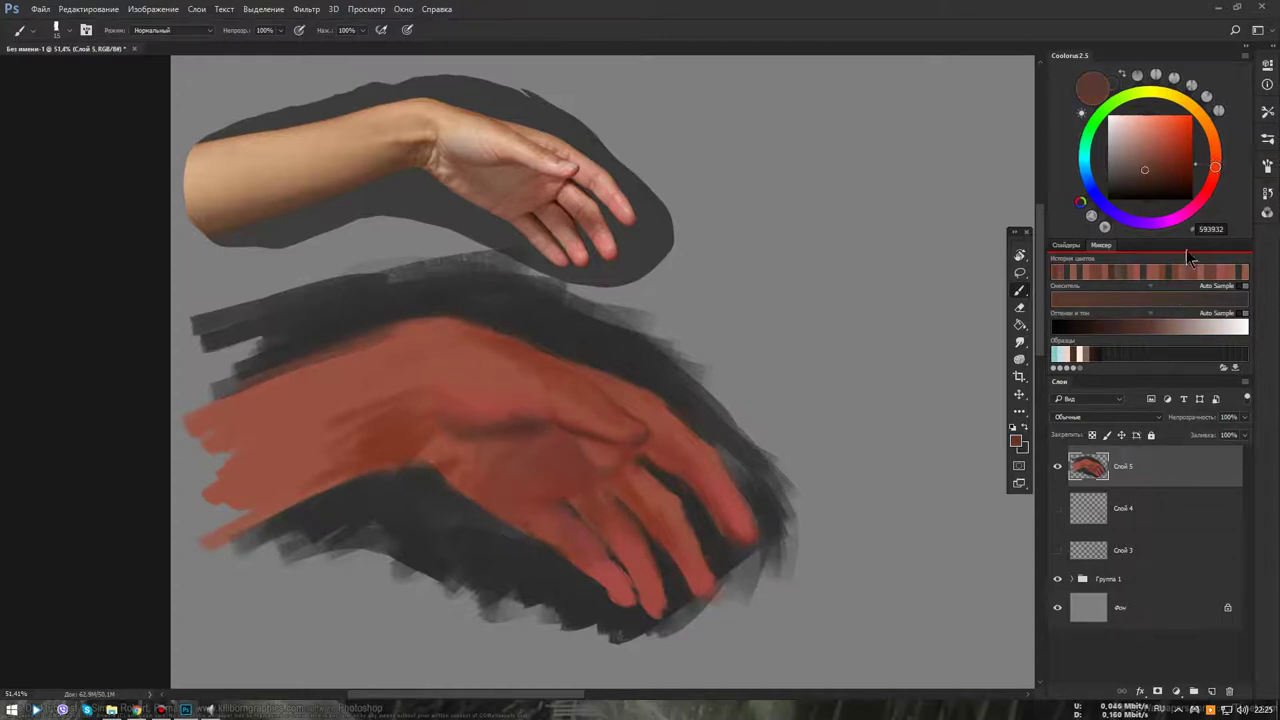
Deepen the dark red in Coolorus, then sample lighter reddish tones from the fingers
left_click_drag(1214, 167, 1211, 182)
left_click(1154, 175)
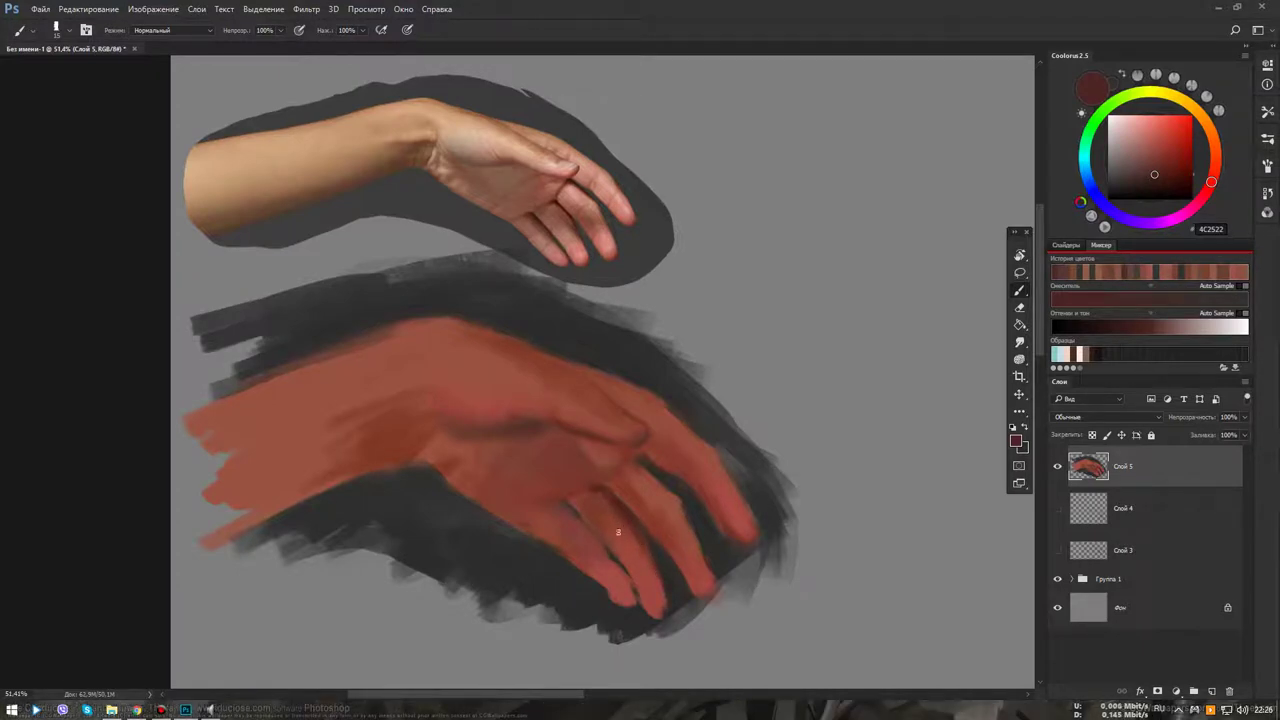
left_click(640, 553, "alt")
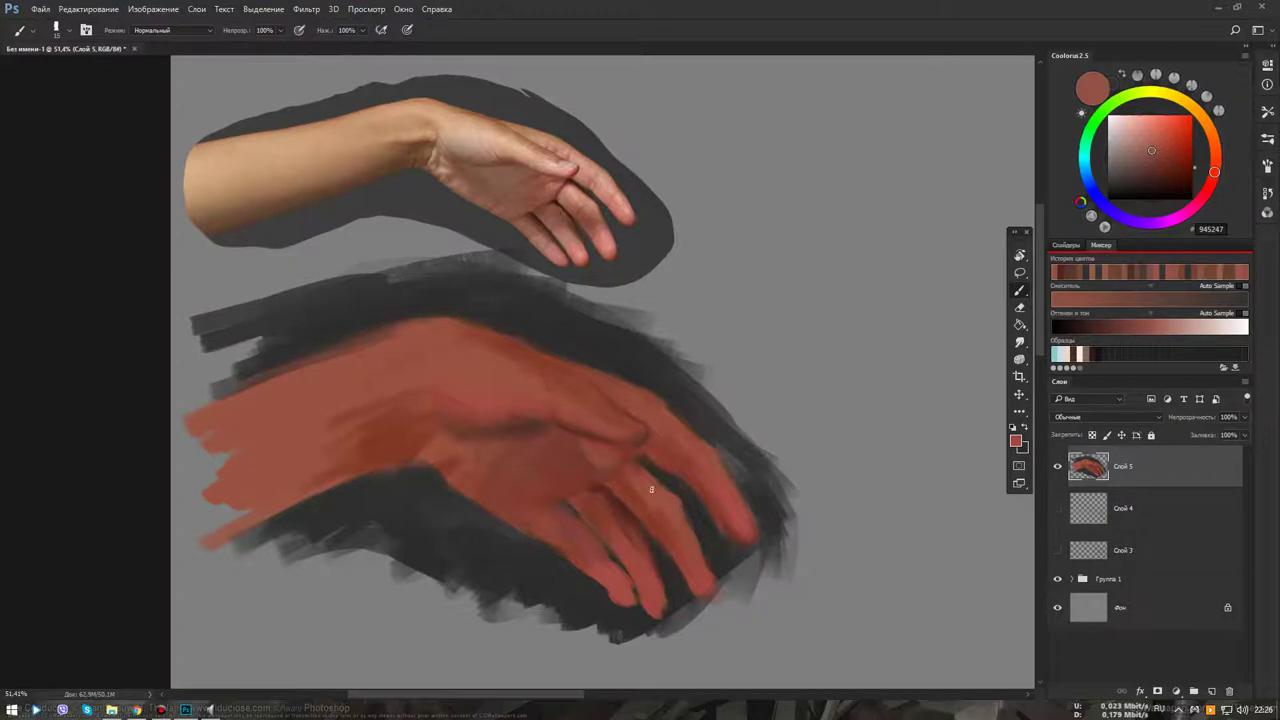
left_click(620, 513, "alt")
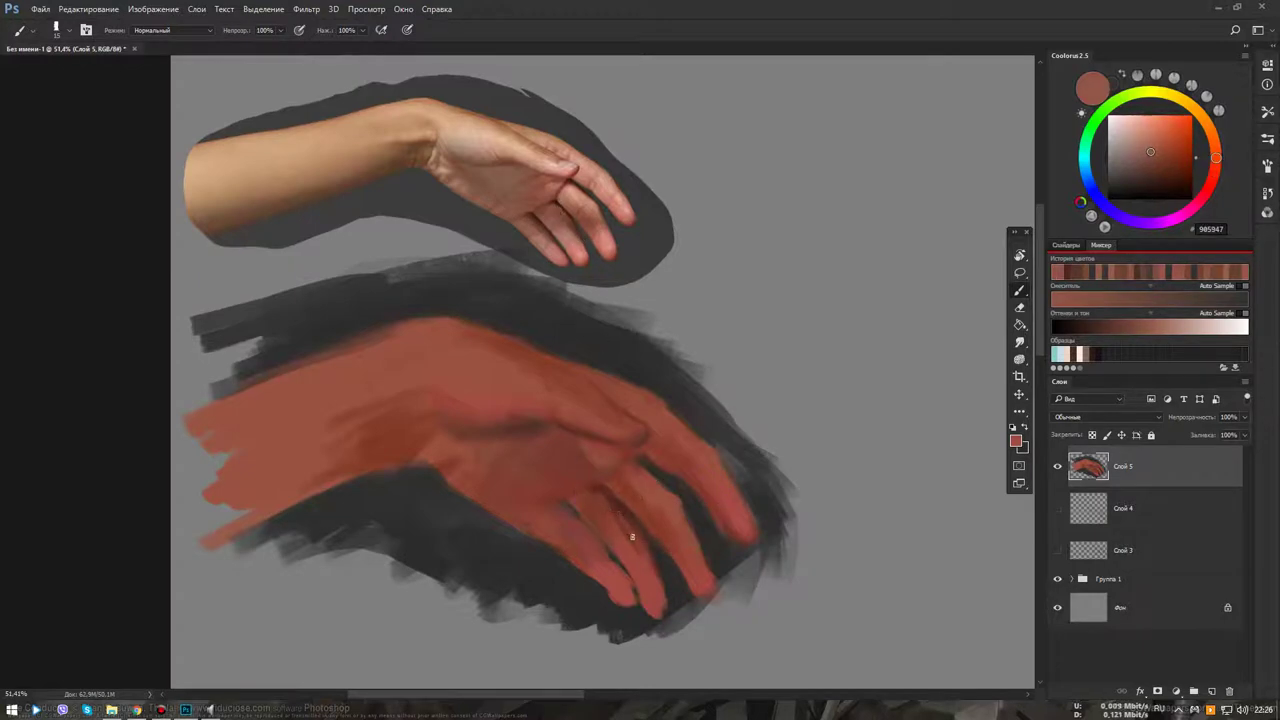
left_click(616, 524, "alt")
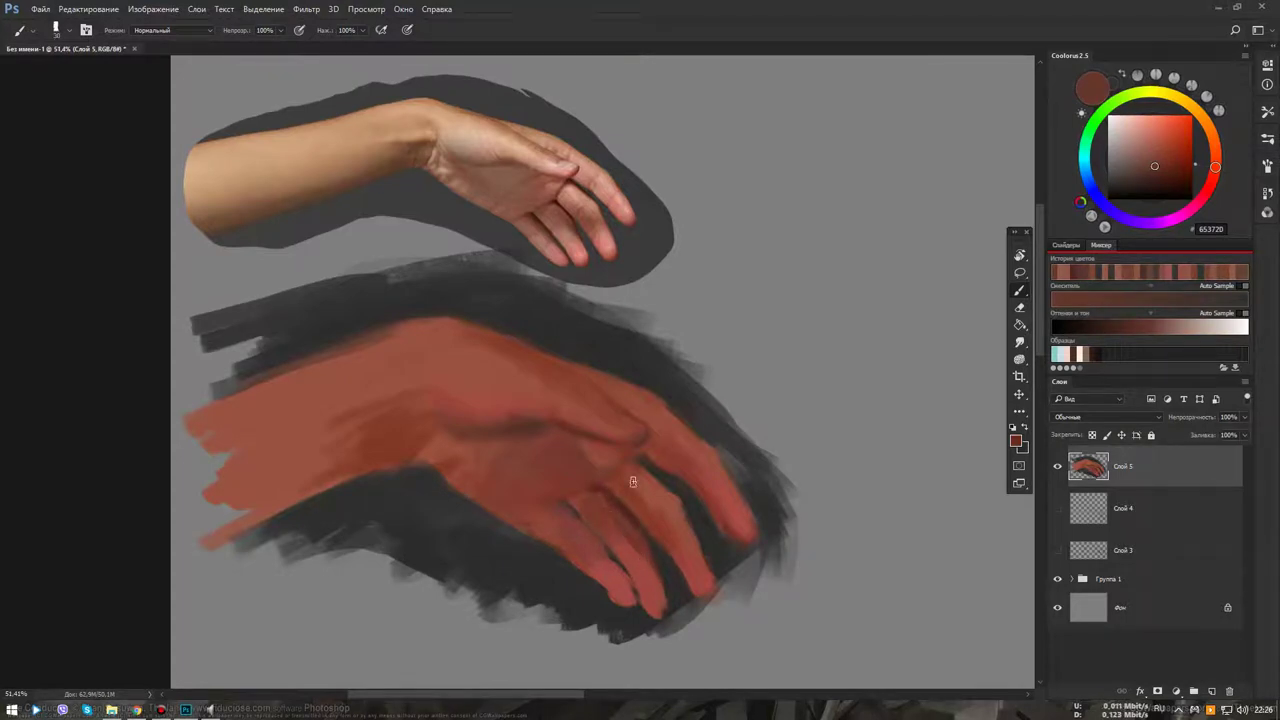
left_click(644, 529, "alt")
left_click(620, 560, "alt")
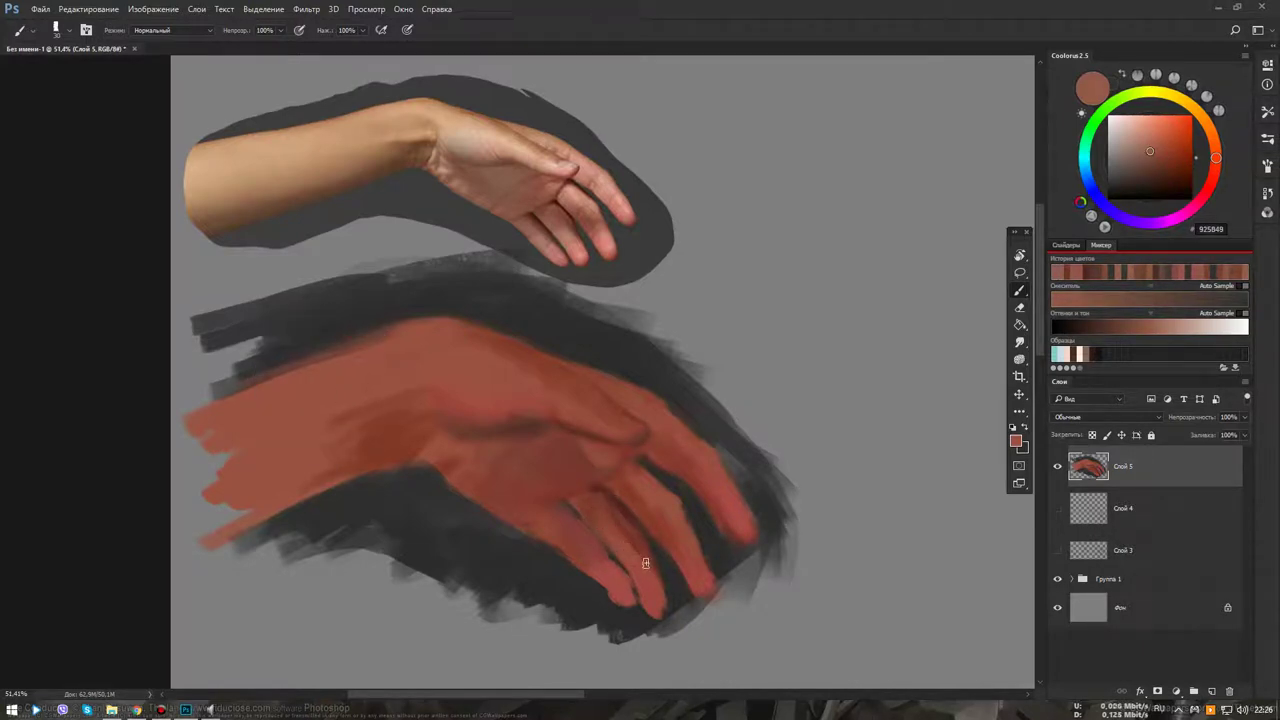
left_click(730, 530, "alt")
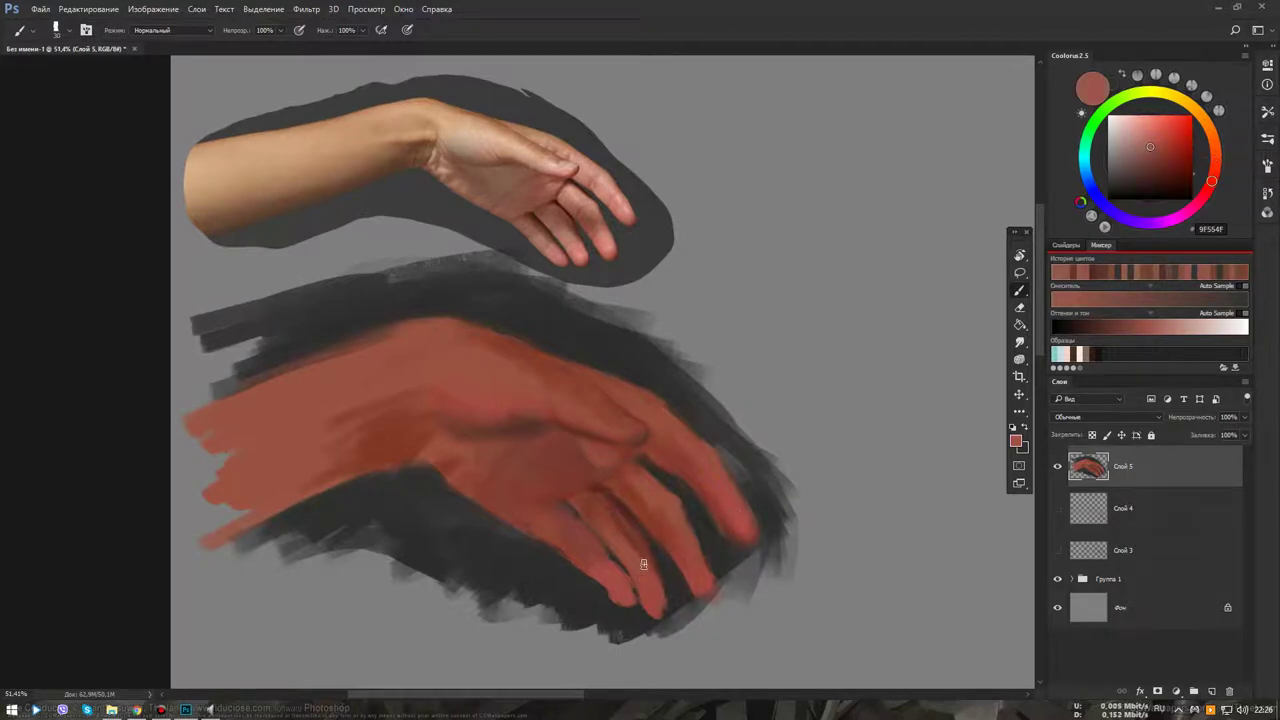
Pick warm skin tones, shrink the brush, and settle on muted red AA6454 for the knuckles
left_click(1143, 134)
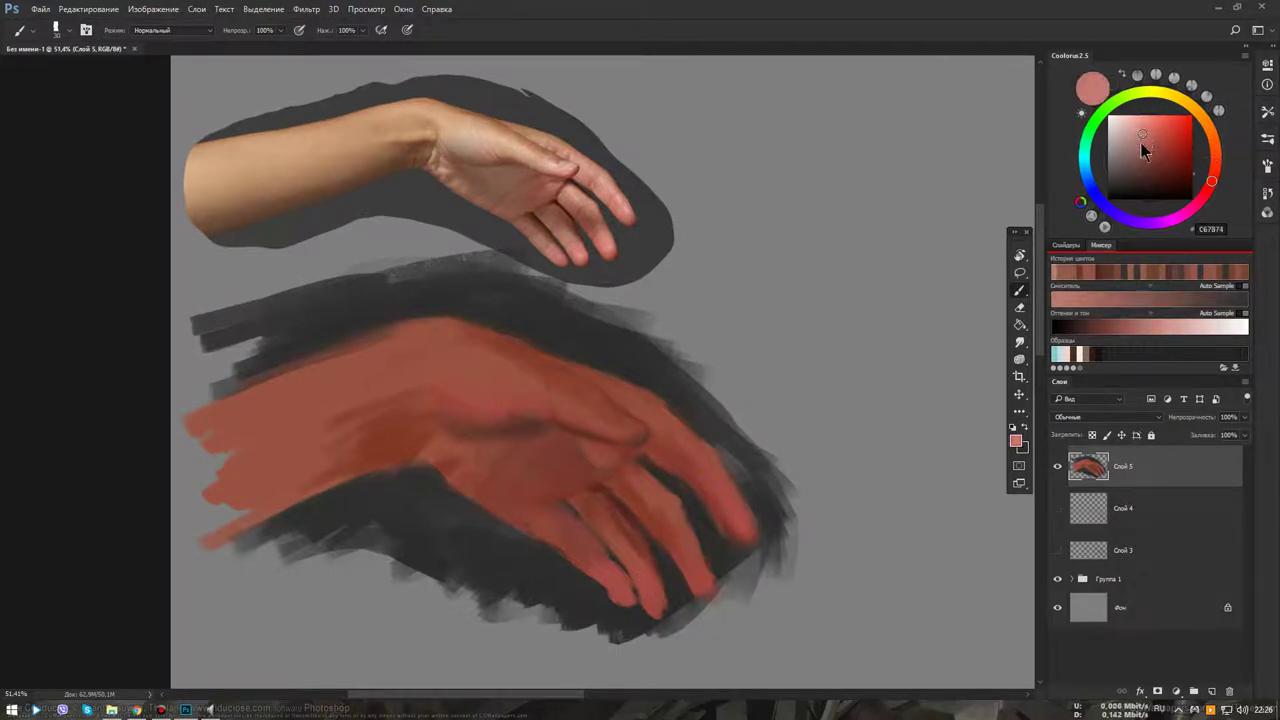
left_click(1149, 140)
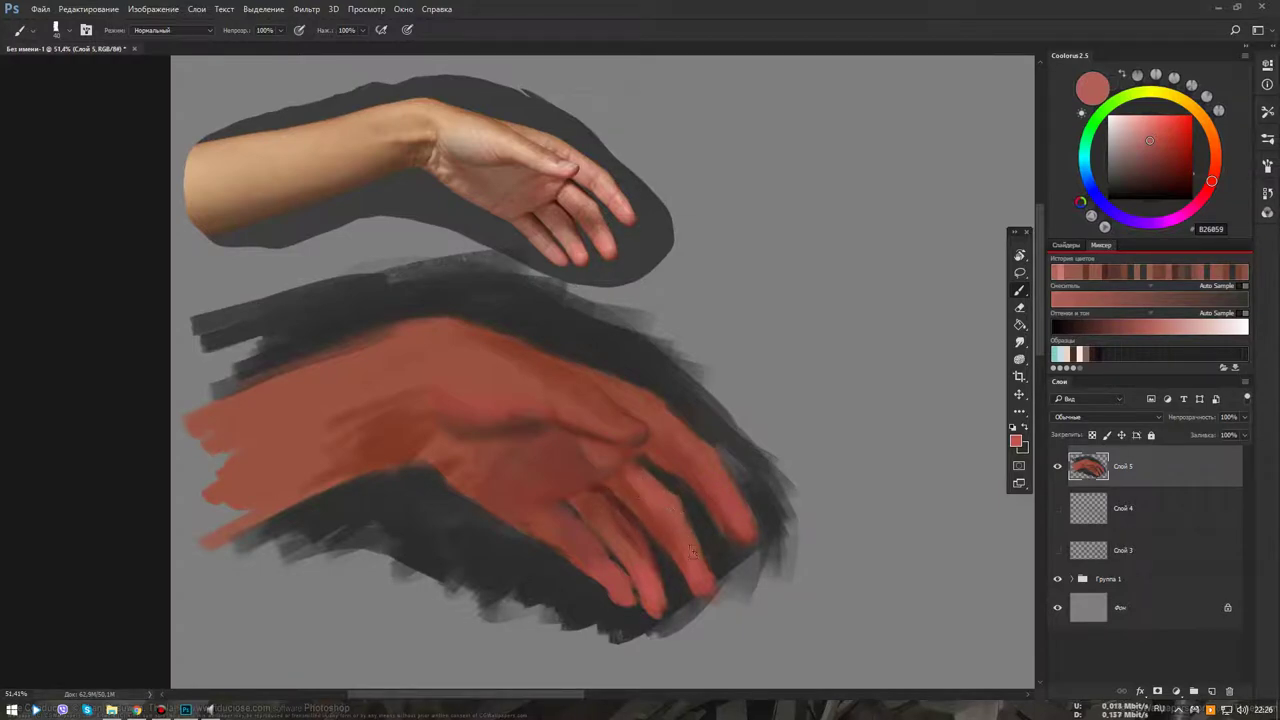
left_click_drag(1212, 183, 1215, 162)
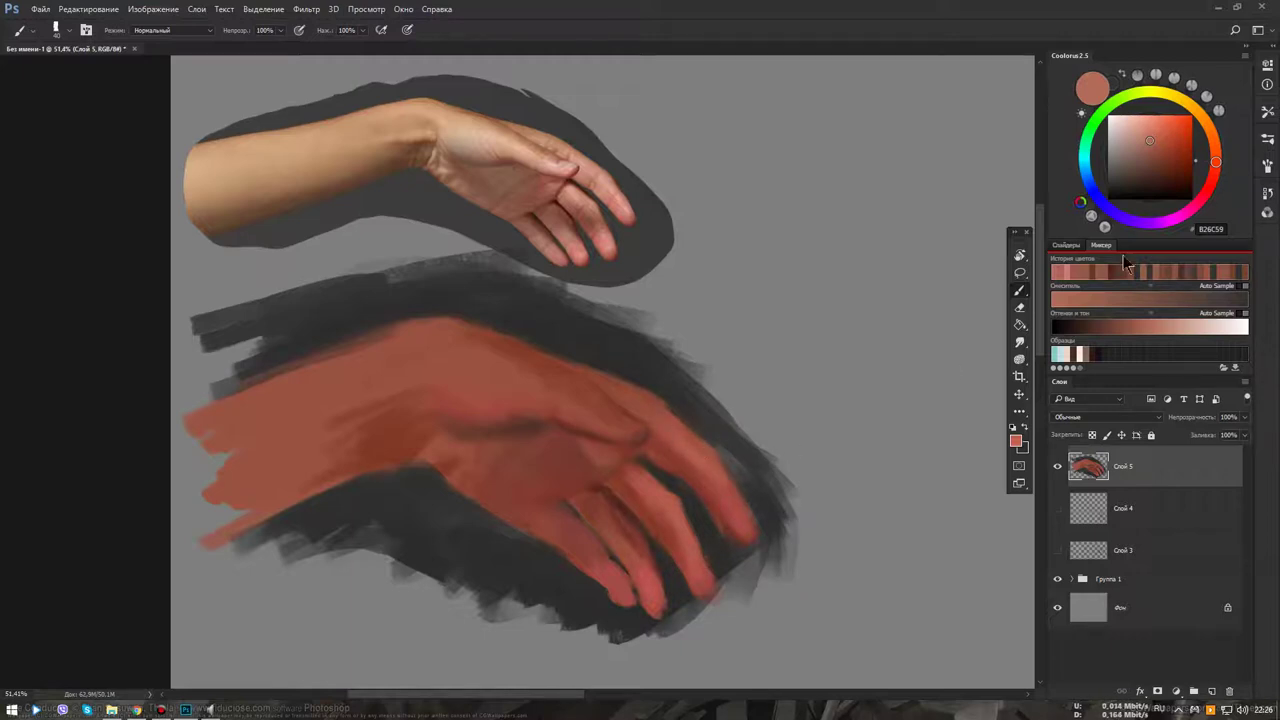
left_click_drag(1215, 161, 1212, 181)
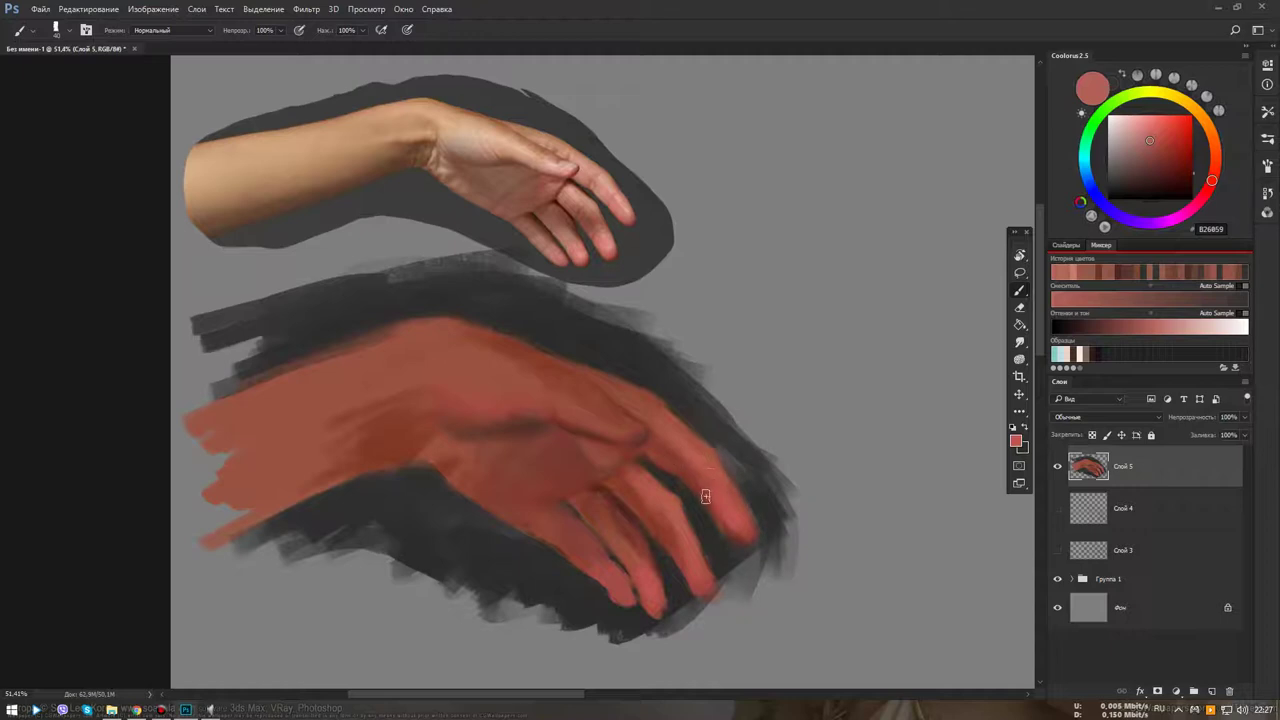
left_click(704, 492, "alt")
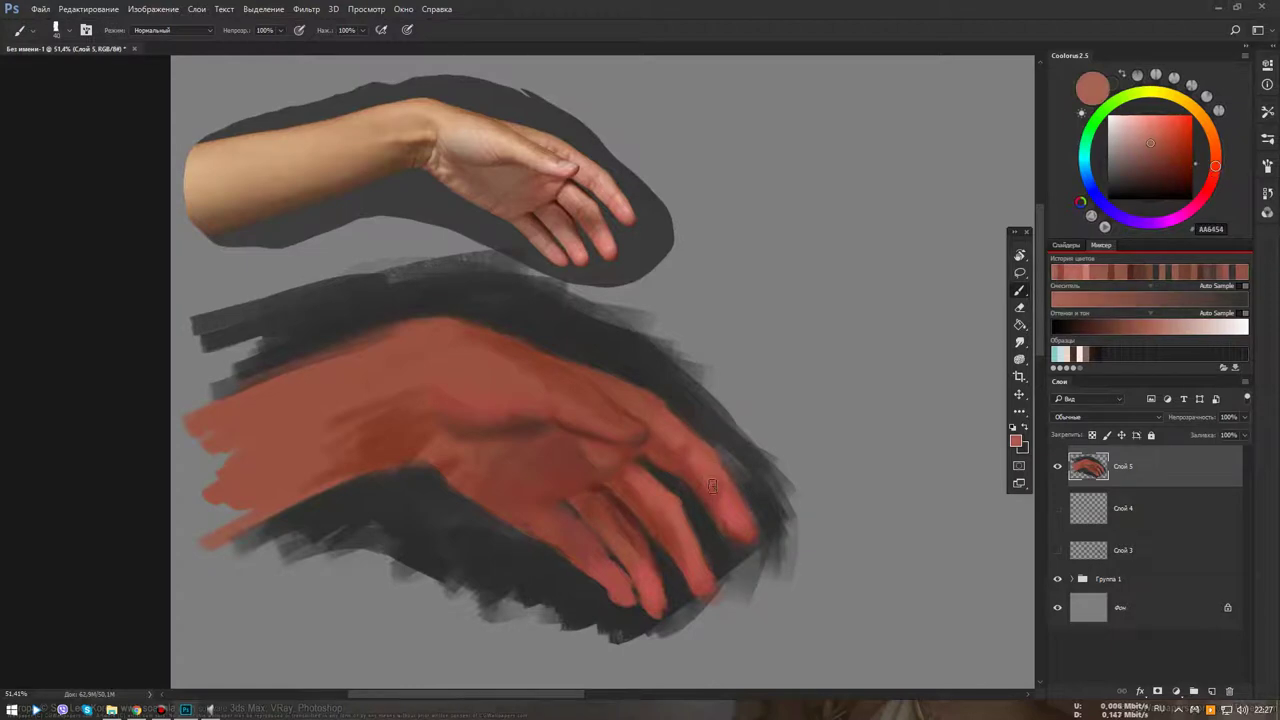
left_click(711, 470, "alt")
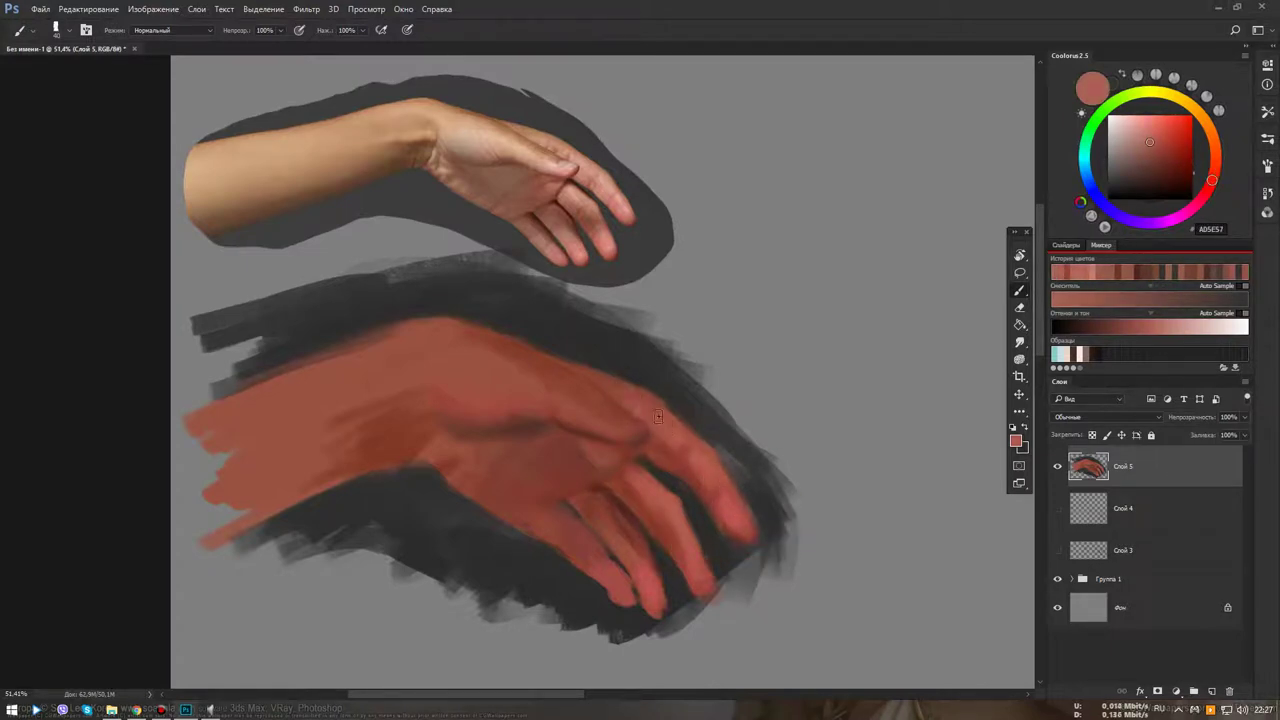
key("bracketleft")
left_click(1061, 276)
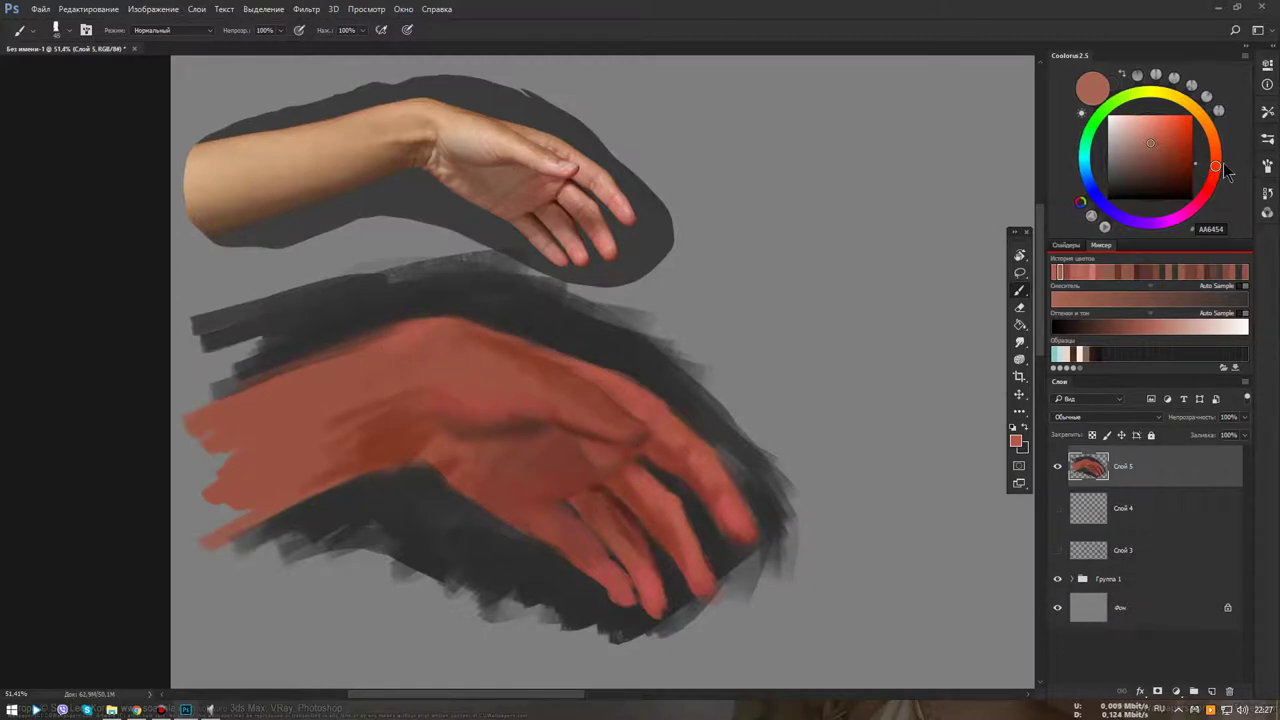
Nudge the Coolorus hue and reuse a history swatch, ending on warmer AA6854
left_click_drag(1215, 165, 1216, 155)
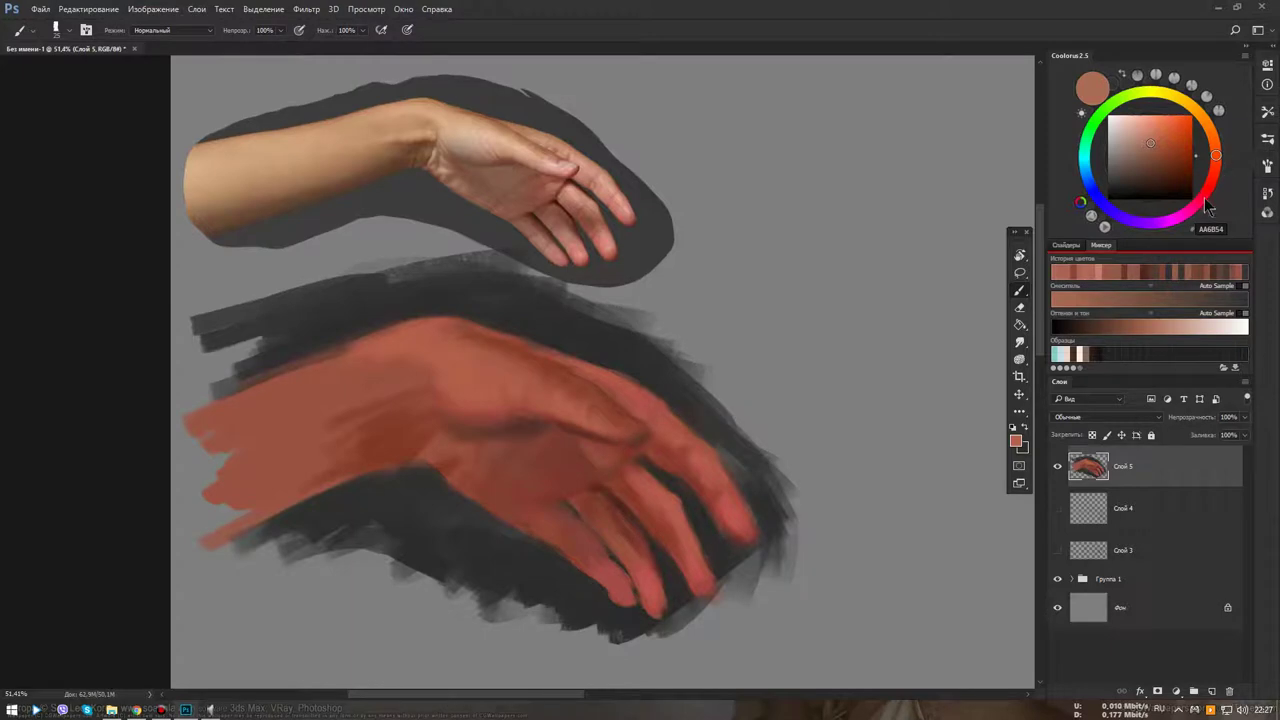
left_click(1204, 195)
left_click(1227, 184)
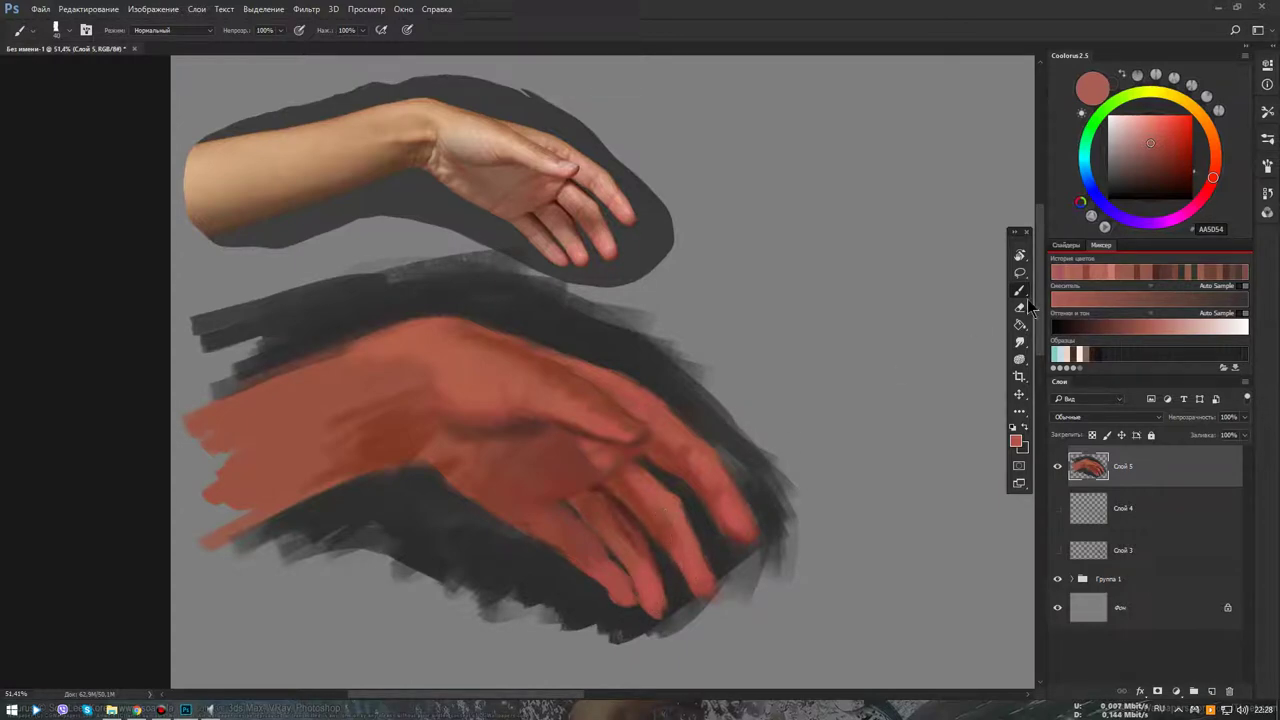
left_click(1067, 273)
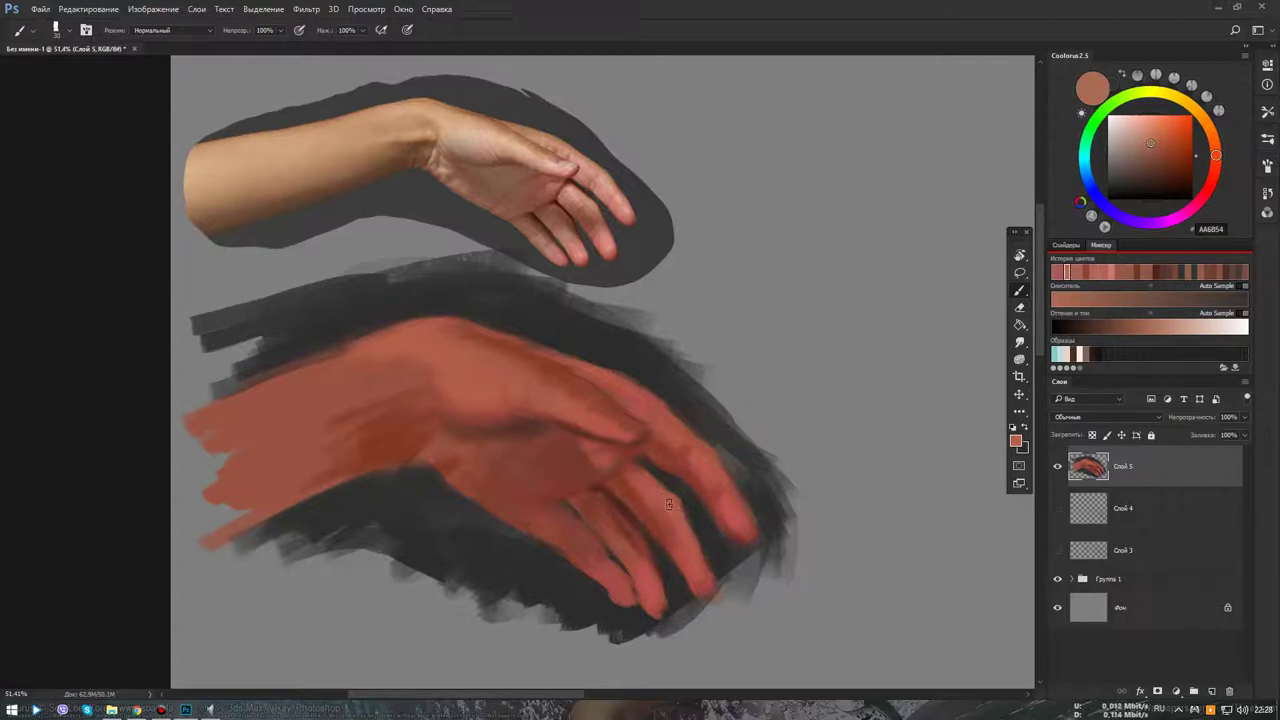
Sample skin and crease tones from the hand, then darken to 46222B for fingertip accents
left_click(460, 368, "alt")
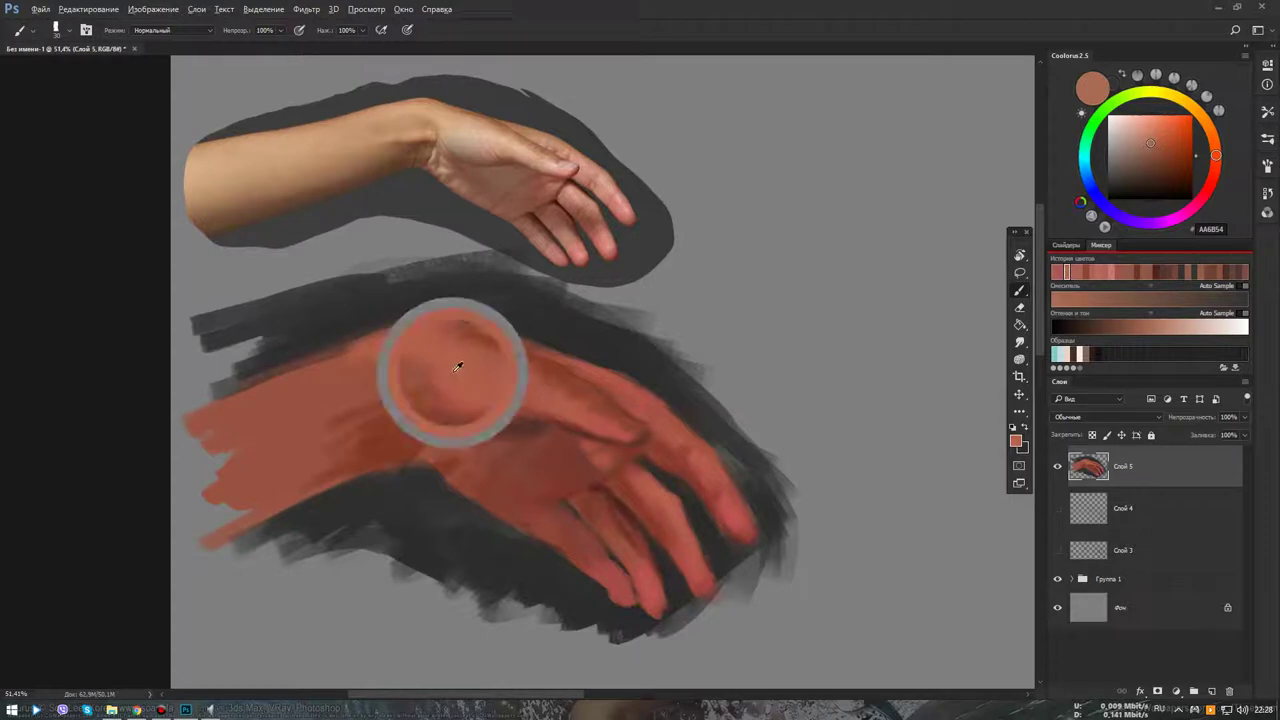
left_click_drag(460, 372, 463, 374, "alt")
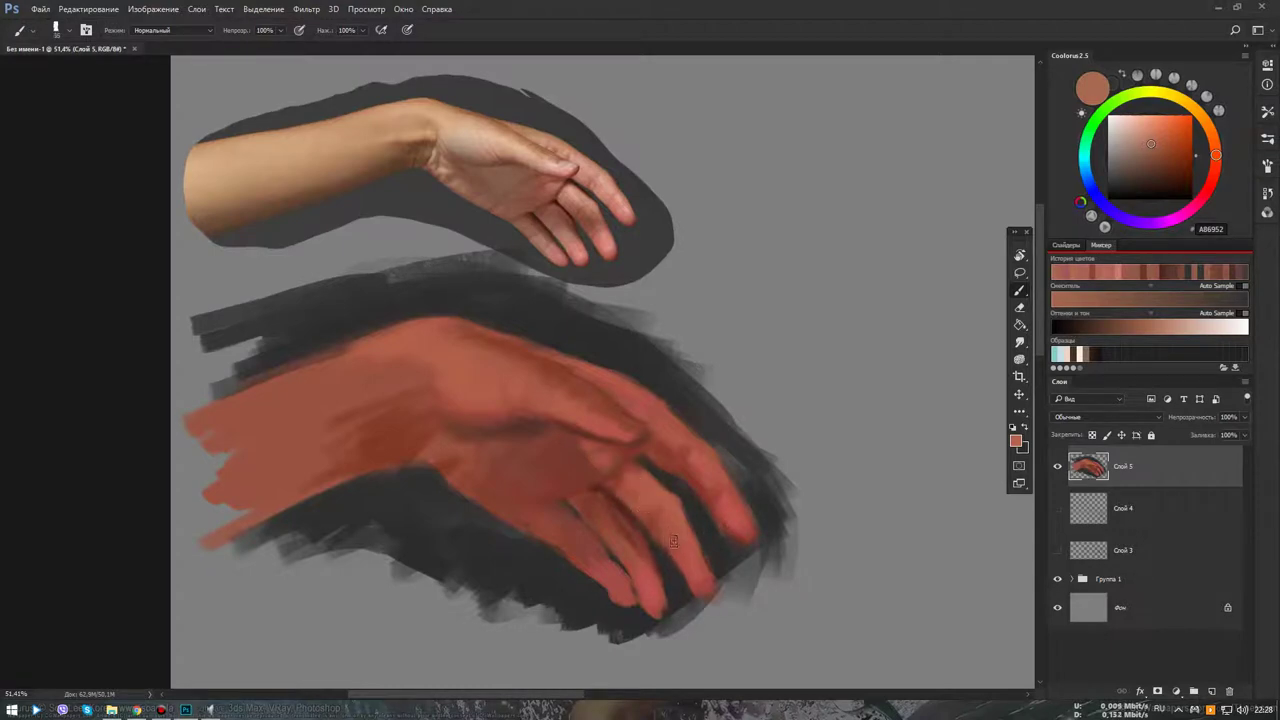
left_click(566, 467, "alt")
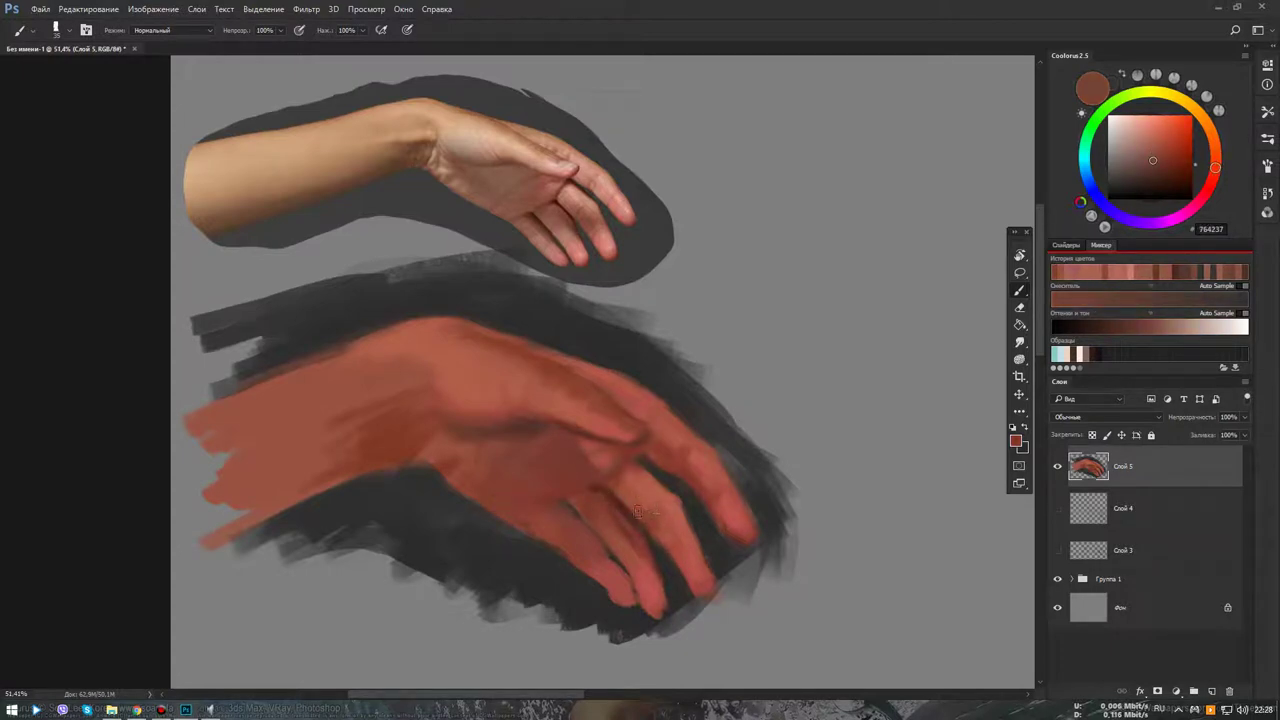
left_click(700, 554, "alt")
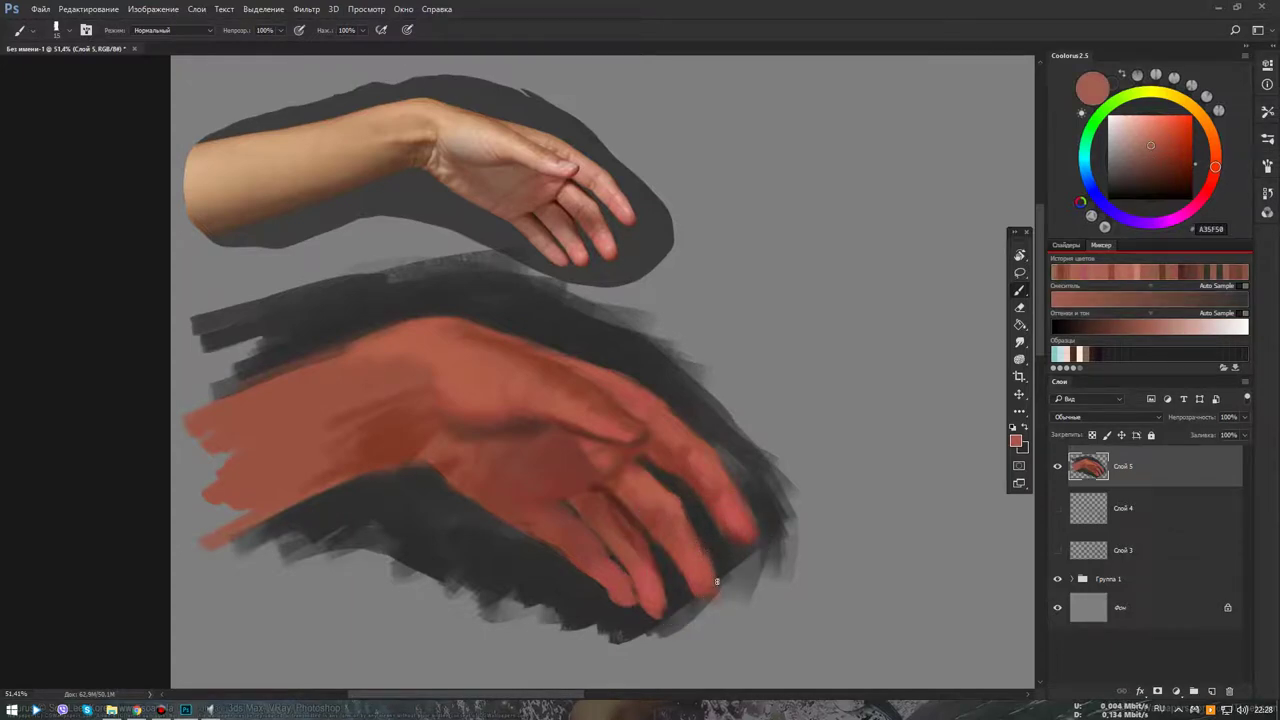
left_click(645, 437, "alt")
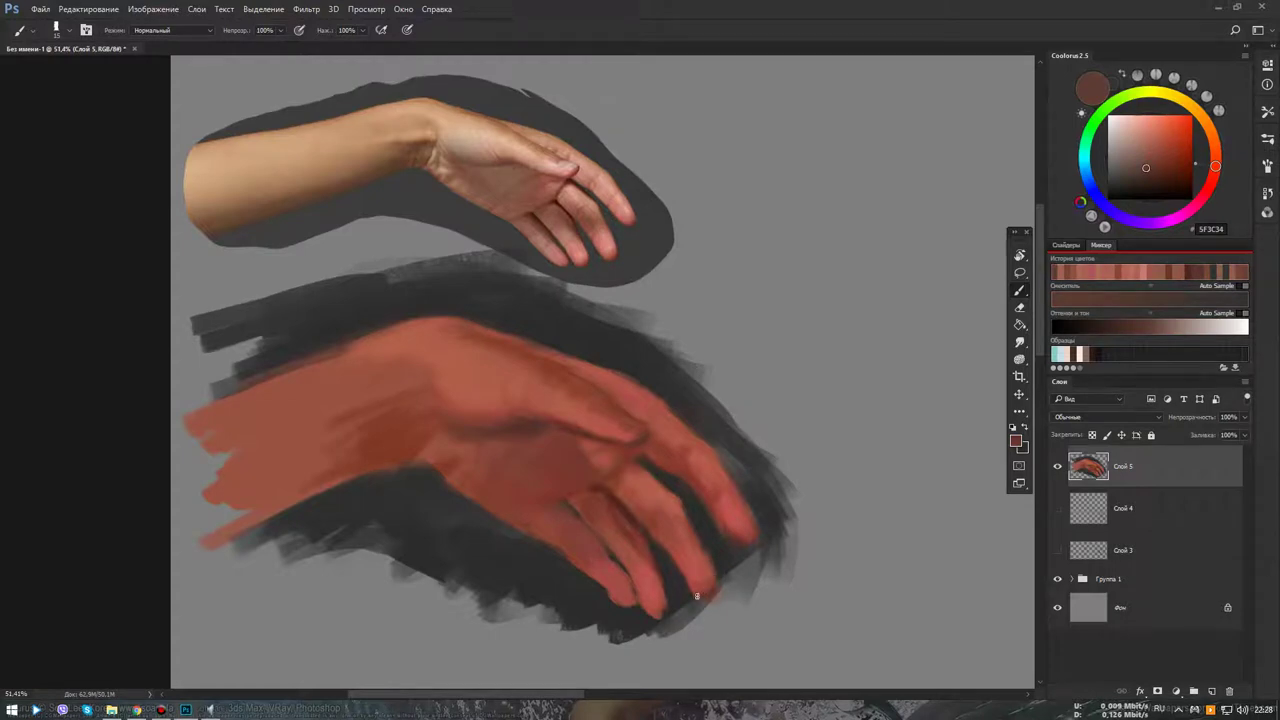
left_click_drag(1149, 171, 1210, 183)
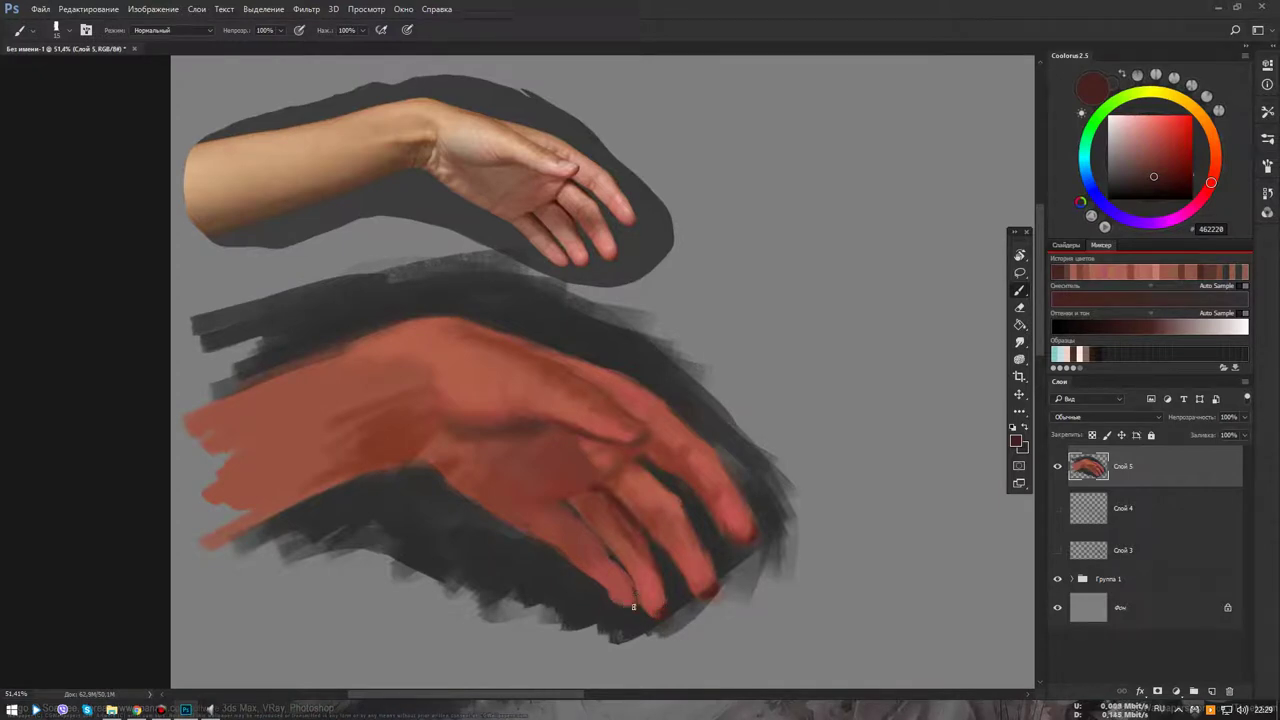
Alternate dark grey and reddish history swatches on the finger edges, ending on 323232
left_click(636, 619, "alt")
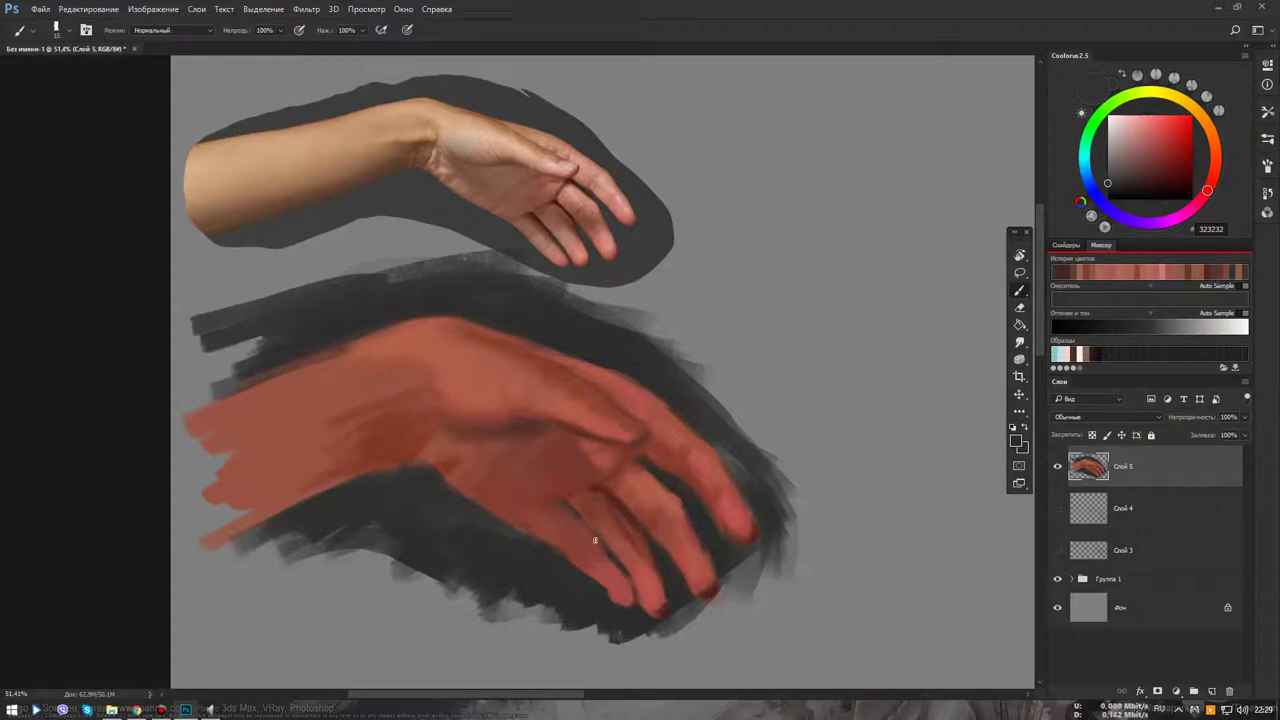
left_click(603, 489, "alt")
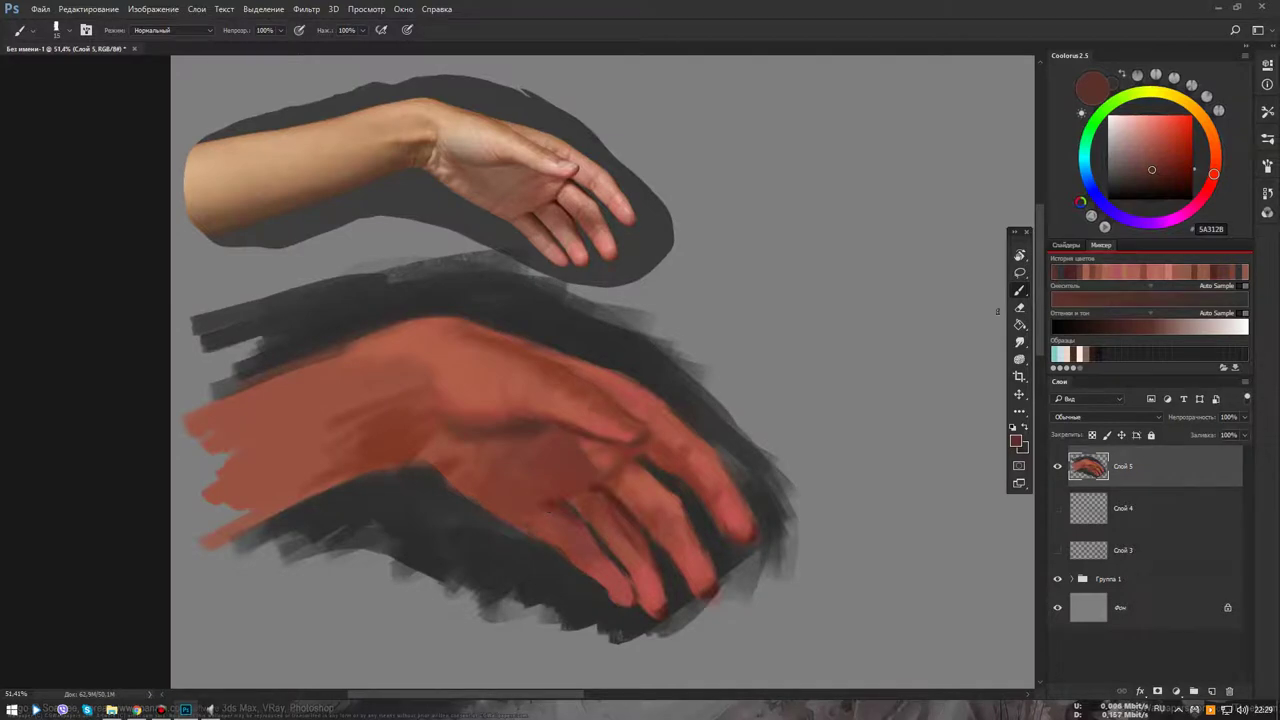
left_click(1085, 271)
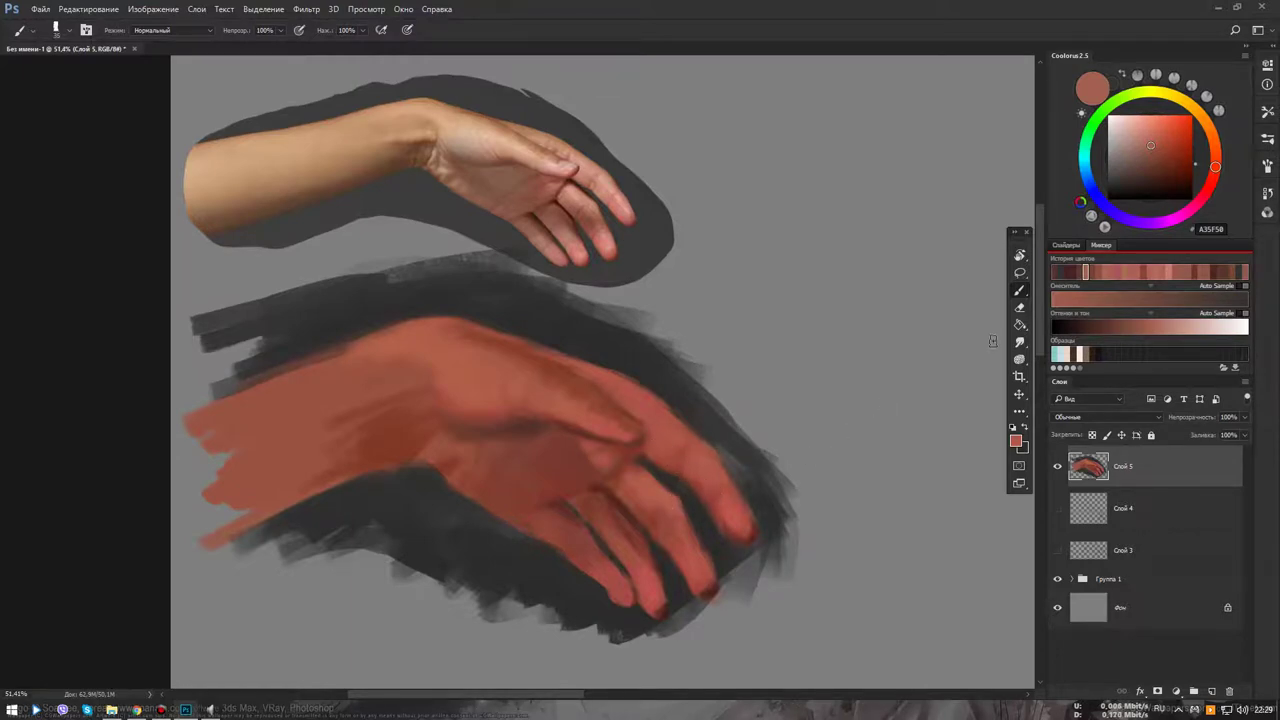
left_click(1098, 264)
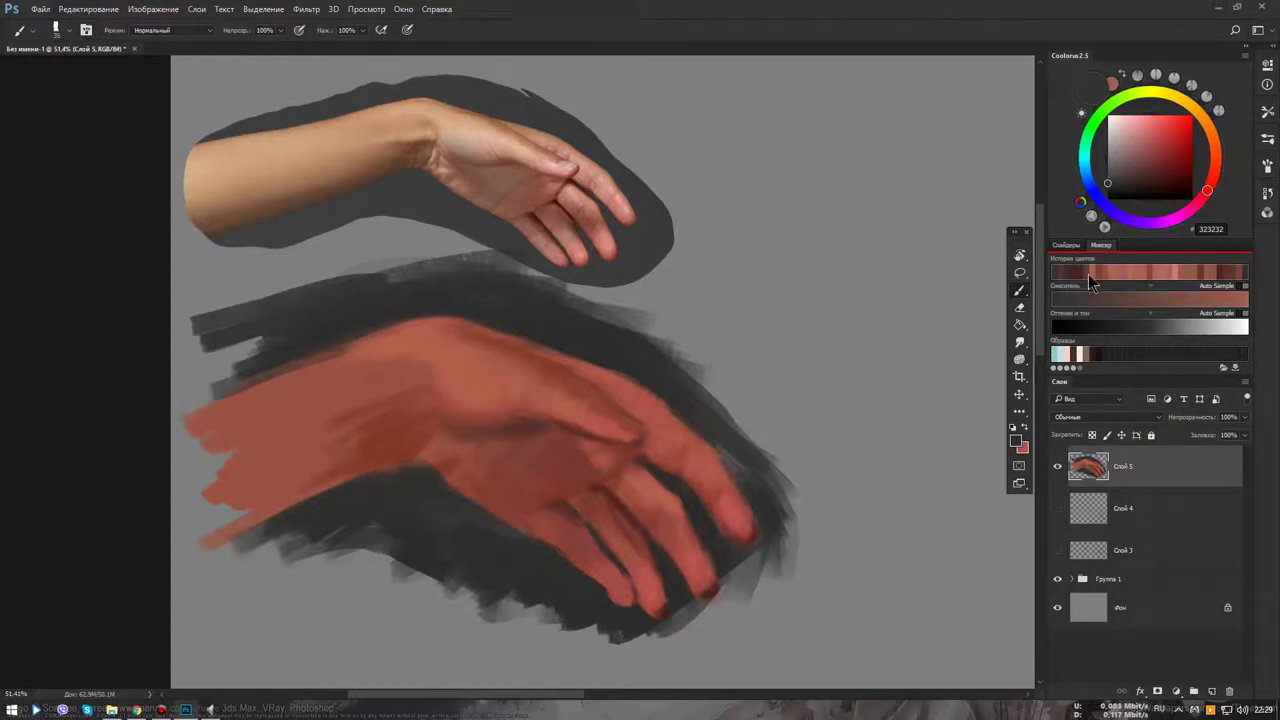
Pick reddish-brown and red-orange tones, enlarge the brush, and swap dark grey in as paint colour
left_click(1103, 274)
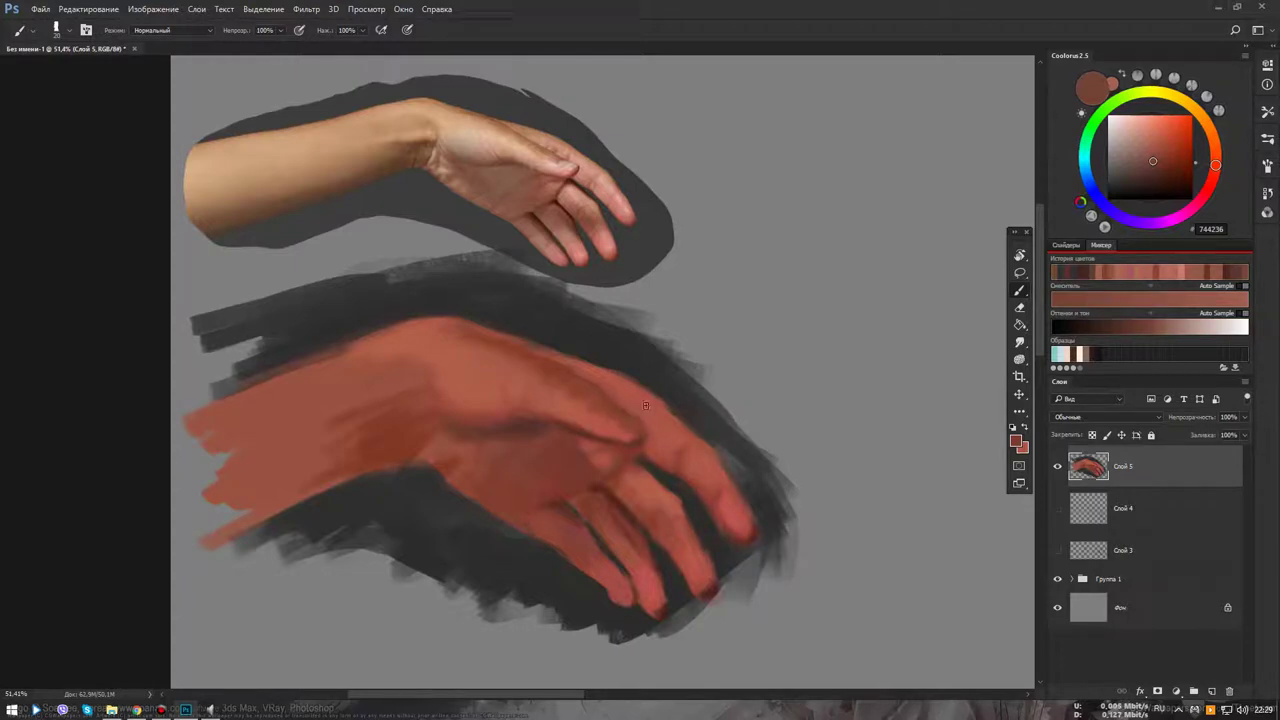
left_click(555, 368, "alt")
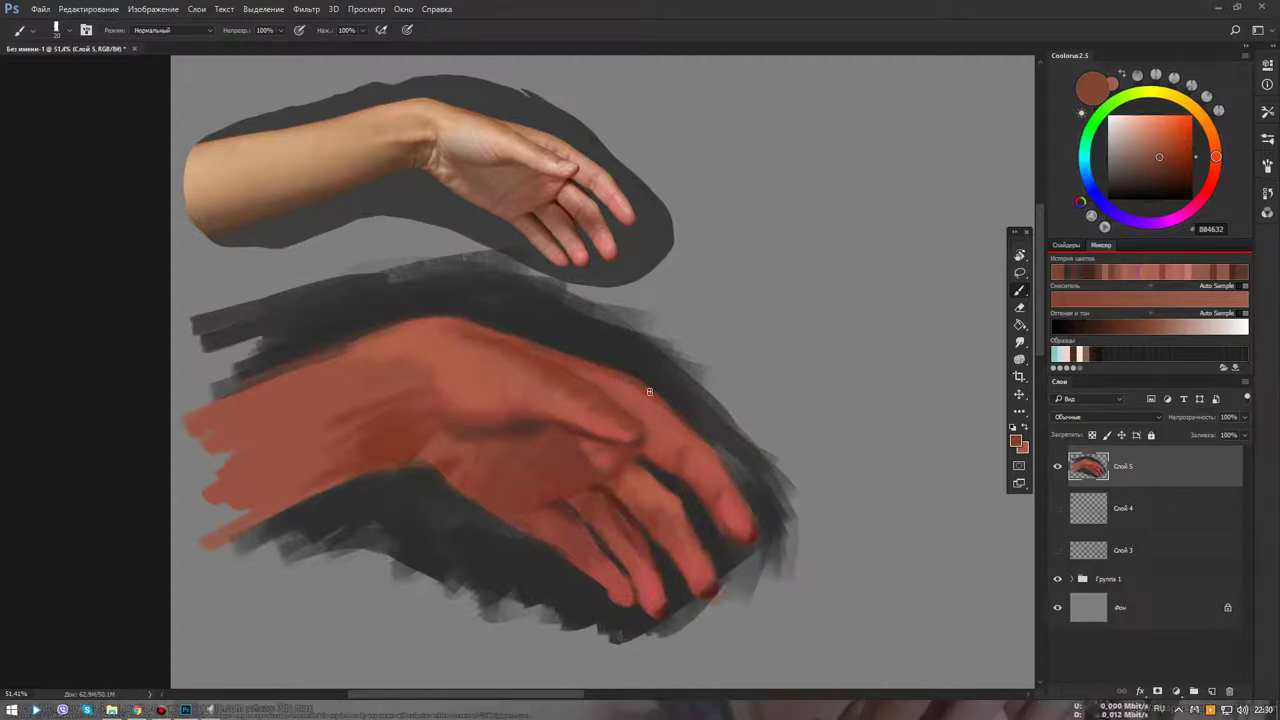
left_click(622, 347, "alt")
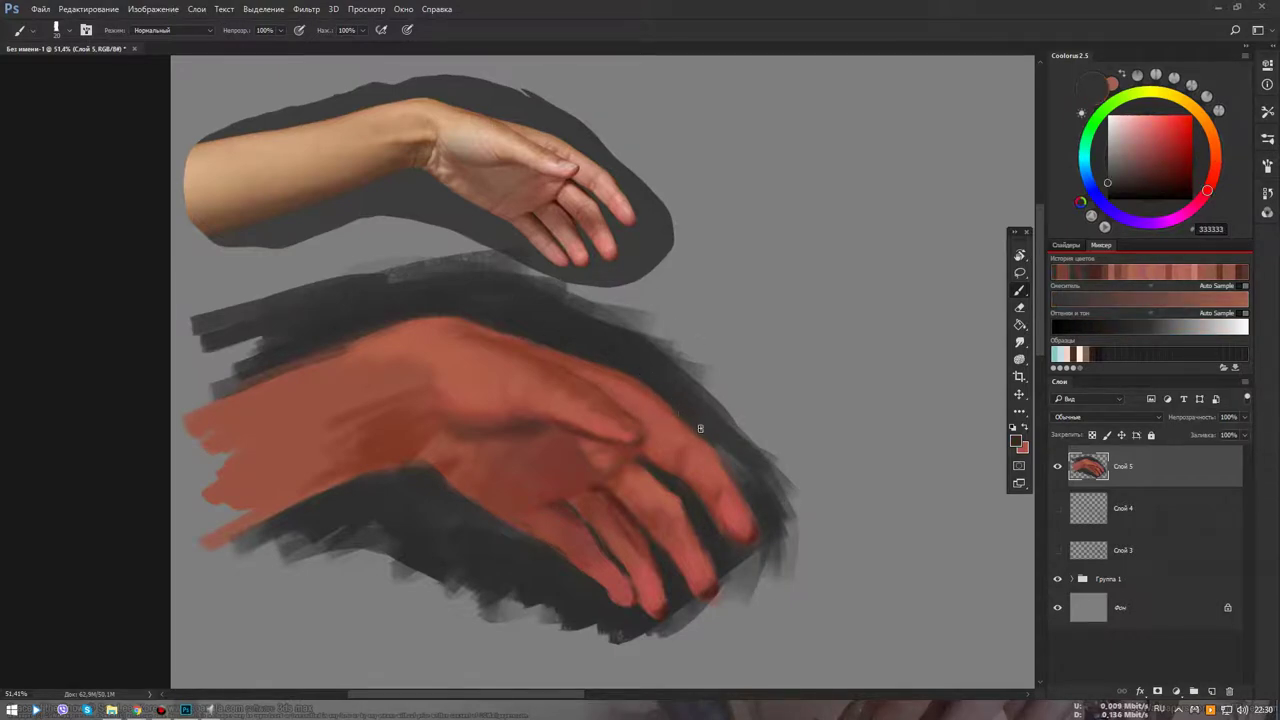
key("bracketright")
left_click(704, 464, "alt")
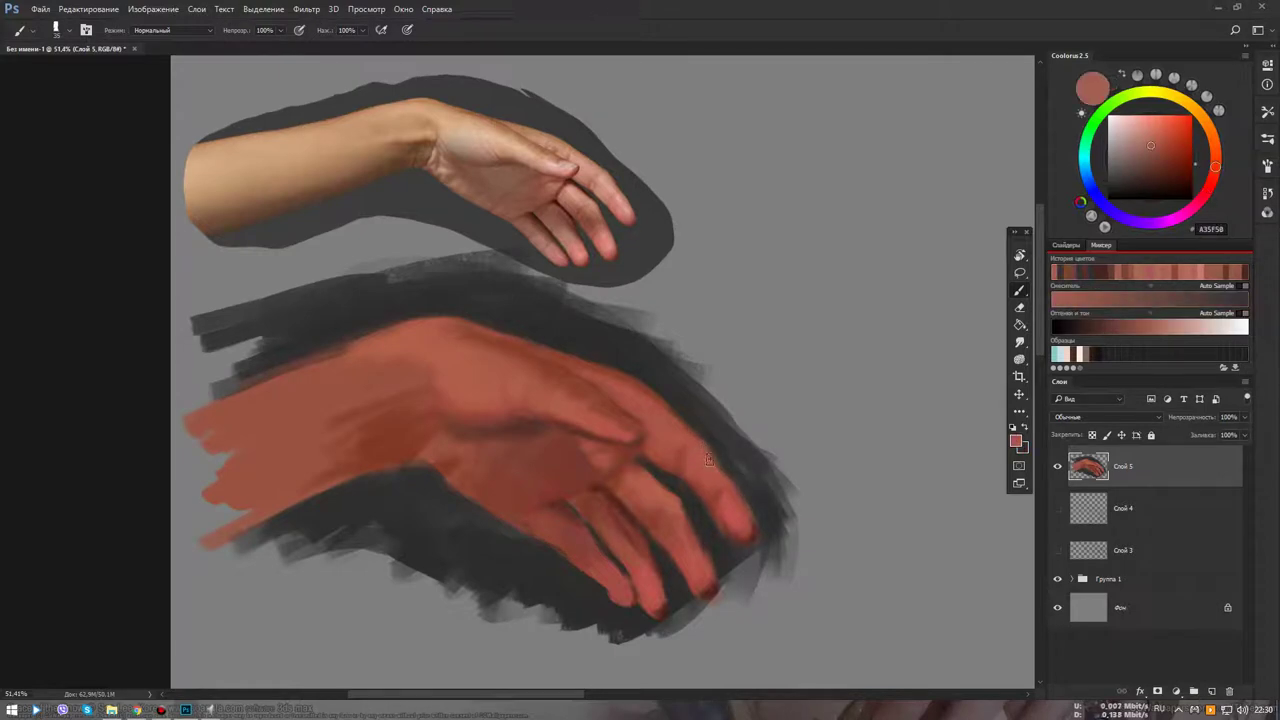
left_click(706, 466, "alt")
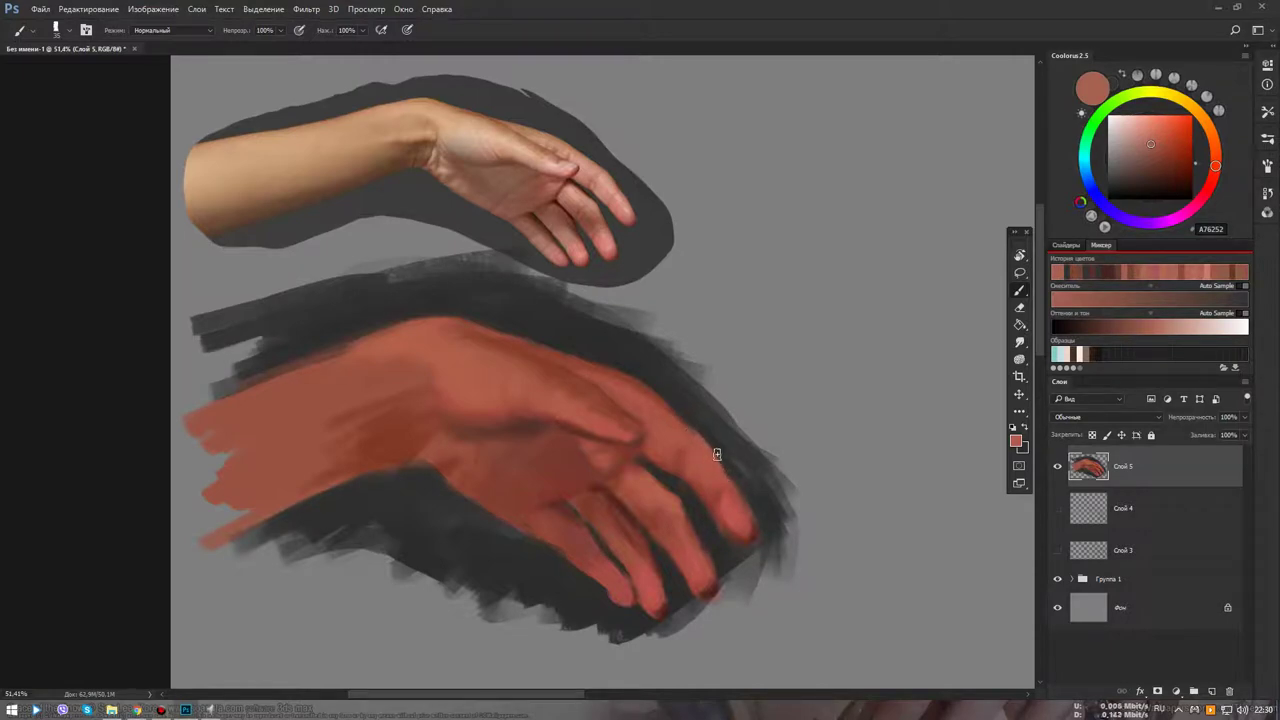
key("x")
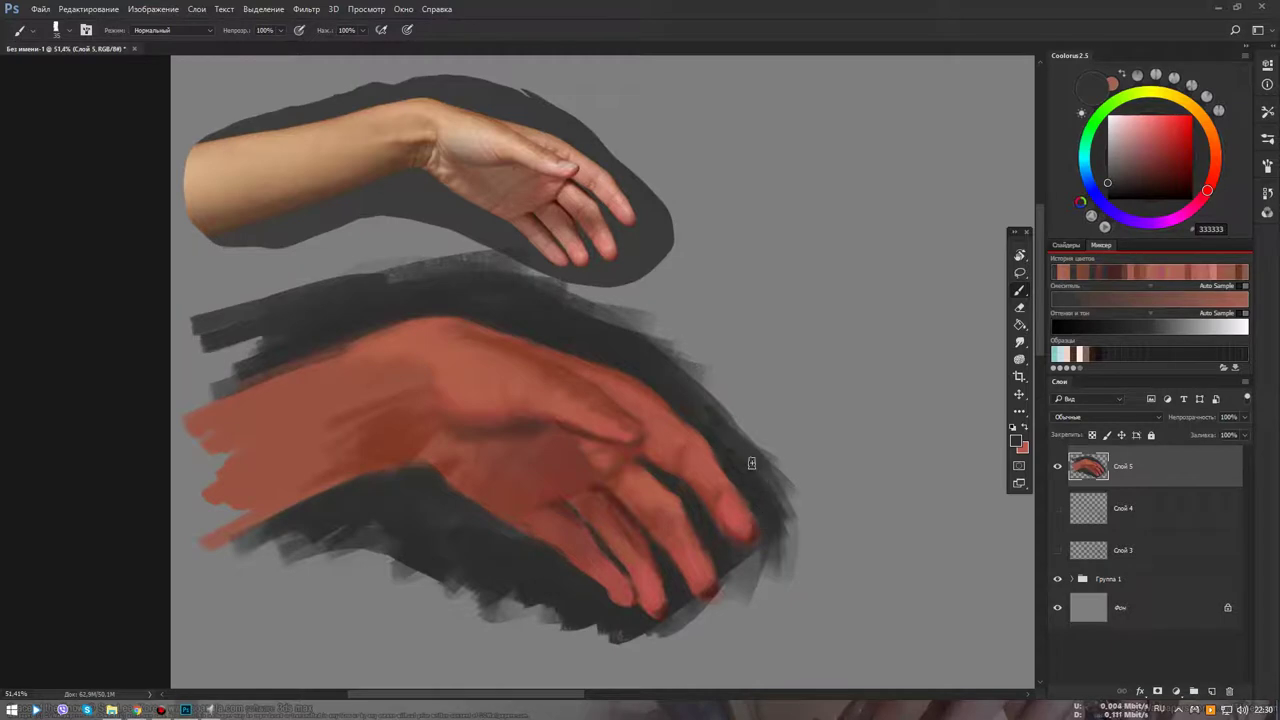
Zoom in on the fingers and sample dark reddish-brown tones from the hand
scroll(771, 540, "down", 3)
scroll(366, 194, "up", 2)
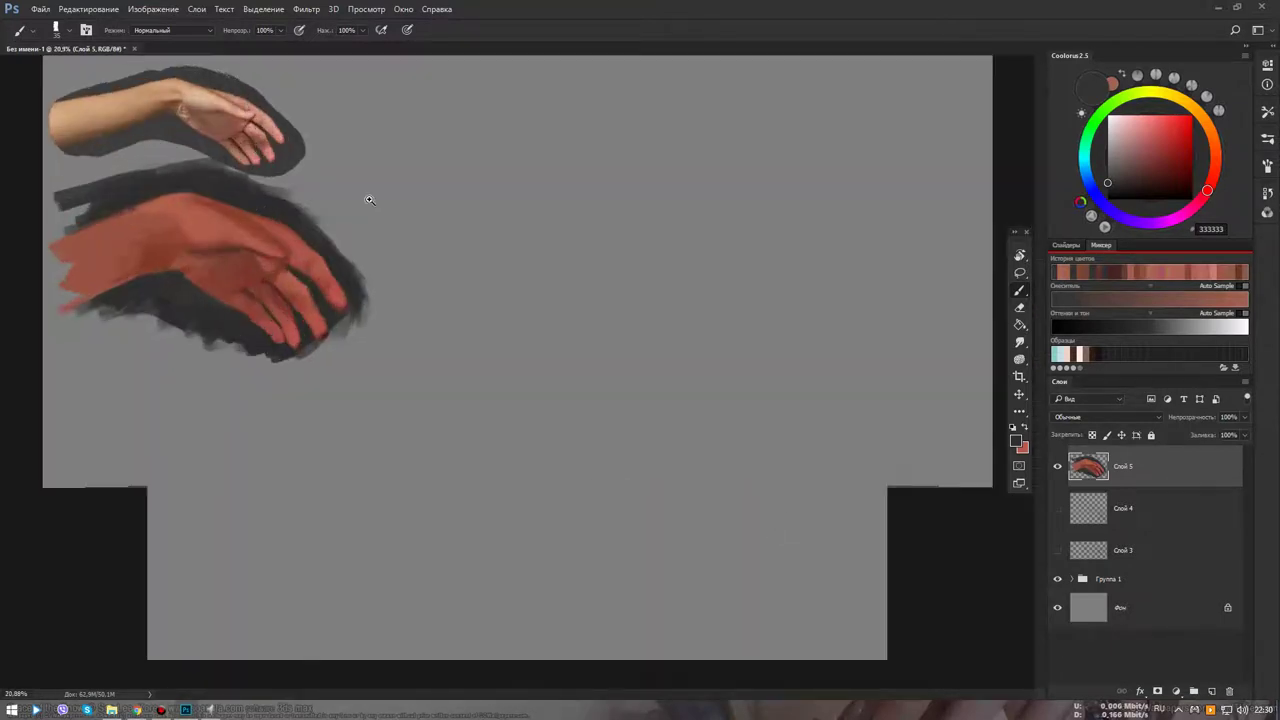
scroll(443, 266, "up", 2)
scroll(794, 366, "up", 1)
scroll(745, 472, "up", 1)
left_click_drag(745, 472, 746, 438)
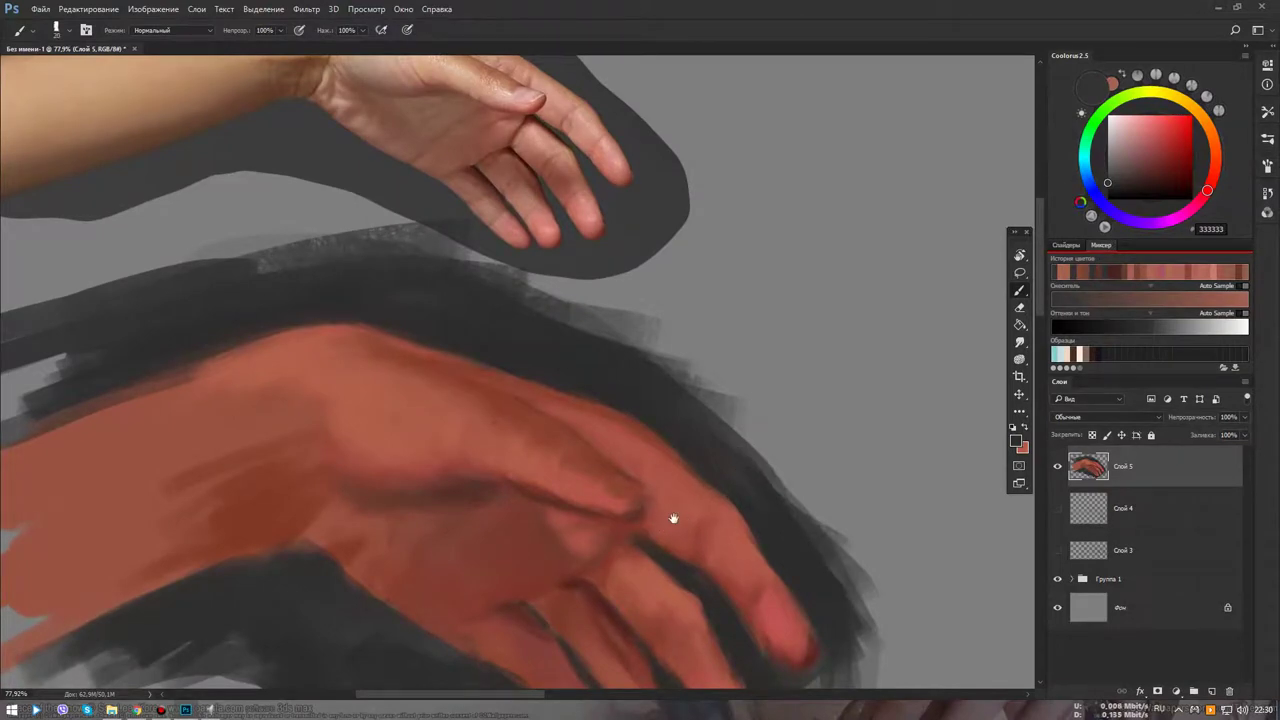
left_click_drag(674, 517, 677, 537)
left_click(638, 536, "alt")
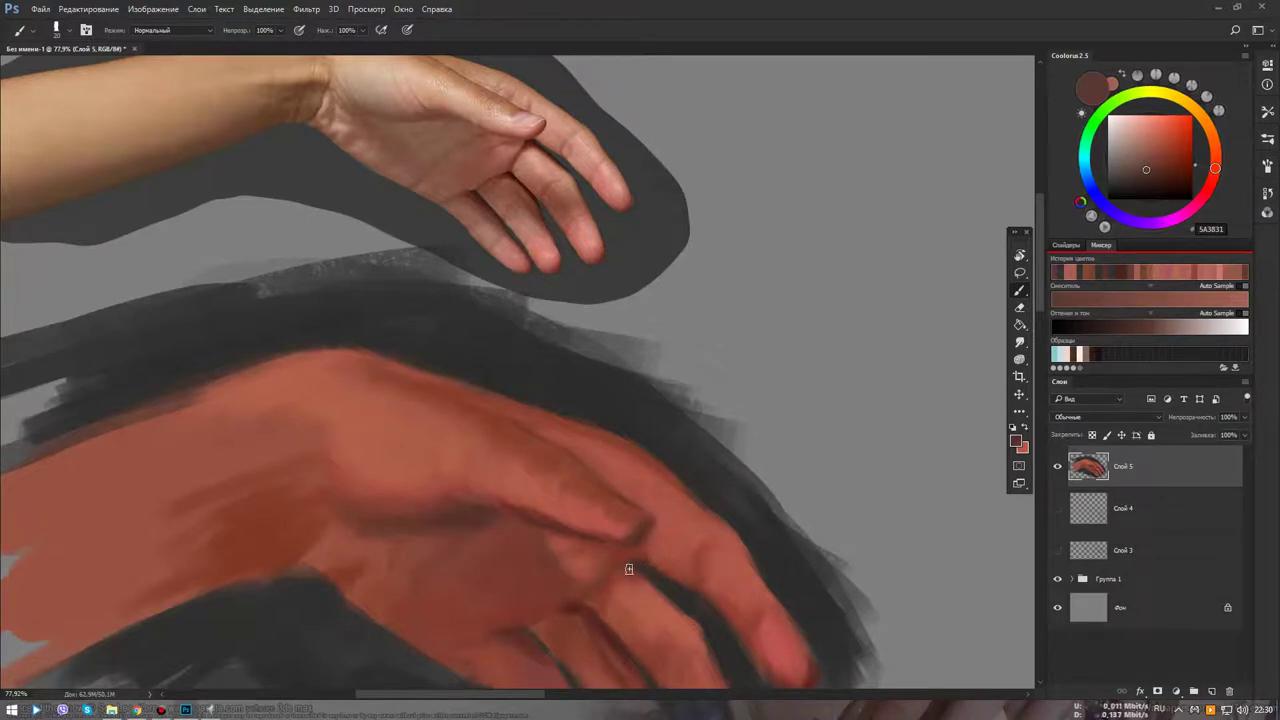
left_click(572, 607, "alt")
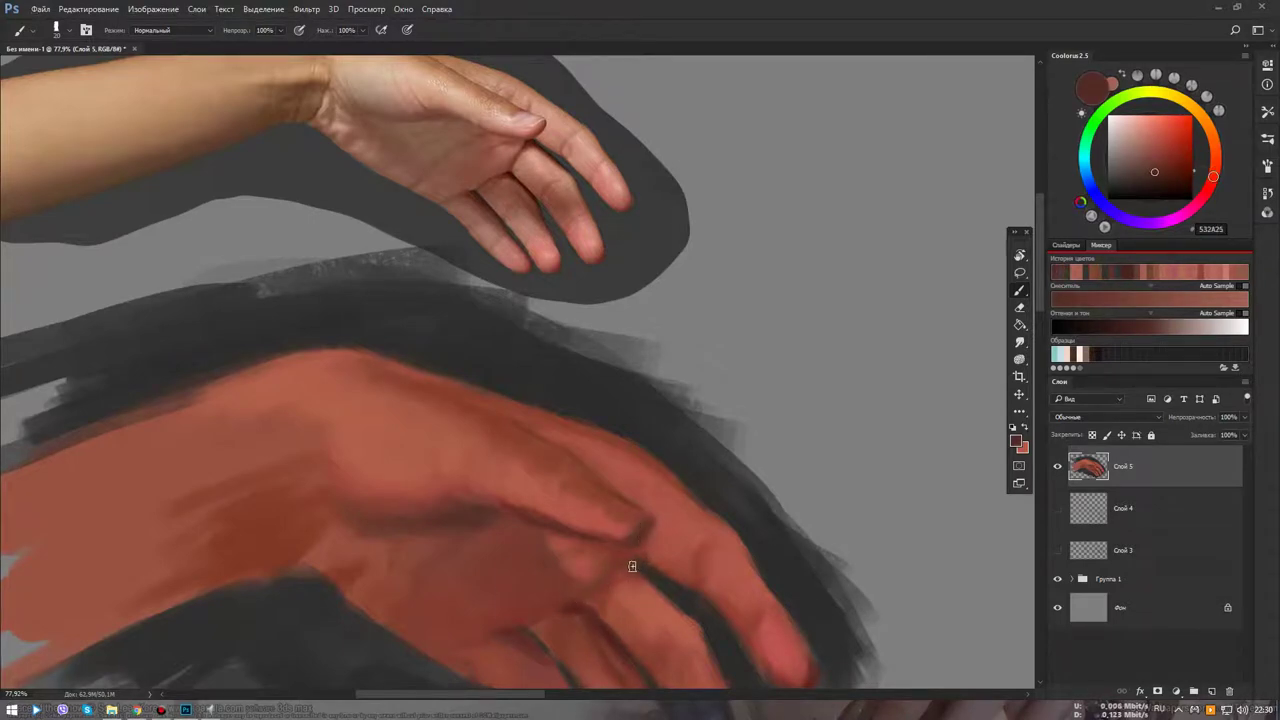
Dab small shadows near the knuckles and pick up dark grey 383338
left_click(627, 568)
left_click(667, 589, "alt")
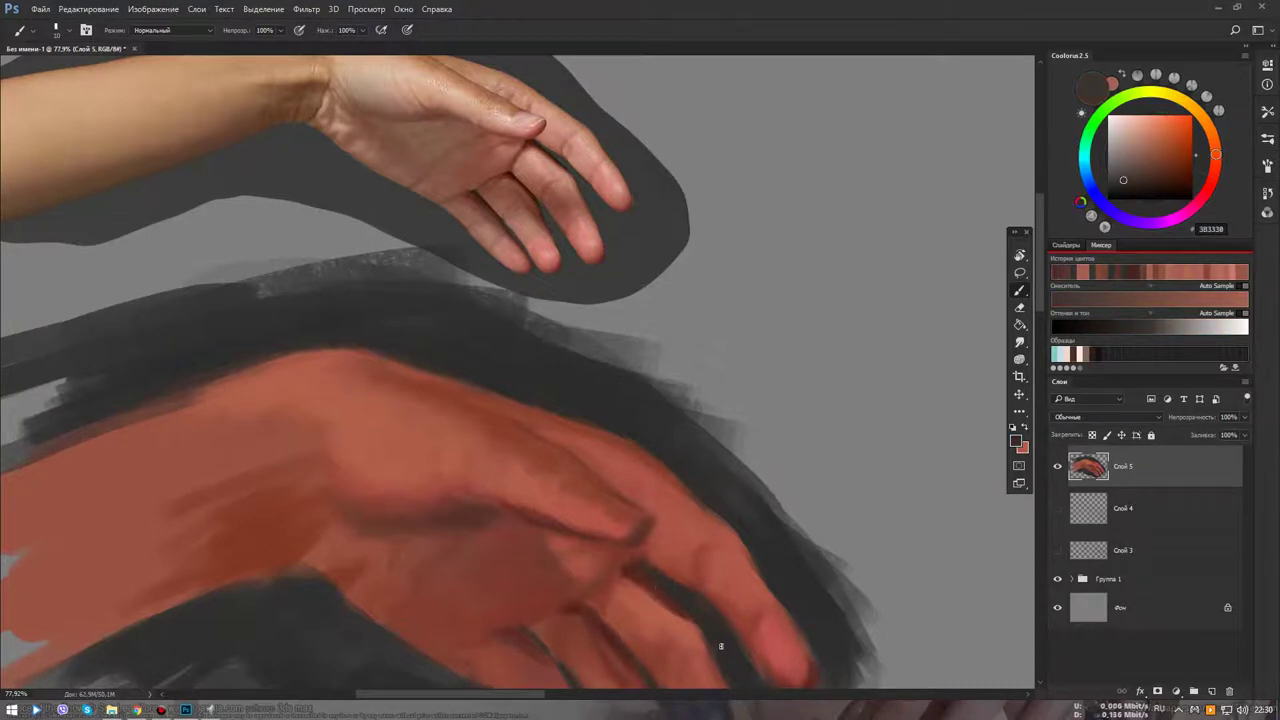
scroll(720, 646, "down", 5)
scroll(368, 240, "up", 3)
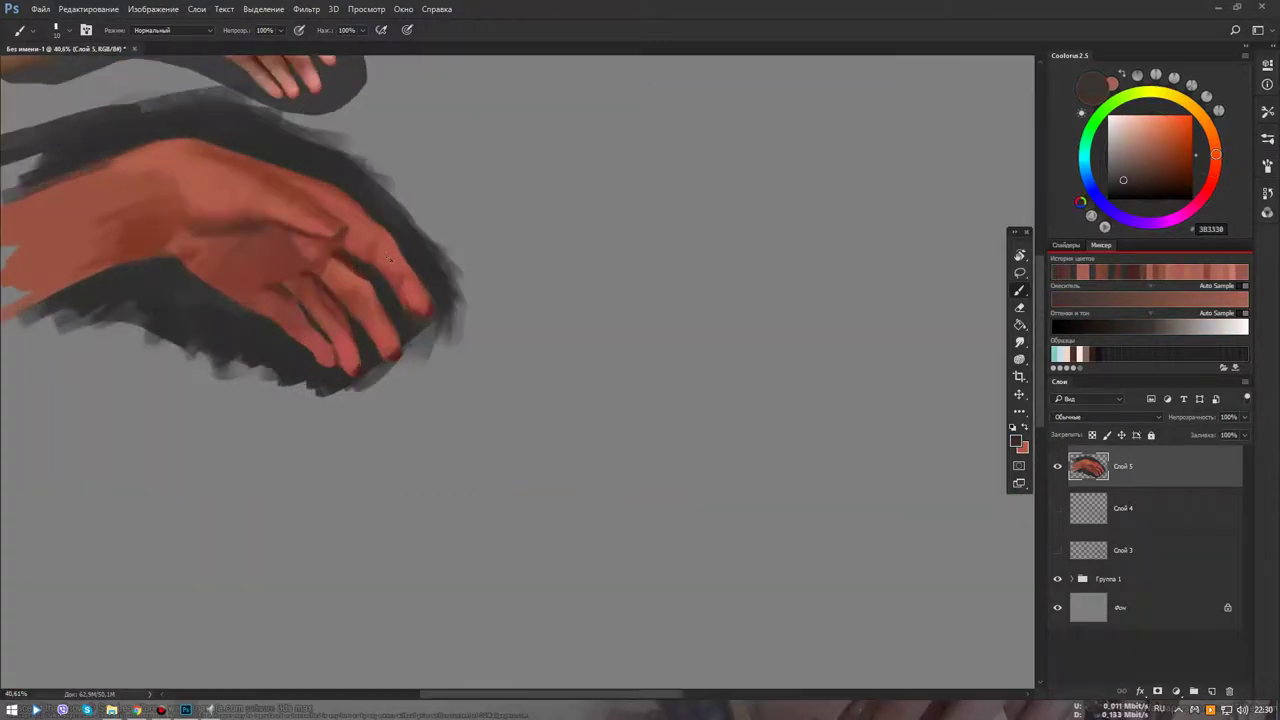
scroll(448, 307, "down", 3)
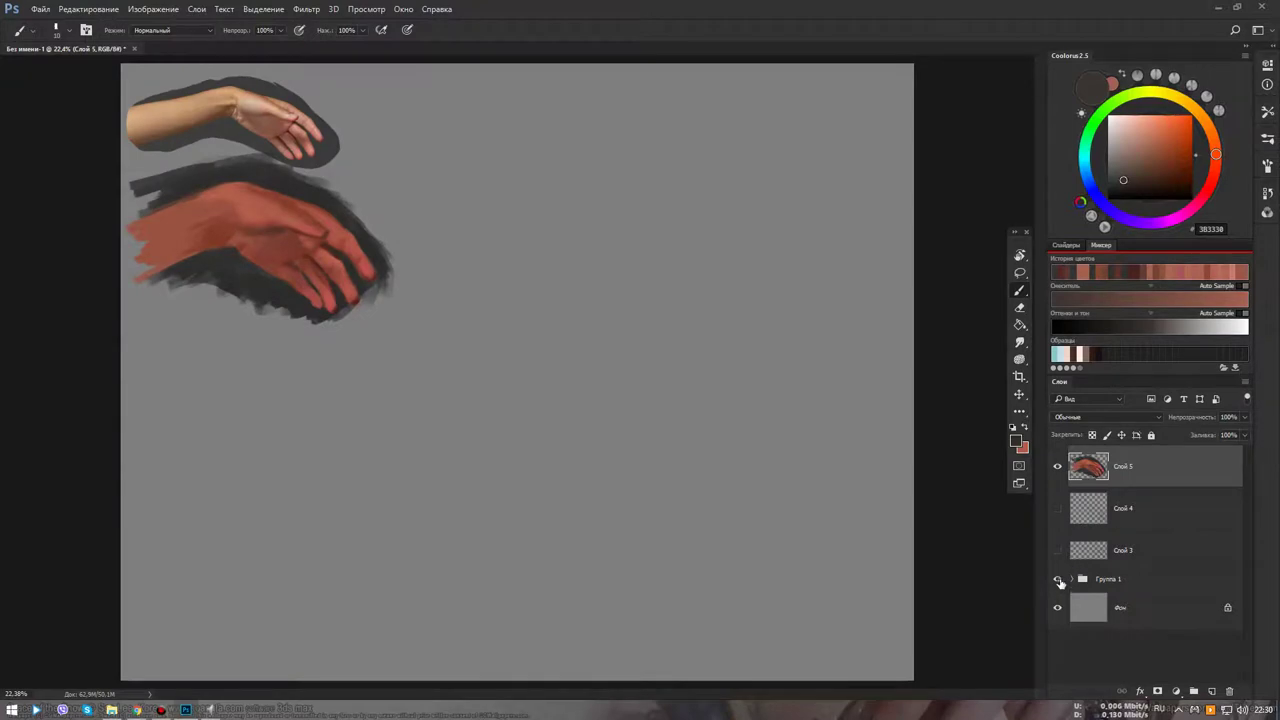
Hide the Группа 1 reference and flip the painted hand horizontally to check it
left_click(1058, 579)
key("h")
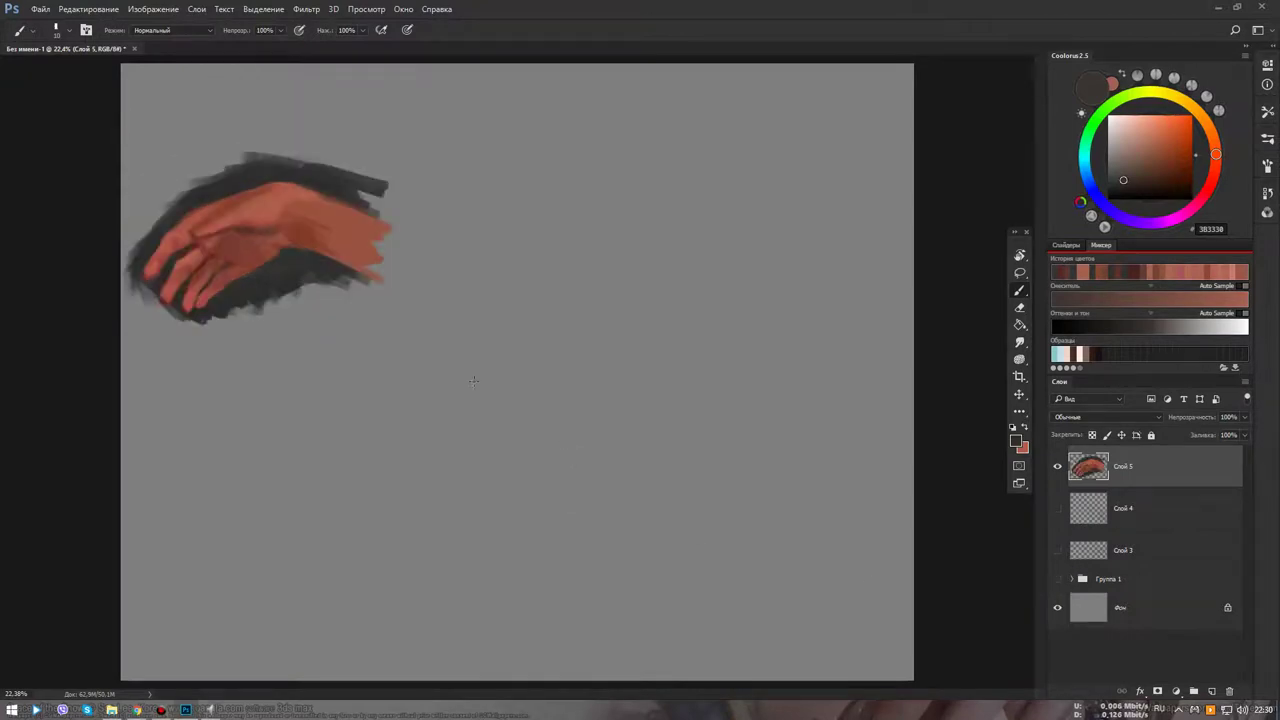
scroll(249, 257, "up", 2)
left_click_drag(249, 257, 677, 430)
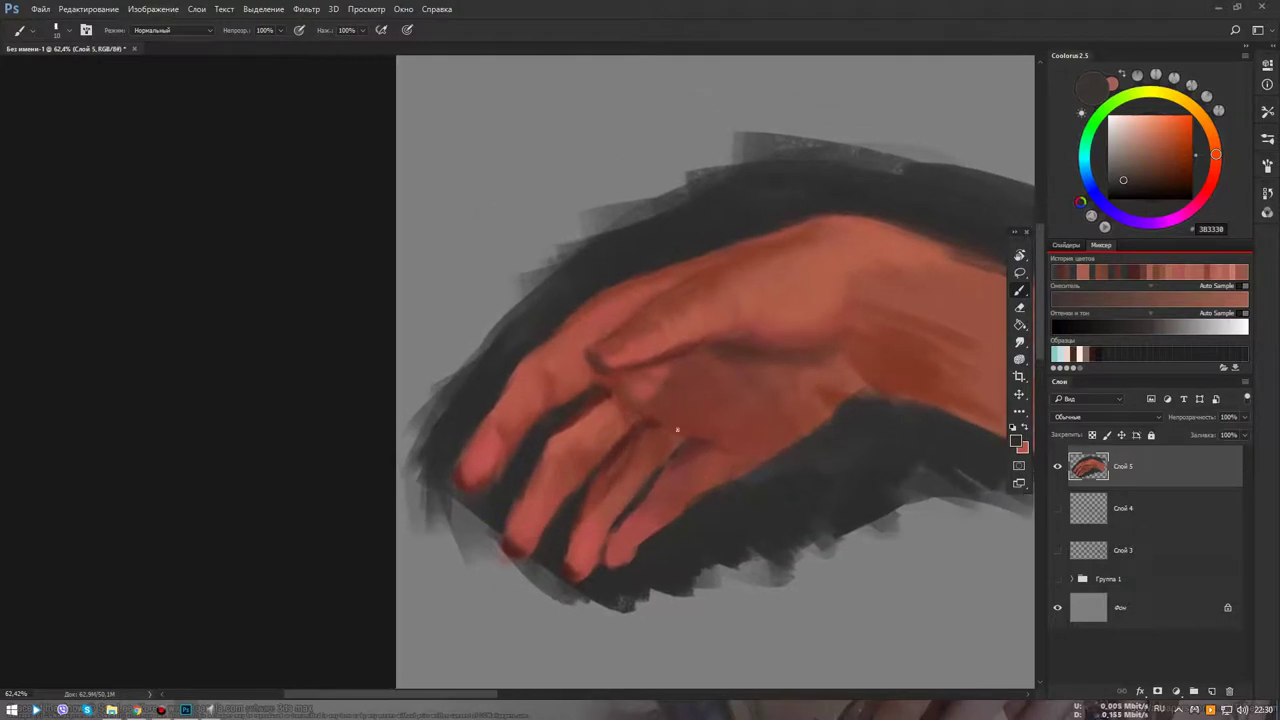
Enlarge the brush, choose lighter orange skin tone BE765C, and show Группа 1 again
left_click(489, 443, "alt")
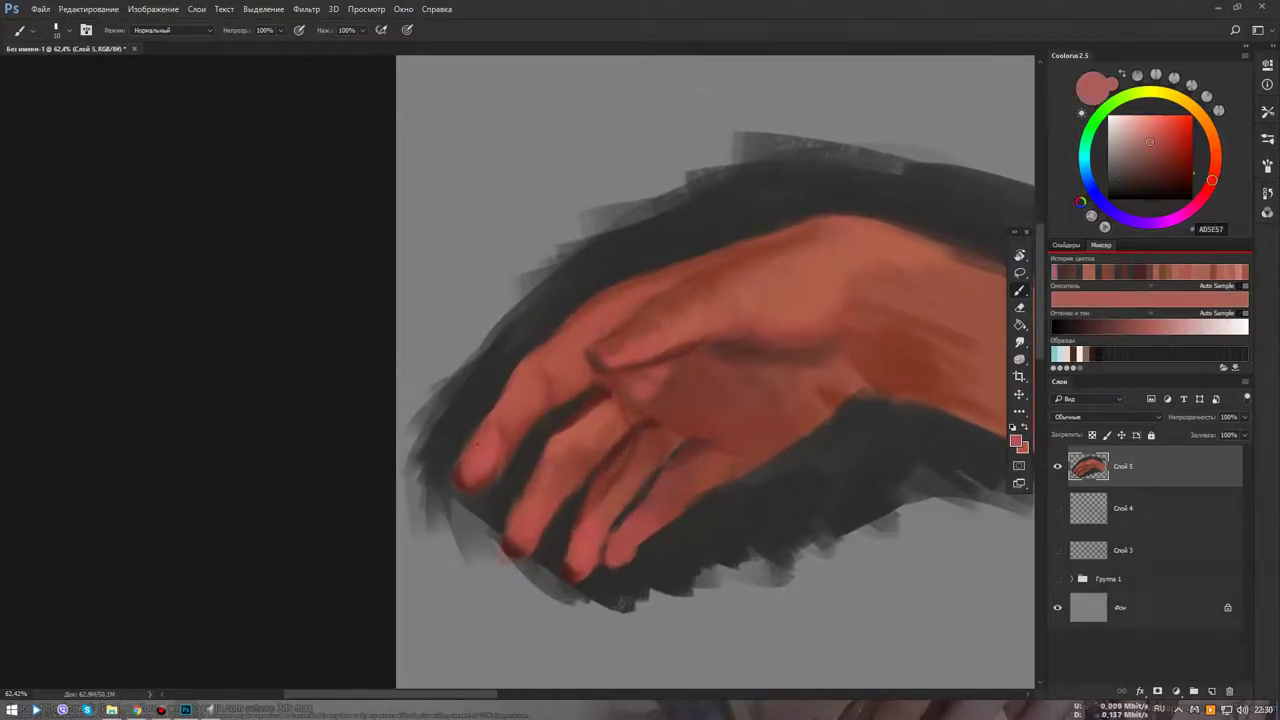
key("bracketright")
left_click(530, 366, "alt")
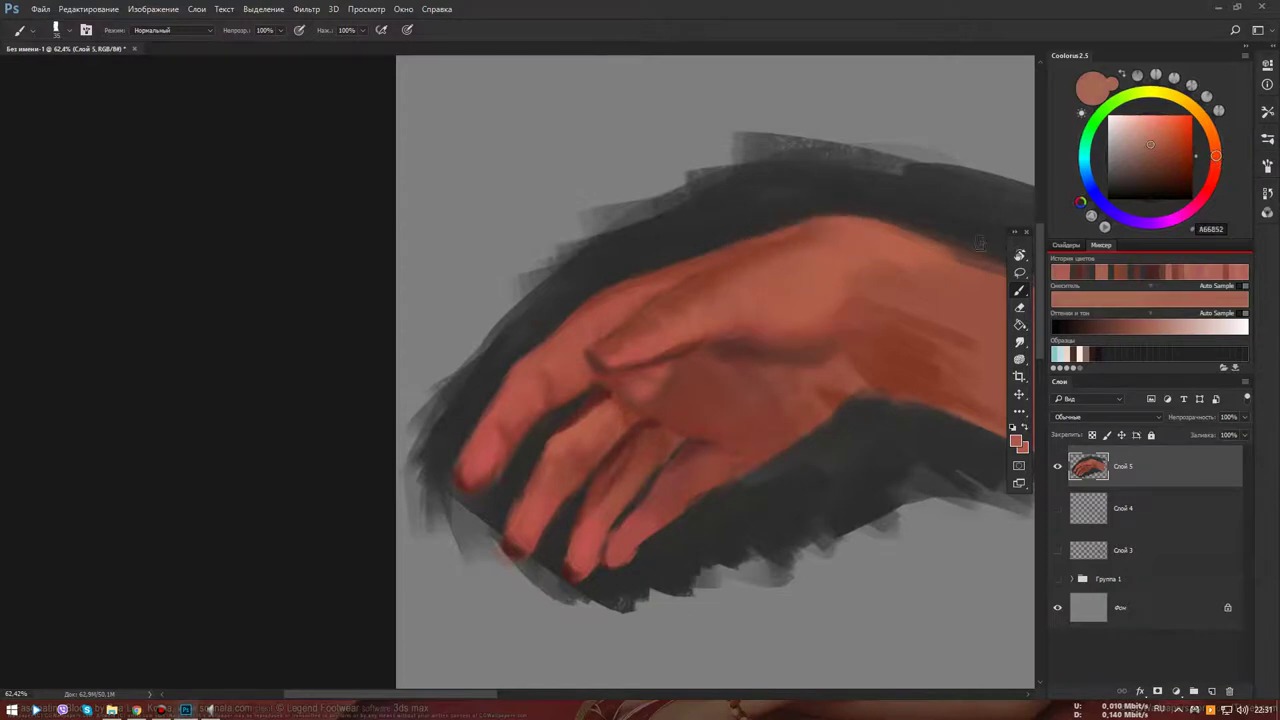
left_click(1149, 137)
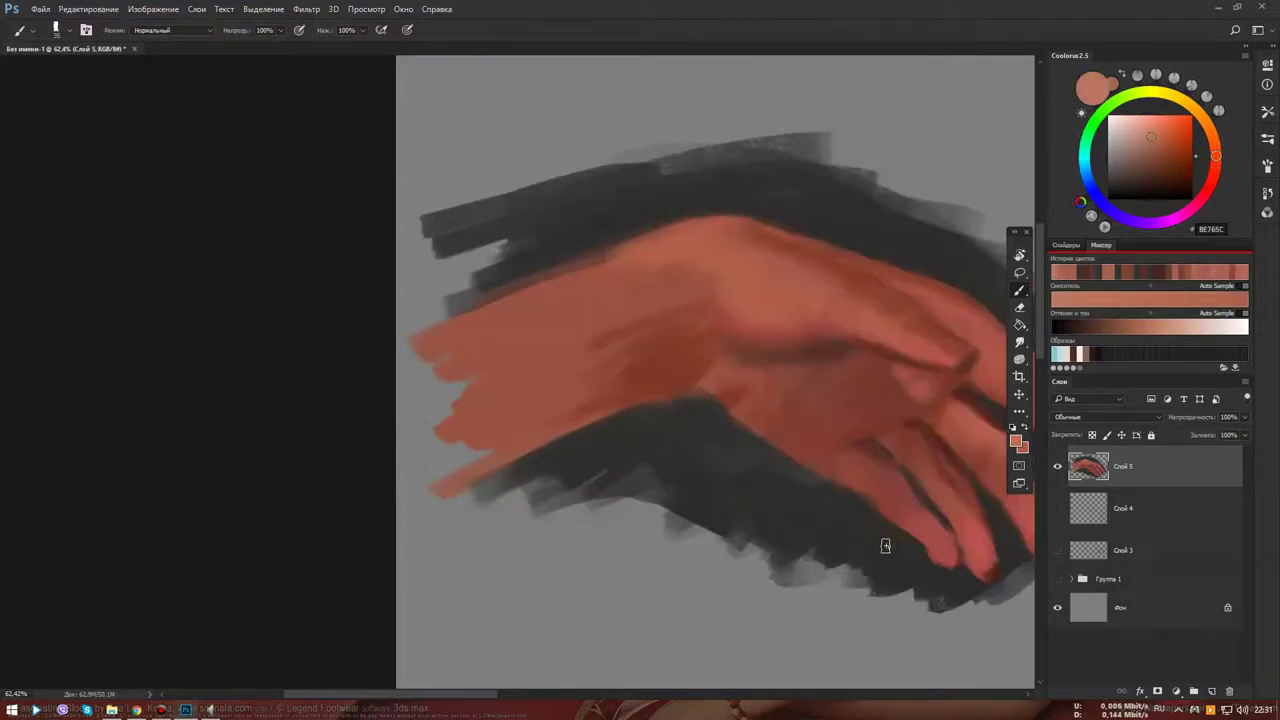
left_click(1057, 579)
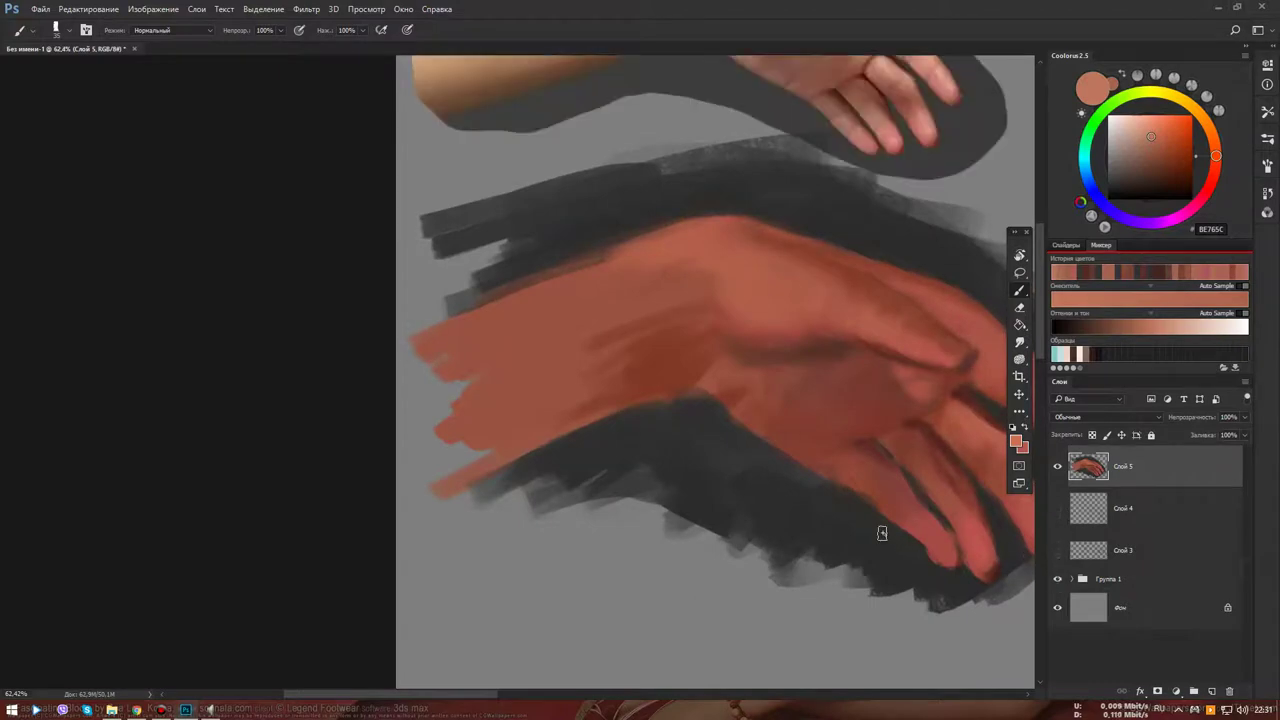
scroll(878, 531, "down", 3)
Frame both hands and sample warmer and deeper red-brown skin tones from the painting
left_click_drag(854, 528, 687, 470)
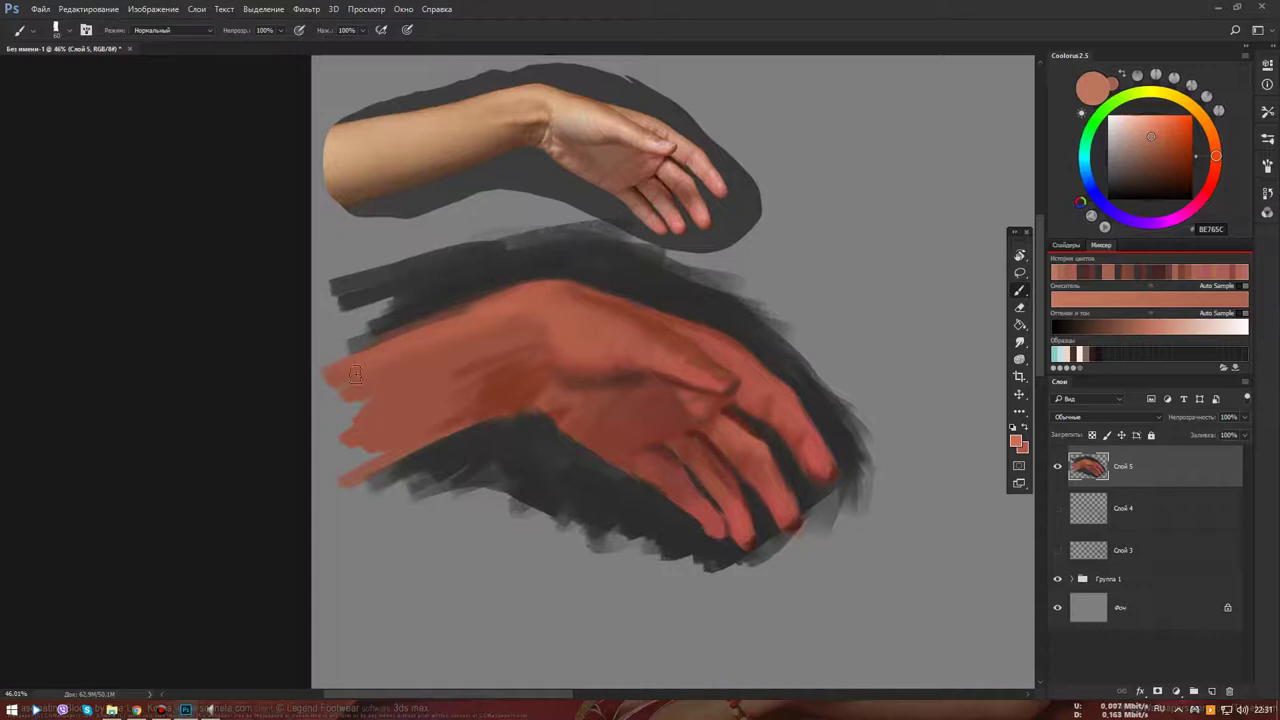
left_click(580, 344, "alt")
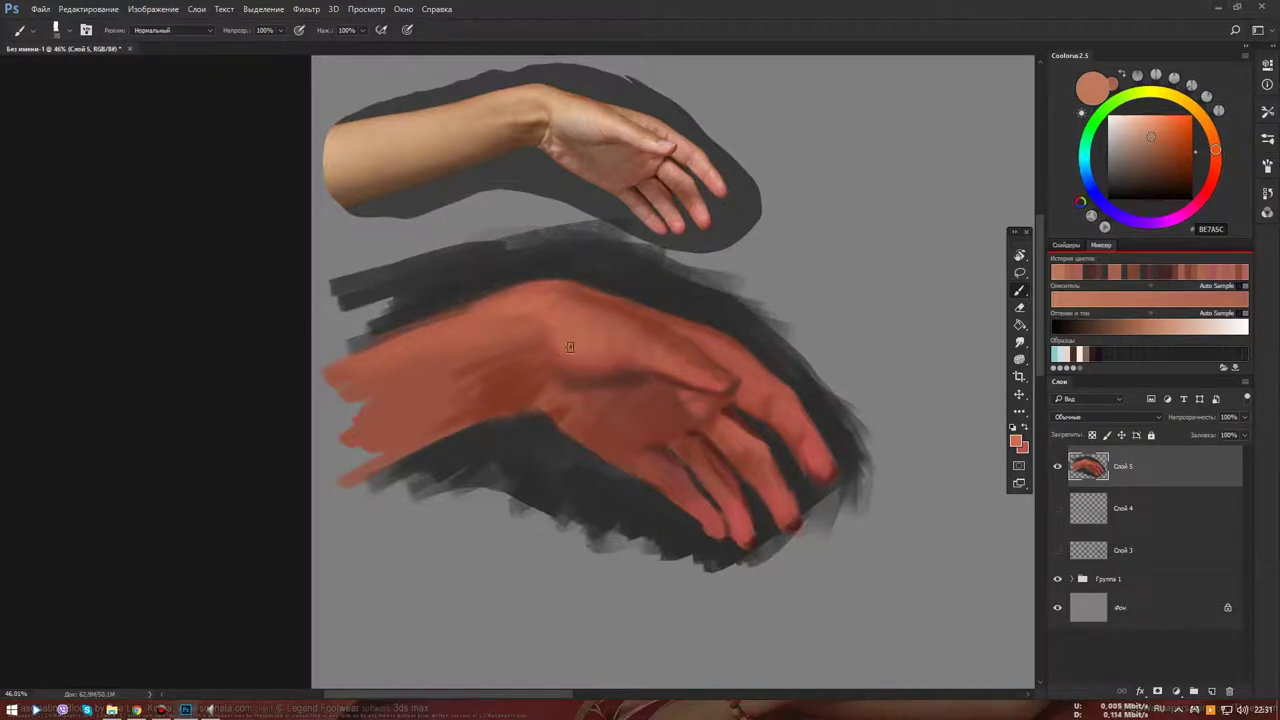
left_click(631, 362, "alt")
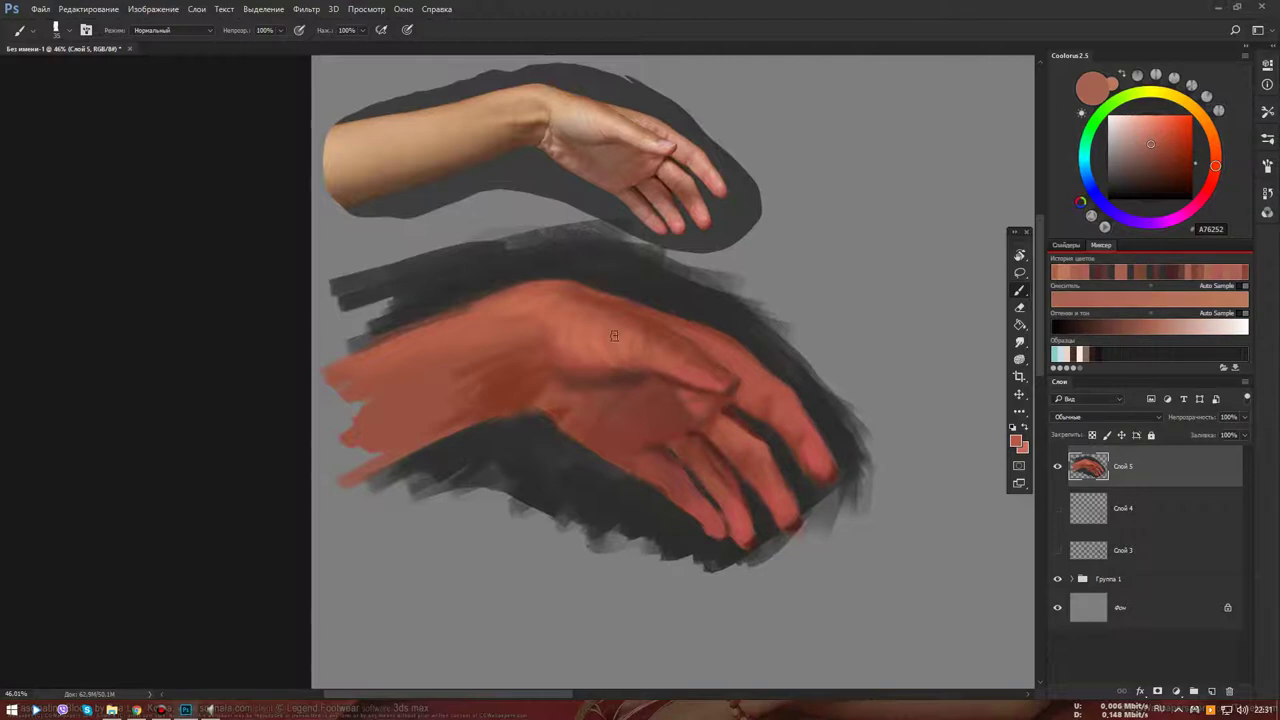
left_click(666, 376, "alt")
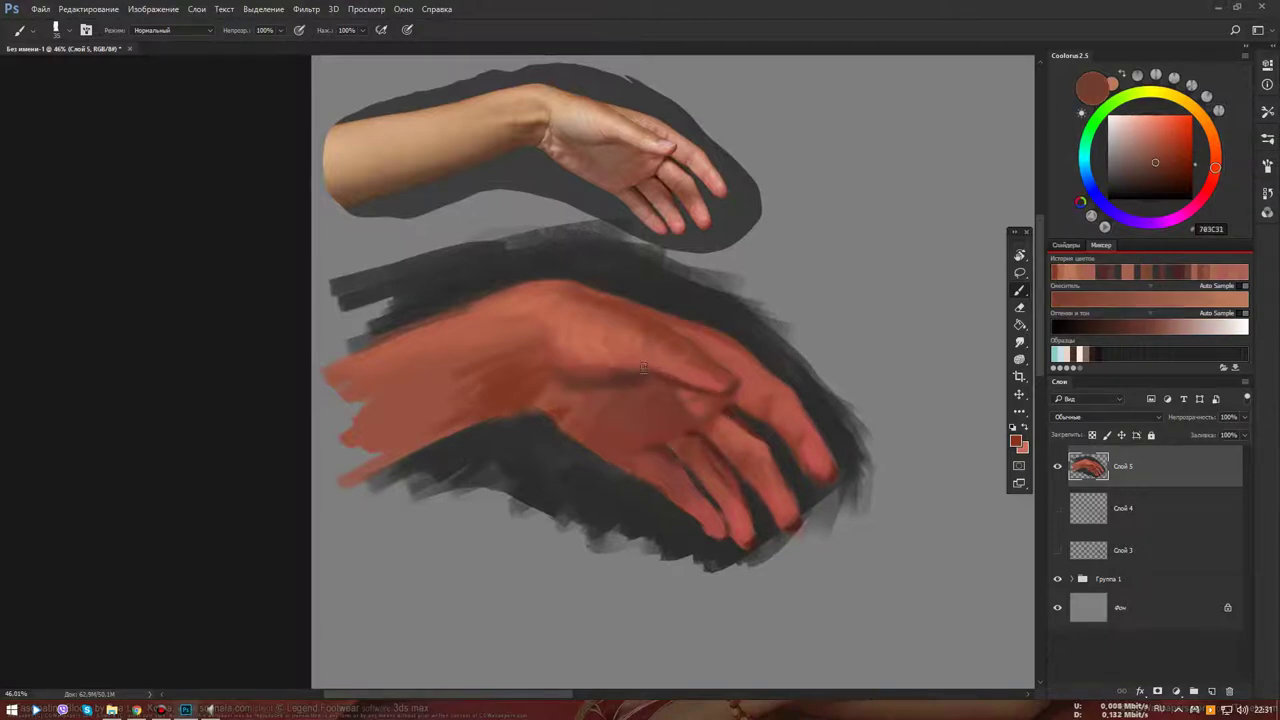
left_click(590, 338, "alt")
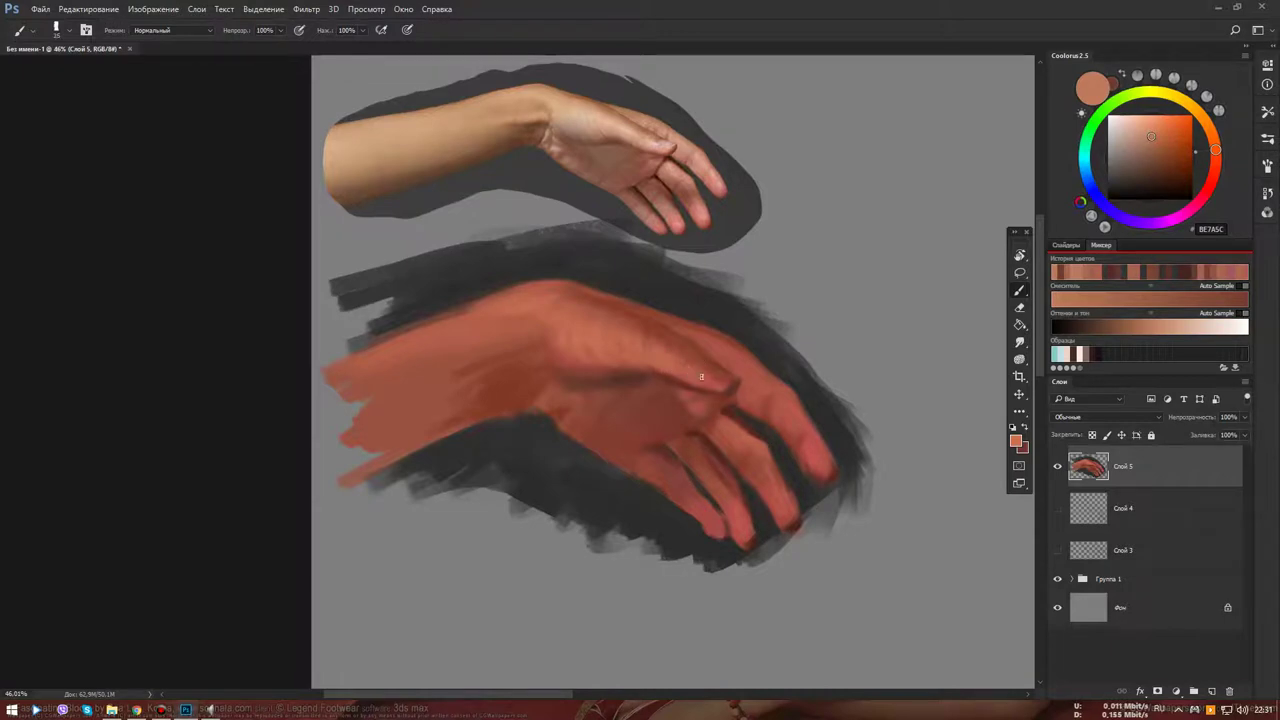
Shift the Coolorus hue toward orange, then back to a pinker red skin tone
left_click(1215, 164)
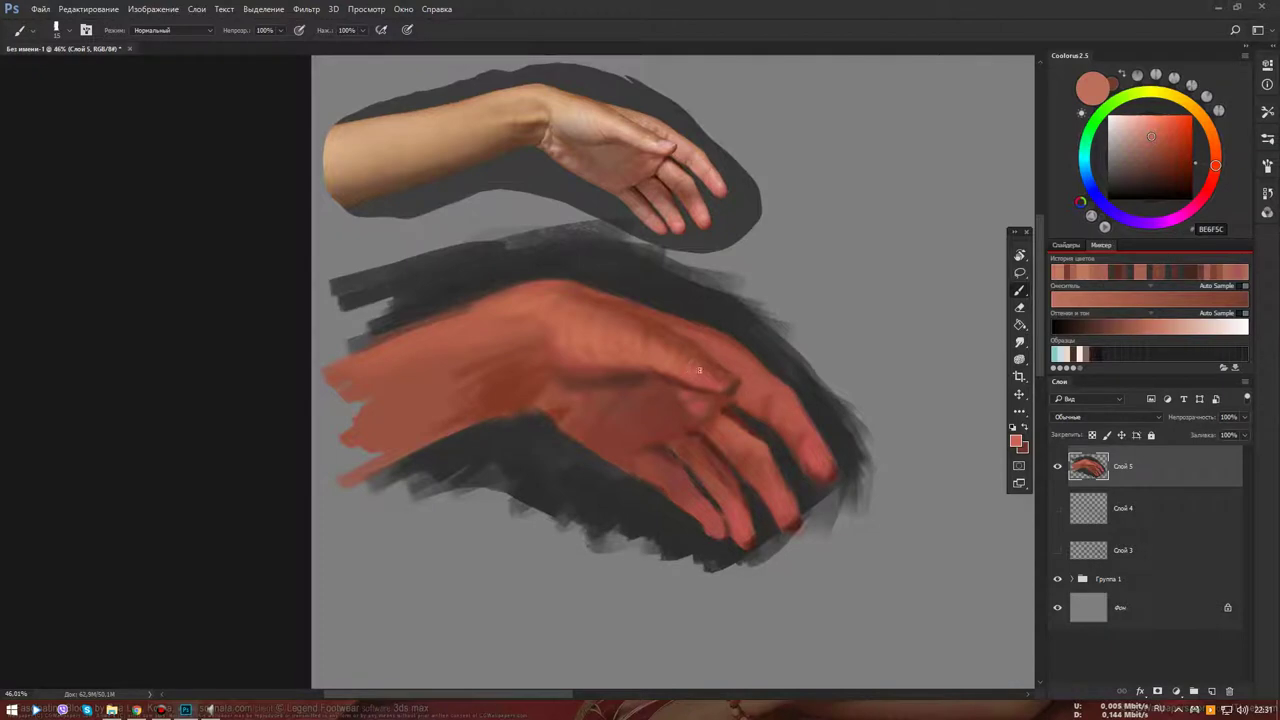
left_click(1211, 175)
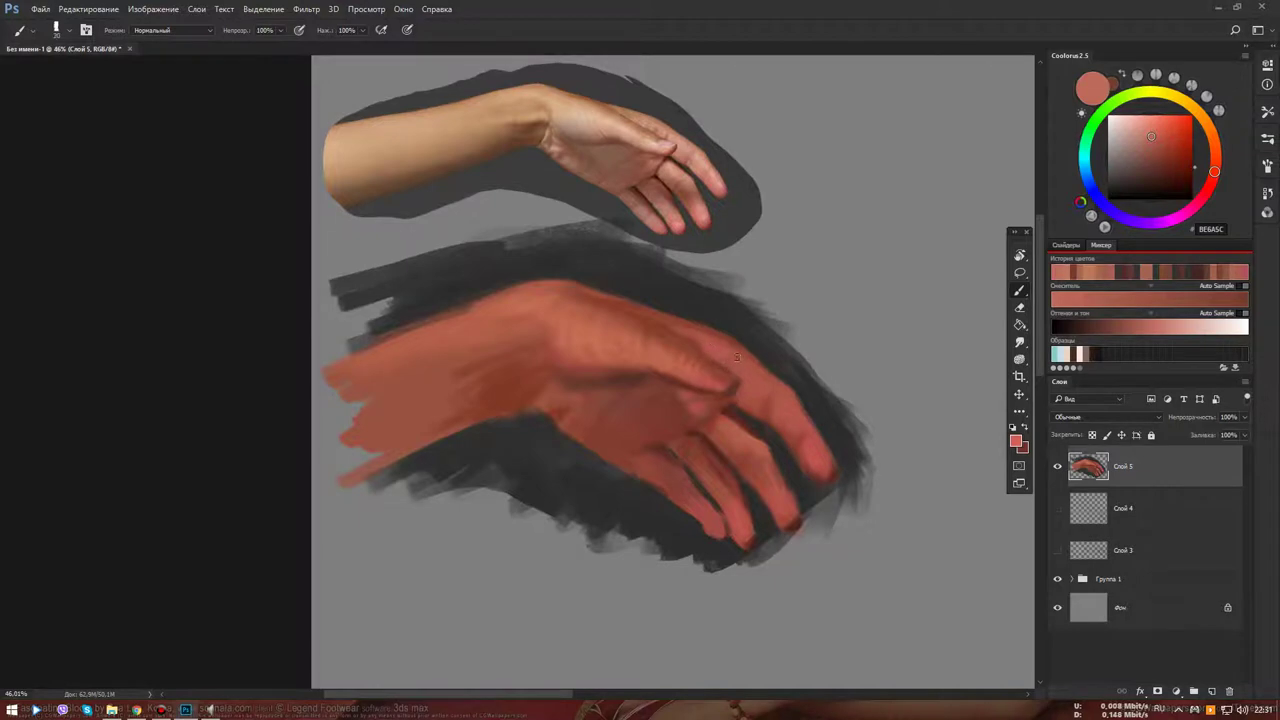
left_click(1214, 144)
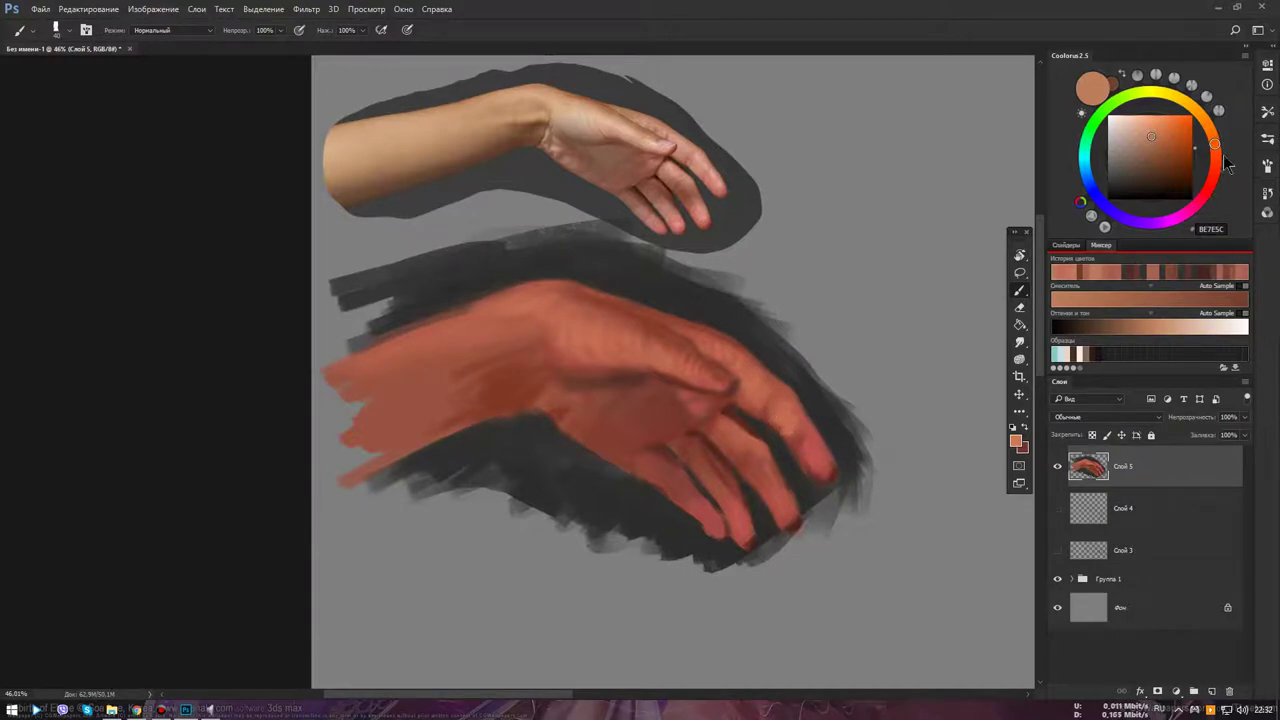
left_click_drag(1214, 144, 1215, 167)
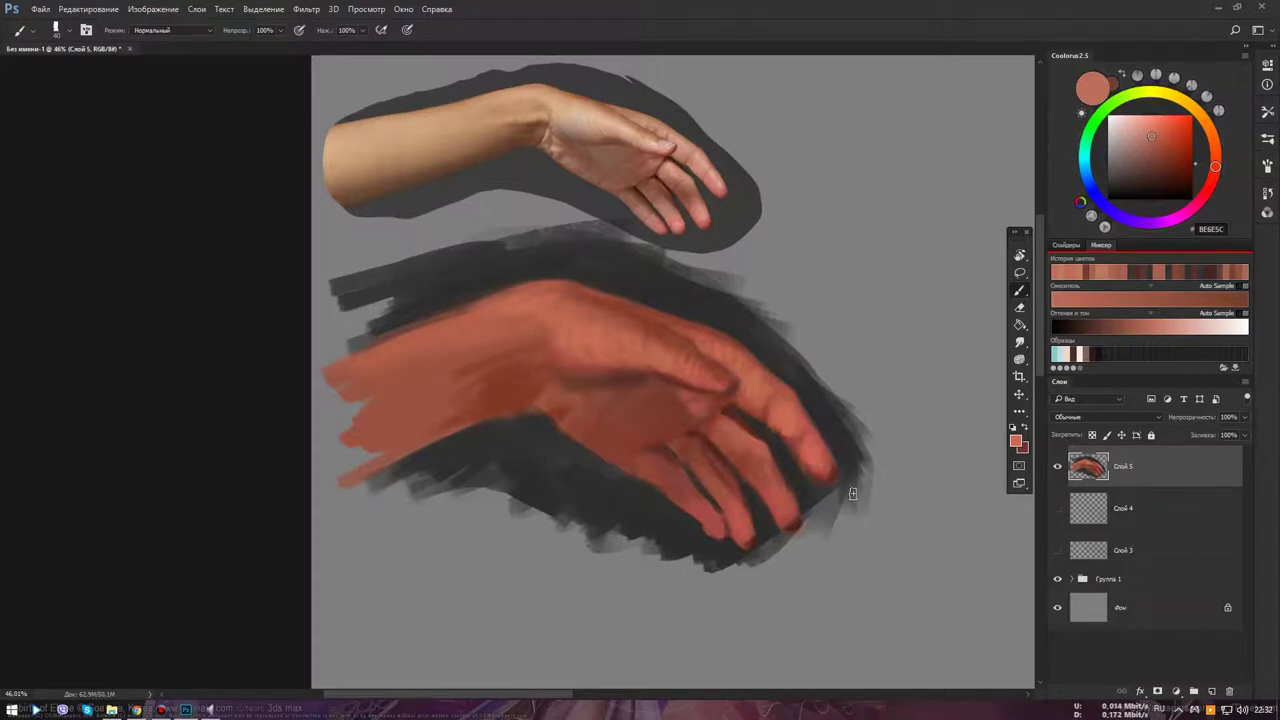
scroll(852, 493, "down", 5)
scroll(434, 277, "up", 2)
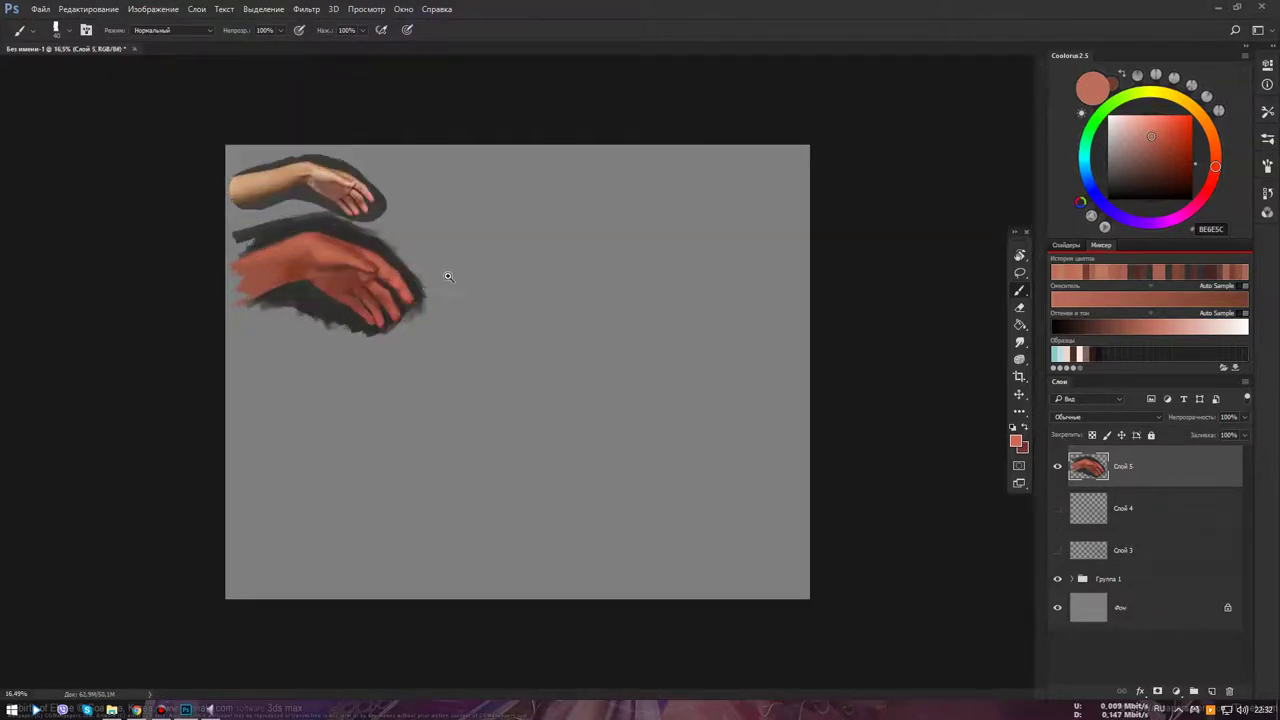
Centre the view on the hand and pick a darker brown shadow colour with slight hue shift
scroll(448, 275, "up", 2)
left_click_drag(489, 291, 766, 354)
scroll(607, 374, "up", 1)
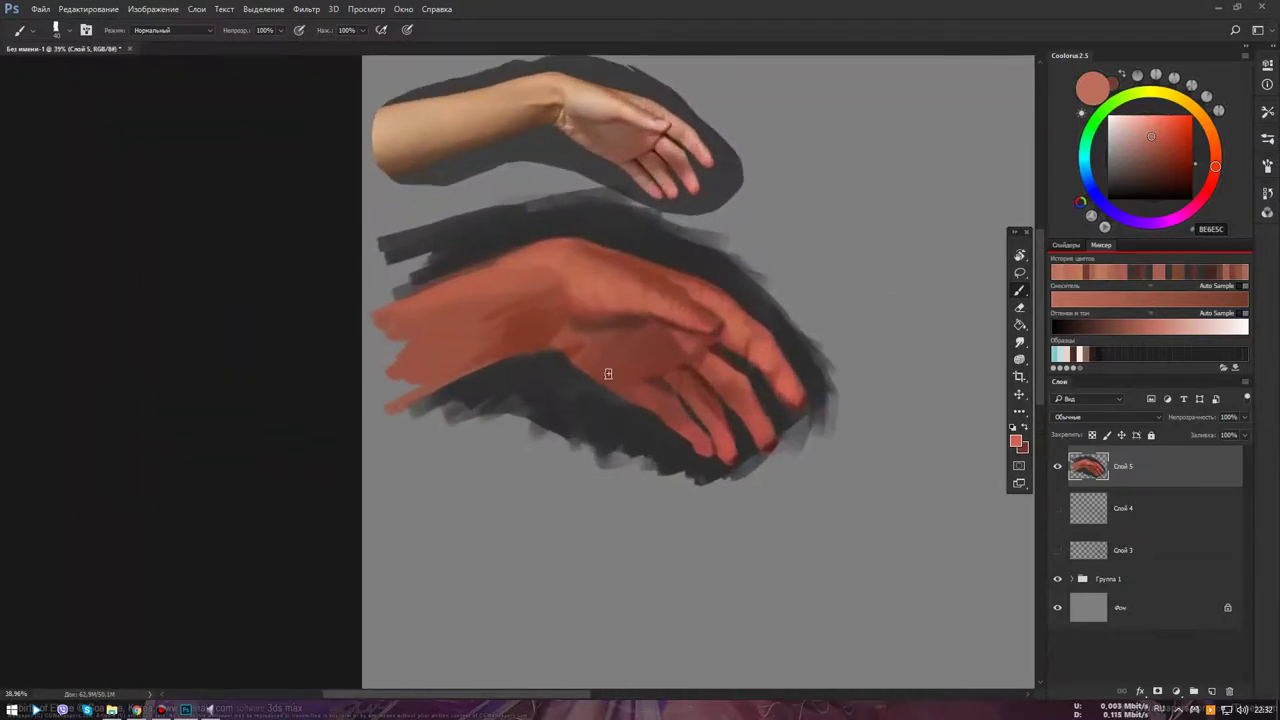
scroll(608, 374, "up", 1)
left_click(524, 312, "alt")
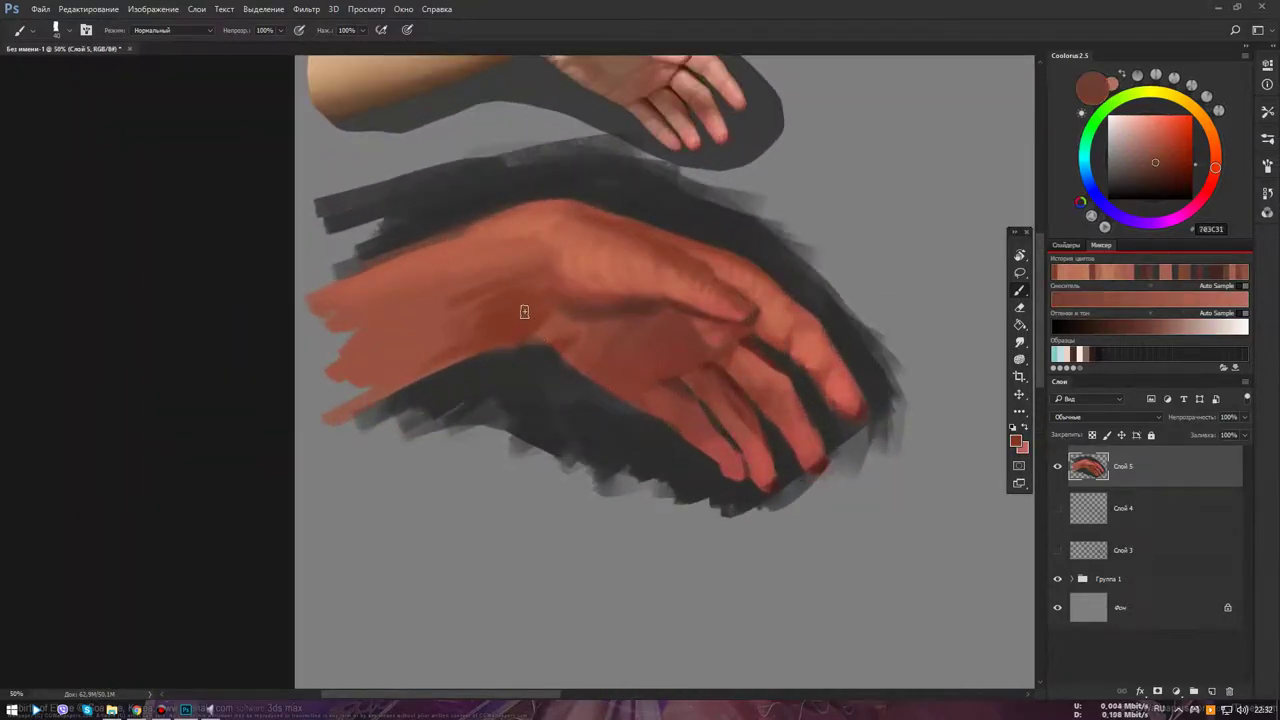
left_click(512, 326, "alt")
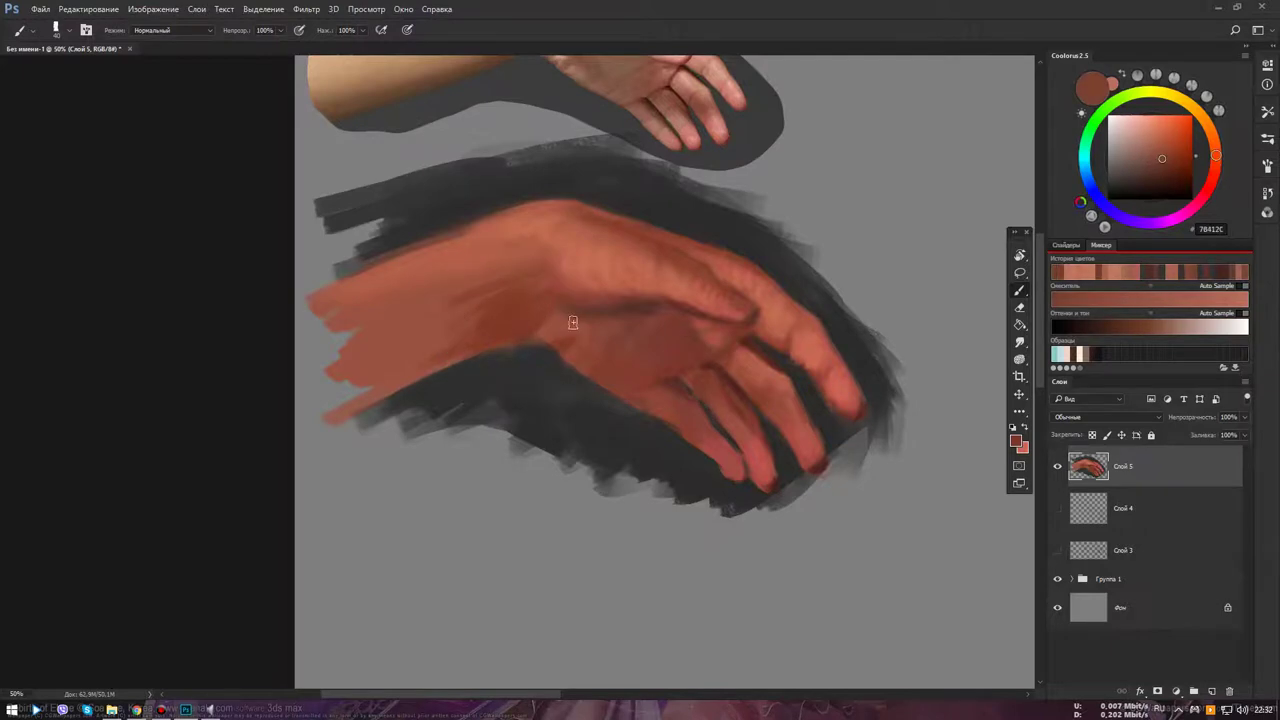
left_click_drag(708, 364, 710, 457)
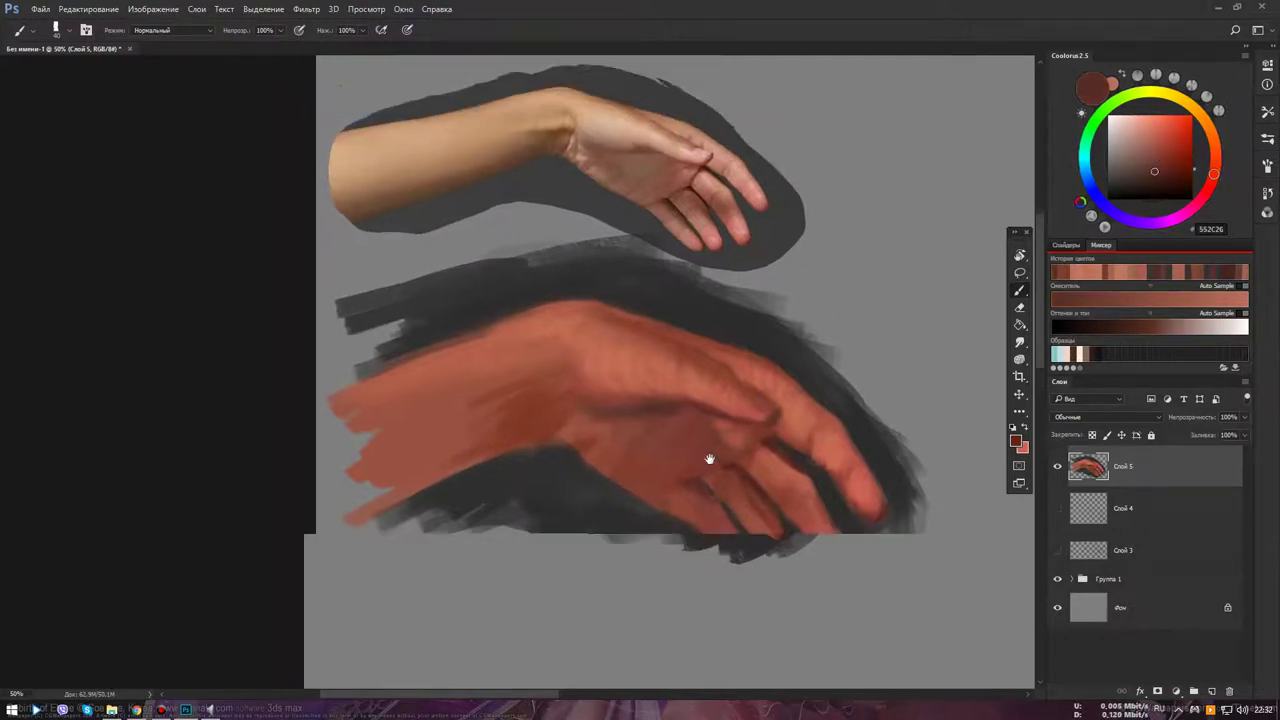
left_click(1215, 170)
left_click_drag(1213, 166, 1216, 158)
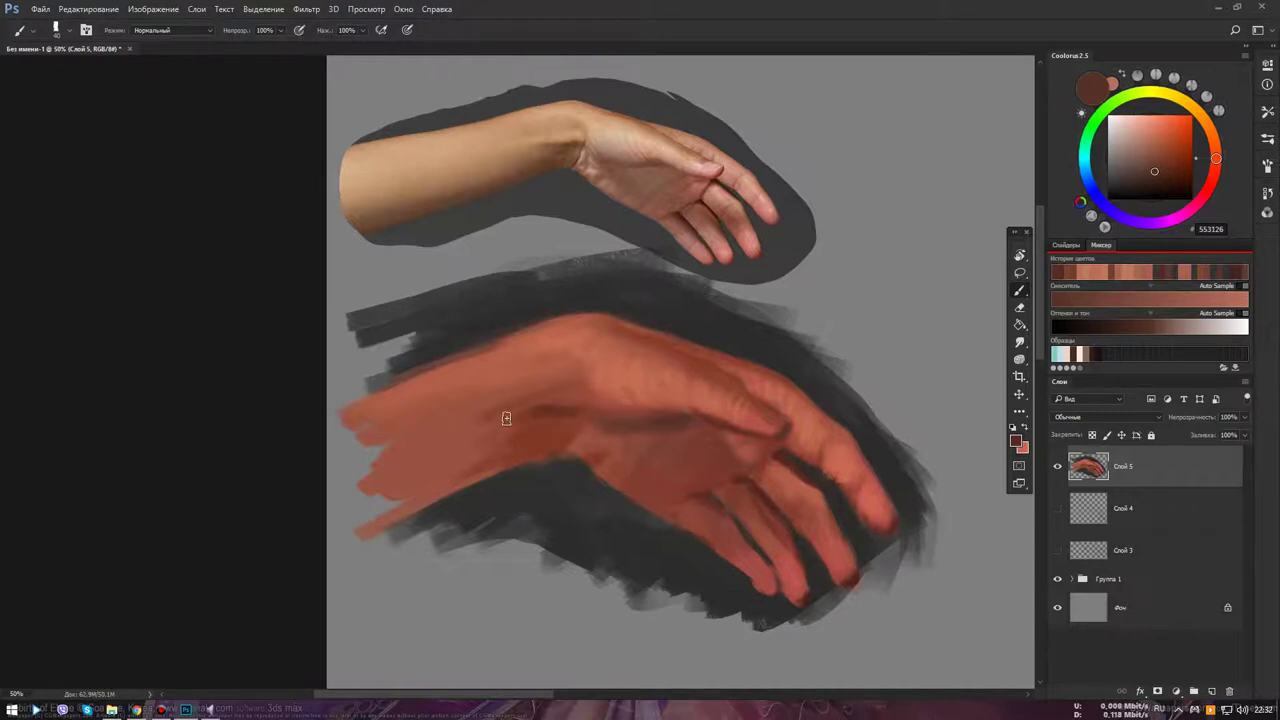
Paint lighter orange BE7C5C strokes across the back of the hand and shrink the brush
left_click(613, 365, "alt")
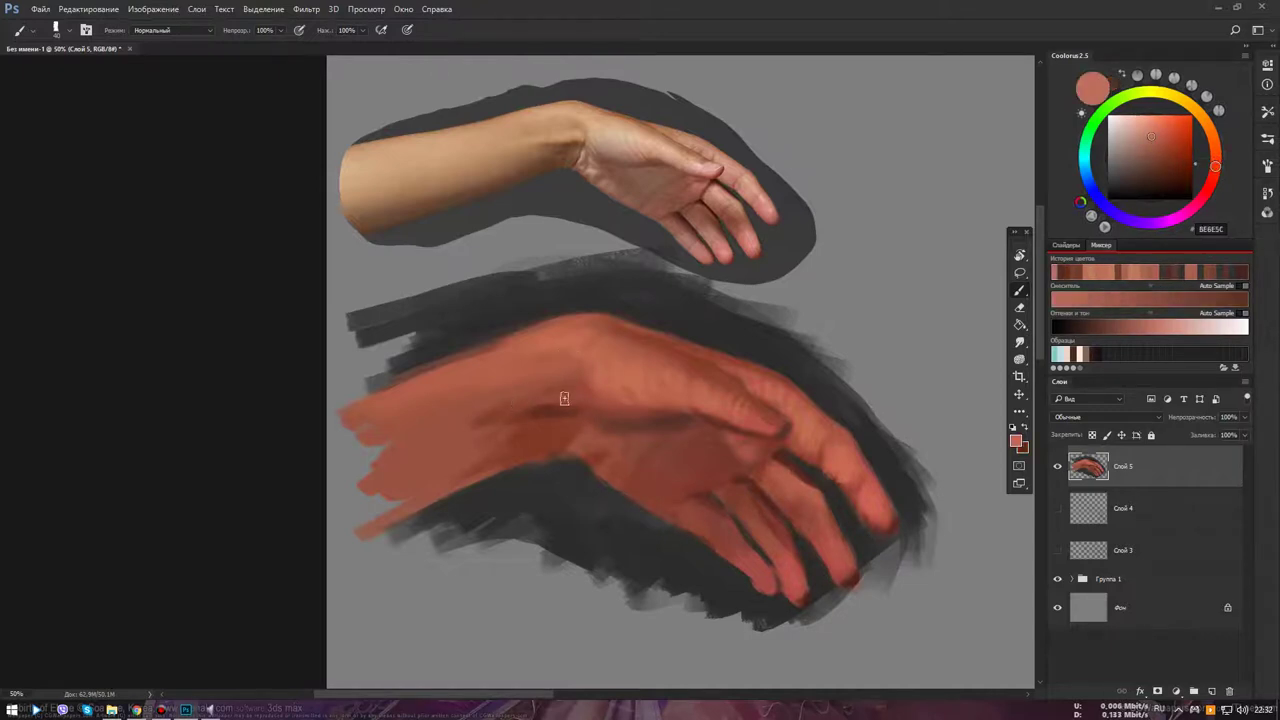
left_click(1214, 147)
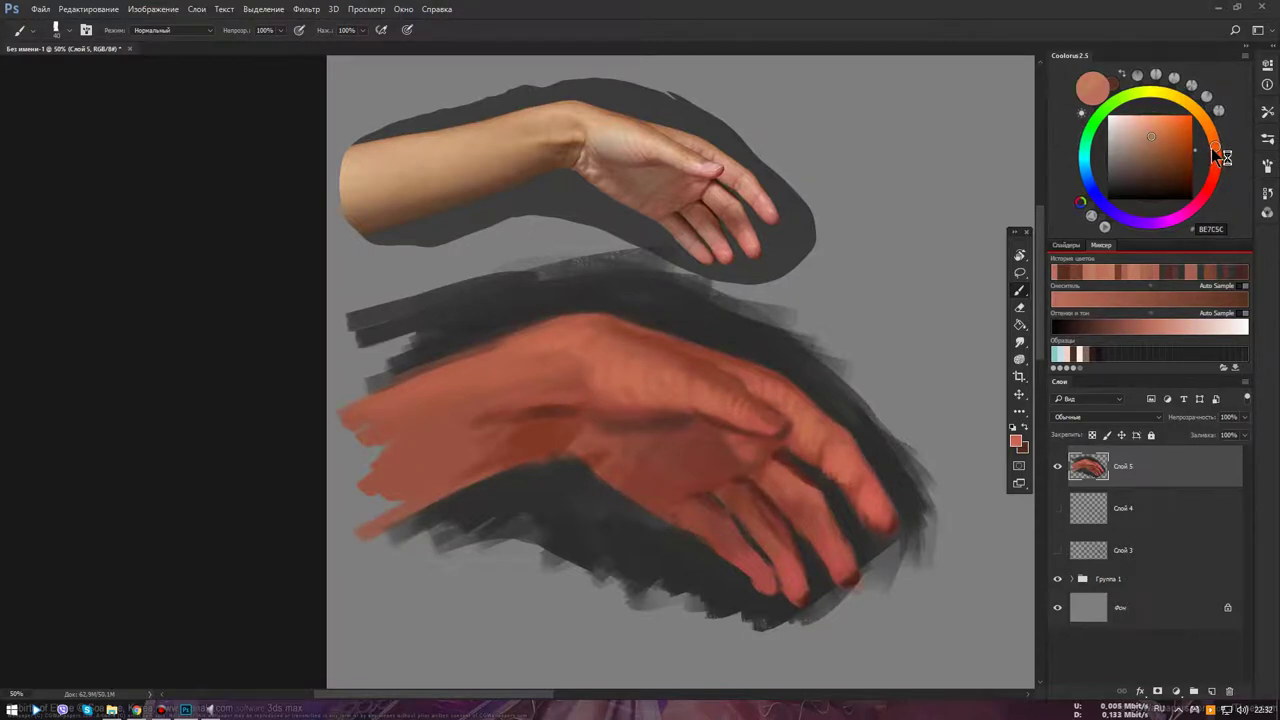
left_click_drag(476, 412, 556, 391)
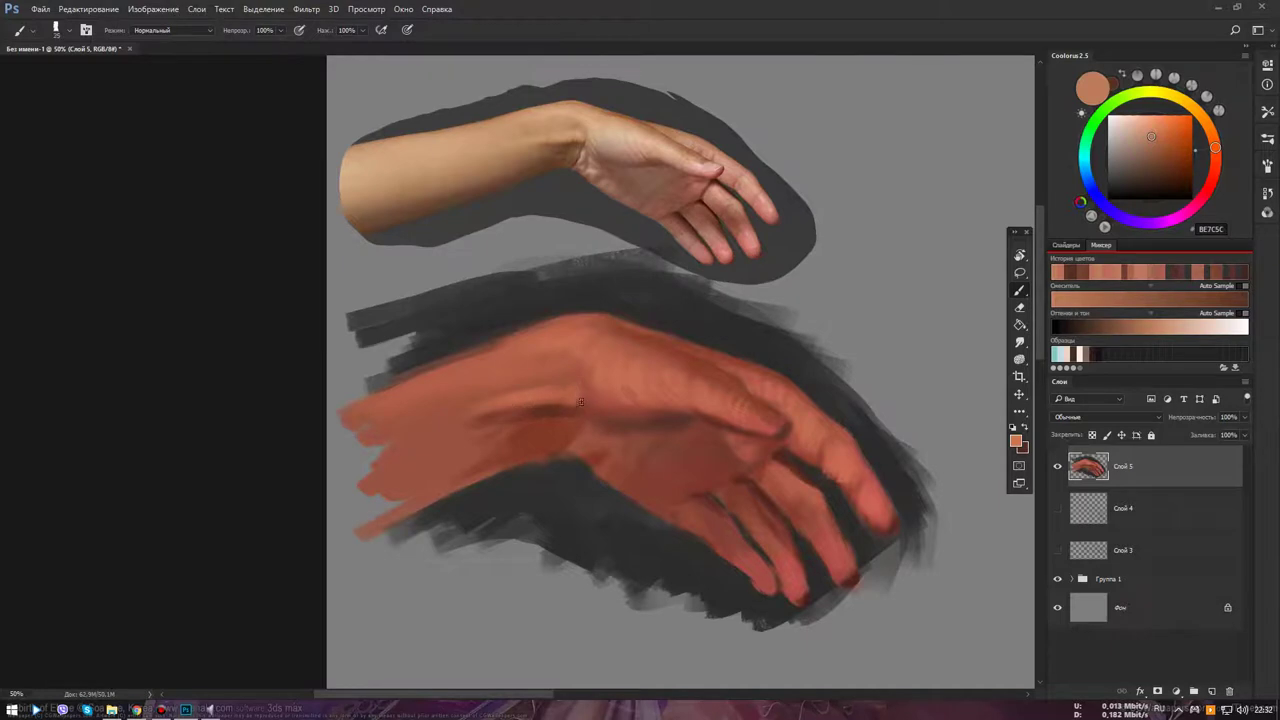
left_click(580, 401, "alt")
left_click(578, 372, "alt")
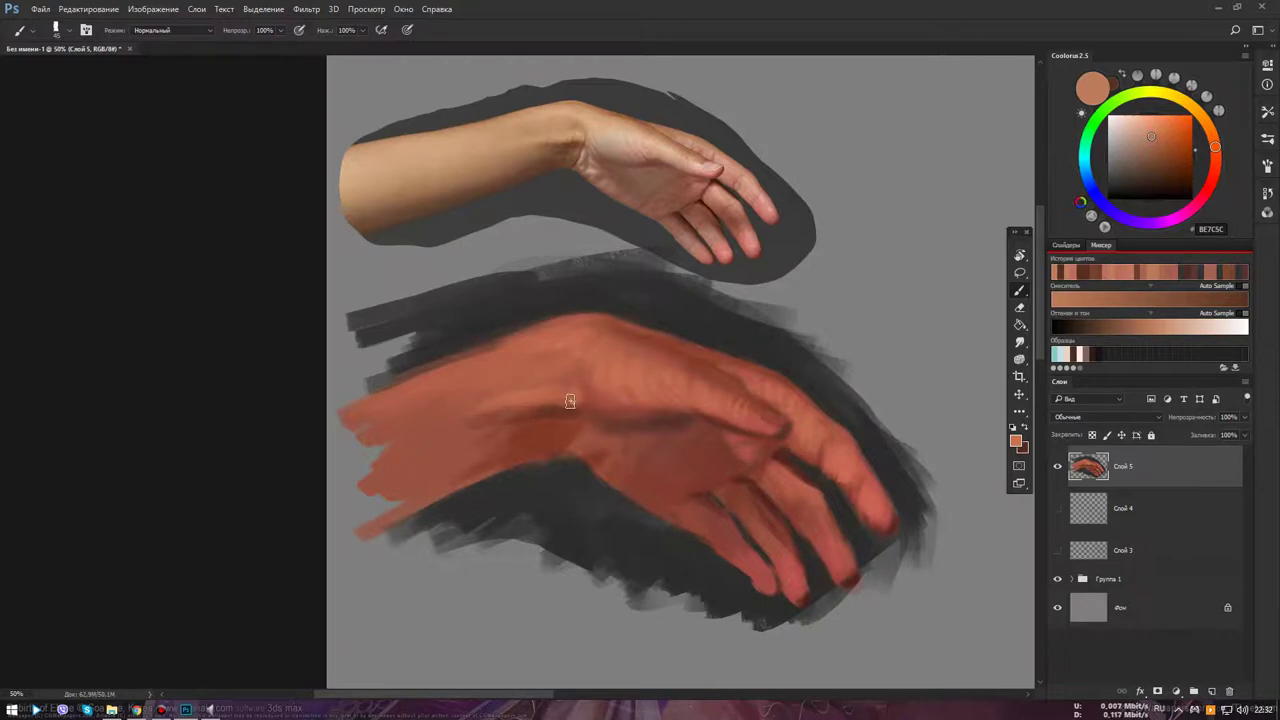
key("x")
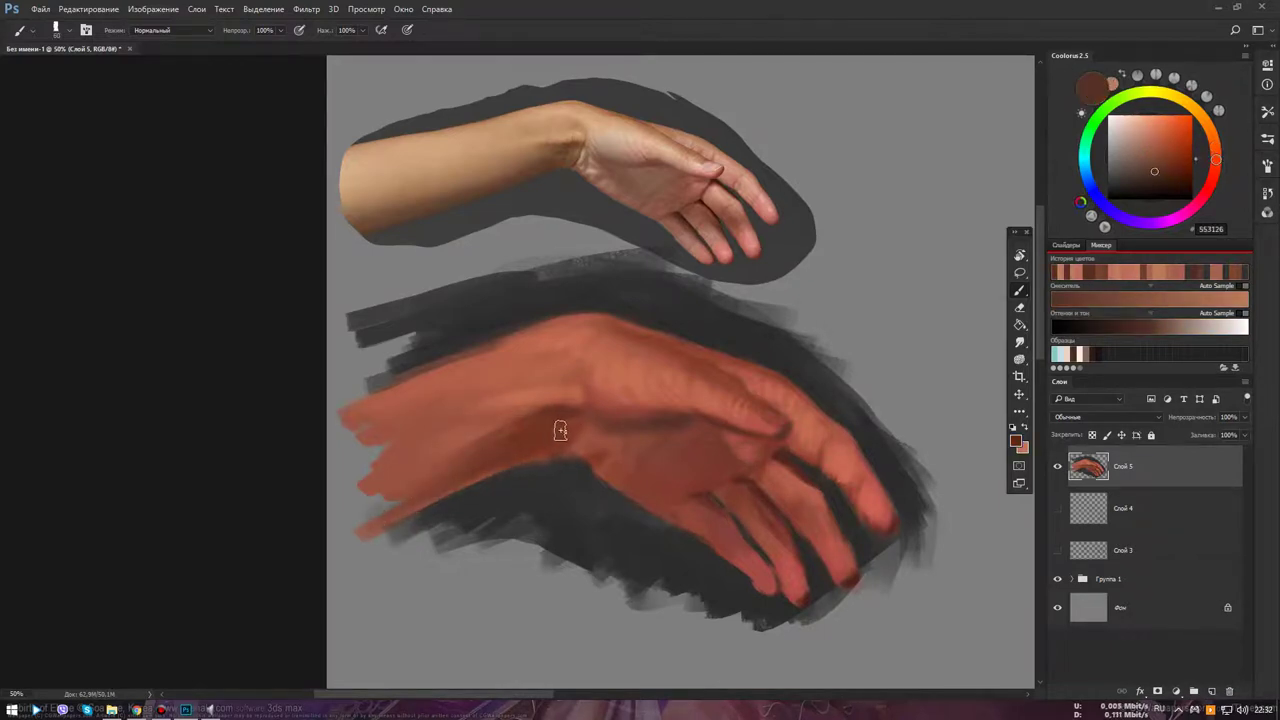
key("x")
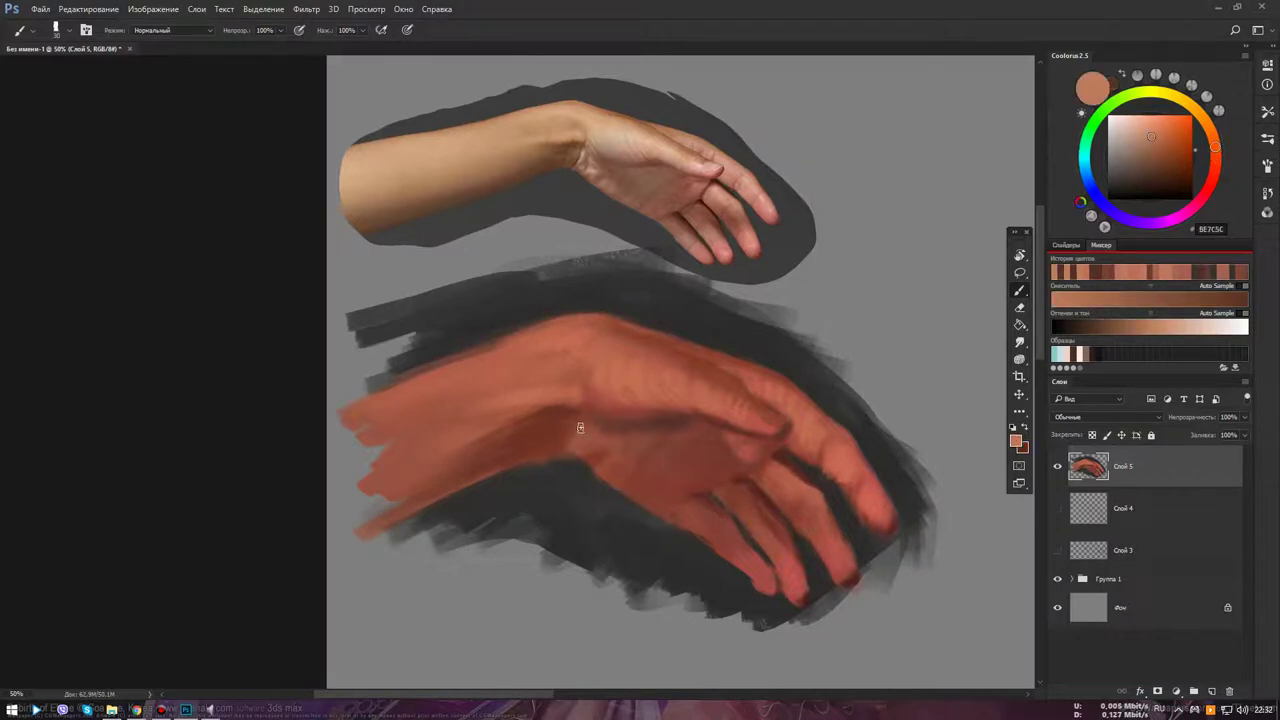
key("bracketleft")
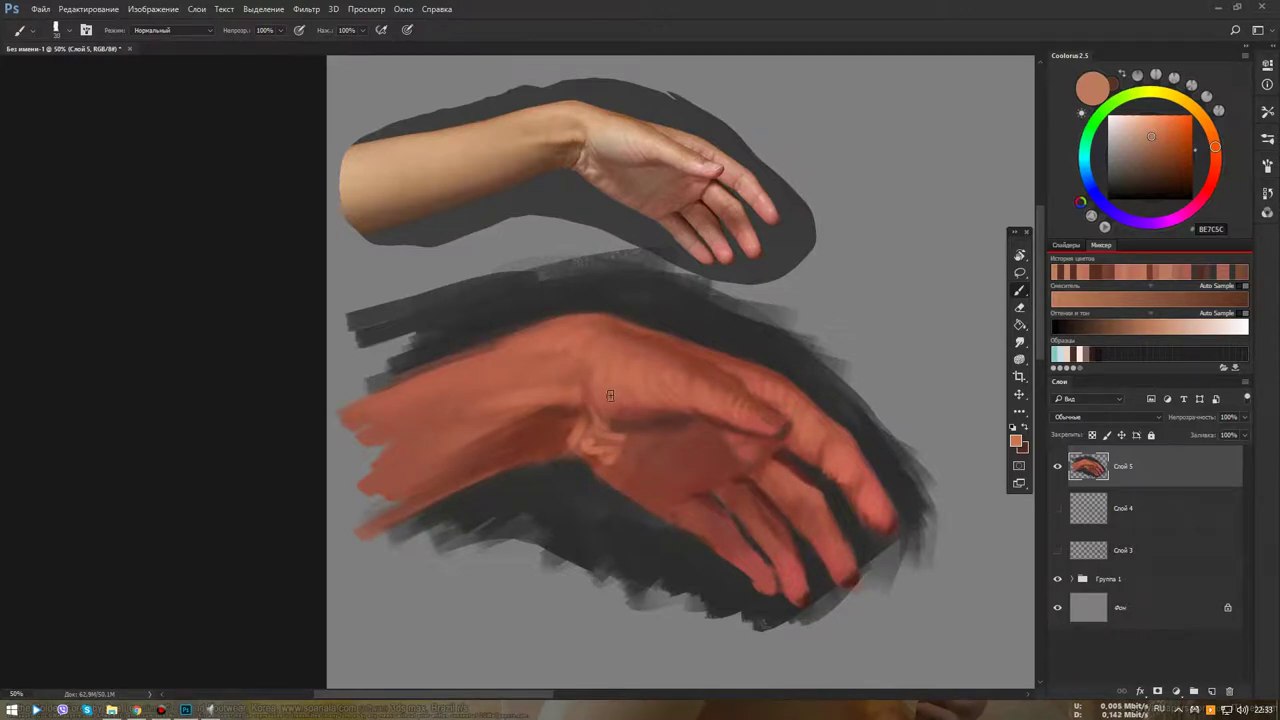
Paint a pale pinkish-beige highlight on the back of the hand, then reuse the orange skin colour
left_click(1137, 140)
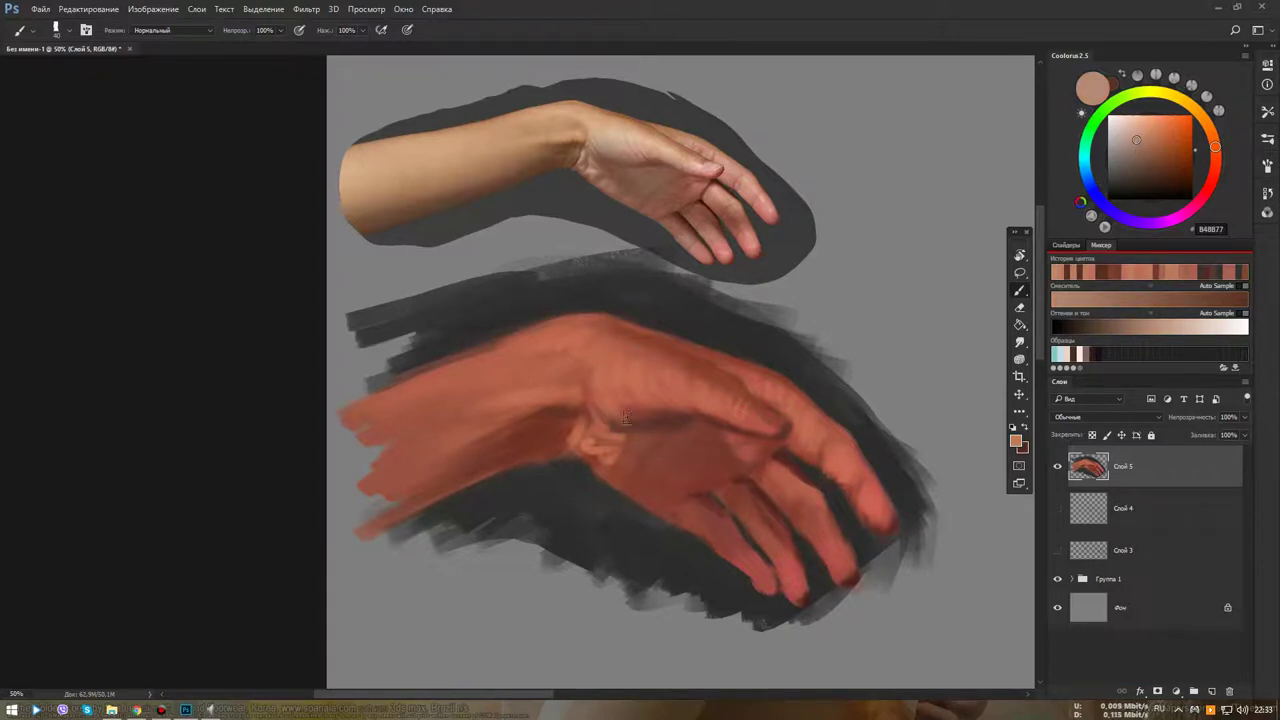
left_click_drag(608, 414, 645, 413)
left_click(1125, 146)
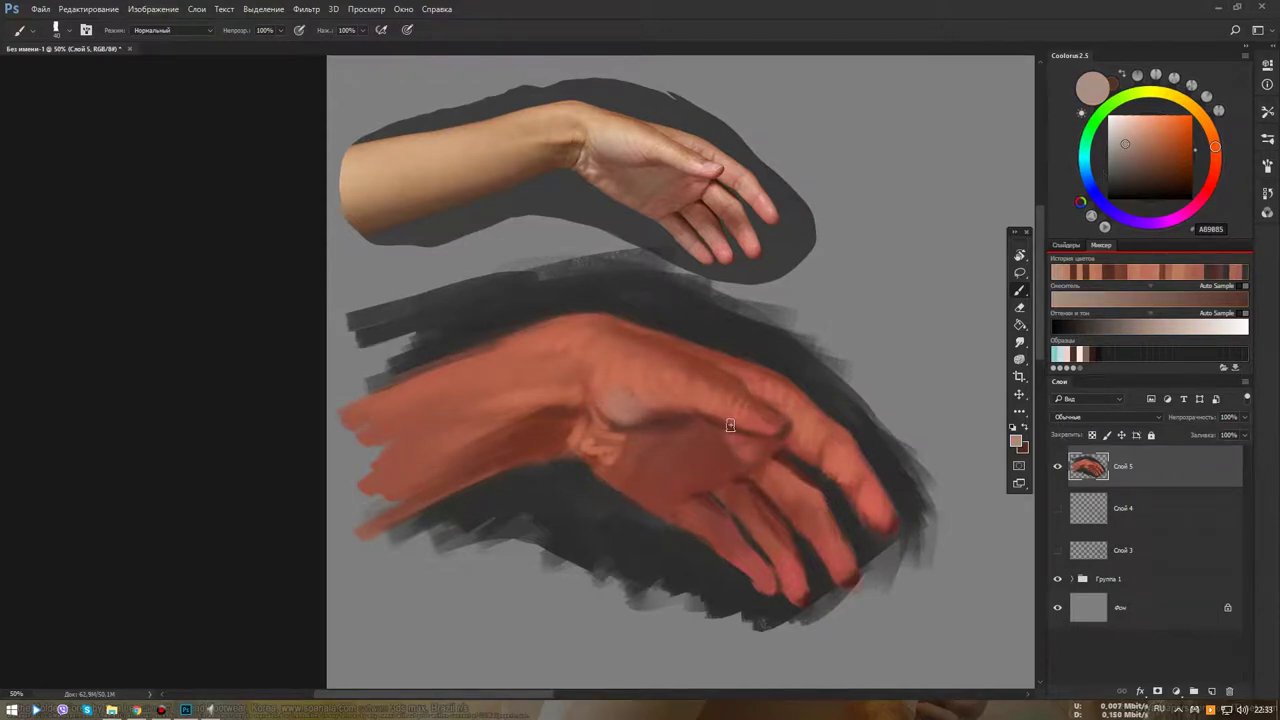
left_click(1069, 276)
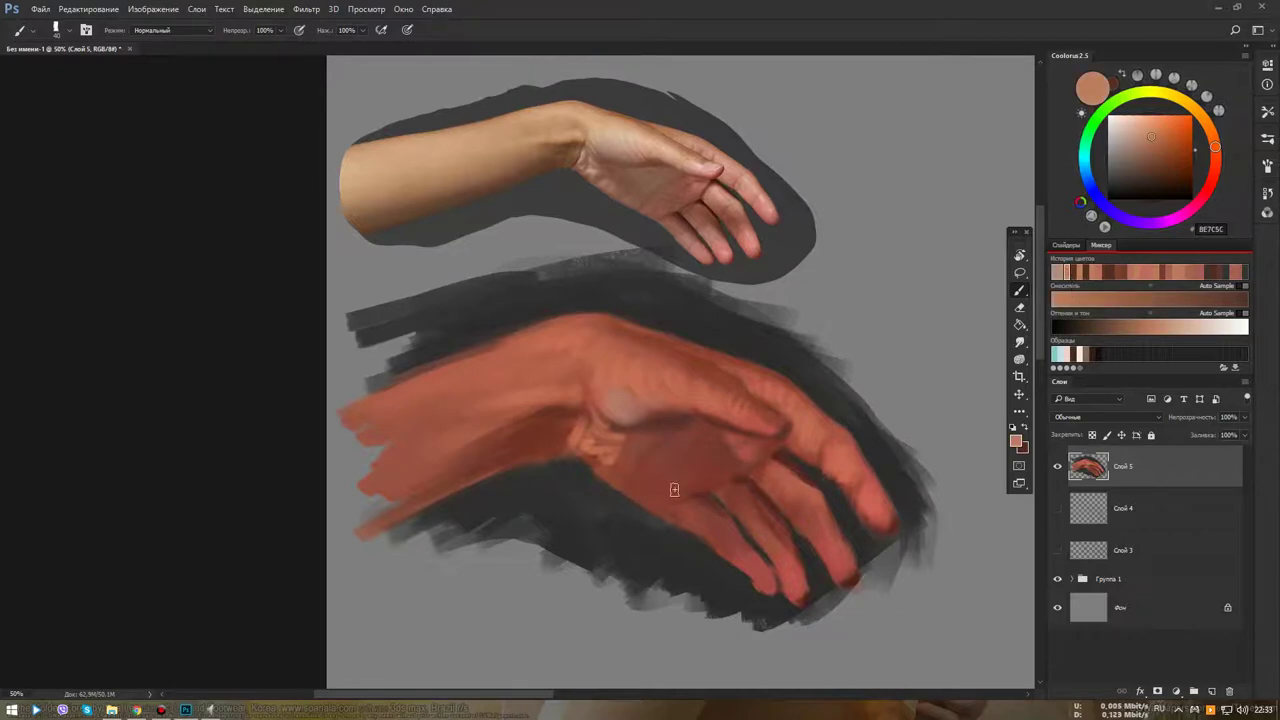
Sample and adjust the dark brown shadow colour, shifting it redder then toward orange
left_click(624, 467, "alt")
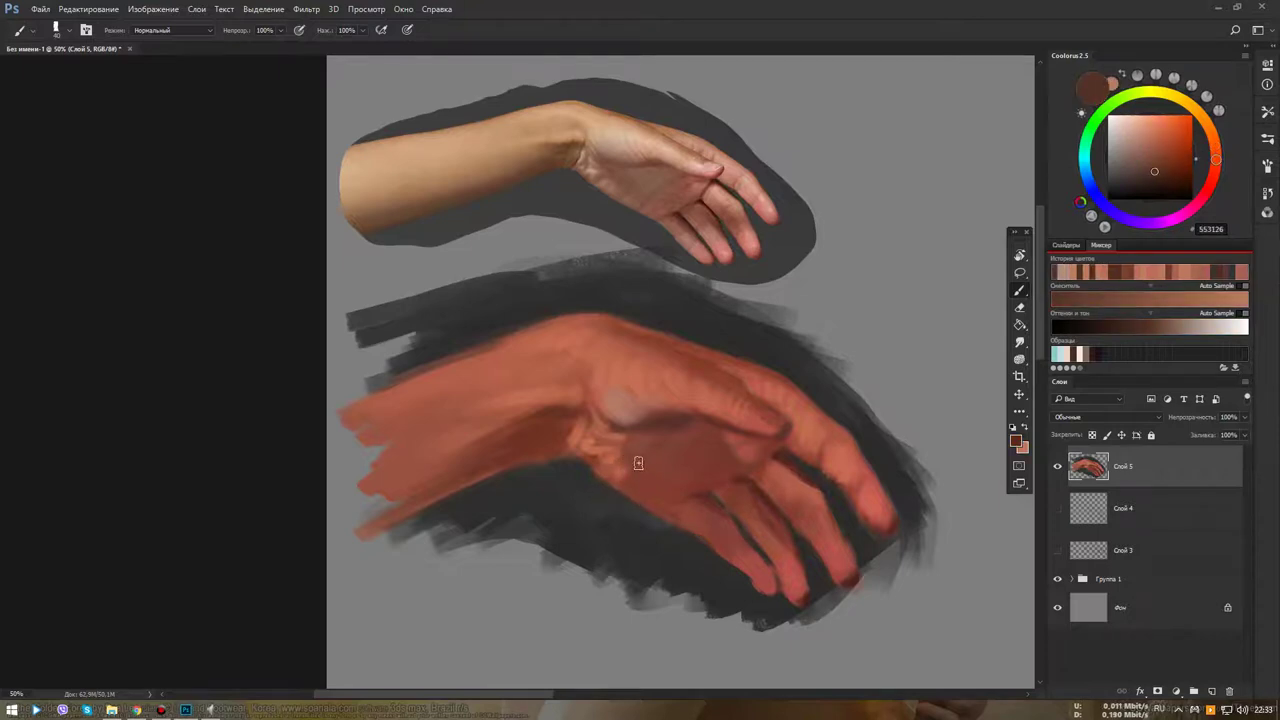
left_click(665, 458, "alt")
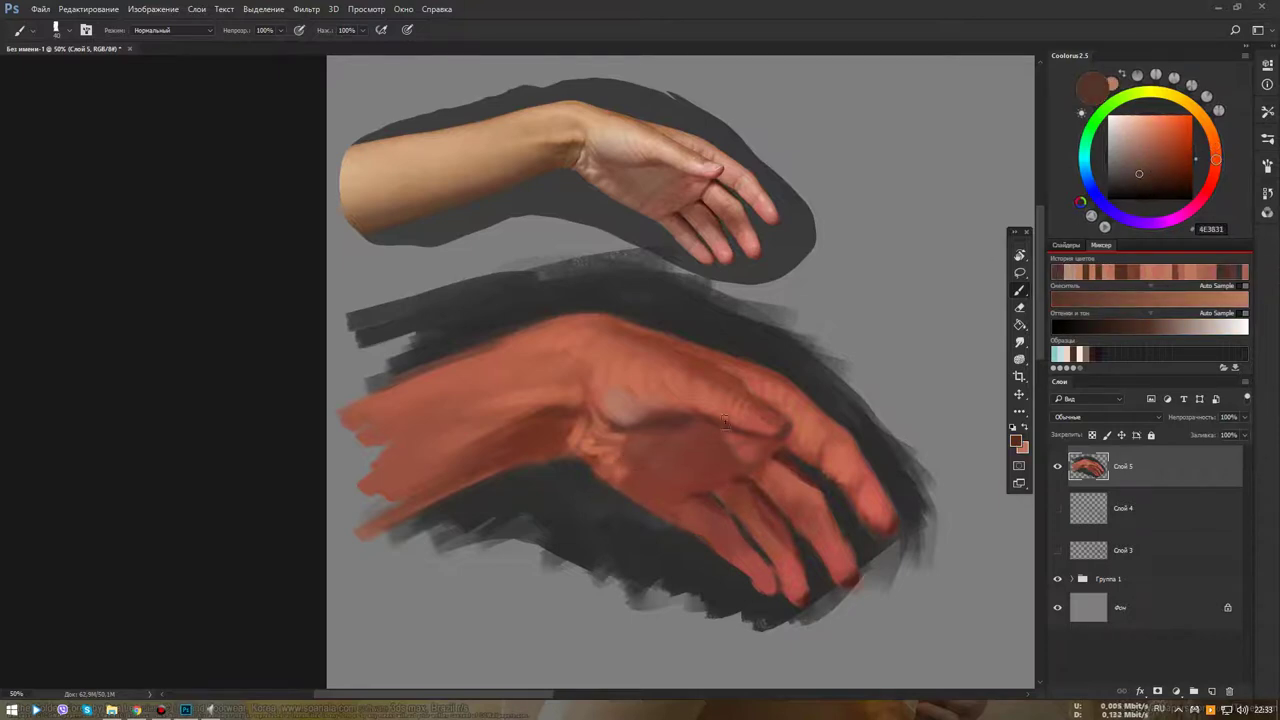
left_click(1211, 182)
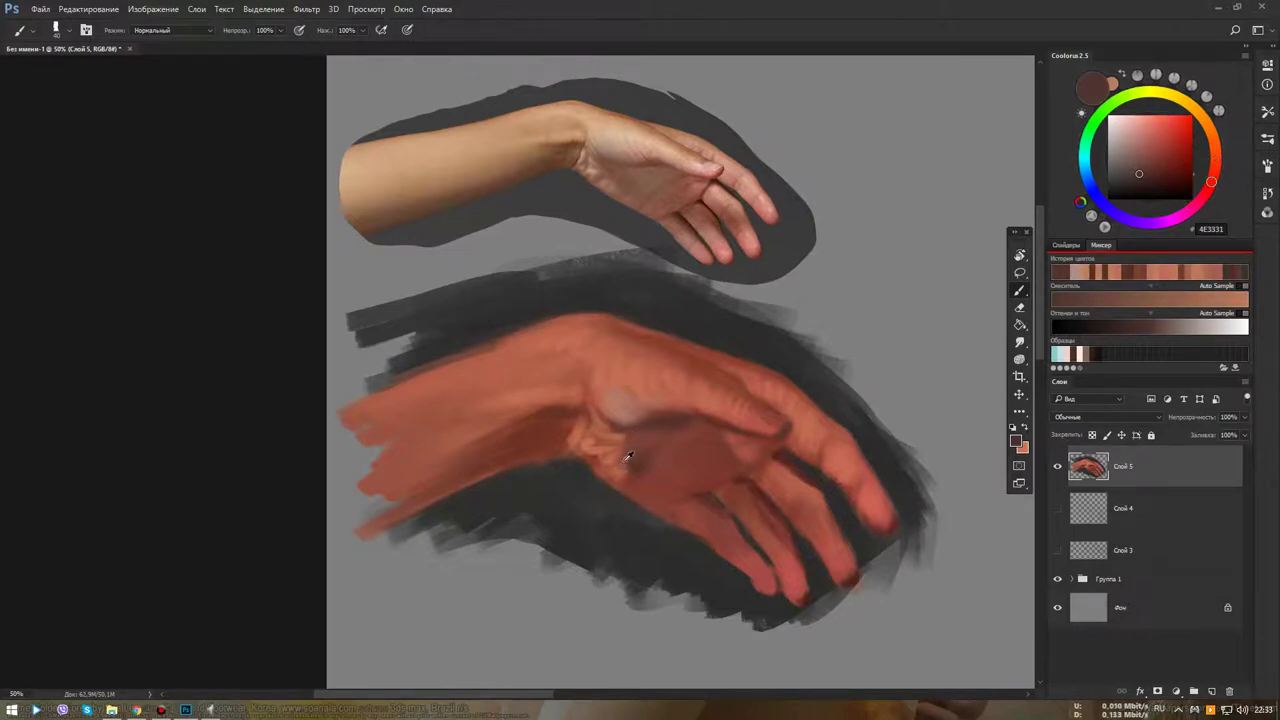
left_click(636, 456, "alt")
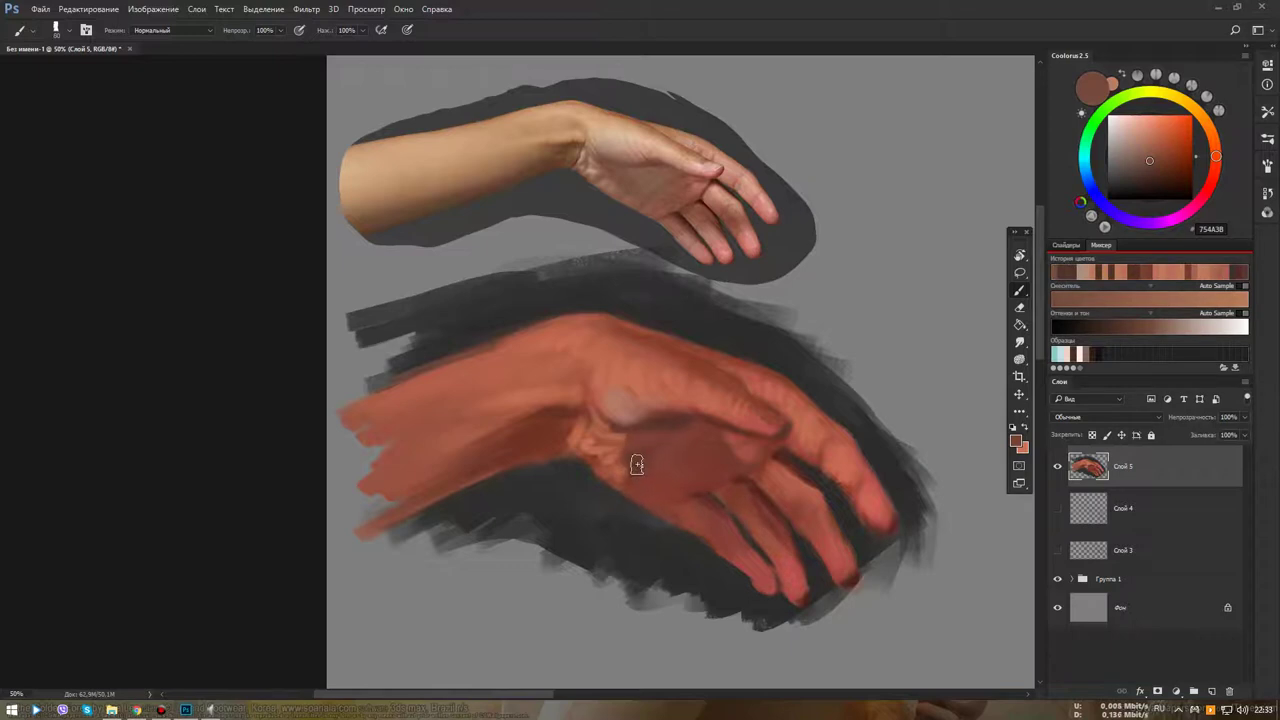
left_click(637, 481, "alt")
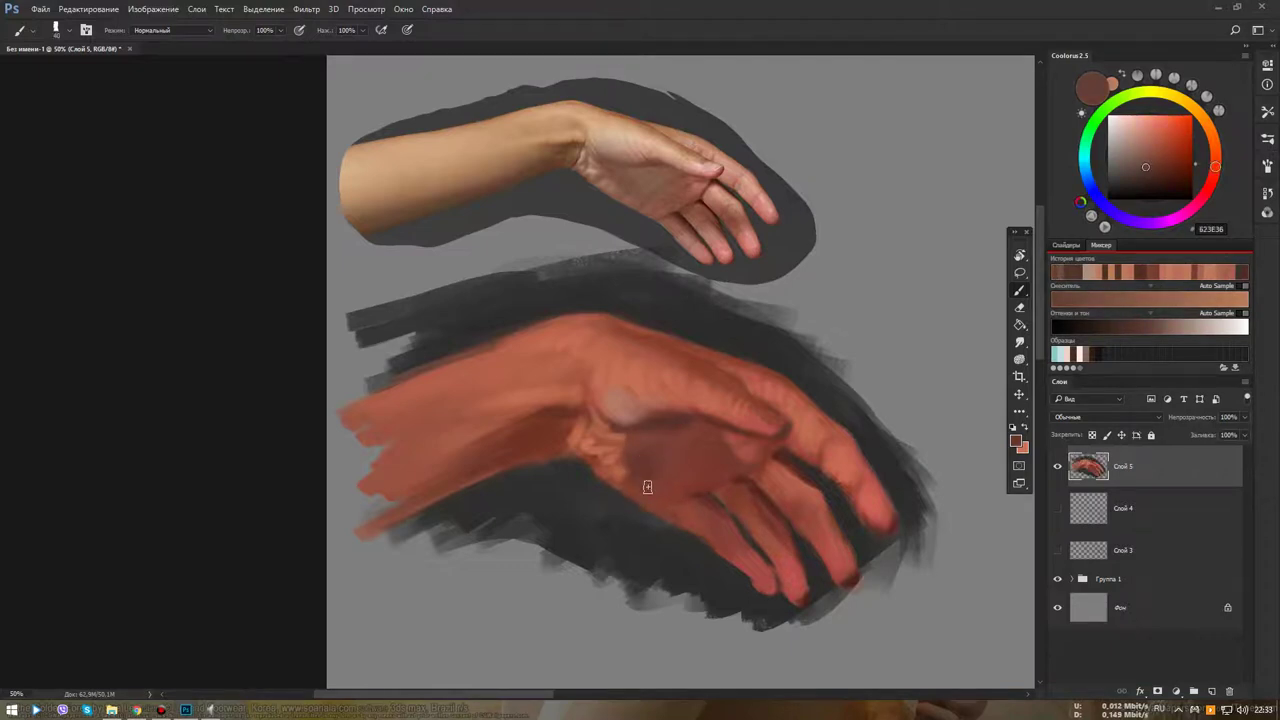
left_click_drag(1211, 160, 1213, 137)
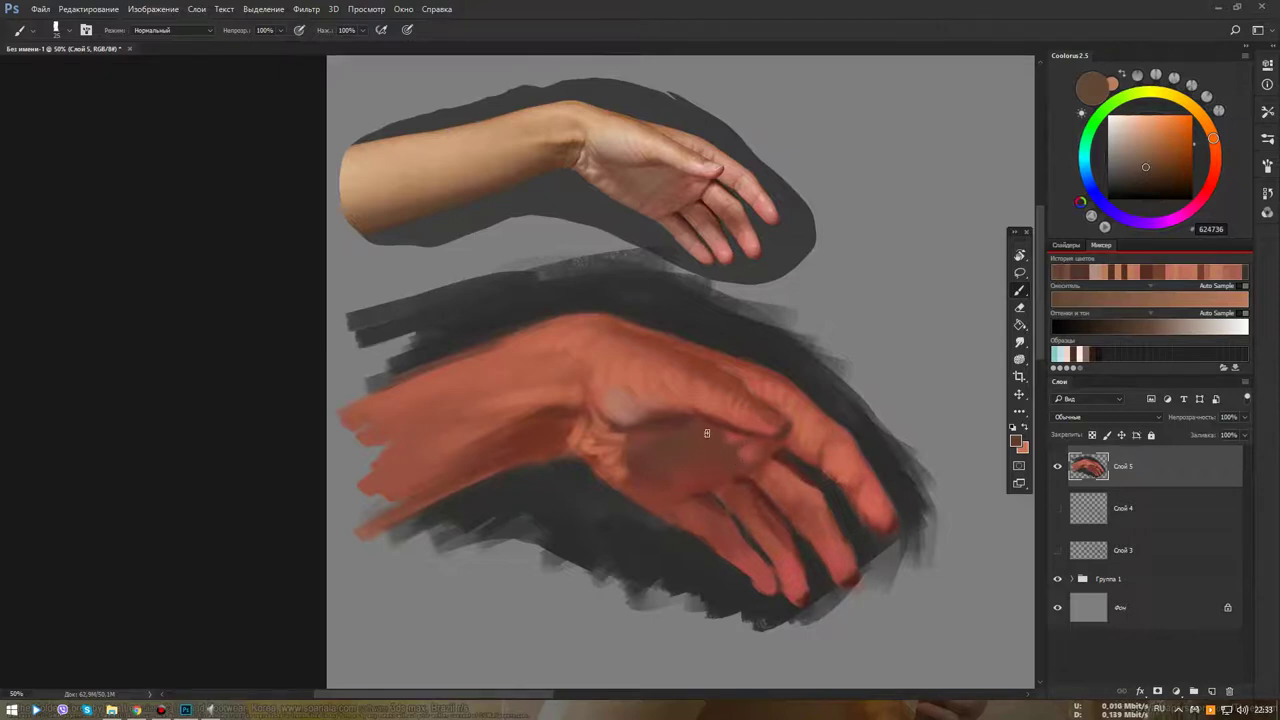
Refine the orange skin tone, settle on deep shadow 552C26, and halve the brush size
left_click(600, 449, "alt")
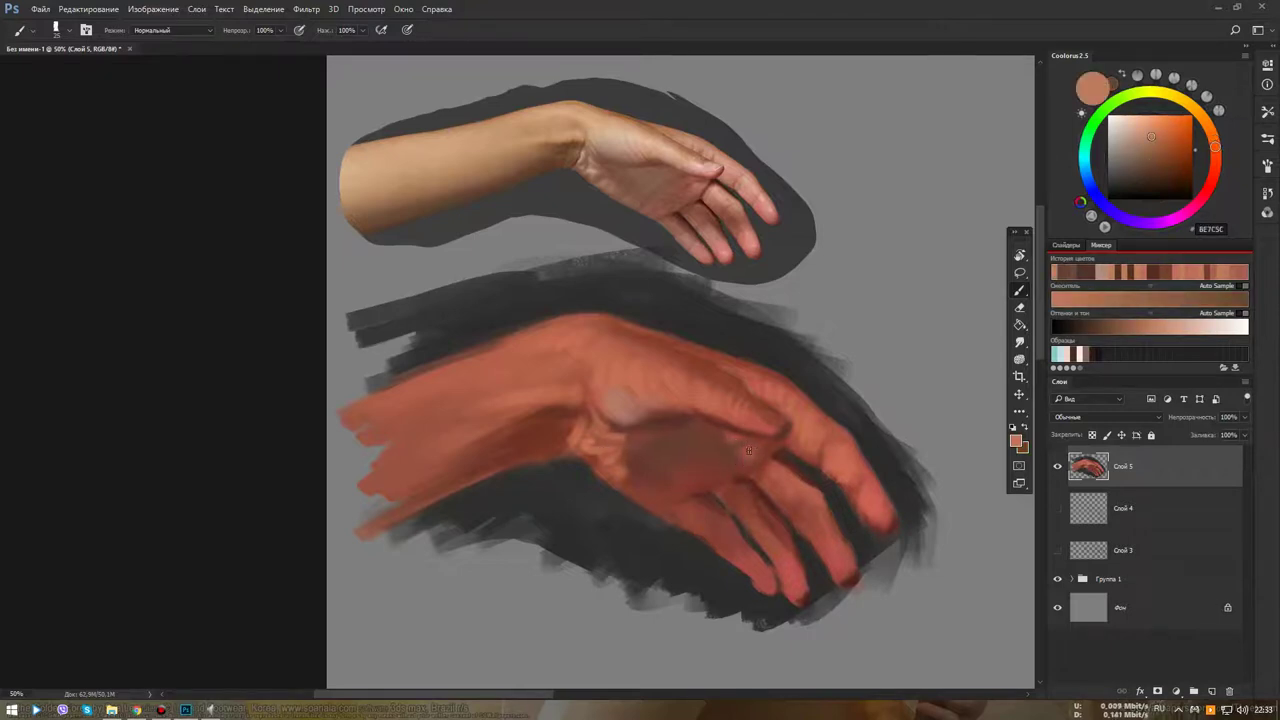
left_click(1213, 172)
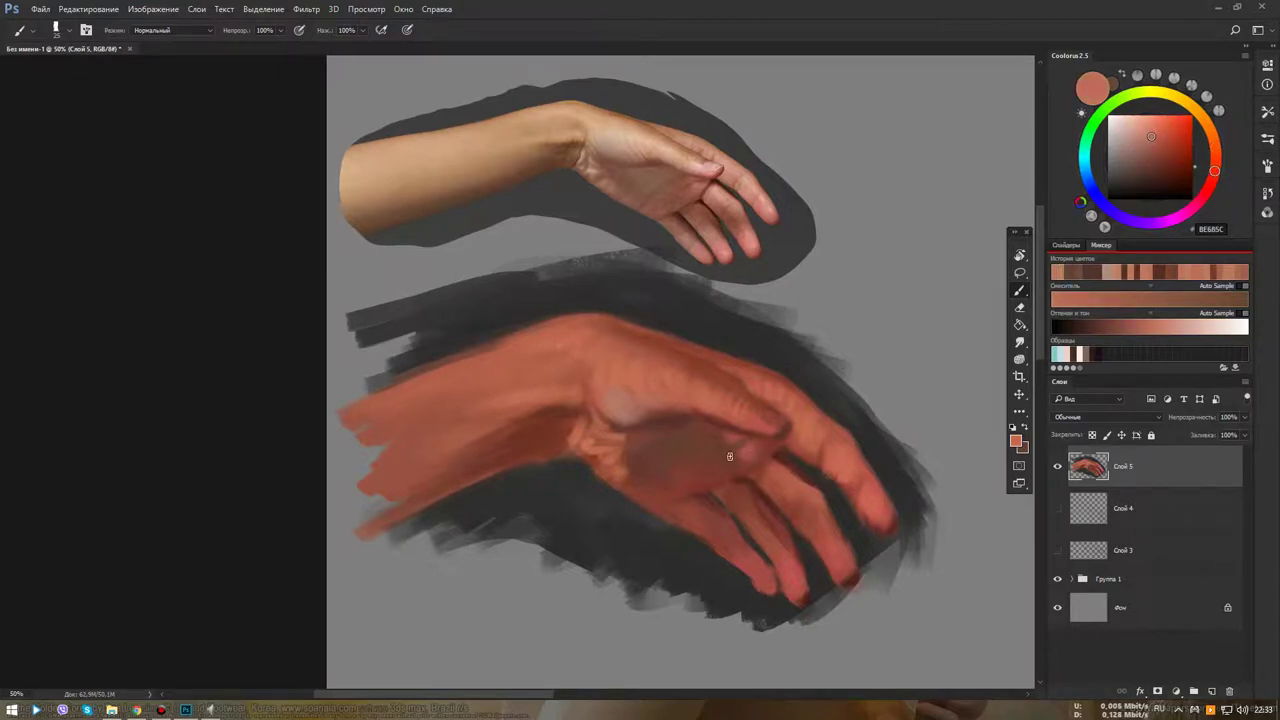
left_click(1214, 155)
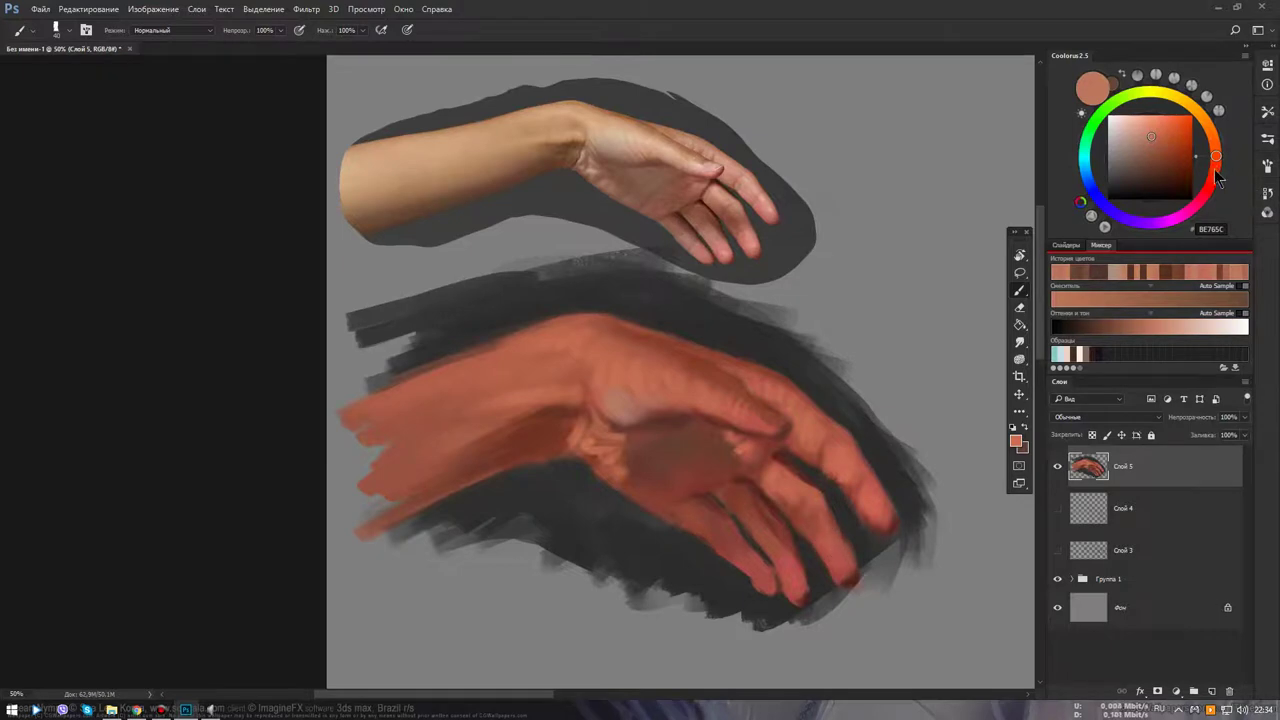
left_click(1214, 172)
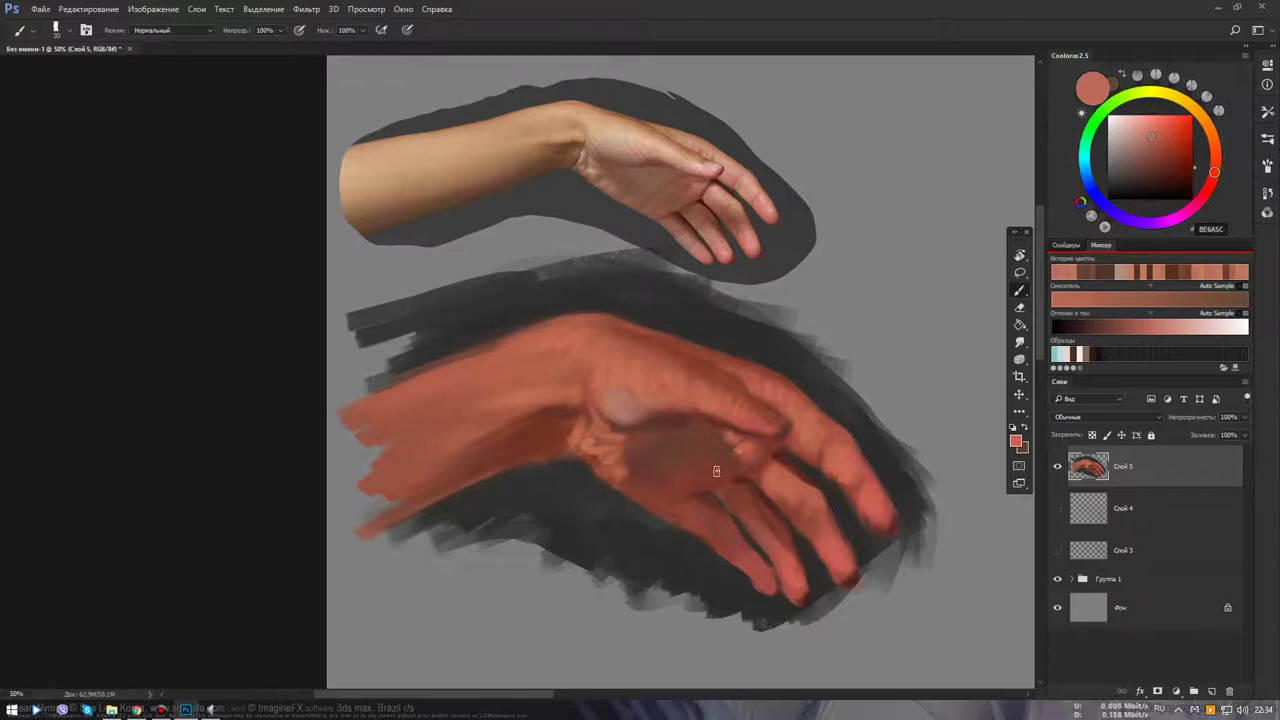
left_click(755, 508, "alt")
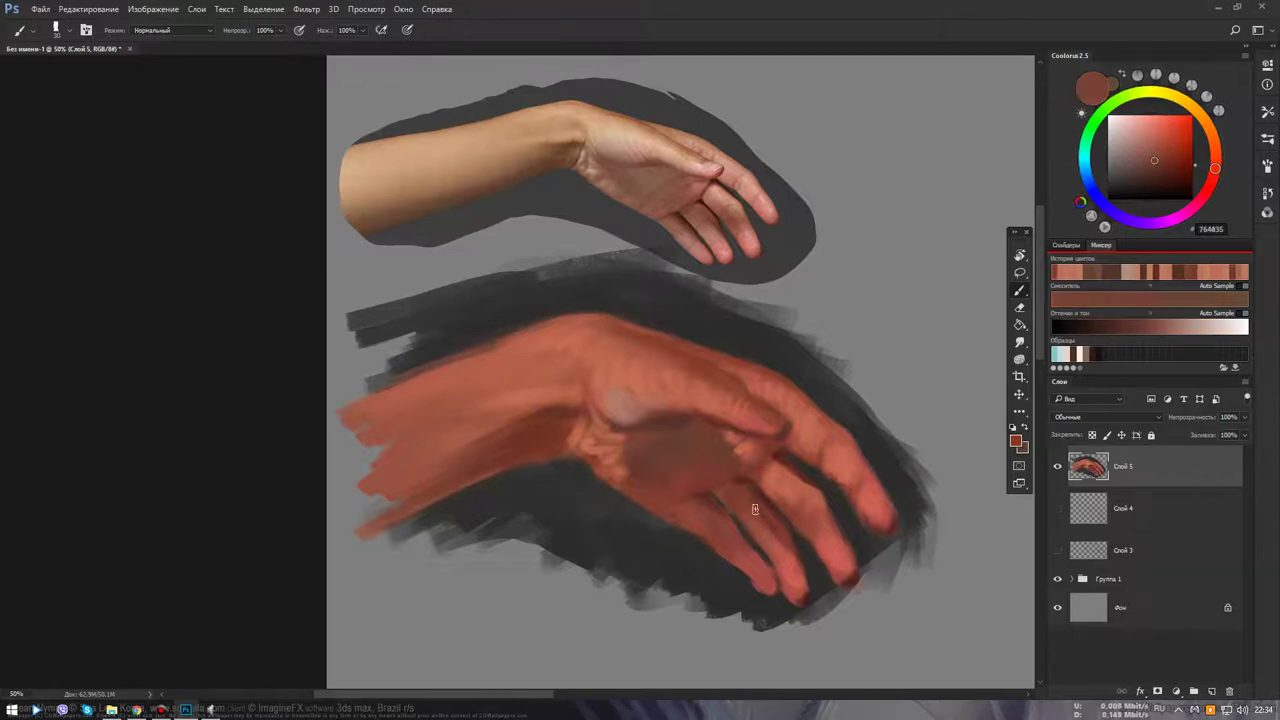
left_click(815, 522, "alt")
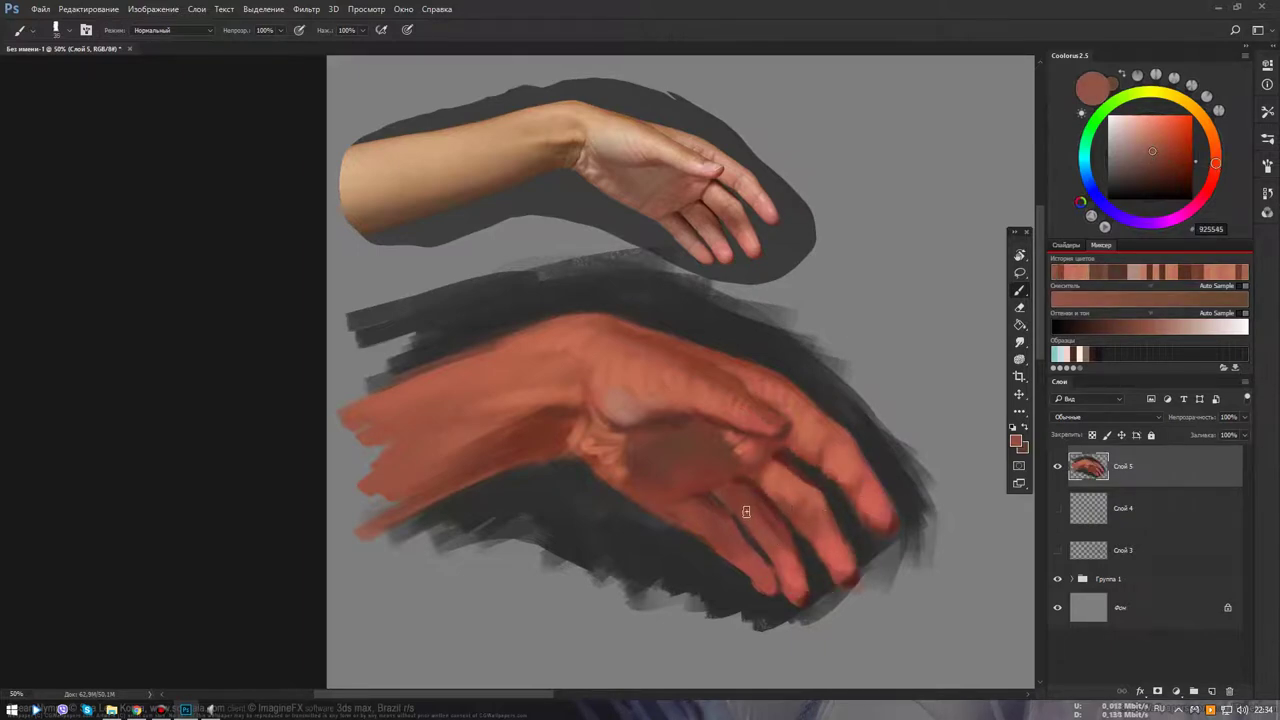
left_click(741, 450, "alt")
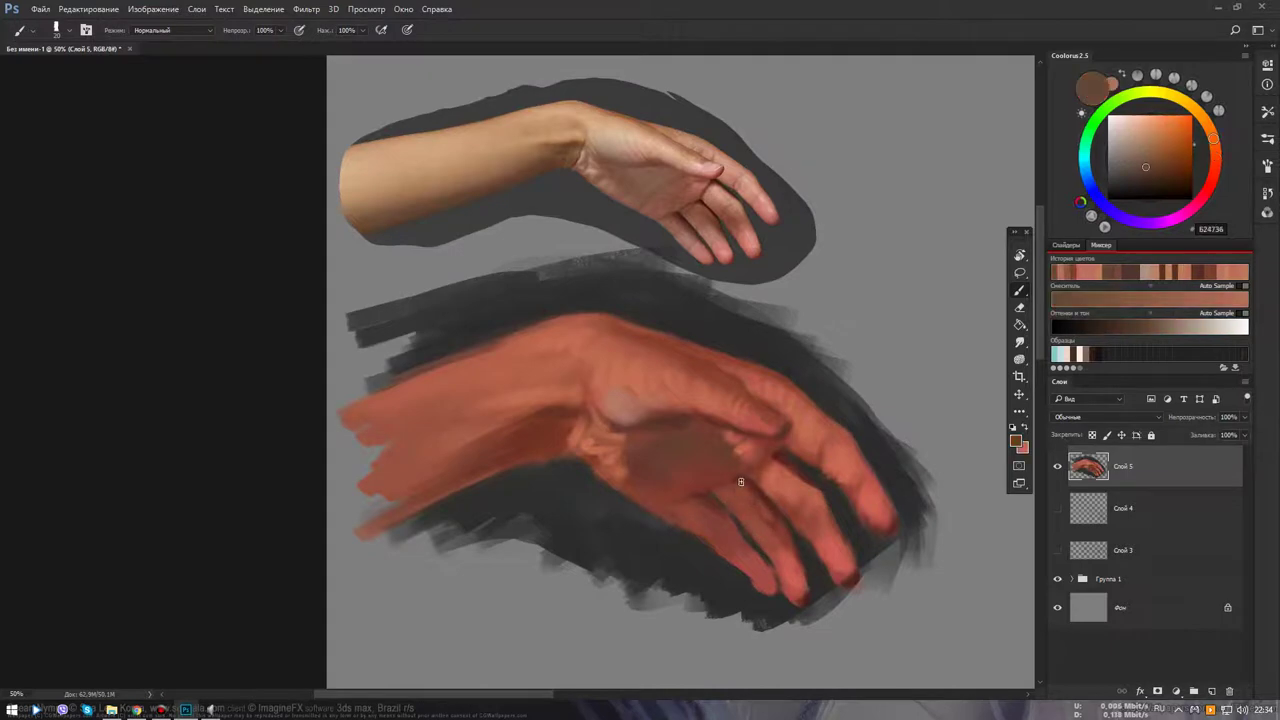
left_click(746, 483, "alt")
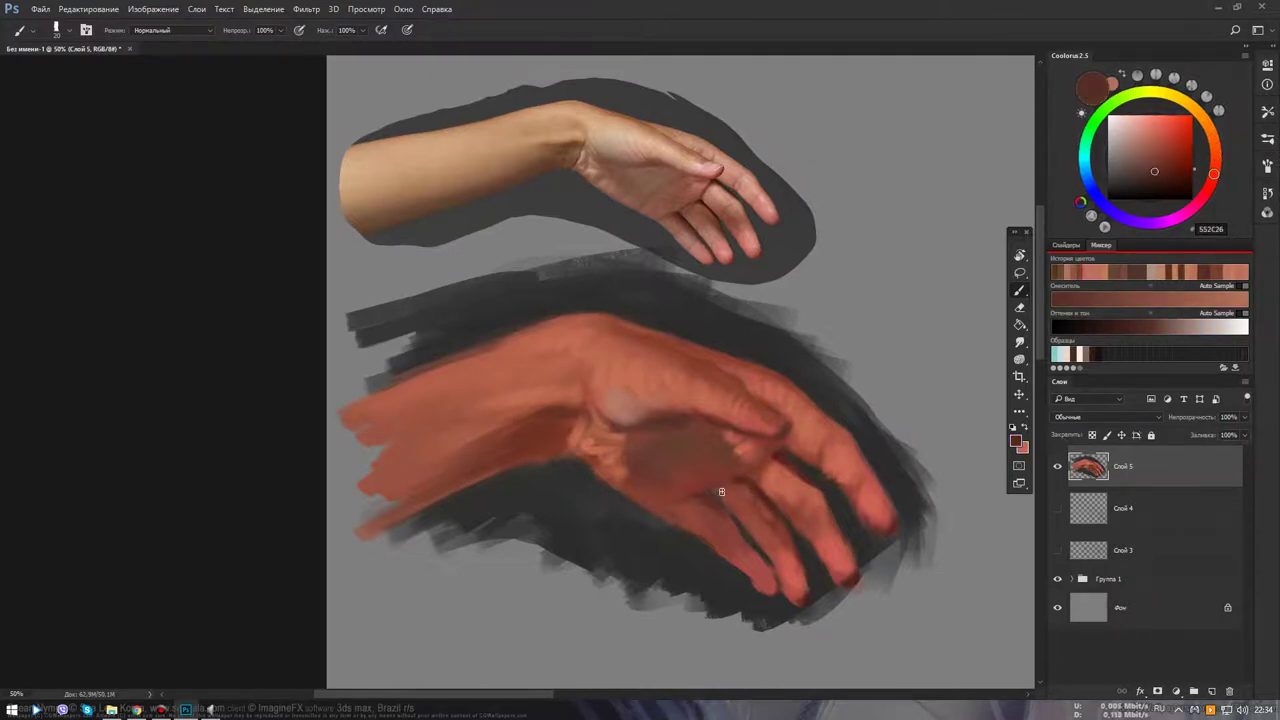
key("bracketleft")
Hide Группа 1, zoom in on the painted hand, and open Liquify (Shift+Ctrl+X)
left_click_drag(795, 501, 763, 515)
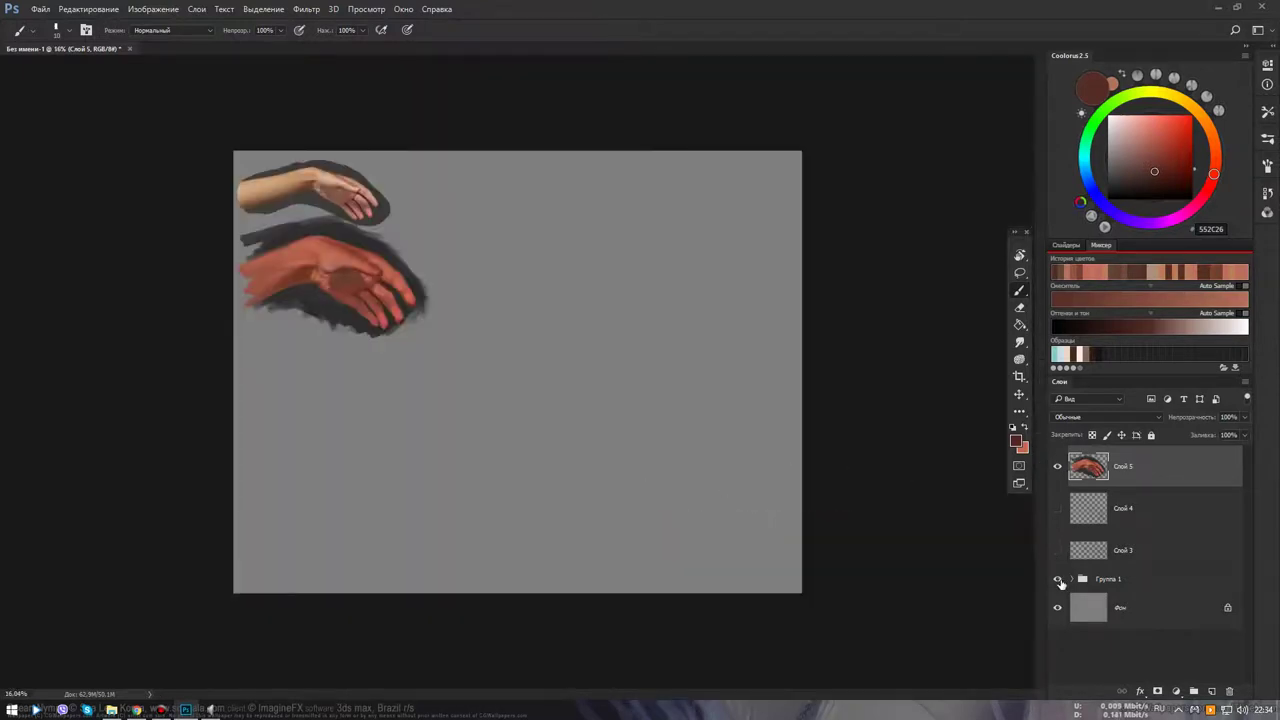
left_click(1058, 578)
mouse_move(396, 322)
left_mouse_down()
mouse_move(450, 305)
mouse_move(707, 404)
left_mouse_up()
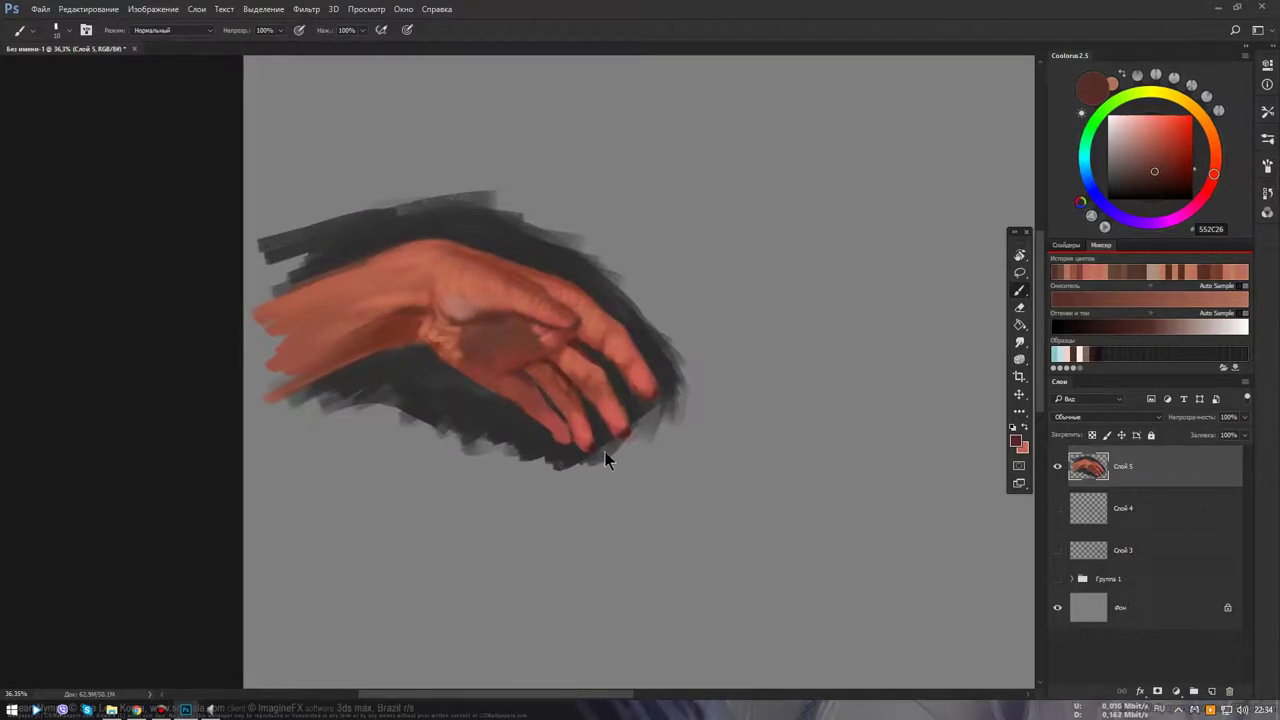
key("shift+ctrl+x")
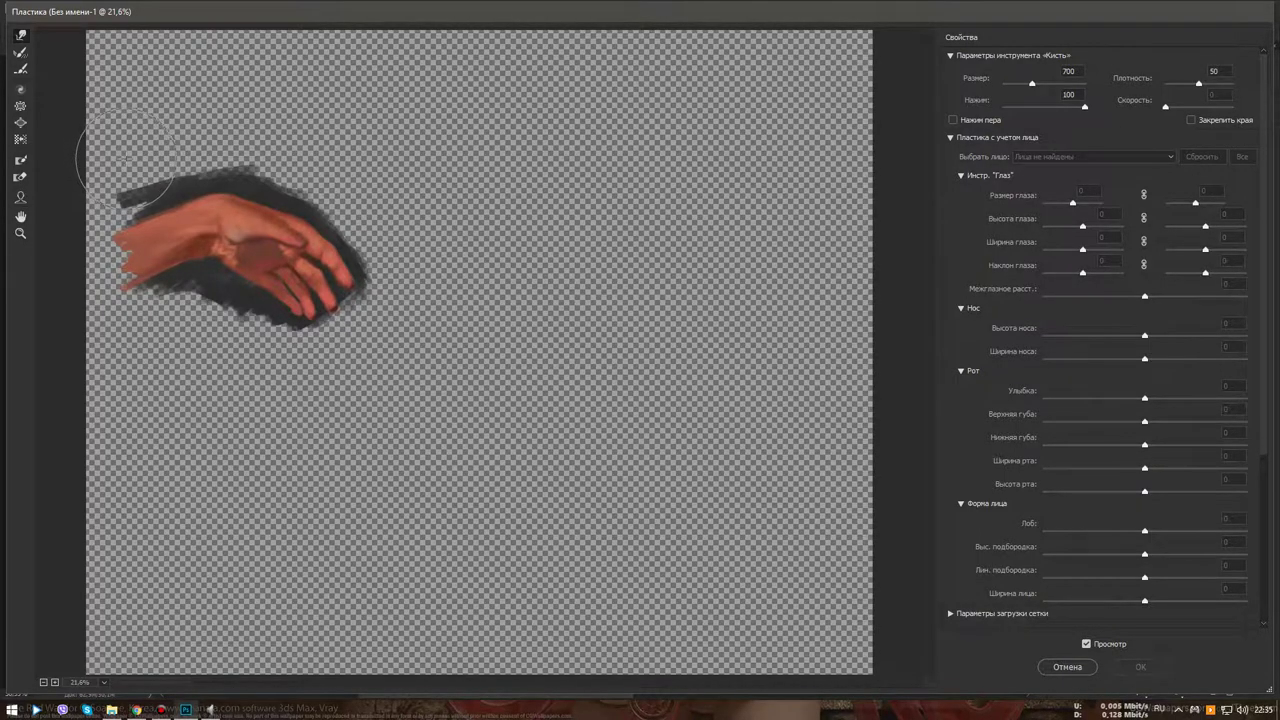
Zoom the Liquify preview onto the hand and push the dark shadow area right at brush 500
key("alt")
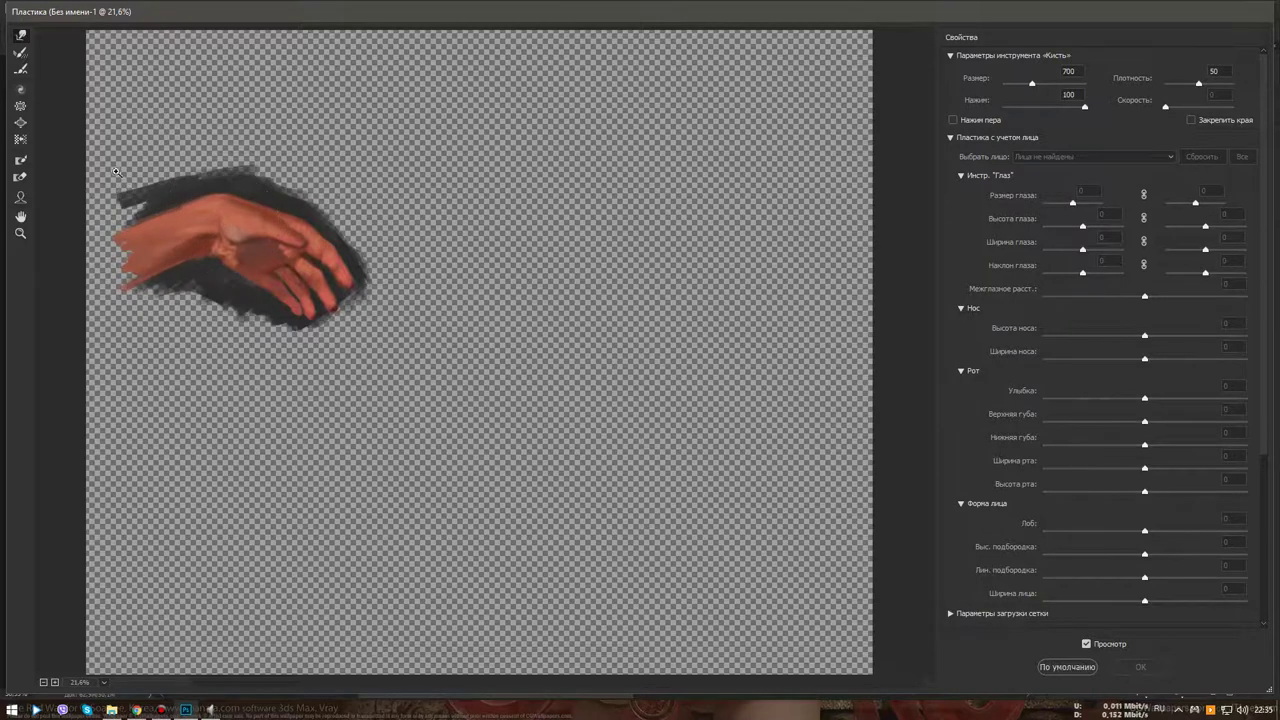
left_click_drag(104, 143, 386, 368)
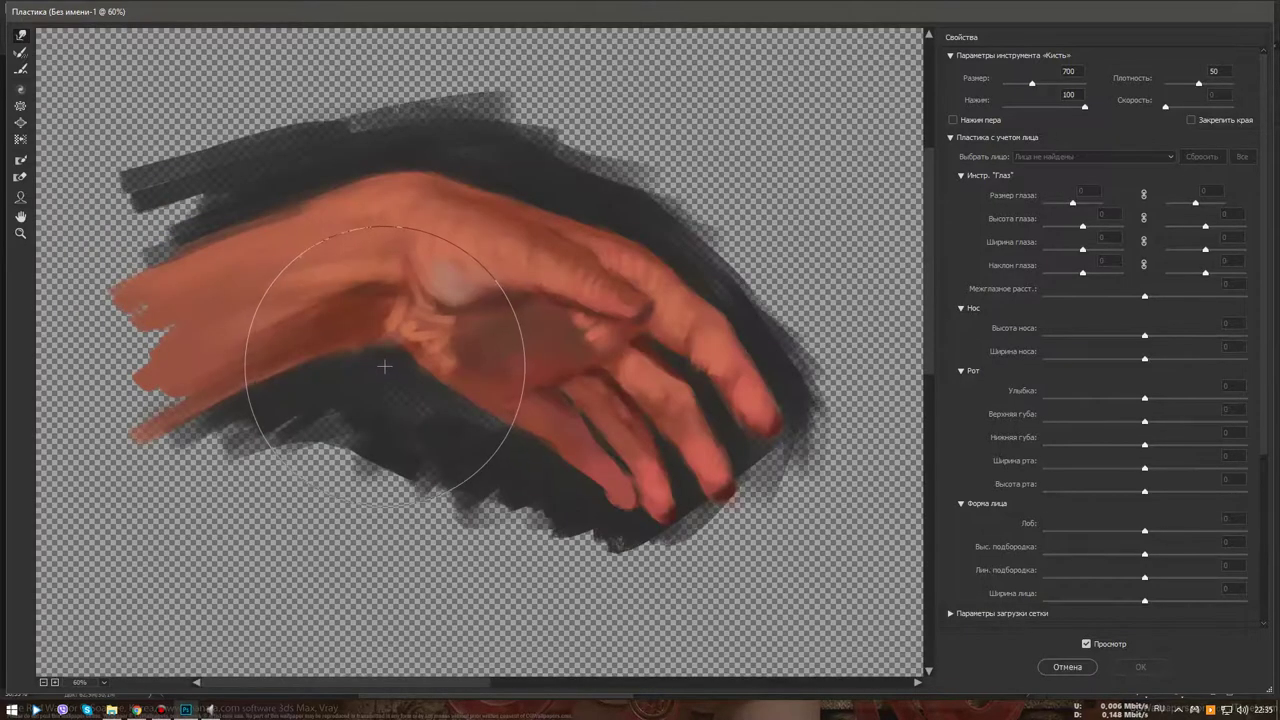
key("bracketleft")
key("bracketleft")
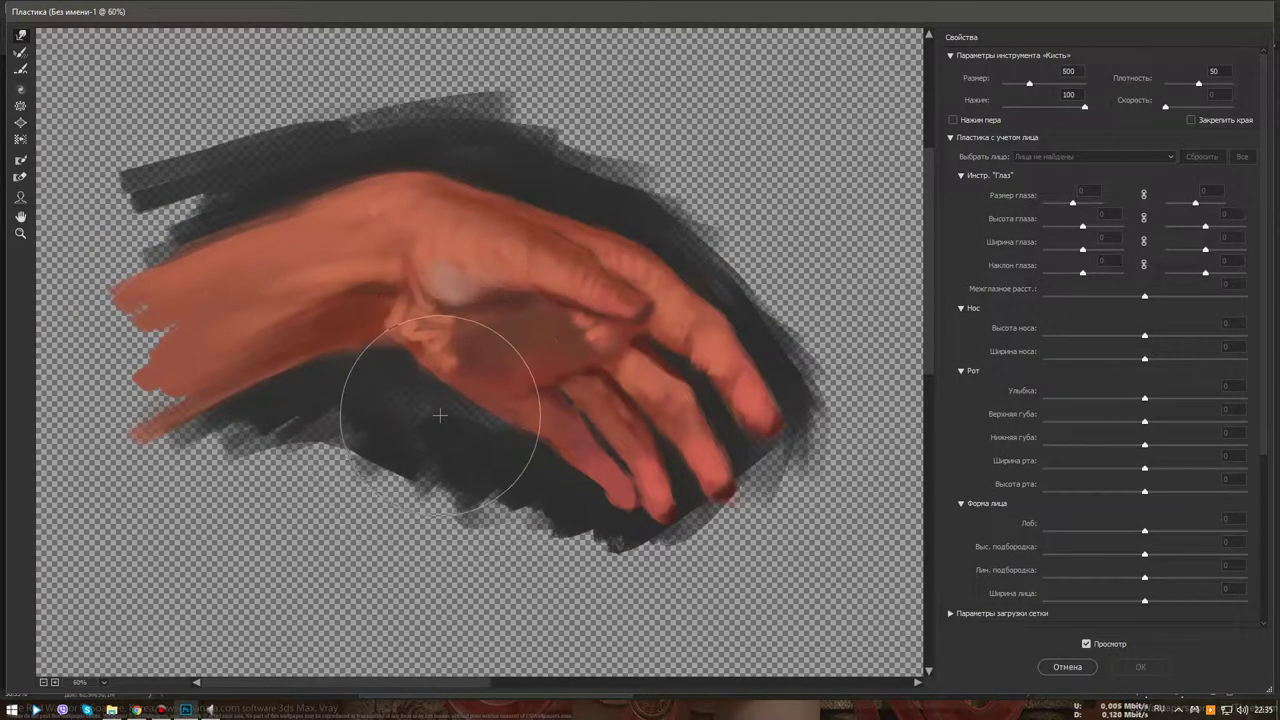
mouse_move(443, 414)
left_mouse_down()
mouse_move(509, 466)
mouse_move(737, 490)
left_mouse_up()
key("bracketright")
key("bracketright")
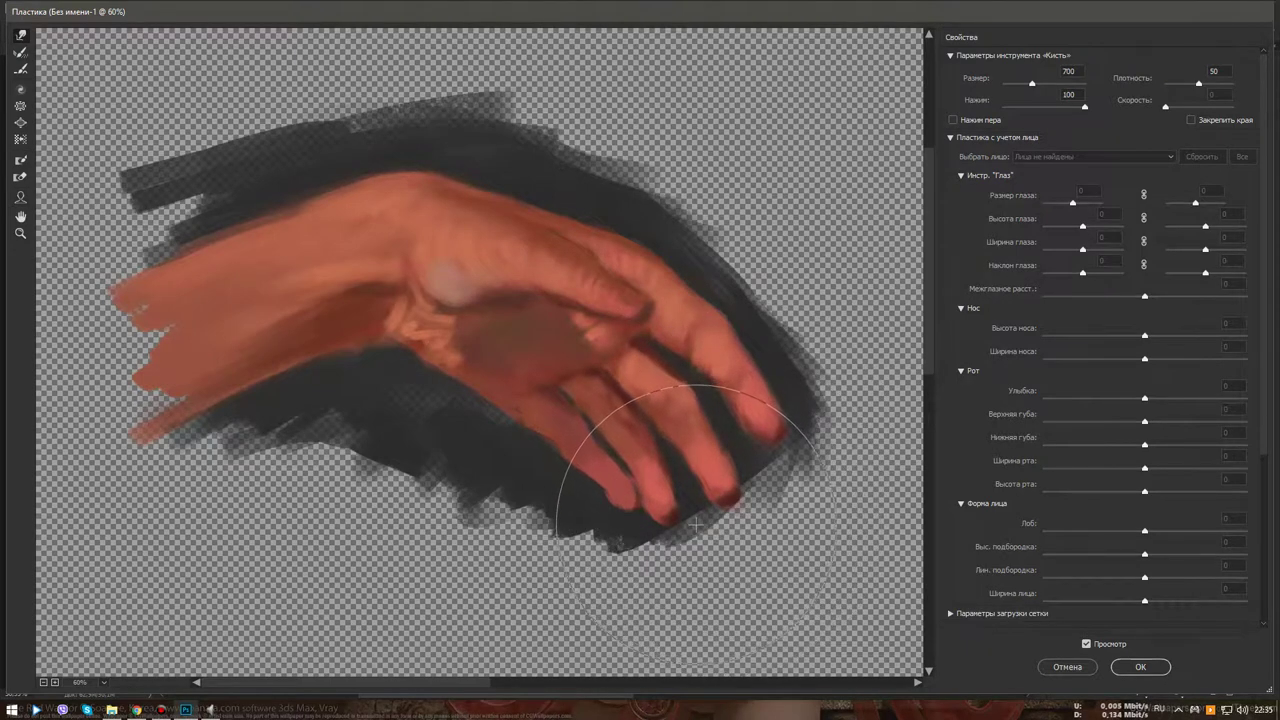
Warp the finger knuckle at brush 200 and the palm at 400, then apply
key("bracketleft")
key("bracketleft")
key("bracketleft")
key("bracketleft")
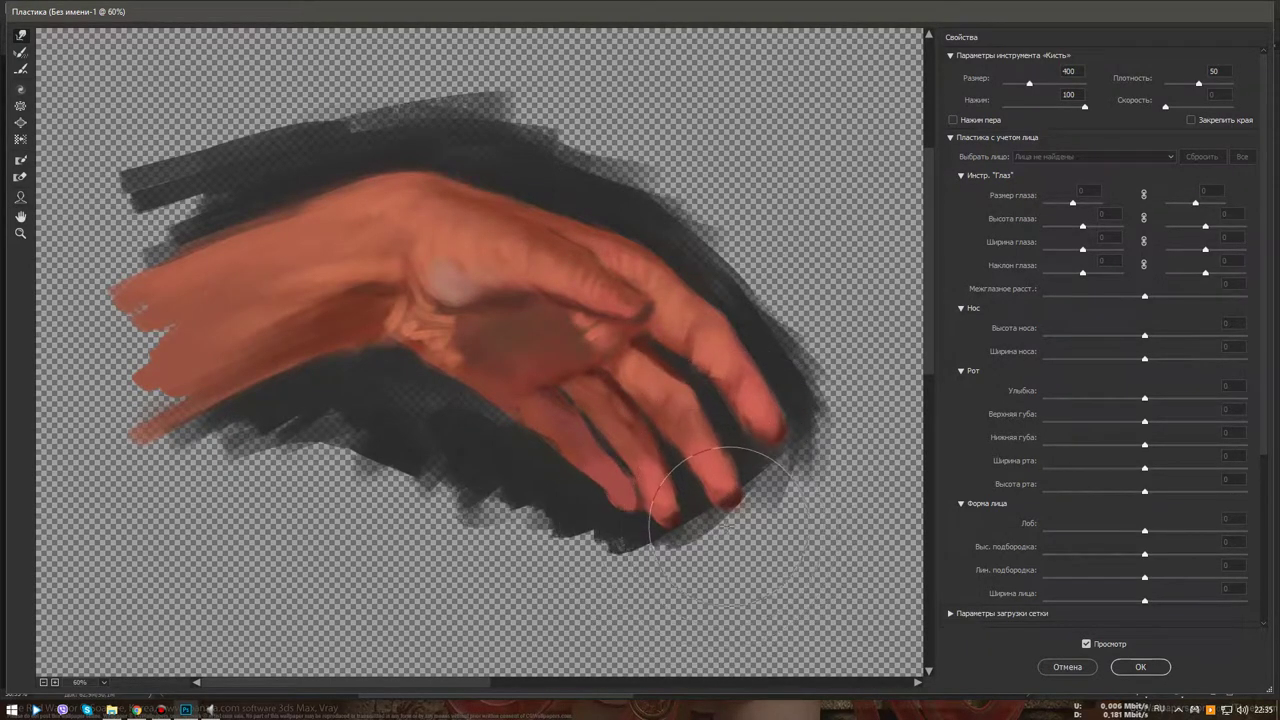
key("bracketright")
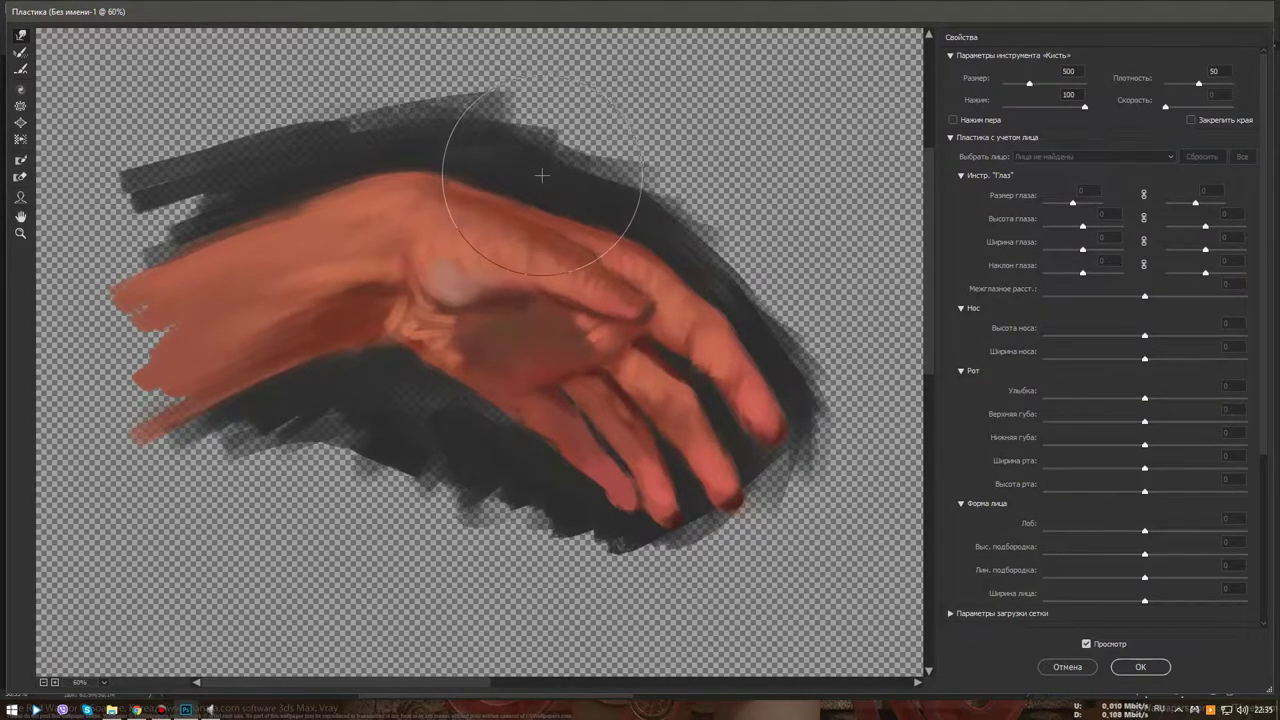
key("bracketleft")
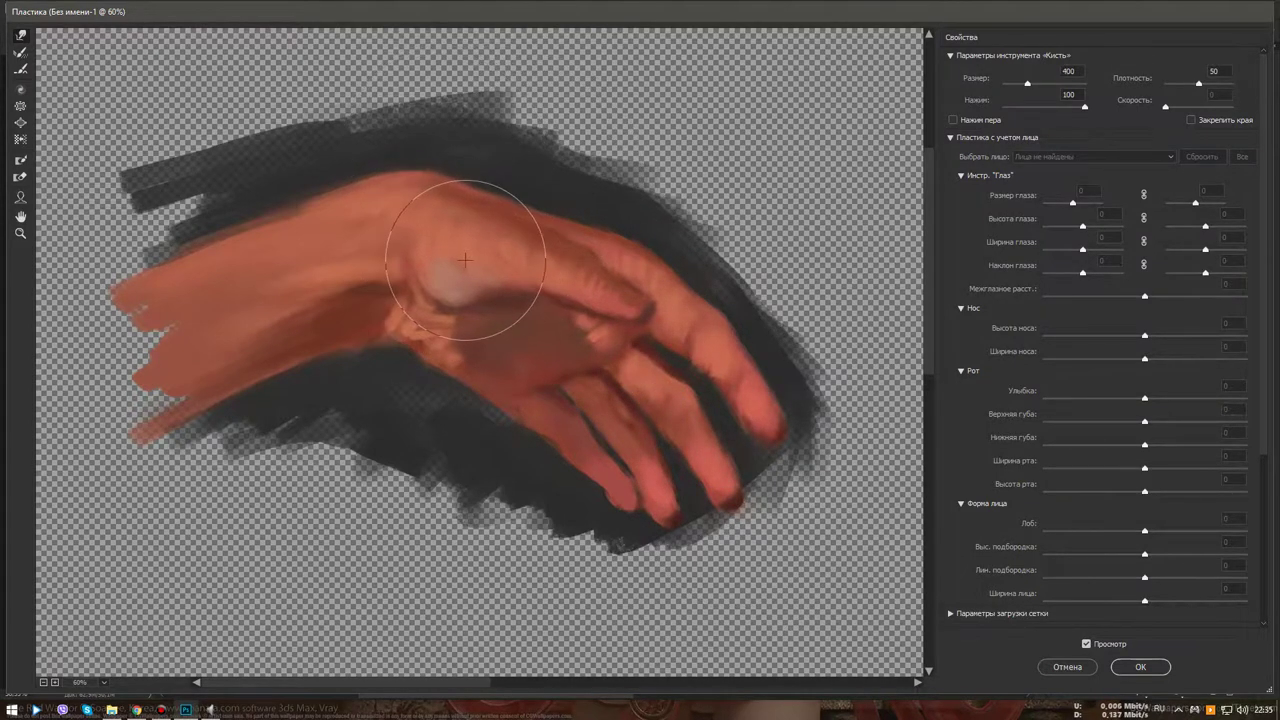
key("bracketleft")
key("bracketleft")
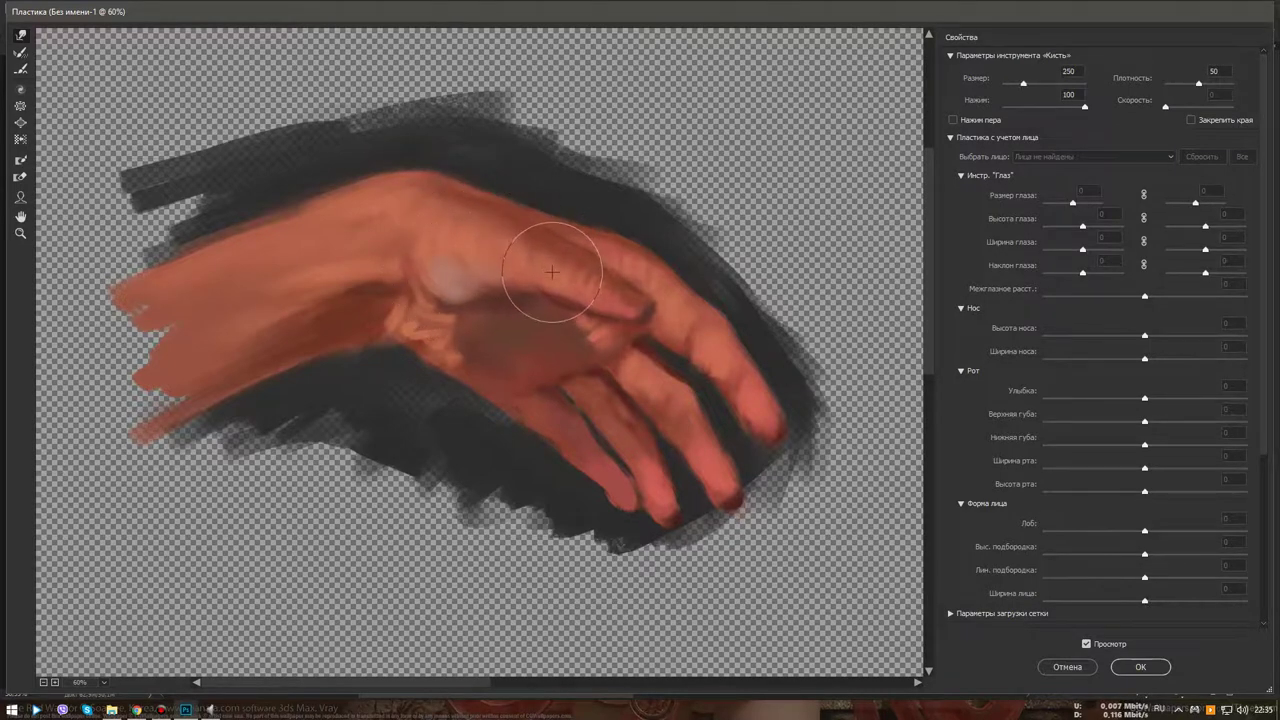
key("bracketleft")
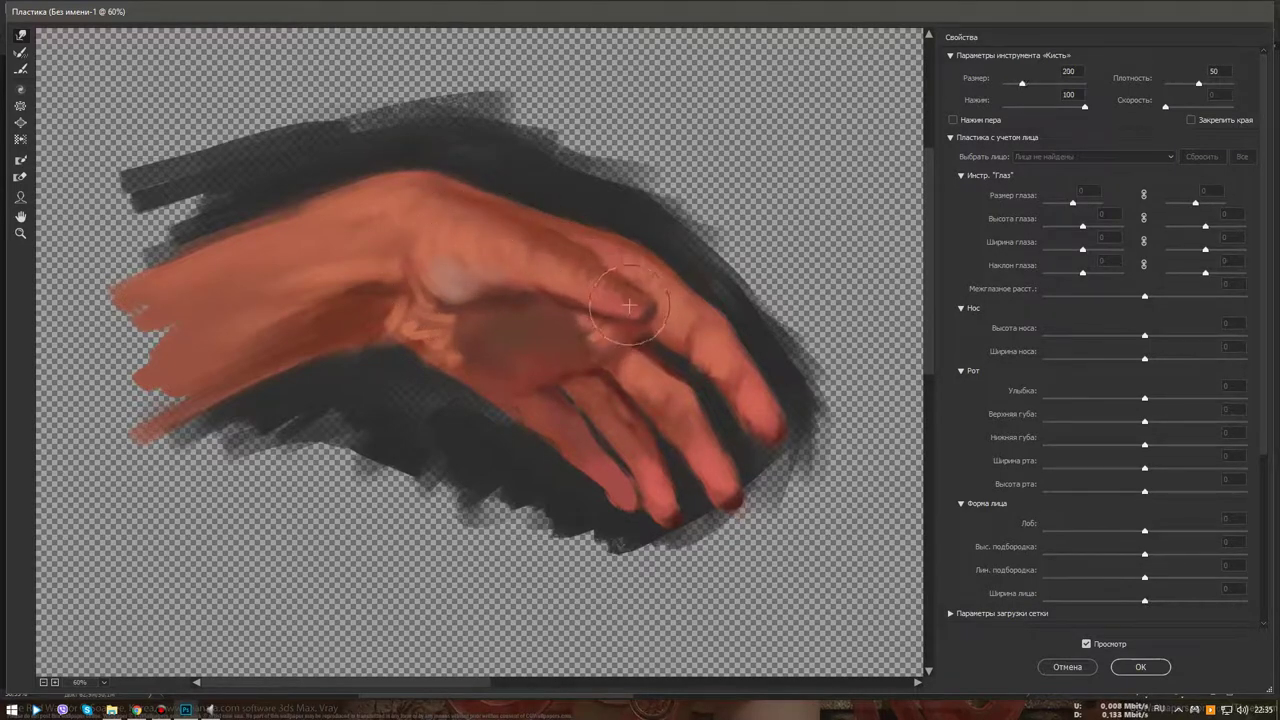
left_click_drag(628, 305, 619, 340)
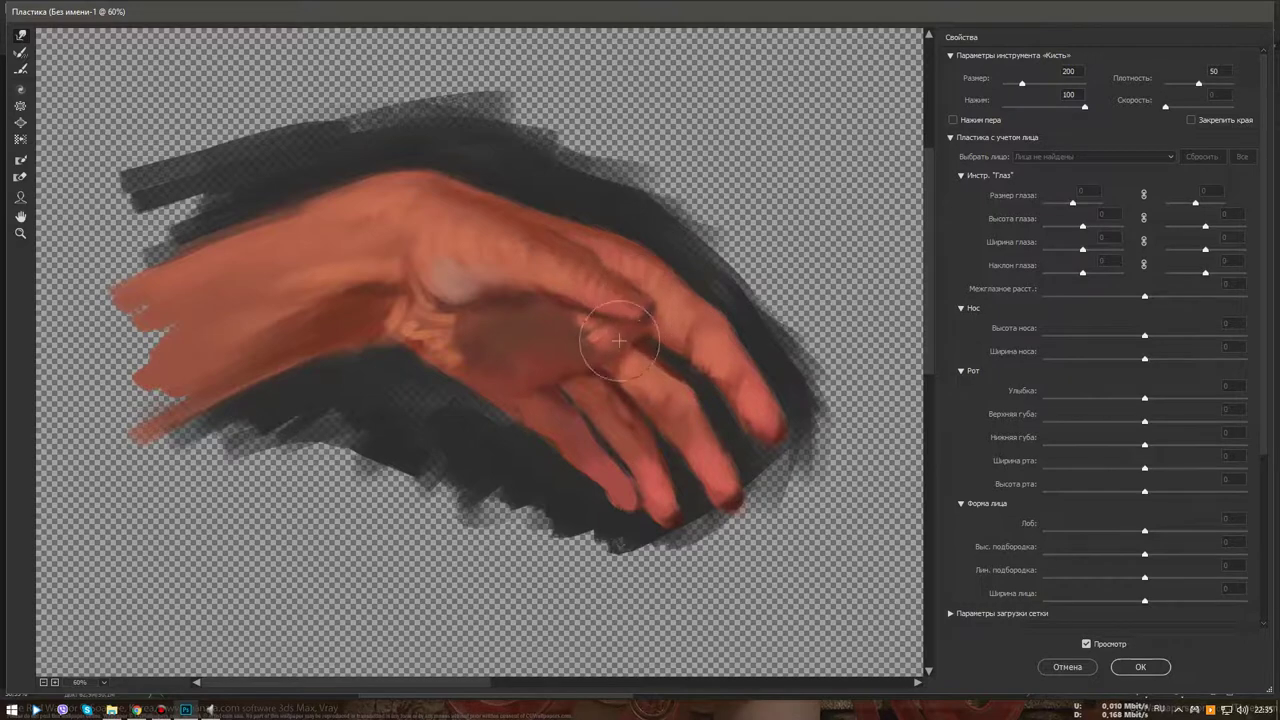
key("bracketright")
key("bracketright")
key("bracketright")
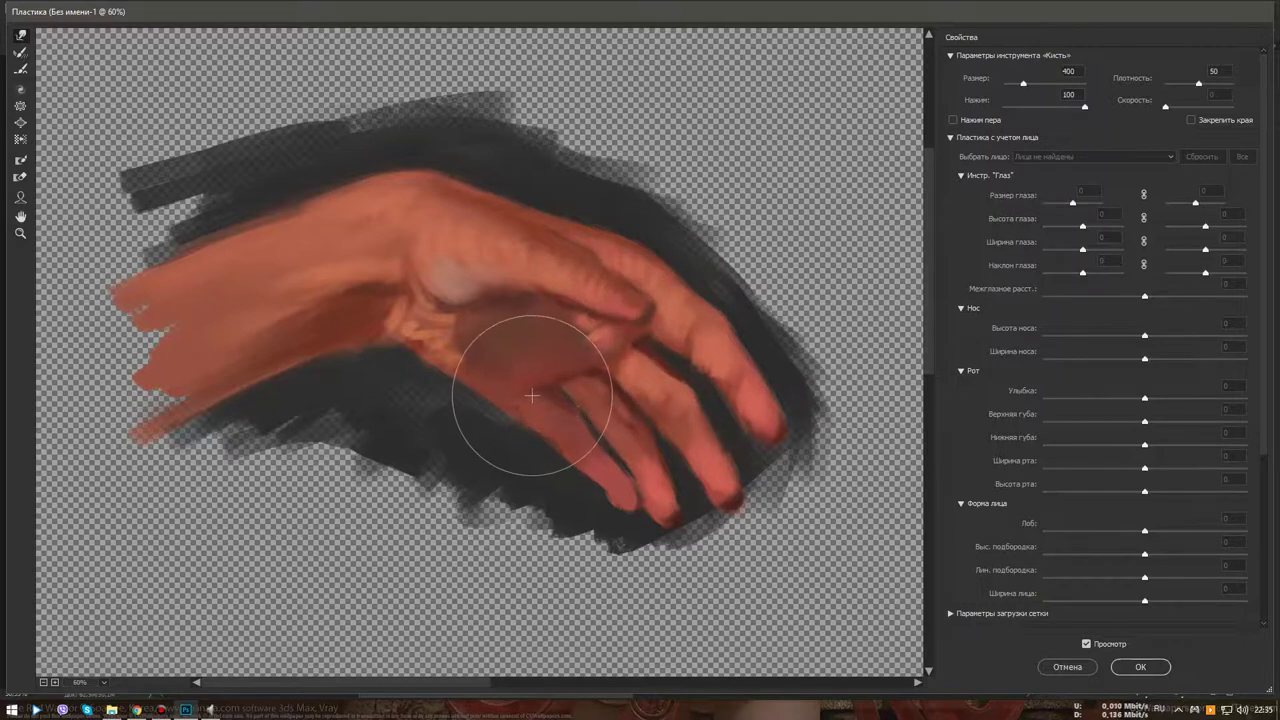
mouse_move(530, 396)
left_mouse_down()
mouse_move(488, 413)
mouse_move(538, 421)
left_mouse_up()
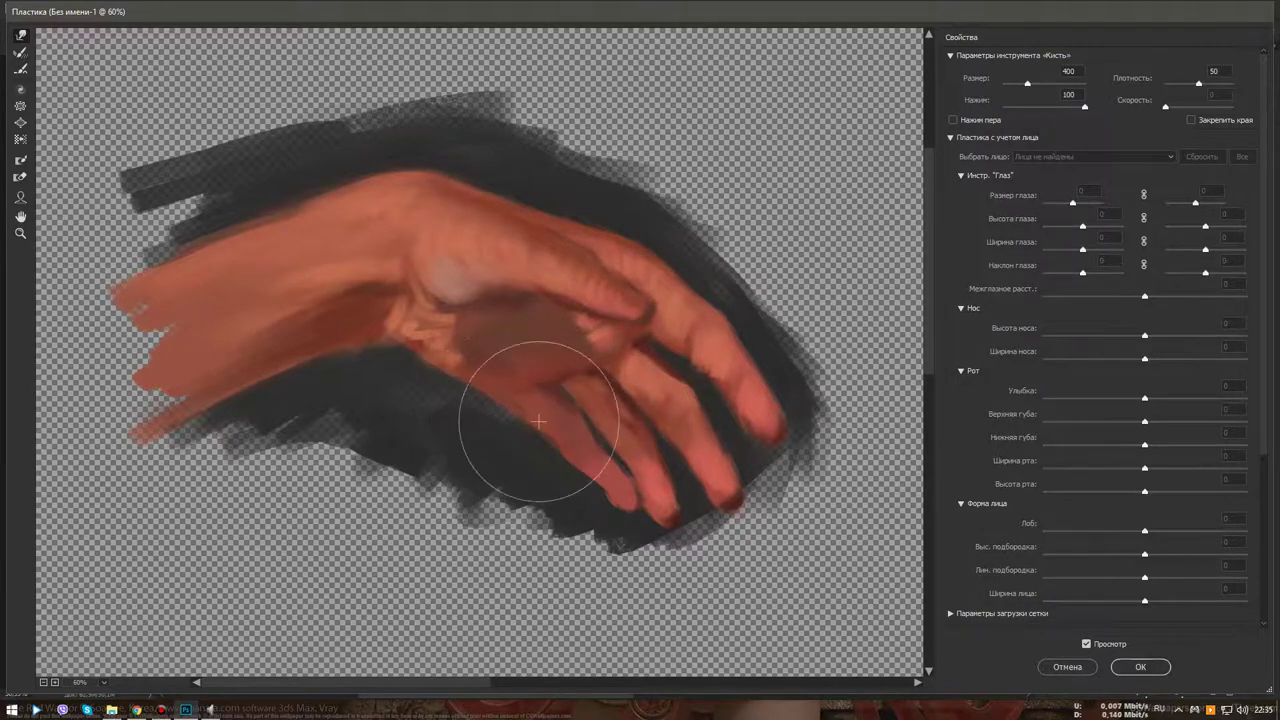
left_click(1140, 666)
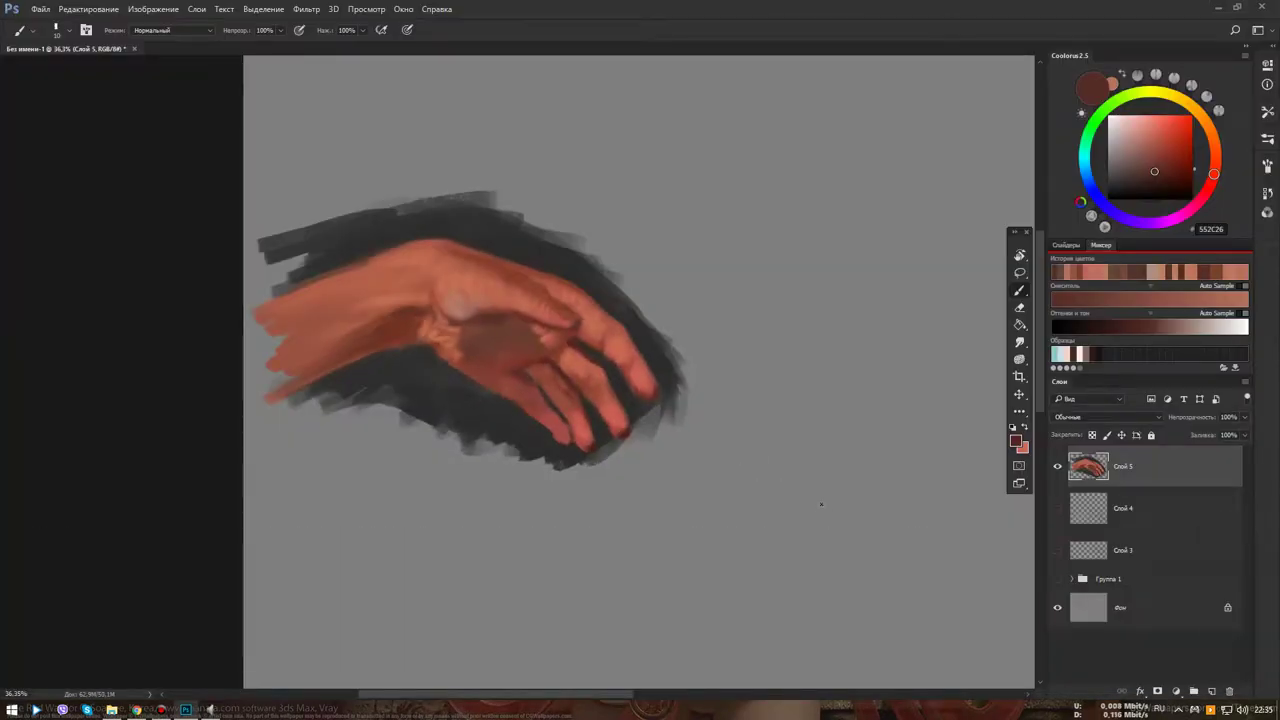
Compare before/after the warp, then redefine the index knuckle edge with reddish A65B52
key("ctrl+z")
key("ctrl+z")
key("ctrl+z")
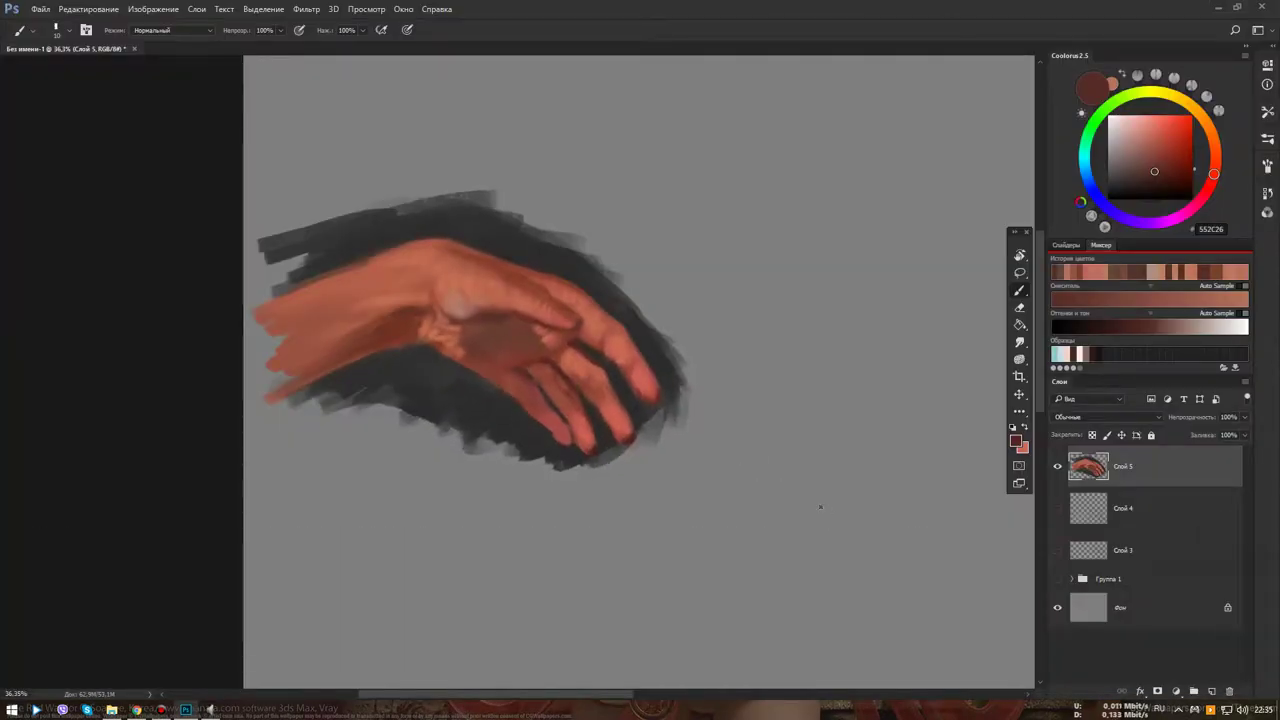
key("ctrl+z")
key("ctrl+z")
key("ctrl+z")
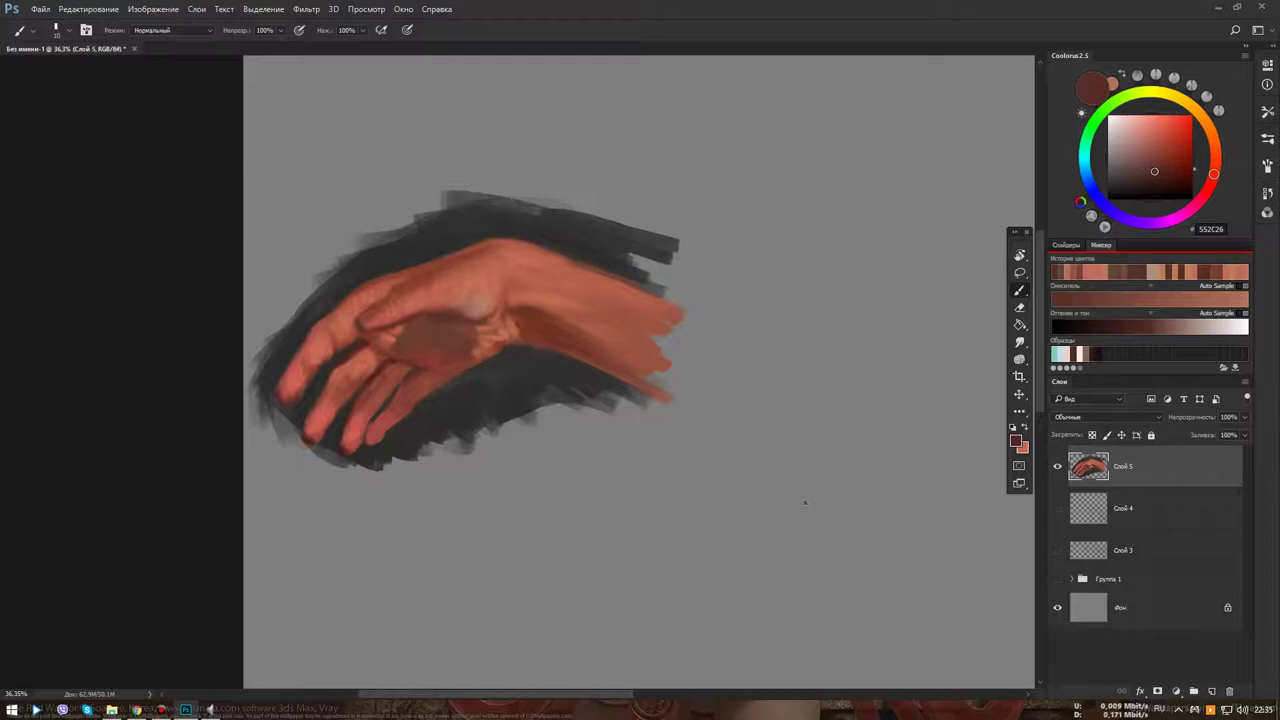
scroll(345, 326, "up", 5)
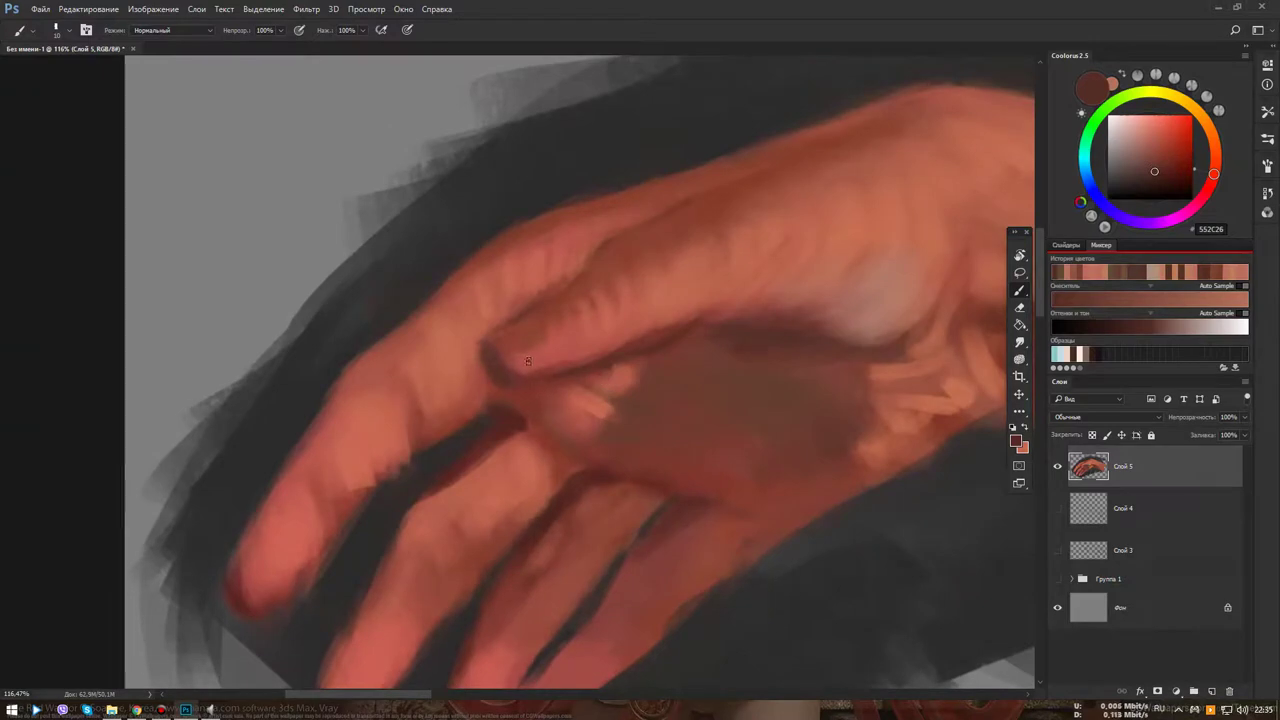
left_click(532, 320, "alt")
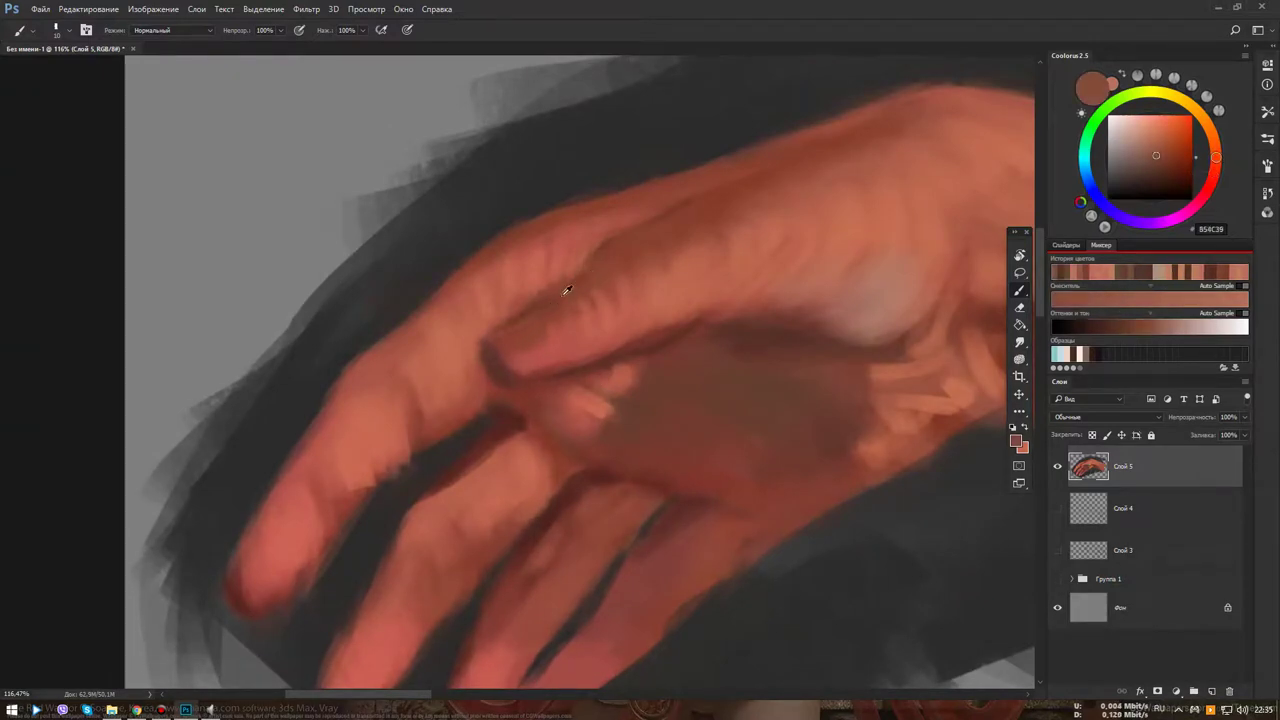
left_click(558, 300, "alt")
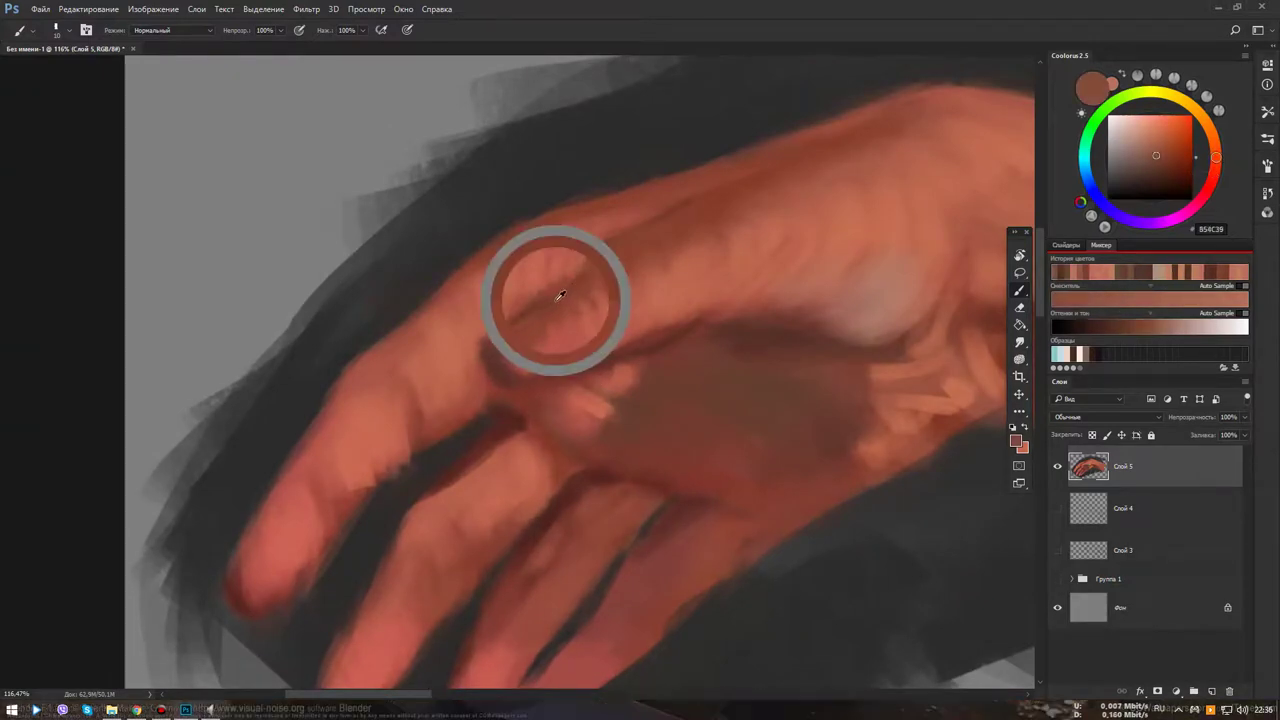
left_click(500, 367, "alt")
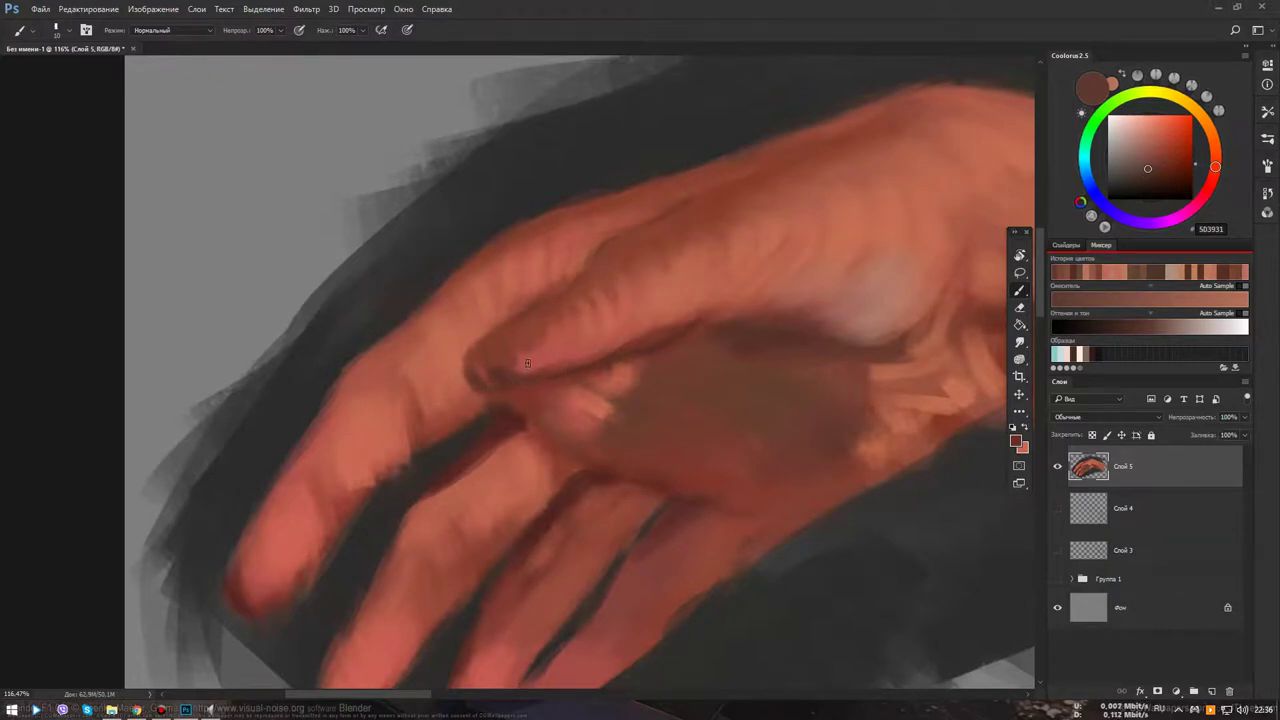
left_click(495, 377, "alt")
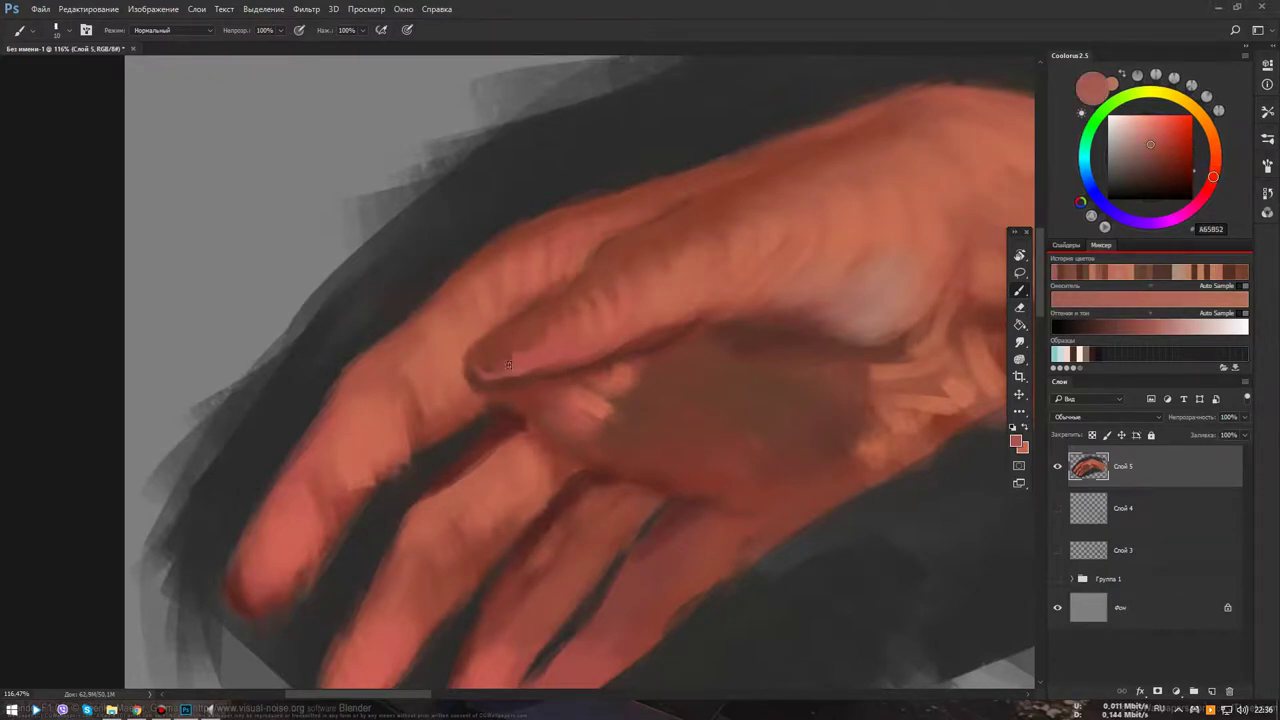
left_click_drag(508, 365, 512, 352)
key("ctrl+0")
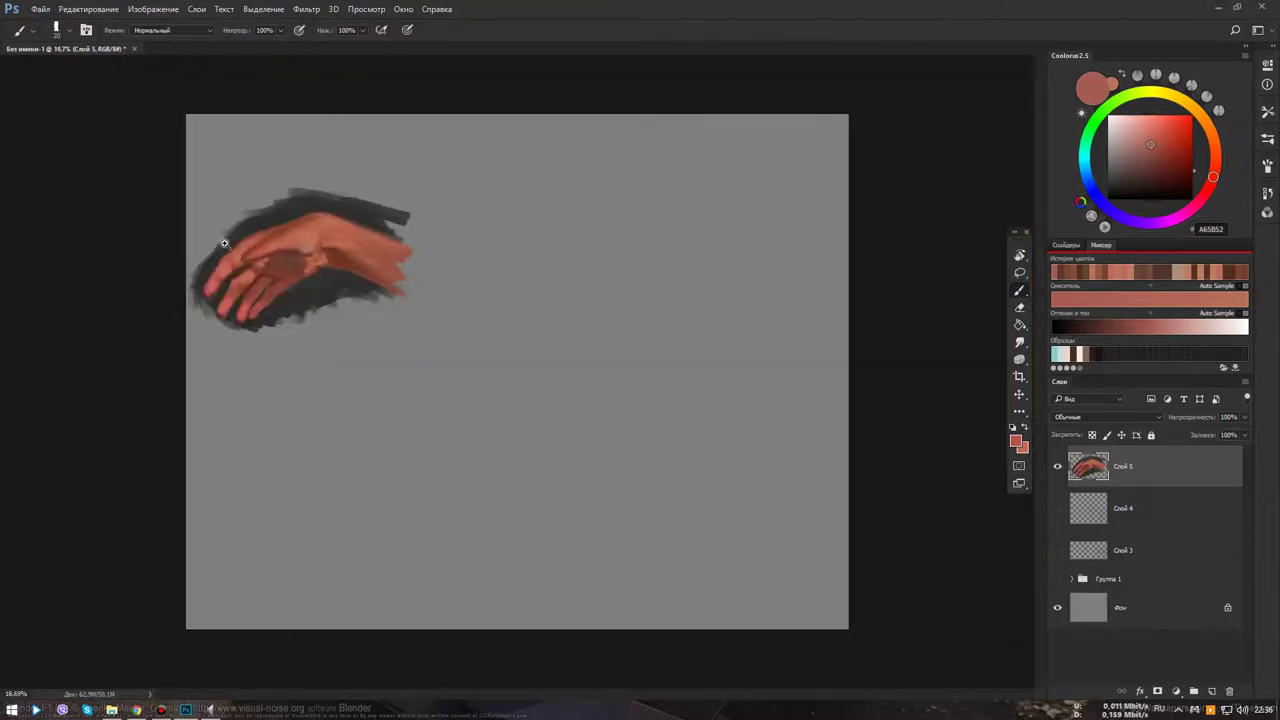
Pick a darker brown and mirror the canvas horizontally and back to check proportions
scroll(224, 243, "up", 2)
scroll(280, 234, "up", 2)
scroll(551, 374, "up", 1)
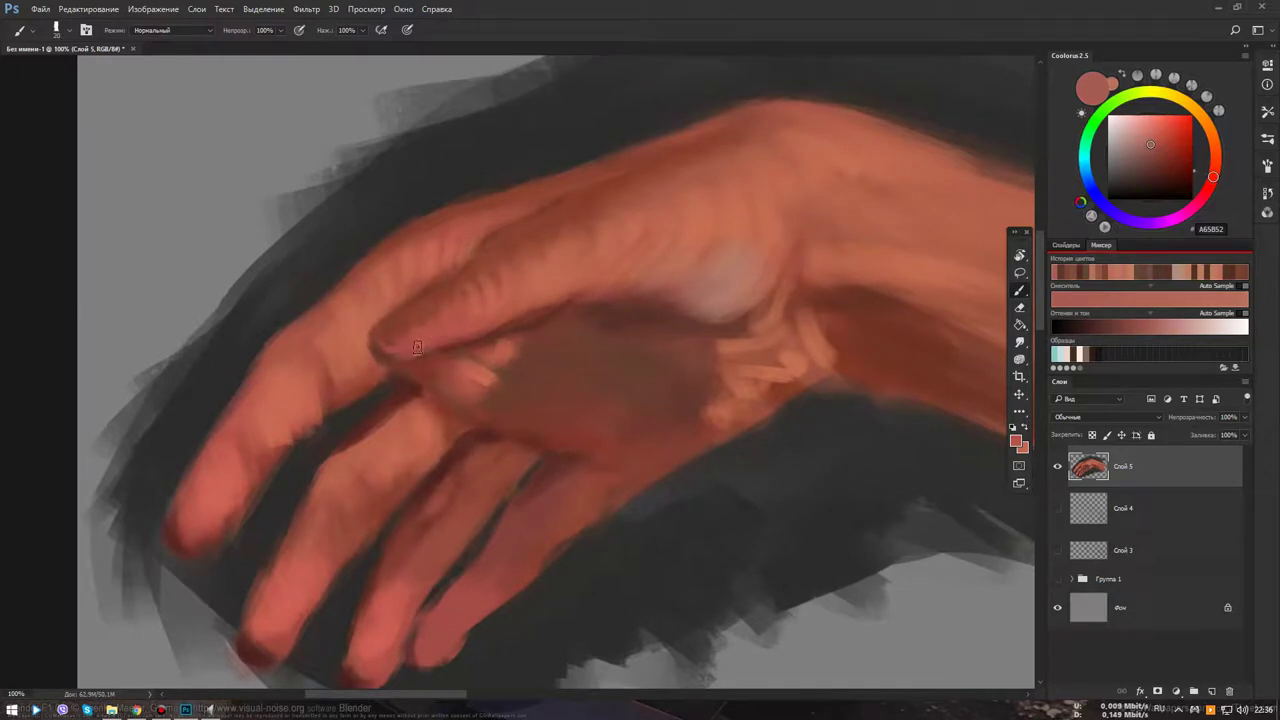
left_click(444, 296, "alt")
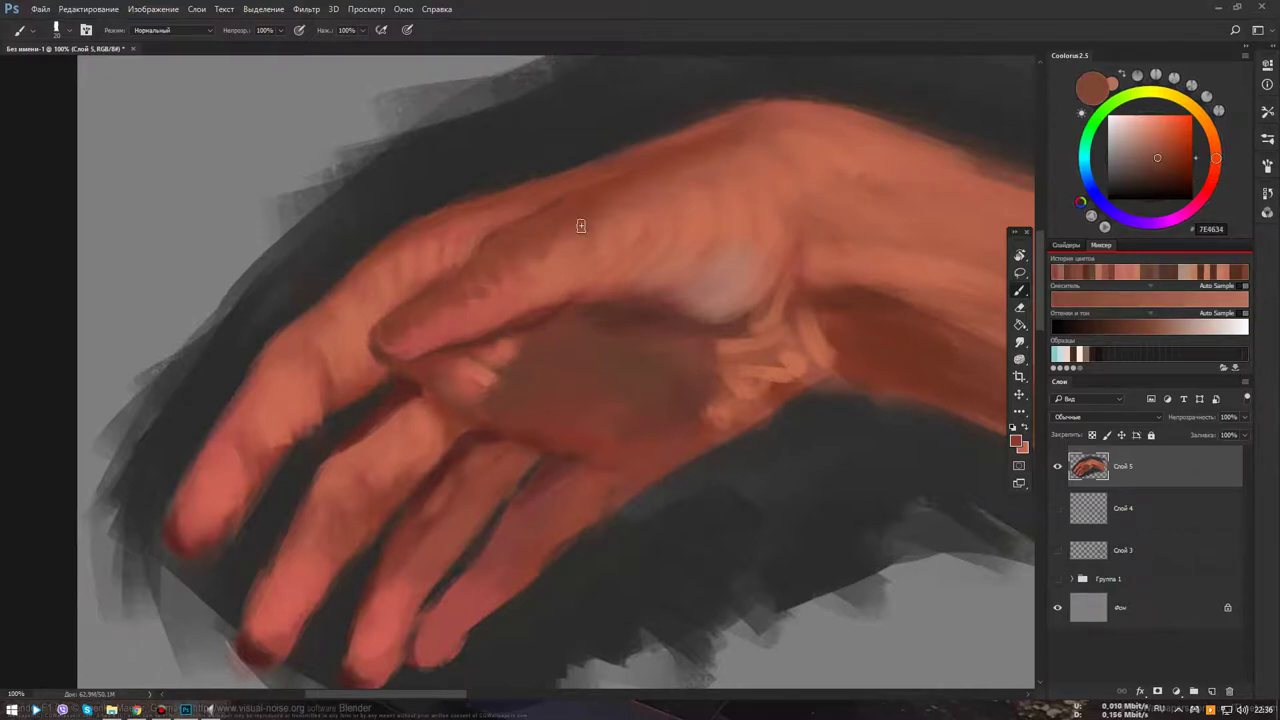
left_click_drag(571, 374, 506, 418)
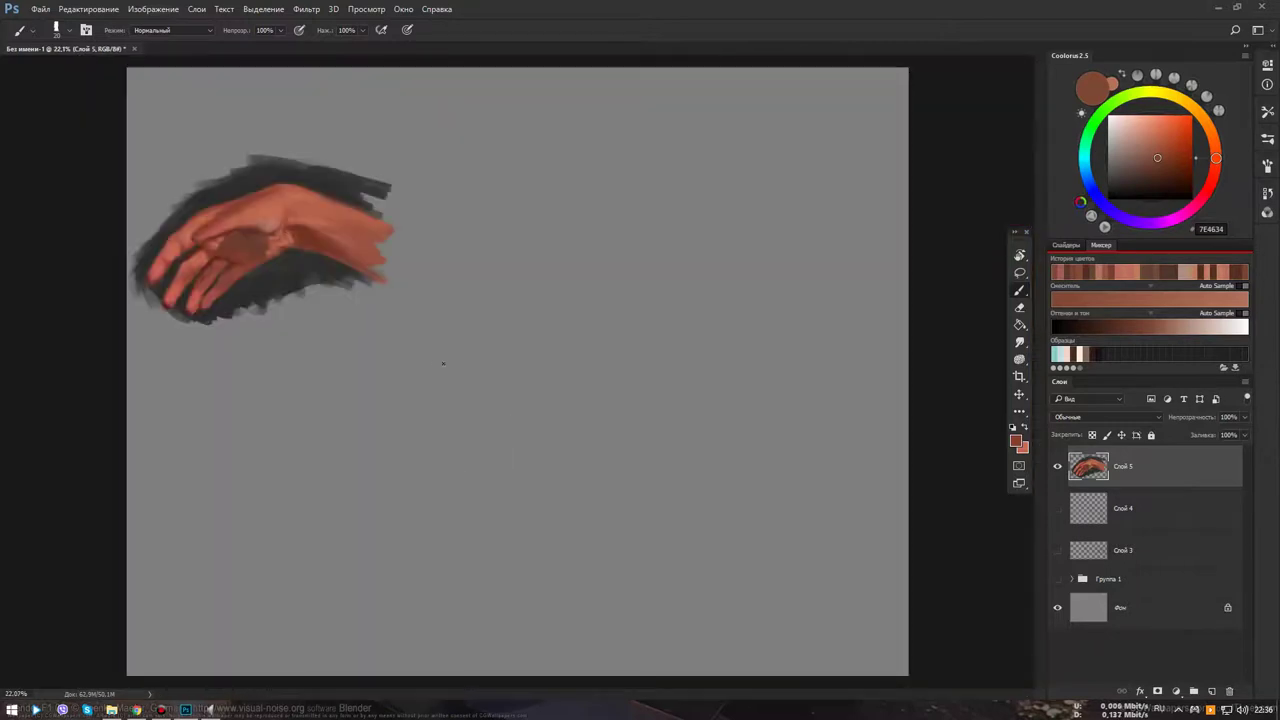
key("ctrl+shift+h")
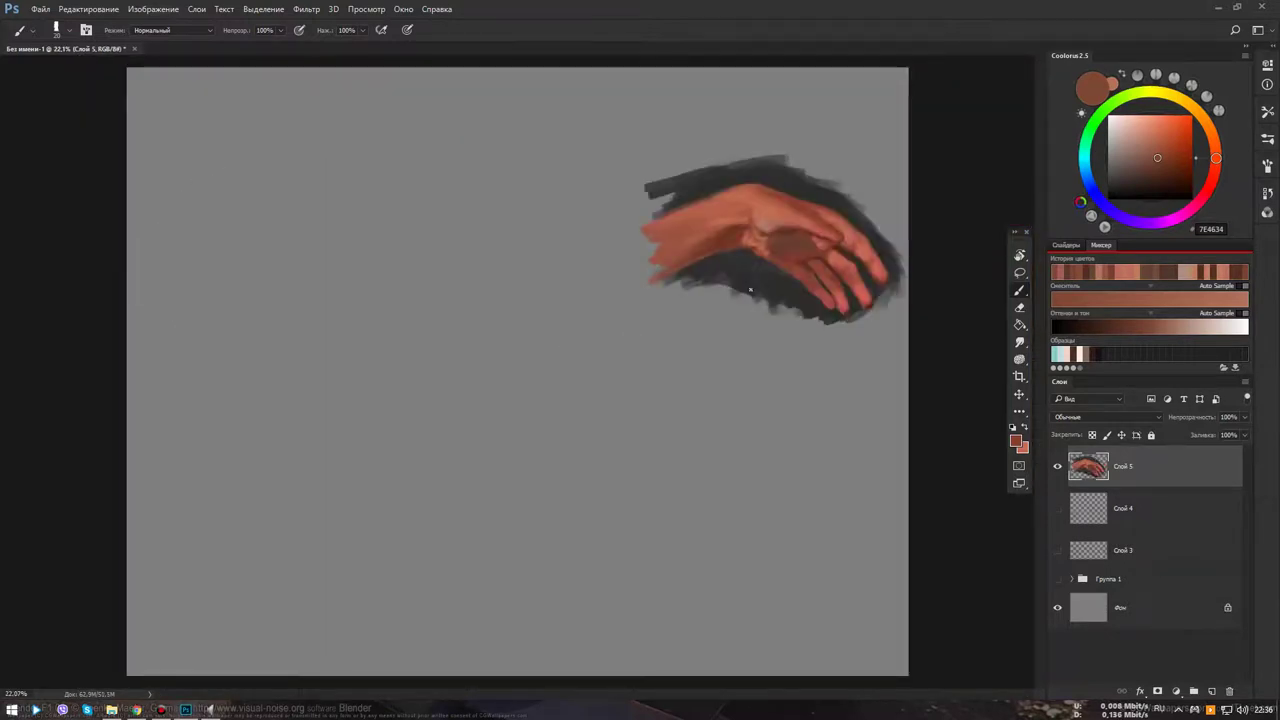
key("ctrl+shift+h")
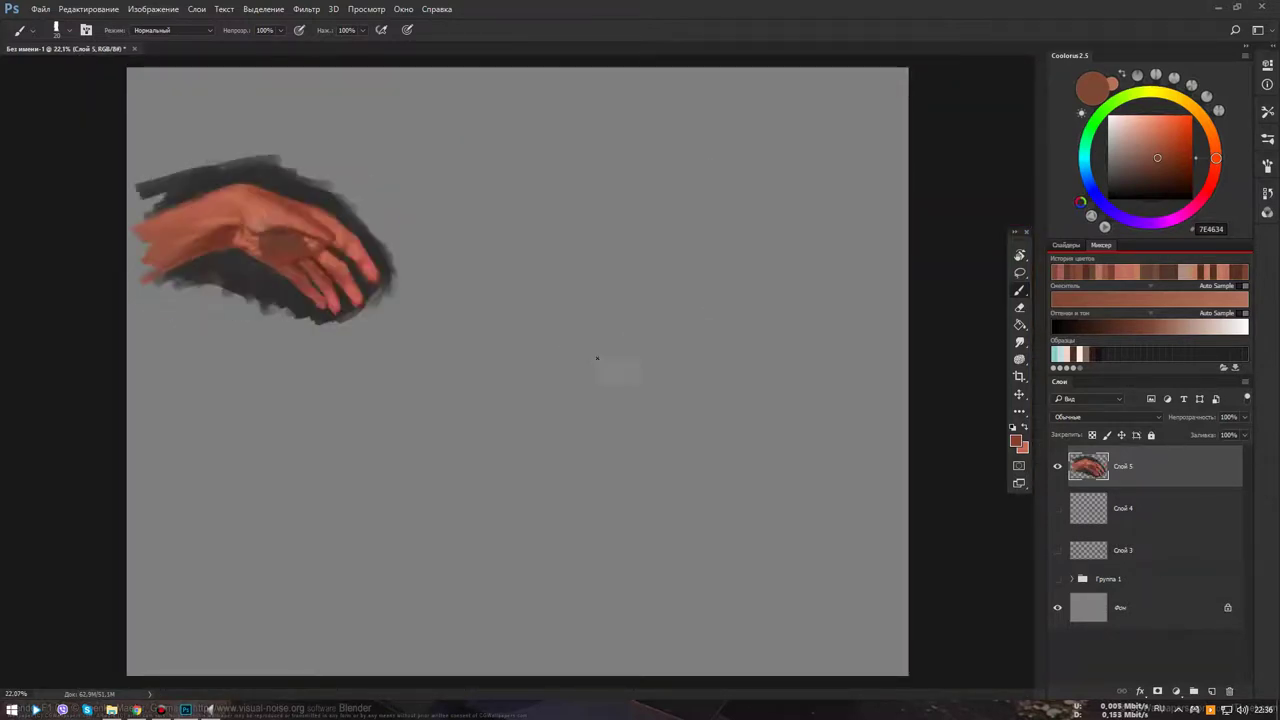
Repaint the knuckle area in pale pinkish skin tones and choose a lighter highlight colour
left_click_drag(331, 284, 570, 369)
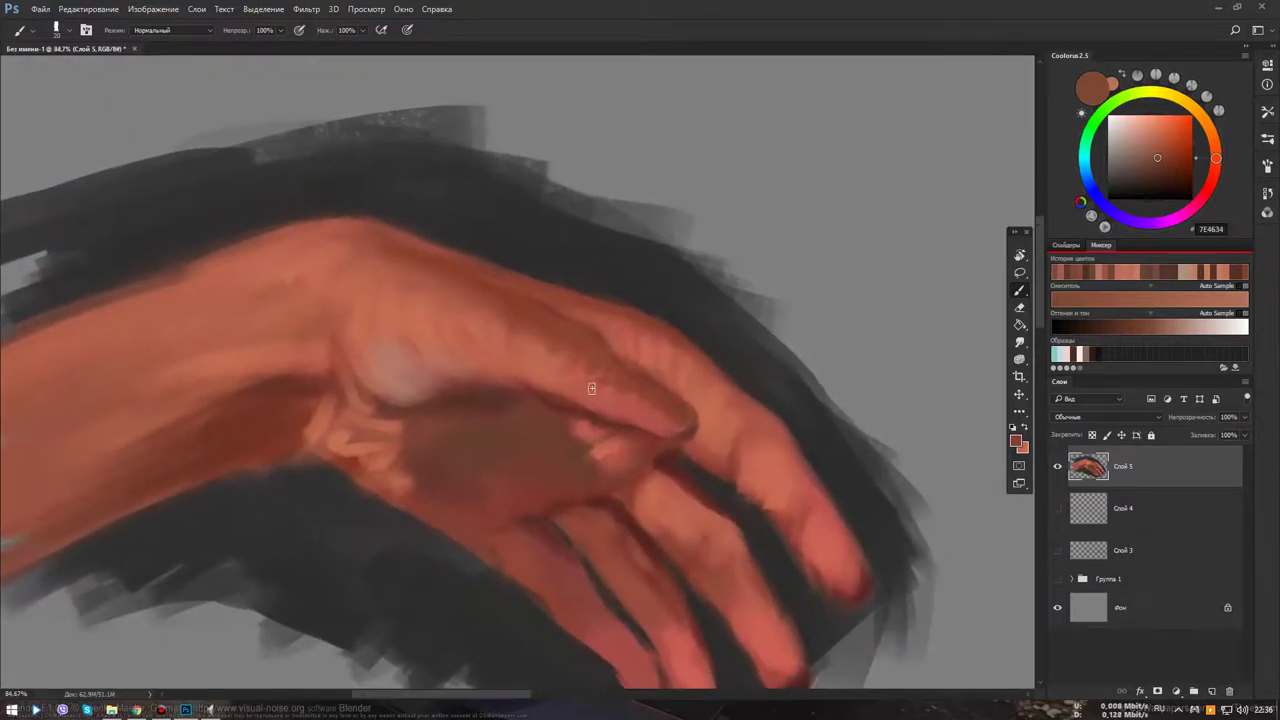
left_click(580, 370, "alt")
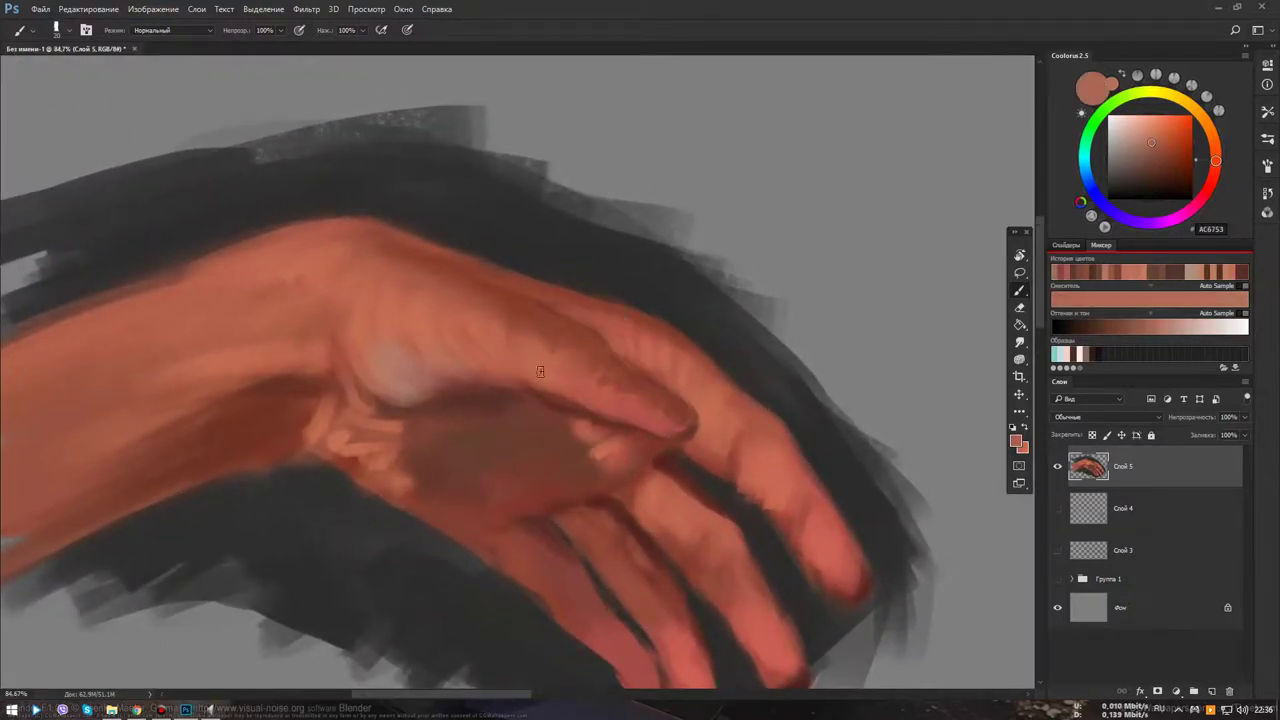
left_click(533, 349, "alt")
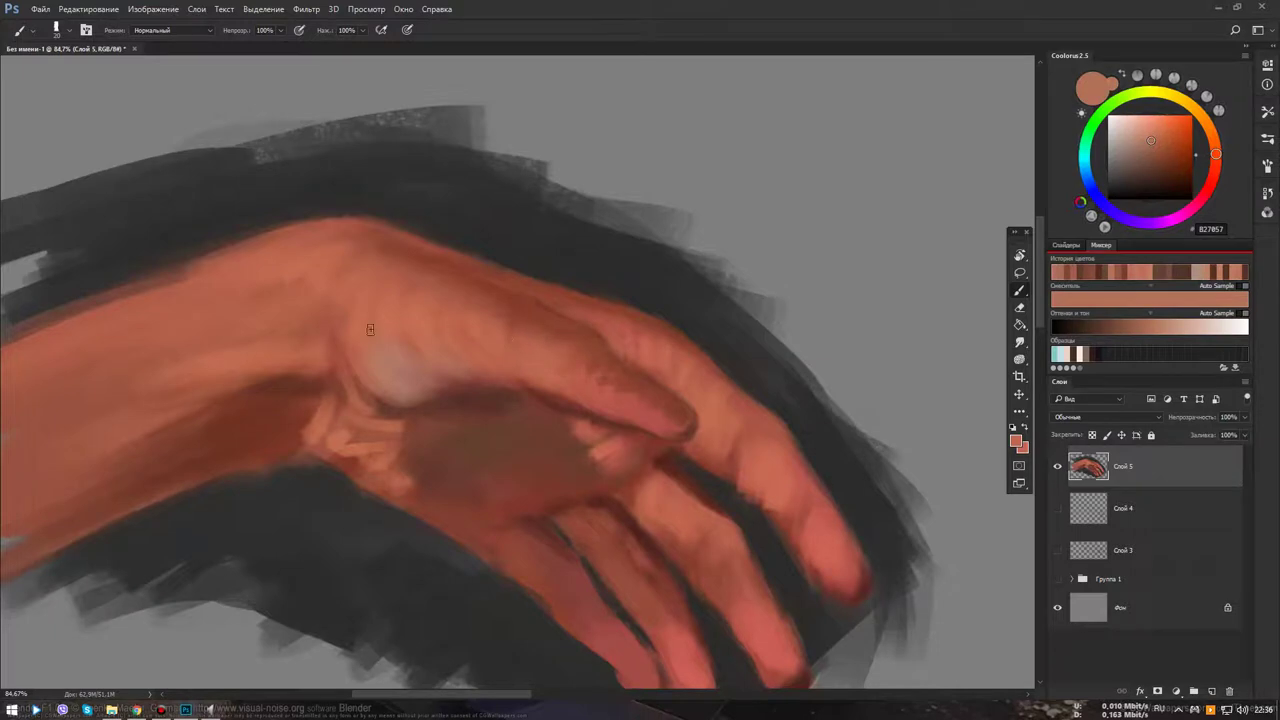
left_click(391, 359, "alt")
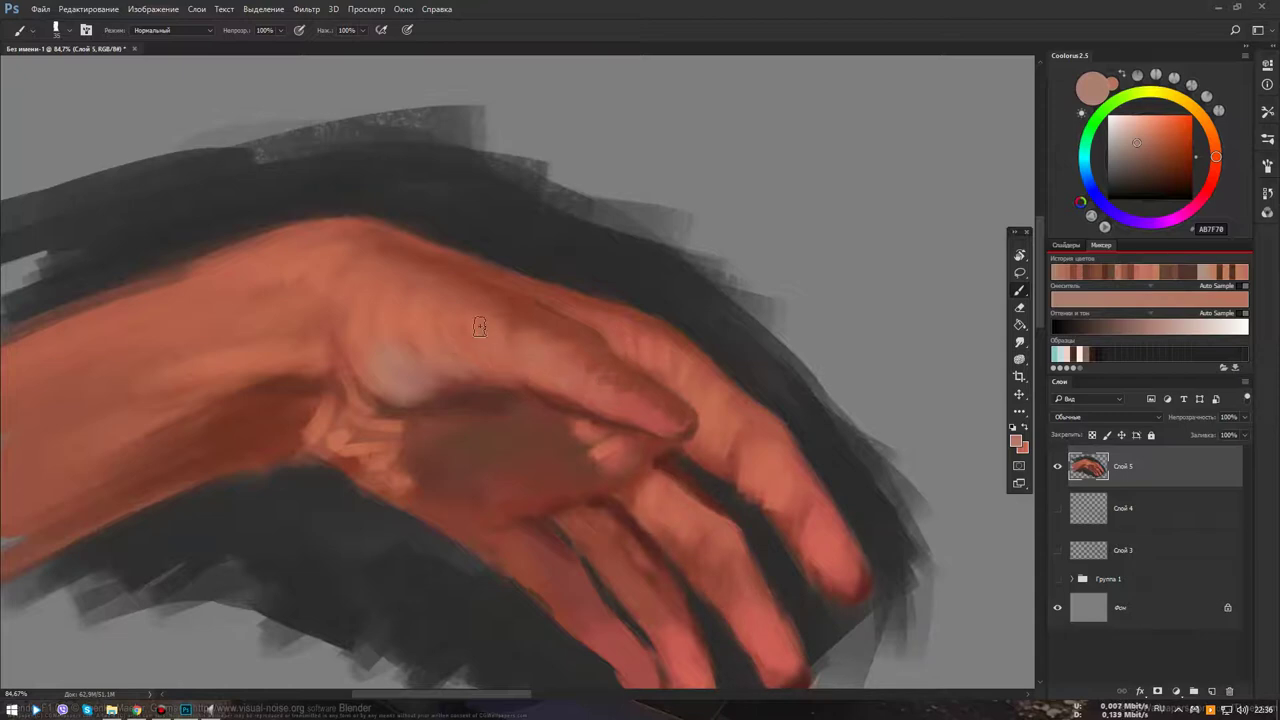
scroll(610, 461, "down", 5)
scroll(691, 434, "up", 4)
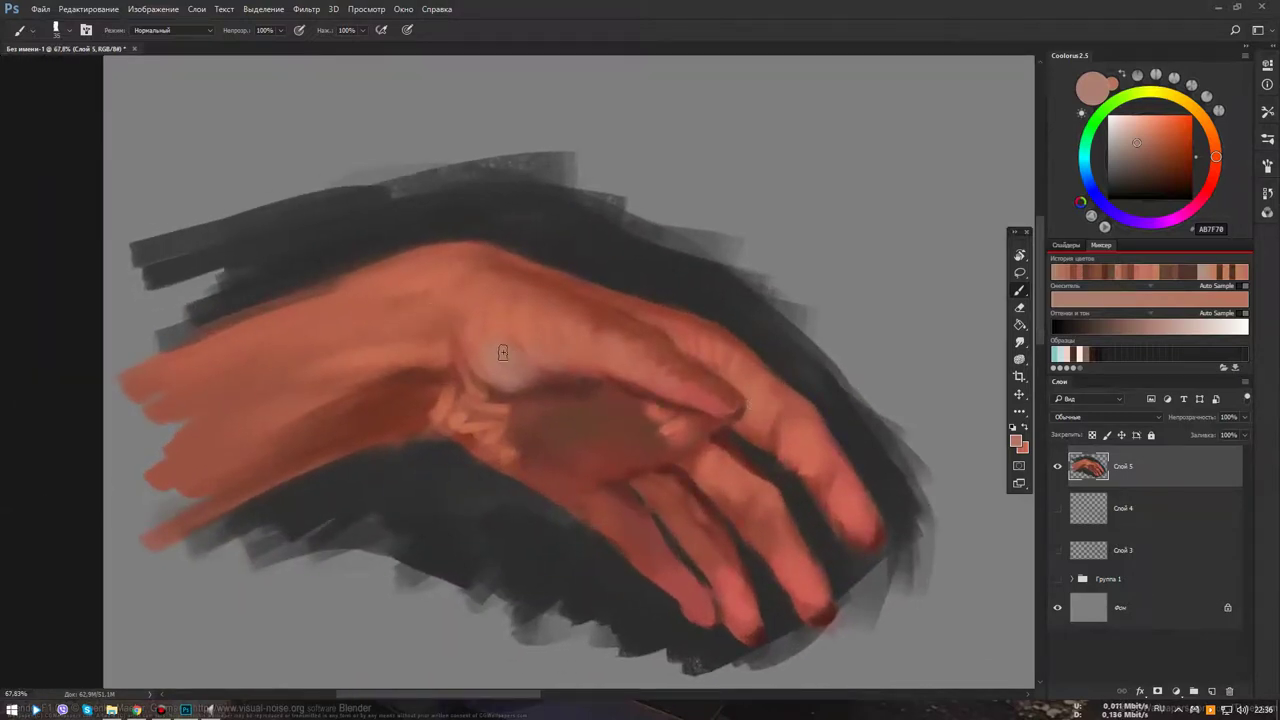
left_click_drag(503, 352, 493, 333)
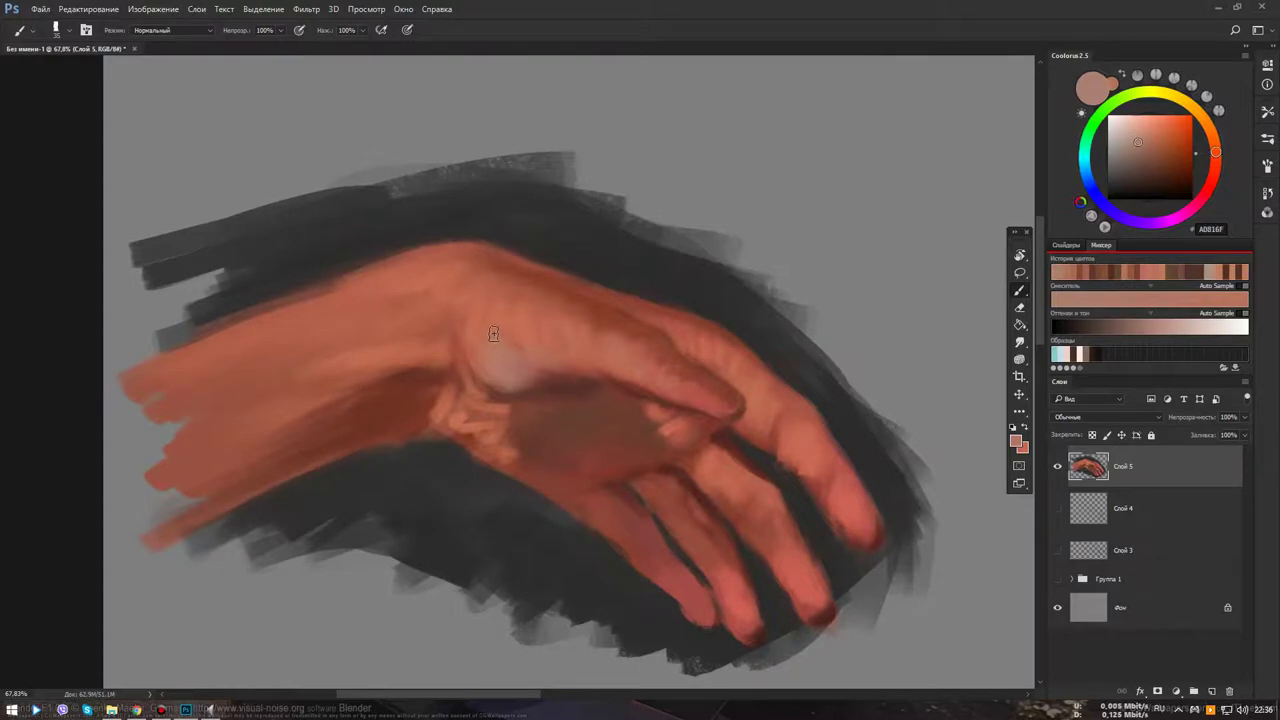
left_click(1133, 129)
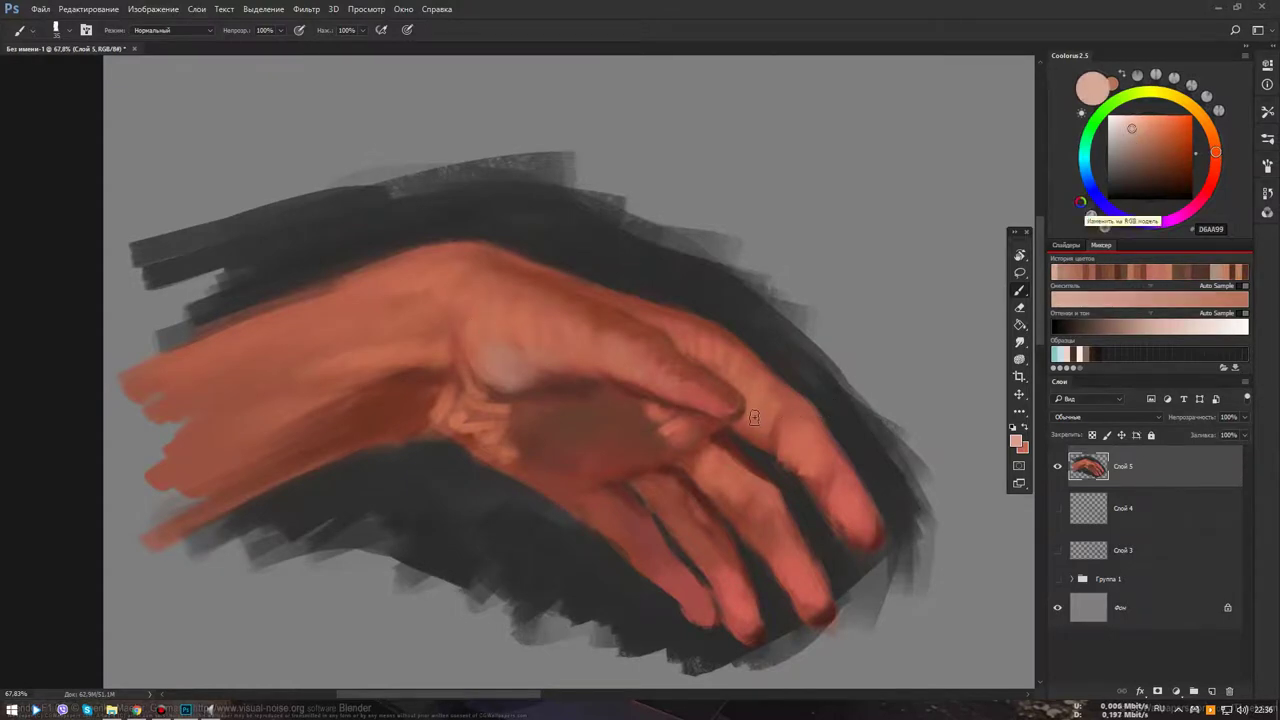
Add new layer Слой 6 and paint pale D6AA99 highlights over the upper hand and index knuckle
key("ctrl+shift+alt+n")
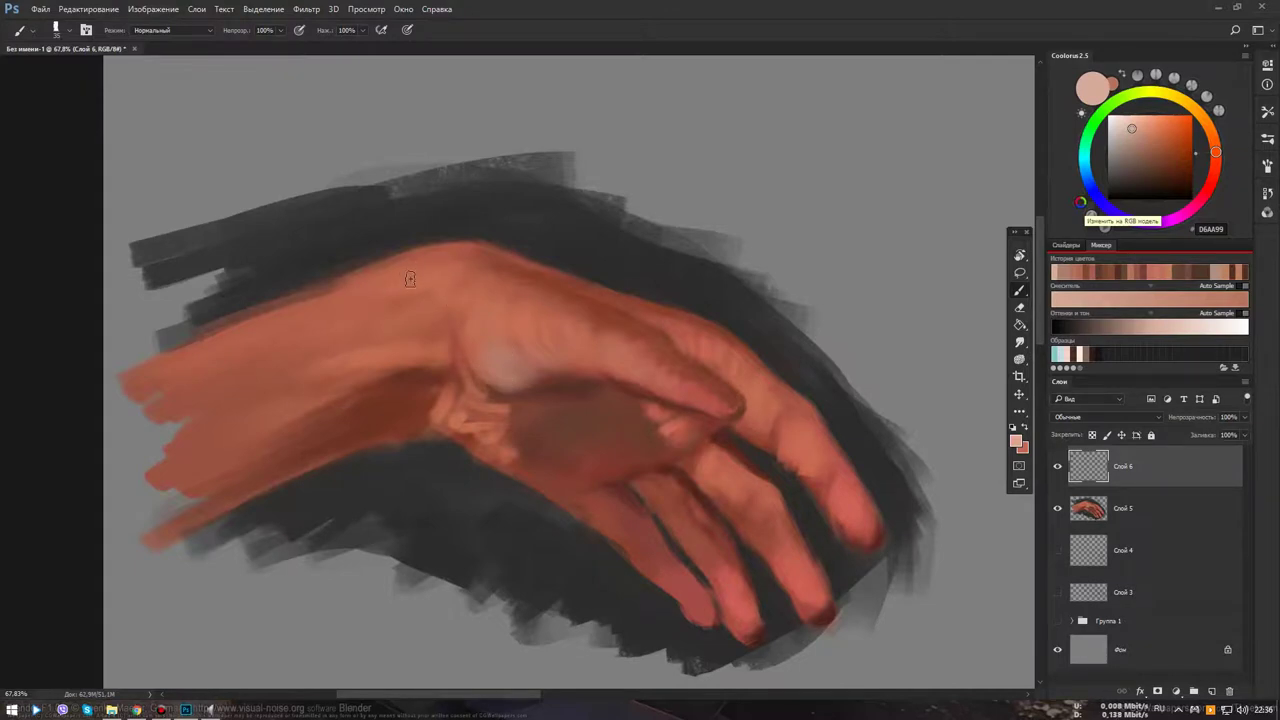
left_click_drag(395, 287, 445, 279)
mouse_move(500, 293)
left_mouse_down()
mouse_move(475, 317)
mouse_move(522, 345)
mouse_move(505, 322)
mouse_move(607, 338)
mouse_move(714, 405)
left_mouse_up()
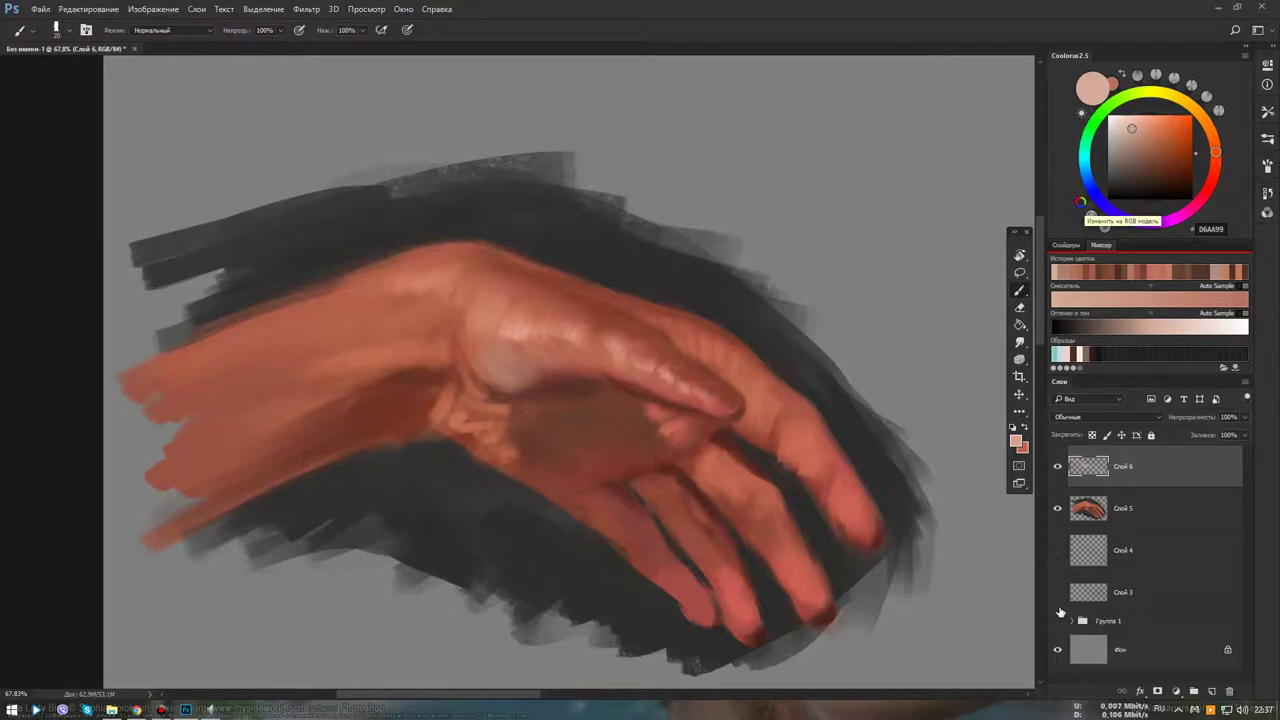
Show the Группа 1 reference and refine the index knuckle highlights, shifting hue red then orange
left_click(1058, 621)
left_click_drag(721, 302, 736, 426)
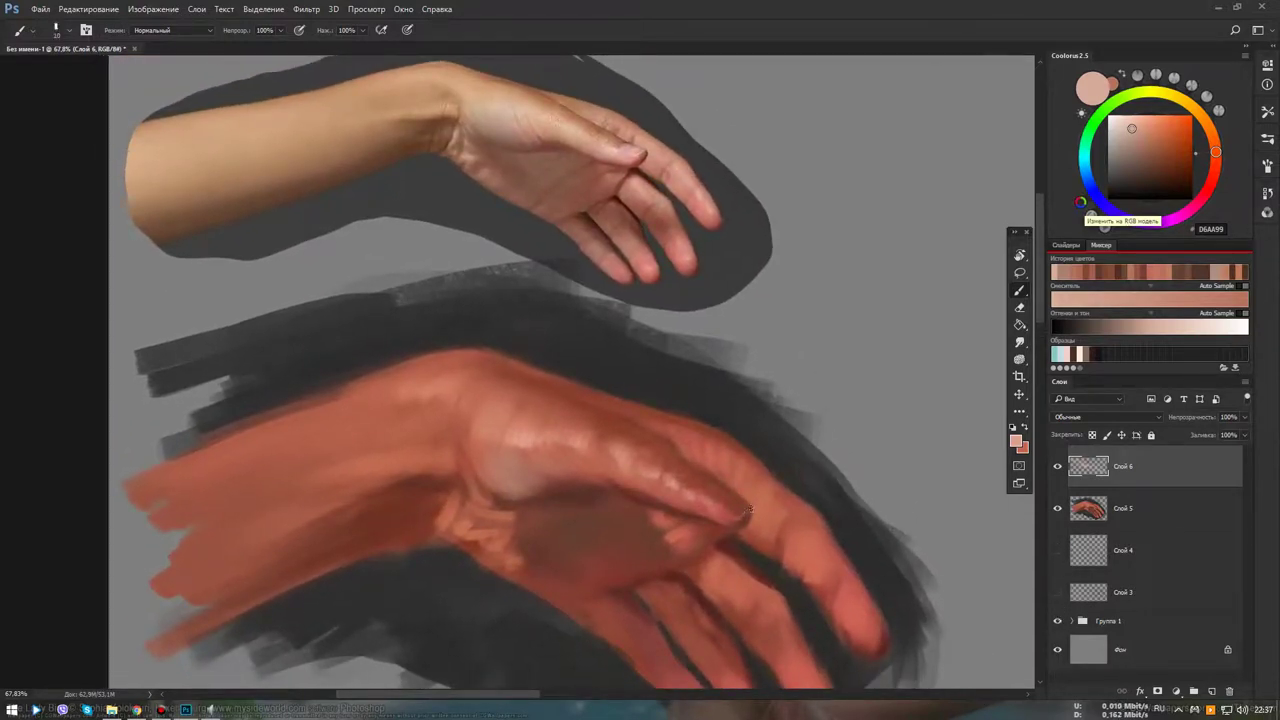
left_click_drag(746, 505, 737, 512)
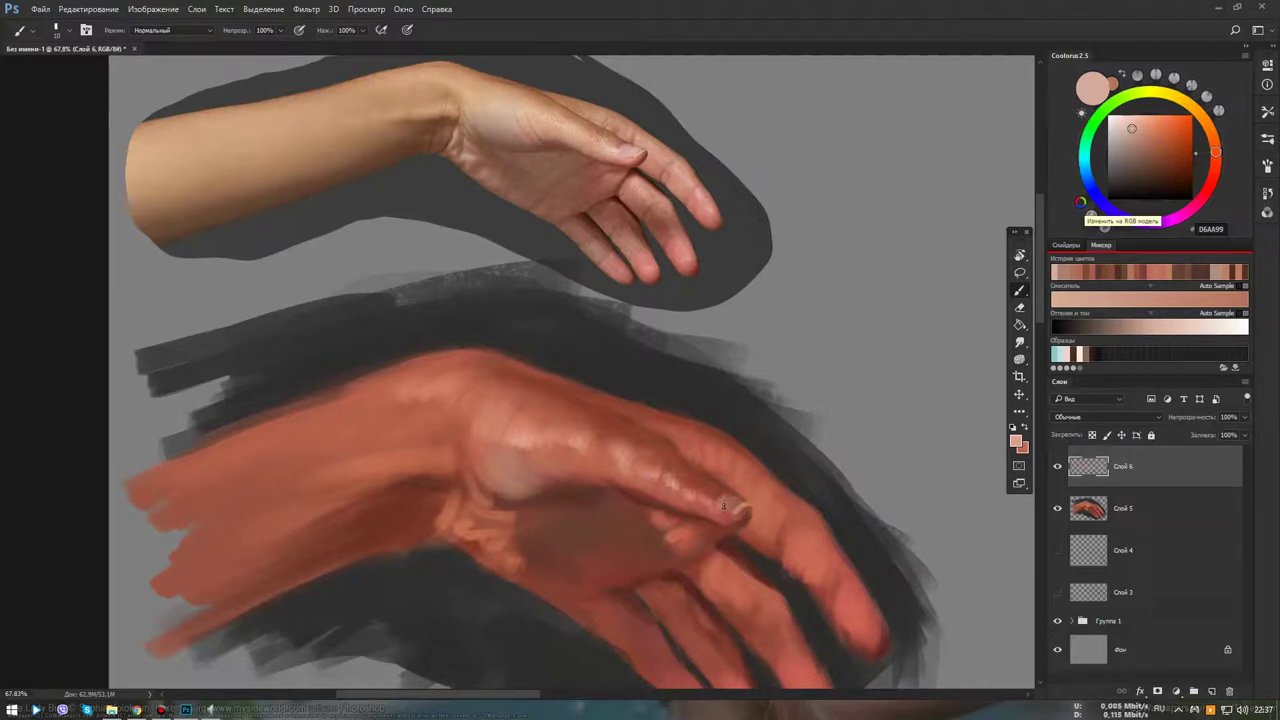
mouse_move(729, 493)
left_mouse_down()
mouse_move(718, 507)
mouse_move(729, 509)
left_mouse_up()
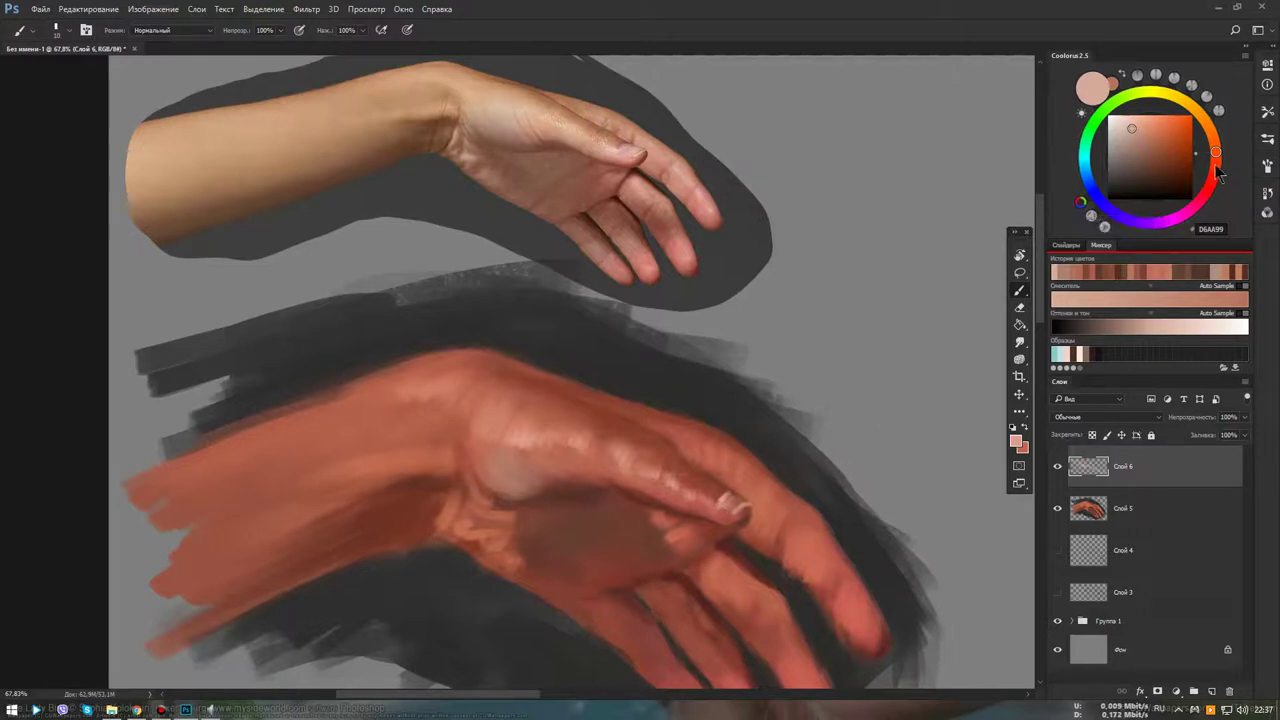
left_click_drag(1215, 152, 1211, 182)
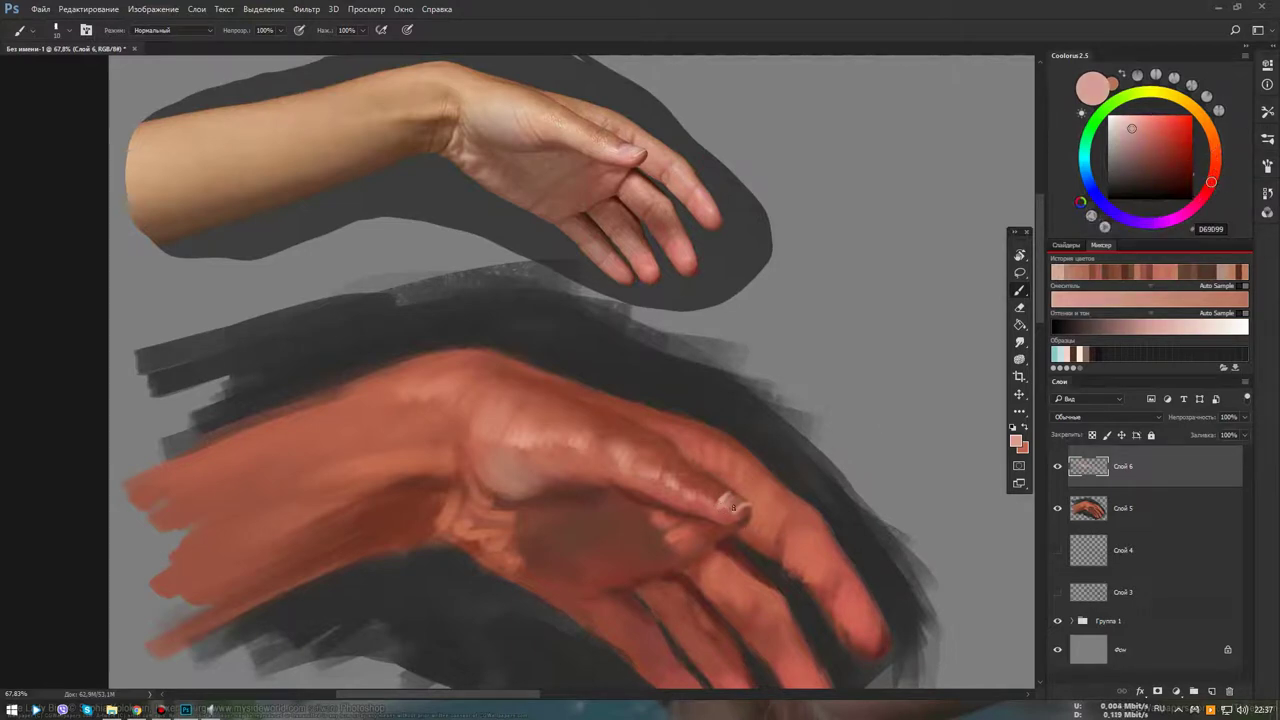
left_click_drag(715, 512, 726, 508)
left_click_drag(730, 497, 720, 511)
left_click_drag(1212, 183, 1216, 152)
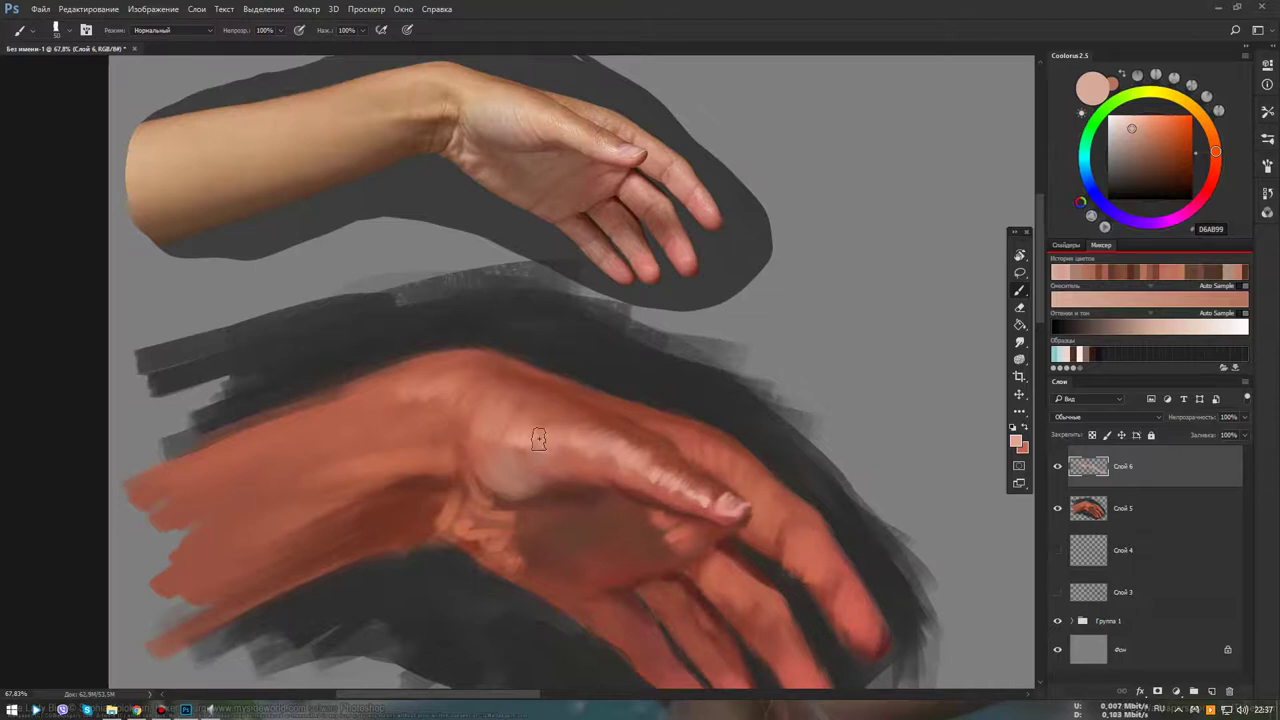
Add lighter pink strokes along the knuckle, then choose a lighter pinkish skin colour
mouse_move(514, 463)
left_mouse_down()
mouse_move(543, 443)
mouse_move(570, 456)
mouse_move(526, 420)
mouse_move(467, 420)
mouse_move(487, 417)
mouse_move(406, 374)
left_mouse_up()
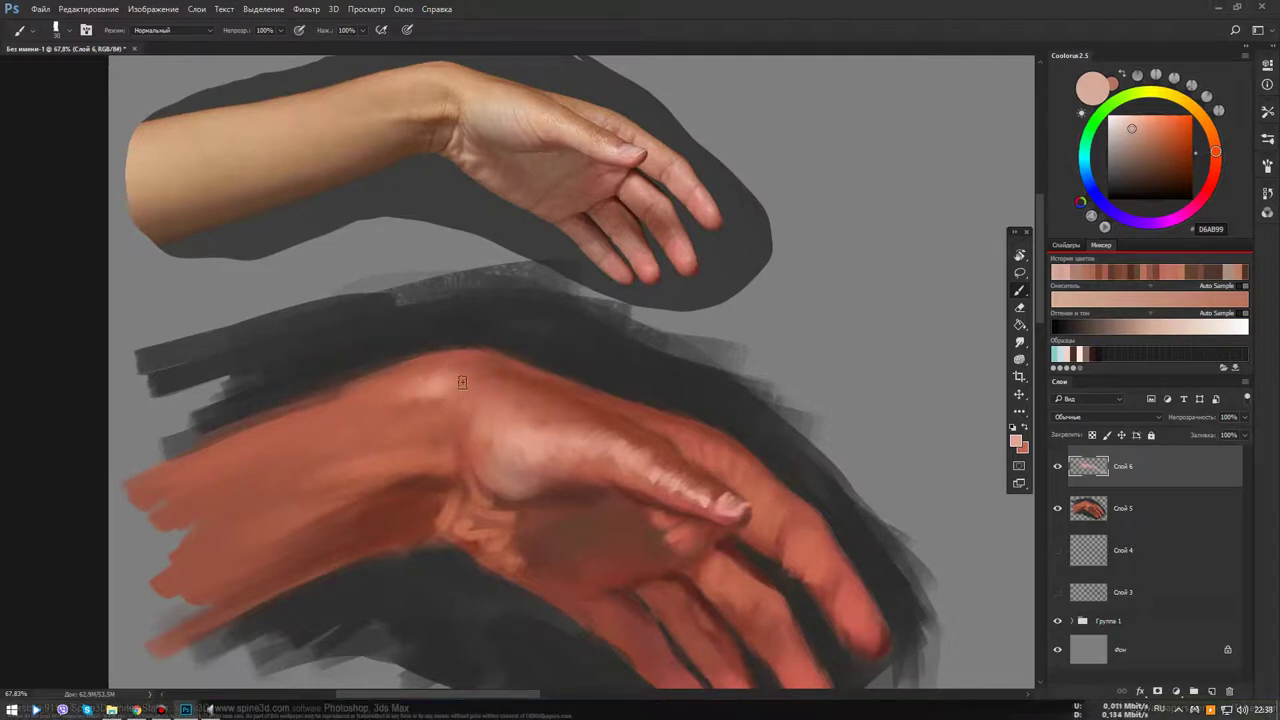
left_click_drag(507, 366, 494, 362)
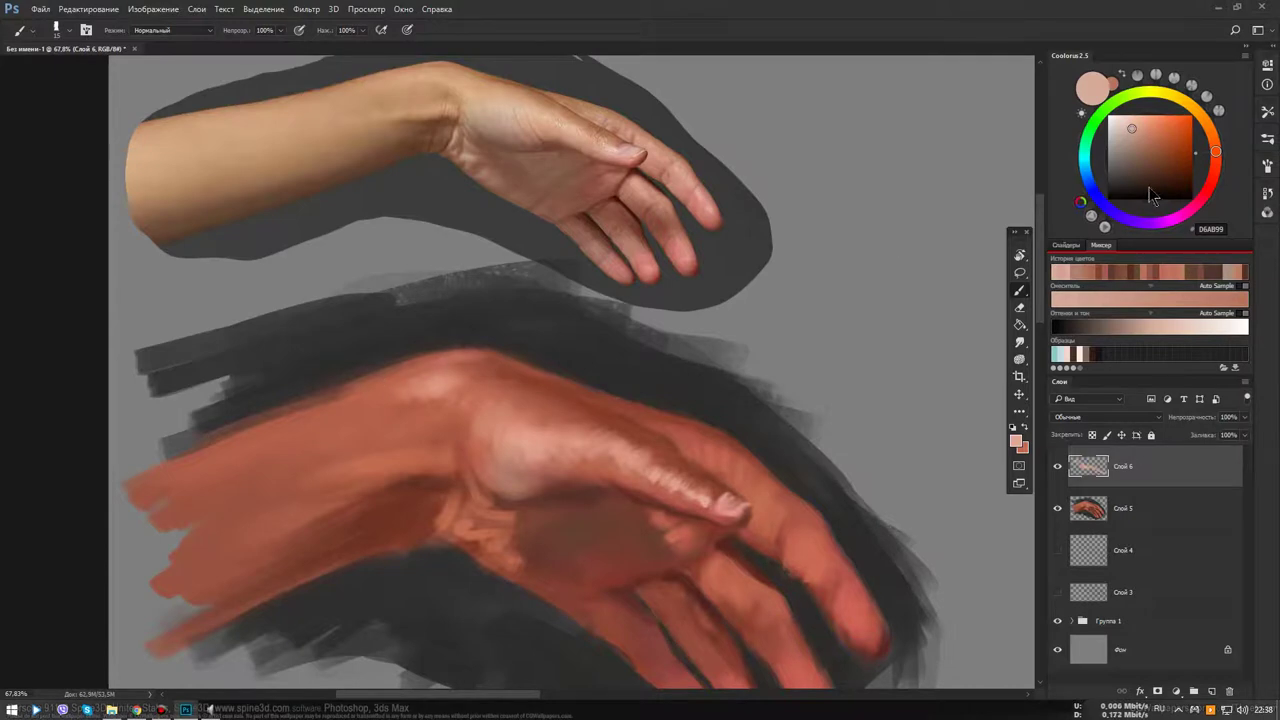
left_click_drag(1215, 152, 1212, 135)
left_click(1140, 125)
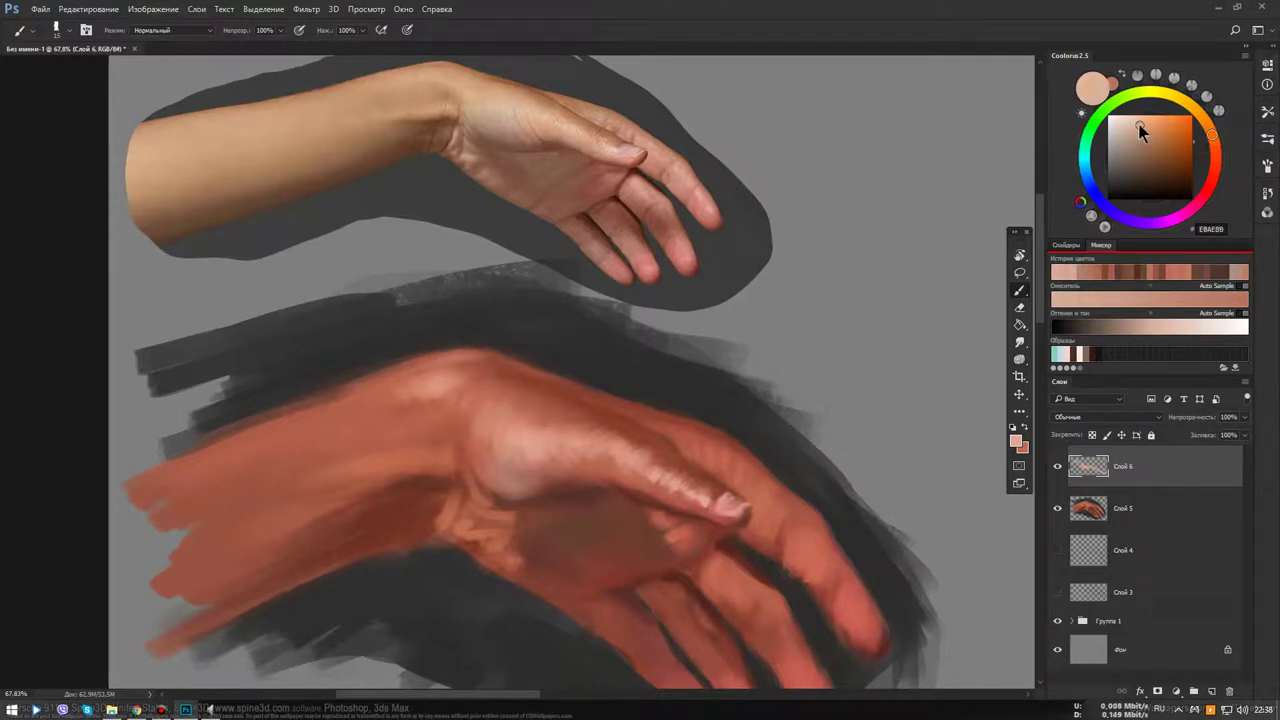
Sweep lighter peach strokes across the back of the hand, enlarging the brush for broad passes
mouse_move(401, 374)
left_mouse_down()
mouse_move(451, 360)
mouse_move(280, 449)
mouse_move(282, 492)
left_mouse_up()
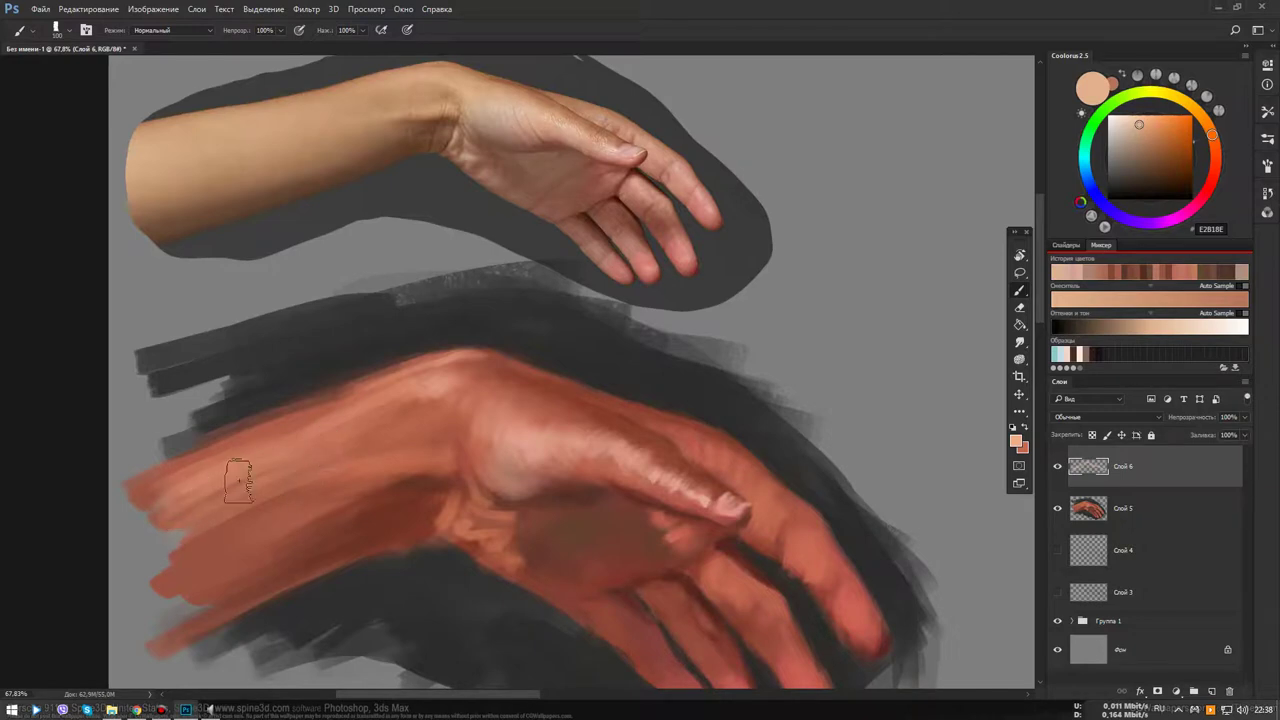
left_click_drag(234, 480, 257, 471)
mouse_move(189, 524)
left_mouse_down()
mouse_move(234, 563)
mouse_move(287, 517)
mouse_move(353, 491)
left_mouse_up()
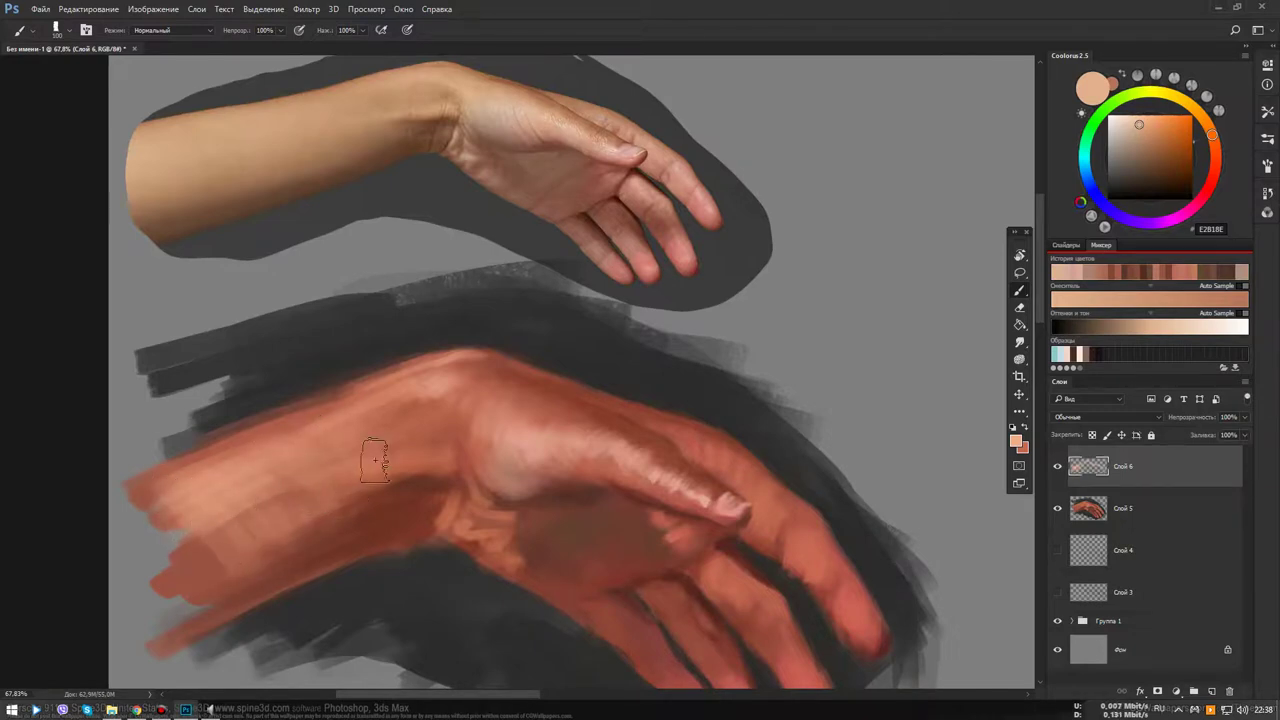
key("bracketright")
key("bracketright")
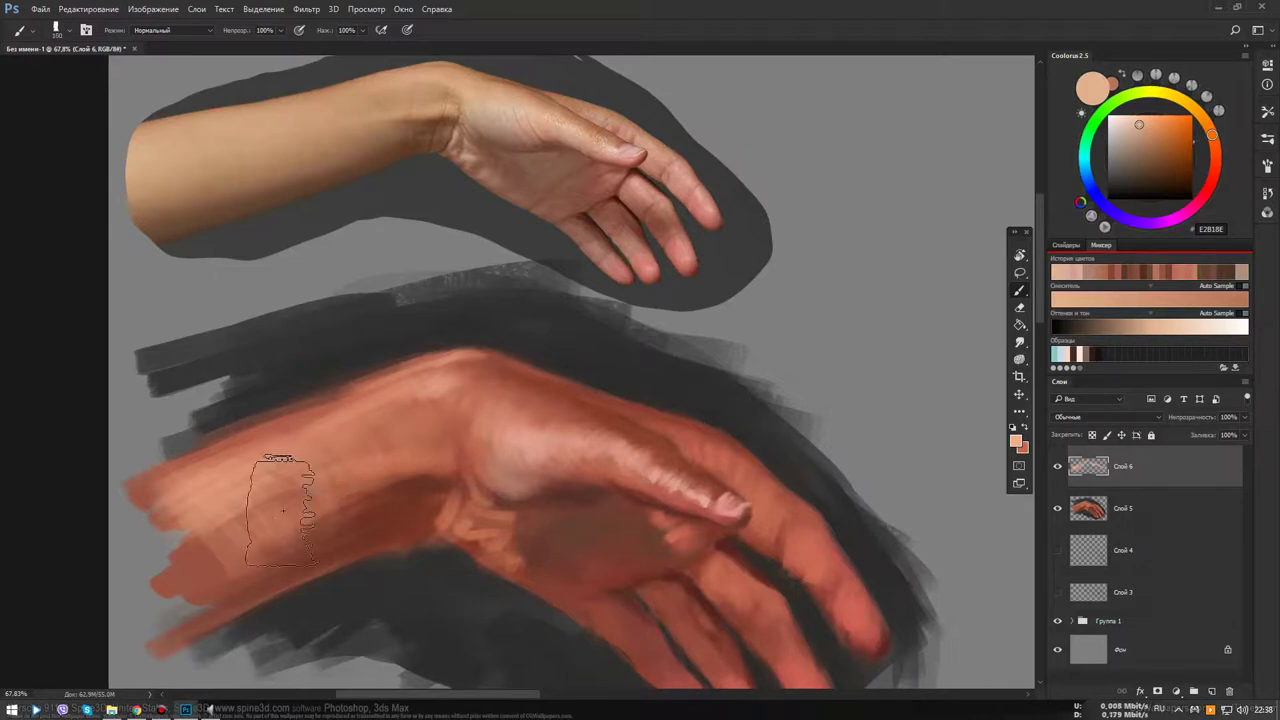
key("bracketright")
key("bracketright")
key("bracketright")
key("bracketright")
key("bracketright")
key("bracketright")
key("bracketright")
key("bracketright")
mouse_move(455, 497)
left_mouse_down()
mouse_move(606, 471)
mouse_move(671, 557)
mouse_move(757, 600)
left_mouse_up()
left_click_drag(767, 494, 760, 462)
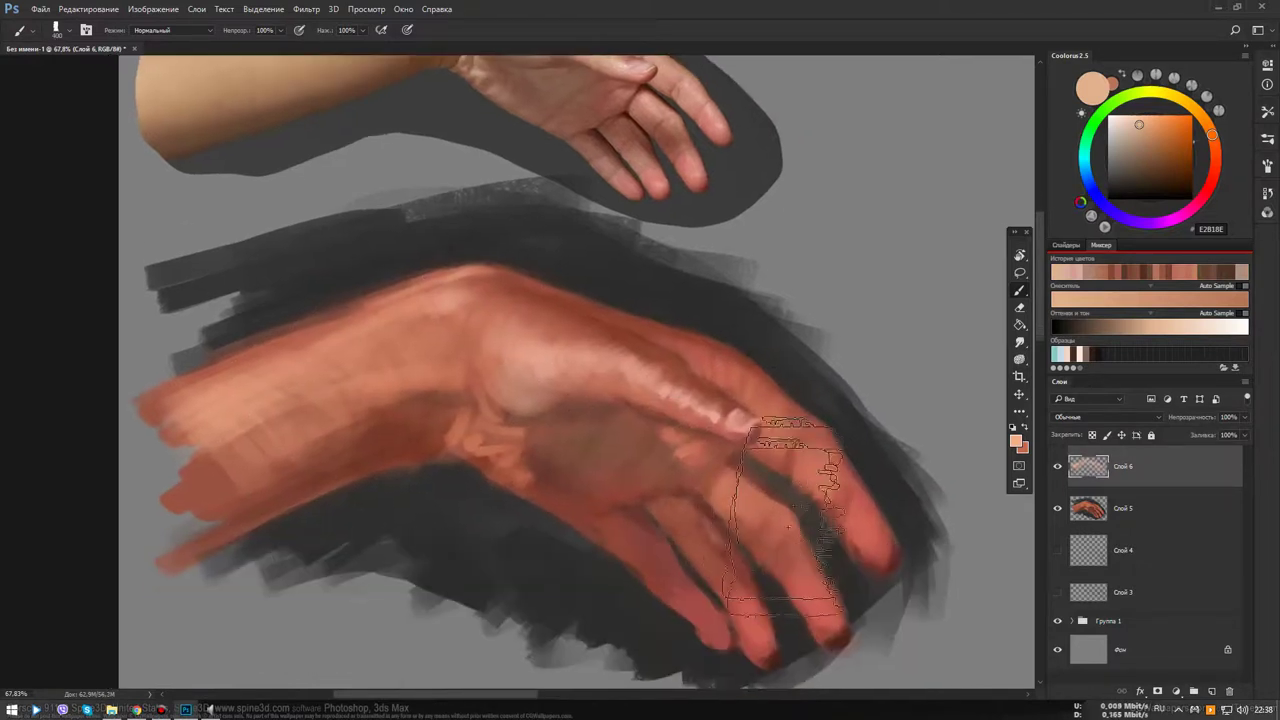
Zoom out and back in on the painted hand and pick a slightly redder skin tone
scroll(751, 563, "down", 5)
scroll(527, 402, "up", 3)
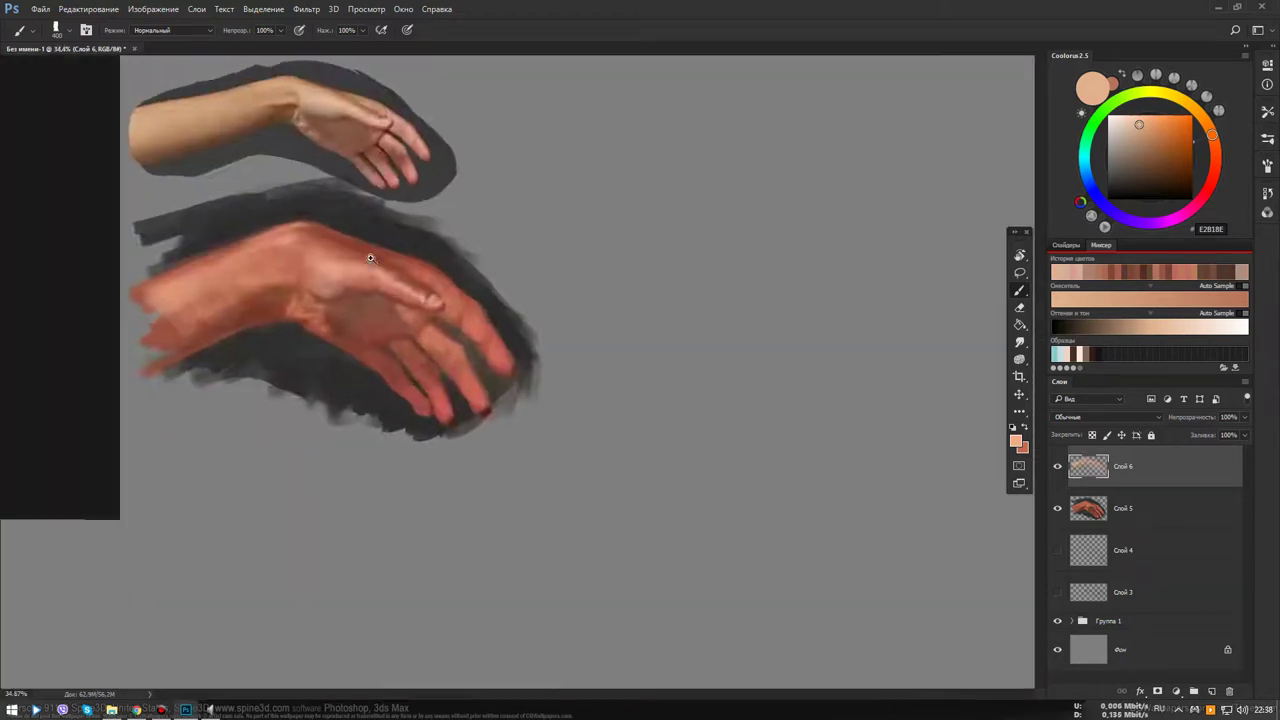
scroll(530, 380, "up", 2)
scroll(525, 419, "down", 2)
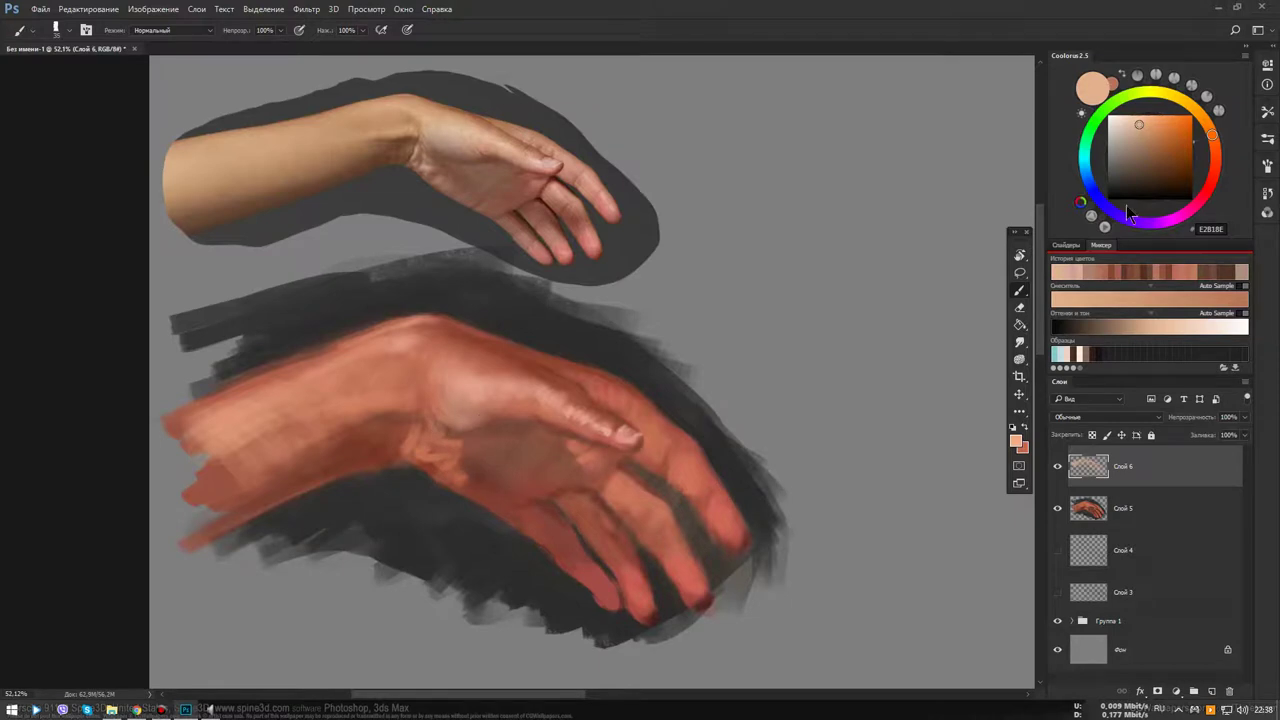
left_click(1215, 164)
left_click(409, 454)
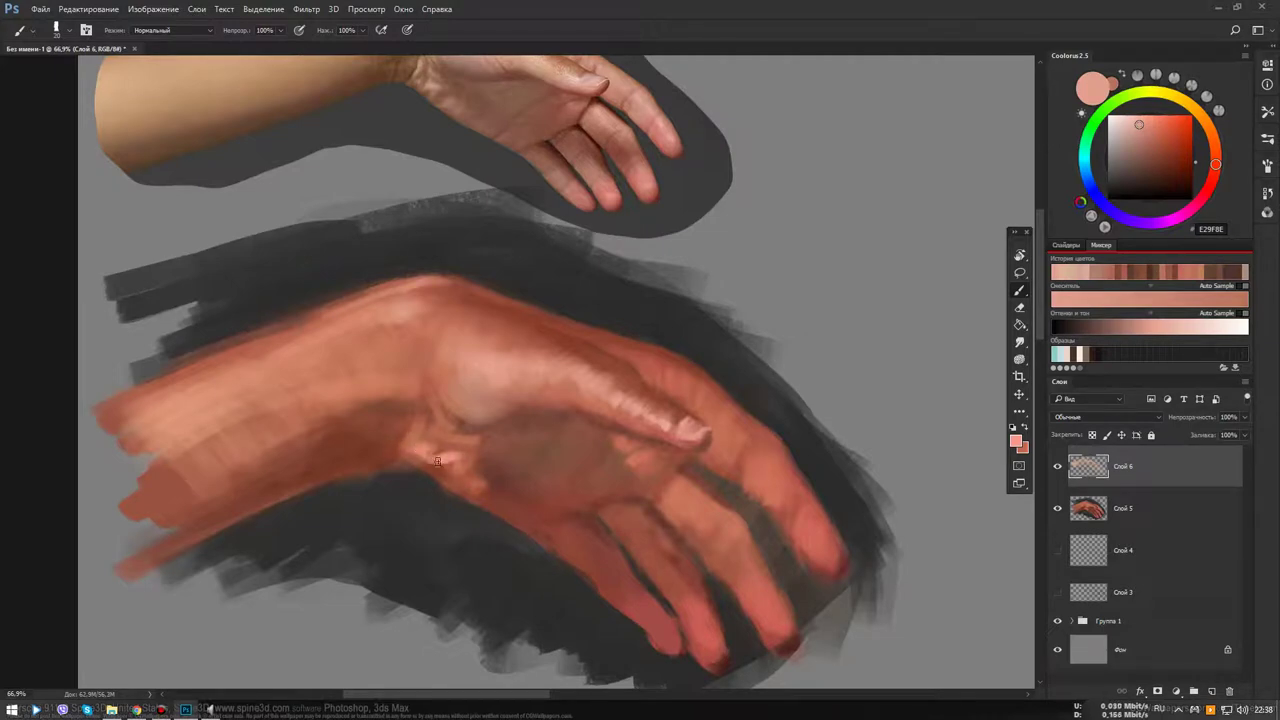
Sample dark and light skin tones from the hand and paint a light stroke on the wrist crease
left_click(447, 464, "alt")
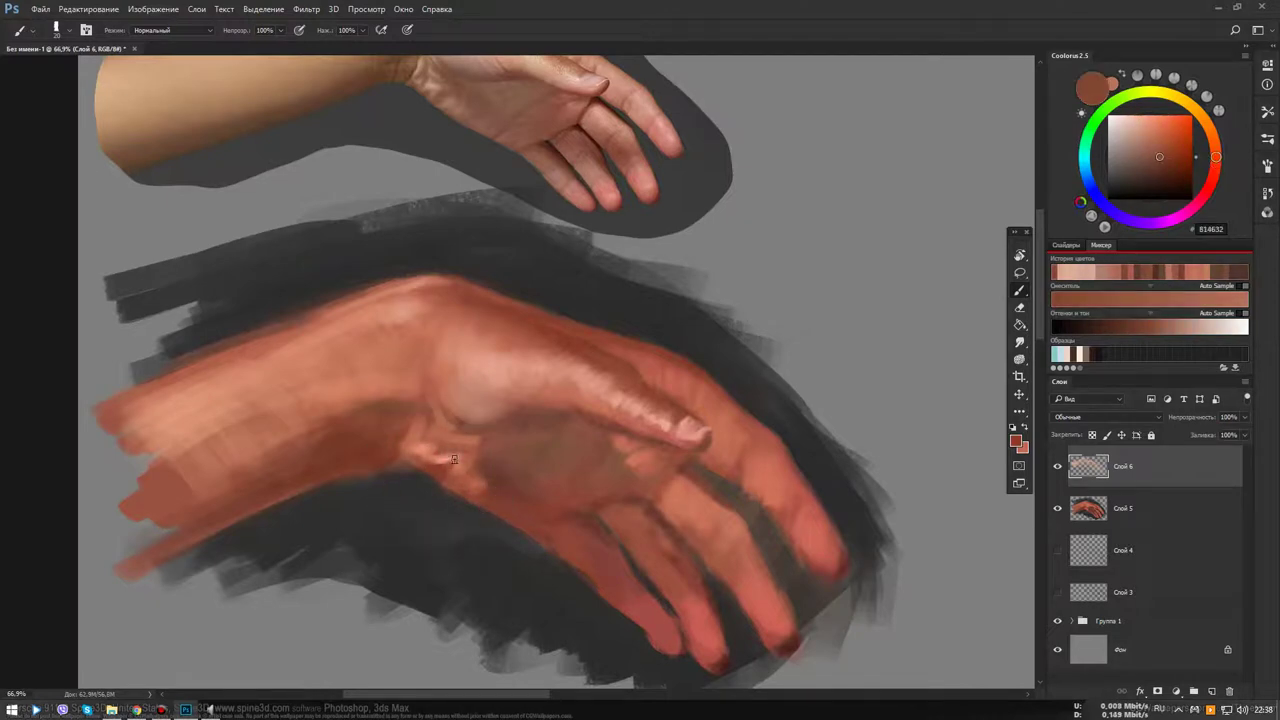
left_click(432, 466, "alt")
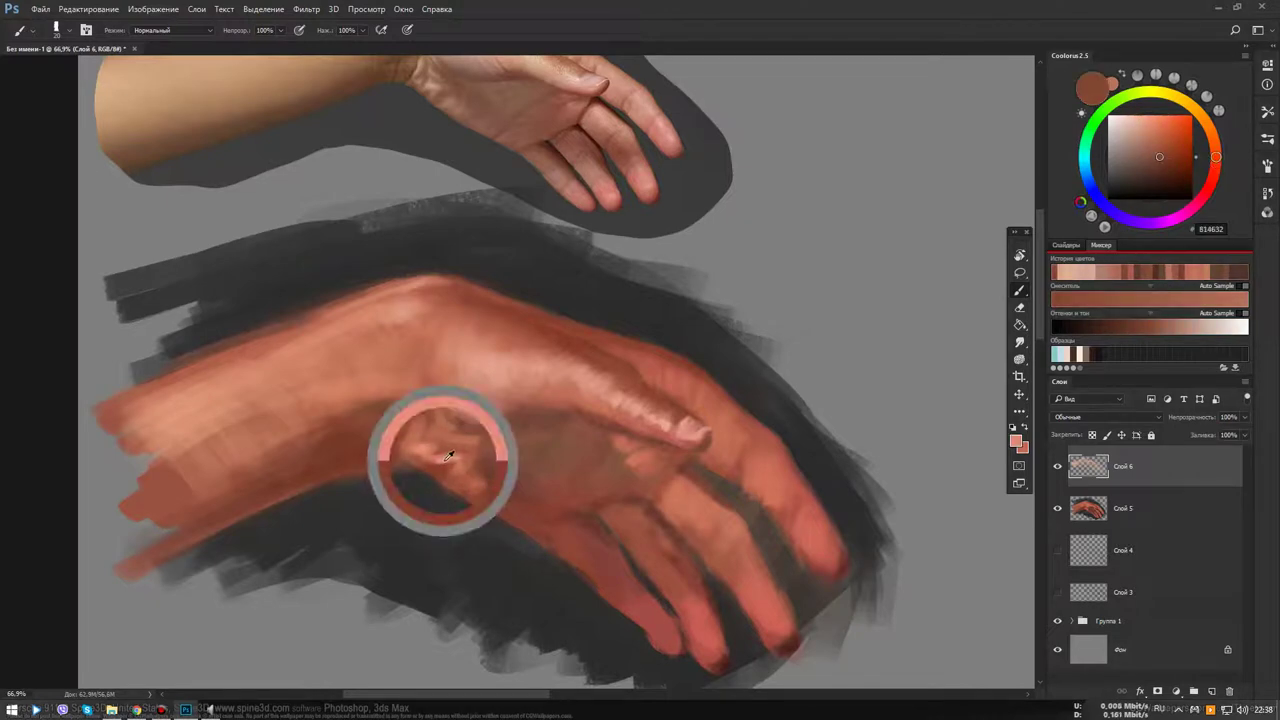
left_click(490, 368, "alt")
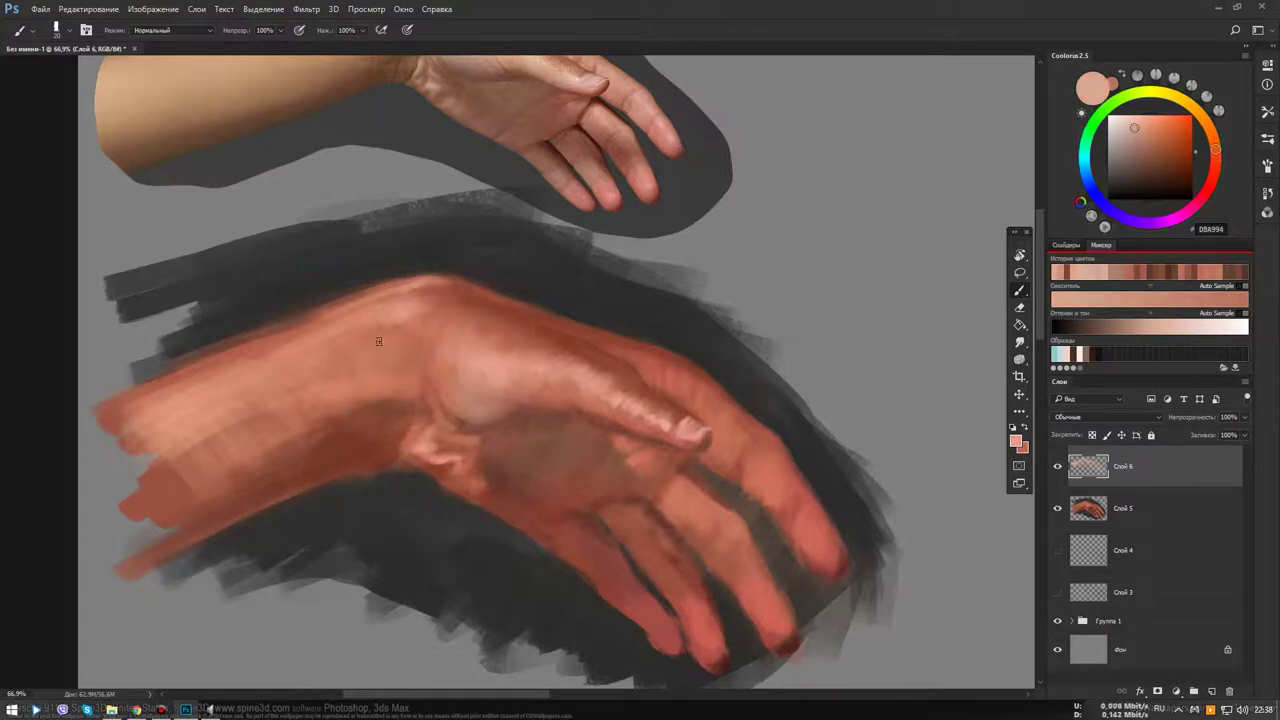
left_click(201, 407, "alt")
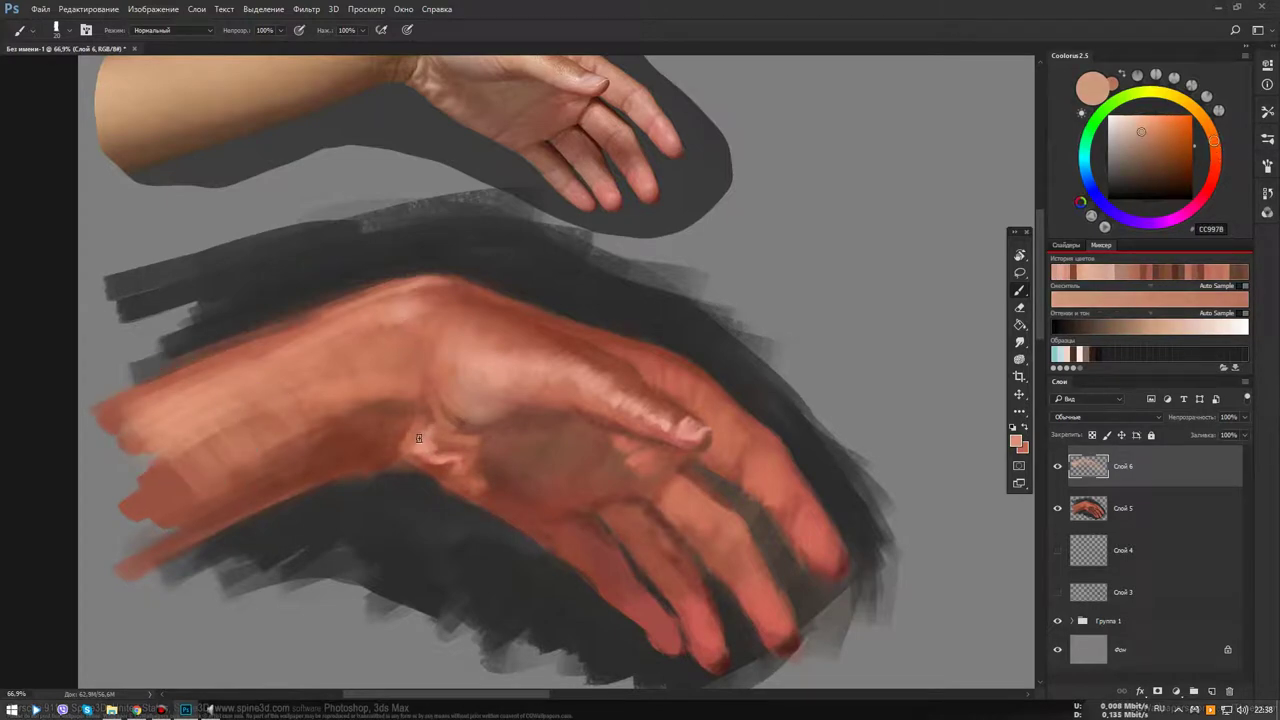
left_click_drag(423, 429, 414, 443)
Sample alternating dark brown and lighter tones, ending on the orange-brown BB715A
left_click(433, 454, "alt")
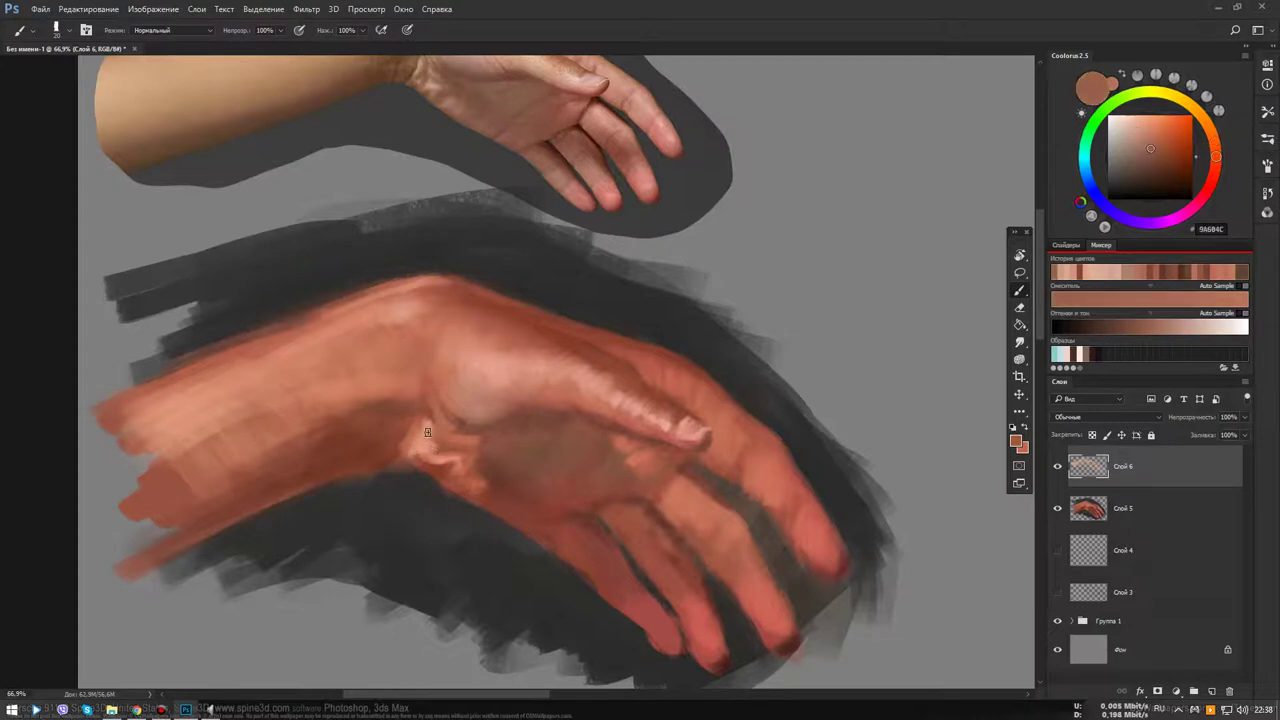
left_click(423, 425, "alt")
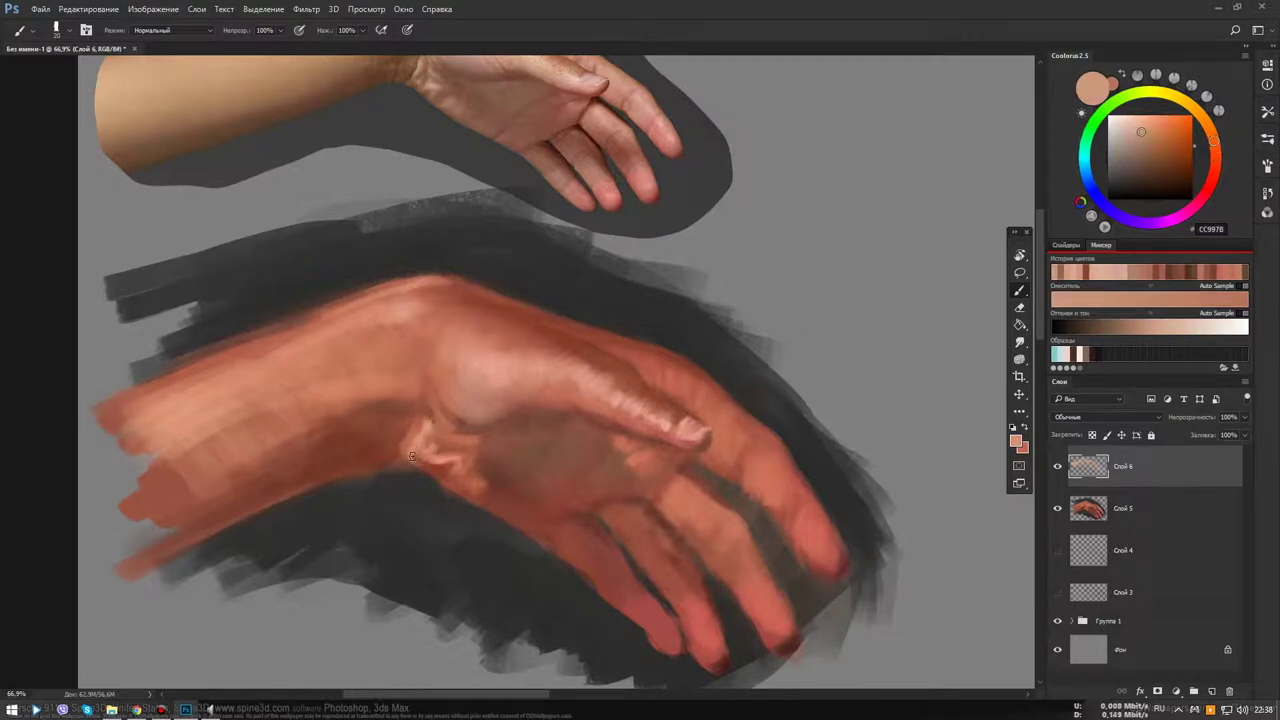
left_click(355, 429, "alt")
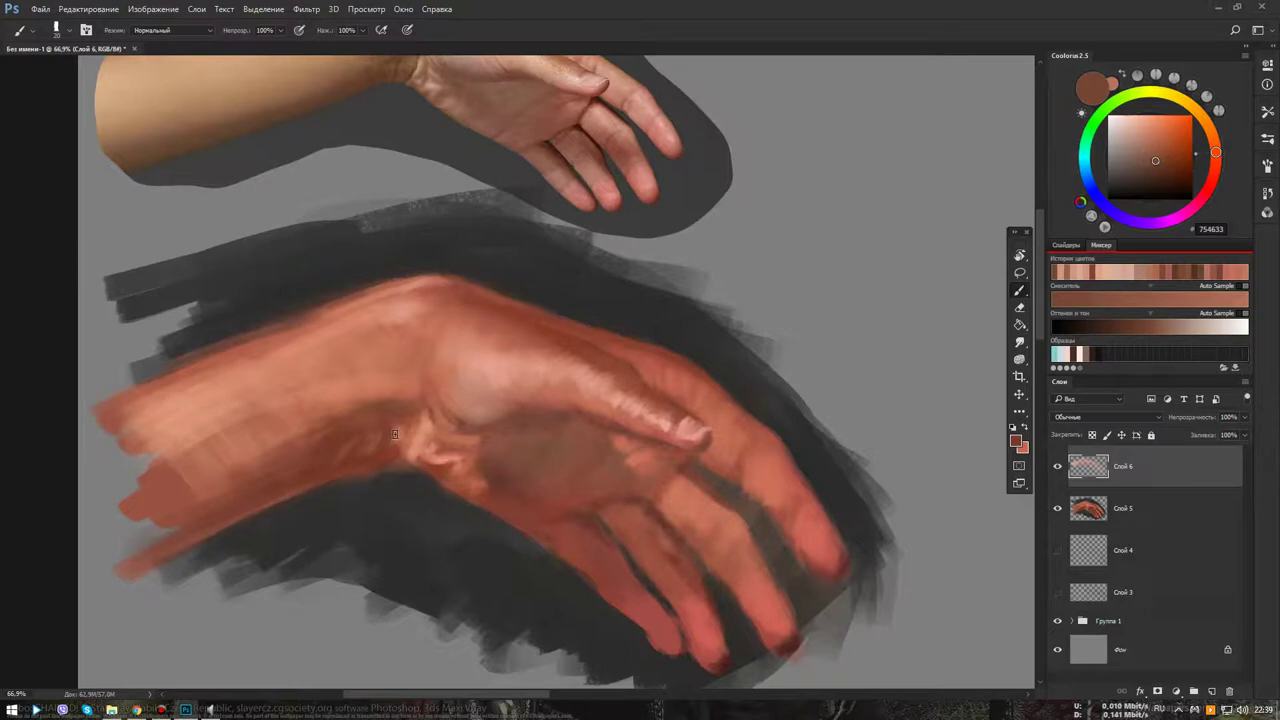
left_click(395, 433, "alt")
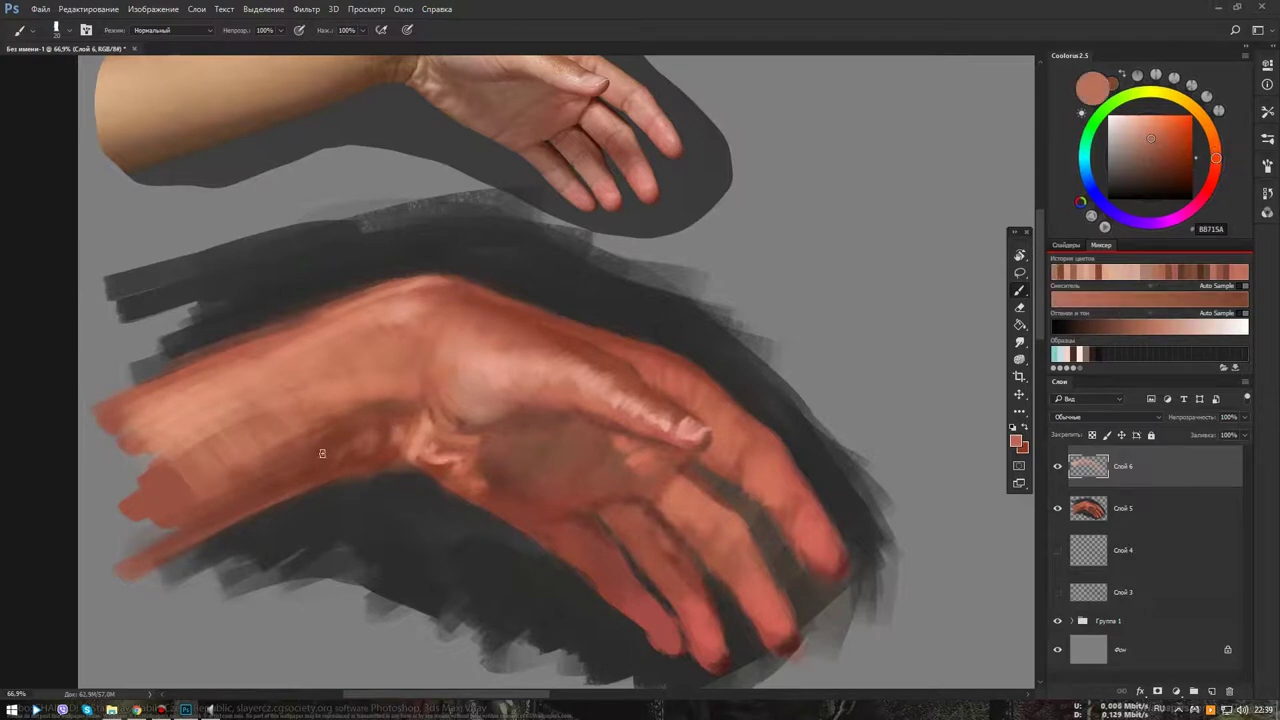
Nudge the hue toward orange and sample lighter skin tones from the arm and hand
left_click_drag(1215, 157, 1213, 141)
left_click_drag(309, 399, 194, 406, "alt")
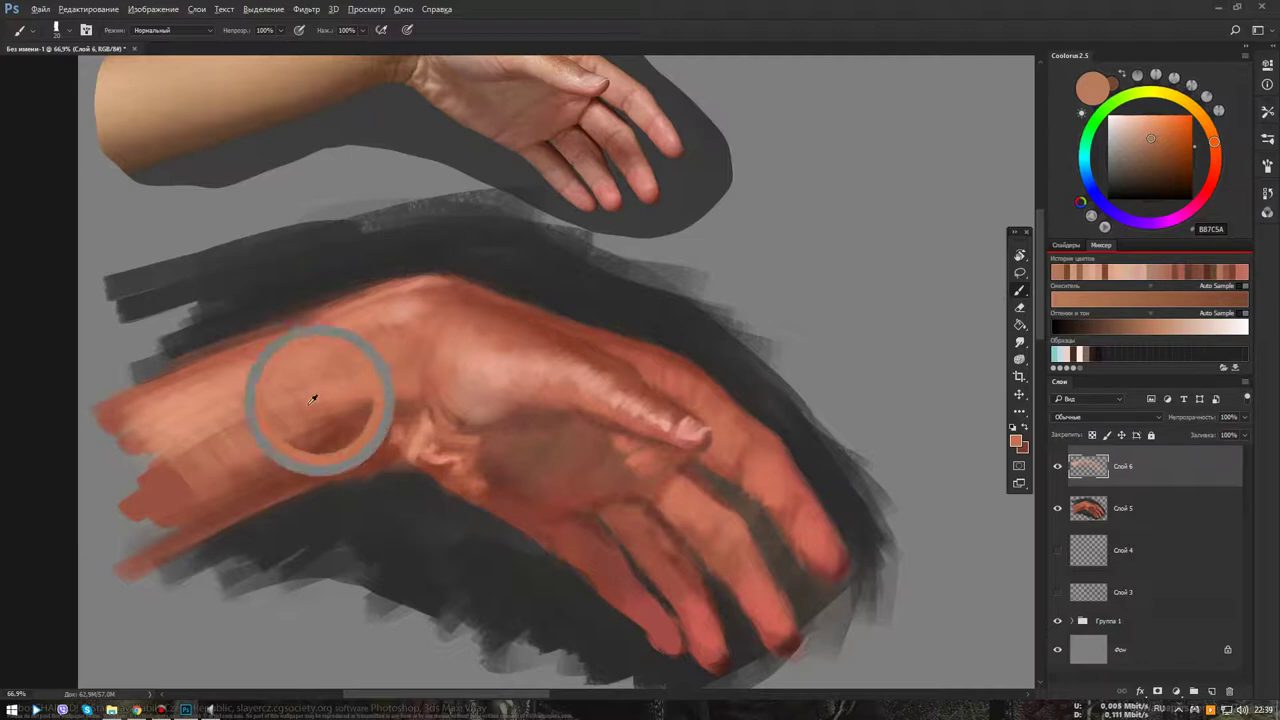
left_click_drag(420, 422, 475, 467)
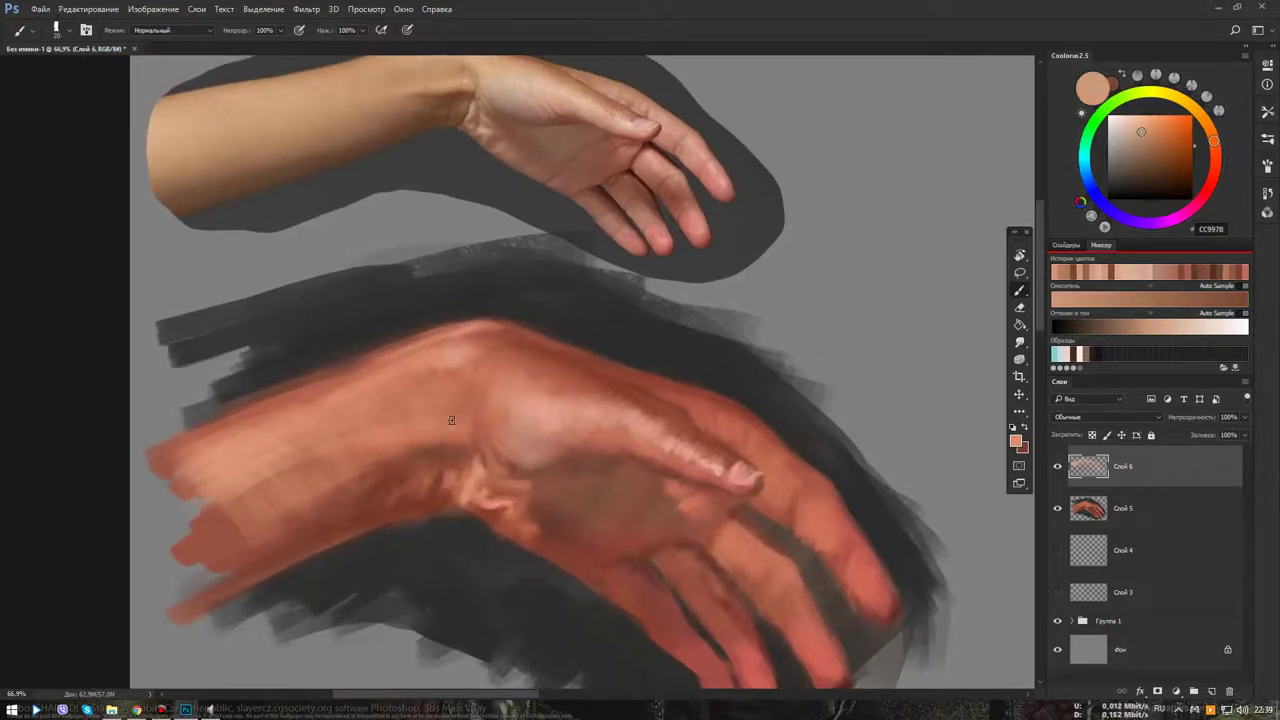
left_click(557, 412, "alt")
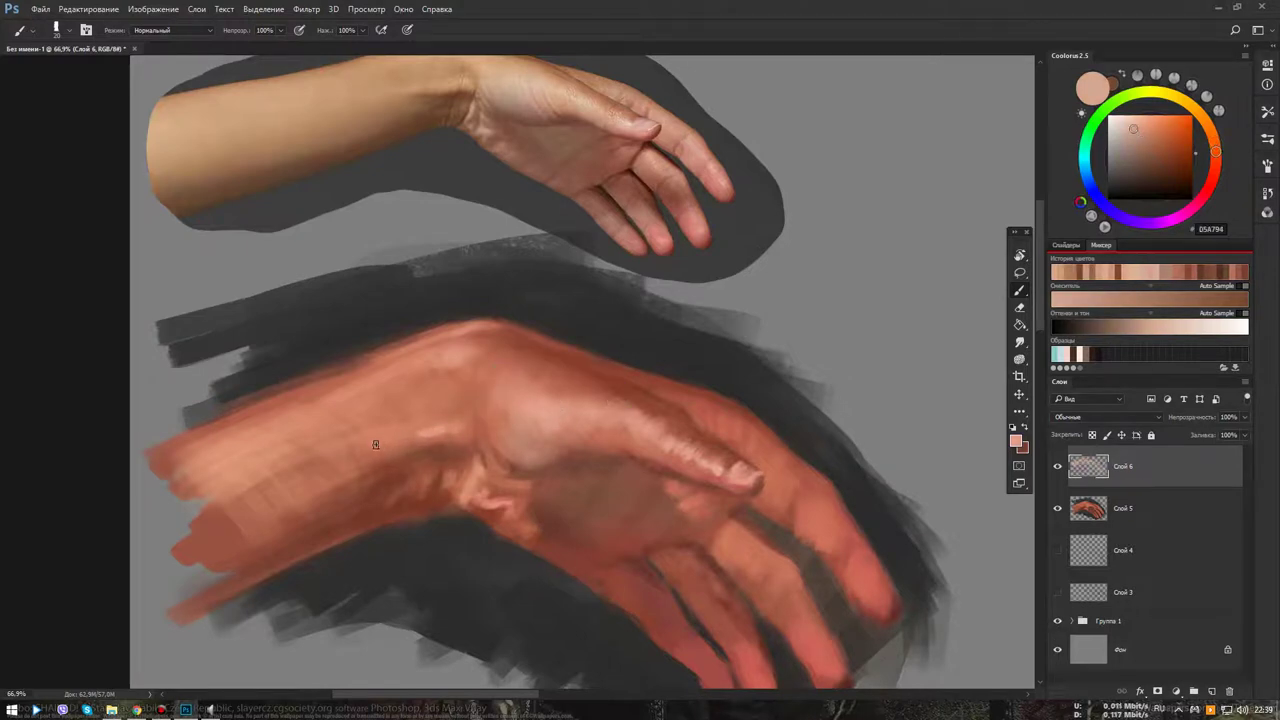
left_click(463, 424, "alt")
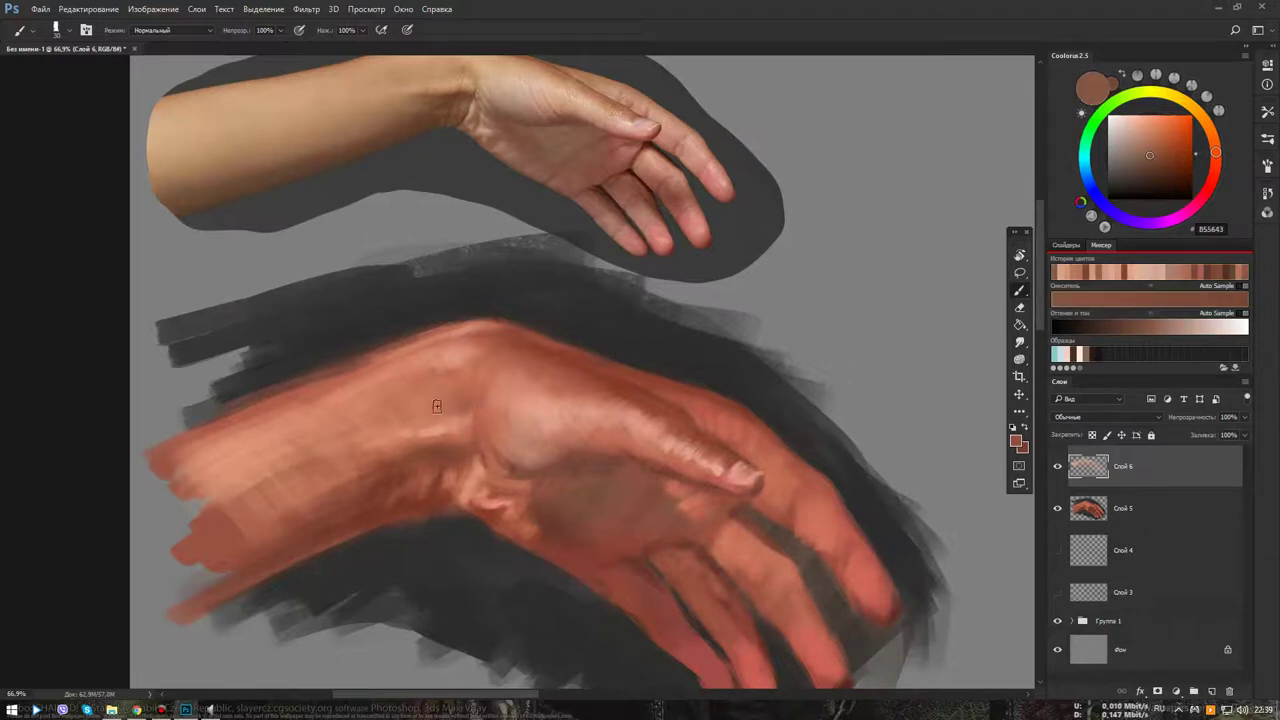
left_click(459, 365, "alt")
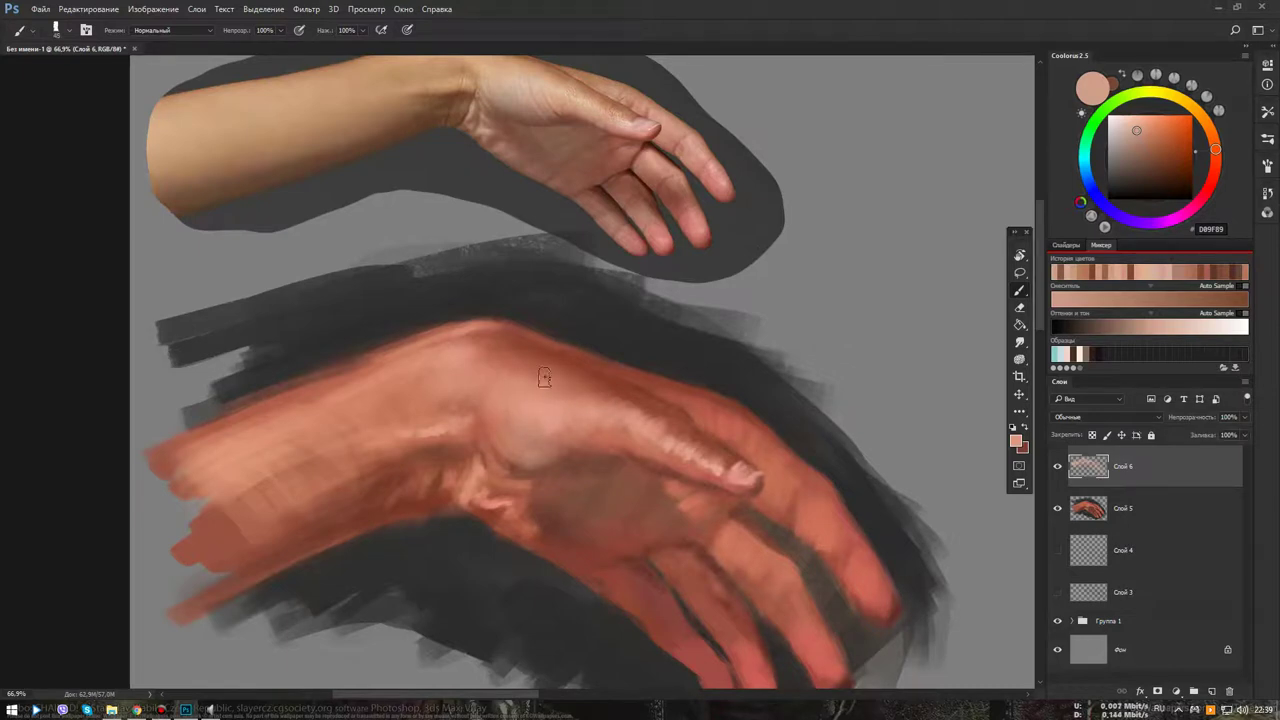
Set the paint colour to the pale tan BBA882 and dab a highlight on the wrist crease
left_click(1211, 129)
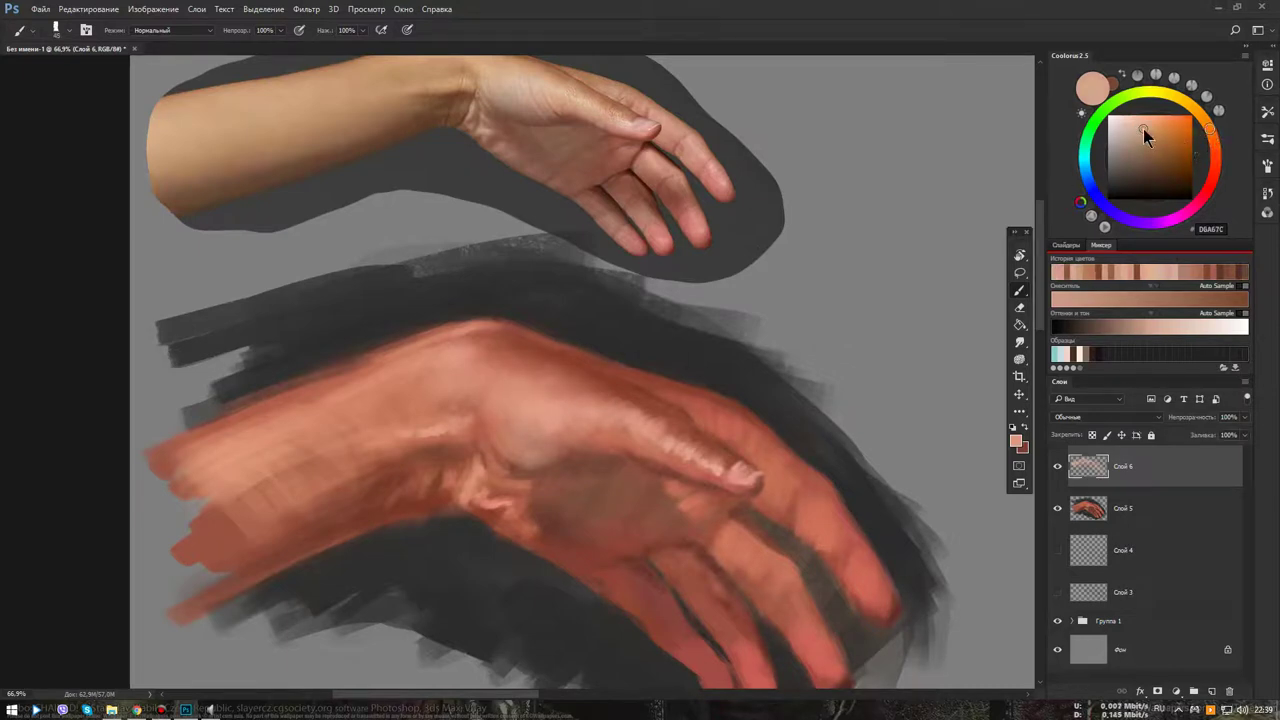
left_click(1142, 128)
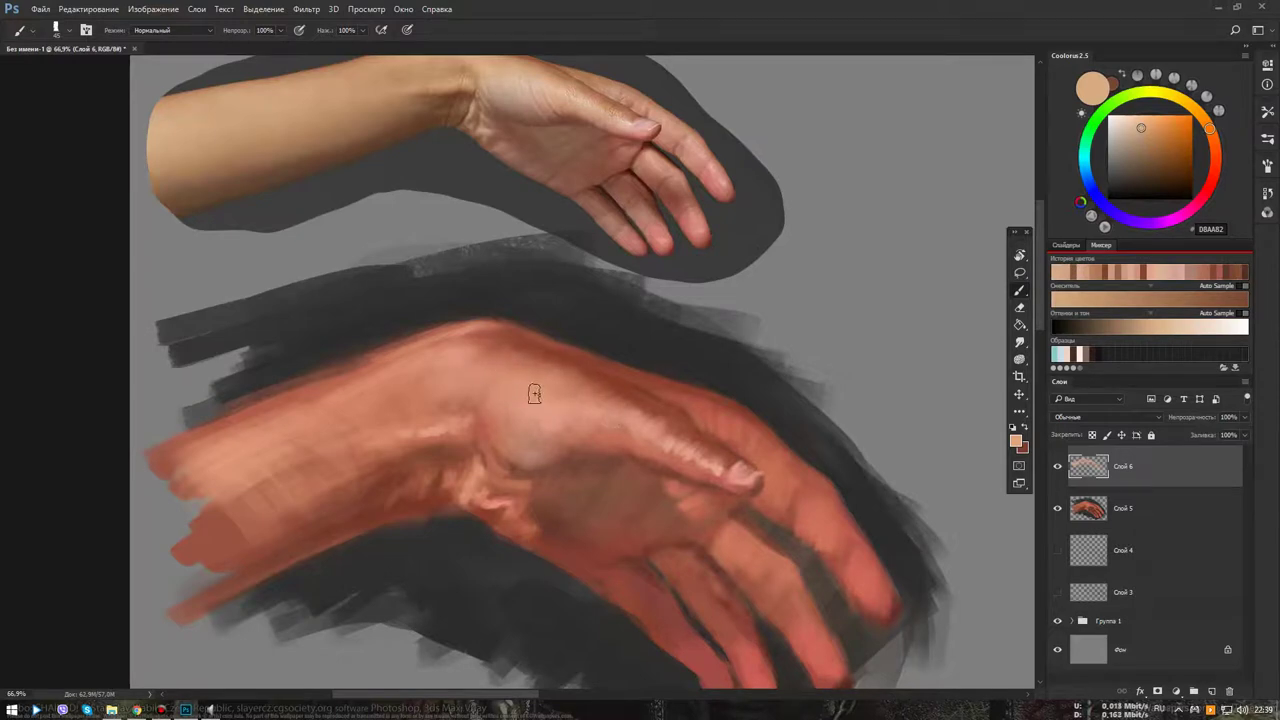
left_click_drag(545, 403, 526, 429)
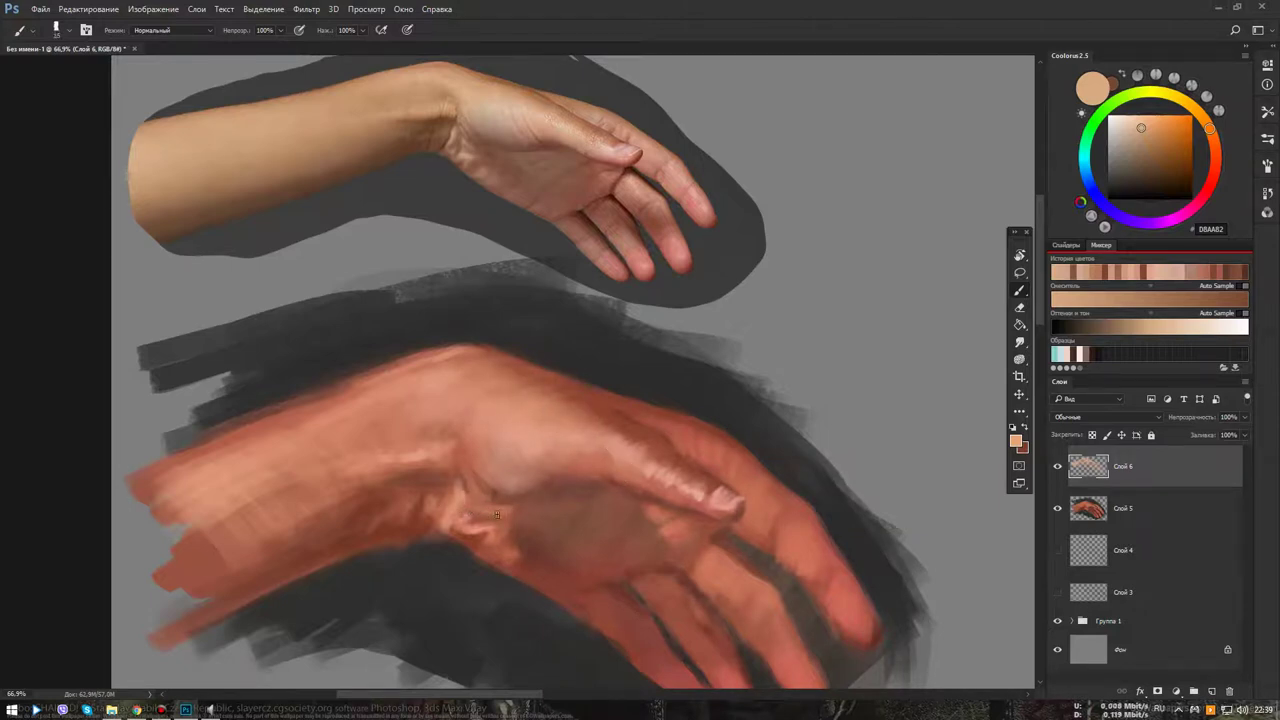
left_click_drag(497, 514, 496, 513)
Sample the dark reddish-brown 6C463A from the enlarged hand, then zoom out to the whole canvas
scroll(533, 530, "down", 5)
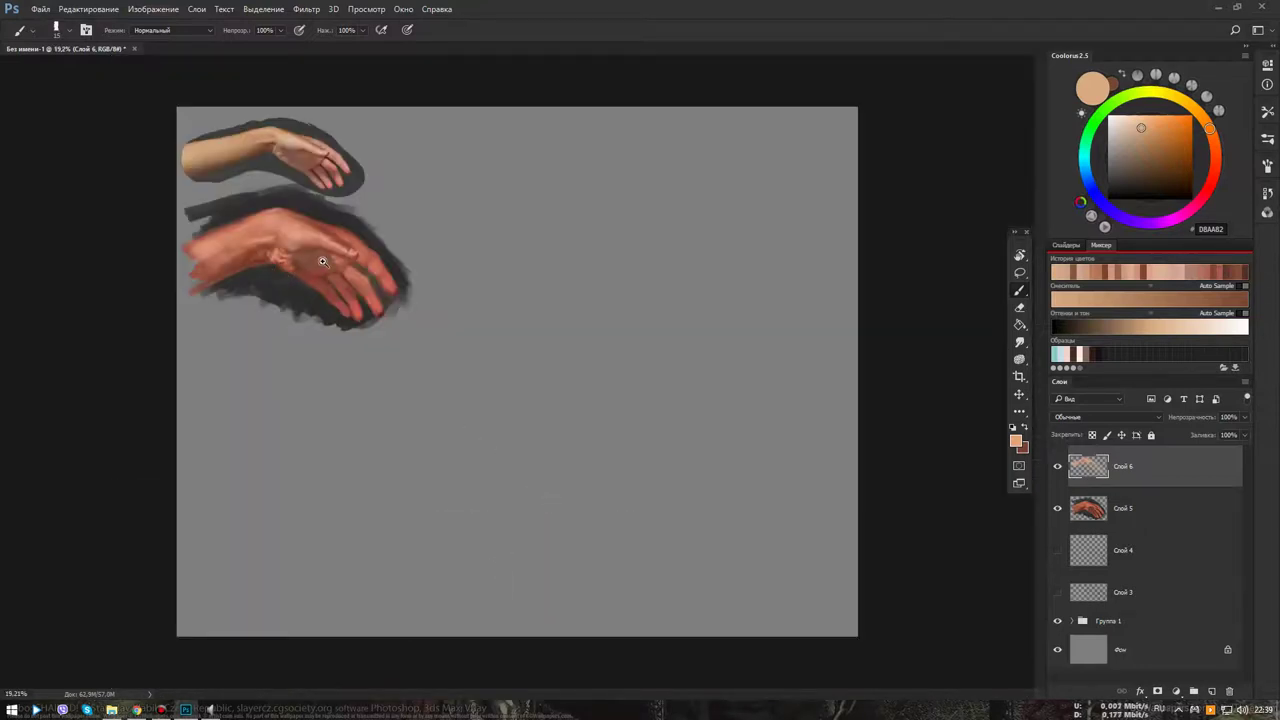
scroll(299, 268, "up", 5)
left_click_drag(320, 264, 452, 388)
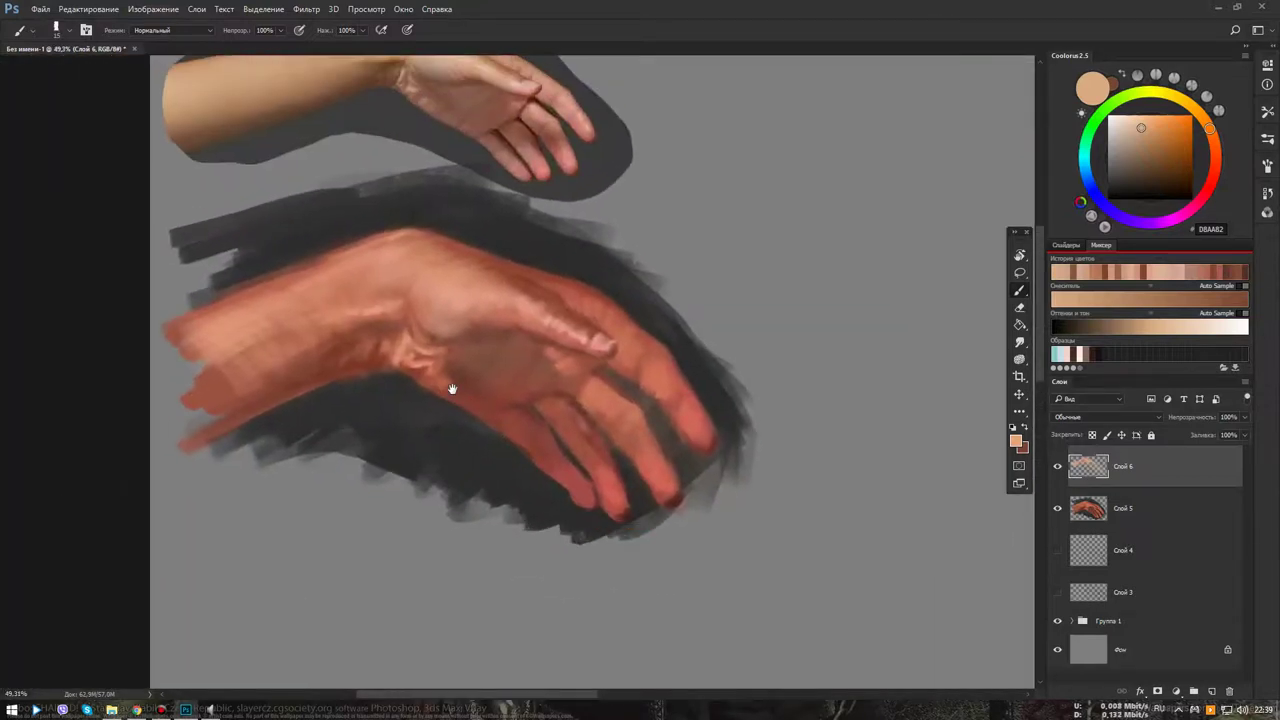
left_click(383, 333, "alt")
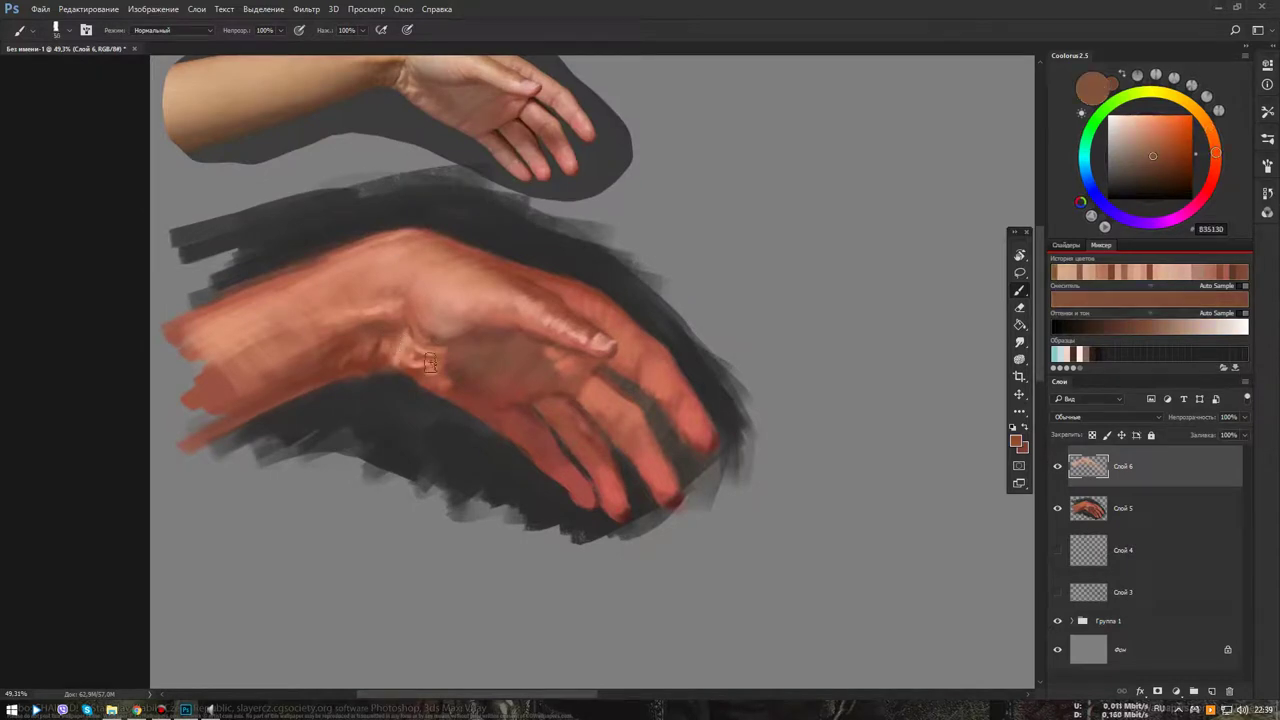
left_click(455, 370, "alt")
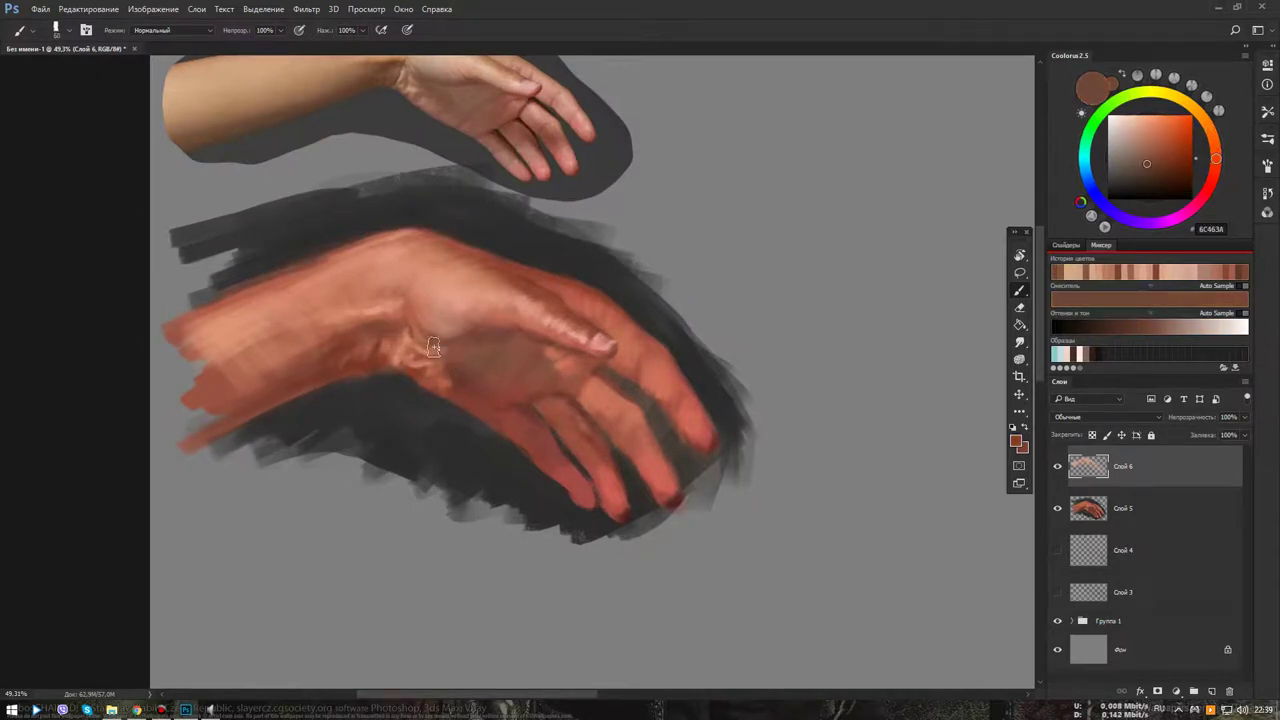
left_click_drag(530, 423, 494, 464)
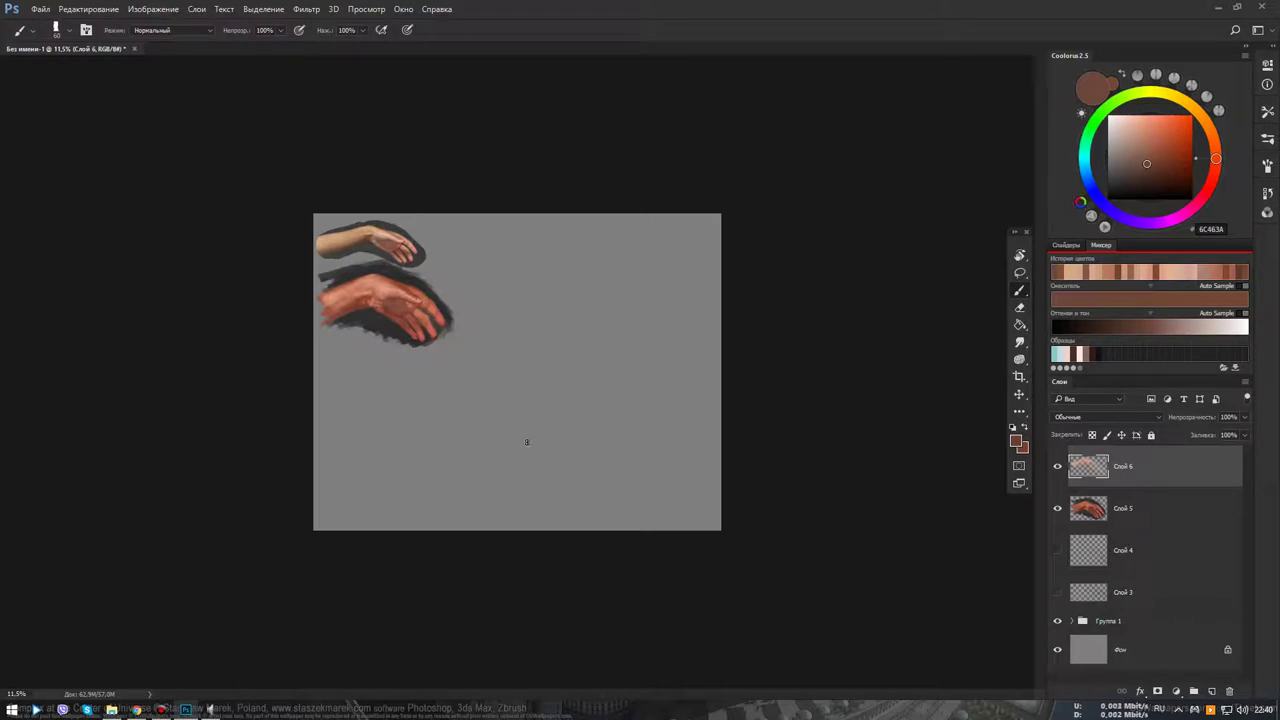
Zoom back in on both hands and sample several light and dark skin tones from the painting
left_click_drag(367, 288, 437, 266)
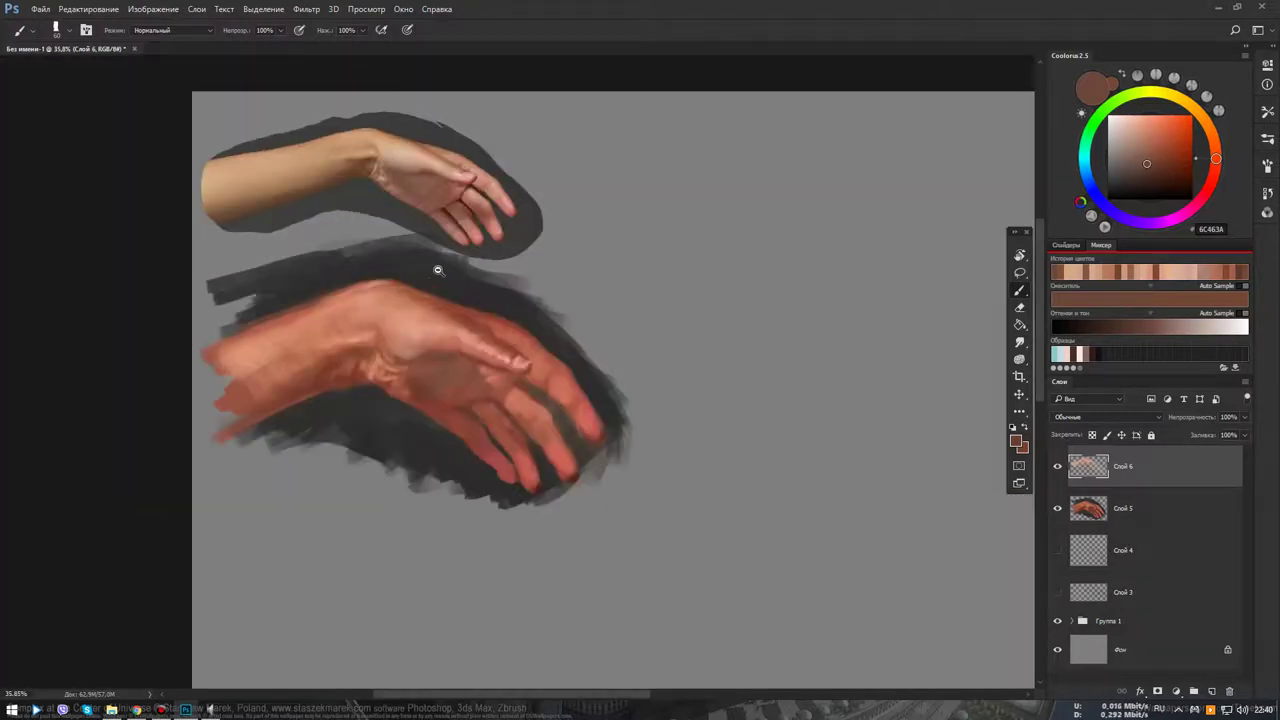
left_click(403, 326, "alt")
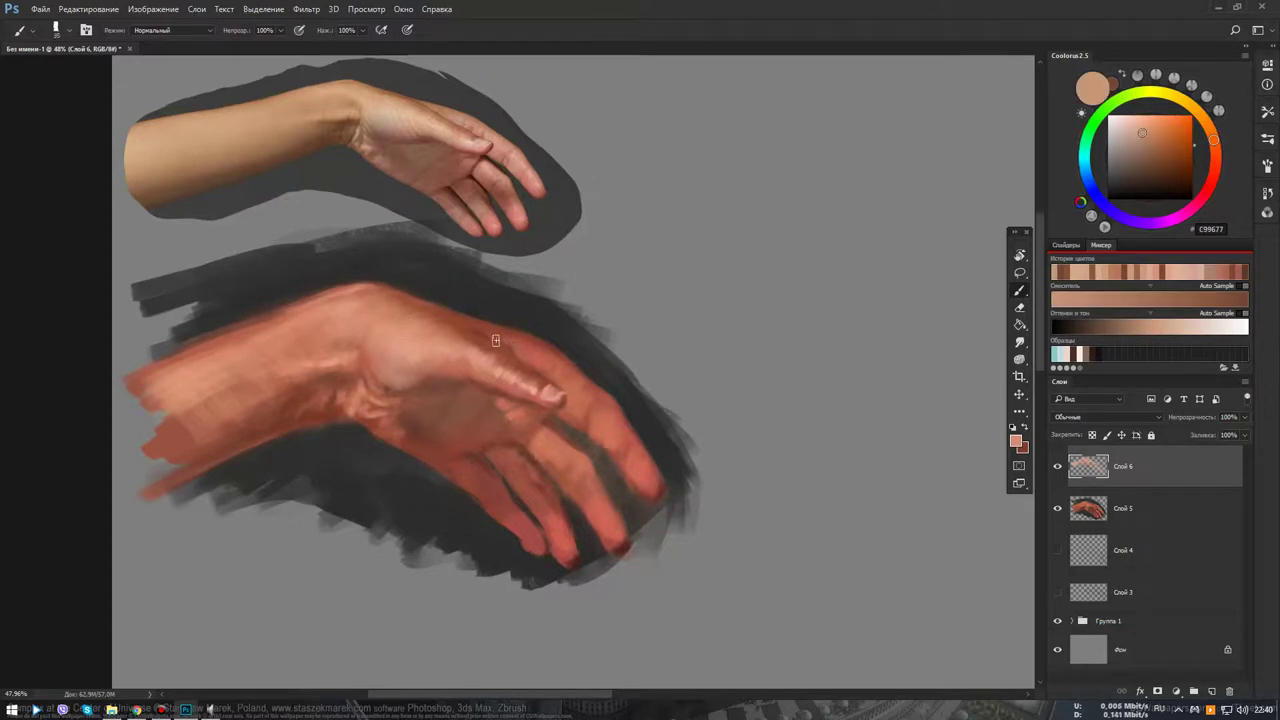
left_click(543, 370, "alt")
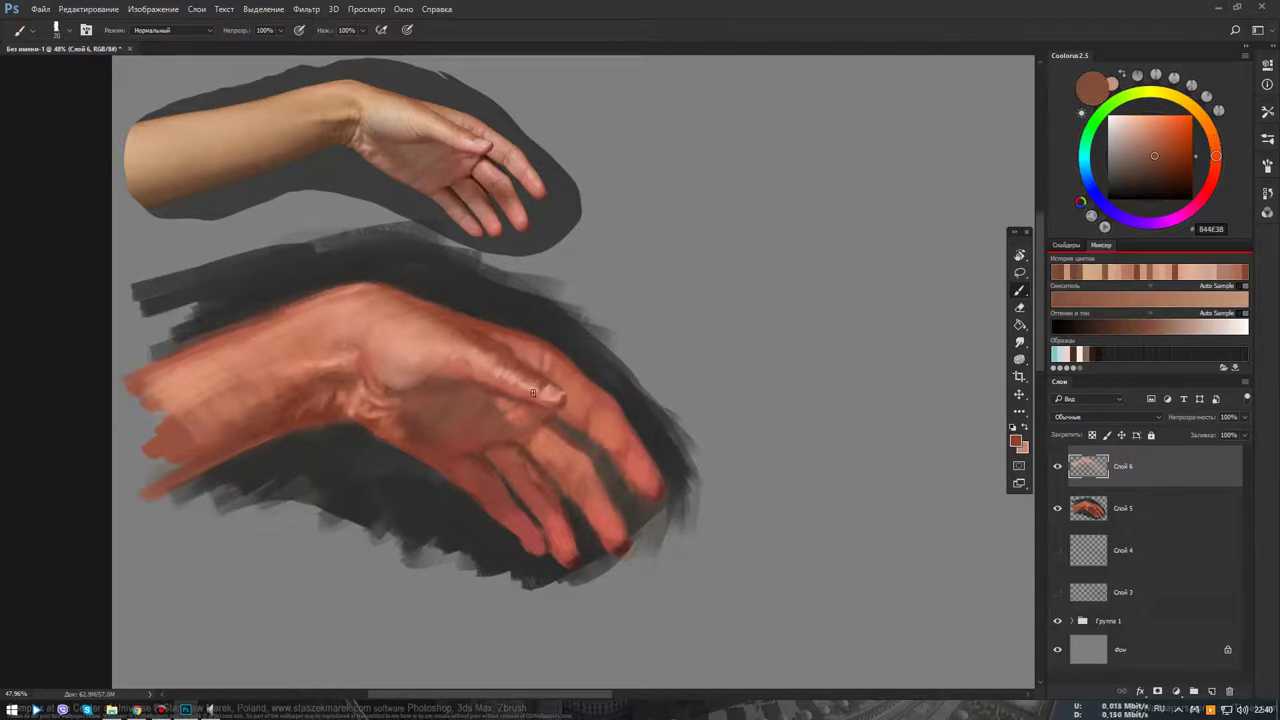
left_click(537, 384, "alt")
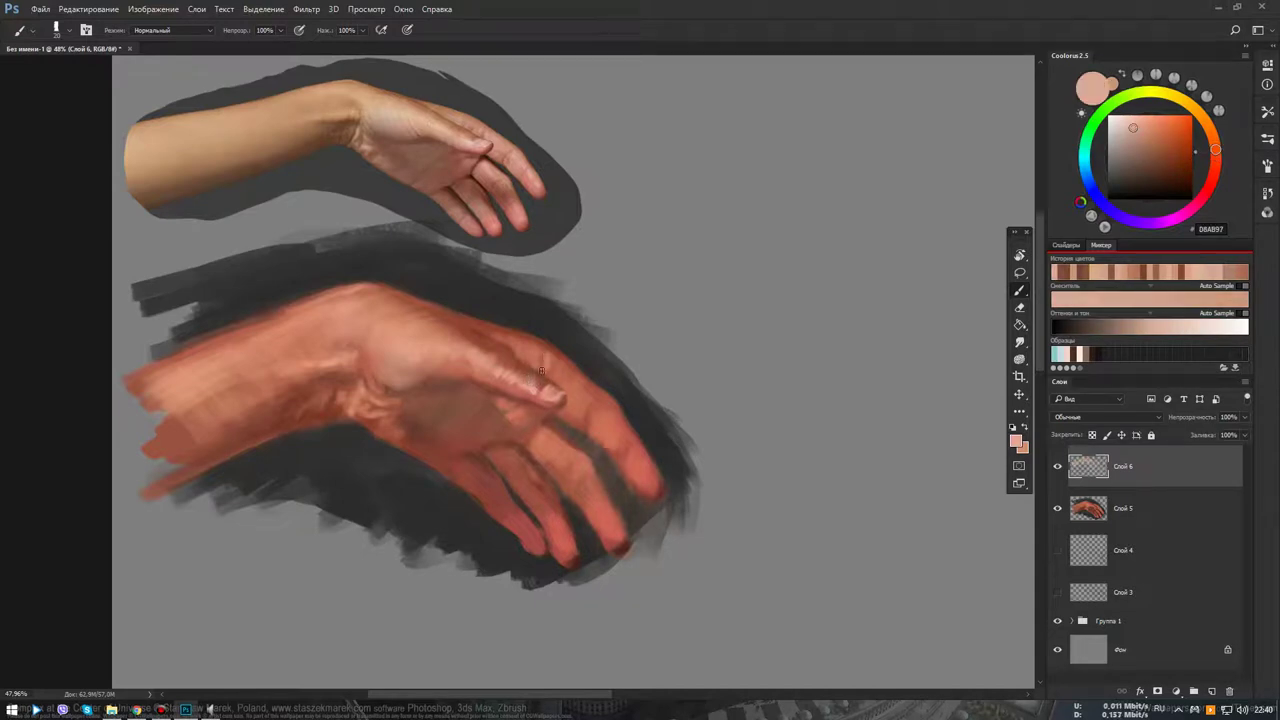
left_click(485, 360, "alt")
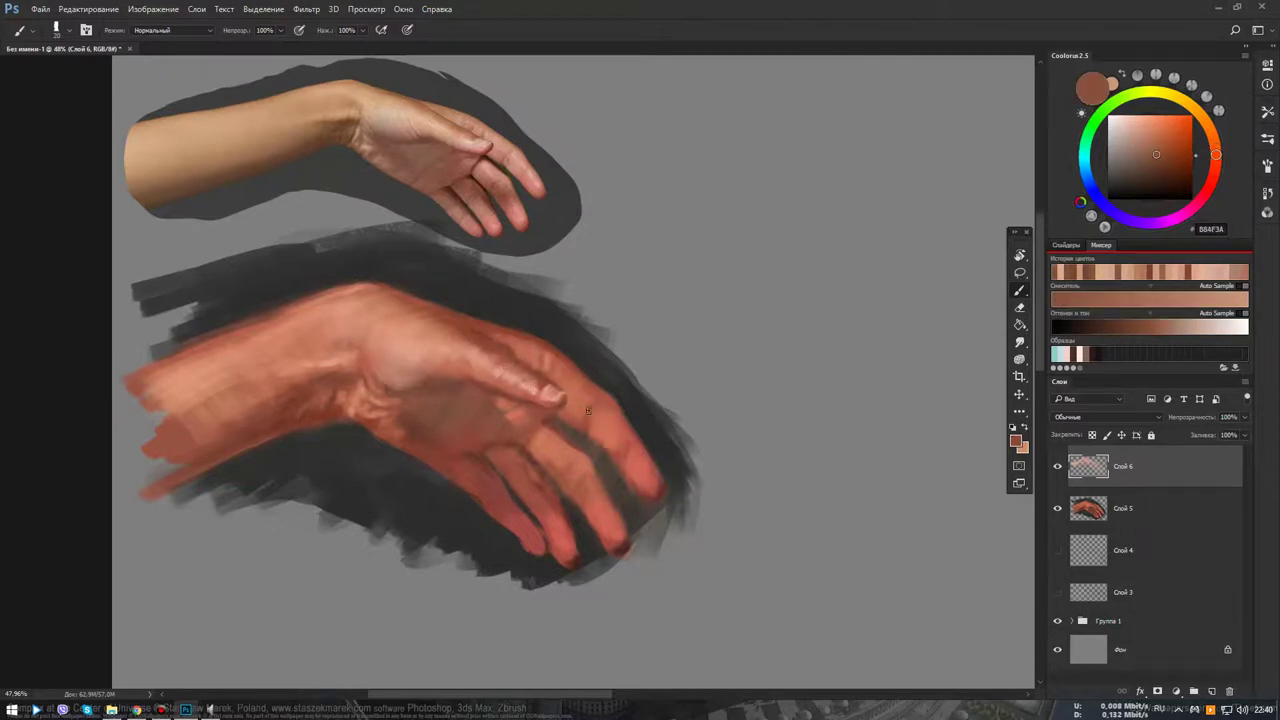
left_click(541, 384, "alt")
Push the colour redder, lighten it to pale cream E2C9B8, and bring the reference fingers into view
left_click_drag(1207, 168, 1193, 180)
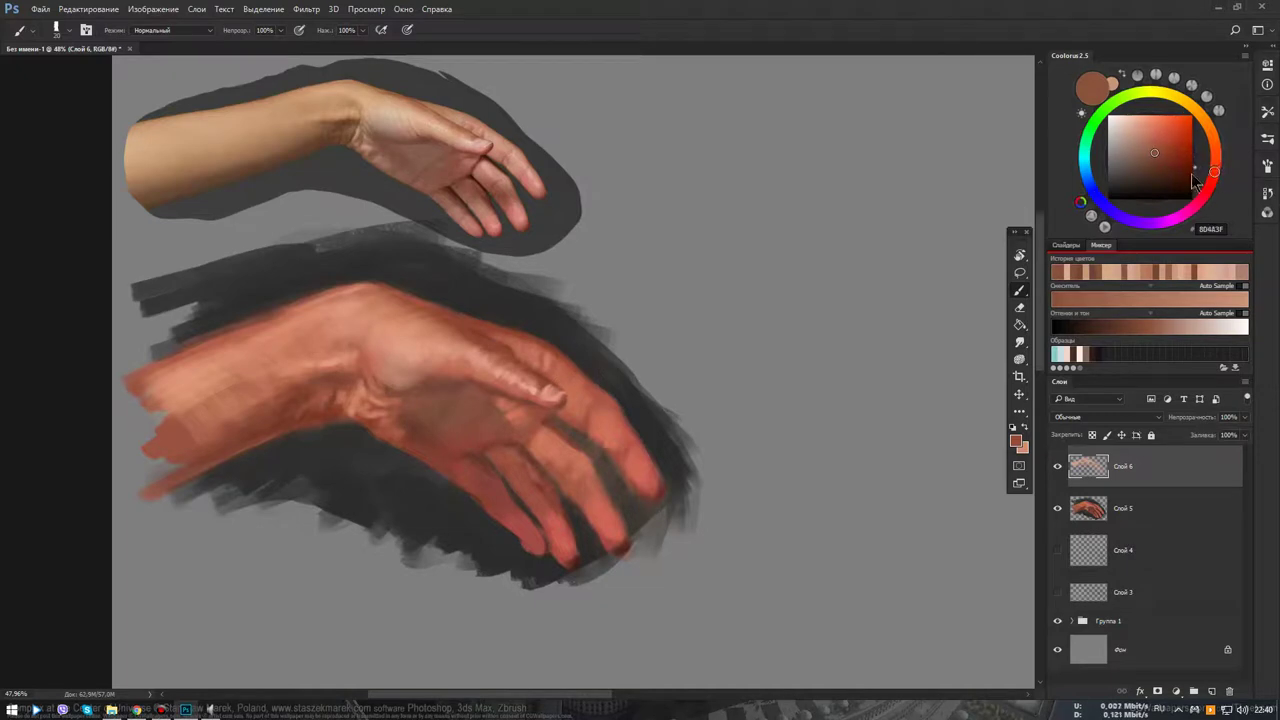
scroll(571, 391, "up", 3)
left_click(565, 391, "alt")
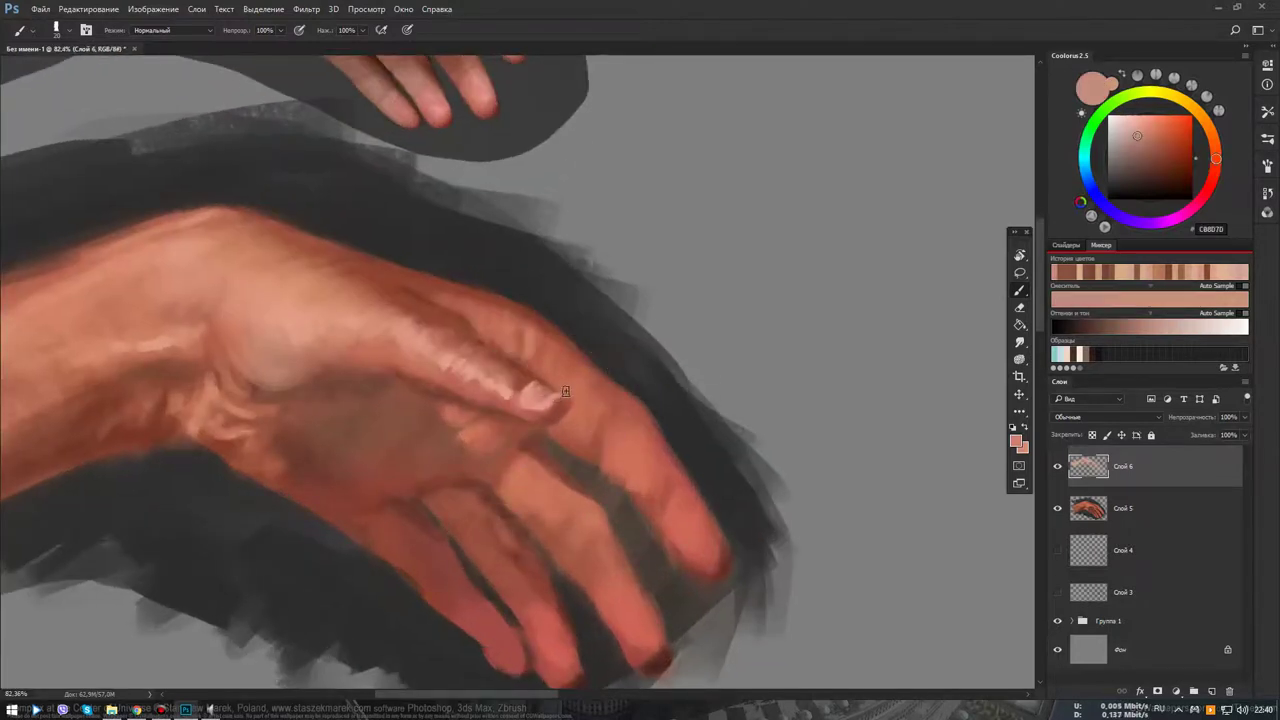
left_click(1124, 133)
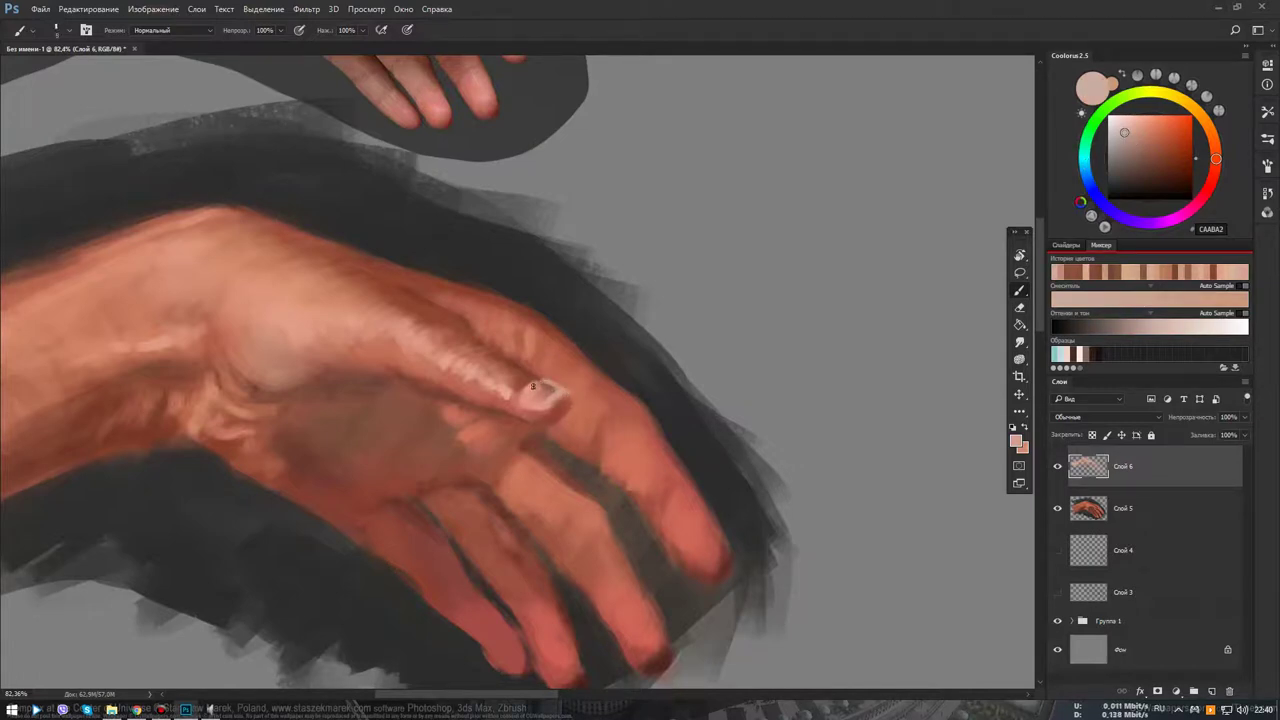
left_click(1126, 124)
scroll(1150, 135, "up", 3)
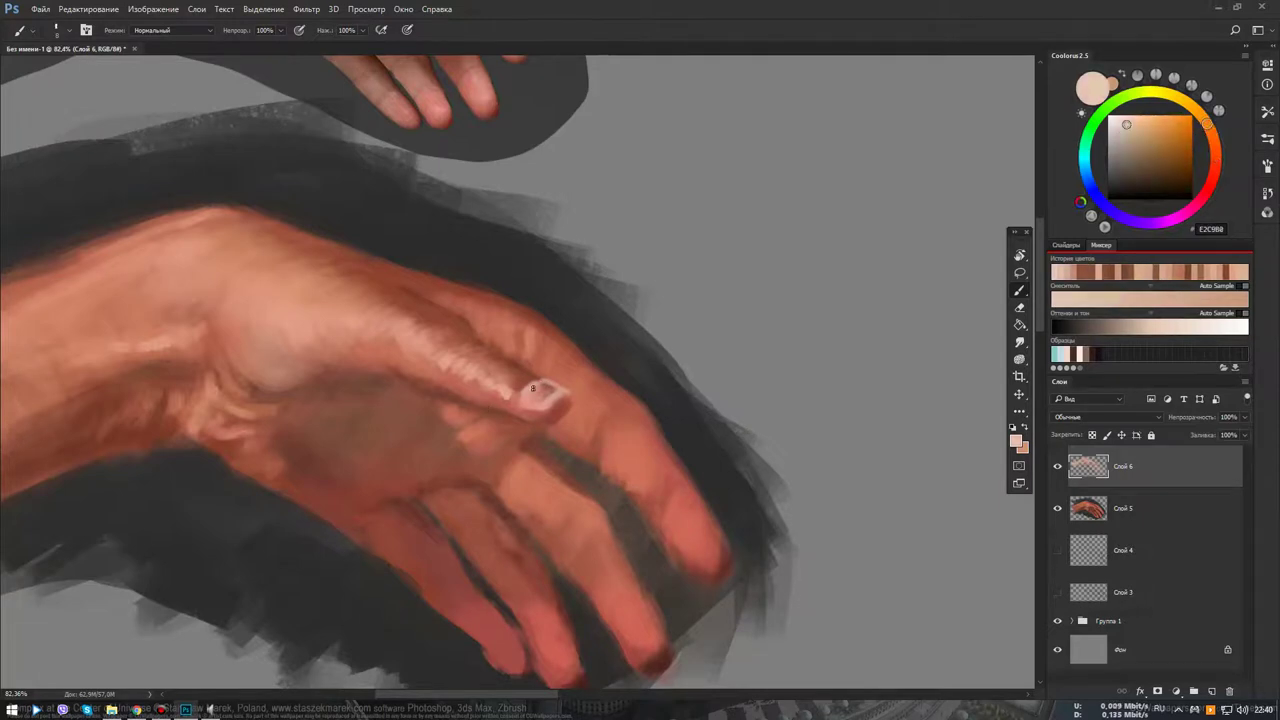
left_click_drag(526, 393, 531, 492)
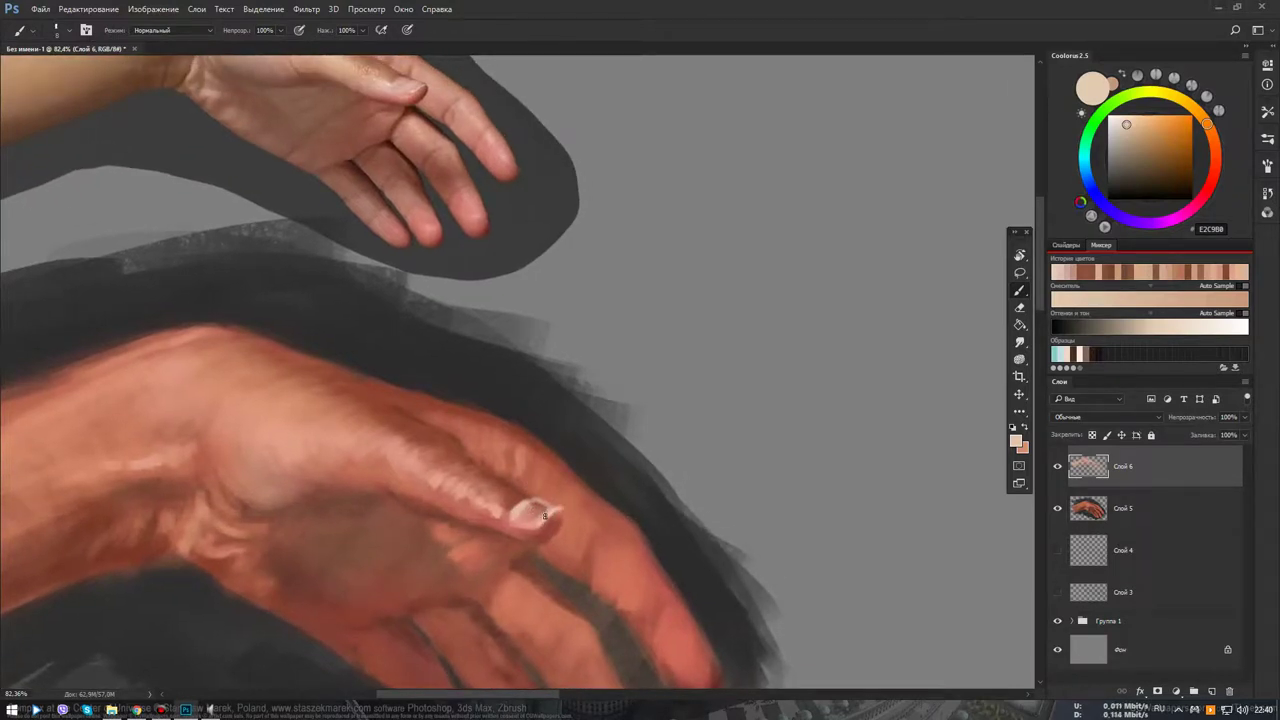
Enlarge the brush, sample a pale pink from the nail, and brighten the fingernail with it
left_click(1212, 168)
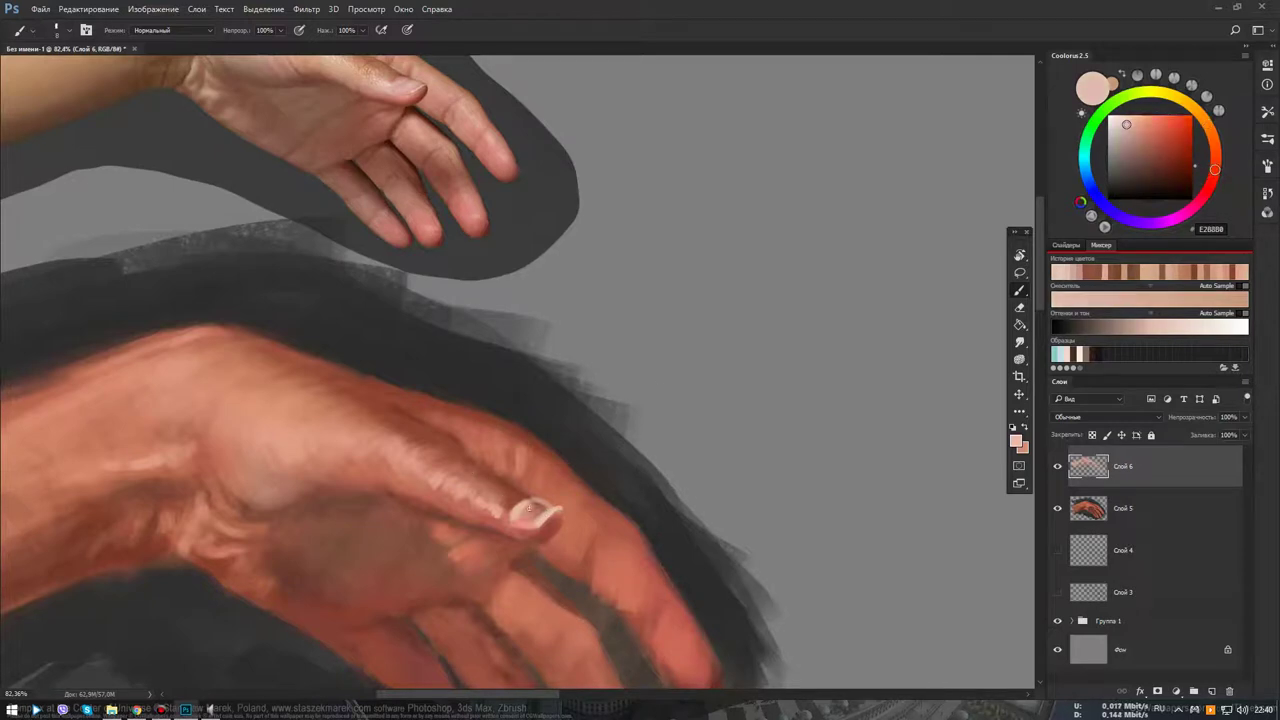
key("bracketright")
key("bracketright")
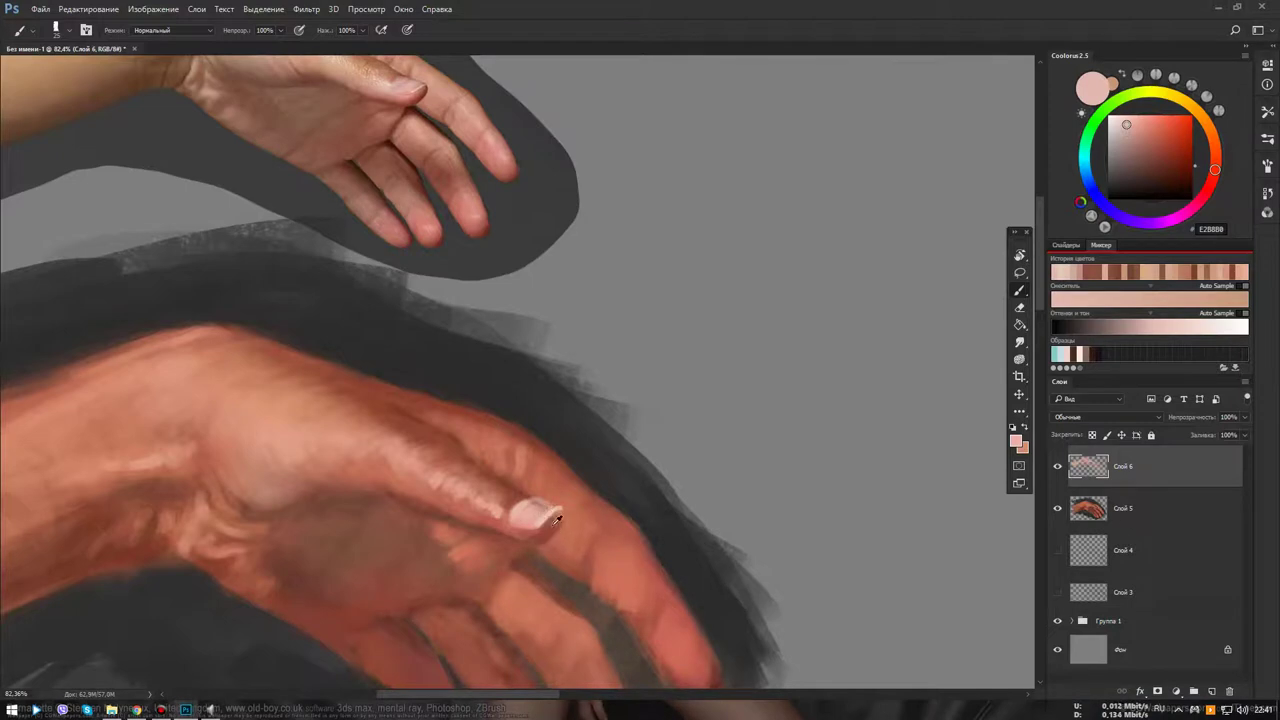
left_click(688, 557, "alt")
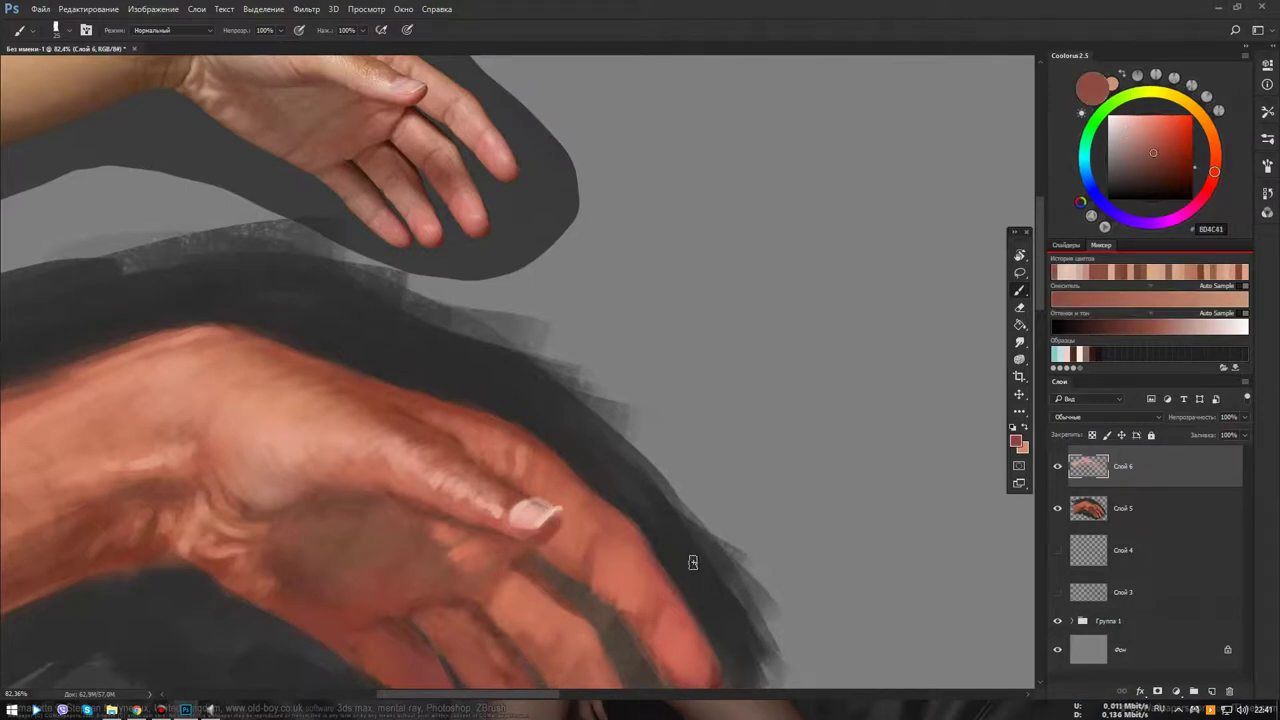
left_click(546, 522, "alt")
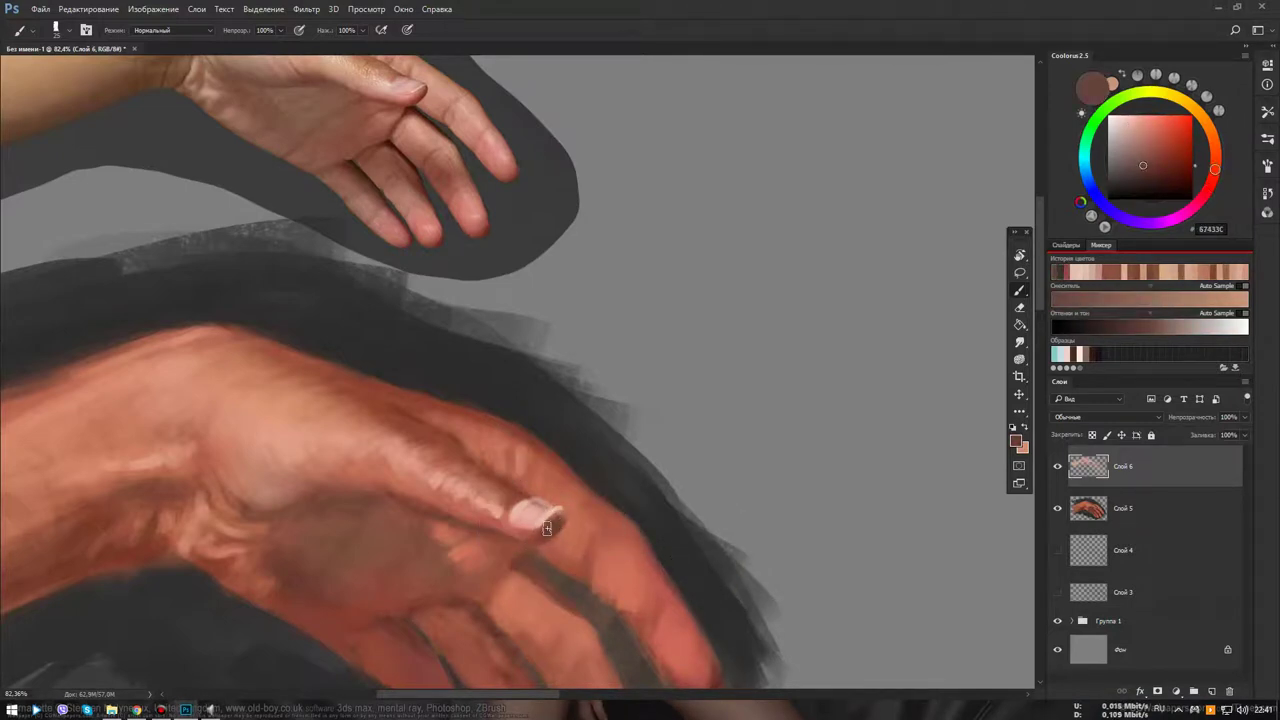
left_click(551, 529, "alt")
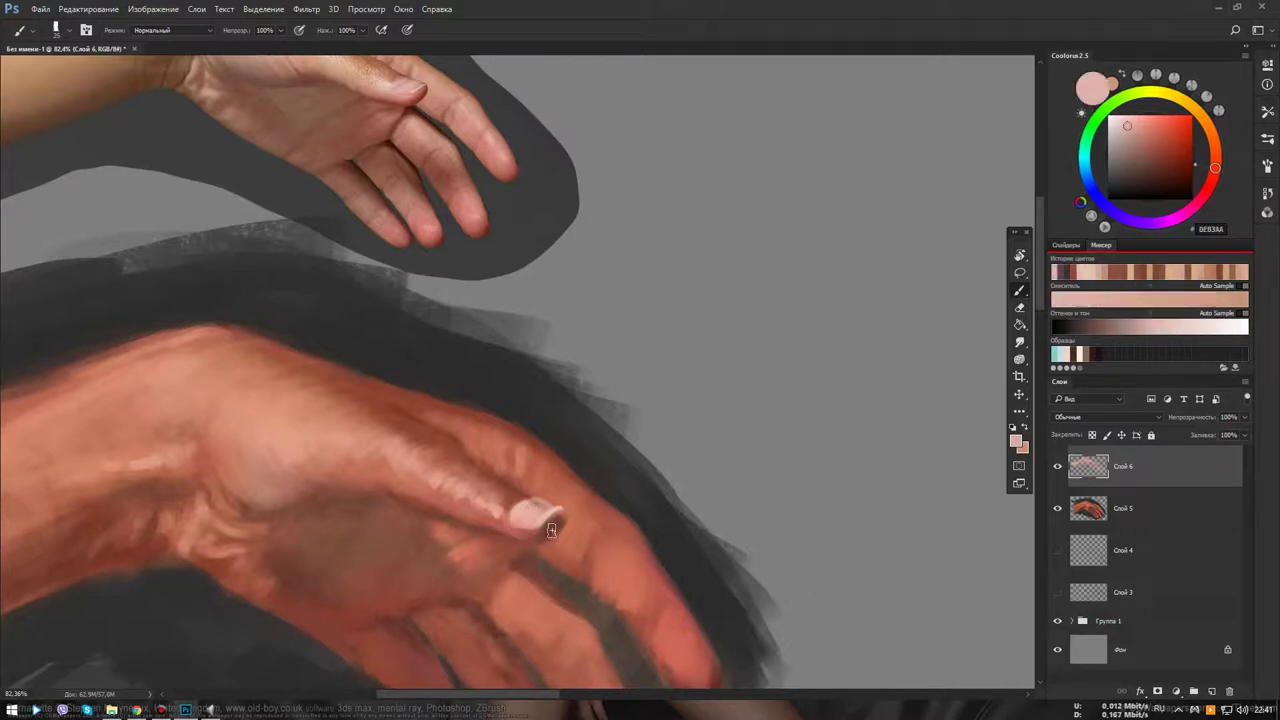
left_click_drag(526, 535, 505, 532)
Mix a deep saturated red-brown and paint a dark shadow under the fingernail
left_click(438, 510, "alt")
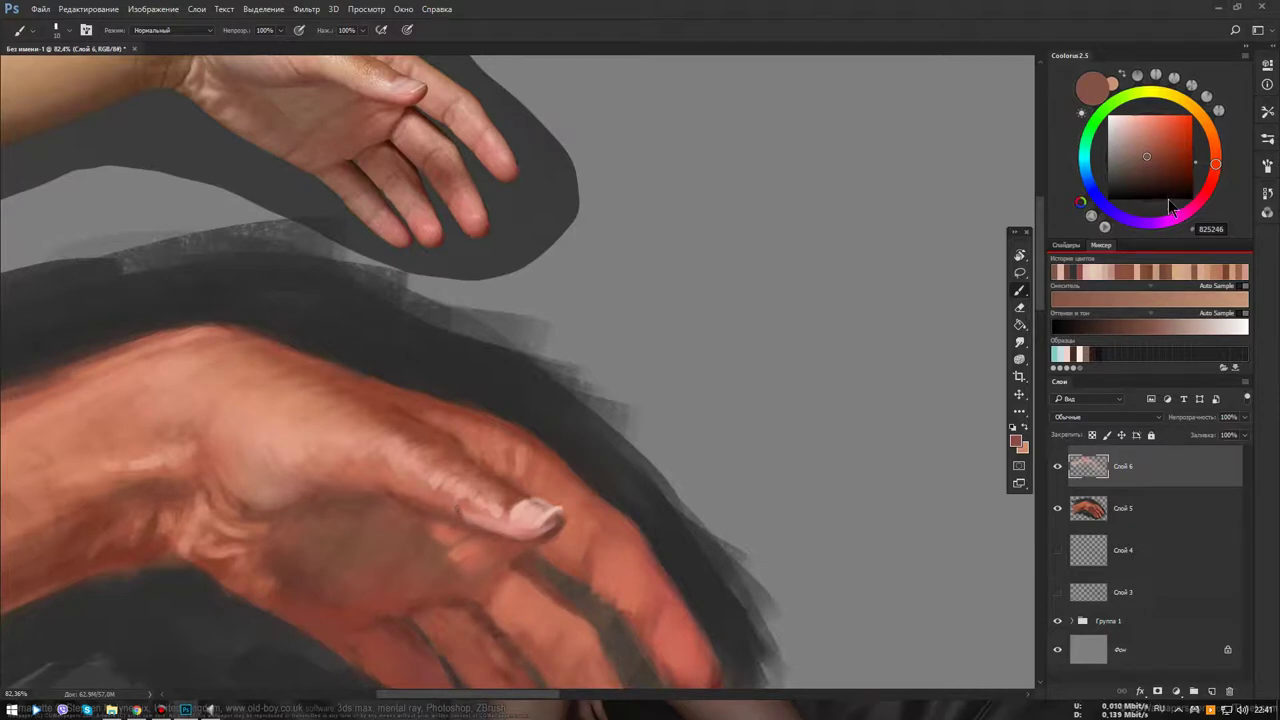
left_click(1210, 183)
left_click(1157, 164)
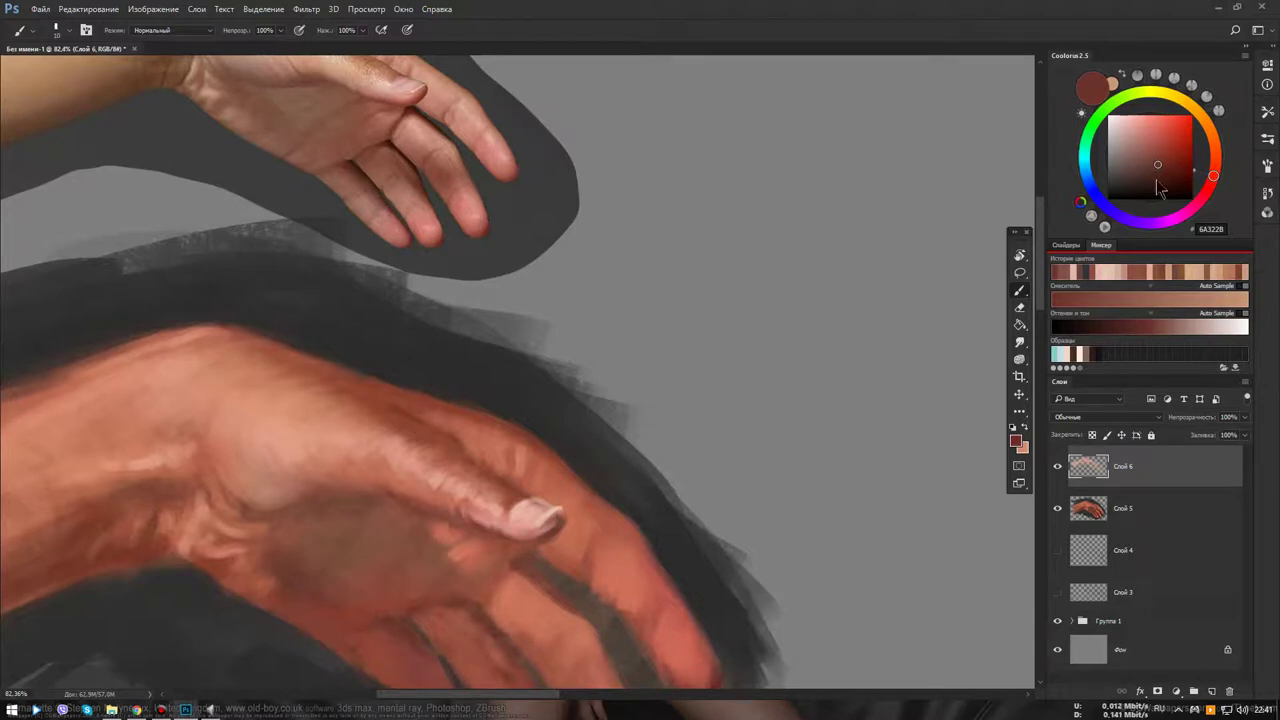
left_click(1178, 160)
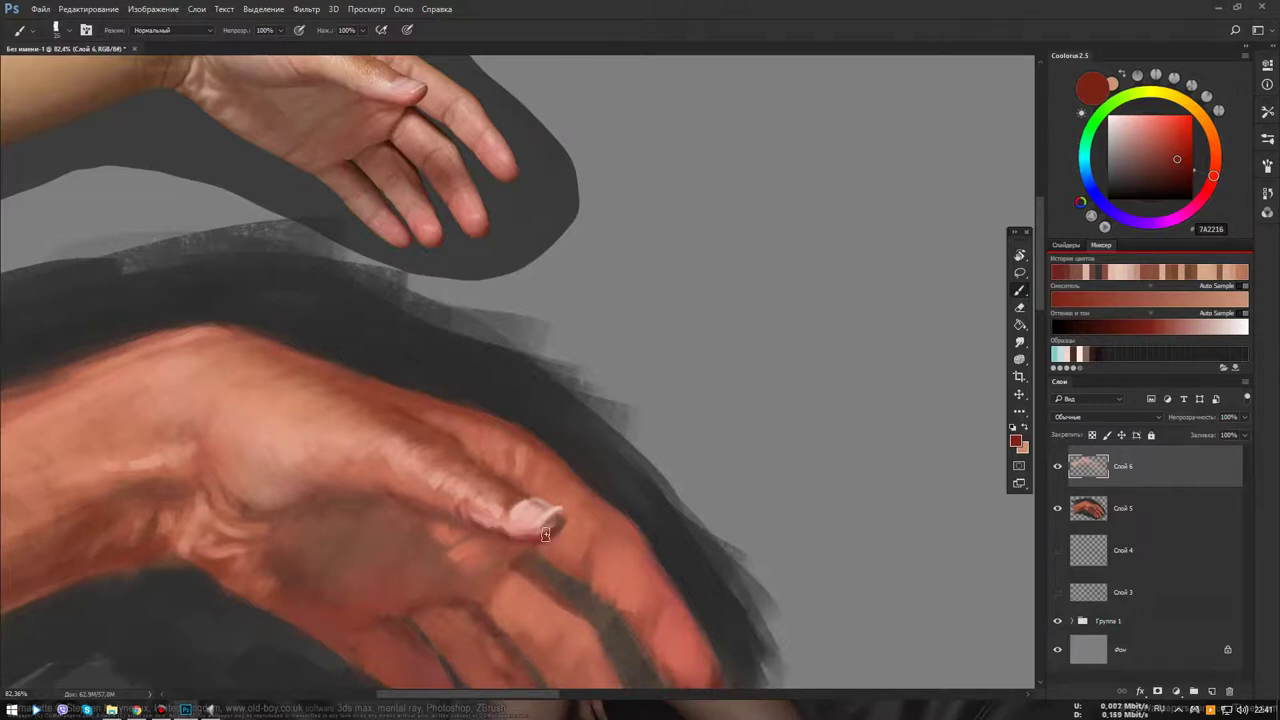
left_click_drag(550, 532, 526, 542)
left_click(1154, 172)
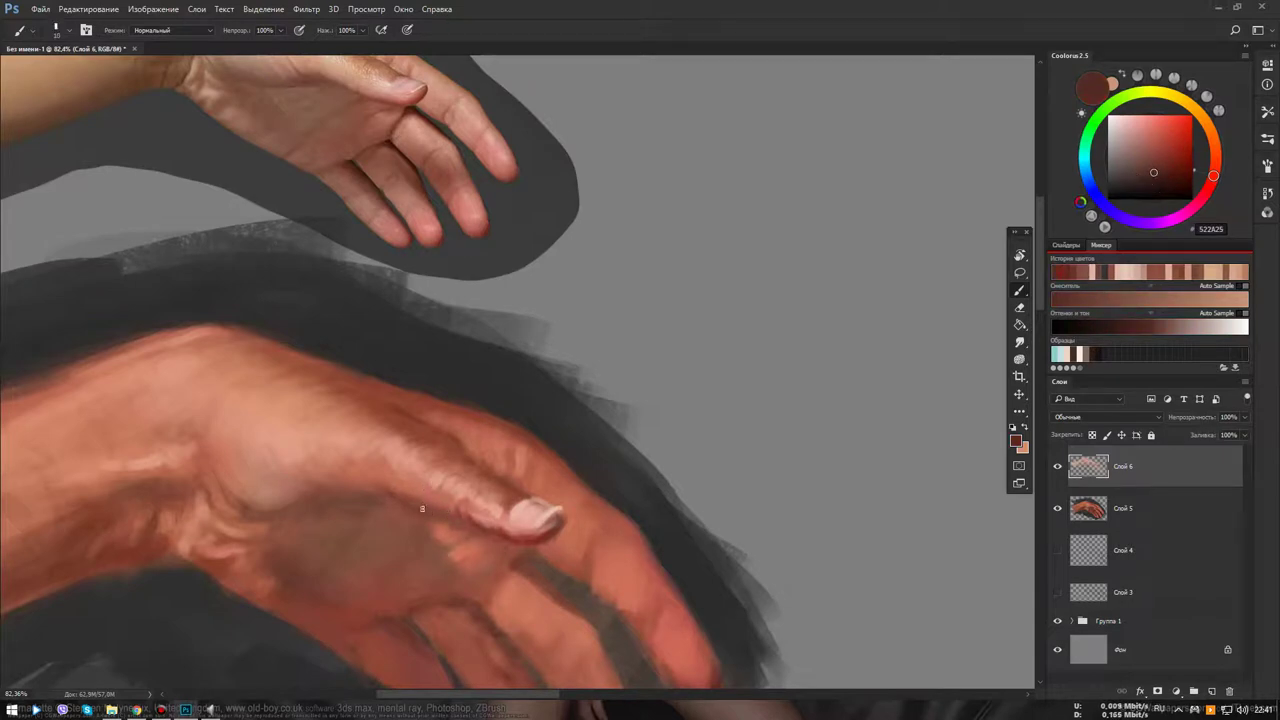
With a tiny brush in the pale nail tone, dab a highlight near the knuckle and fit the image
left_click(277, 438, "alt")
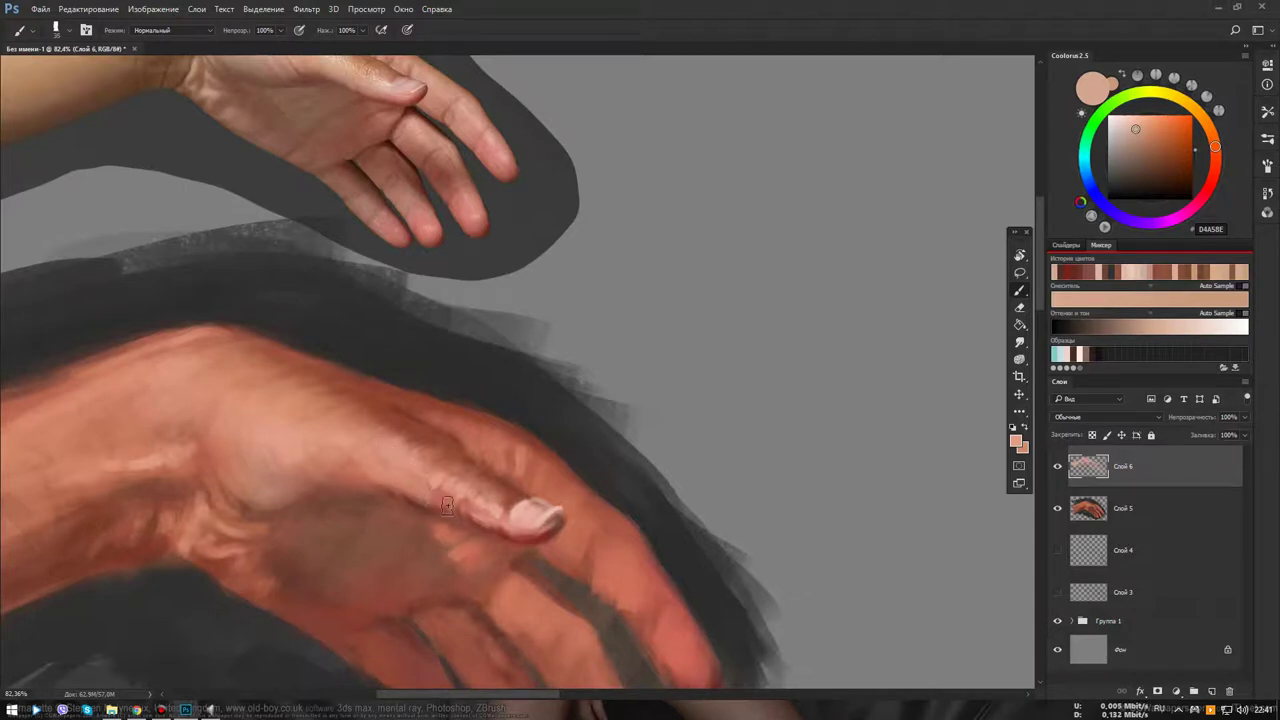
left_click(550, 508, "alt")
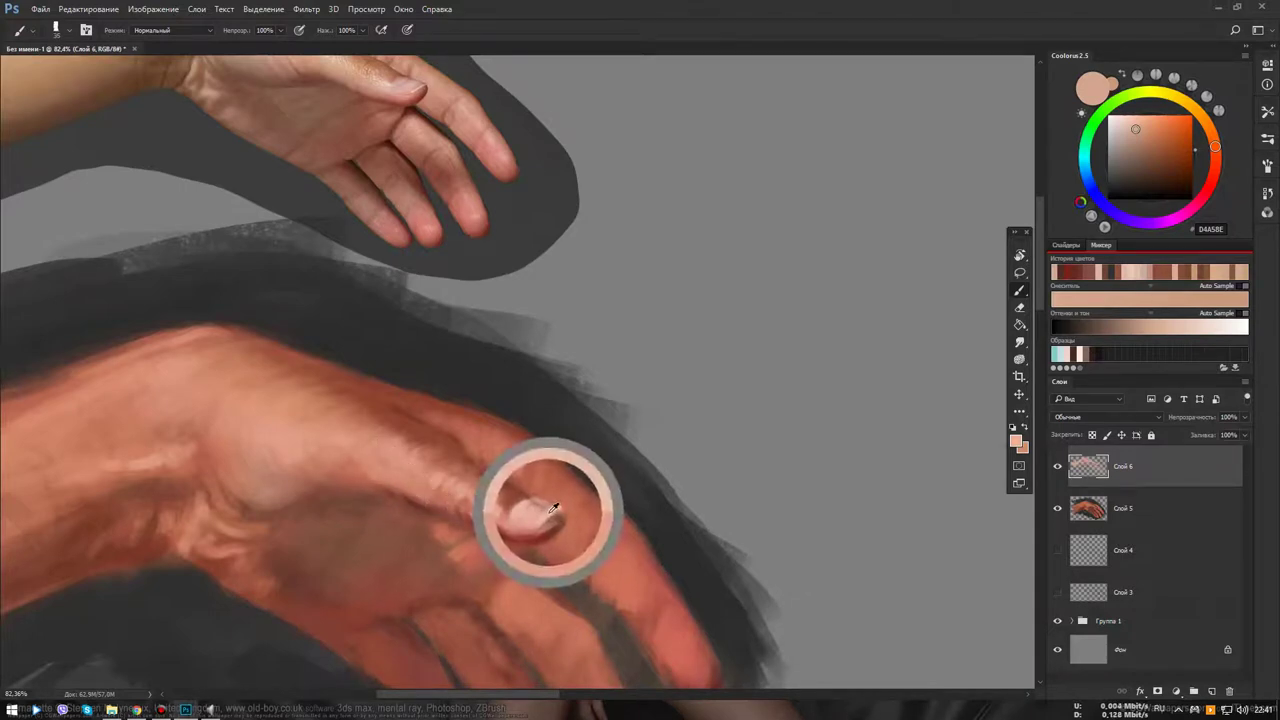
left_click(1124, 121)
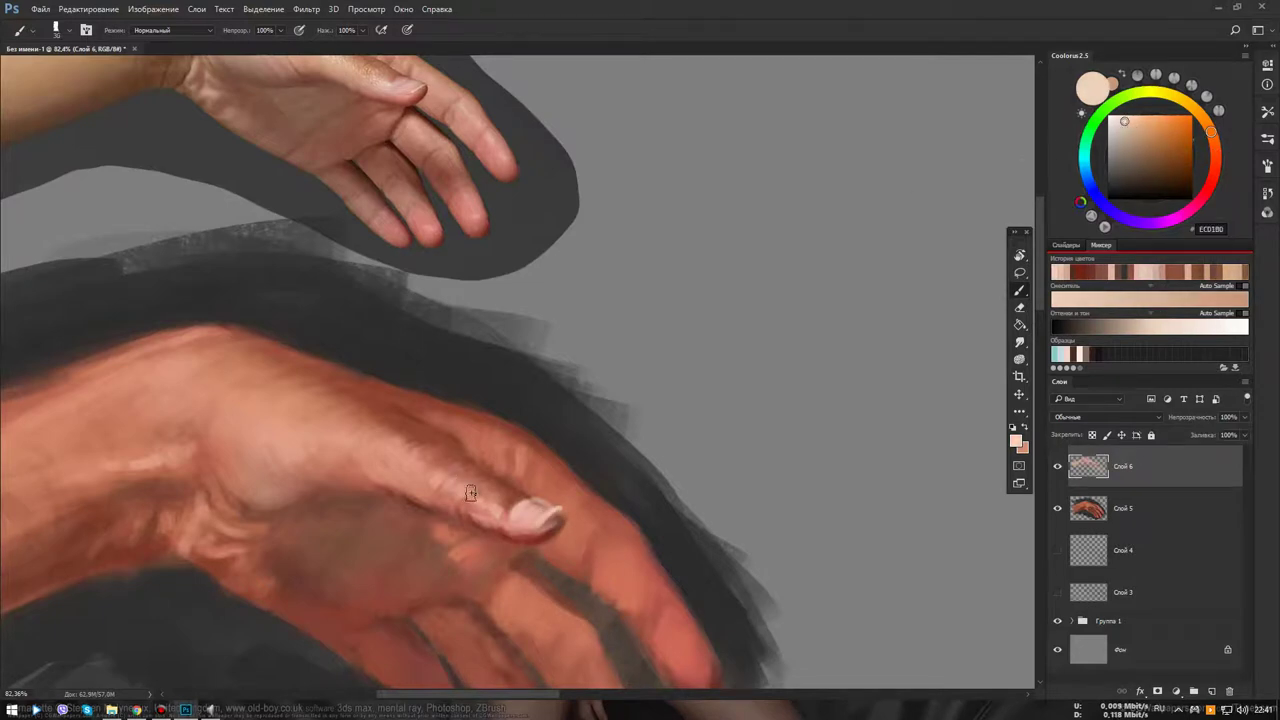
key("bracketleft")
left_click_drag(465, 484, 459, 483)
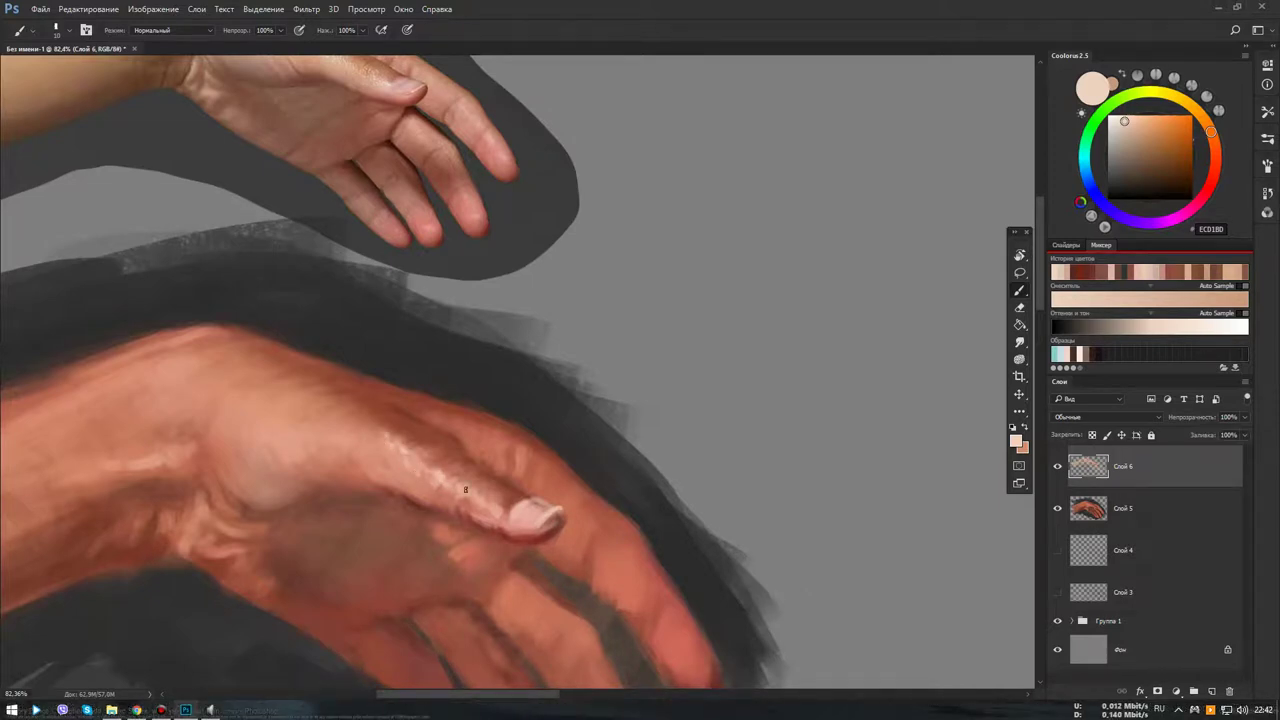
key("ctrl+0")
Zoom until the hand fills the view and smooth the index-finger ridge highlight with a size-30 brush
left_click(337, 234)
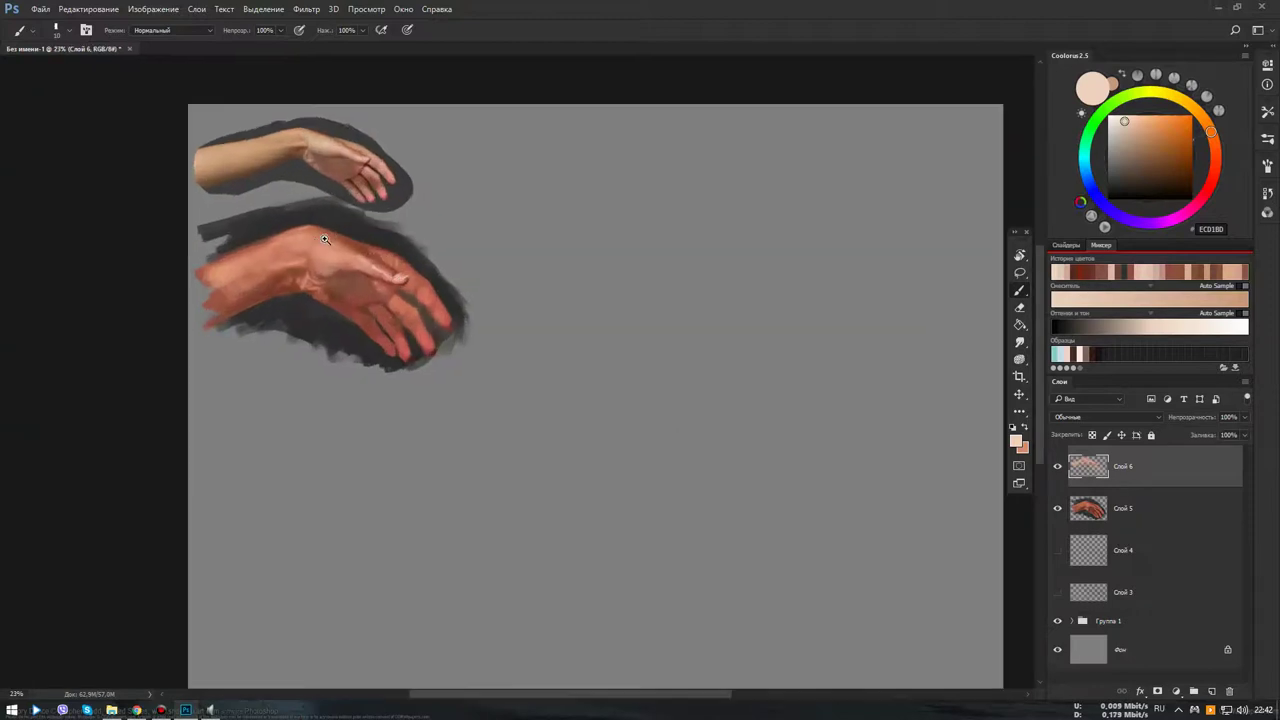
left_click(325, 239)
left_click(360, 229)
left_click(450, 350)
left_click(543, 473)
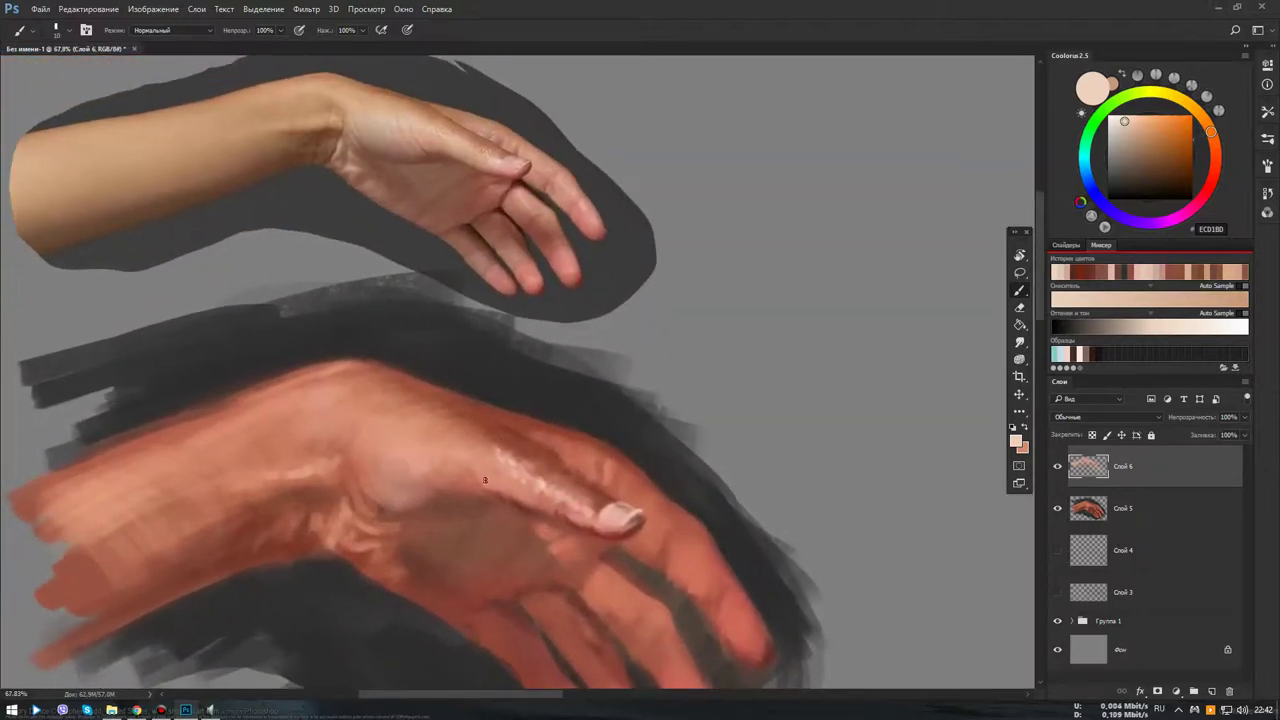
key("bracketright")
key("bracketright")
left_click_drag(543, 488, 494, 458)
key("bracketleft")
key("bracketleft")
Sample mid and dark browns from the hand, warm to a ruddier brown, and shrink the brush to about 10
left_click(422, 473, "alt")
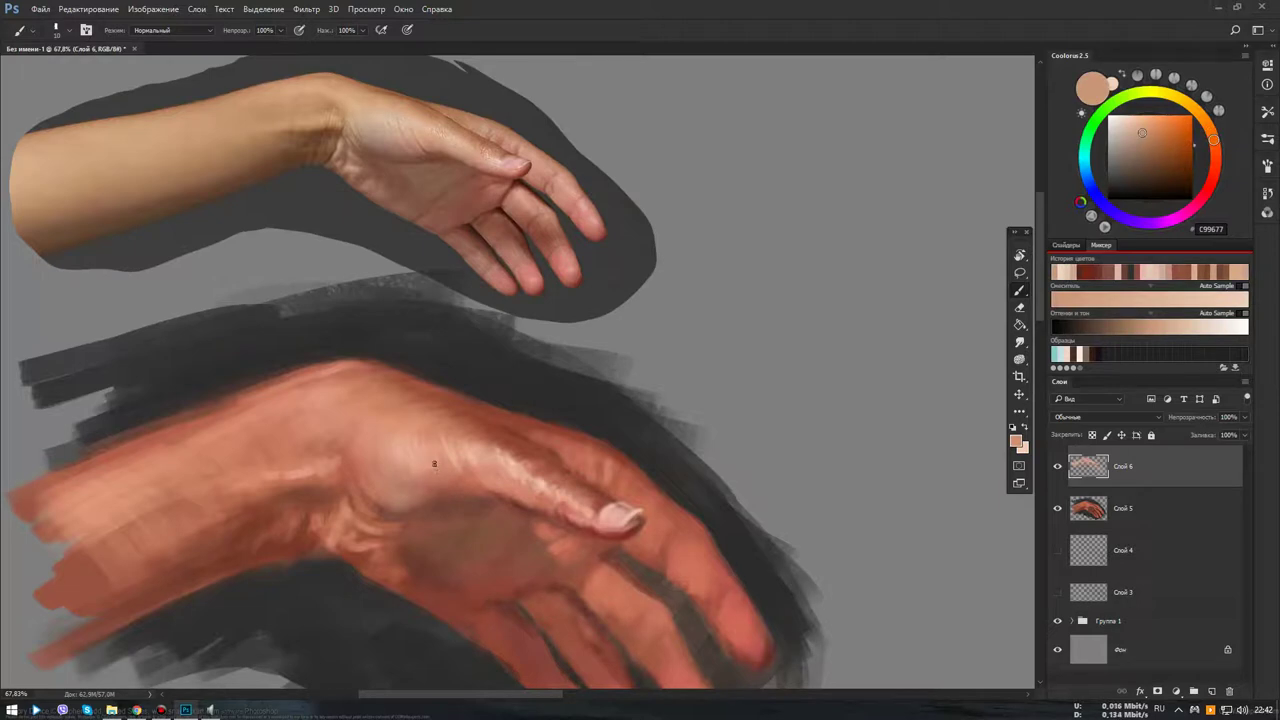
left_click(432, 461, "alt")
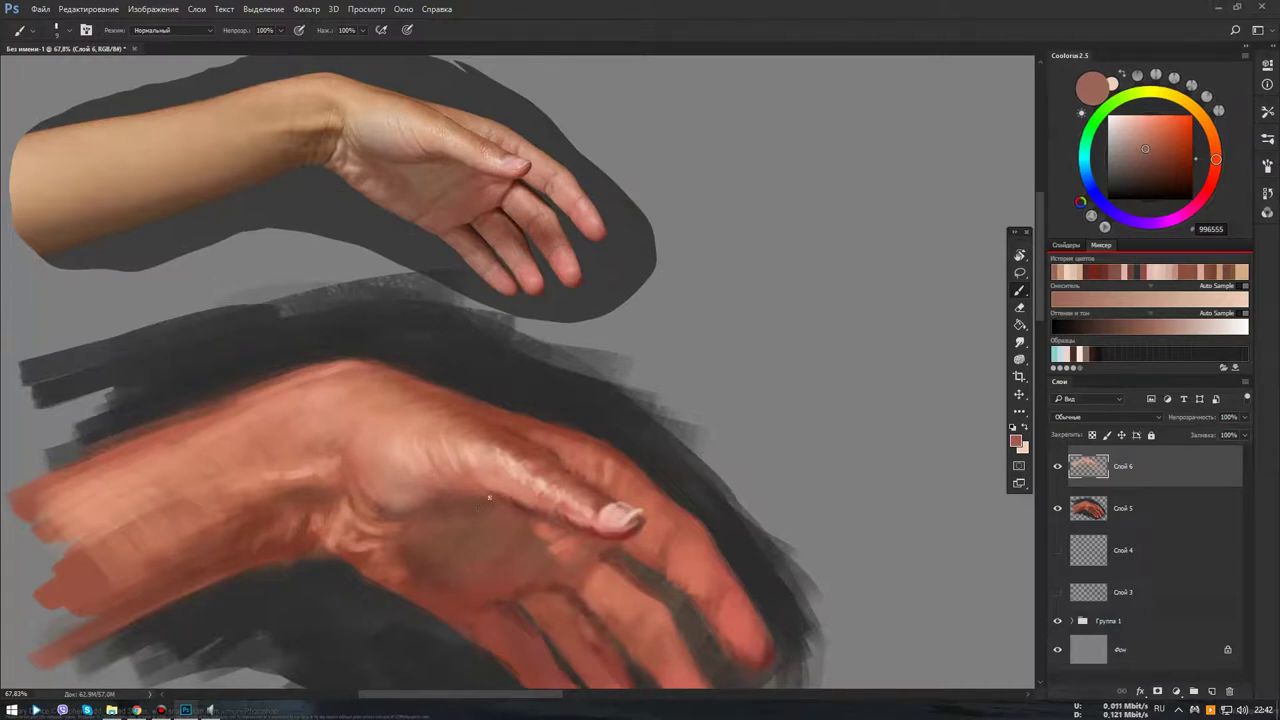
left_click(499, 497, "alt")
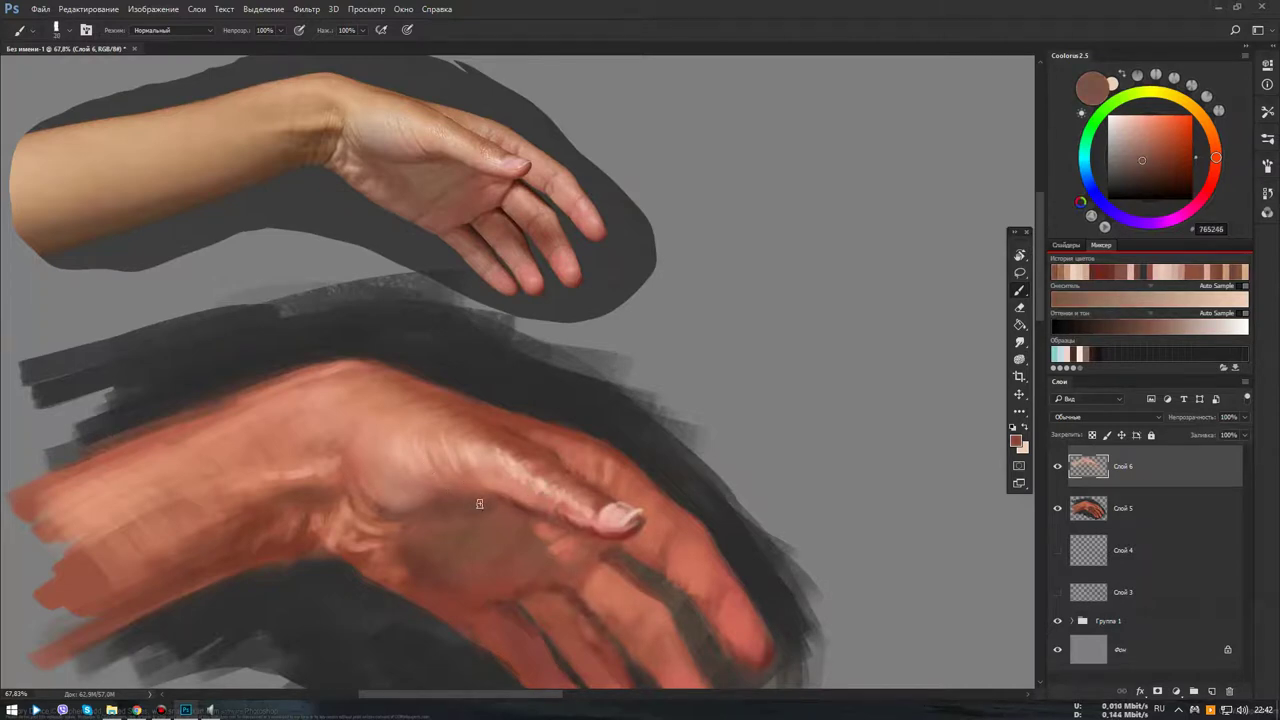
left_click(476, 489, "alt")
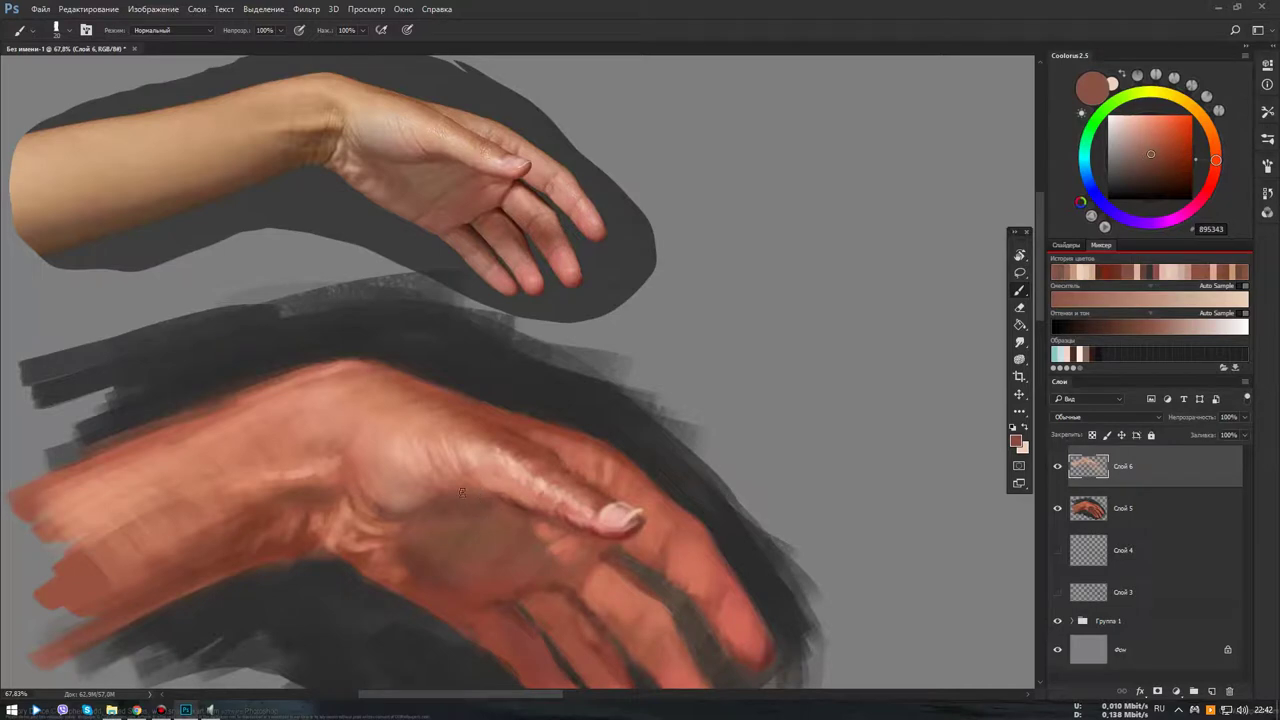
left_click(517, 505, "alt")
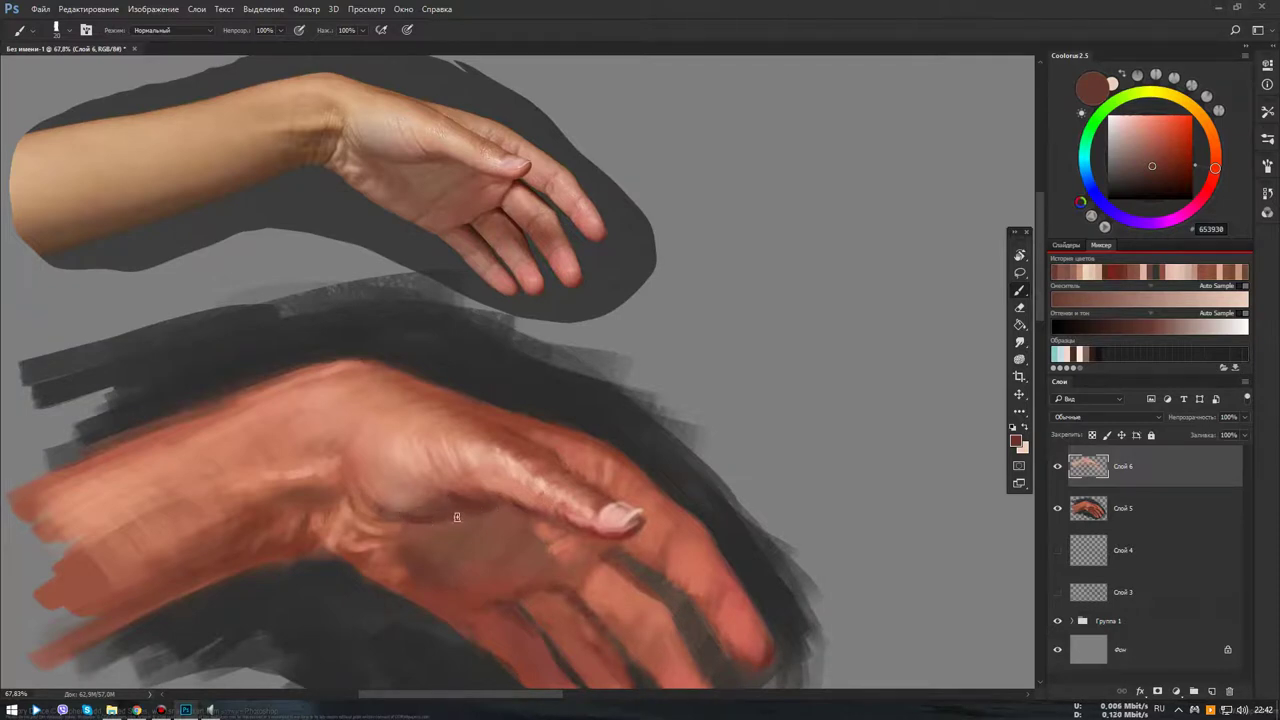
left_click(444, 533, "alt")
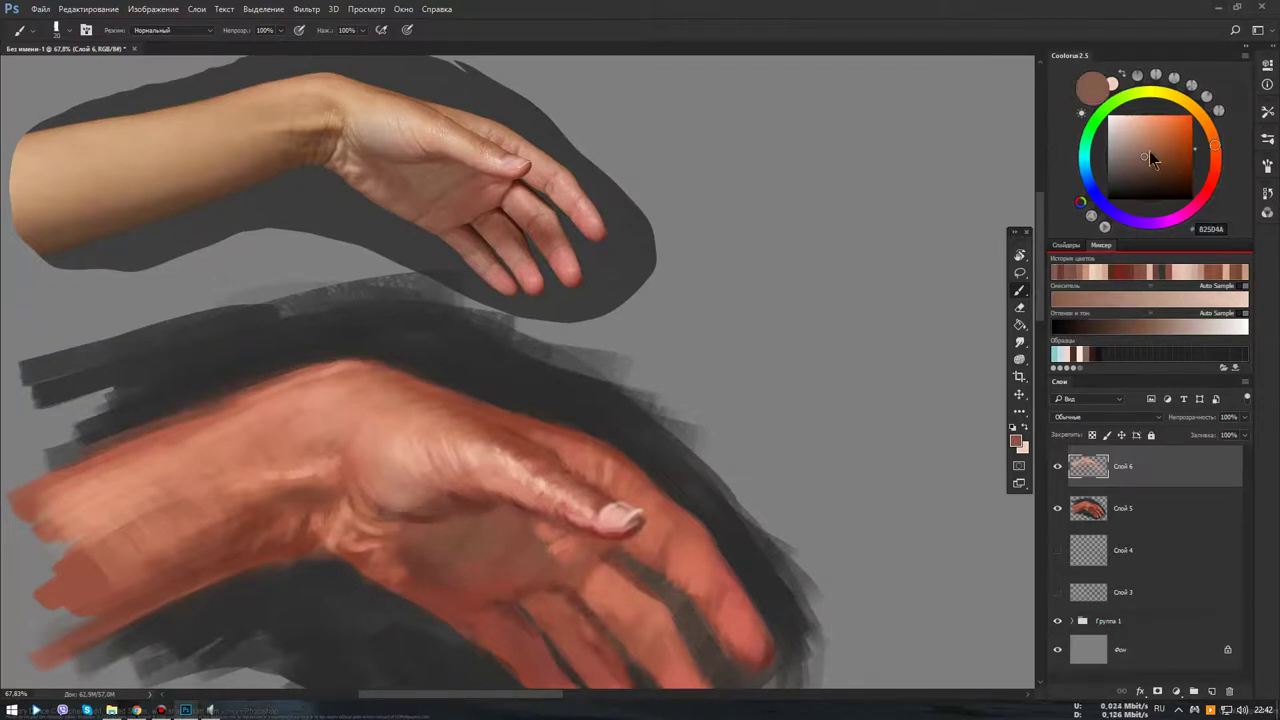
left_click(1149, 153)
left_click_drag(1214, 145, 1211, 132)
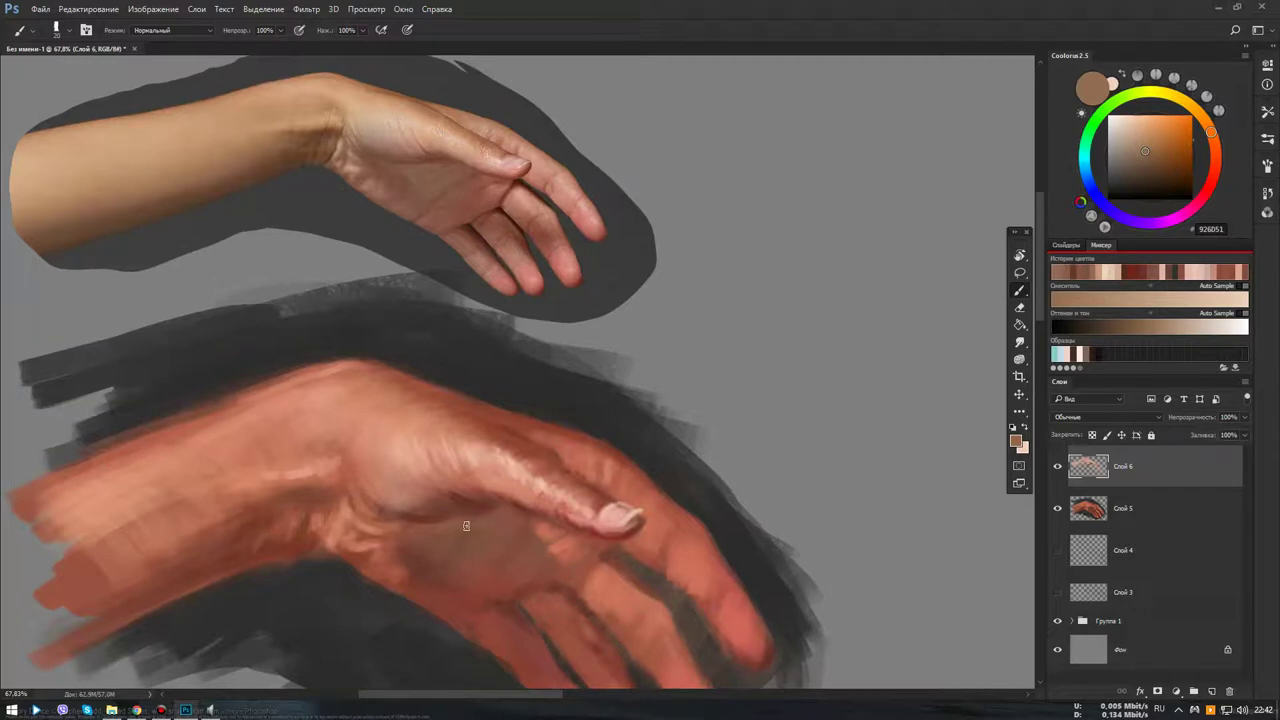
key("bracketleft")
key("bracketleft")
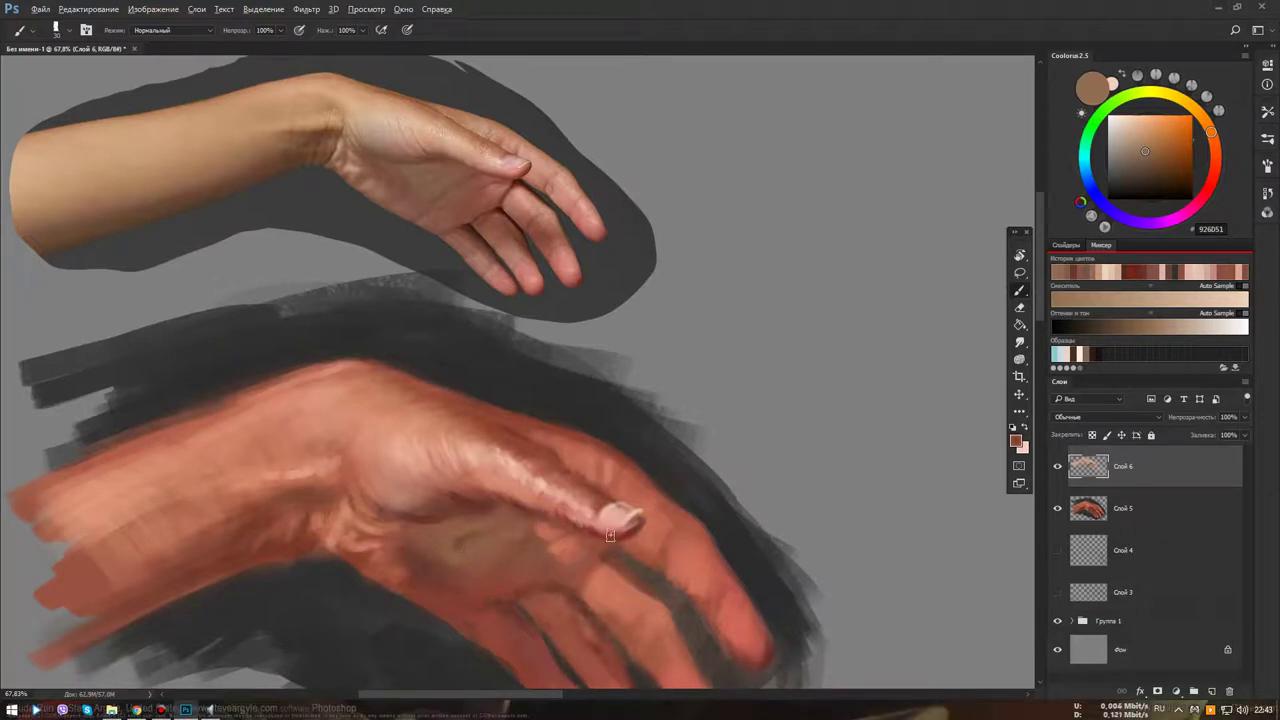
Paint a light warm skin-tone stroke across the hand's centre, then sample the peach B8775F
left_click(522, 558, "alt")
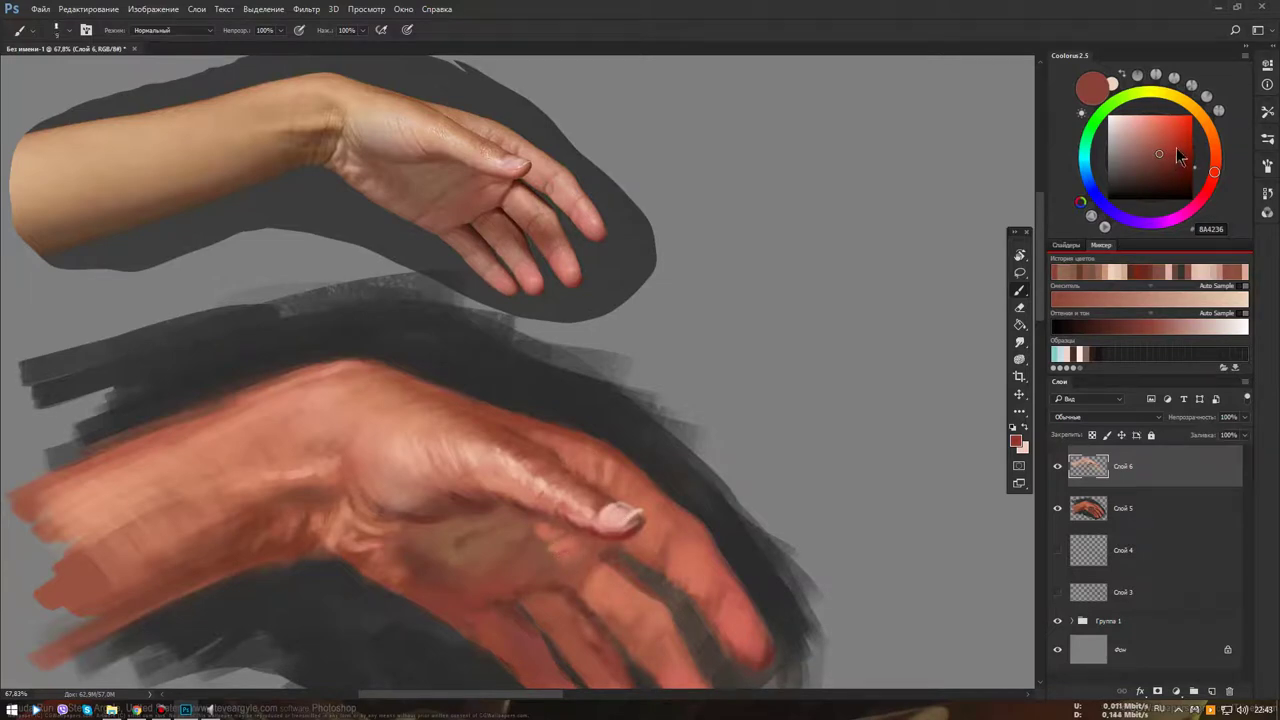
left_click(1174, 148)
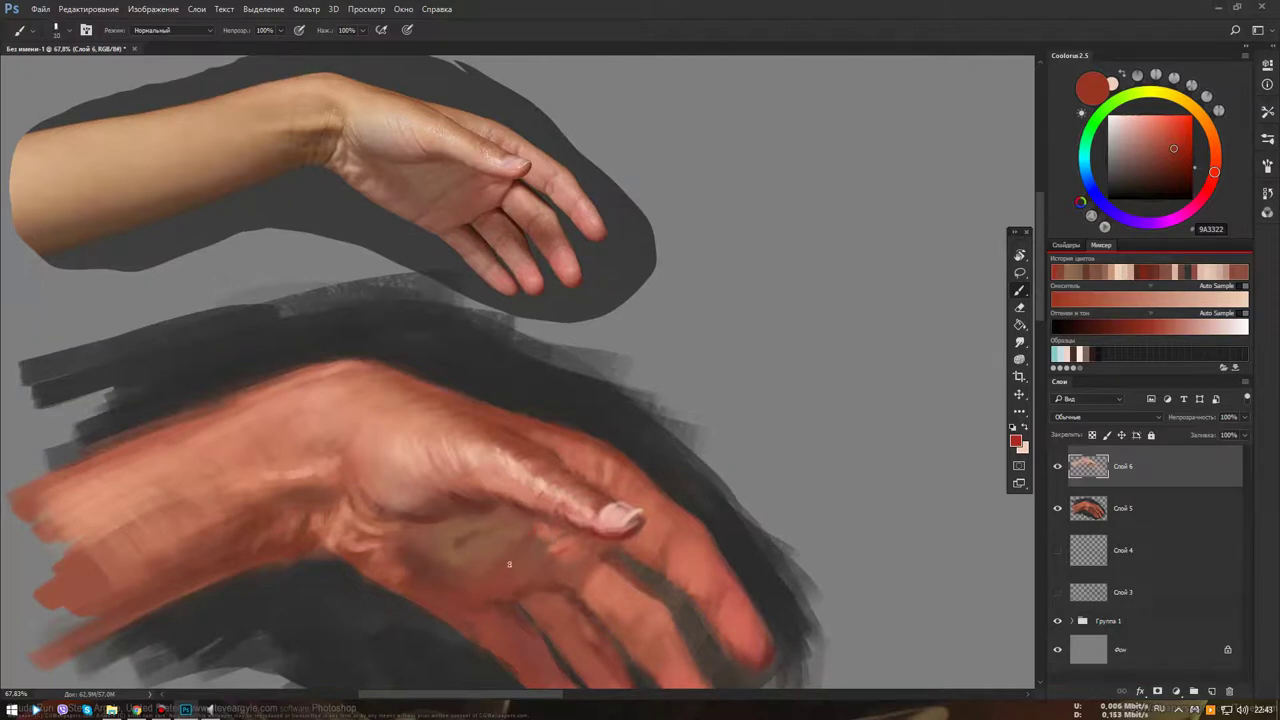
left_click(526, 522, "alt")
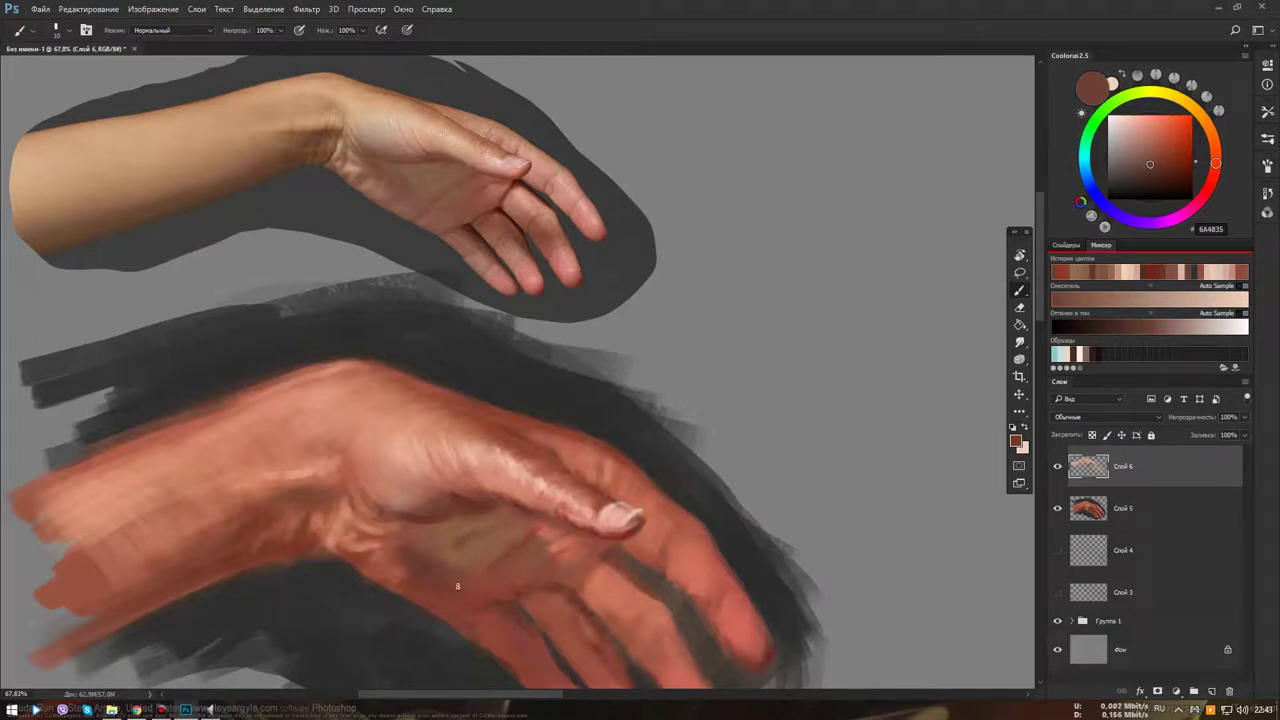
left_click(489, 543, "alt")
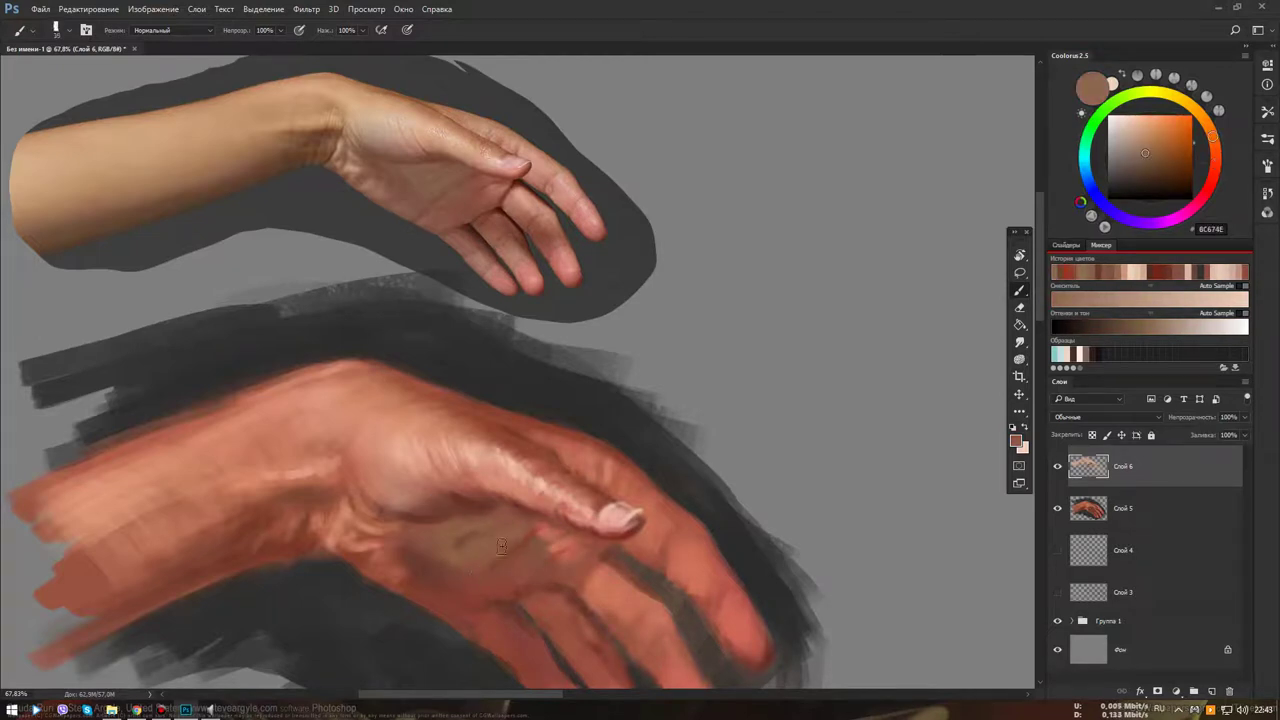
left_click(1145, 139)
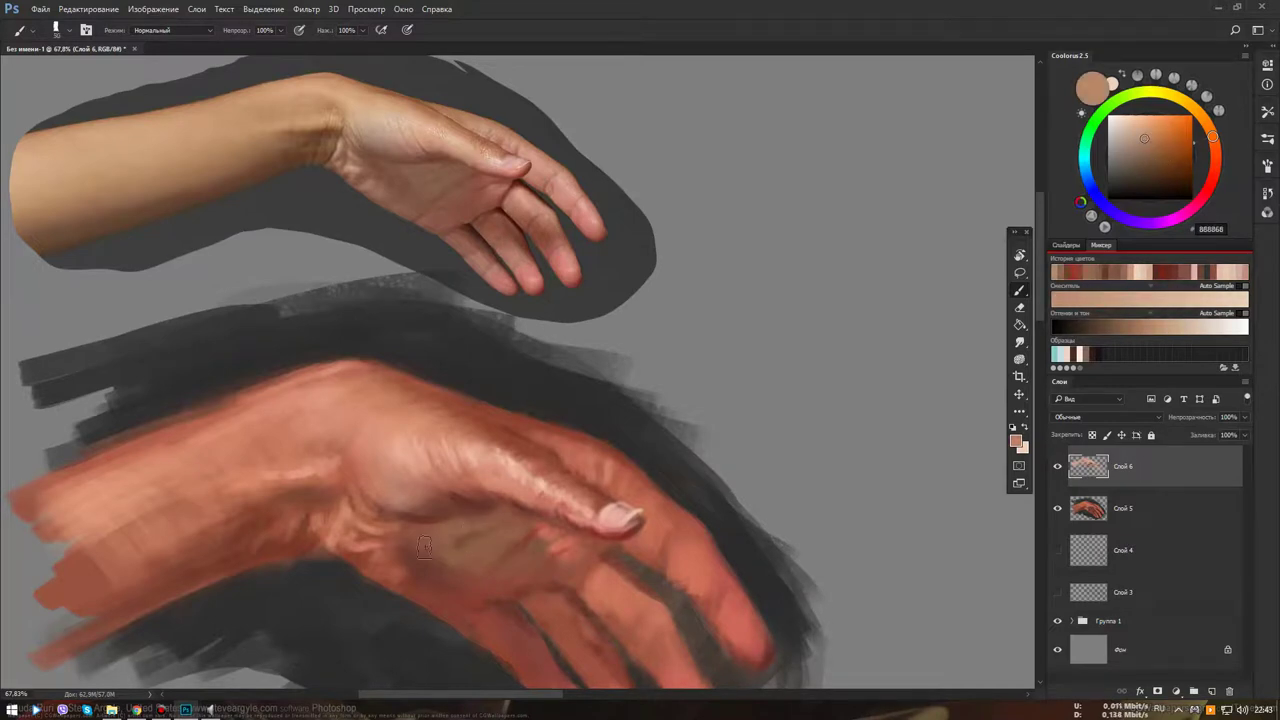
mouse_move(432, 530)
left_mouse_down()
mouse_move(465, 547)
mouse_move(423, 551)
mouse_move(457, 563)
mouse_move(439, 576)
mouse_move(471, 594)
mouse_move(491, 563)
mouse_move(483, 603)
mouse_move(508, 557)
mouse_move(551, 548)
mouse_move(522, 535)
left_mouse_up()
left_click(561, 545, "alt")
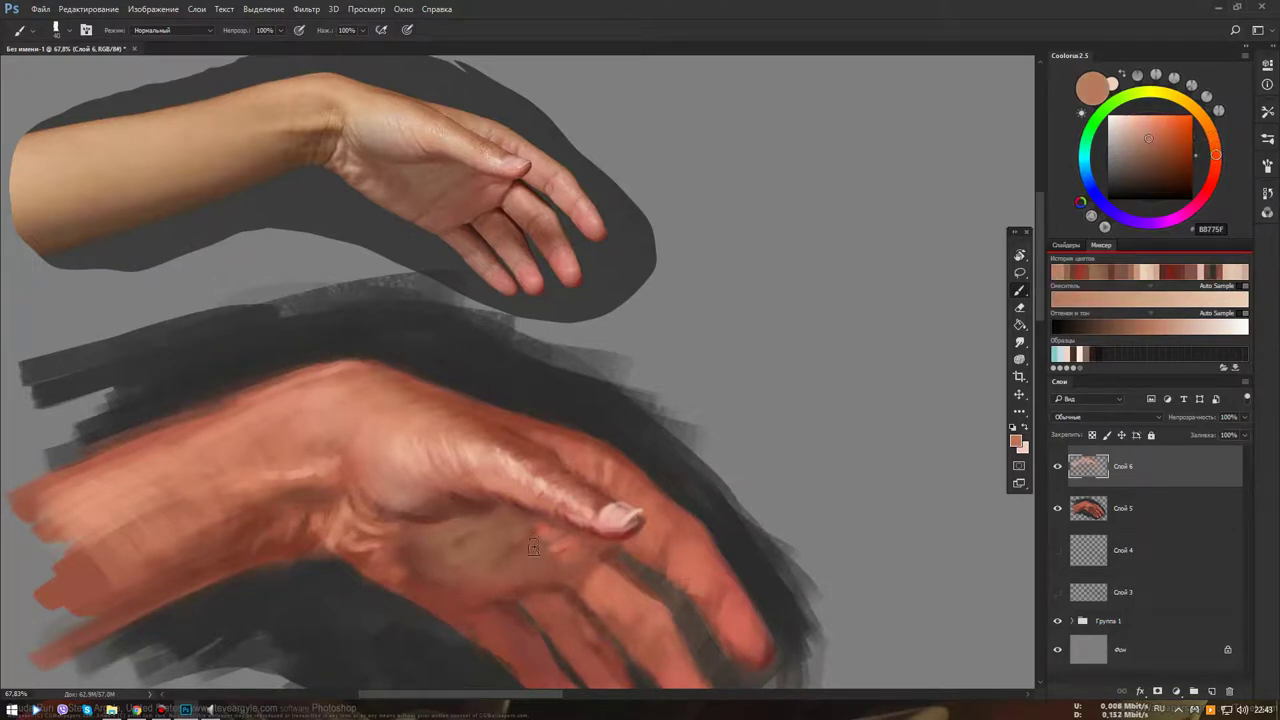
scroll(575, 563, "down", 5)
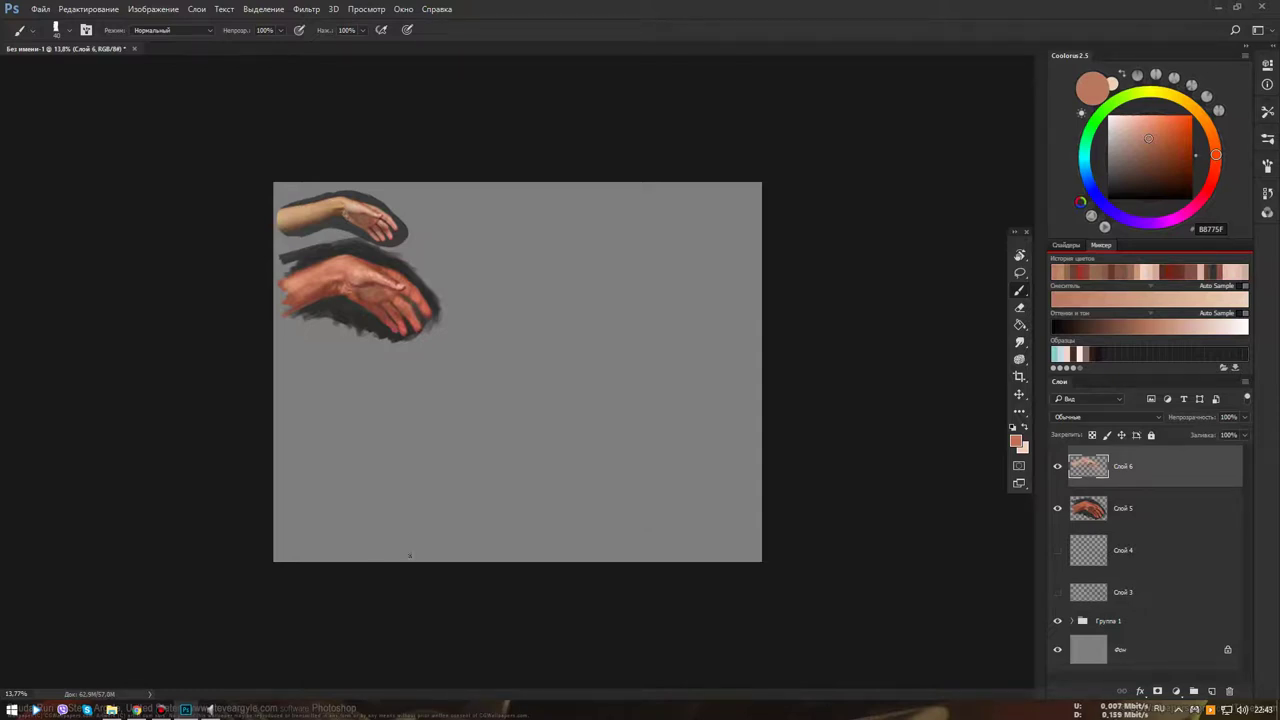
Brush a sampled darker brown over the middle of the hand, then pick deep red-brown 723034
left_click(160, 709)
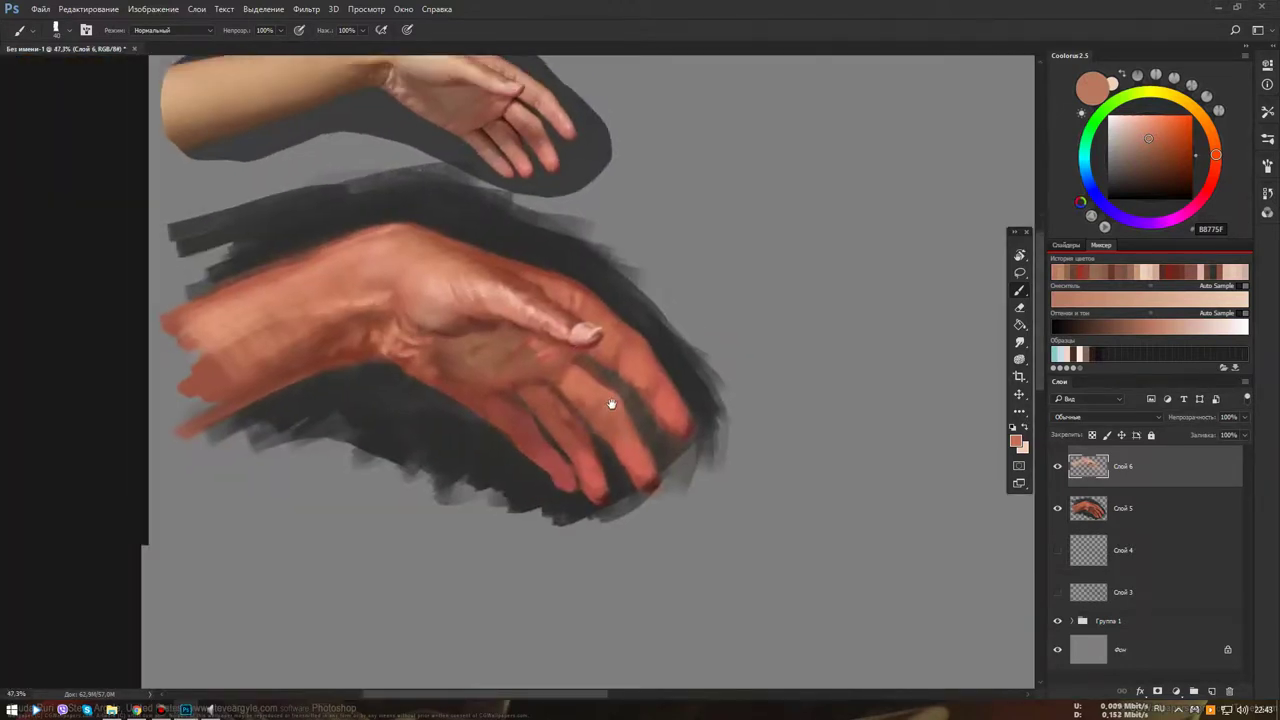
mouse_move(611, 403)
left_mouse_down()
mouse_move(623, 423)
mouse_move(603, 472)
left_mouse_up()
scroll(590, 410, "up", 3)
left_click(490, 404, "alt")
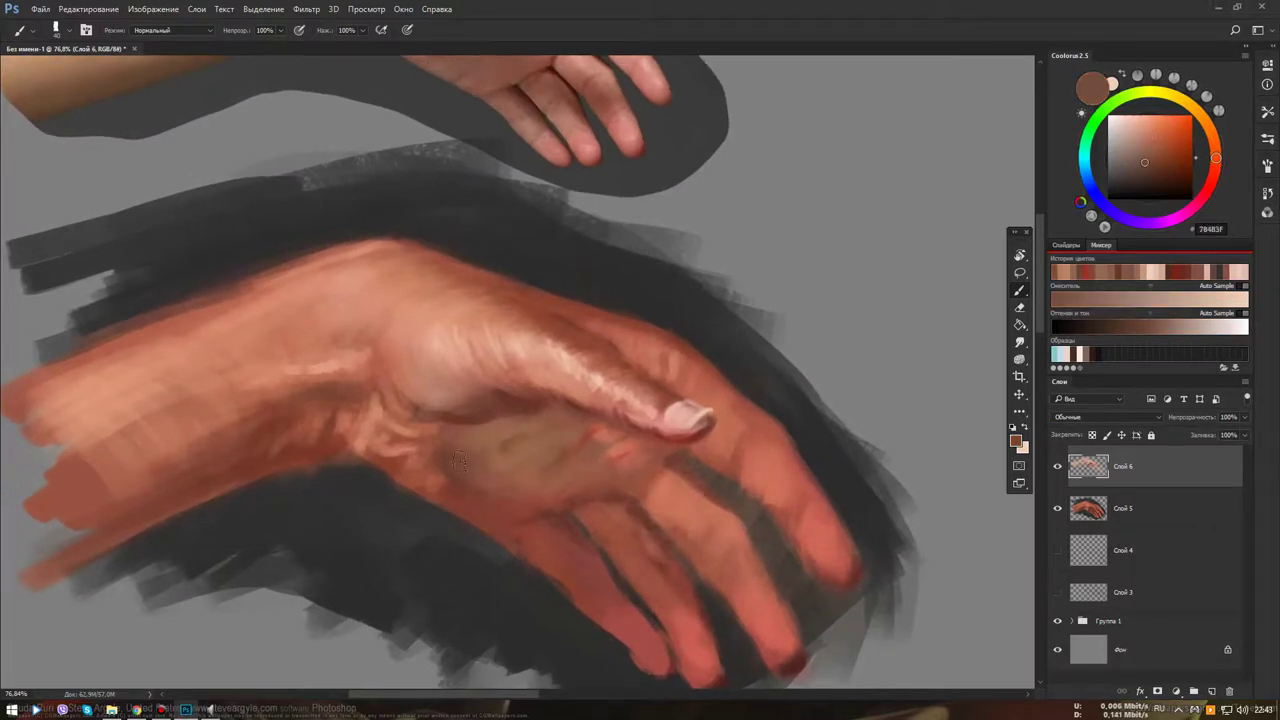
mouse_move(458, 460)
left_mouse_down()
mouse_move(457, 437)
mouse_move(480, 474)
mouse_move(513, 466)
mouse_move(503, 553)
left_mouse_up()
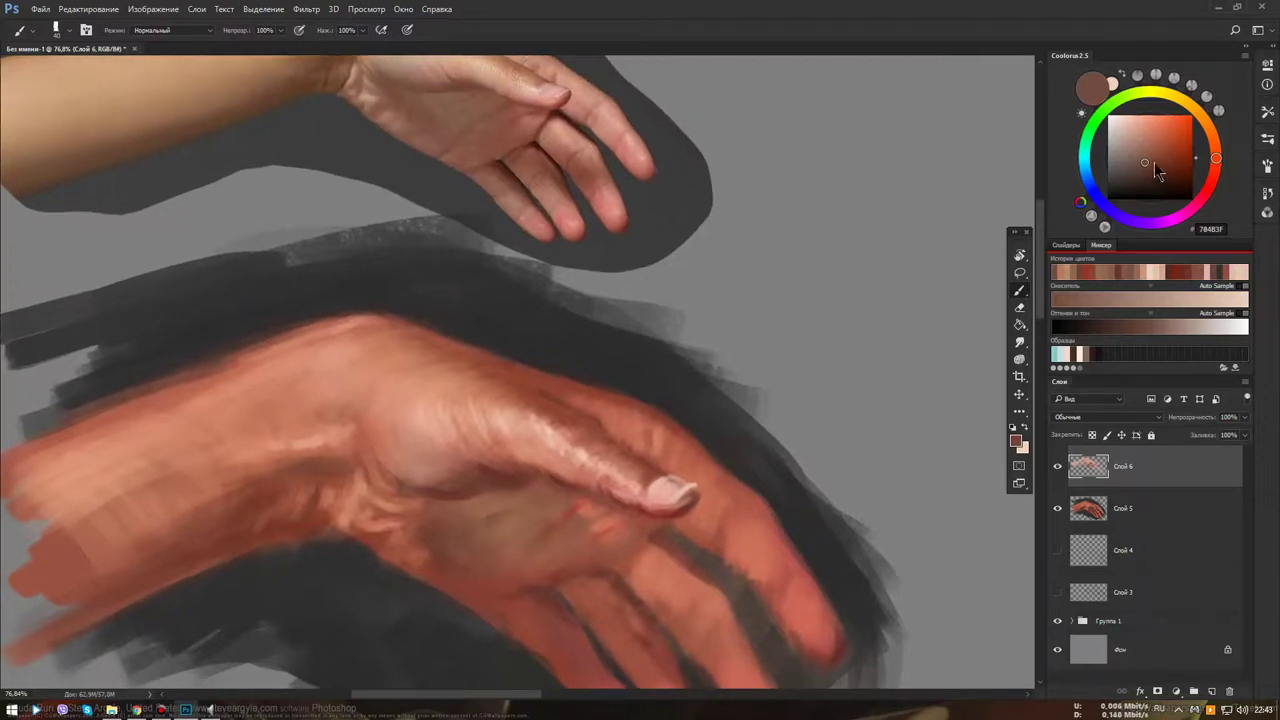
left_click(1154, 162)
left_click(1214, 170)
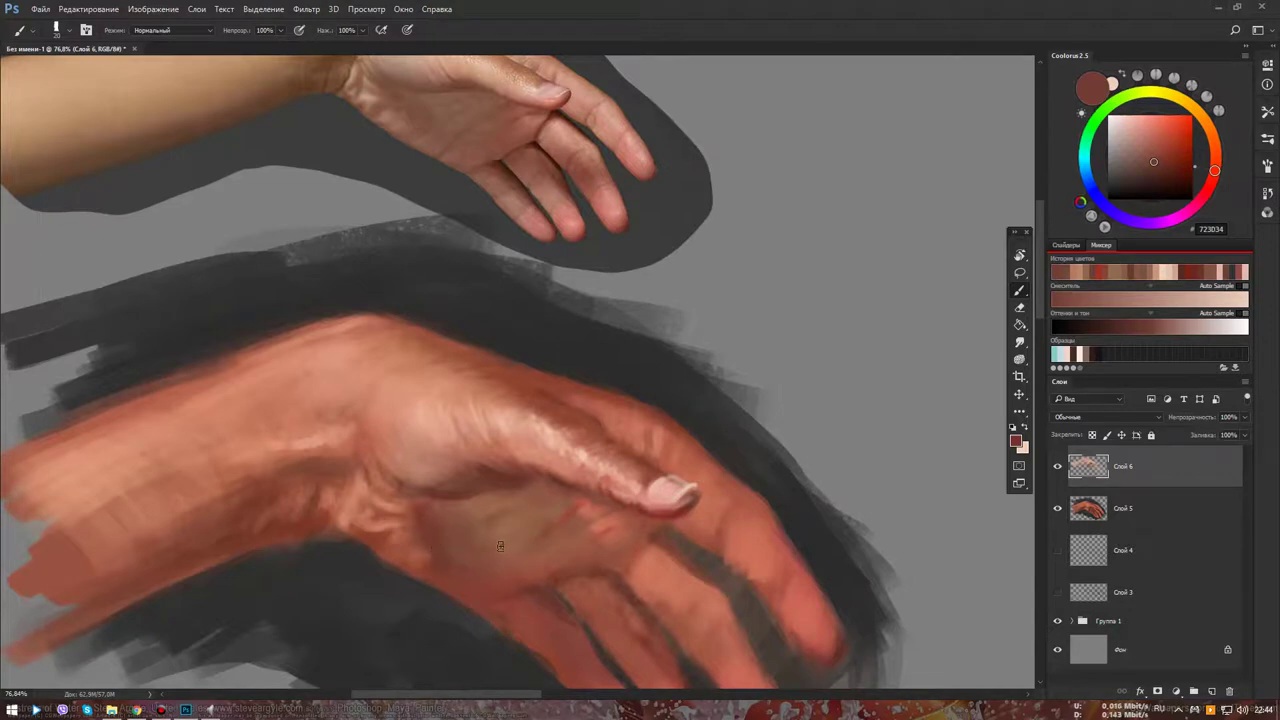
left_click_drag(500, 545, 505, 540)
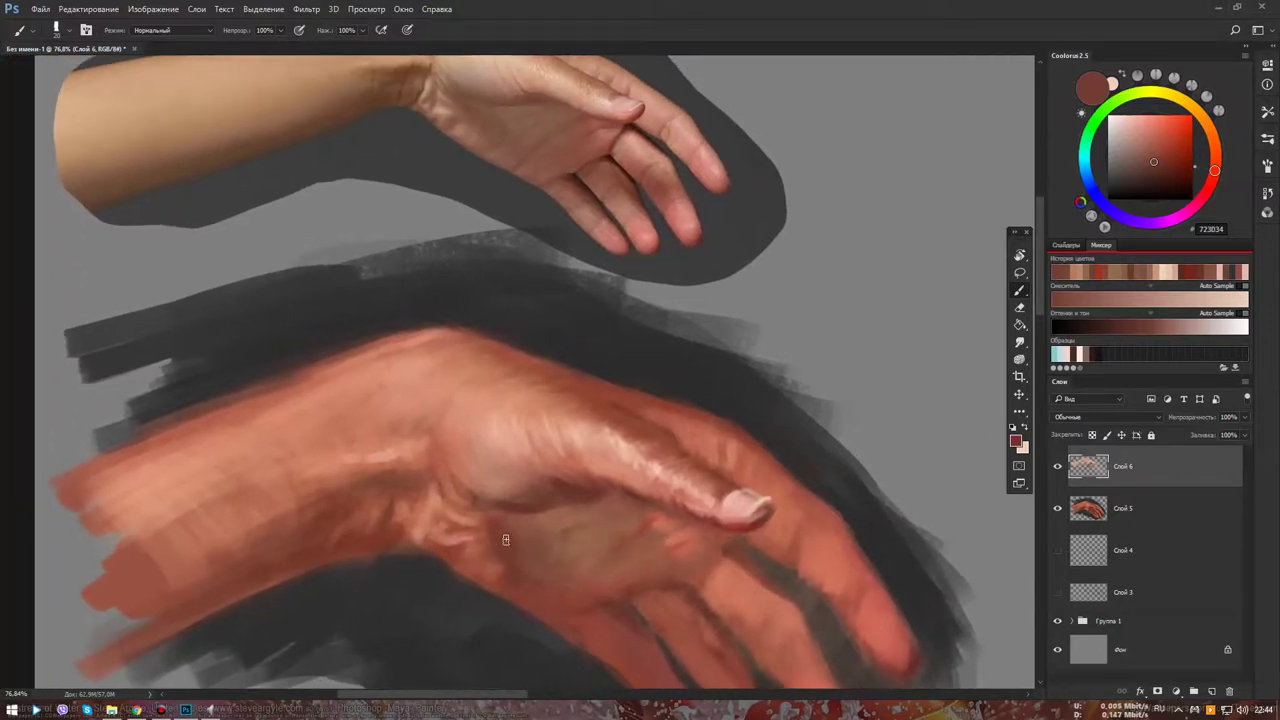
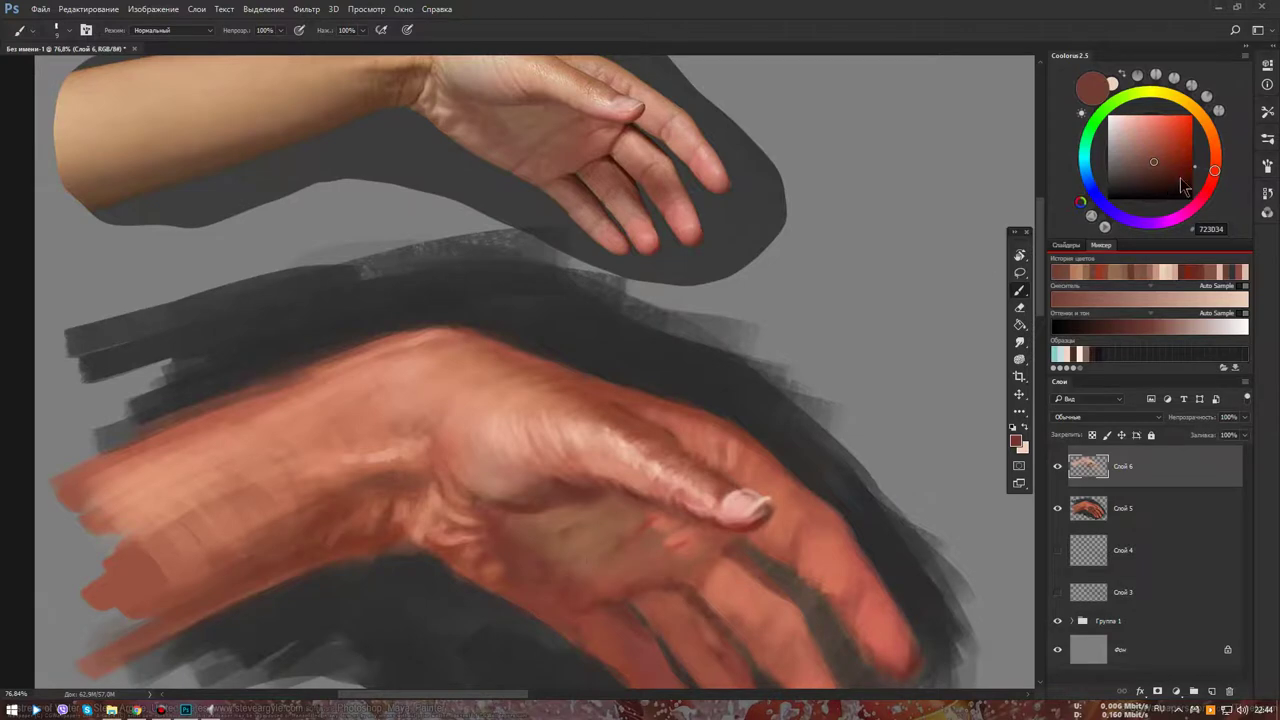
Pick a deep brown and bring the lower painted hand into view
left_click_drag(1215, 170, 1215, 157)
left_click(1158, 168)
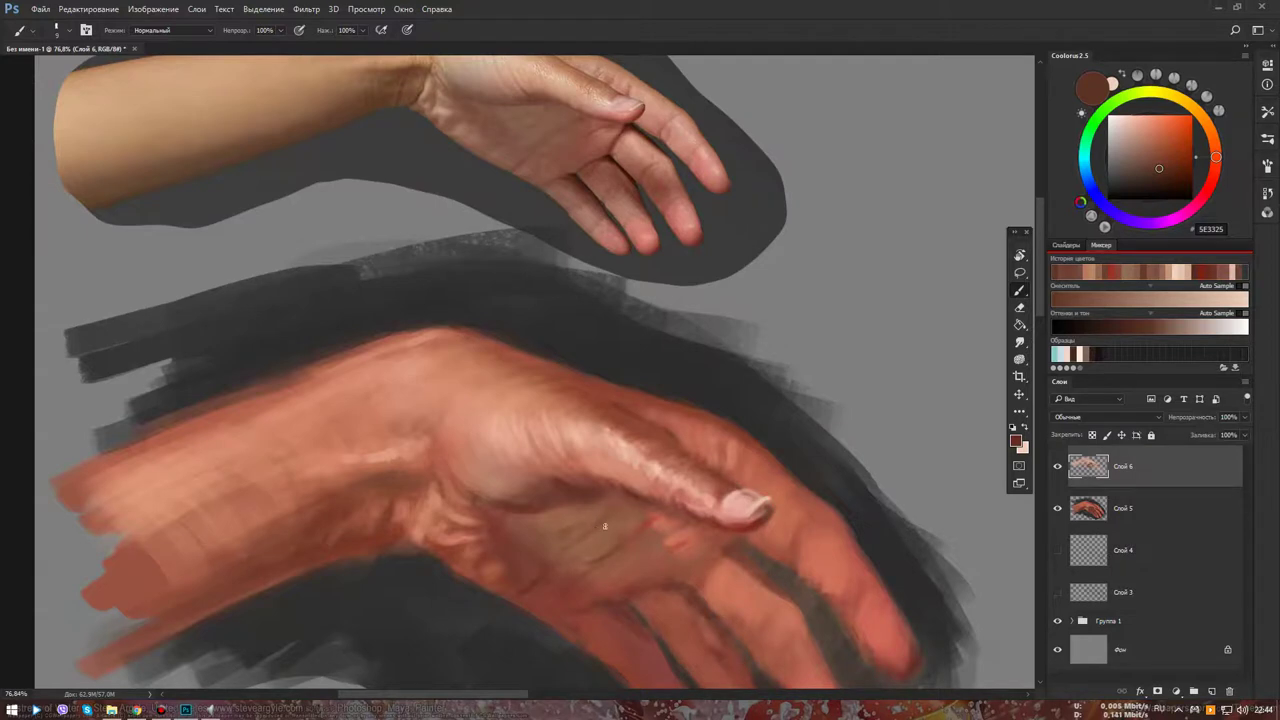
scroll(604, 525, "down", 5)
scroll(587, 553, "down", 1)
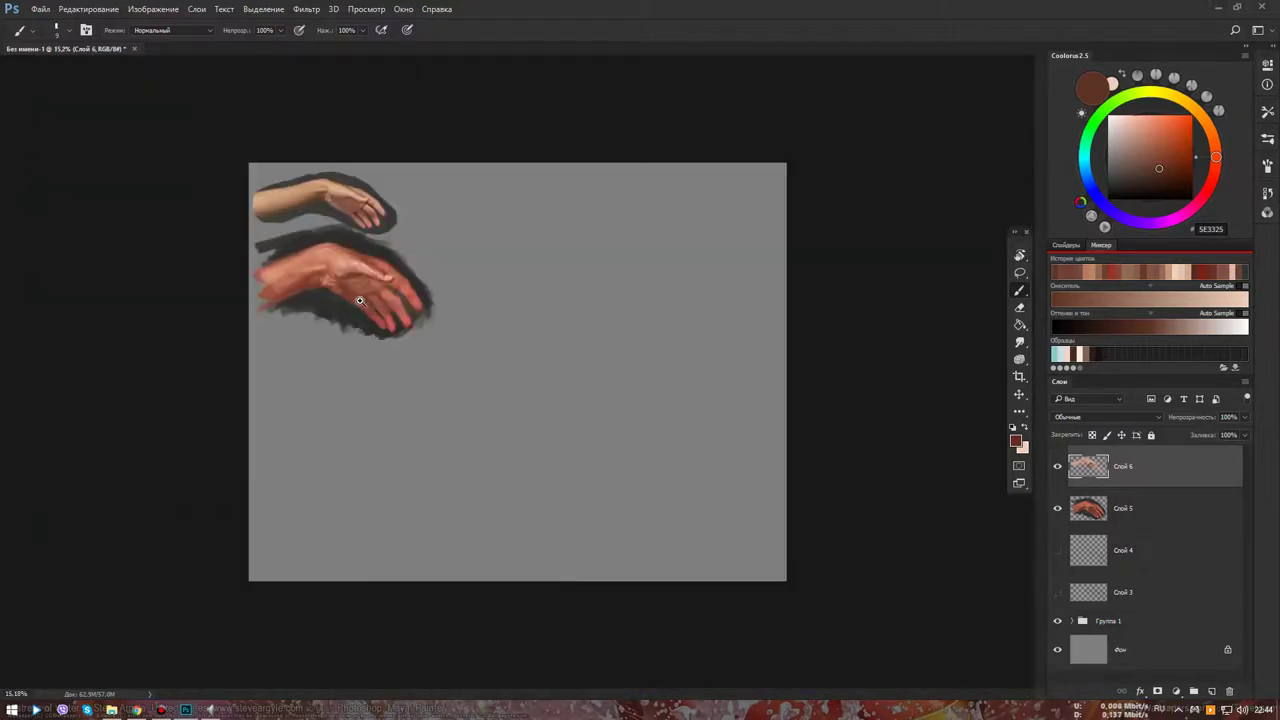
scroll(359, 300, "up", 3)
left_click_drag(412, 318, 489, 403)
scroll(475, 390, "up", 1)
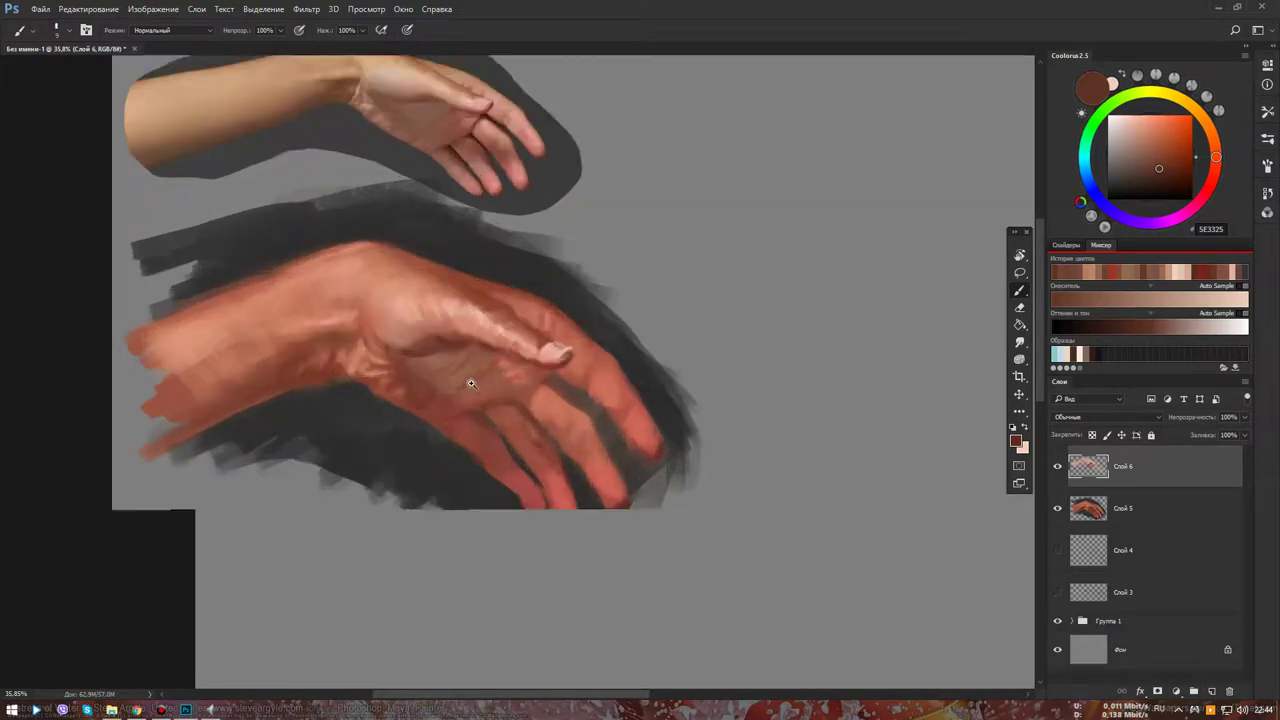
scroll(466, 388, "up", 2)
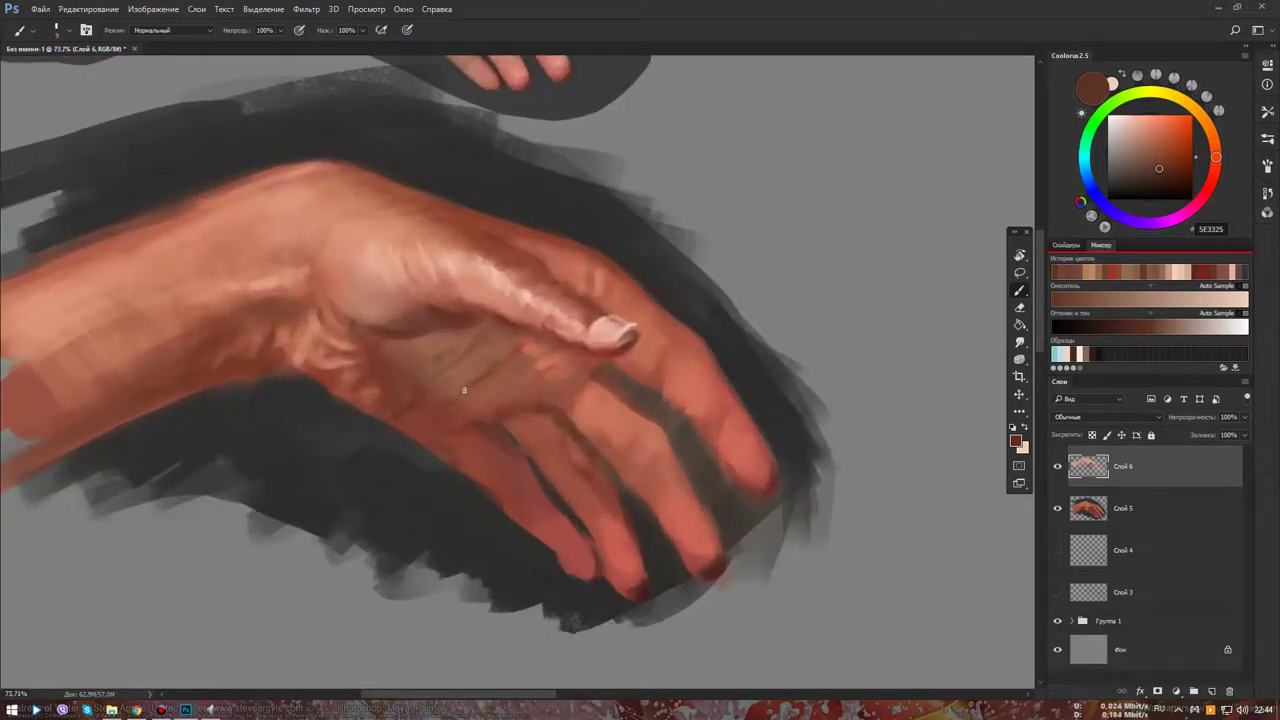
scroll(585, 345, "up", 1)
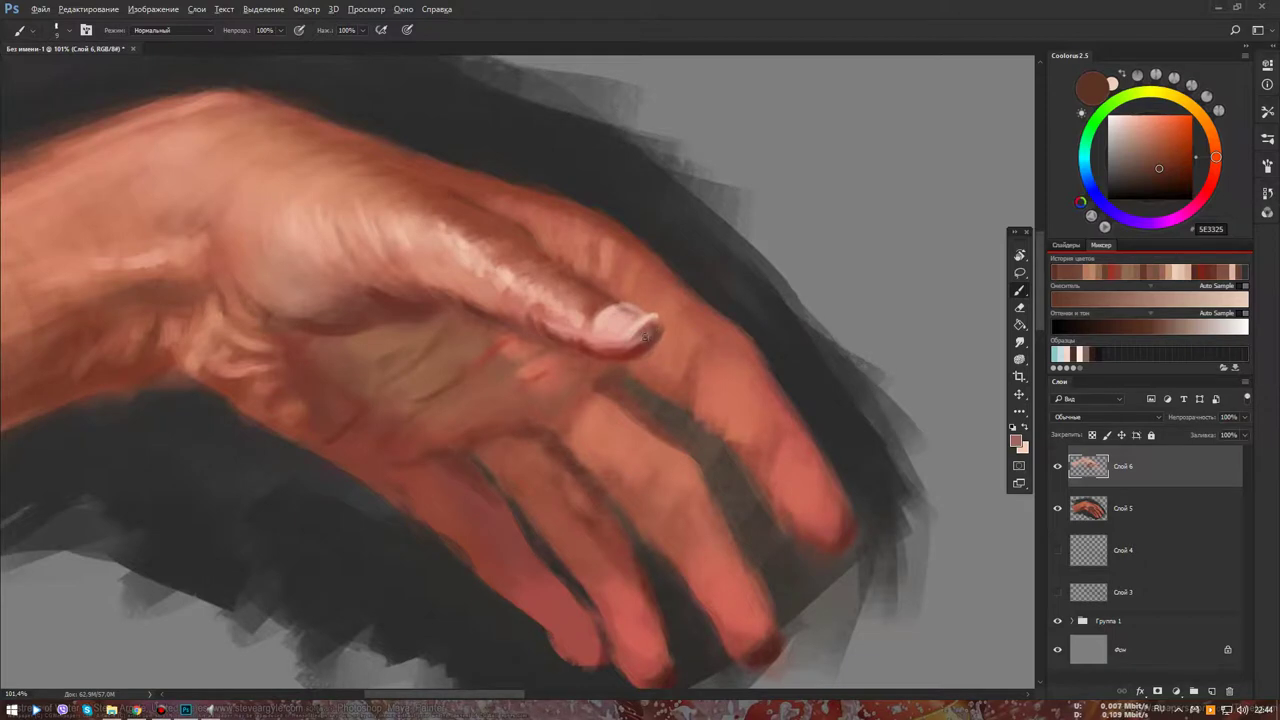
Sample browns, a dark grey shadow, and reddish and tan skin tones around the thumb
left_click(648, 334, "alt")
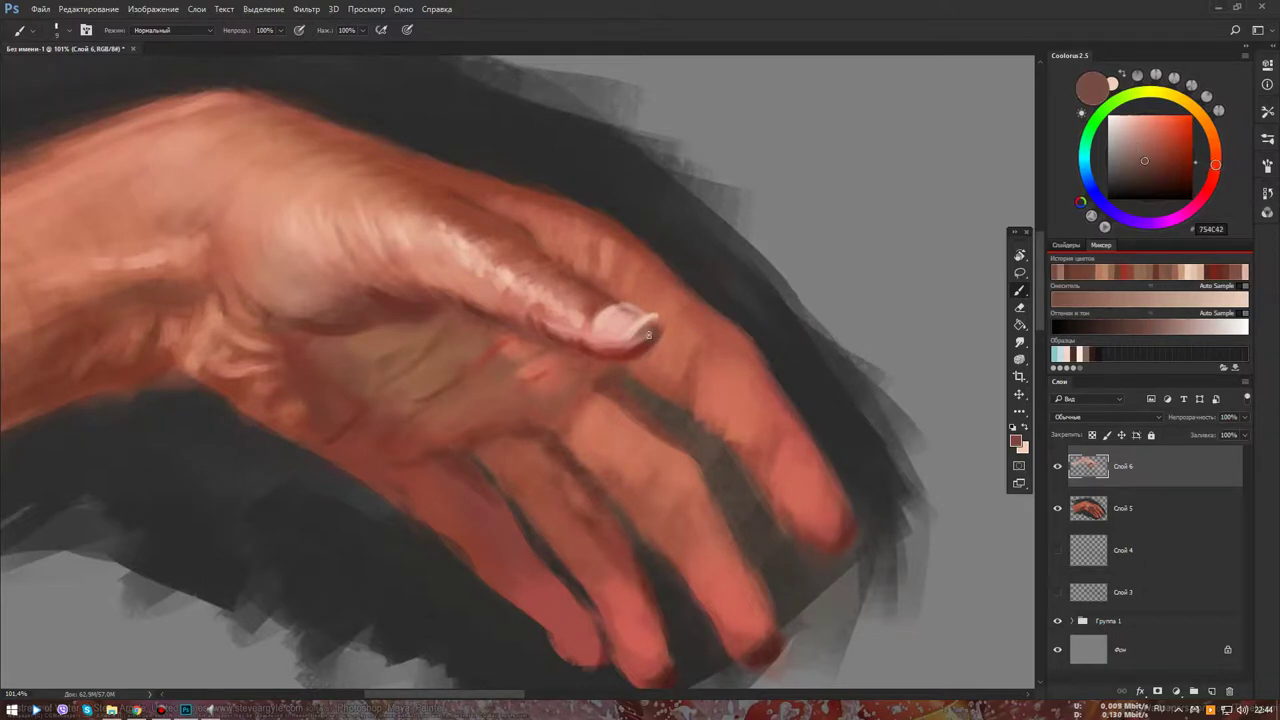
left_click(784, 337, "alt")
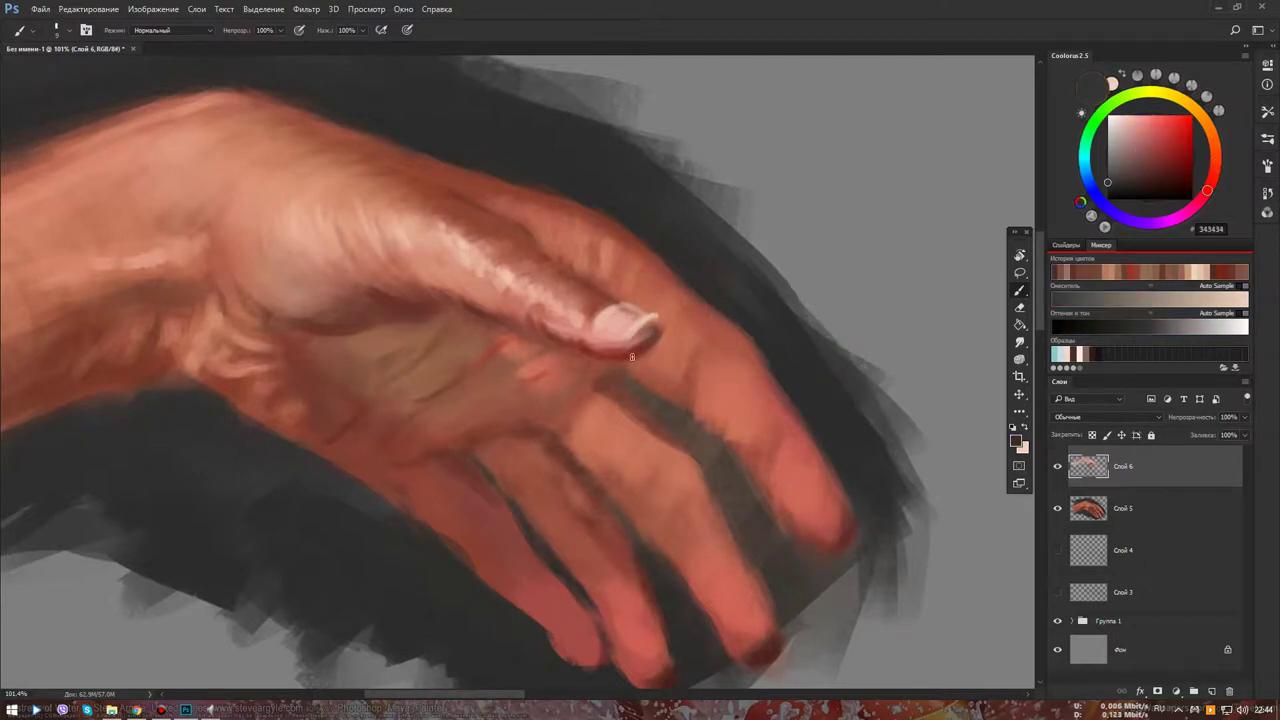
left_click(658, 331, "alt")
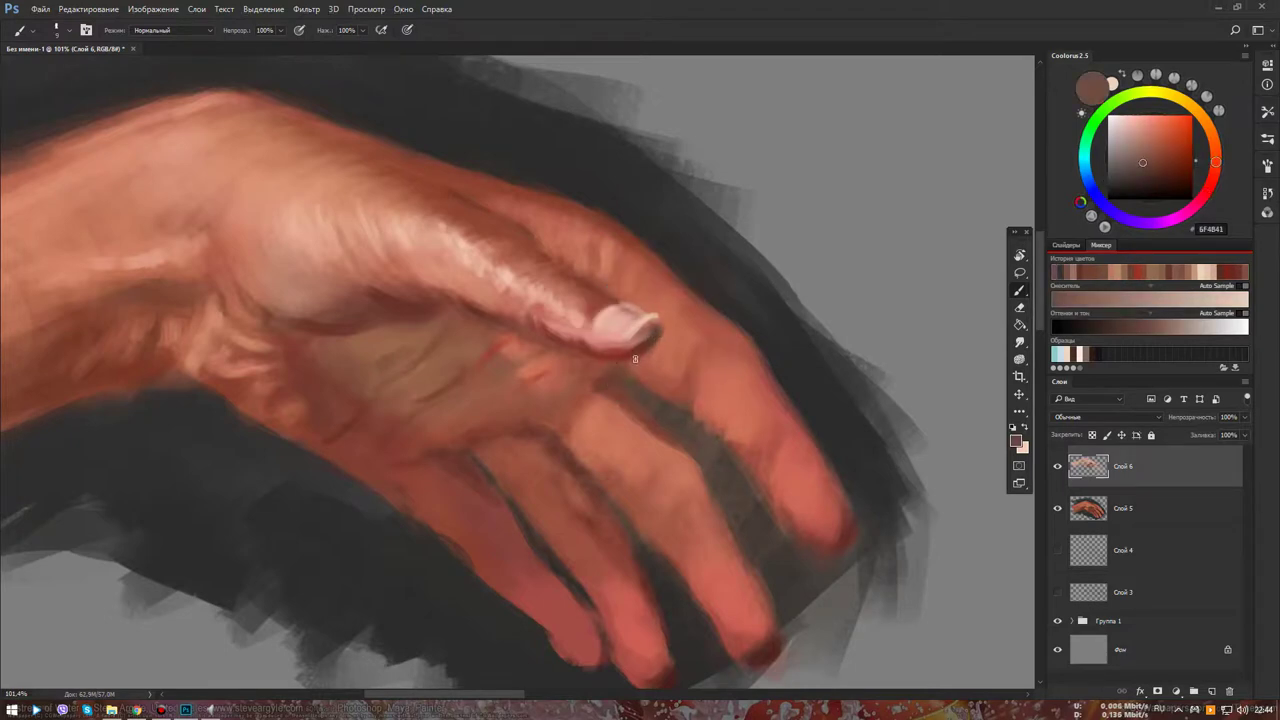
left_click(615, 355, "alt")
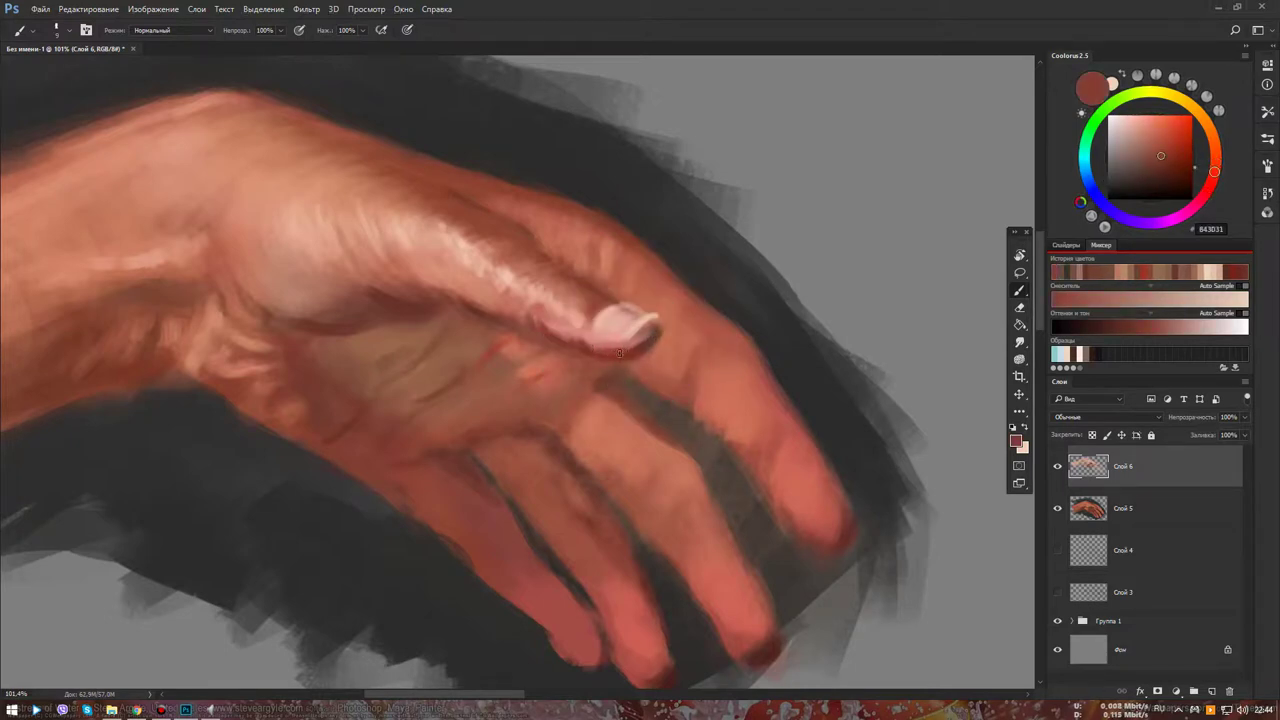
scroll(588, 372, "down", 3, "alt")
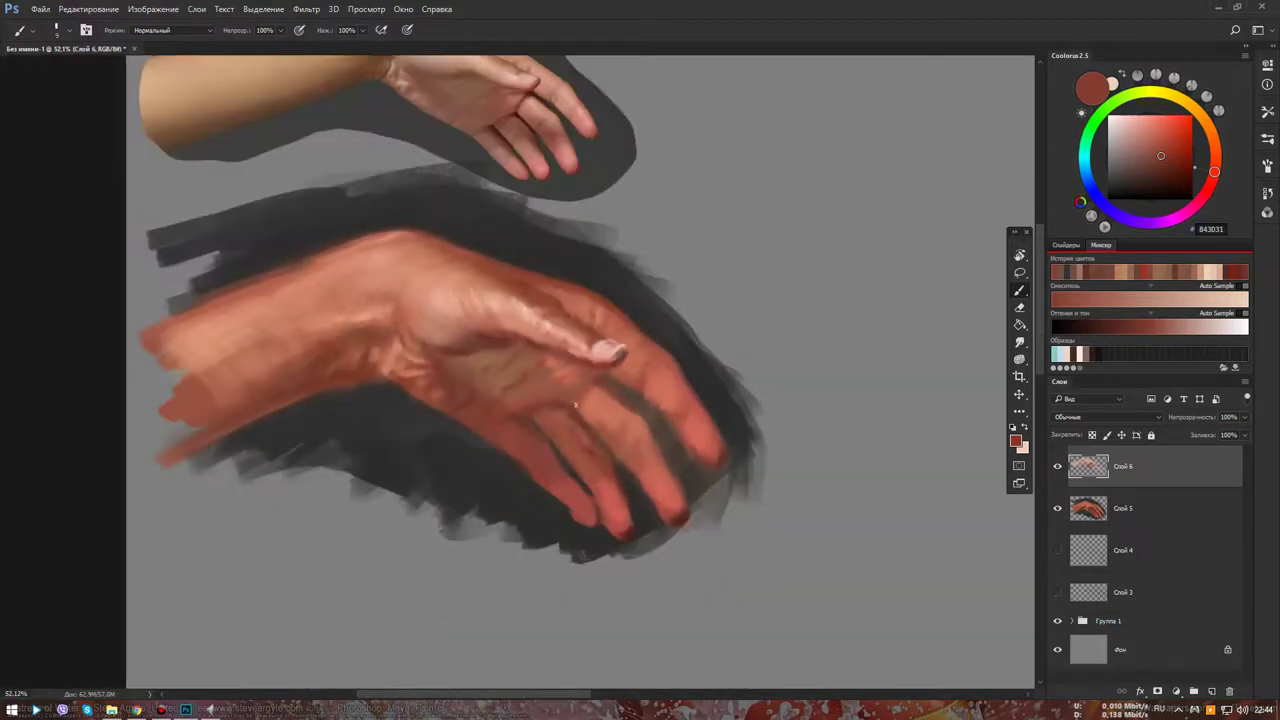
left_click_drag(631, 386, 714, 440)
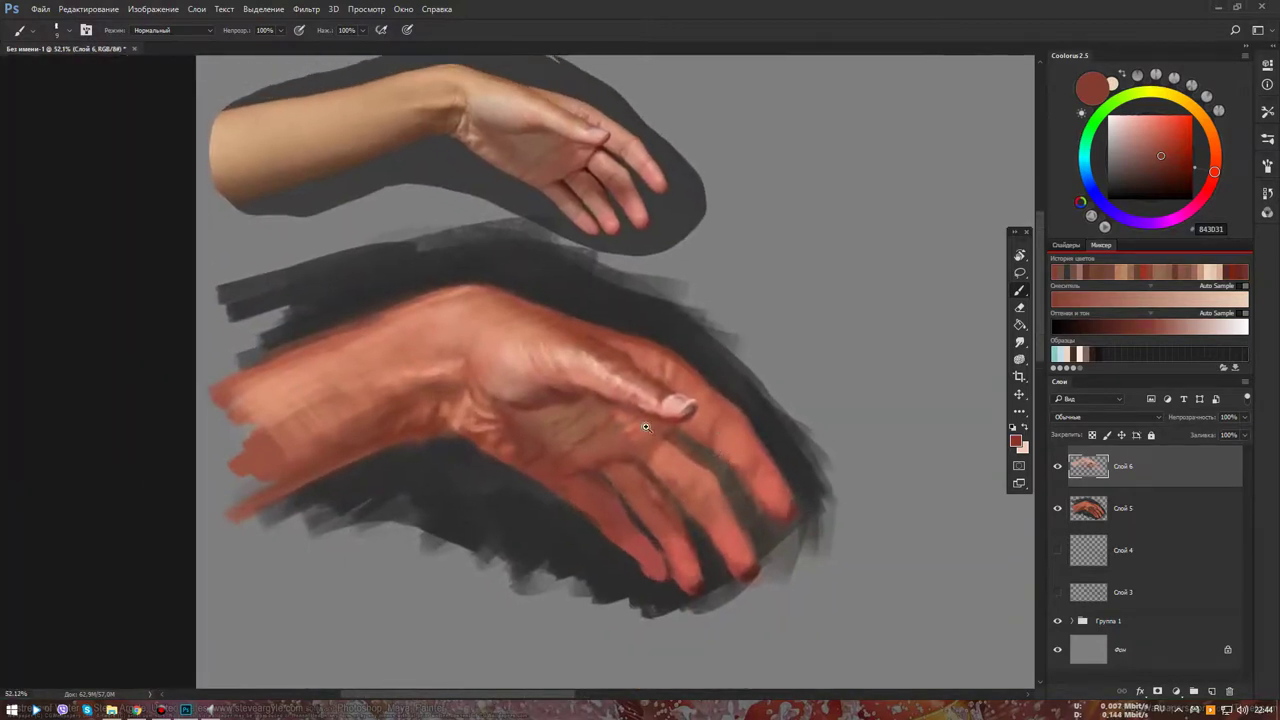
scroll(667, 424, "up", 3, "alt")
left_click(593, 397, "alt")
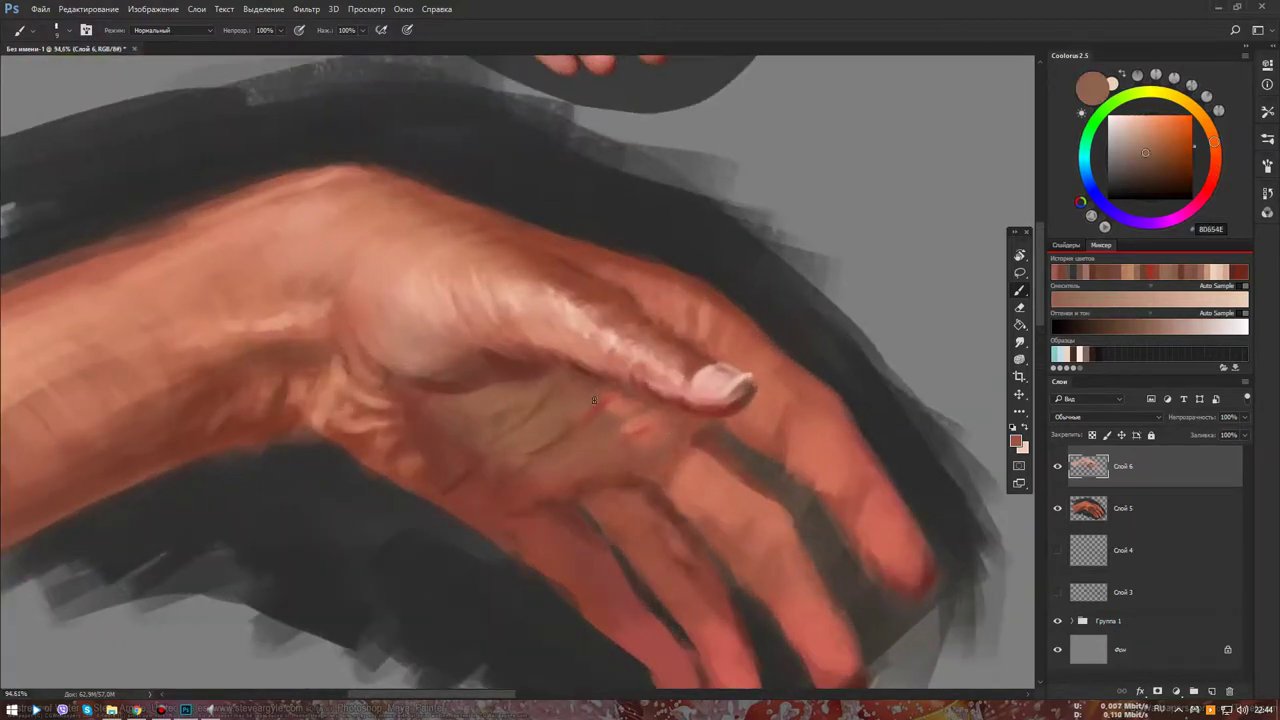
left_click(591, 365, "alt")
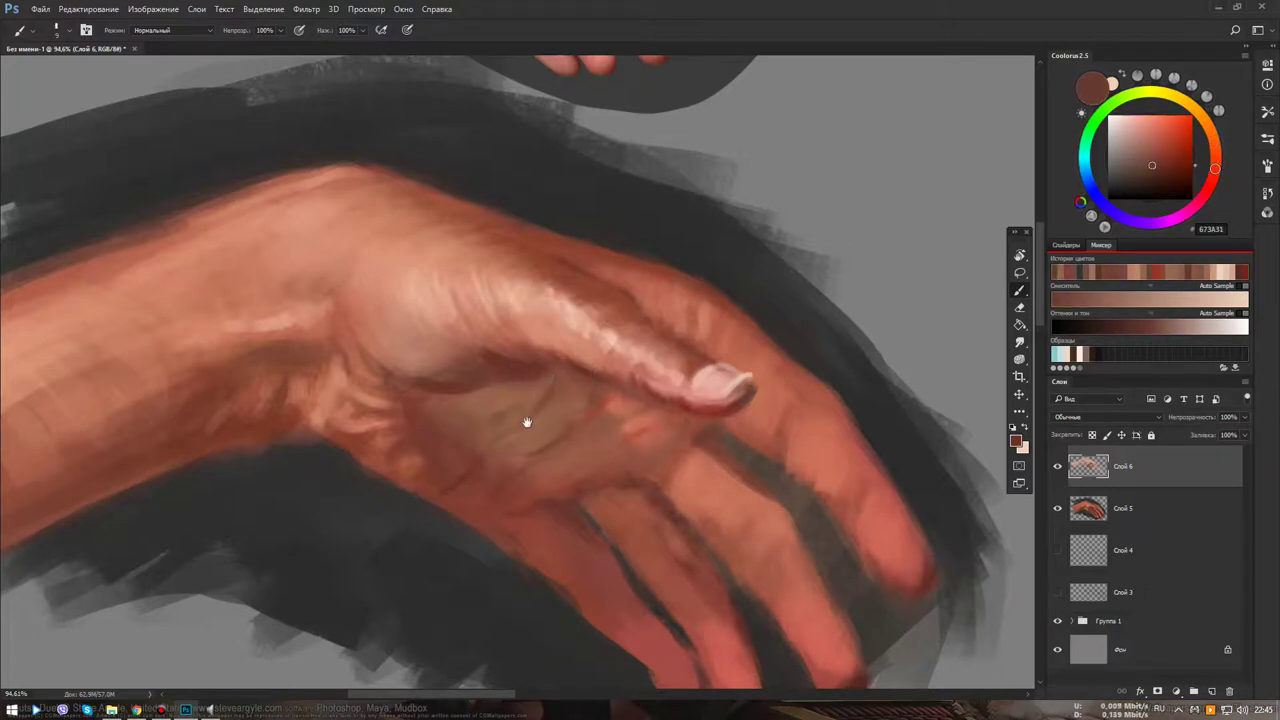
Recentre on the thumb and wrist, sample a mid brown and paint a small wrist stroke
mouse_move(527, 422)
left_mouse_down()
mouse_move(680, 491)
mouse_move(614, 629)
mouse_move(640, 590)
mouse_move(612, 577)
left_mouse_up()
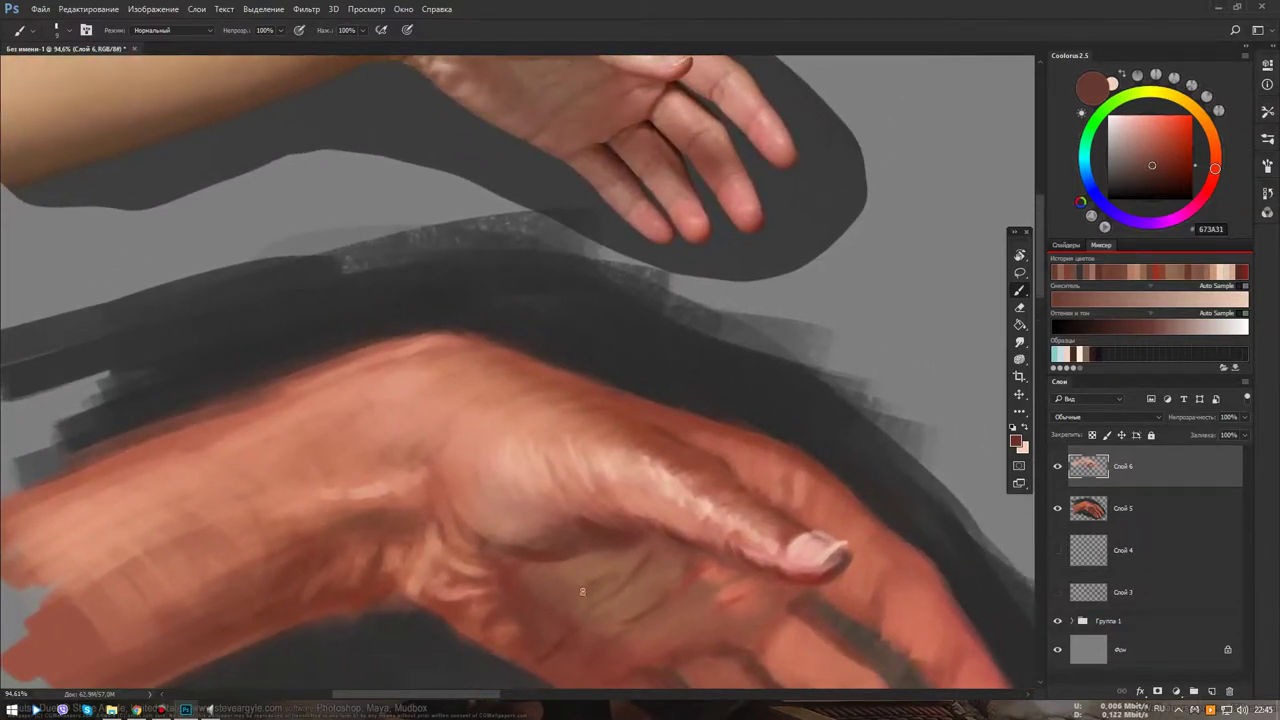
scroll(620, 582, "down", 3)
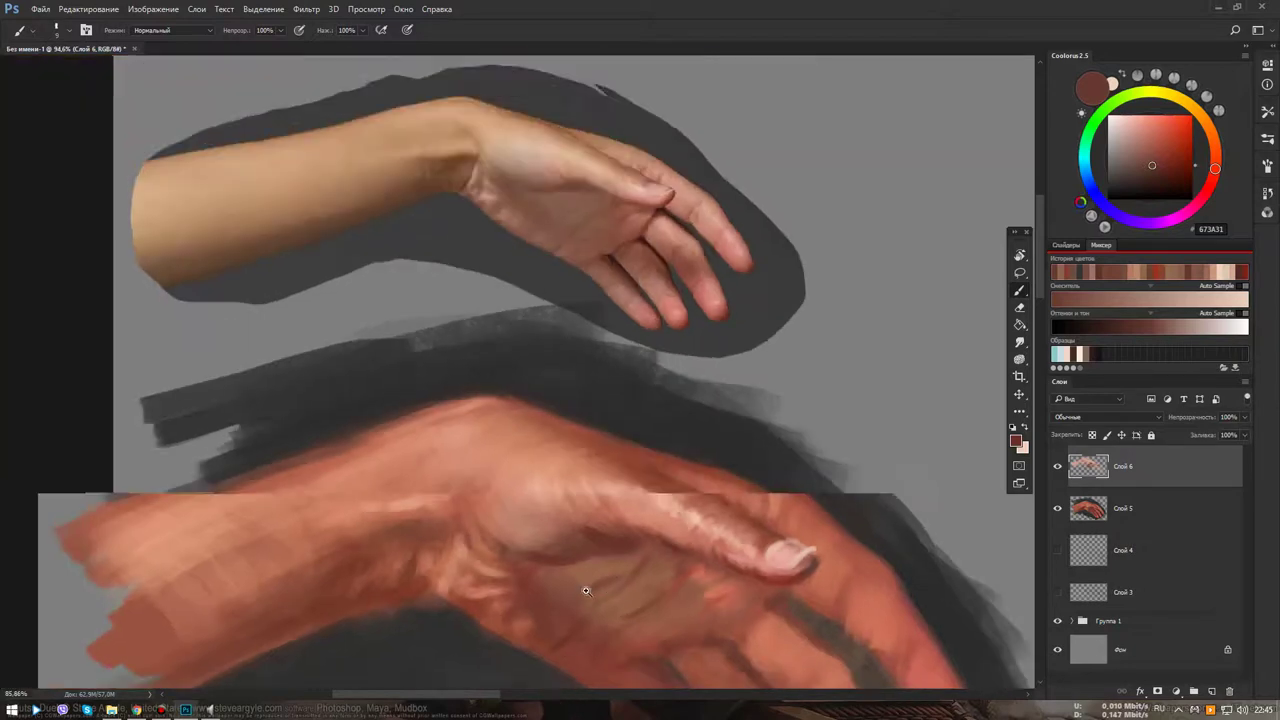
scroll(618, 545, "up", 2)
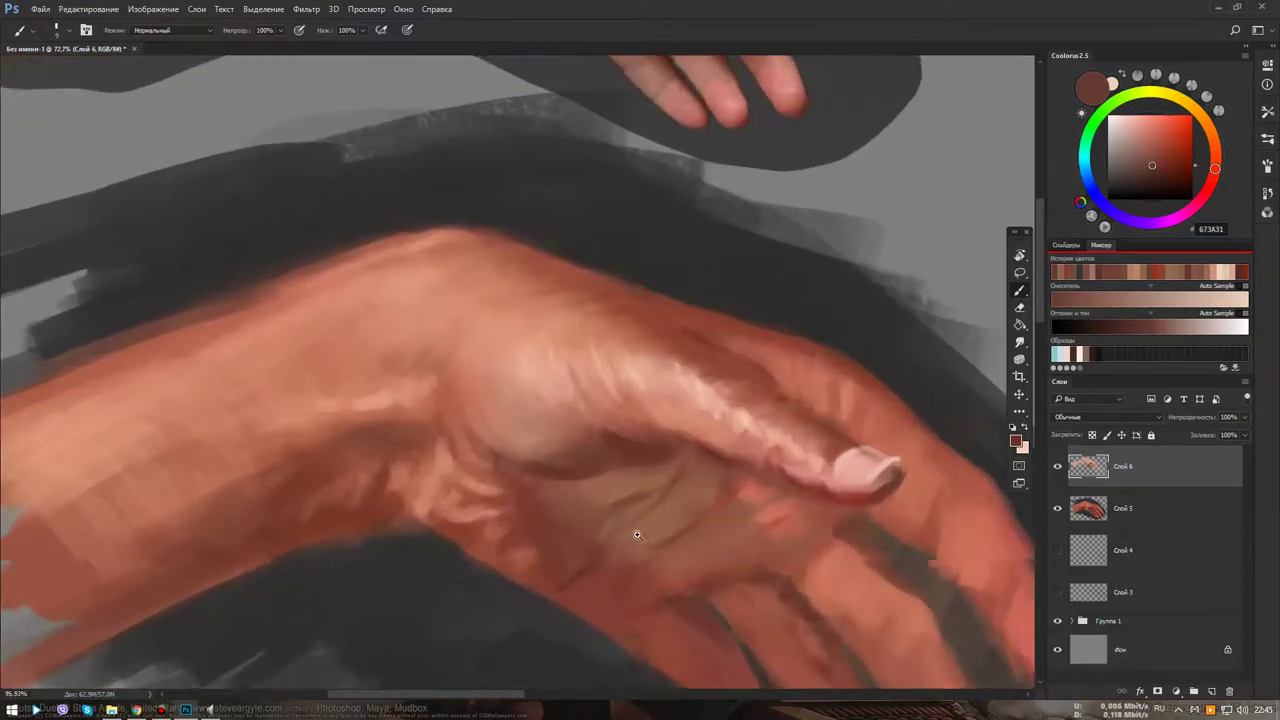
scroll(673, 508, "up", 1)
mouse_move(666, 500)
left_mouse_down()
mouse_move(662, 589)
mouse_move(754, 408)
left_mouse_up()
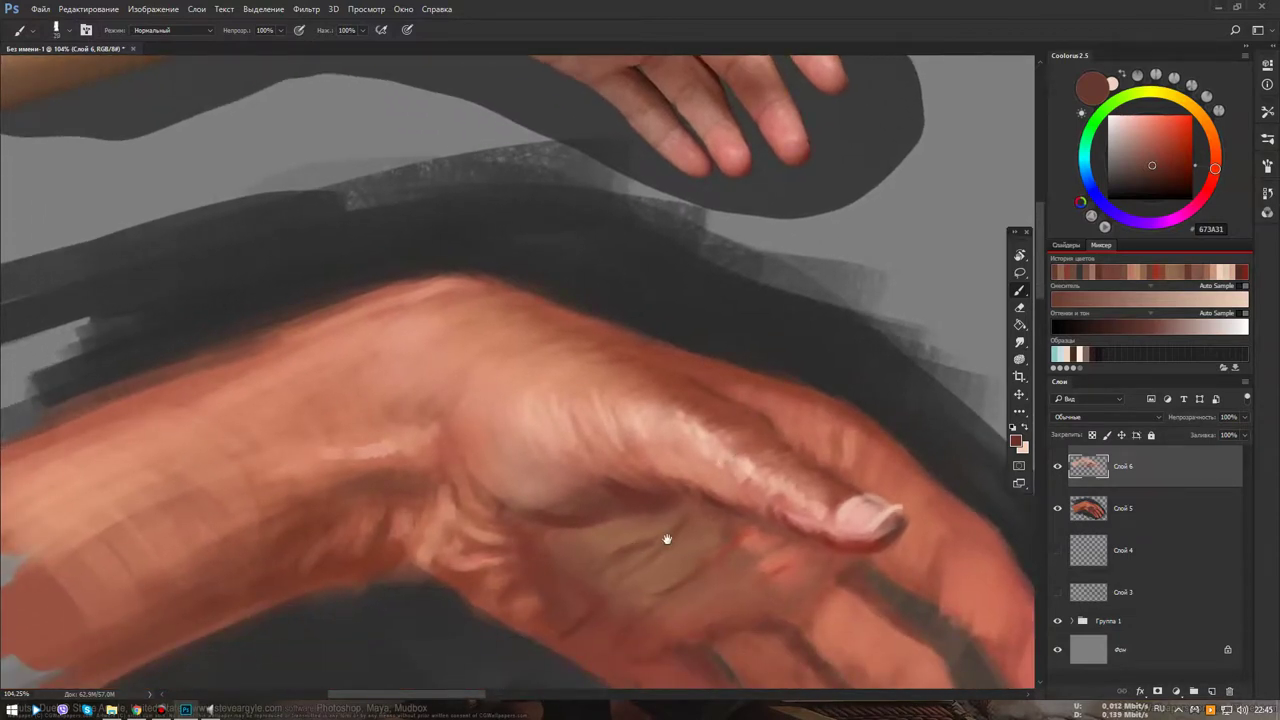
left_click_drag(666, 540, 657, 496)
left_click(548, 513, "alt")
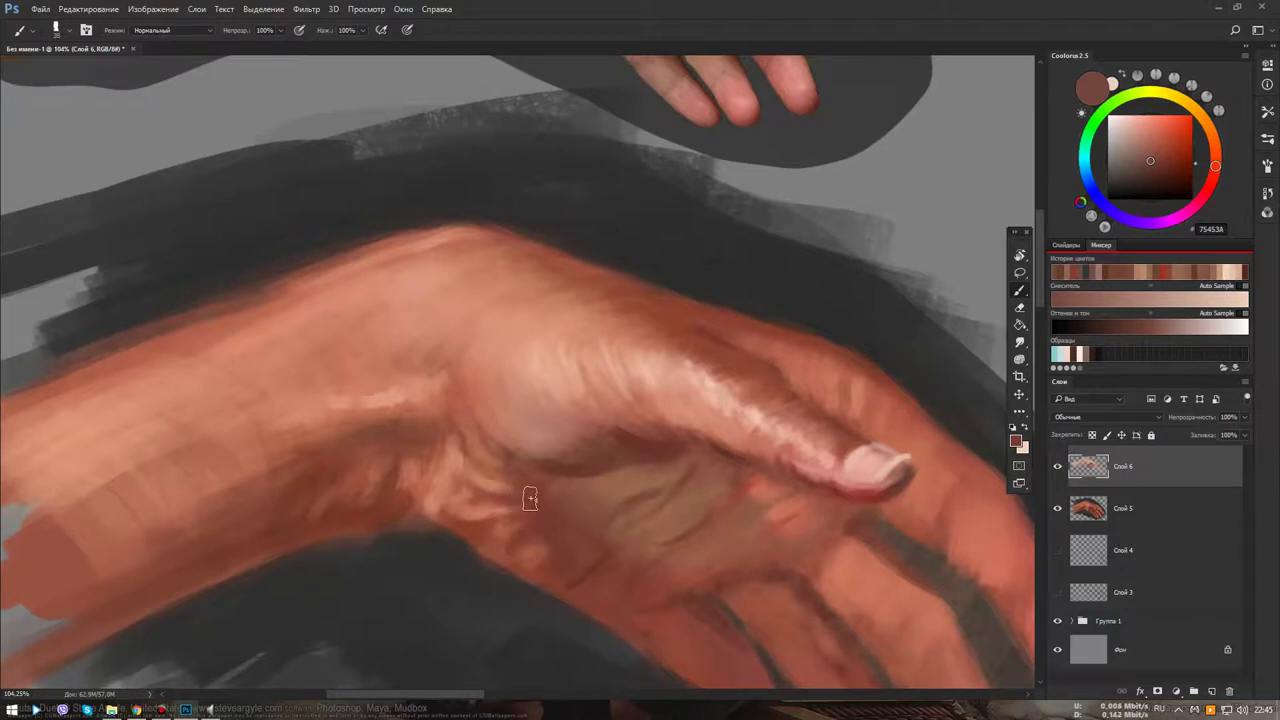
left_click_drag(509, 471, 537, 500)
Sample warm palm browns, then lighter and pinker skin tones from the lower hand
scroll(661, 563, "down", 5)
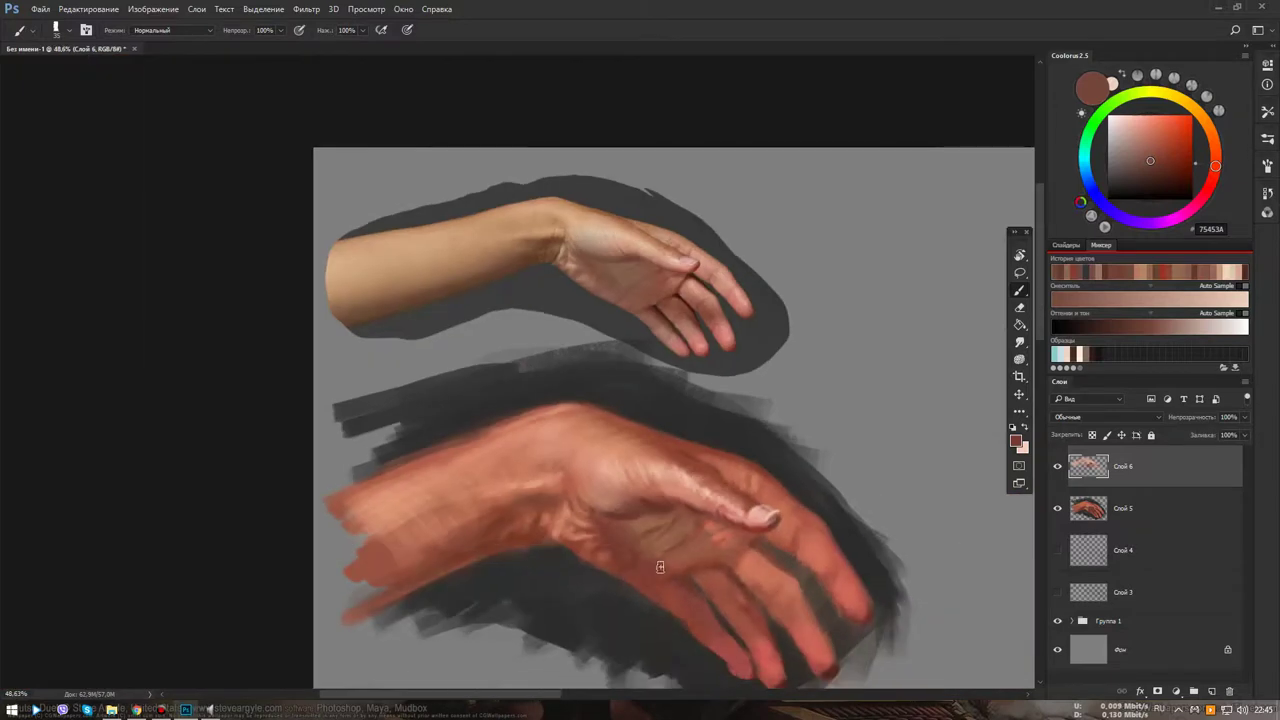
scroll(661, 563, "up", 1)
scroll(615, 482, "up", 4)
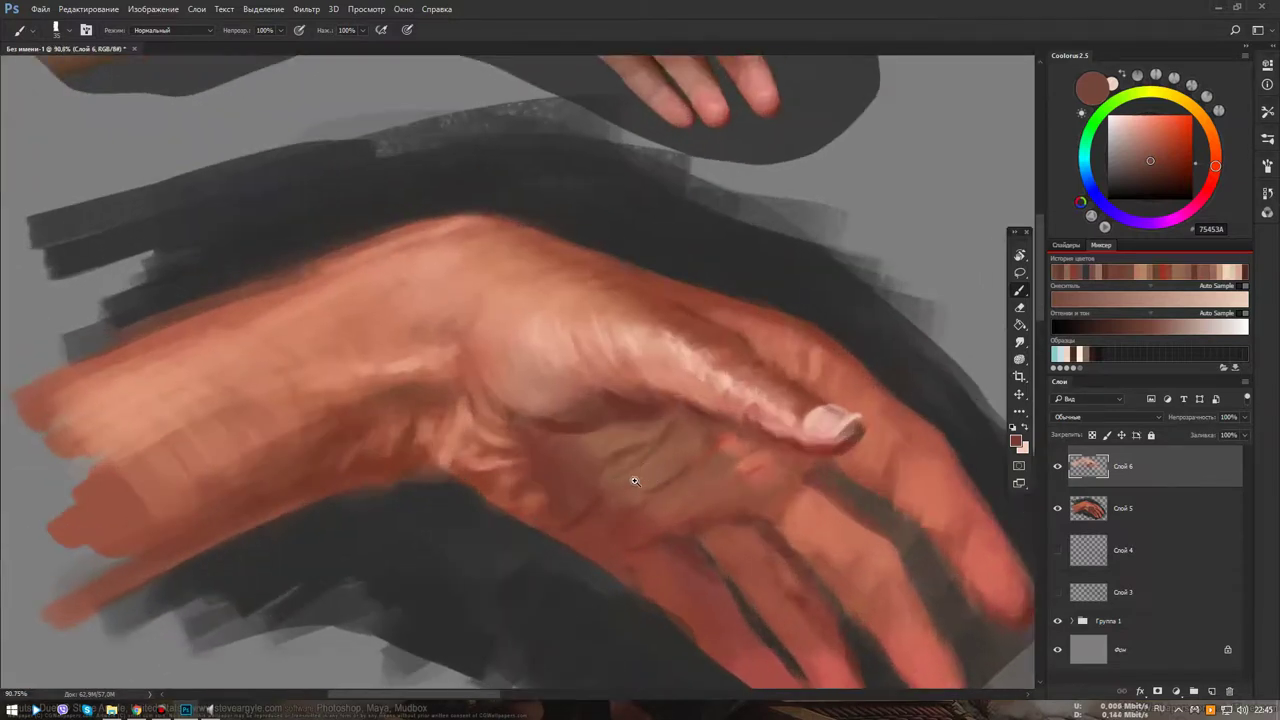
scroll(625, 465, "up", 1)
left_click(622, 431, "alt")
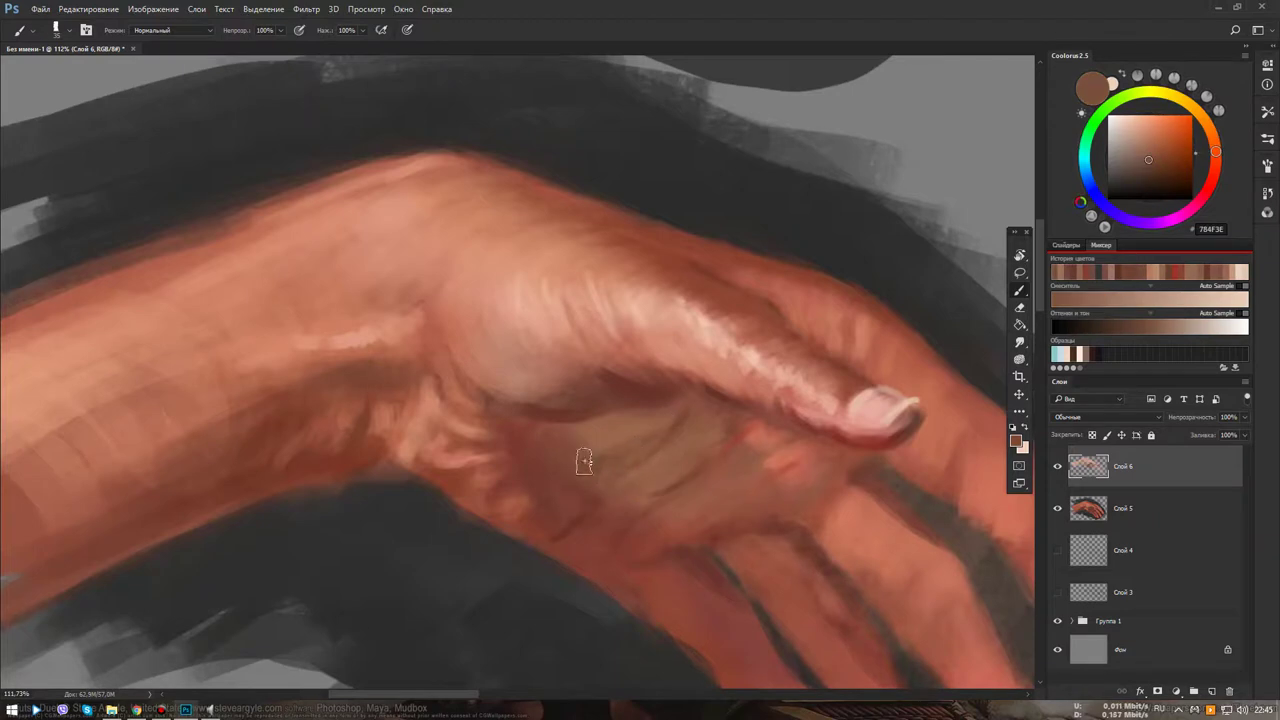
left_click(676, 428, "alt")
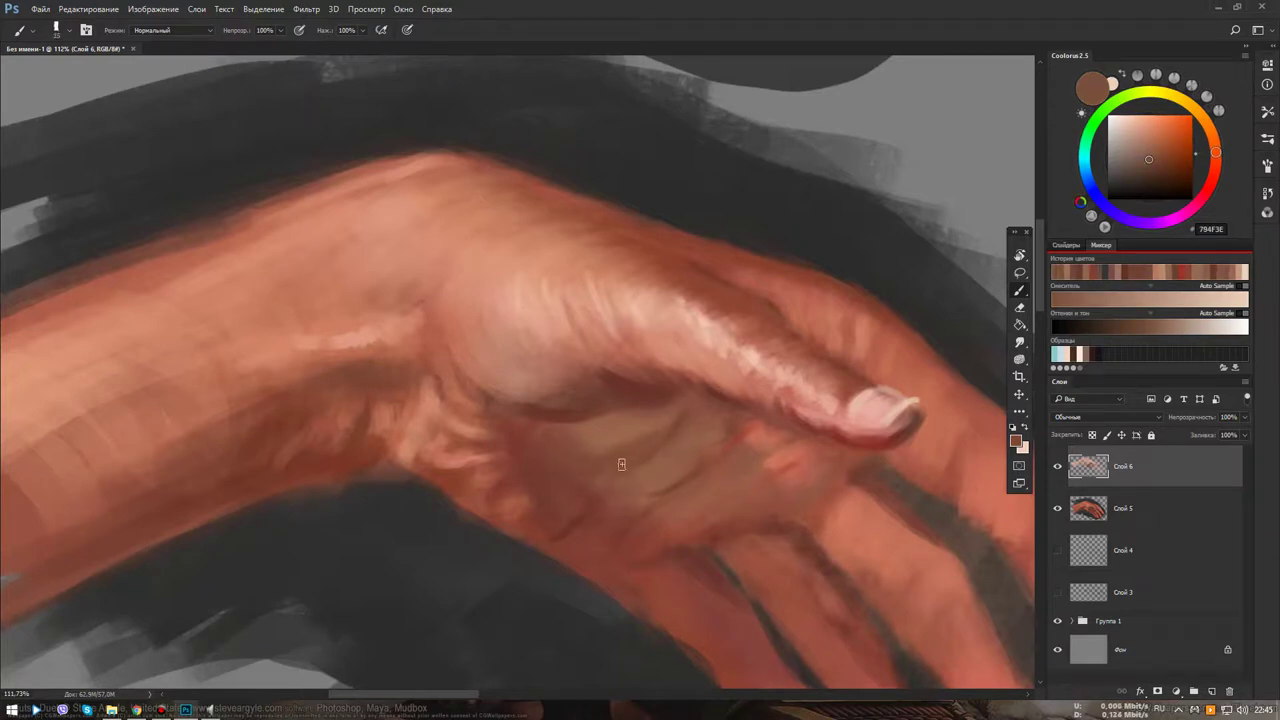
scroll(624, 507, "down", 5)
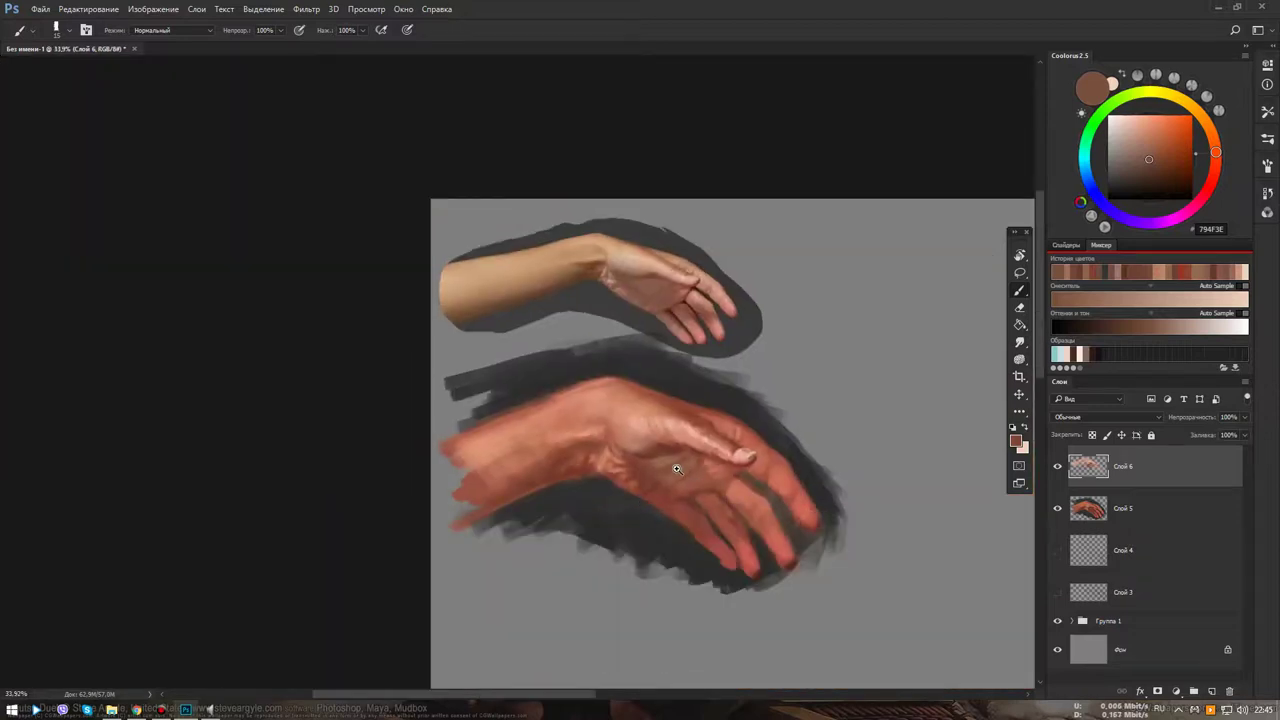
scroll(685, 468, "up", 4)
left_click_drag(716, 461, 676, 501)
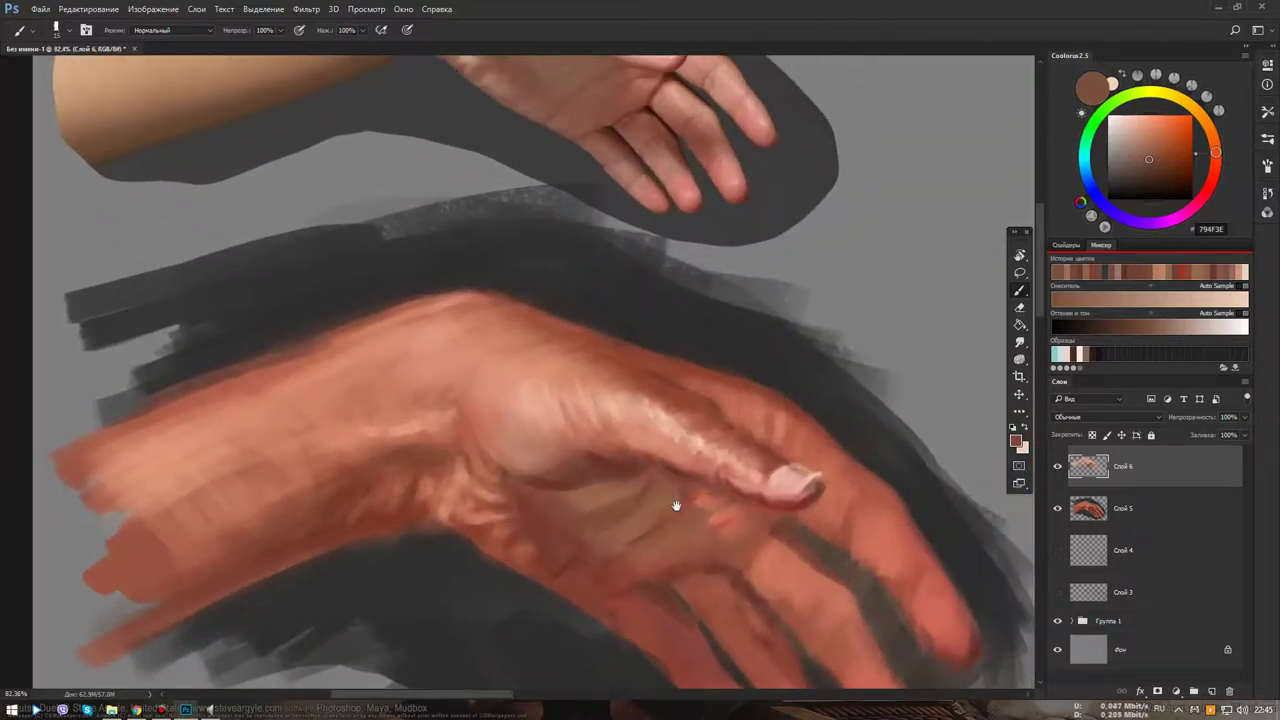
left_click(605, 490, "alt")
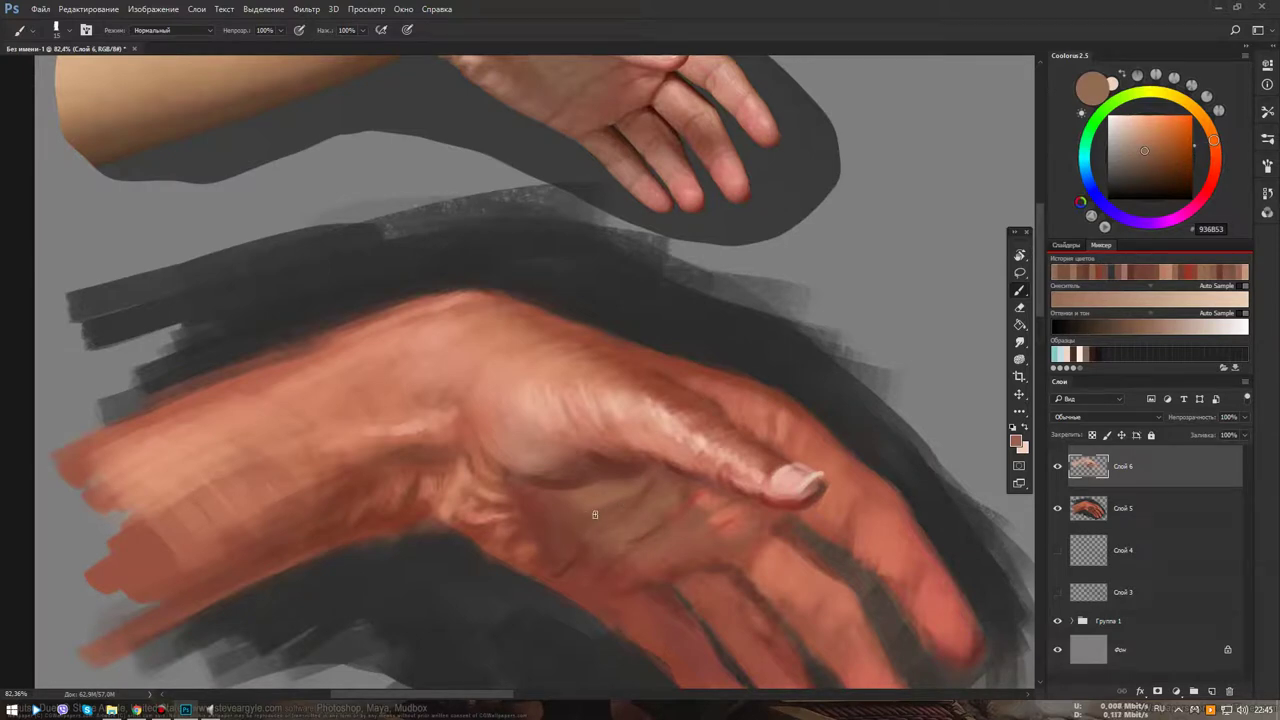
left_click(616, 494, "alt")
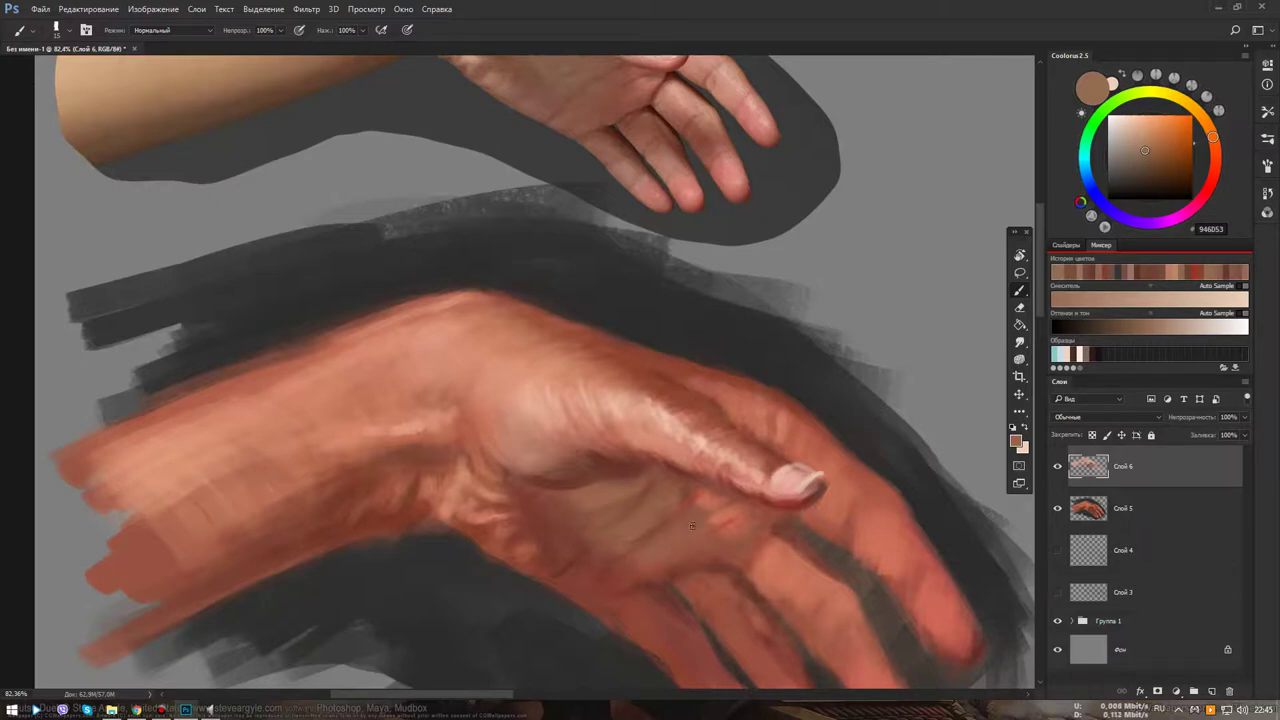
Fit the canvas with Ctrl+0 to view both hands and sample a light pink tone
scroll(701, 547, "down", 3)
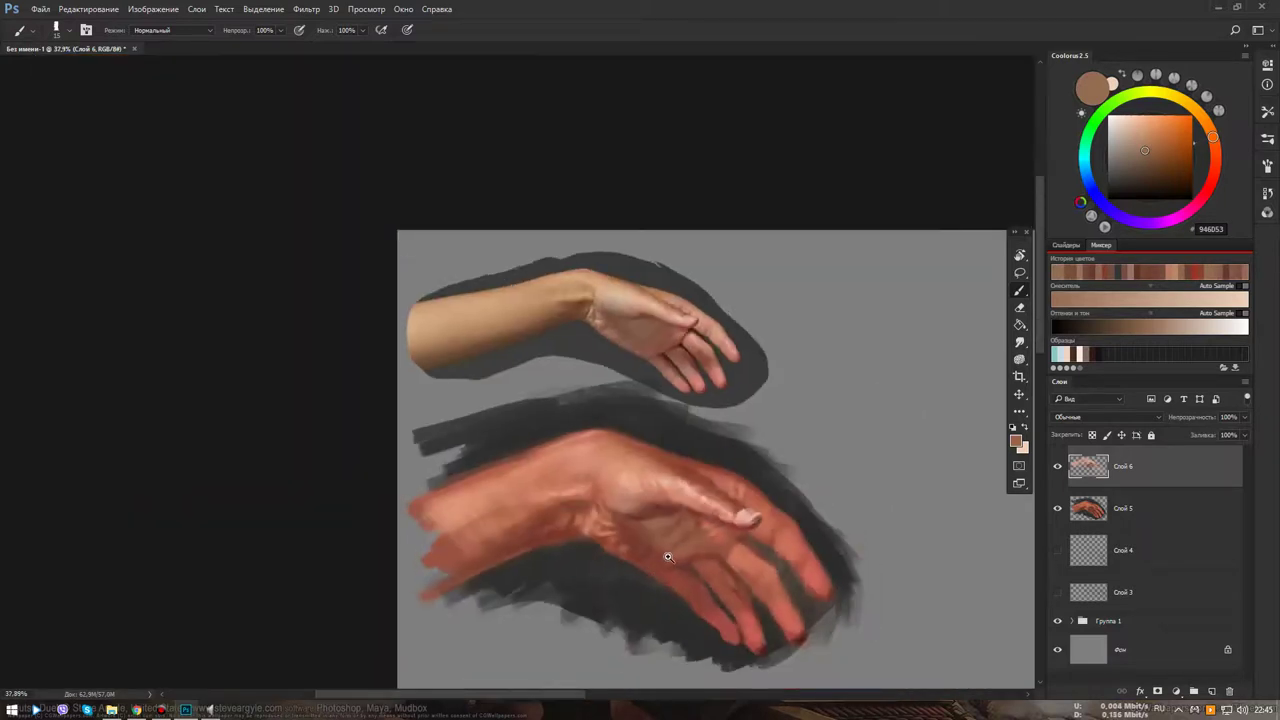
scroll(694, 553, "up", 2)
scroll(709, 550, "up", 1)
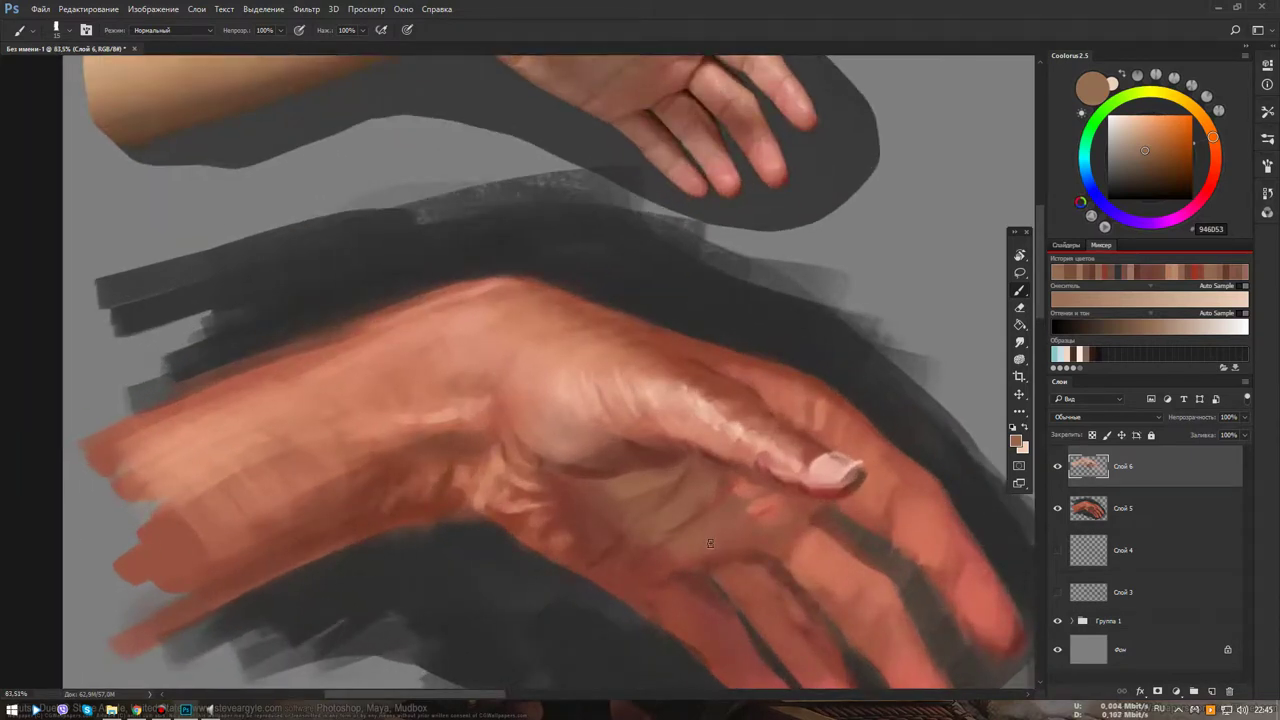
left_click_drag(710, 543, 689, 556)
left_click(647, 561, "alt")
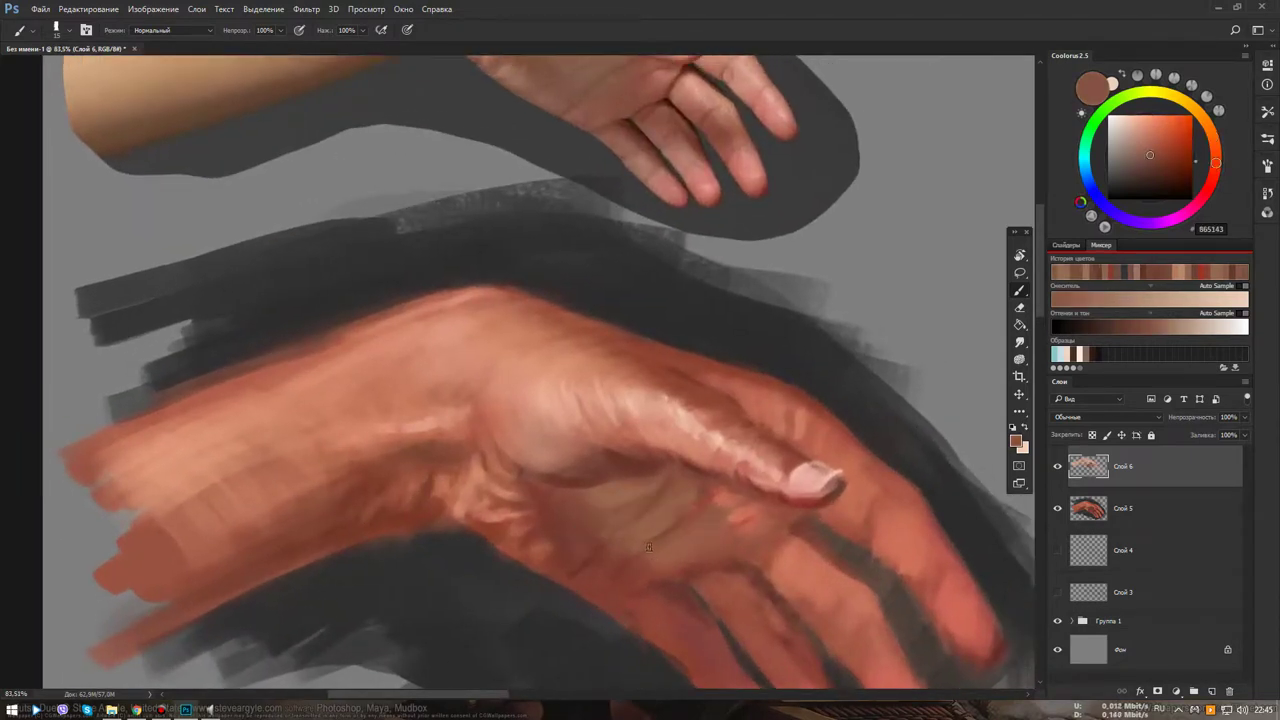
left_click(668, 550, "alt")
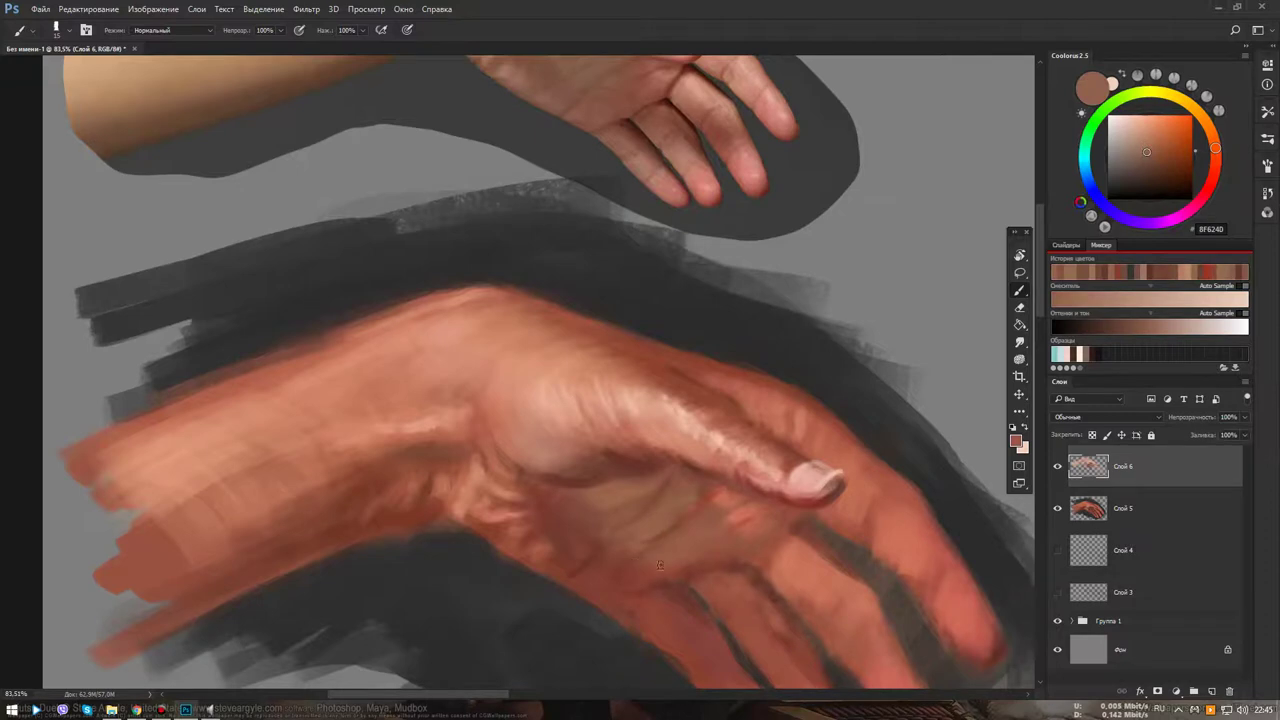
key("ctrl+0")
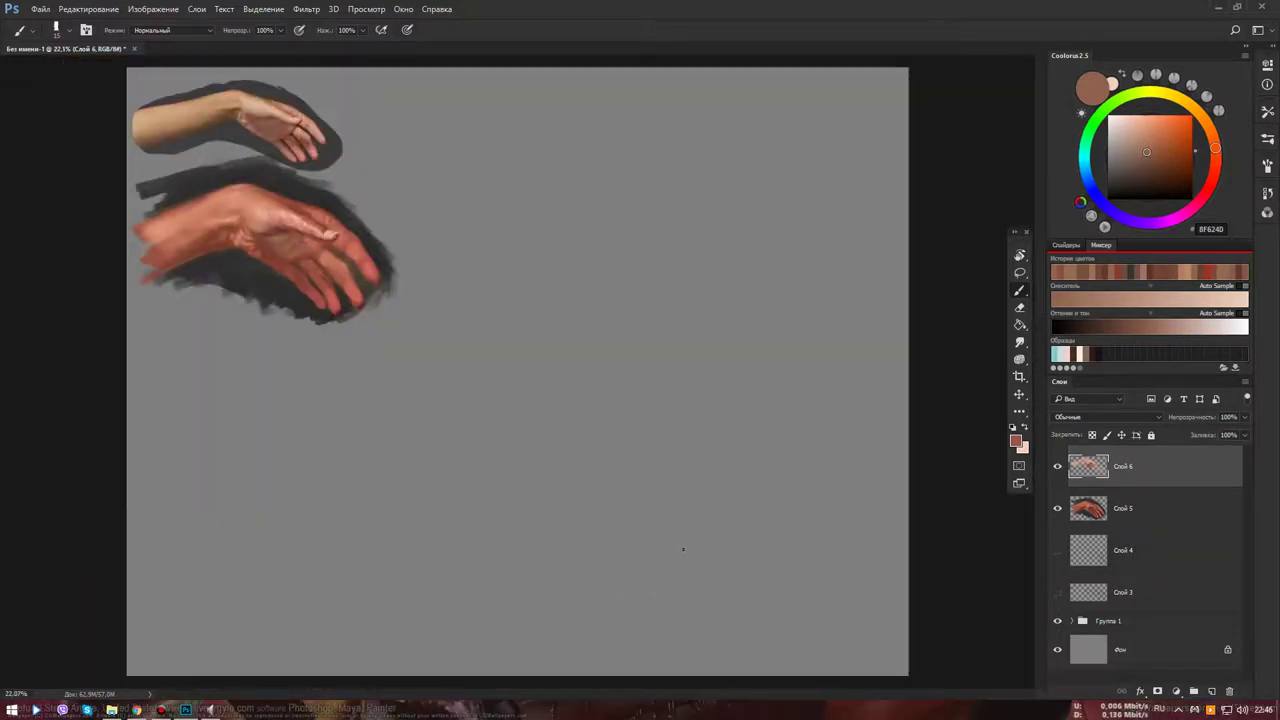
scroll(312, 209, "up", 5)
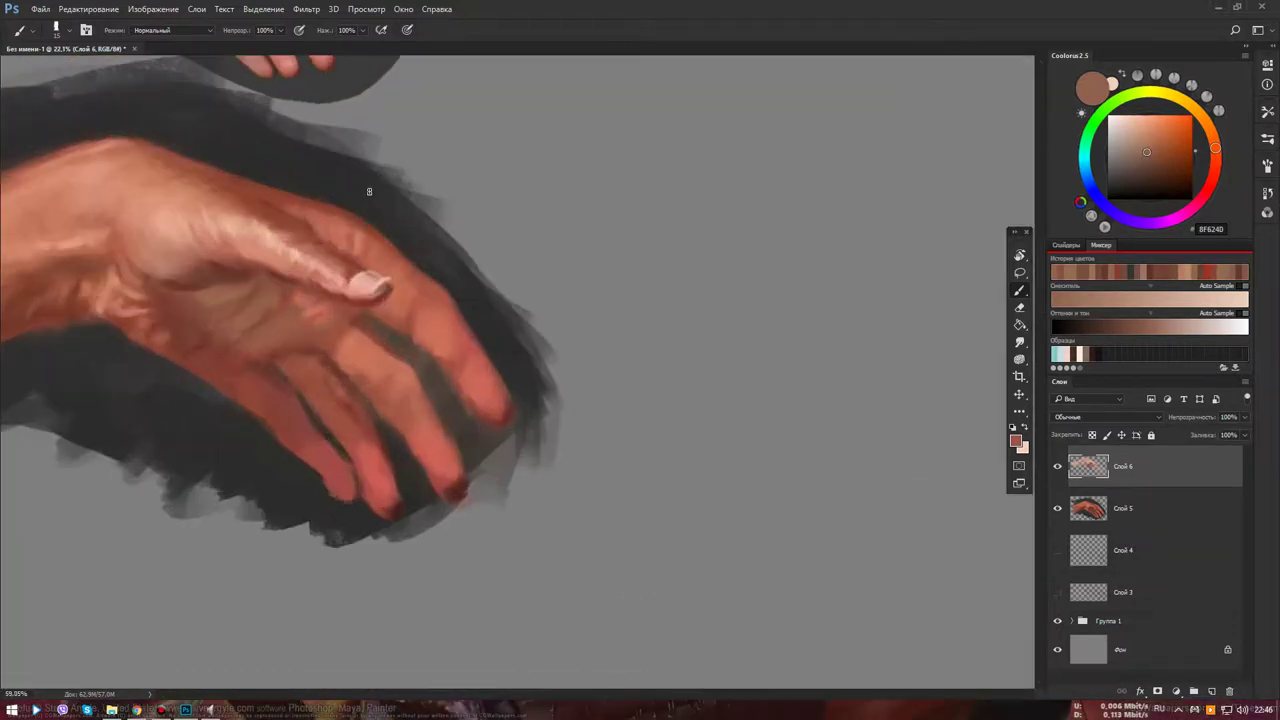
left_click_drag(487, 268, 643, 380)
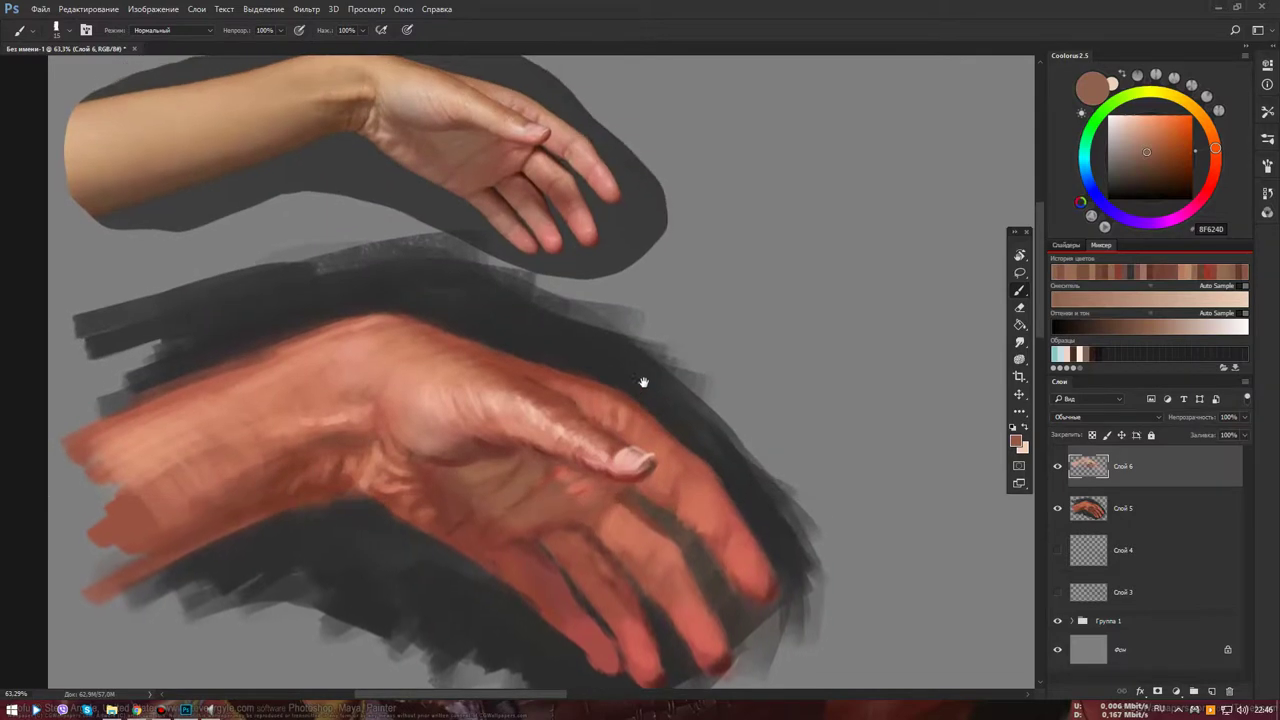
left_click(563, 426, "alt")
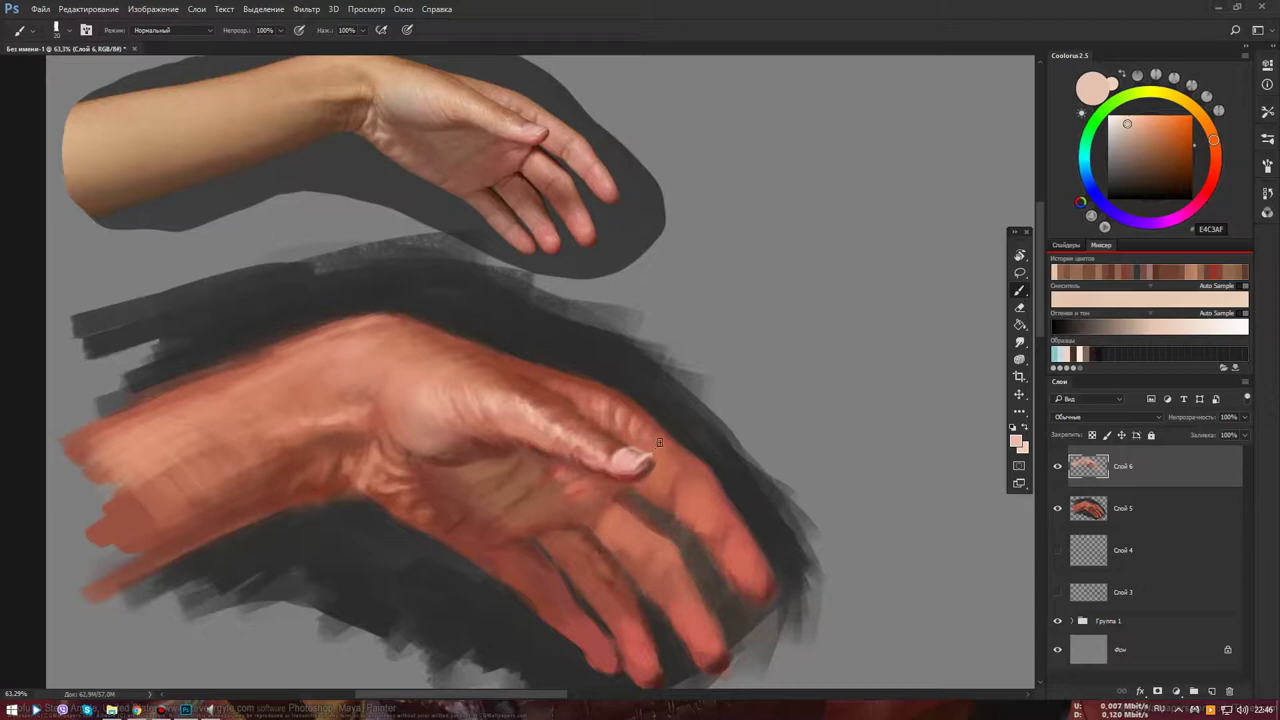
Dab a light skin highlight, shift the hue redder, and stroke pinkish highlights down the fingers
left_click(702, 495)
left_click_drag(1215, 163, 1215, 167)
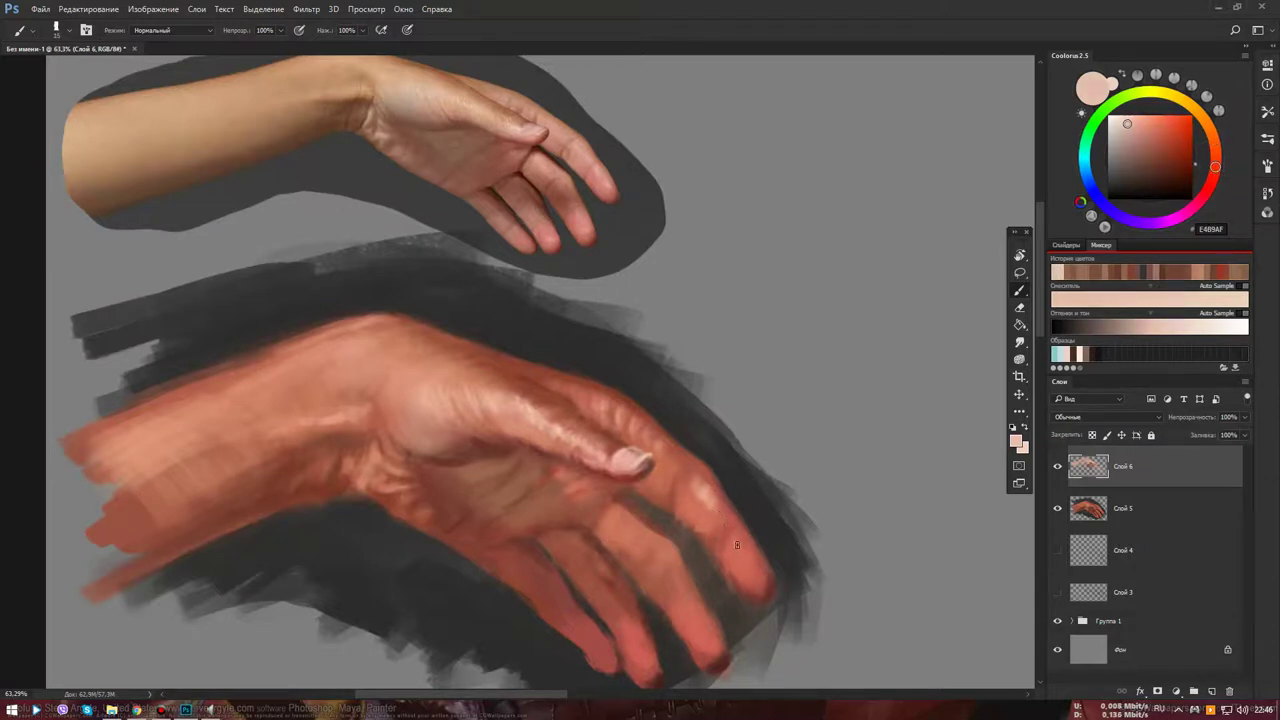
mouse_move(737, 545)
left_mouse_down()
mouse_move(742, 562)
mouse_move(728, 540)
left_mouse_up()
left_click_drag(620, 528, 645, 556)
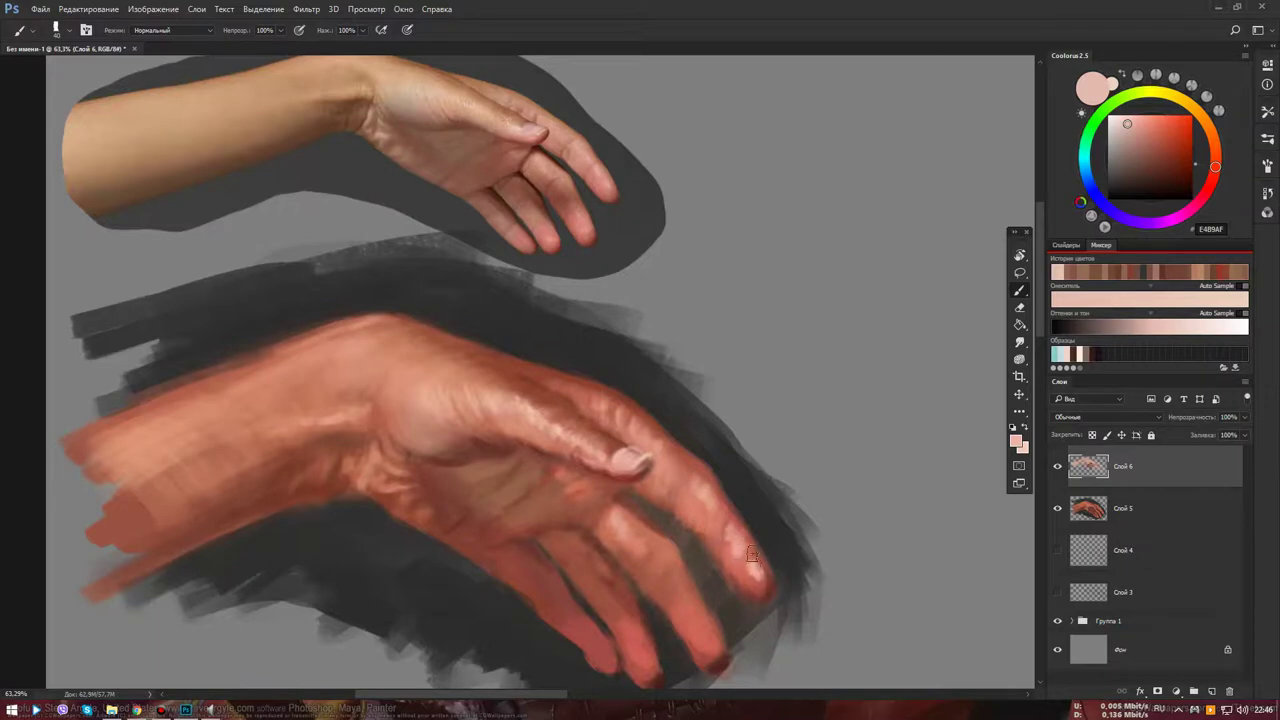
scroll(792, 560, "down", 5)
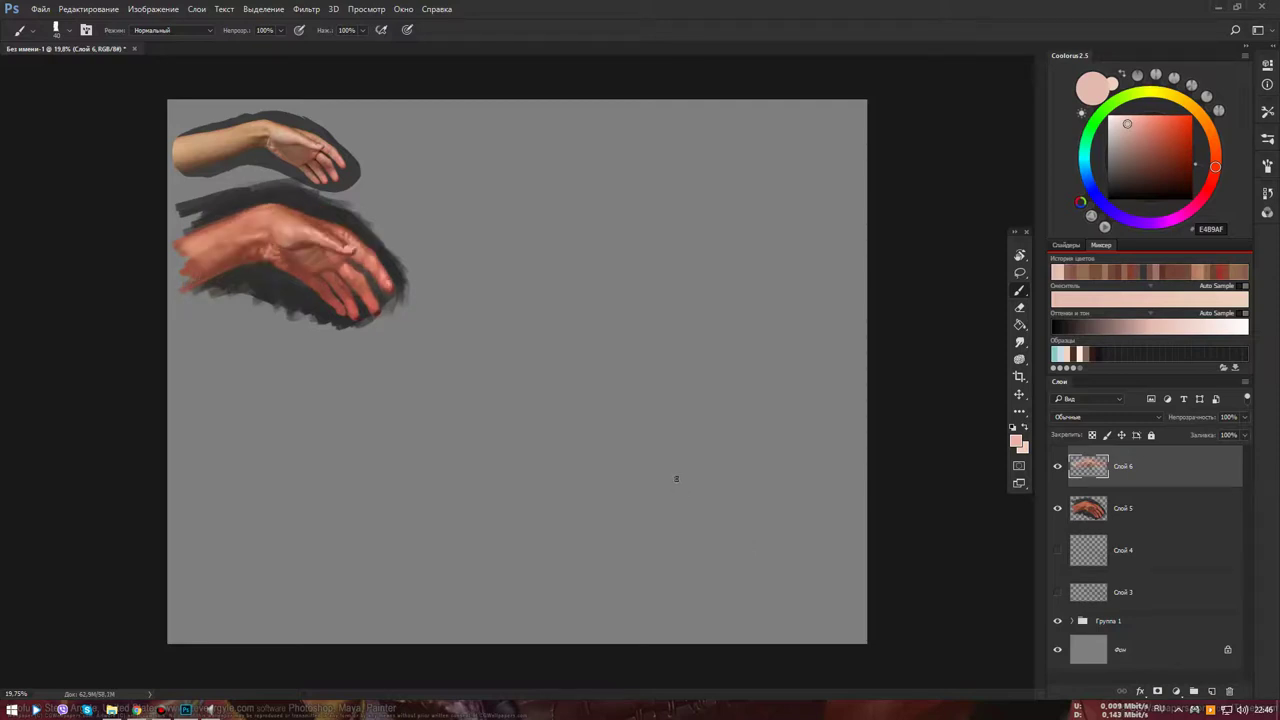
Merge Слой 5 into Слой 6 with Ctrl+E and flip the canvas back to its original direction
left_click(1090, 512, "shift")
key("ctrl+e")
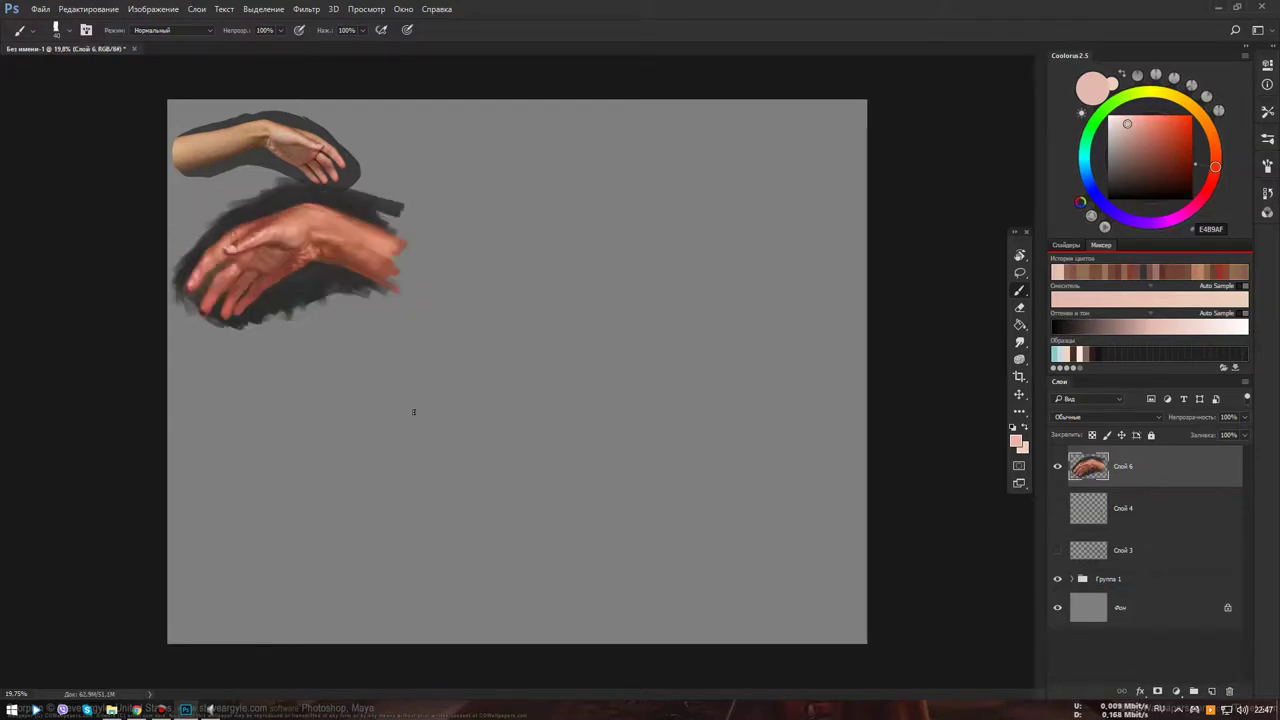
mouse_move(254, 264)
left_mouse_down()
mouse_move(305, 254)
mouse_move(551, 386)
left_mouse_up()
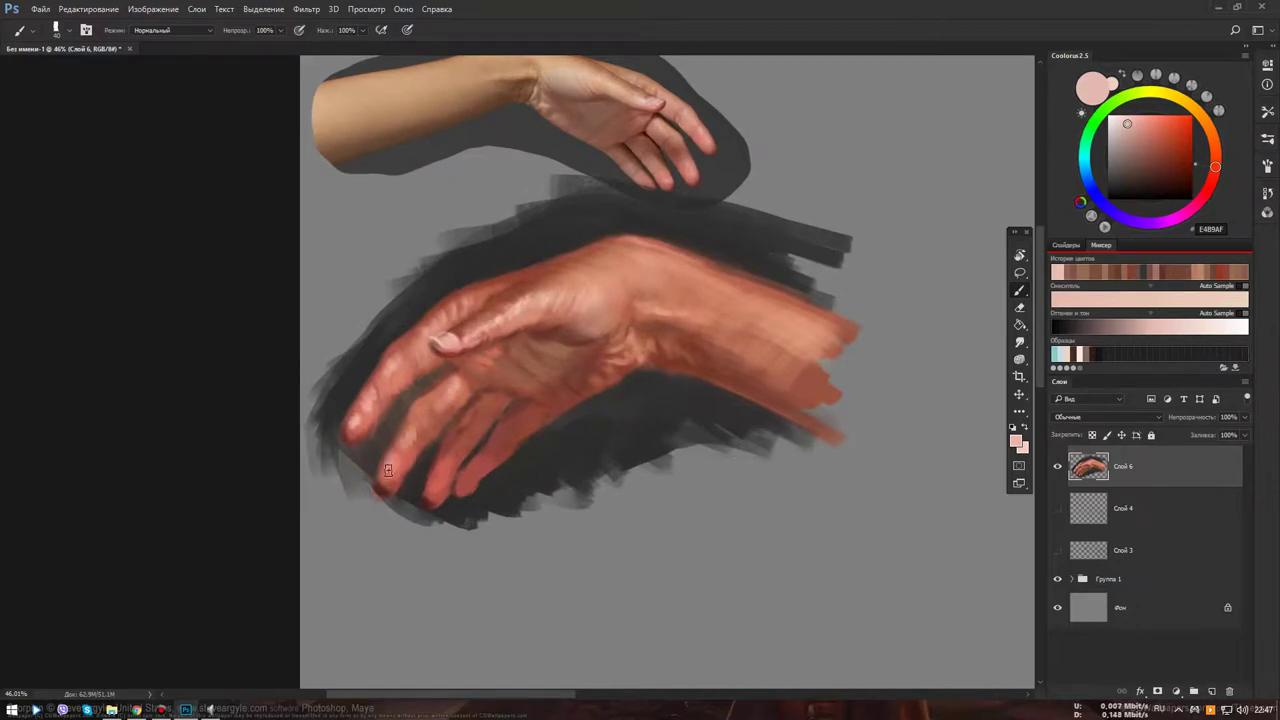
key("ctrl+shift+h")
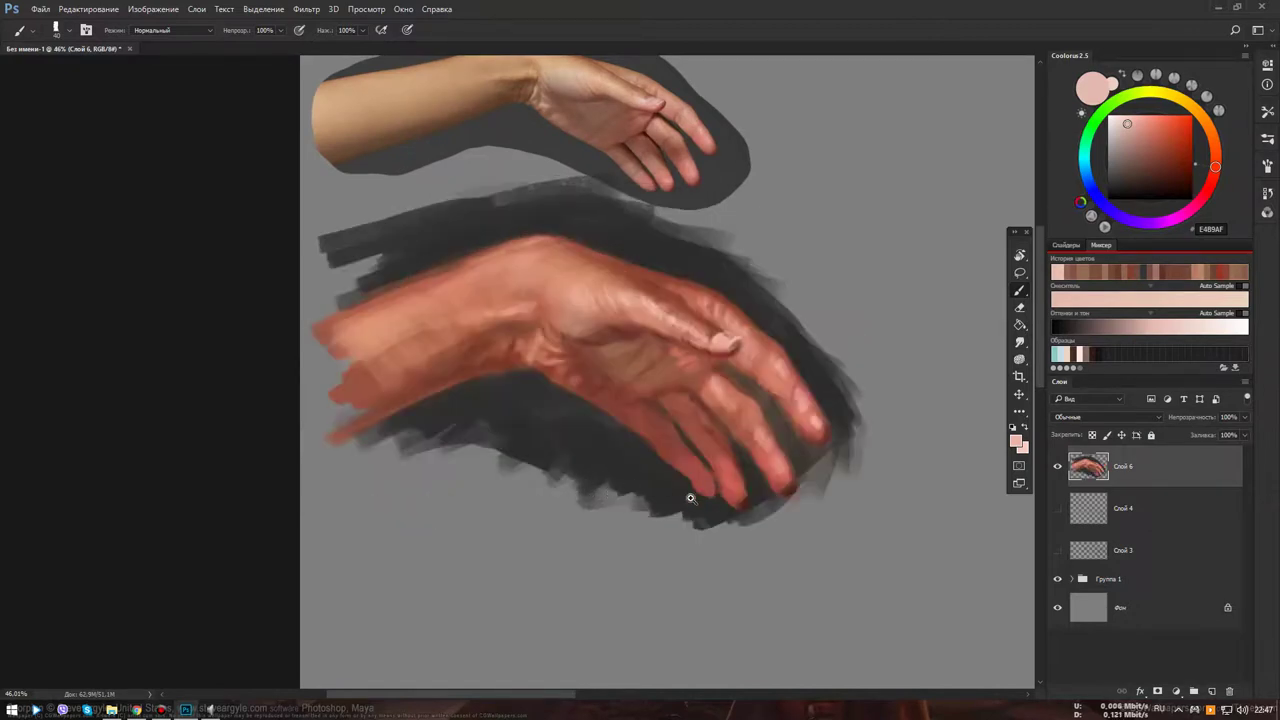
Zoom in on the lower hand and sample mid reddish-brown, shadow and lighter skin tones
left_click_drag(688, 491, 590, 531)
mouse_move(450, 331)
left_mouse_down()
mouse_move(514, 291)
mouse_move(591, 423)
left_mouse_up()
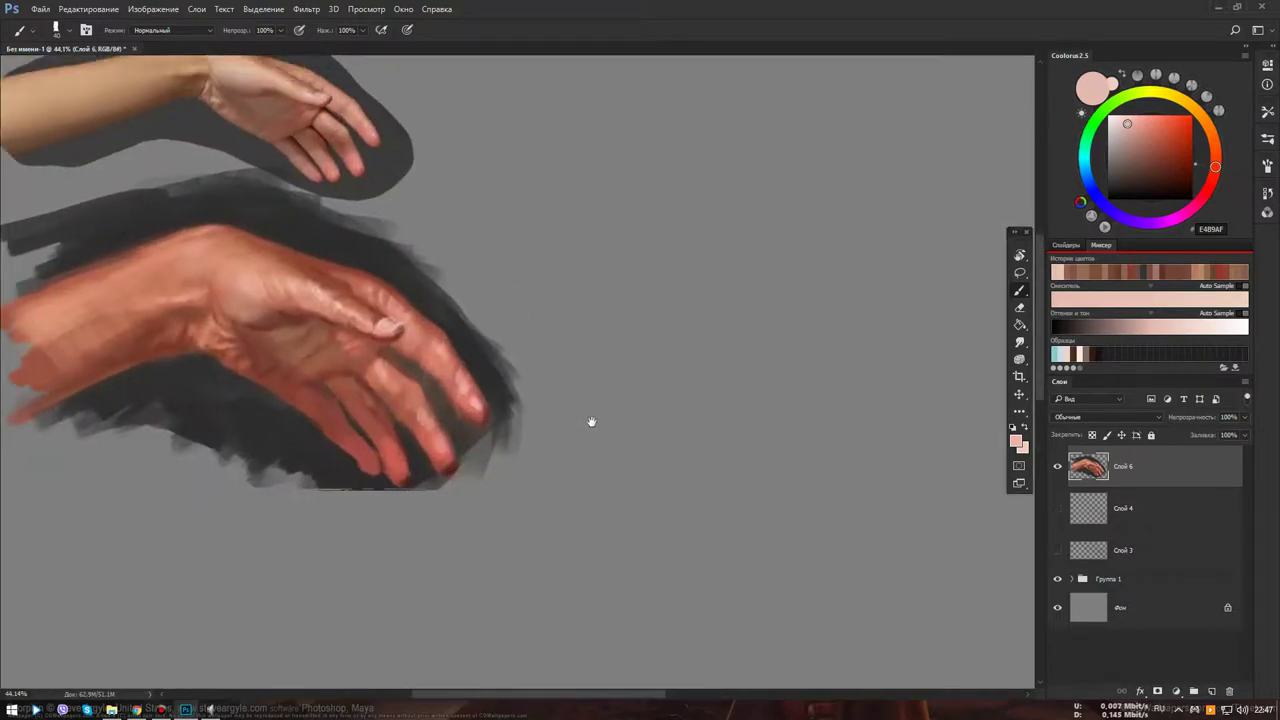
left_click_drag(578, 512, 600, 510)
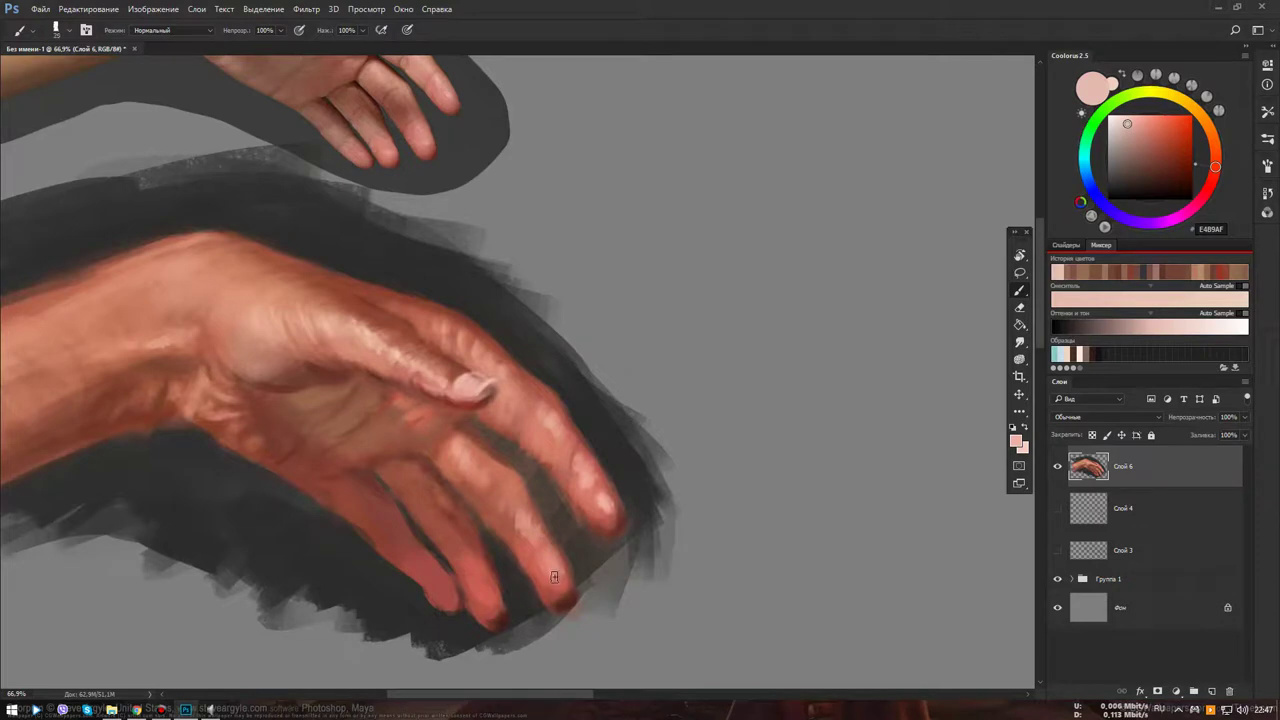
left_click(520, 541, "alt")
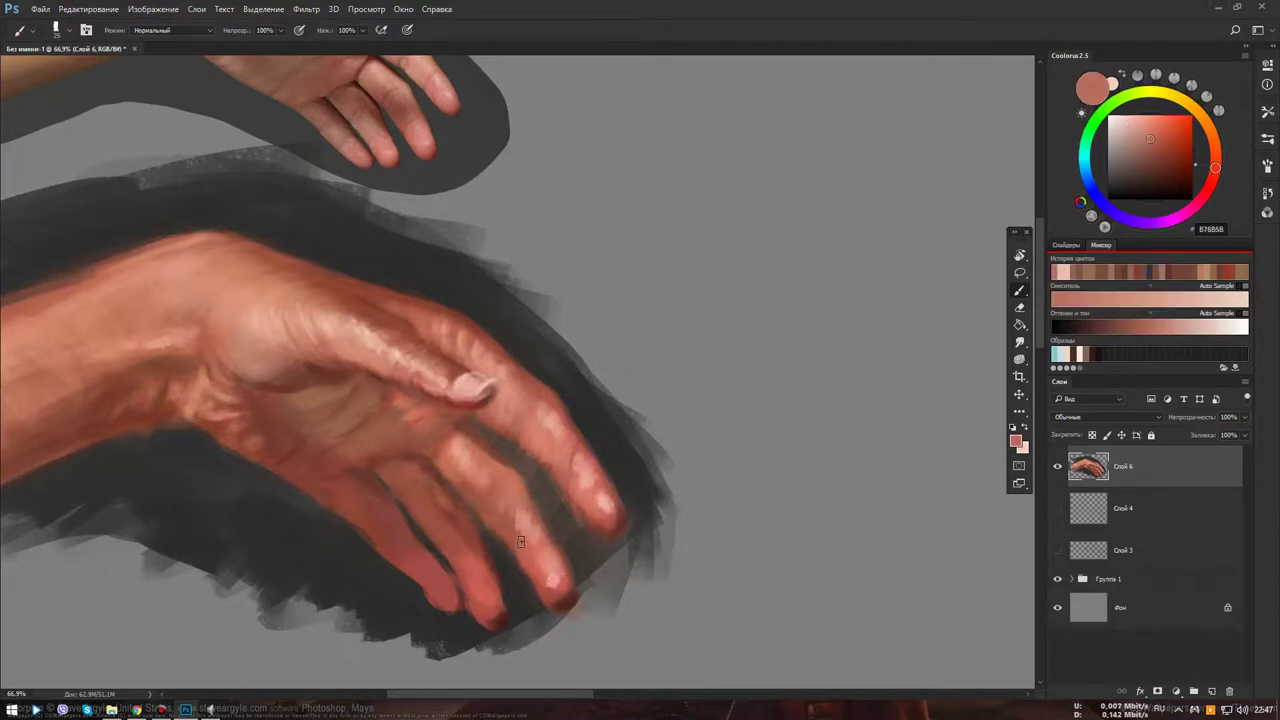
left_click(357, 476, "alt")
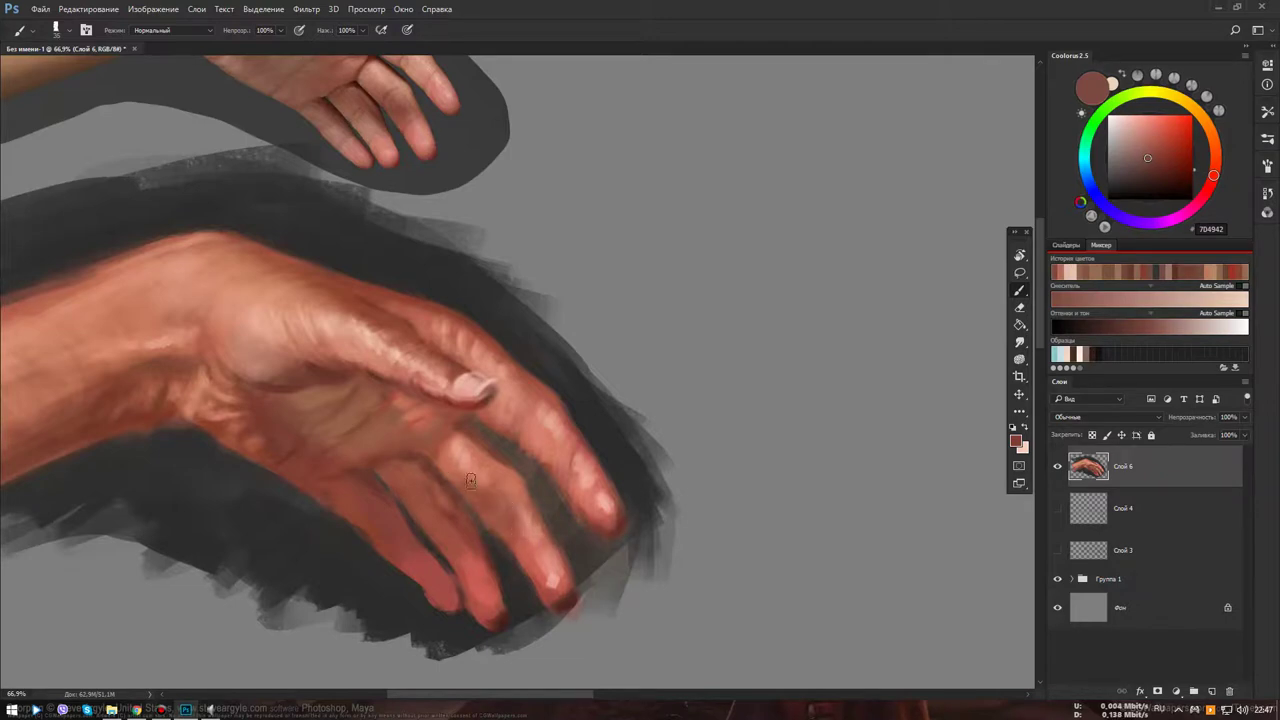
scroll(454, 526, "down", 1)
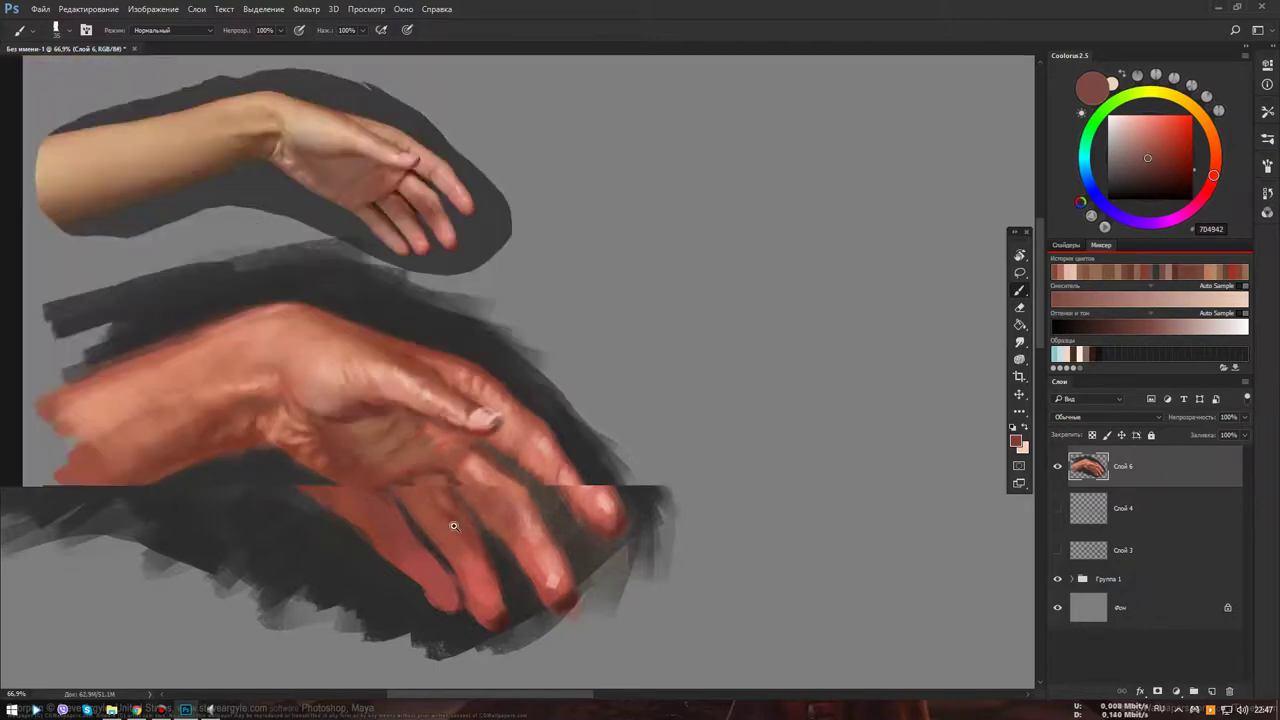
scroll(514, 391, "down", 5)
scroll(514, 391, "up", 5)
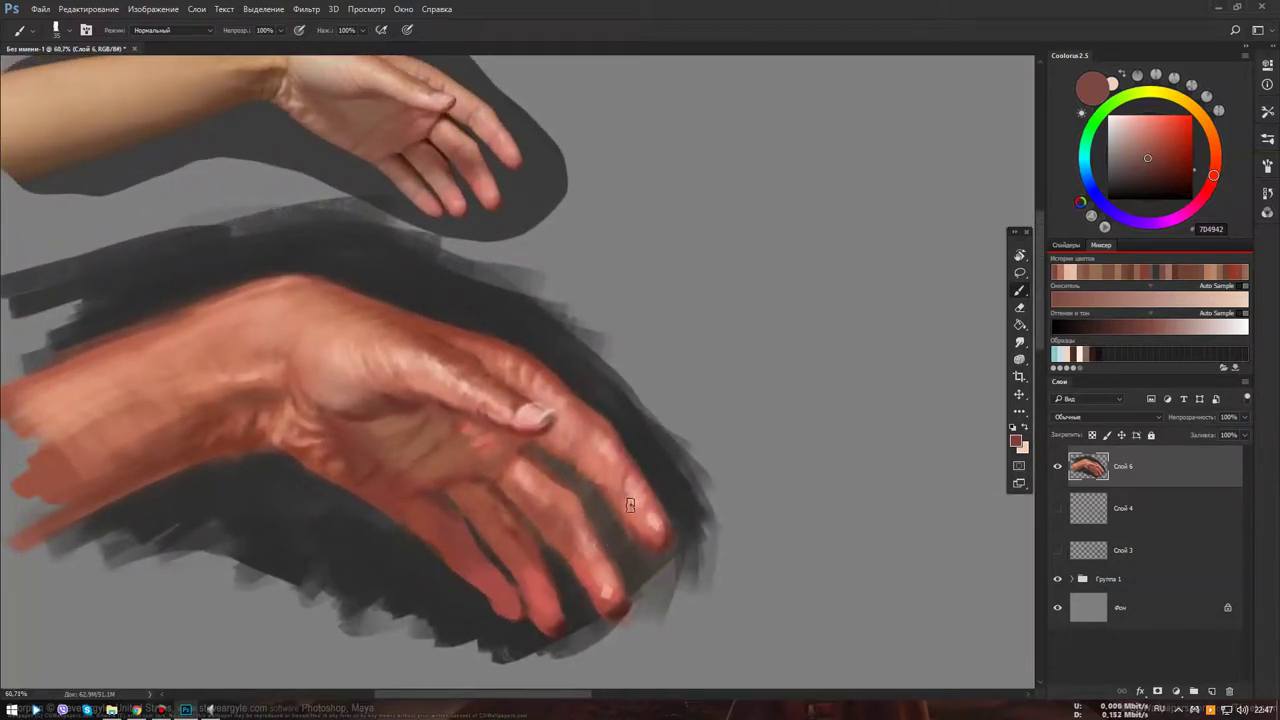
left_click(630, 505, "alt")
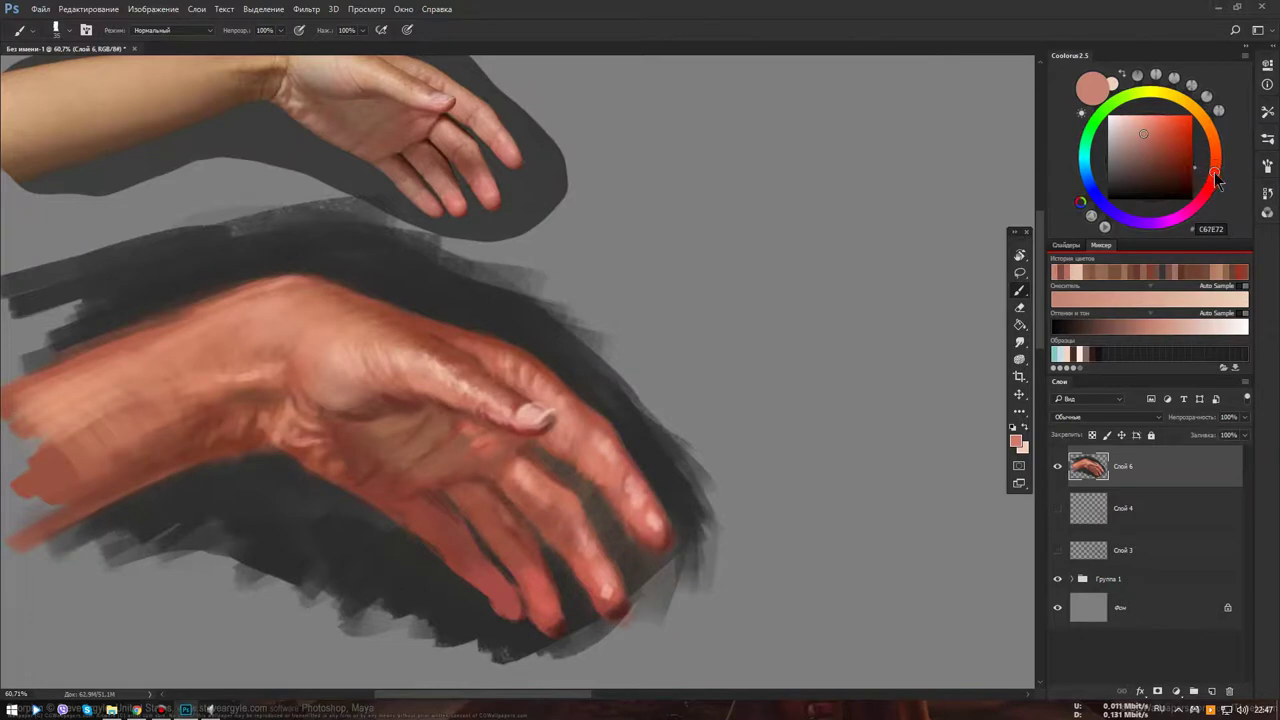
Adjust to a warm pinkish-red and paint a lighter pink stroke on the fingertip
left_click(1152, 134)
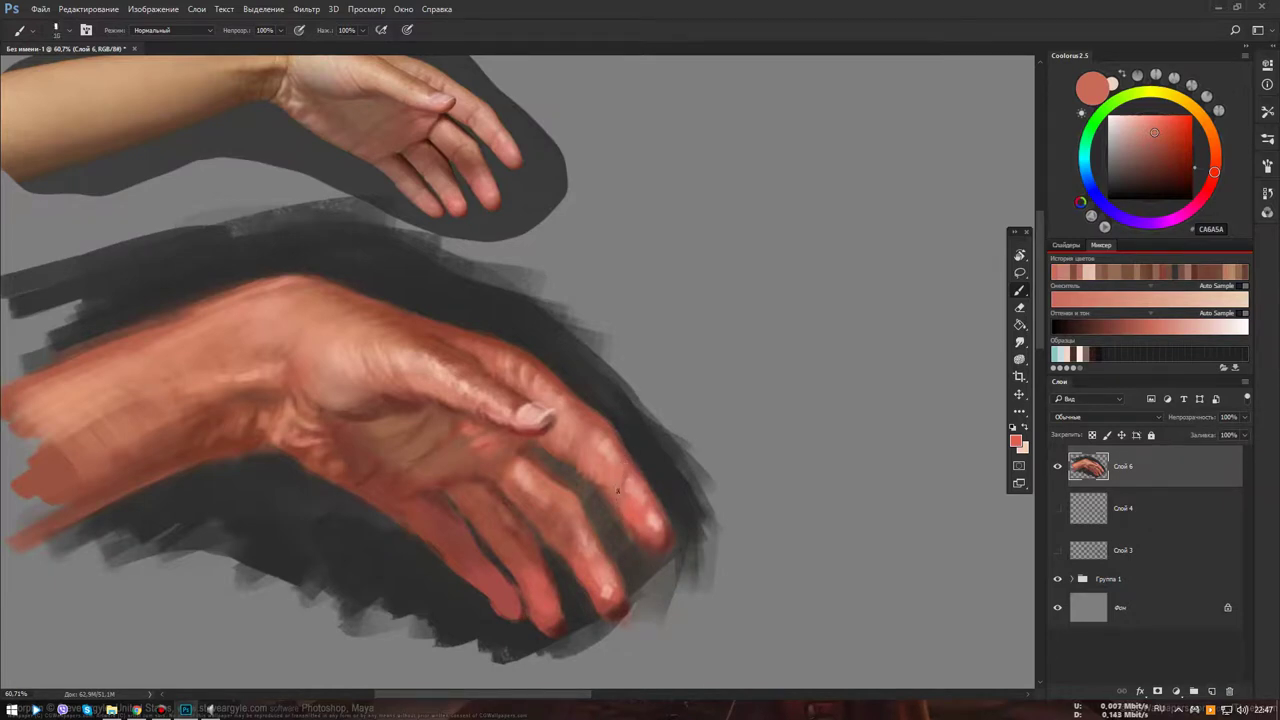
left_click(616, 487, "alt")
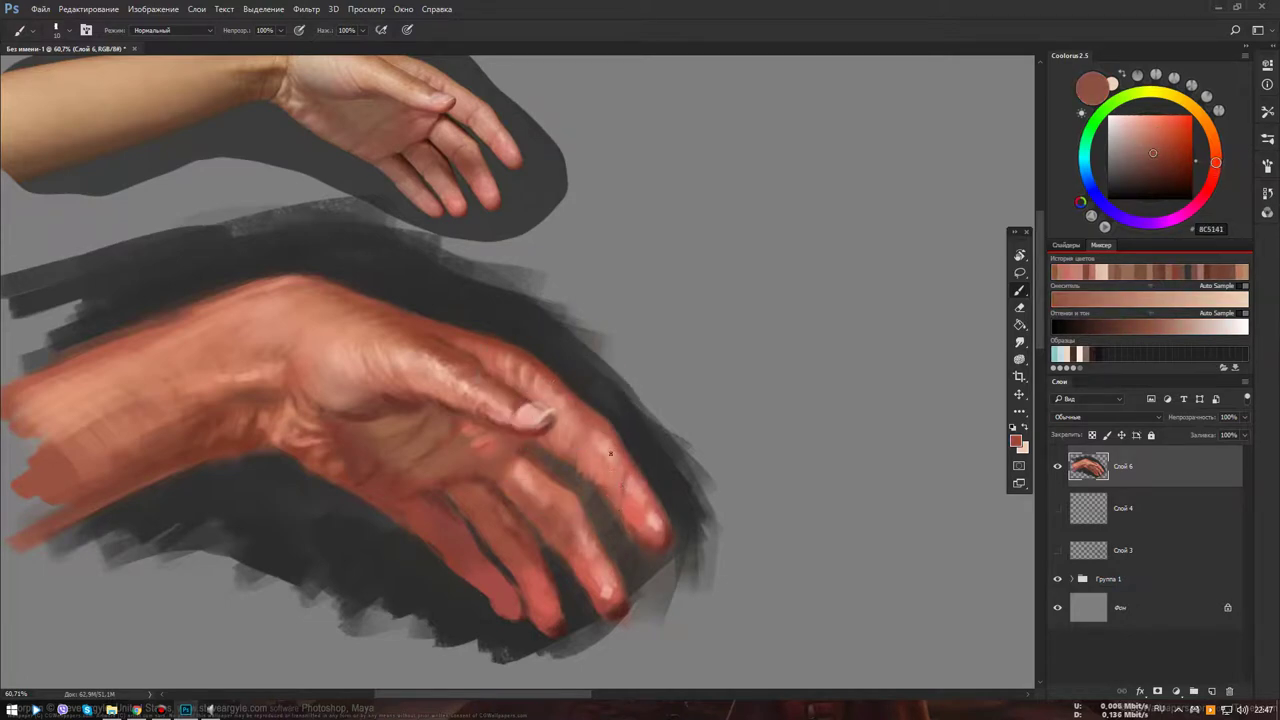
left_click(610, 453, "alt")
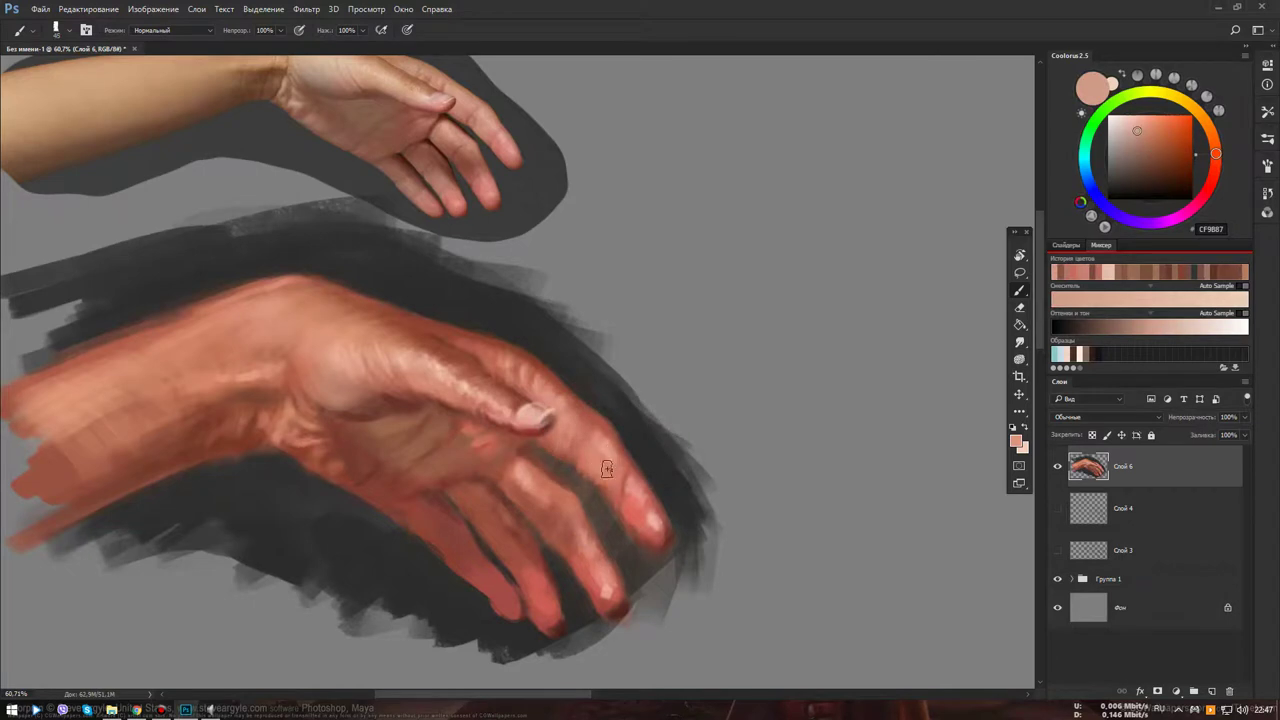
left_click(640, 515, "alt")
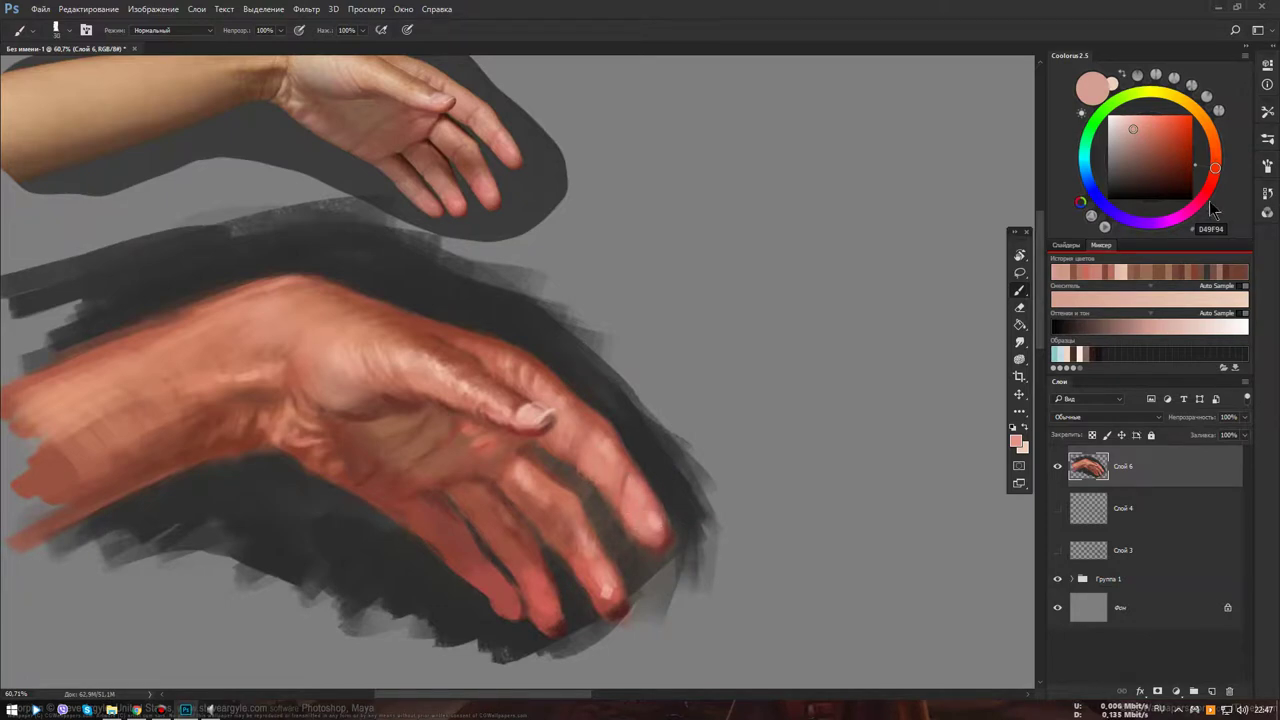
left_click_drag(1212, 207, 1213, 180)
left_click(1148, 129)
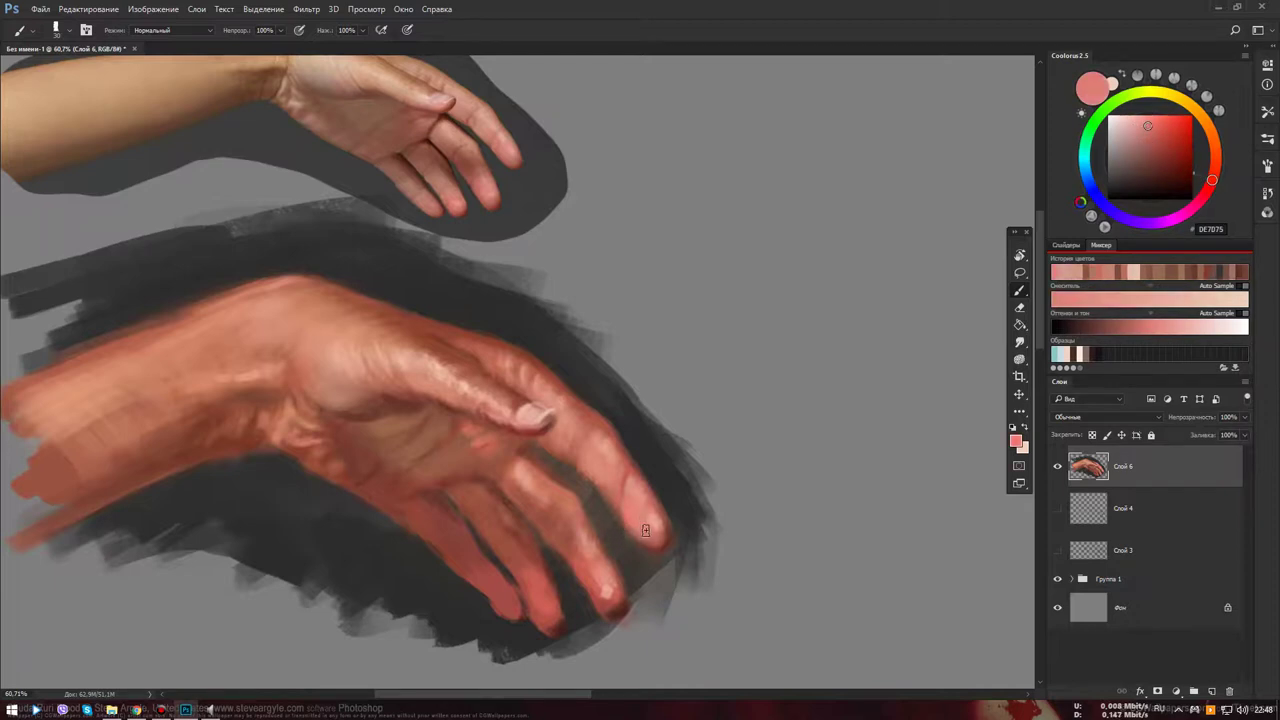
left_click_drag(643, 520, 646, 542)
Resample fingertip tones and set a reddish light peach colour in Coolorus
left_click(657, 538, "alt")
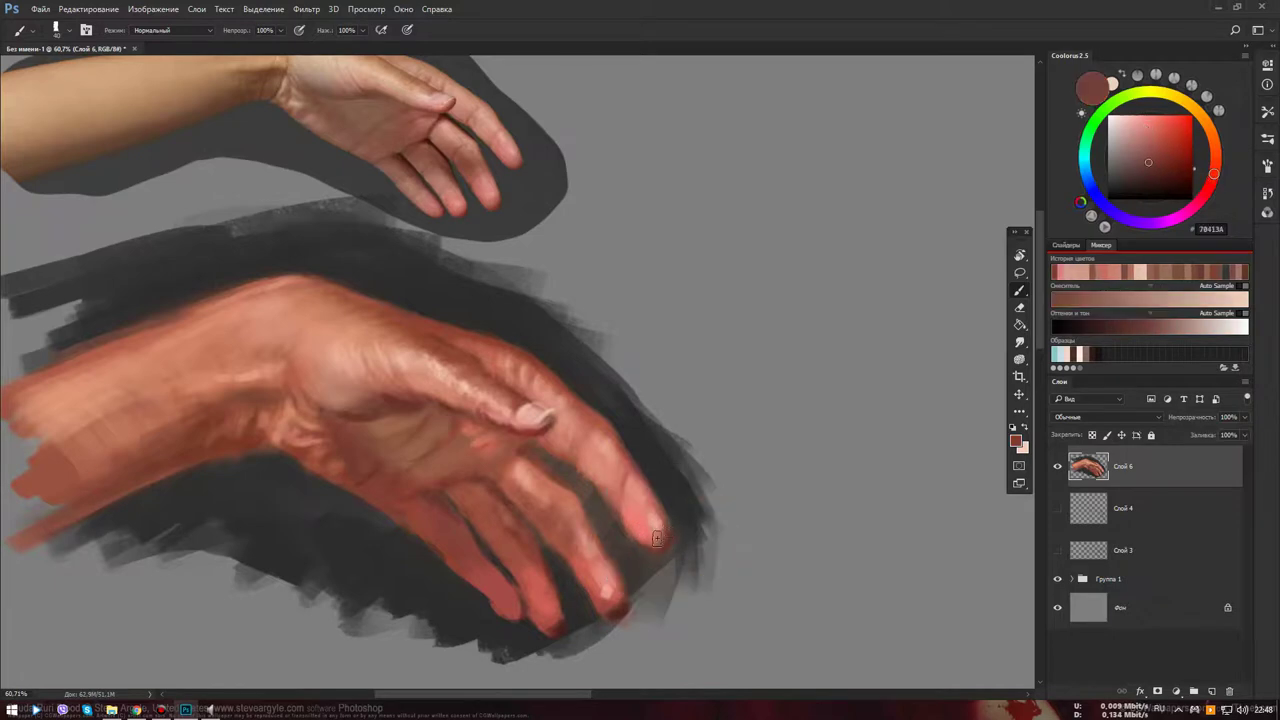
left_click(646, 516, "alt")
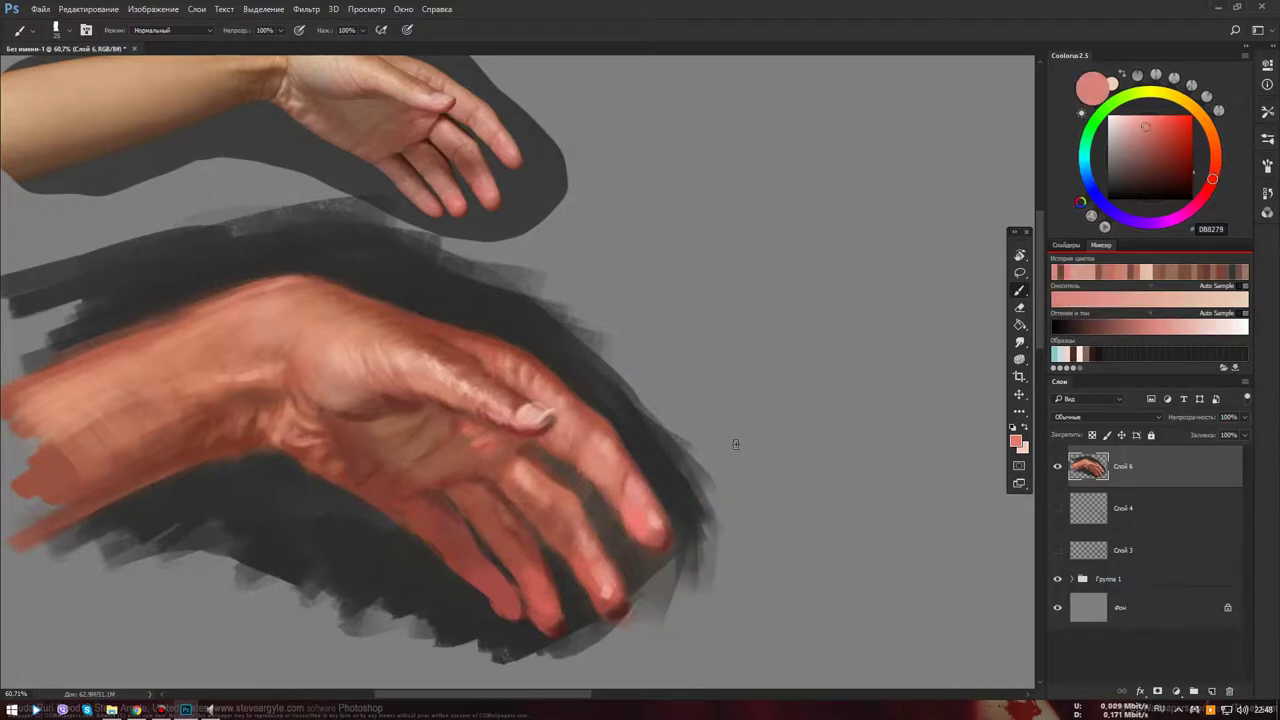
left_click(1157, 130)
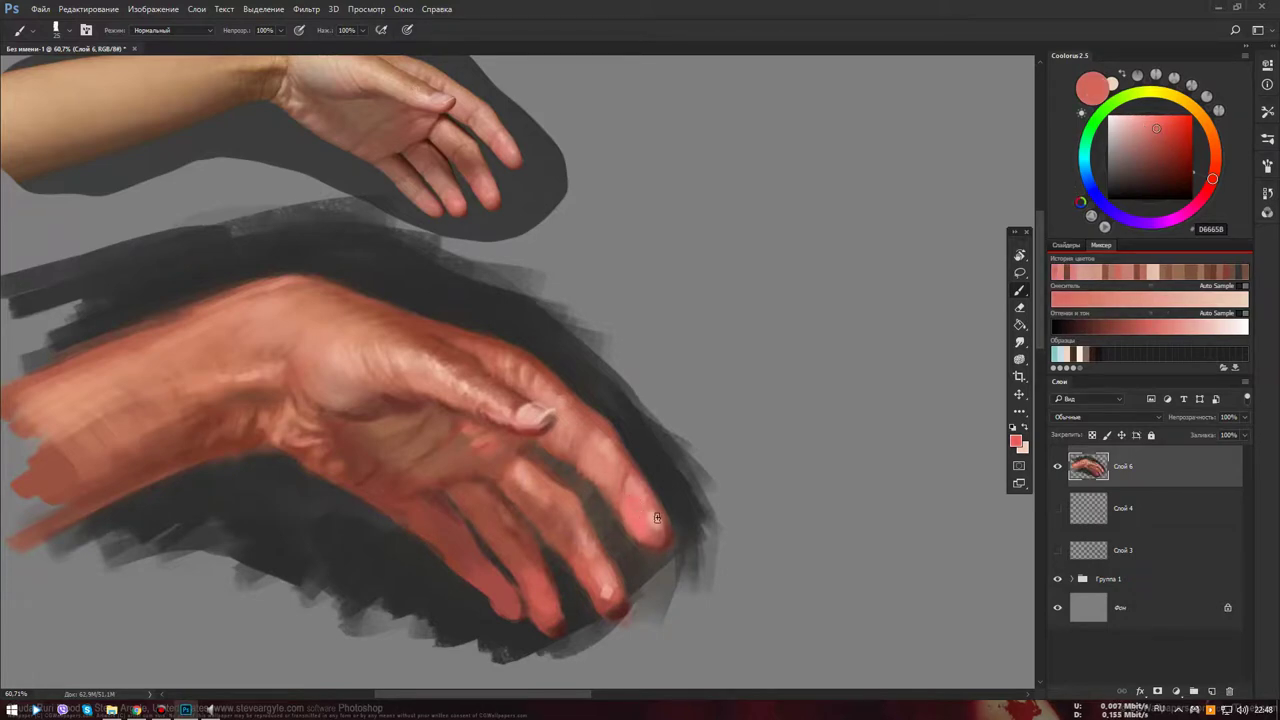
left_click(1155, 272)
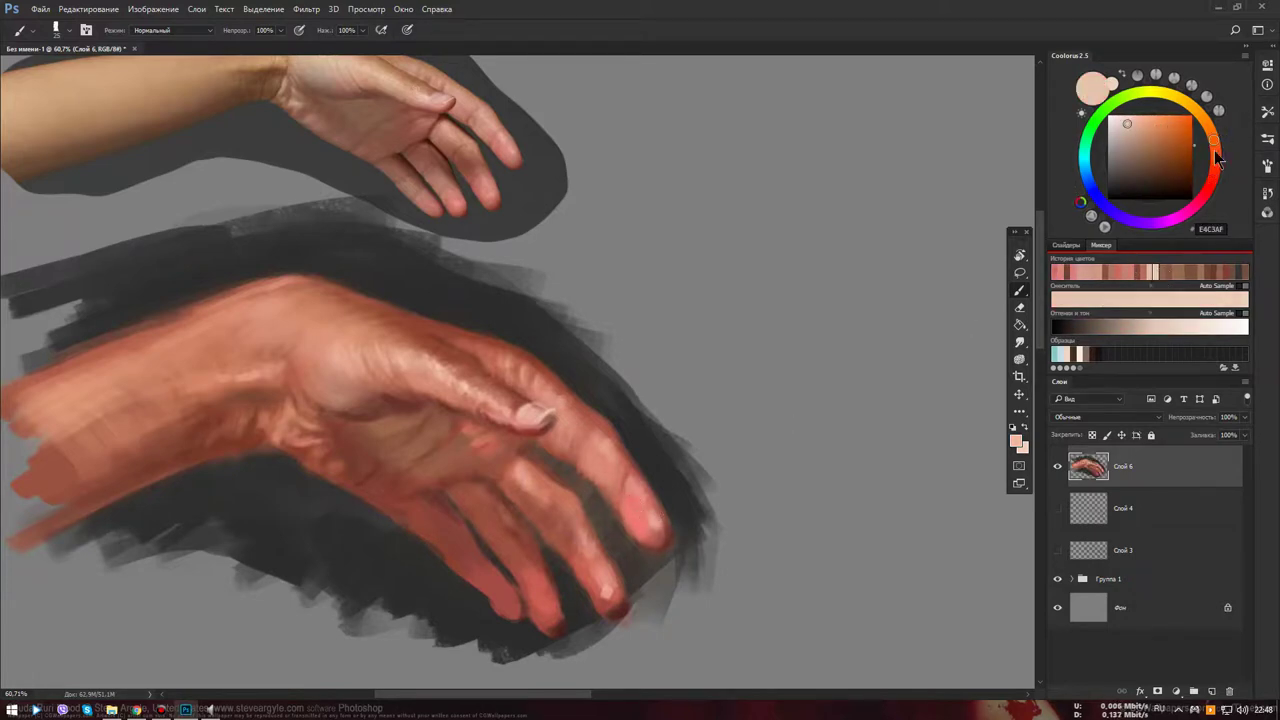
left_click(1215, 168)
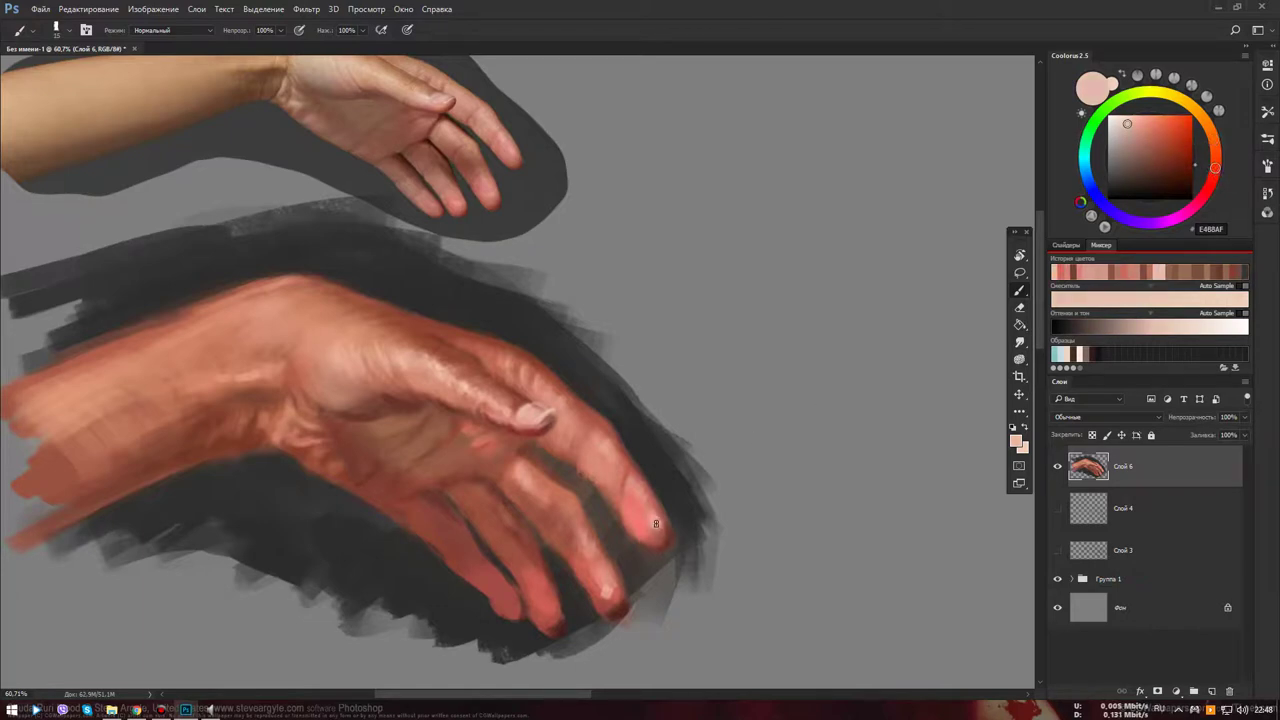
Sample lighter finger tones and paint a faint stroke along the finger
left_click(632, 470, "alt")
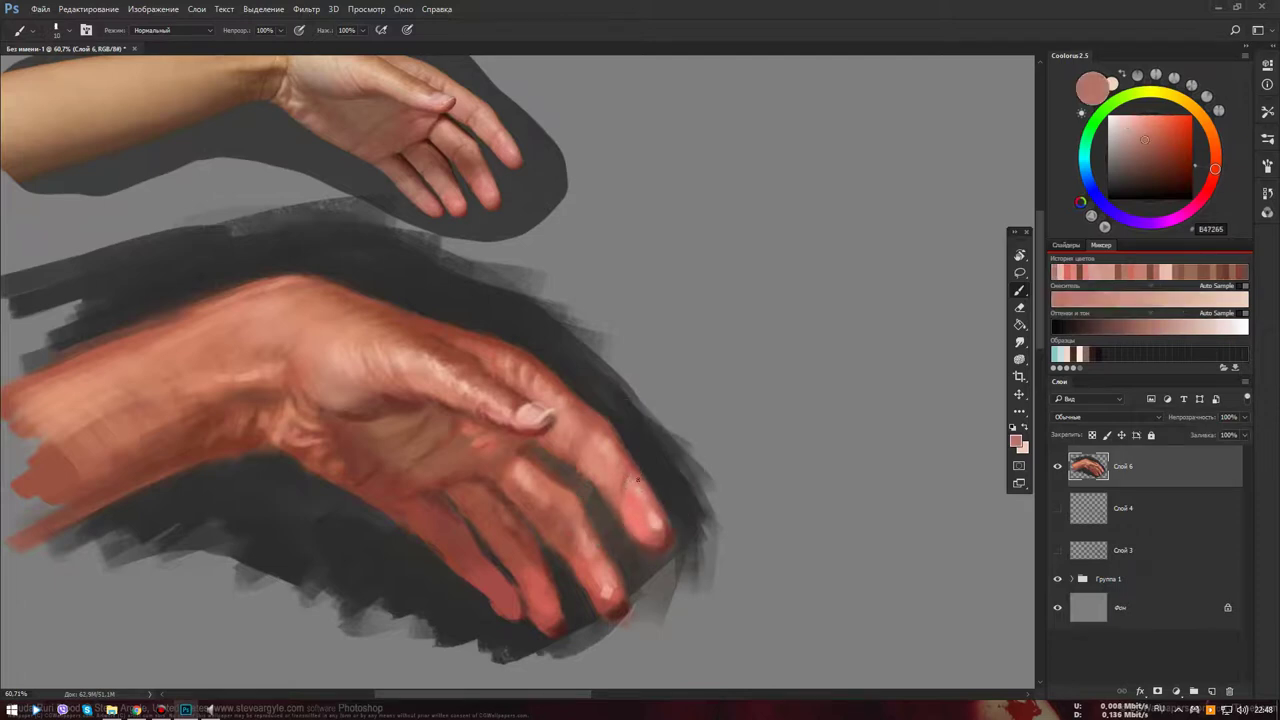
left_click(630, 474, "alt")
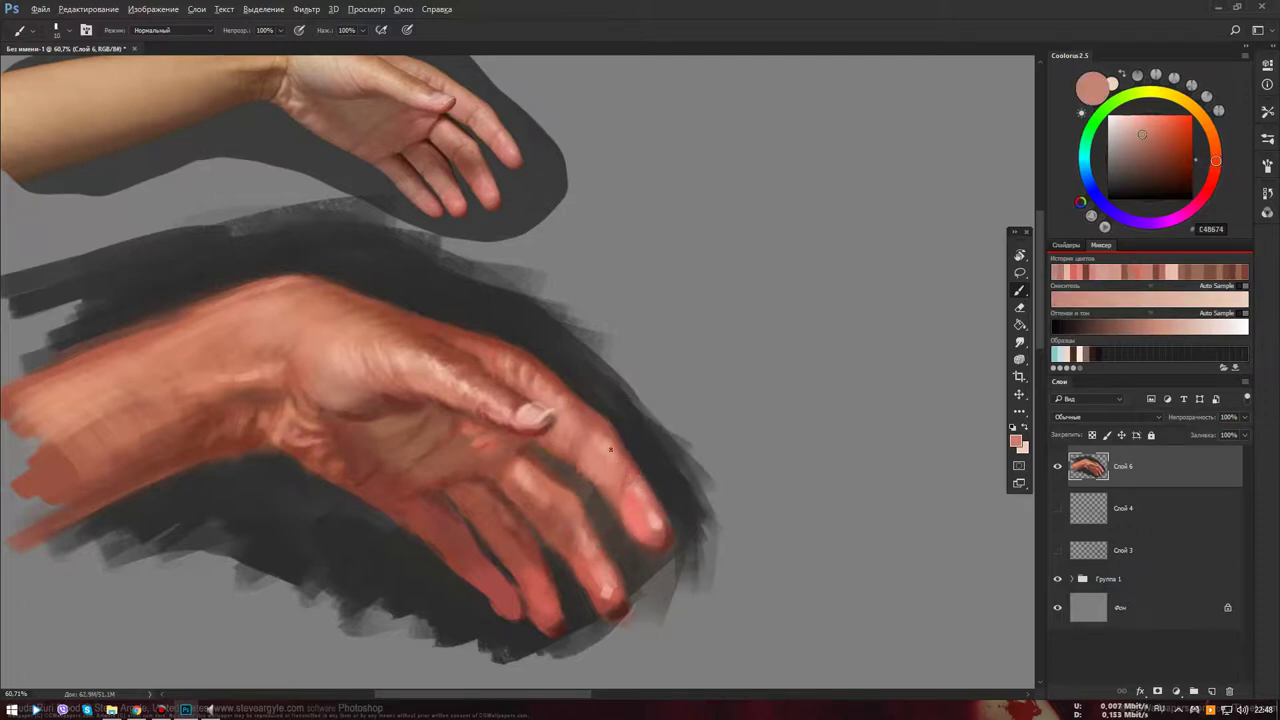
left_click(612, 452, "alt")
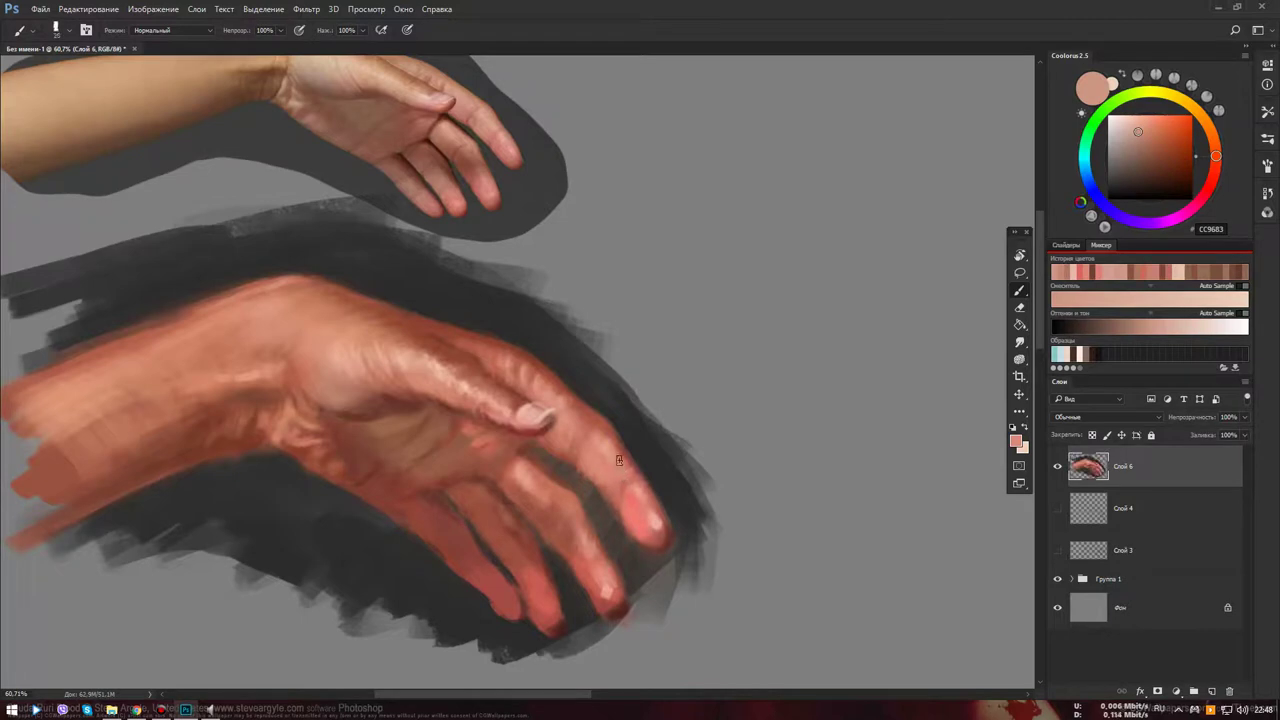
left_click_drag(619, 462, 620, 484)
Mix a pale pink in Coolorus from sampled finger tones, adjusting its hue
left_click(631, 479, "alt")
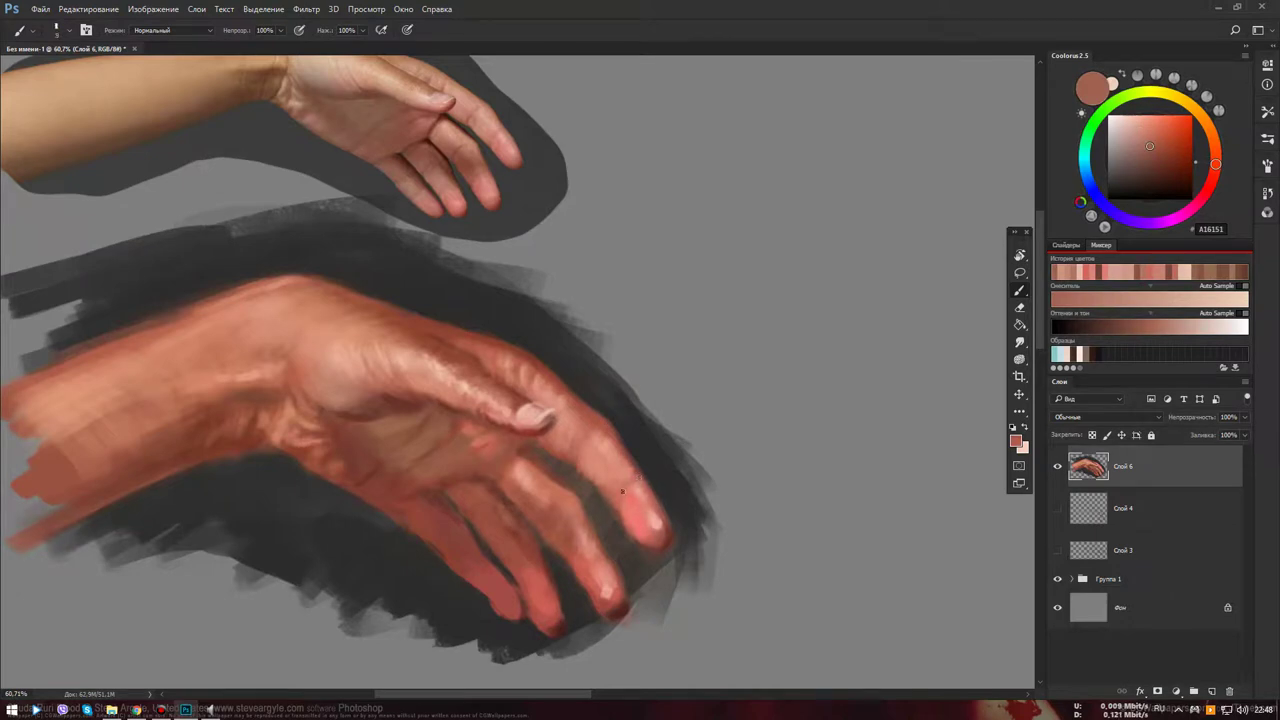
left_click(617, 492, "alt")
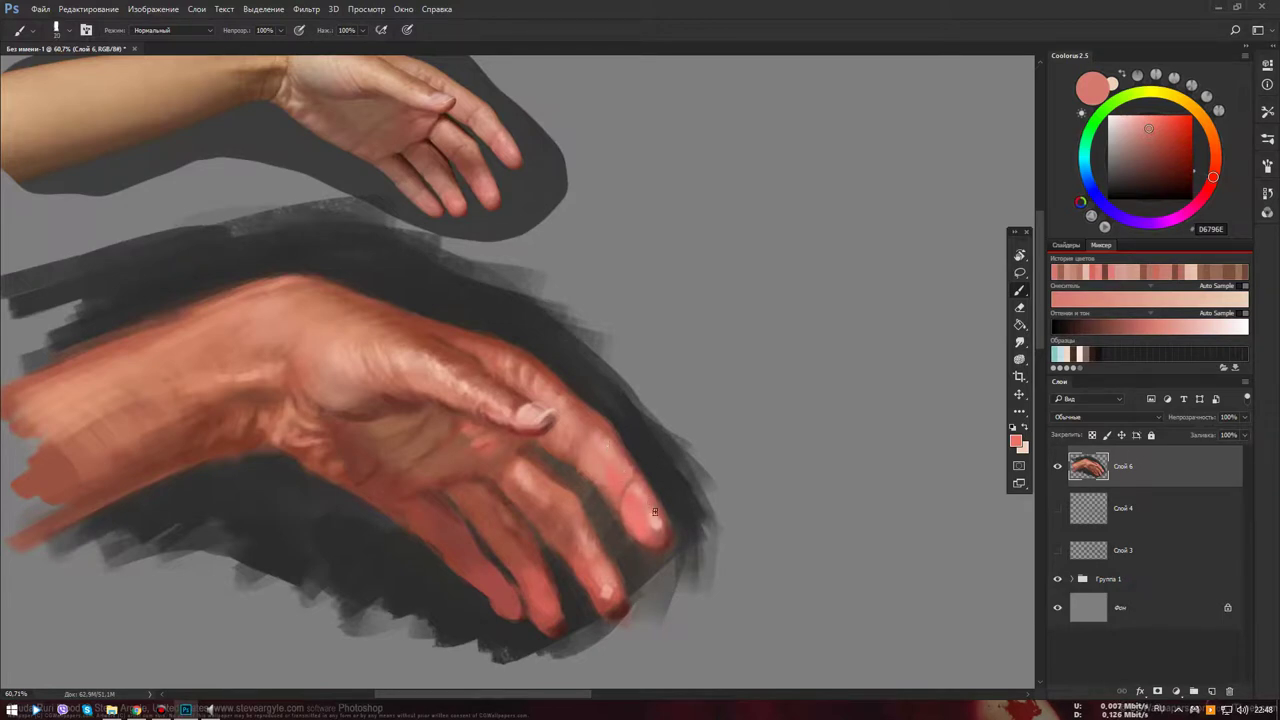
left_click(611, 458, "alt")
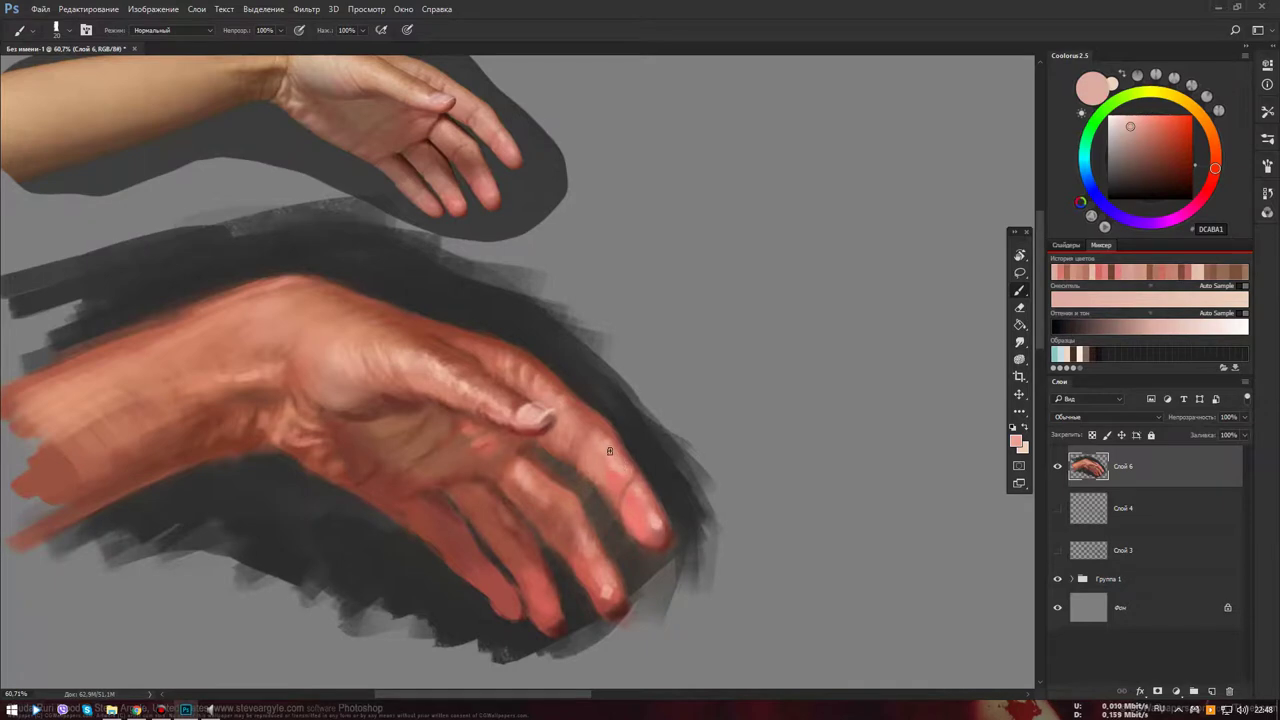
left_click_drag(1130, 122, 1123, 120)
left_click(626, 475, "alt")
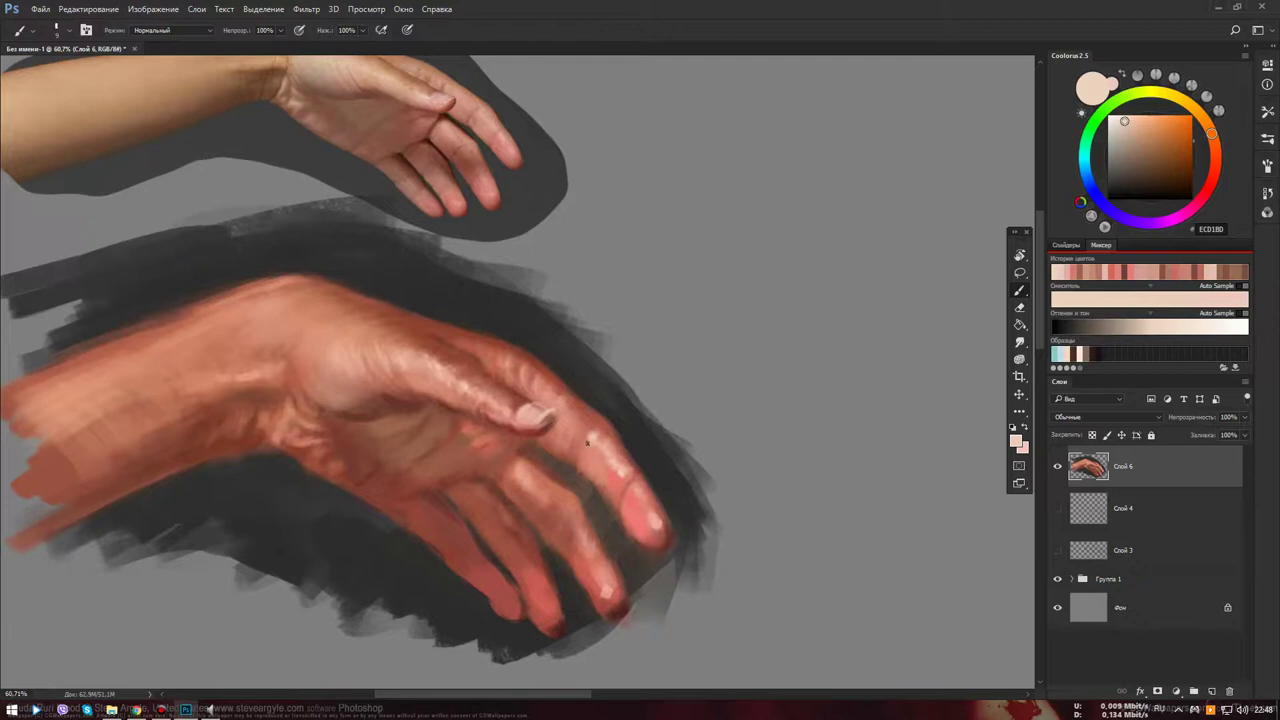
left_click(590, 448, "alt")
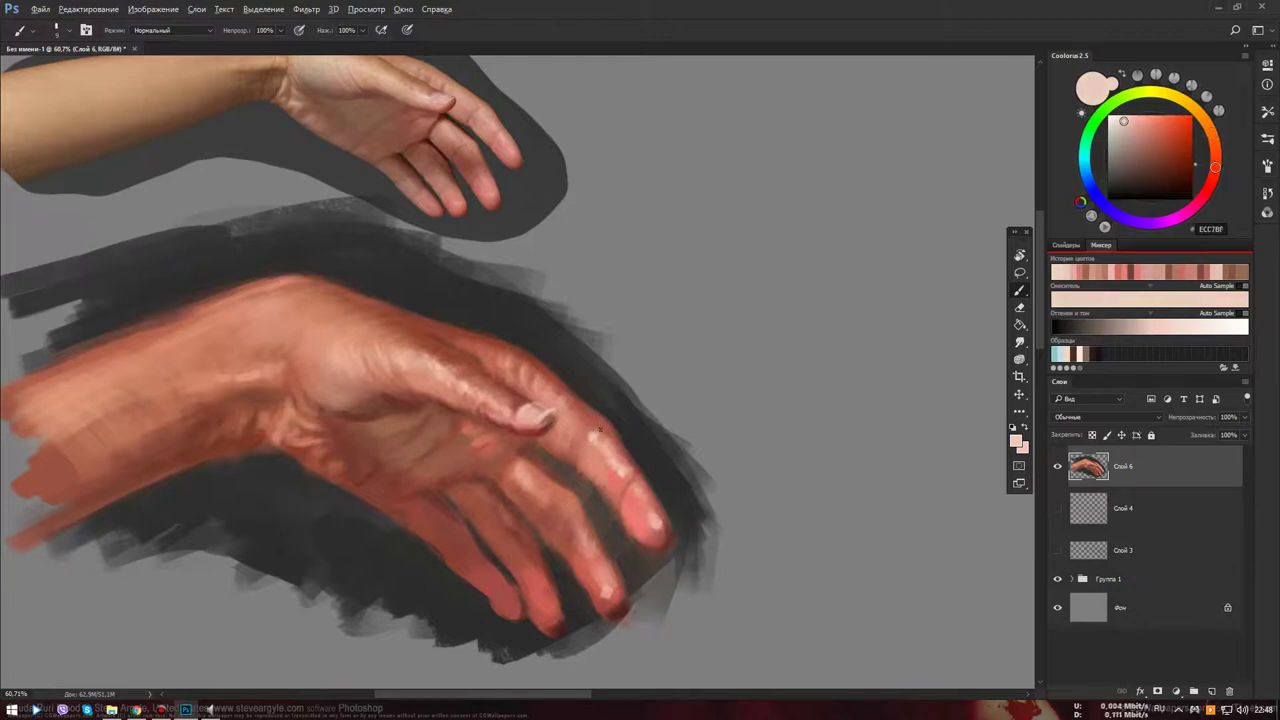
left_click(574, 447, "alt")
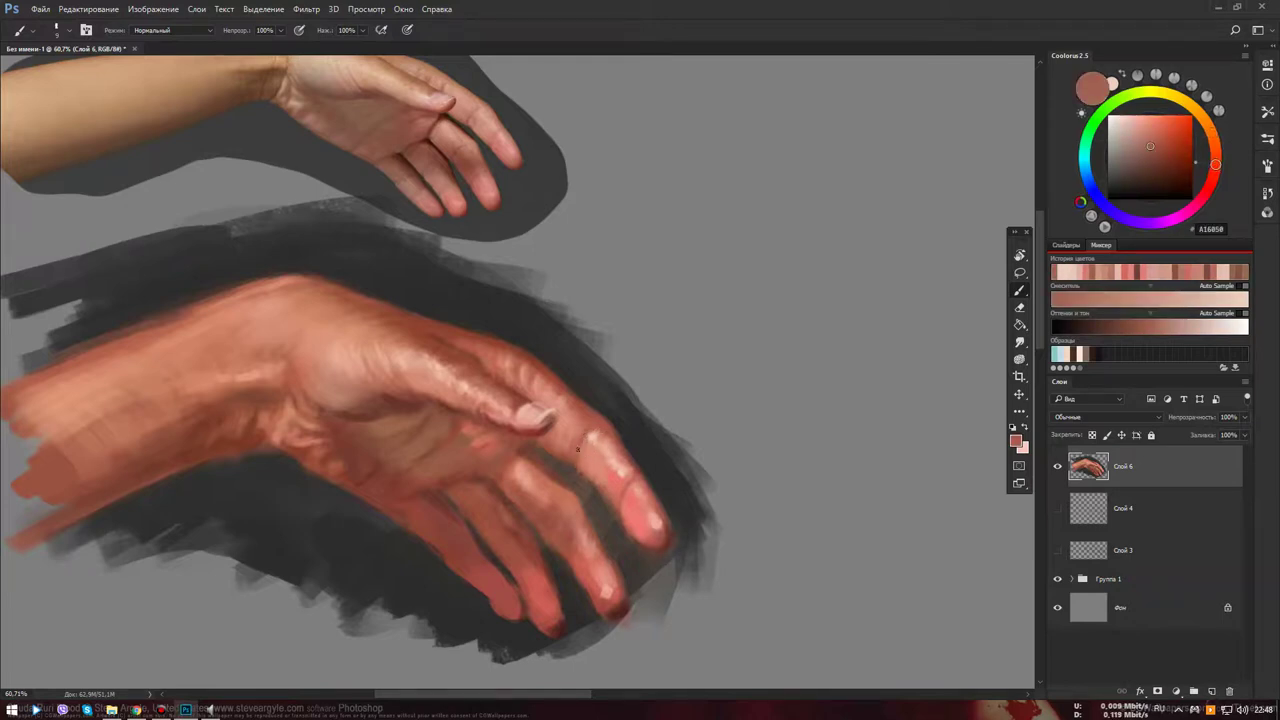
Swap to the light pink, brighten it, and paint a small highlight on the knuckle
key("x")
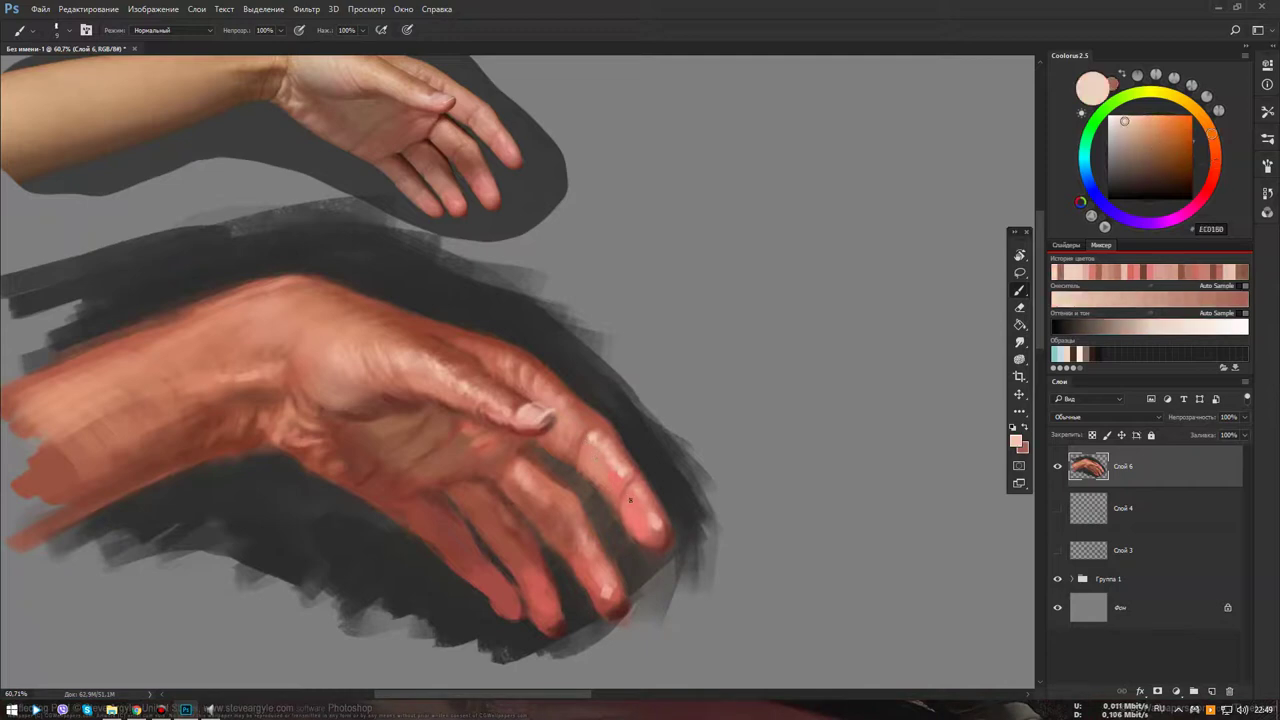
left_click(606, 451, "alt")
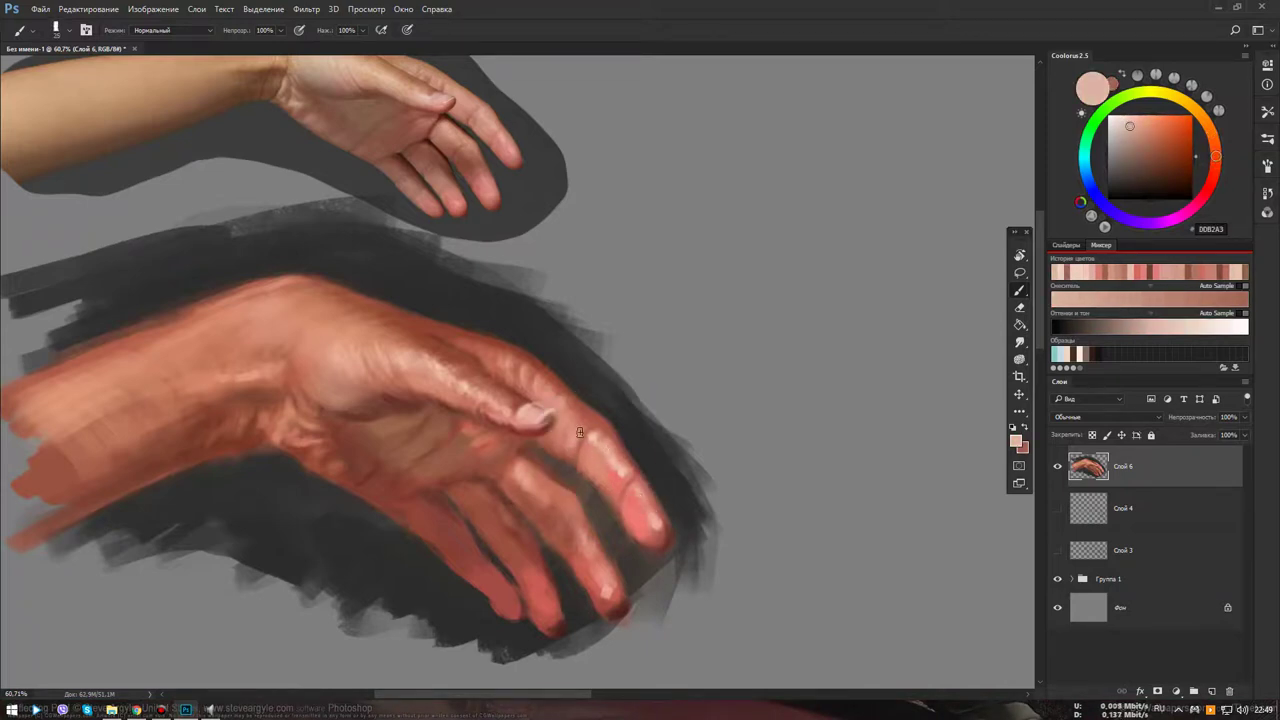
left_click(1215, 170)
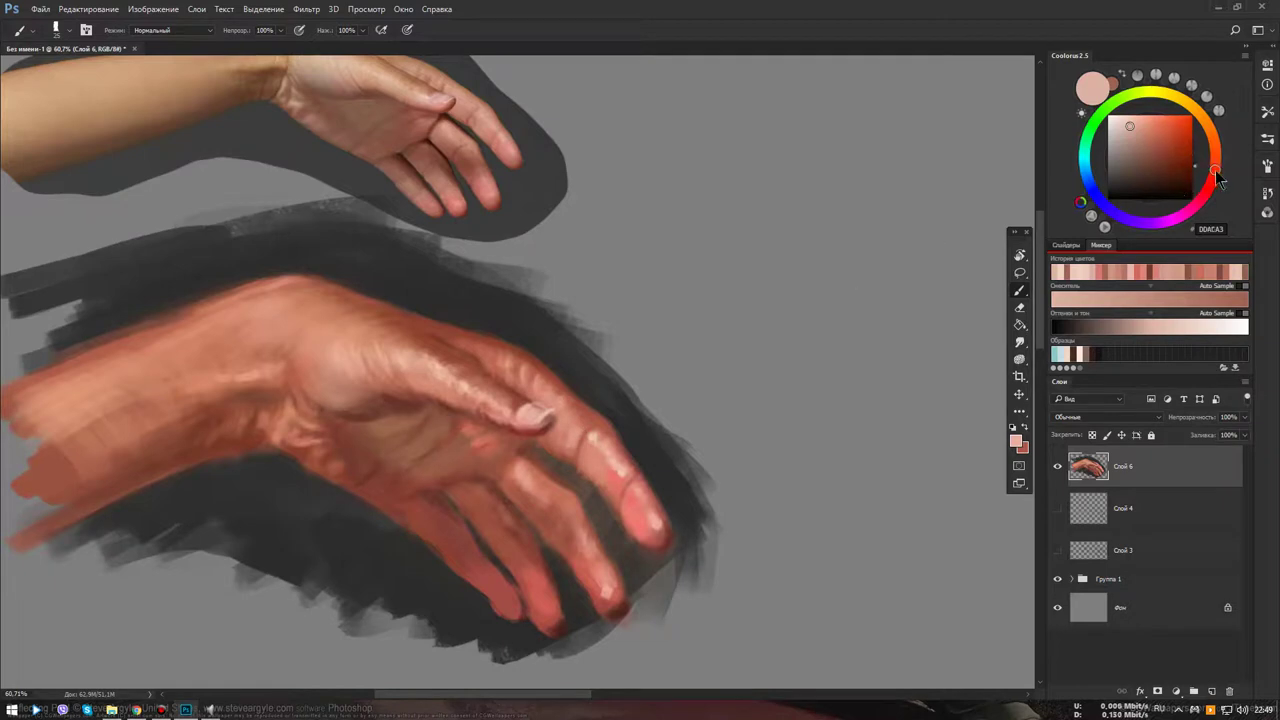
left_click(1134, 122)
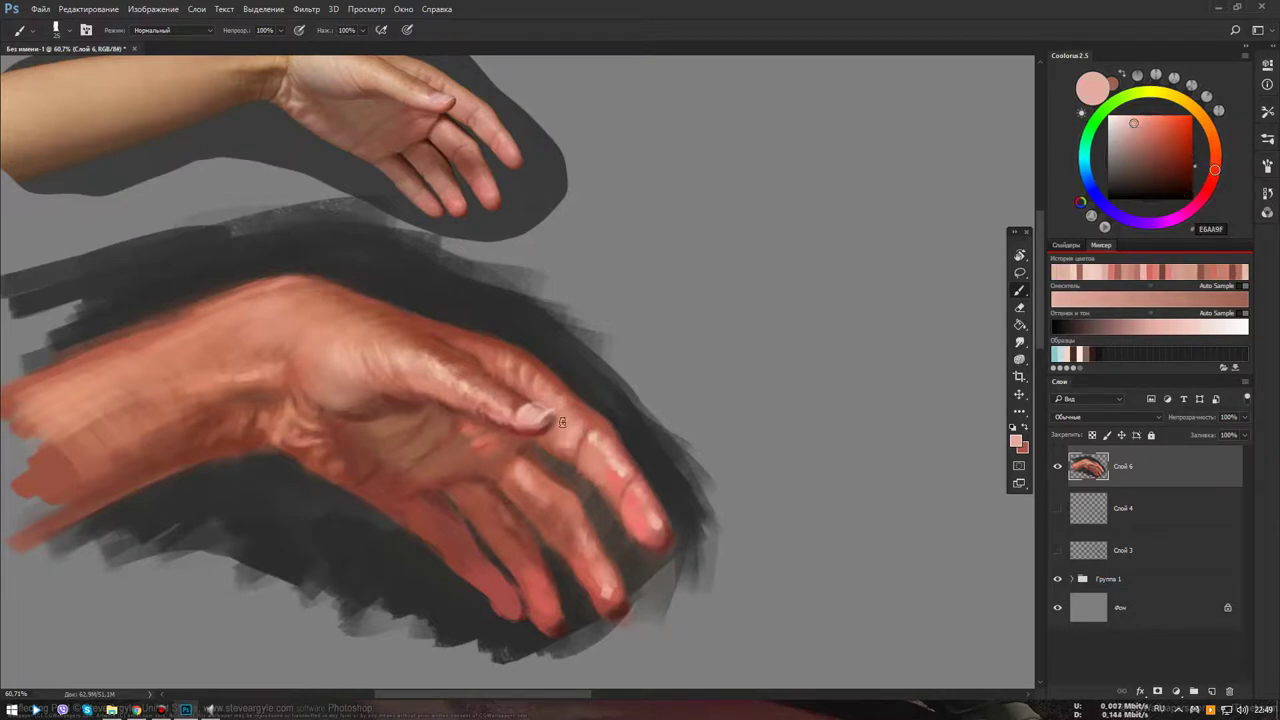
left_click_drag(574, 428, 566, 448)
left_click_drag(1213, 170, 1215, 151)
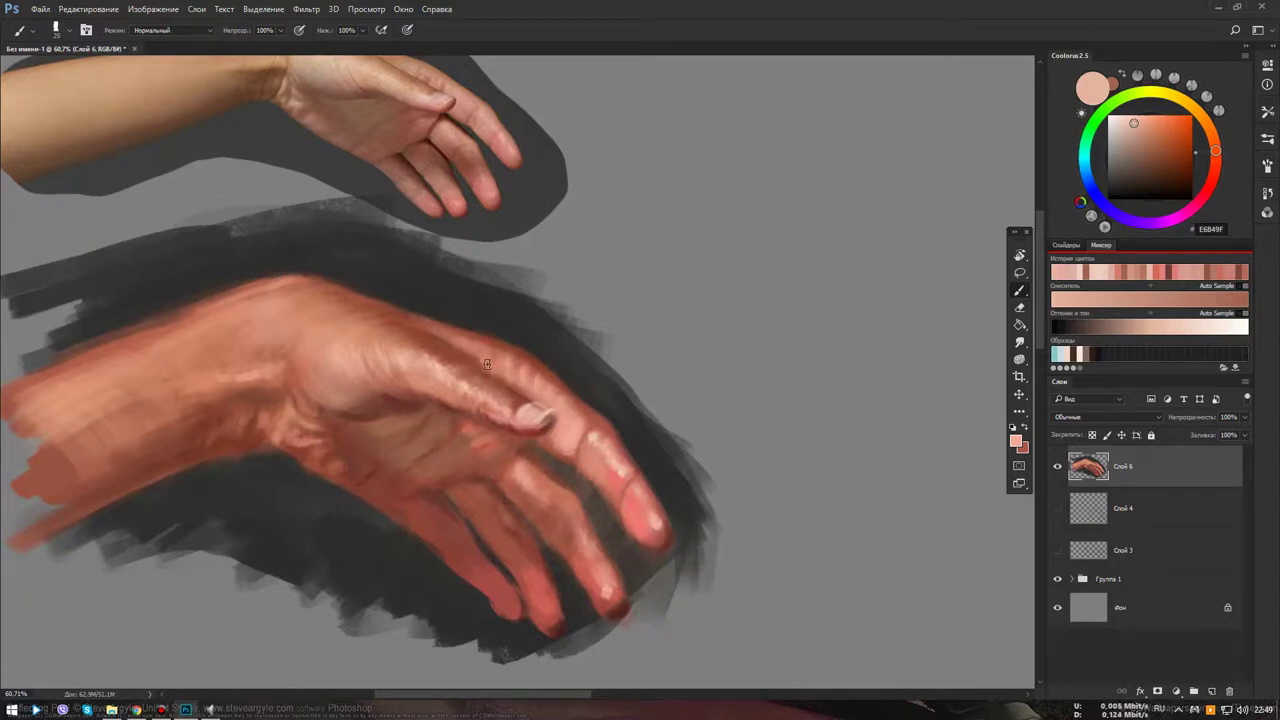
left_click_drag(516, 377, 591, 422)
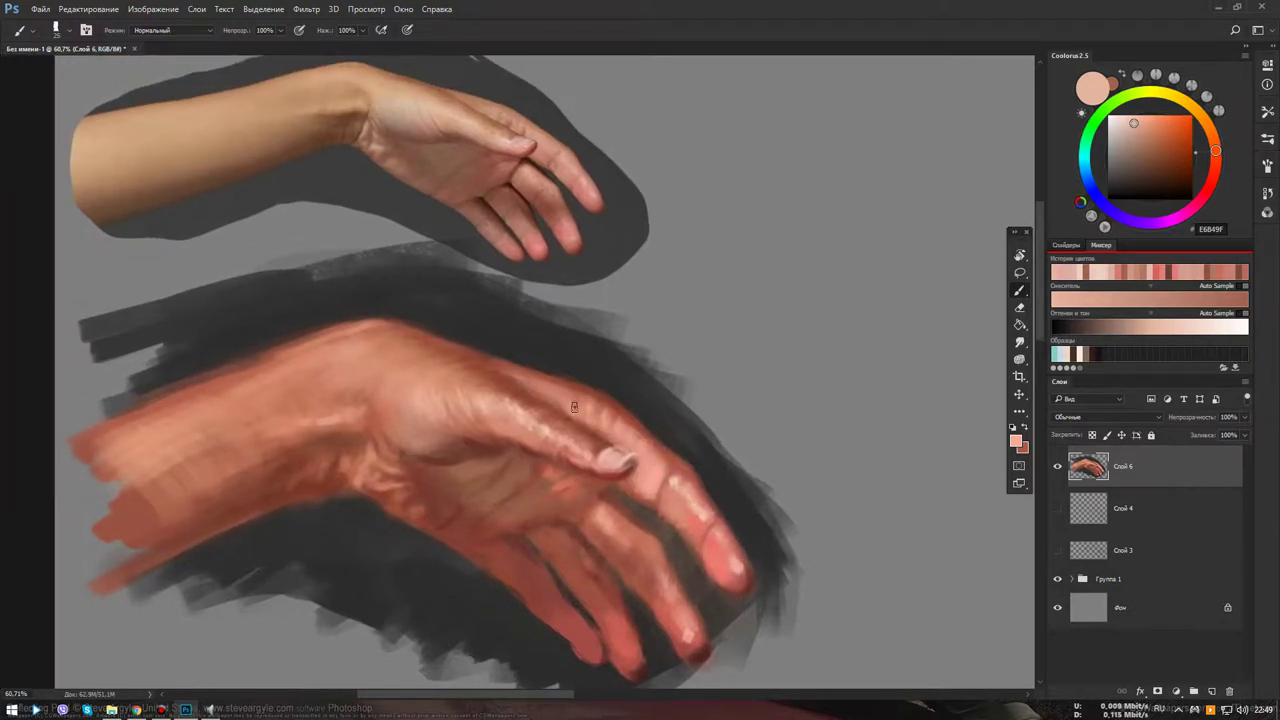
Sample a dark shadow tone, deepen it to red-brown, then sample mid and light skin tones
left_click(605, 403, "alt")
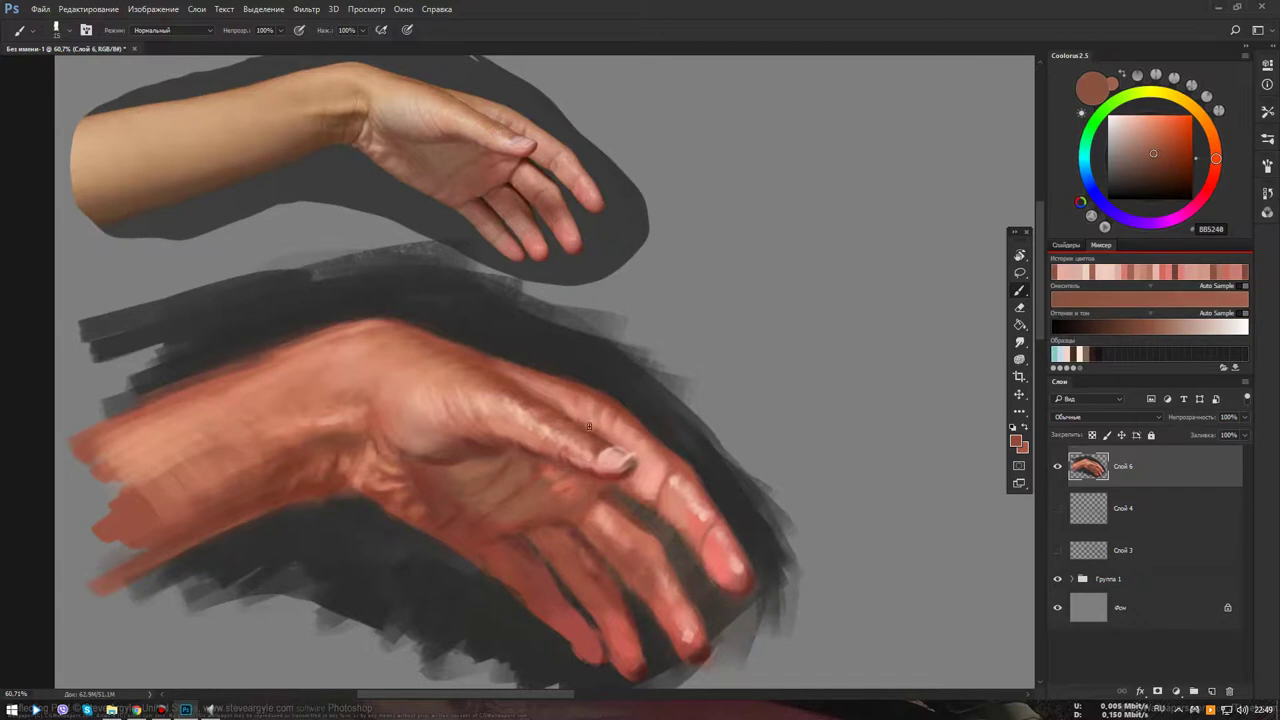
left_click(1163, 151)
left_click(1214, 173)
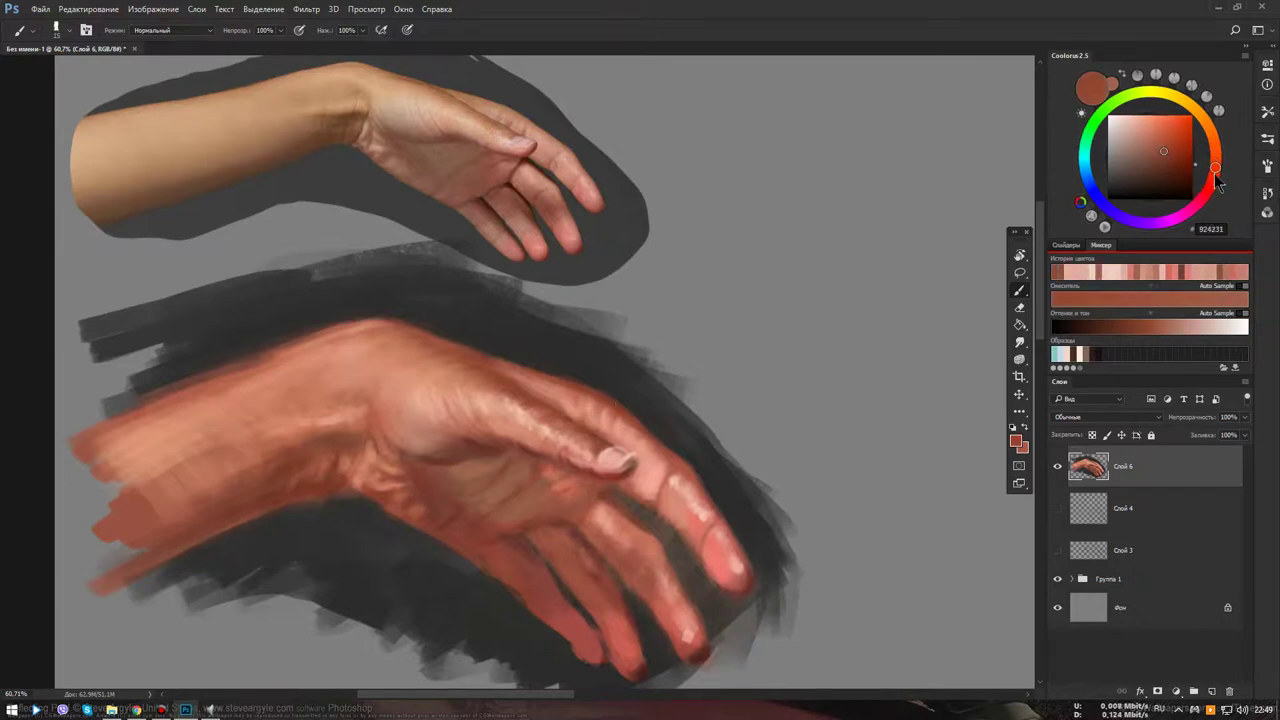
left_click(563, 403, "alt")
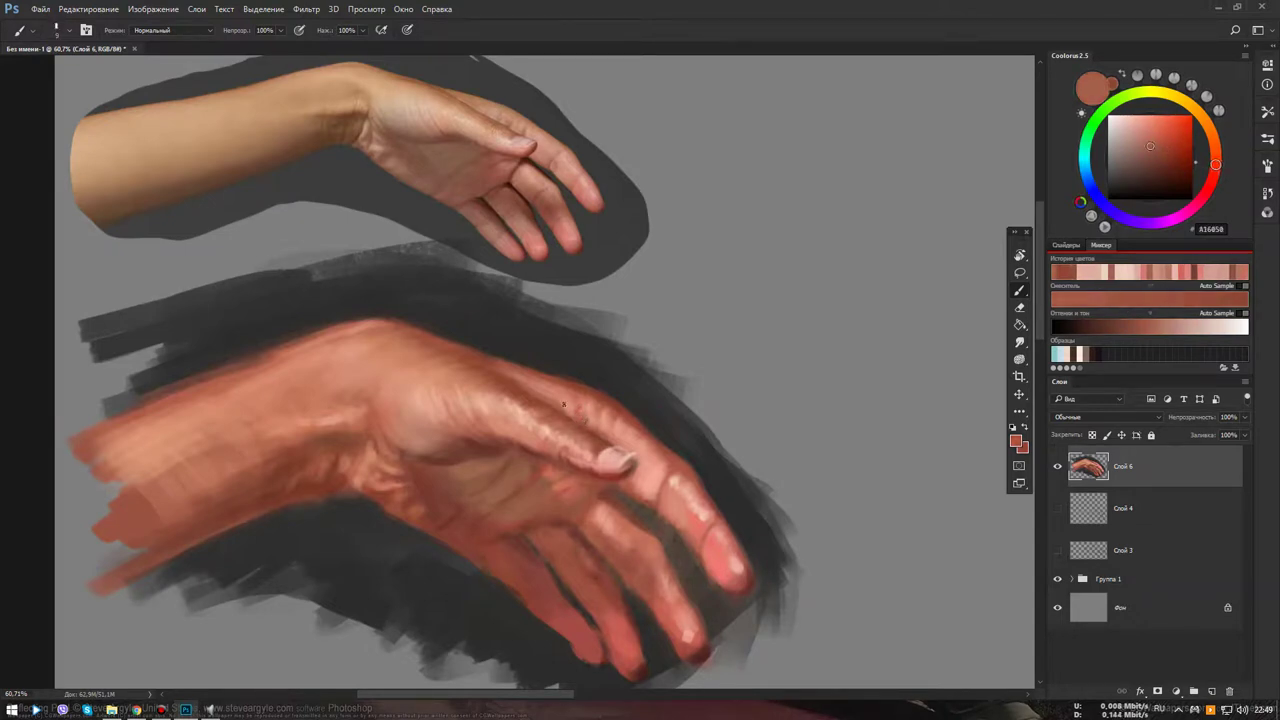
left_click(578, 410, "alt")
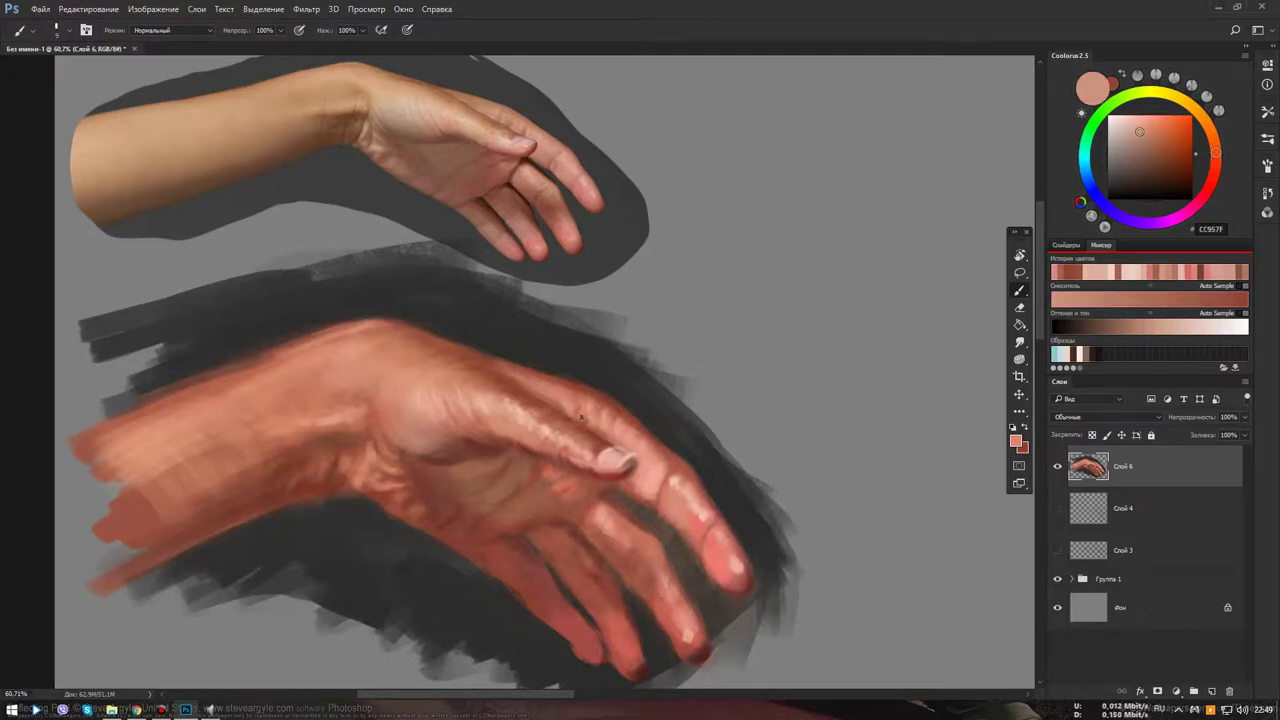
Toggle between red-brown and light skin tone, finally sampling dark brown 865140
key("x")
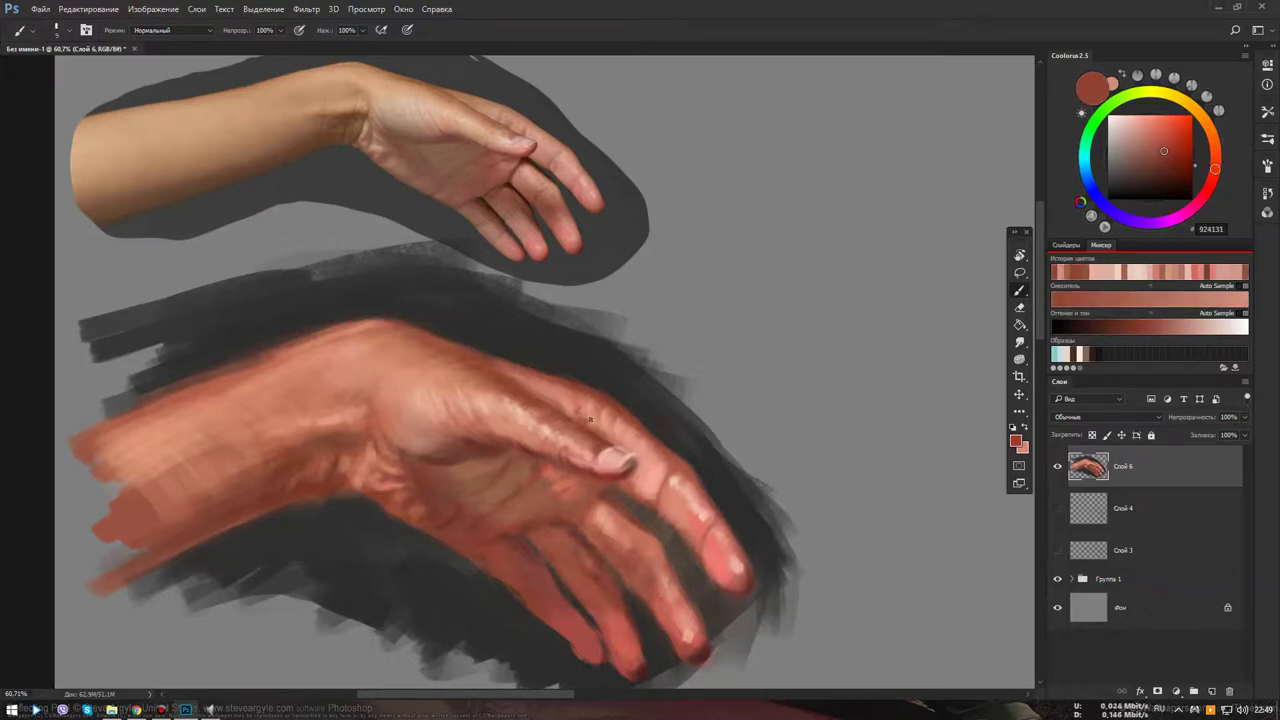
key("x")
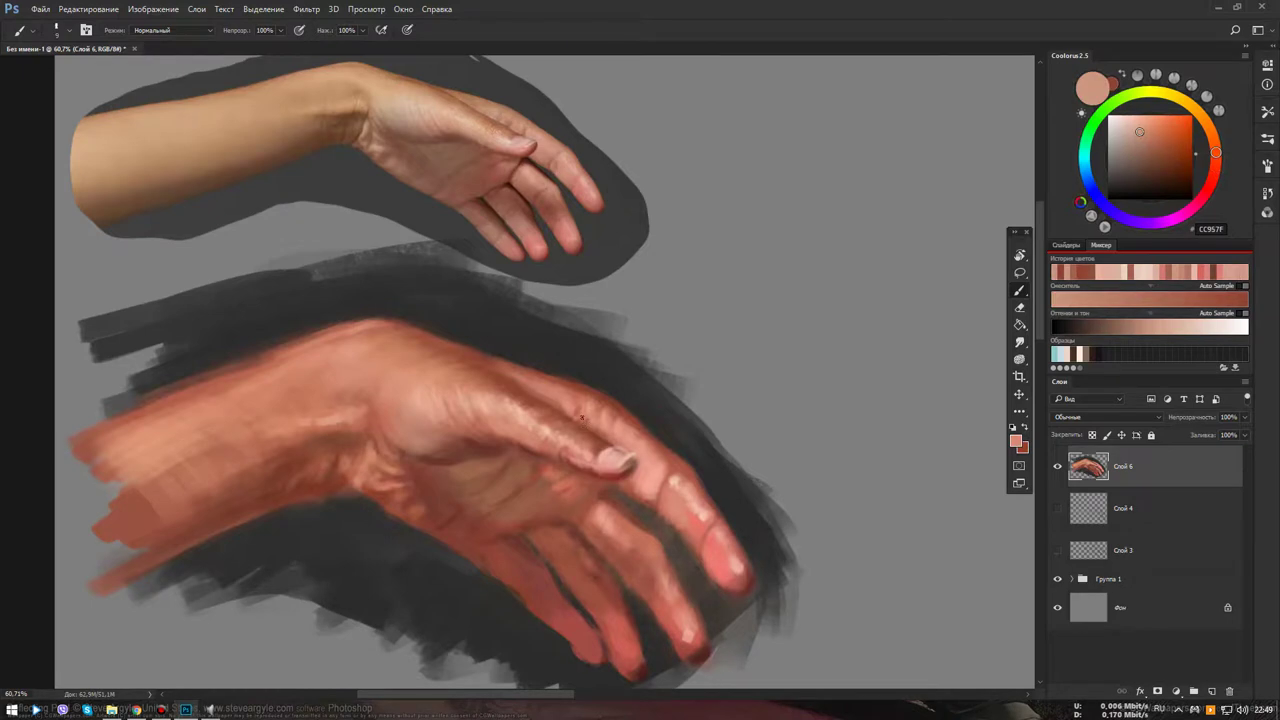
key("x")
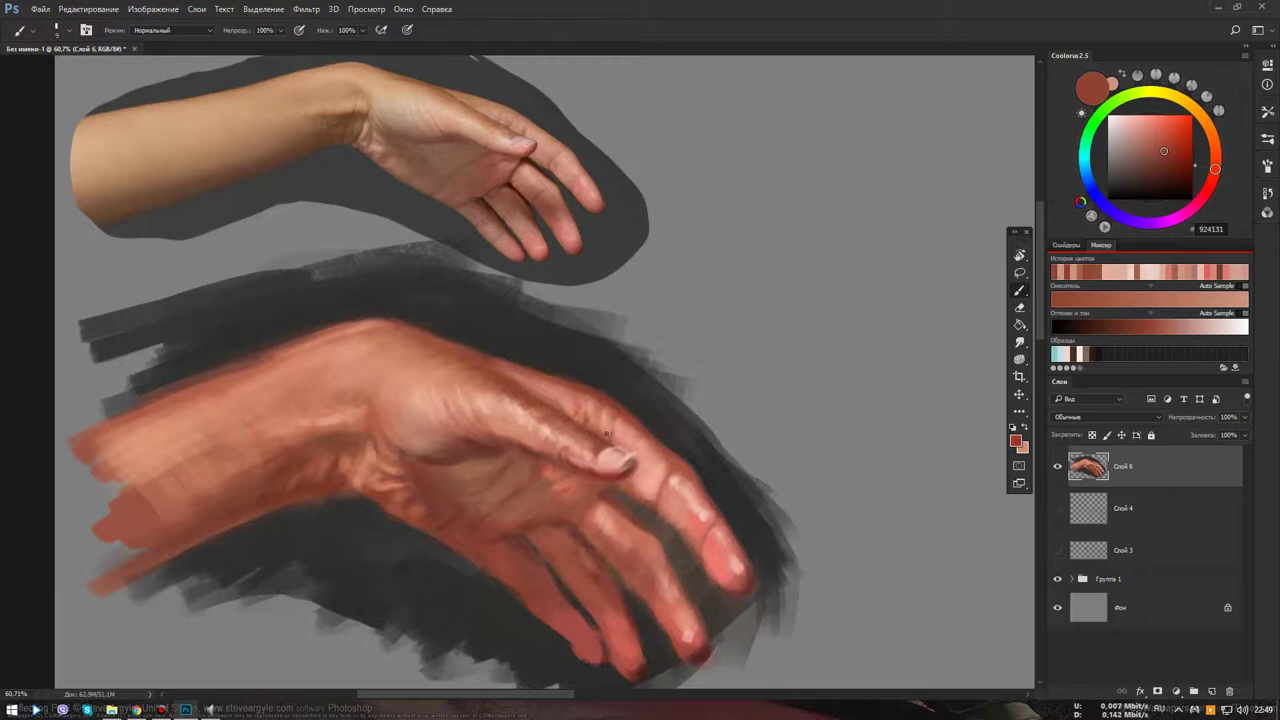
key("x")
left_click(603, 420, "alt")
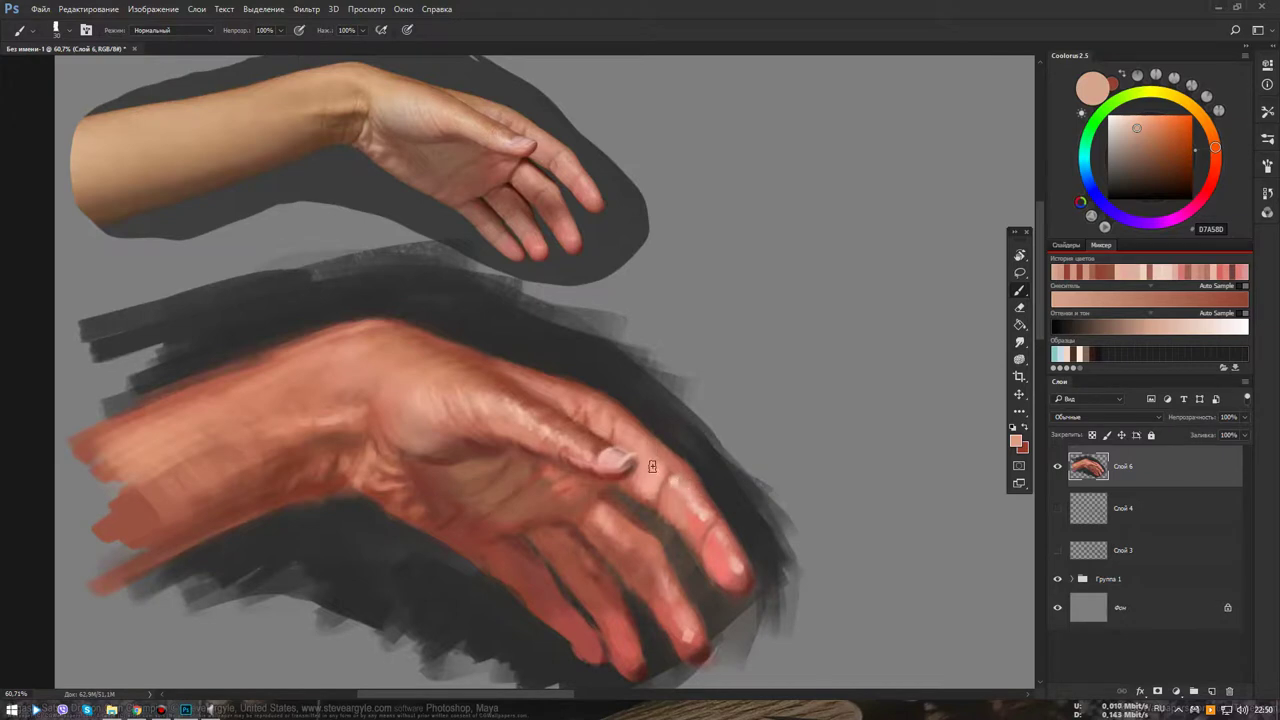
left_click(680, 480, "alt")
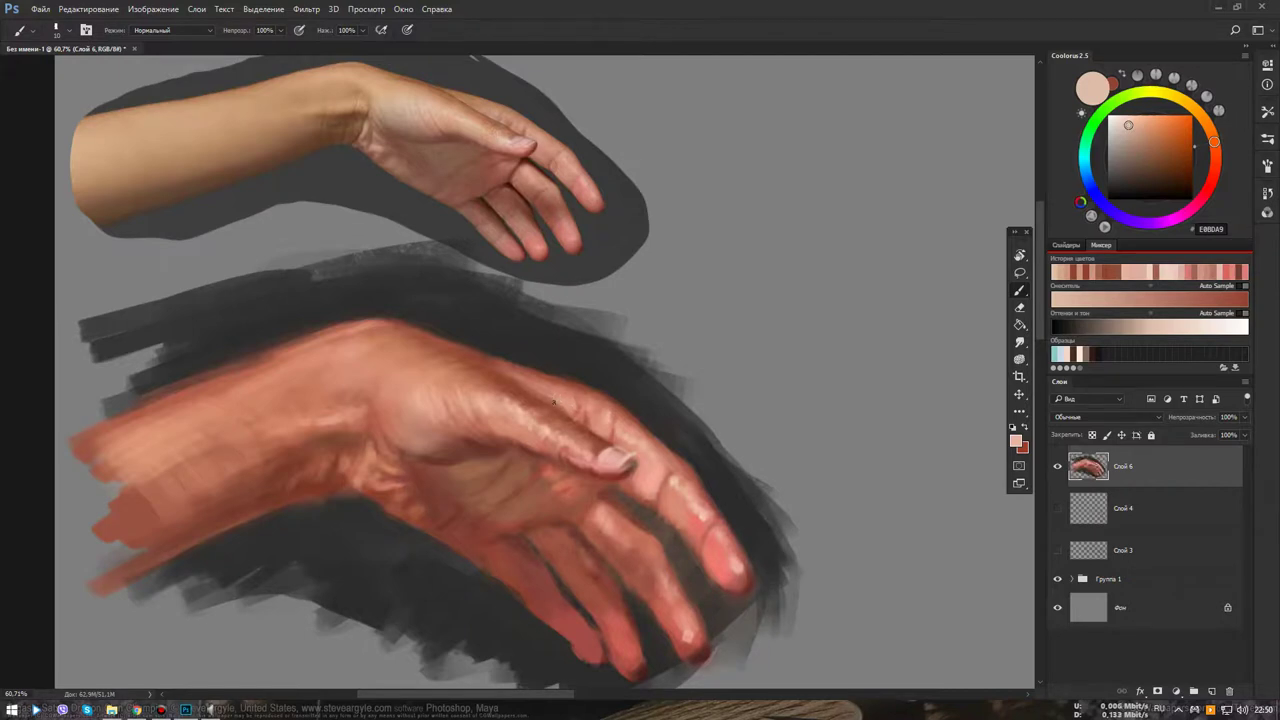
left_click(490, 358, "alt")
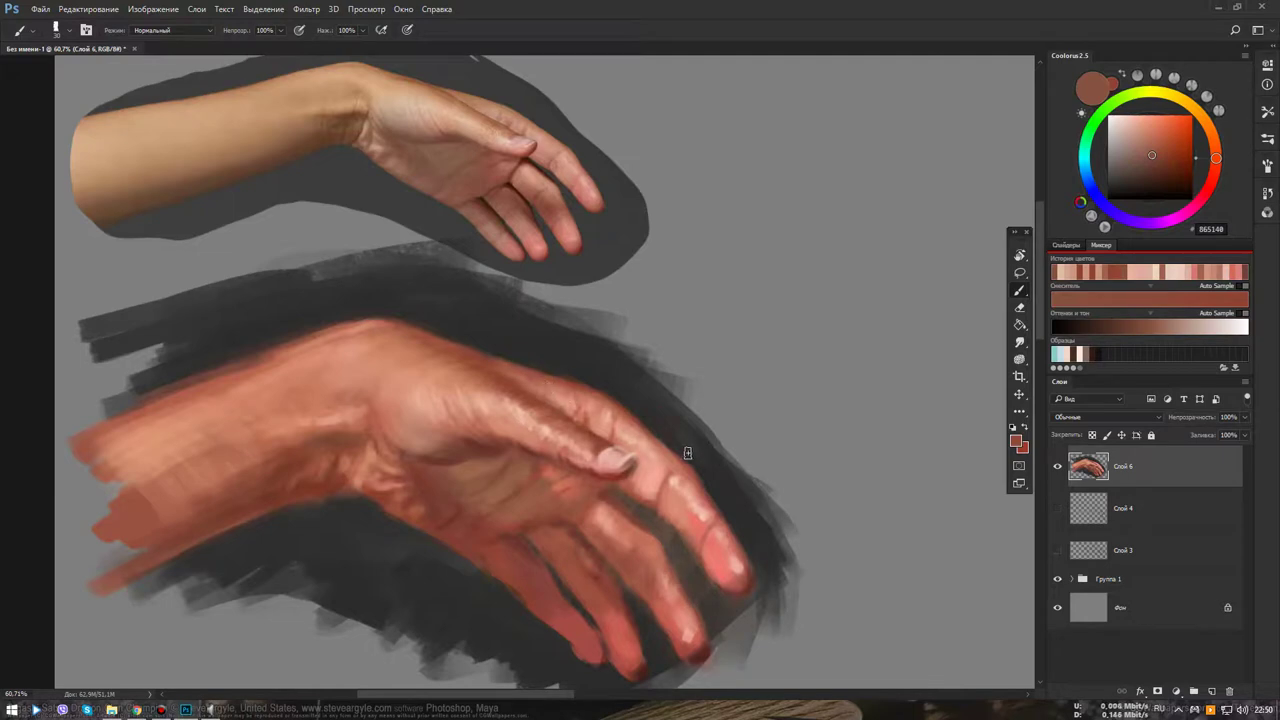
scroll(687, 452, "down", 5)
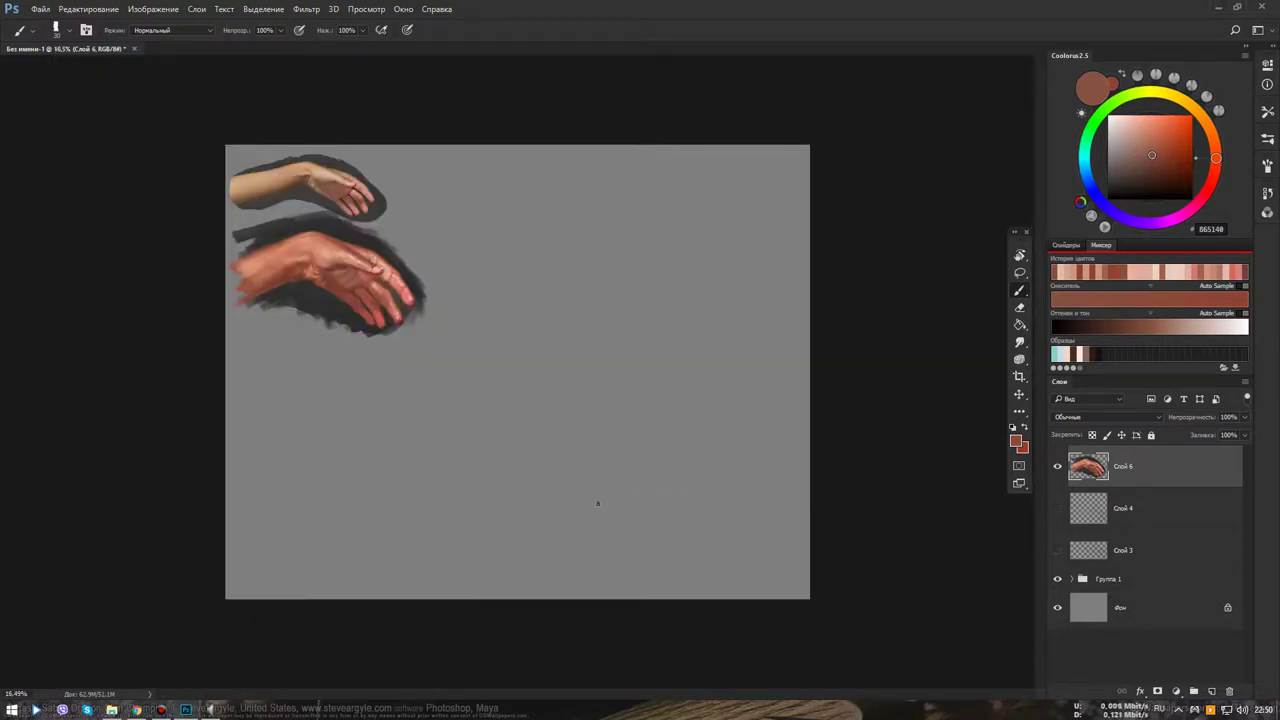
Sample light and peach tones, then darker browns, settling on deep warm brown 66321D
scroll(400, 303, "up", 5)
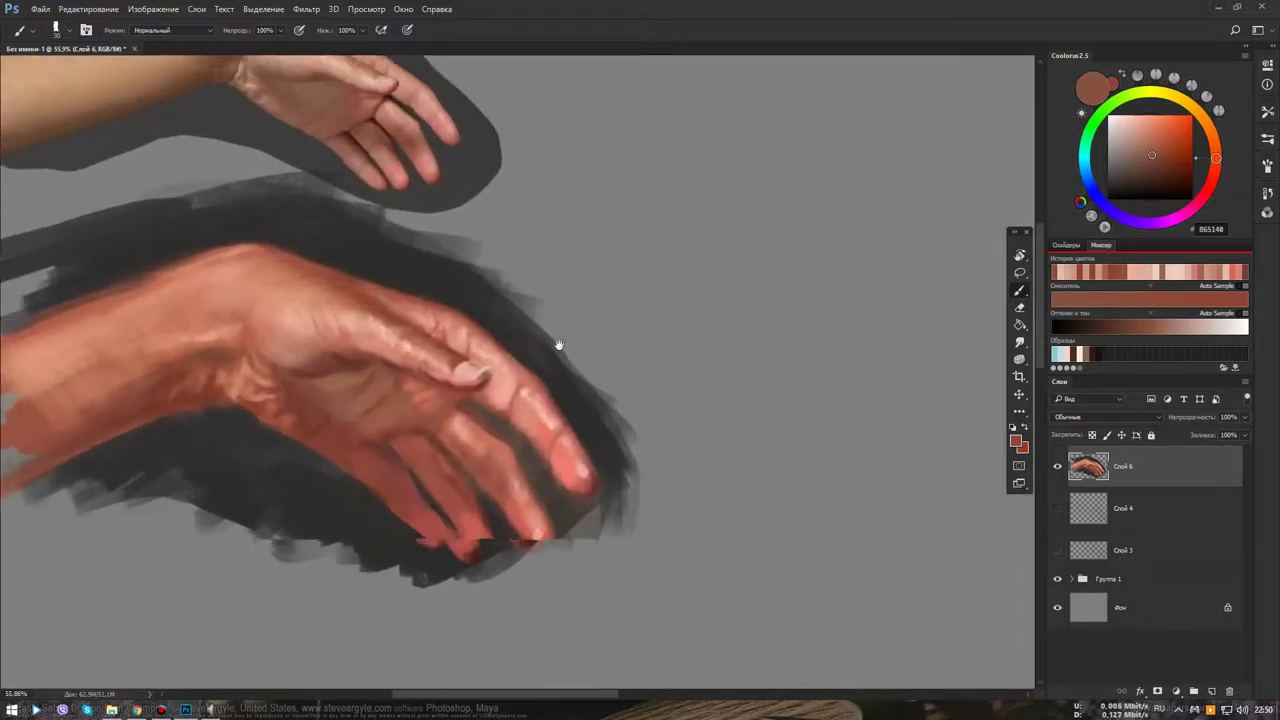
left_click(388, 364, "alt")
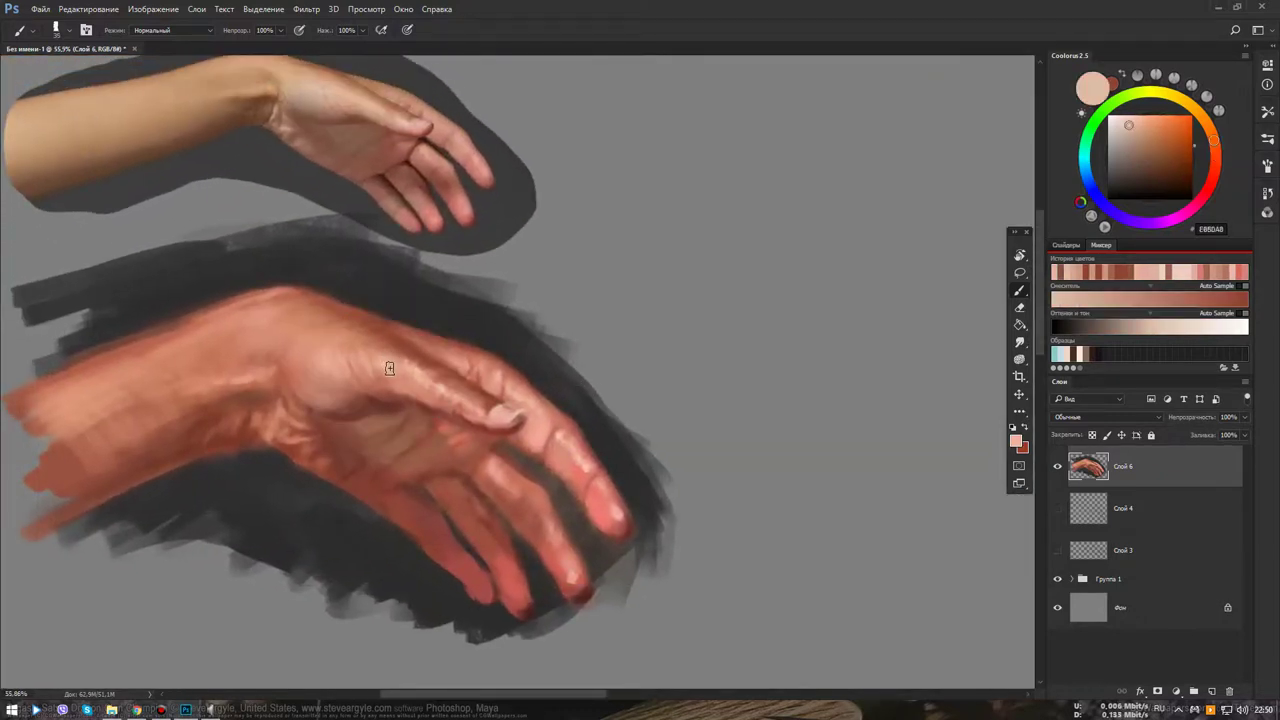
left_click(440, 393, "alt")
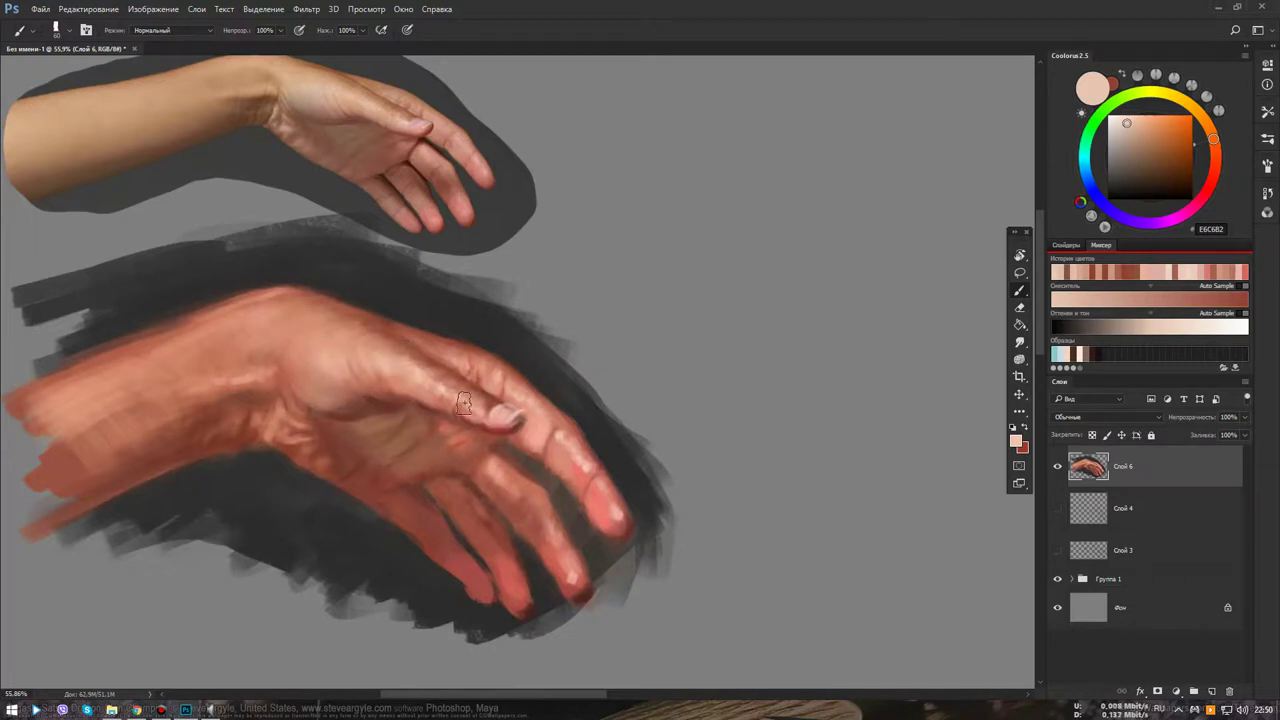
scroll(653, 477, "down", 2)
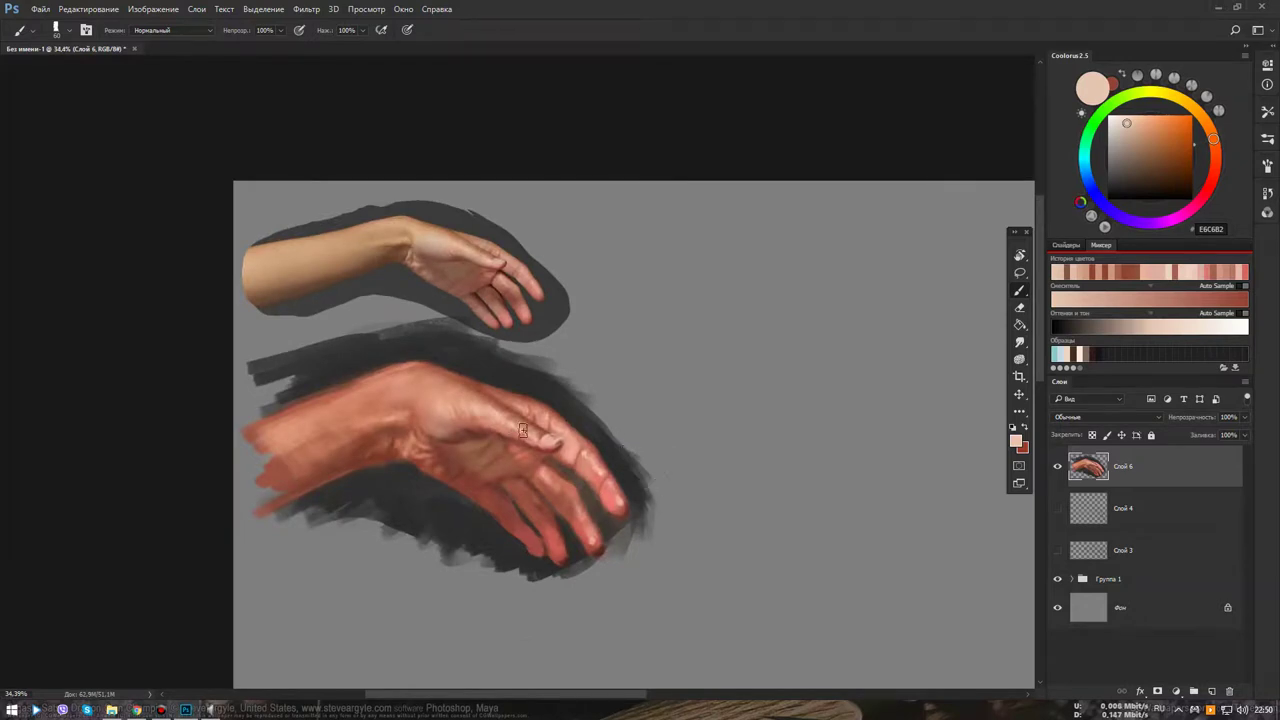
scroll(515, 430, "up", 4)
left_click_drag(501, 468, 526, 460)
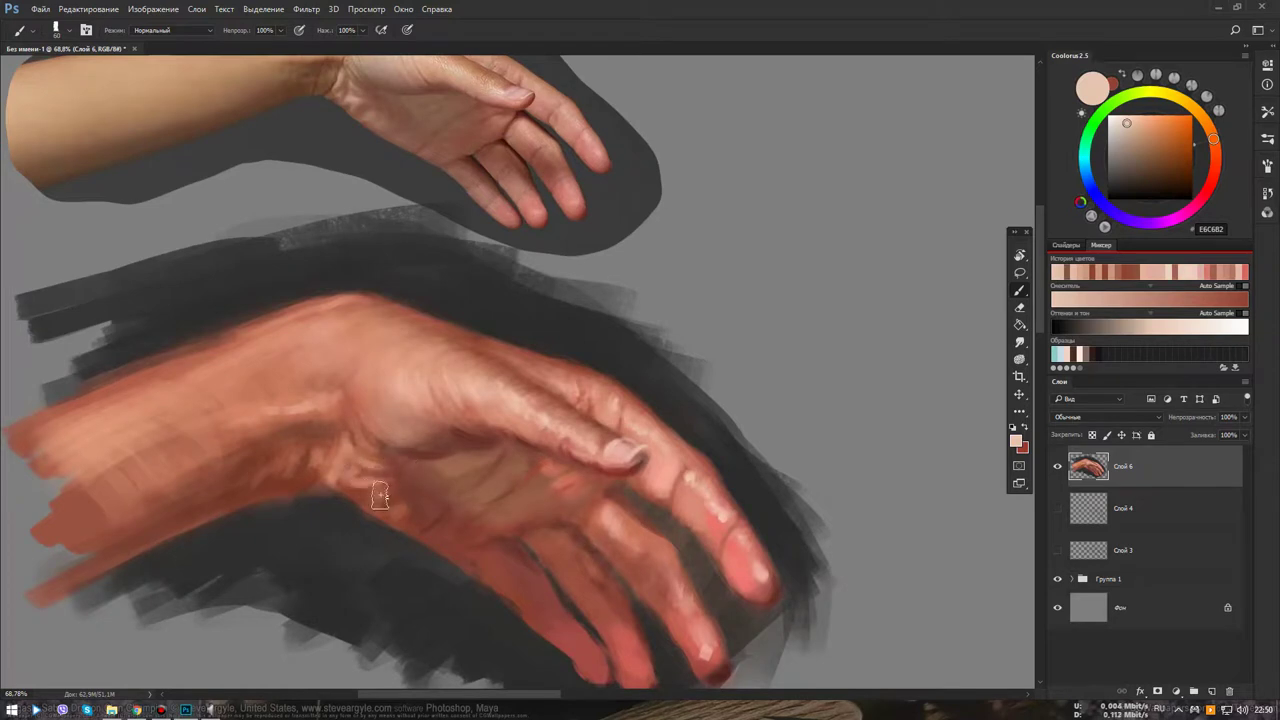
left_click(302, 460, "alt")
left_click(475, 436, "alt")
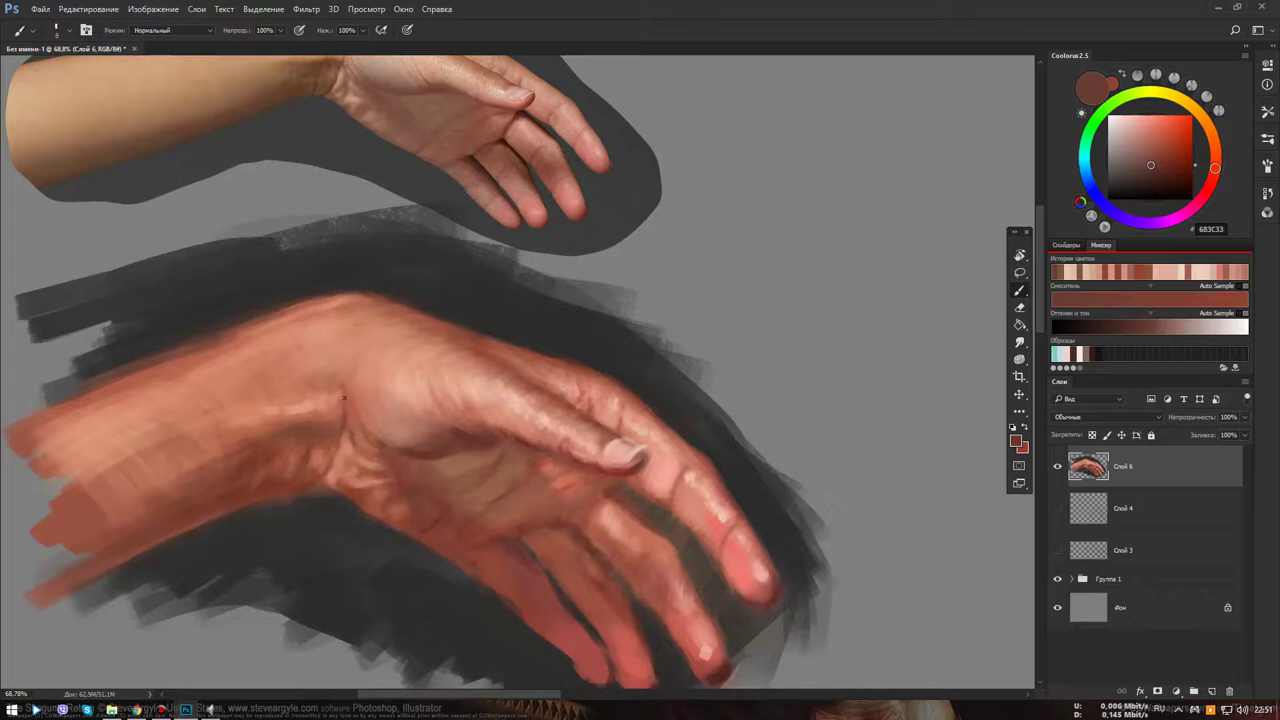
left_click_drag(366, 390, 372, 446)
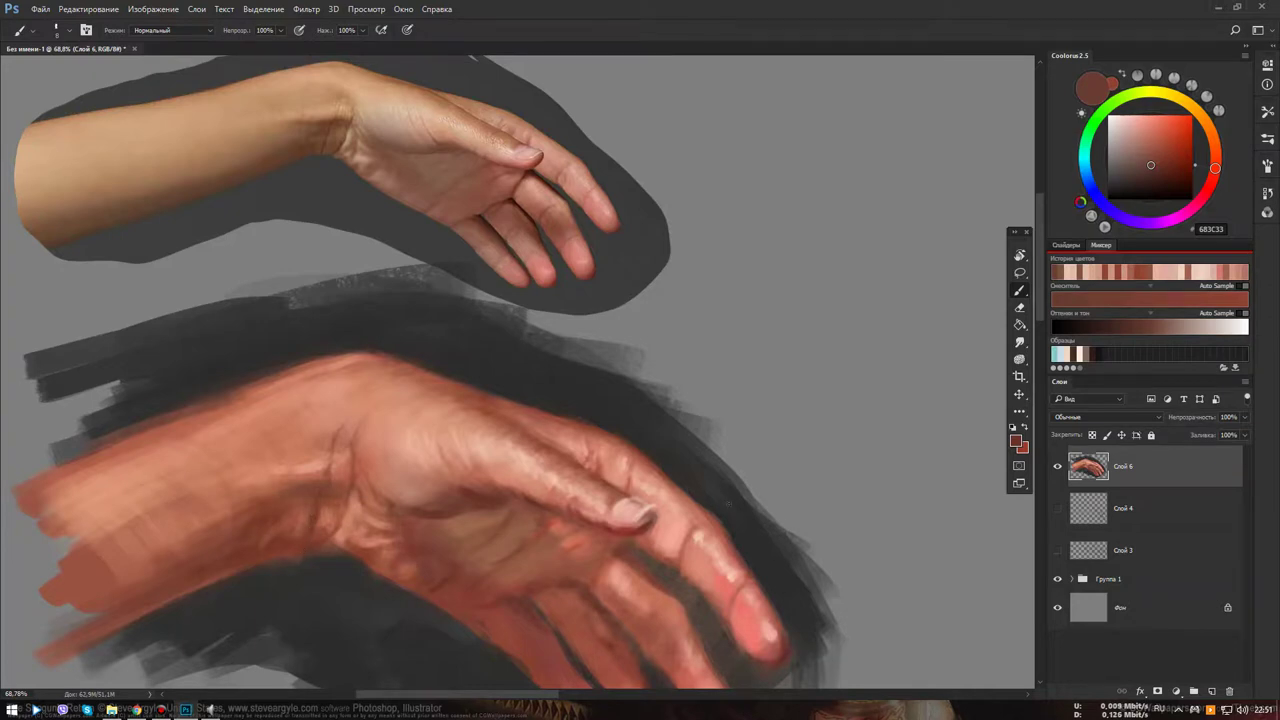
left_click(634, 528, "alt")
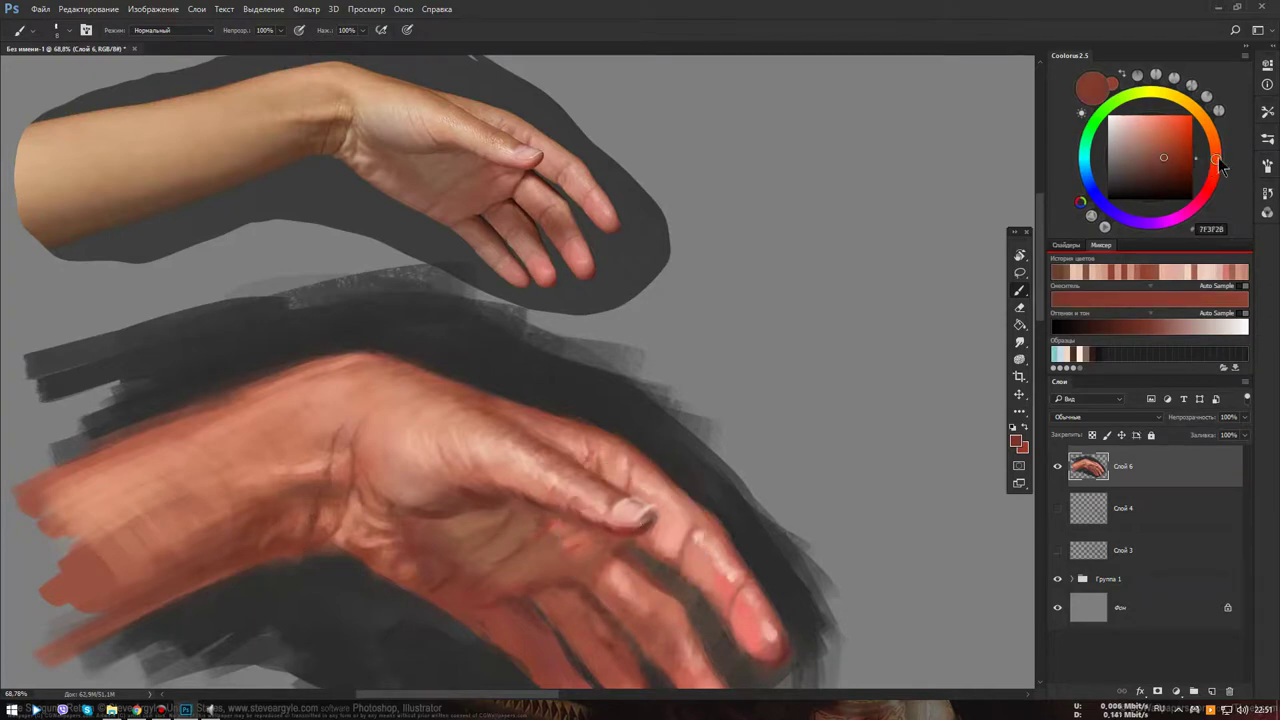
left_click(1167, 166)
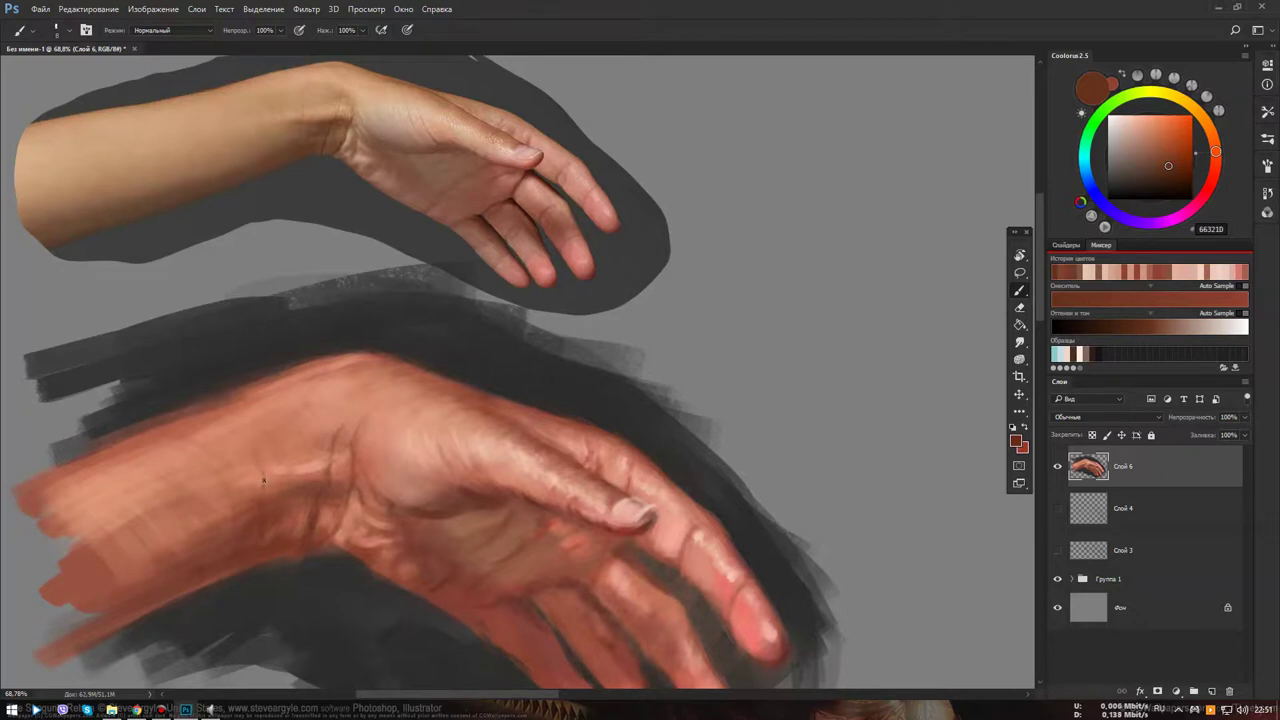
Sample a light peach, lighten it toward cream, and enlarge the brush for broad highlights
scroll(330, 530, "down", 5)
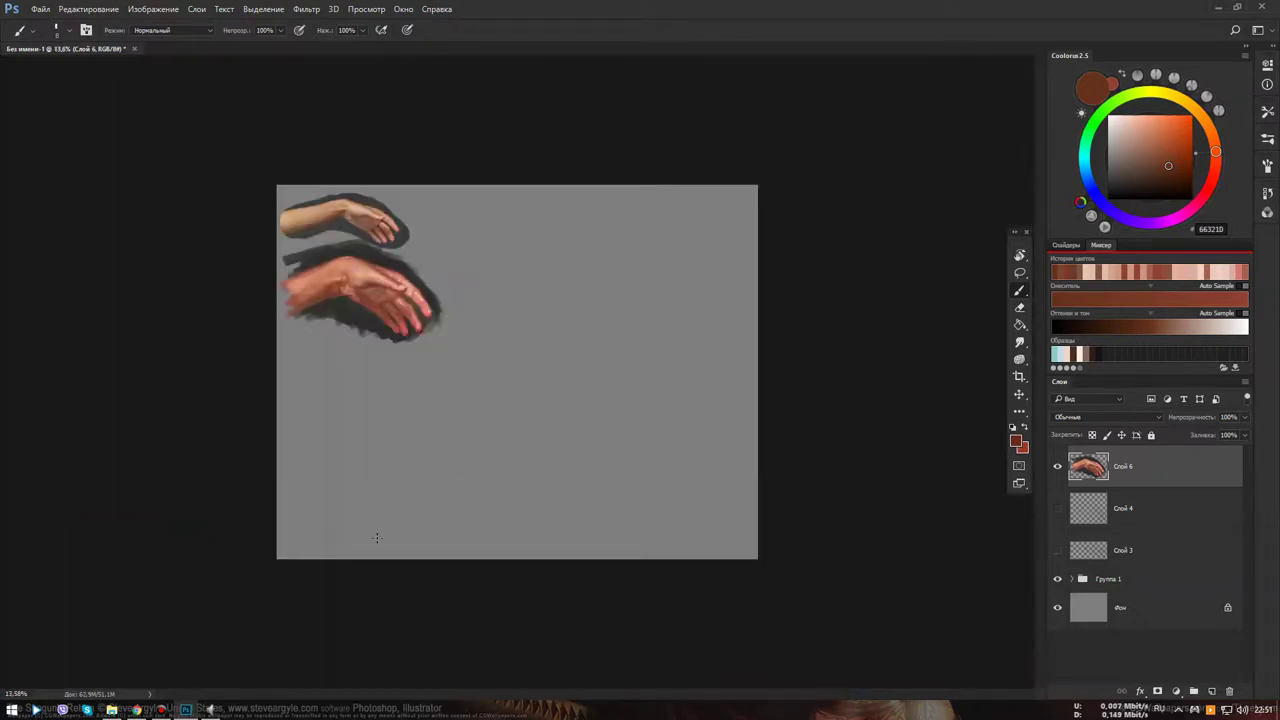
scroll(385, 247, "up", 2)
scroll(385, 247, "up", 1)
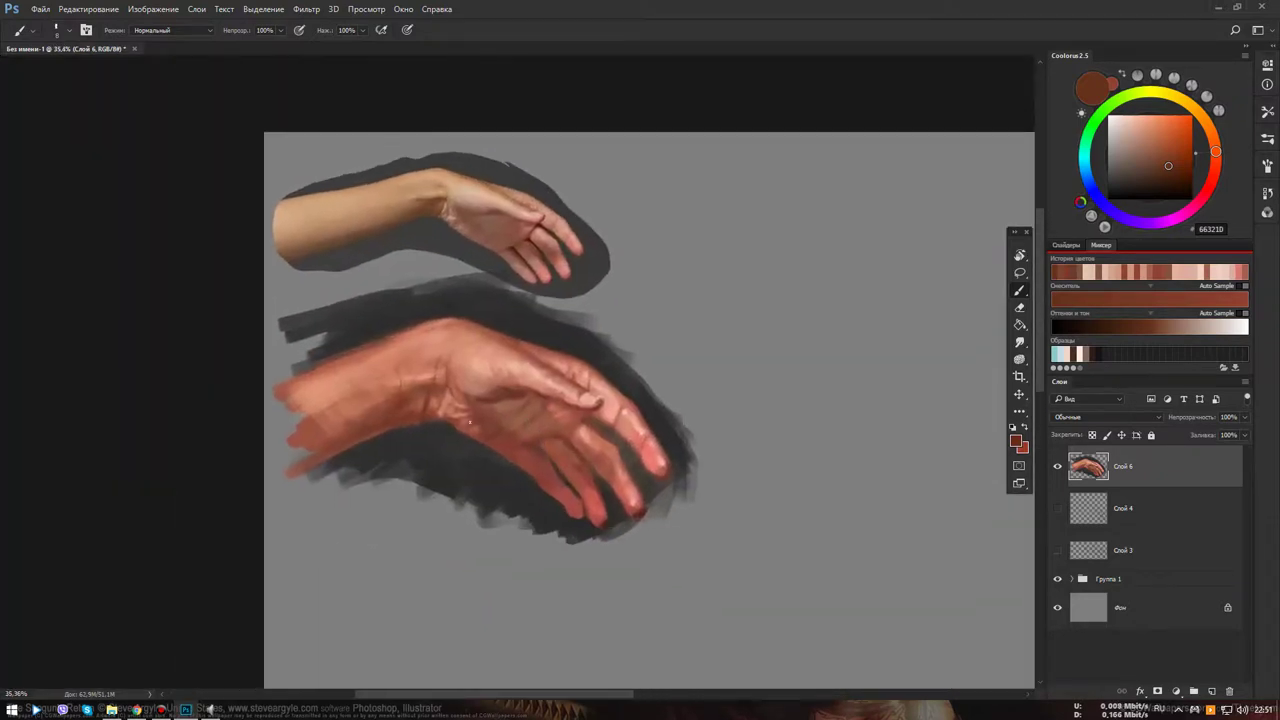
scroll(501, 395, "up", 2)
left_click(499, 304, "alt")
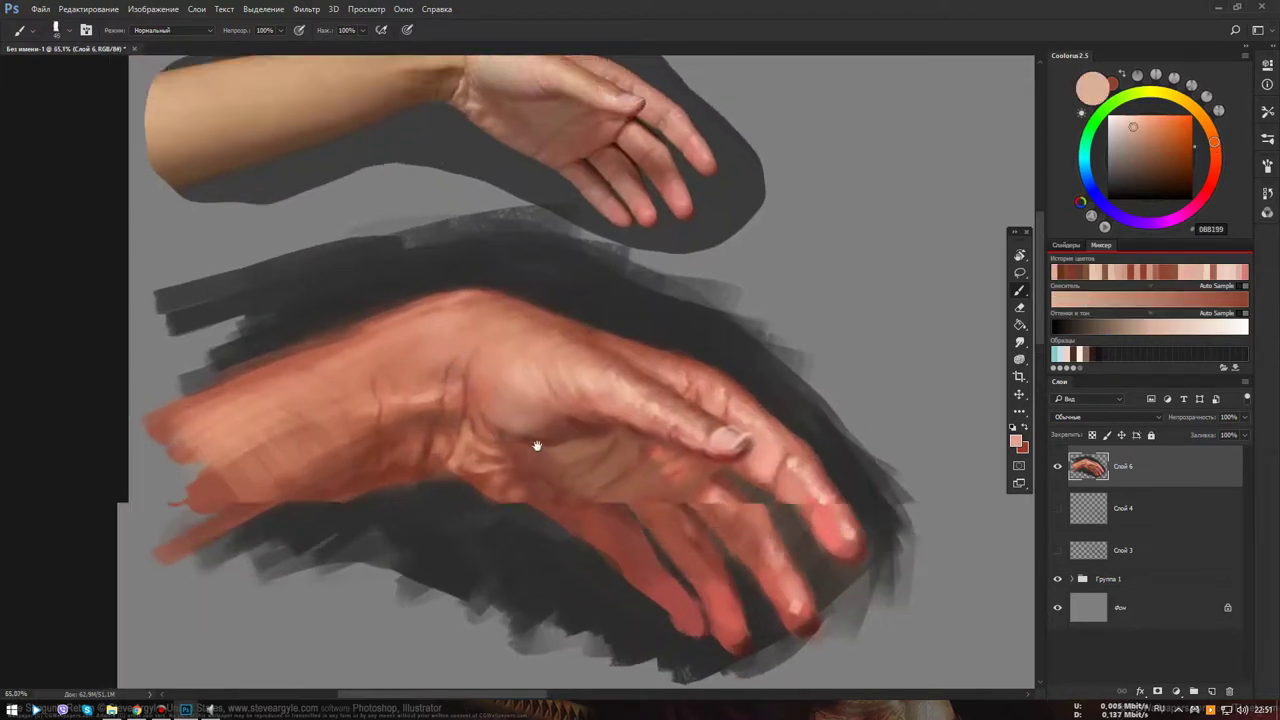
left_click_drag(418, 249, 459, 366)
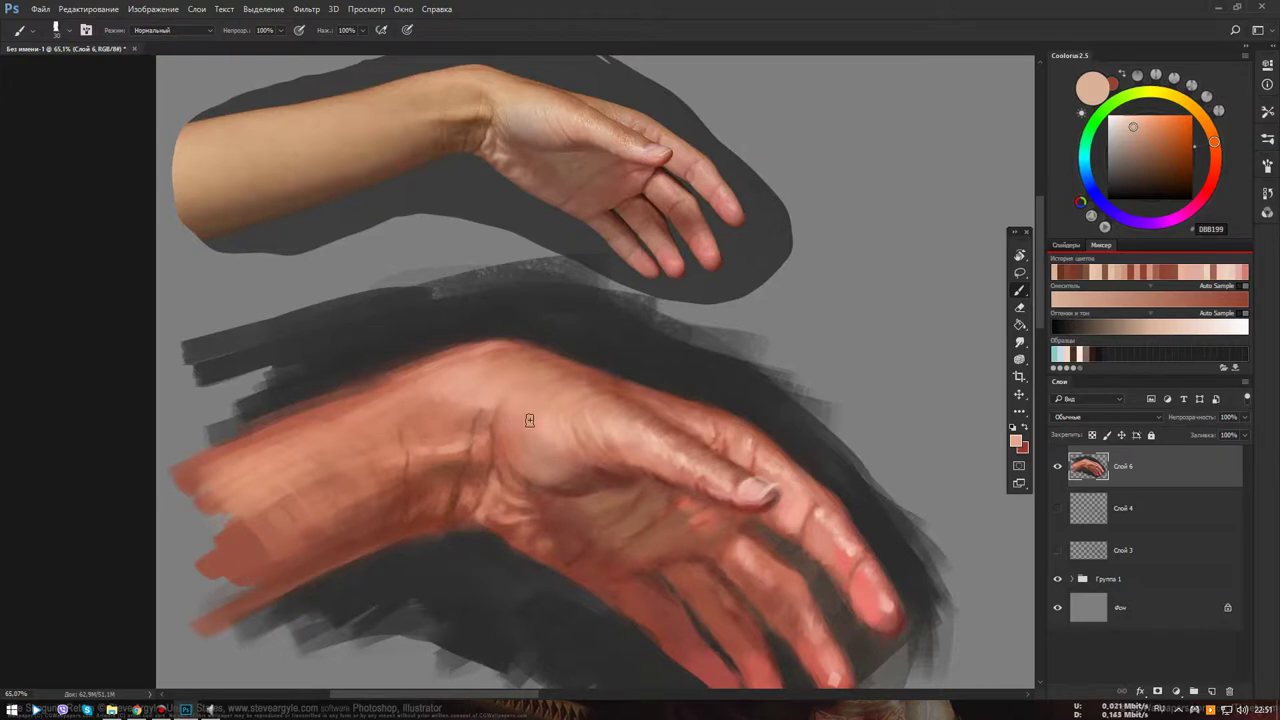
left_click(1212, 135)
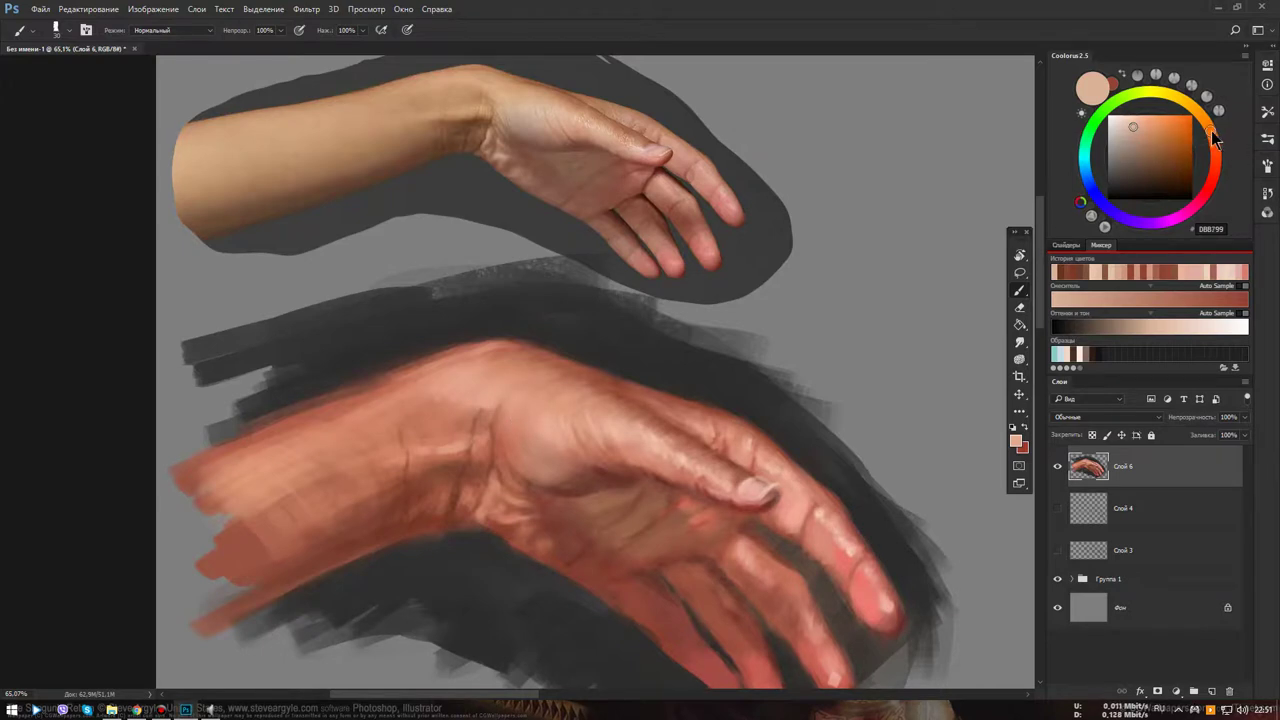
left_click(1133, 119)
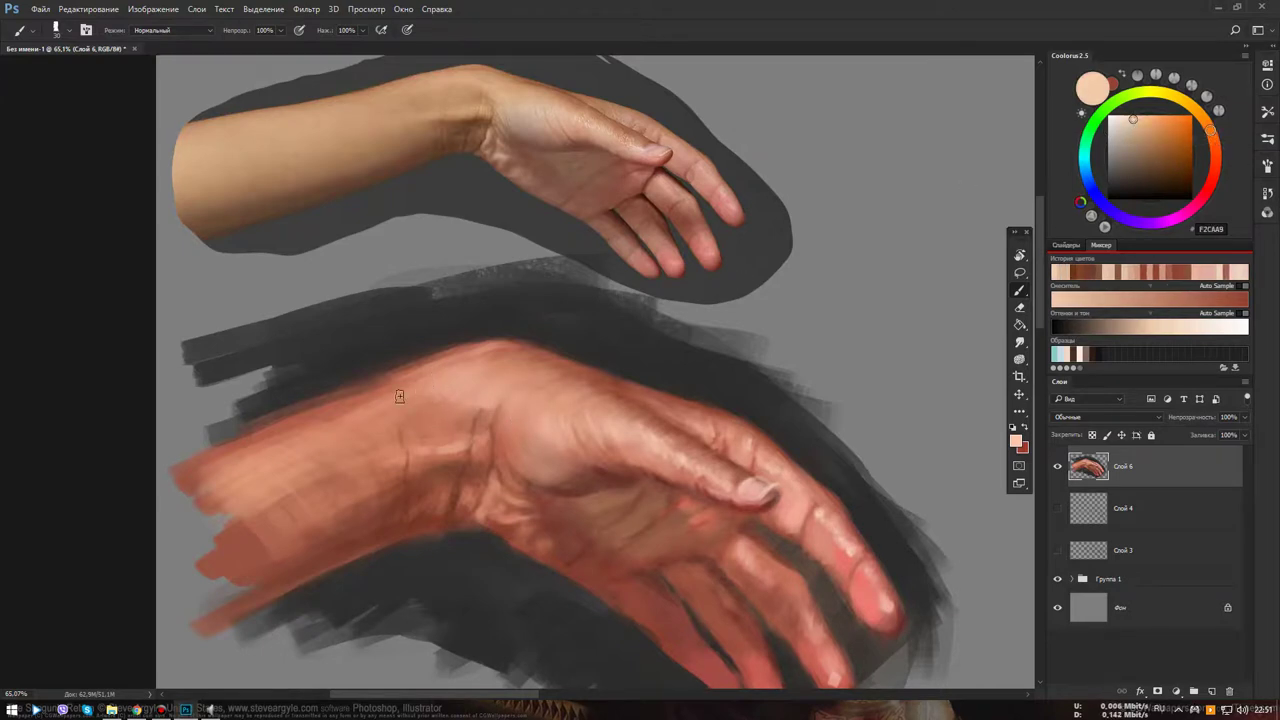
key("bracketright")
key("bracketright")
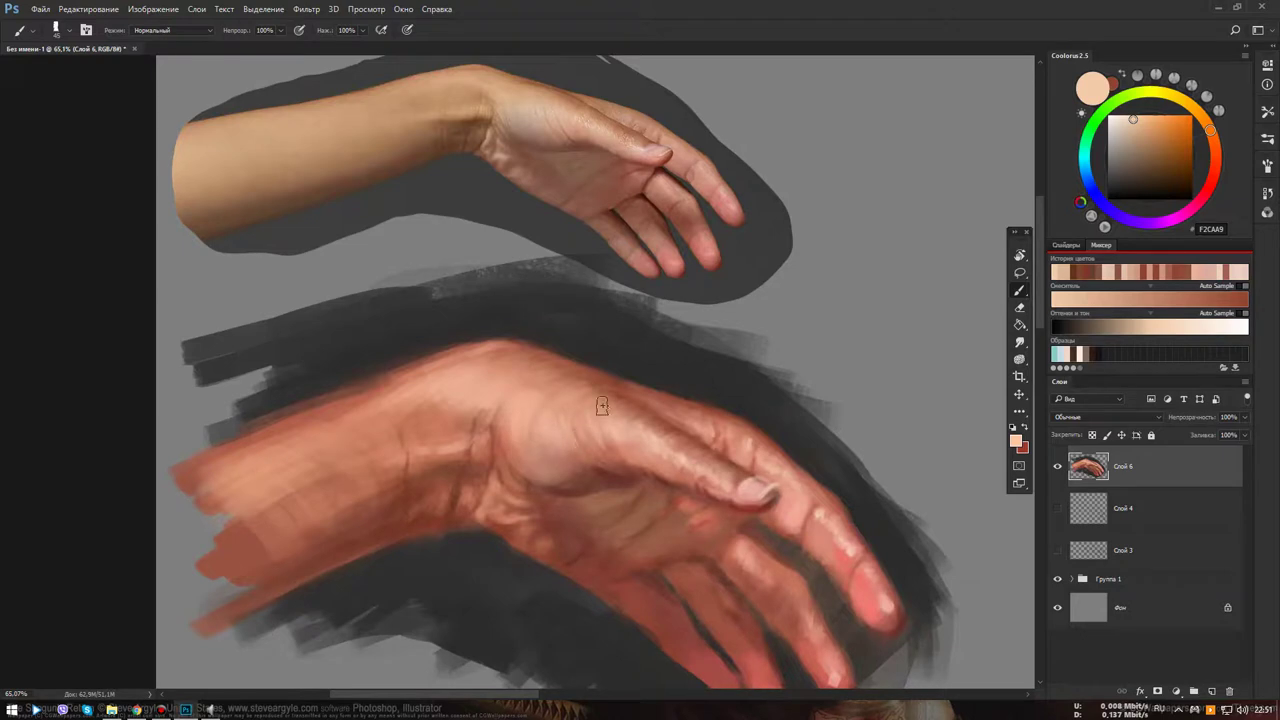
left_click(1124, 116)
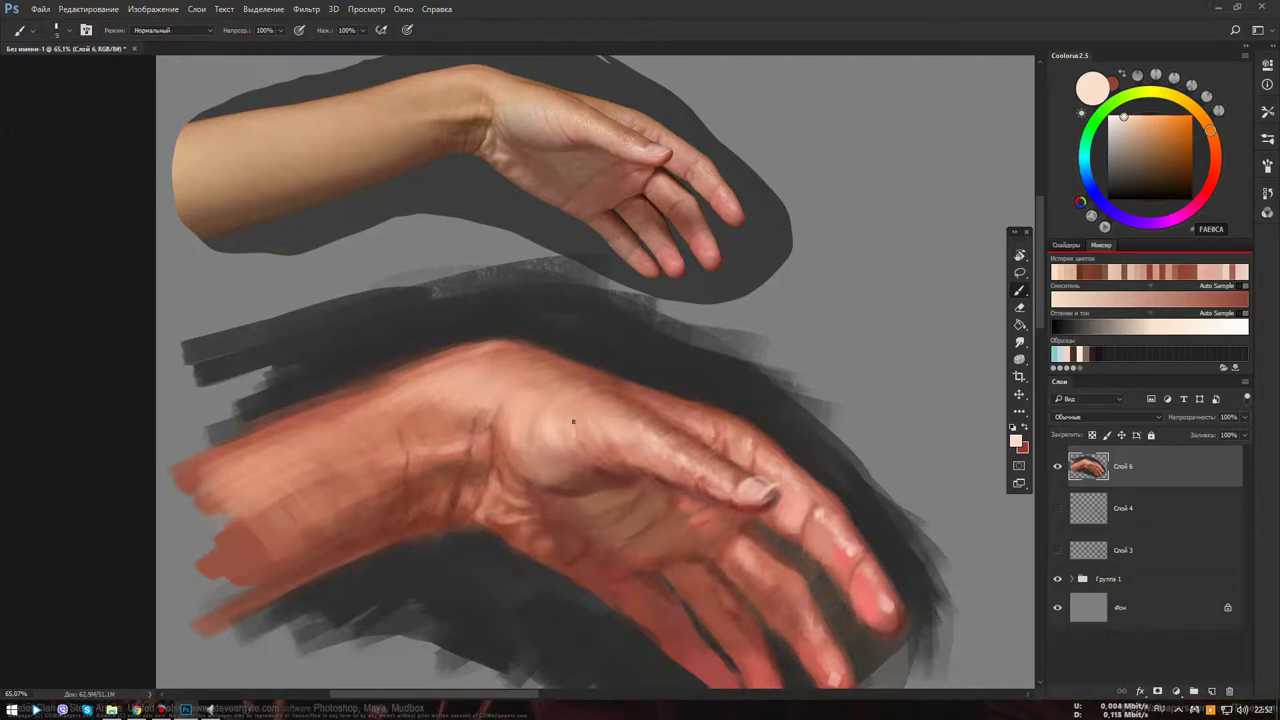
key("bracketright")
Swap colours and sample darker browns, ending on dark reddish-brown 693033 for shading
key("x")
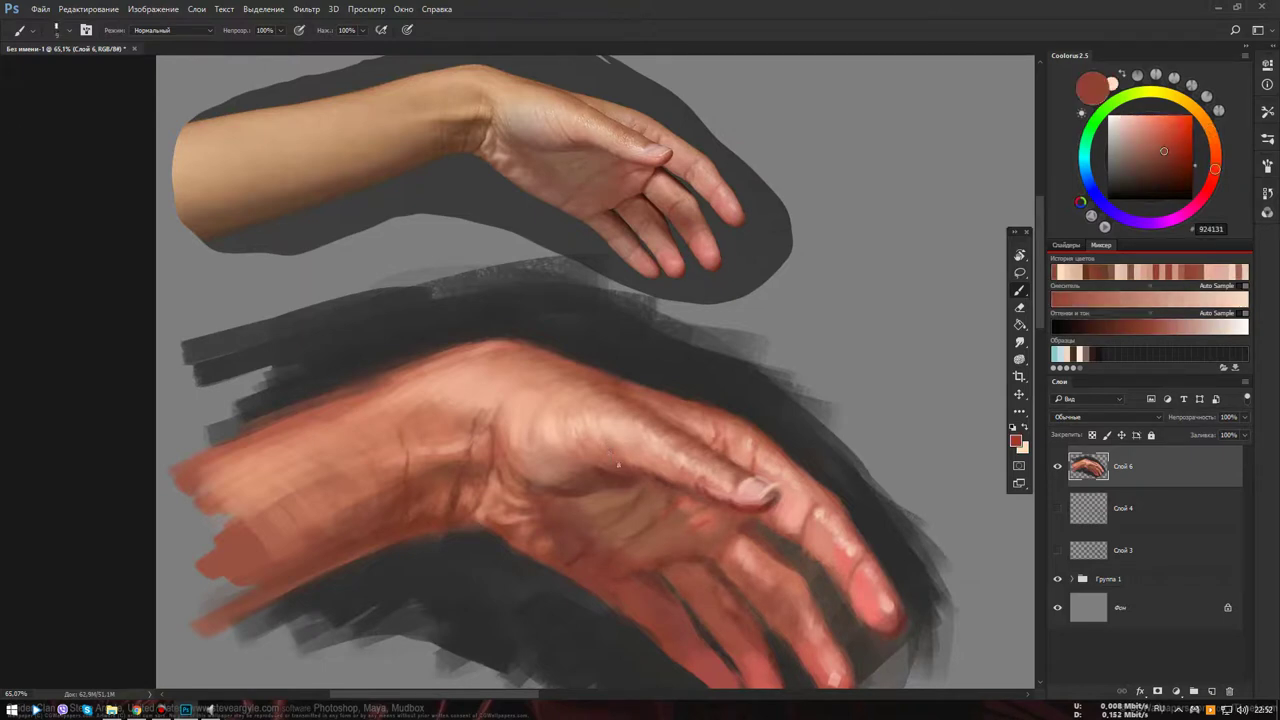
left_click(630, 476, "alt")
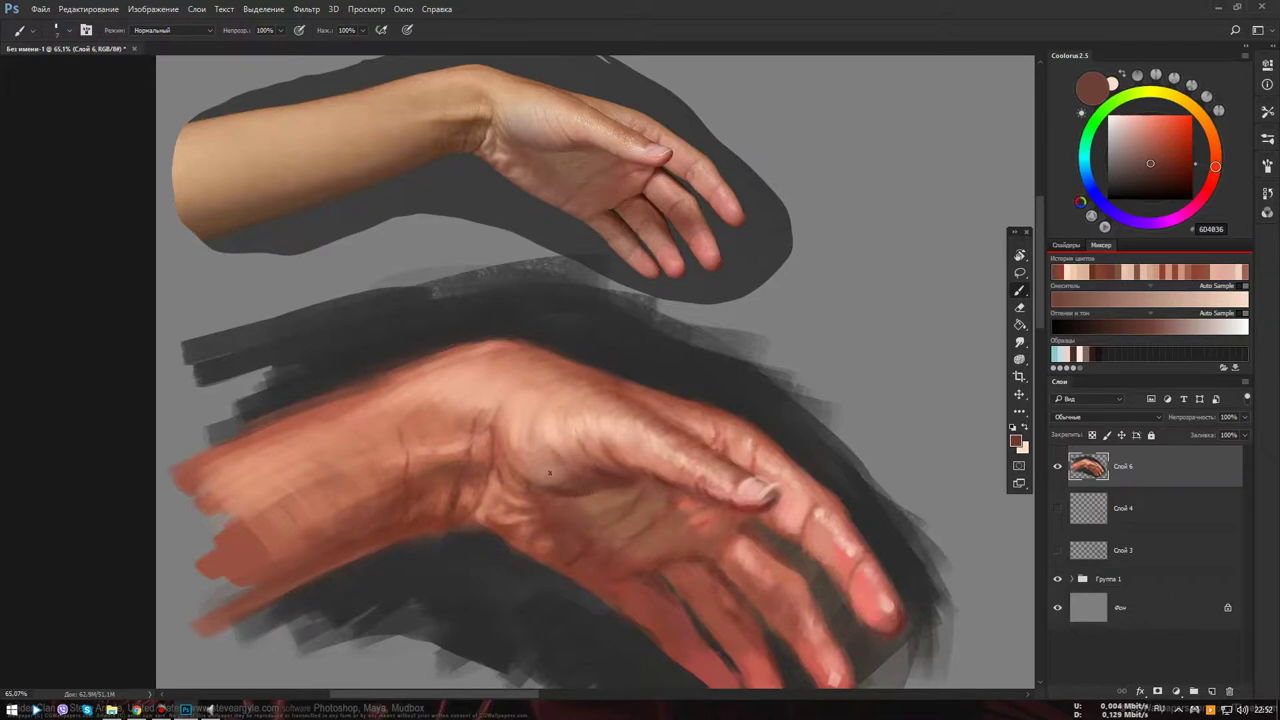
left_click(552, 472, "alt")
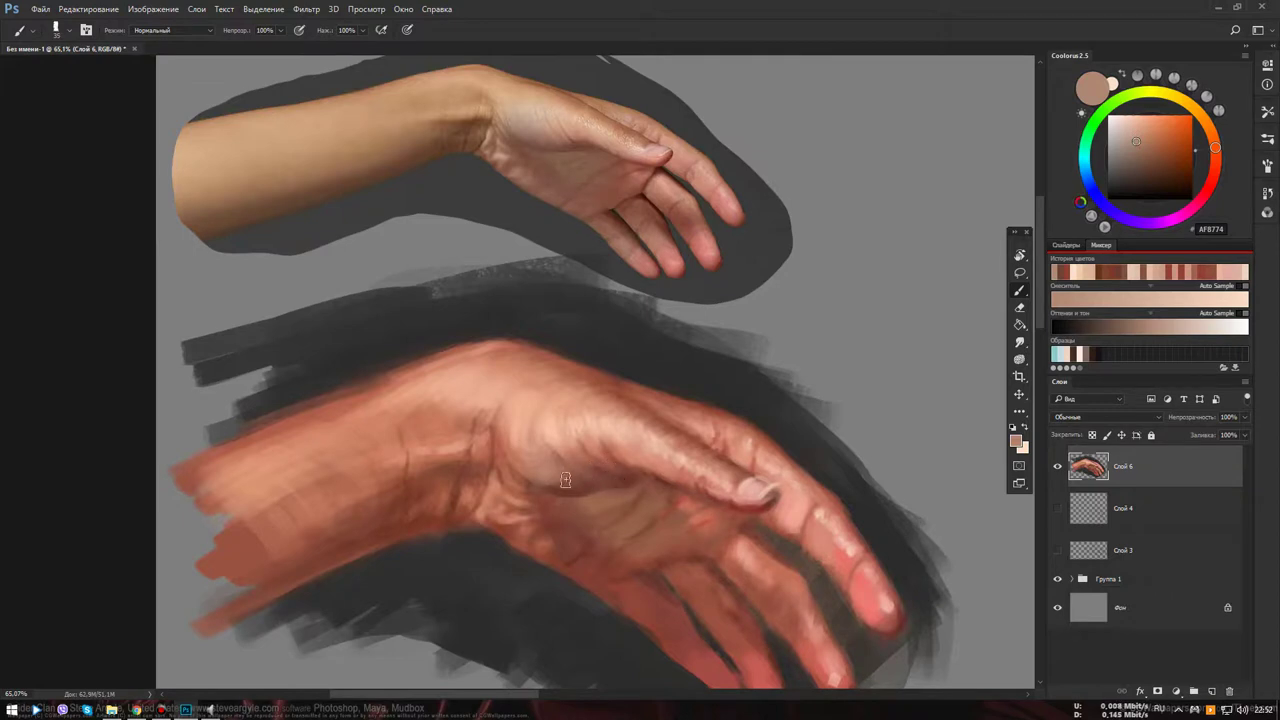
left_click(627, 480, "alt")
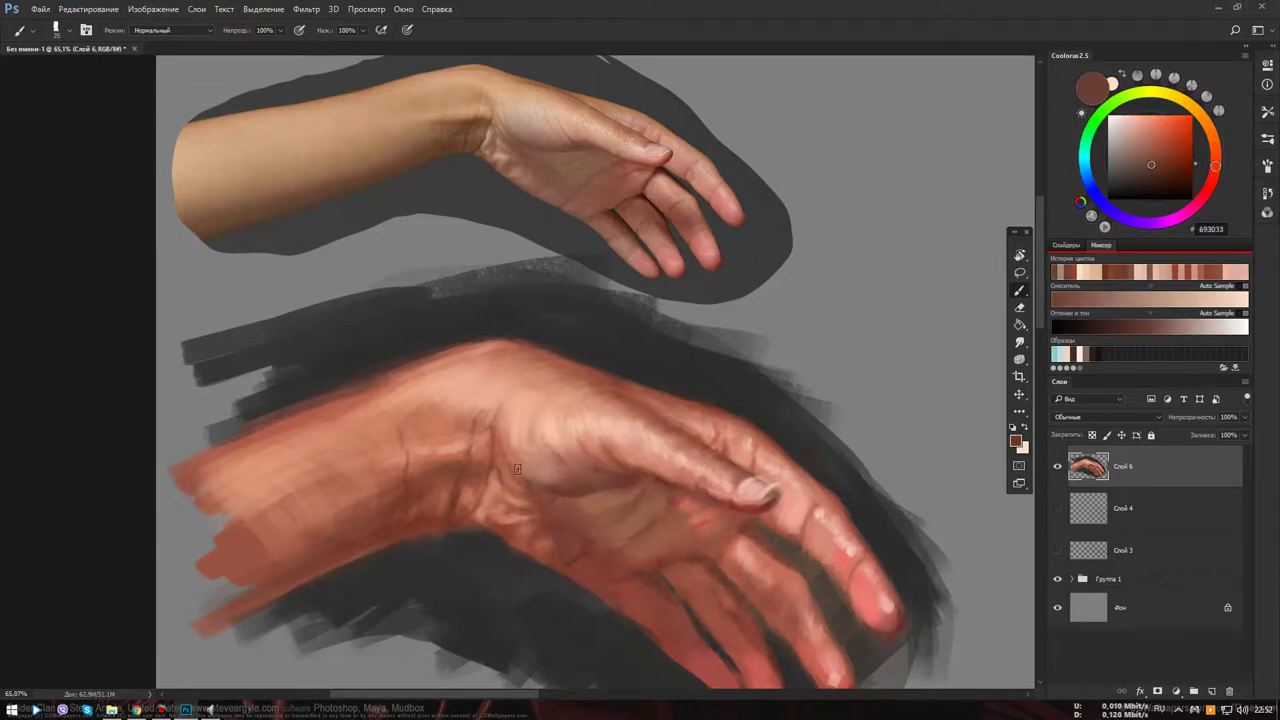
scroll(672, 510, "down", 5)
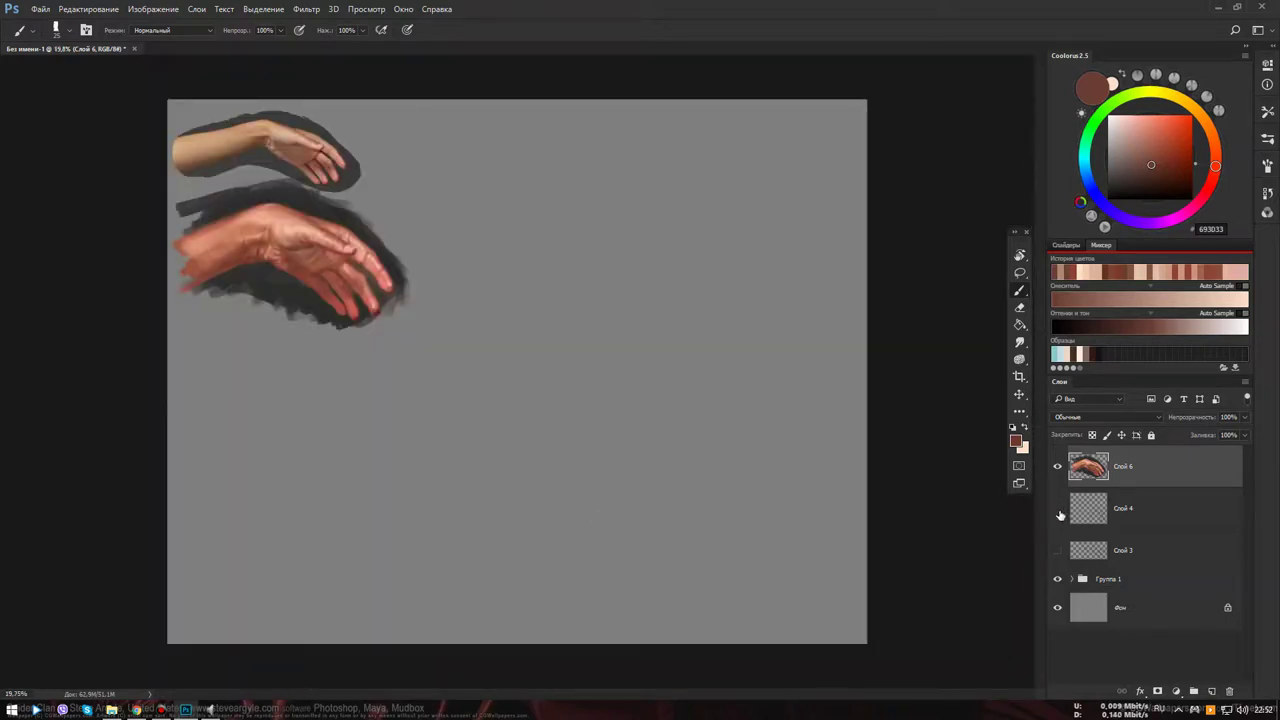
Hide Группа 1, then mirror the painted hand to check its proportions and flip it back
left_click(1056, 578)
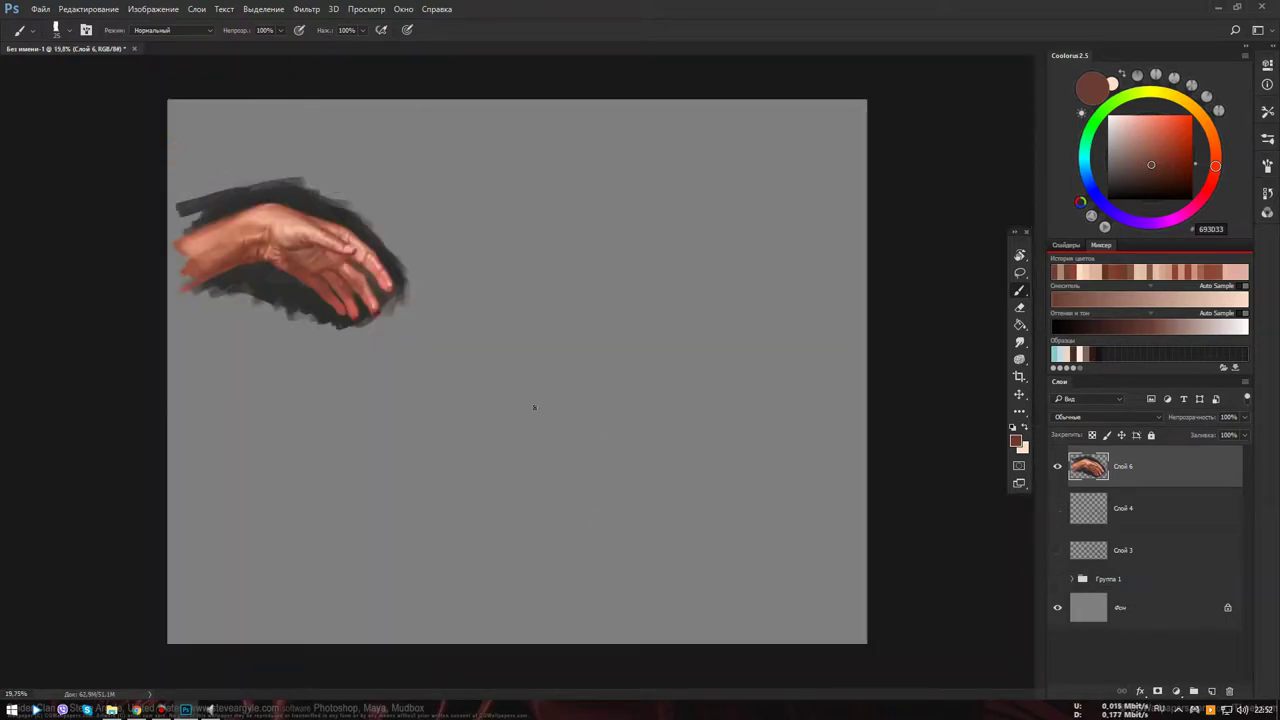
key("ctrl+shift+h")
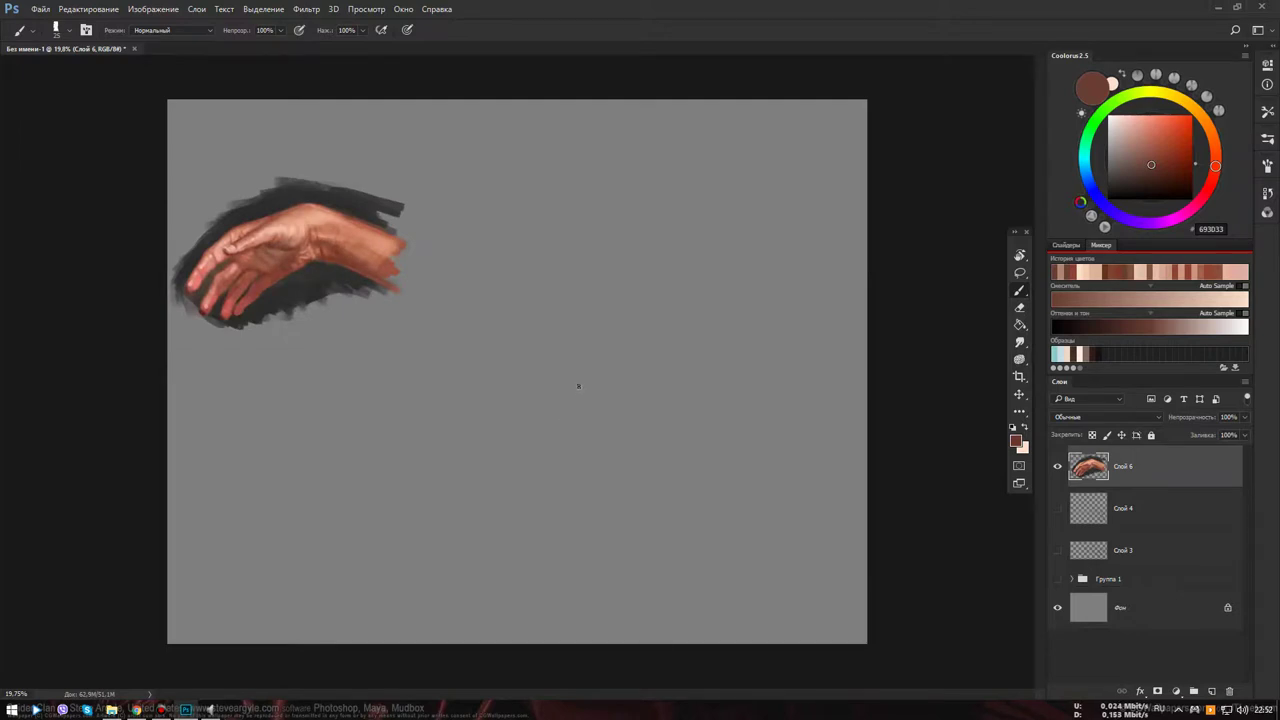
key("ctrl+shift+h")
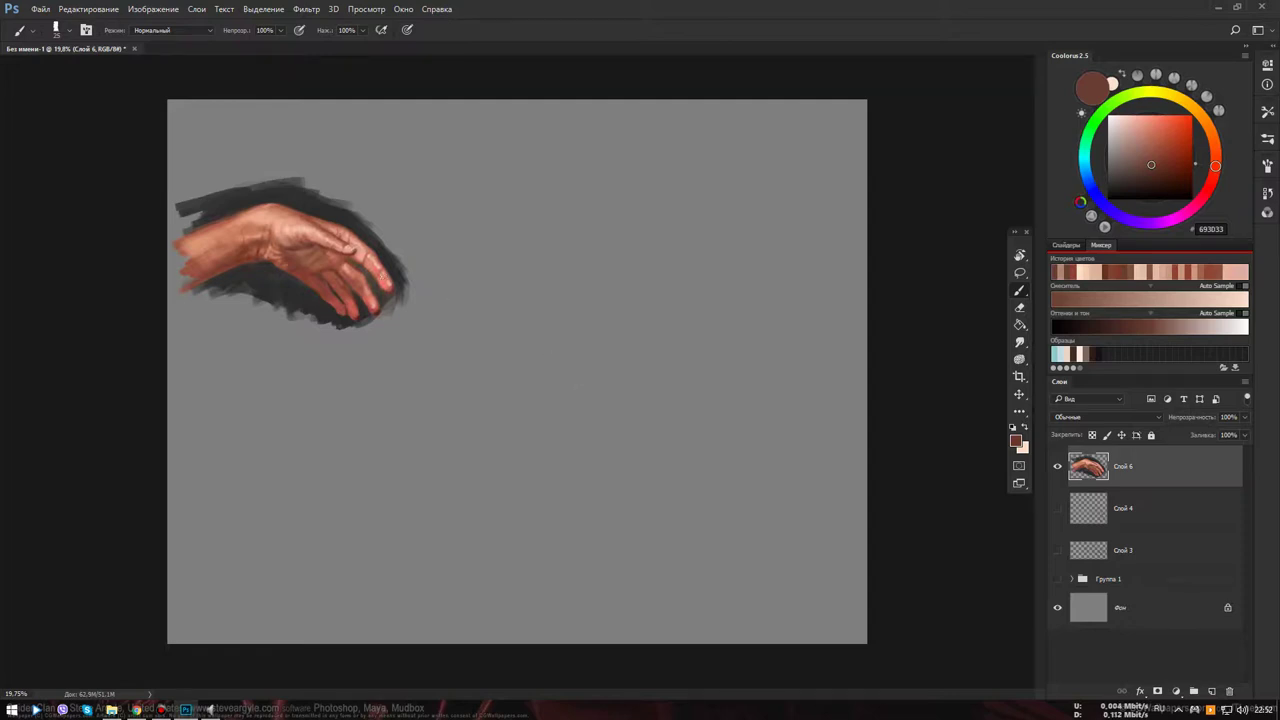
Scale the painted hand up from a corner so it fills much of the canvas
key("v")
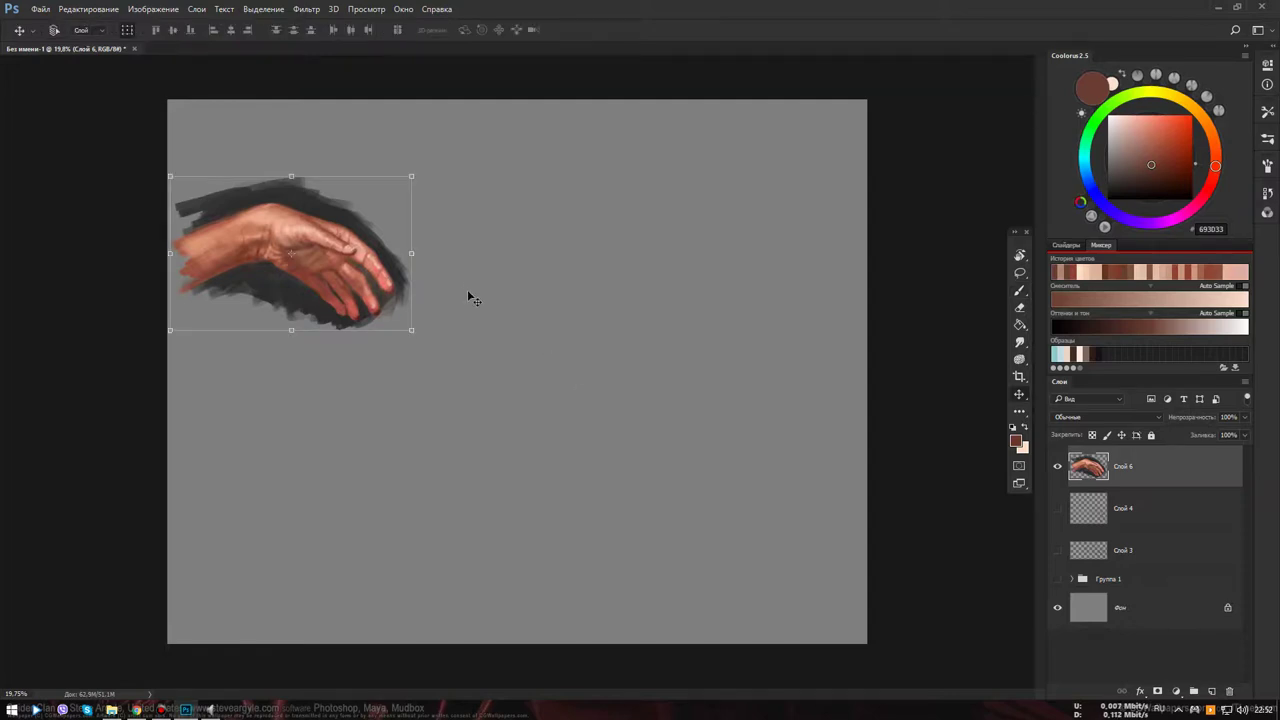
left_click_drag(413, 329, 754, 523)
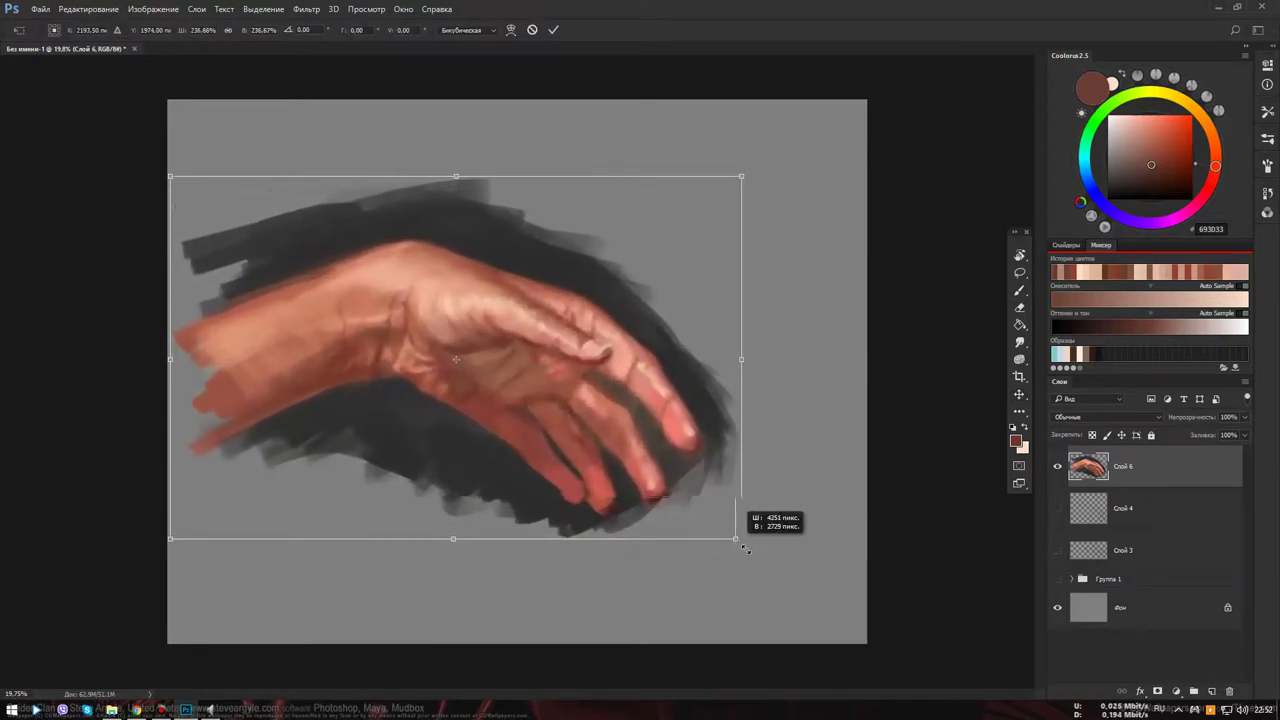
left_click_drag(652, 463, 689, 469)
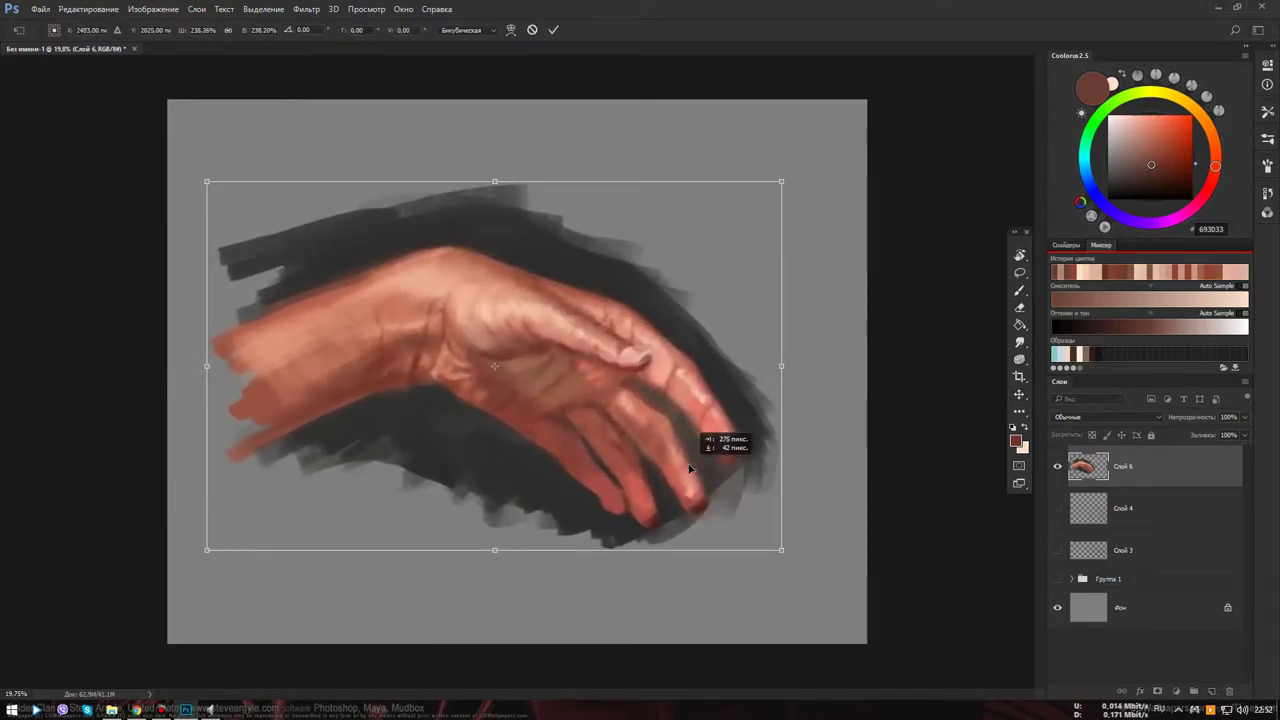
left_click(553, 29)
key("b")
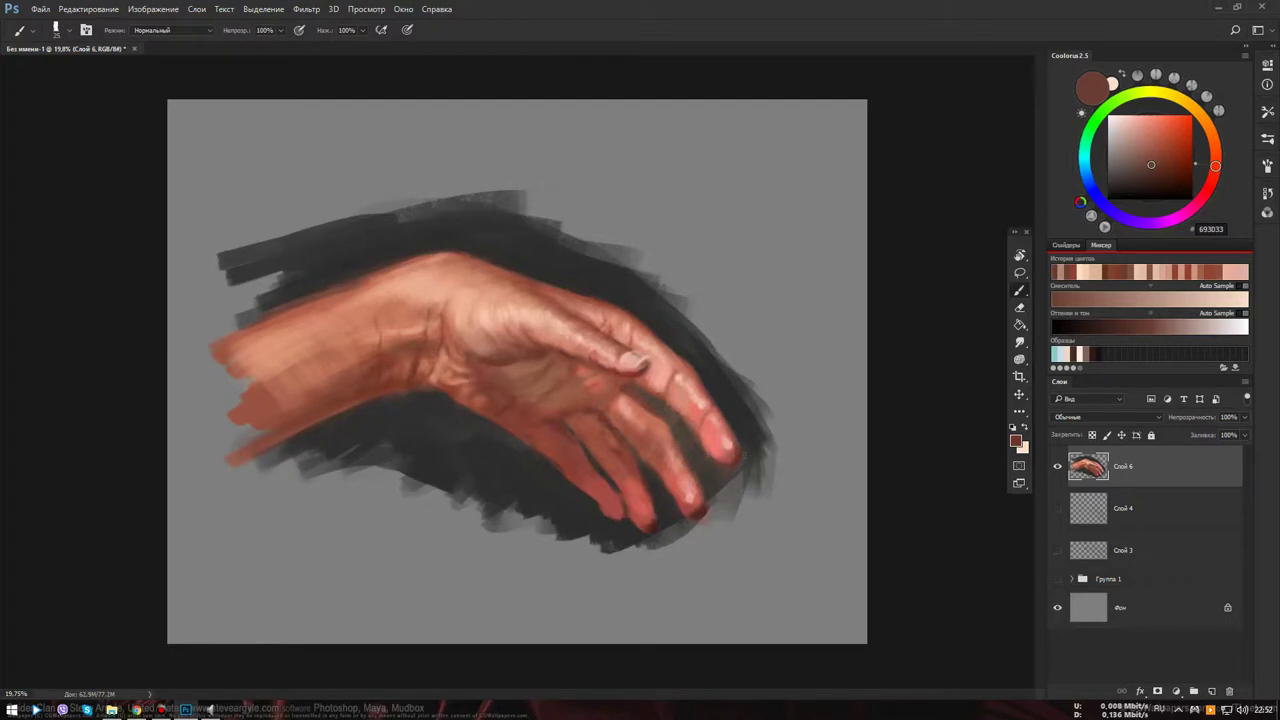
Show the reference hand group again and centre the whole painted hand in view
scroll(715, 463, "up", 1)
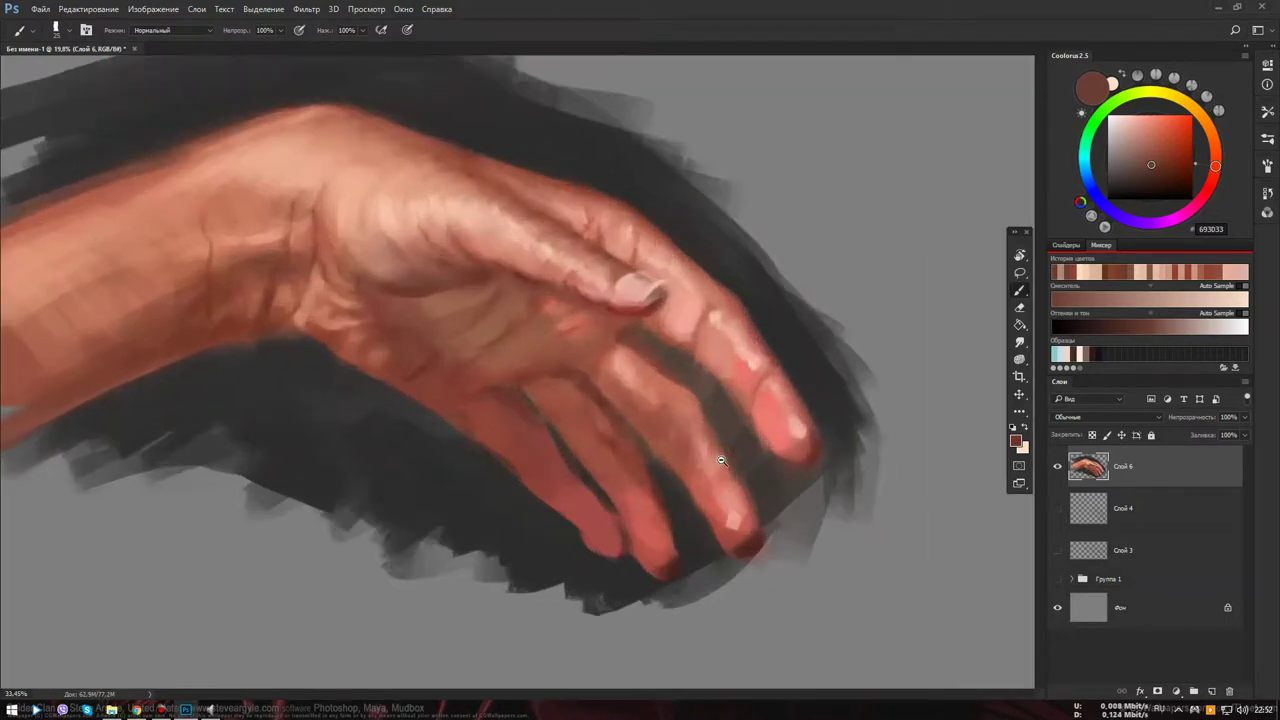
scroll(727, 460, "up", 1)
scroll(737, 455, "down", 2)
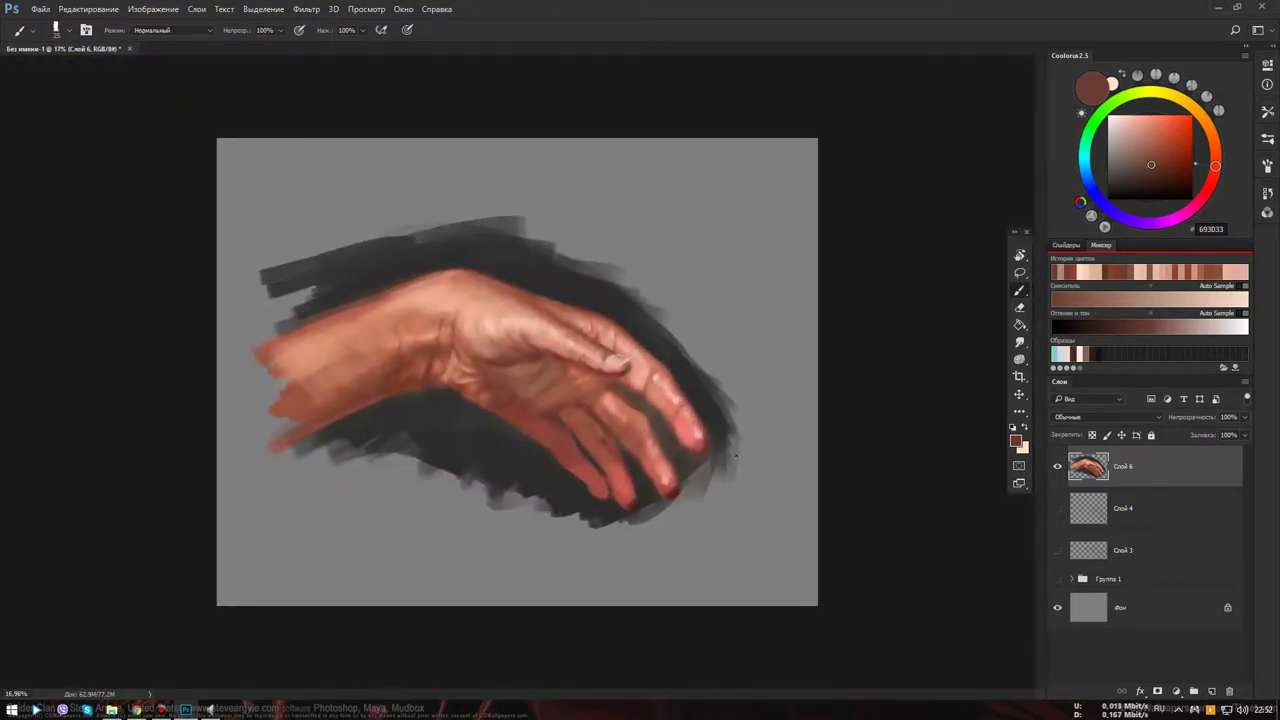
scroll(730, 460, "down", 1)
scroll(626, 429, "up", 1)
scroll(660, 426, "up", 1)
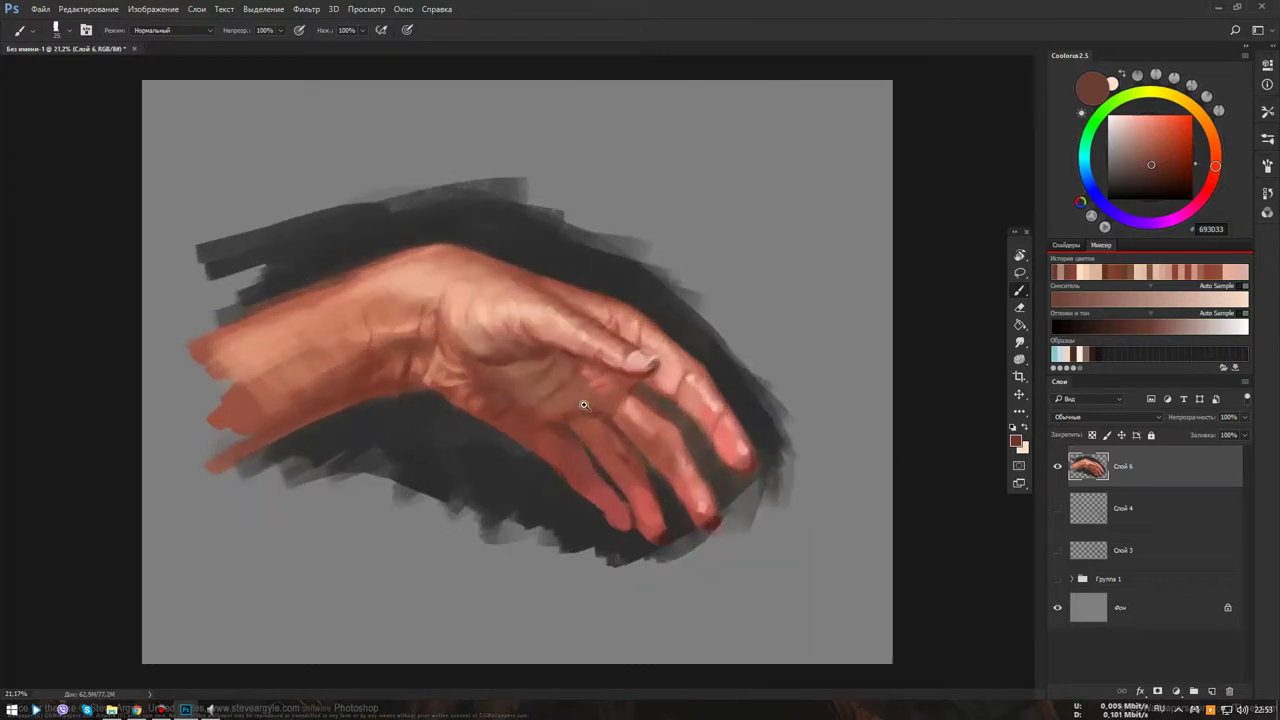
scroll(584, 405, "up", 1)
left_click(1058, 577)
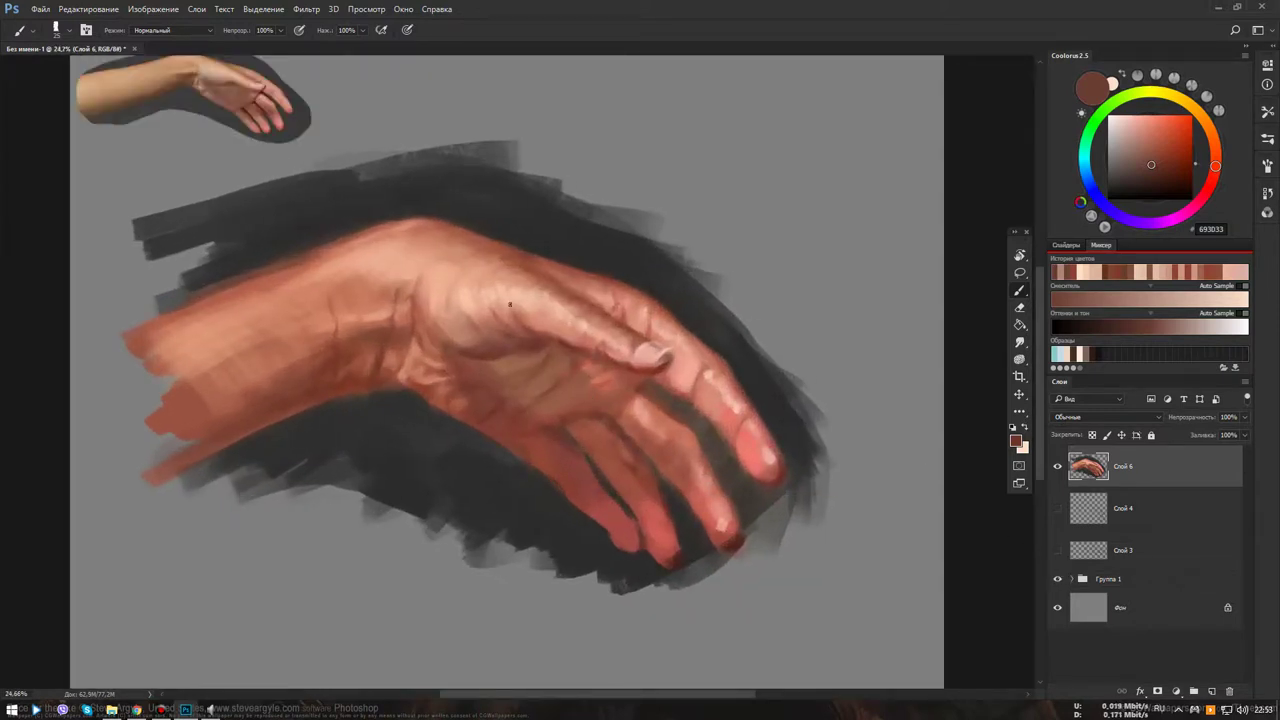
left_click_drag(664, 452, 769, 507)
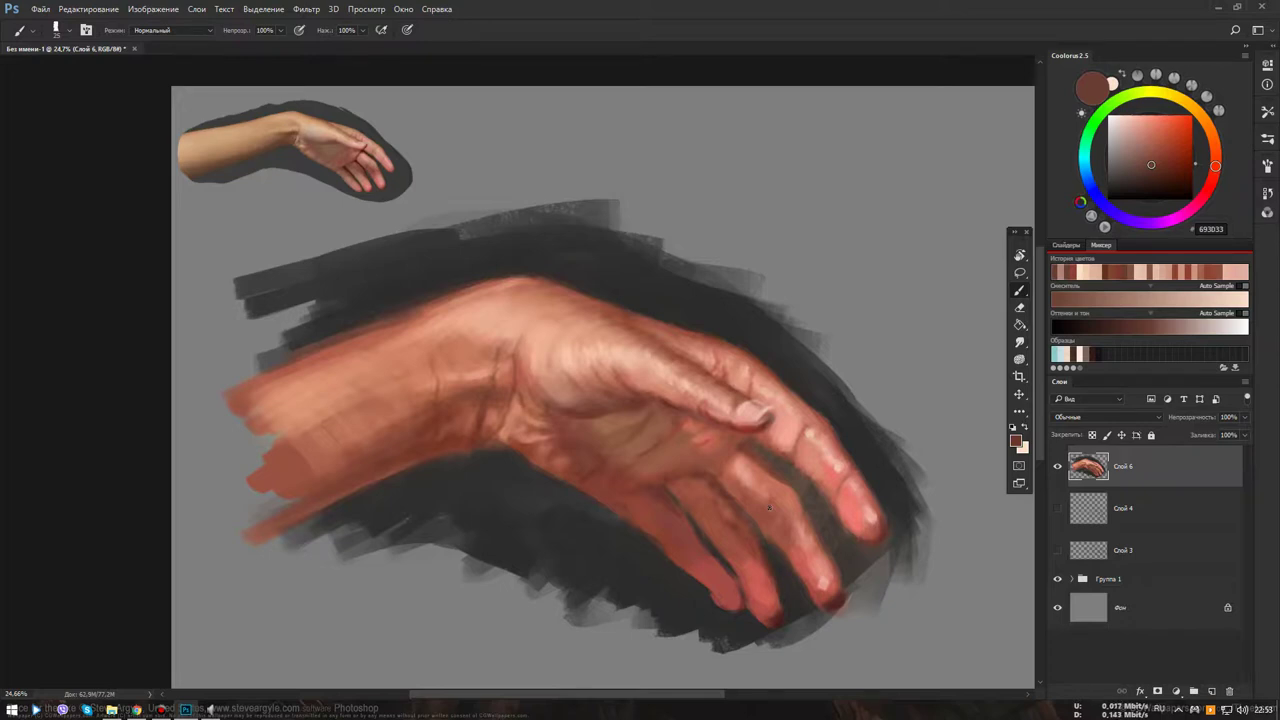
scroll(724, 504, "down", 5)
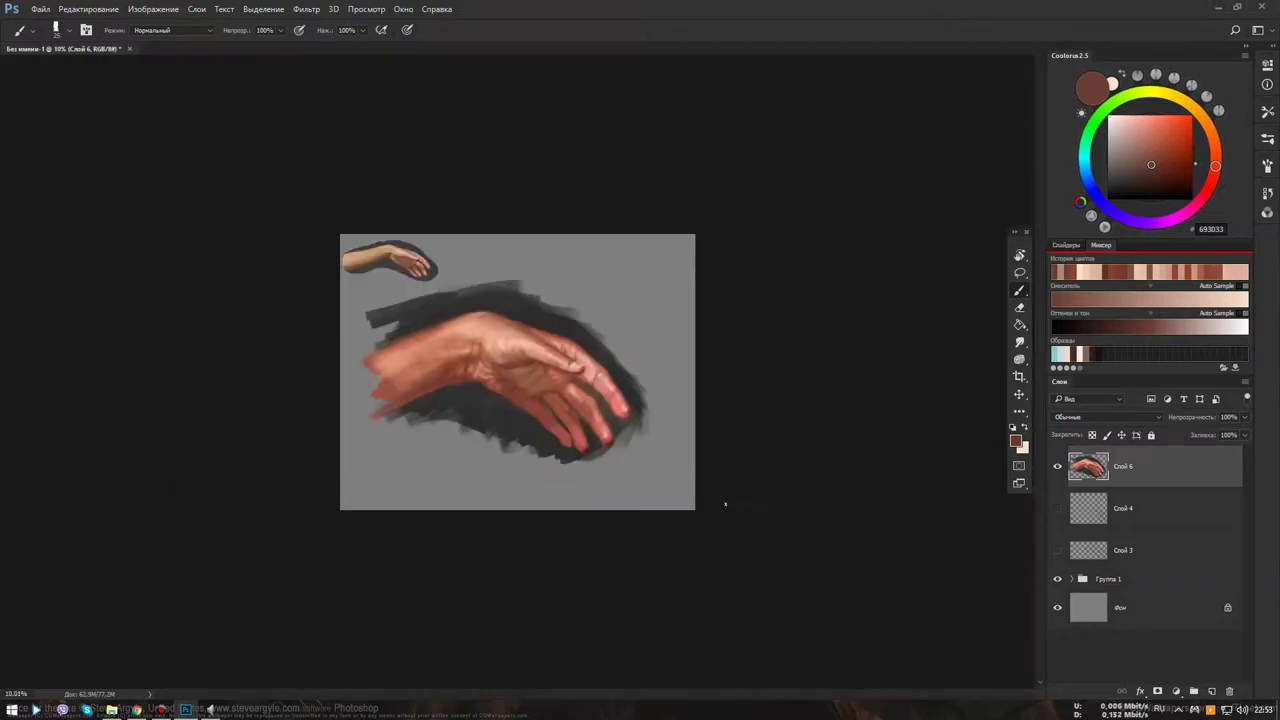
scroll(534, 394, "up", 5)
mouse_move(628, 349)
left_mouse_down()
mouse_move(676, 445)
mouse_move(654, 468)
left_mouse_up()
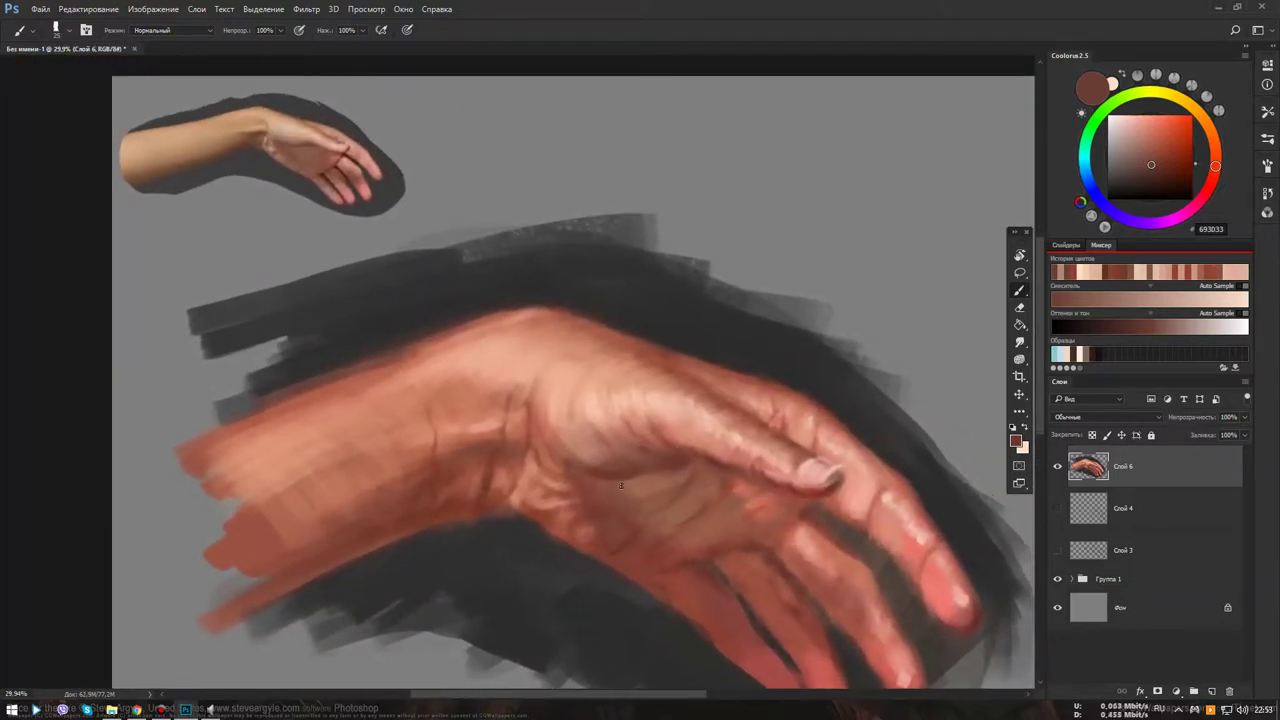
scroll(555, 505, "down", 2)
scroll(545, 515, "up", 4)
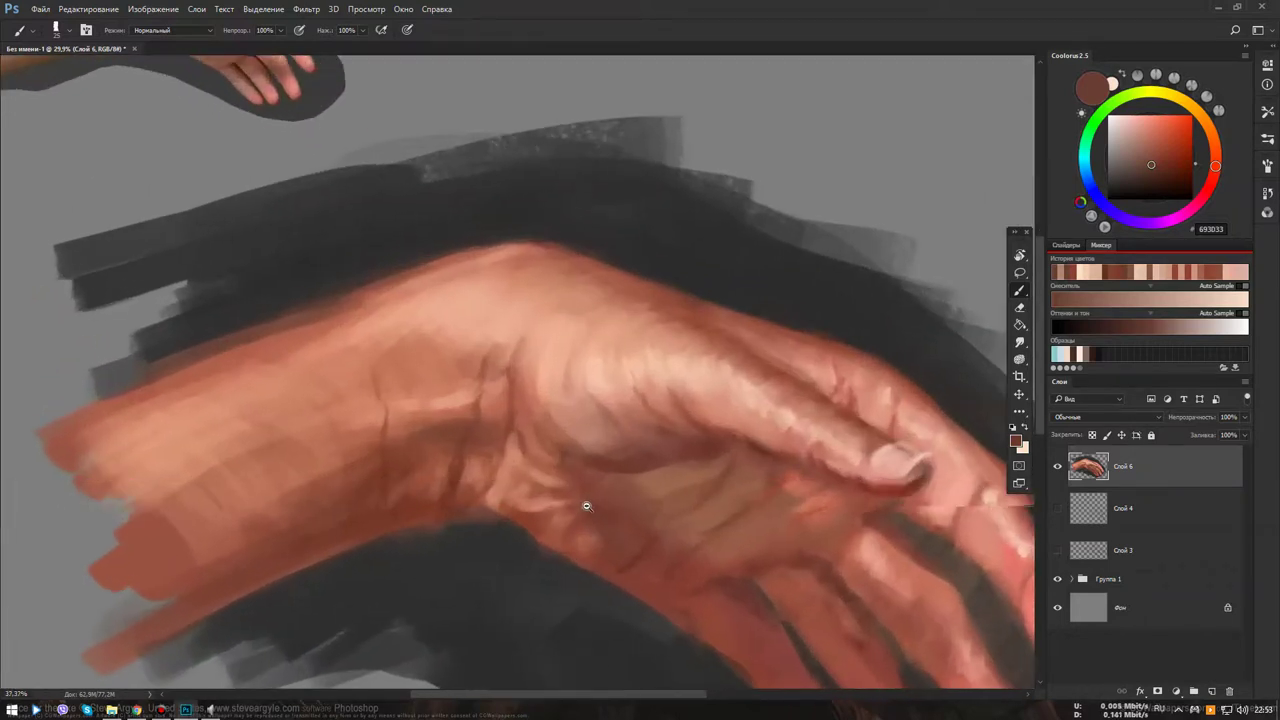
Sample light skin tone DFB495 from the wrist and enlarge the brush to 150
left_click(567, 332, "alt")
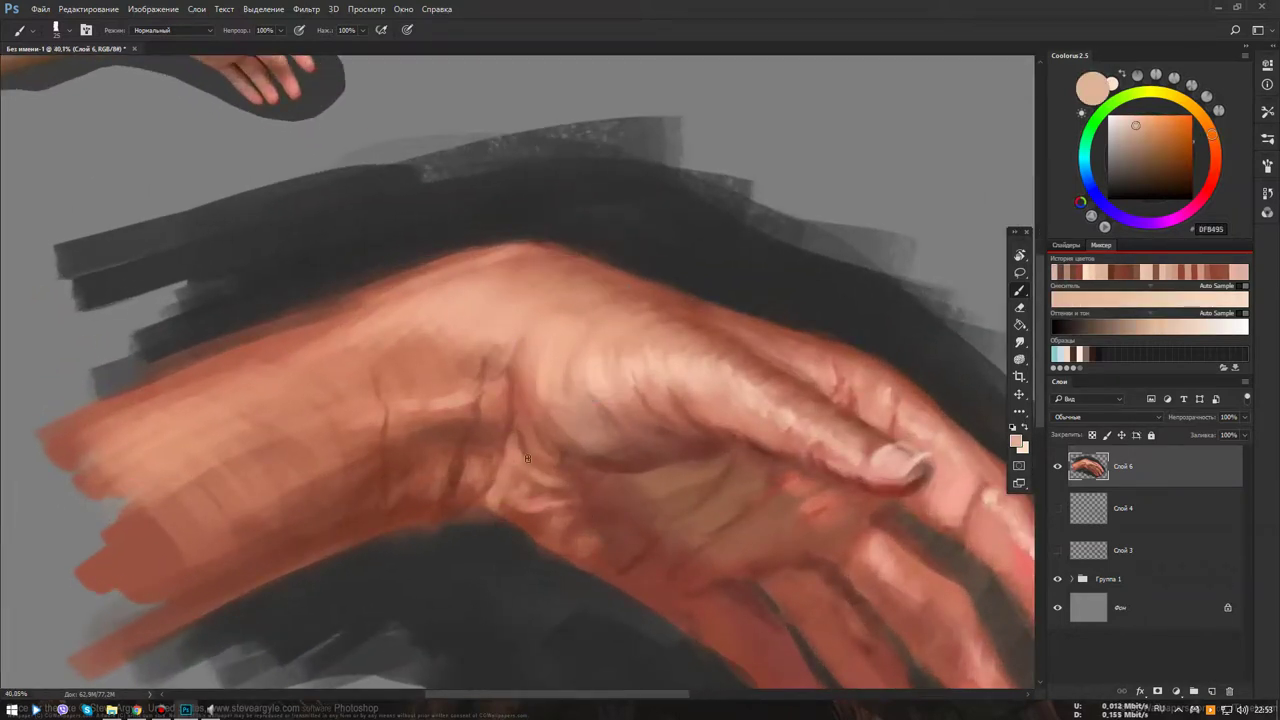
left_click_drag(498, 470, 695, 527)
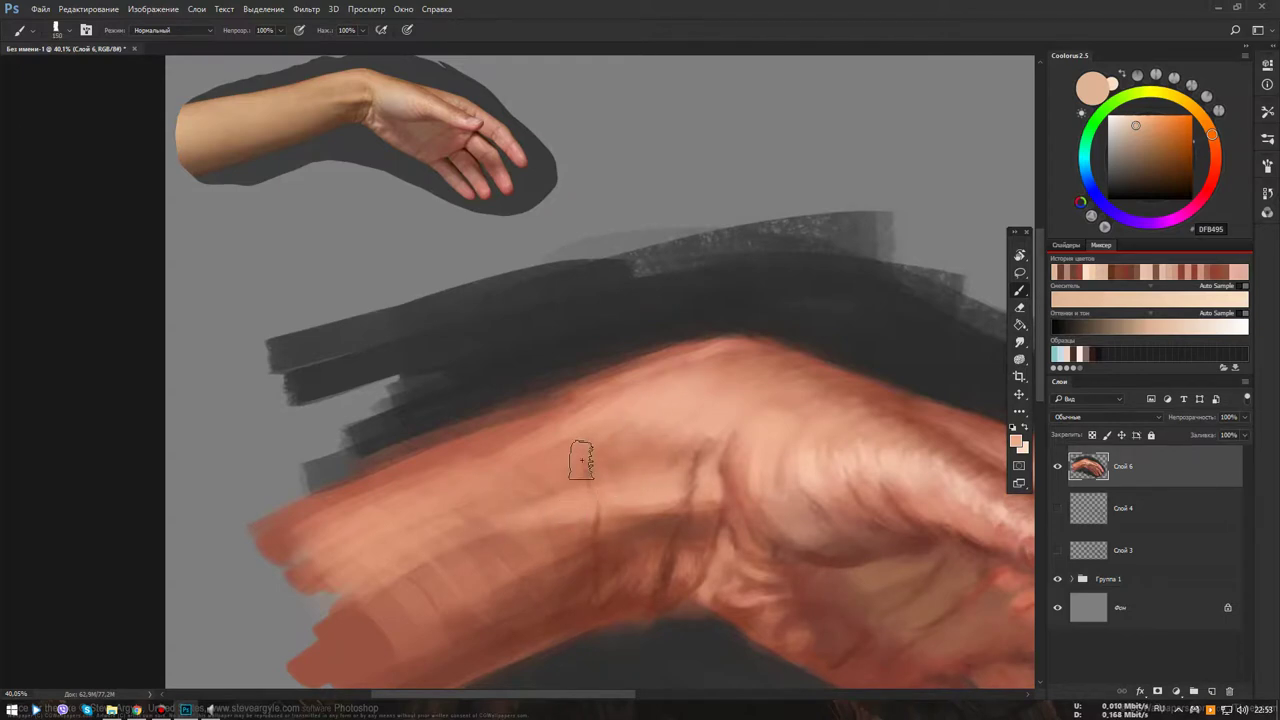
key("bracketright")
key("bracketright")
key("bracketright")
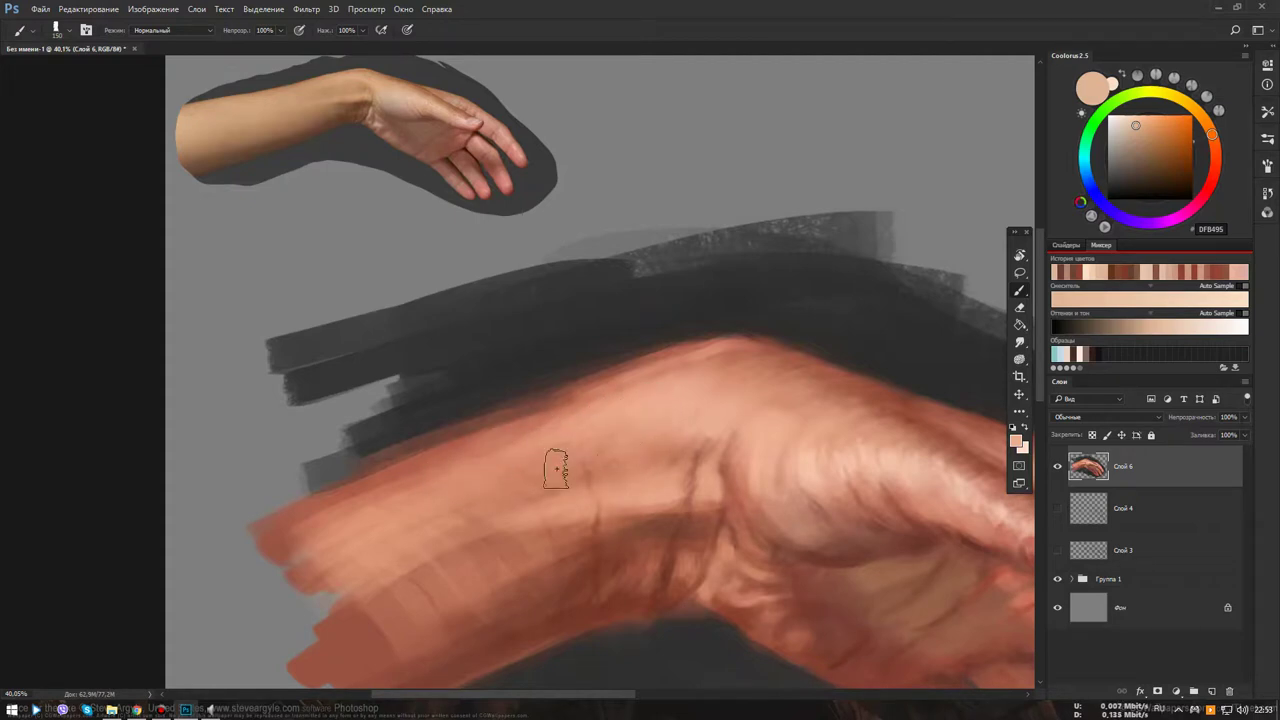
scroll(620, 512, "down", 3)
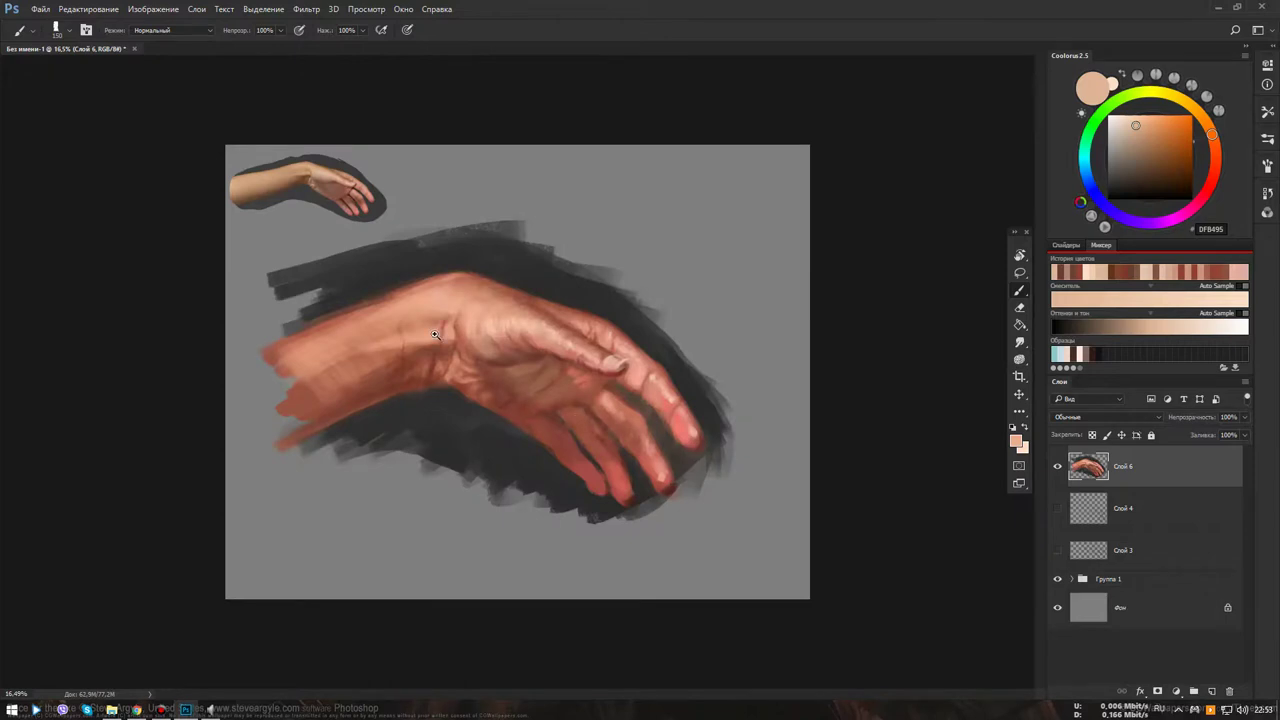
Sample a pinkish finger tone, then a dark red-brown shadow tone from the painting
scroll(606, 445, "up", 3)
scroll(608, 453, "down", 2)
scroll(671, 448, "down", 5)
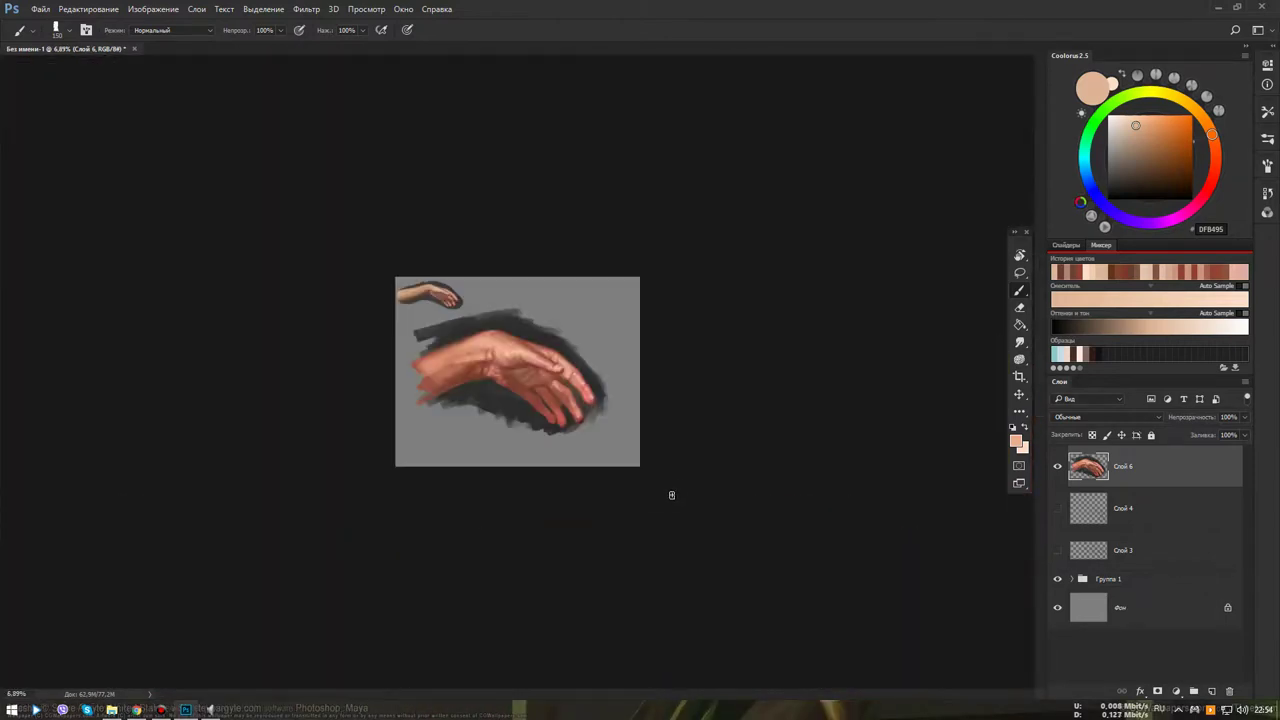
scroll(627, 407, "up", 2)
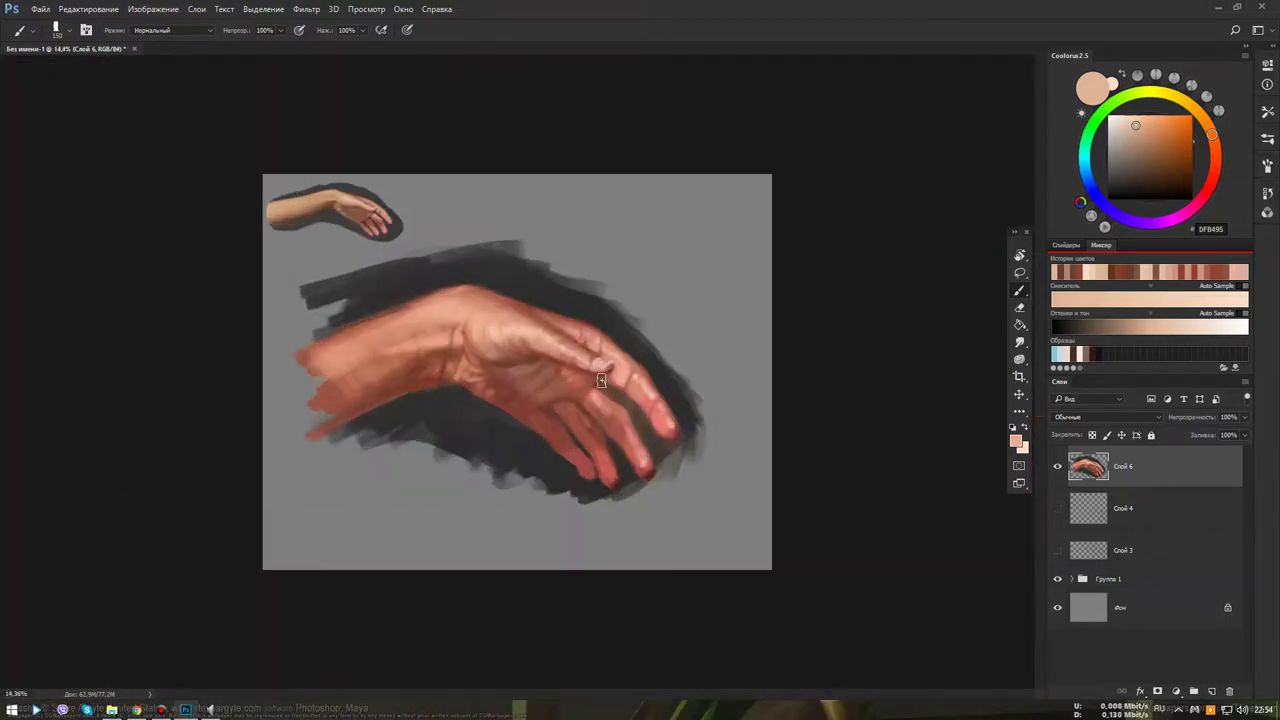
scroll(490, 320, "up", 2)
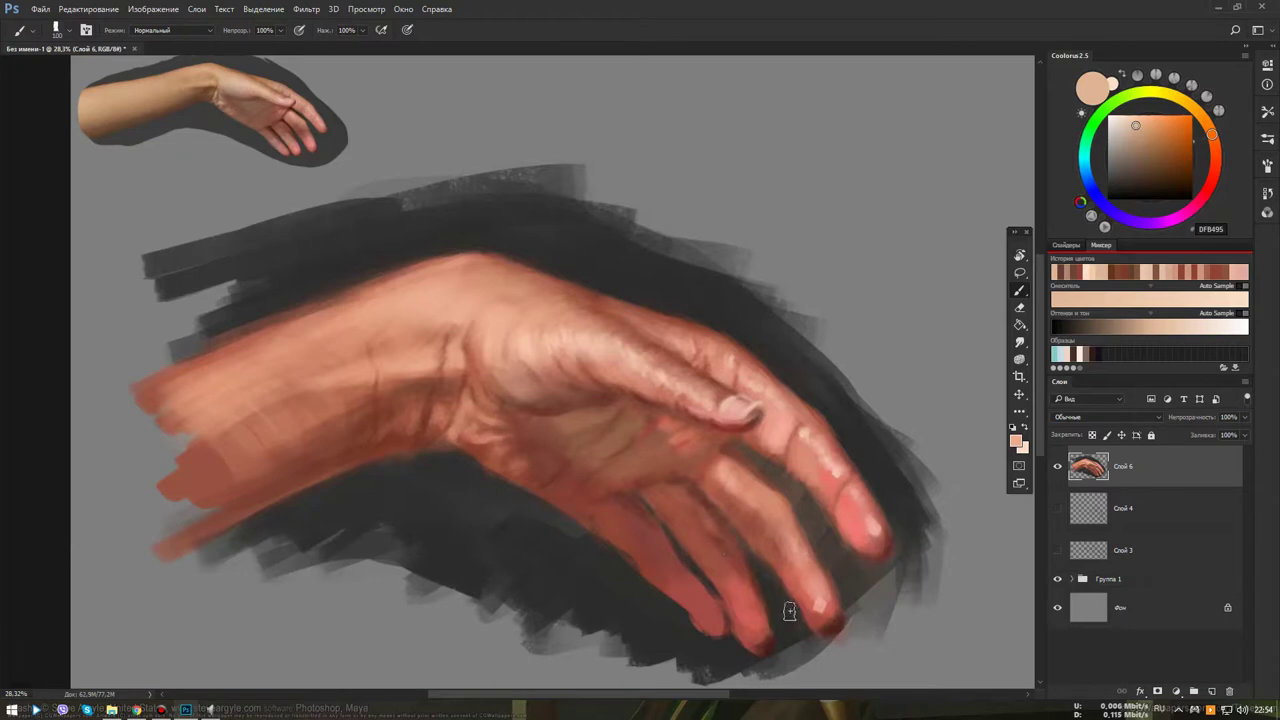
left_click(820, 590, "alt")
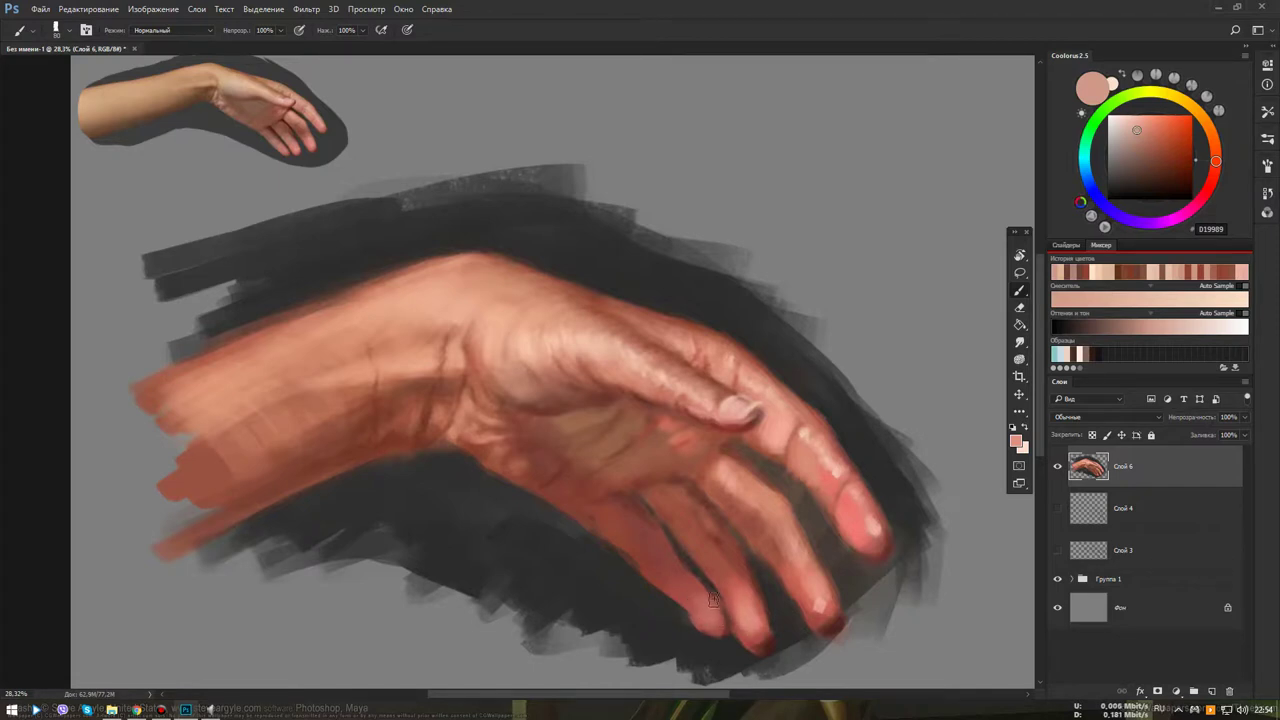
scroll(718, 620, "down", 3)
scroll(661, 482, "up", 2)
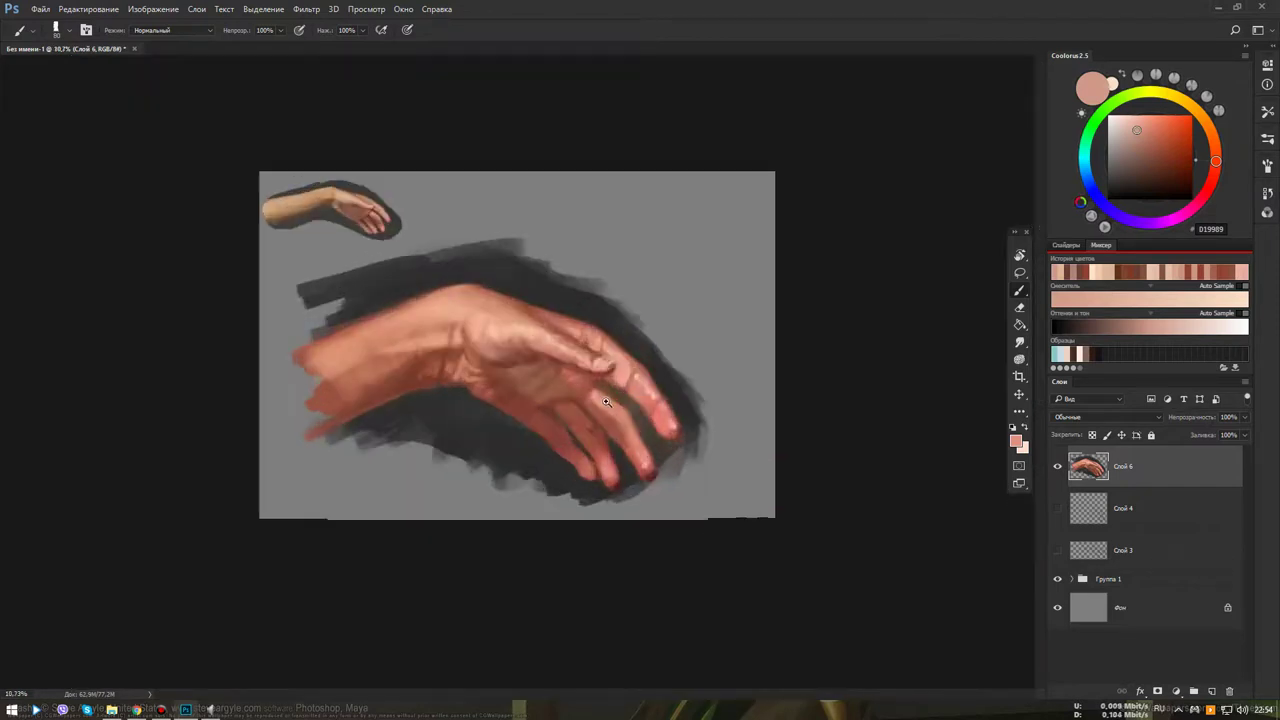
scroll(661, 482, "up", 2)
scroll(672, 482, "down", 1)
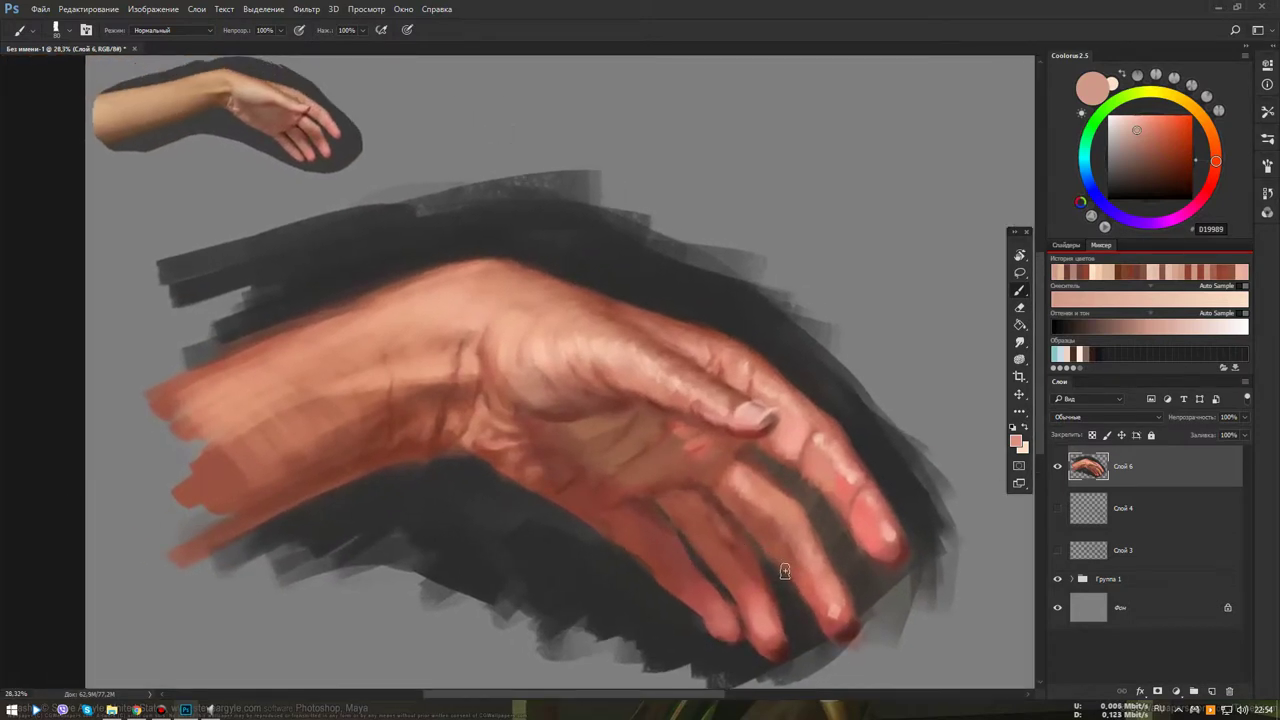
left_click(731, 535, "alt")
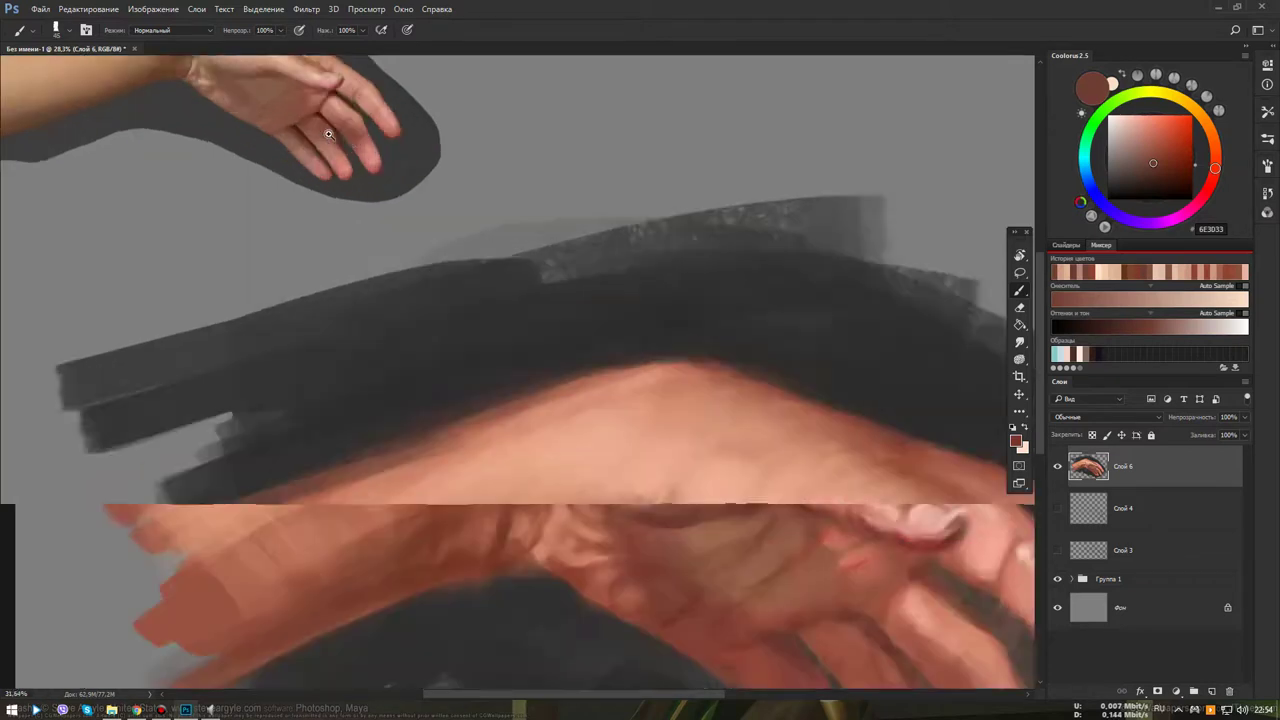
Zoom in on the reference photo, reframe the painted fingers, and sample mid and darker skin tones
left_click_drag(259, 141, 381, 163)
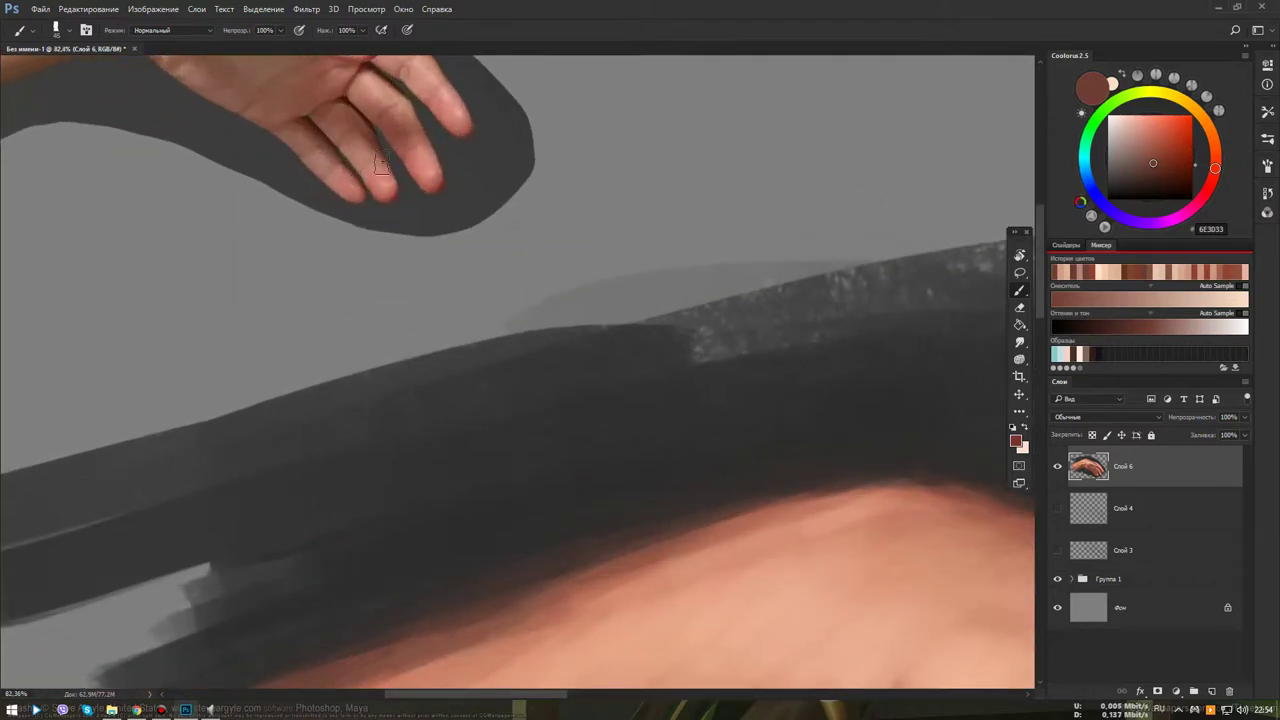
left_click_drag(651, 466, 429, 286)
left_click_drag(742, 586, 431, 315)
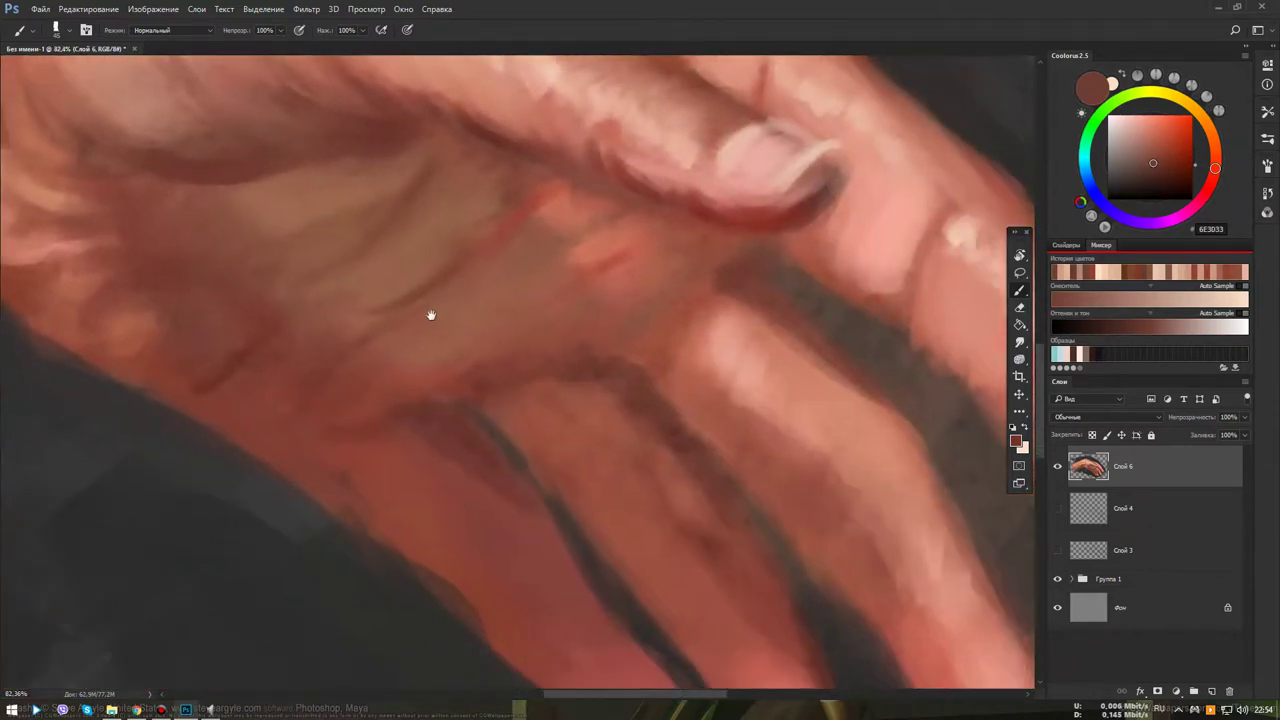
left_click_drag(720, 503, 631, 385)
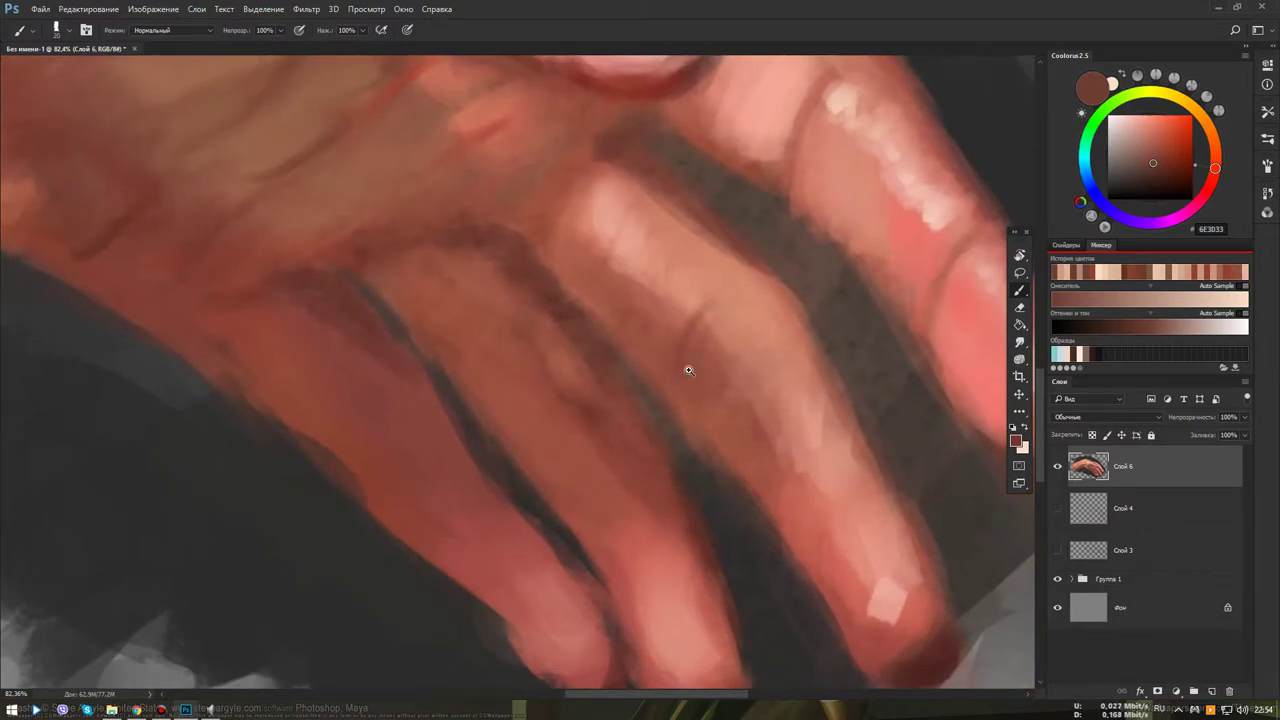
scroll(688, 370, "down", 5)
scroll(380, 136, "up", 3)
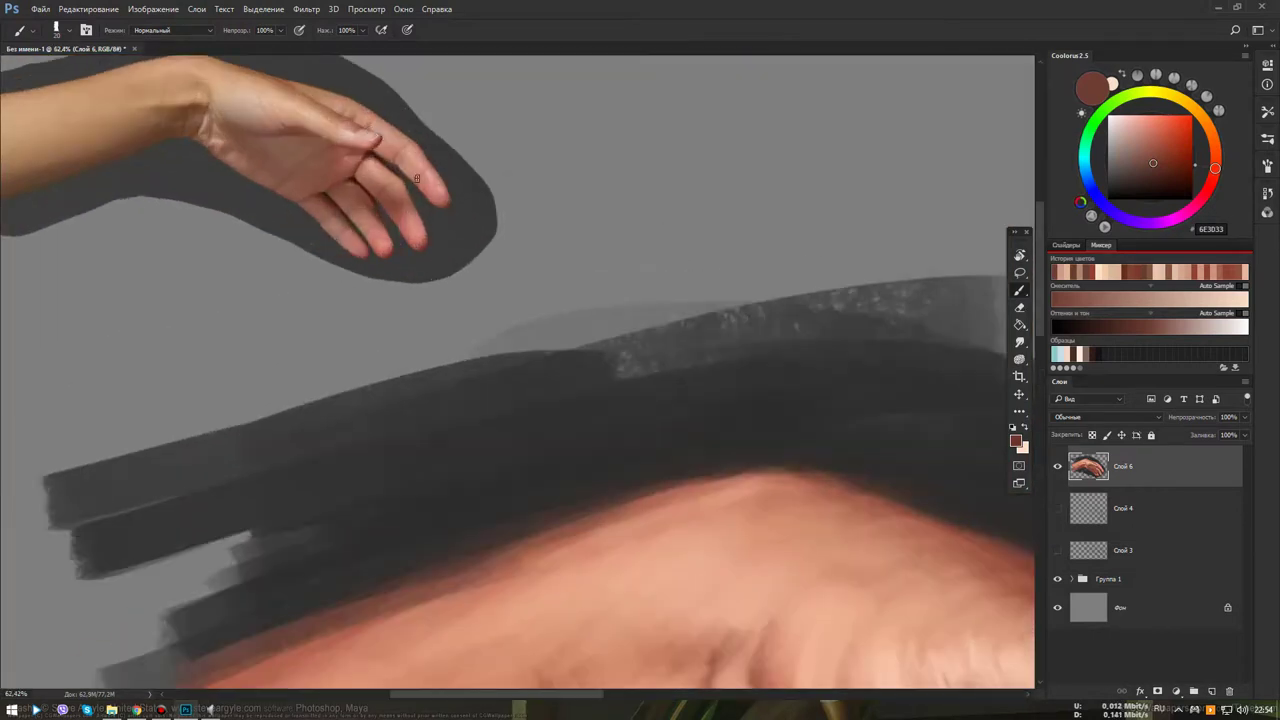
scroll(703, 465, "down", 4)
scroll(650, 435, "up", 4)
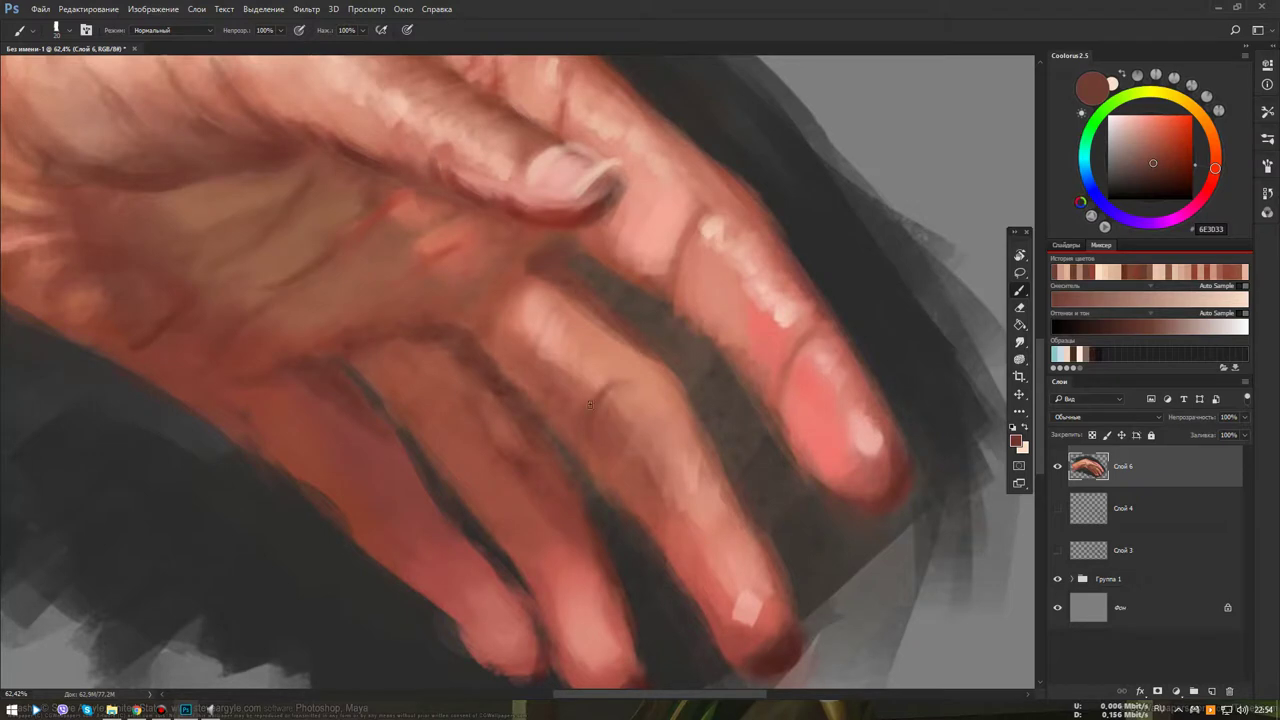
left_click(628, 400, "alt")
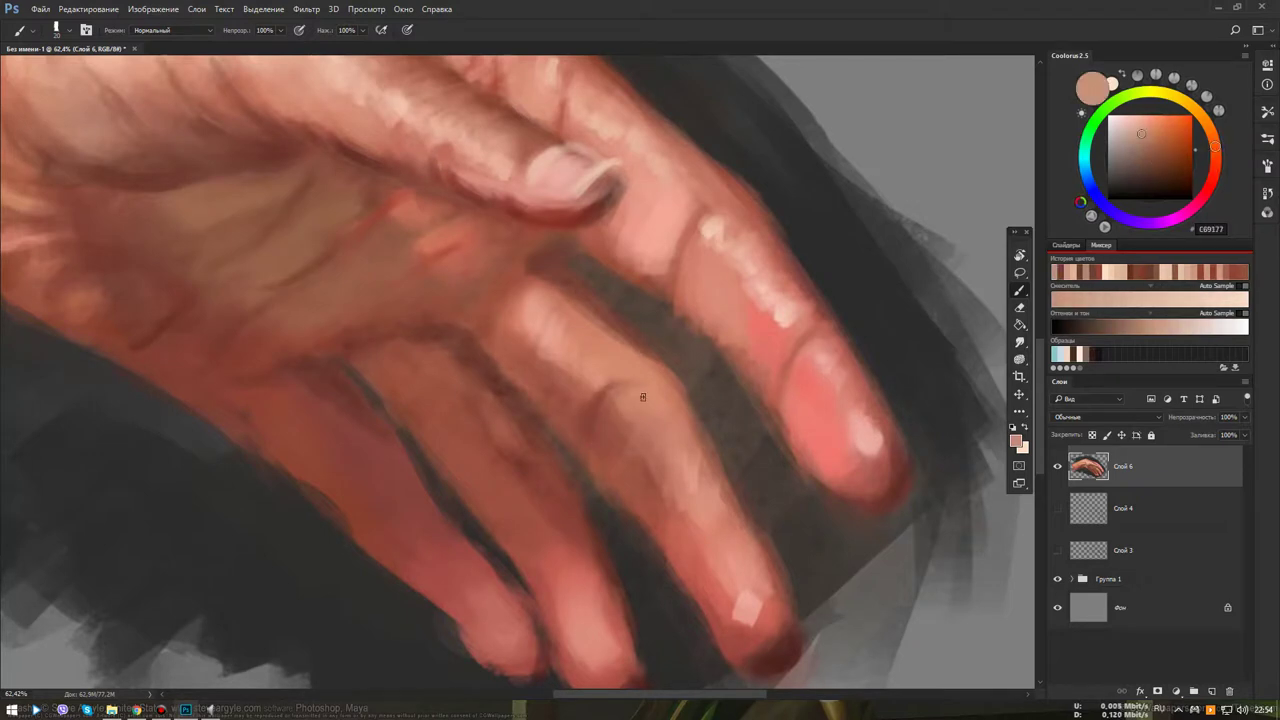
scroll(612, 444, "down", 4)
scroll(635, 441, "down", 1)
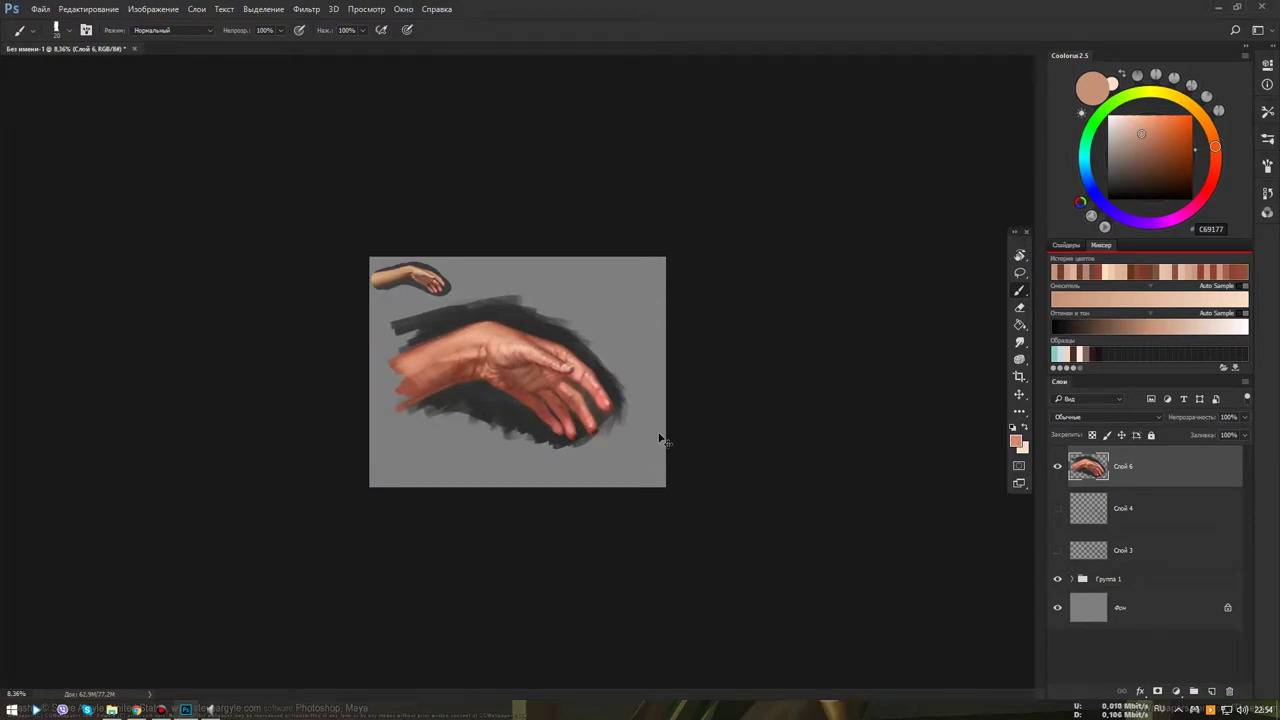
left_click_drag(609, 375, 659, 418)
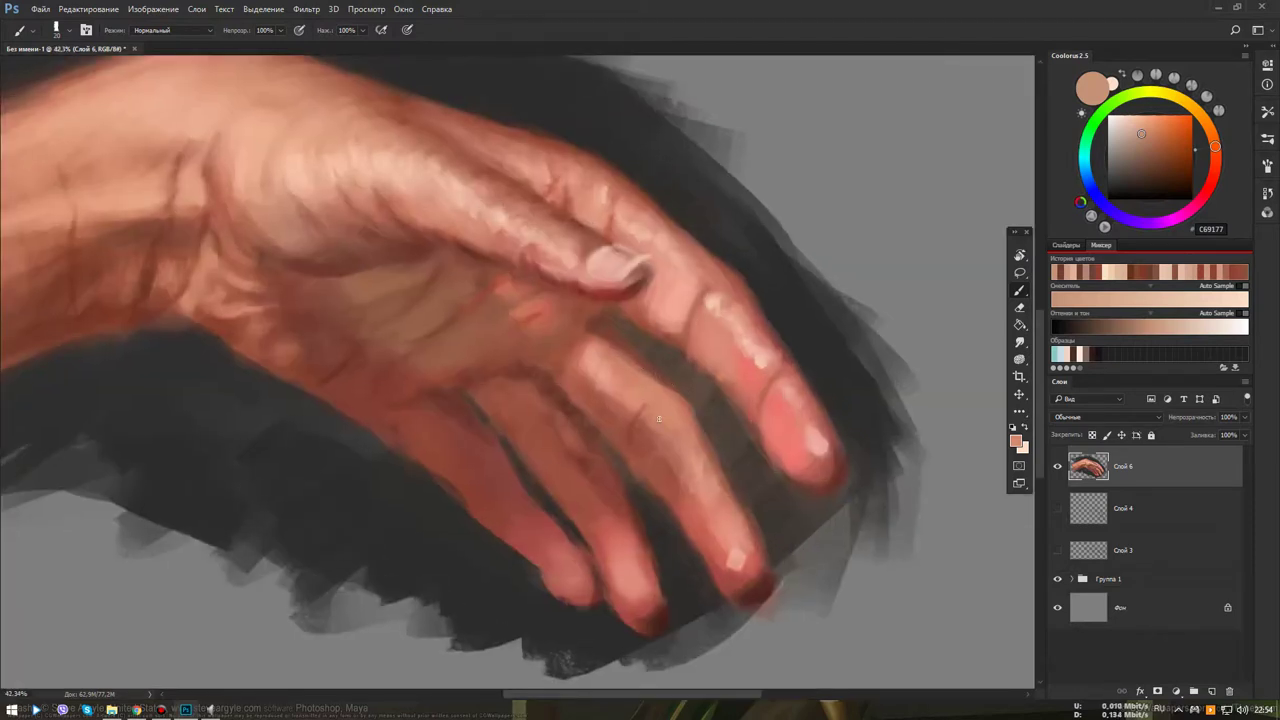
left_click(634, 419, "alt")
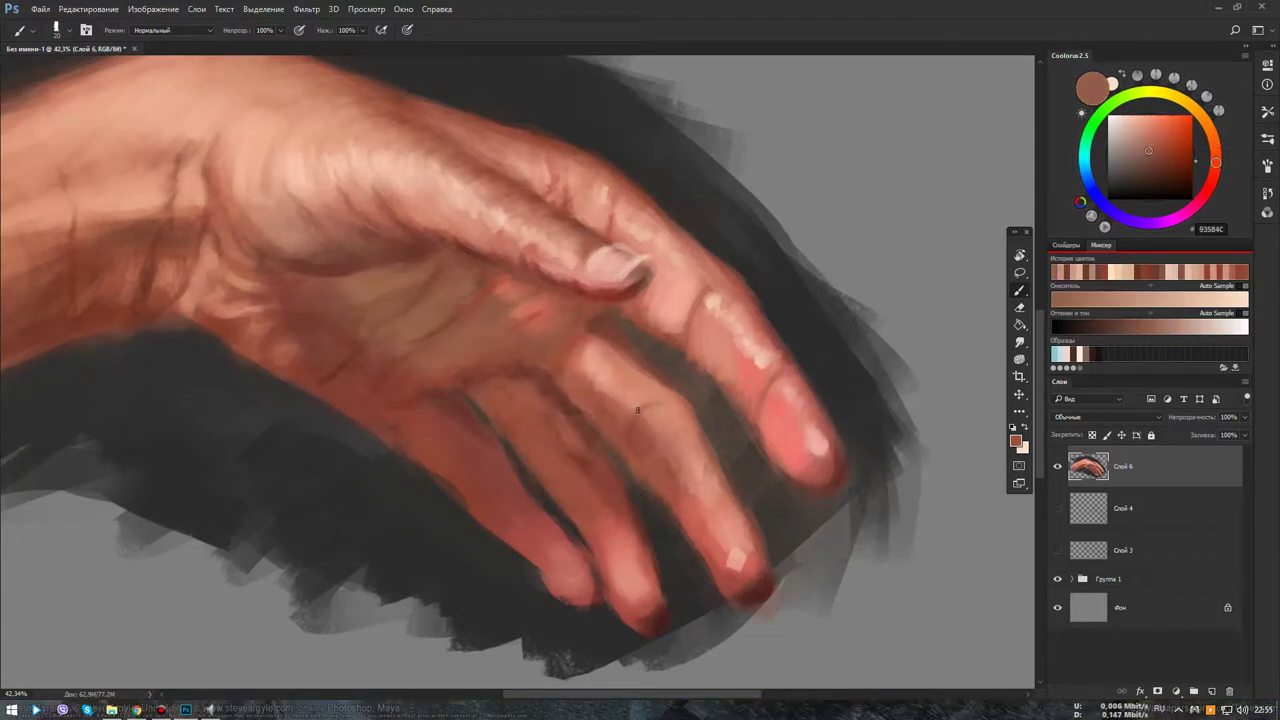
Sample the pale peach fingertip highlight and enlarge the brush to 30 pixels
left_click_drag(637, 410, 596, 376)
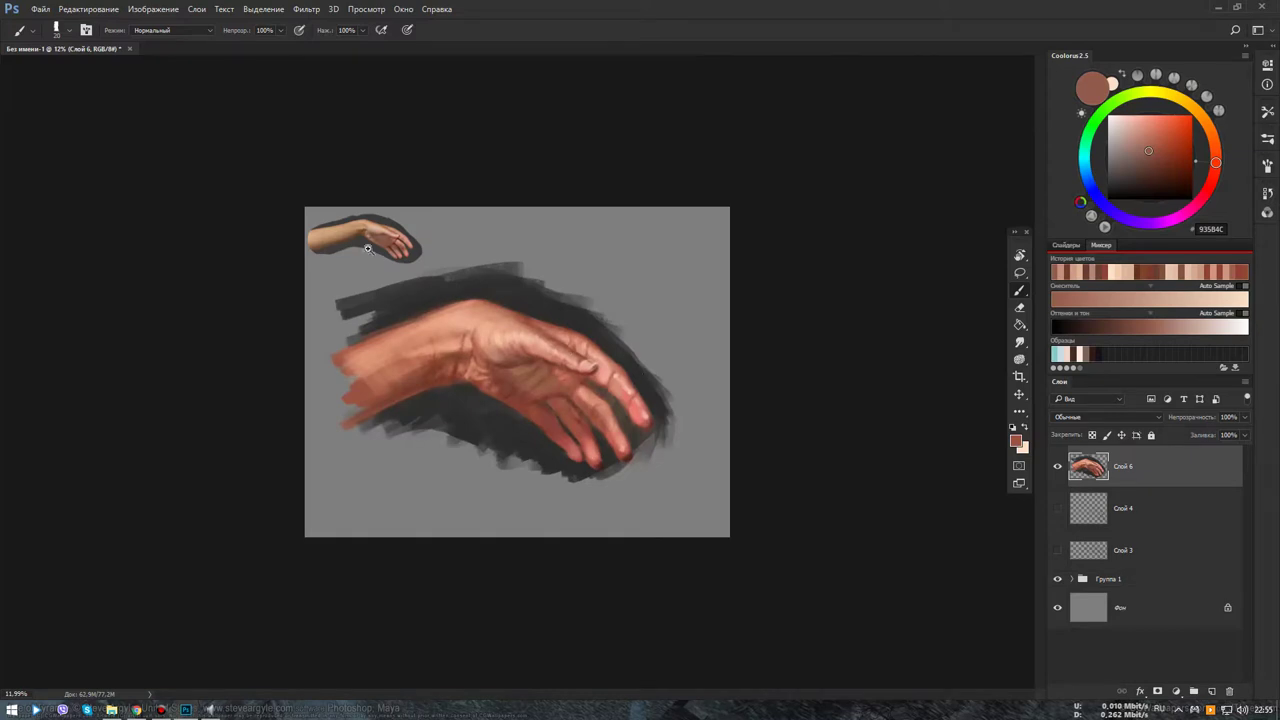
left_click_drag(367, 248, 625, 305)
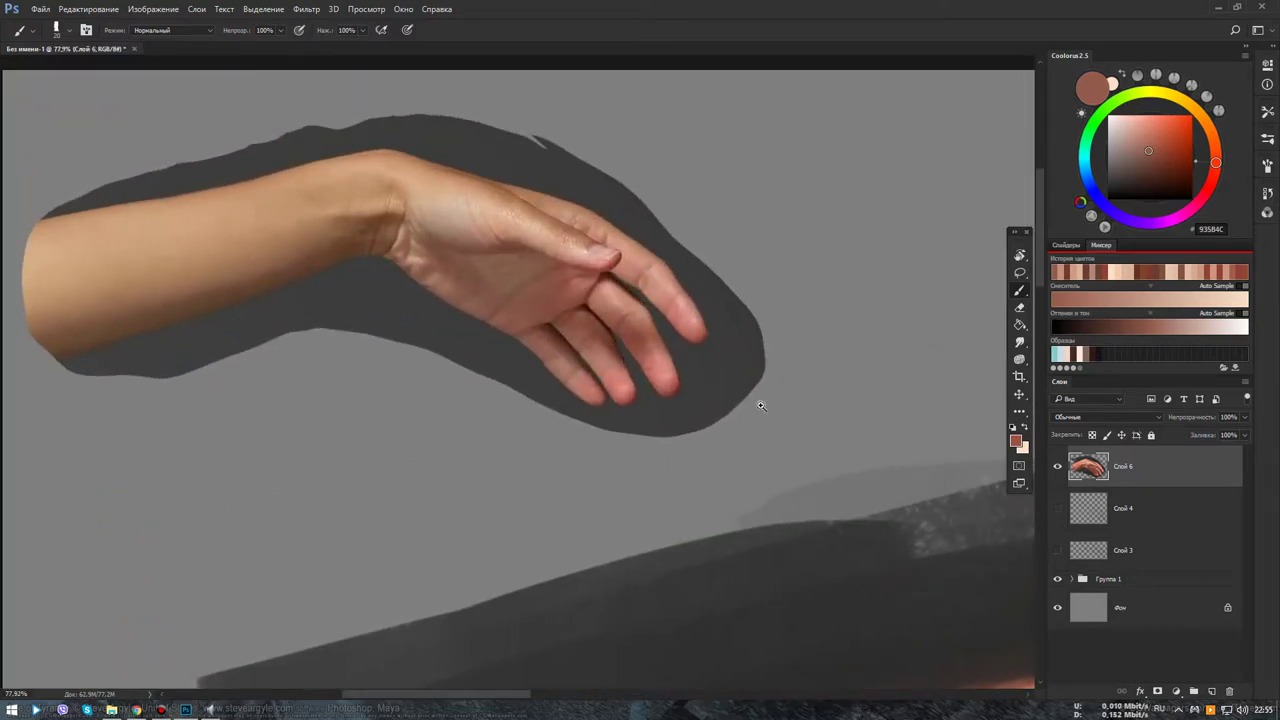
left_click_drag(761, 405, 768, 497)
left_click_drag(669, 432, 721, 408)
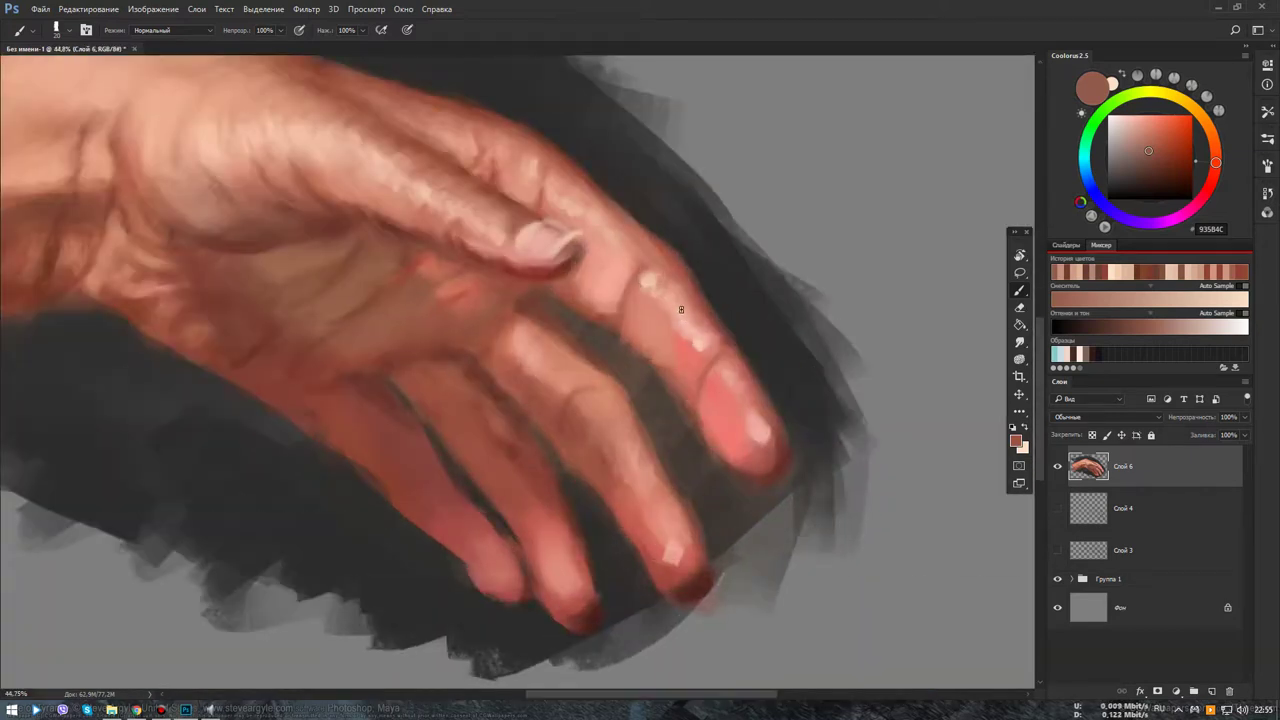
left_click(645, 276, "alt")
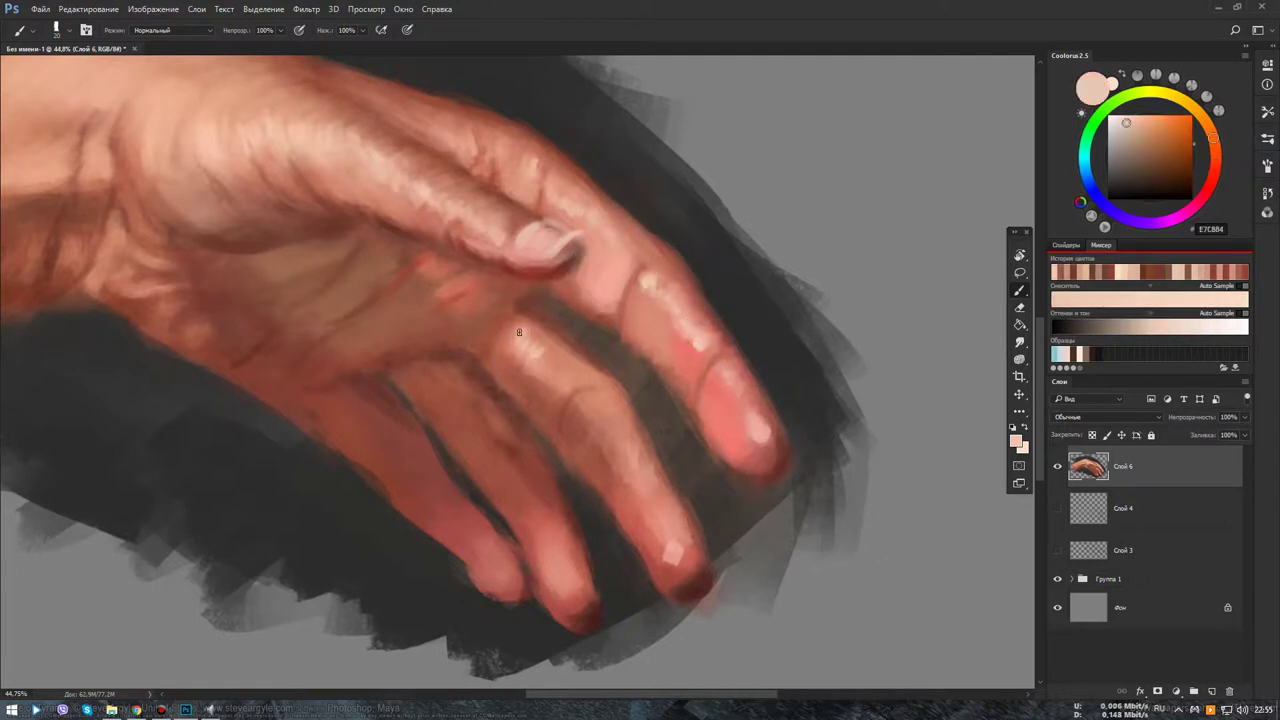
key("bracketright")
Paint a test light stroke between the fingers and undo it
left_click_drag(512, 404, 533, 405)
key("ctrl+z")
scroll(567, 444, "down", 5)
scroll(377, 238, "up", 4)
scroll(377, 238, "up", 3)
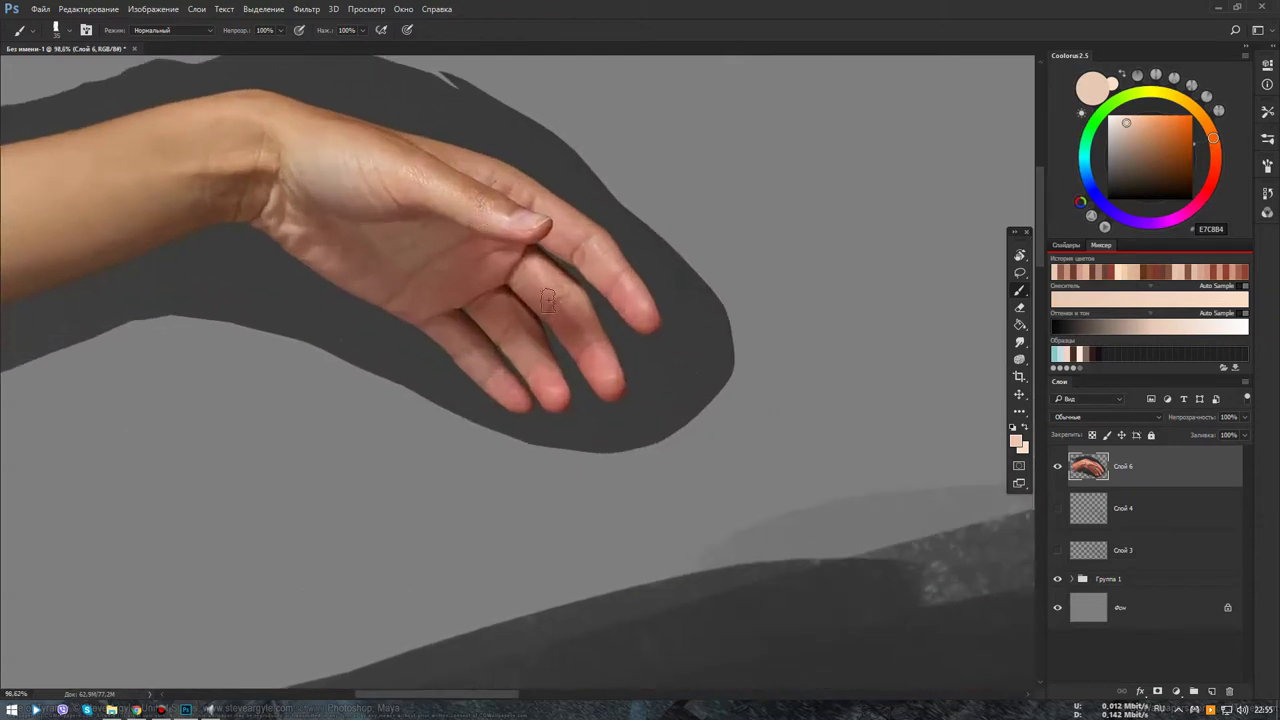
scroll(679, 370, "down", 5)
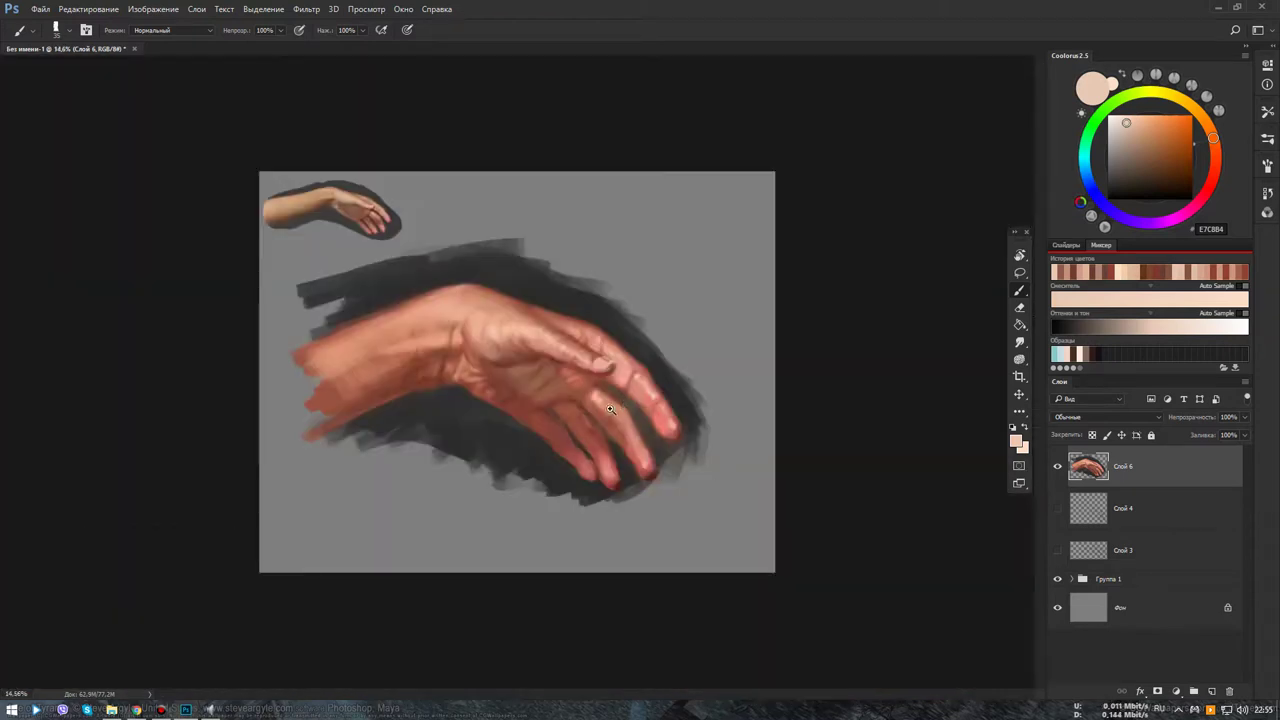
Slightly brighten the ring-finger highlight and sample a darker skin tone from the hand
scroll(610, 409, "up", 3)
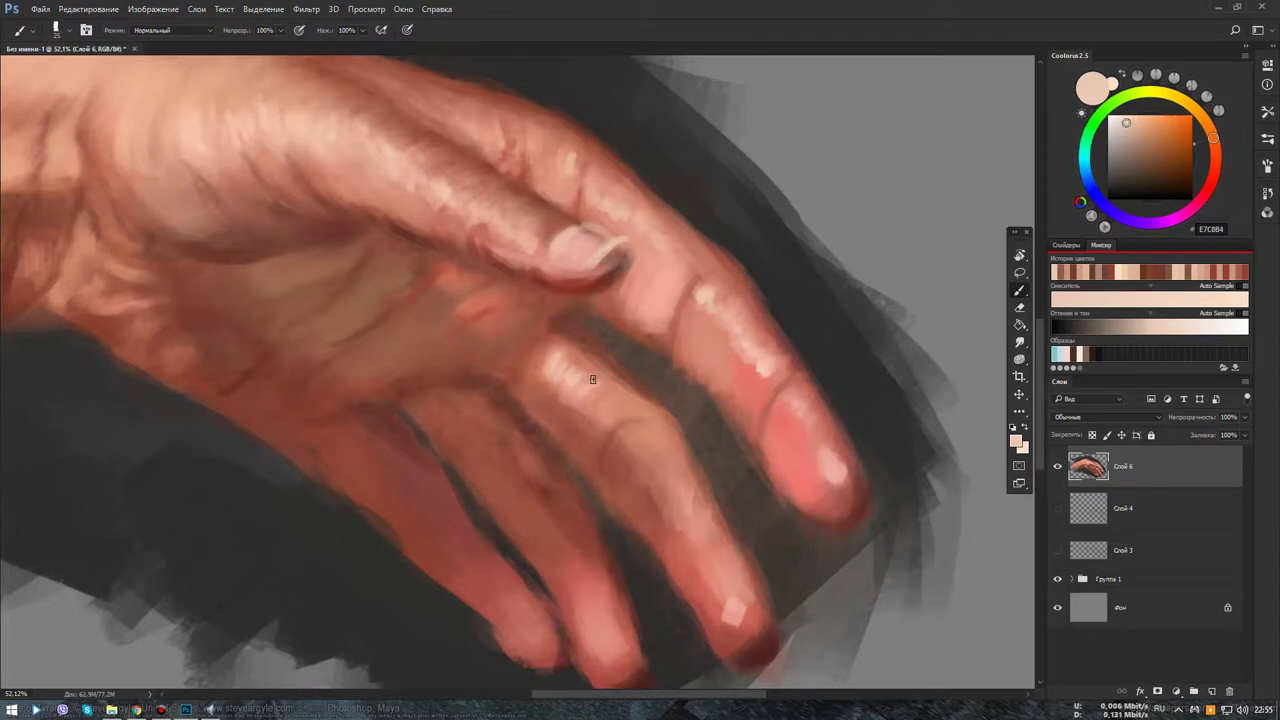
scroll(611, 392, "down", 4)
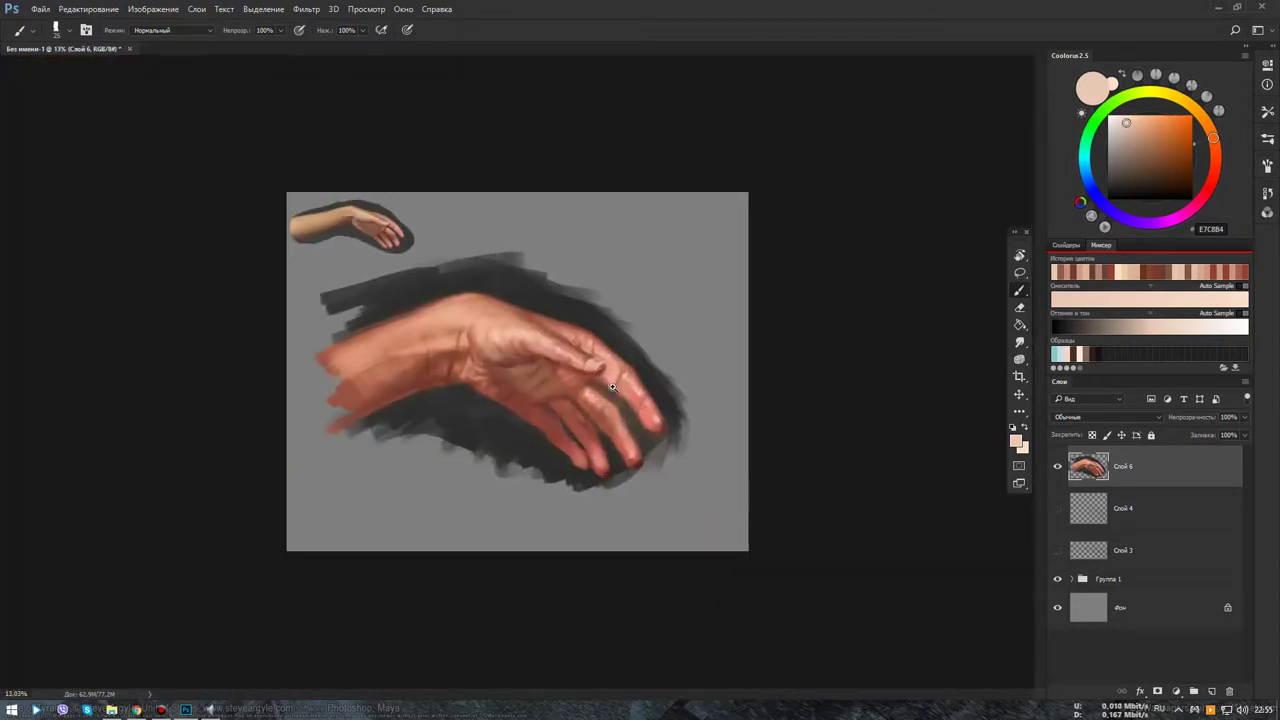
scroll(648, 383, "up", 4)
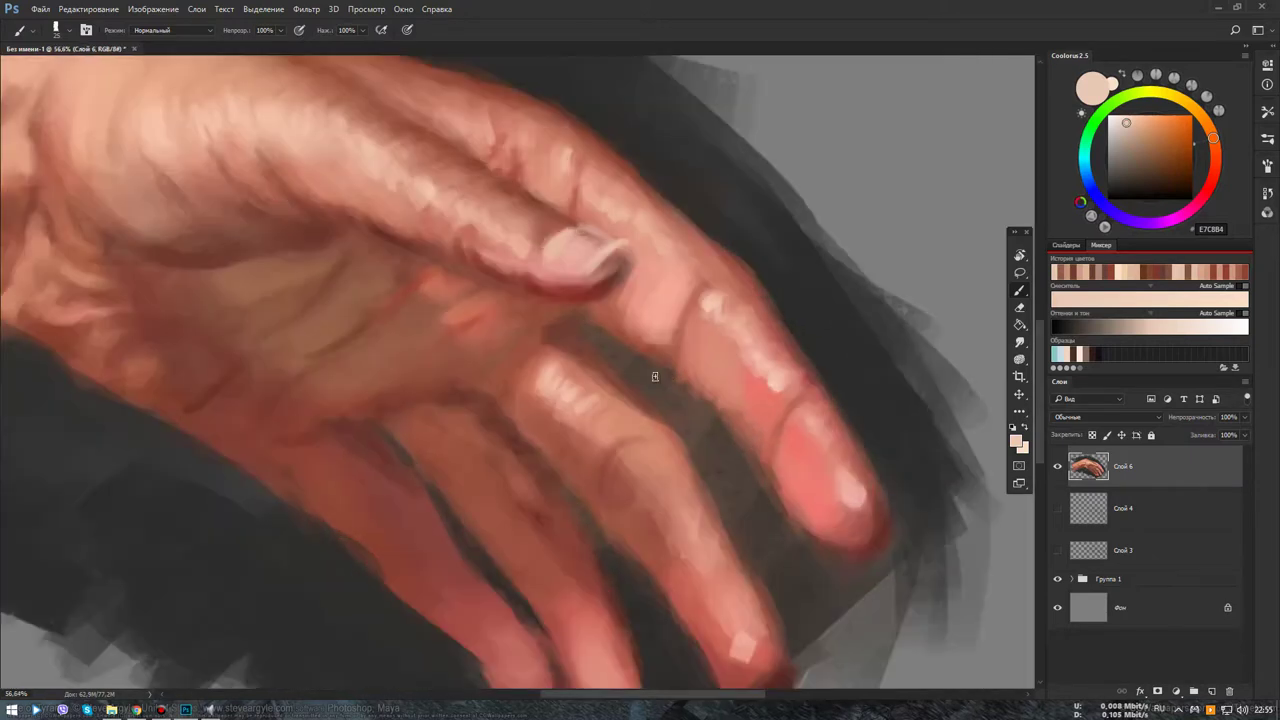
left_click_drag(548, 372, 558, 429)
left_click(545, 400, "alt")
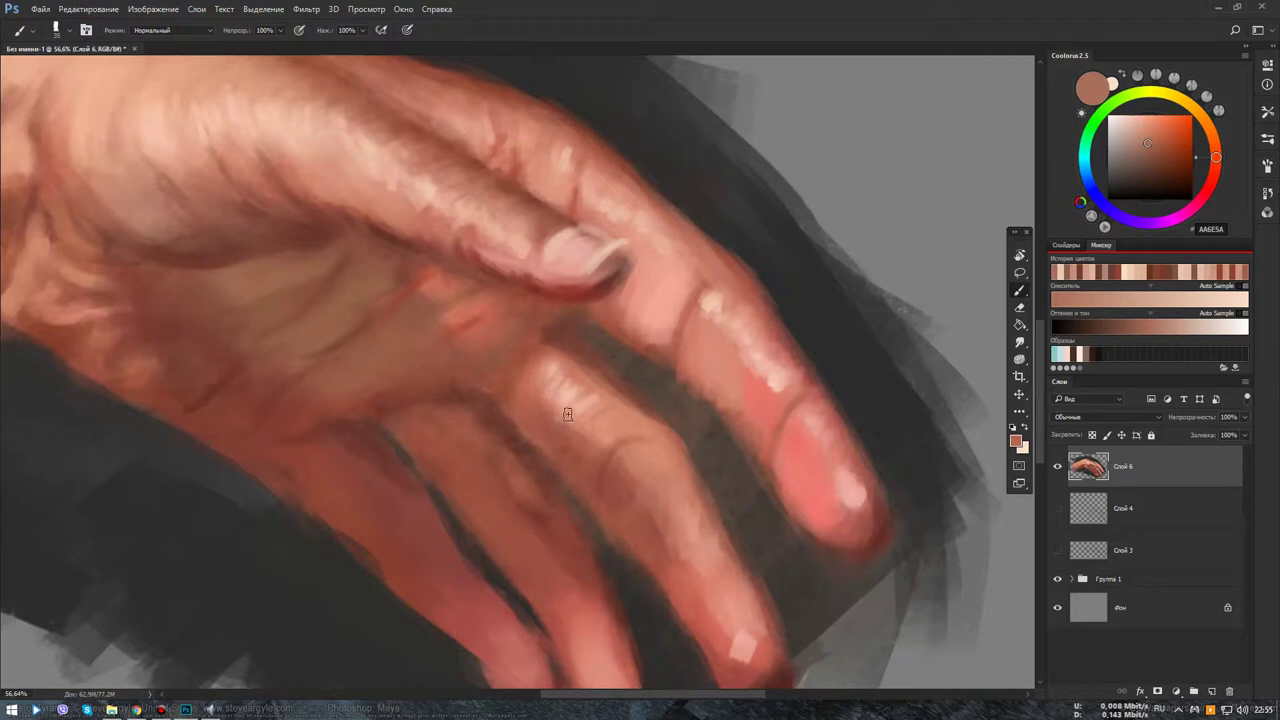
Try lighter, brown and red tones, settling on deep red-brown 661F13 in the colour wheel
left_click(571, 408, "alt")
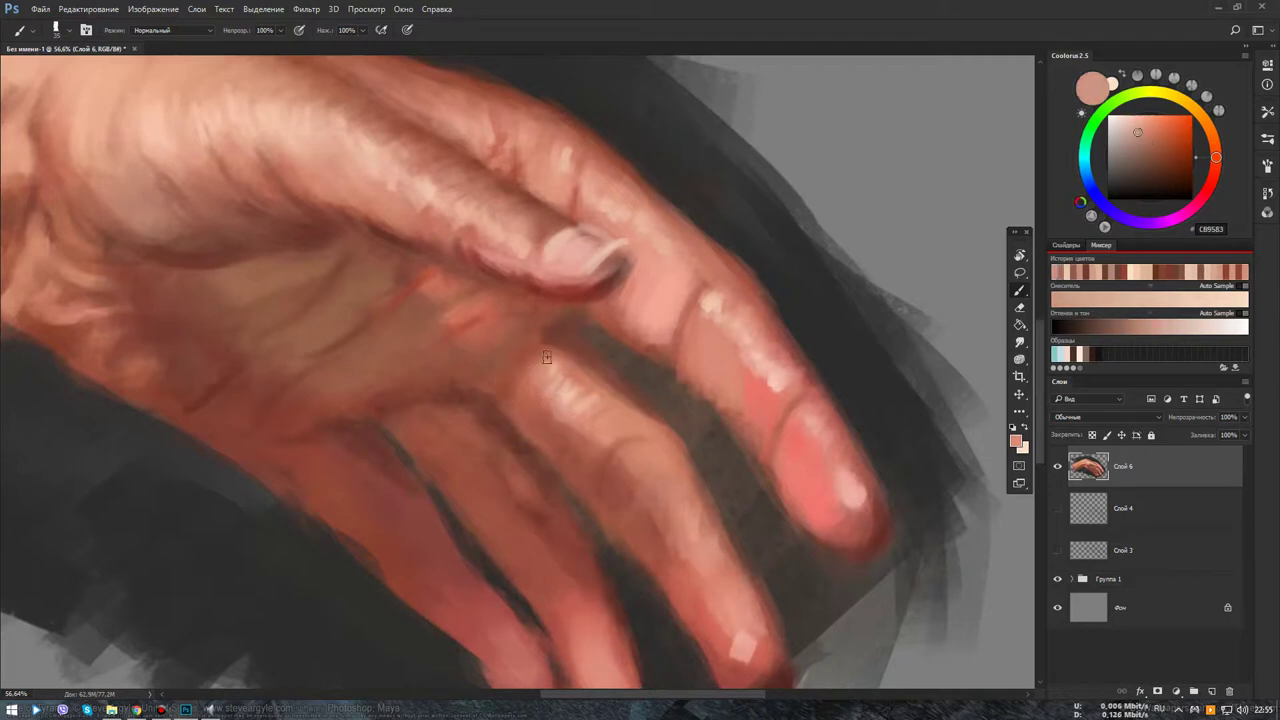
left_click(544, 329, "alt")
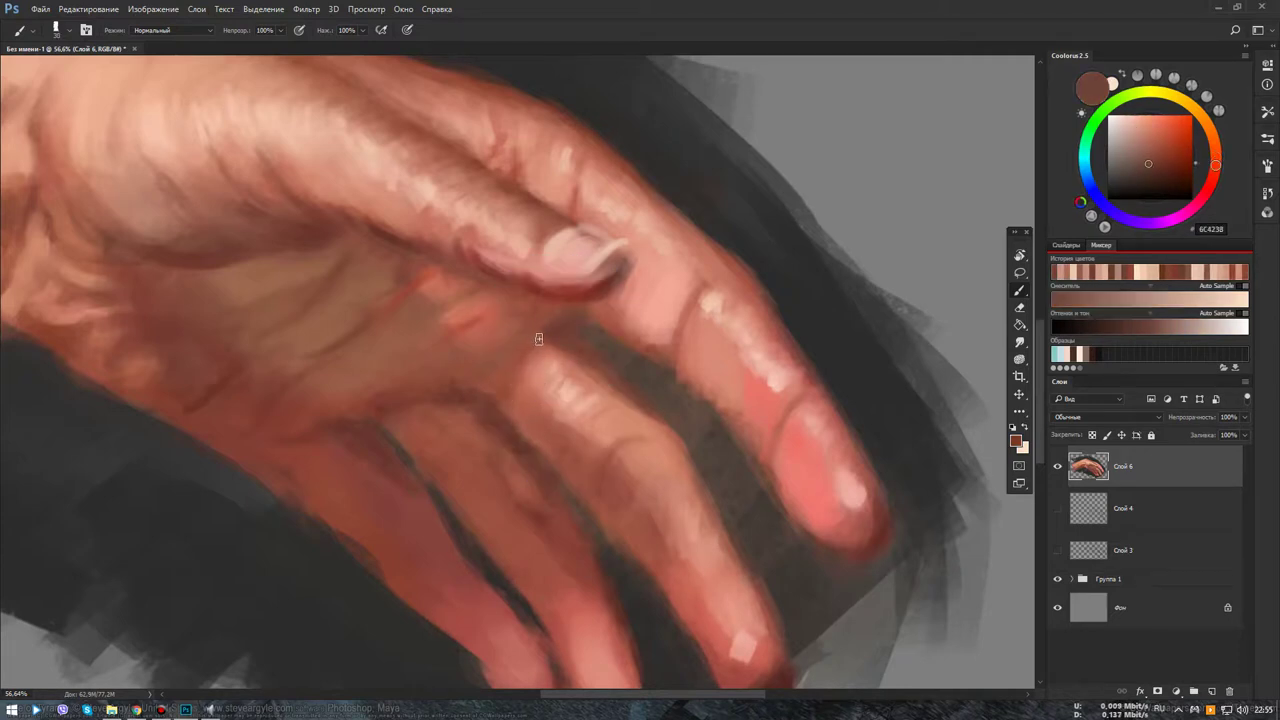
left_click(578, 299, "alt")
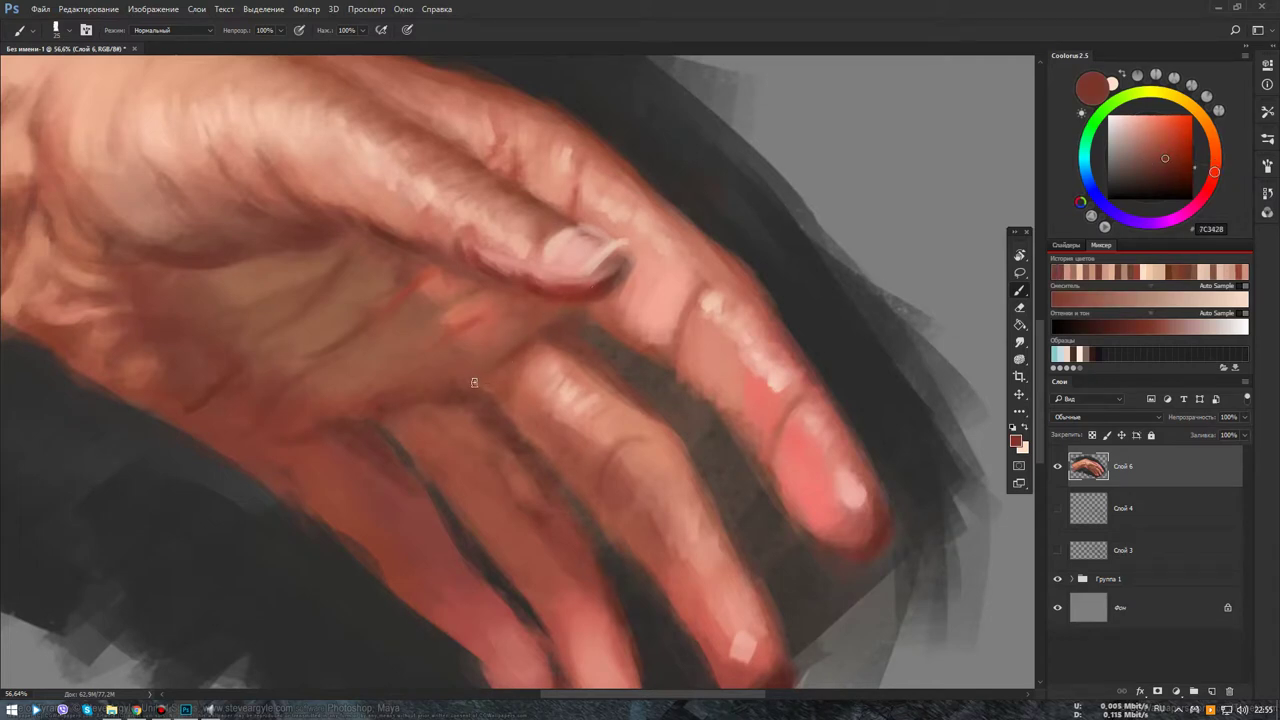
left_click(1177, 168)
left_click_drag(1177, 168, 1176, 166)
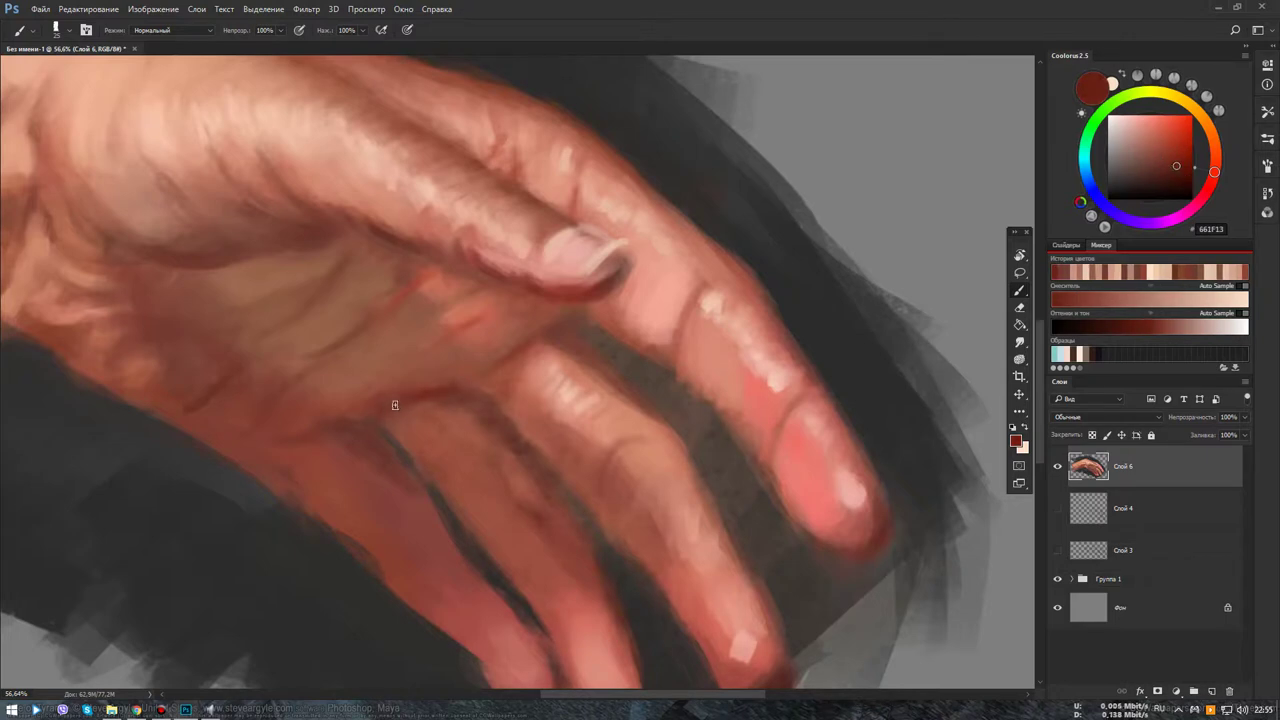
scroll(381, 455, "down", 5)
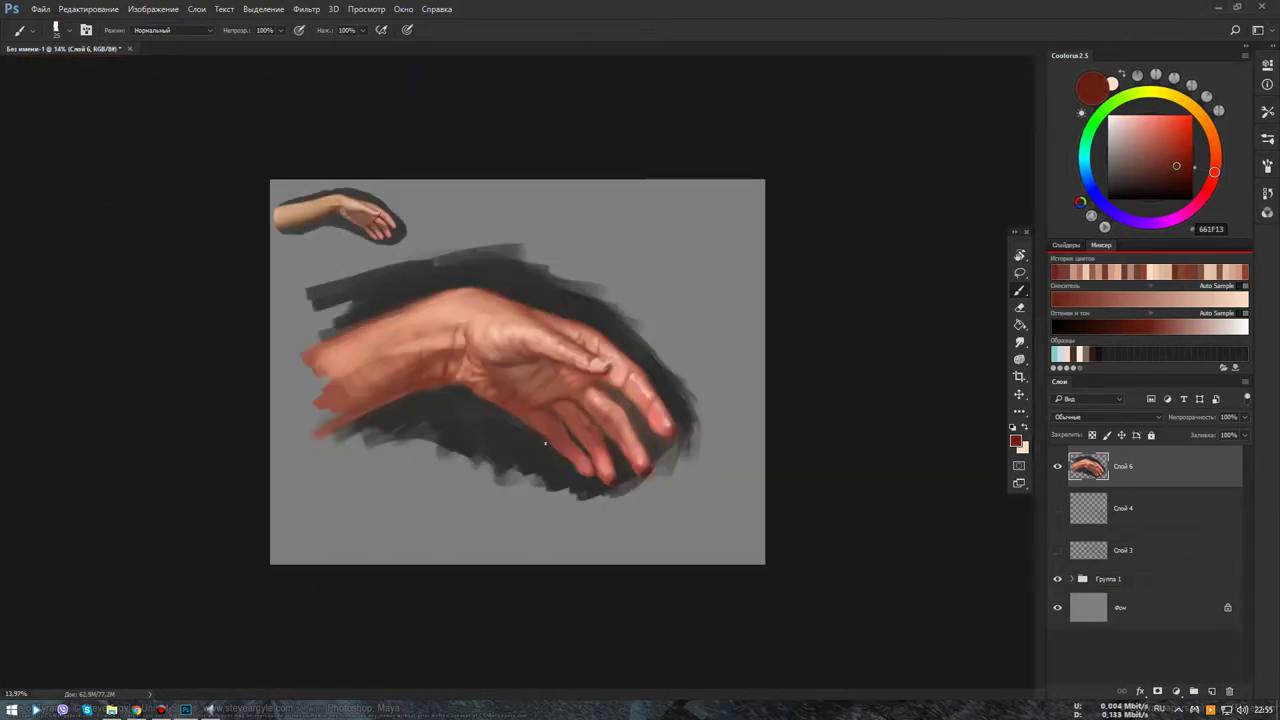
scroll(324, 214, "up", 5)
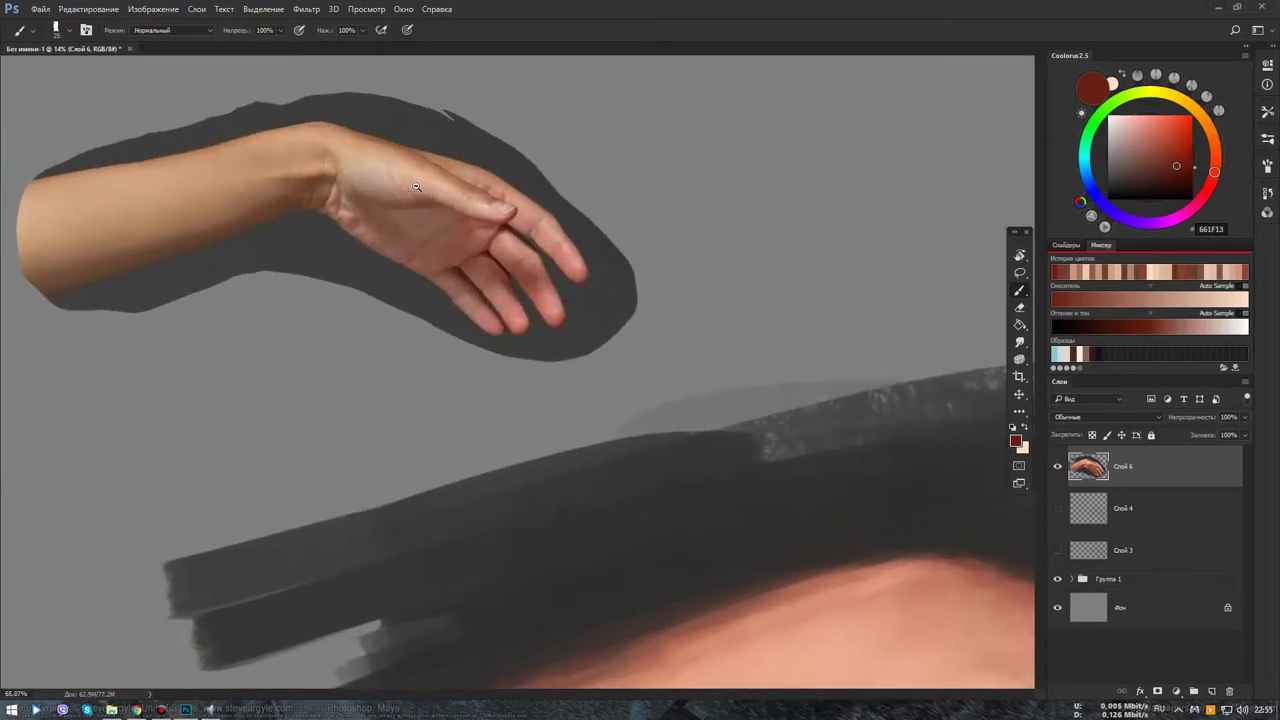
scroll(706, 379, "down", 5)
scroll(488, 376, "up", 5)
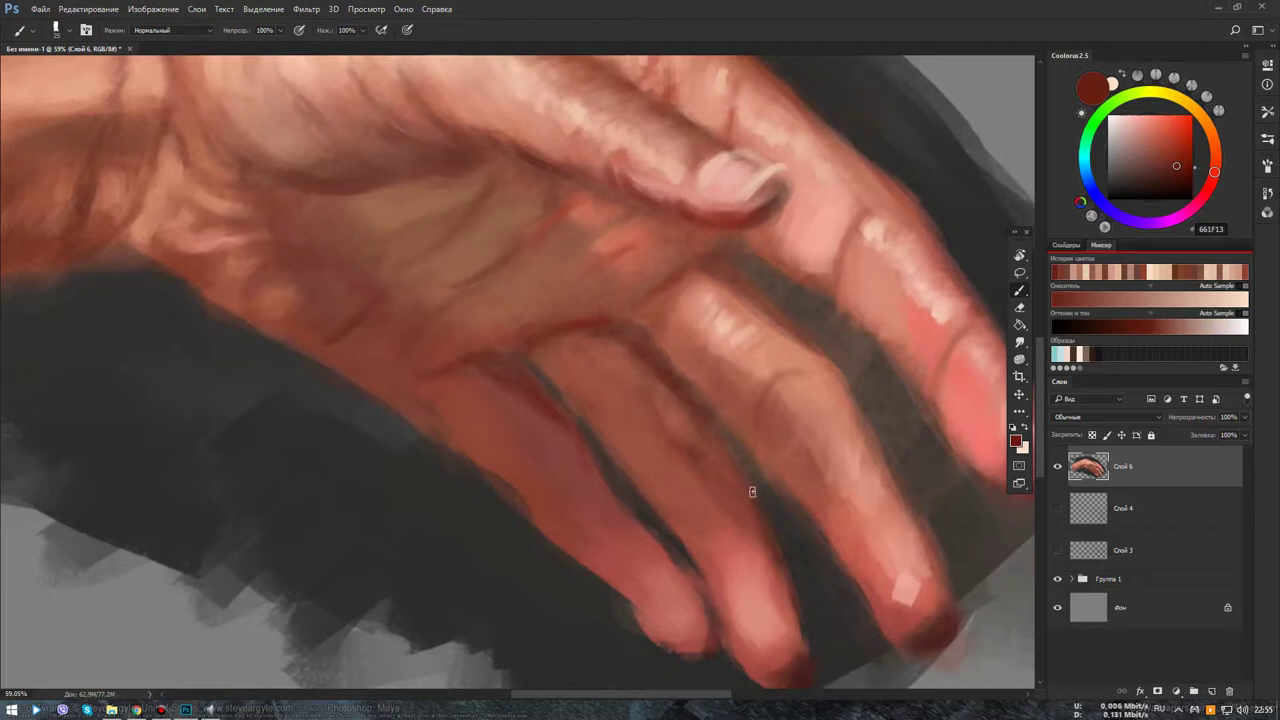
scroll(752, 491, "down", 10)
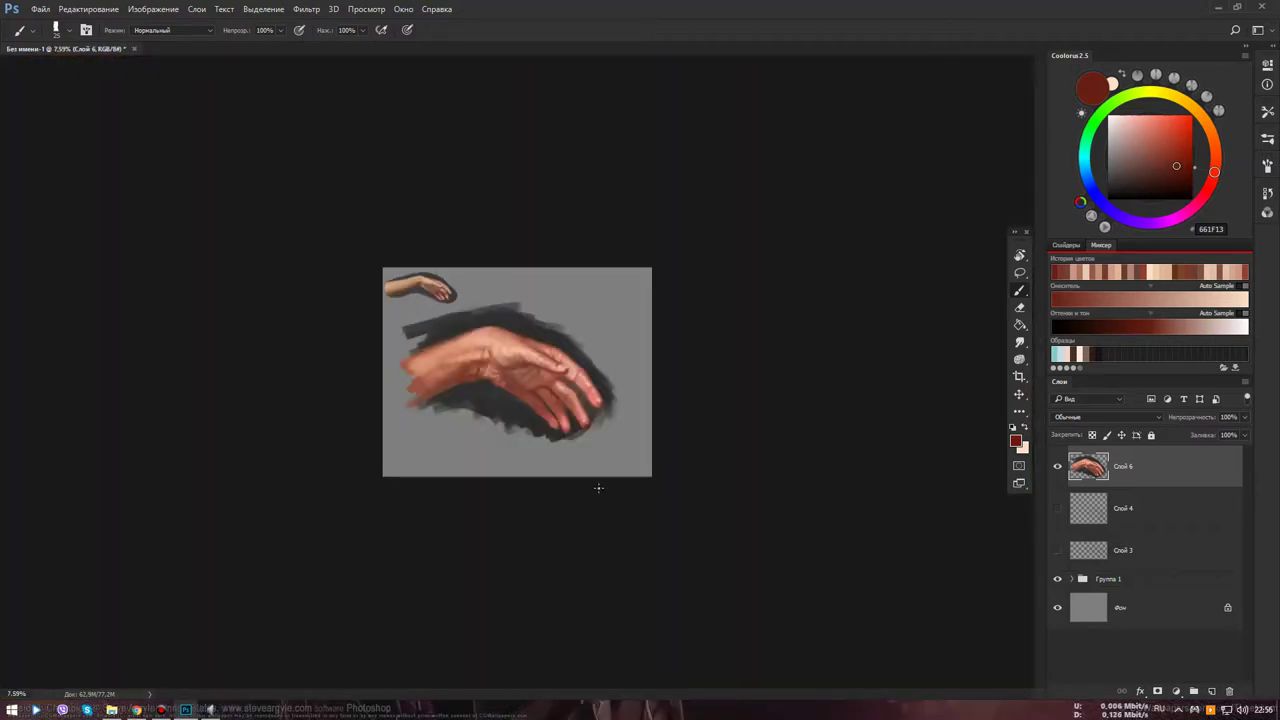
Enlarge the eraser, return to the brush, and pick a warm skin tone for the hand
scroll(546, 396, "up", 3)
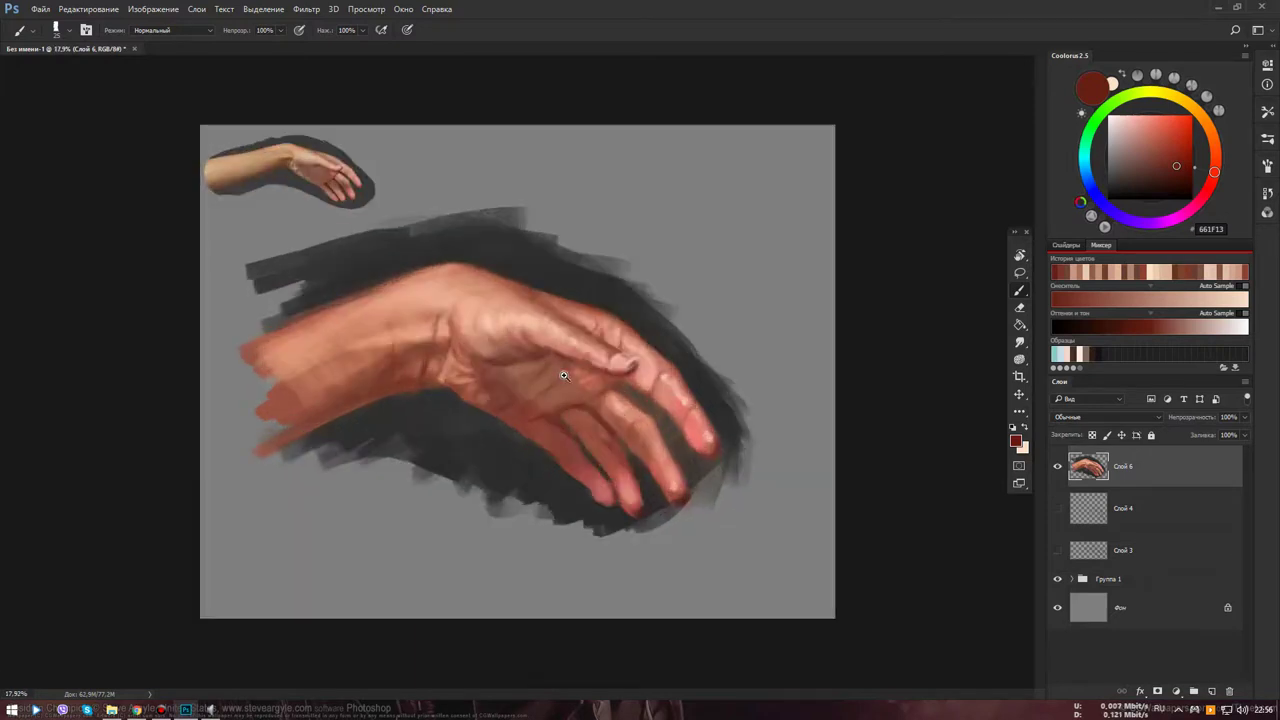
scroll(506, 390, "up", 2)
scroll(506, 390, "up", 1)
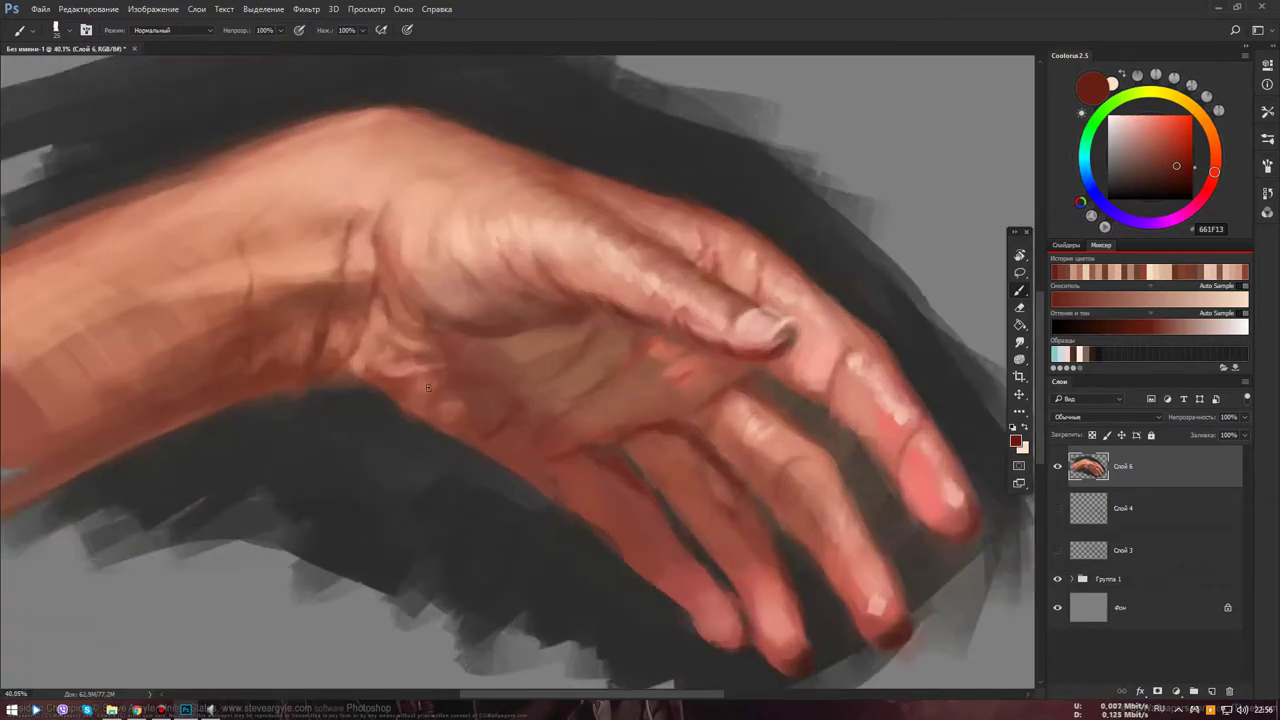
key("e")
key("bracketright")
key("bracketright")
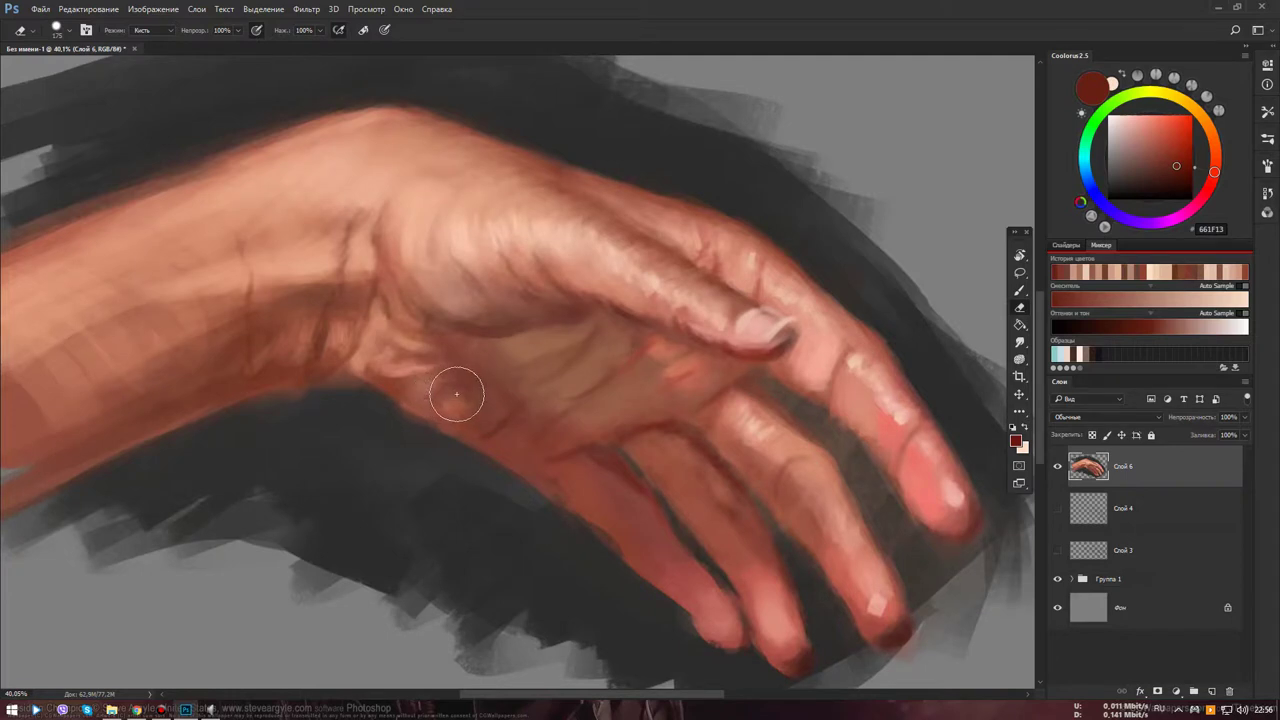
key("b")
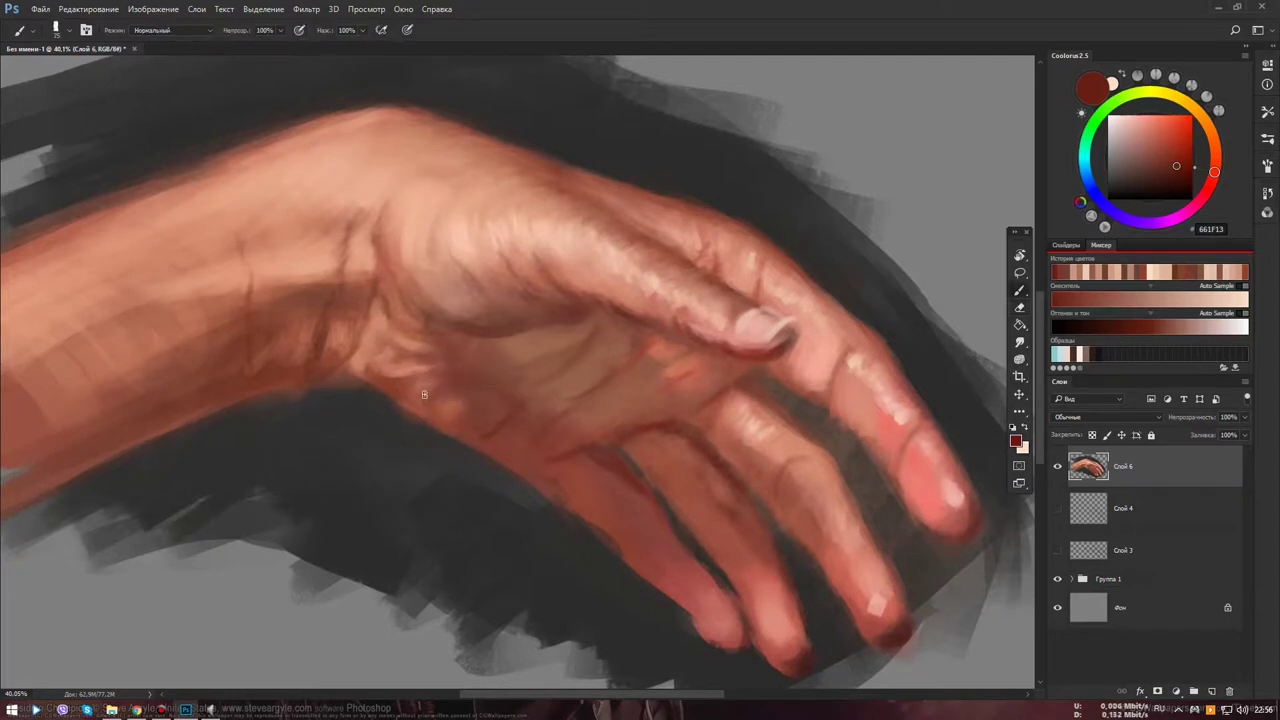
left_click(417, 408, "alt")
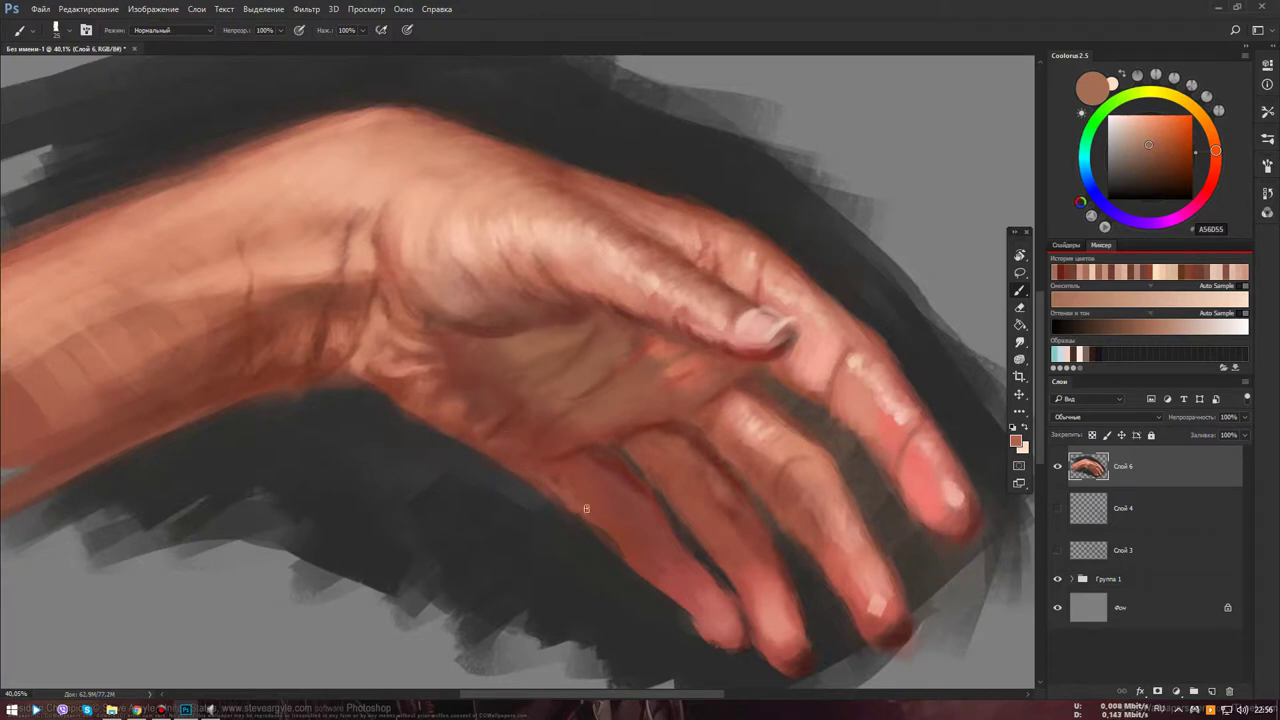
Sample mid peach skin tone C89277 from the painting and reposition the view on the hand
scroll(609, 590, "down", 5)
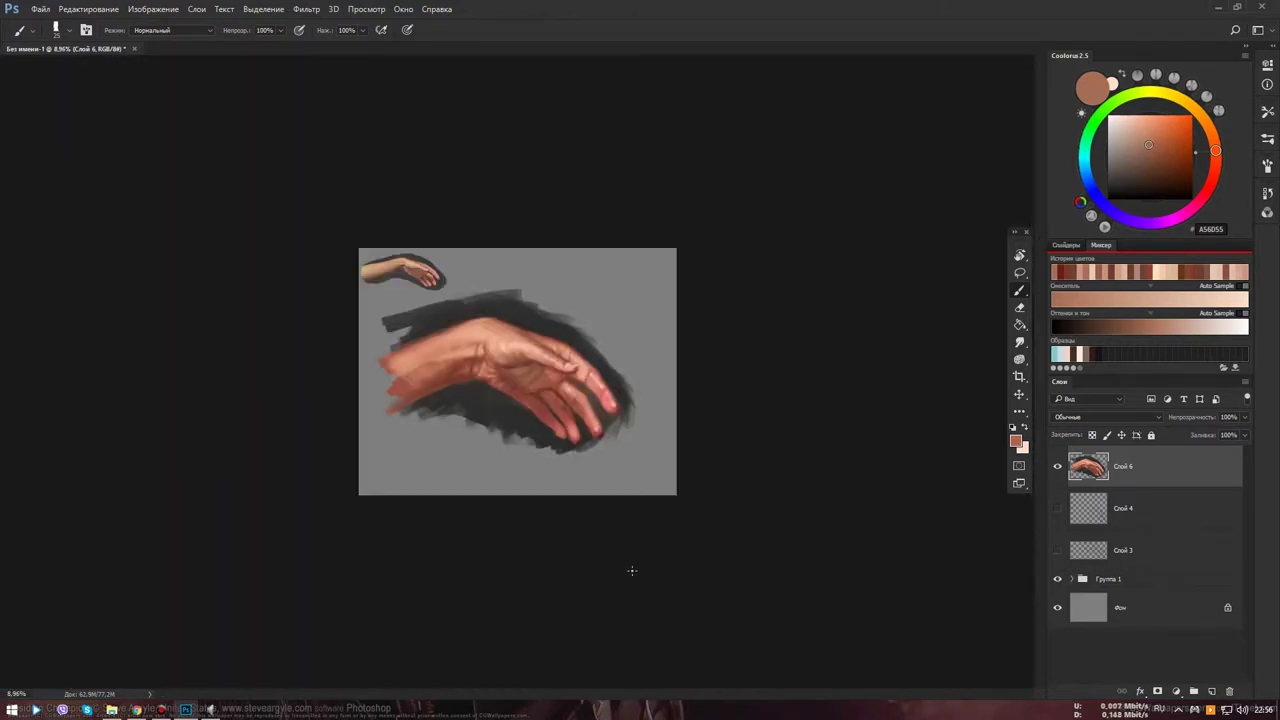
scroll(548, 400, "up", 3)
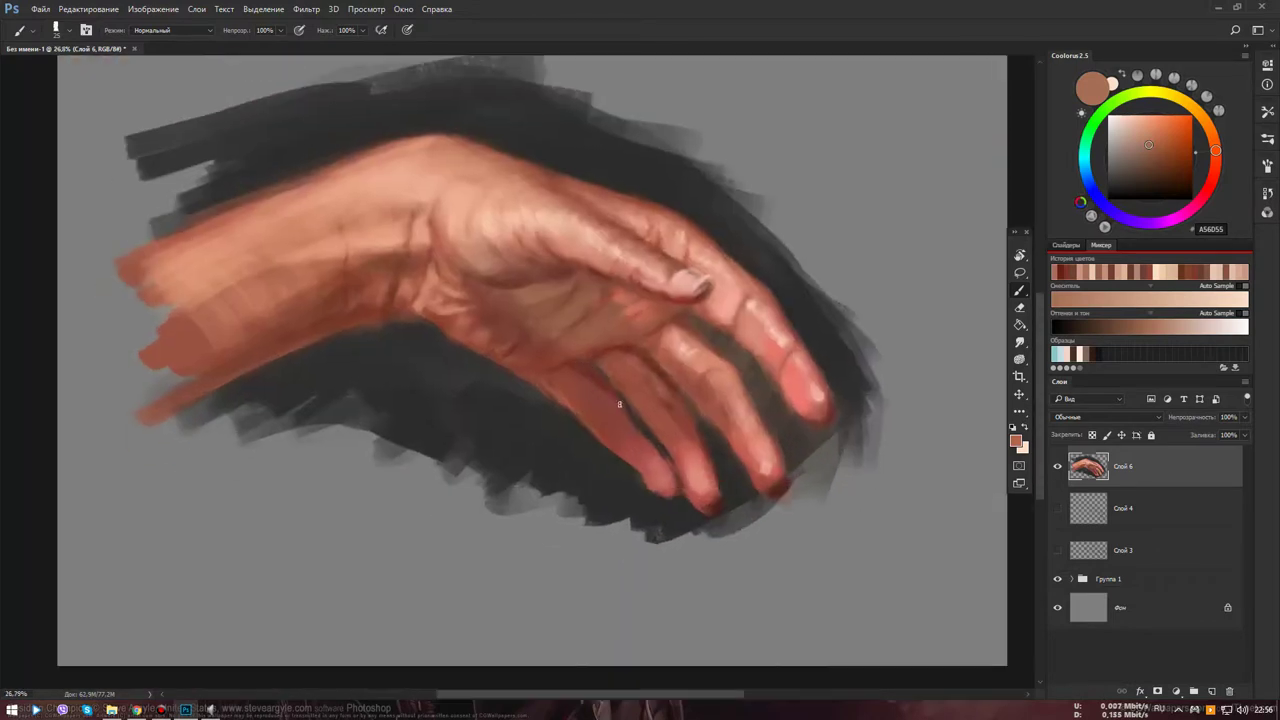
key("e")
key("b")
left_click(708, 359, "alt")
left_click_drag(465, 273, 475, 318)
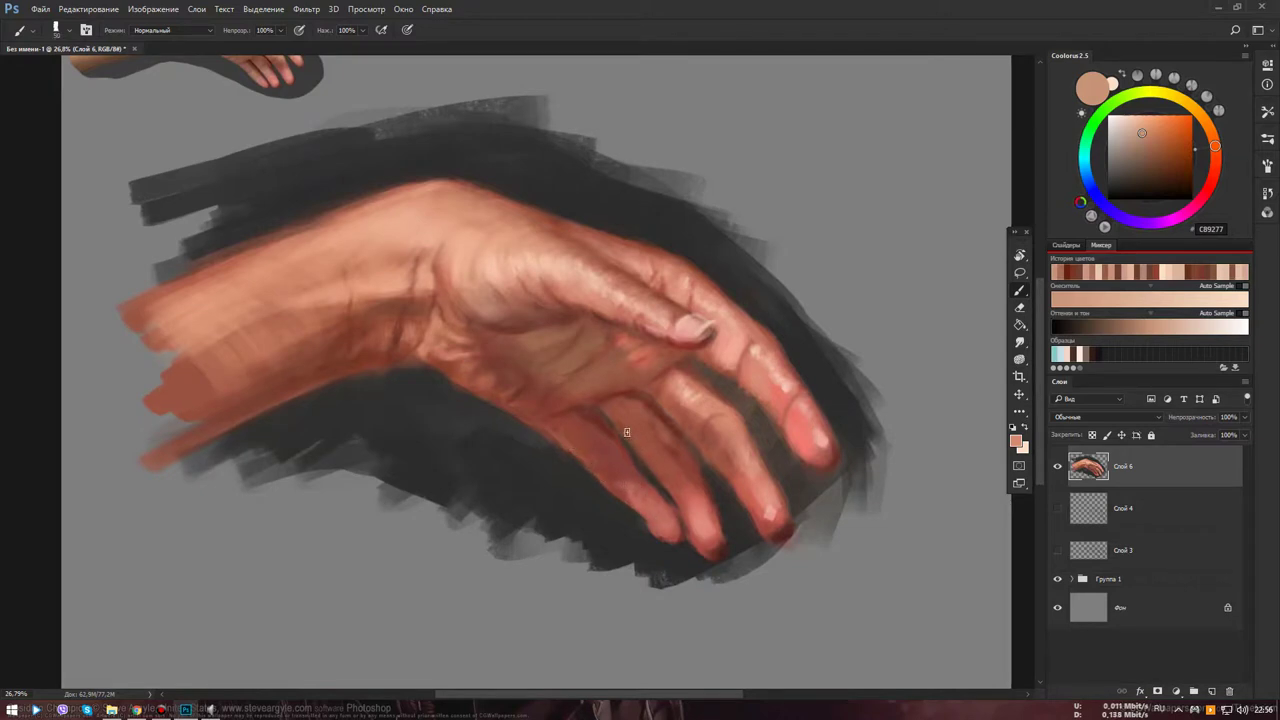
scroll(627, 432, "down", 1)
scroll(327, 145, "up", 5)
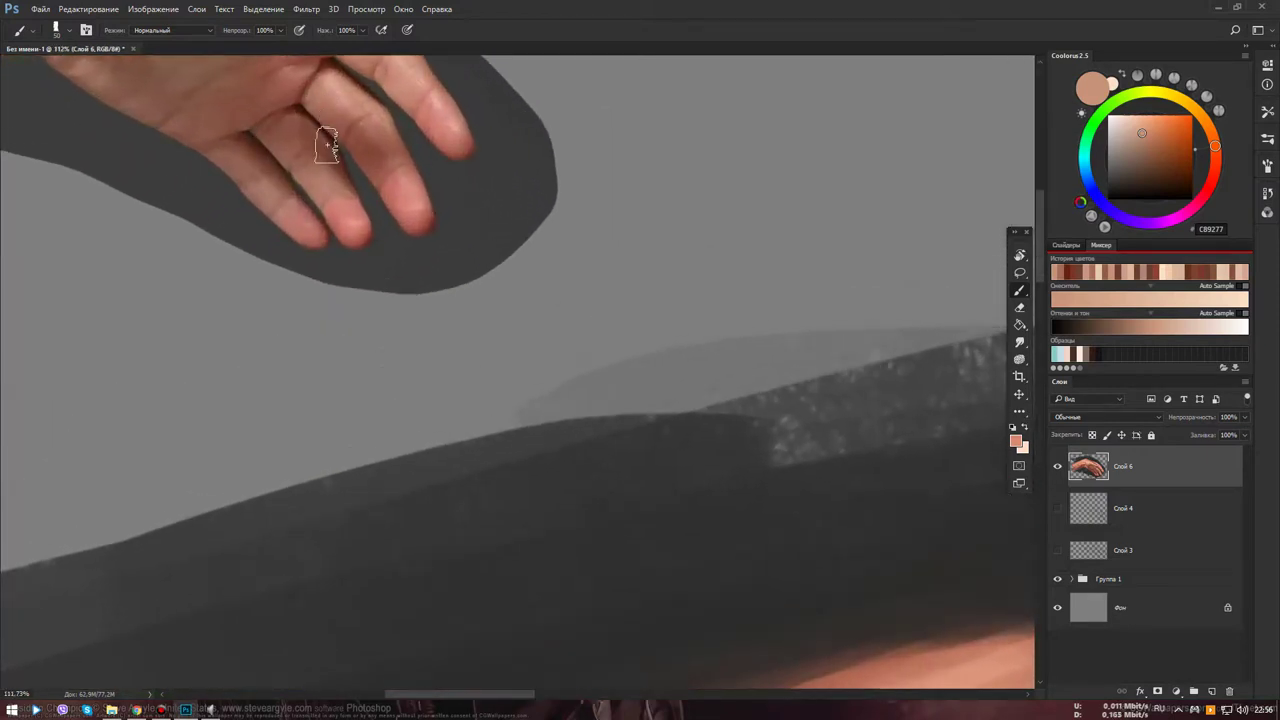
Fit the canvas to the window and sample dark brown, pink highlight and light brown tones
key("ctrl+0")
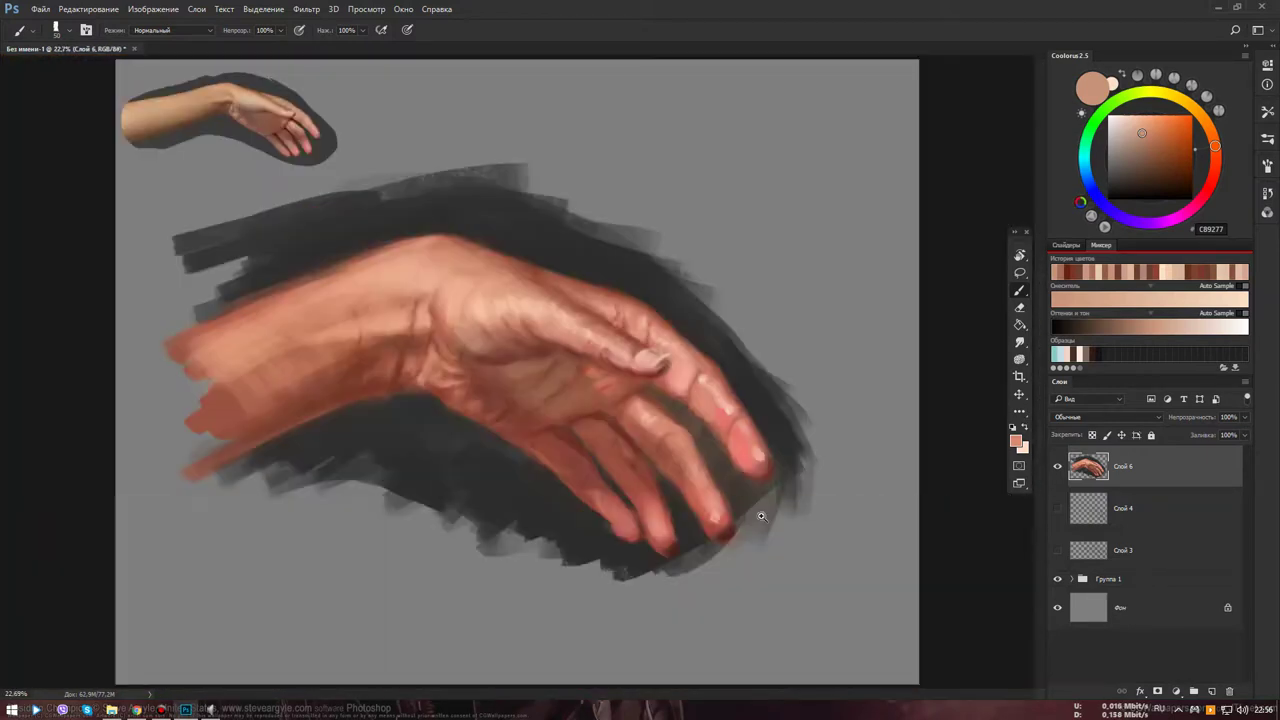
scroll(637, 467, "up", 3)
key("e")
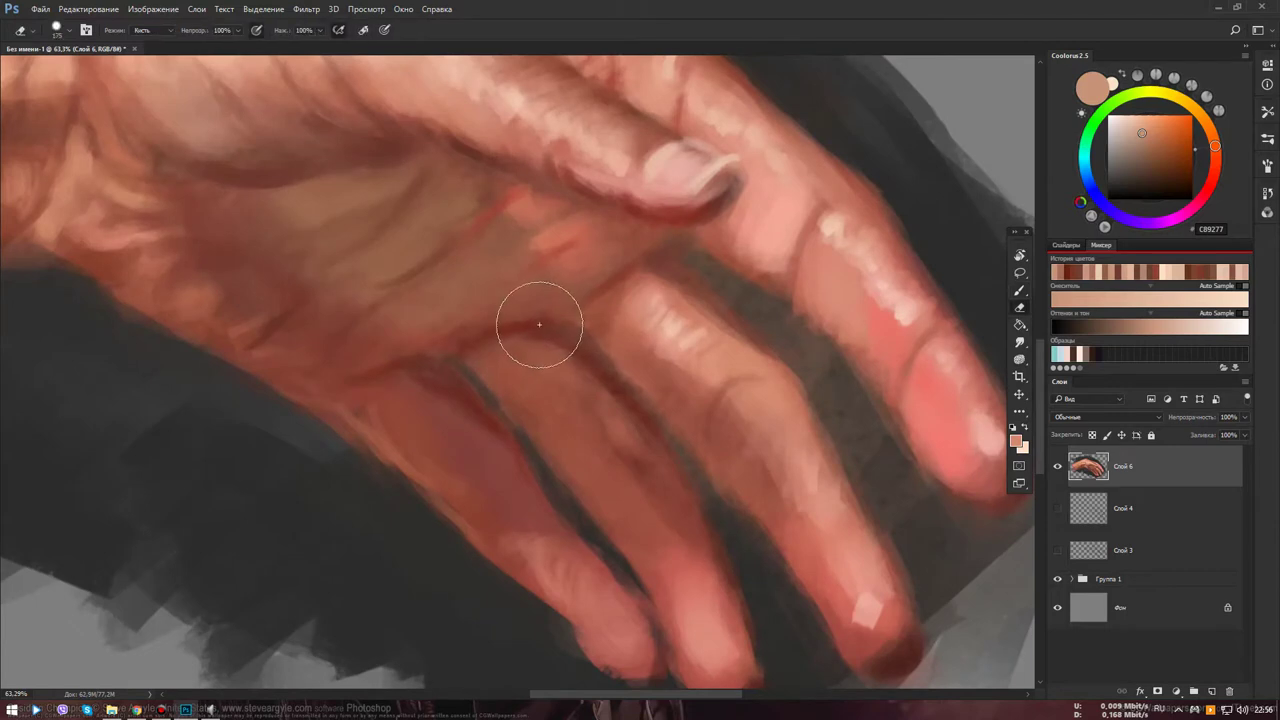
key("b")
left_click(541, 340, "alt")
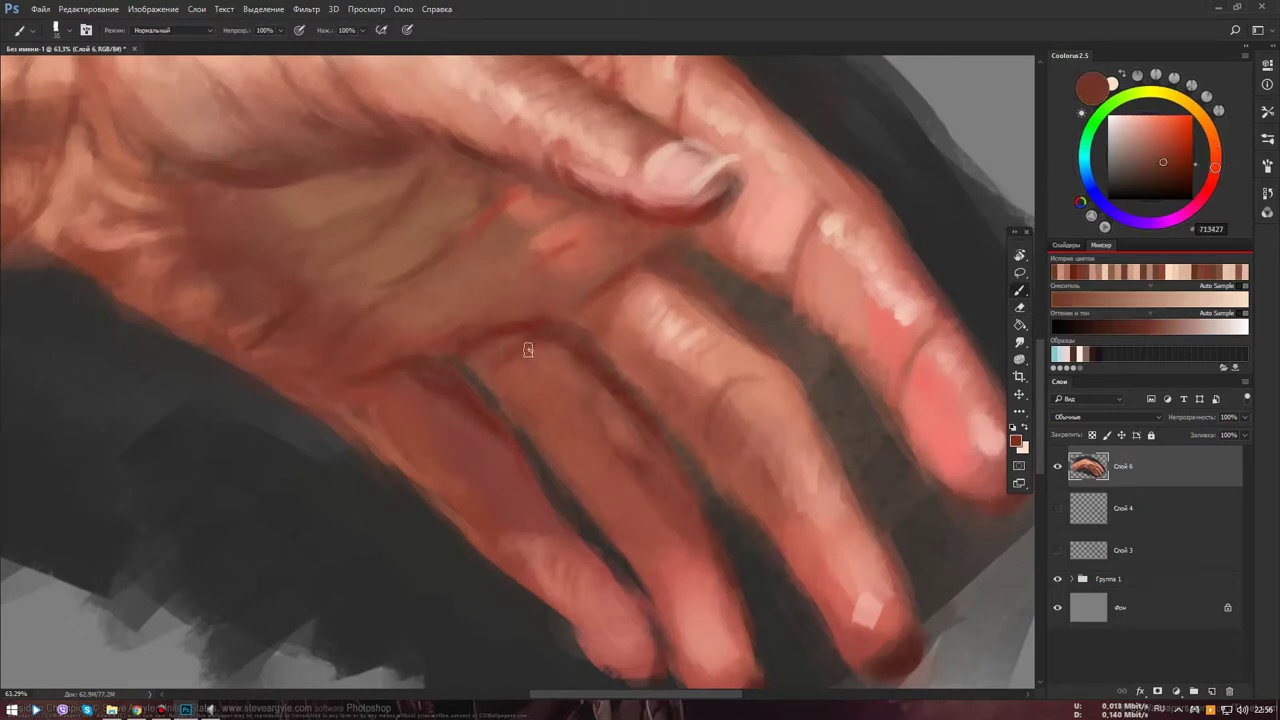
left_click(648, 306, "alt")
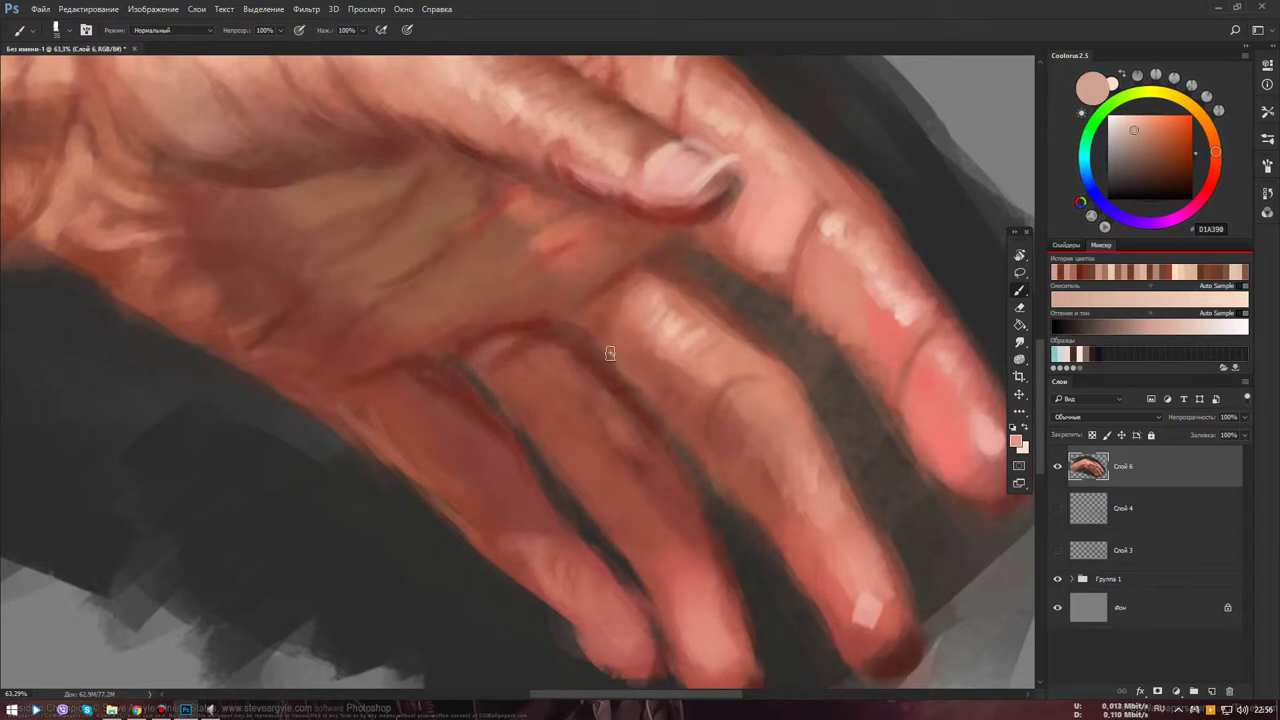
left_click(641, 474, "alt")
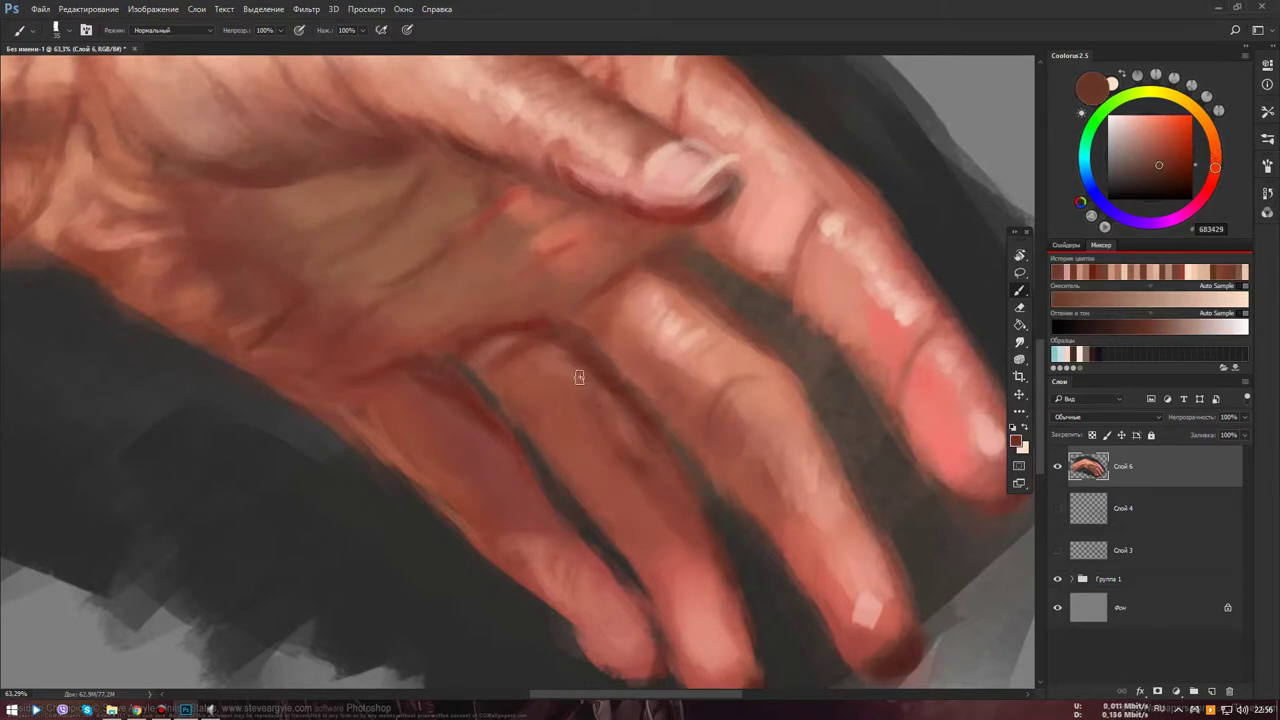
left_click(692, 305, "alt")
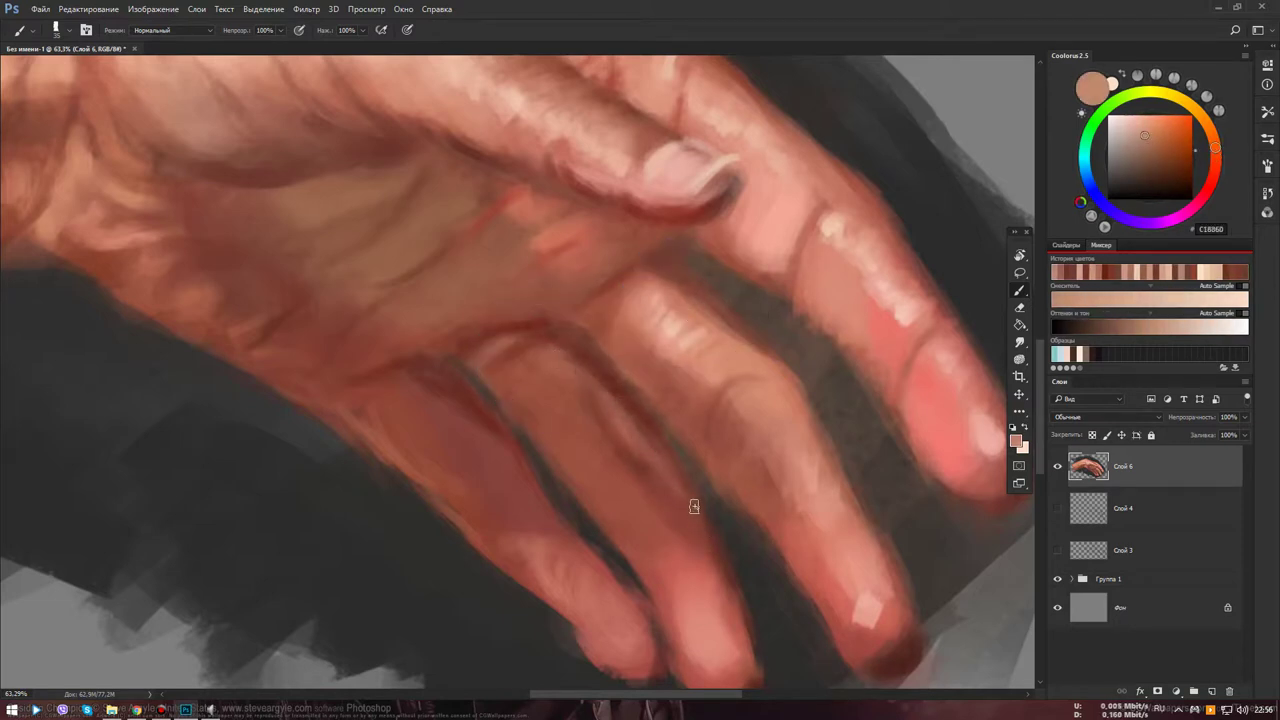
Zoom out, sample a darker brown, then pick an even darker brown in the colour wheel
left_click_drag(694, 505, 609, 512)
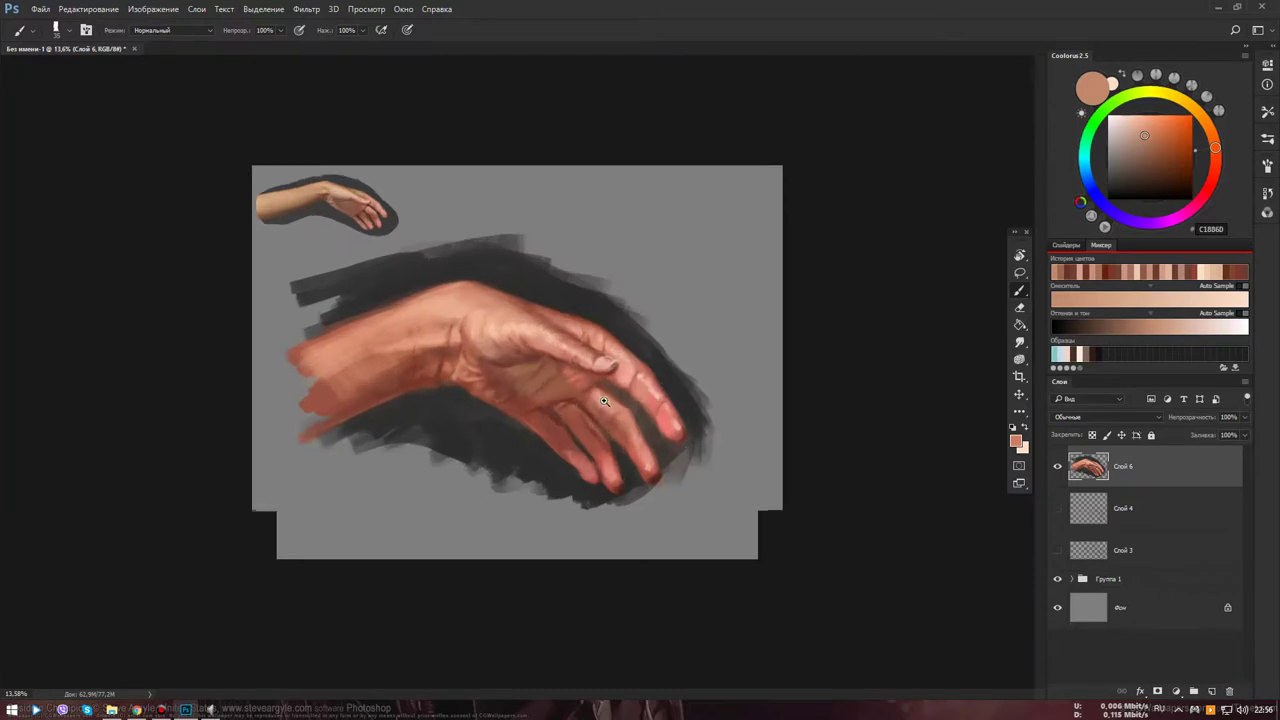
scroll(408, 316, "up", 3)
scroll(408, 316, "up", 3)
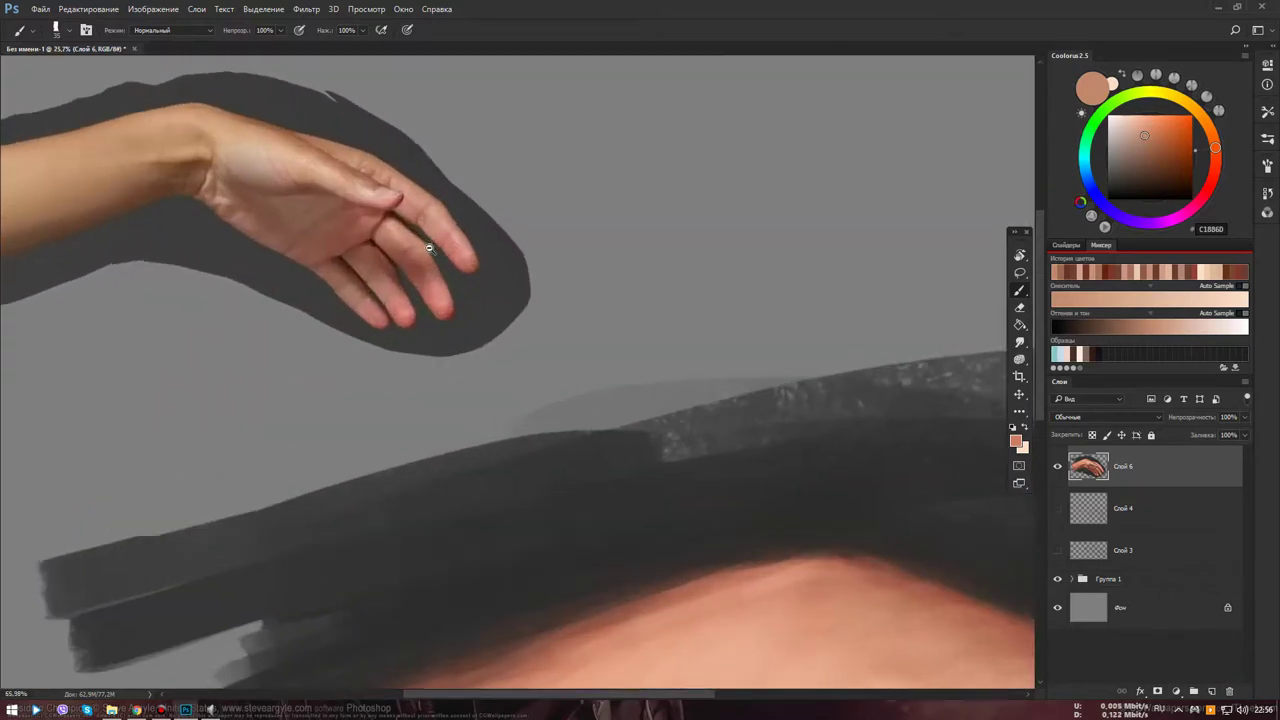
scroll(472, 391, "down", 4)
scroll(676, 505, "up", 3)
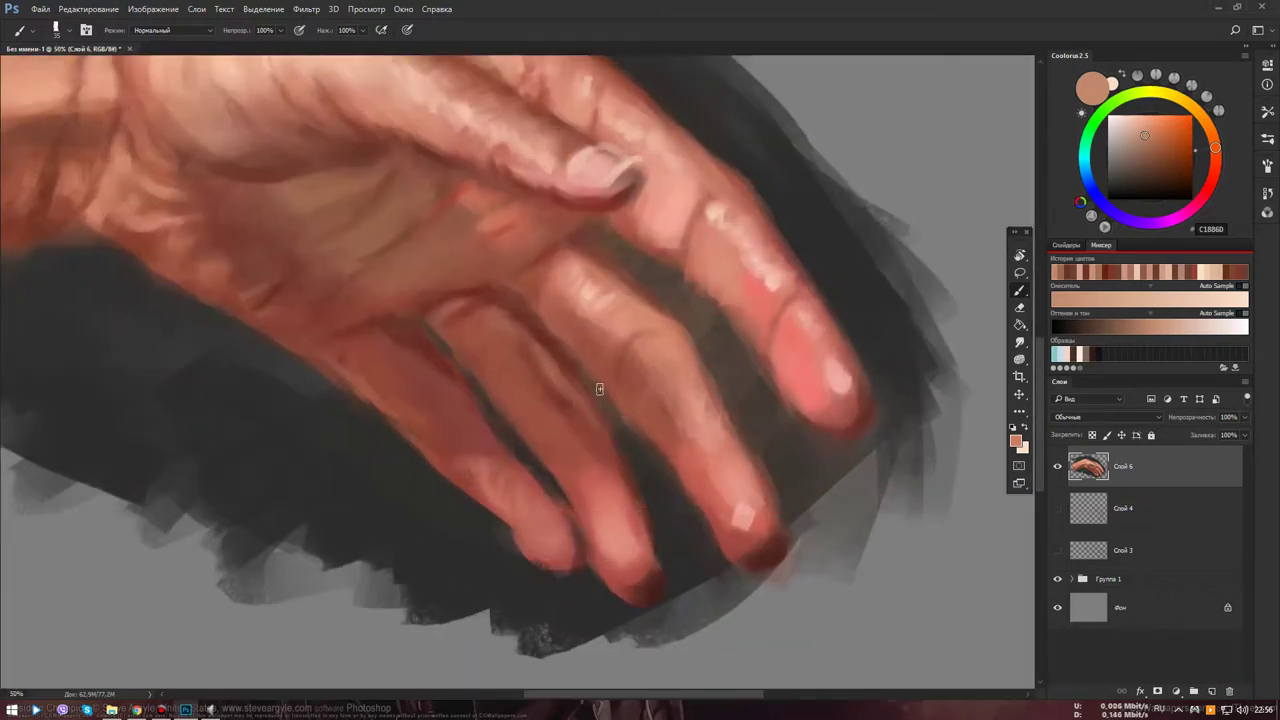
key("e")
key("b")
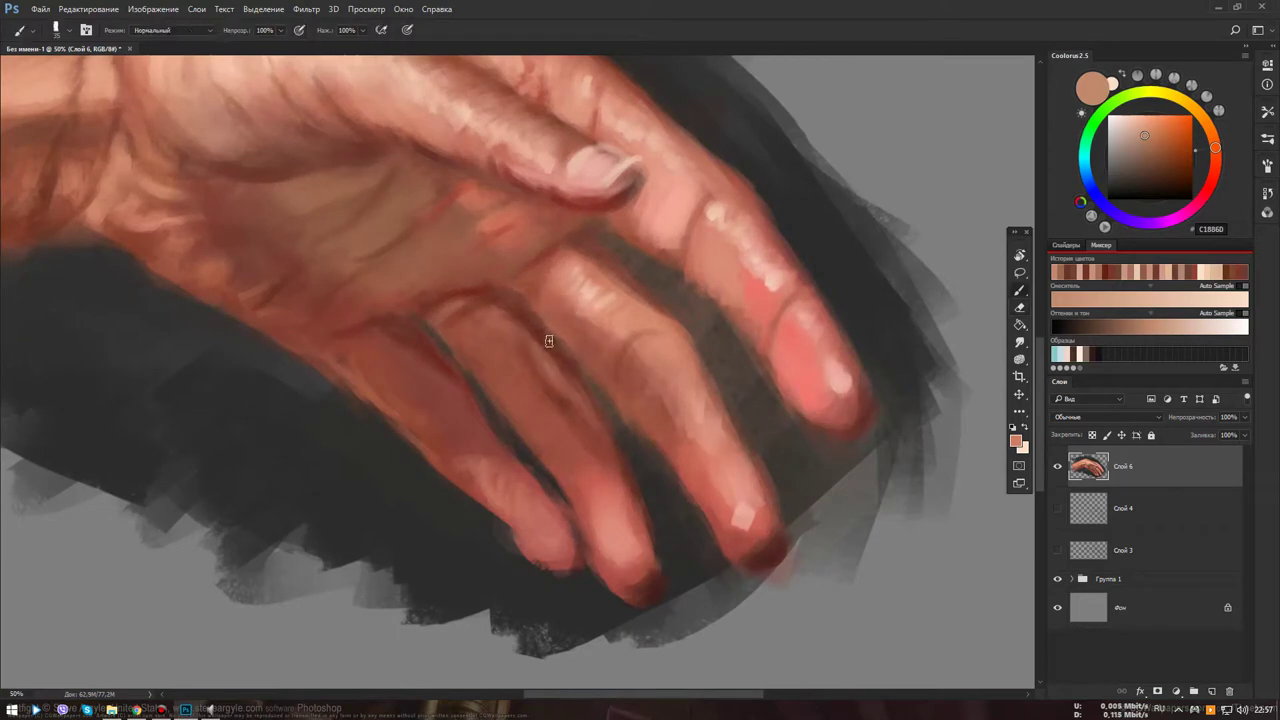
left_click(549, 340, "alt")
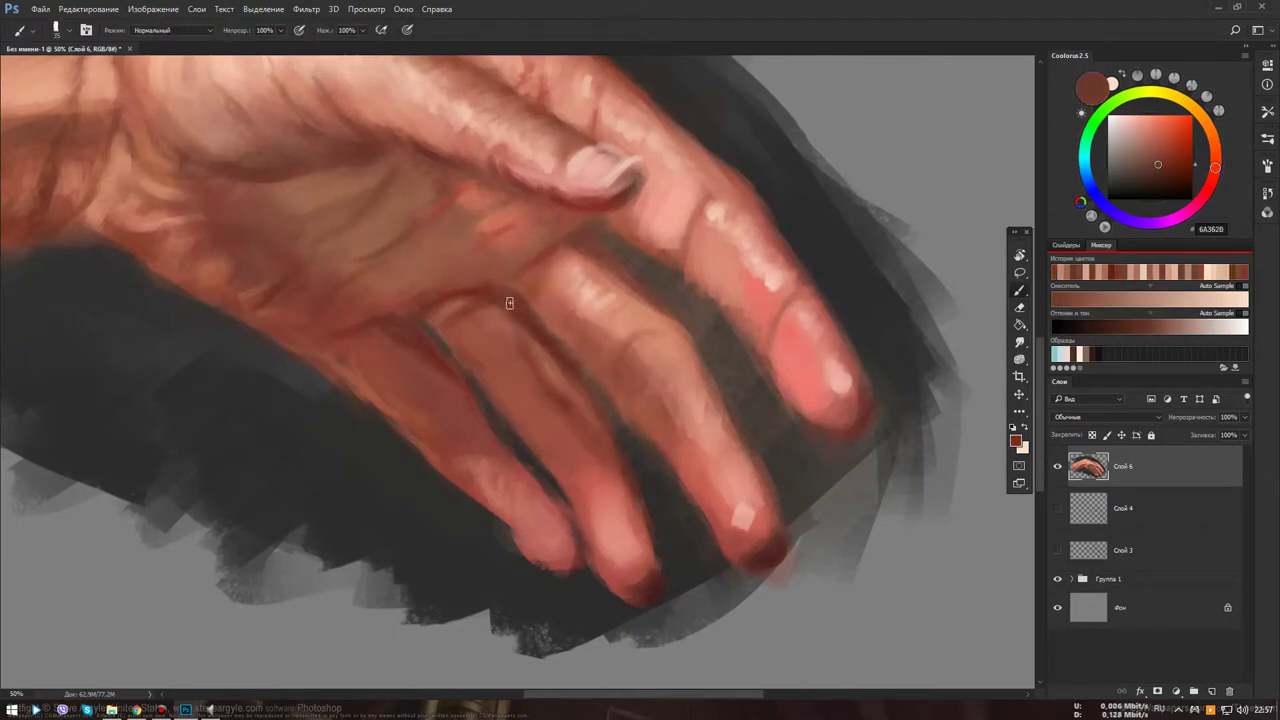
left_click(1166, 176)
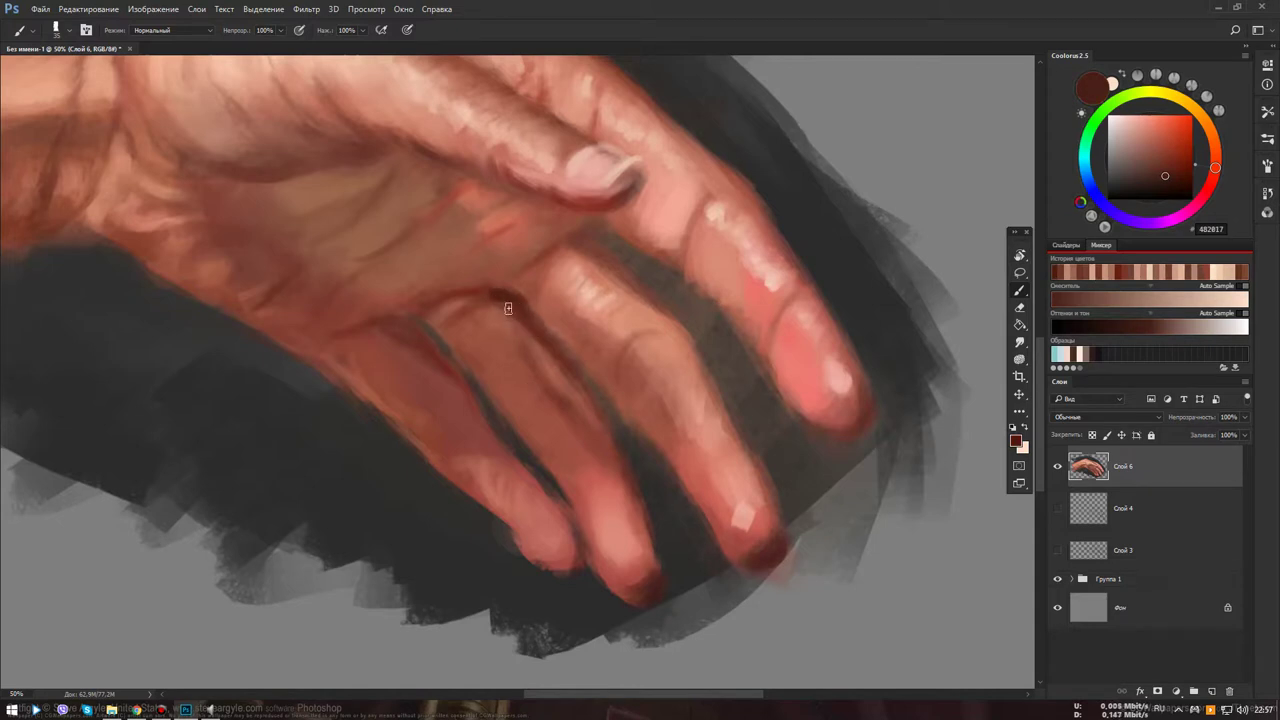
Sample dark brown 4F261C and paint small dark strokes into the gap between the fingers
left_click_drag(629, 262, 661, 439)
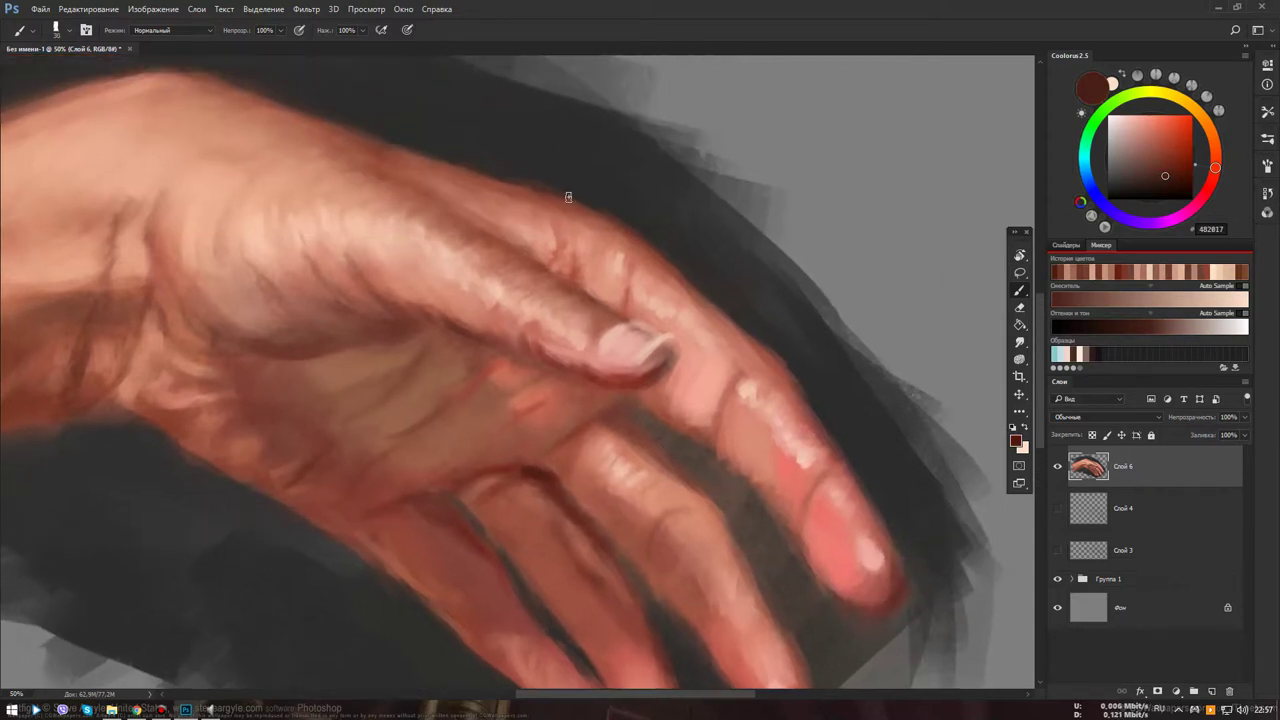
left_click(406, 325, "alt")
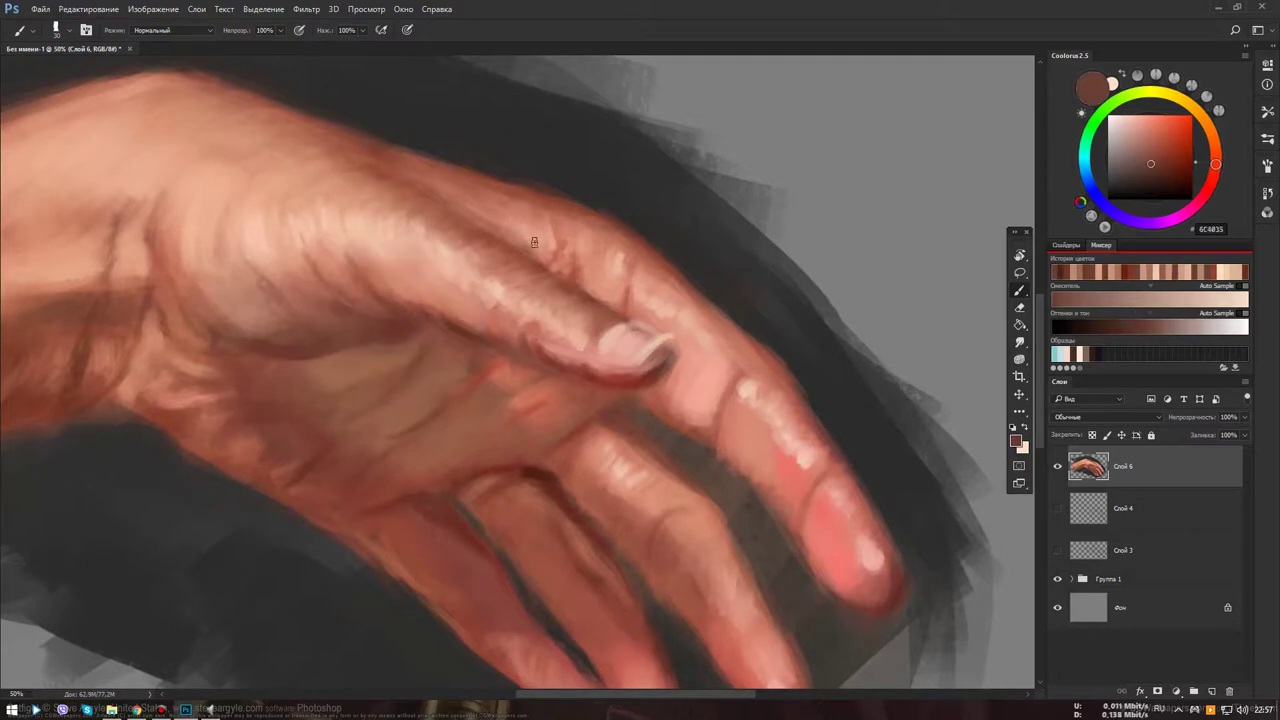
left_click(536, 473, "alt")
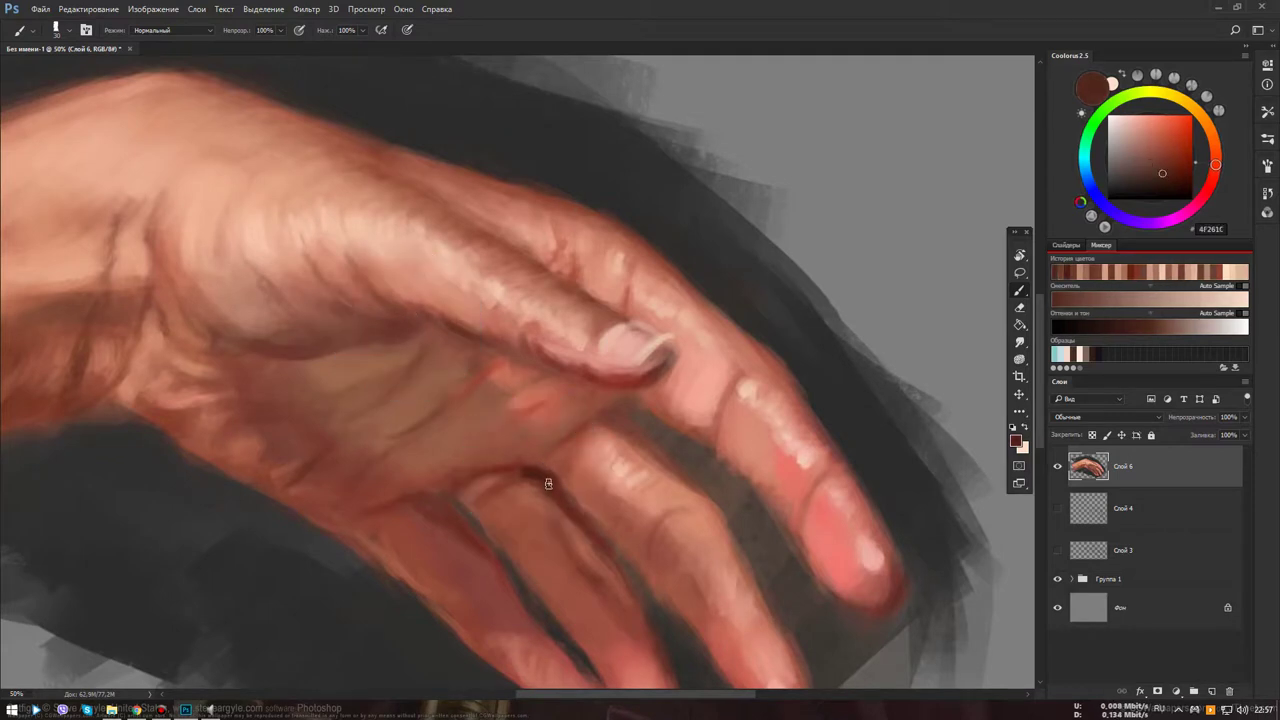
left_click_drag(548, 483, 500, 449)
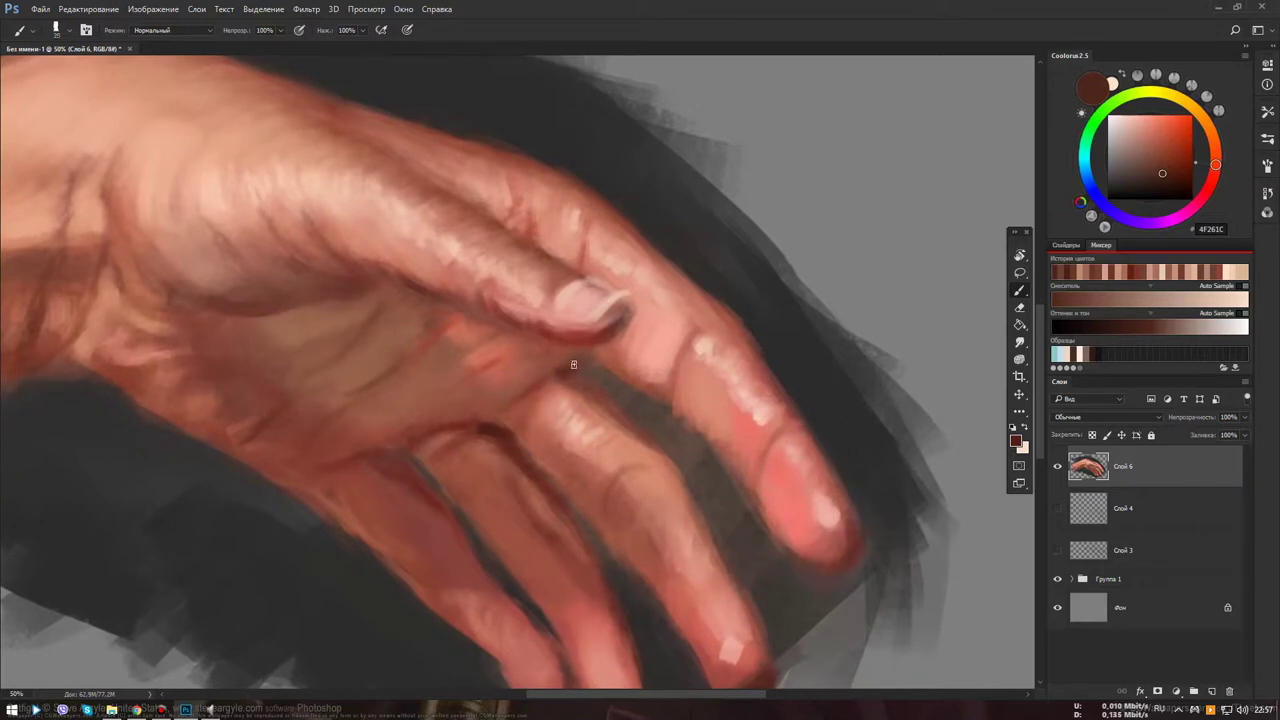
left_click_drag(573, 364, 585, 349)
left_click_drag(602, 401, 665, 471)
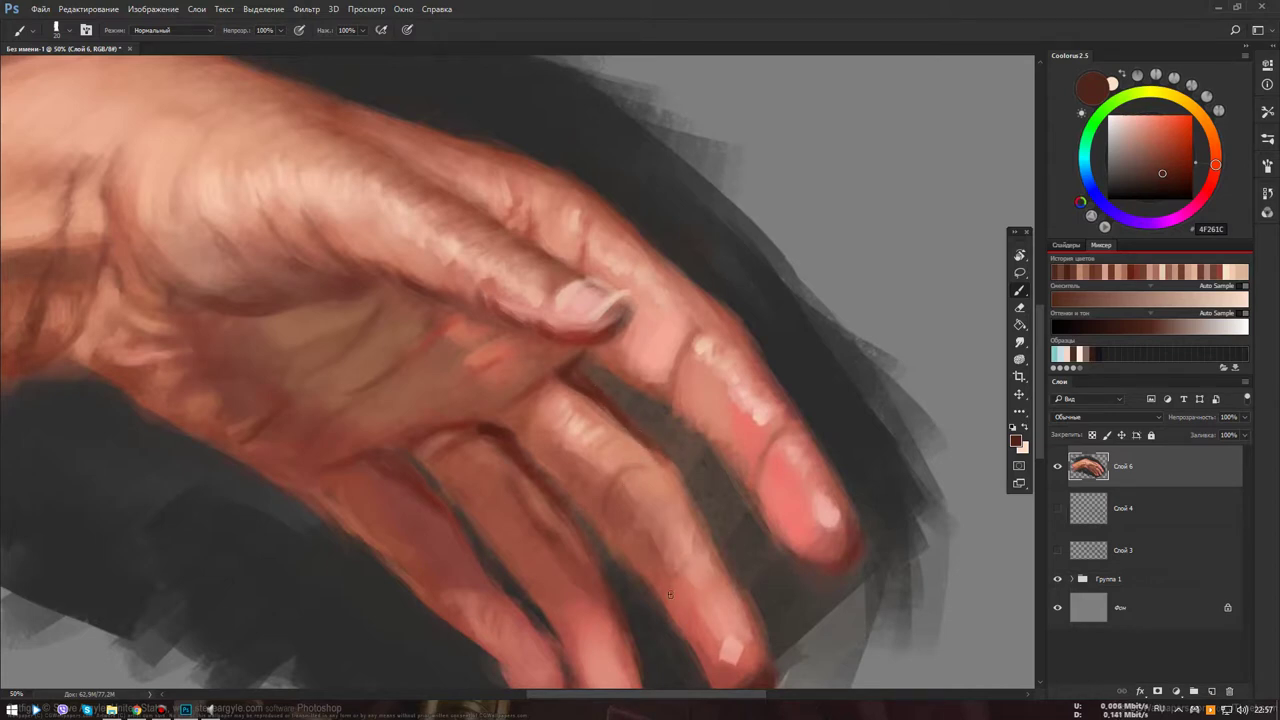
key("ctrl+0")
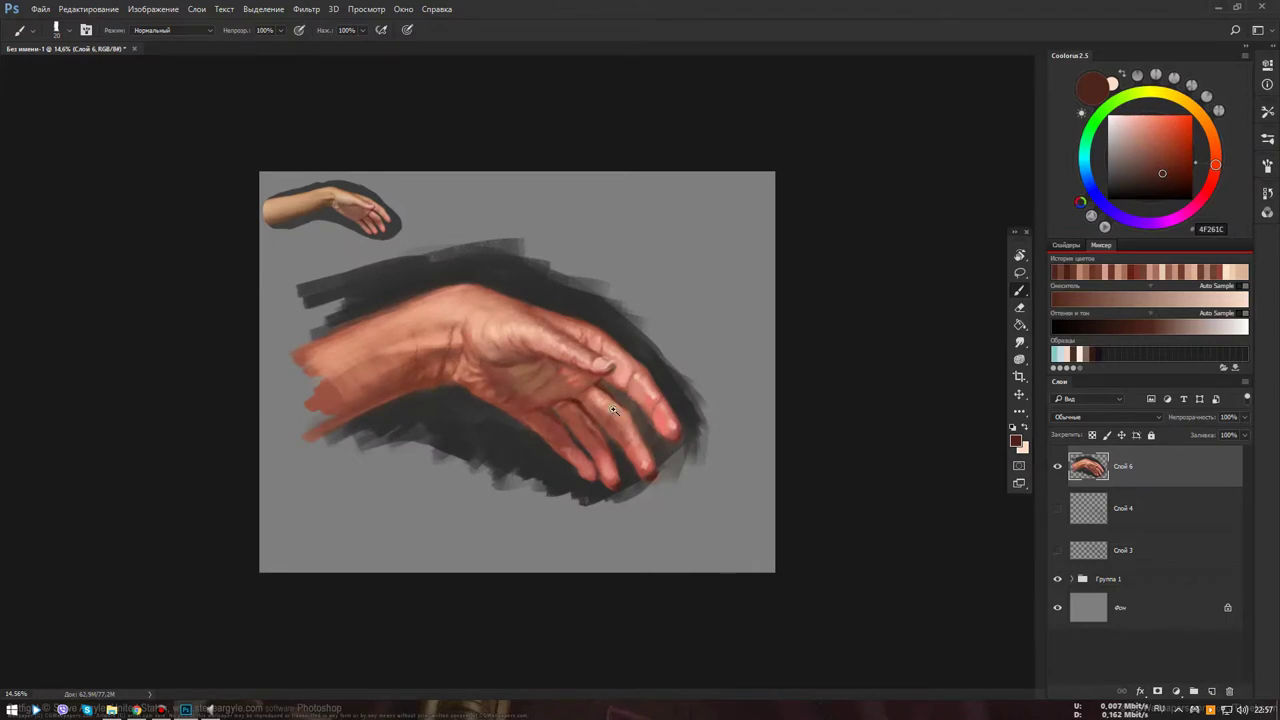
Hide Слой 6 and select the reference photo layer Слой 1 inside Группа 1
scroll(613, 410, "down", 2)
scroll(654, 381, "up", 5)
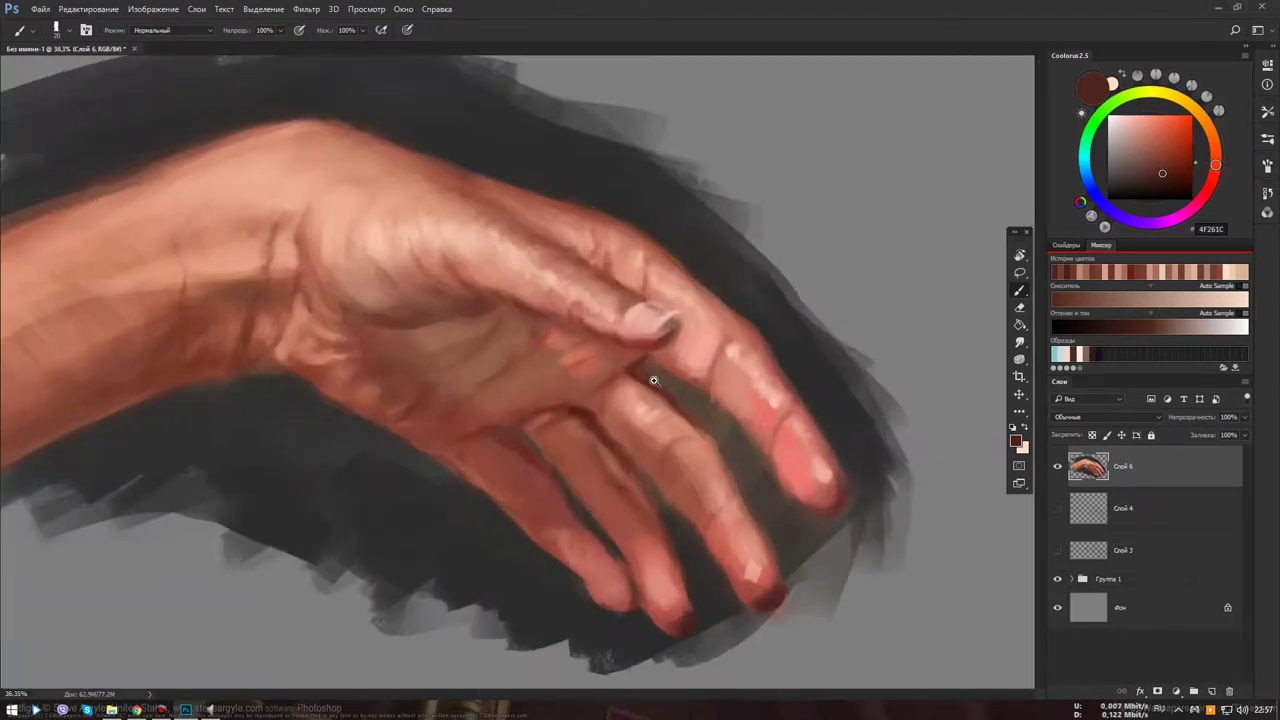
scroll(675, 427, "down", 5)
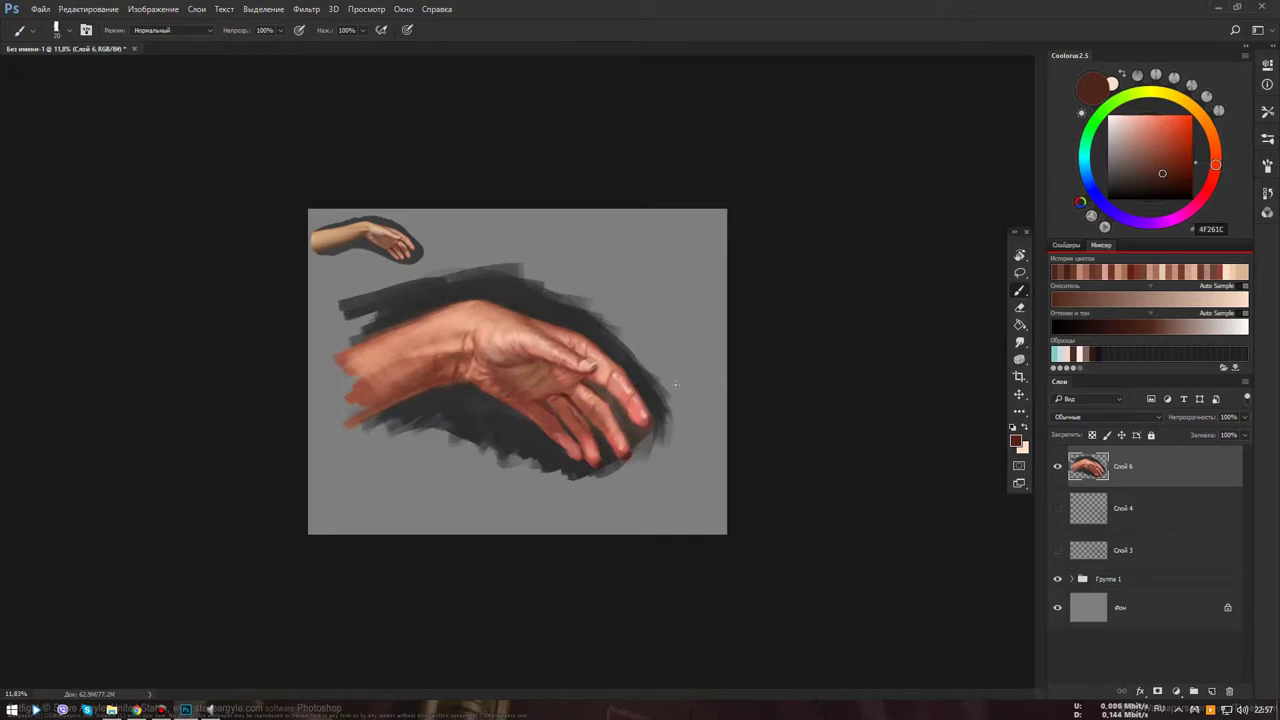
left_click(1058, 467)
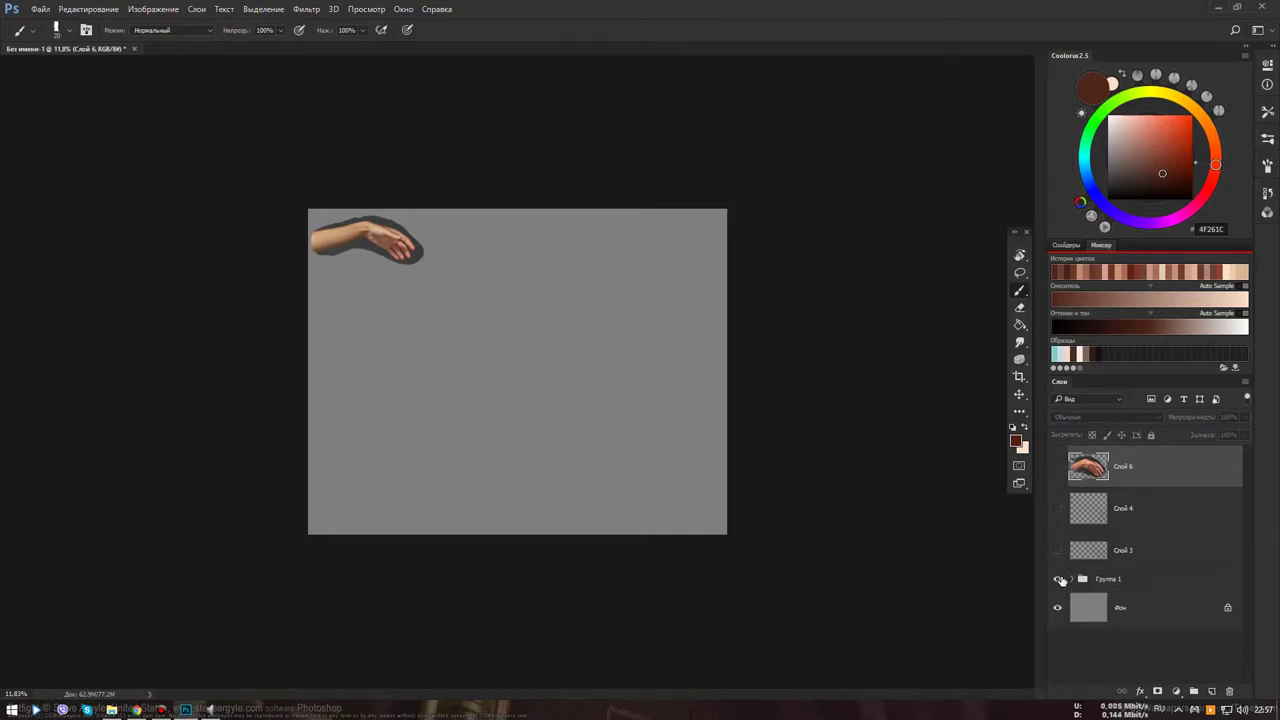
left_click(1104, 579)
left_click(1140, 607)
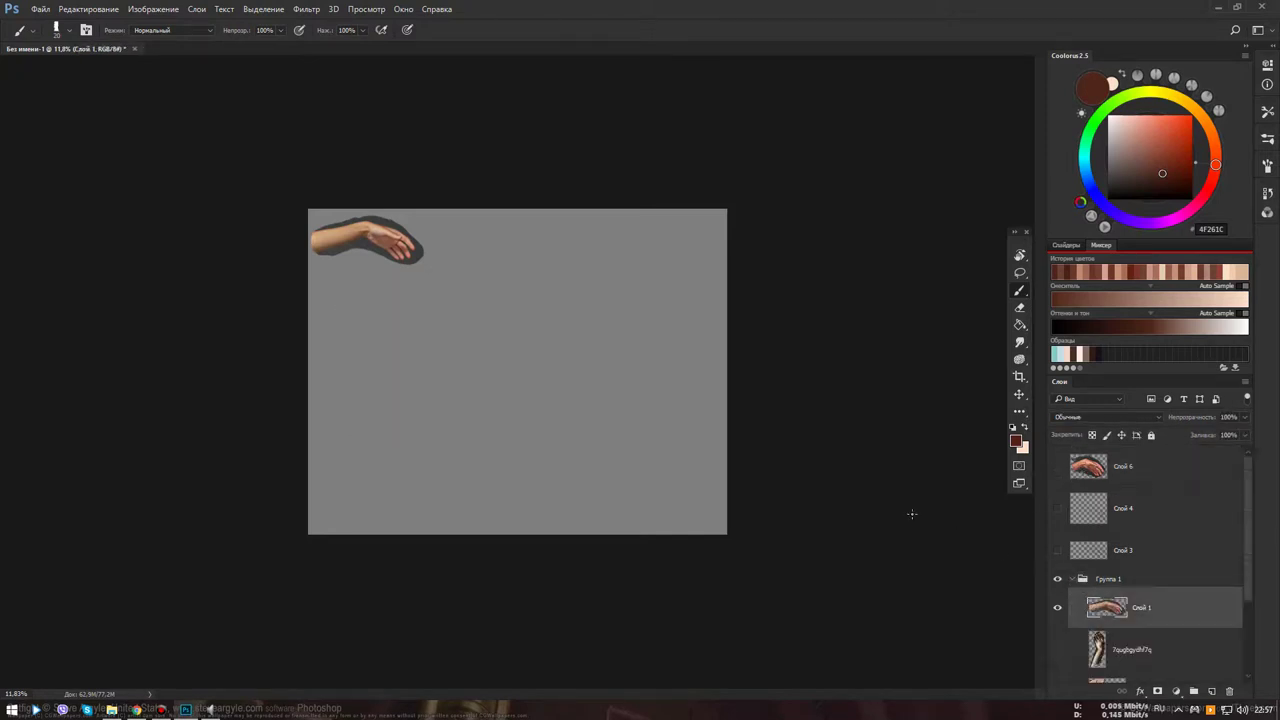
Move the reference photo to the canvas centre and scale it up to the painting's size
mouse_move(378, 243)
left_mouse_down()
mouse_move(570, 336)
mouse_move(498, 338)
left_mouse_up()
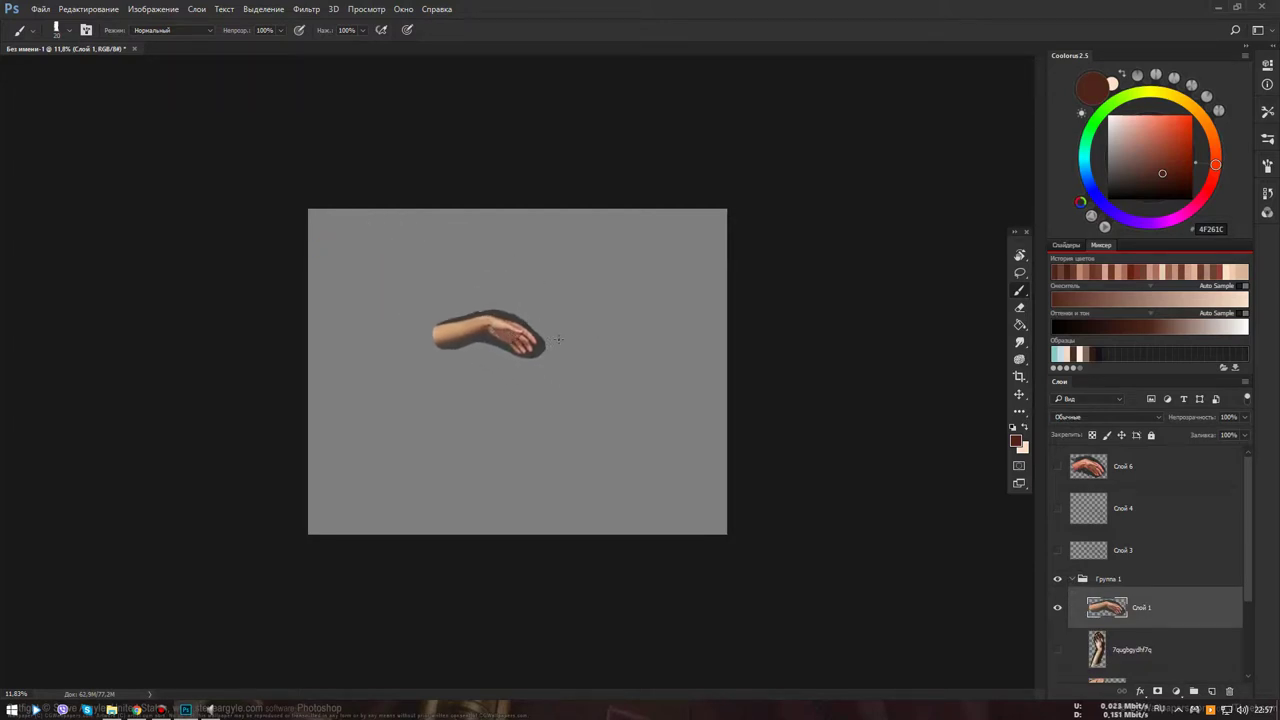
key("v")
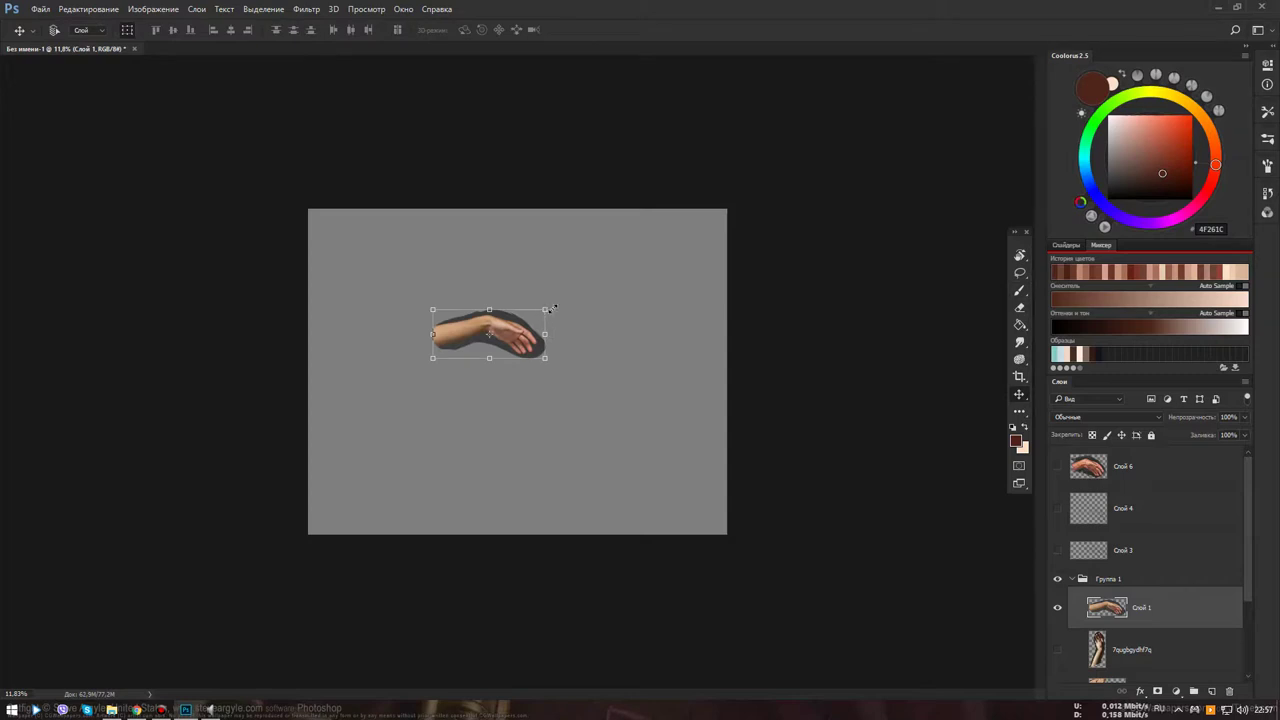
mouse_move(550, 309)
left_mouse_down()
mouse_move(697, 200)
mouse_move(726, 231)
mouse_move(563, 310)
mouse_move(615, 305)
mouse_move(714, 214)
mouse_move(636, 310)
left_mouse_up()
left_click(553, 30)
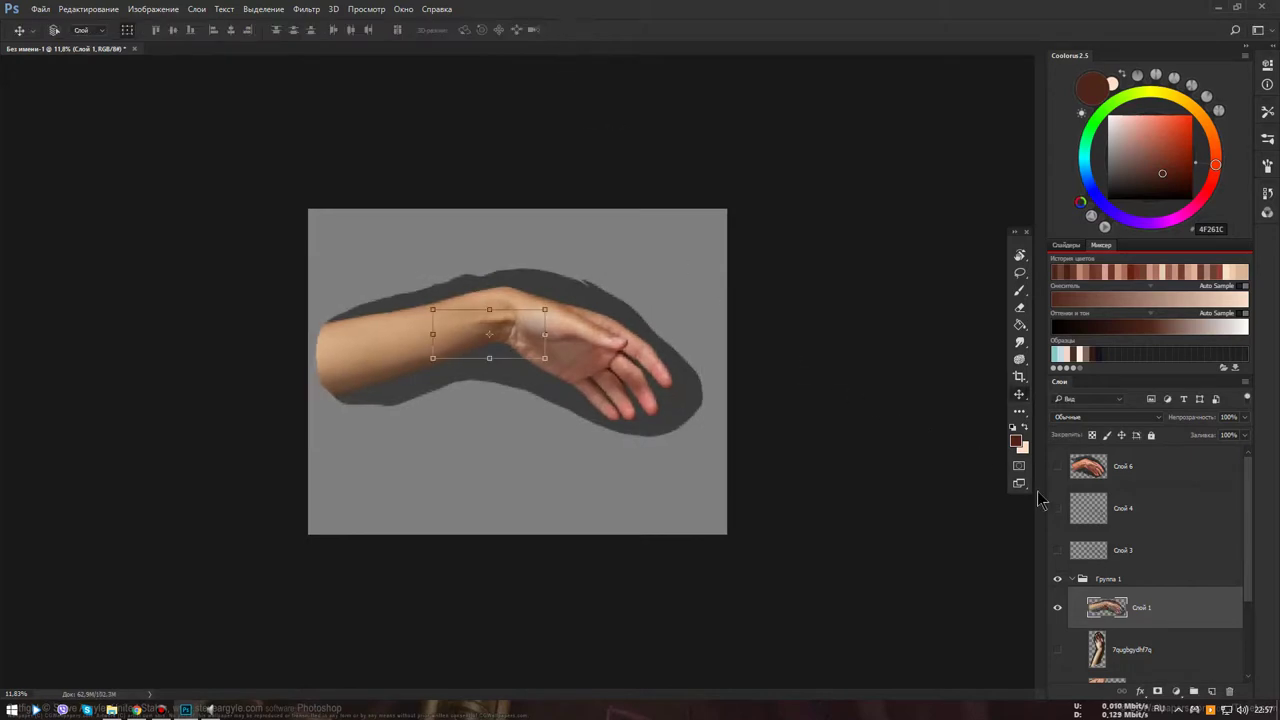
Show and align Слой 6 with the photo, set its opacity to 100, and stack Слой 1 above it
left_click(1058, 467)
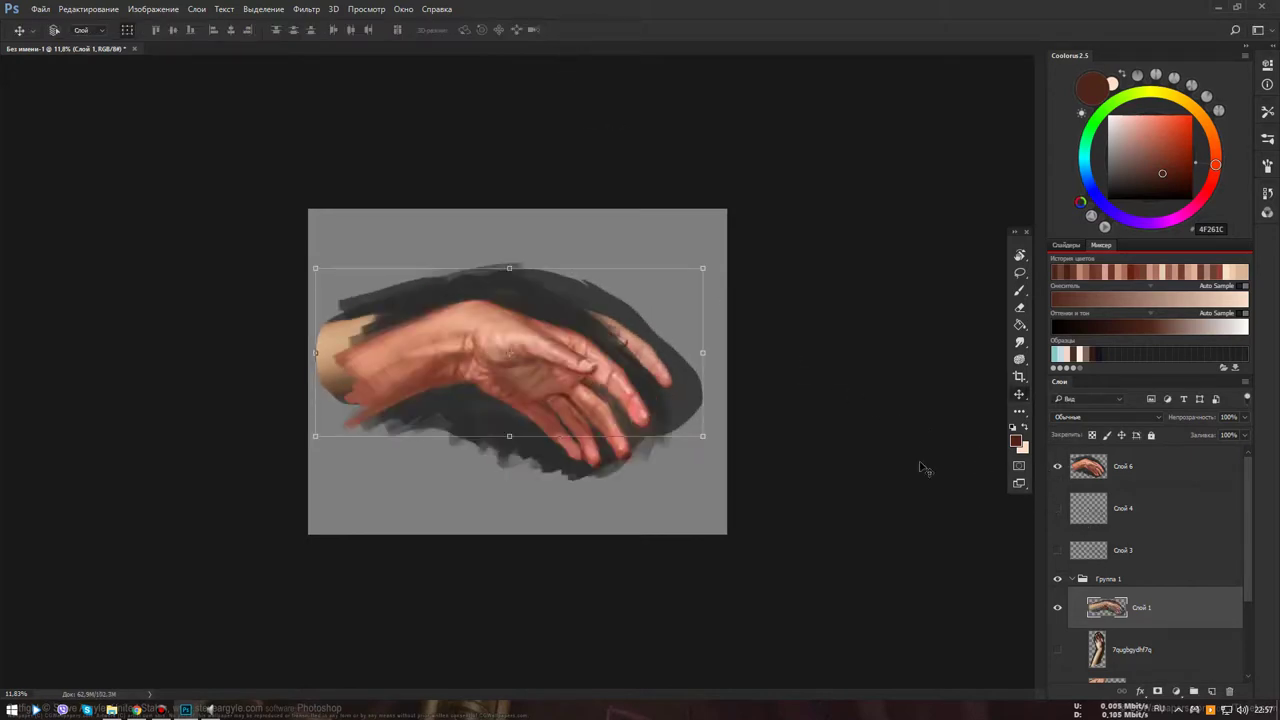
left_click(1122, 466)
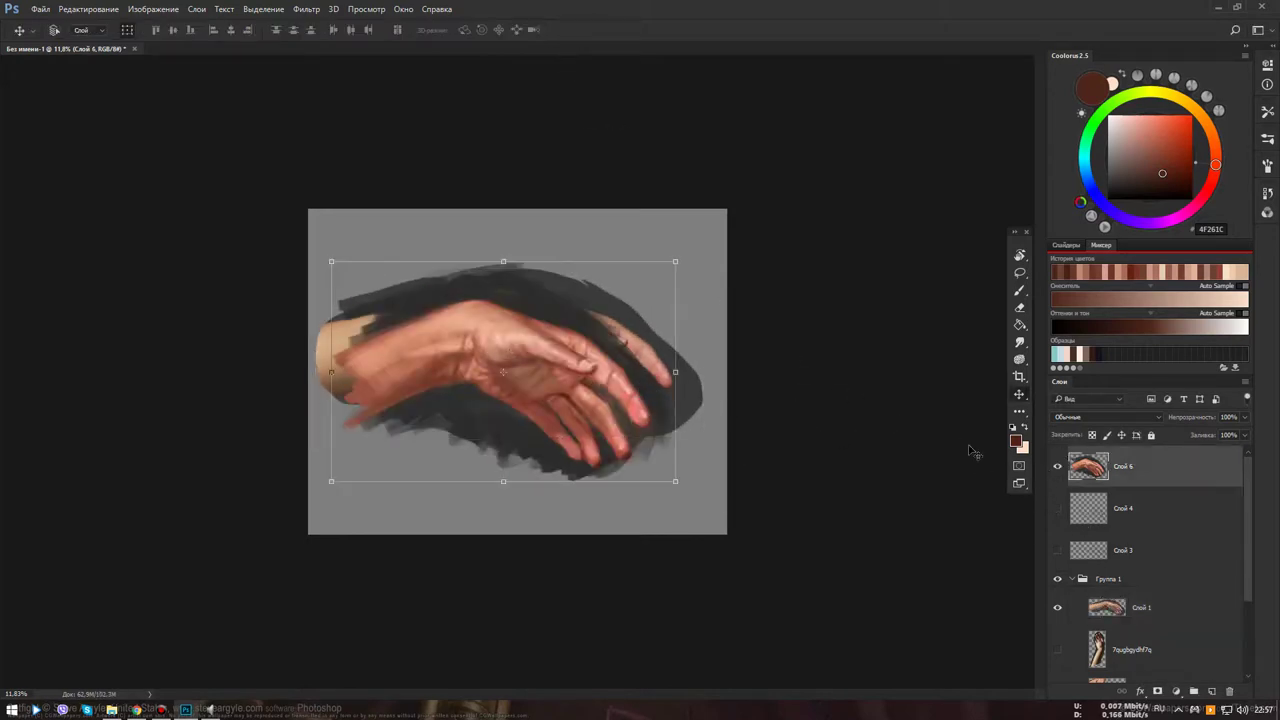
left_click_drag(592, 356, 618, 367)
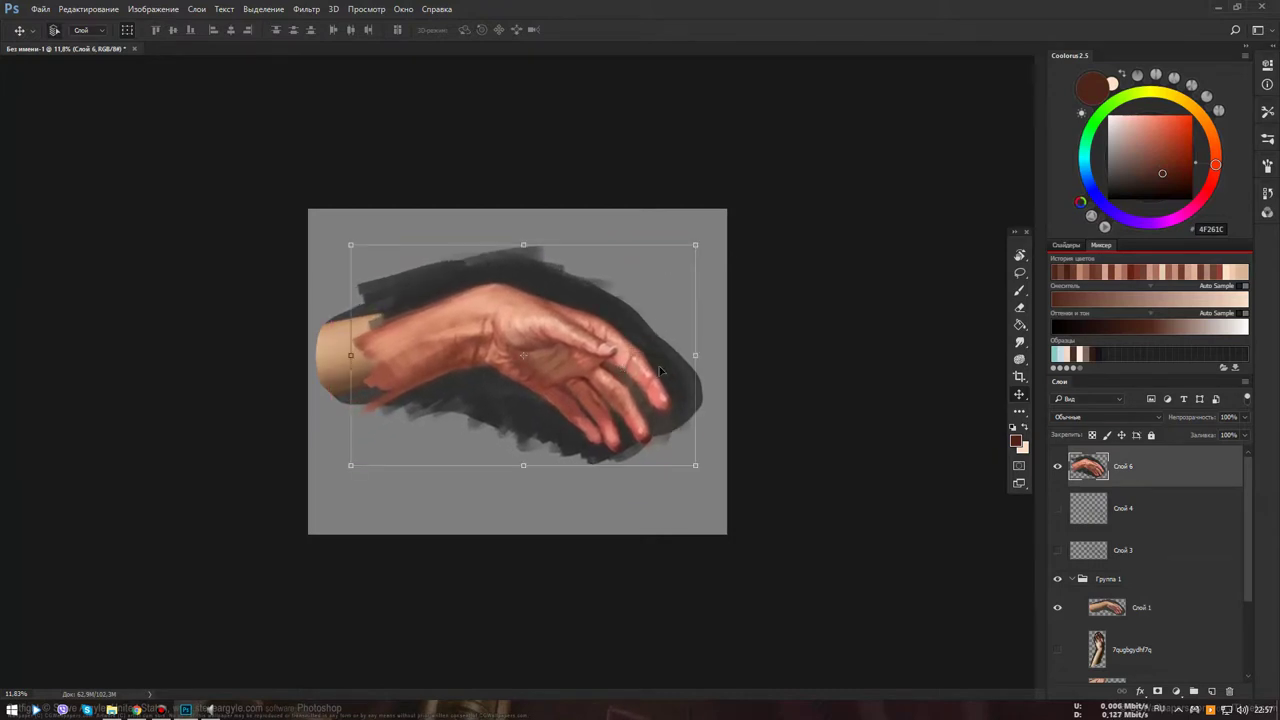
left_click_drag(1205, 420, 1168, 425)
left_click_drag(1188, 425, 1169, 427)
type("100")
key("Return")
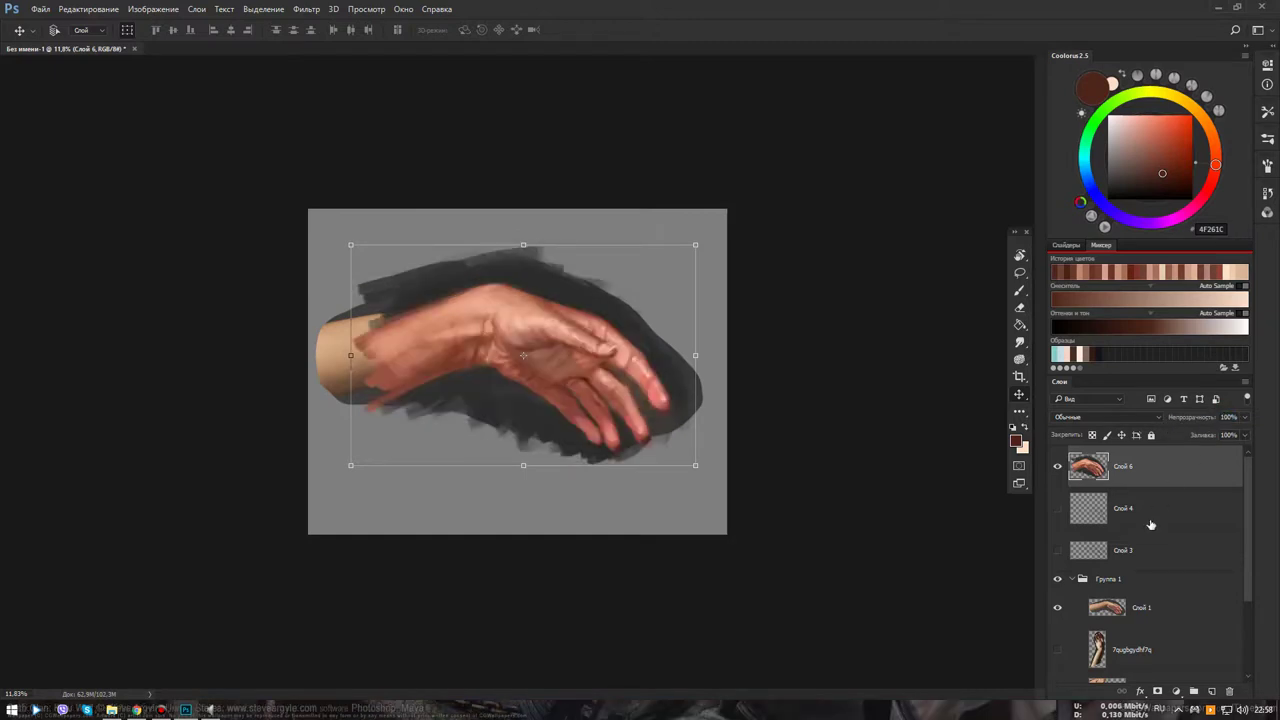
mouse_move(1147, 610)
left_mouse_down()
mouse_move(1163, 423)
mouse_move(1150, 420)
mouse_move(1165, 421)
mouse_move(1143, 424)
mouse_move(1168, 425)
mouse_move(1129, 428)
left_mouse_up()
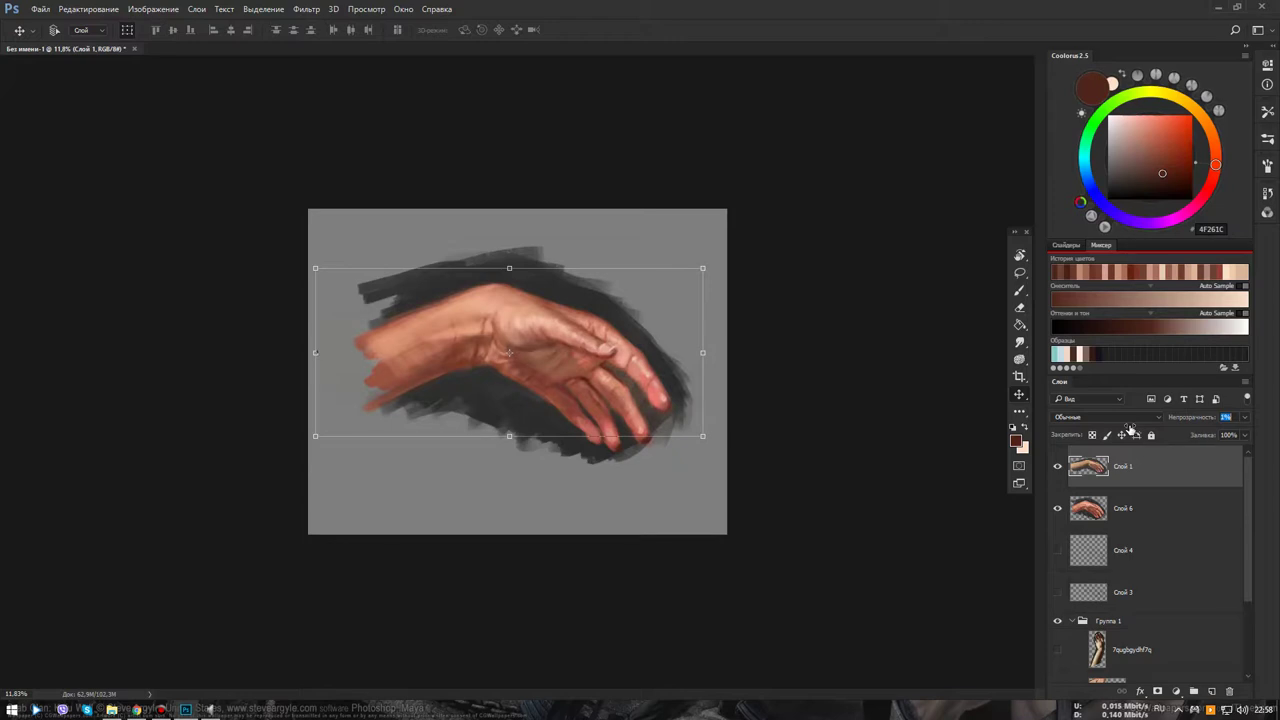
Toggle the reference photo's opacity between 0% and 1% to compare it with the painting
key("Down")
key("Up")
key("Down")
key("Down")
key("Up")
key("Return")
key("b")
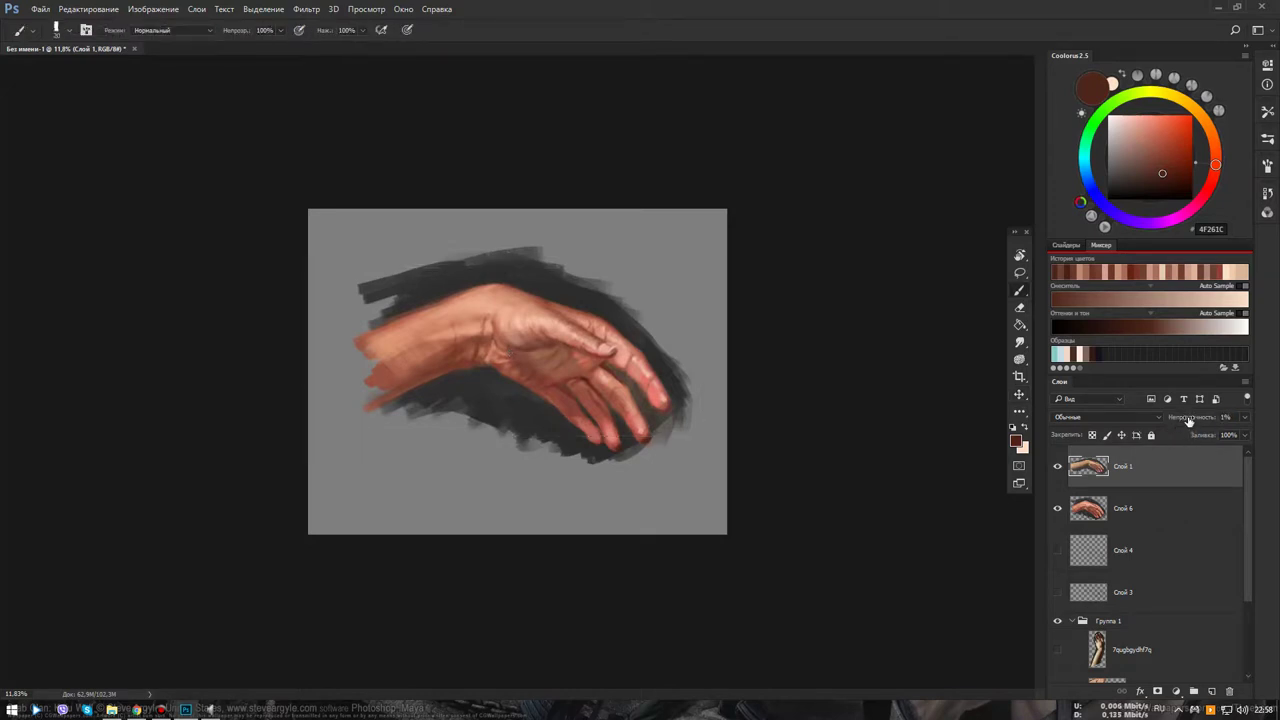
left_click_drag(1188, 421, 1248, 420)
Set the reference photo to about 50% opacity and flick its visibility on and off to compare
left_click(1059, 467)
left_click(1059, 467)
left_click(1058, 466)
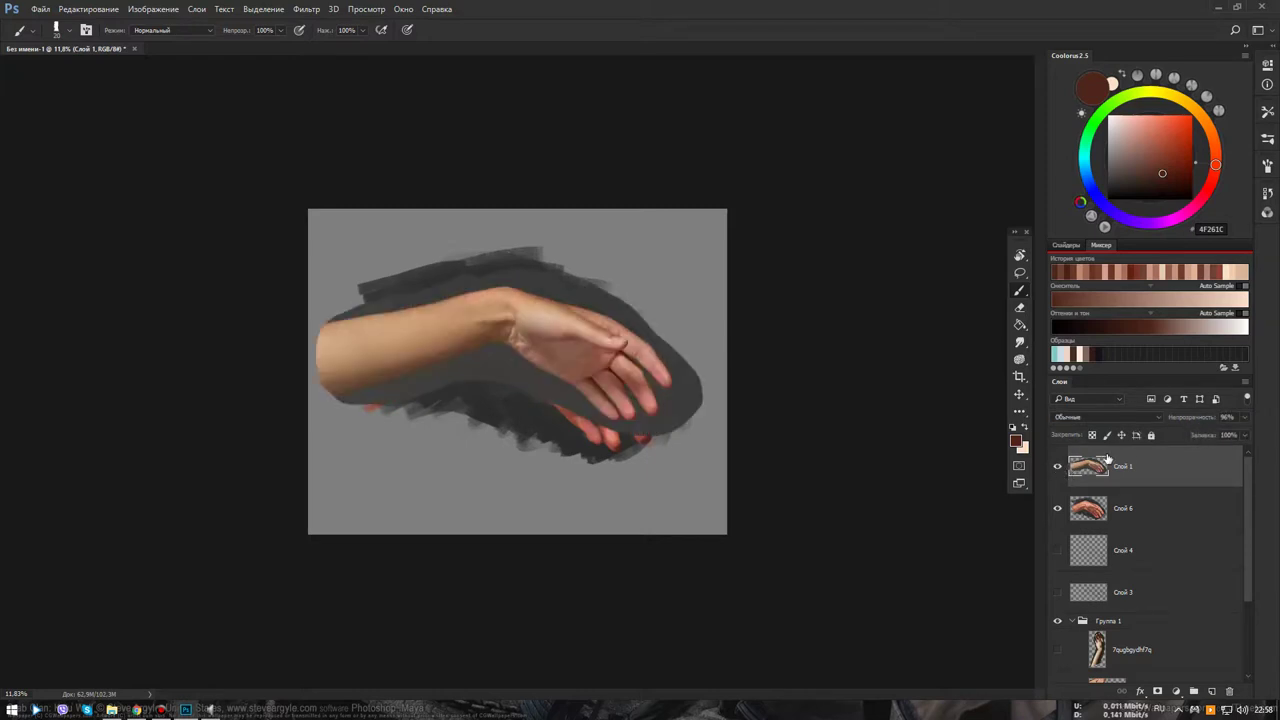
left_click_drag(1200, 418, 1171, 422)
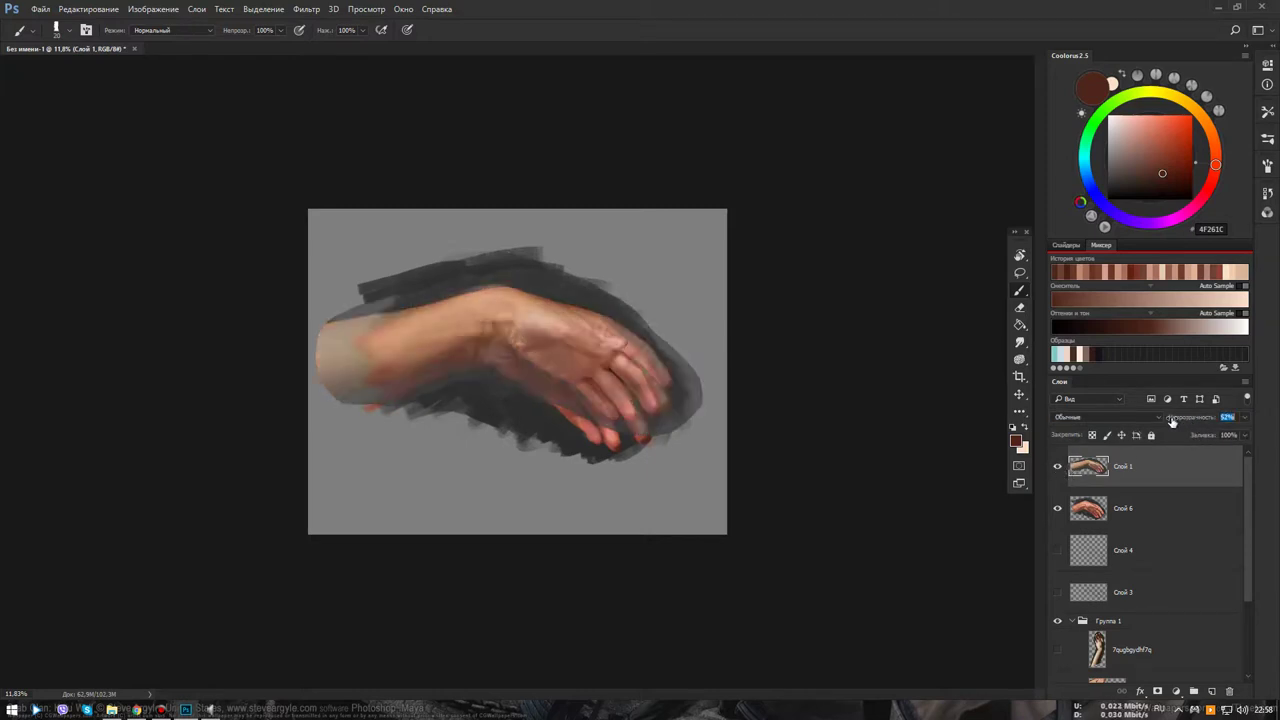
left_click(1056, 467)
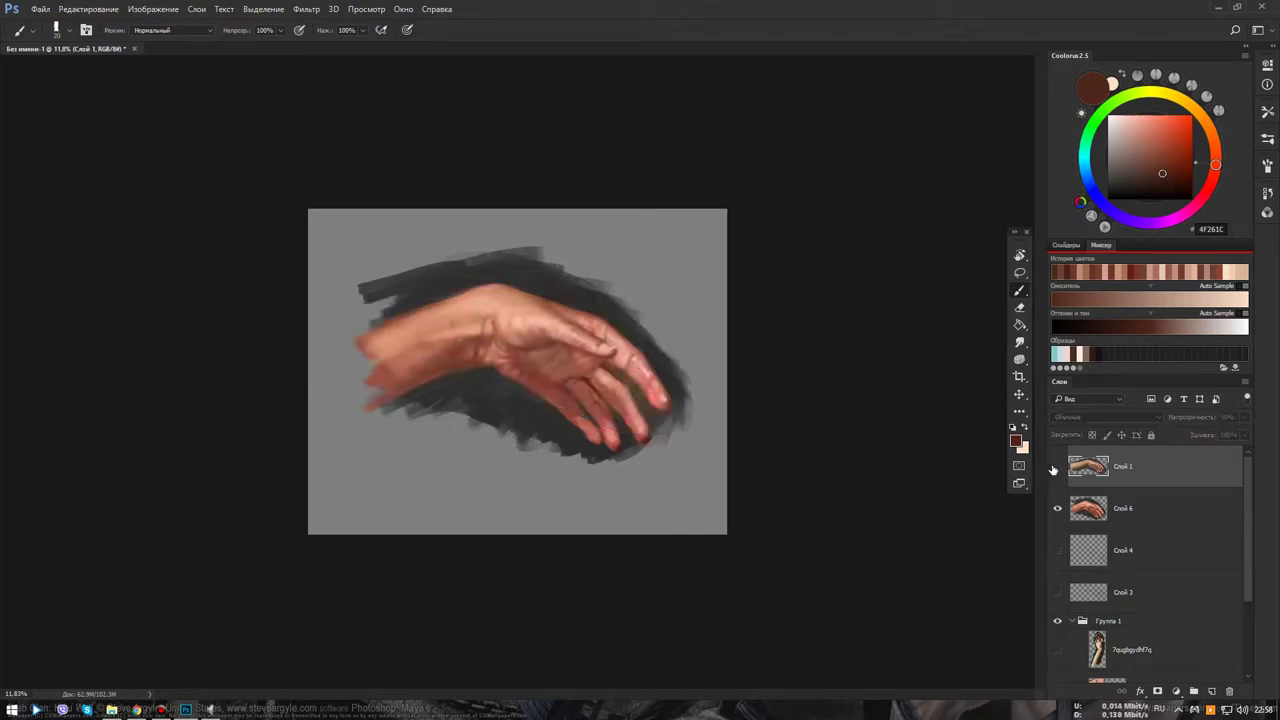
left_click(1056, 467)
left_click(1056, 467)
left_click(1056, 466)
left_click(1056, 467)
left_click(1056, 466)
left_click(1057, 467)
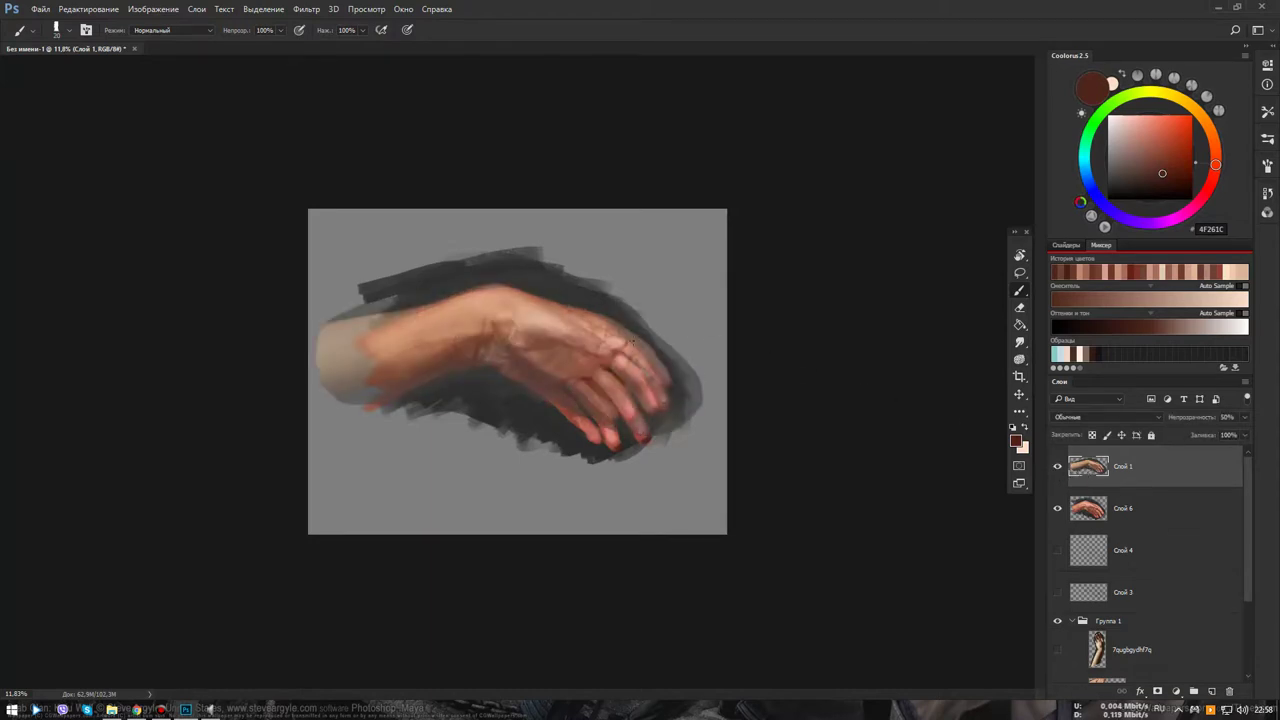
Scale the reference photo into the canvas's top-left corner and restore it to 100% opacity
key("ctrl+t")
left_click_drag(704, 438, 583, 318)
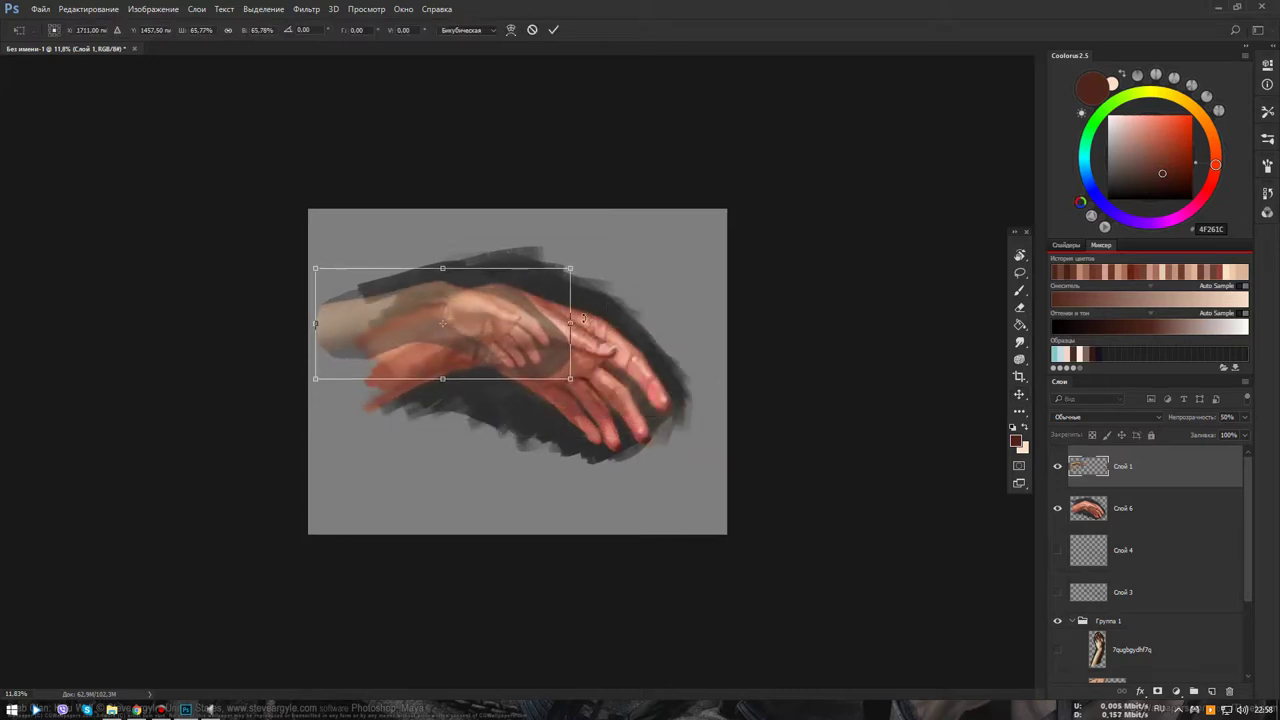
left_click_drag(561, 268, 553, 210)
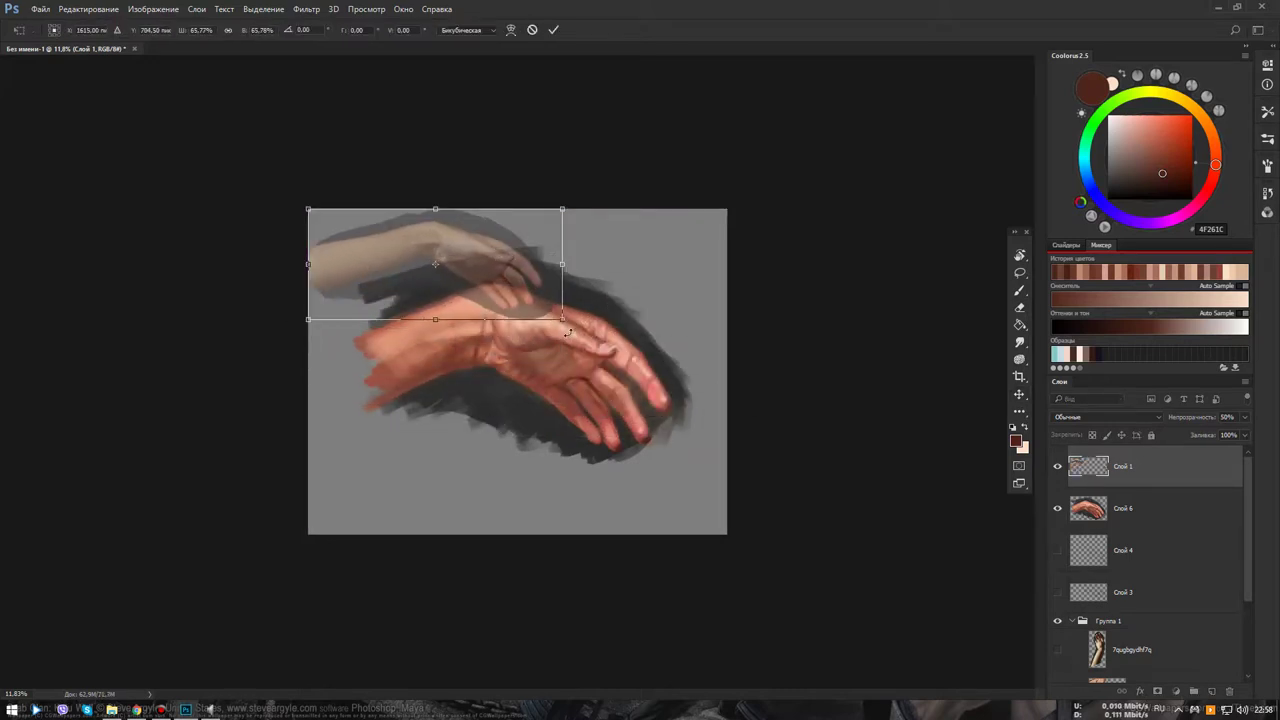
left_click_drag(567, 333, 452, 255)
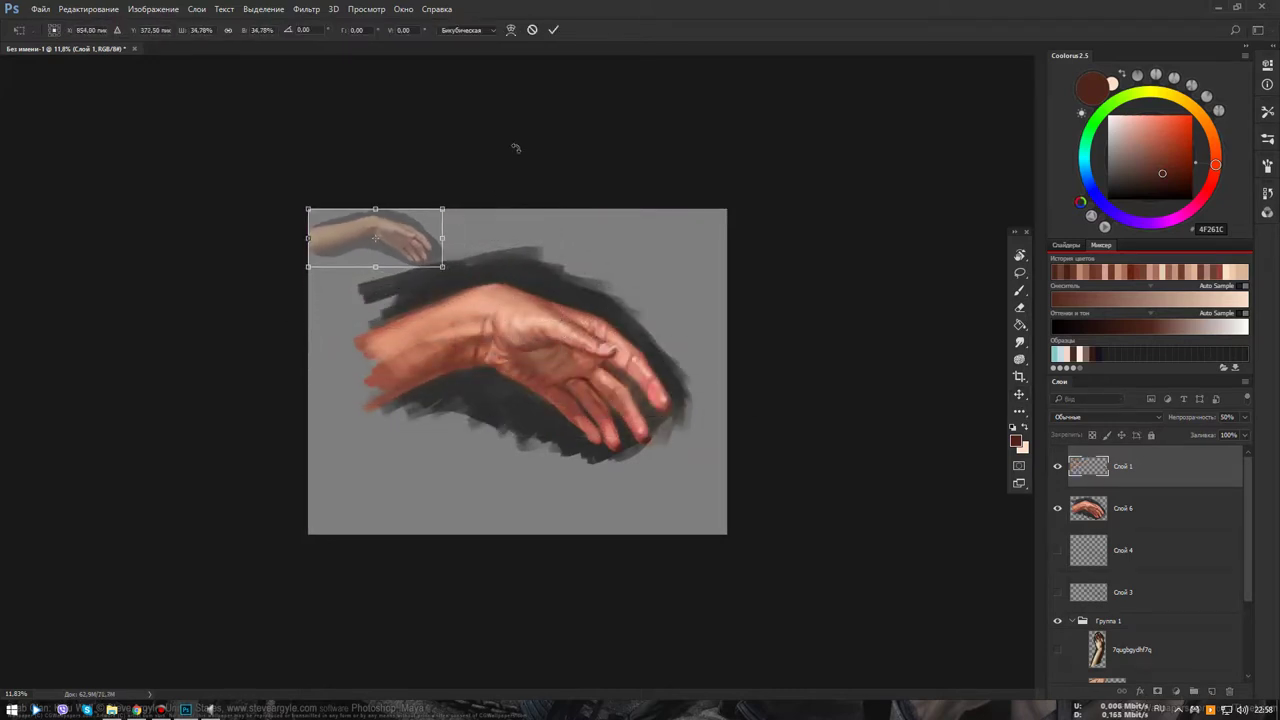
left_click(553, 29)
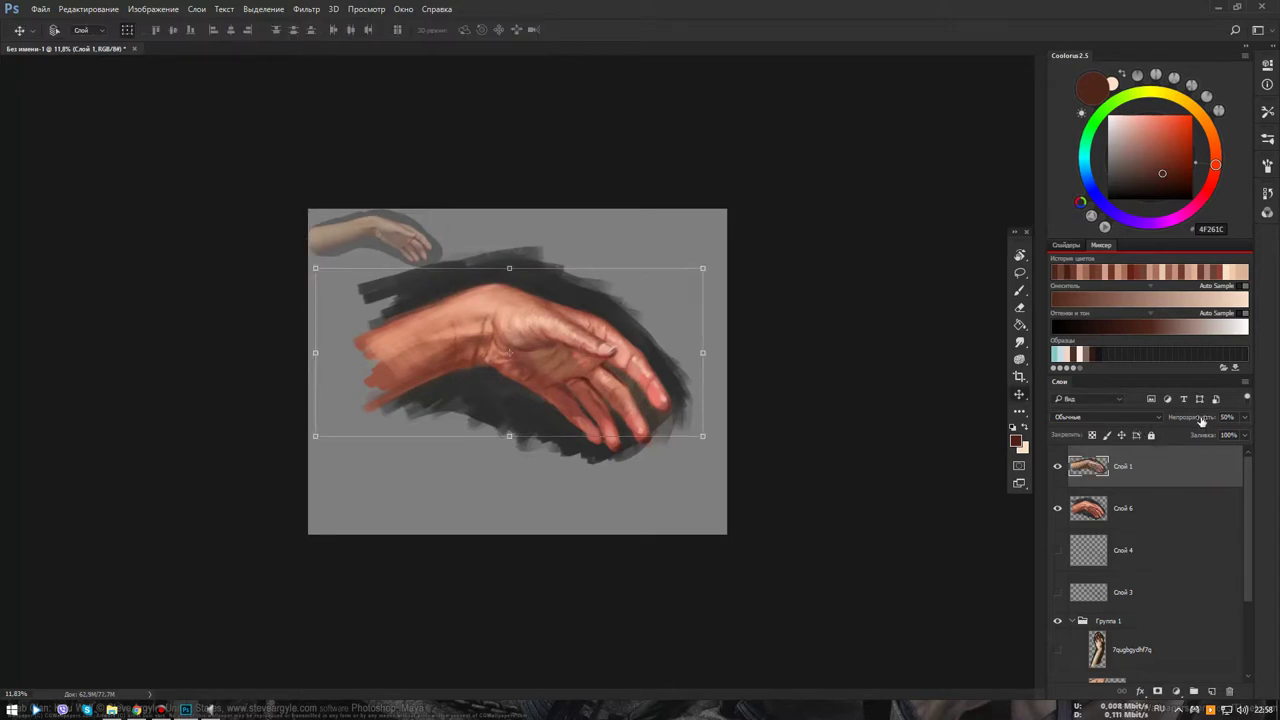
key("0")
scroll(630, 366, "up", 3)
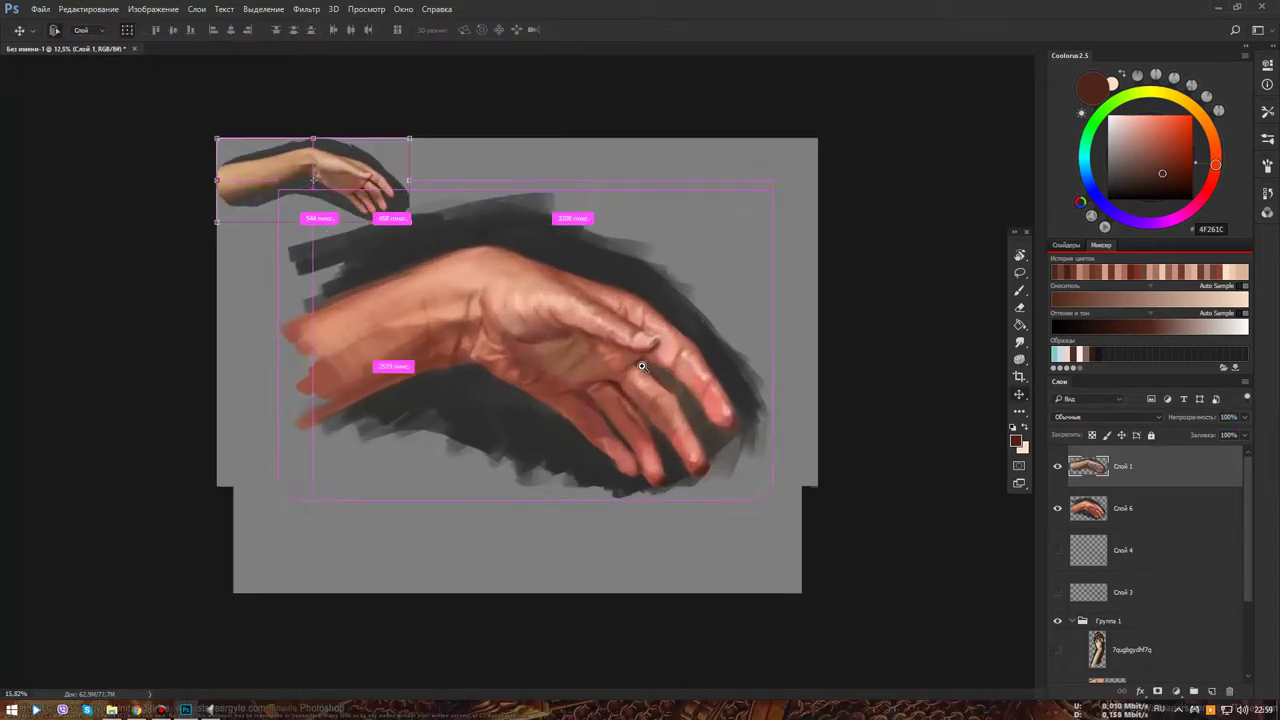
Select the hand layer Слой 6 with the Brush and sample a medium brown from the painting
scroll(642, 366, "up", 1)
key("b")
key("alt+bracketleft")
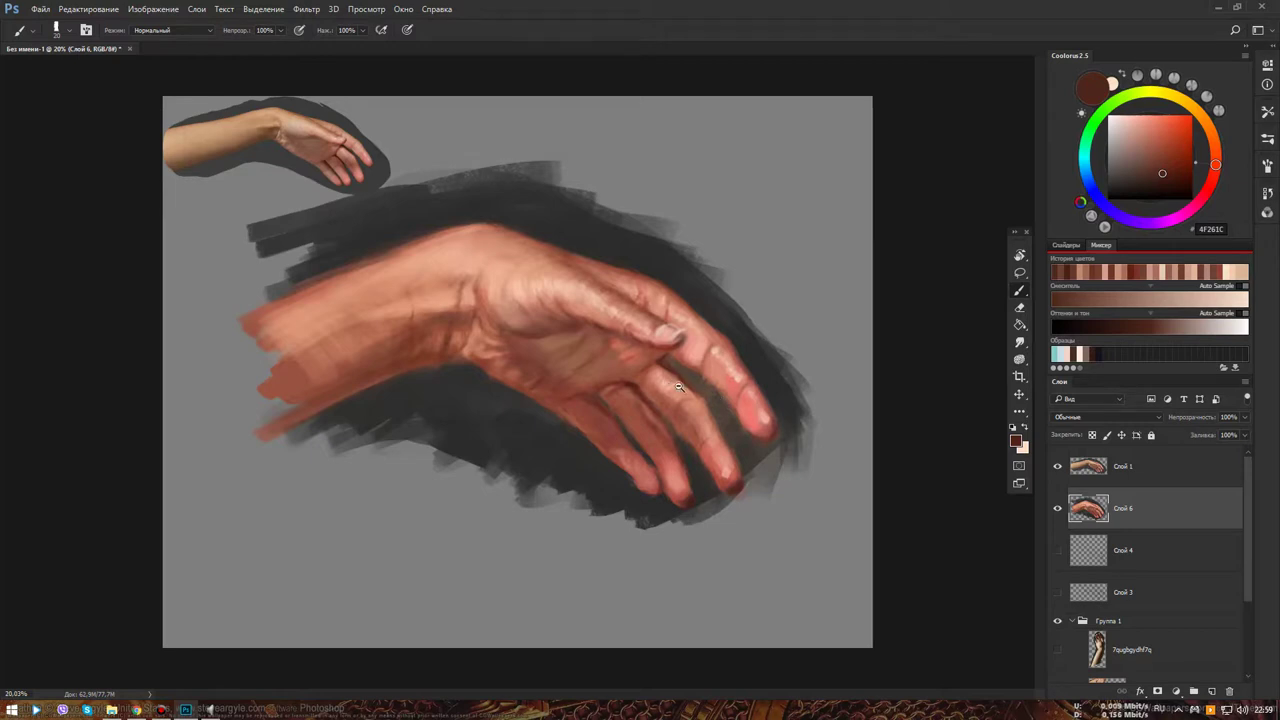
scroll(690, 378, "up", 3)
left_click_drag(693, 381, 749, 426)
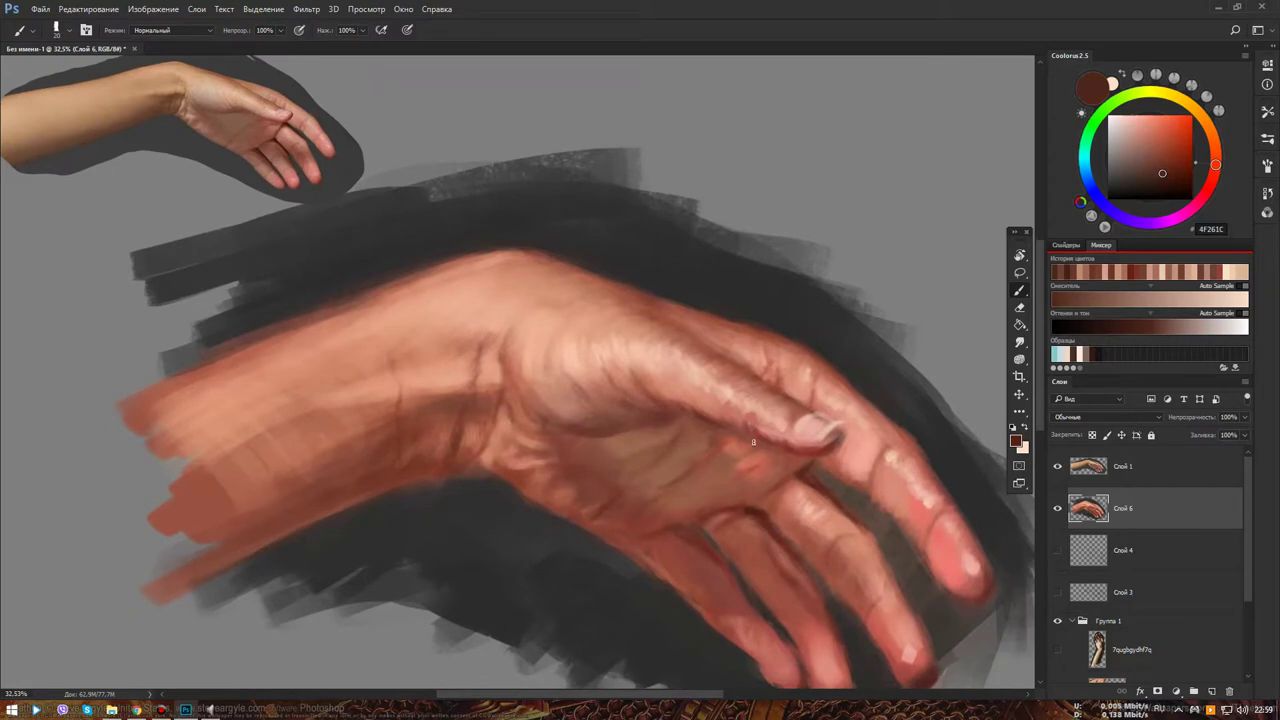
left_click(816, 488, "alt")
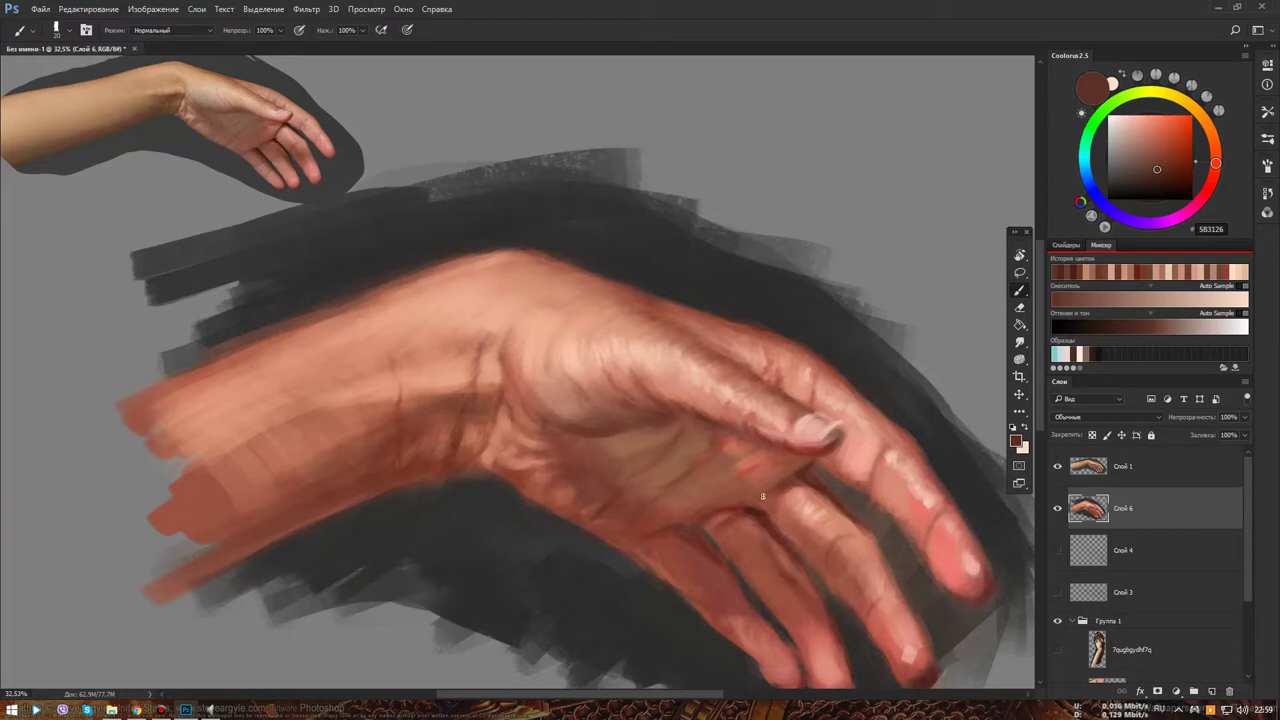
Sample a light skin tone, then the paler highlight peach DBA990, from the painted hand
key("ctrl+minus")
key("ctrl+minus")
key("ctrl+minus")
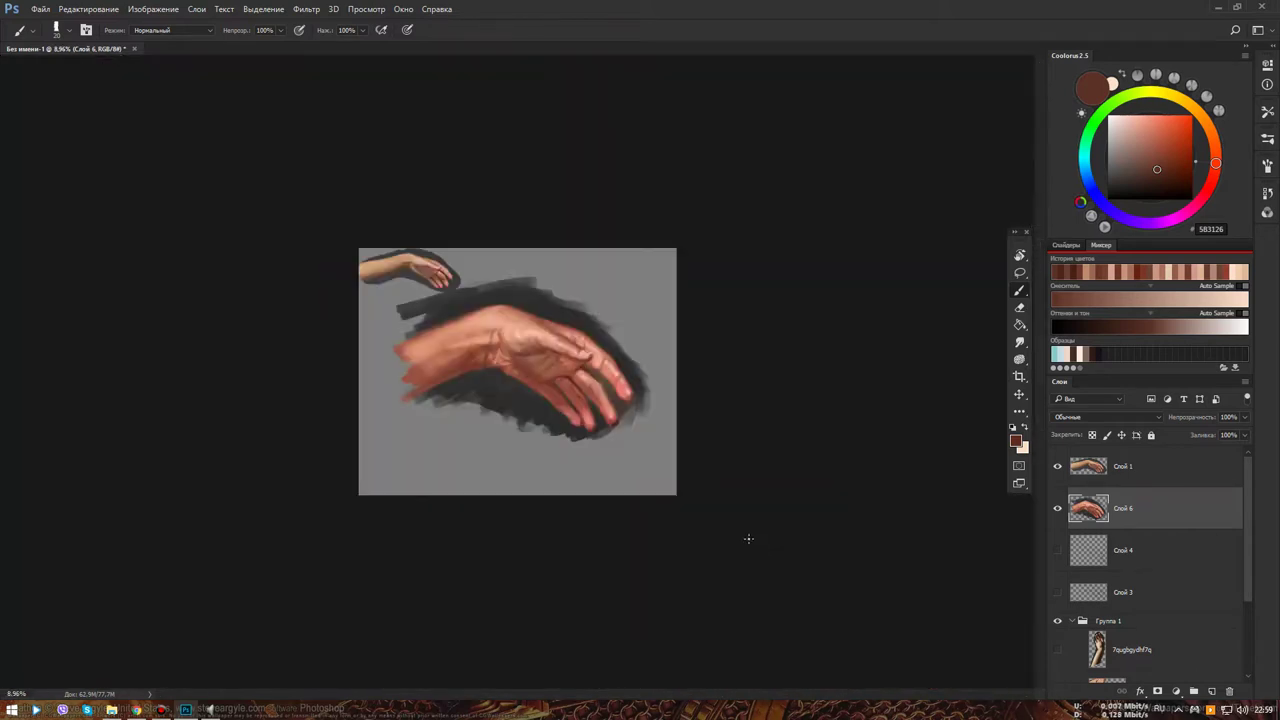
key("ctrl+plus")
key("ctrl+plus")
scroll(645, 370, "up", 2)
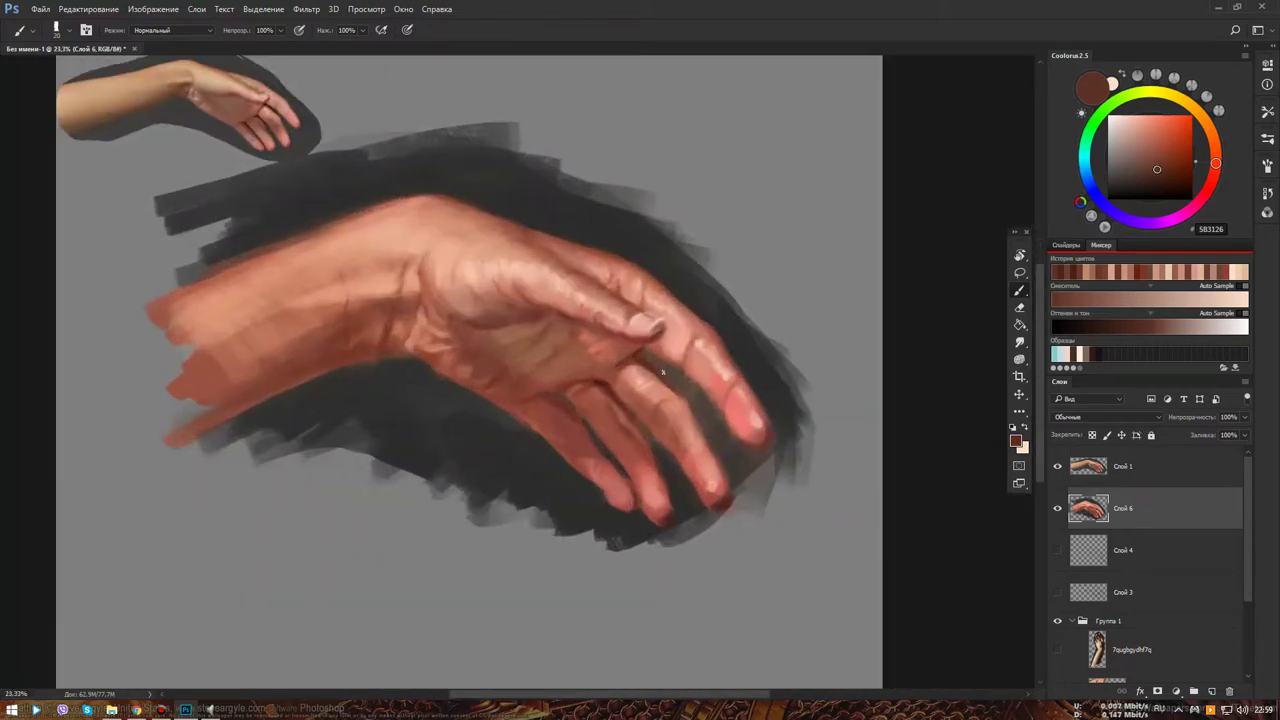
scroll(680, 369, "down", 2)
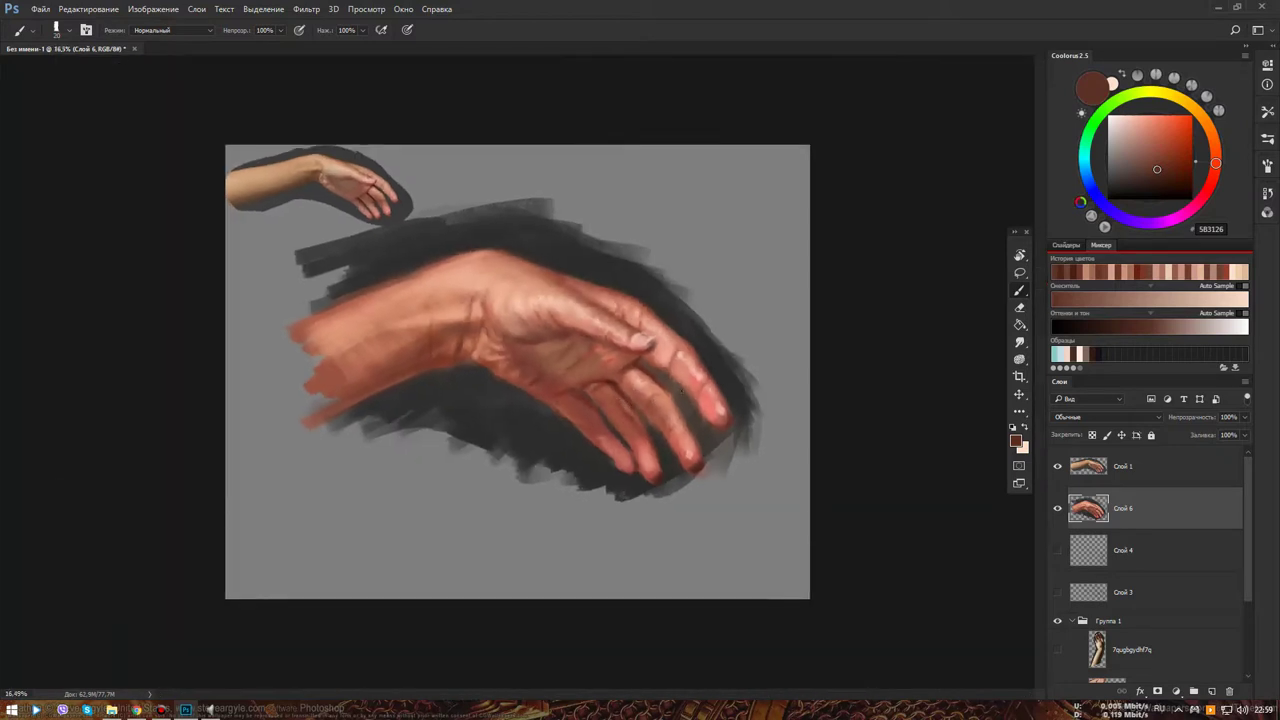
scroll(620, 408, "up", 2)
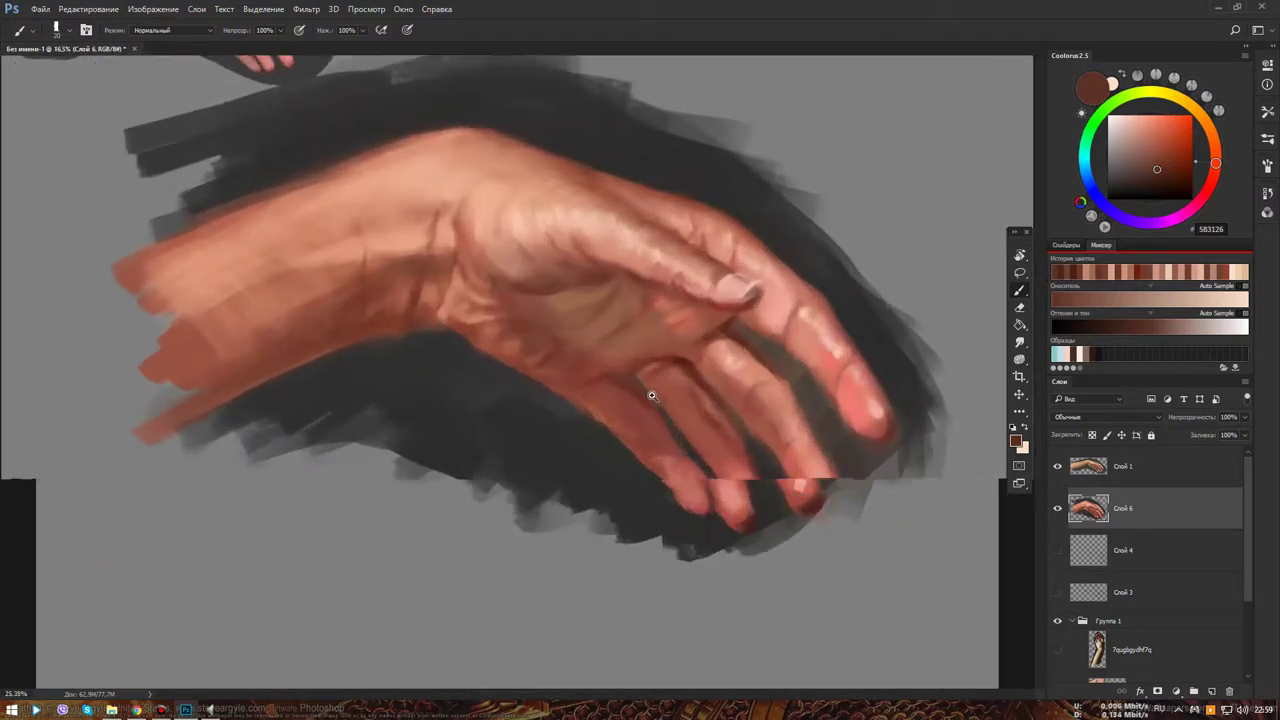
scroll(644, 390, "up", 2)
left_click(616, 375, "alt")
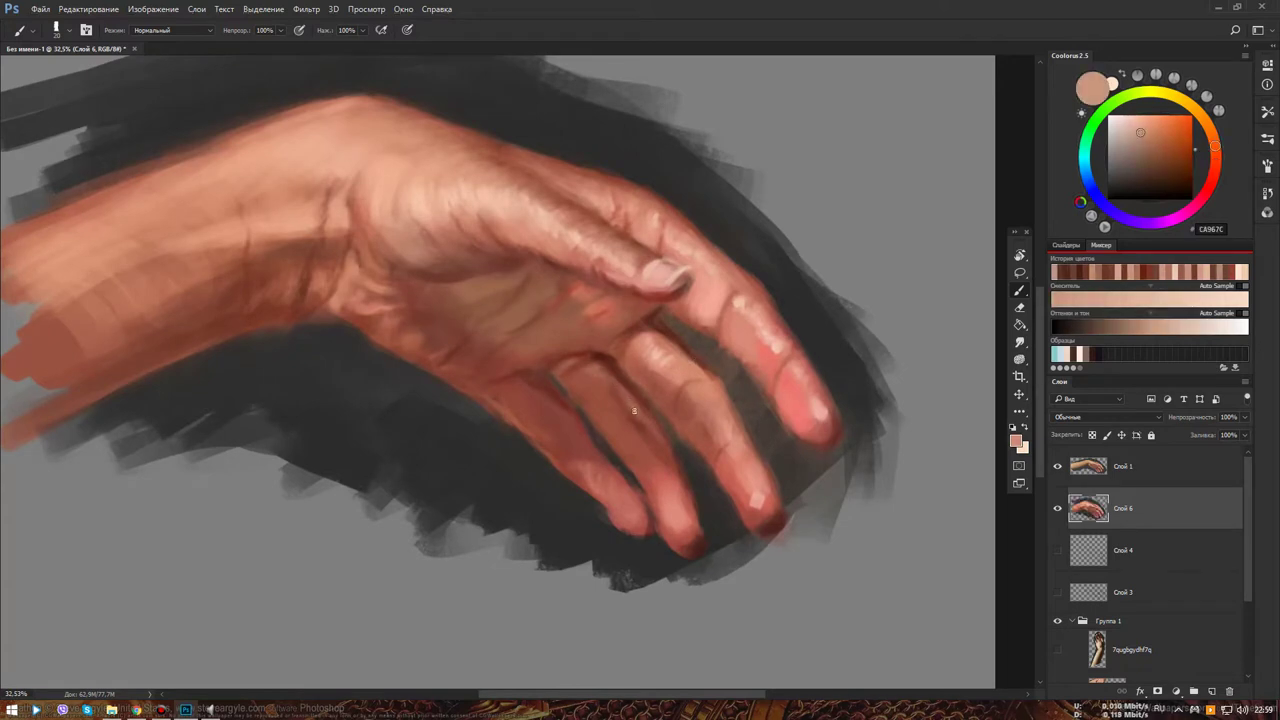
left_click(756, 501, "alt")
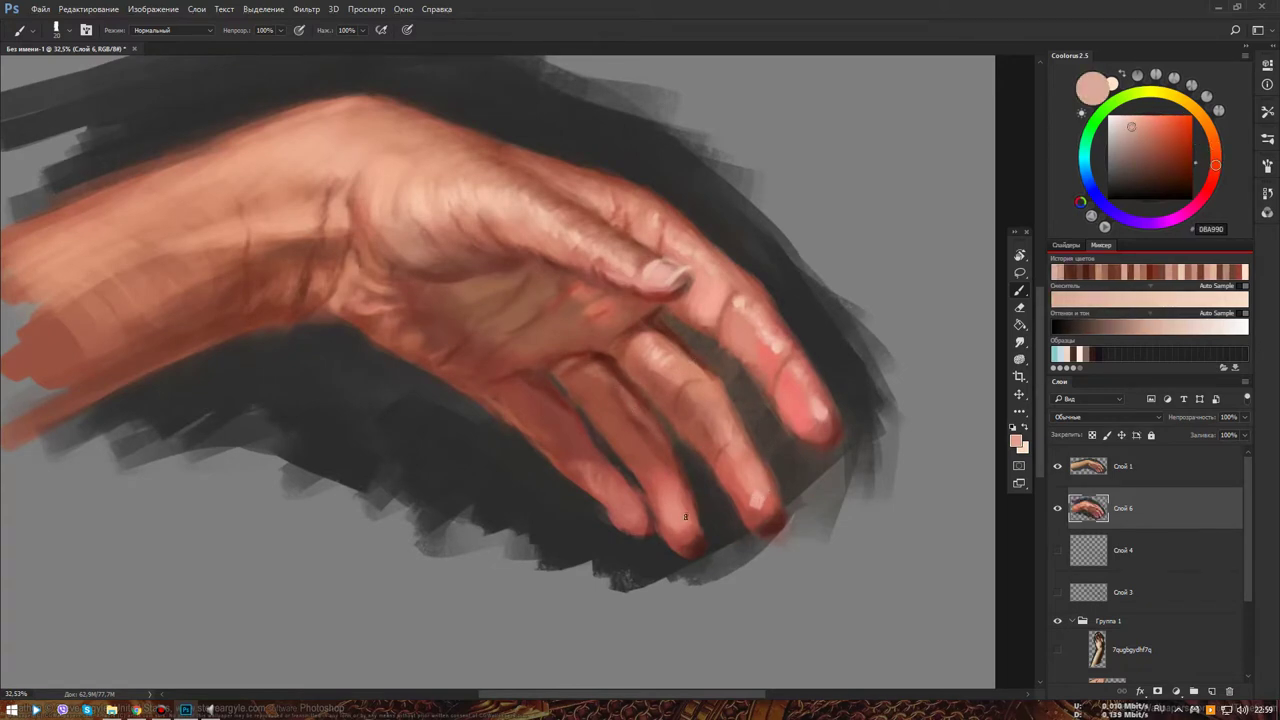
scroll(684, 521, "down", 5)
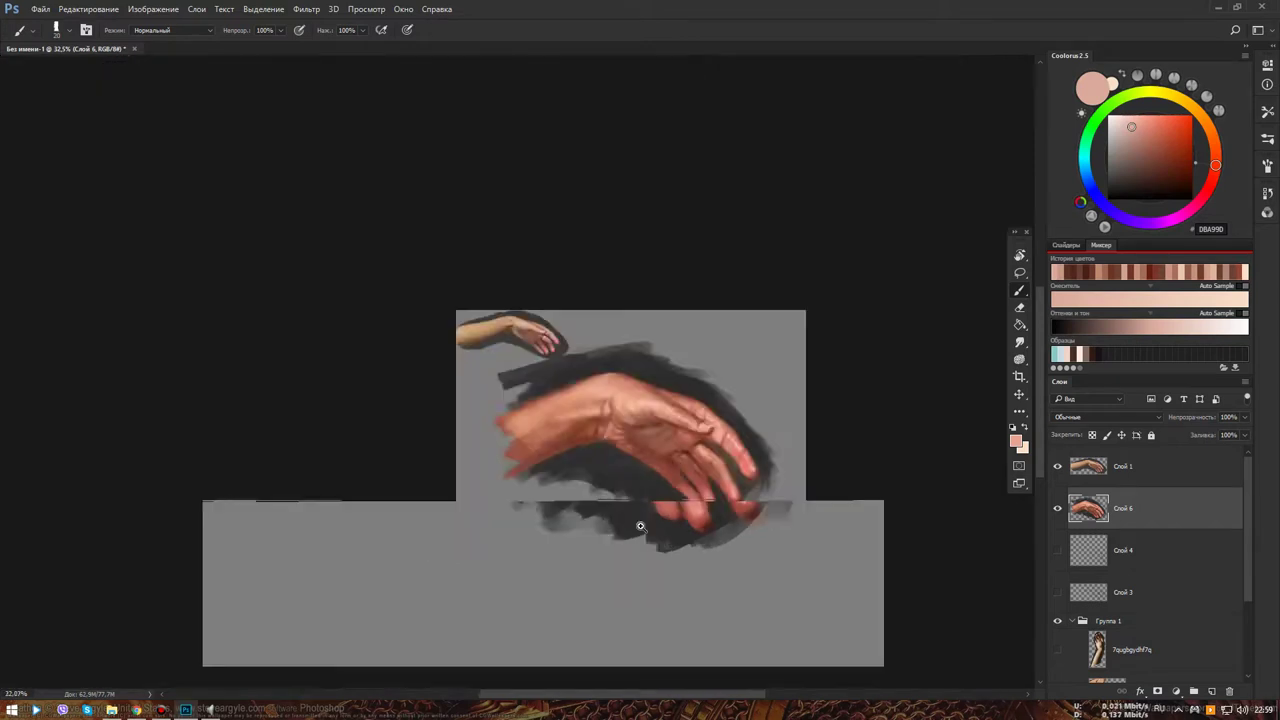
scroll(608, 390, "up", 3)
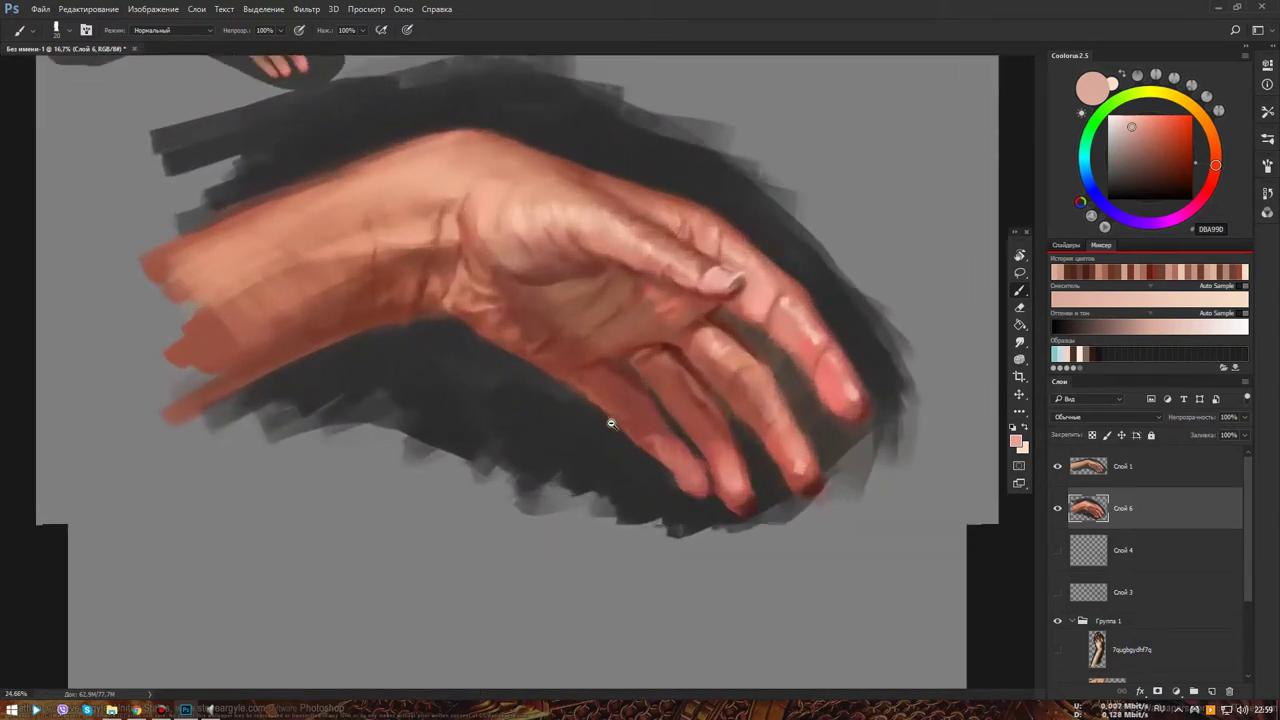
scroll(600, 428, "up", 2)
left_click_drag(670, 461, 736, 523)
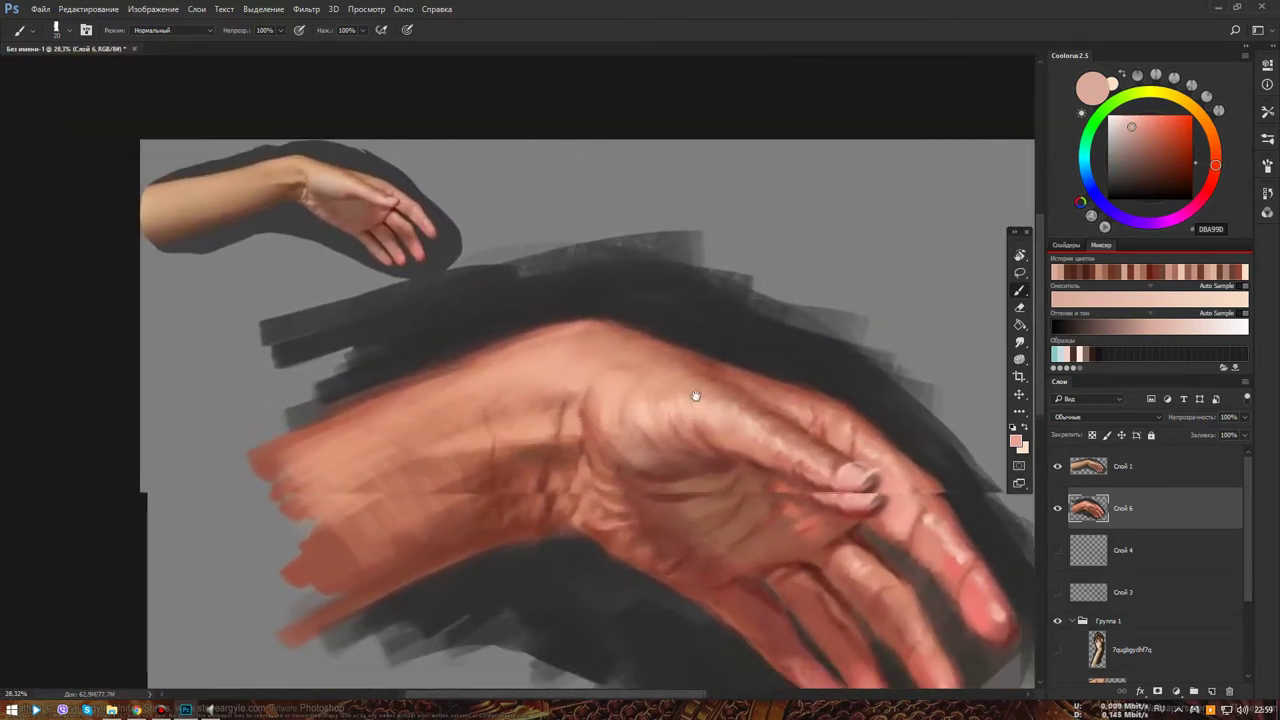
scroll(425, 187, "up", 1)
scroll(425, 187, "up", 4)
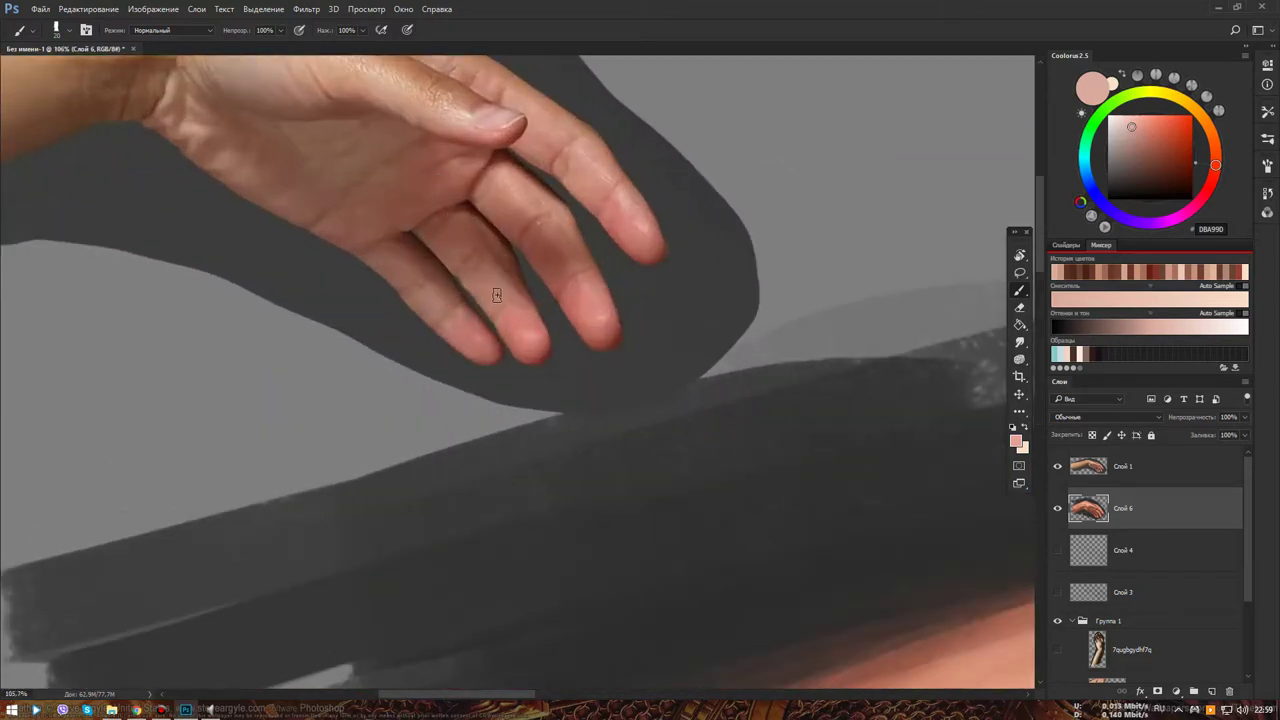
scroll(444, 256, "up", 1)
scroll(444, 256, "up", 2)
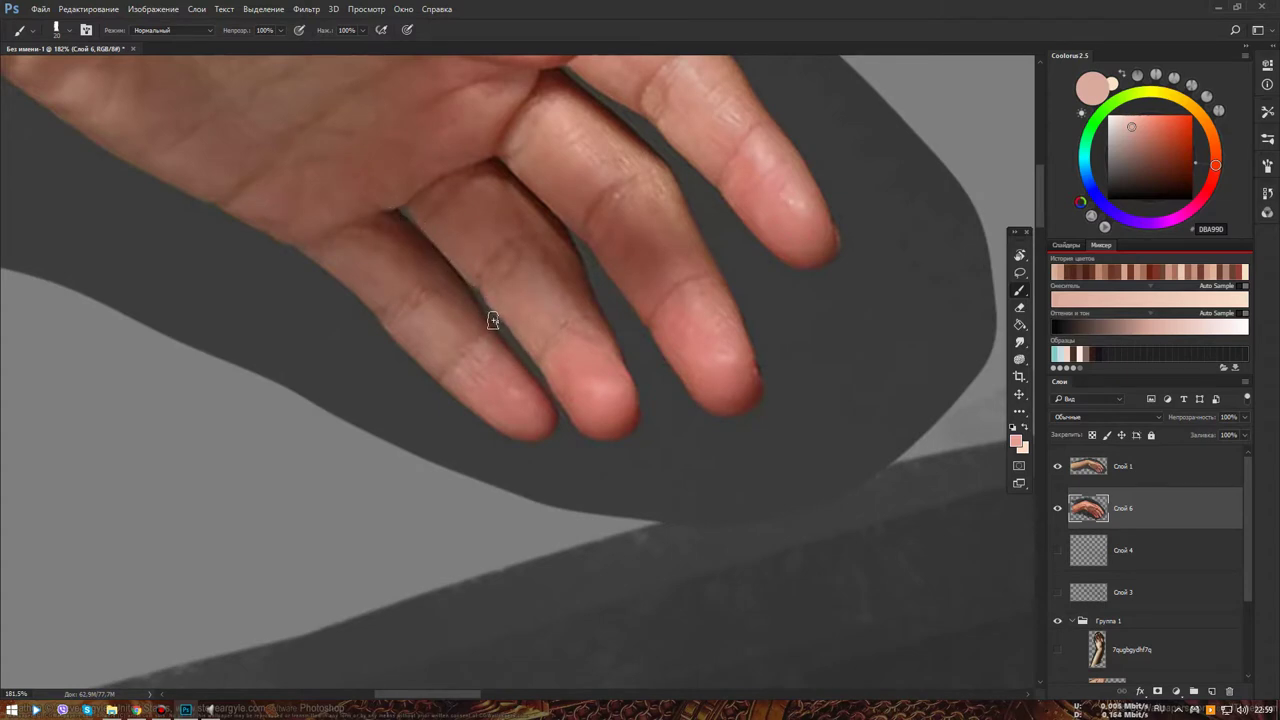
key("bracketleft")
scroll(628, 404, "down", 5)
key("alt+bracketright")
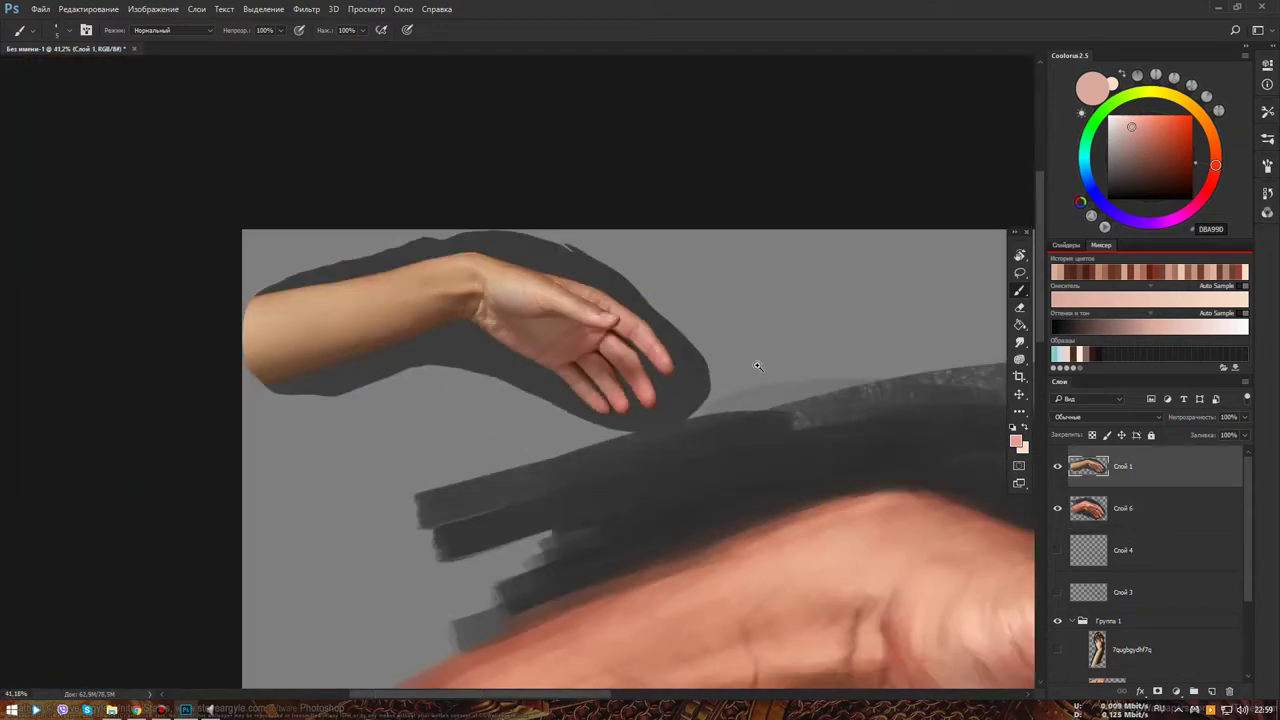
scroll(540, 344, "up", 5)
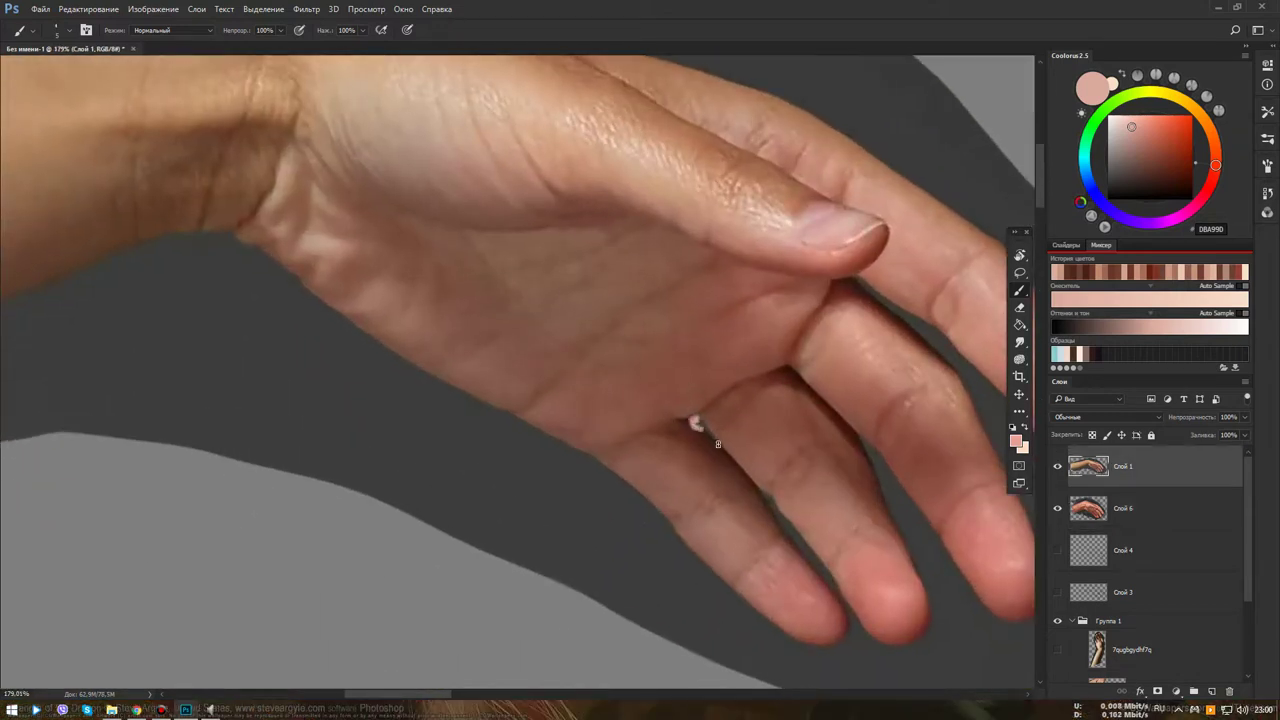
left_click_drag(717, 443, 765, 508)
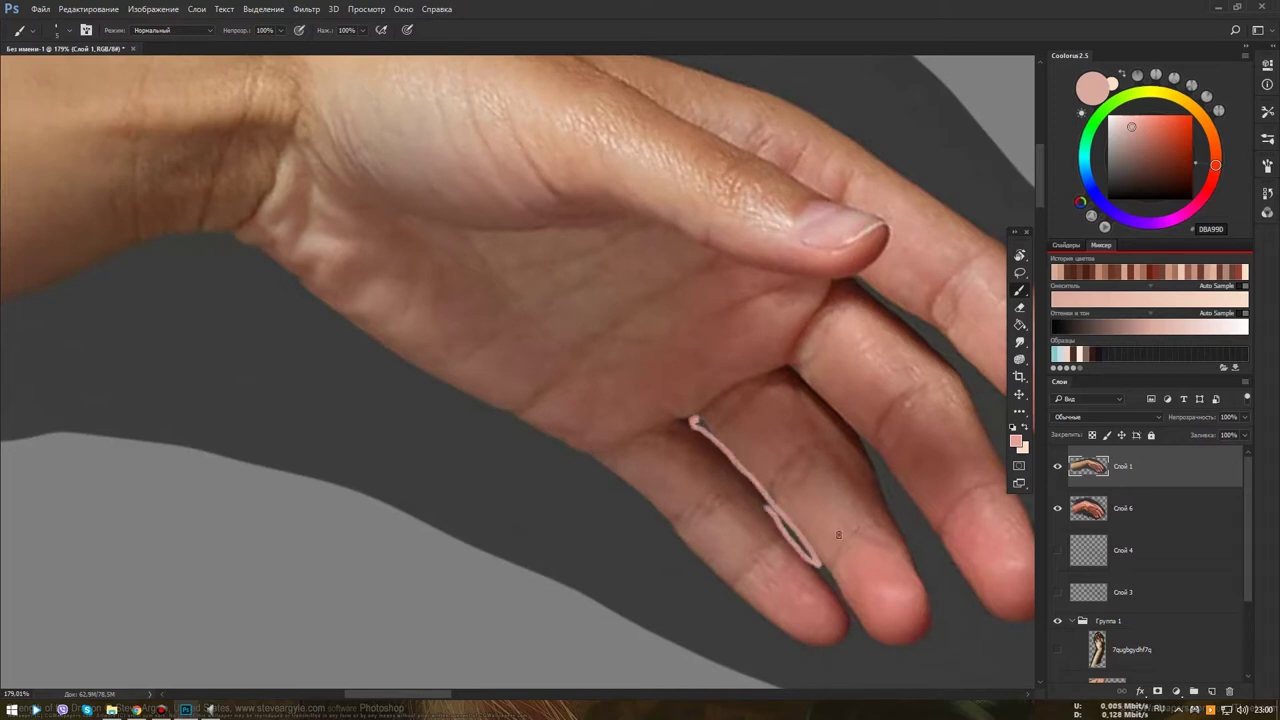
key("ctrl+z")
scroll(838, 534, "down", 5)
On Слой 6, sample a dark brown and repaint the crease between the fingers
key("alt+bracketleft")
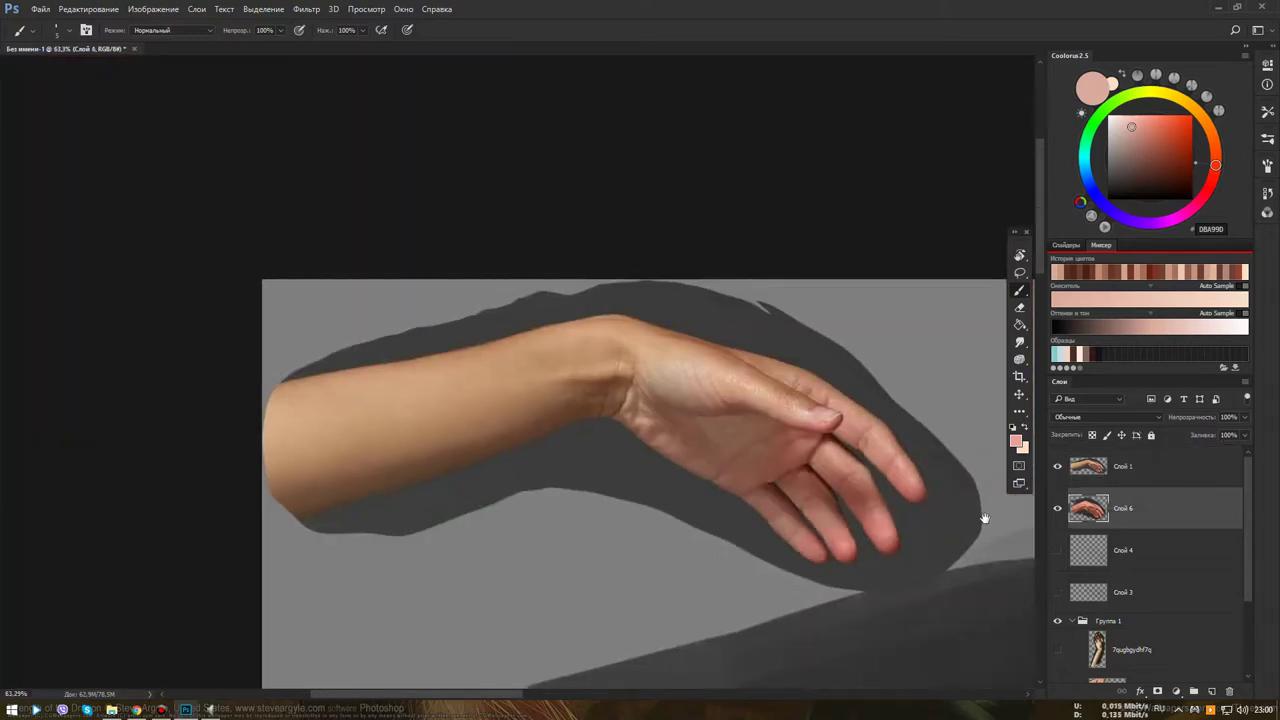
scroll(788, 469, "up", 2)
mouse_move(592, 254)
left_mouse_down()
mouse_move(720, 491)
mouse_move(500, 417)
mouse_move(646, 457)
left_mouse_up()
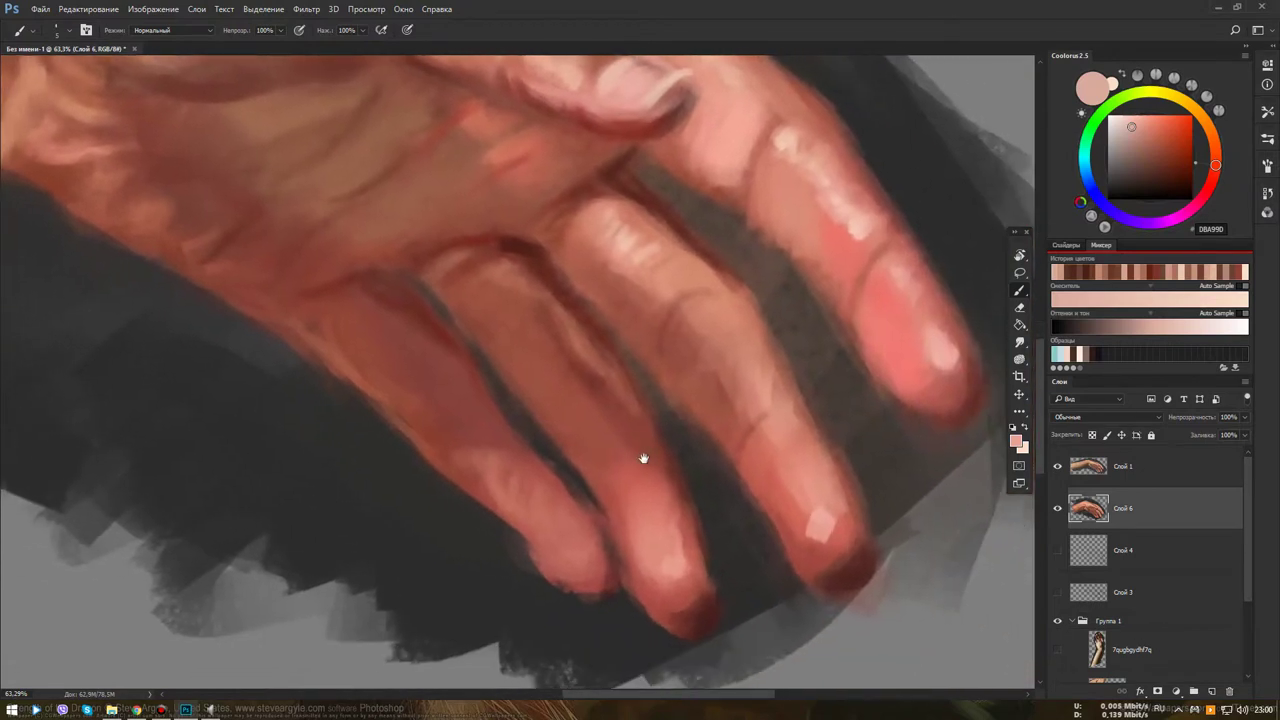
left_click(522, 242, "alt")
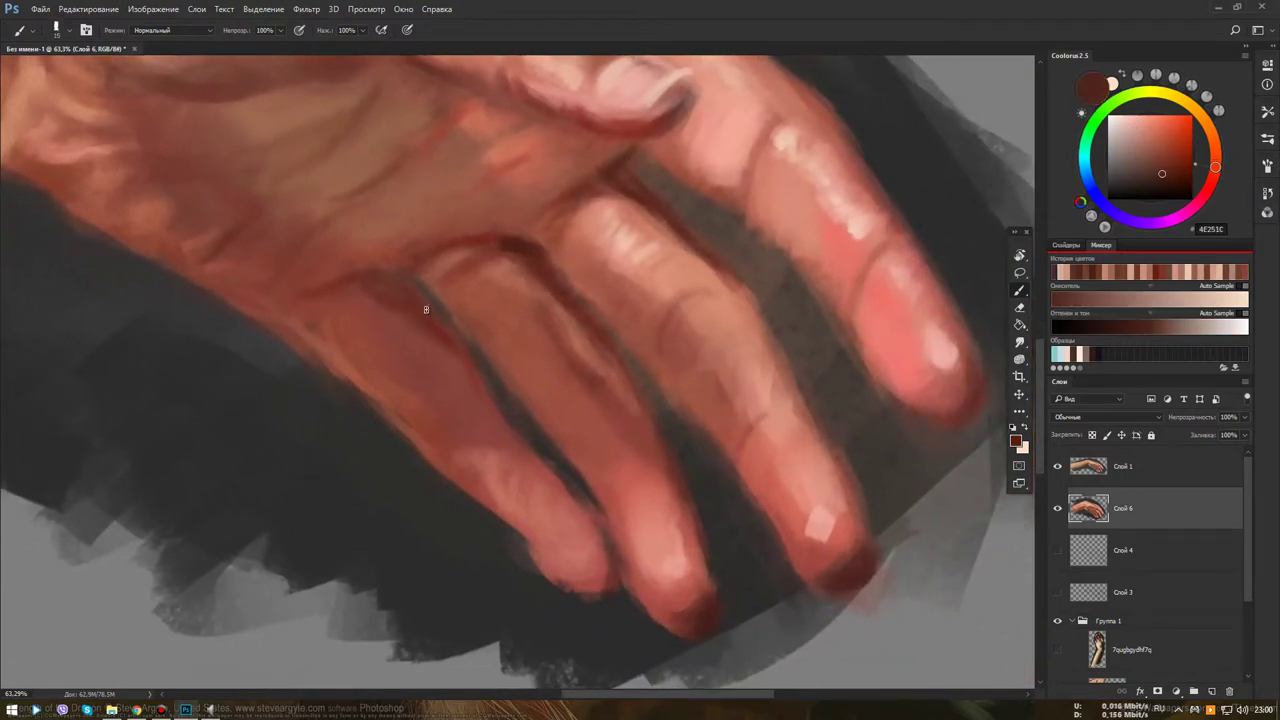
mouse_move(446, 337)
left_mouse_down()
mouse_move(406, 277)
mouse_move(571, 466)
left_mouse_up()
Dab dark red onto the shadow between the fingers and the knuckle crease
left_click(364, 460, "alt")
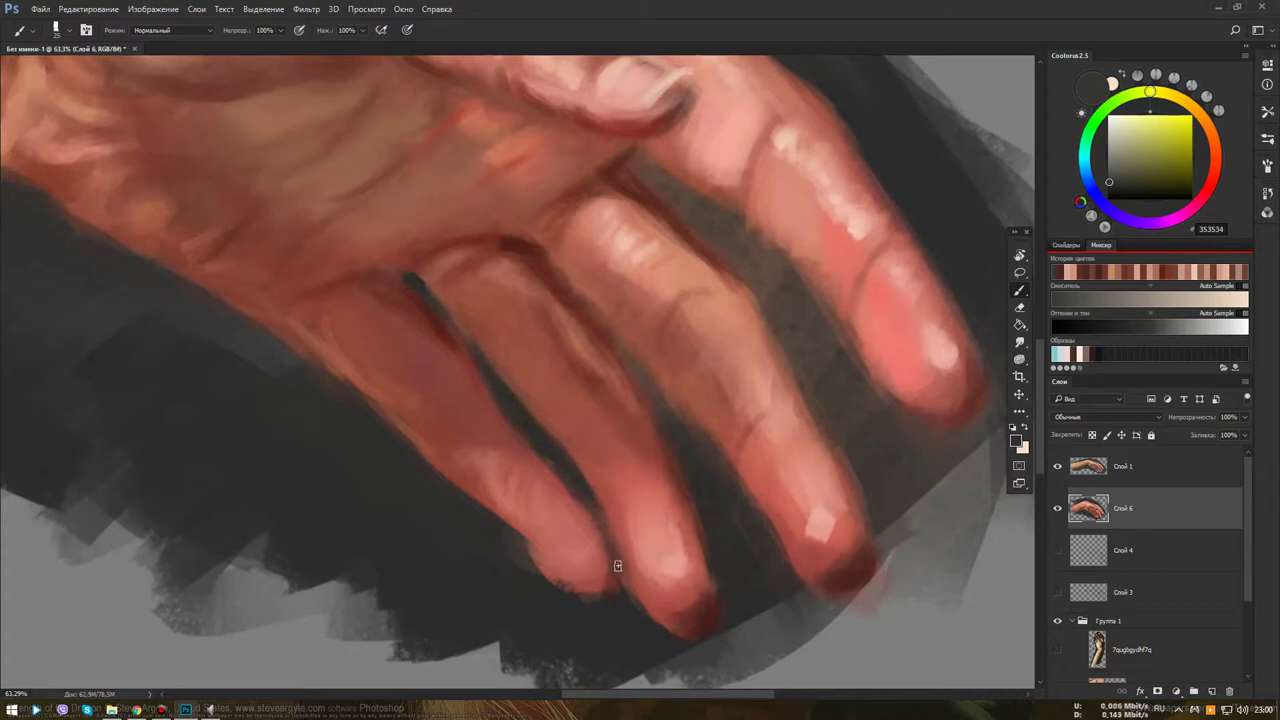
left_click(444, 318, "alt")
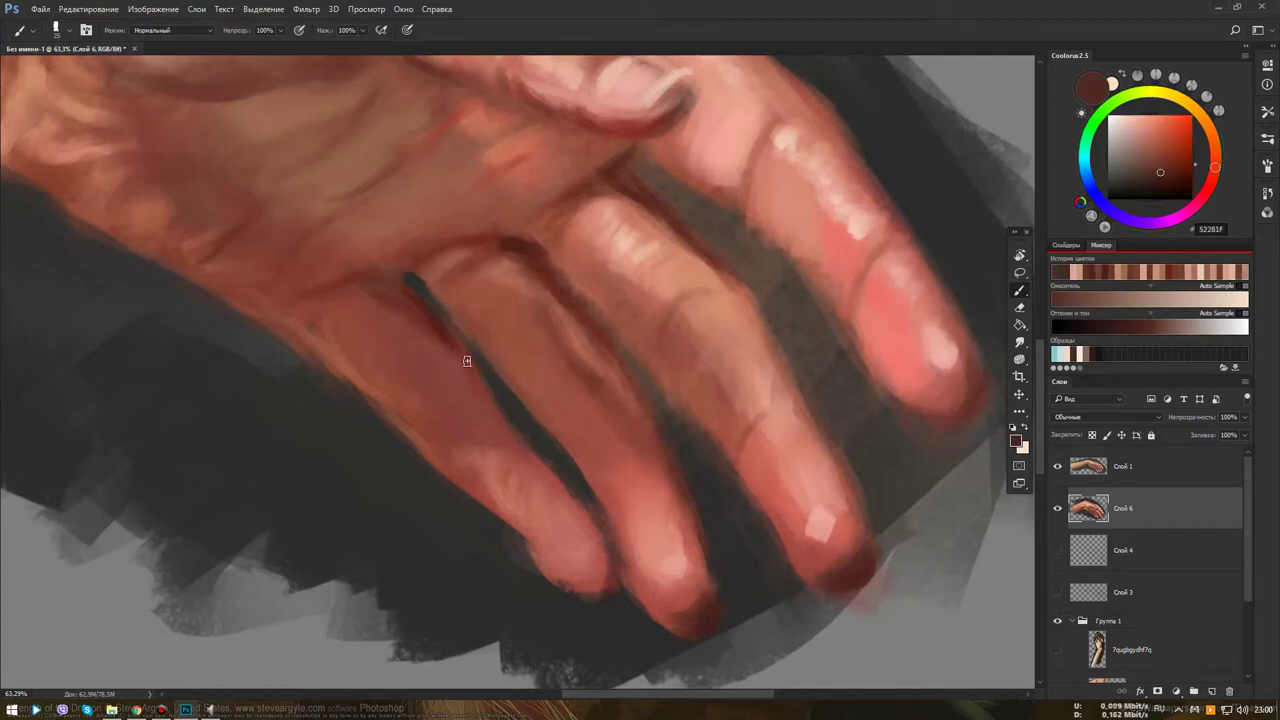
left_click(411, 271)
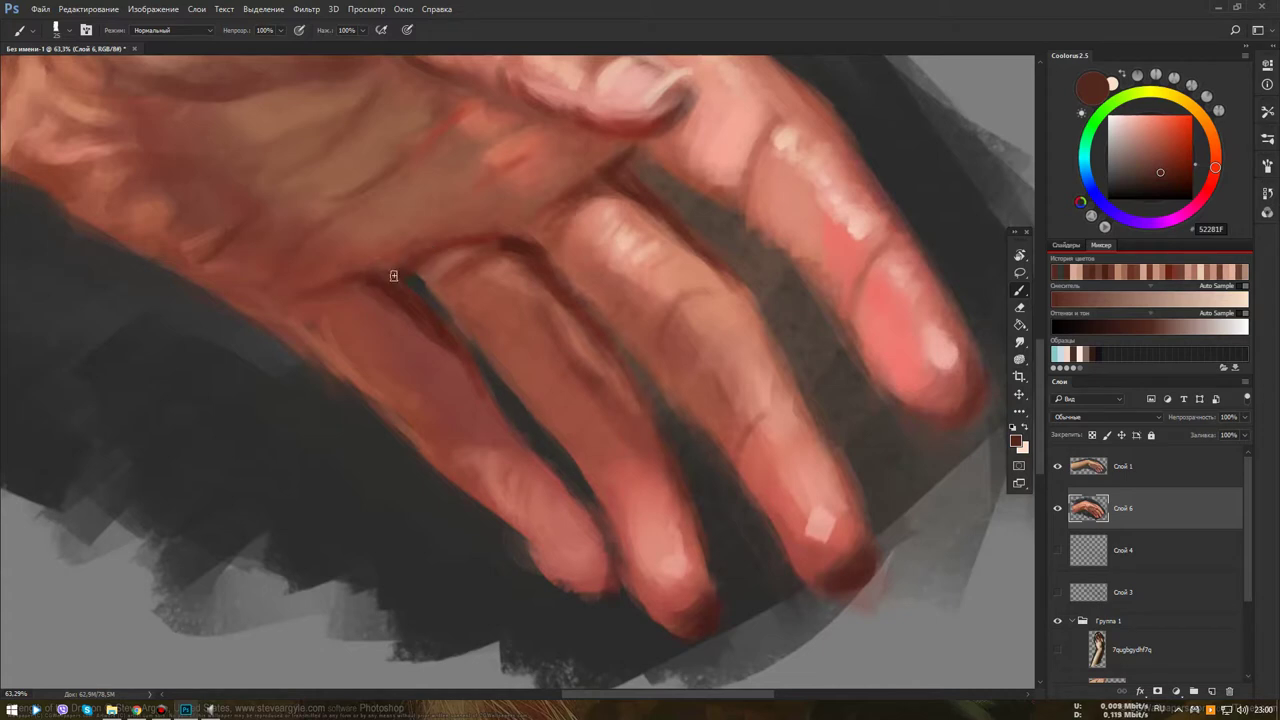
left_click(520, 238)
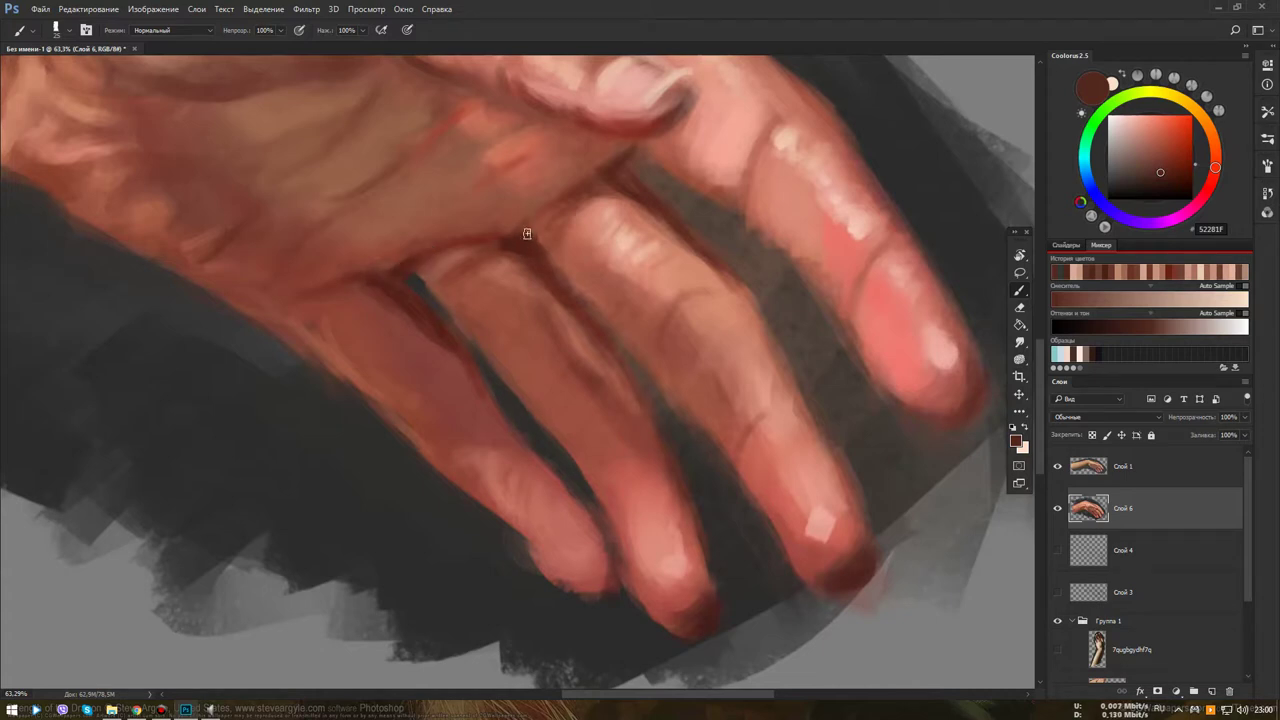
Darken the lower-finger shadow with grey, then sample reddish tones ending on 96554A
left_click(714, 500, "alt")
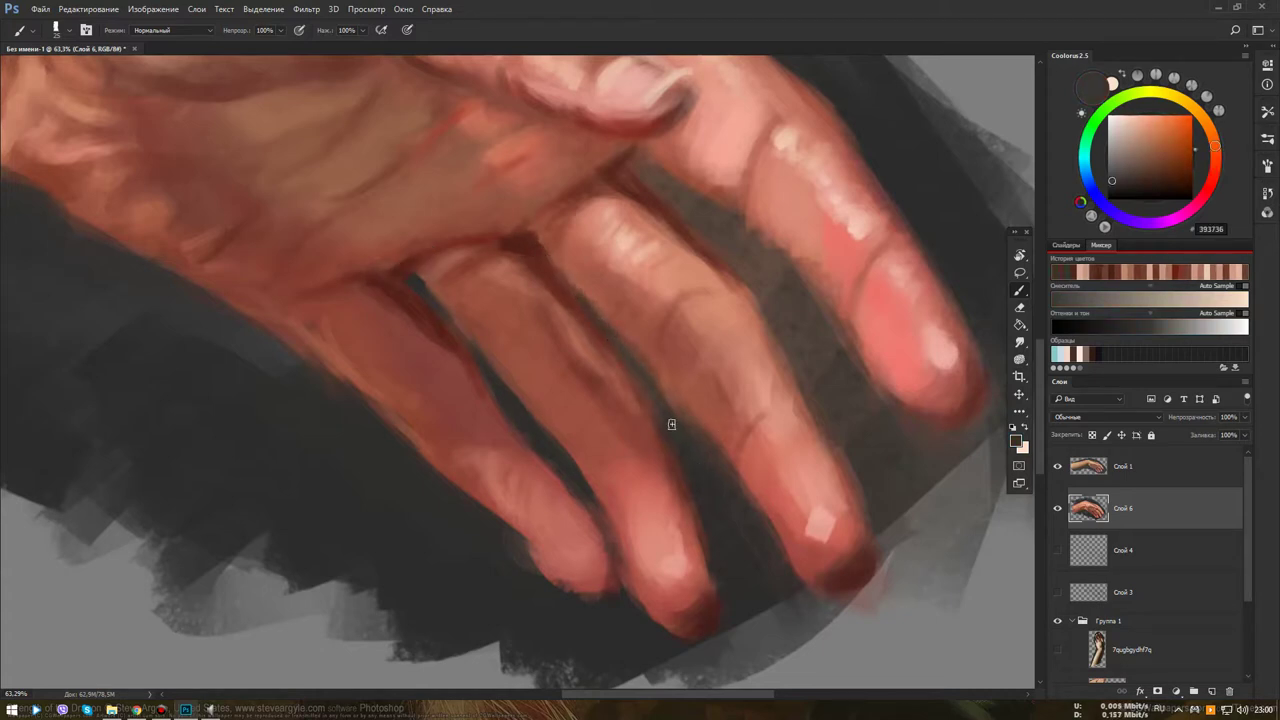
left_click_drag(676, 424, 645, 372)
left_click(679, 493, "alt")
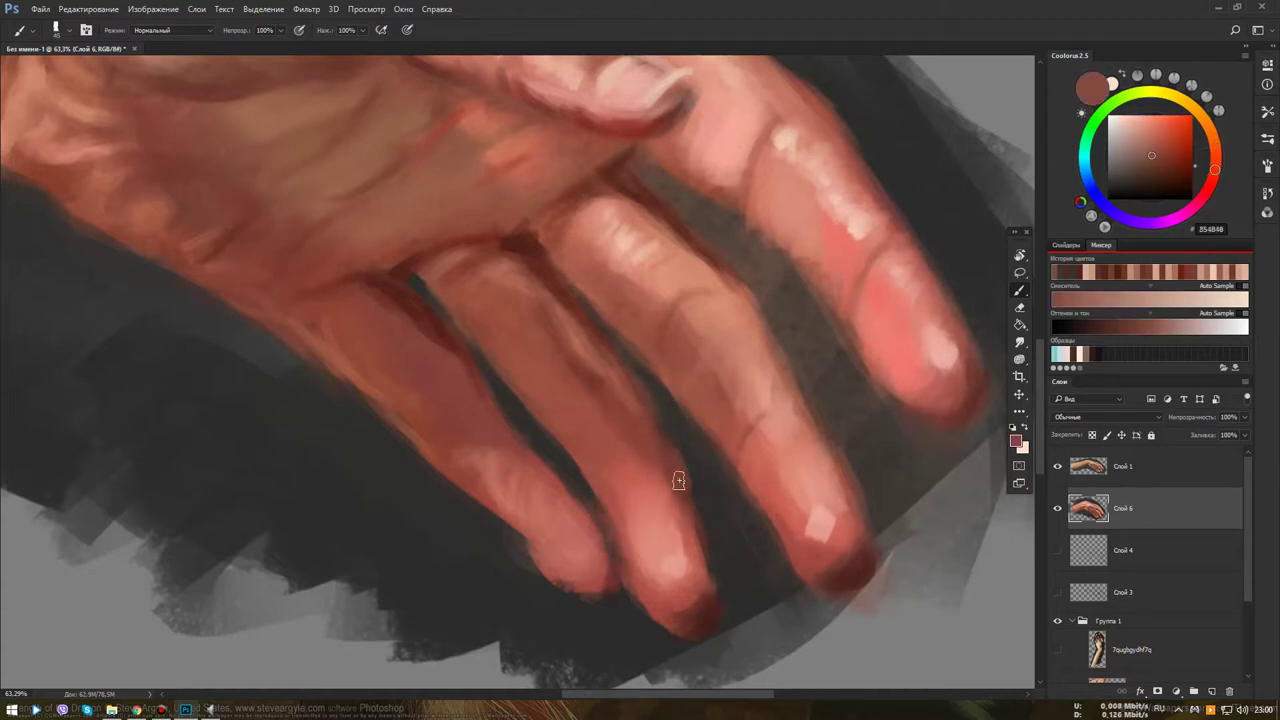
left_click(703, 608, "alt")
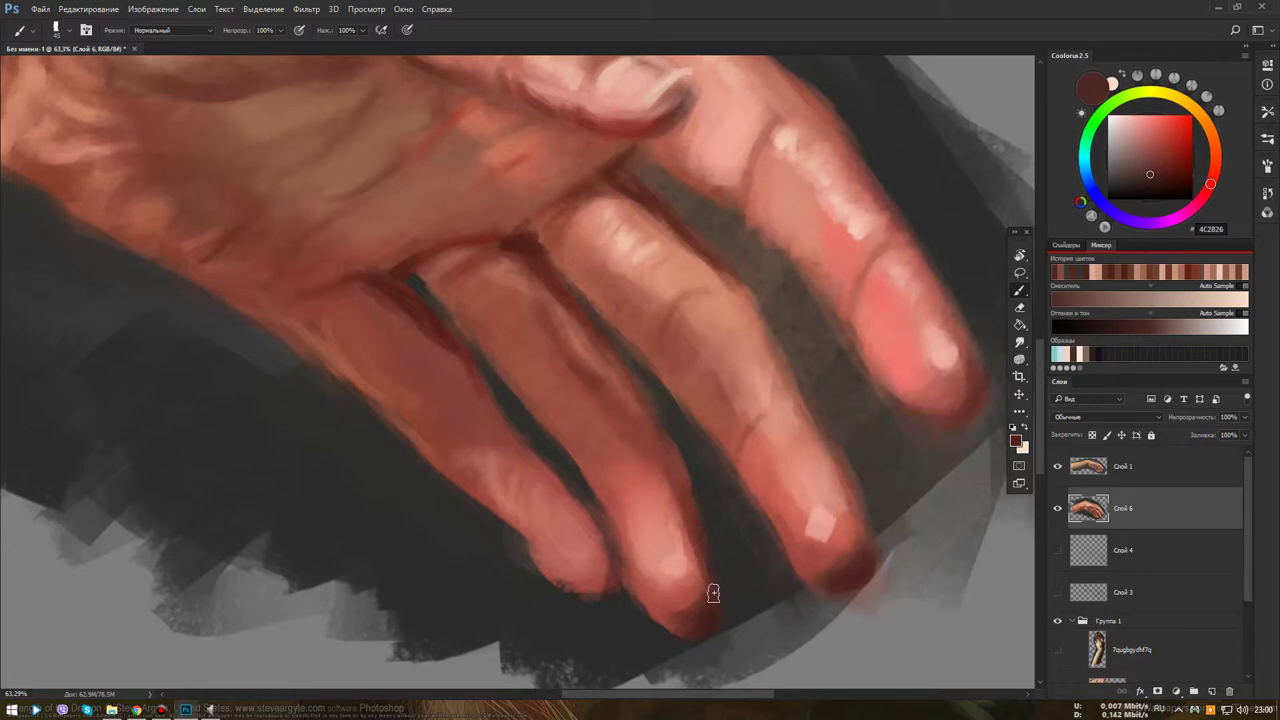
left_click(686, 514, "alt")
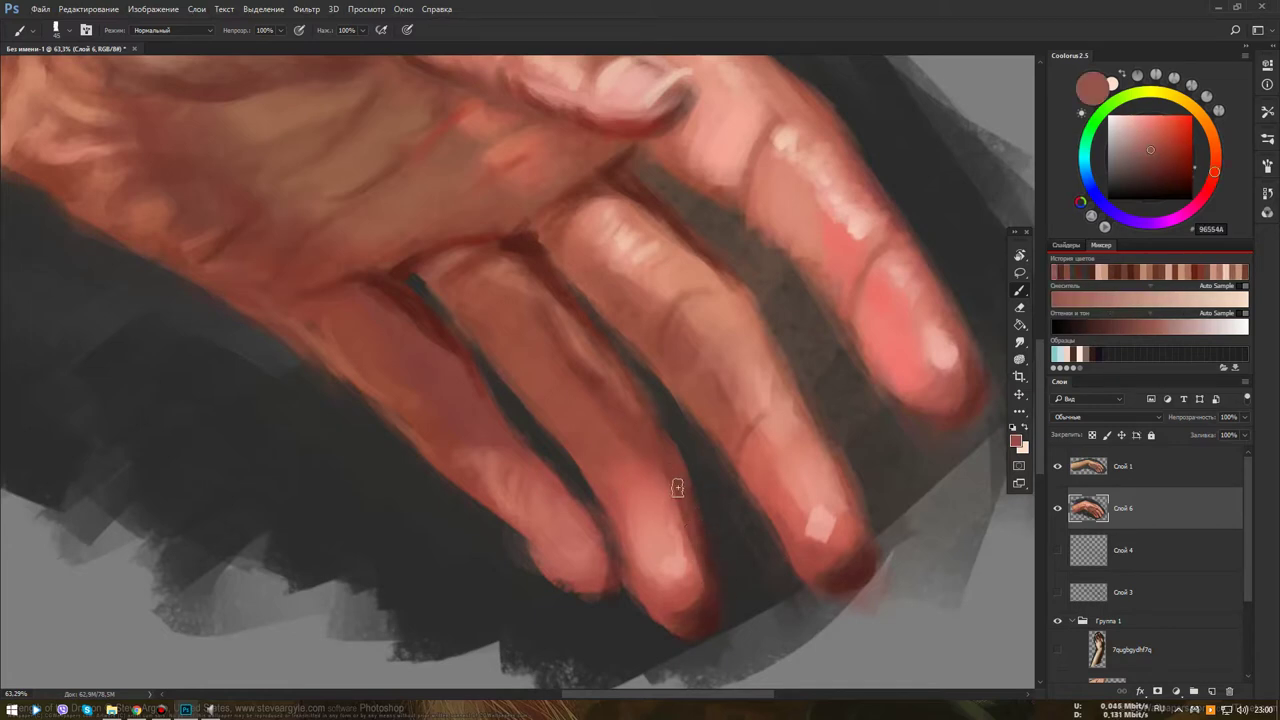
scroll(720, 545, "down", 5)
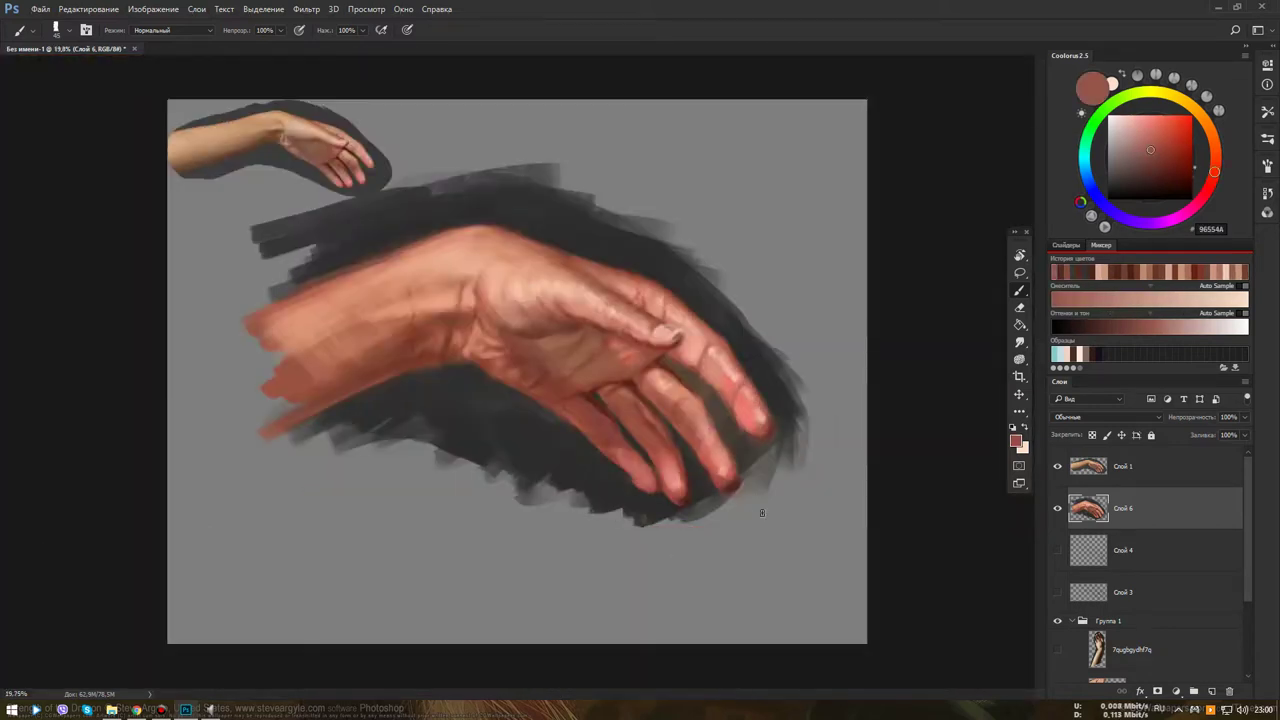
scroll(740, 515, "down", 2)
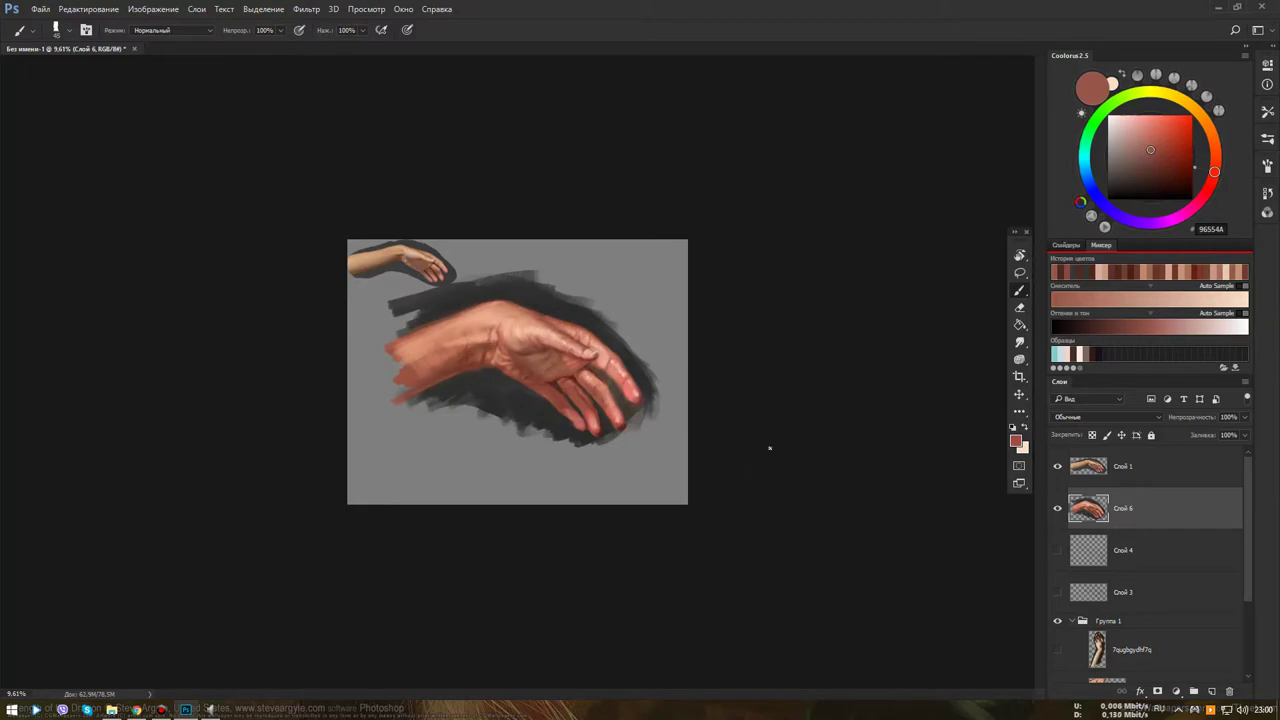
scroll(547, 334, "up", 4)
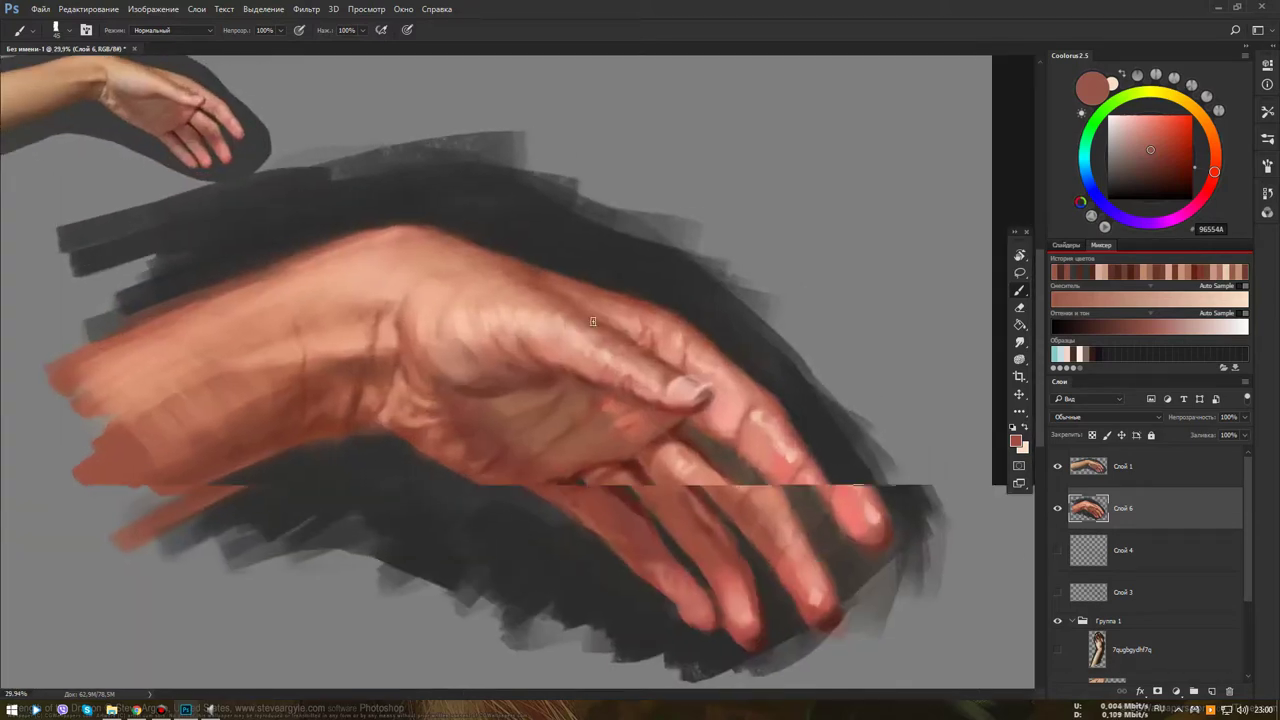
left_click(598, 418, "alt")
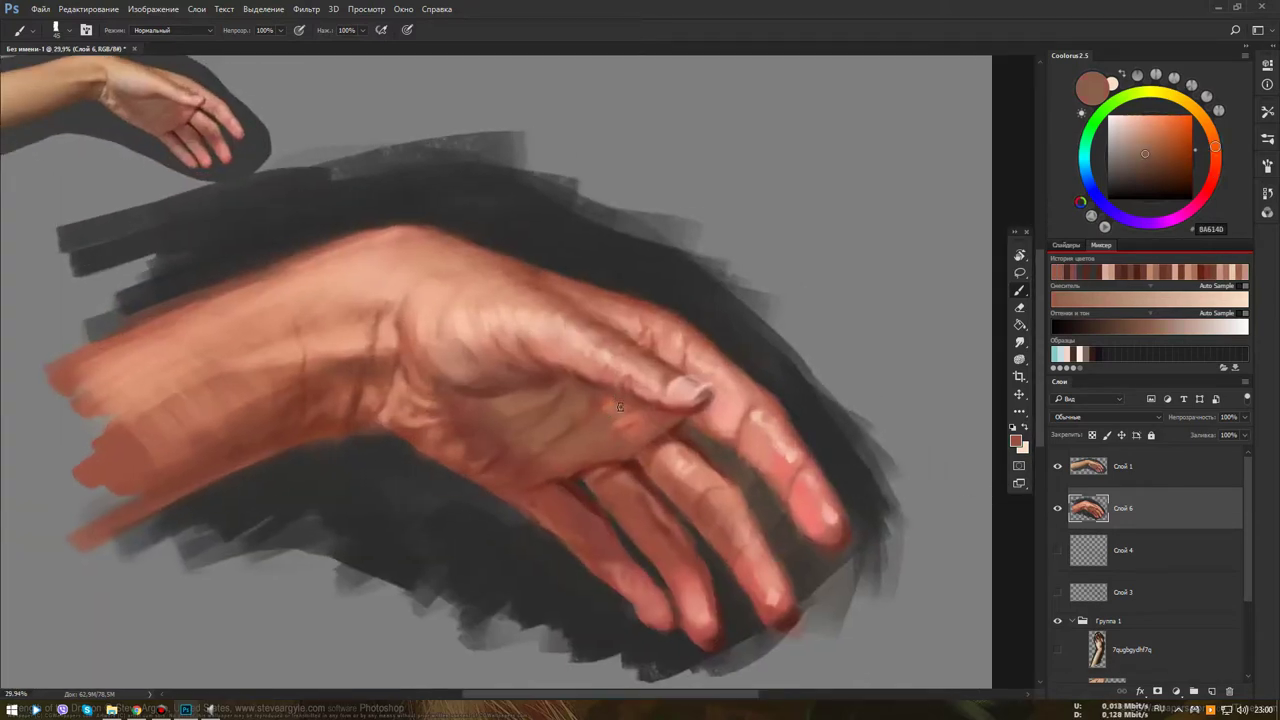
scroll(601, 459, "down", 3)
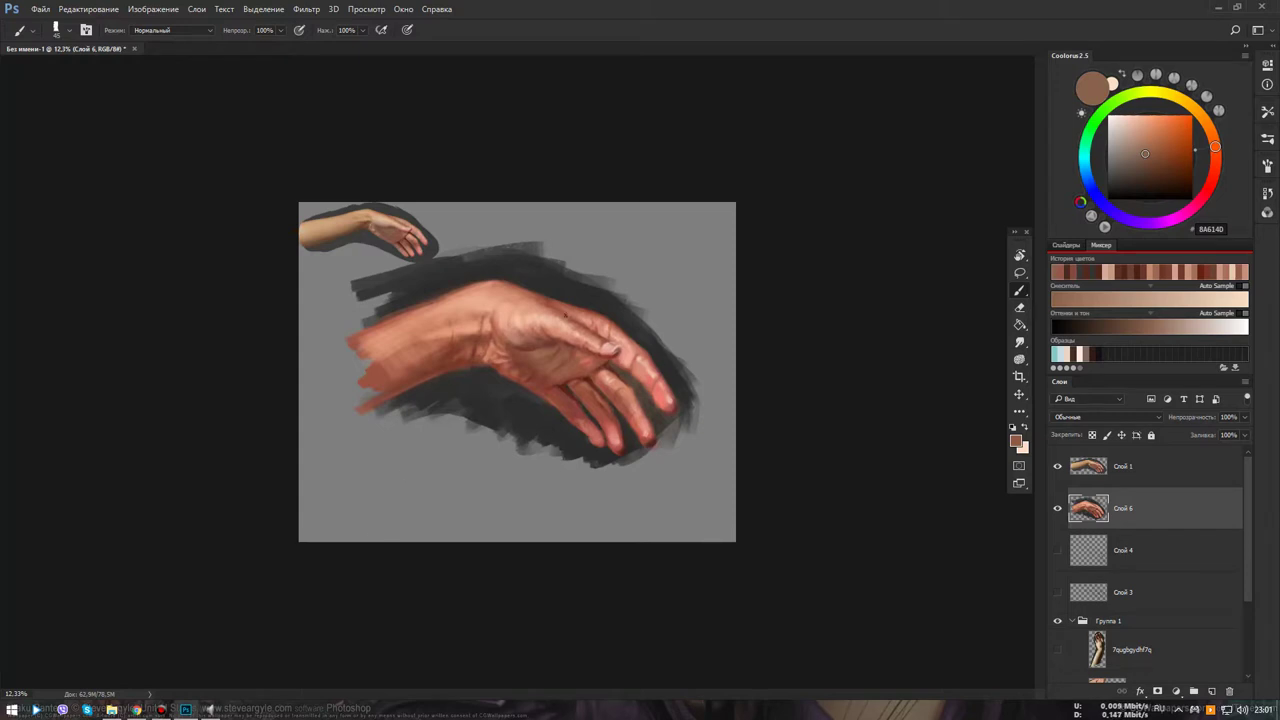
left_click(1057, 466)
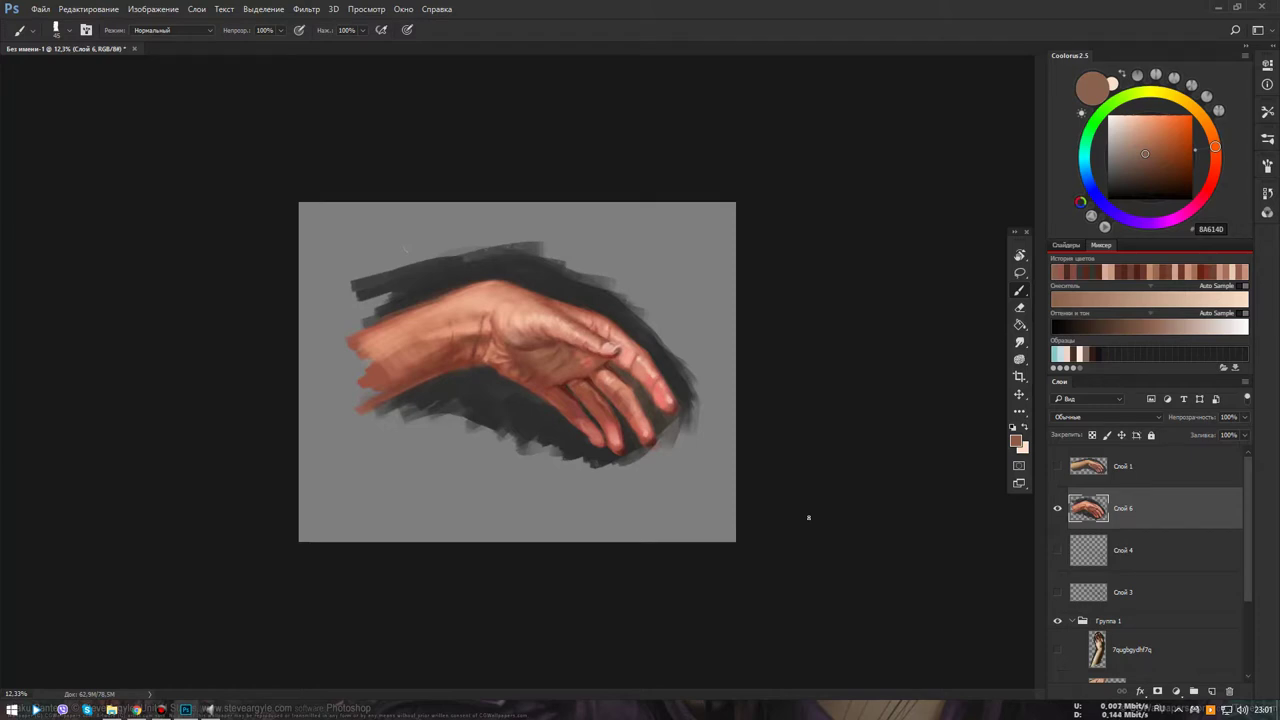
Zoom in and eyedrop browns from the wrist and fingers, ending on palm tone 9A624B
left_click_drag(505, 353, 600, 320)
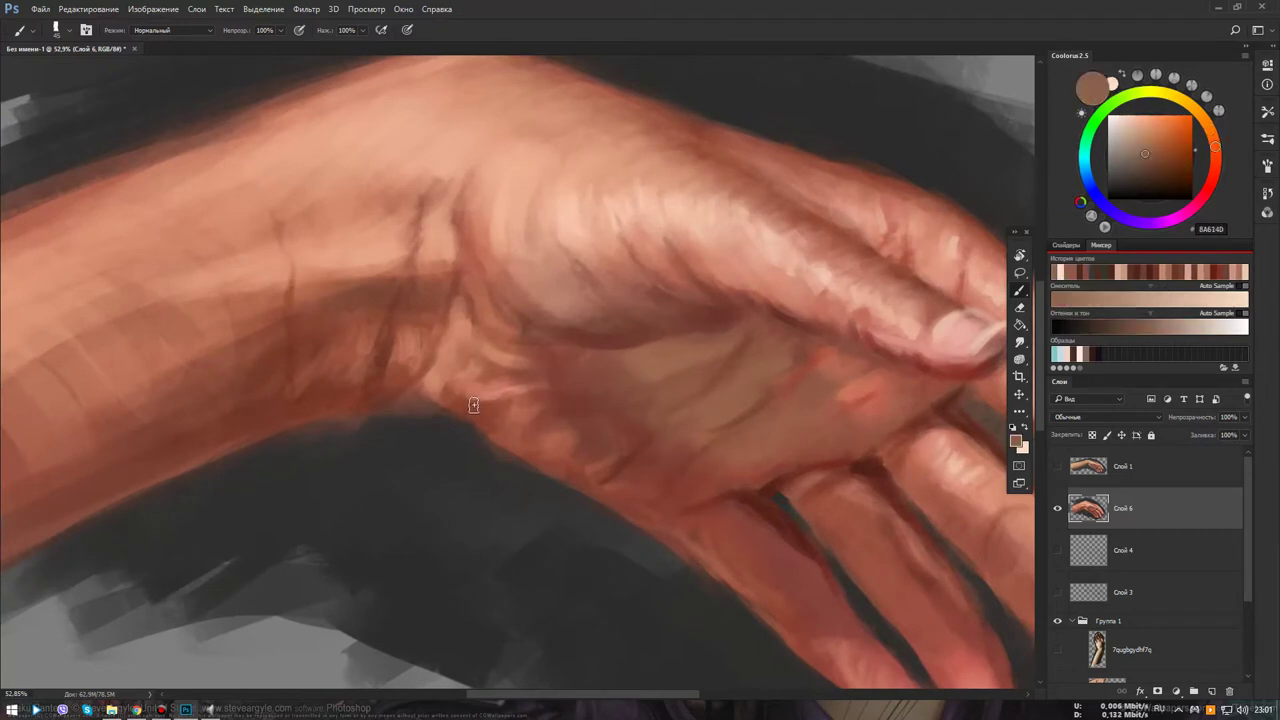
left_click(474, 404, "alt")
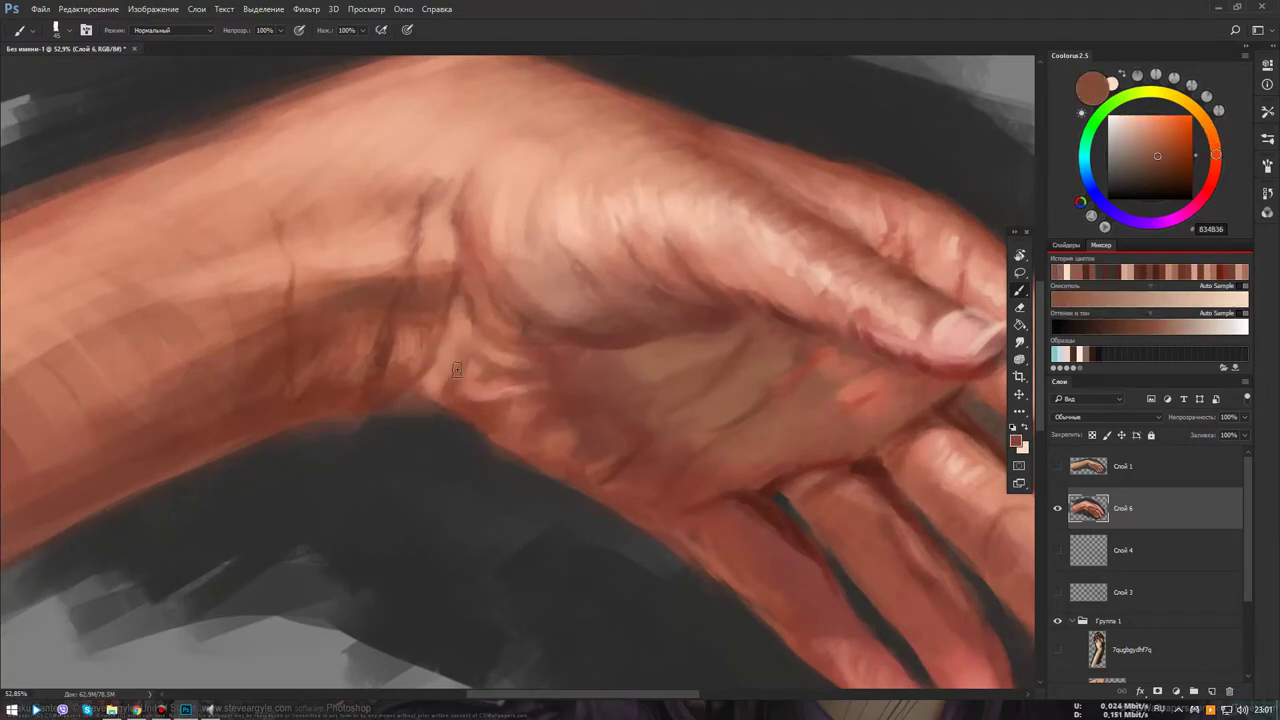
left_click(392, 346, "alt")
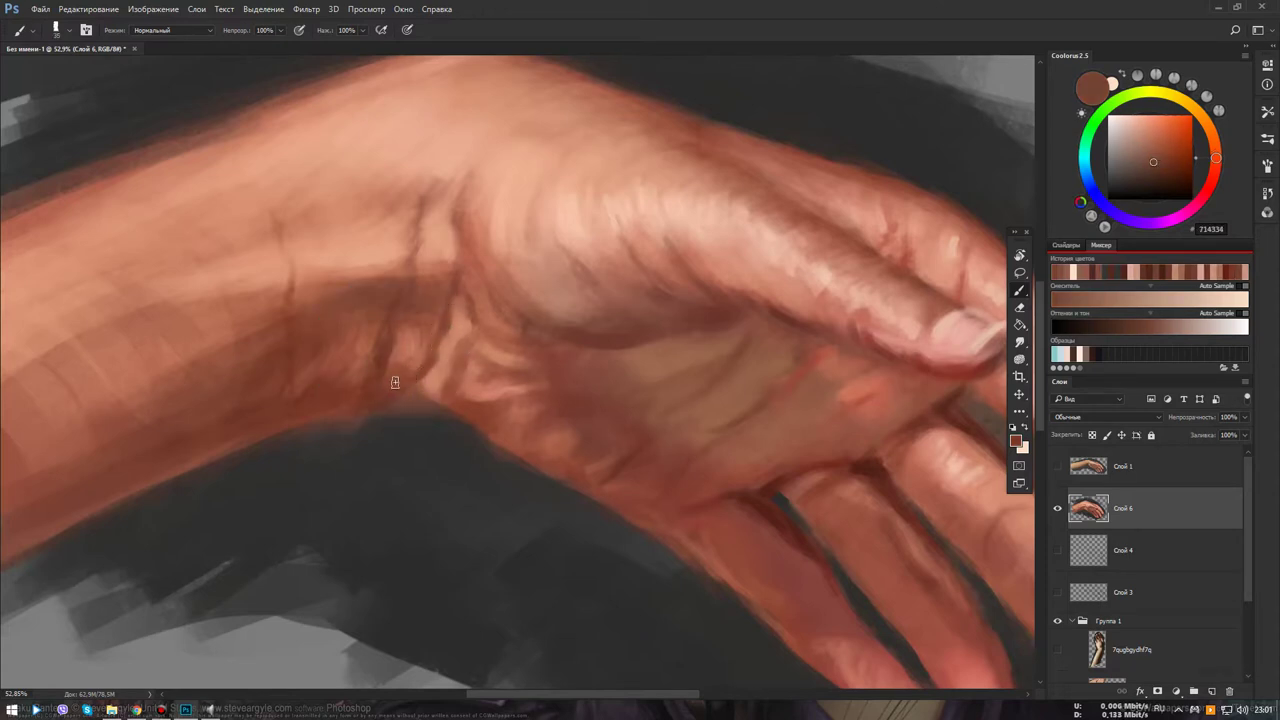
left_click(416, 430, "alt")
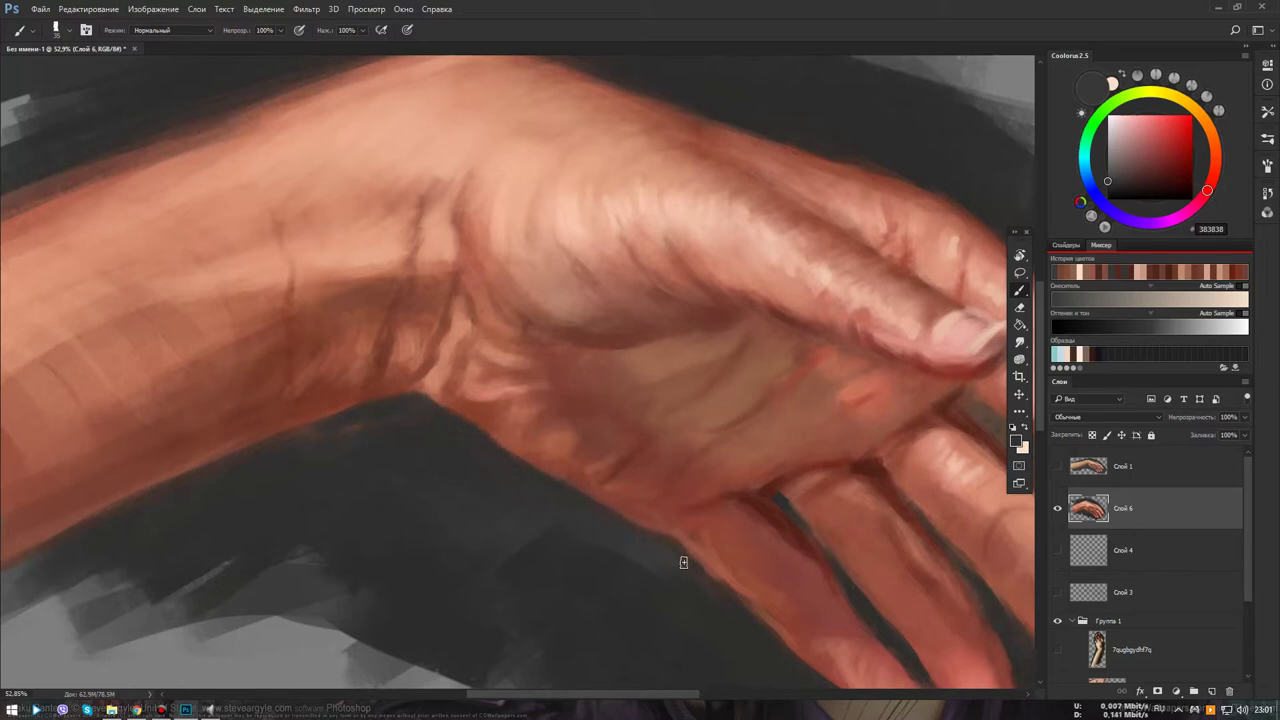
left_click_drag(589, 531, 486, 408)
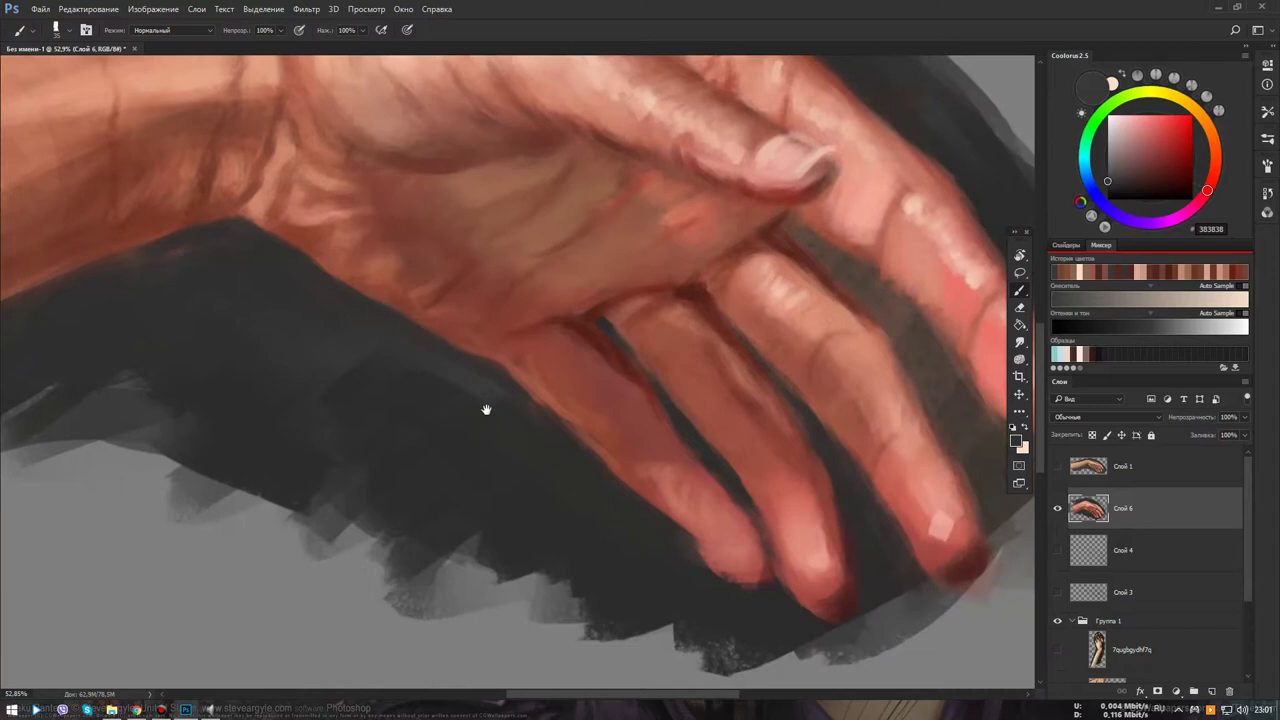
left_click(586, 334, "alt")
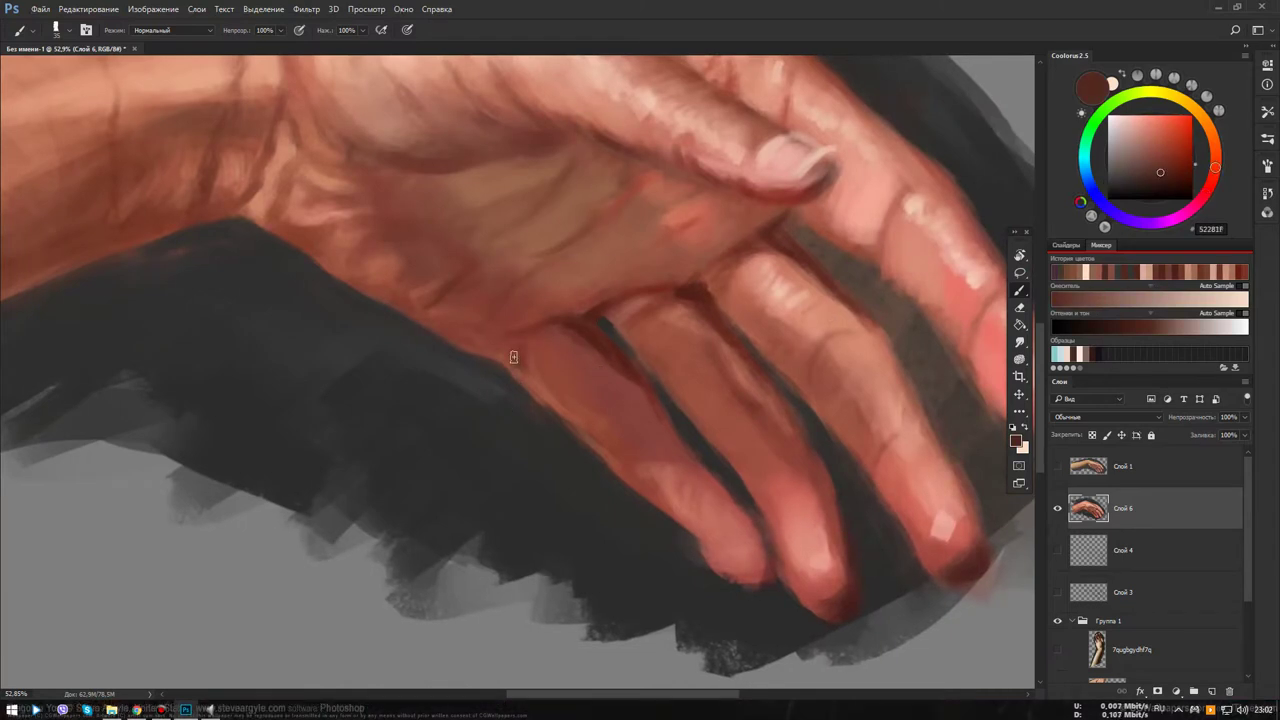
left_click_drag(606, 482, 508, 503)
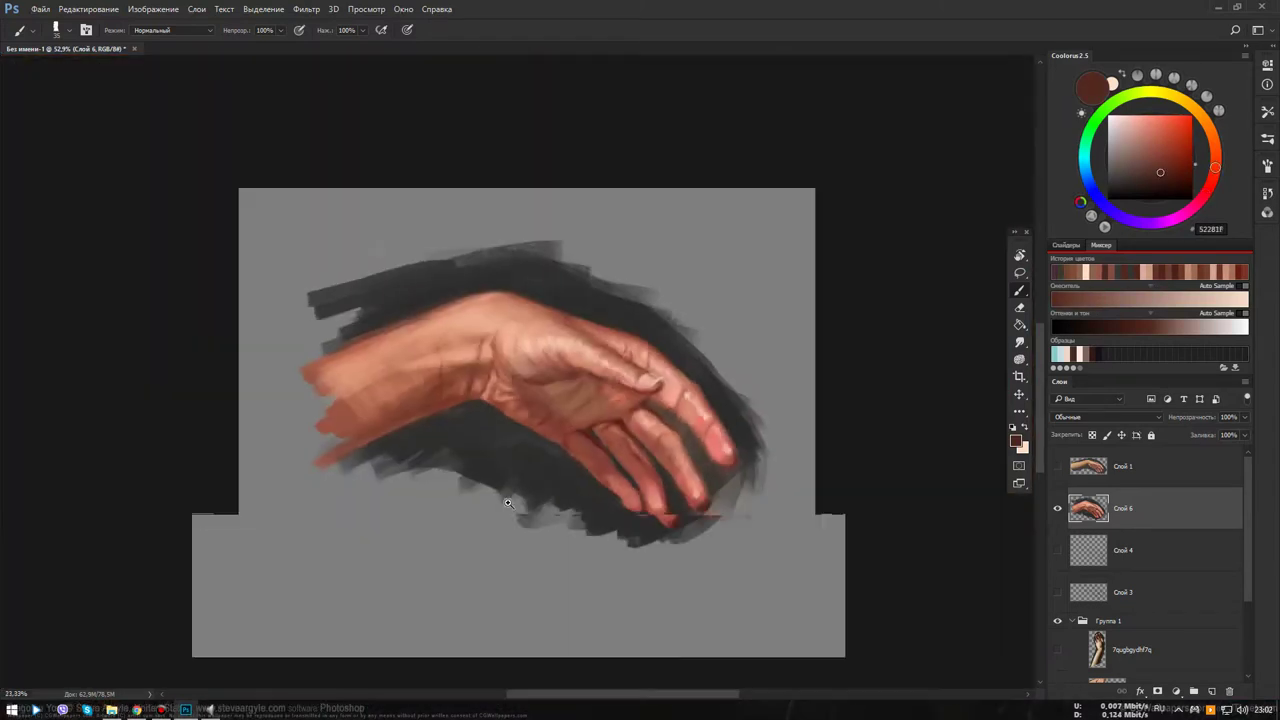
left_click(575, 455)
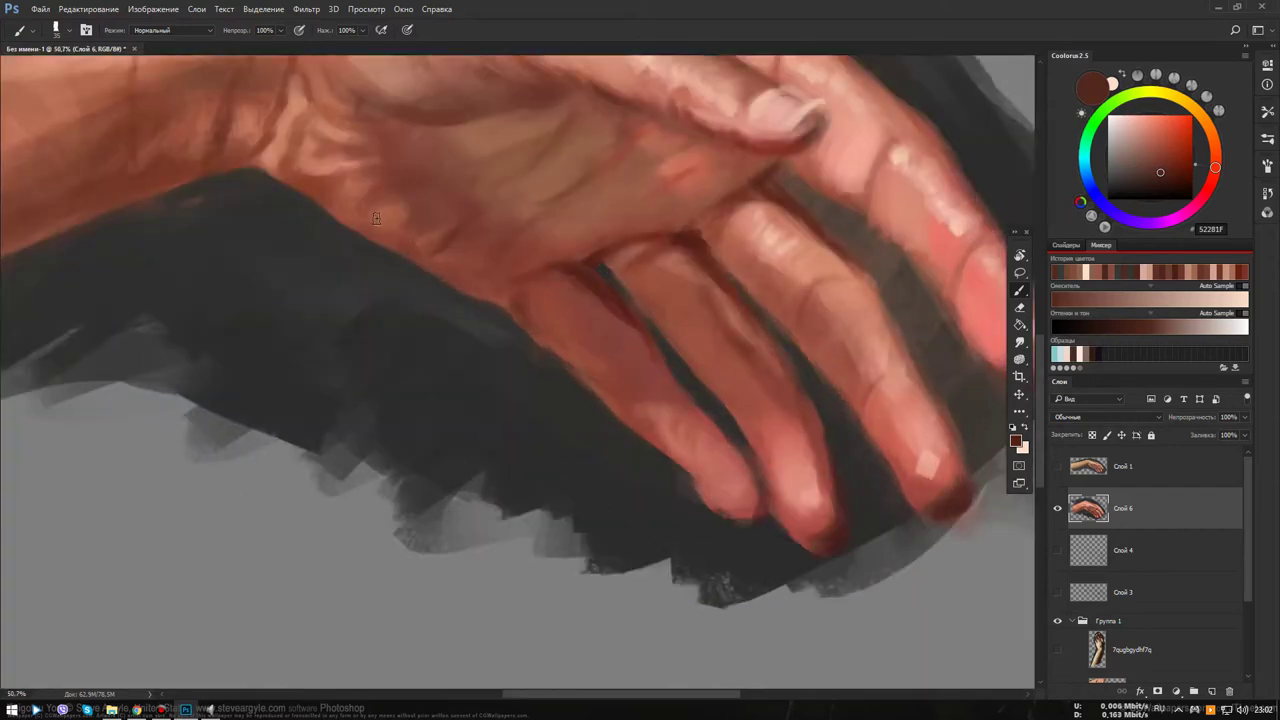
left_click(388, 226, "alt")
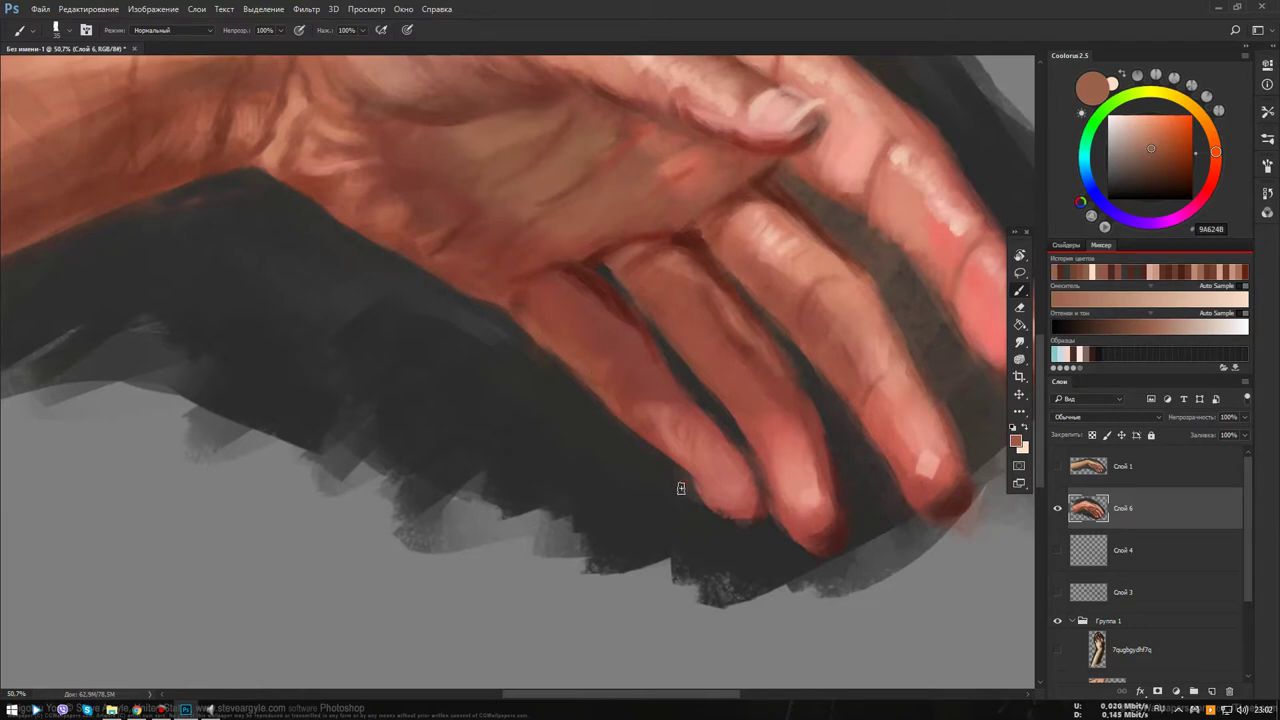
scroll(660, 450, "down", 3)
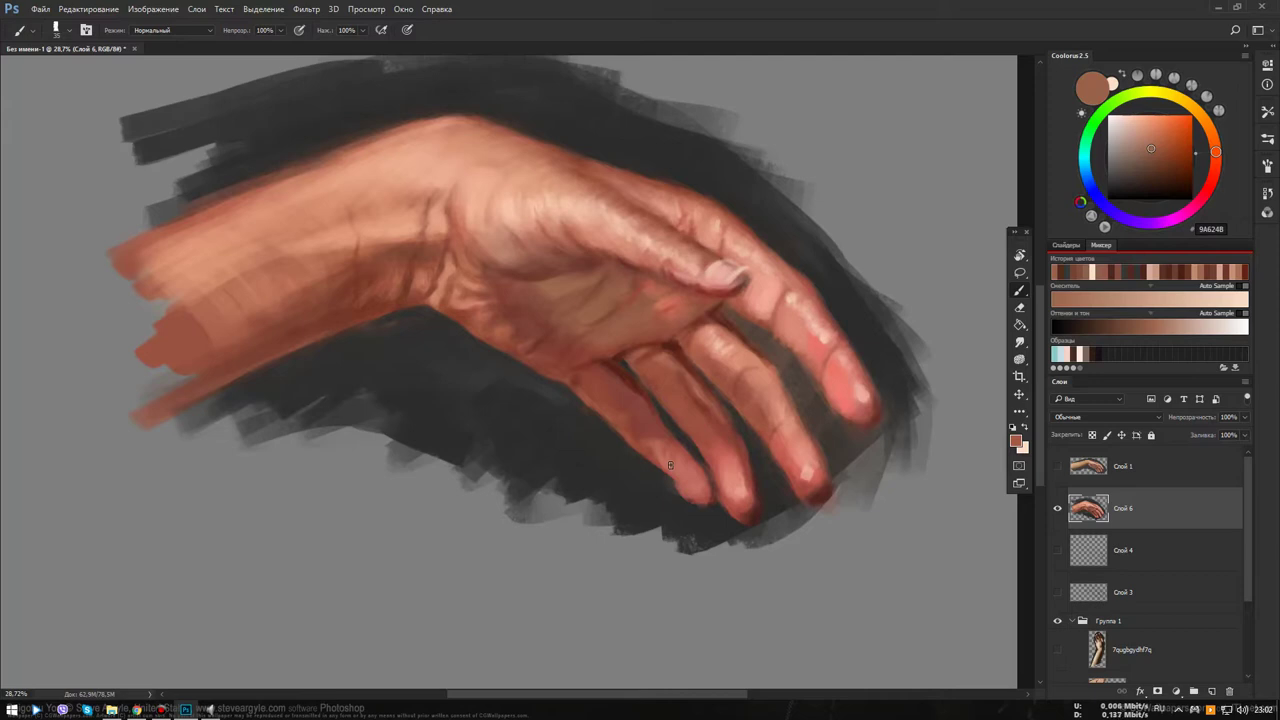
Set the colour to brick red AE4239 and paint a thin line along the thumbnail's edge
scroll(747, 272, "up", 5)
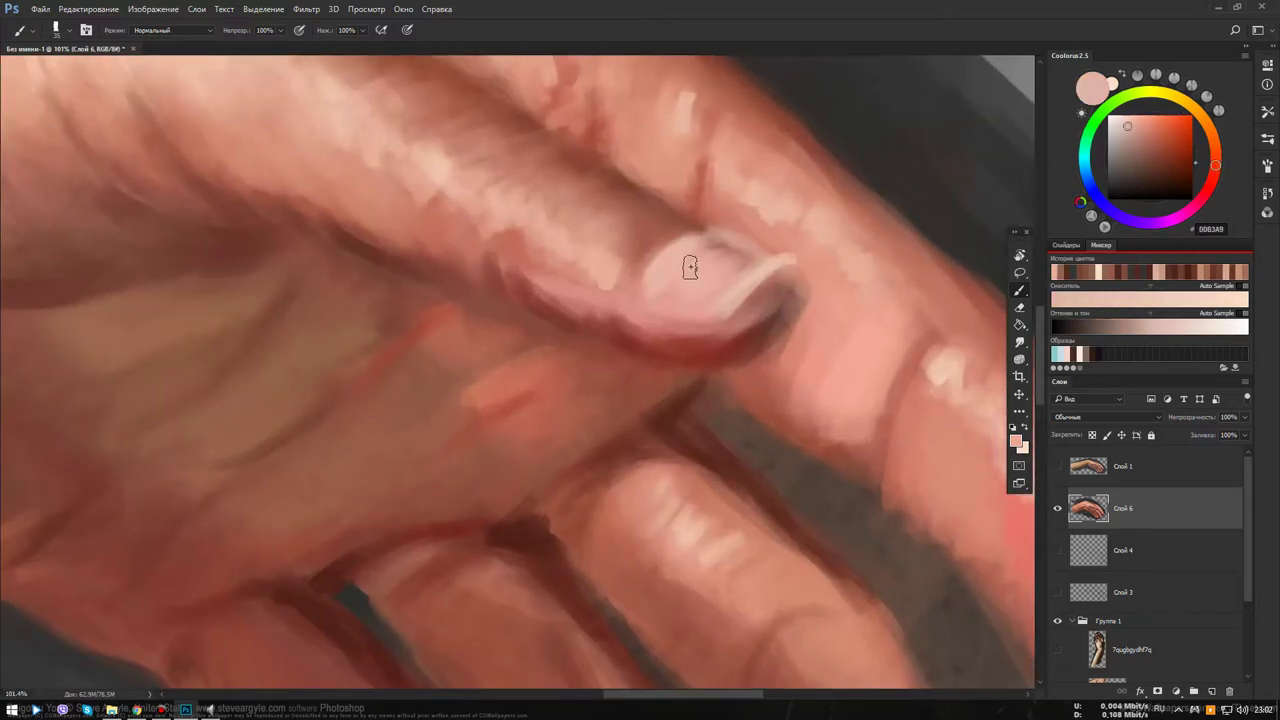
left_click(1162, 145)
left_click(1211, 168)
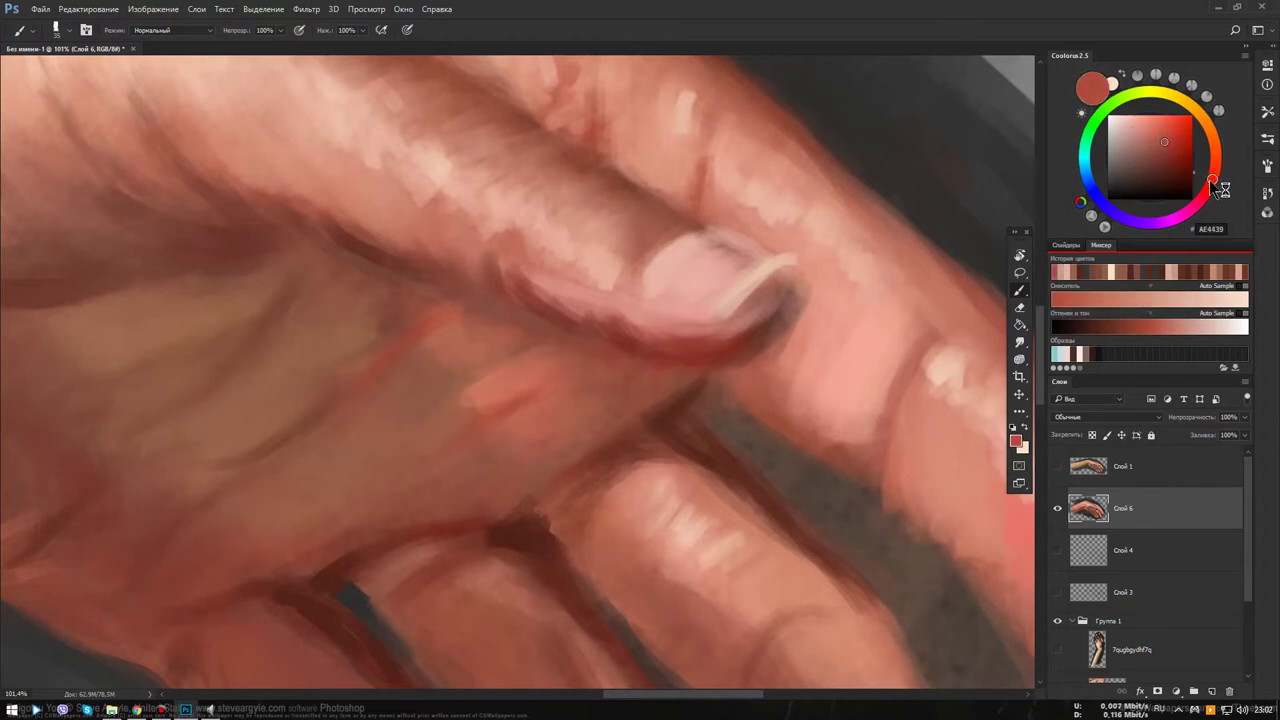
left_click(1211, 181)
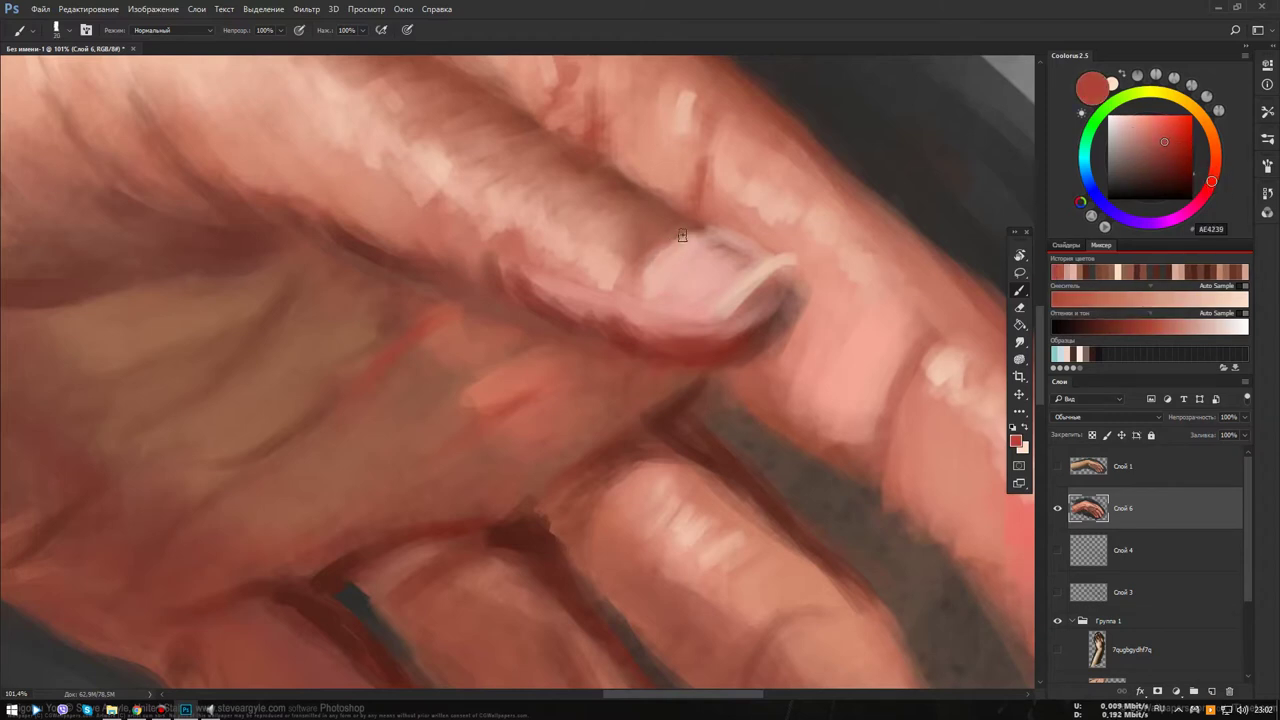
left_click_drag(682, 236, 640, 280)
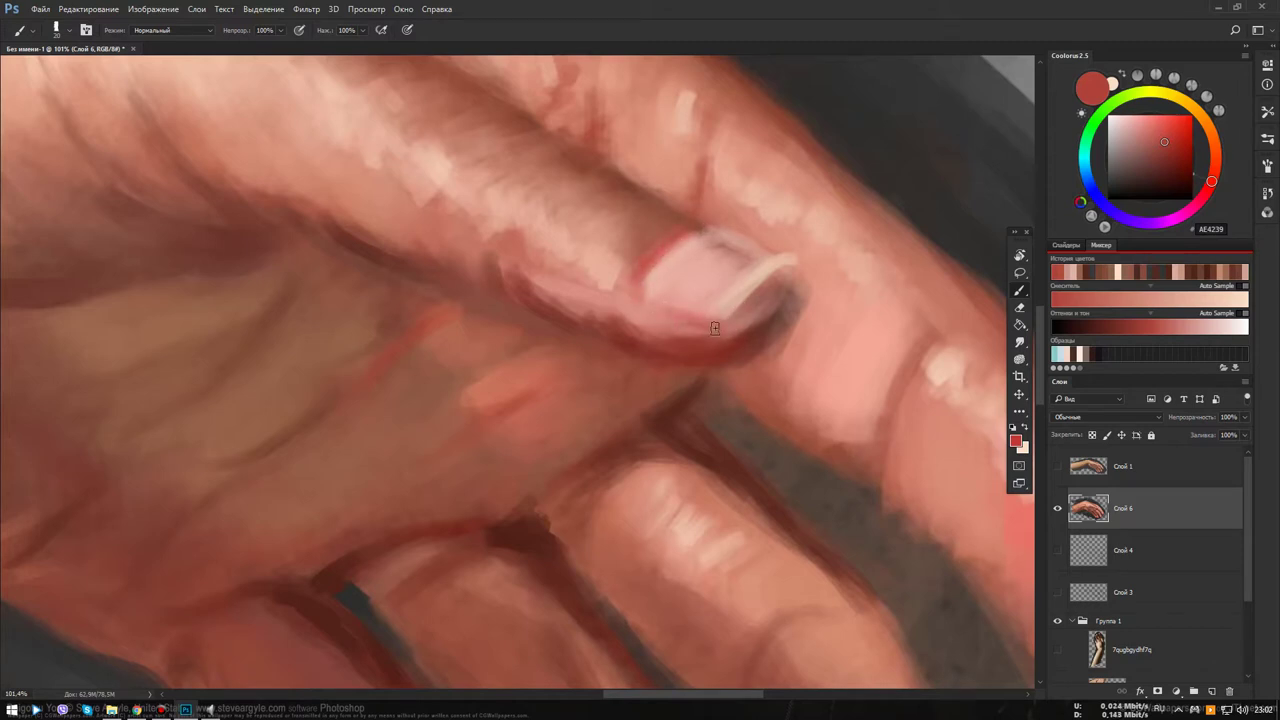
Pan and zoom out to view the whole hand painting on its canvas
scroll(710, 360, "down", 5)
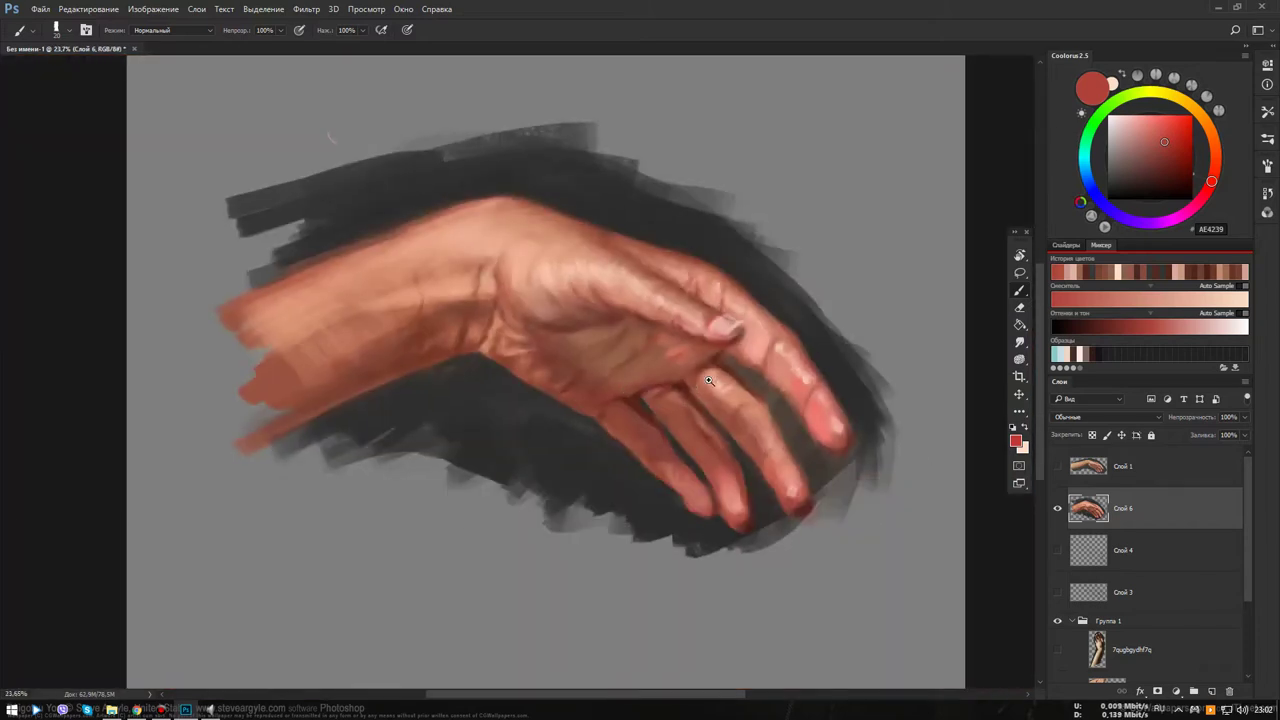
scroll(709, 380, "down", 2)
scroll(650, 370, "up", 4)
scroll(615, 384, "down", 1)
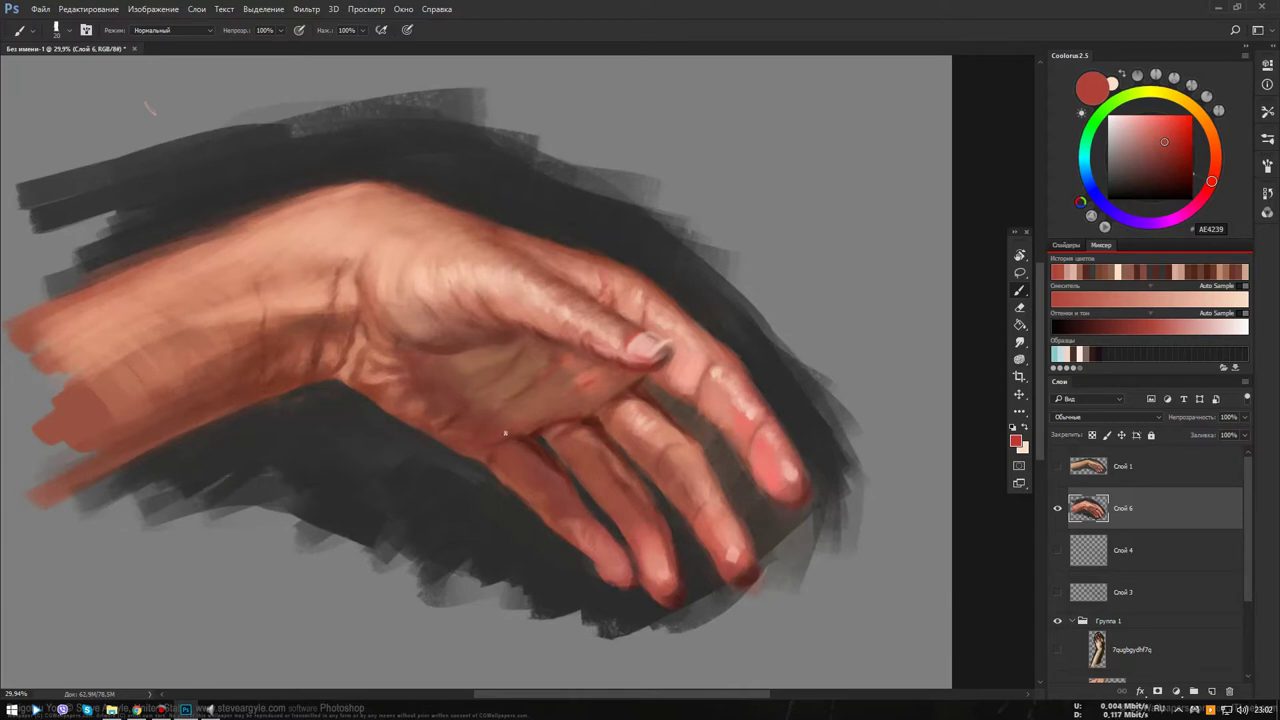
left_click_drag(517, 437, 563, 449)
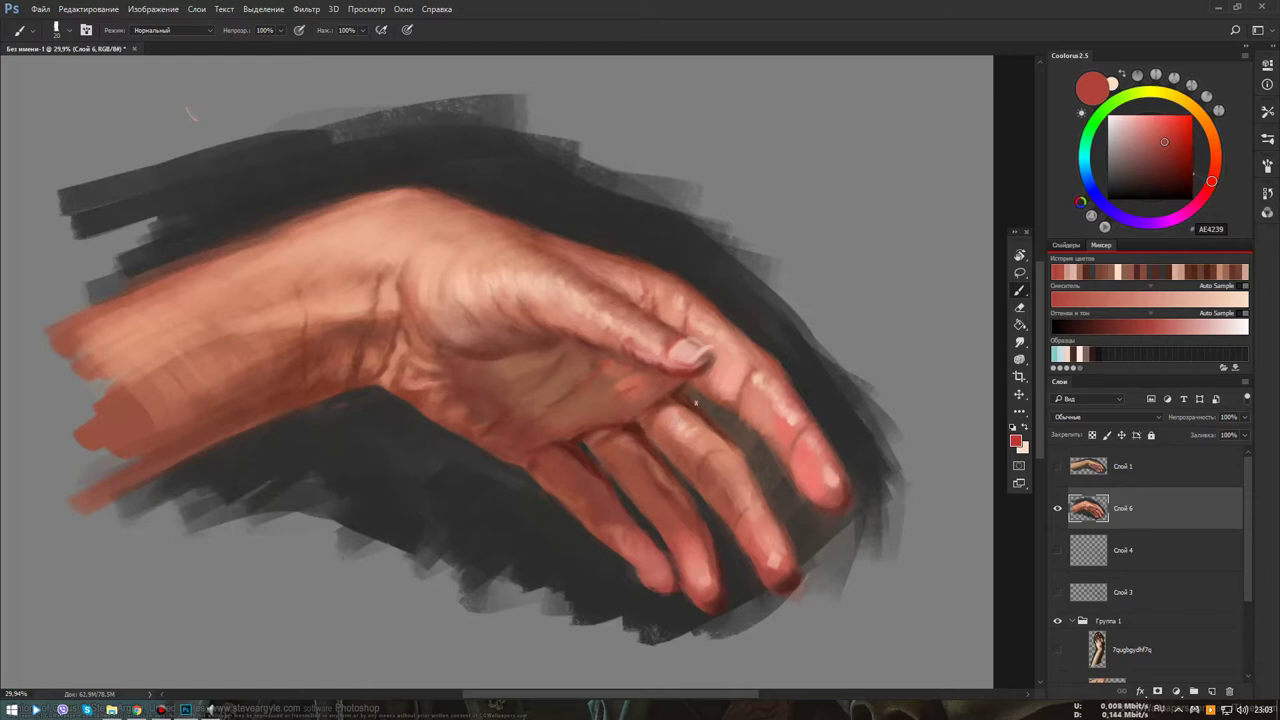
mouse_move(721, 561)
left_mouse_down()
mouse_move(669, 551)
mouse_move(667, 529)
left_mouse_up()
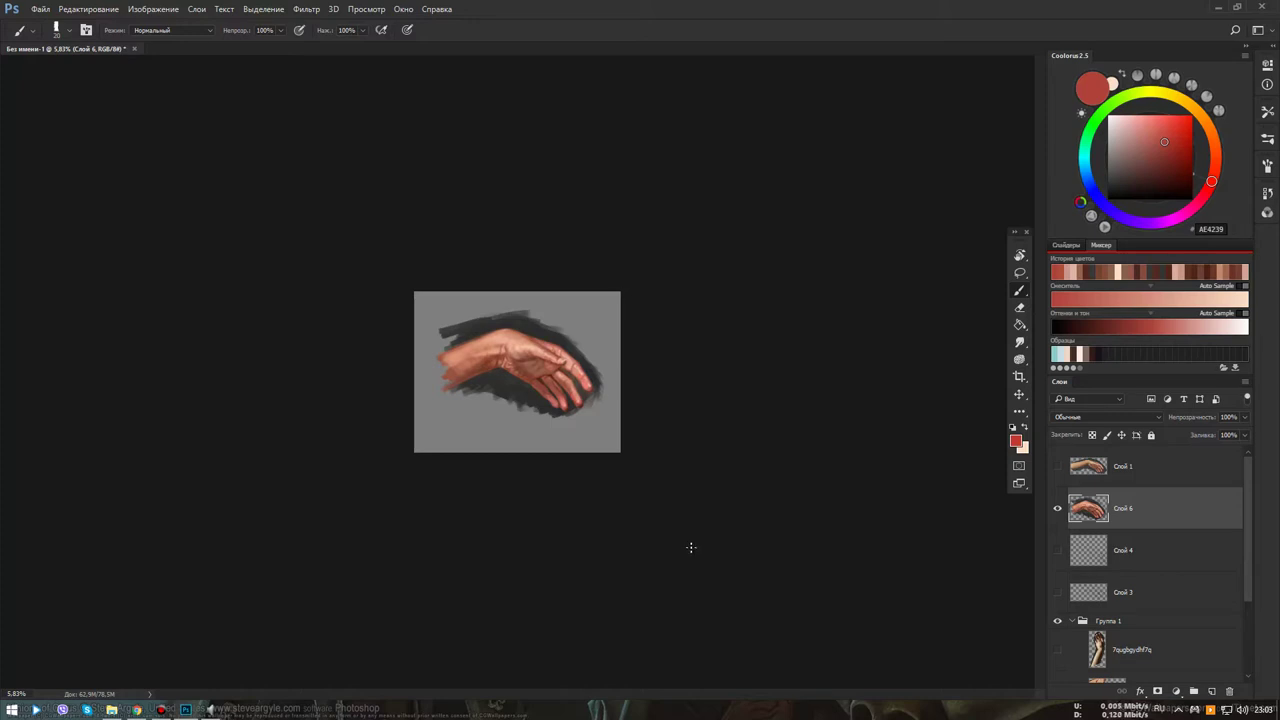
Liquify Слой 6 with an enlarged Forward Warp at density 100, nudging the forearm's end
key("ctrl+shift+x")
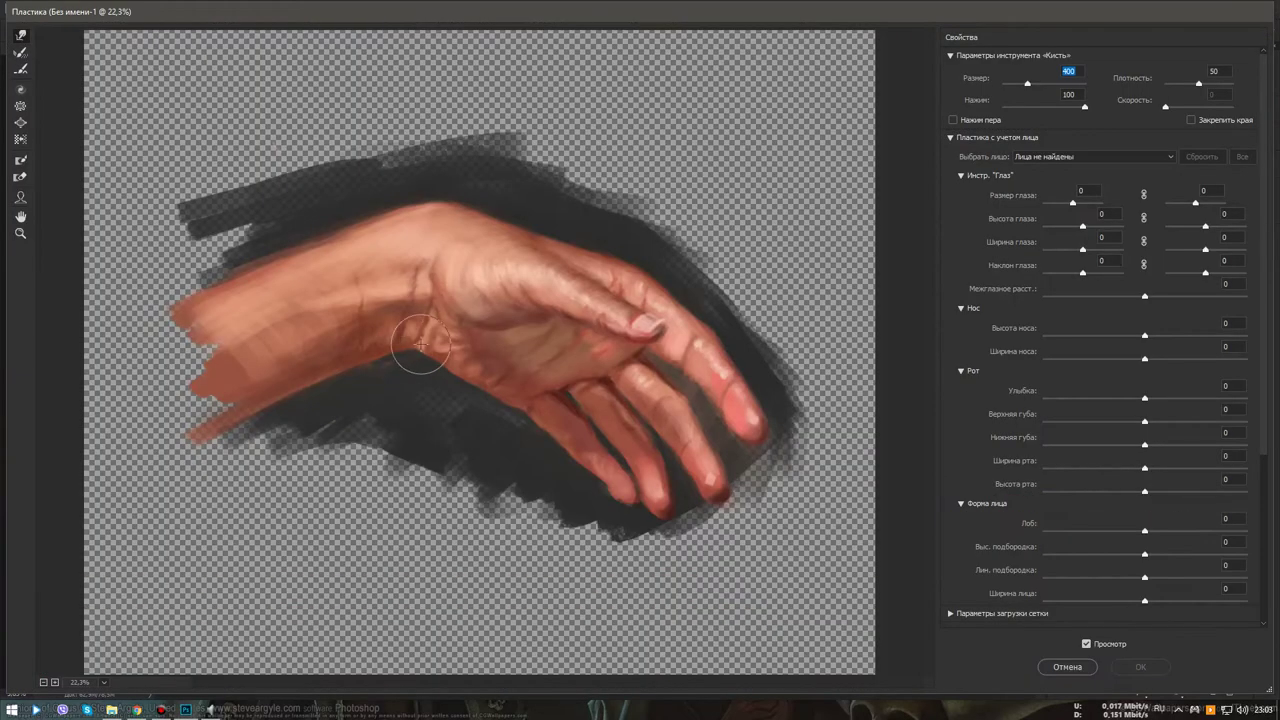
key("bracketright")
key("bracketright")
key("bracketright")
key("bracketright")
key("bracketright")
key("bracketright")
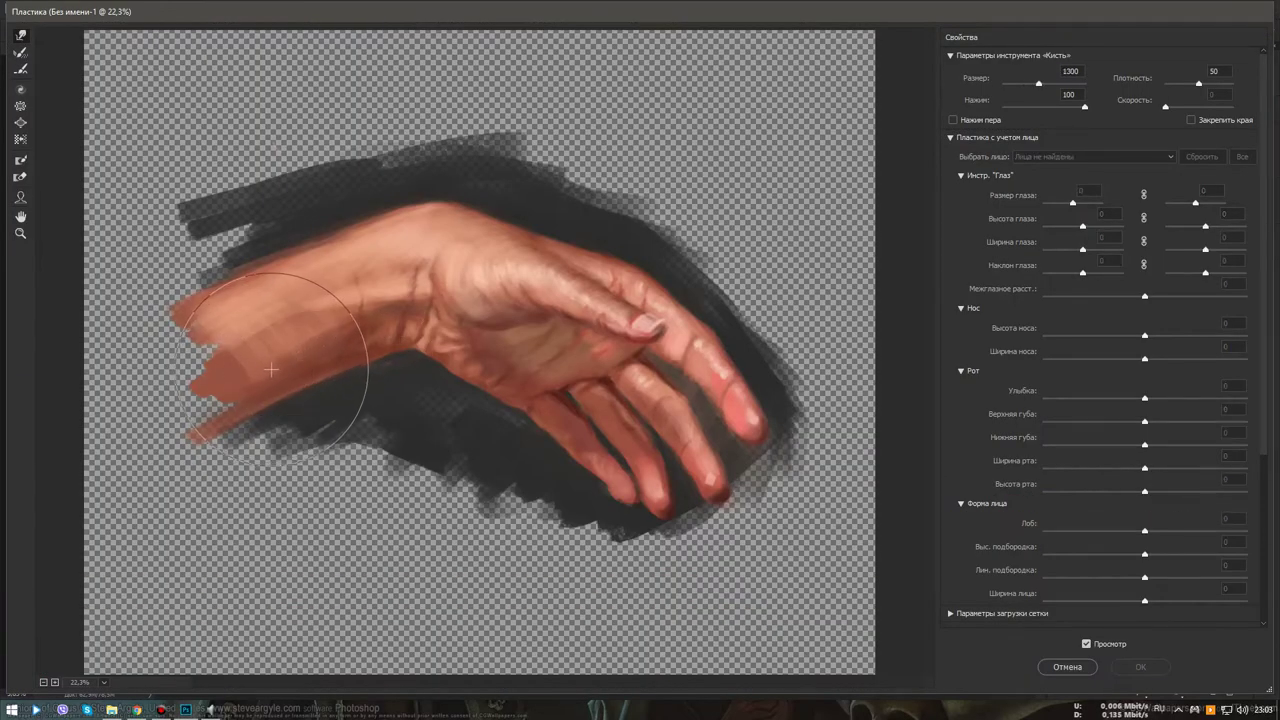
key("bracketright")
key("bracketright")
key("bracketright")
key("bracketright")
key("bracketright")
key("bracketright")
left_click_drag(274, 357, 262, 354)
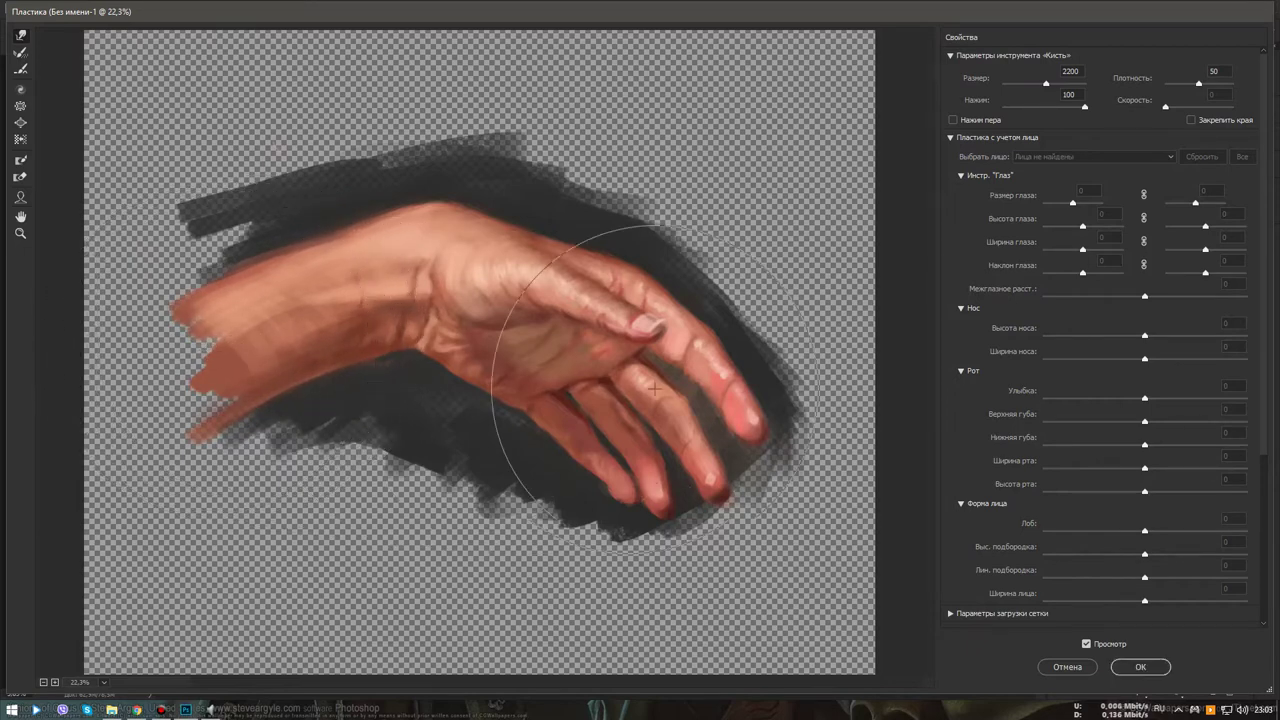
key("ctrl+z")
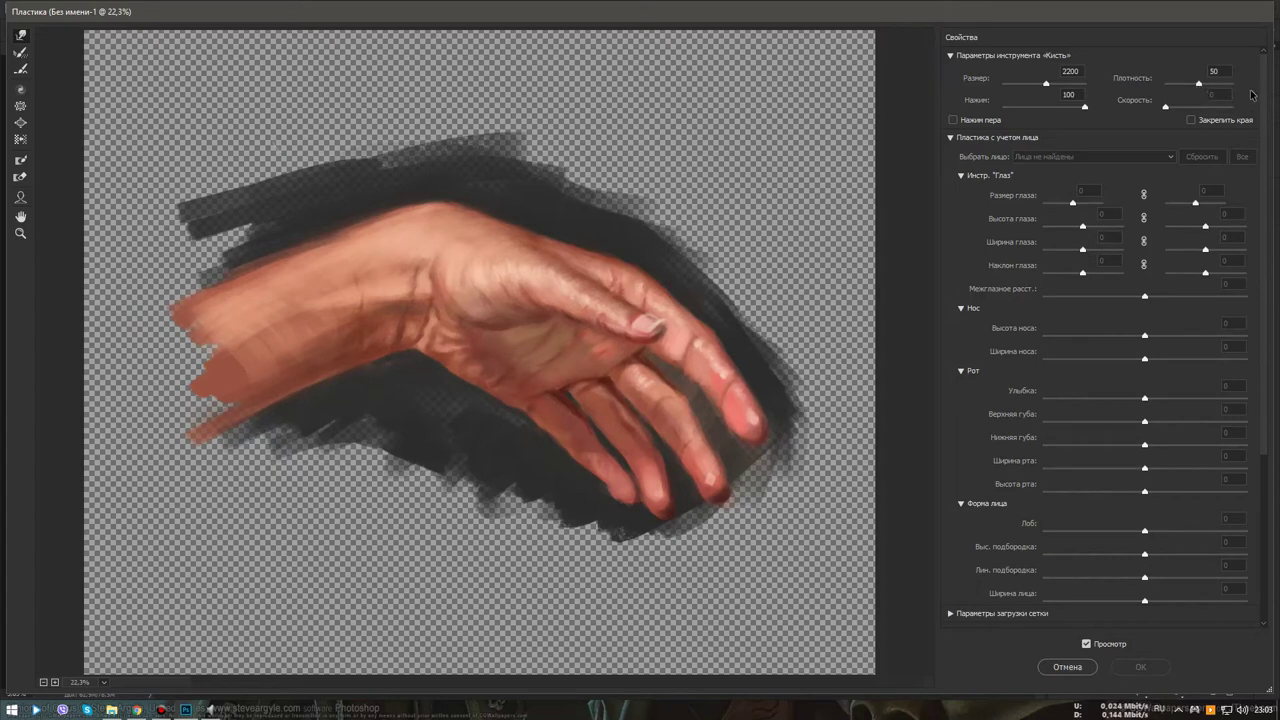
left_click_drag(1198, 85, 1233, 85)
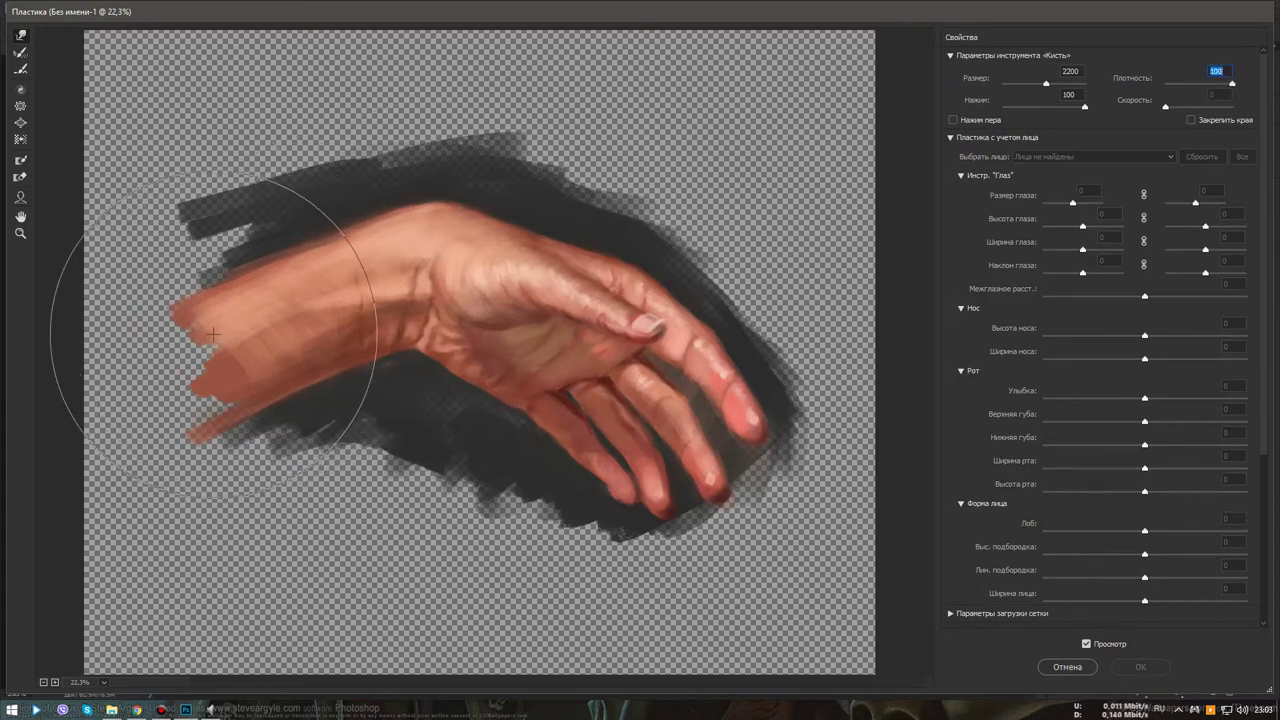
mouse_move(222, 310)
left_mouse_down()
mouse_move(213, 305)
mouse_move(240, 300)
left_mouse_up()
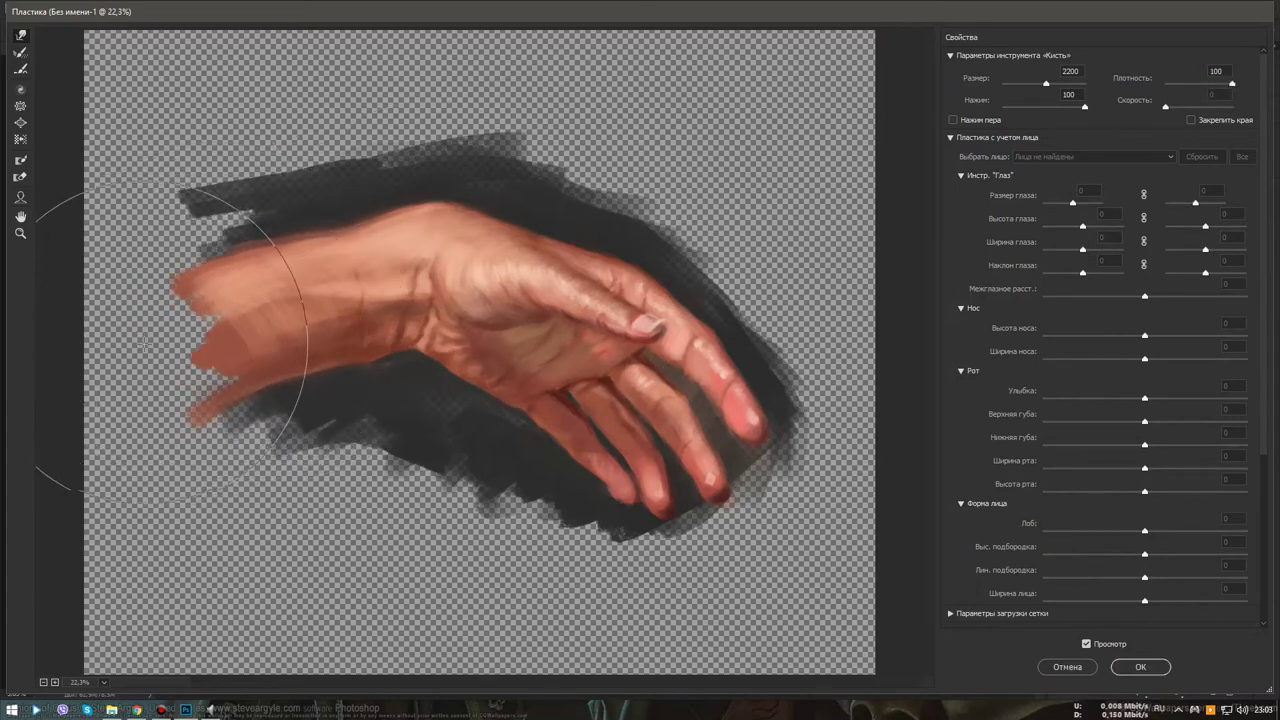
left_click(1139, 666)
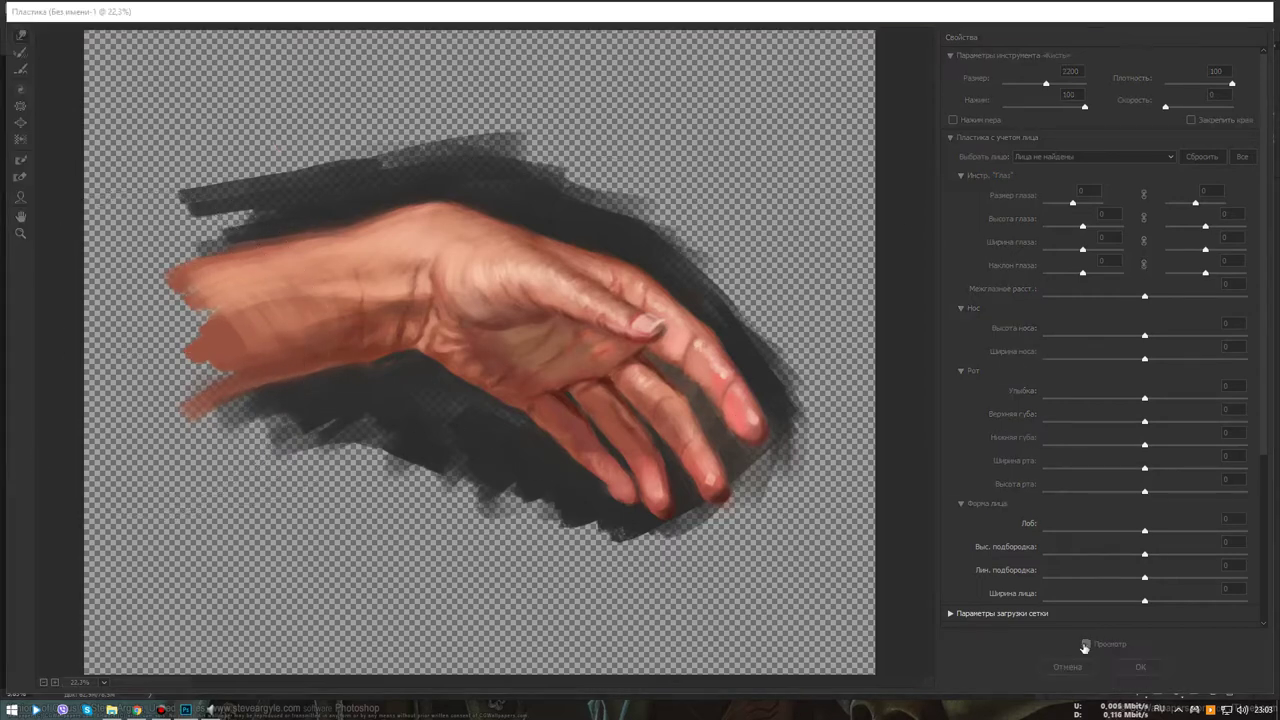
left_click_drag(519, 355, 672, 341)
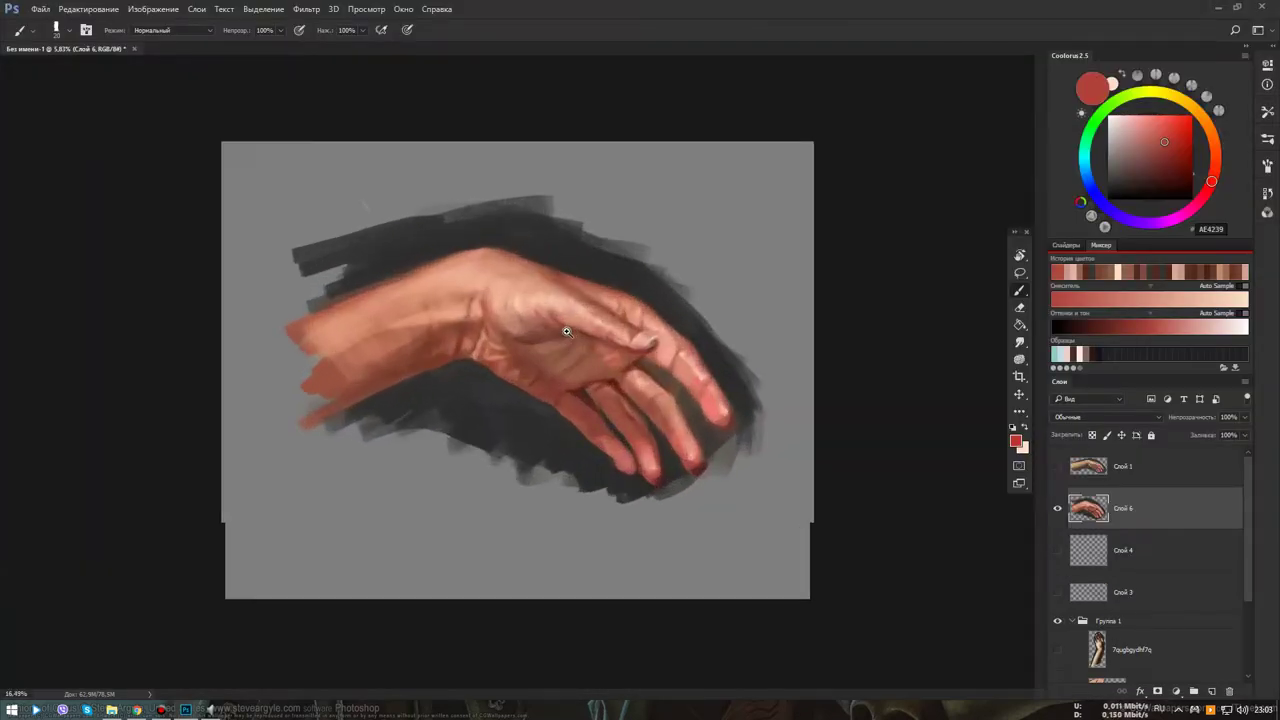
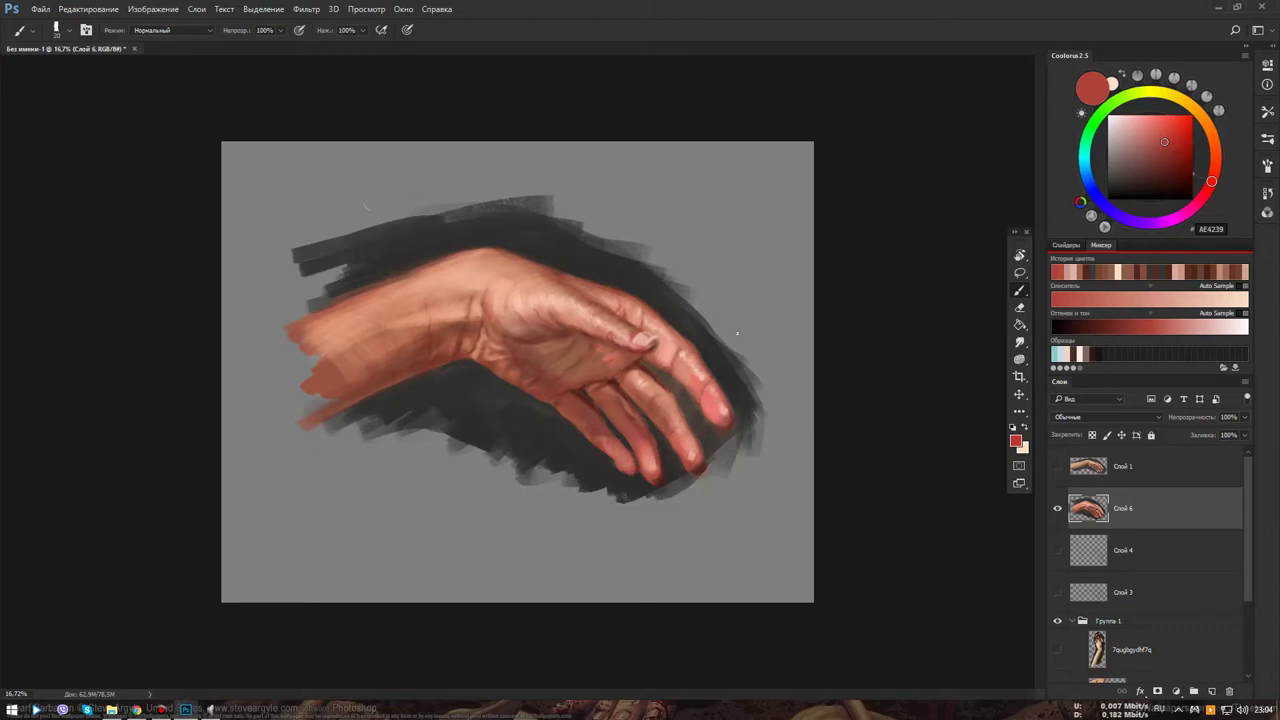
Write two lines of red handwritten lettering on the grey background below the hand
left_click_drag(345, 512, 402, 565)
mouse_move(404, 512)
left_mouse_down()
mouse_move(434, 532)
mouse_move(588, 506)
left_mouse_up()
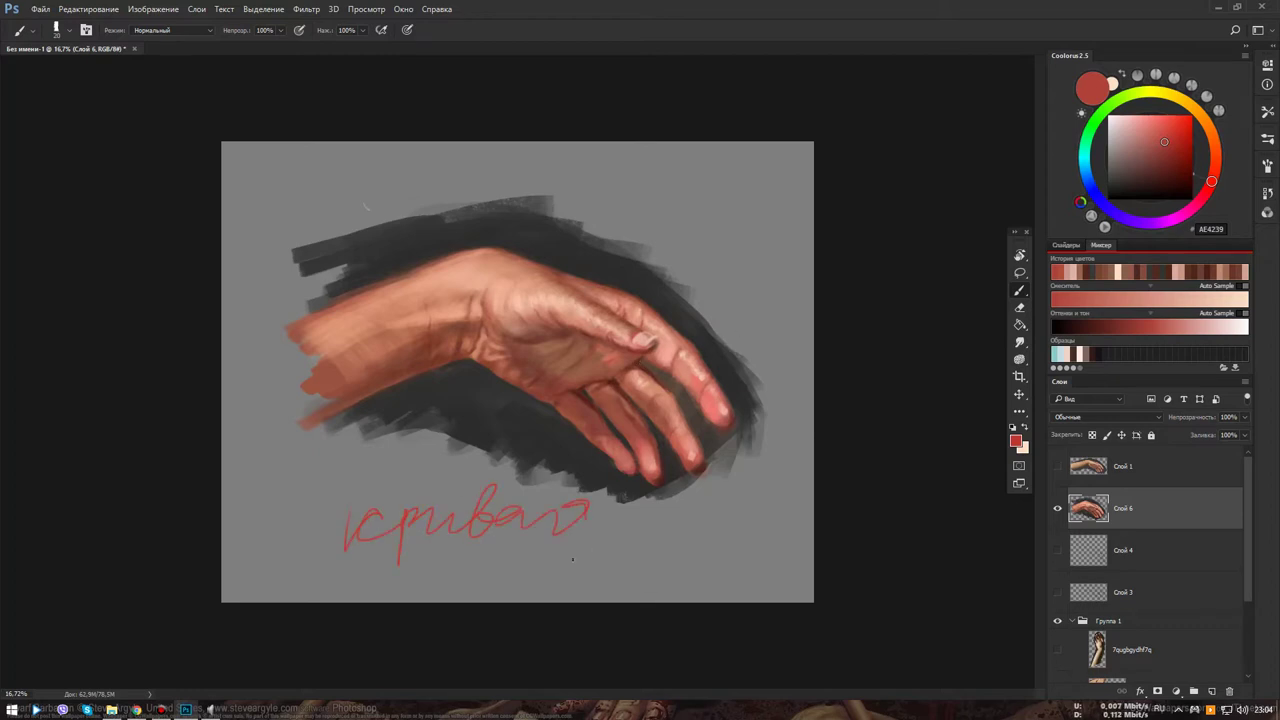
mouse_move(508, 558)
left_mouse_down()
mouse_move(506, 576)
mouse_move(545, 556)
mouse_move(664, 540)
mouse_move(702, 562)
left_mouse_up()
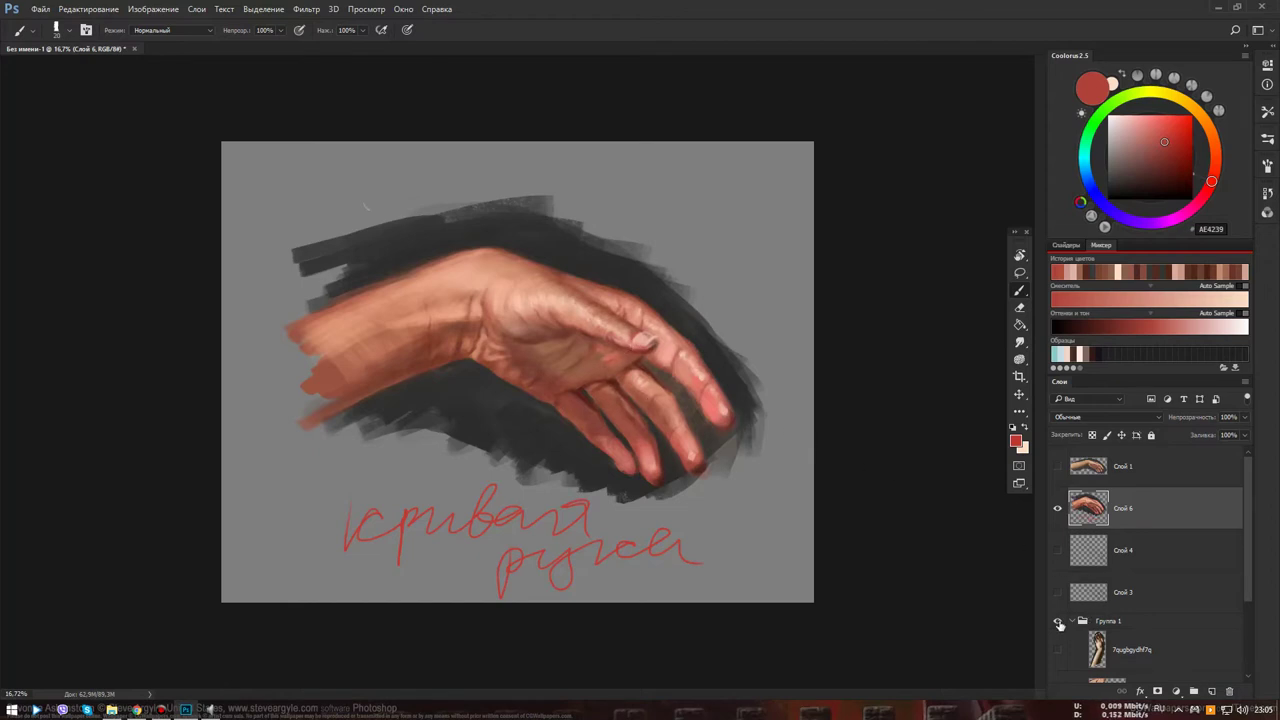
Hide the painted hand study, then show and select the reference photo layer
scroll(1254, 566, "down", 2)
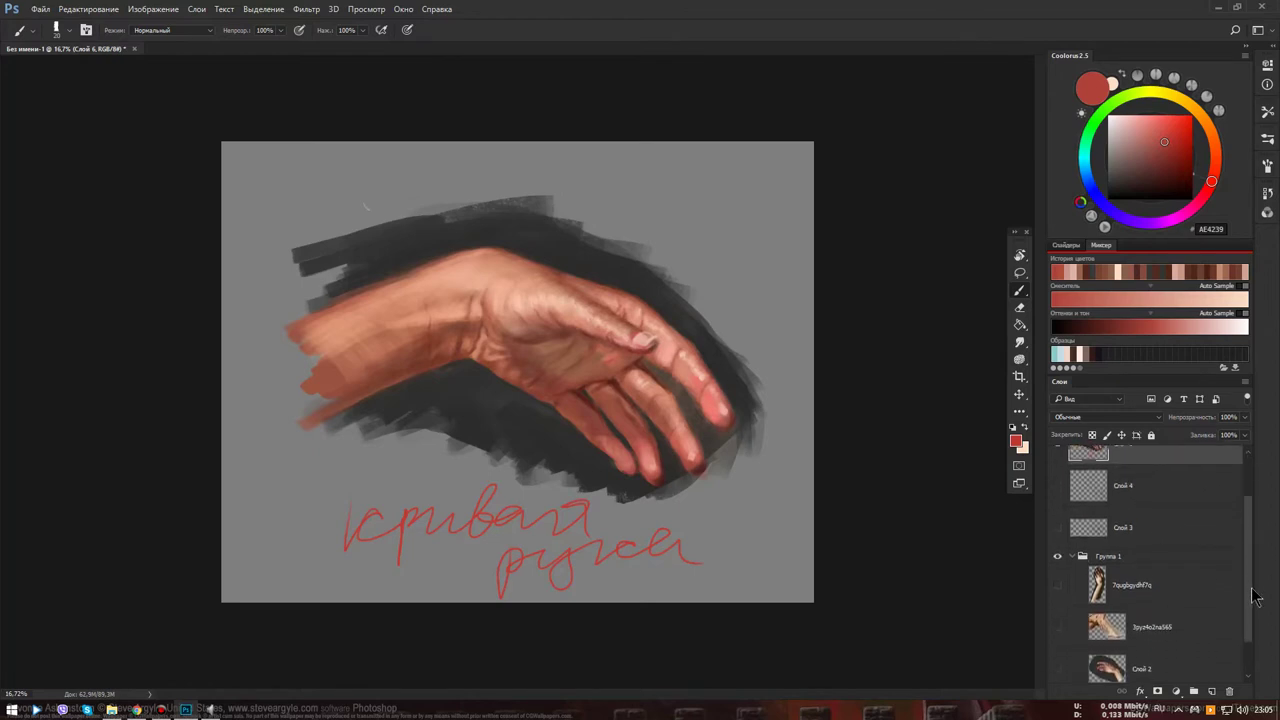
scroll(1254, 560, "up", 2)
left_click(1057, 508)
scroll(1057, 560, "down", 1)
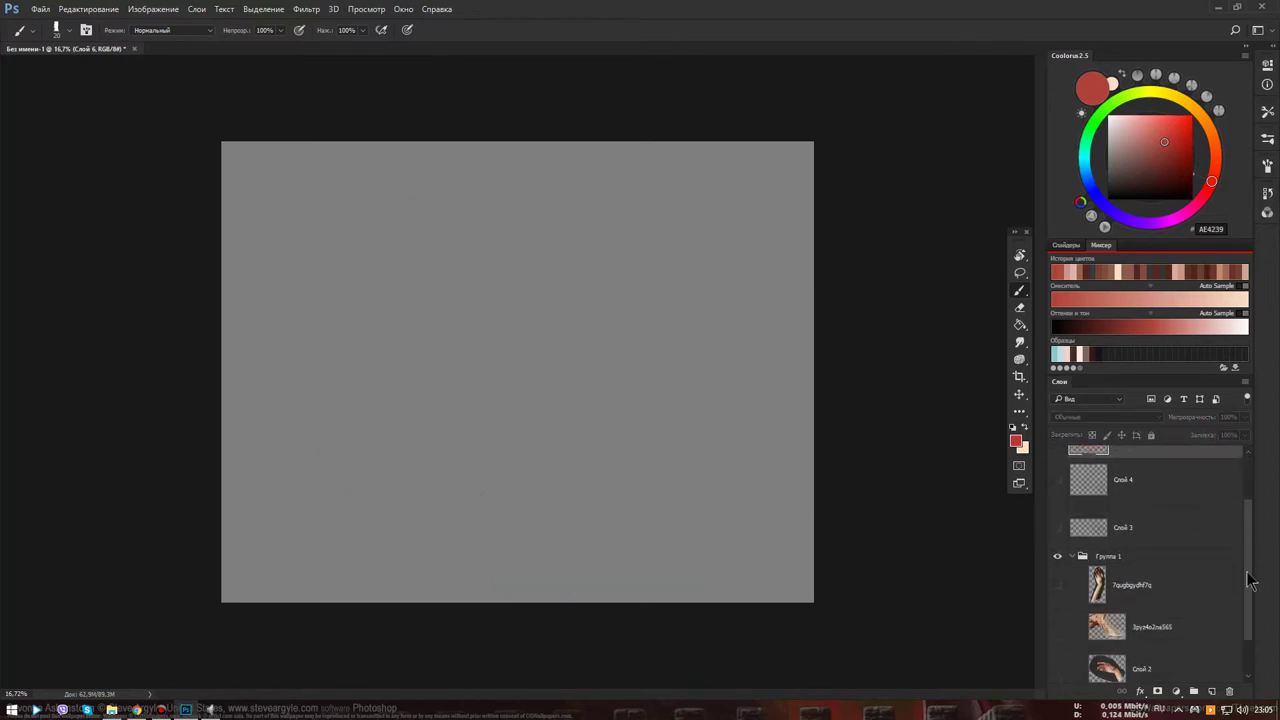
scroll(1057, 570, "down", 1)
left_click(1057, 576)
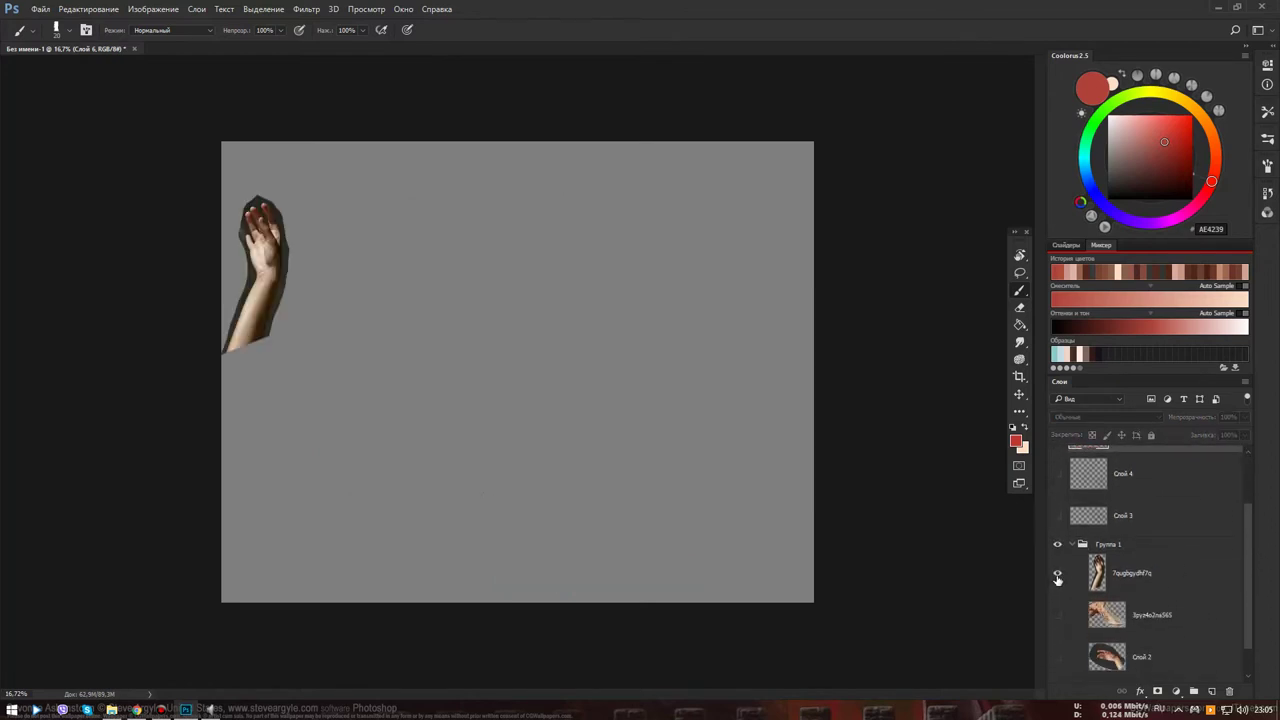
left_click(1124, 575)
Move the reference photo toward centre, scale it to about 261%, and re-show Слой 6
key("v")
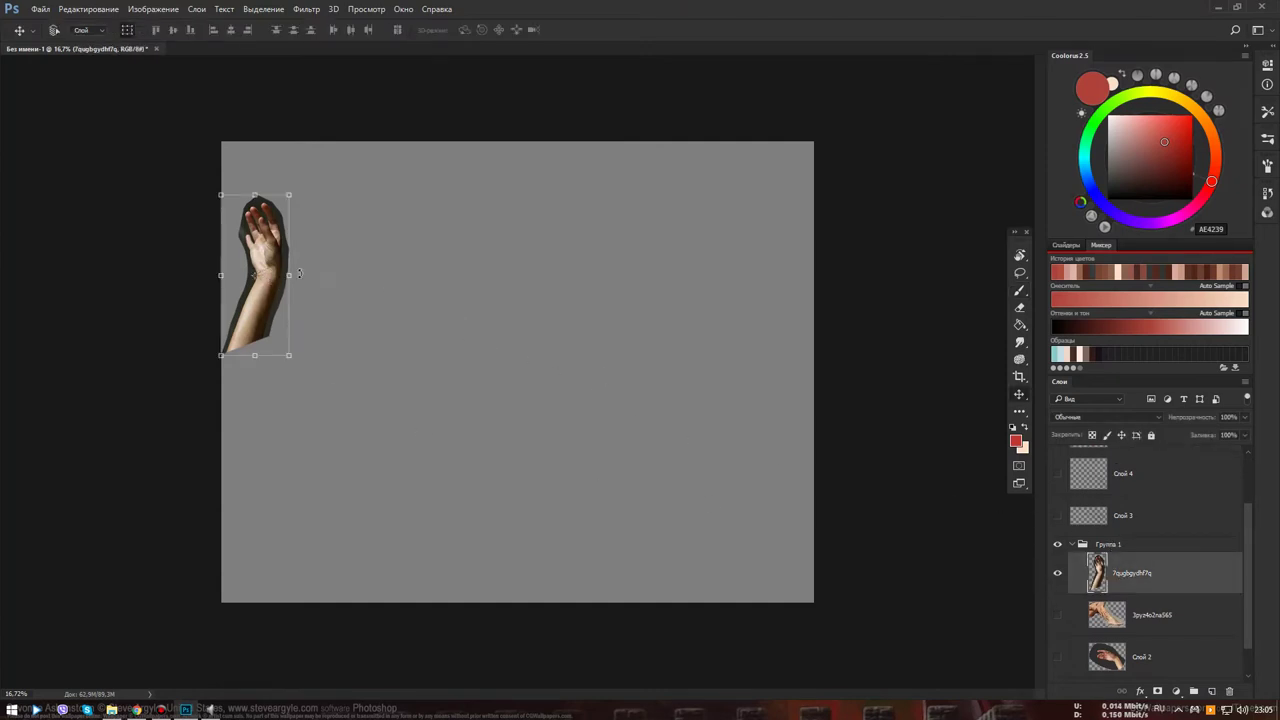
mouse_move(300, 274)
left_mouse_down()
mouse_move(323, 266)
mouse_move(447, 327)
left_mouse_up()
left_click_drag(421, 371, 505, 567)
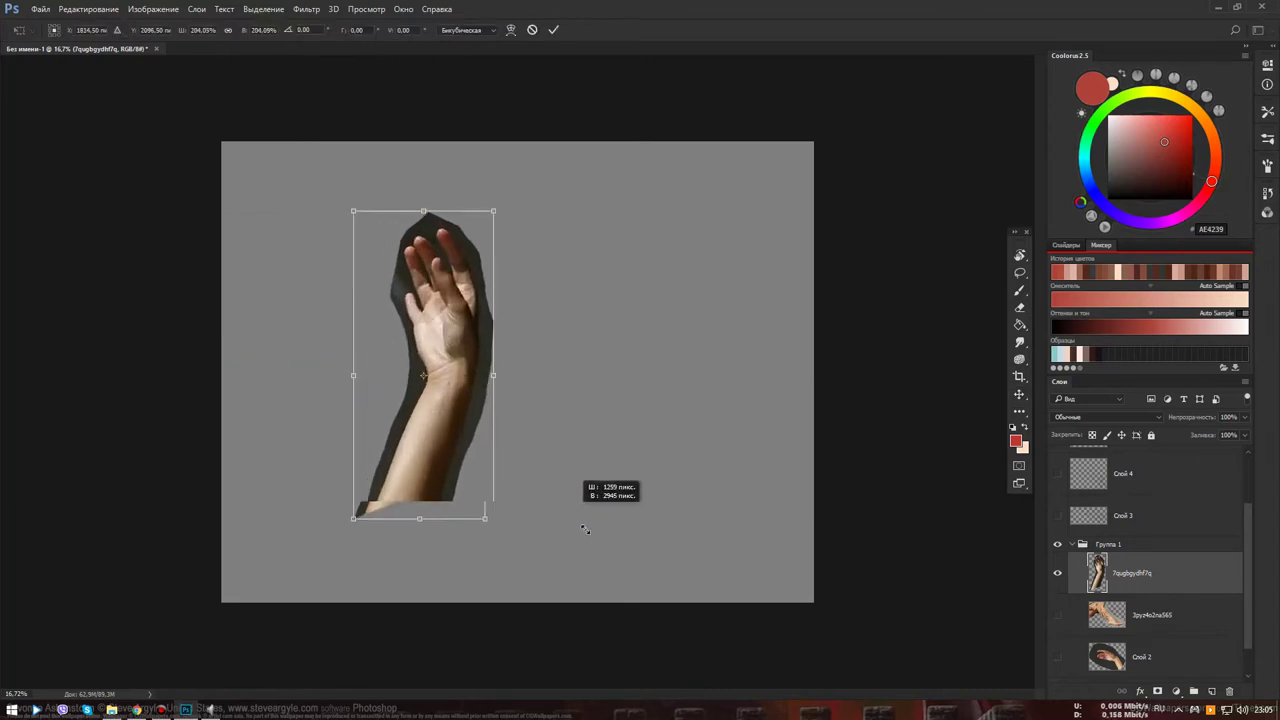
left_click_drag(343, 211, 326, 148)
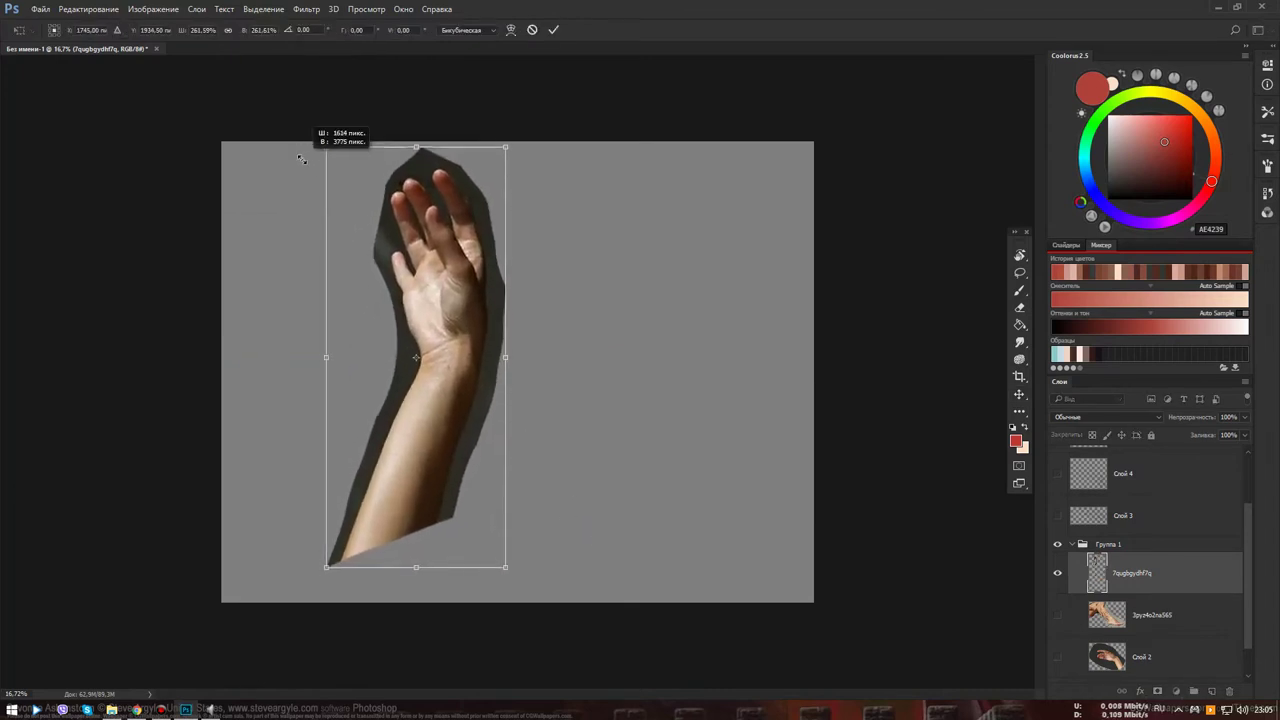
left_click(553, 29)
scroll(1252, 510, "up", 2)
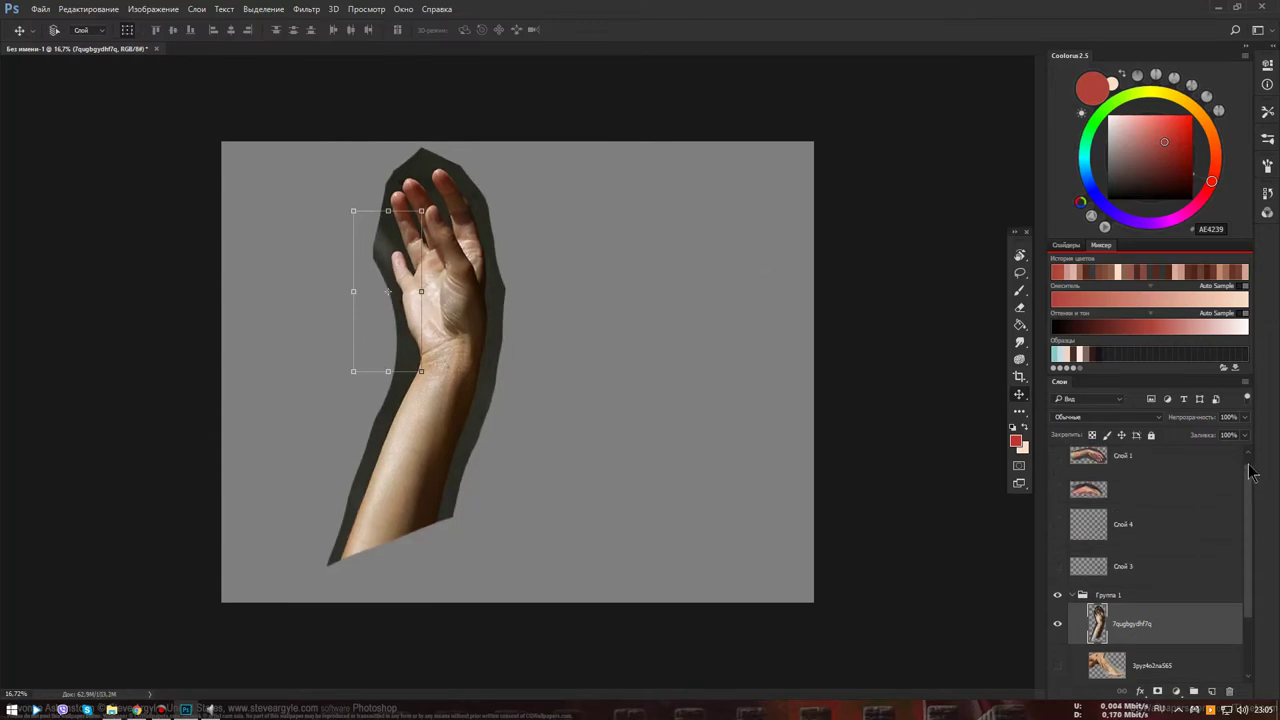
left_click(1058, 508)
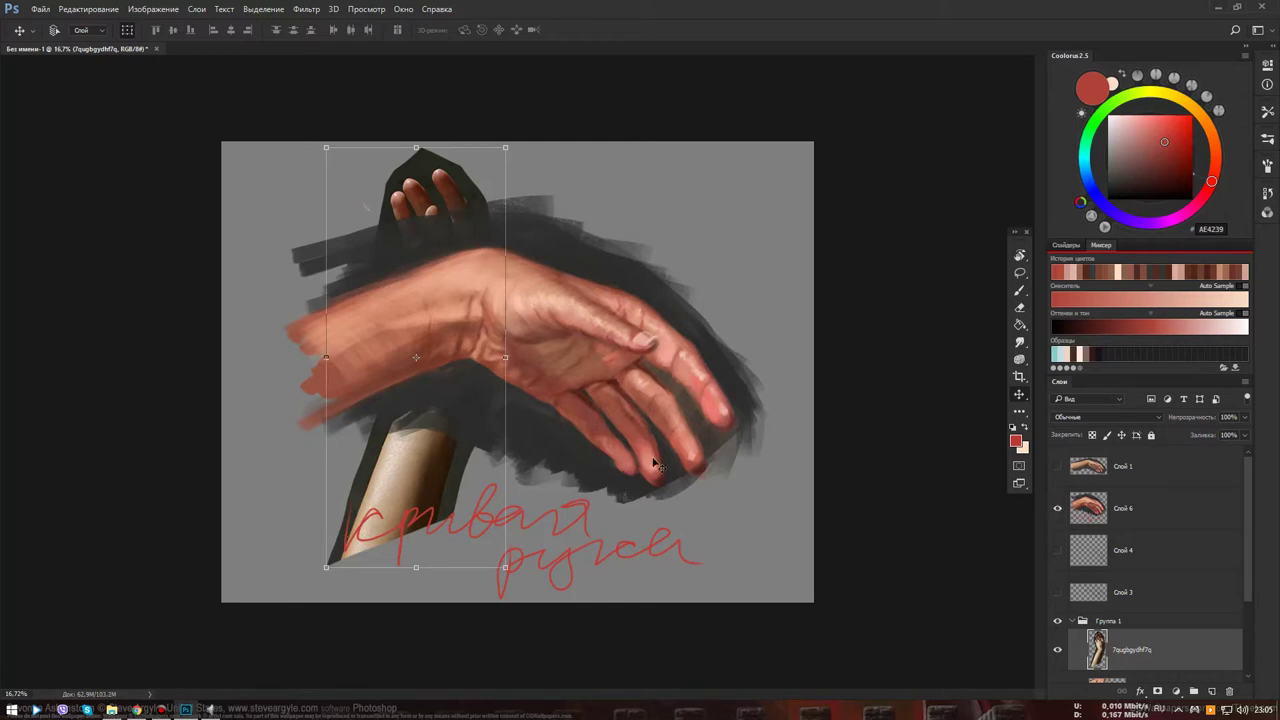
Set the brush to bright red F61200 on Слой 6, trying and undoing a first wrist circle
key("b")
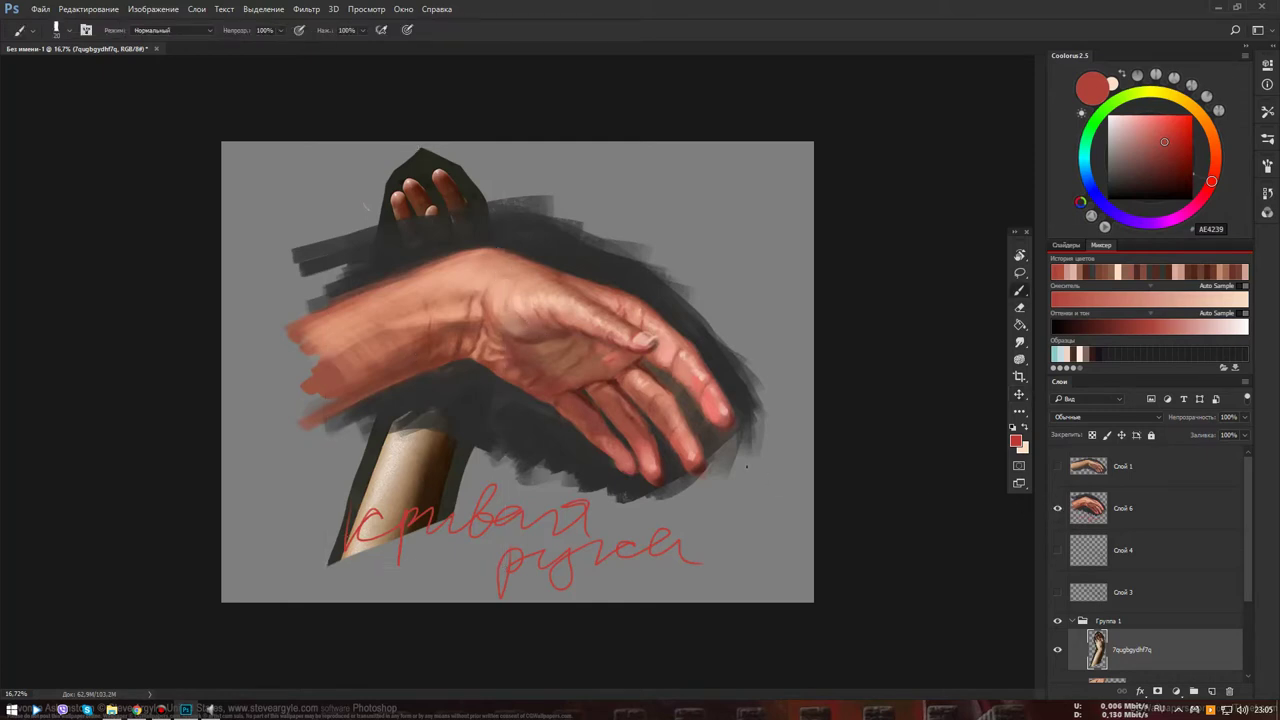
left_click(1112, 508)
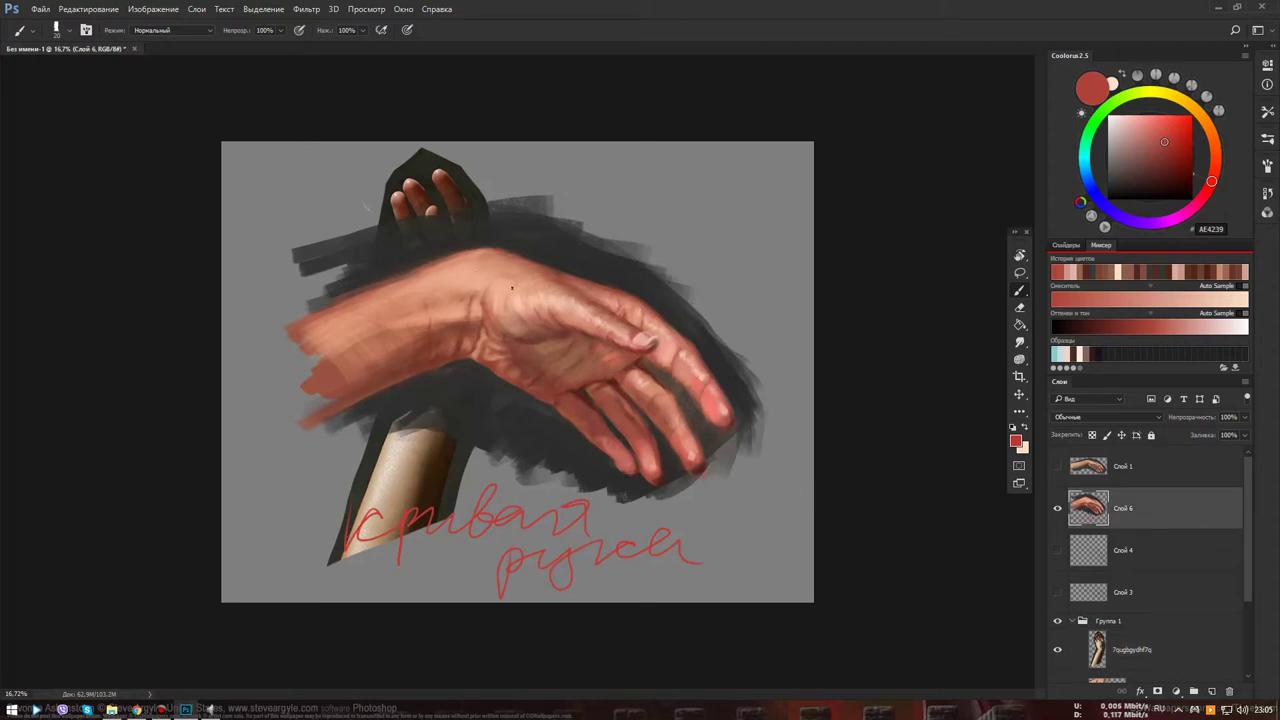
left_click_drag(1186, 138, 1192, 118)
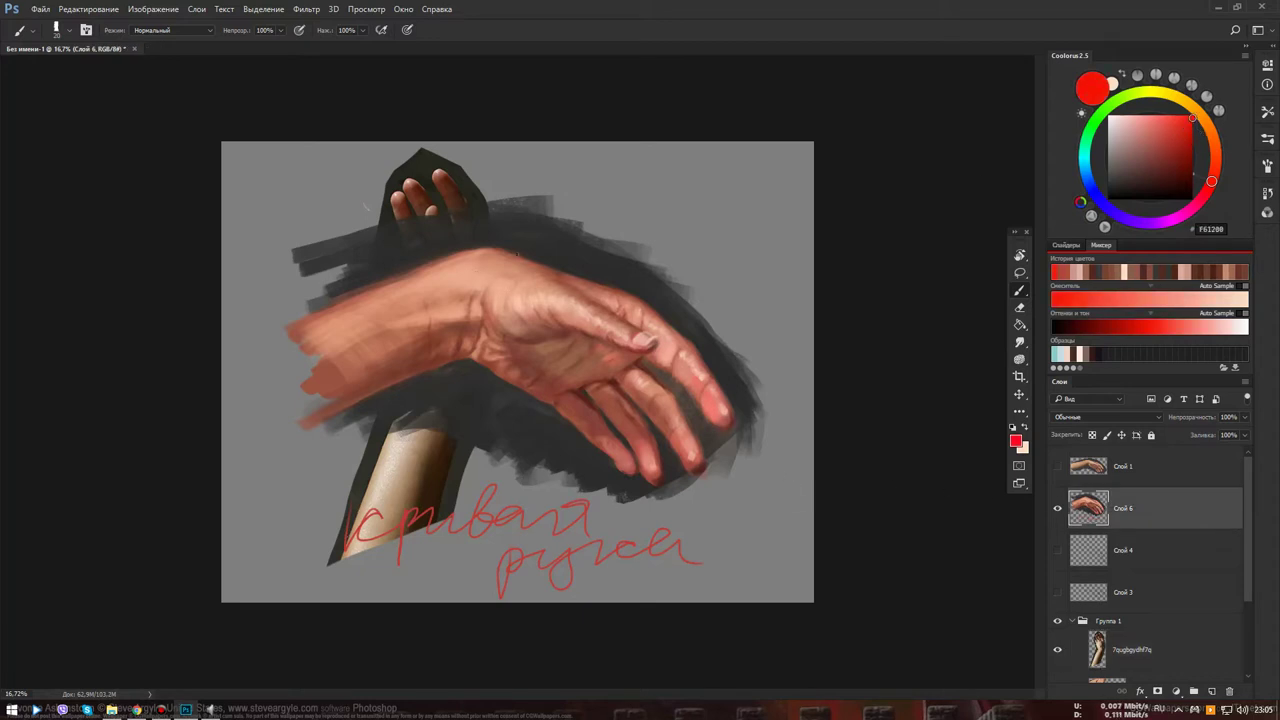
left_click_drag(461, 288, 470, 230)
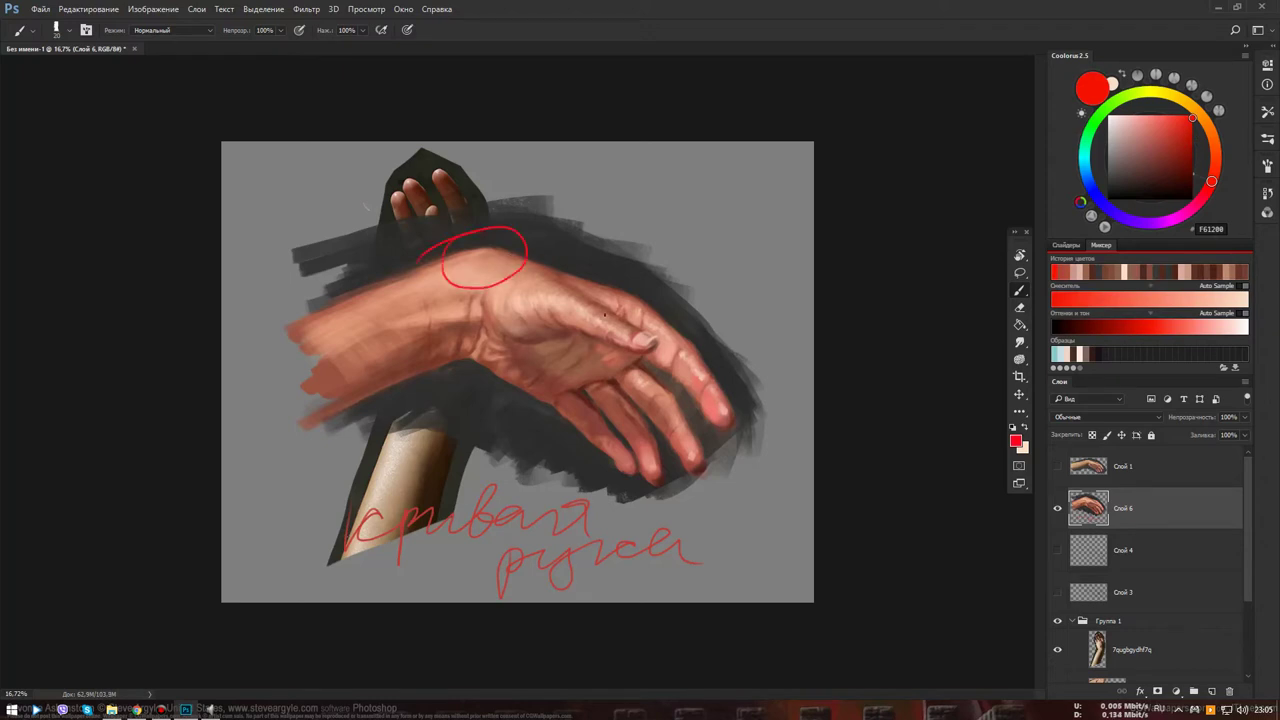
key("ctrl+z")
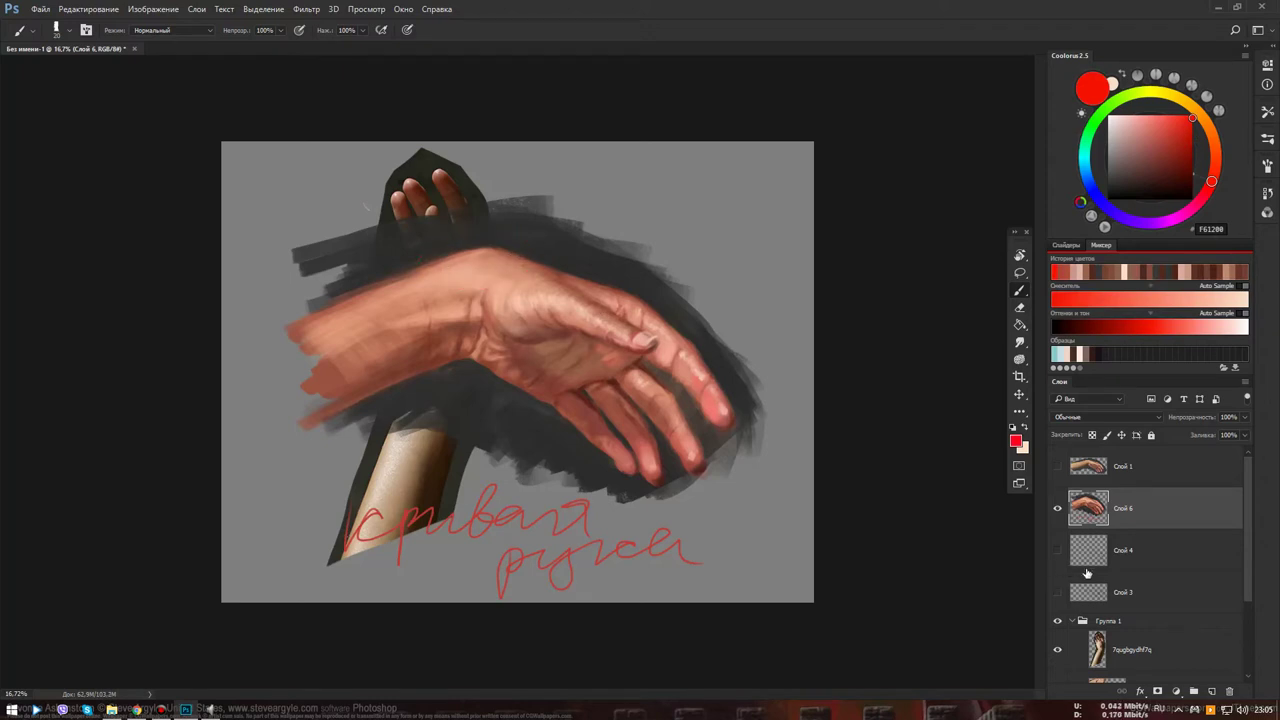
left_click(1057, 467)
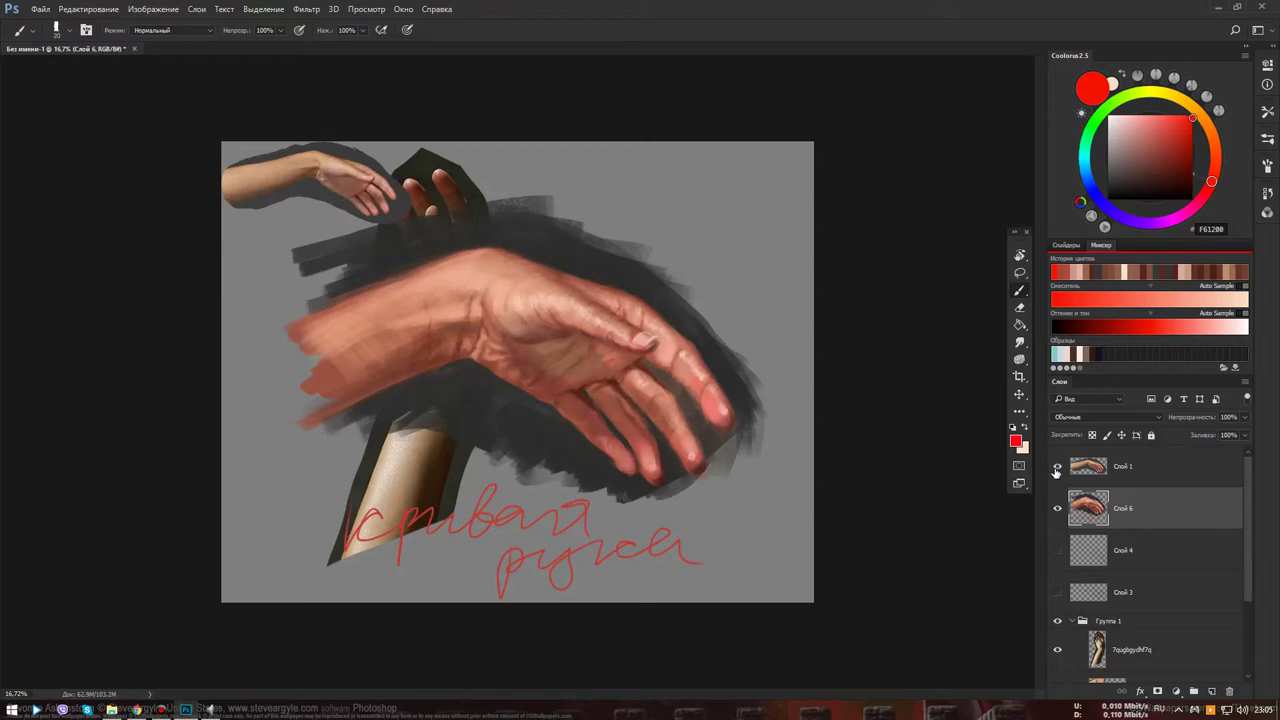
left_click(1057, 467)
Draw red ellipses over the wrist and knuckle, plus arrows along the forearm and fingers
left_click_drag(492, 242, 450, 250)
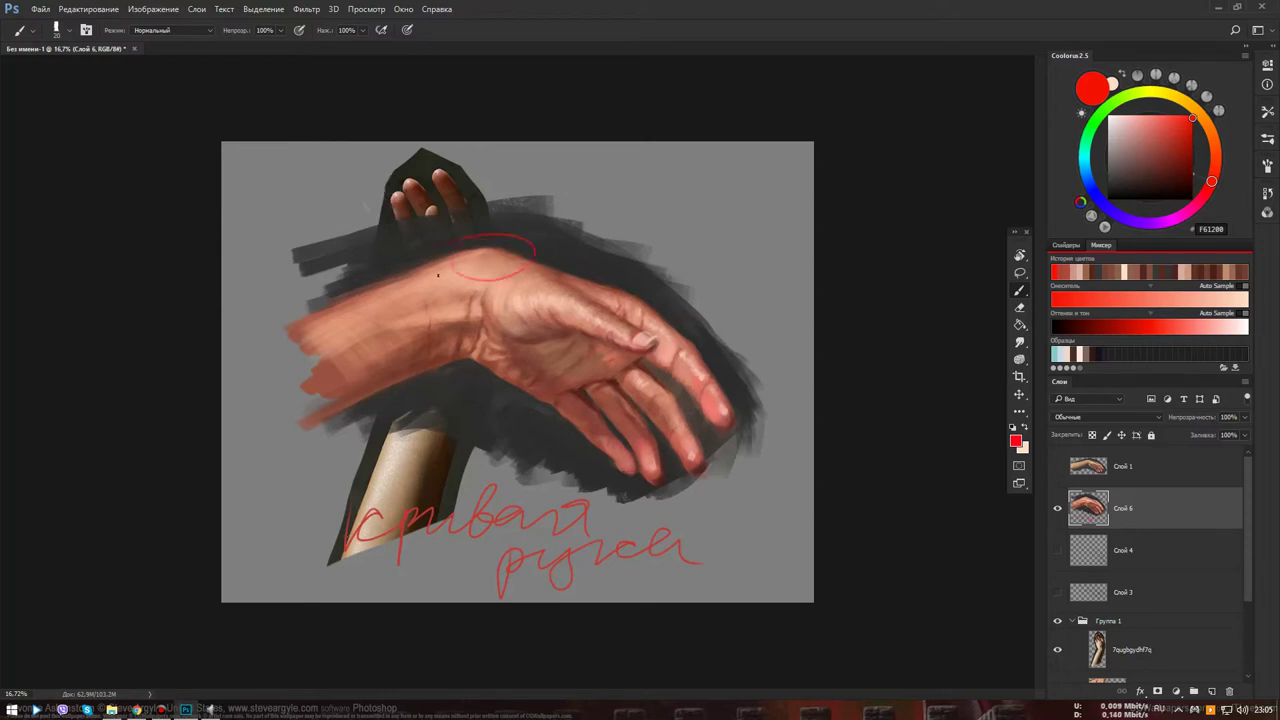
left_click_drag(340, 282, 320, 287)
left_click_drag(632, 288, 628, 312)
left_click_drag(501, 420, 530, 414)
left_click_drag(659, 291, 666, 282)
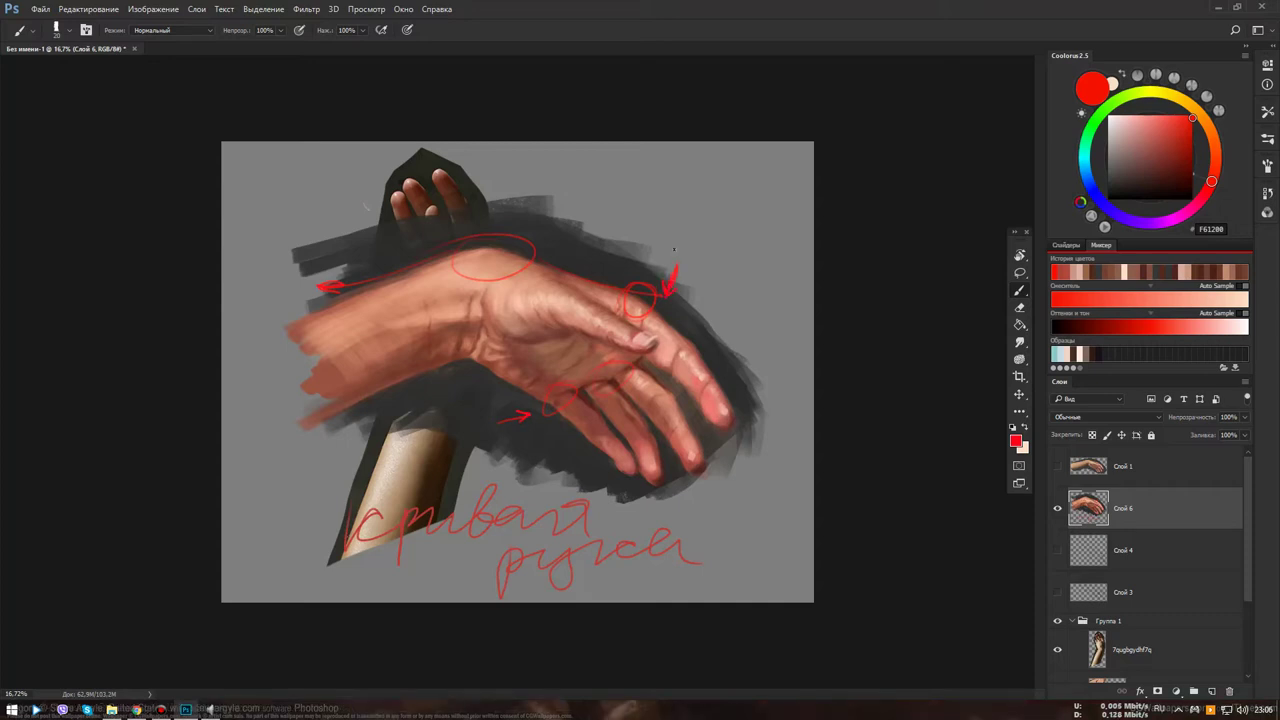
key("ctrl+z")
key("ctrl+z")
left_click_drag(673, 278, 675, 251)
left_click_drag(682, 357, 770, 468)
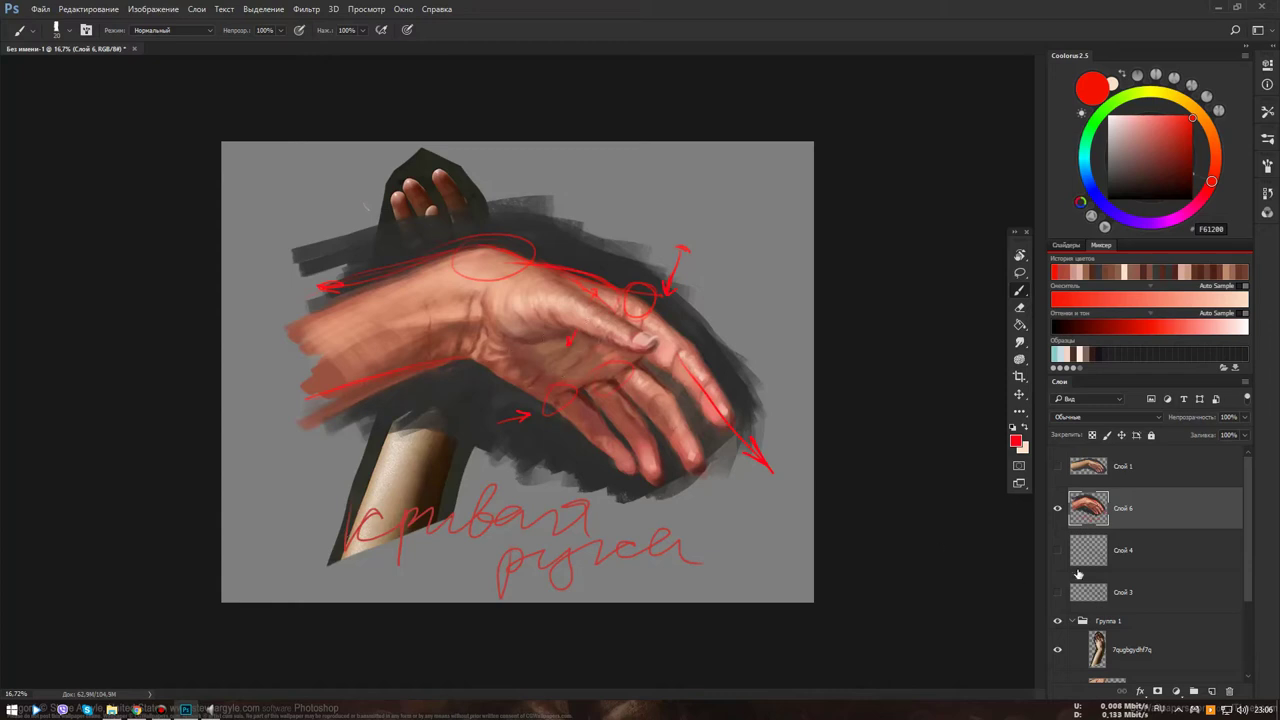
Show the Слой 1 reference hand, undo a test ellipse, and cancel out of Liquify
left_click(1057, 465)
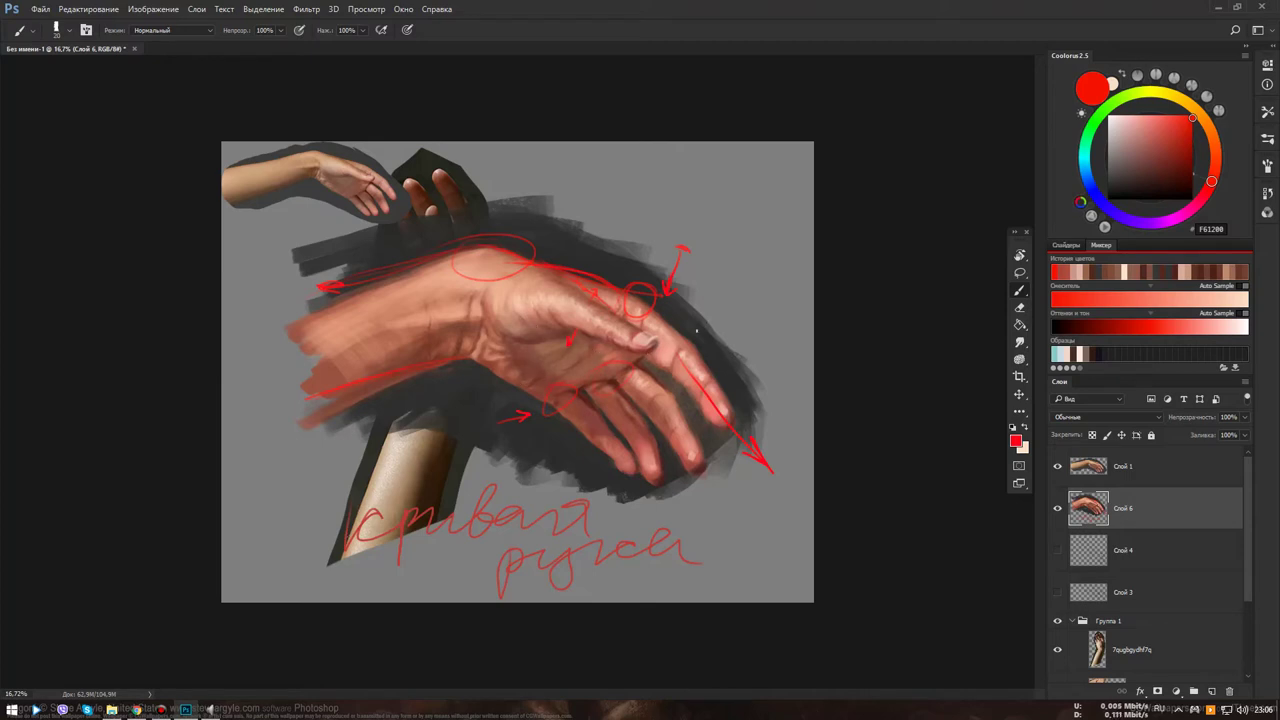
left_click_drag(576, 300, 580, 310)
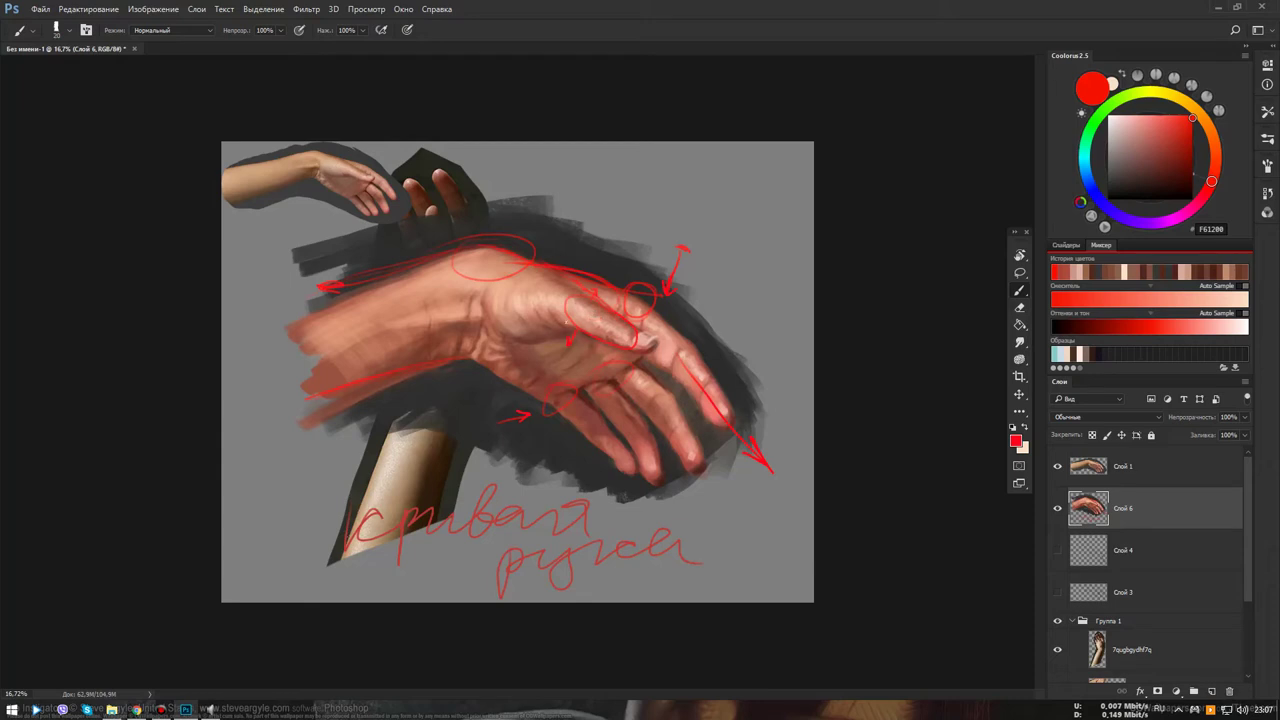
key("ctrl+z")
key("ctrl+z")
key("ctrl+z")
key("ctrl+z")
key("ctrl+z")
key("ctrl+z")
key("ctrl+z")
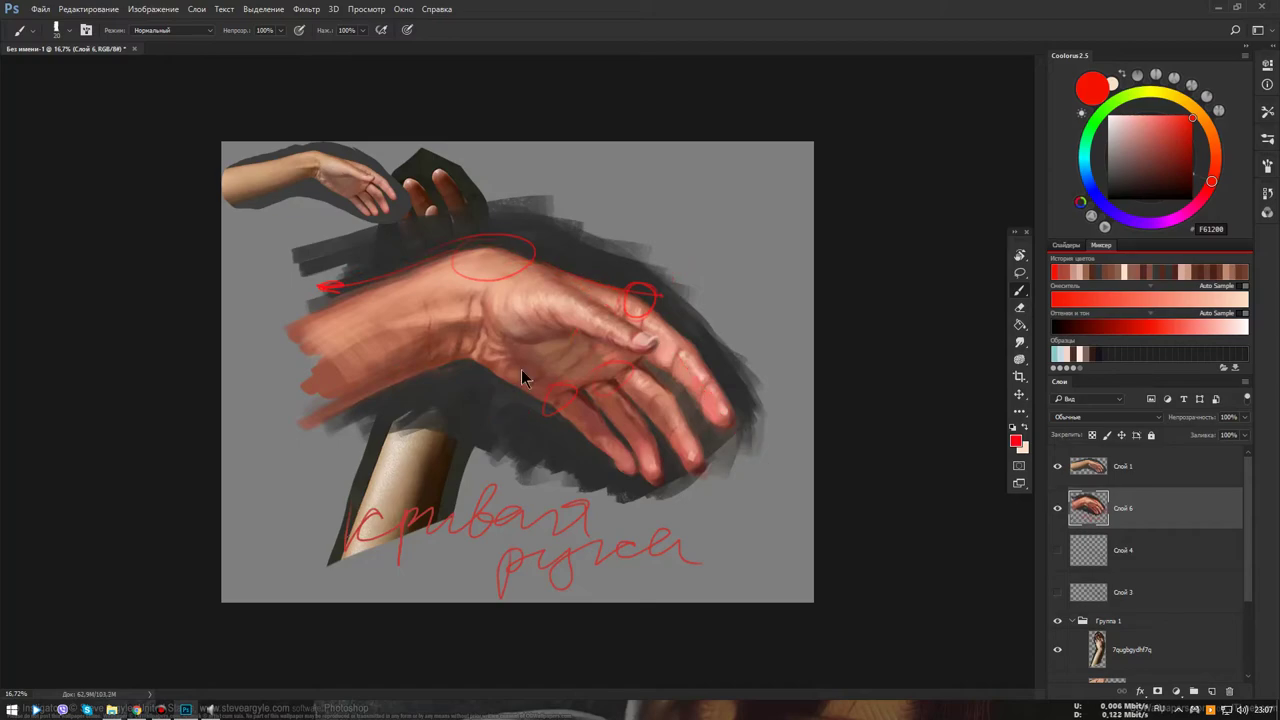
key("ctrl+shift+x")
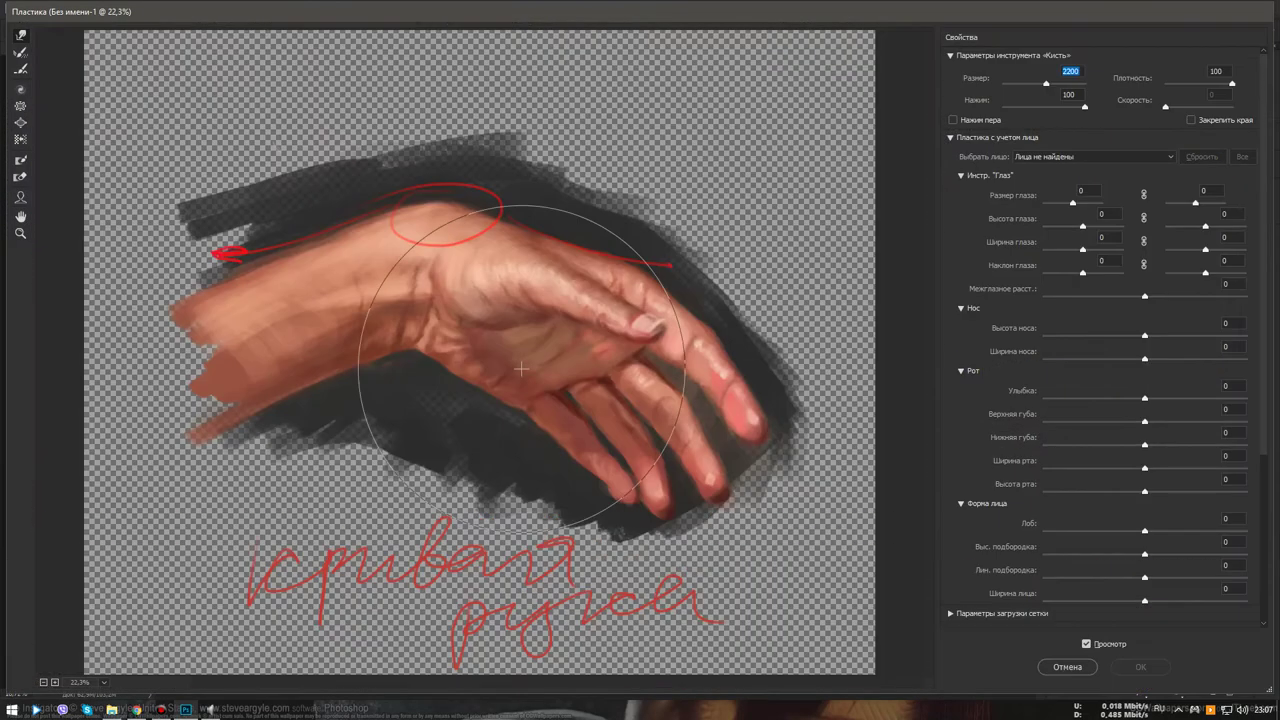
left_click(1072, 670)
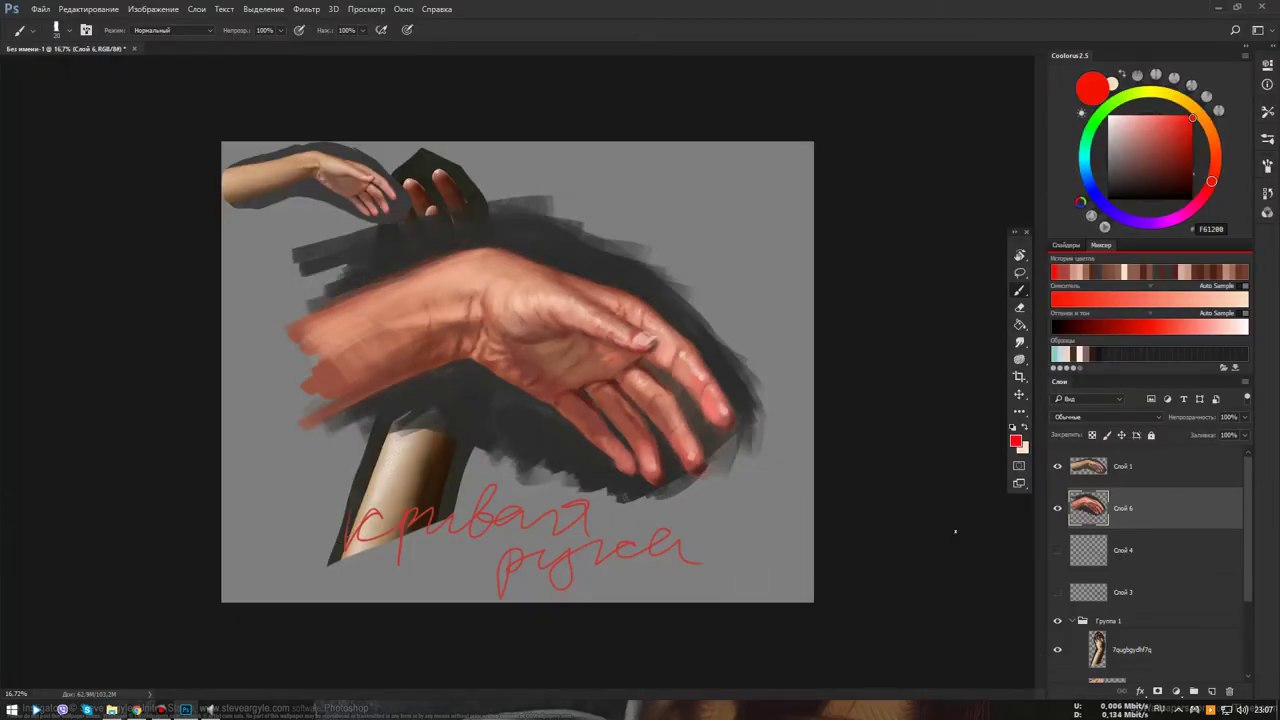
Add a new notes layer, hide Группа 1, and undo the trial red wrist marks
key("ctrl+shift+alt+n")
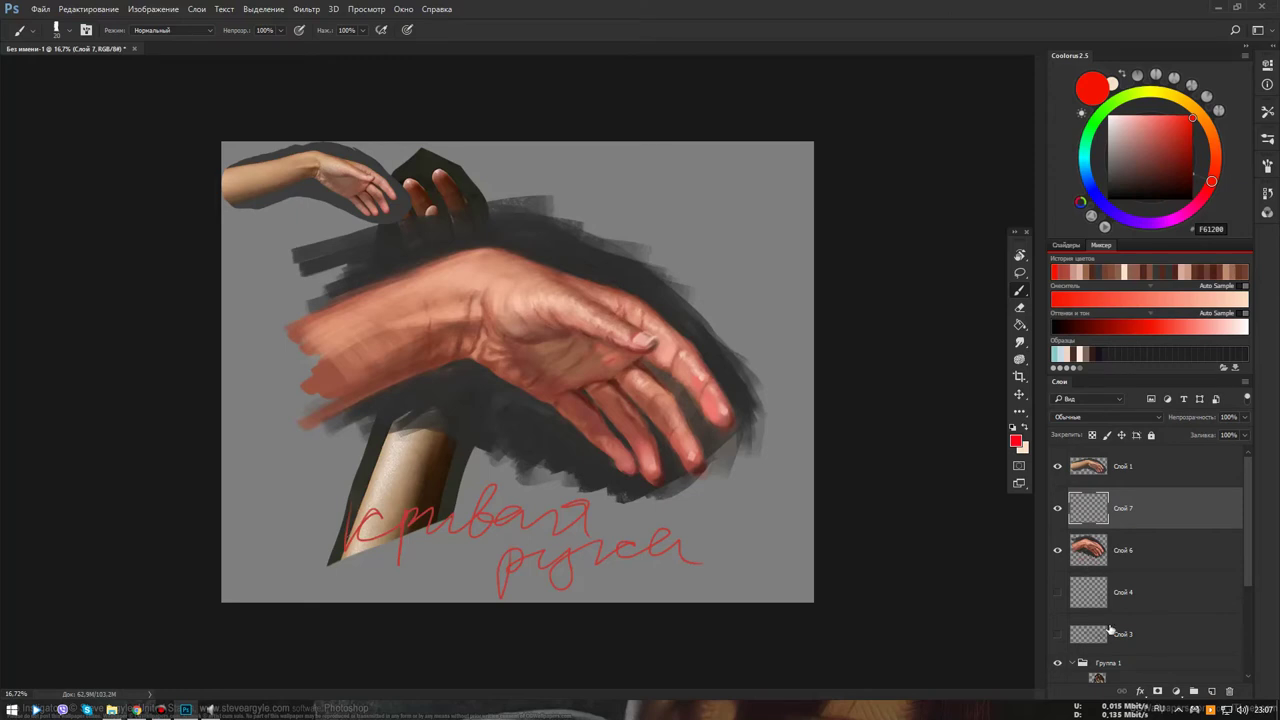
left_click(1057, 663)
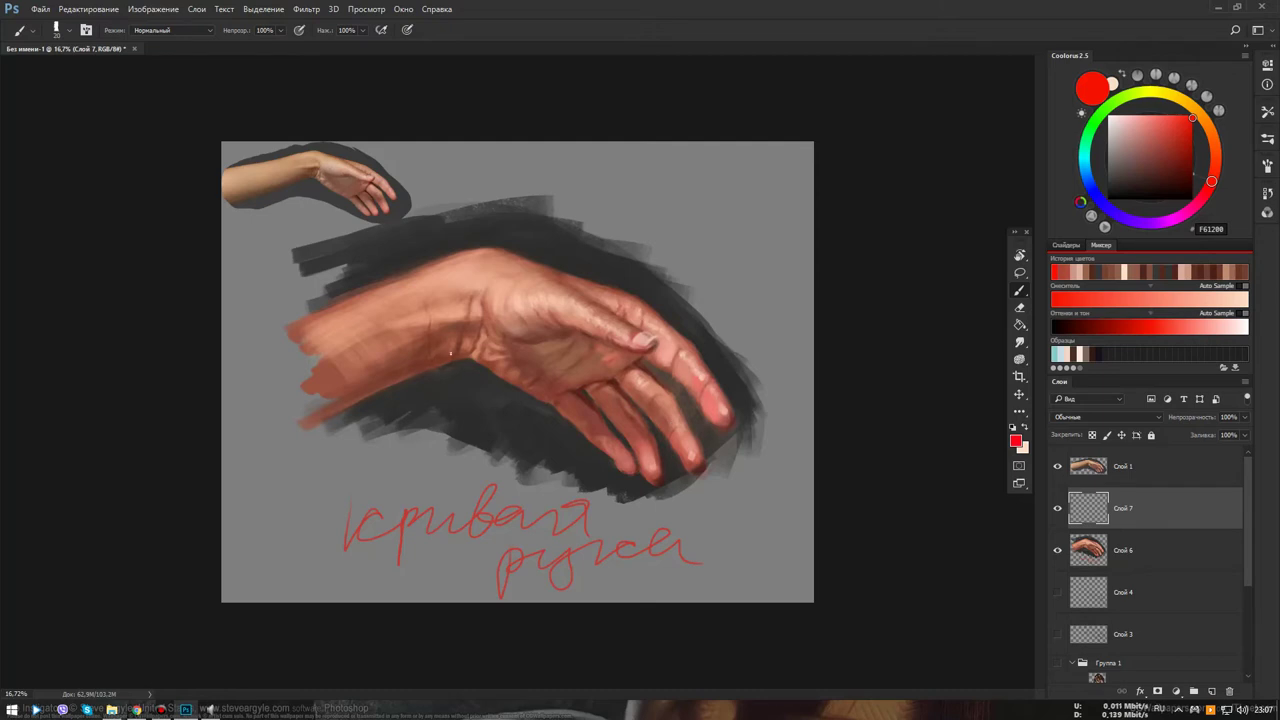
left_click_drag(470, 291, 445, 376)
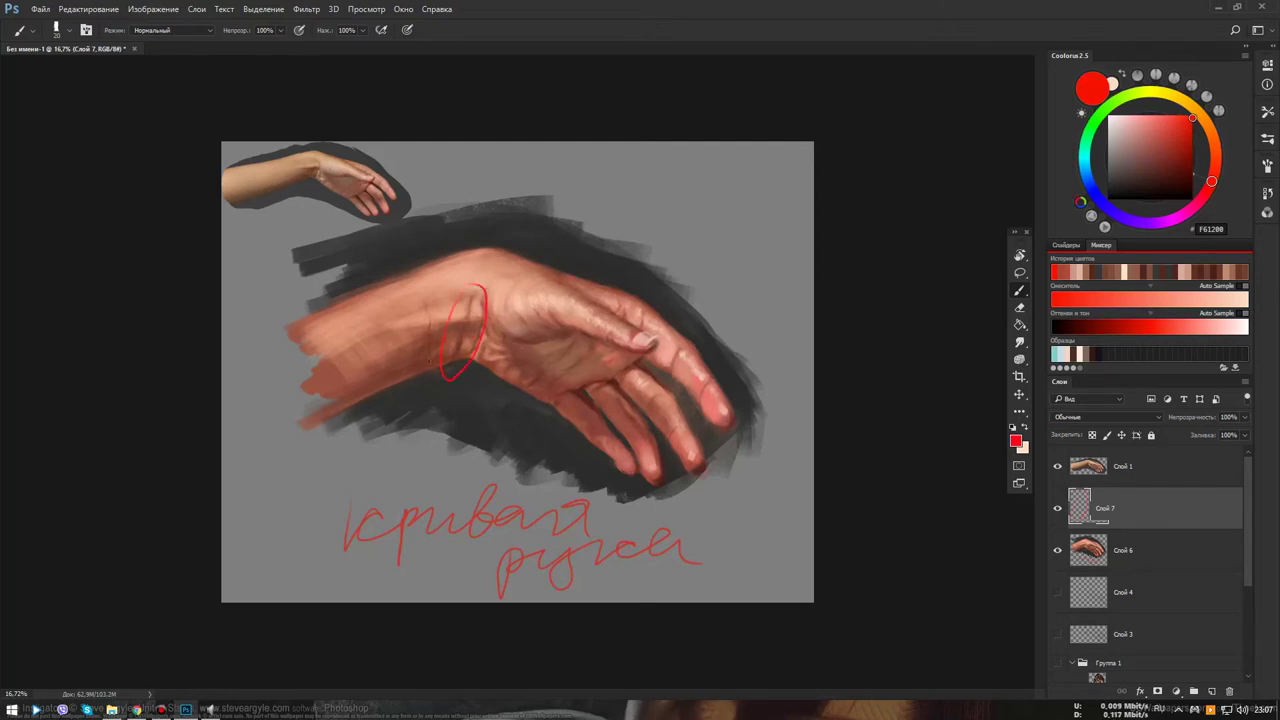
key("ctrl+z")
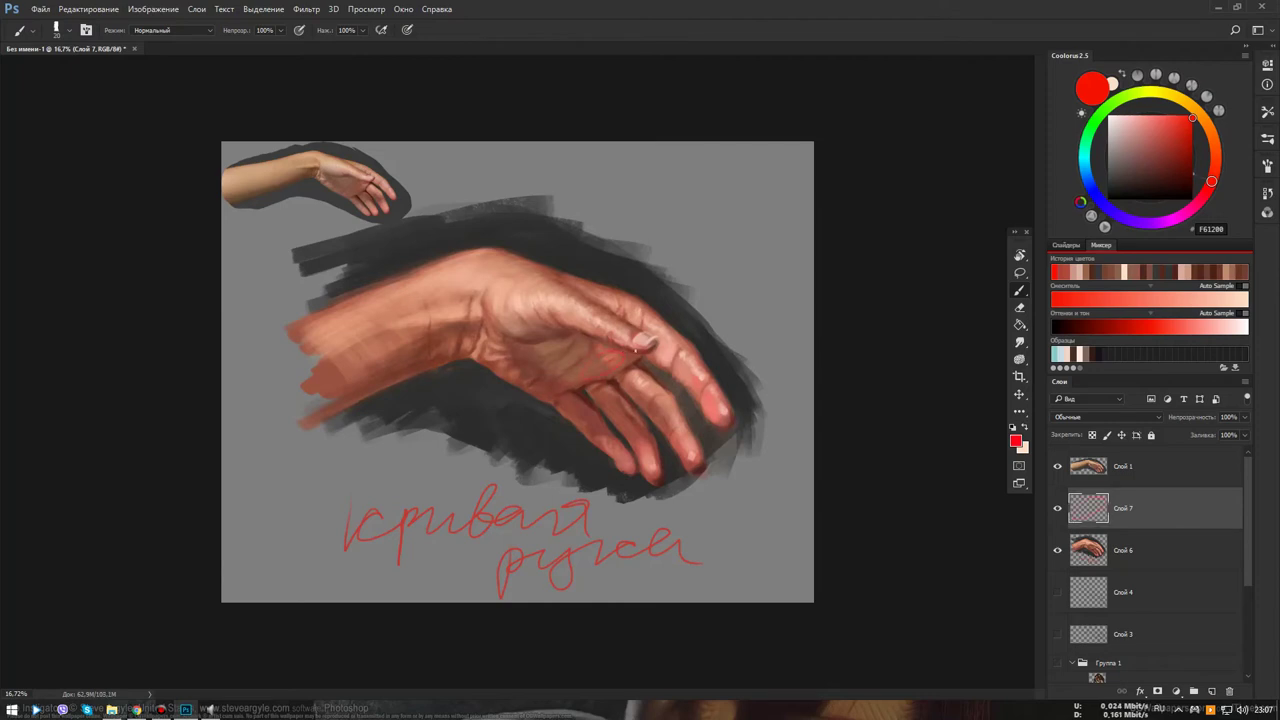
key("ctrl+z")
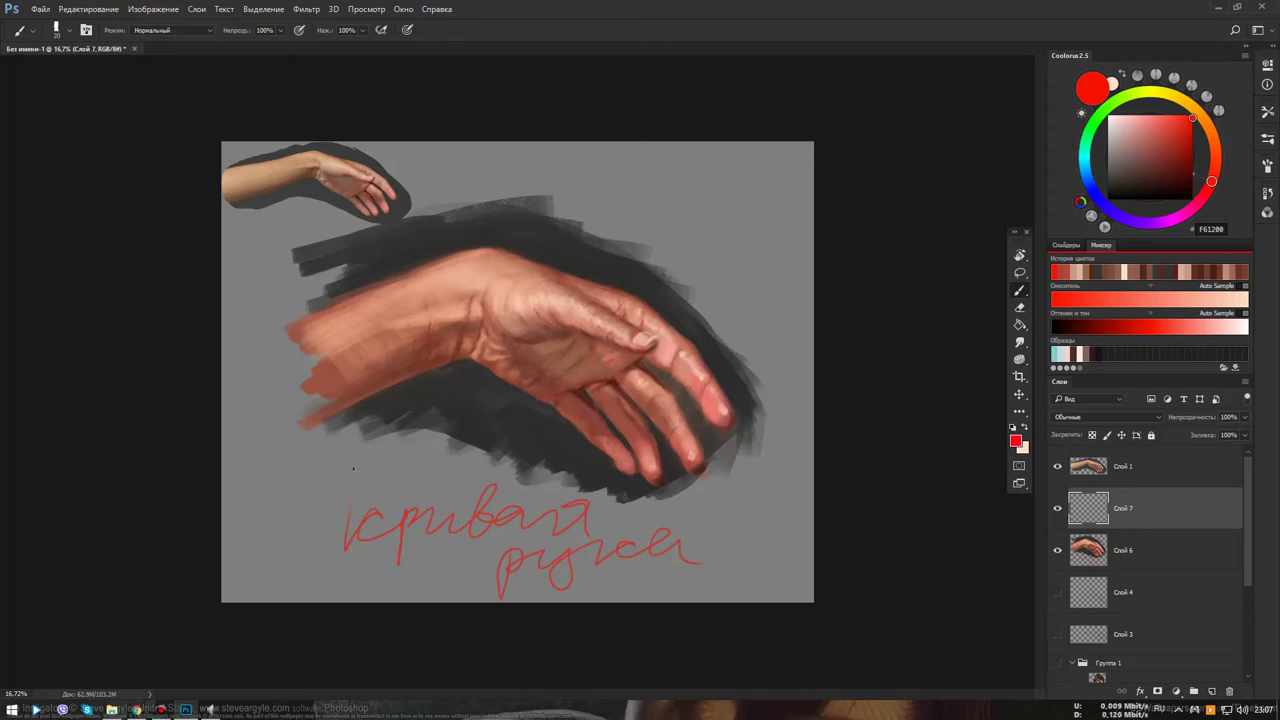
Sketch a small red diagram of dashes framed by an outline left of the handwriting
mouse_move(244, 452)
left_mouse_down()
mouse_move(264, 452)
mouse_move(257, 512)
left_mouse_up()
mouse_move(276, 436)
left_mouse_down()
mouse_move(296, 436)
mouse_move(300, 481)
left_mouse_up()
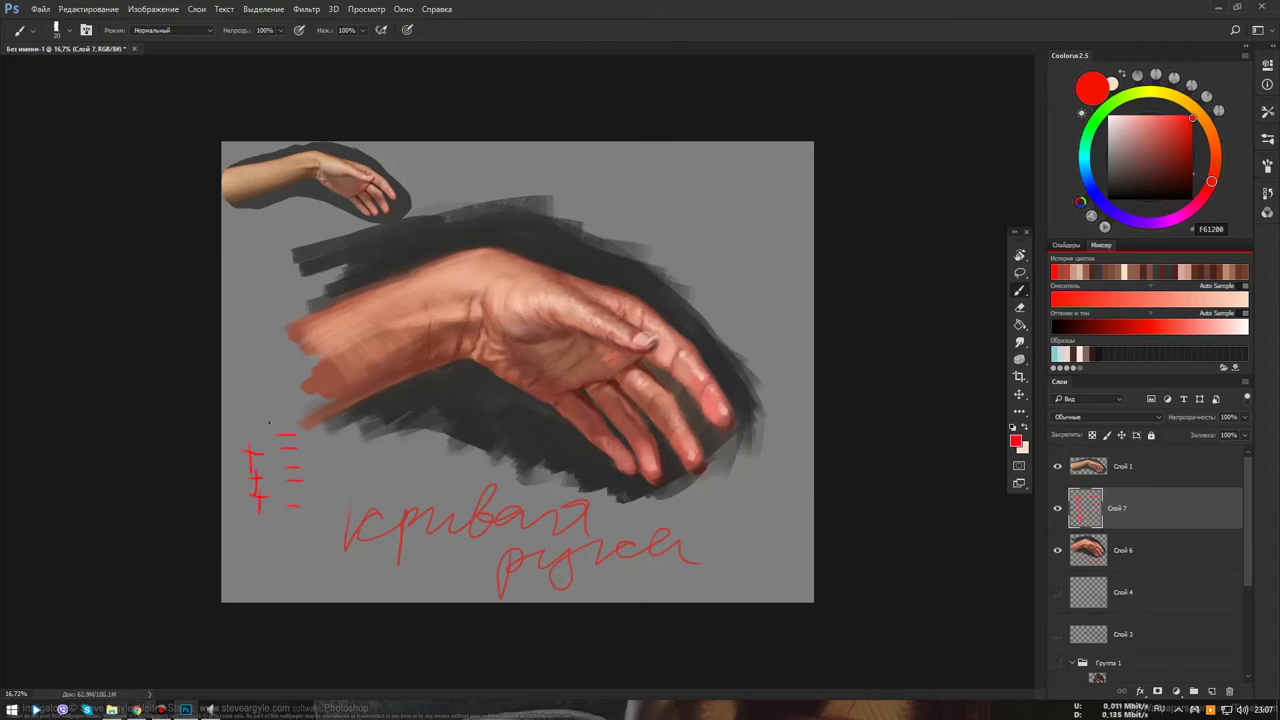
mouse_move(272, 428)
left_mouse_down()
mouse_move(286, 522)
mouse_move(314, 422)
mouse_move(268, 414)
left_mouse_up()
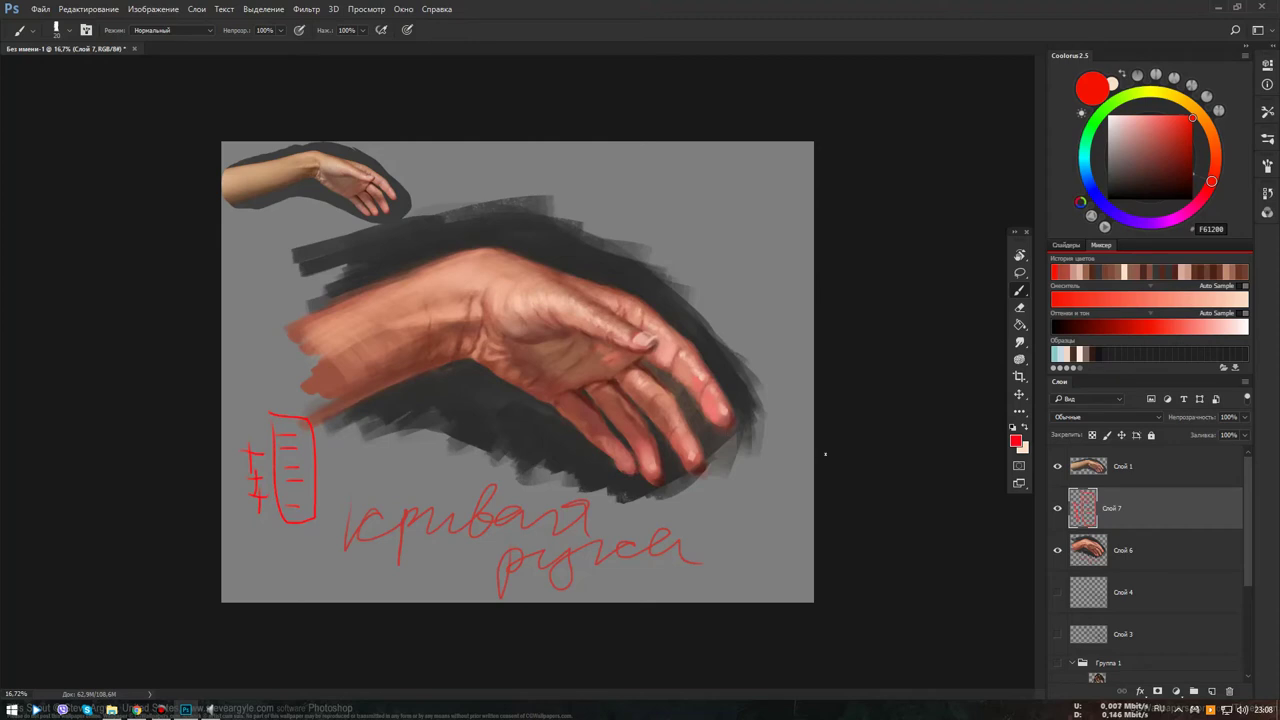
Circle the knuckles, a fingertip and the knuckle area with red loops
left_click_drag(664, 352, 630, 380)
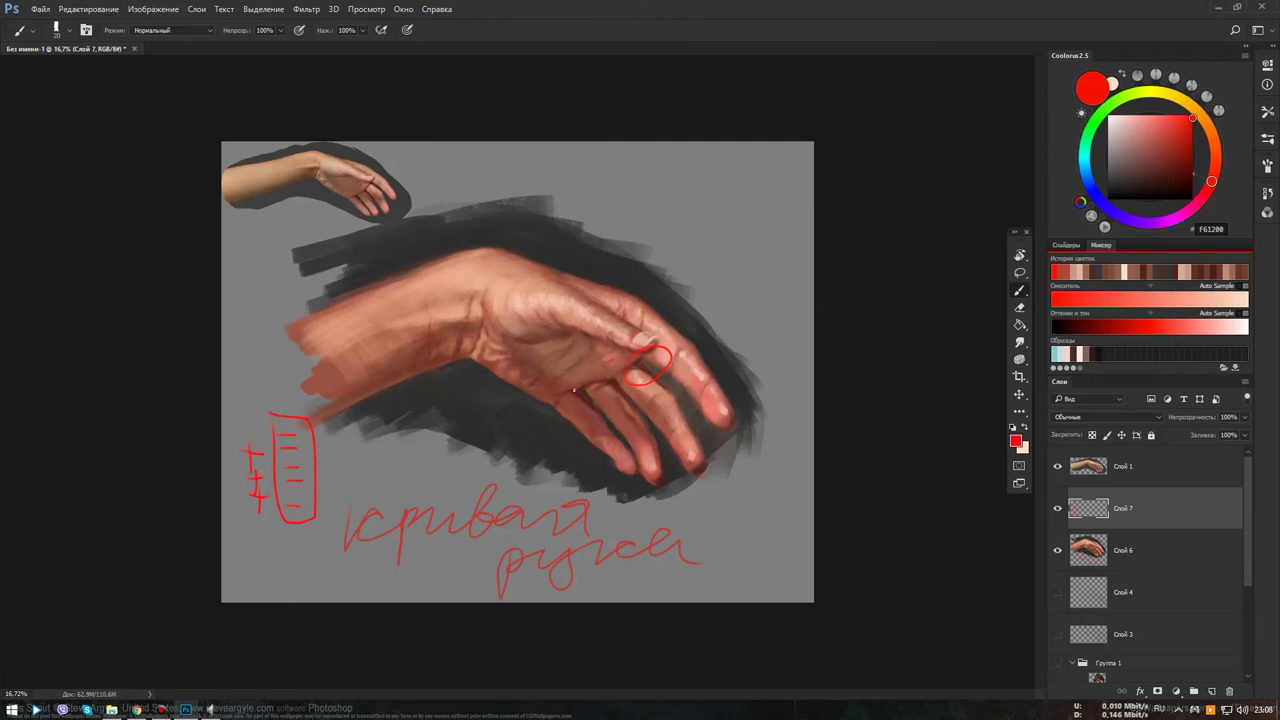
left_click_drag(648, 440, 660, 455)
left_click_drag(565, 320, 576, 312)
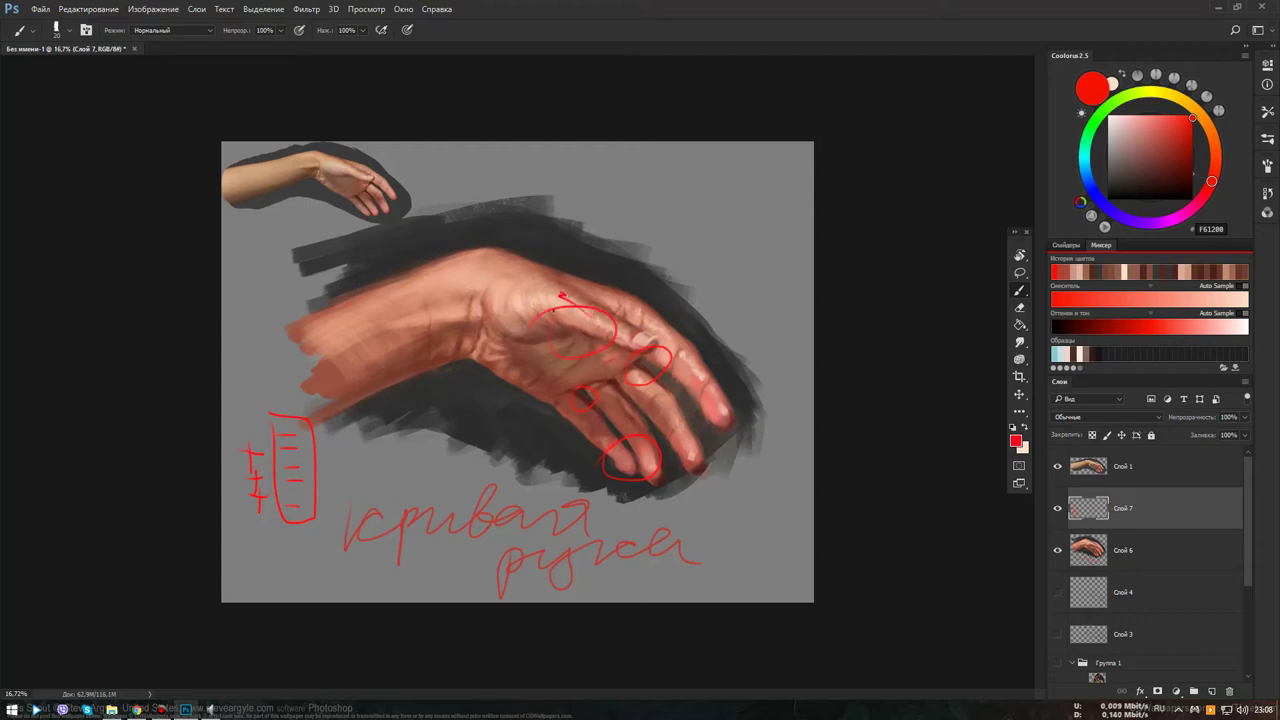
left_click_drag(564, 296, 556, 304)
Step back to remove the red loops with Ctrl+Alt+Z and hide the Слой 1 reference hand
key("ctrl+alt+z")
key("ctrl+alt+z")
key("ctrl+alt+z")
key("ctrl+alt+z")
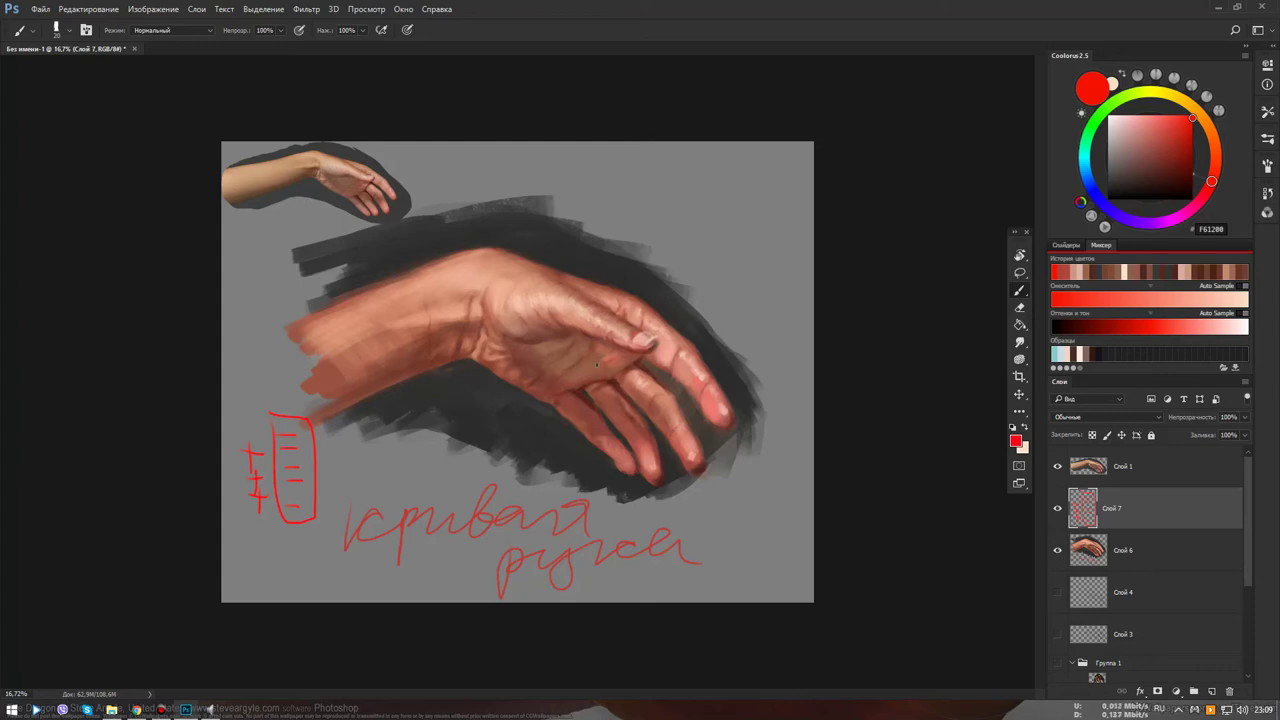
left_click(1057, 466)
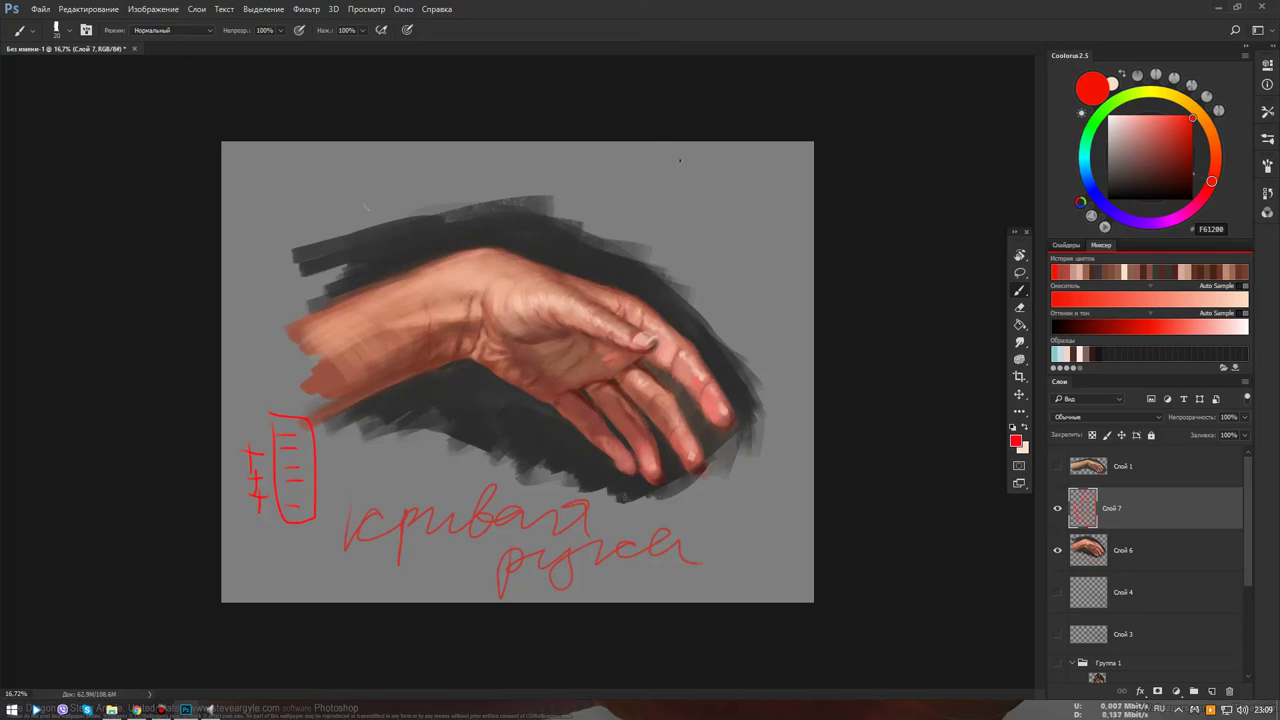
Draw a red vertical dividing line at the top with letters written on either side
left_click_drag(683, 162, 688, 193)
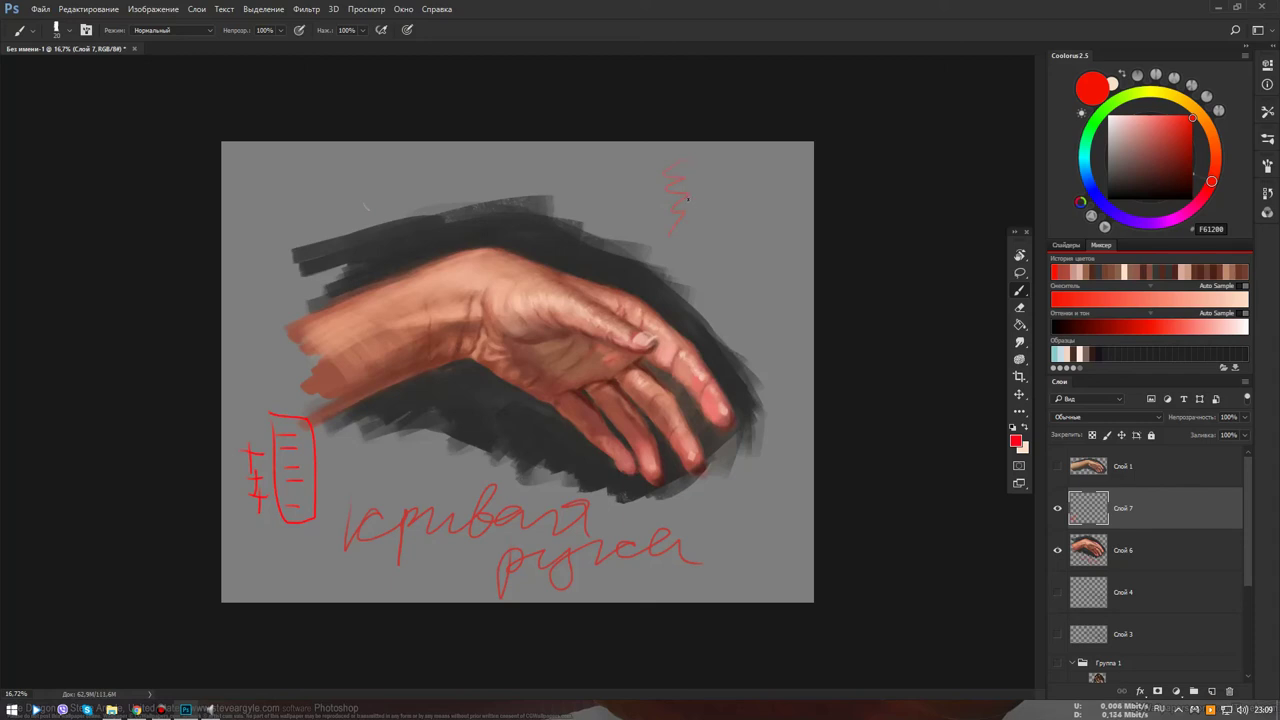
left_click_drag(677, 157, 677, 250)
mouse_move(627, 167)
left_mouse_down()
mouse_move(602, 210)
mouse_move(634, 212)
left_mouse_up()
mouse_move(706, 165)
left_mouse_down()
mouse_move(710, 207)
mouse_move(738, 172)
mouse_move(745, 201)
left_mouse_up()
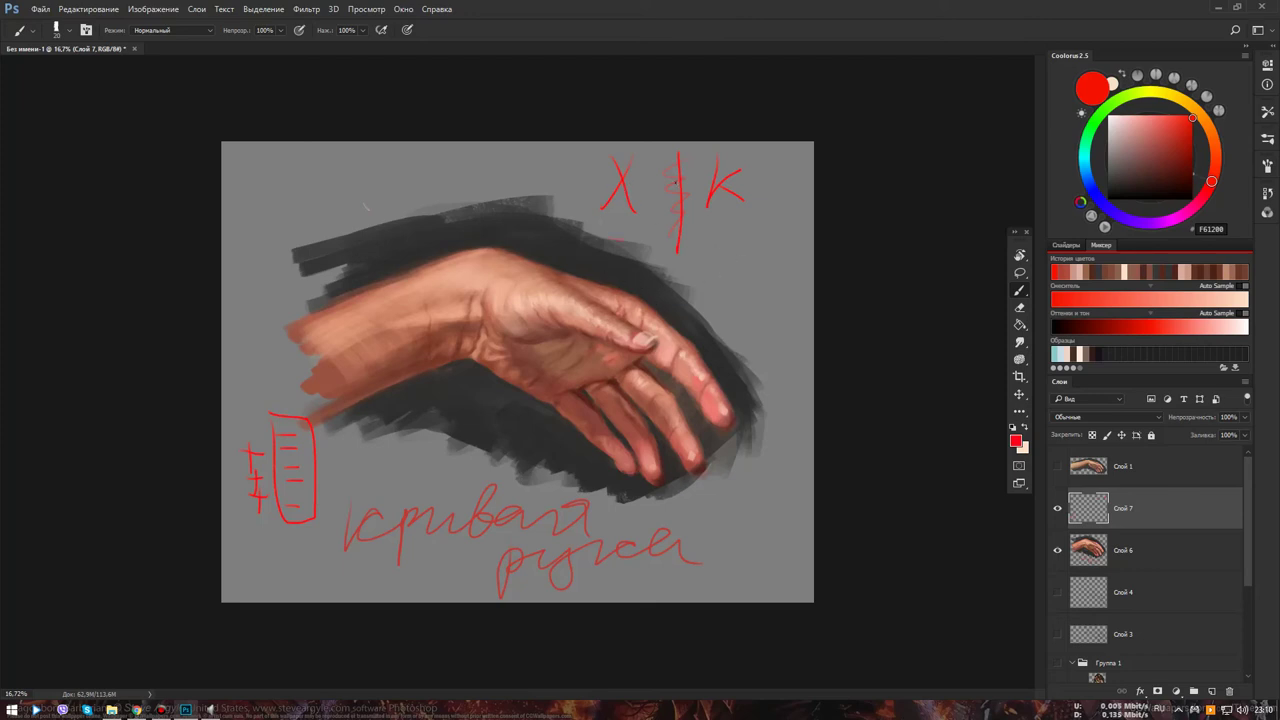
Circle the Х and К letters in red and add an arc above the hand
left_click_drag(675, 181, 680, 200)
left_click_drag(714, 155, 741, 233)
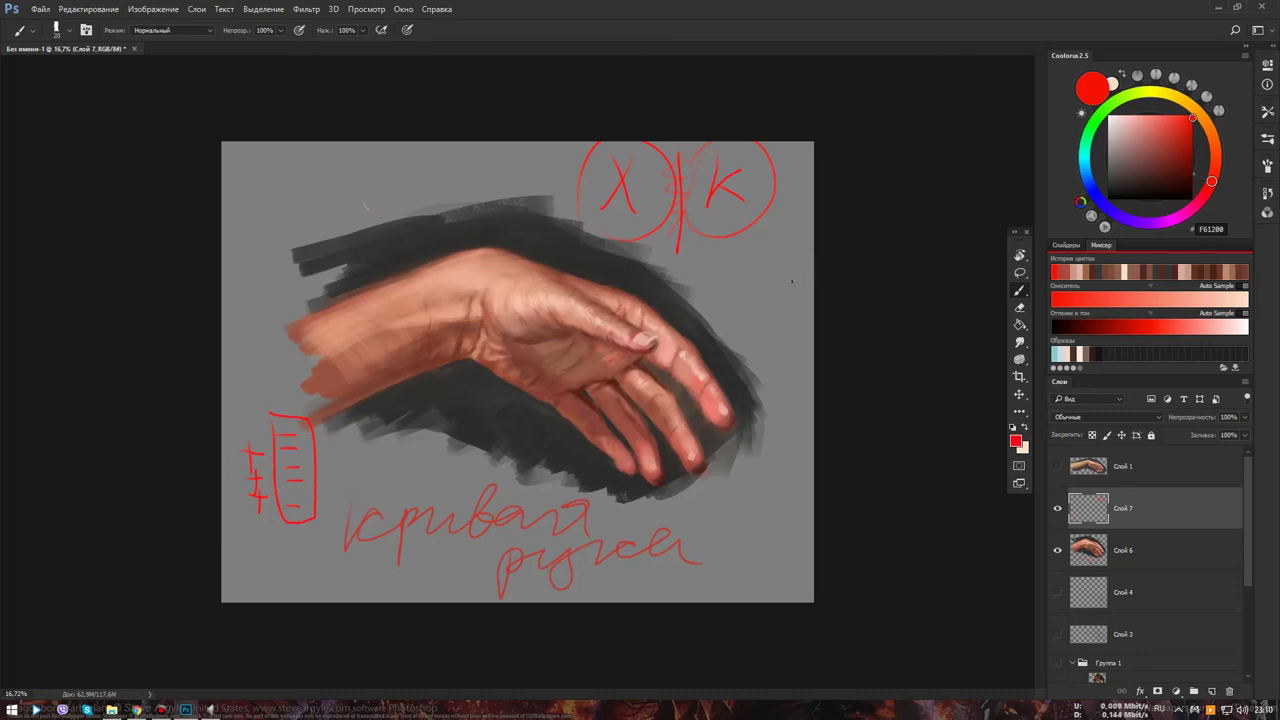
mouse_move(641, 283)
left_mouse_down()
mouse_move(700, 270)
mouse_move(726, 294)
left_mouse_up()
Hide Слой 7 and erase the red handwriting from Слой 6 with an 800 px eraser
left_click(1057, 508)
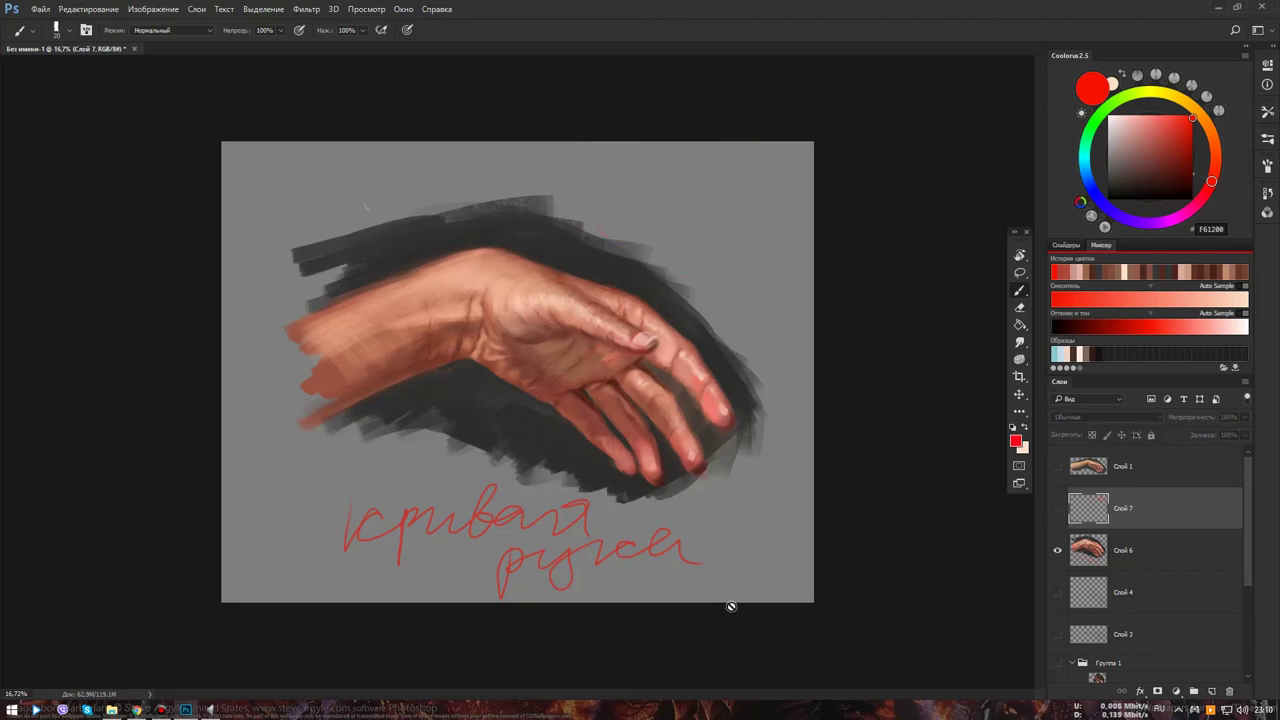
key("e")
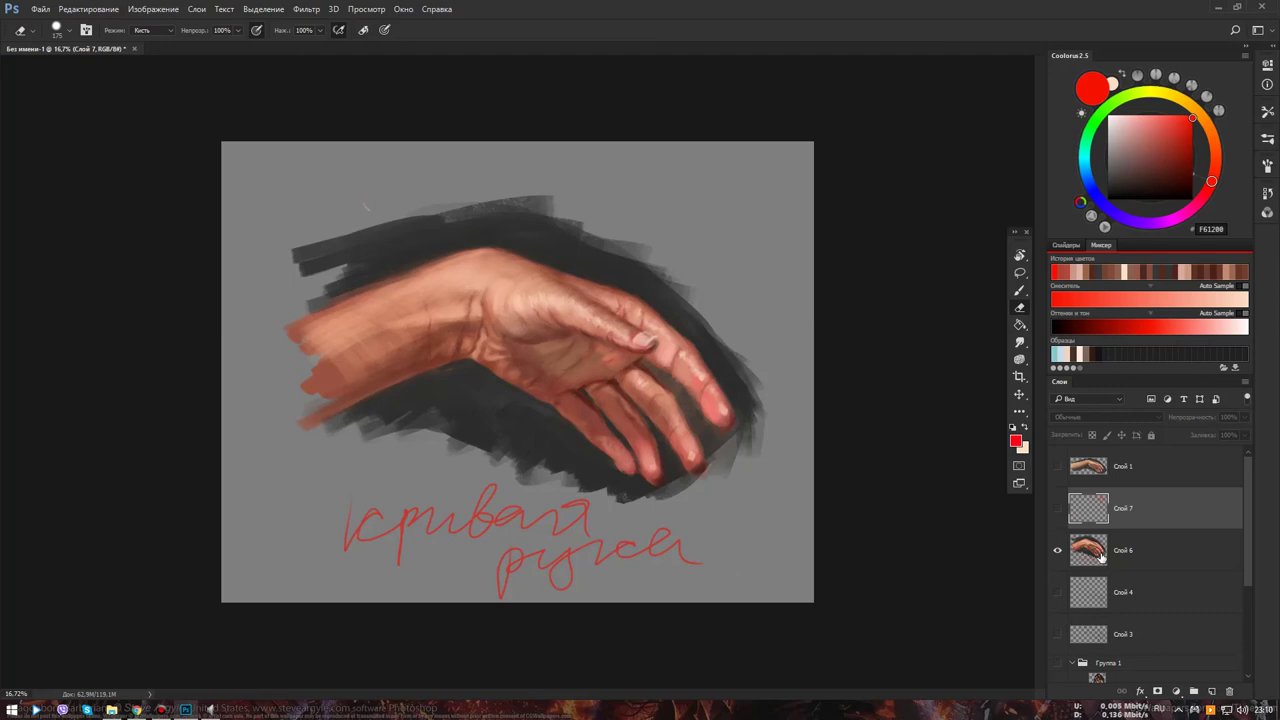
key("alt+bracketleft")
key("bracketright")
key("bracketright")
key("bracketright")
key("bracketright")
key("bracketright")
key("bracketright")
mouse_move(687, 566)
left_mouse_down()
mouse_move(534, 559)
mouse_move(563, 563)
mouse_move(531, 531)
mouse_move(376, 543)
mouse_move(357, 514)
left_mouse_up()
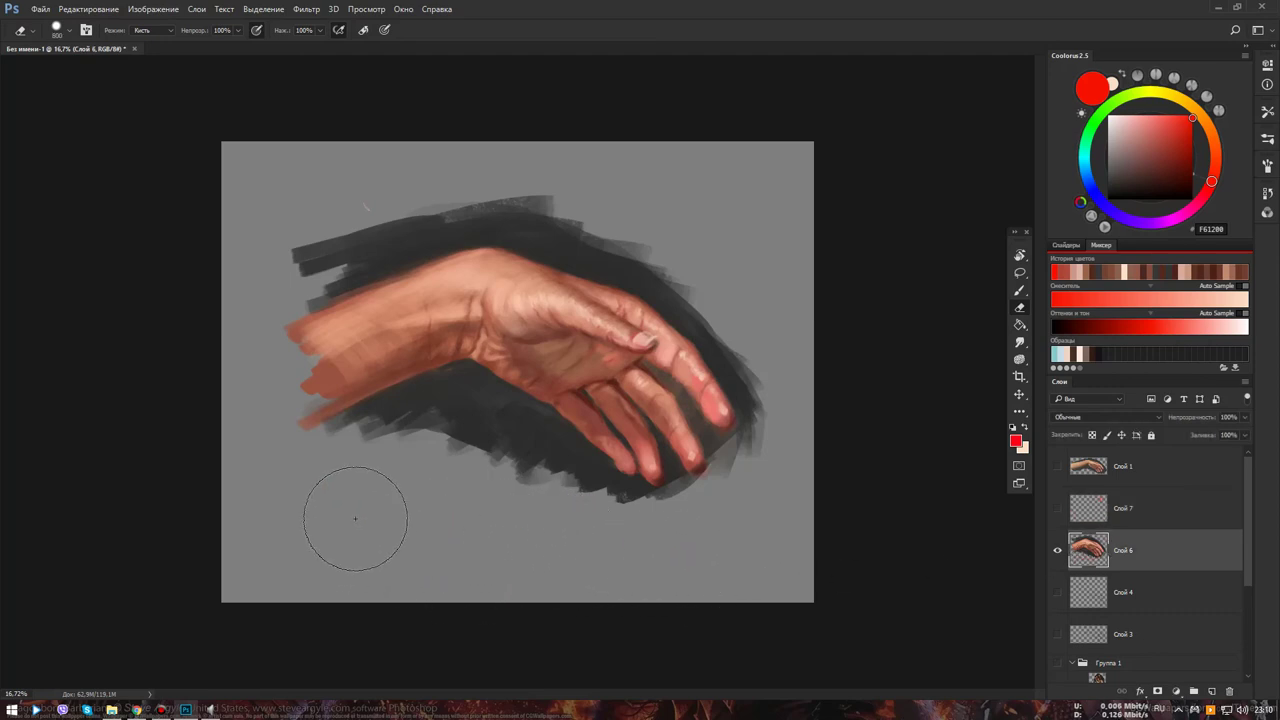
Zoom in on the hand, undo a stray erase, and reduce the eraser to 175
key("b")
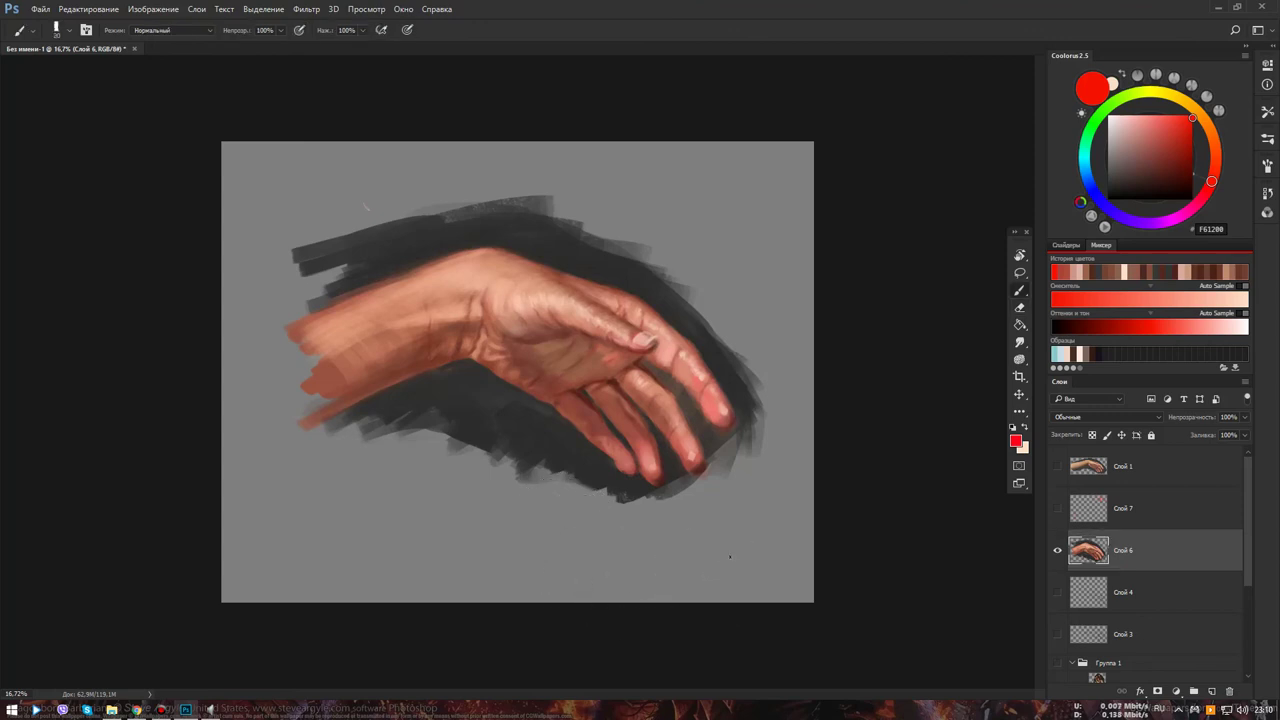
mouse_move(484, 391)
left_mouse_down()
mouse_move(505, 388)
mouse_move(338, 147)
left_mouse_up()
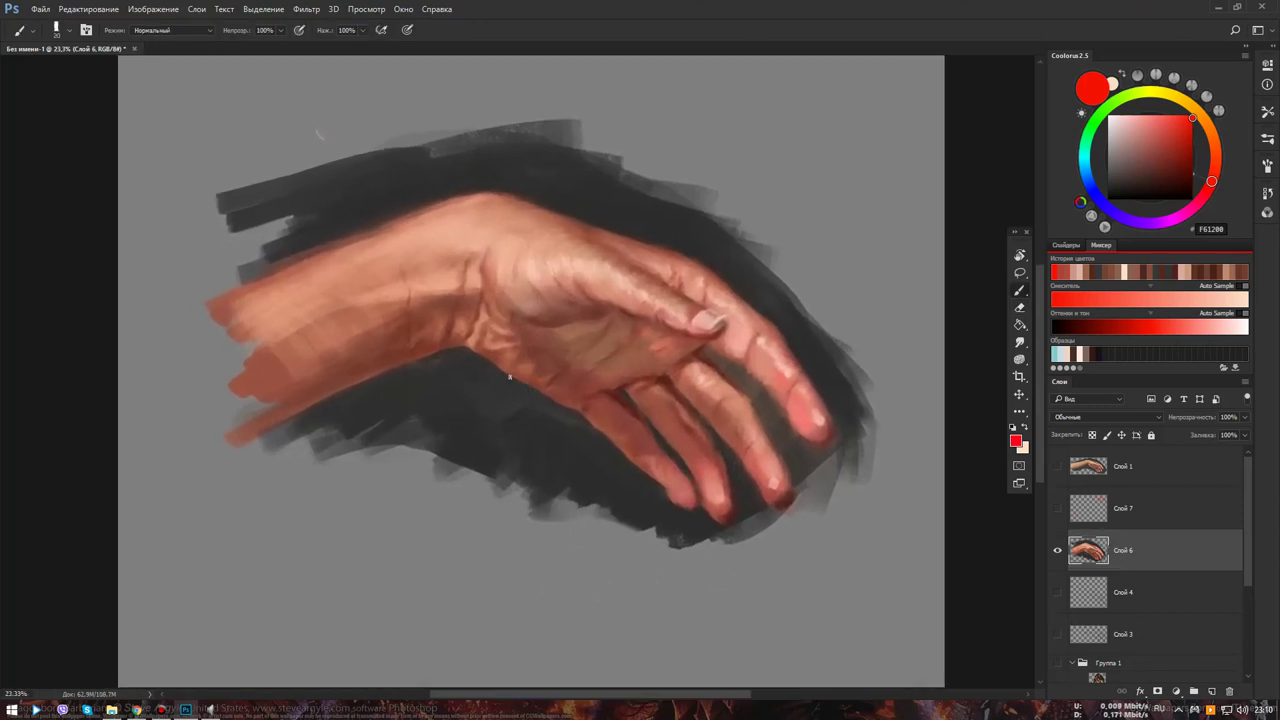
key("e")
left_click(322, 125)
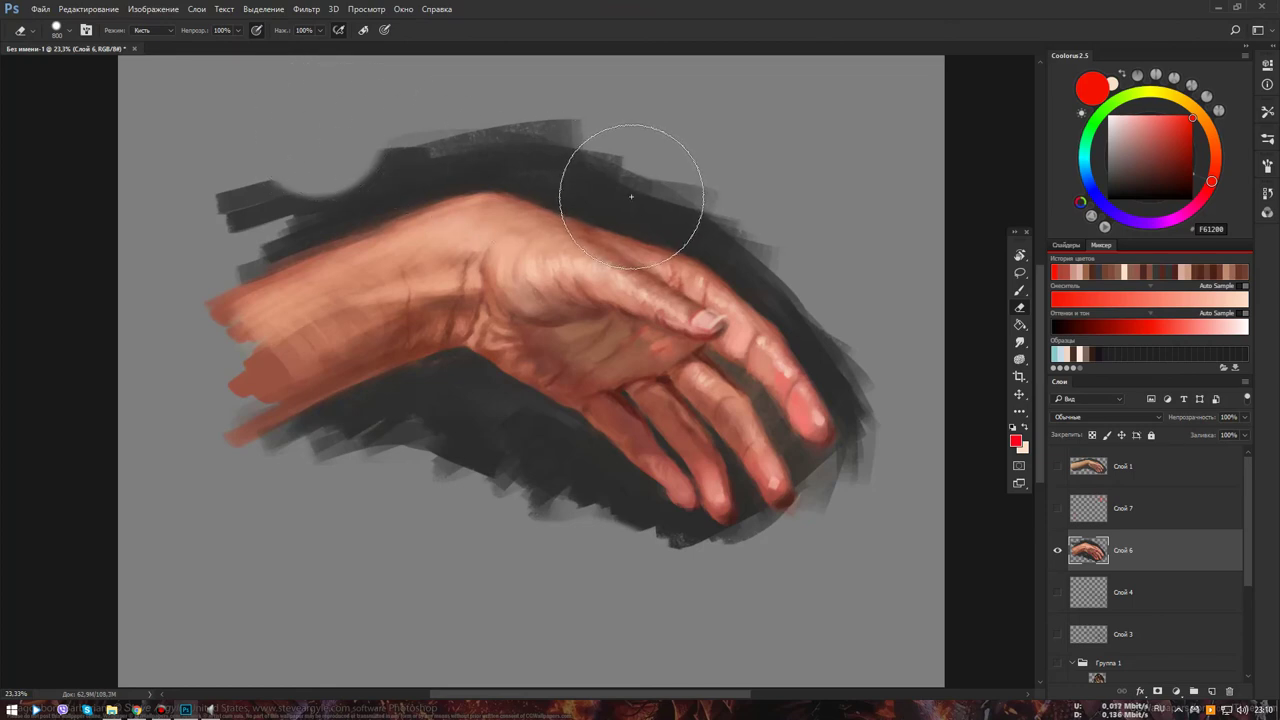
key("ctrl+z")
key("bracketleft")
key("bracketleft")
key("bracketleft")
key("bracketleft")
key("bracketleft")
key("bracketleft")
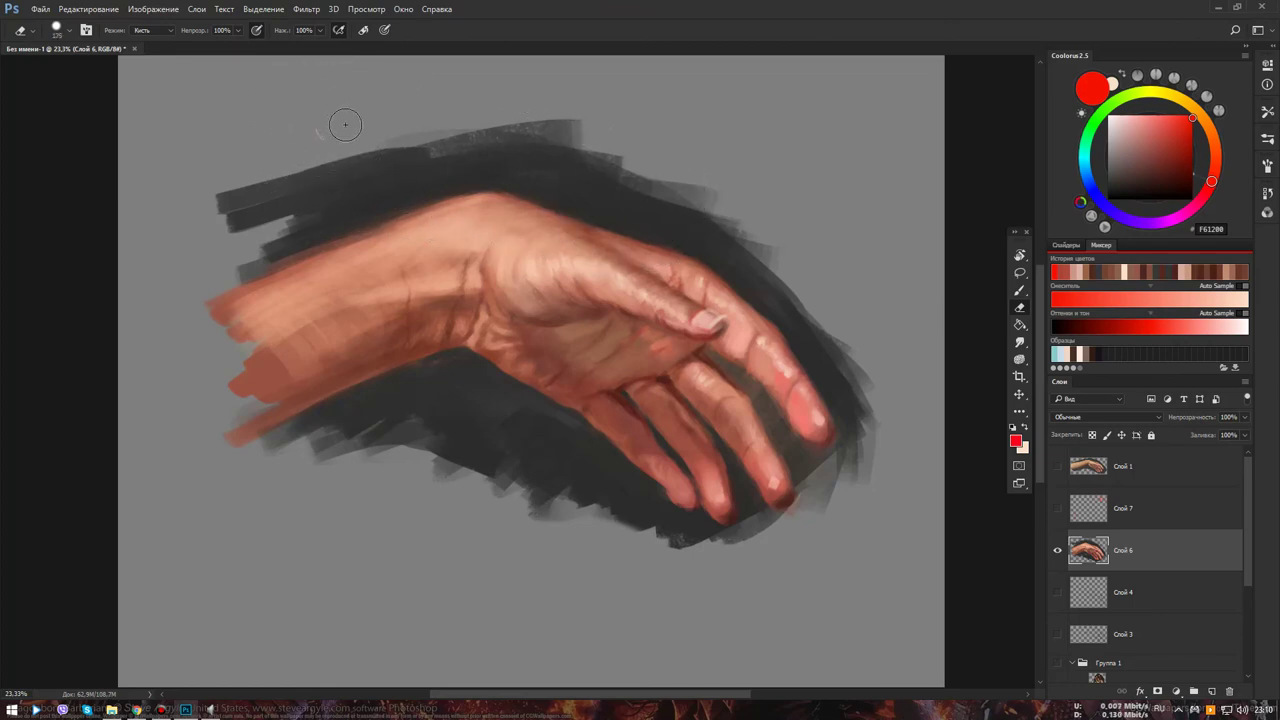
key("bracketleft")
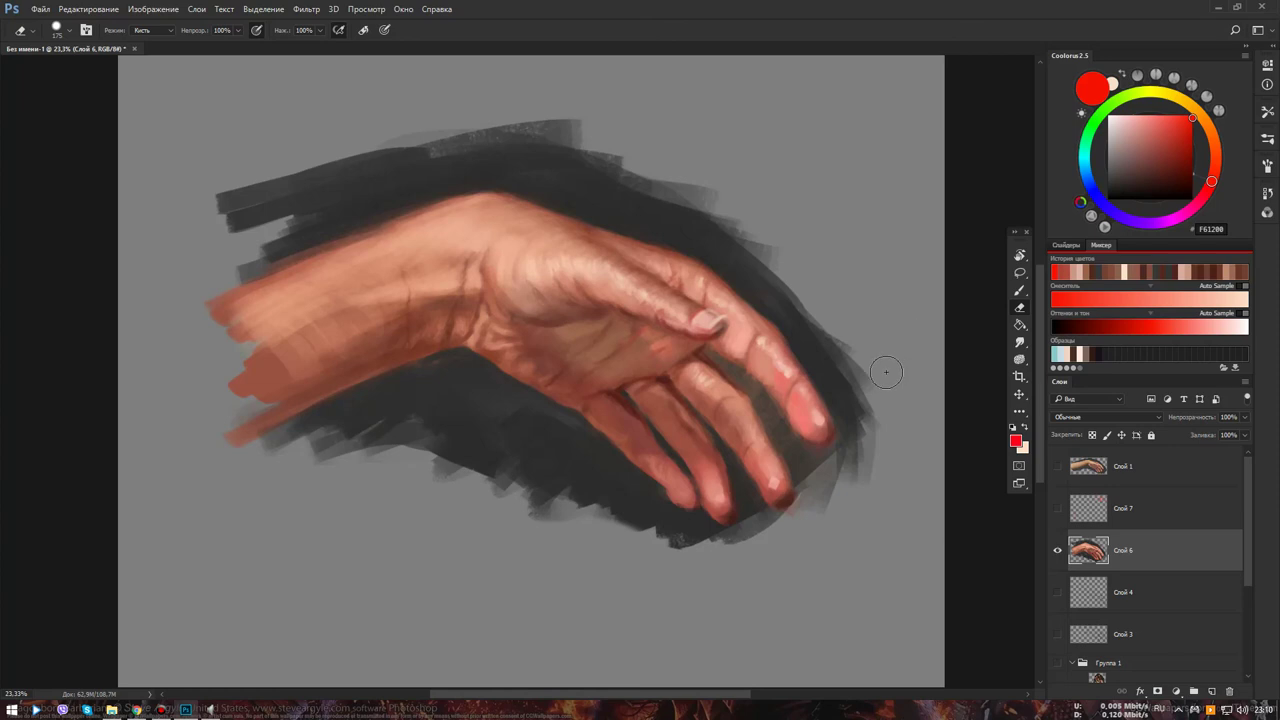